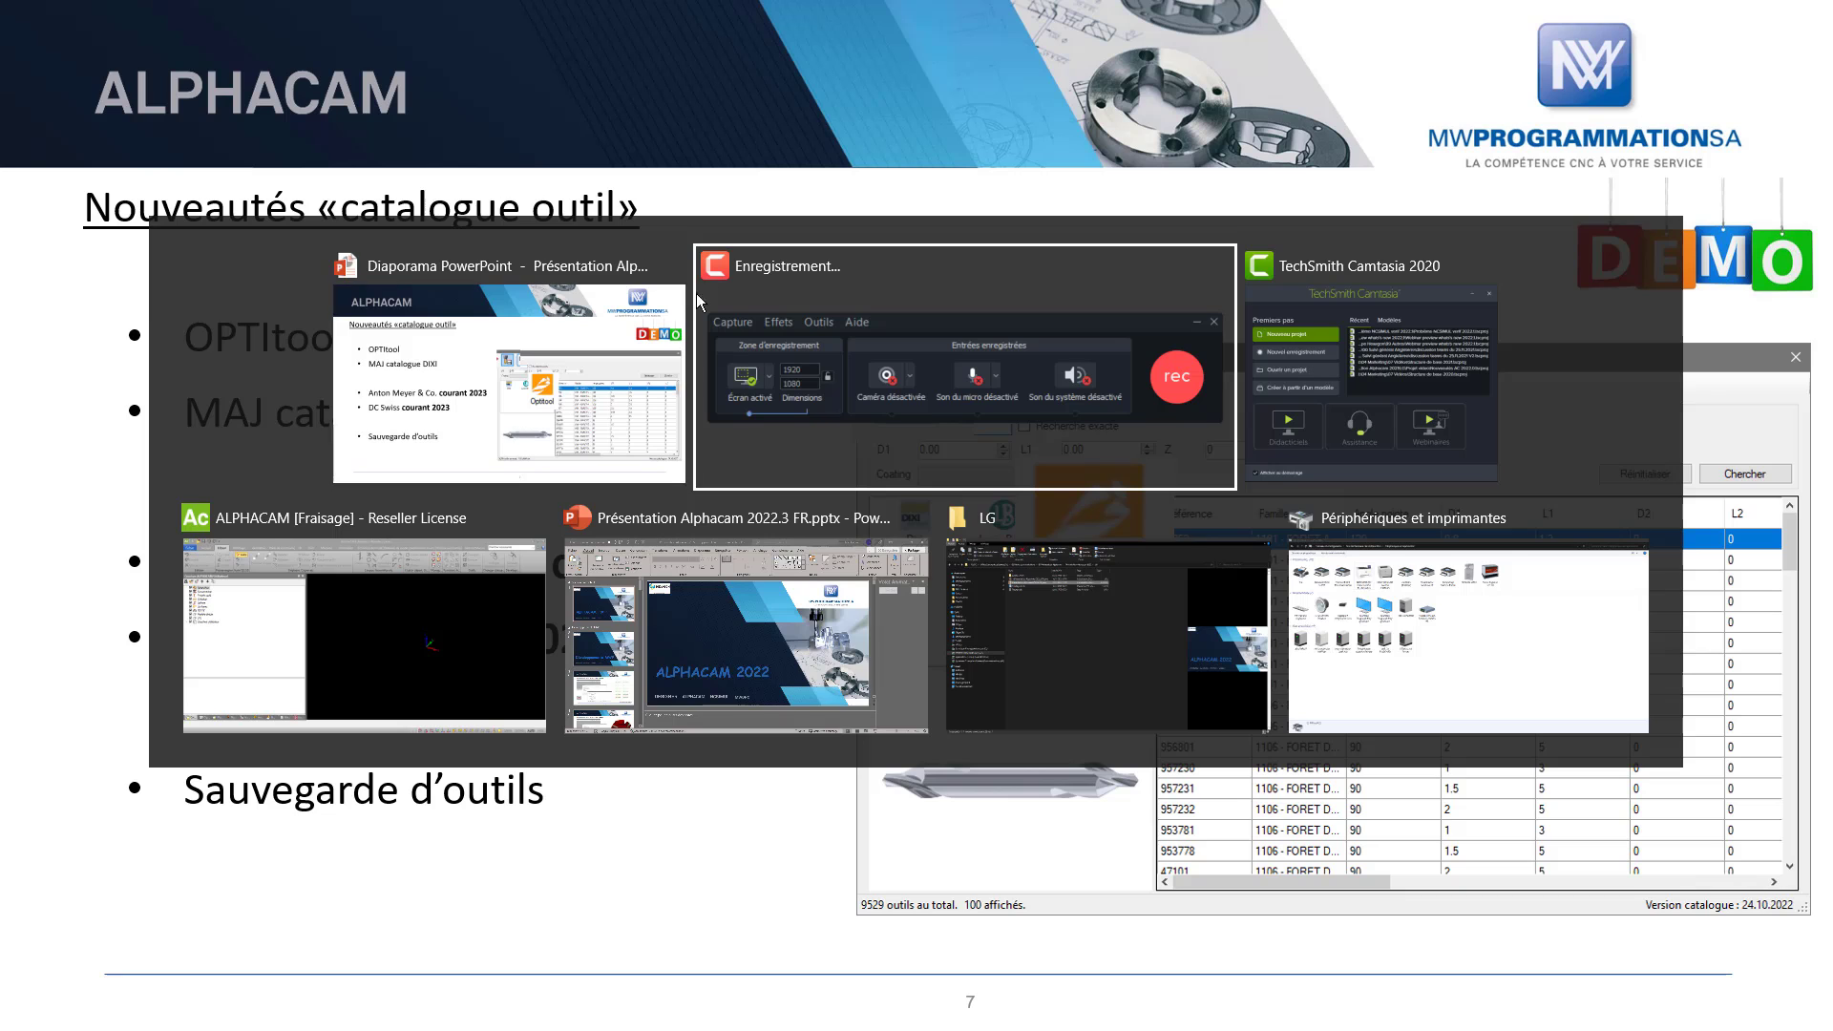
- Switch to ALPHACAM, open the Multipièces machining dialog and review its configuration options
click(378, 558)
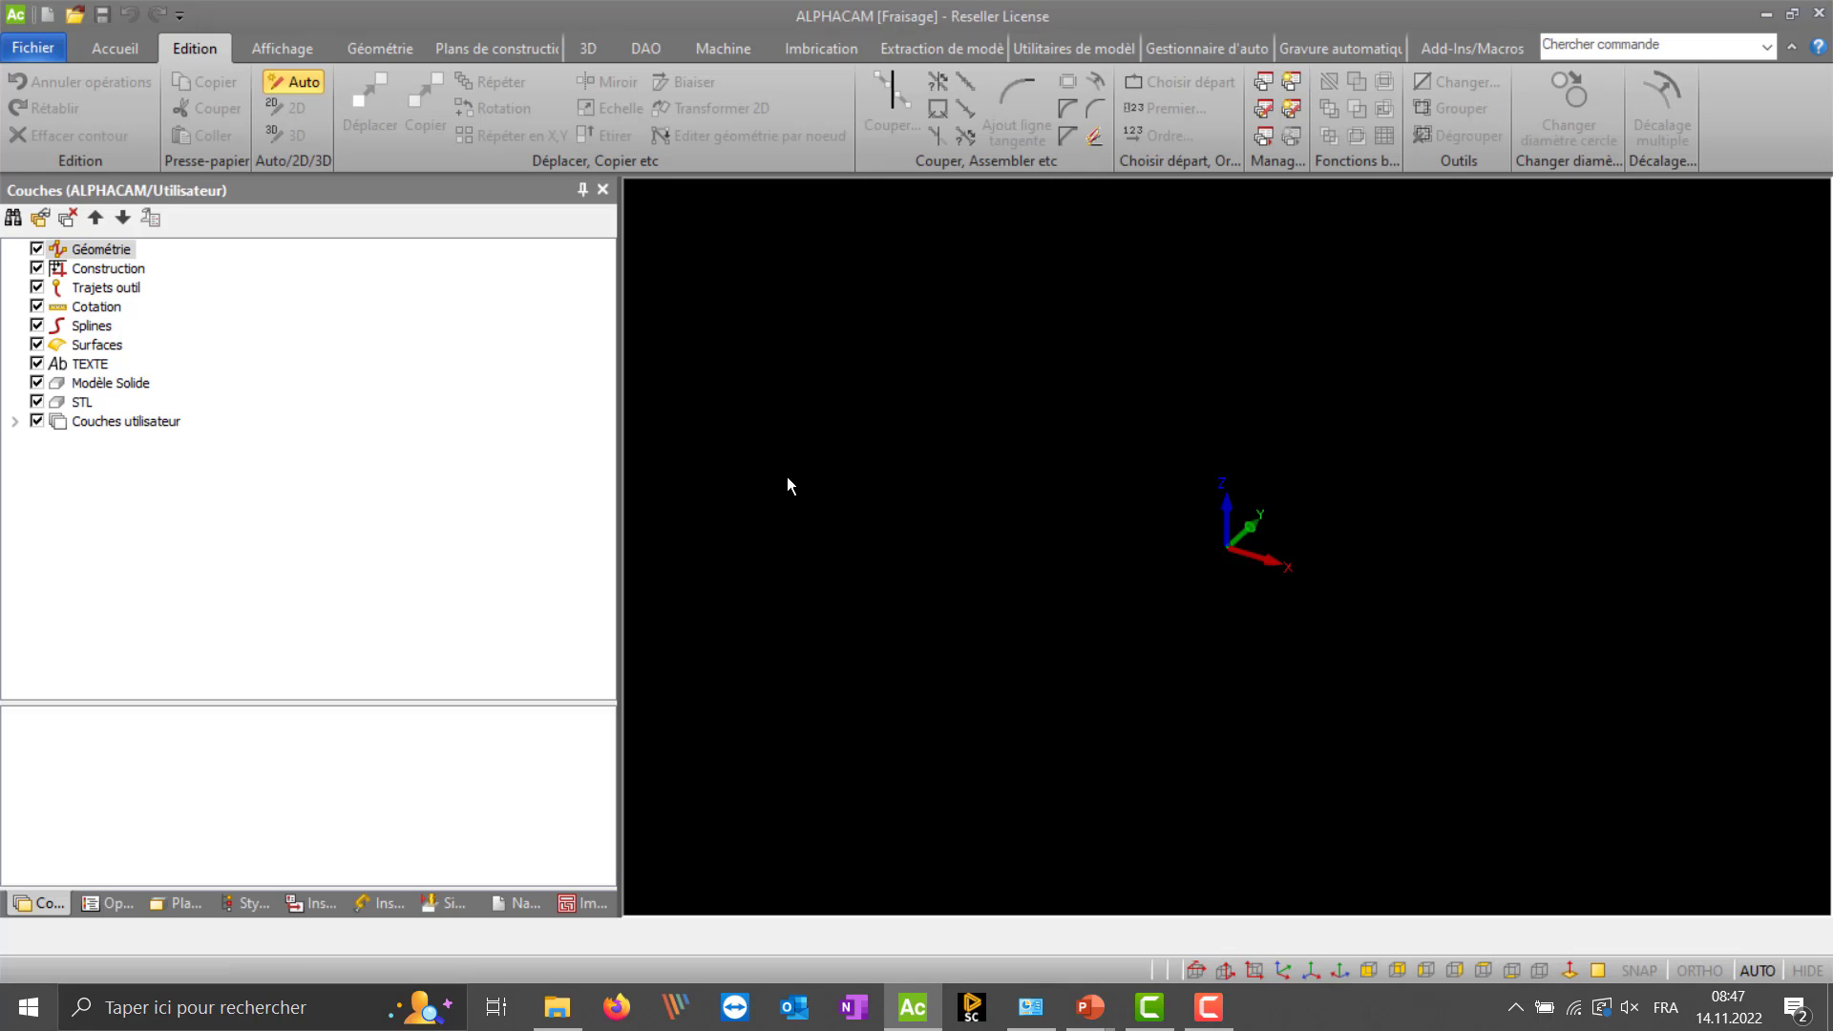
click(727, 54)
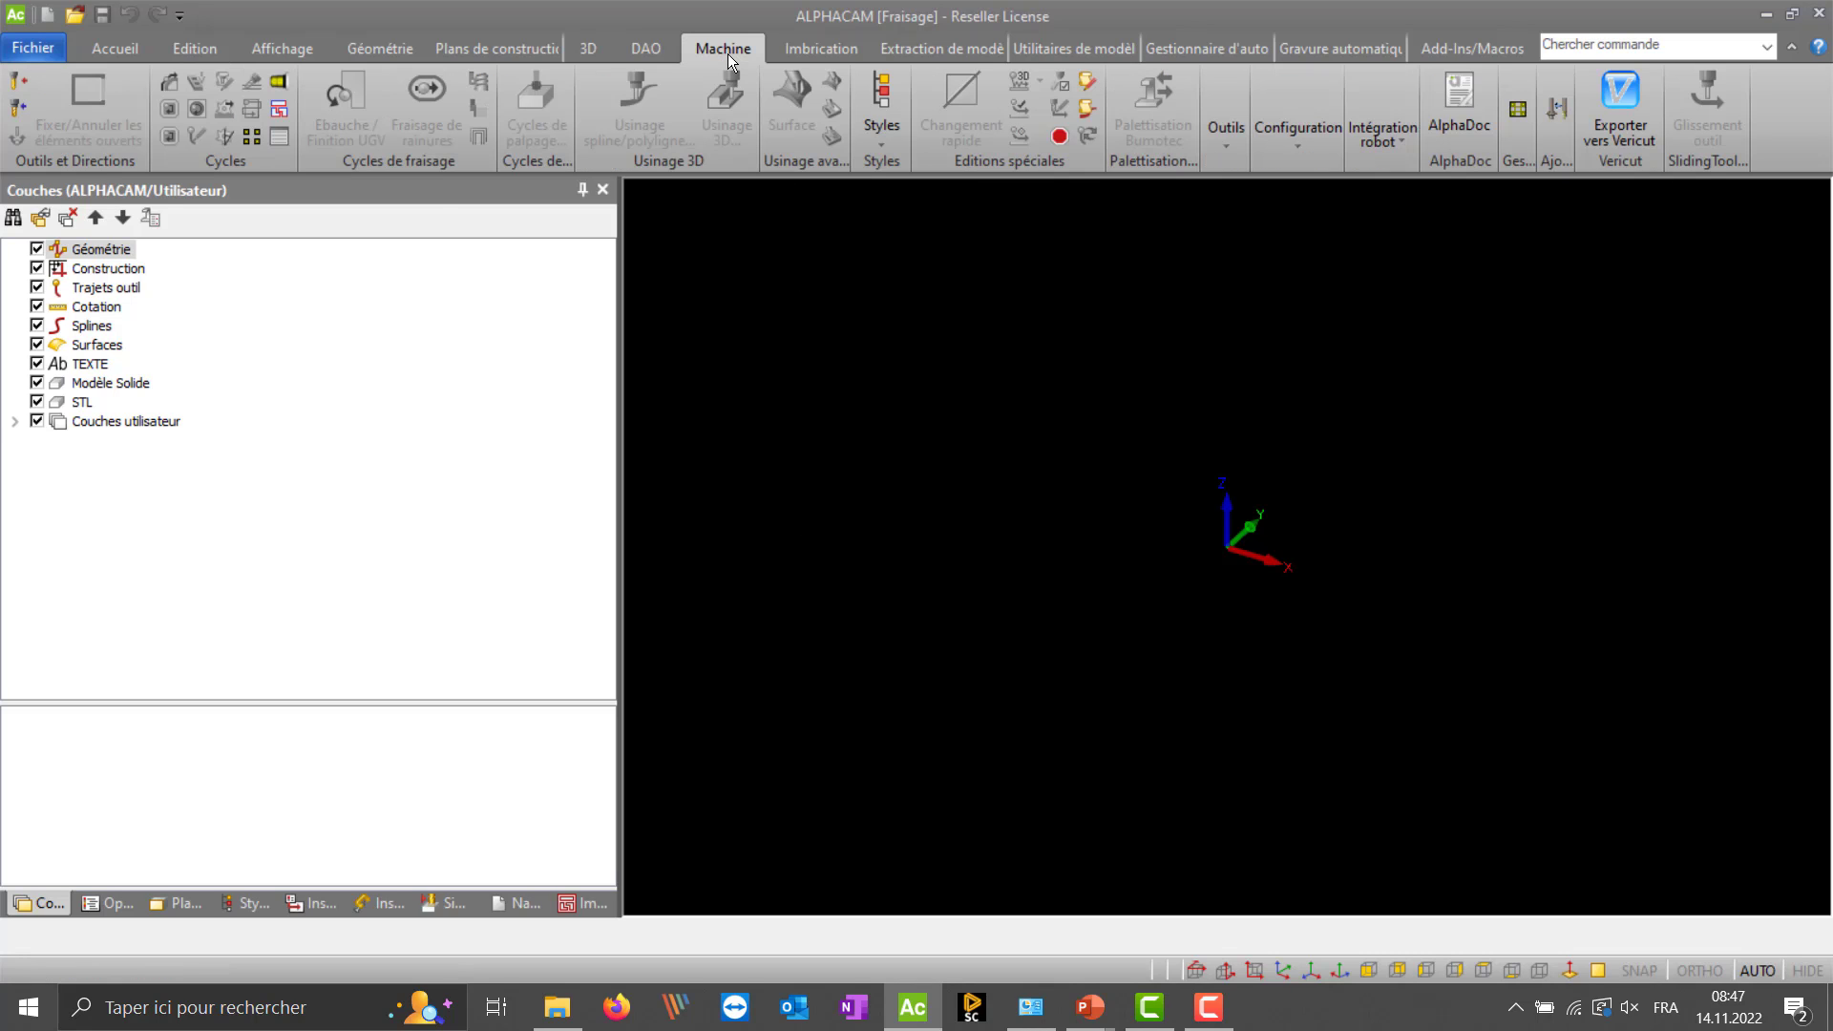
click(278, 113)
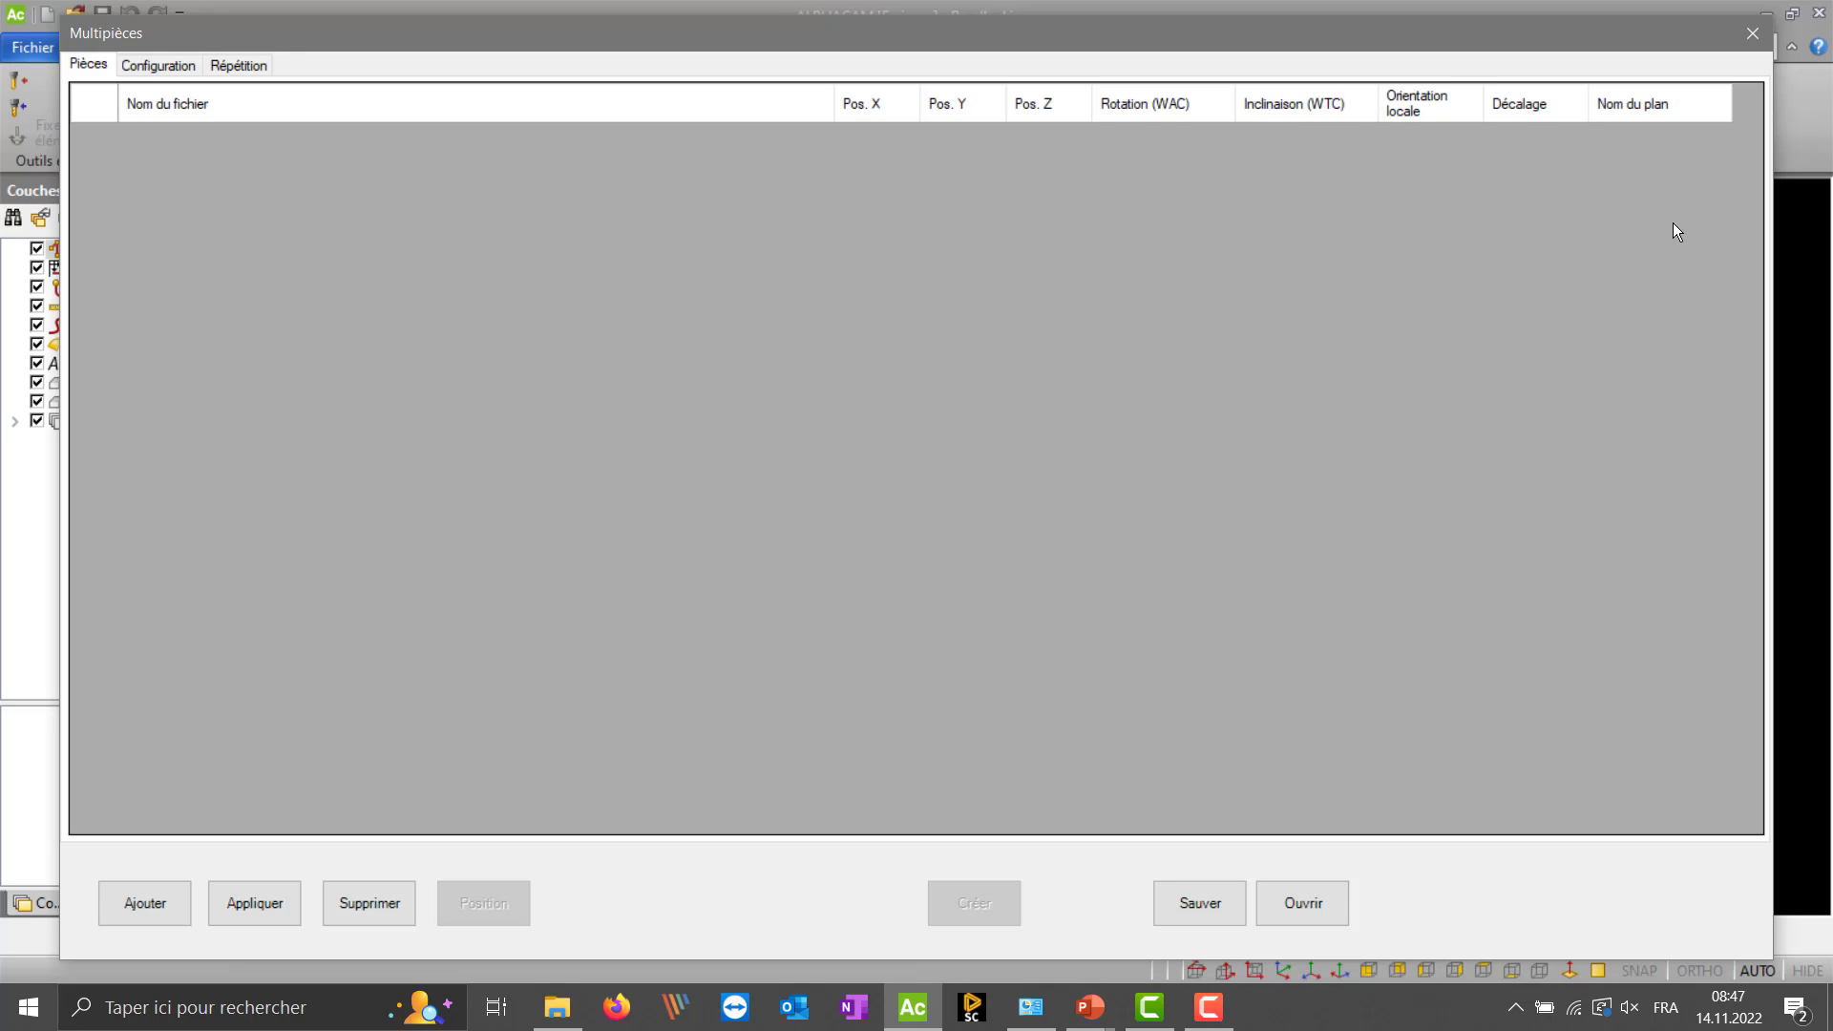
click(178, 67)
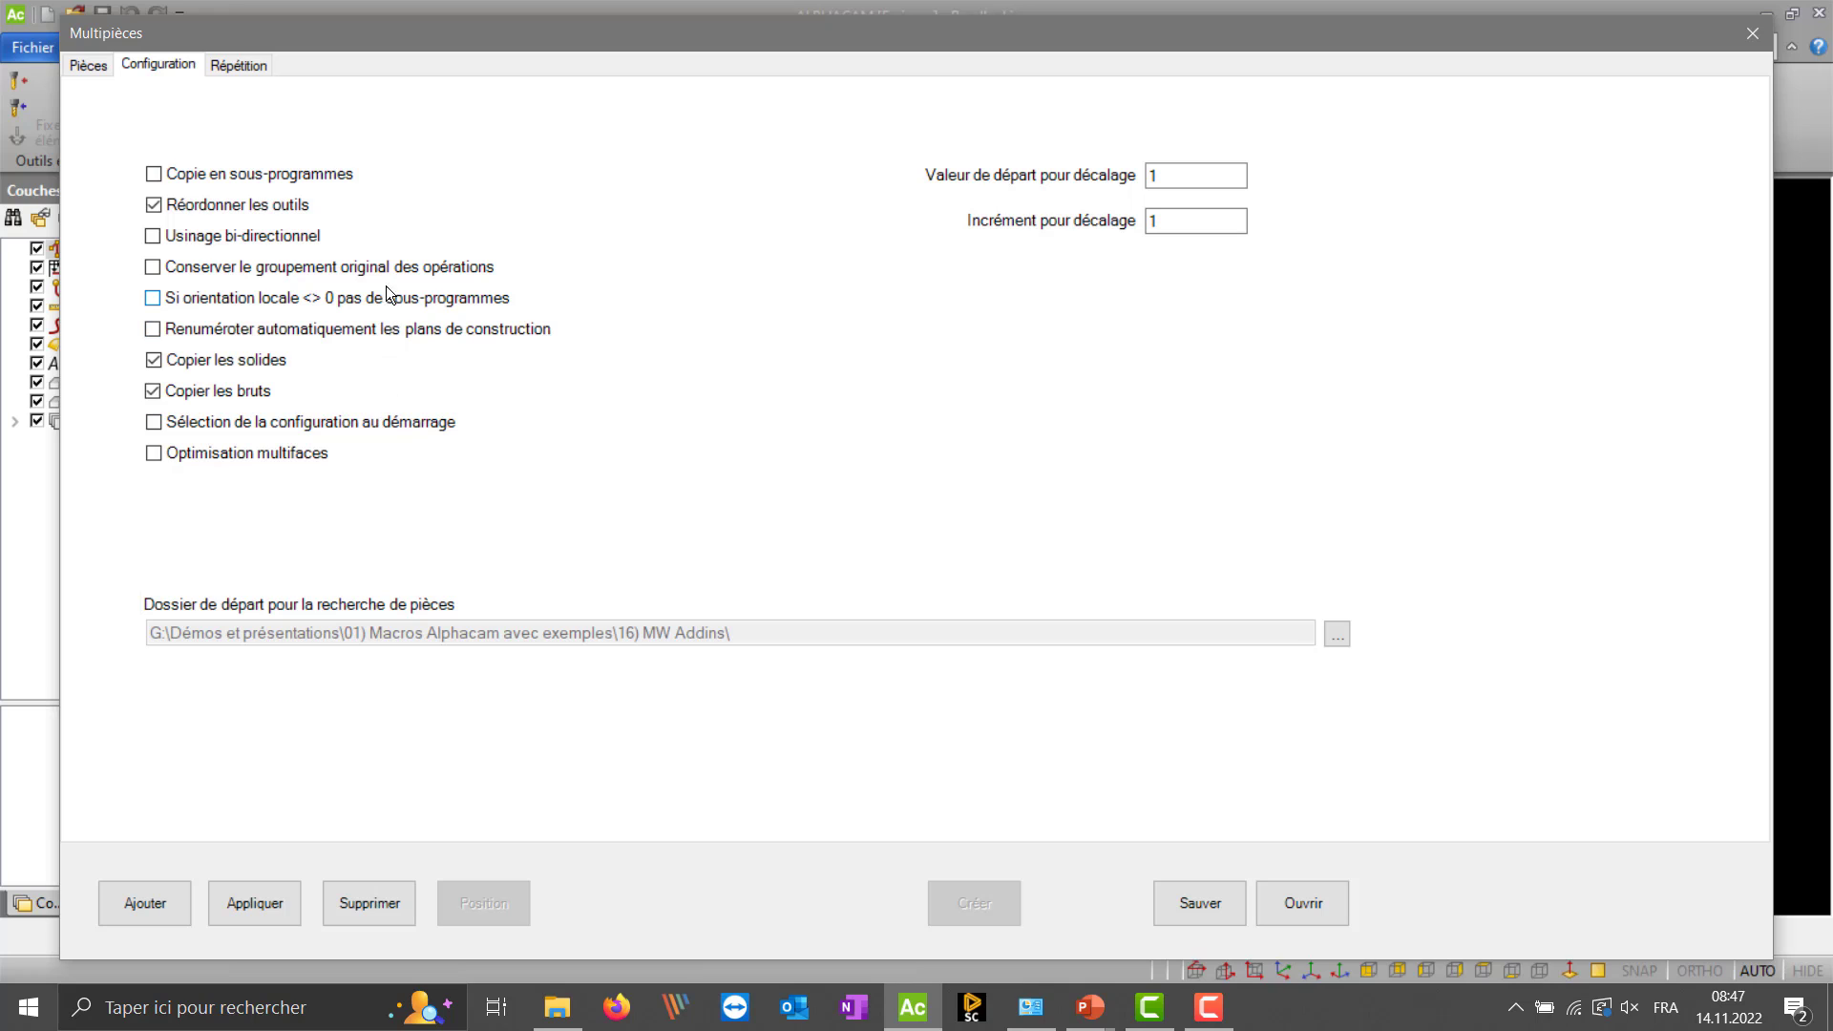
- Apply an X-Bidirectionnel repetition with 2 parts in X spaced 100 and 6 parts in Y spaced 40
click(243, 71)
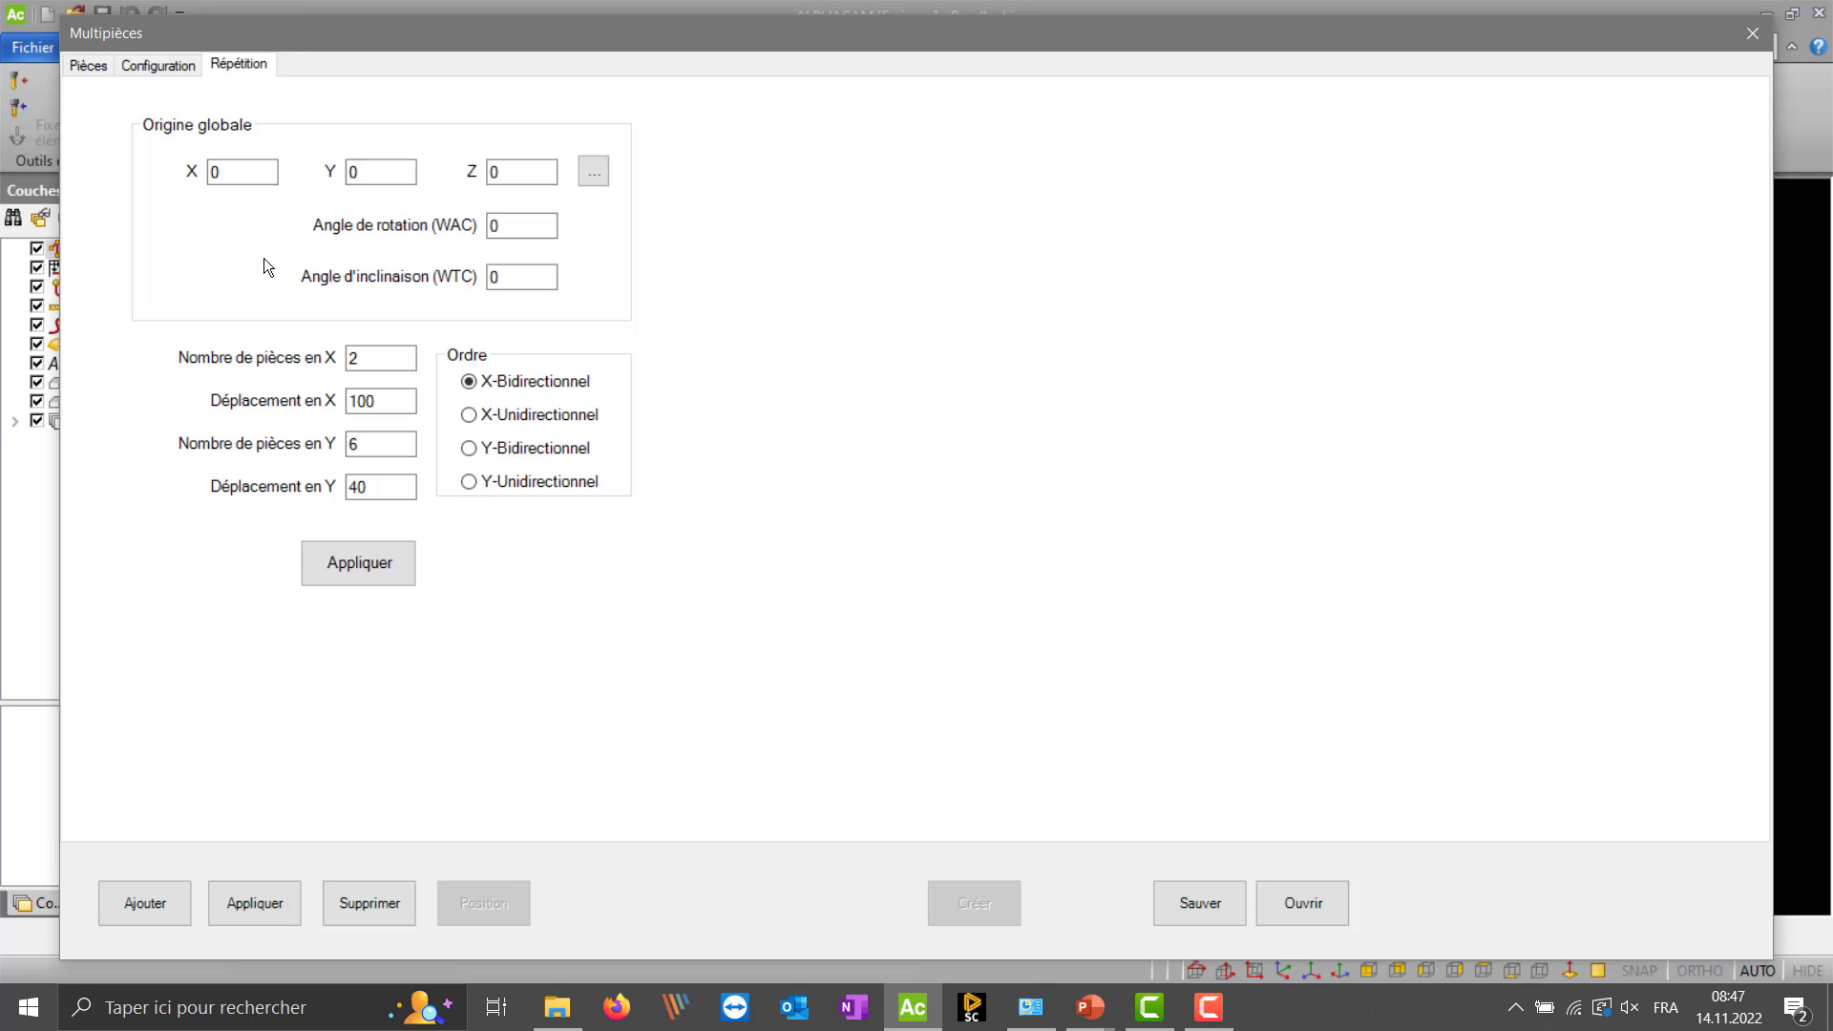
click(375, 358)
double_click(374, 358)
click(379, 408)
double_click(368, 403)
click(374, 446)
double_click(369, 487)
click(372, 560)
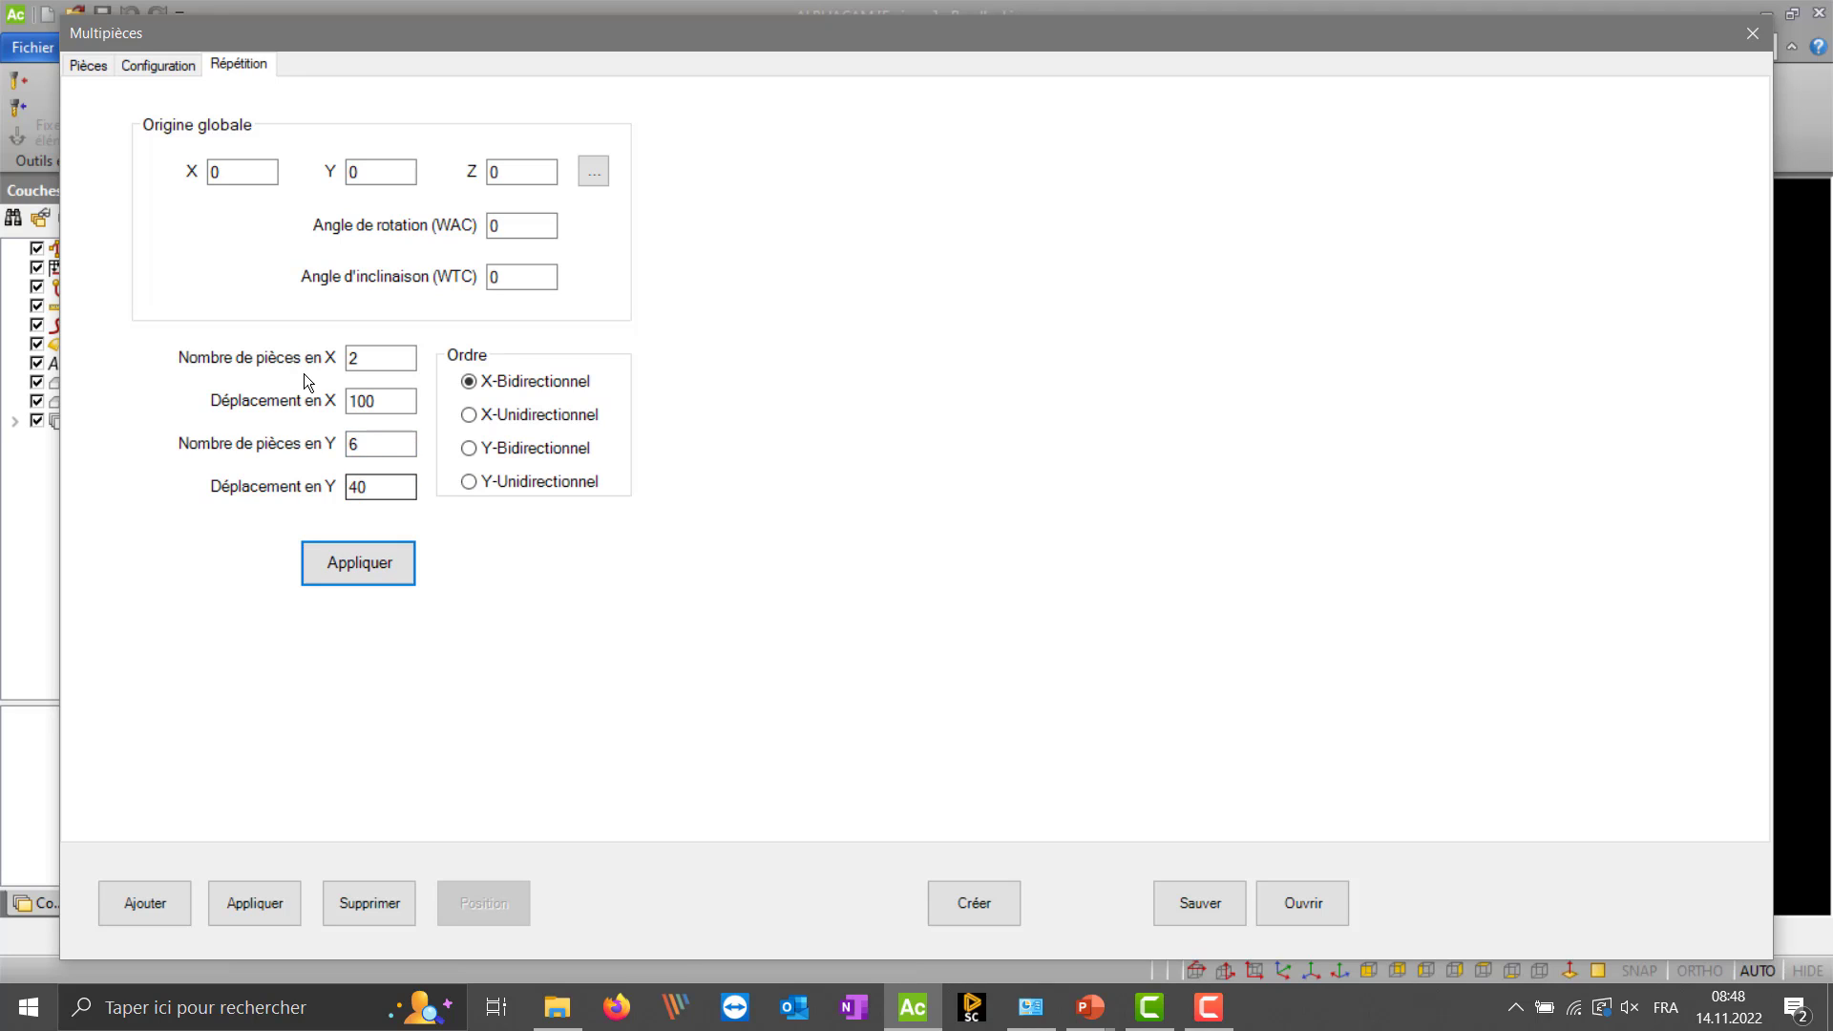
- Assign DEV MWP Multipièce piece 1.amd to every row of the parts list and create the multi-part layout
click(87, 65)
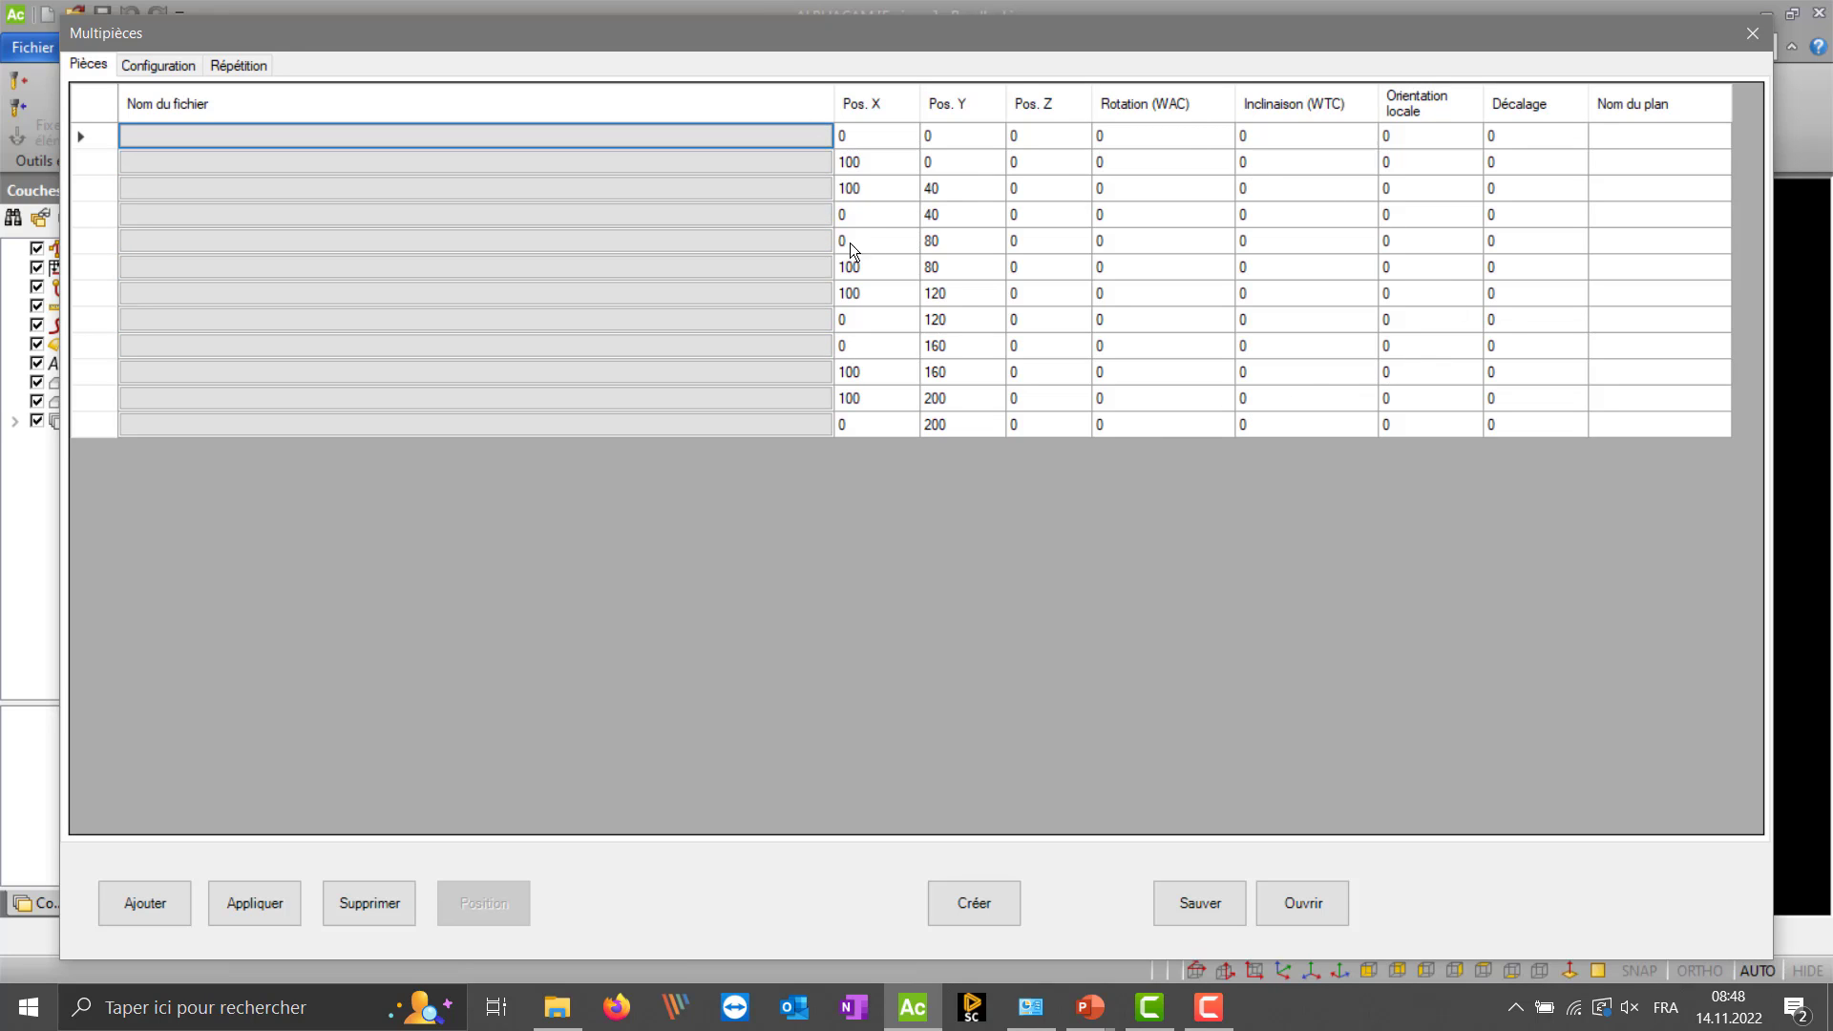
click(776, 135)
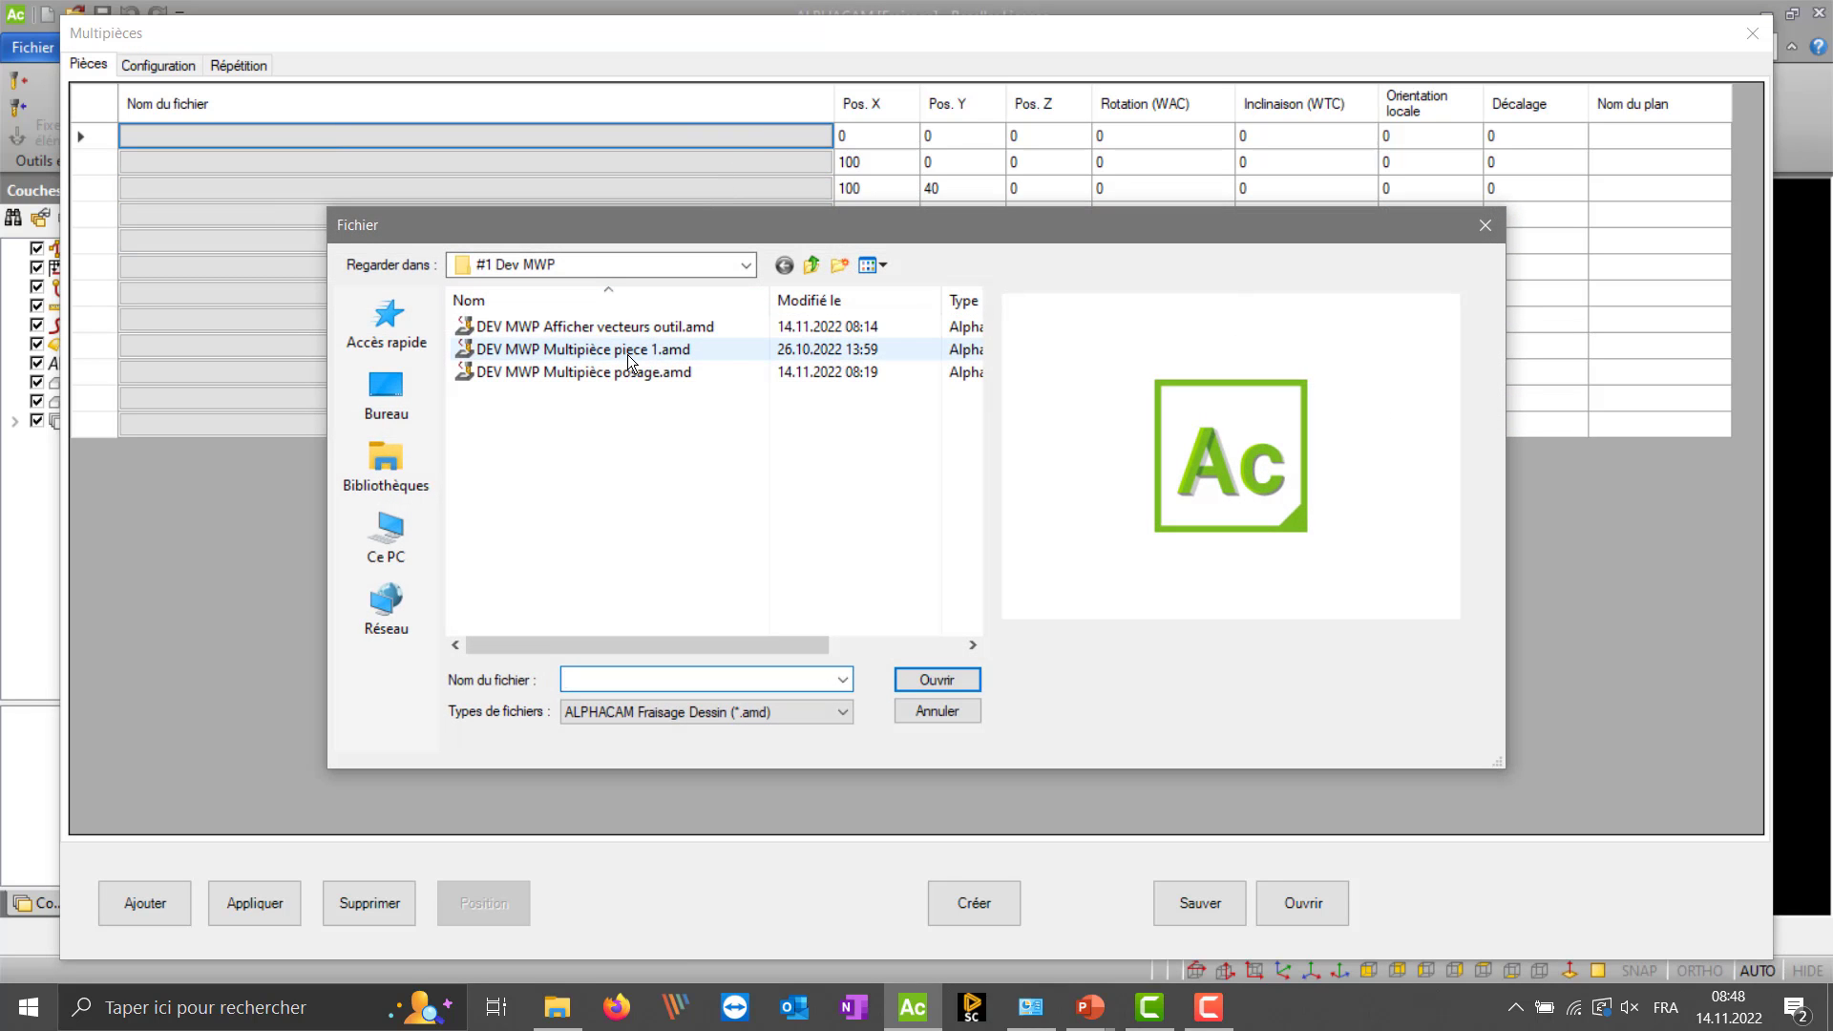
double_click(627, 354)
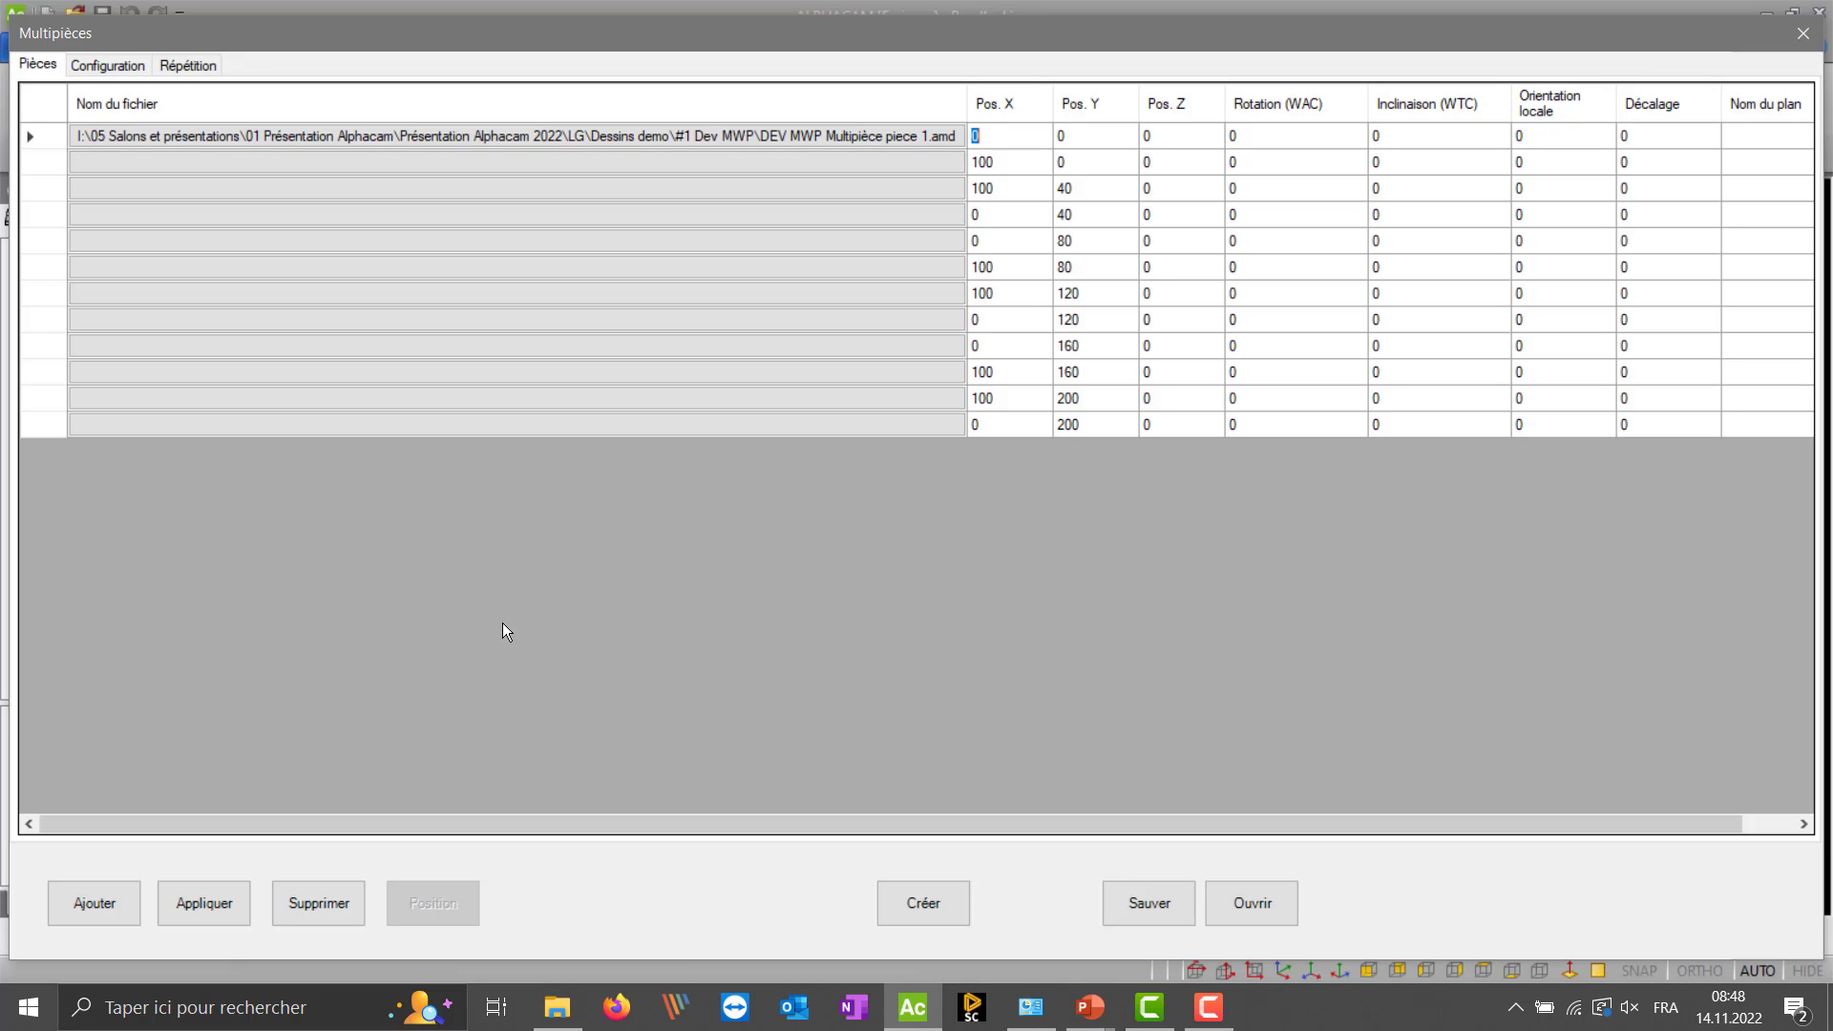
click(220, 891)
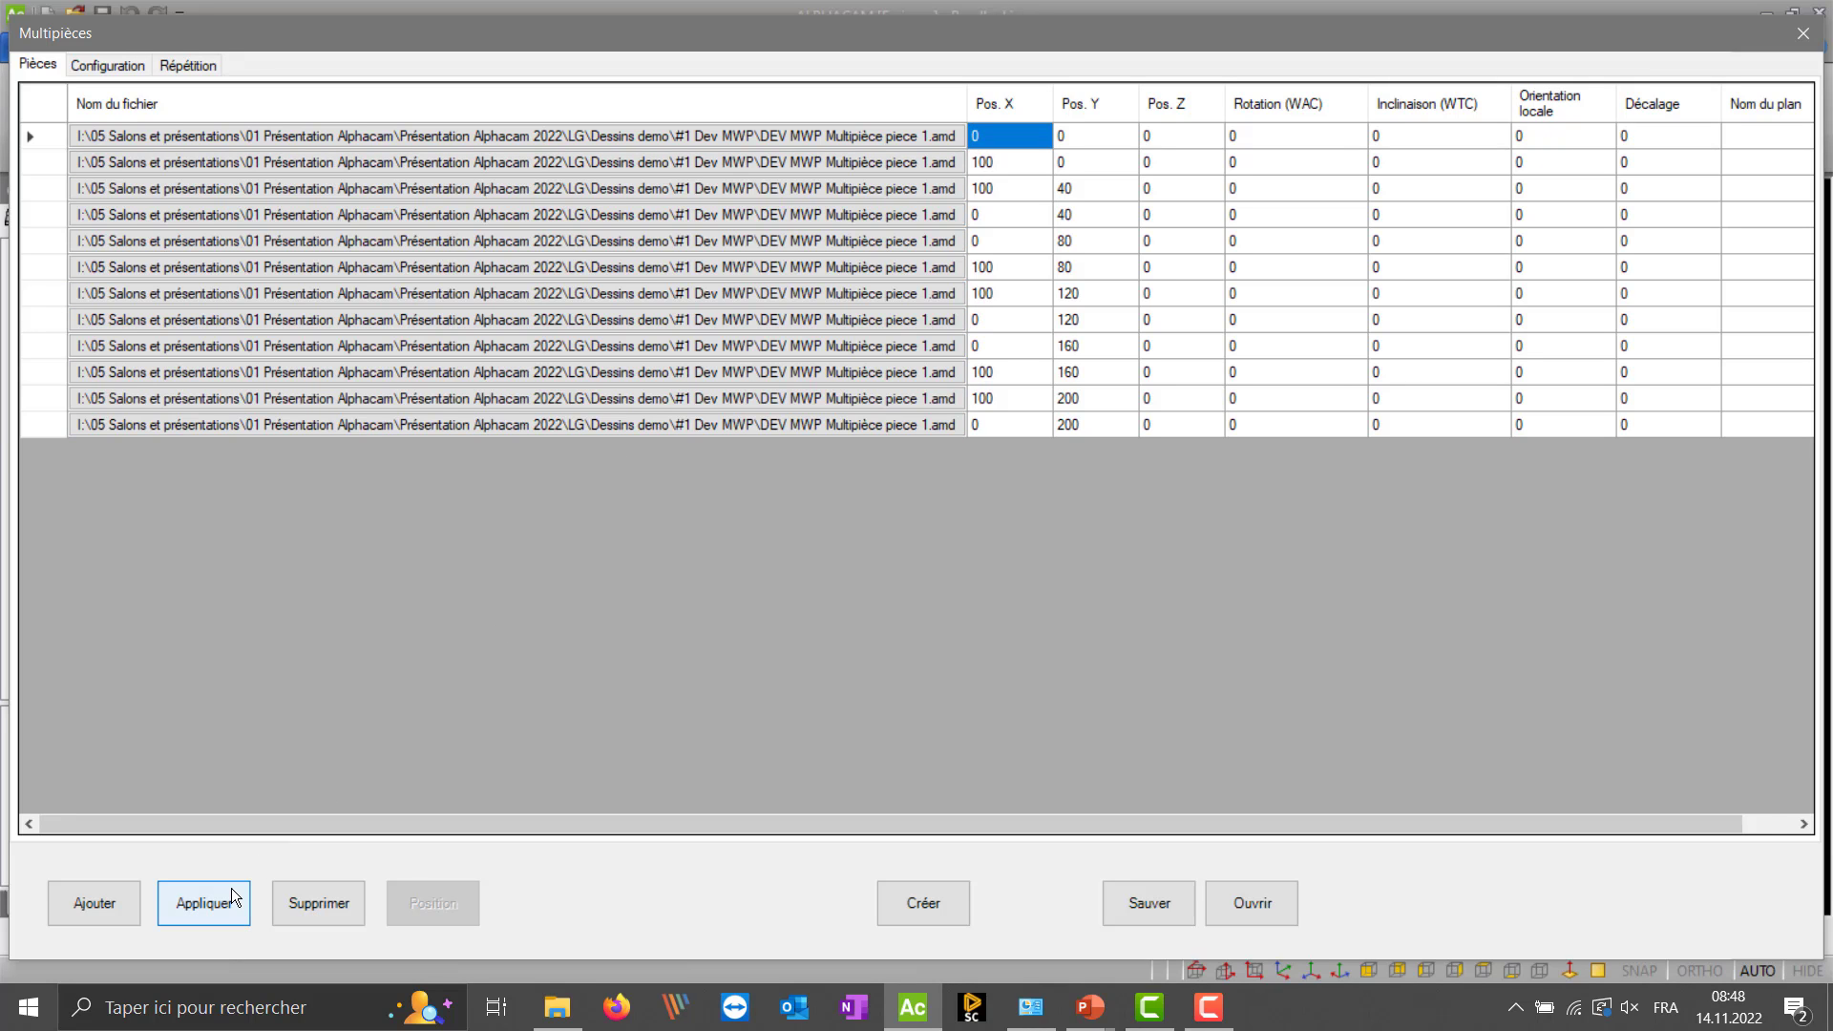
click(924, 905)
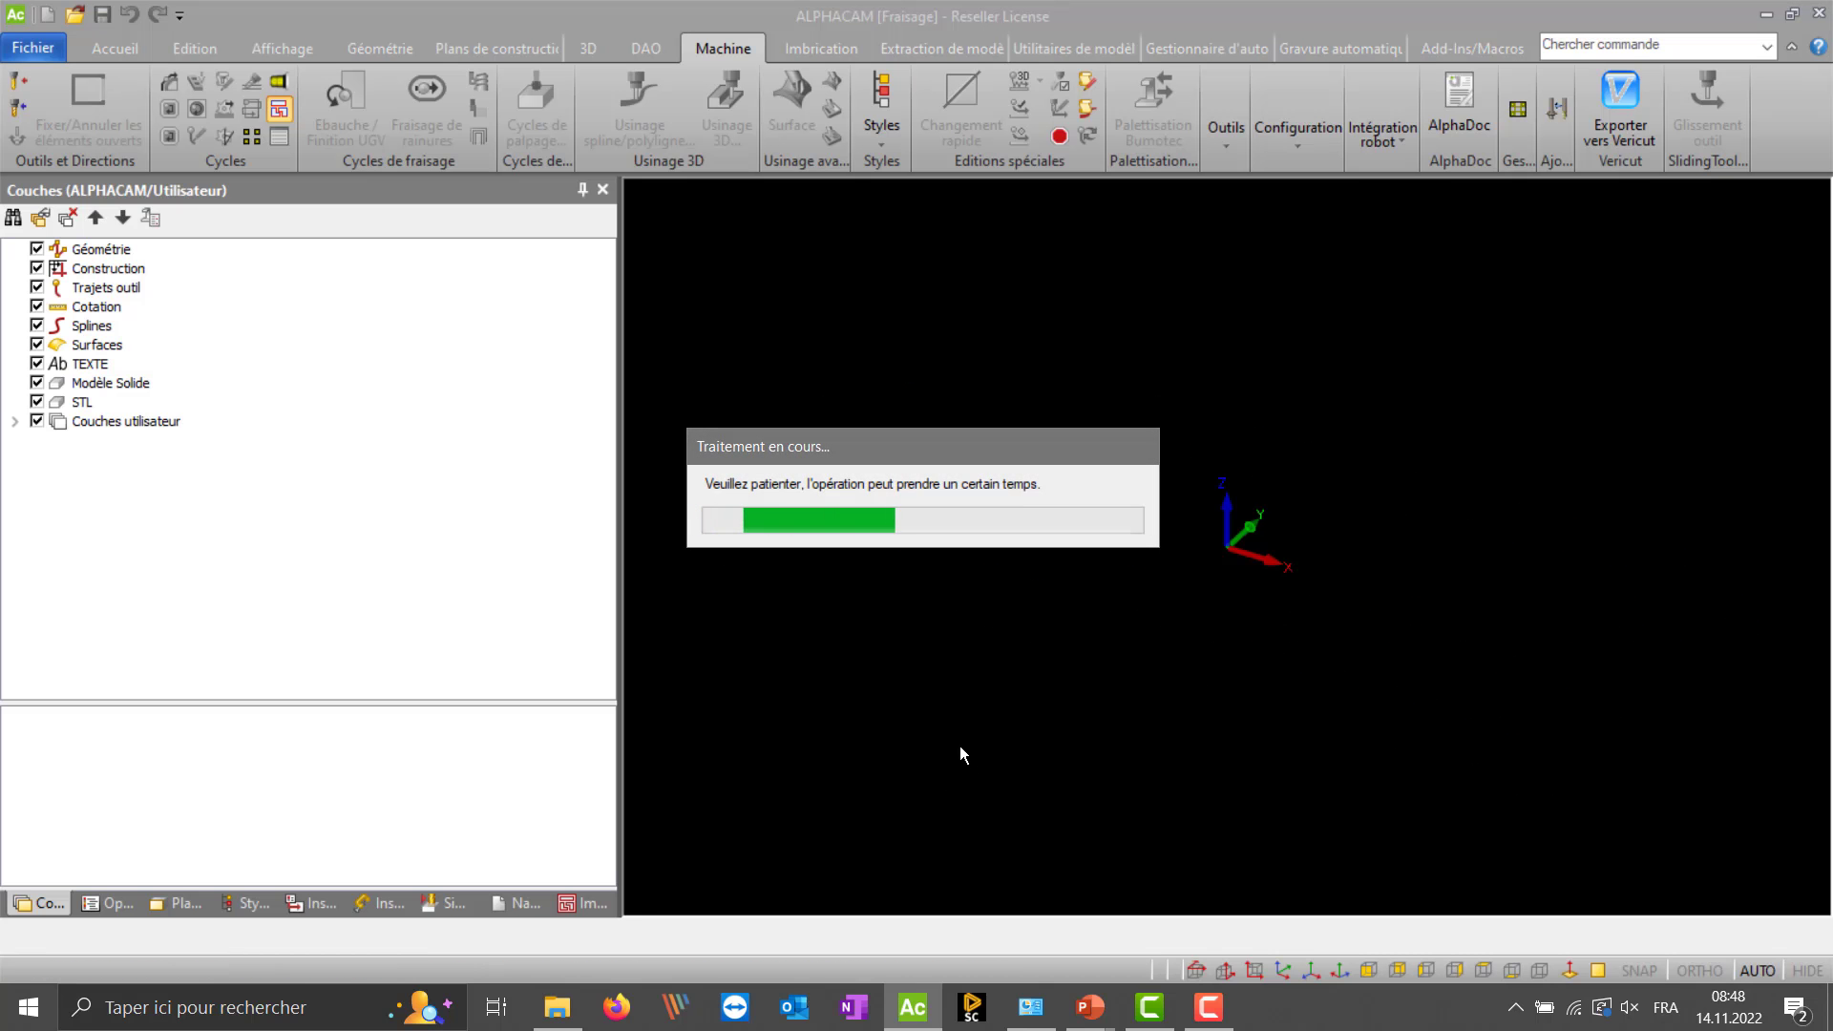
- Examine the generated part layout and its operations list, expanding Op 2
middle_drag(1127, 633, 1160, 704)
scroll(1142, 609, down, 3)
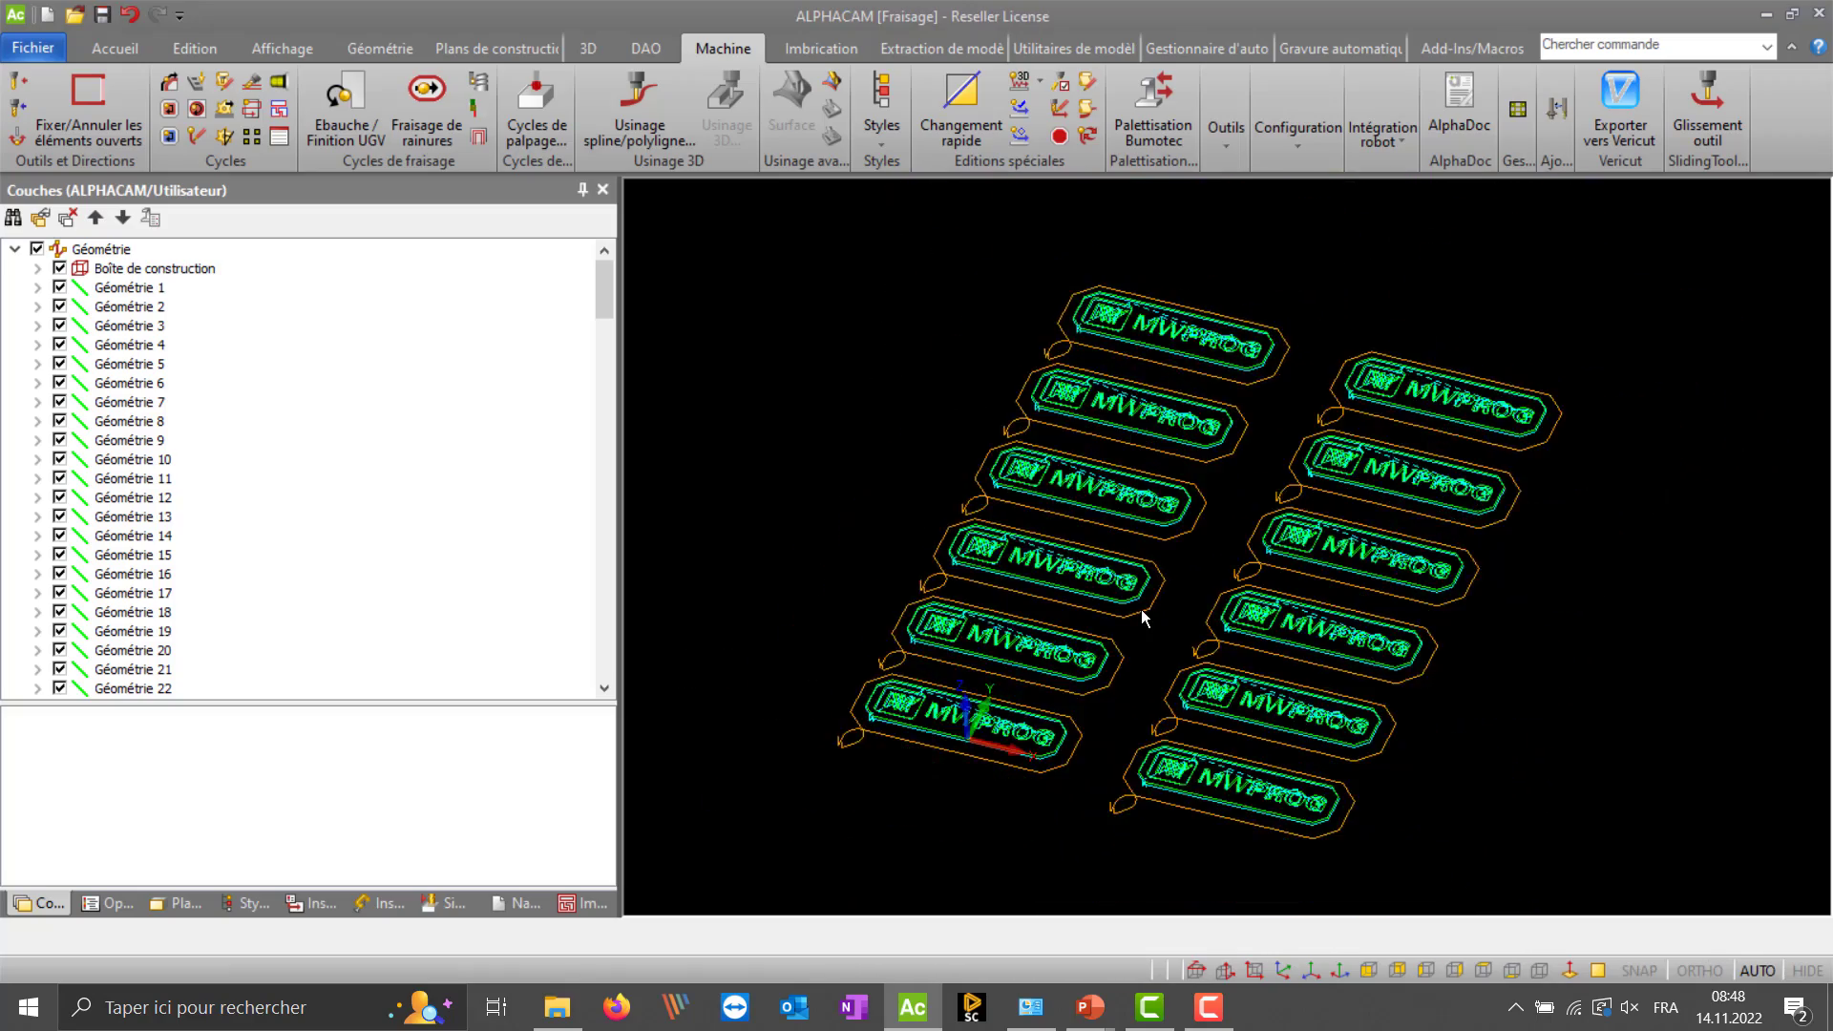
scroll(1152, 609, up, 1)
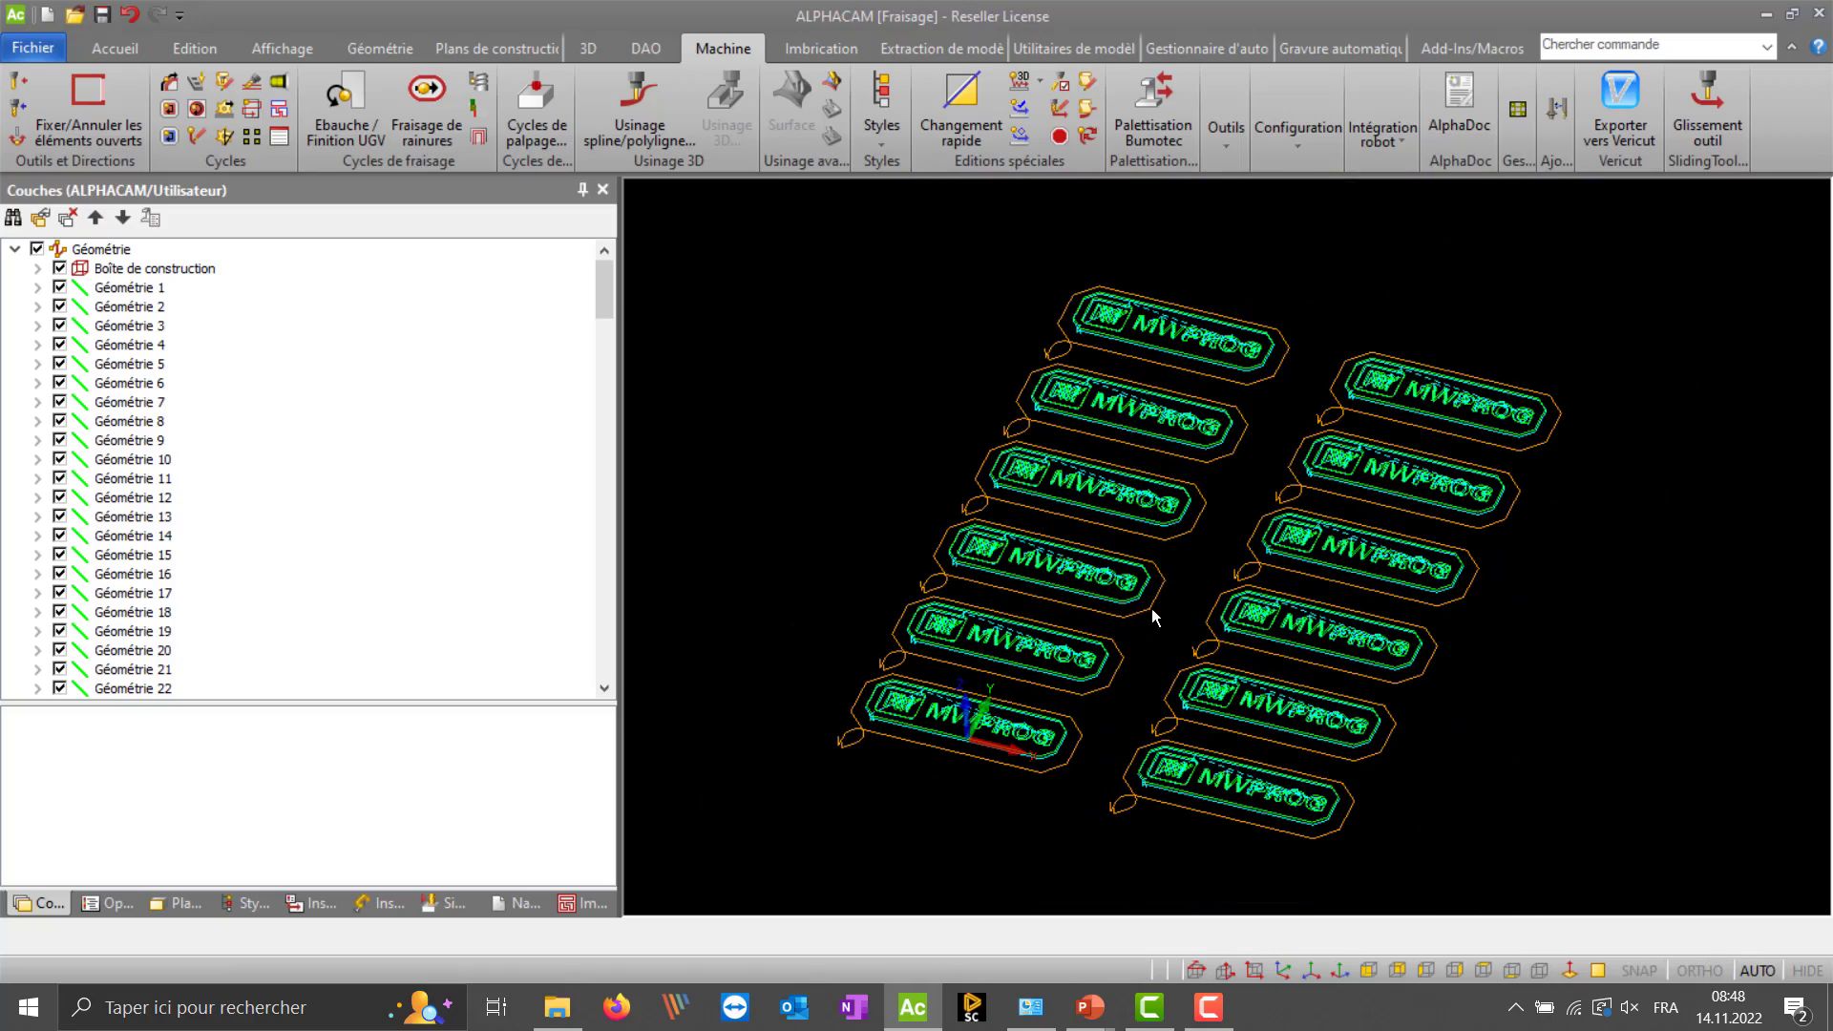
click(108, 902)
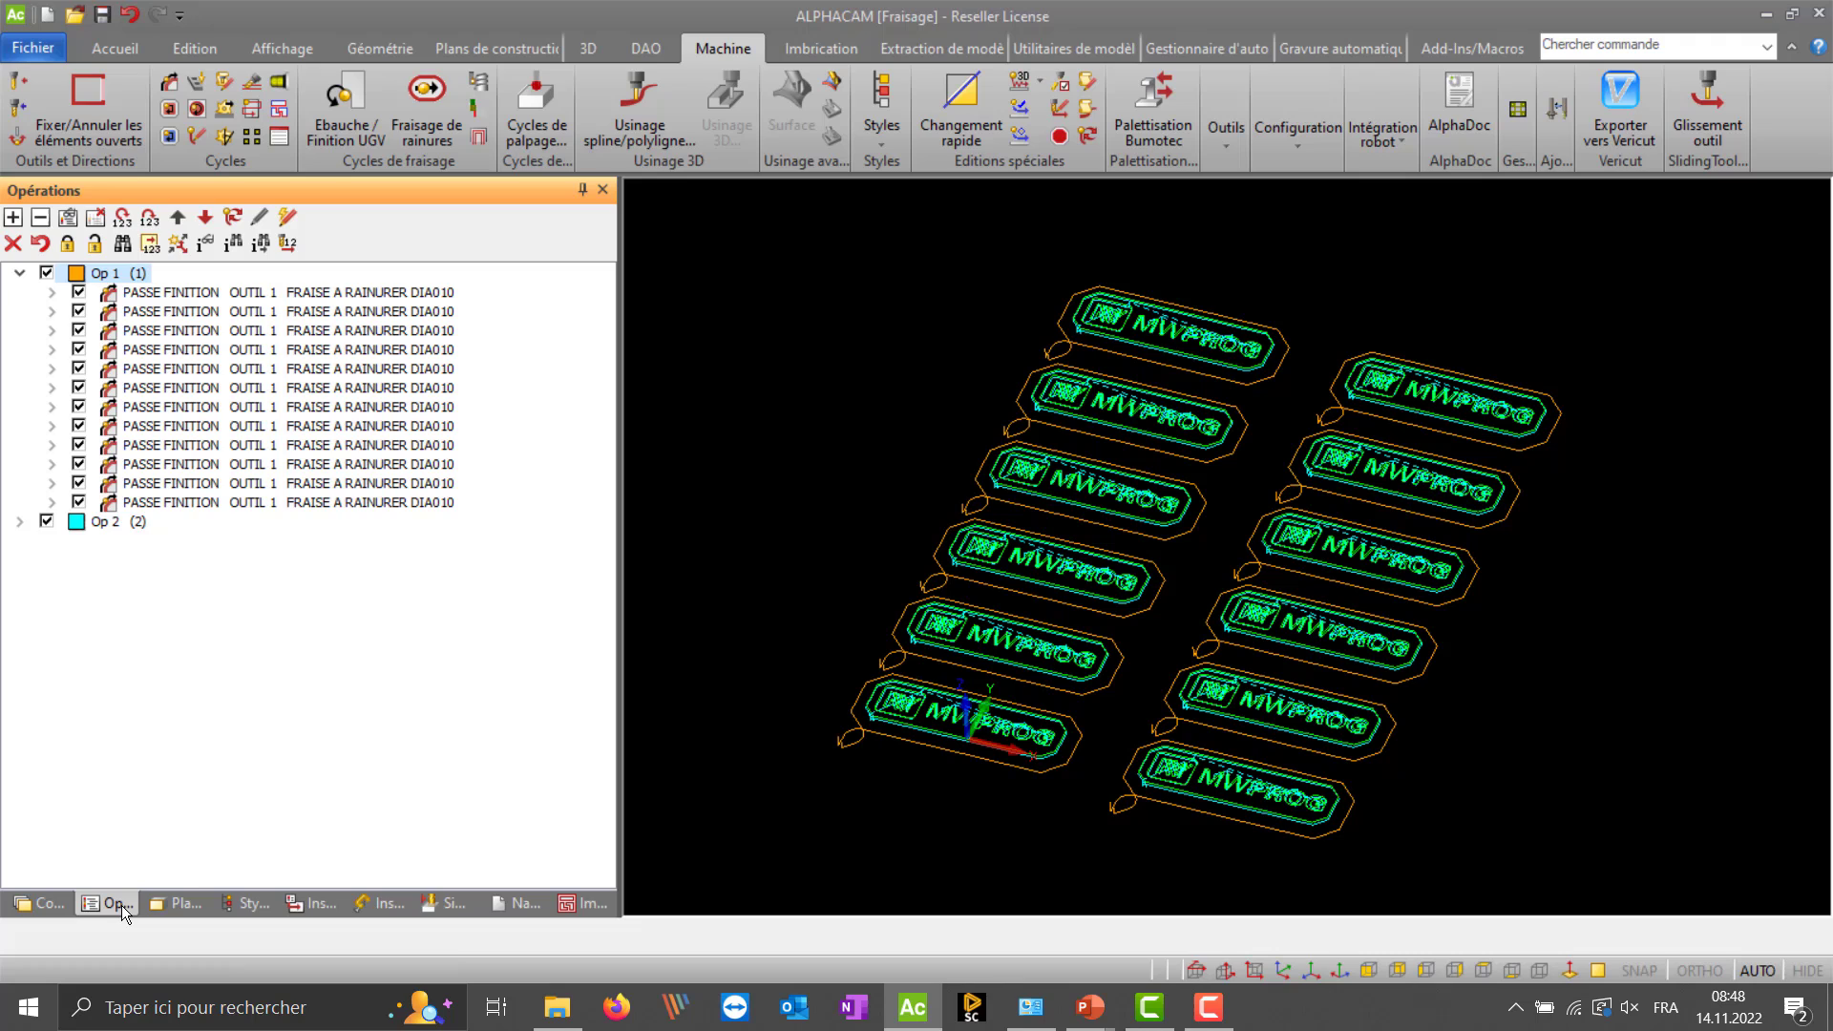
click(20, 522)
scroll(977, 524, down, 1)
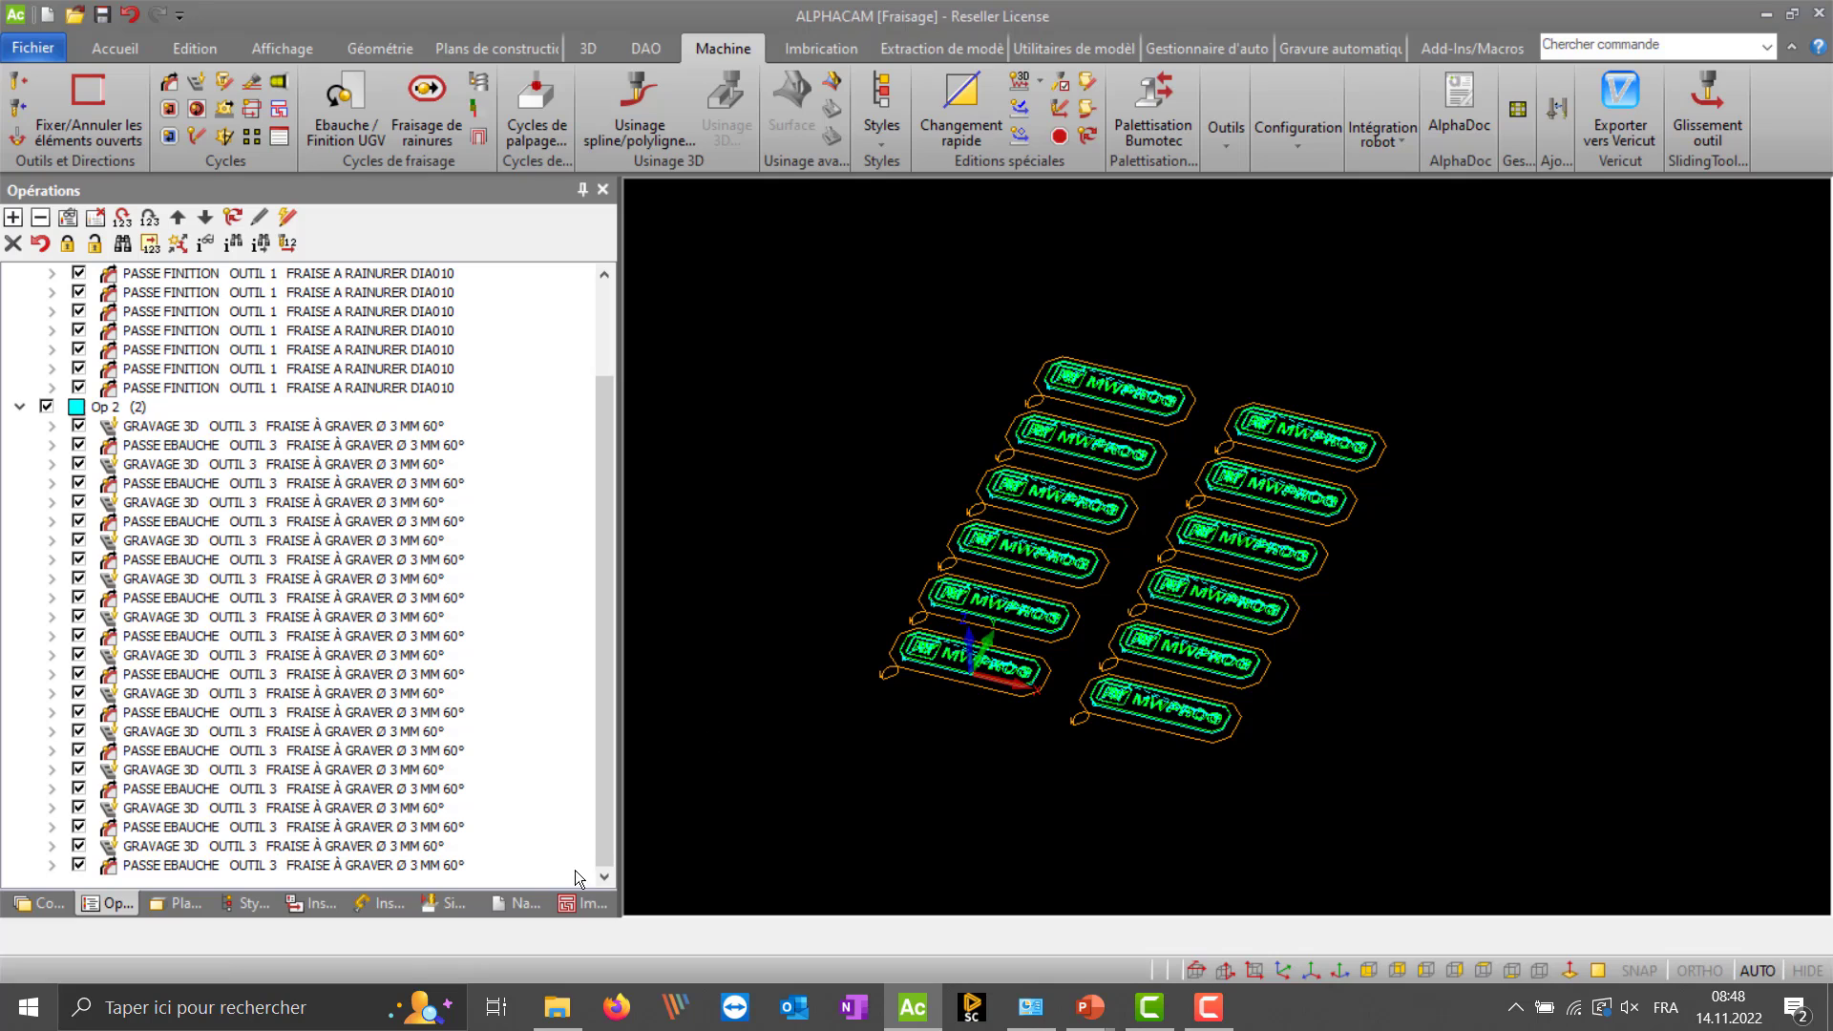
- Open DEV MWP Multipièce piece 1.amd from the #1 Dev MWP folder without saving the current drawing
click(521, 905)
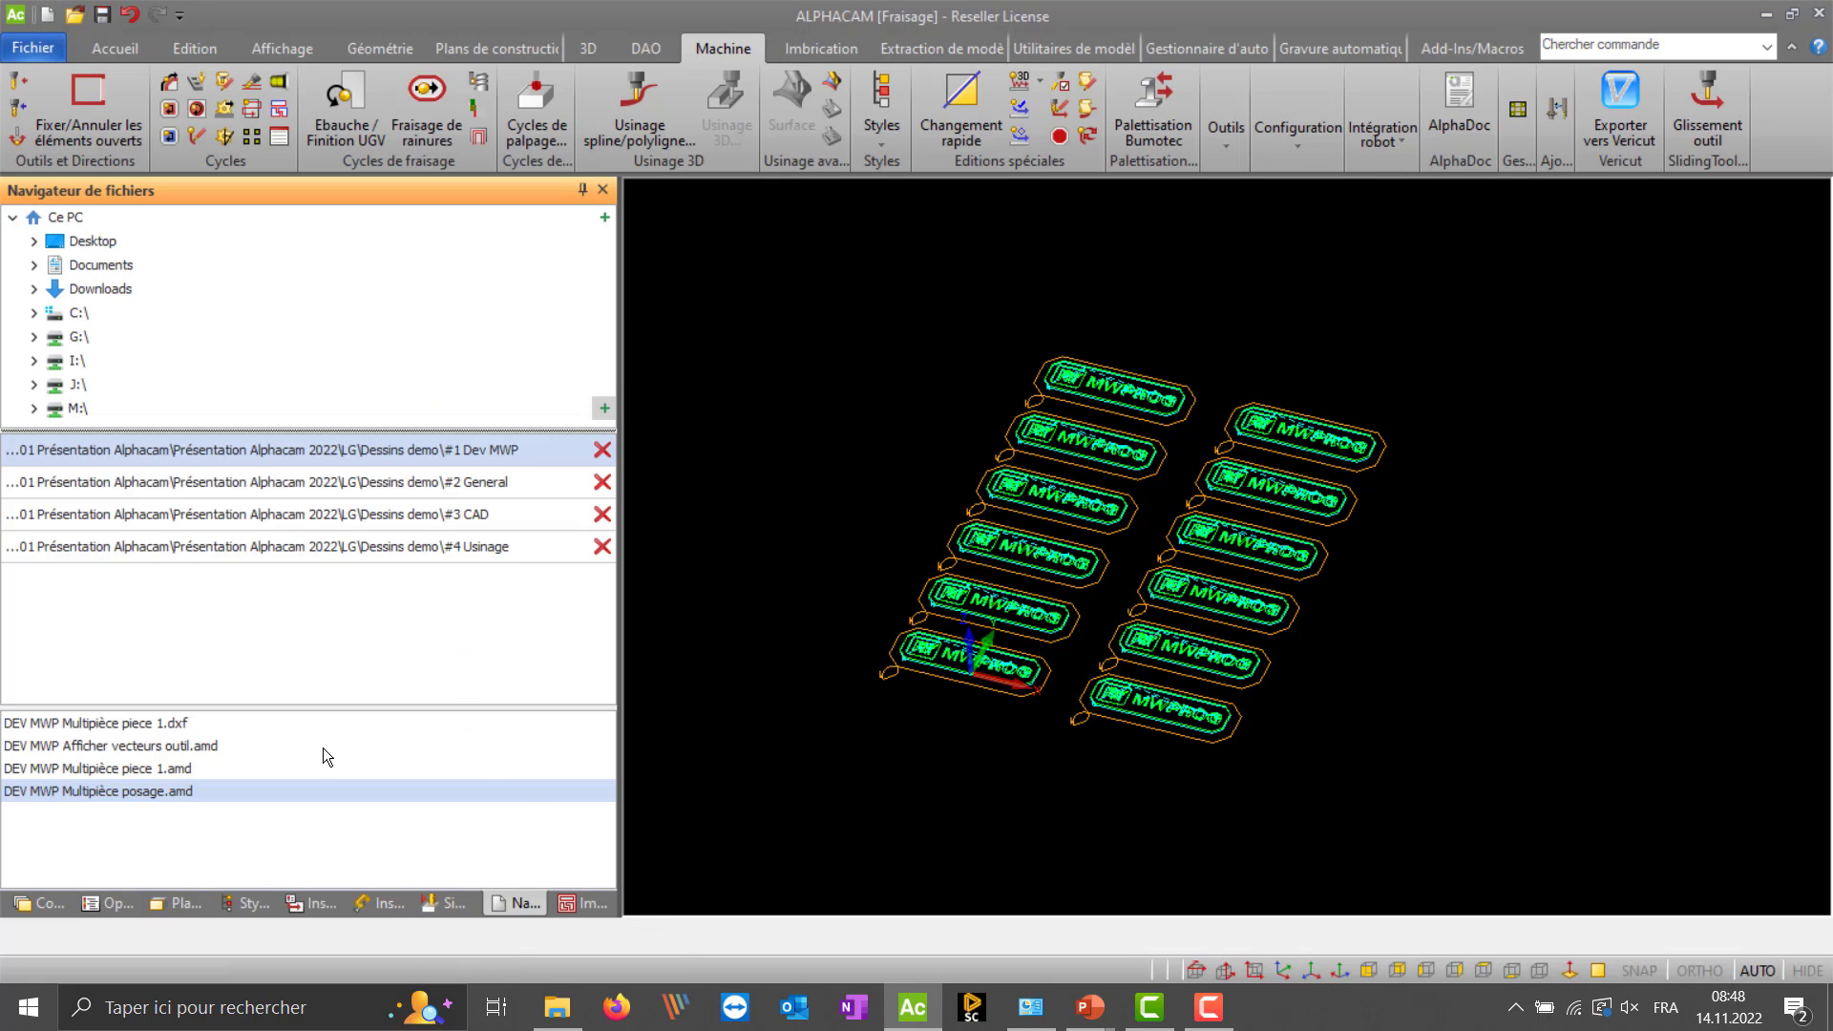
double_click(158, 768)
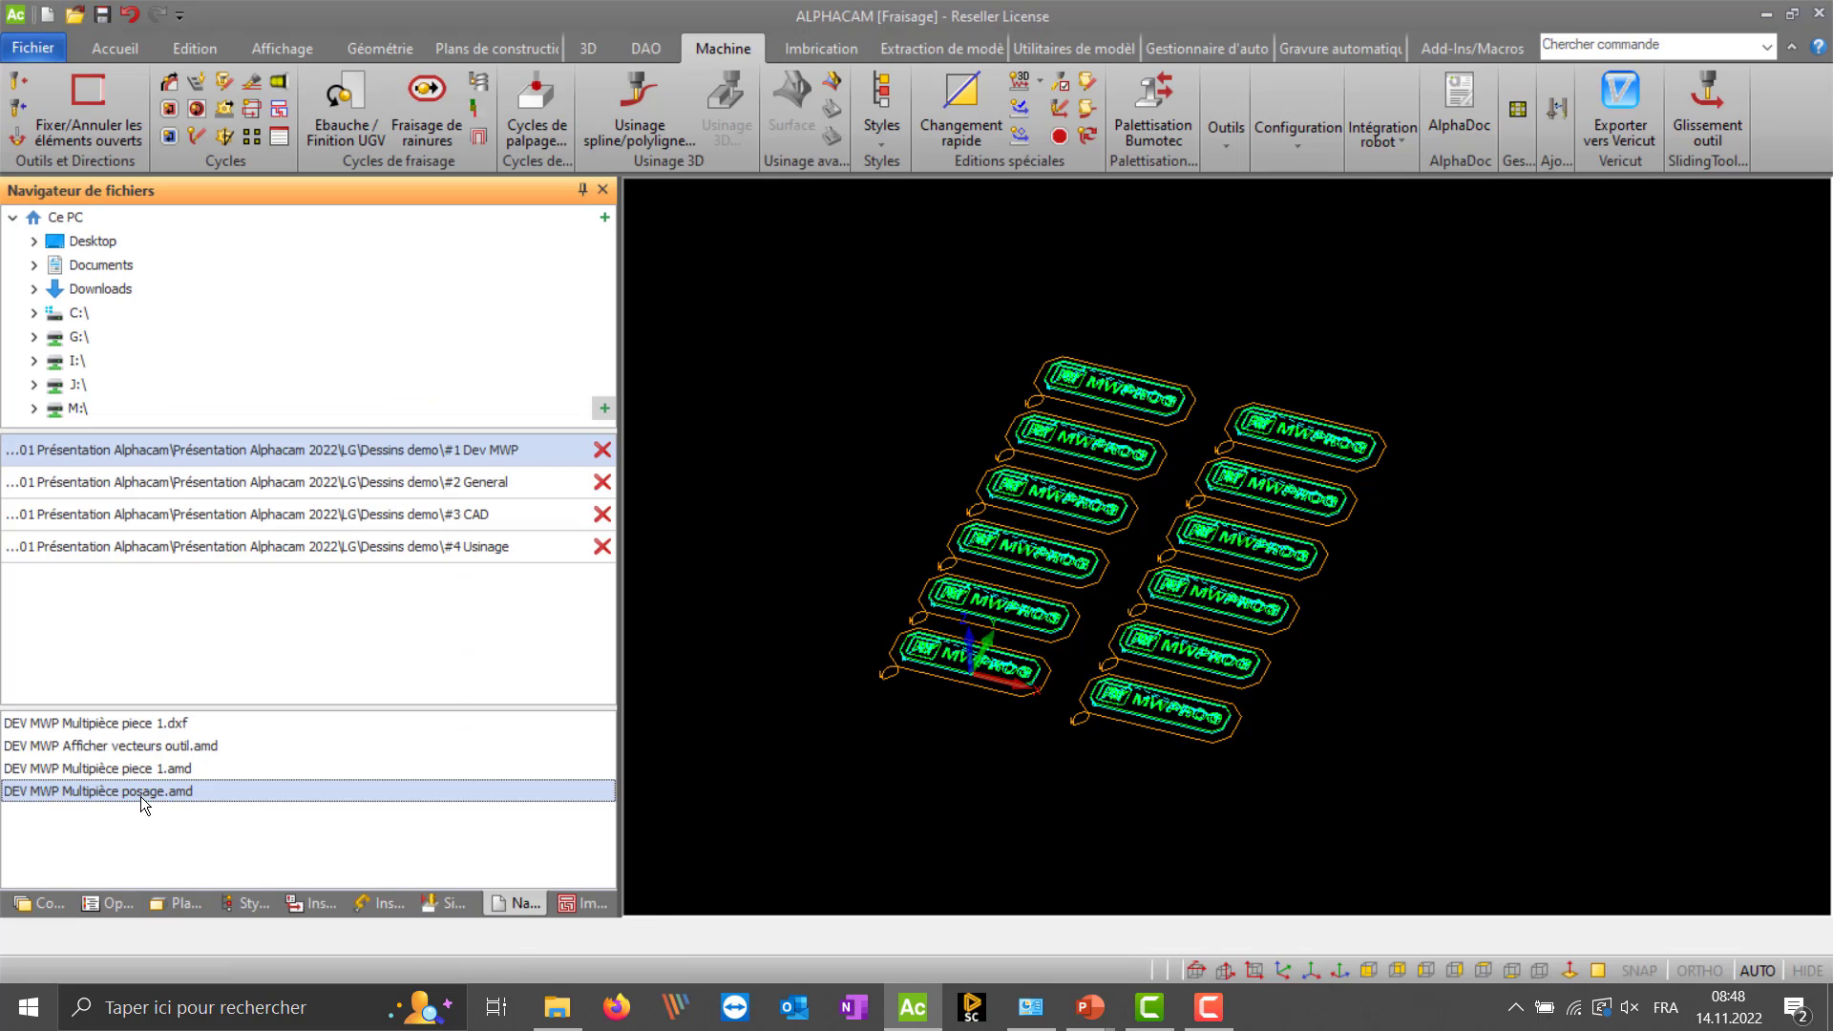
key(Tab)
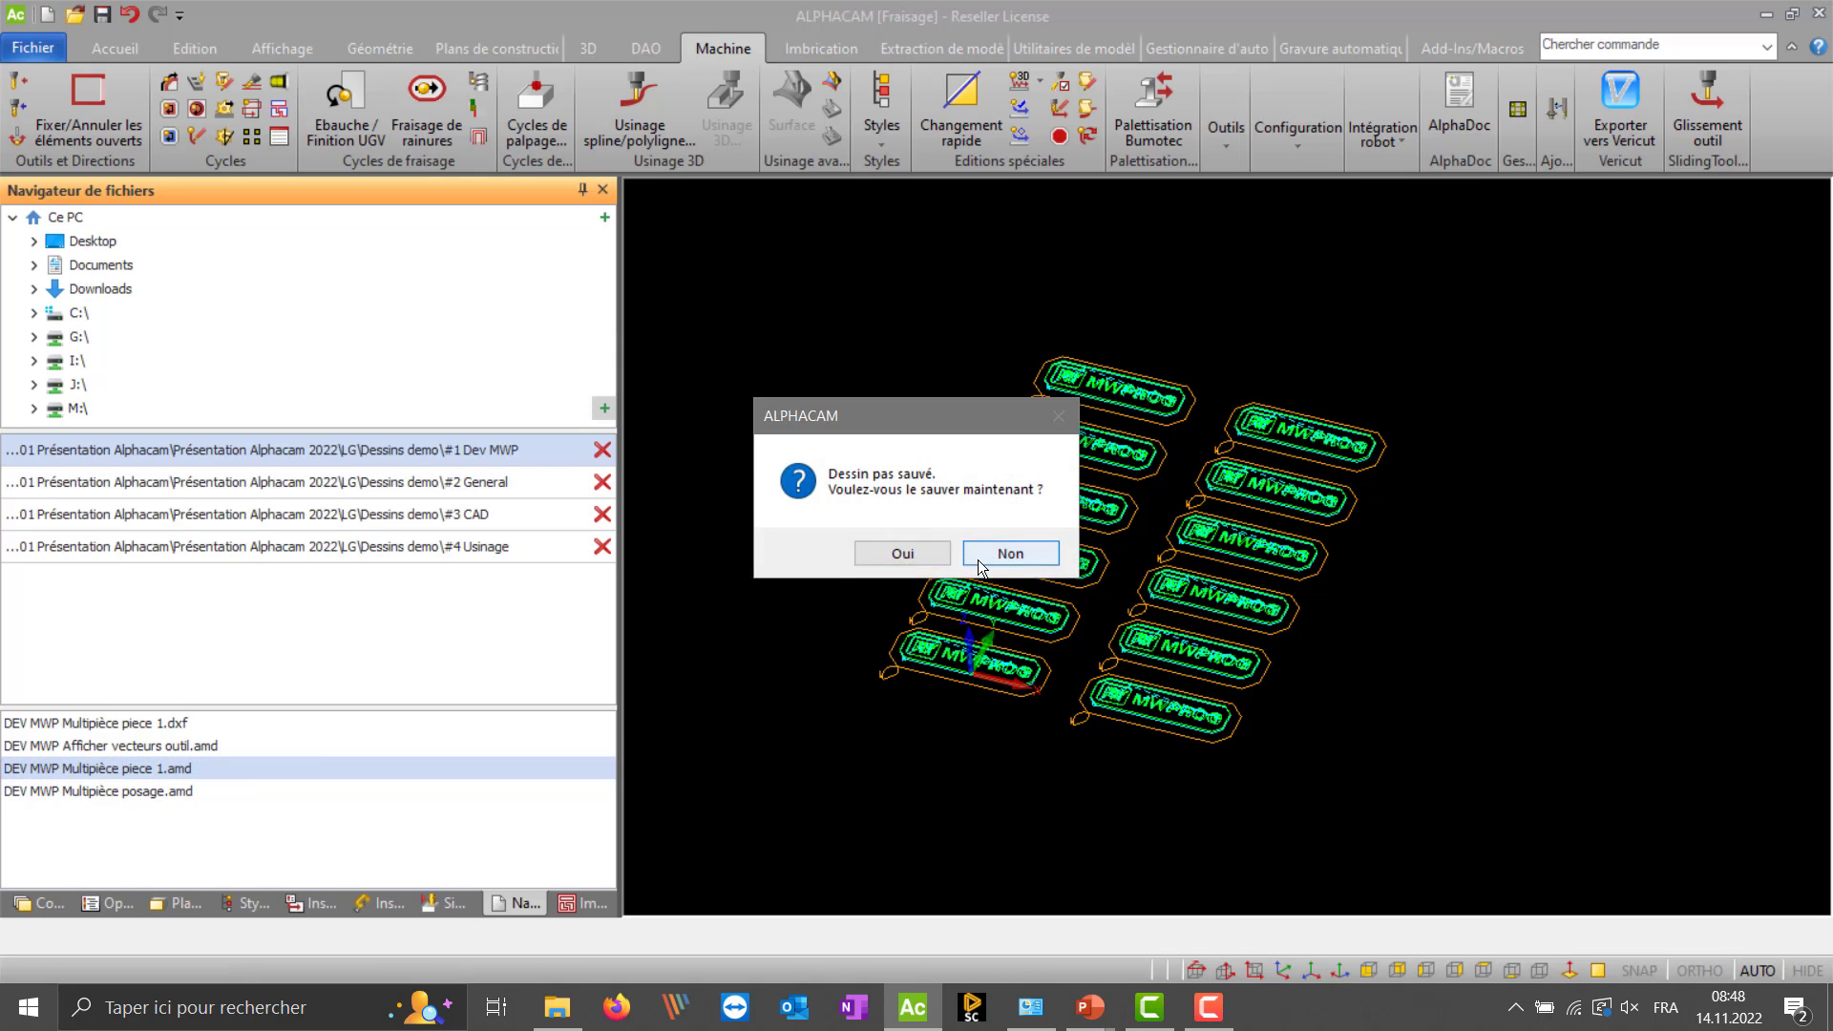
key(Return)
- Open DEV MWP Multipièce posage.amd and inspect the circle on the fixture's front face
double_click(149, 791)
scroll(1119, 575, down, 2)
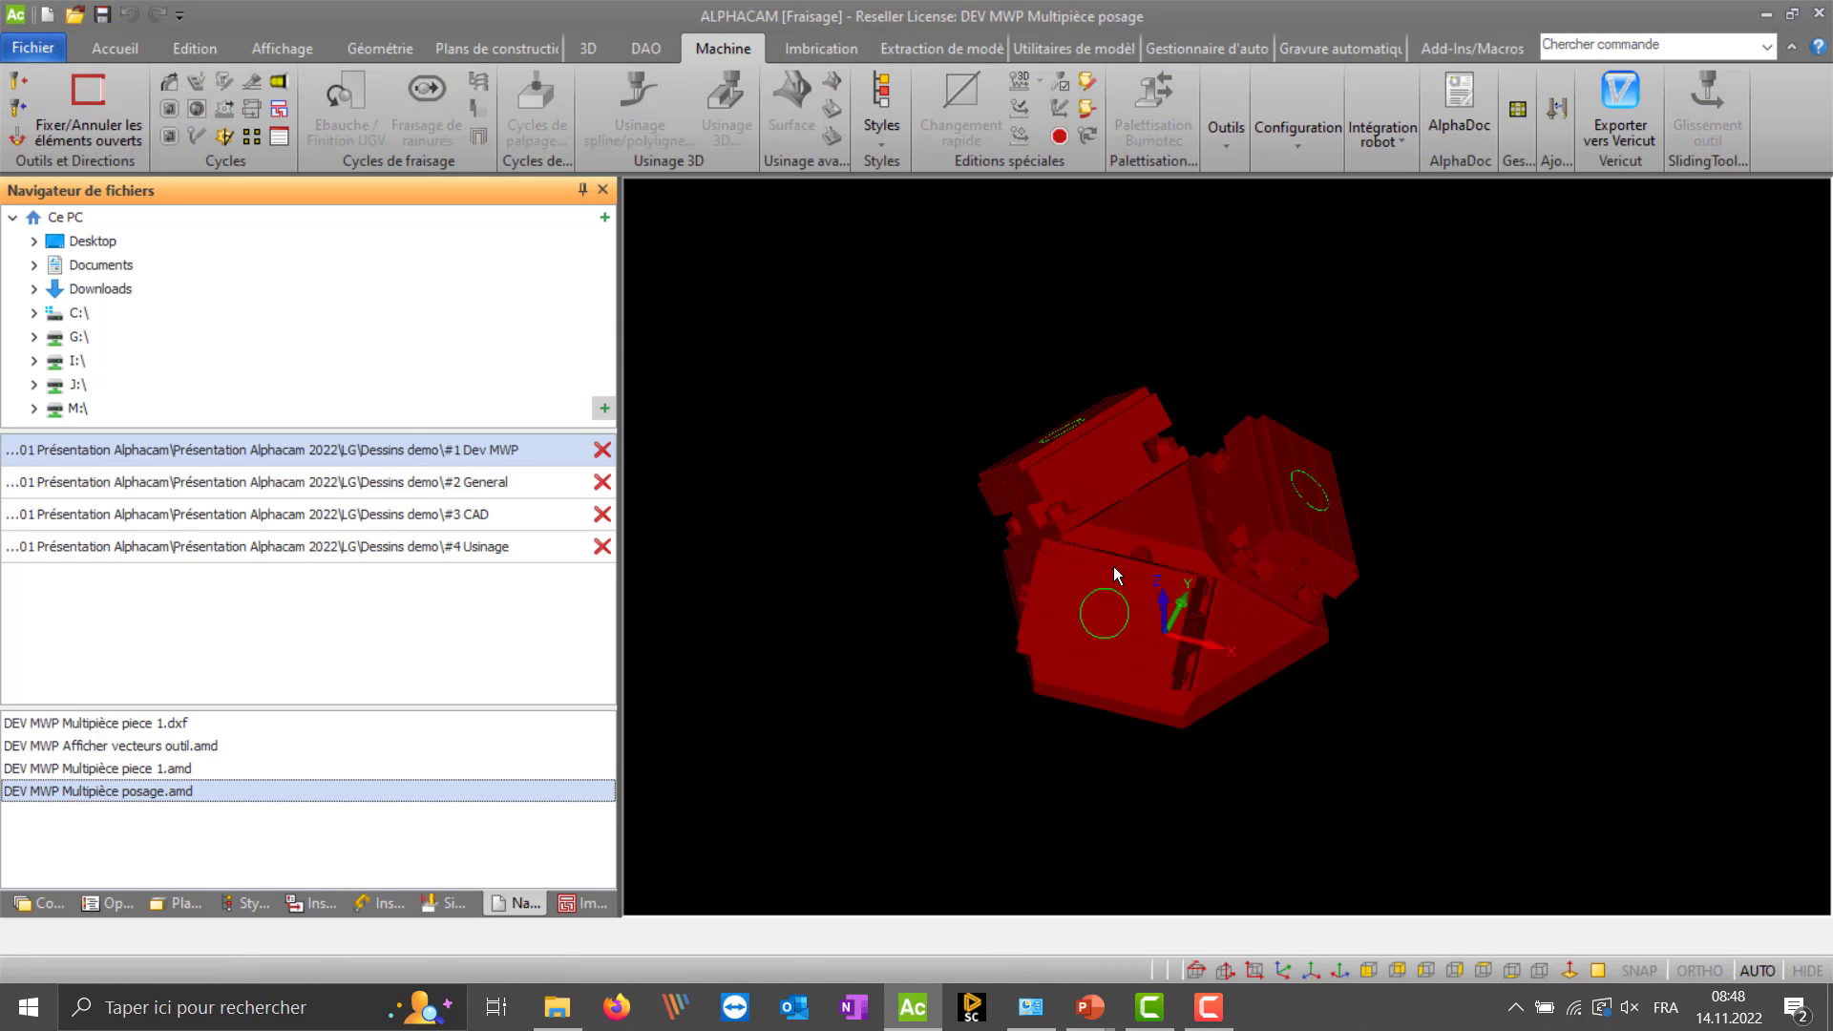
scroll(1121, 575, up, 1)
mouse_move(1123, 575)
middle_down()
mouse_move(1153, 551)
mouse_move(1136, 535)
mouse_move(1164, 540)
mouse_move(1138, 559)
middle_up()
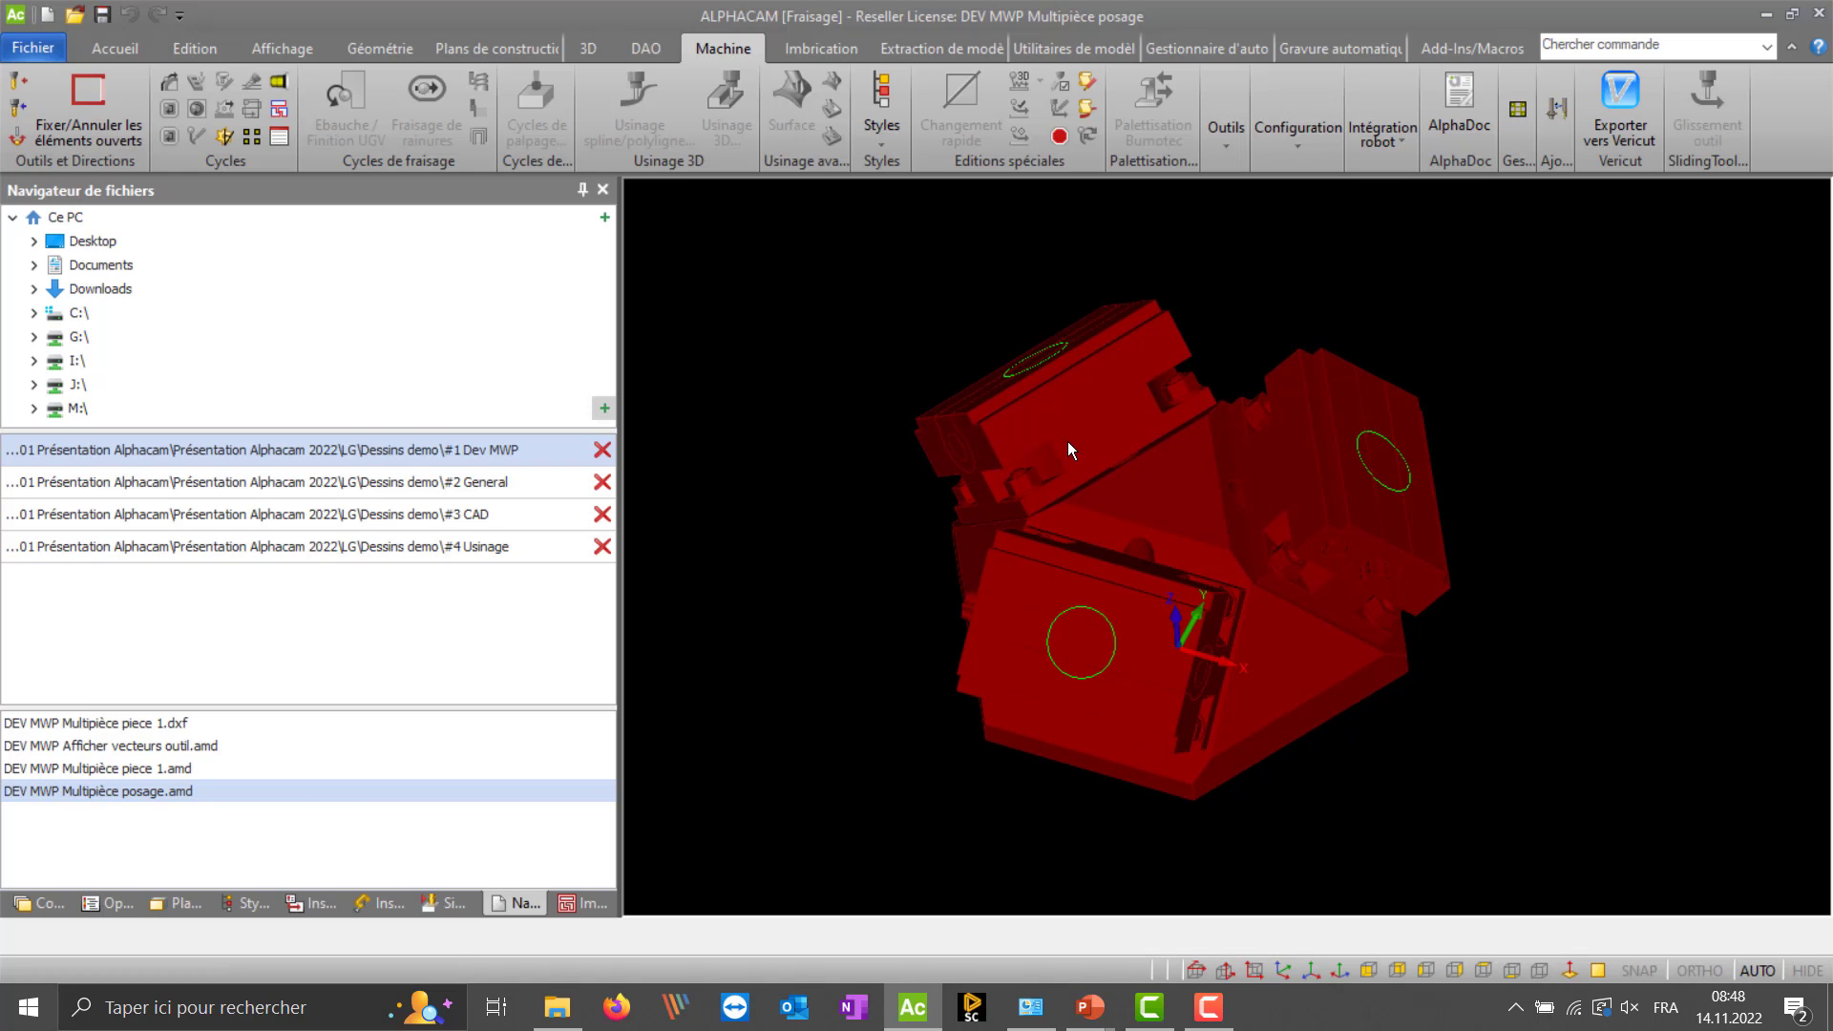
middle_drag(1070, 445, 1069, 582)
scroll(1070, 582, up, 3)
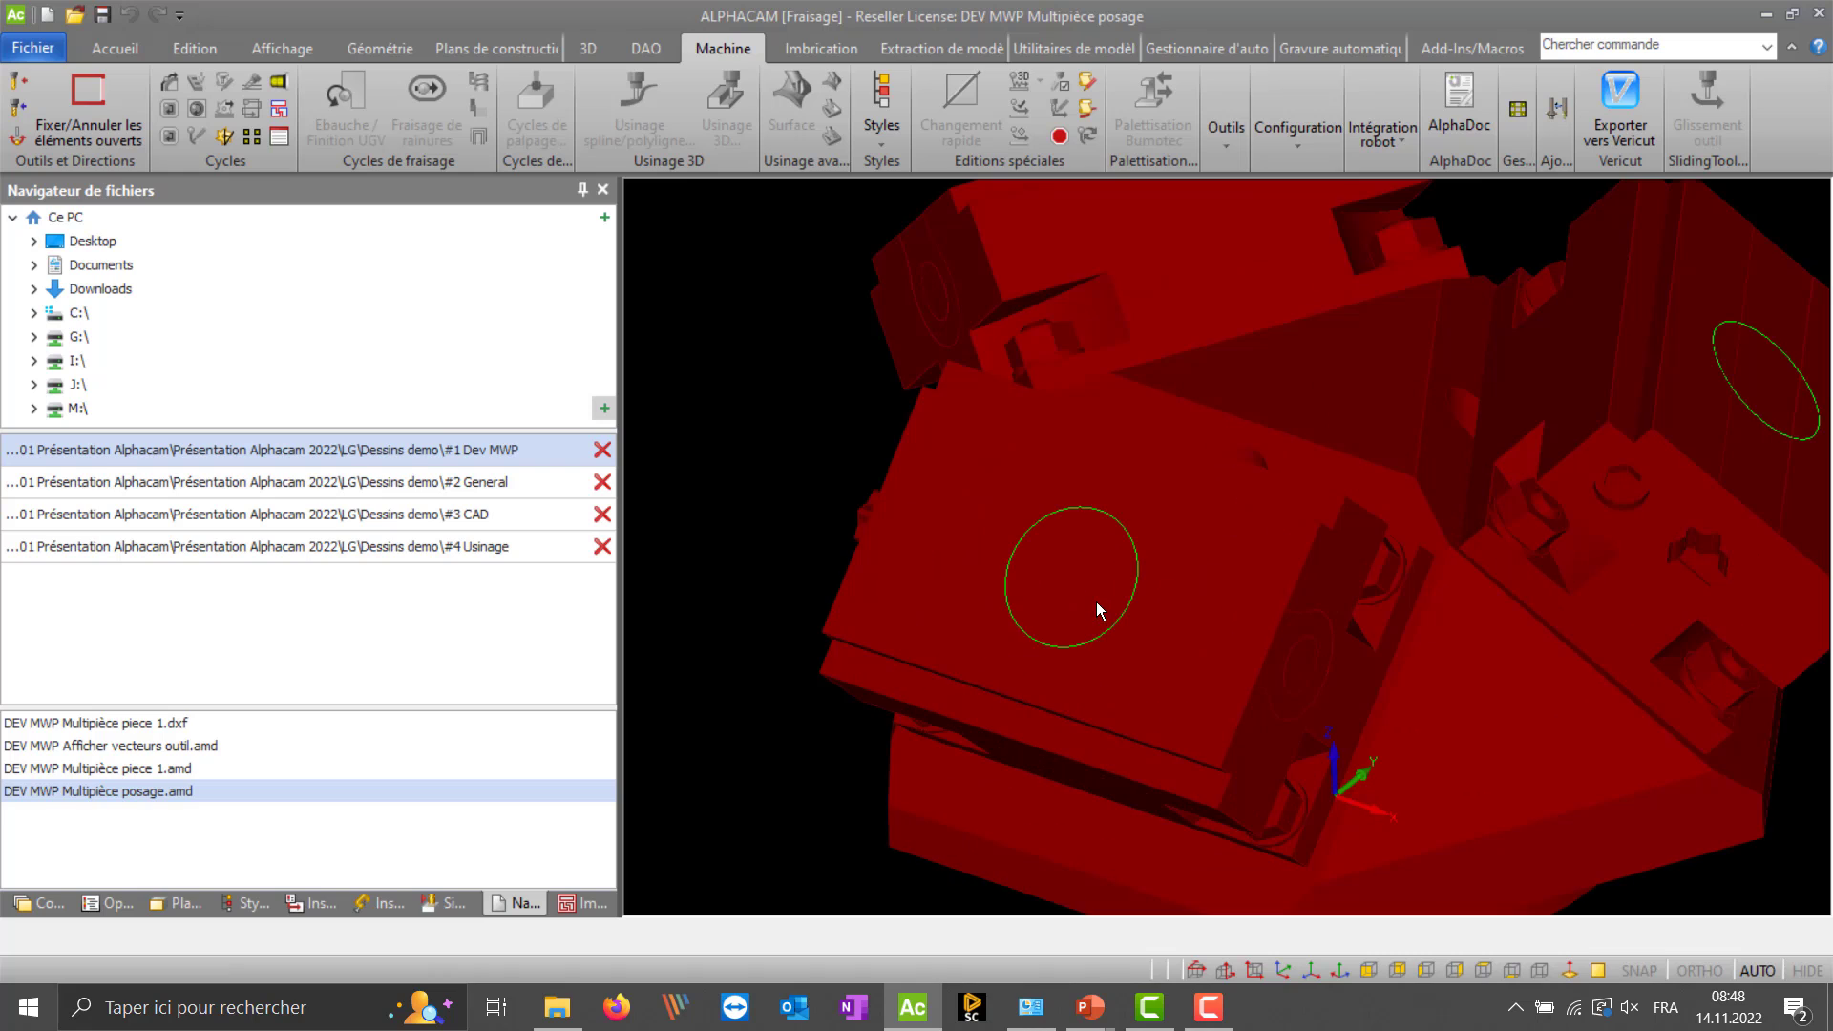
- Try a construction plane based on the existing circle on the fixture's front face, and remove it
click(499, 49)
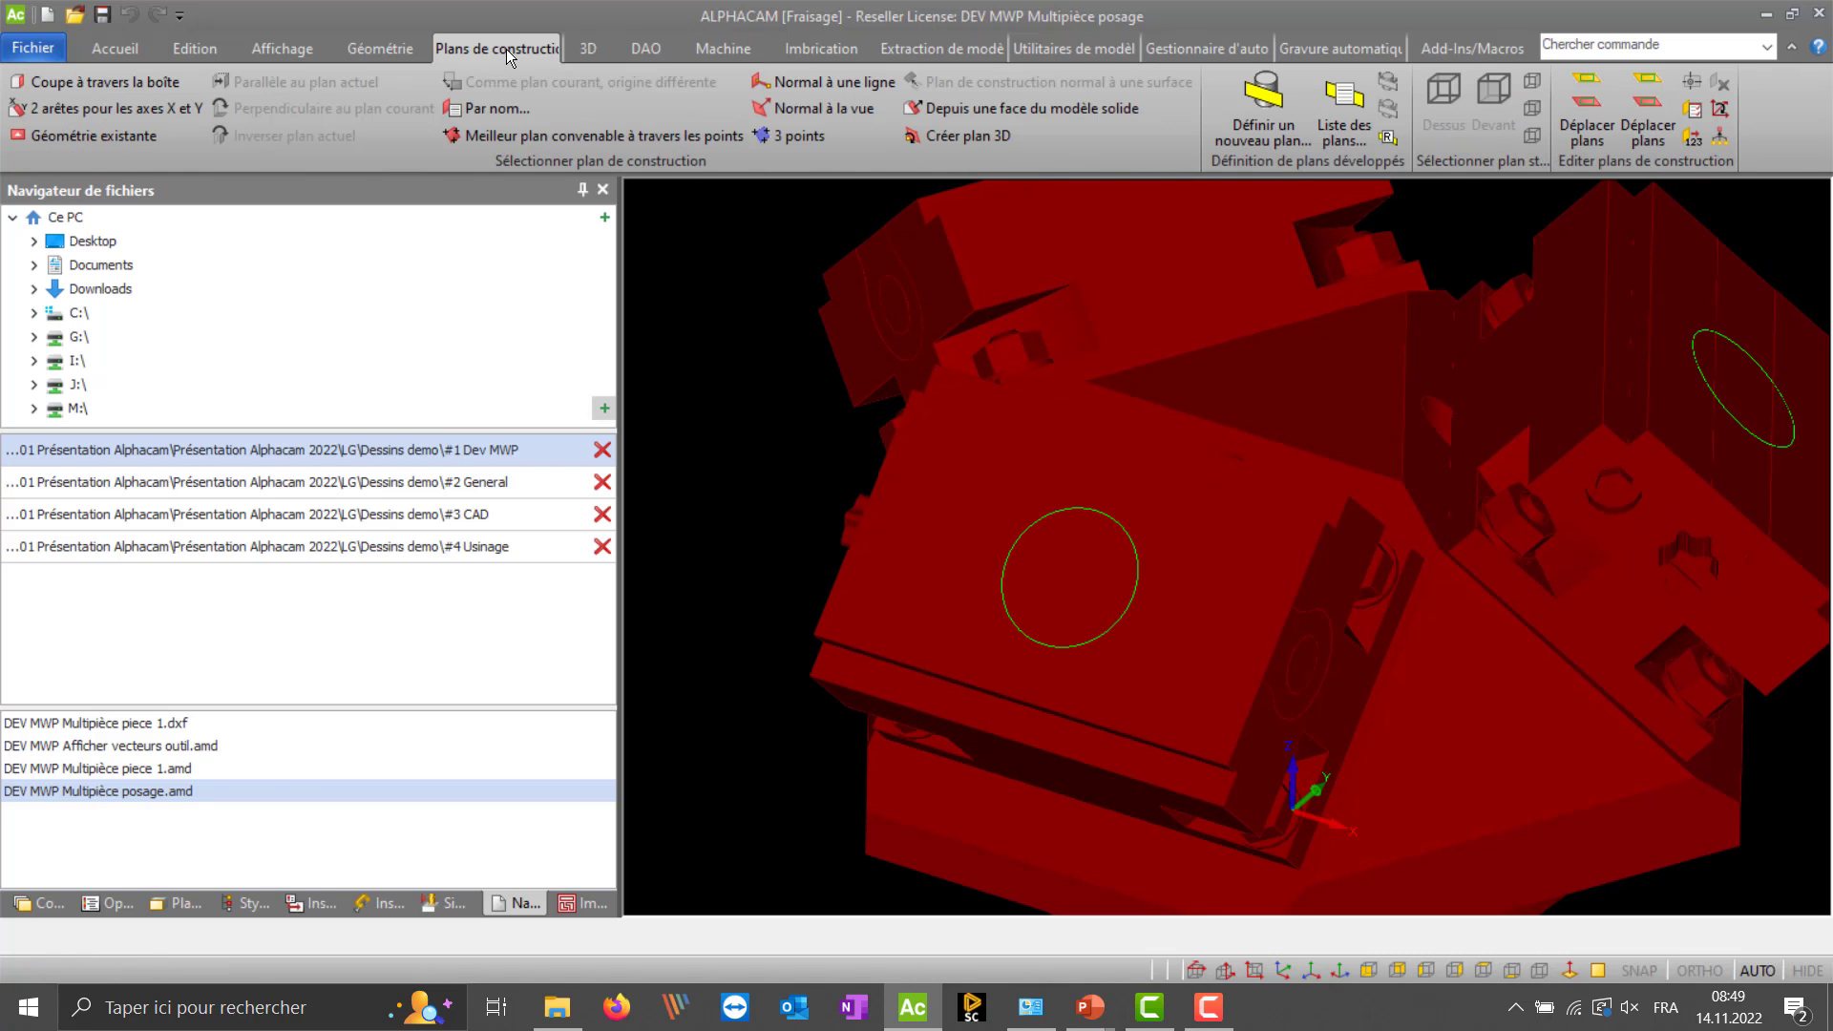
click(44, 136)
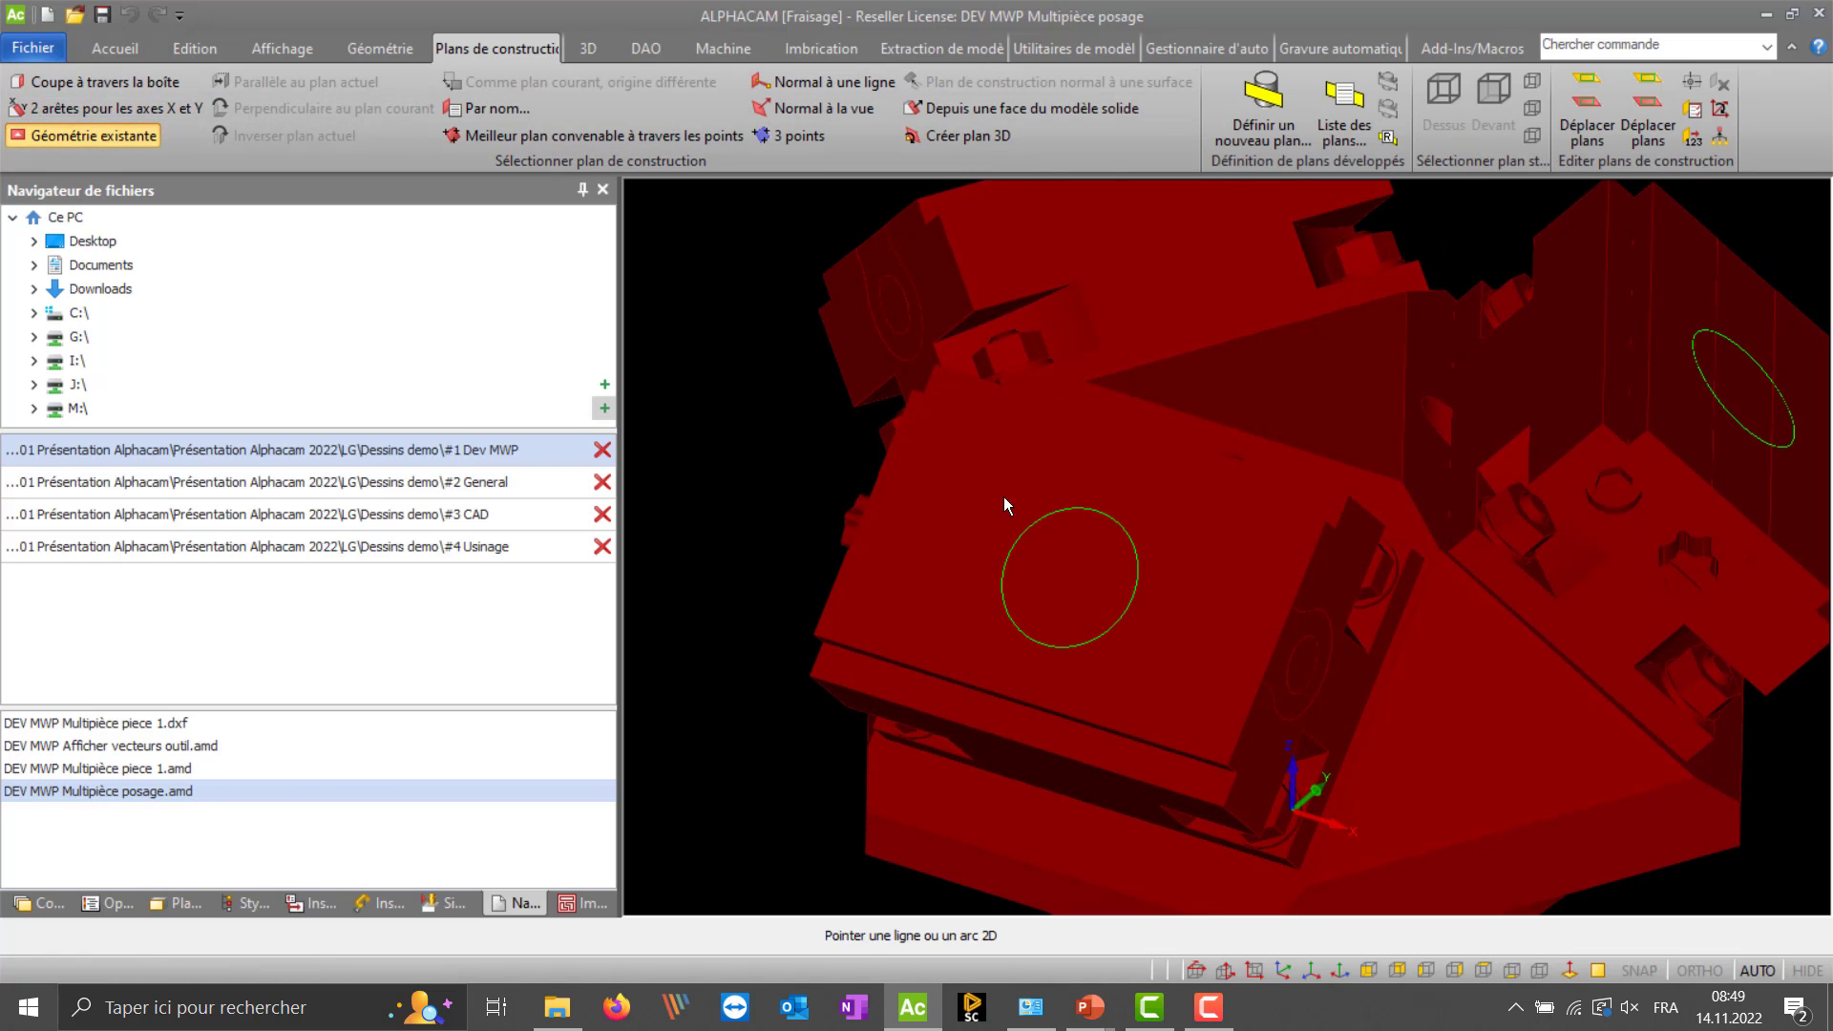
click(1117, 527)
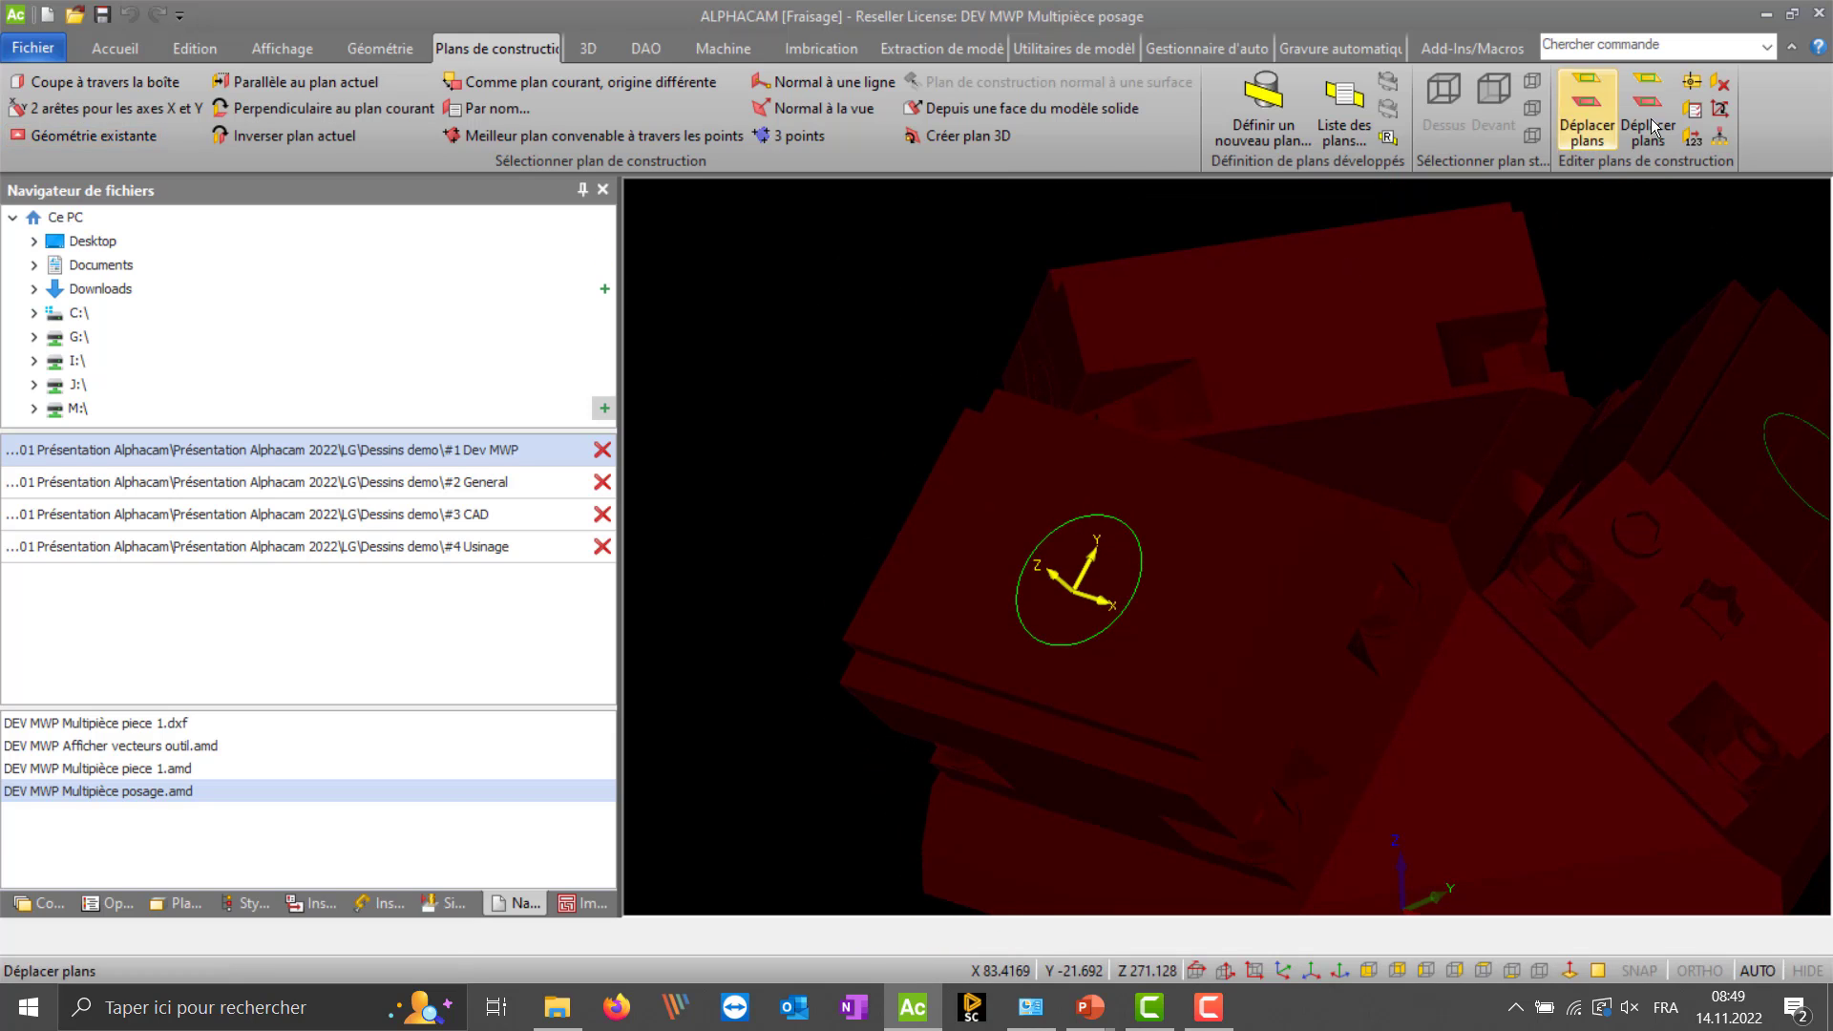
click(1727, 88)
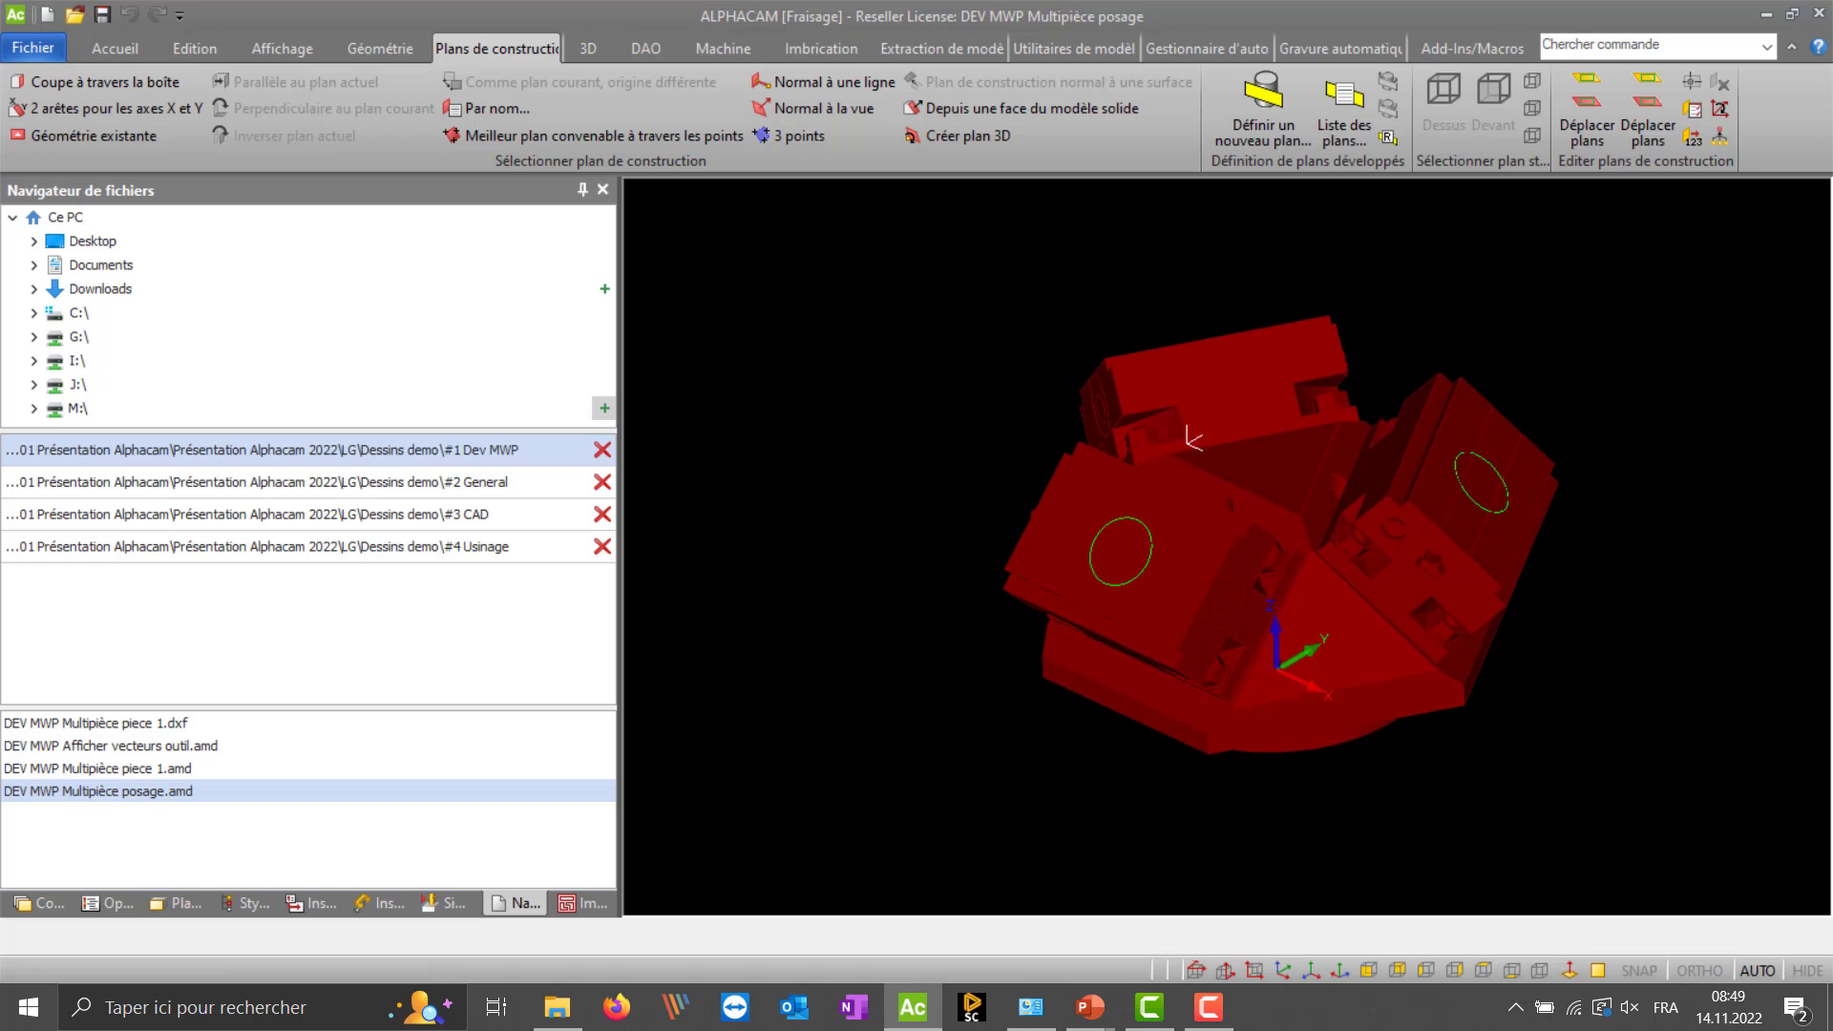
middle_drag(1187, 441, 1201, 435)
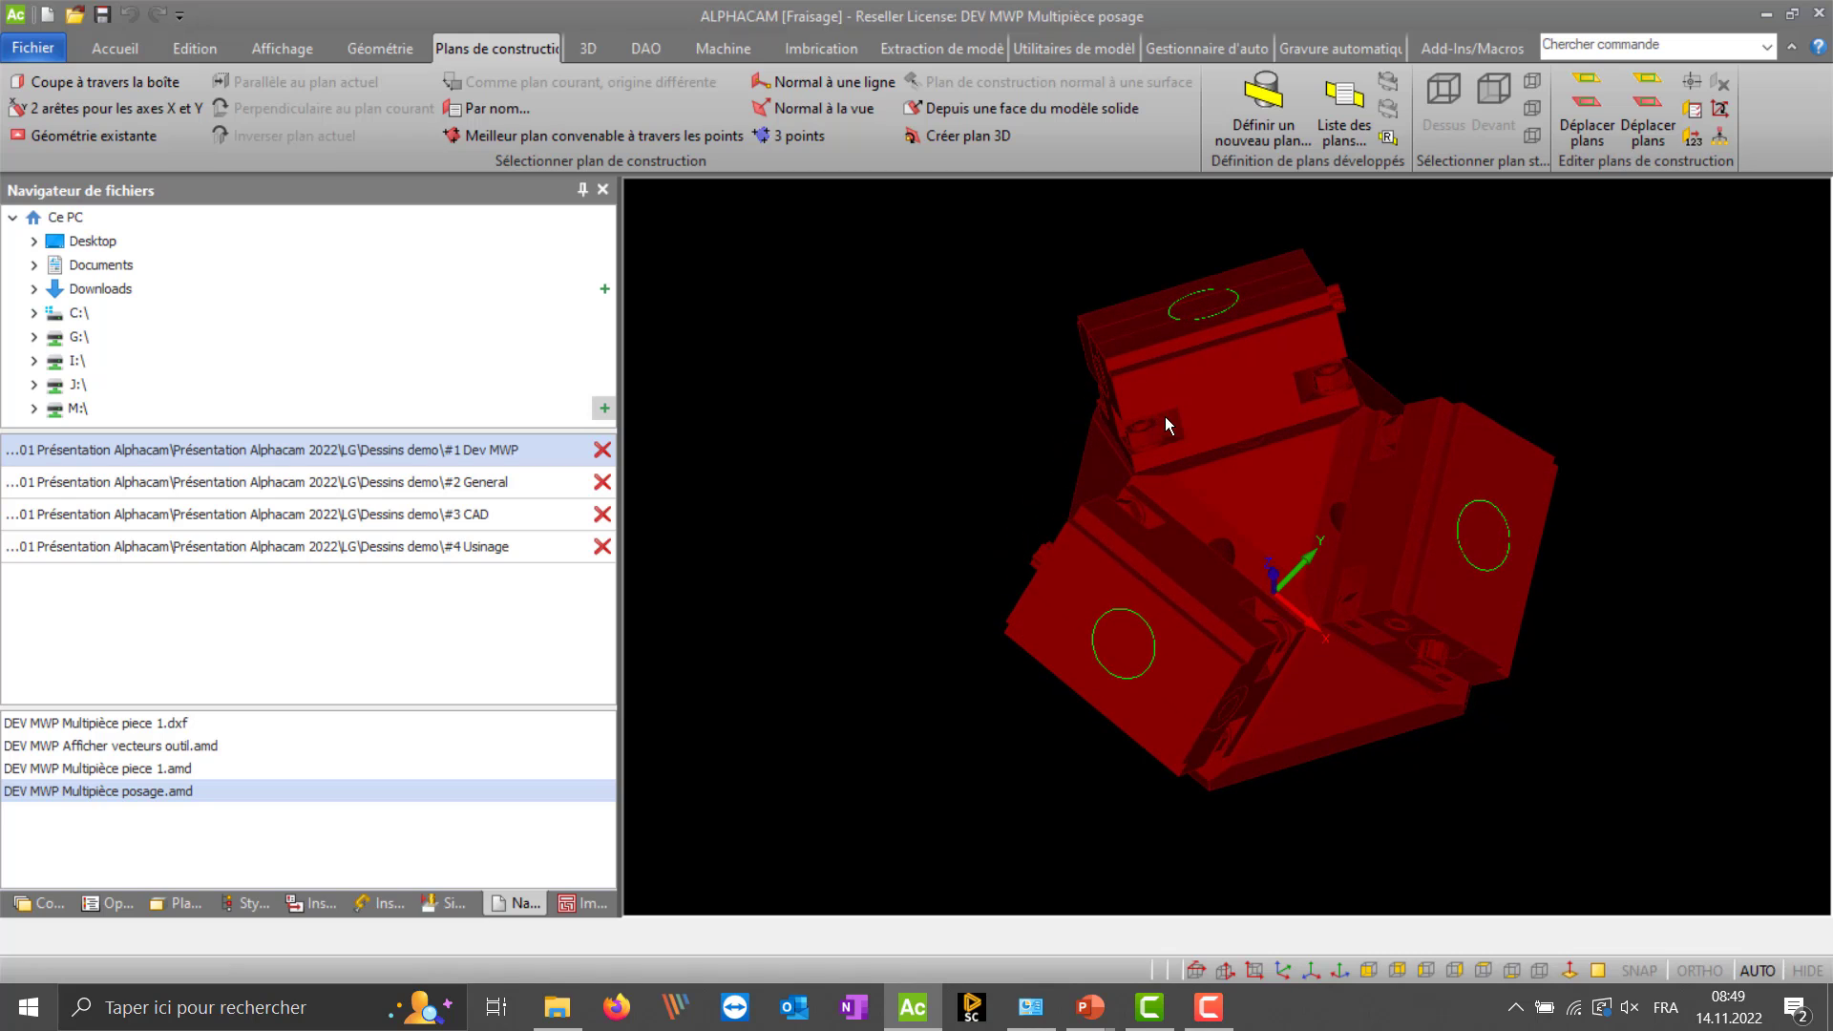
- Reopen the Multipièces dialog, check the repetition settings and add one row to the parts list
click(720, 49)
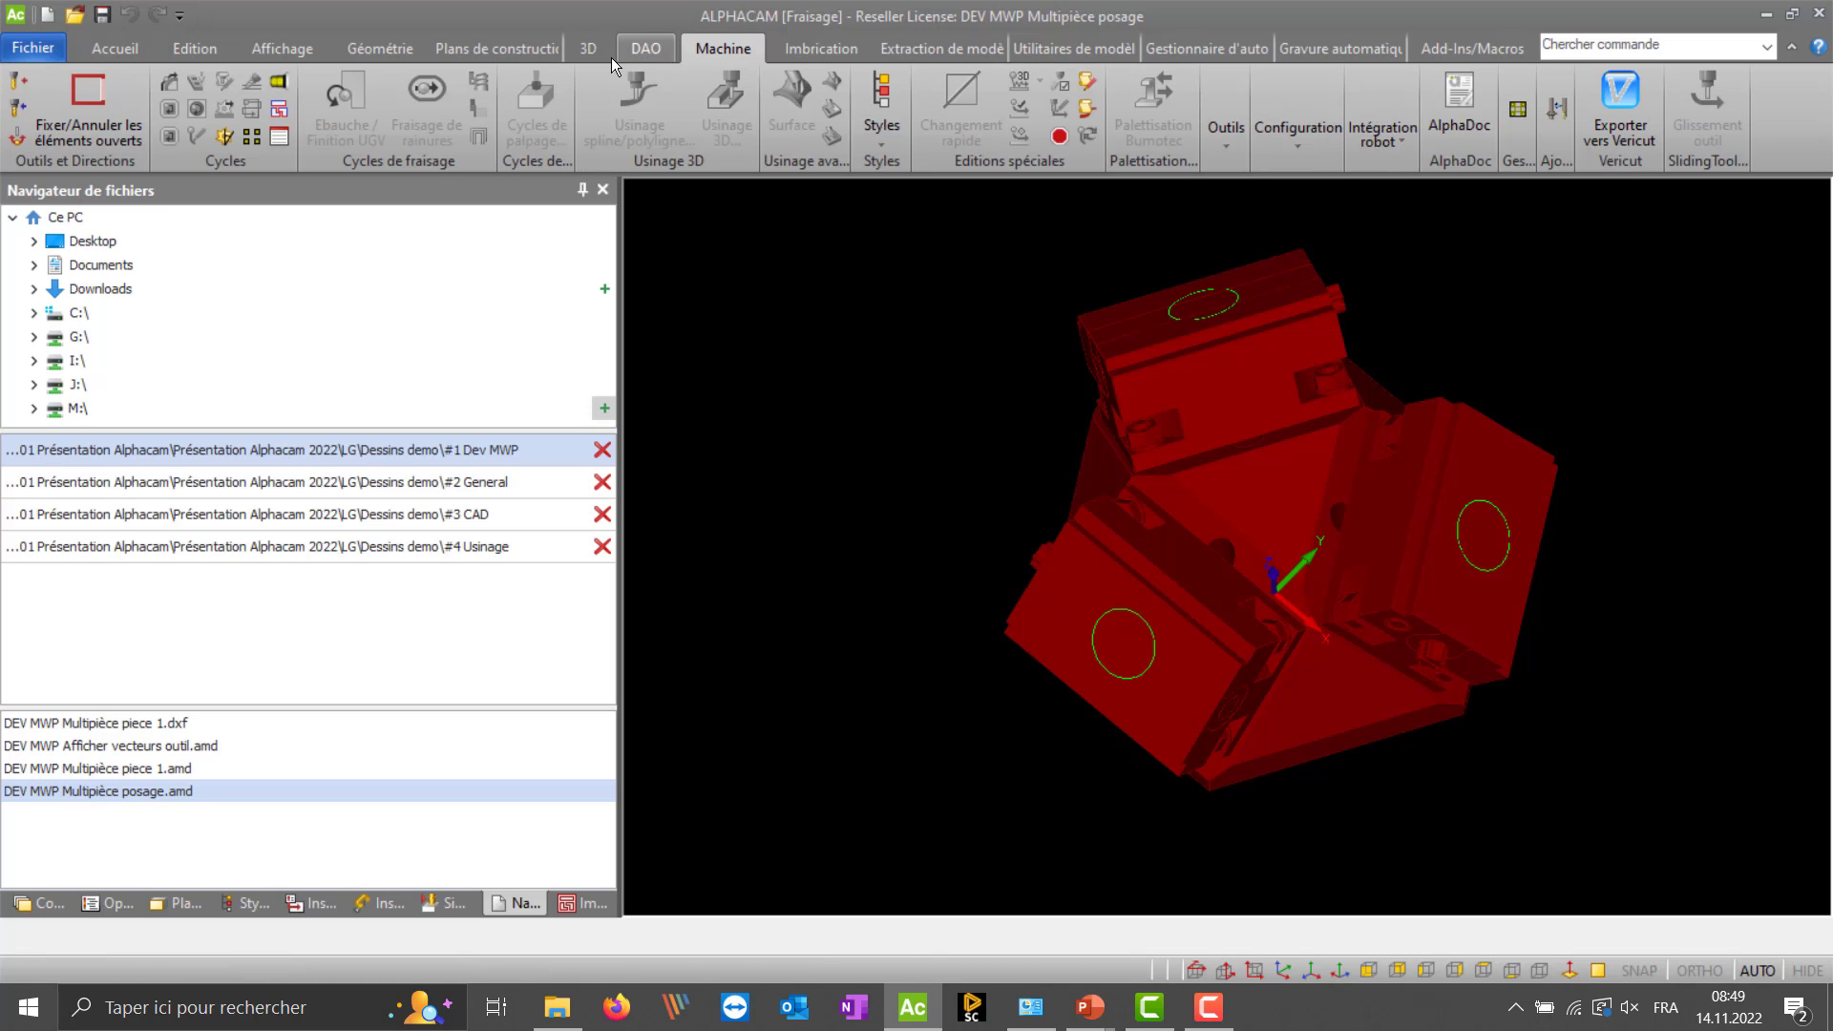
click(275, 108)
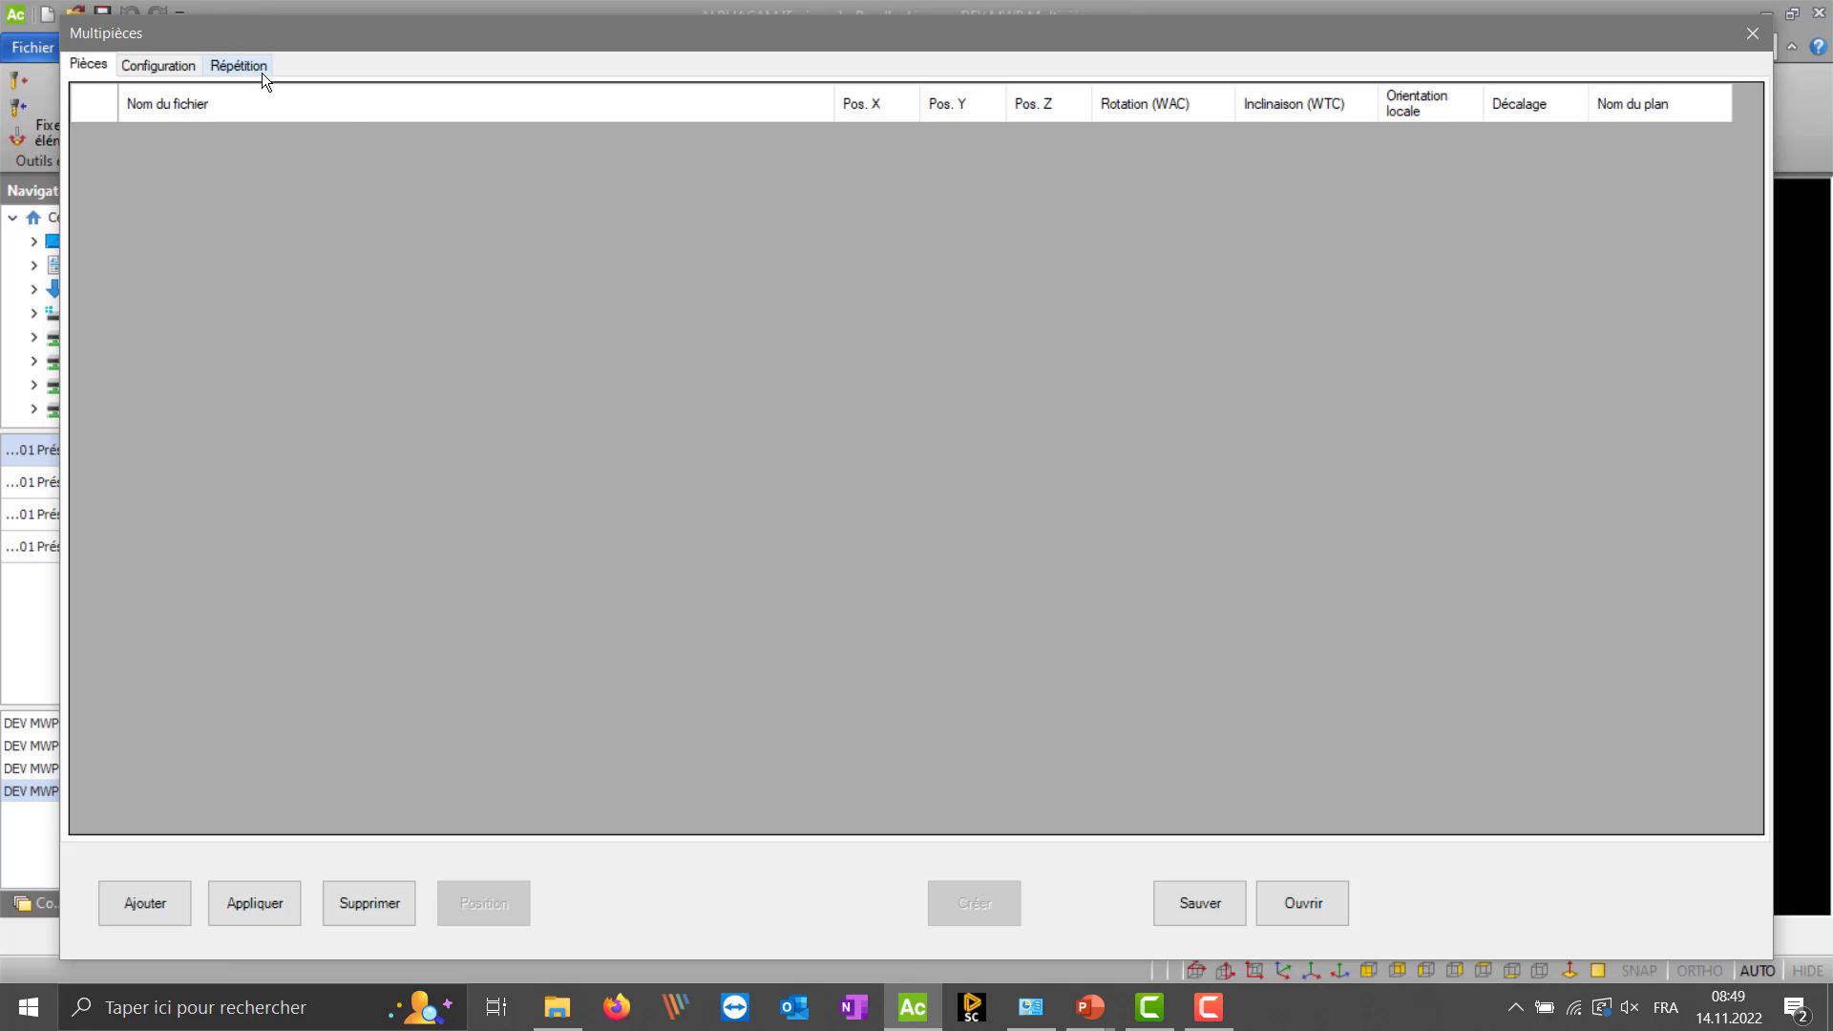
click(255, 67)
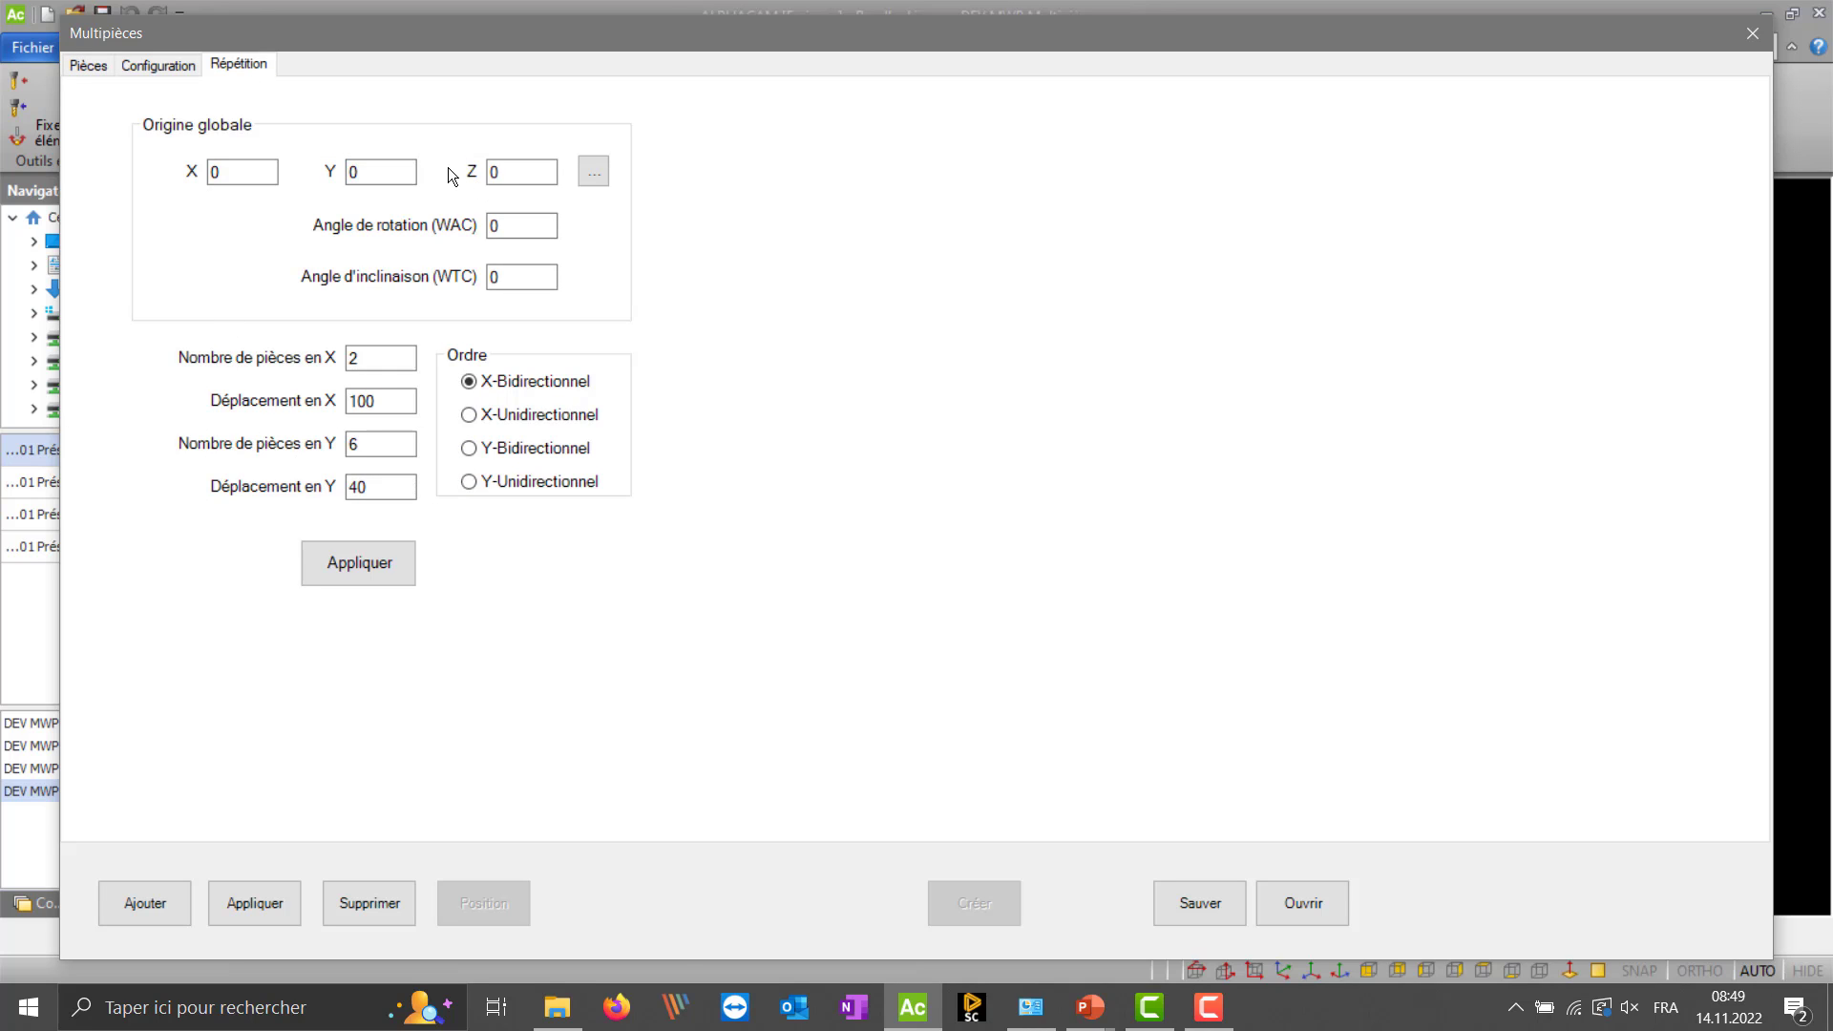
click(100, 67)
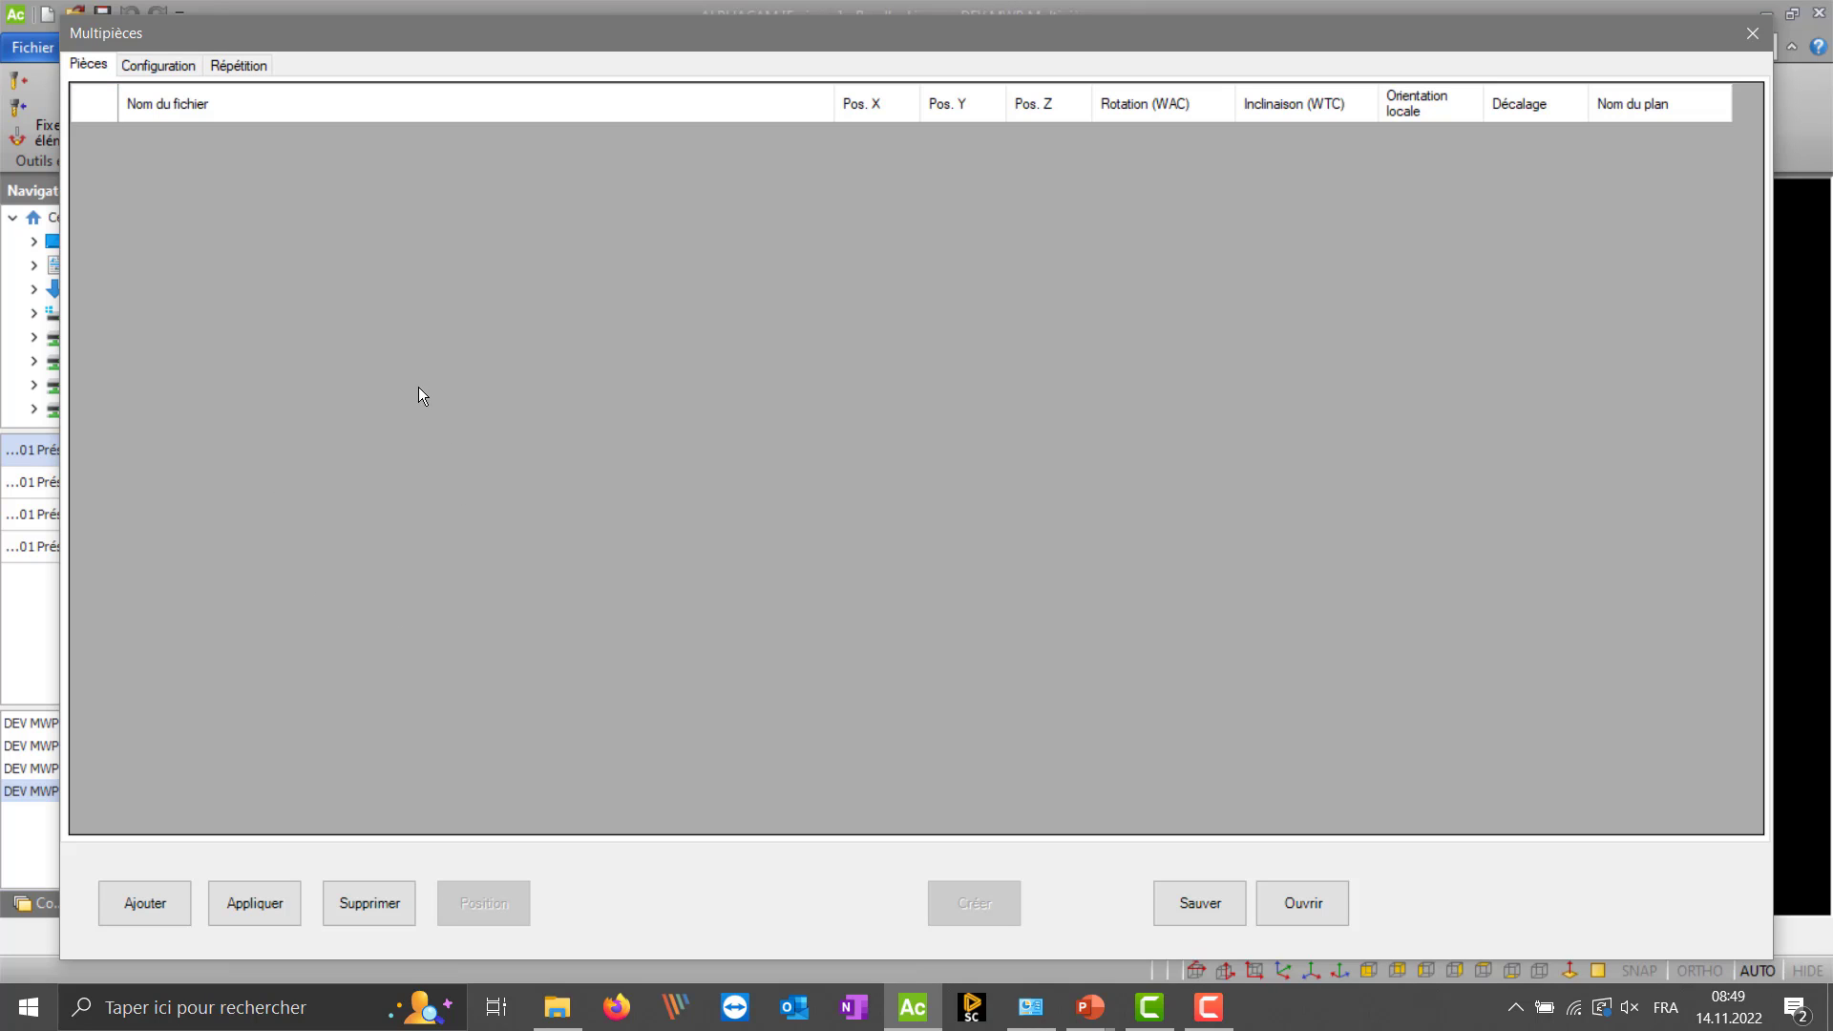
click(154, 895)
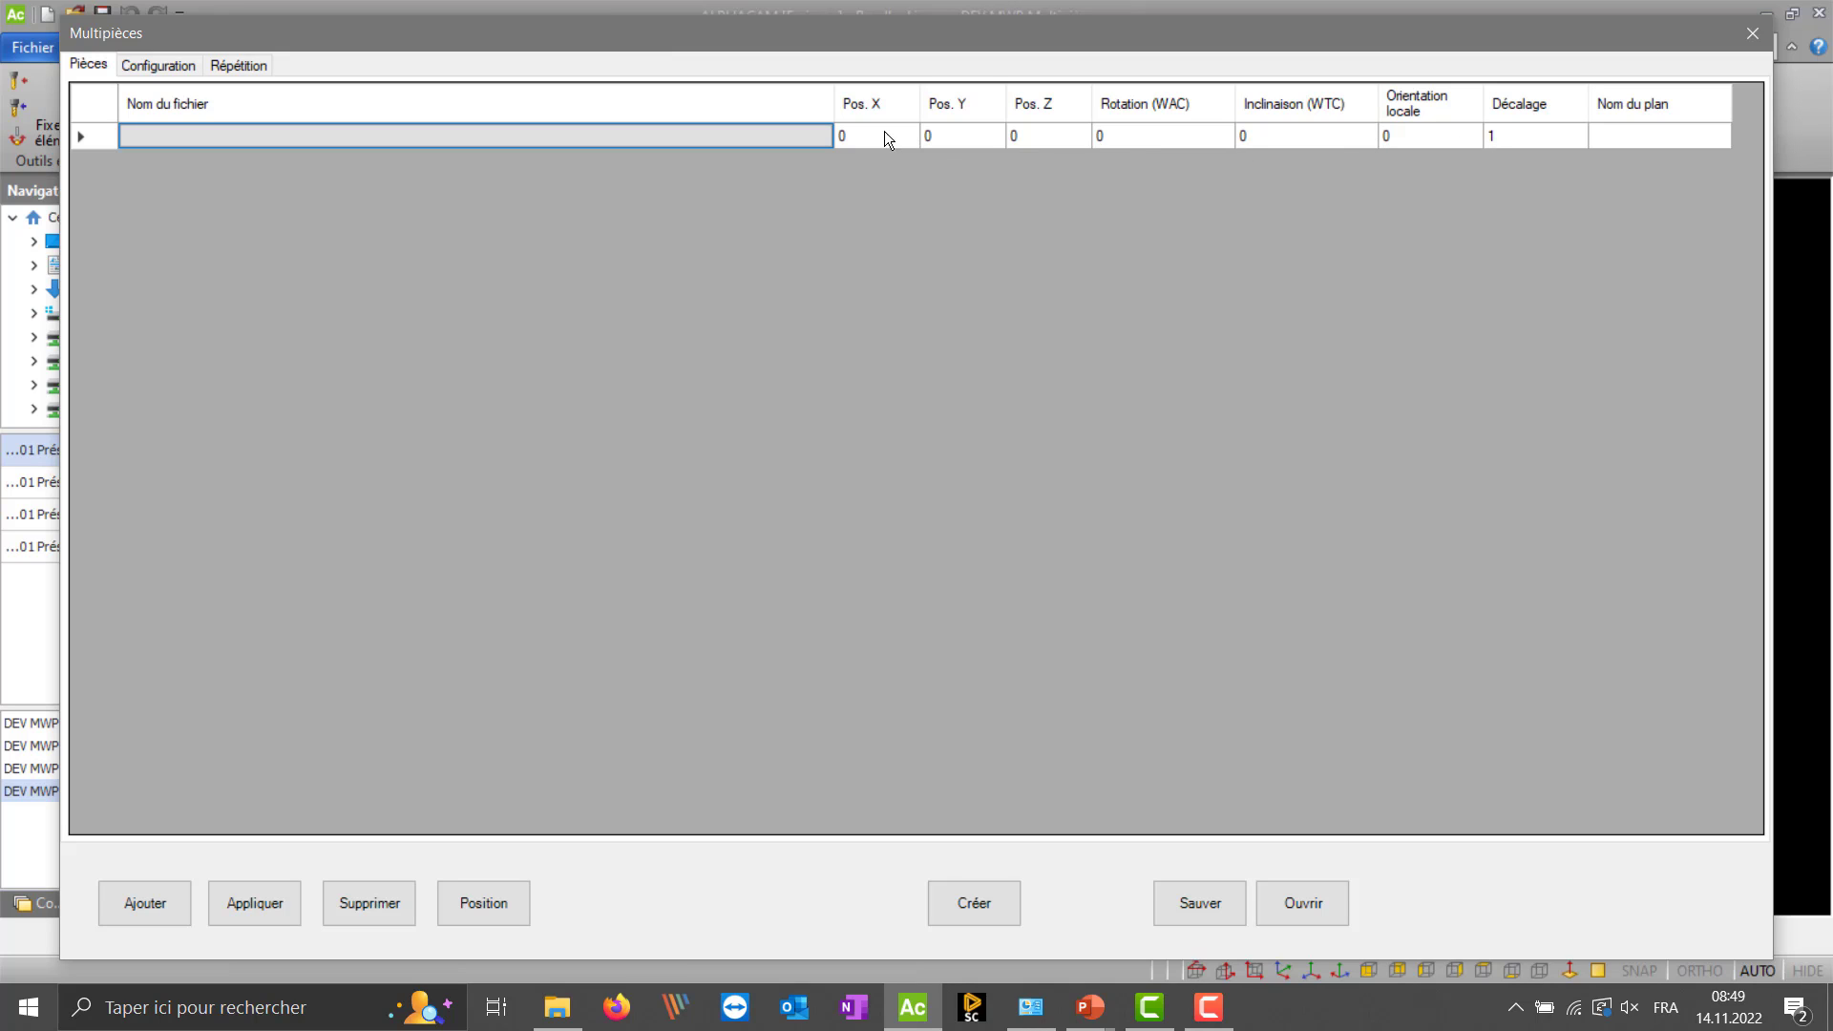
- Position the new part row from existing geometry, using the circle on the fixture's front face
click(489, 907)
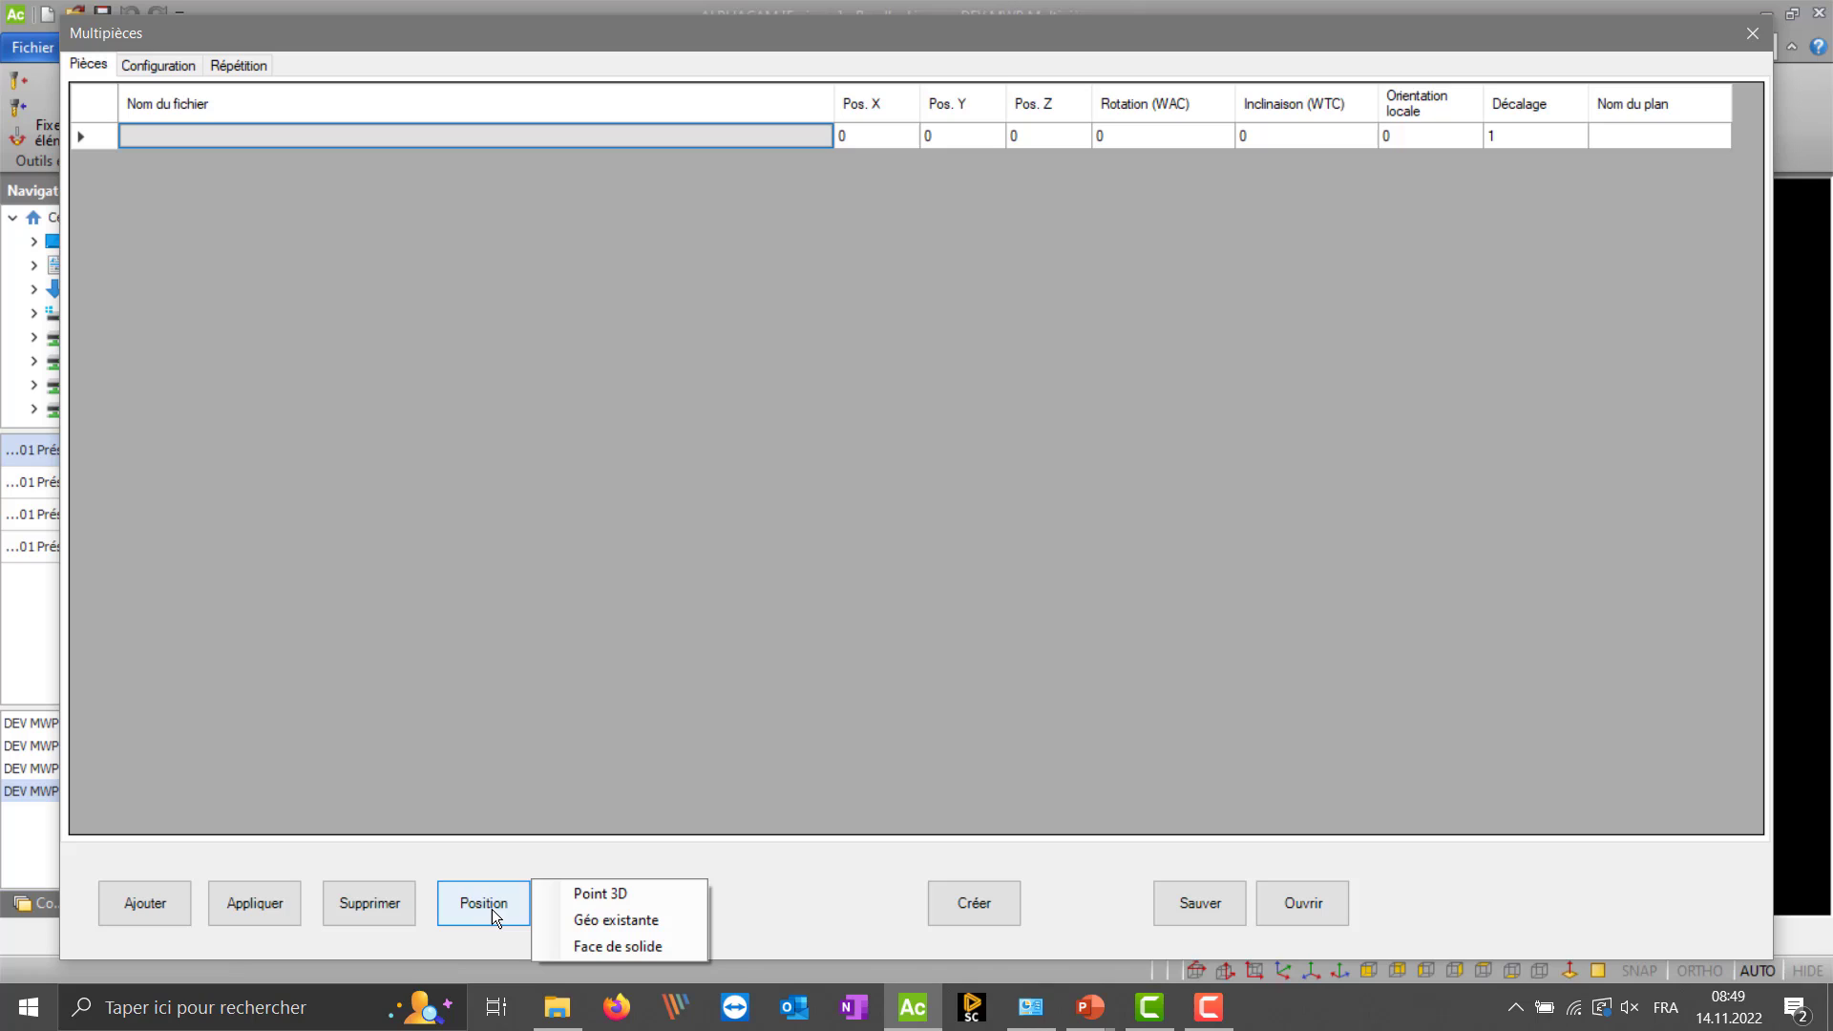
click(639, 922)
click(1143, 672)
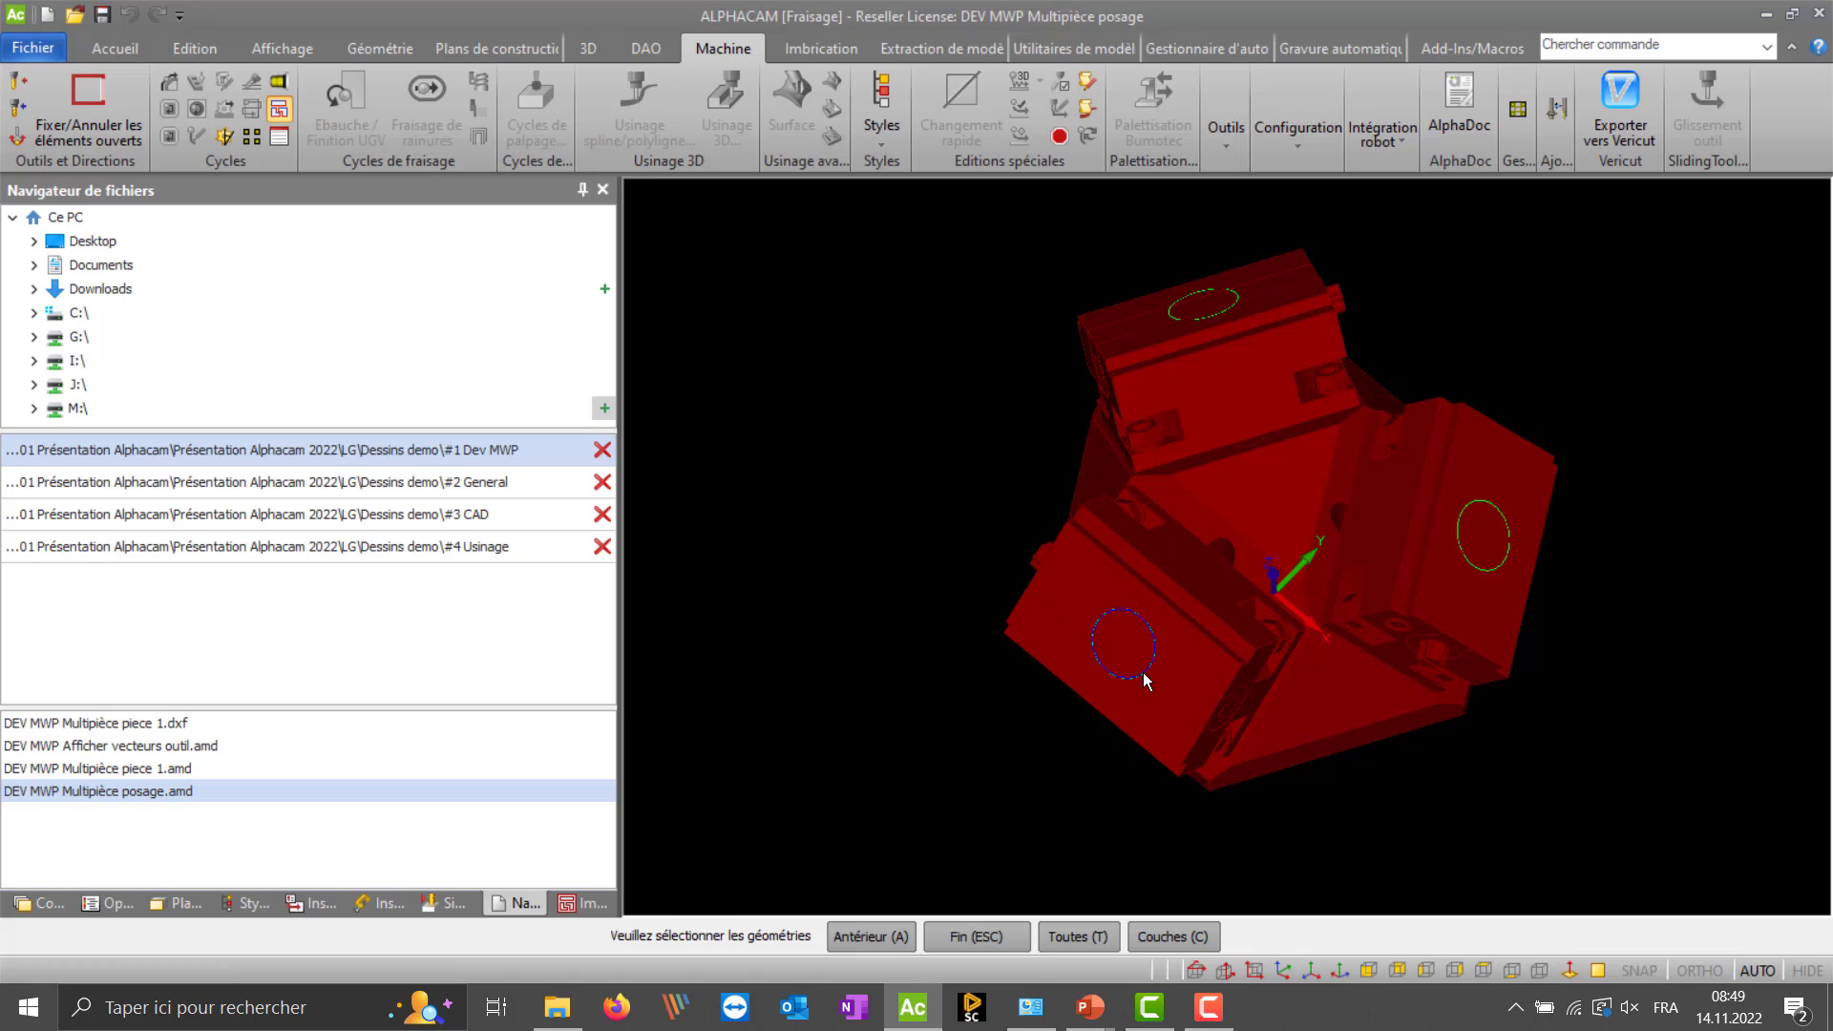
right_click(932, 752)
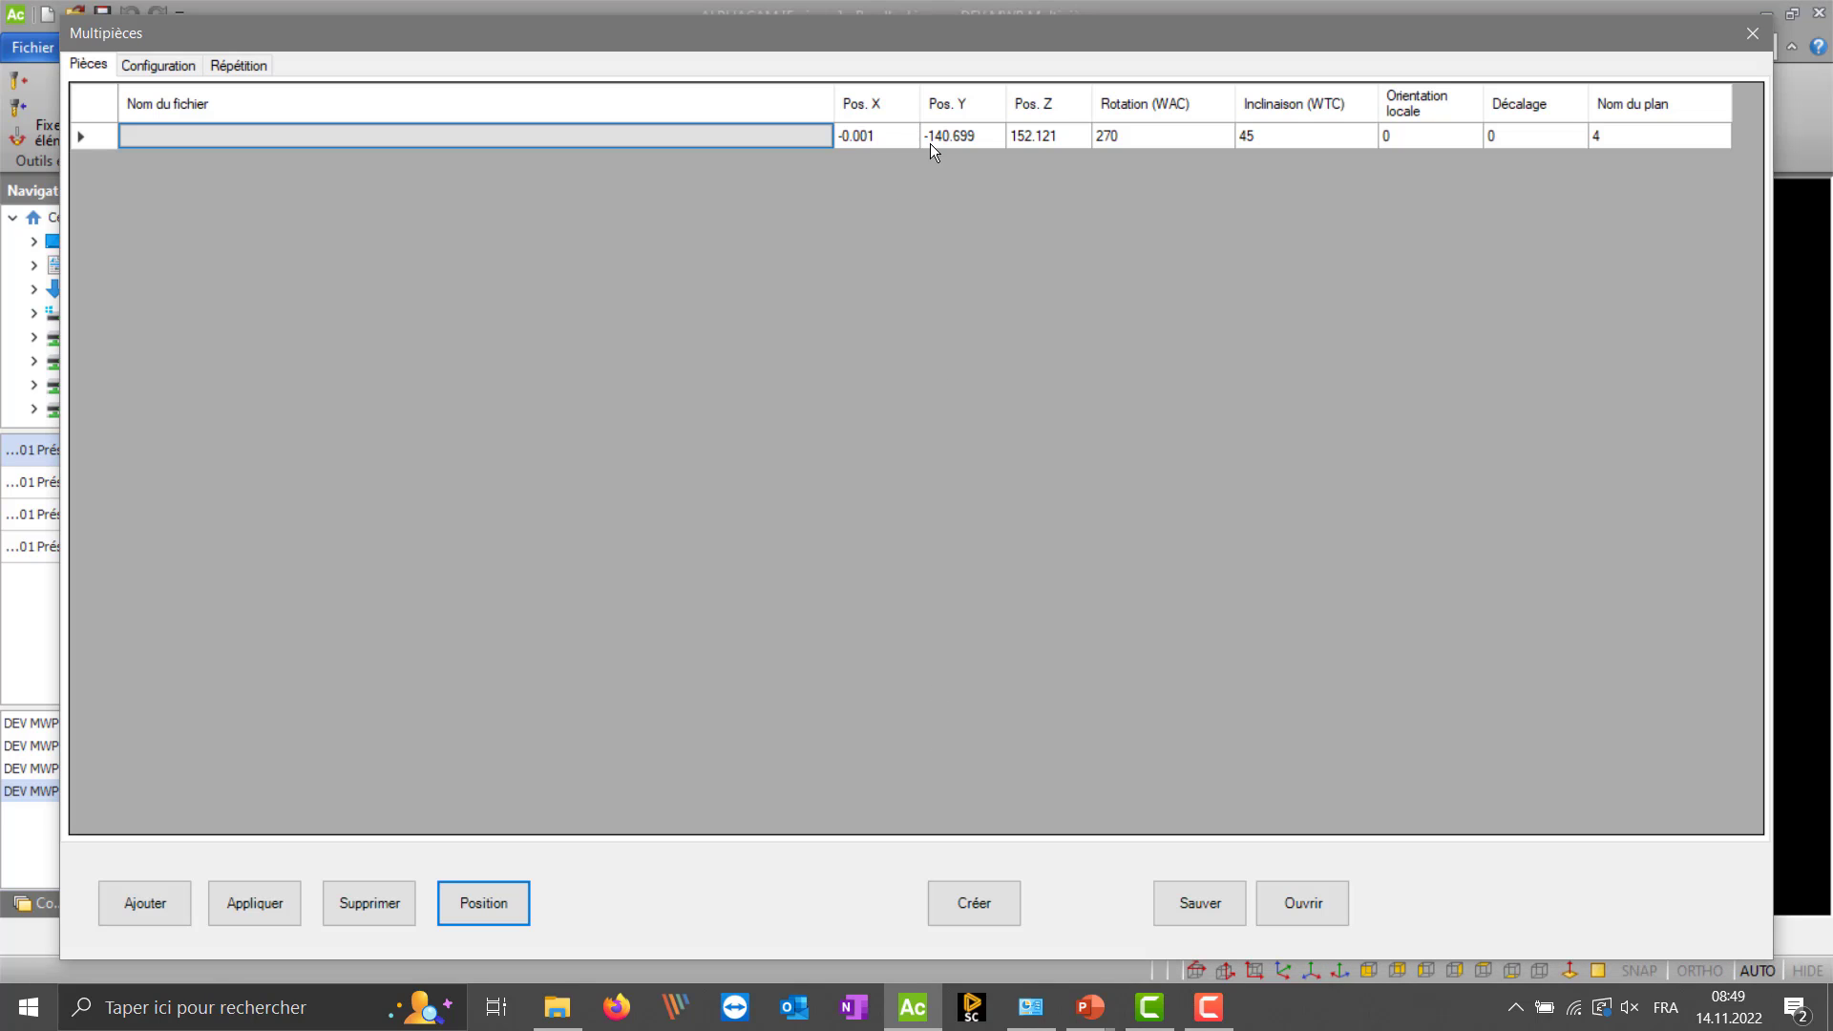
- Add a second part row and position it from existing geometry, using the circle on the fixture's rear block
click(155, 902)
click(487, 902)
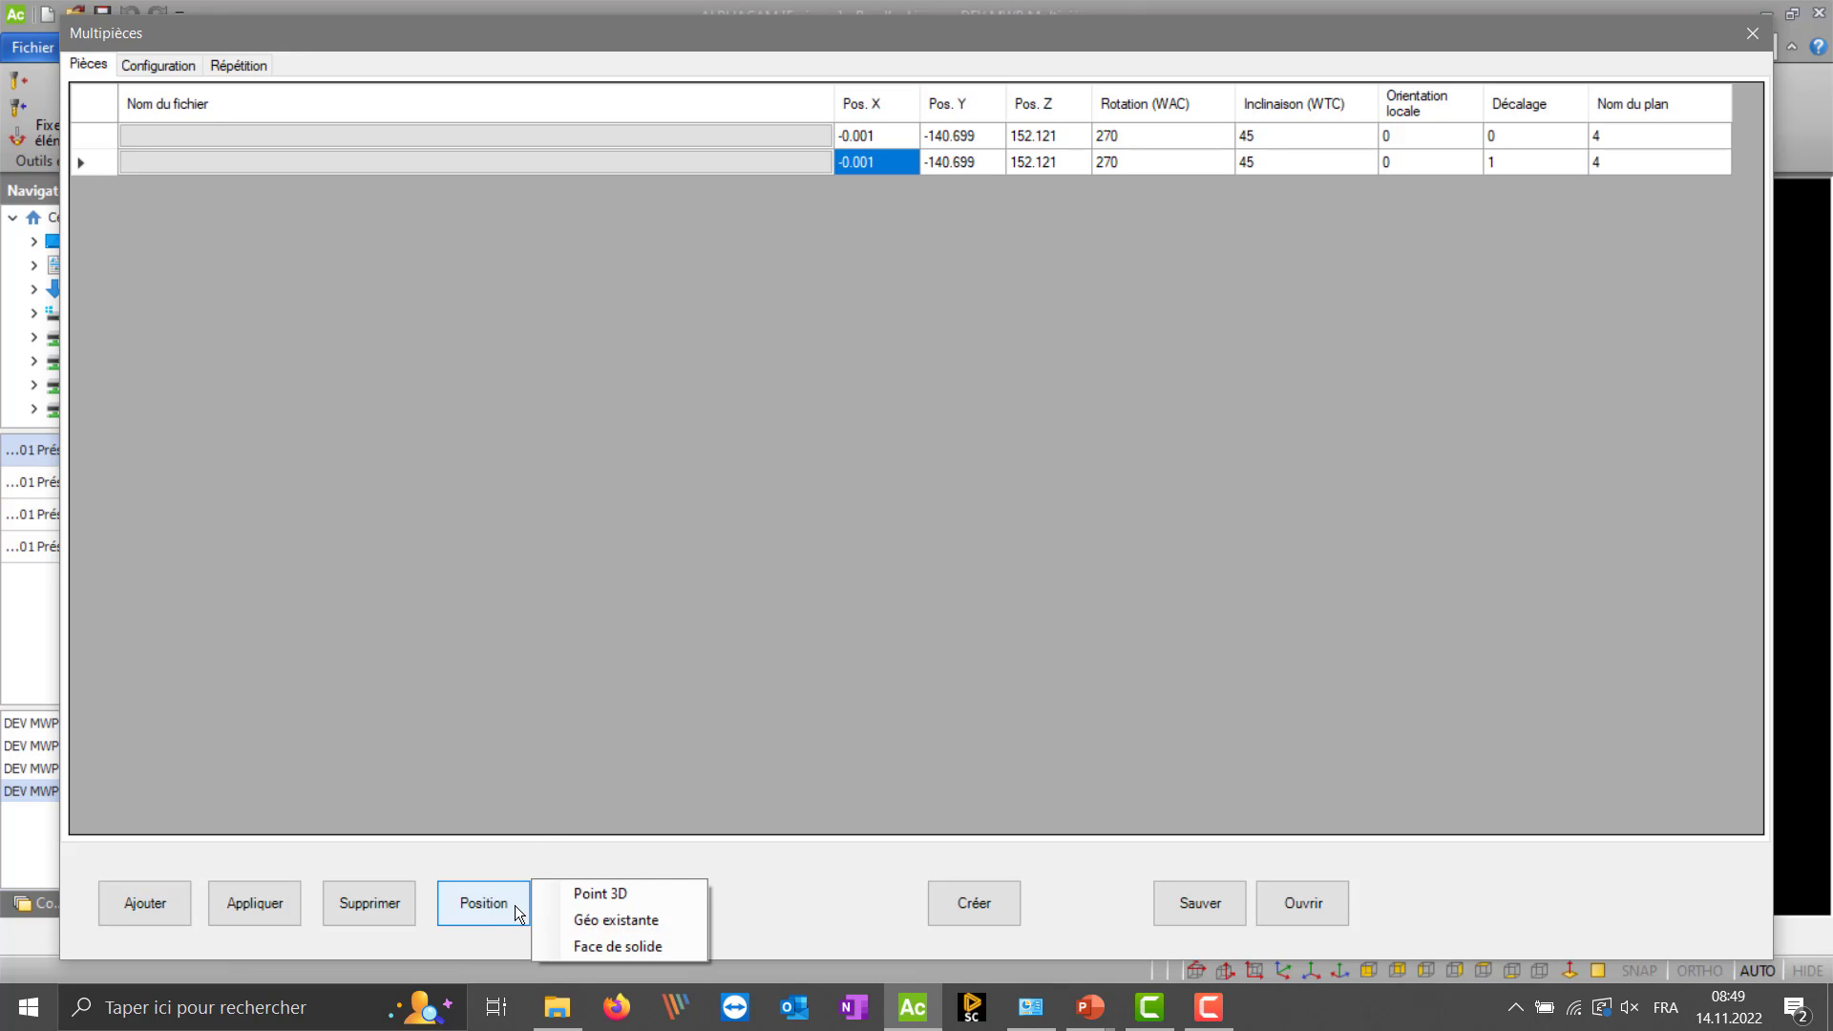
click(592, 922)
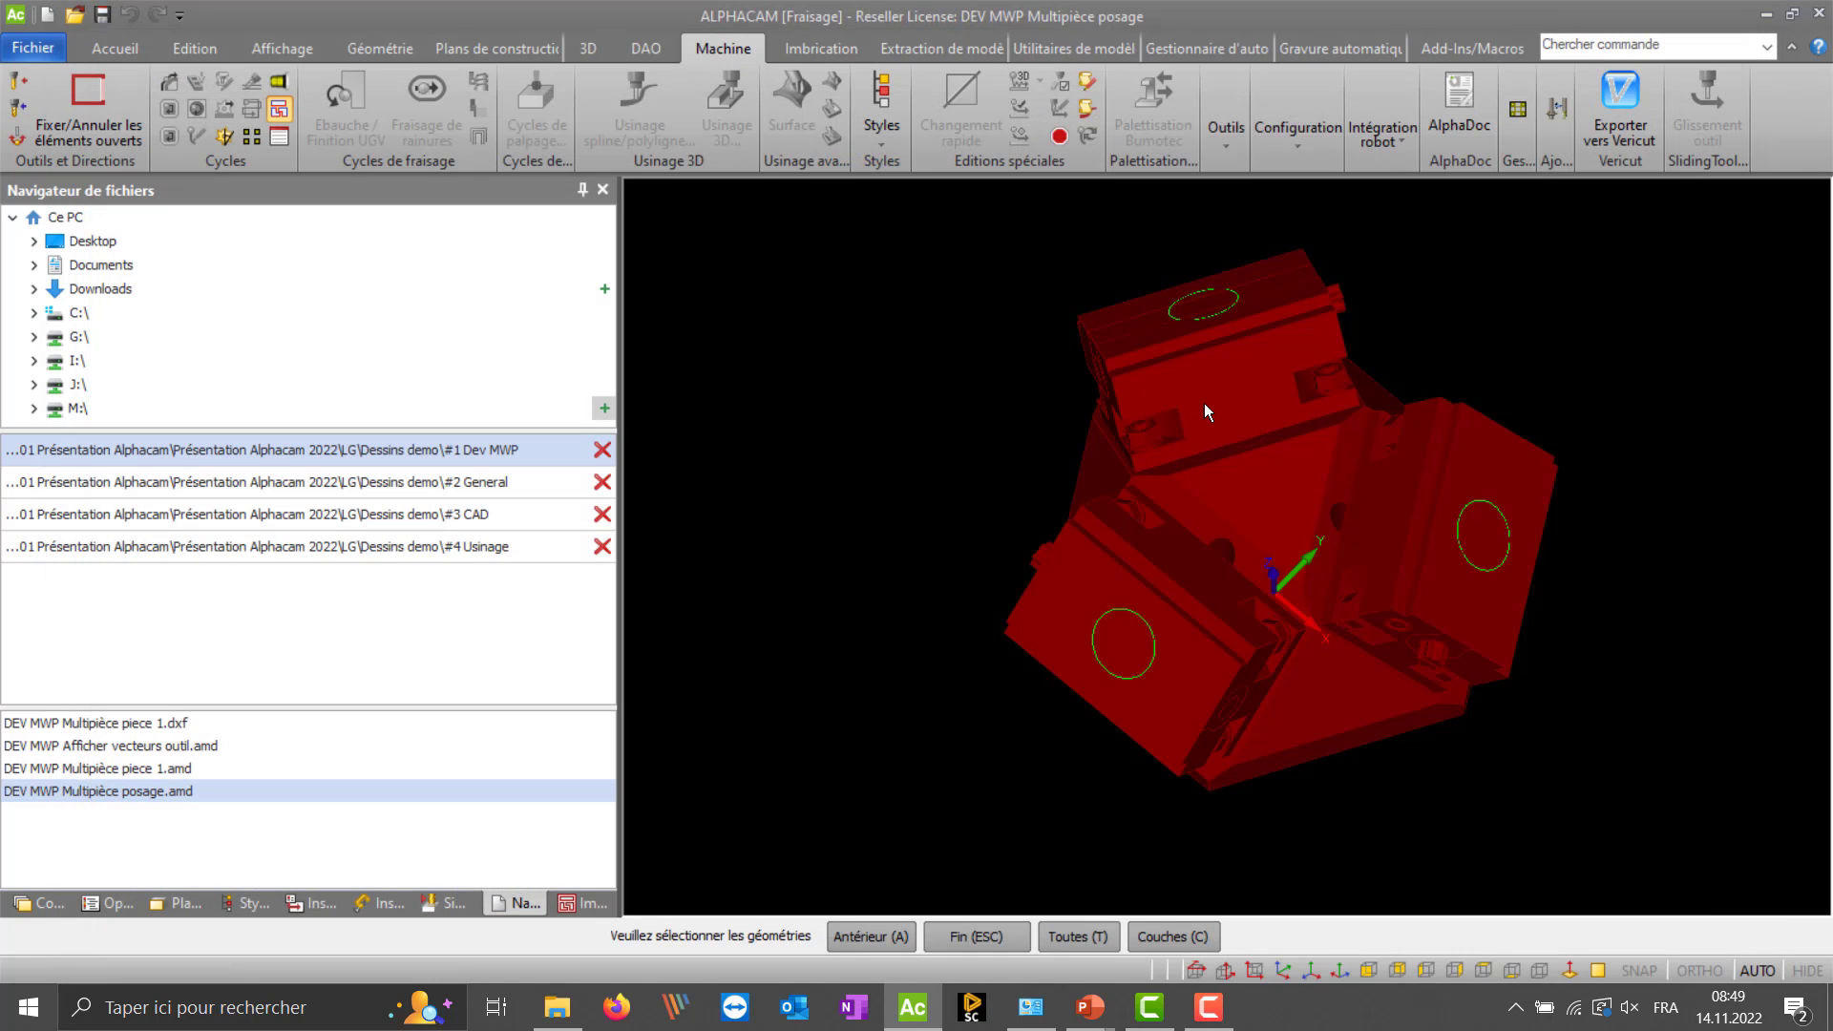
click(1222, 314)
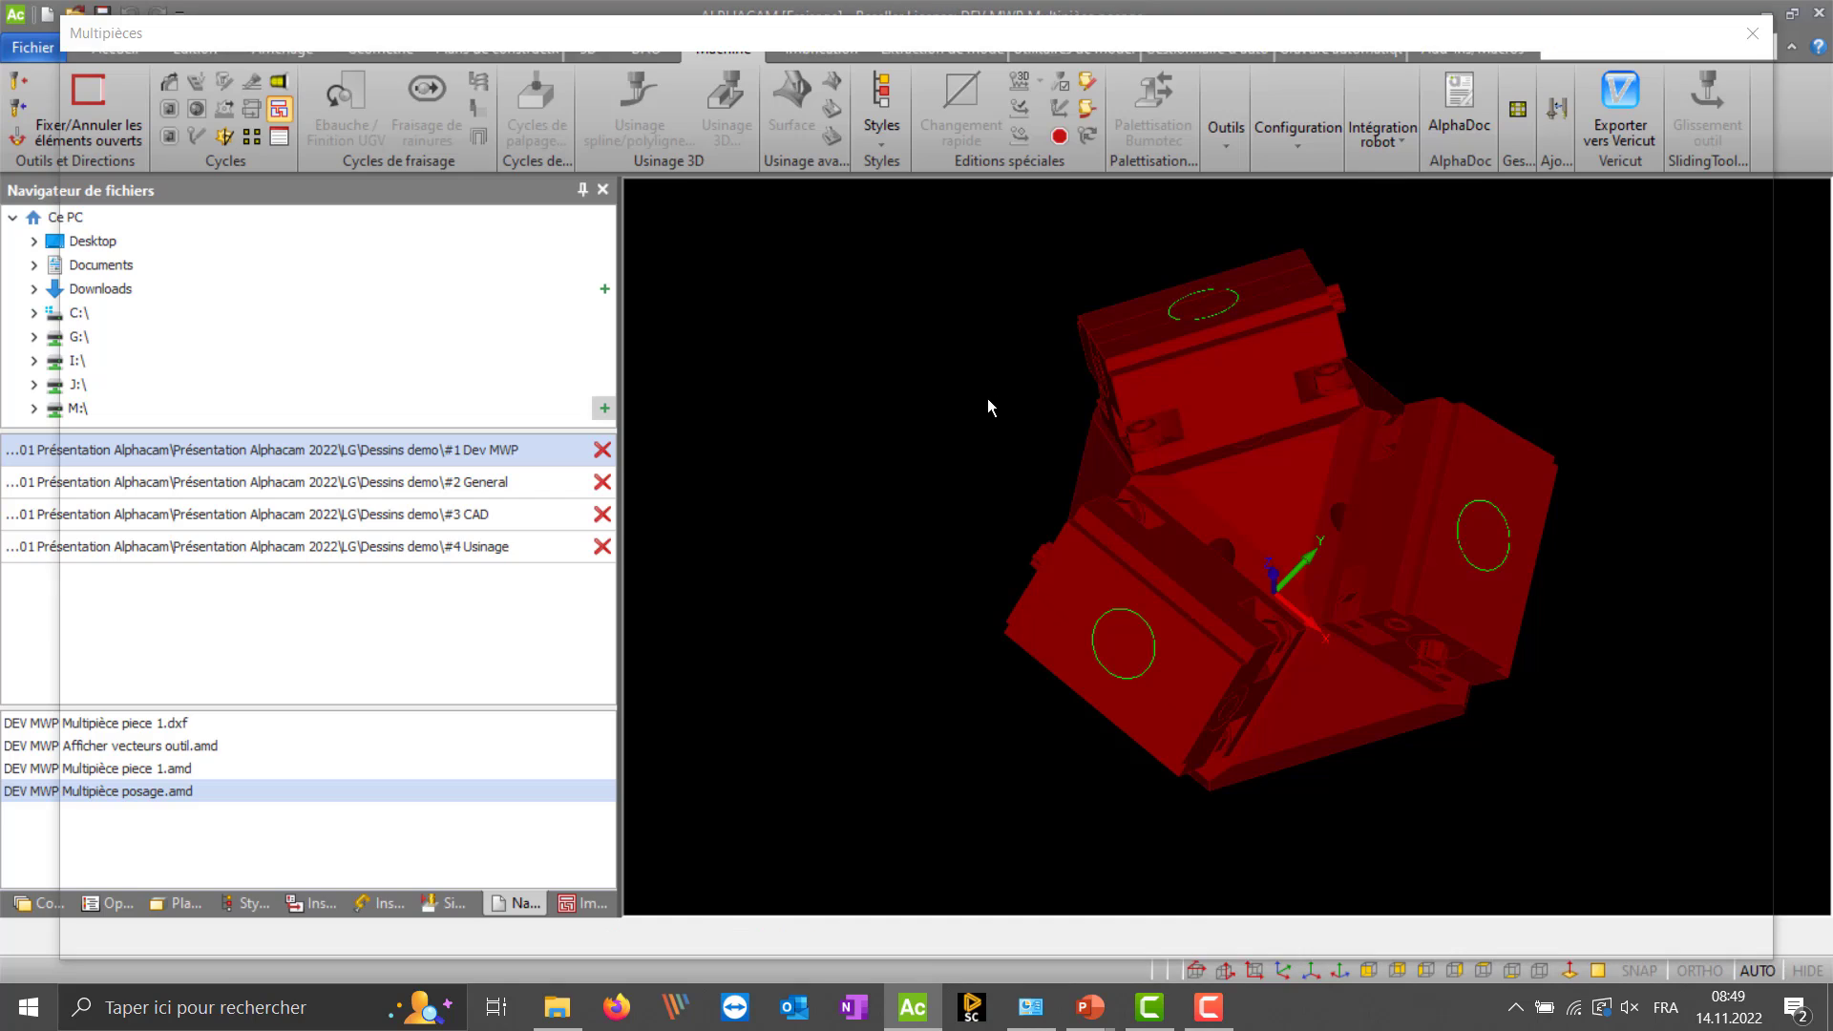
- Add a third part row and position it from existing geometry, using the circle on the remaining inclined face
click(129, 892)
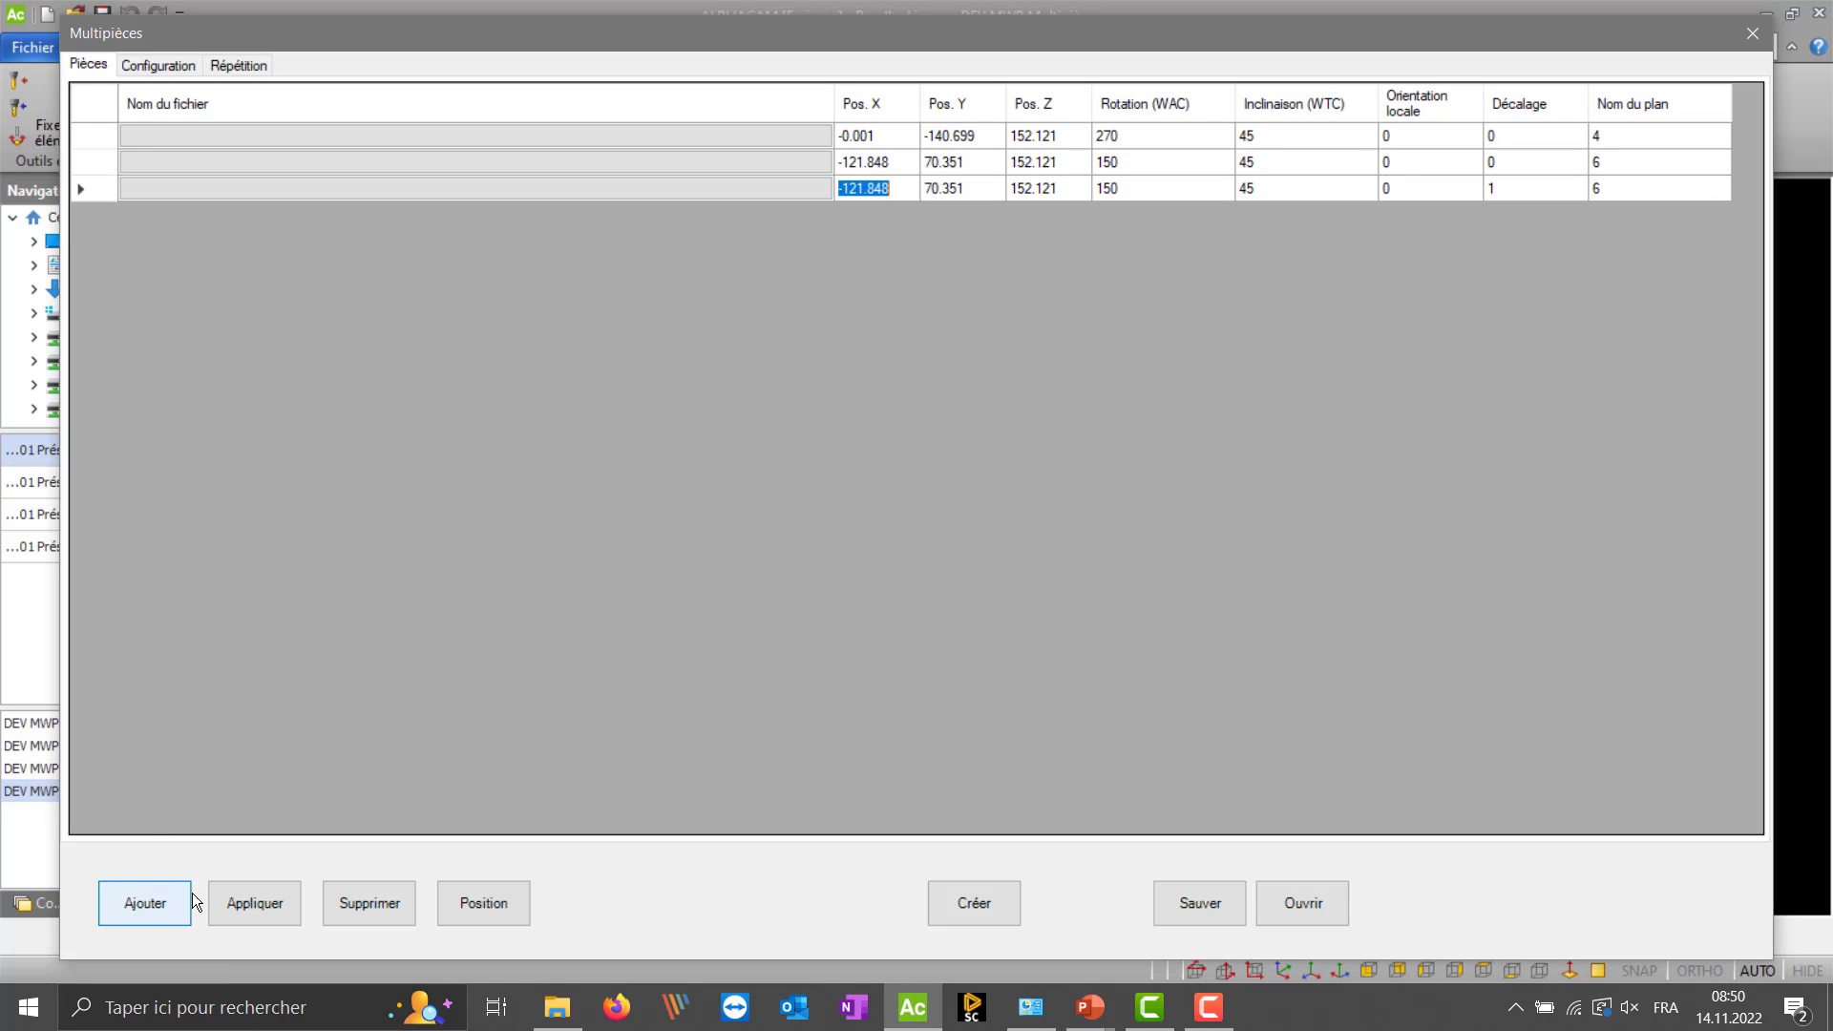
click(469, 903)
click(586, 925)
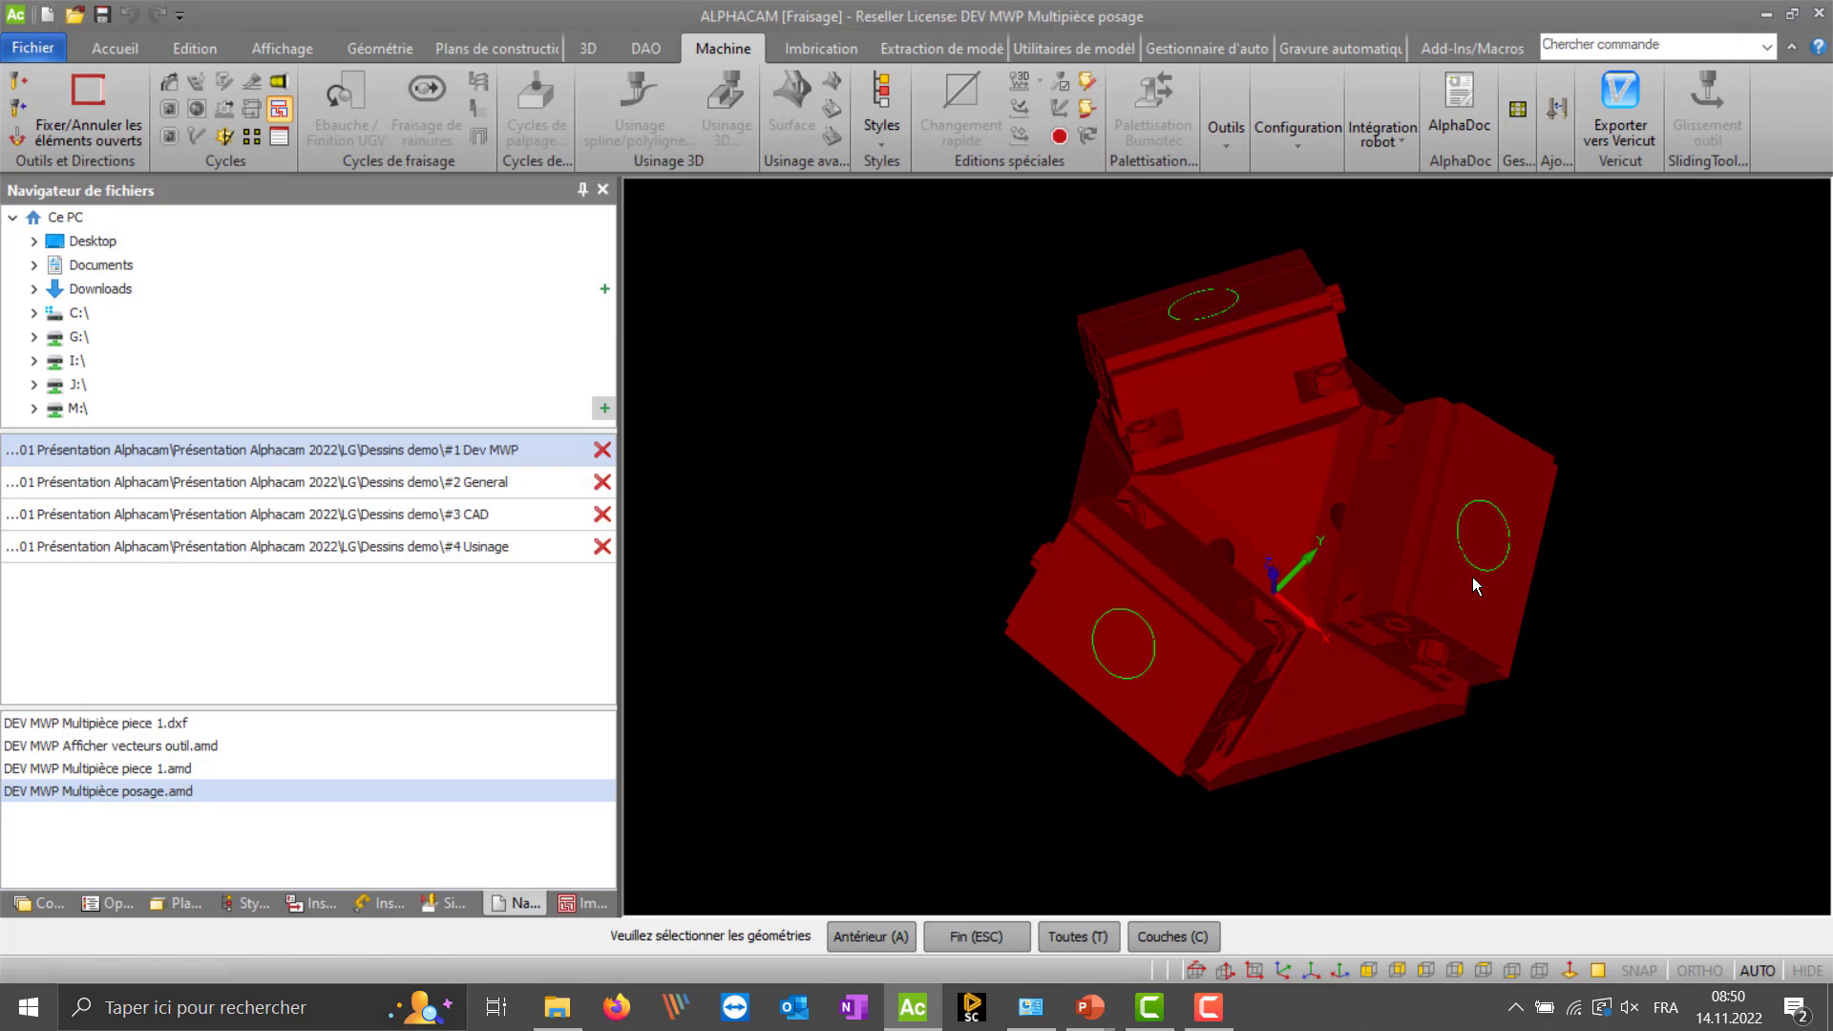
click(1476, 570)
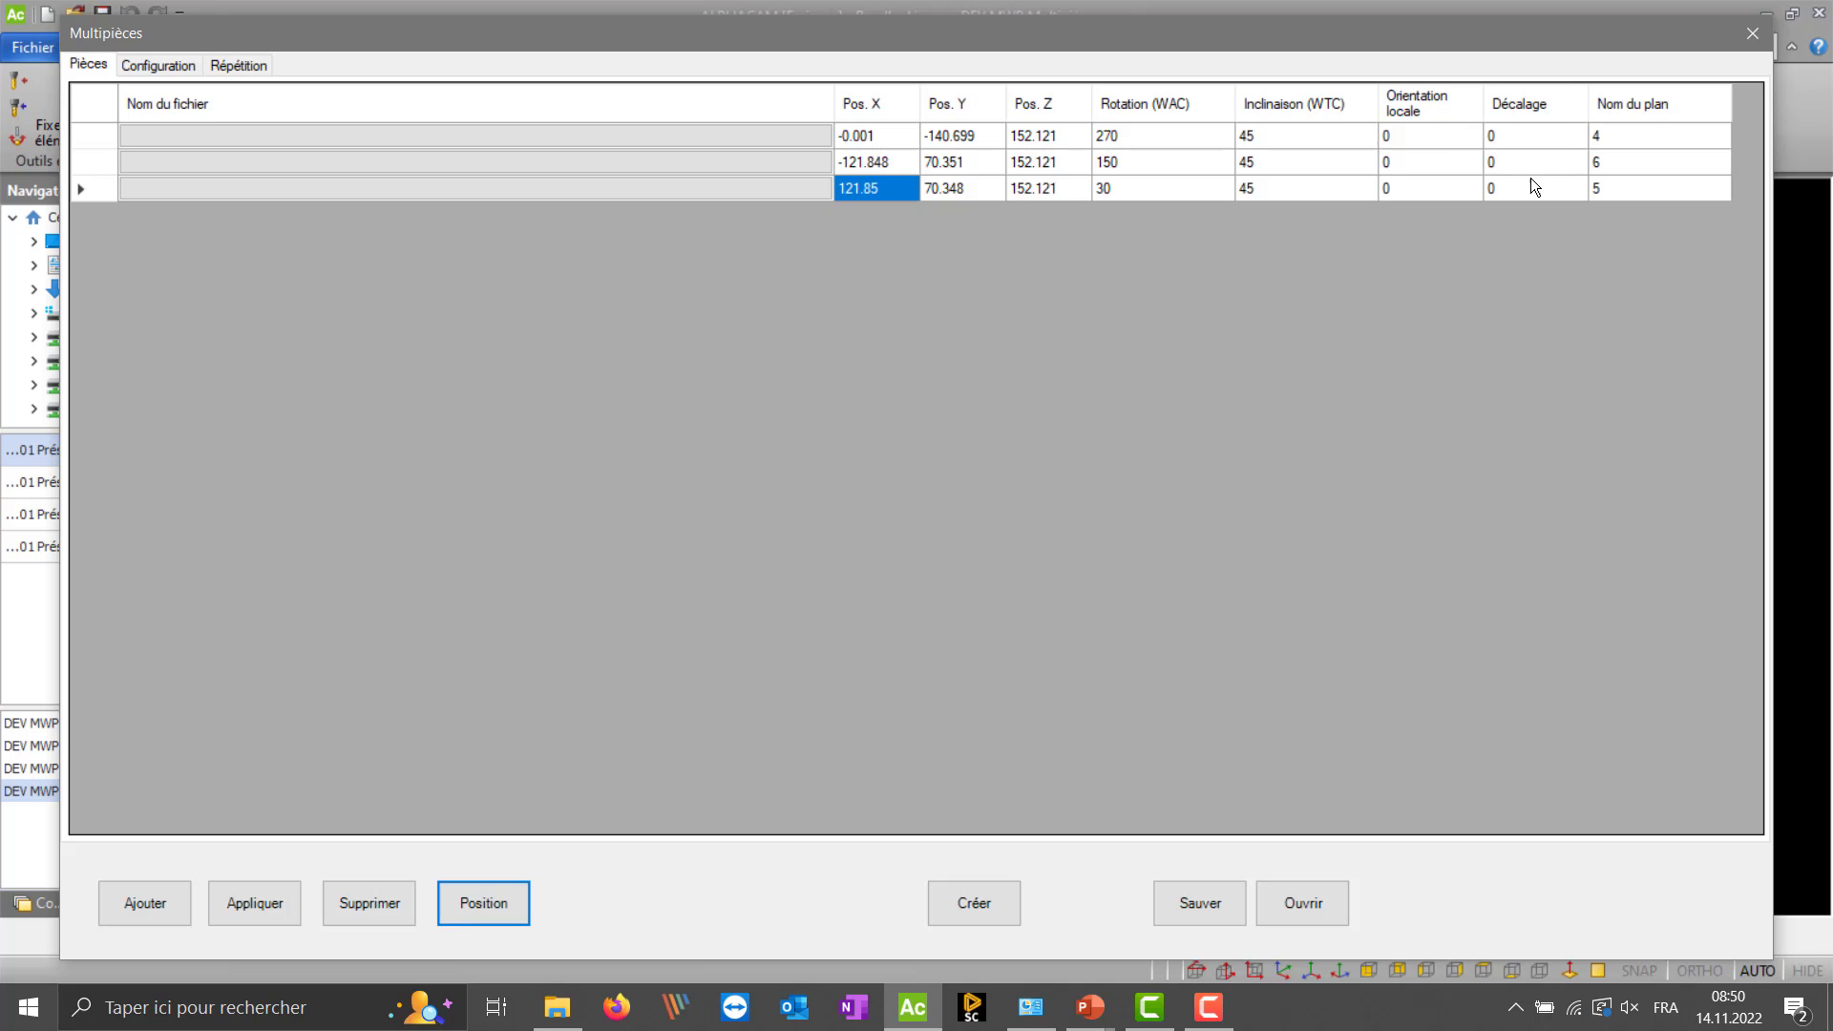
- Set the Décalage values of the three part rows to 56, 57 and 58
click(1537, 140)
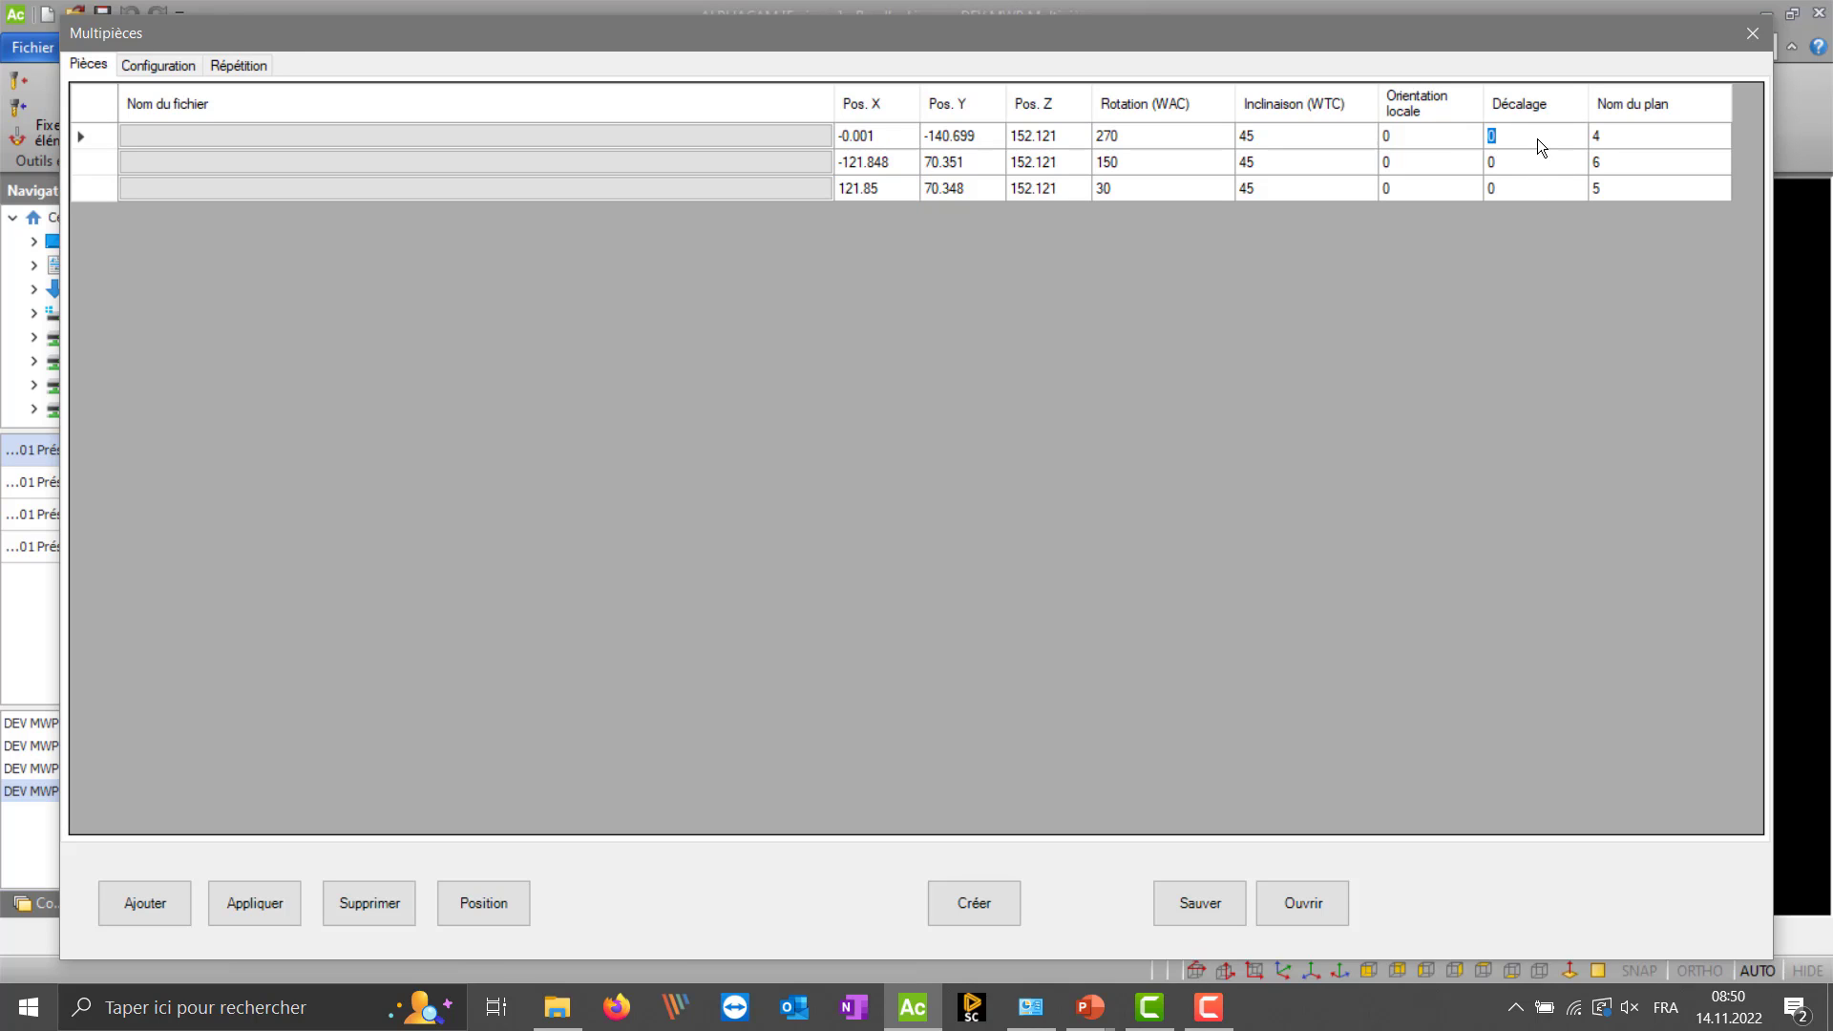
text(5)
text(57)
text(5)
- Assign DEV MWP Multipièce piece 1.amd to the first row and apply that file to all rows
click(815, 135)
click(814, 135)
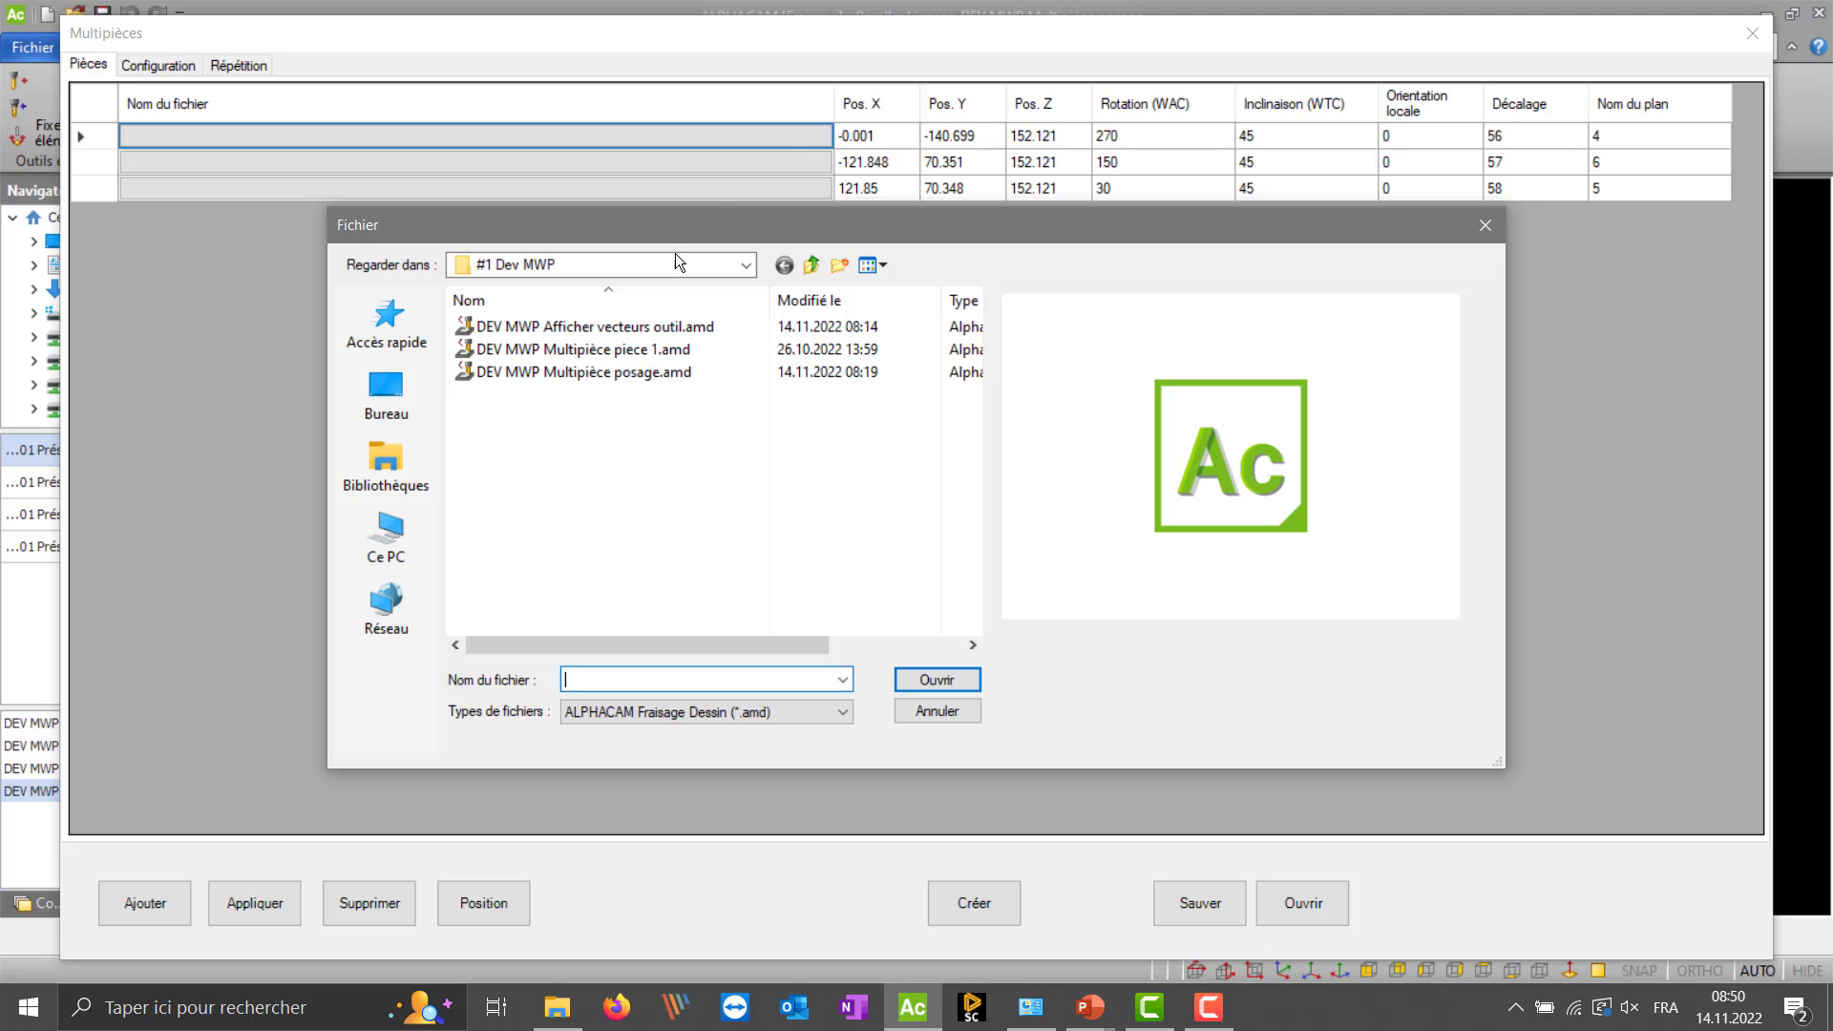
click(630, 354)
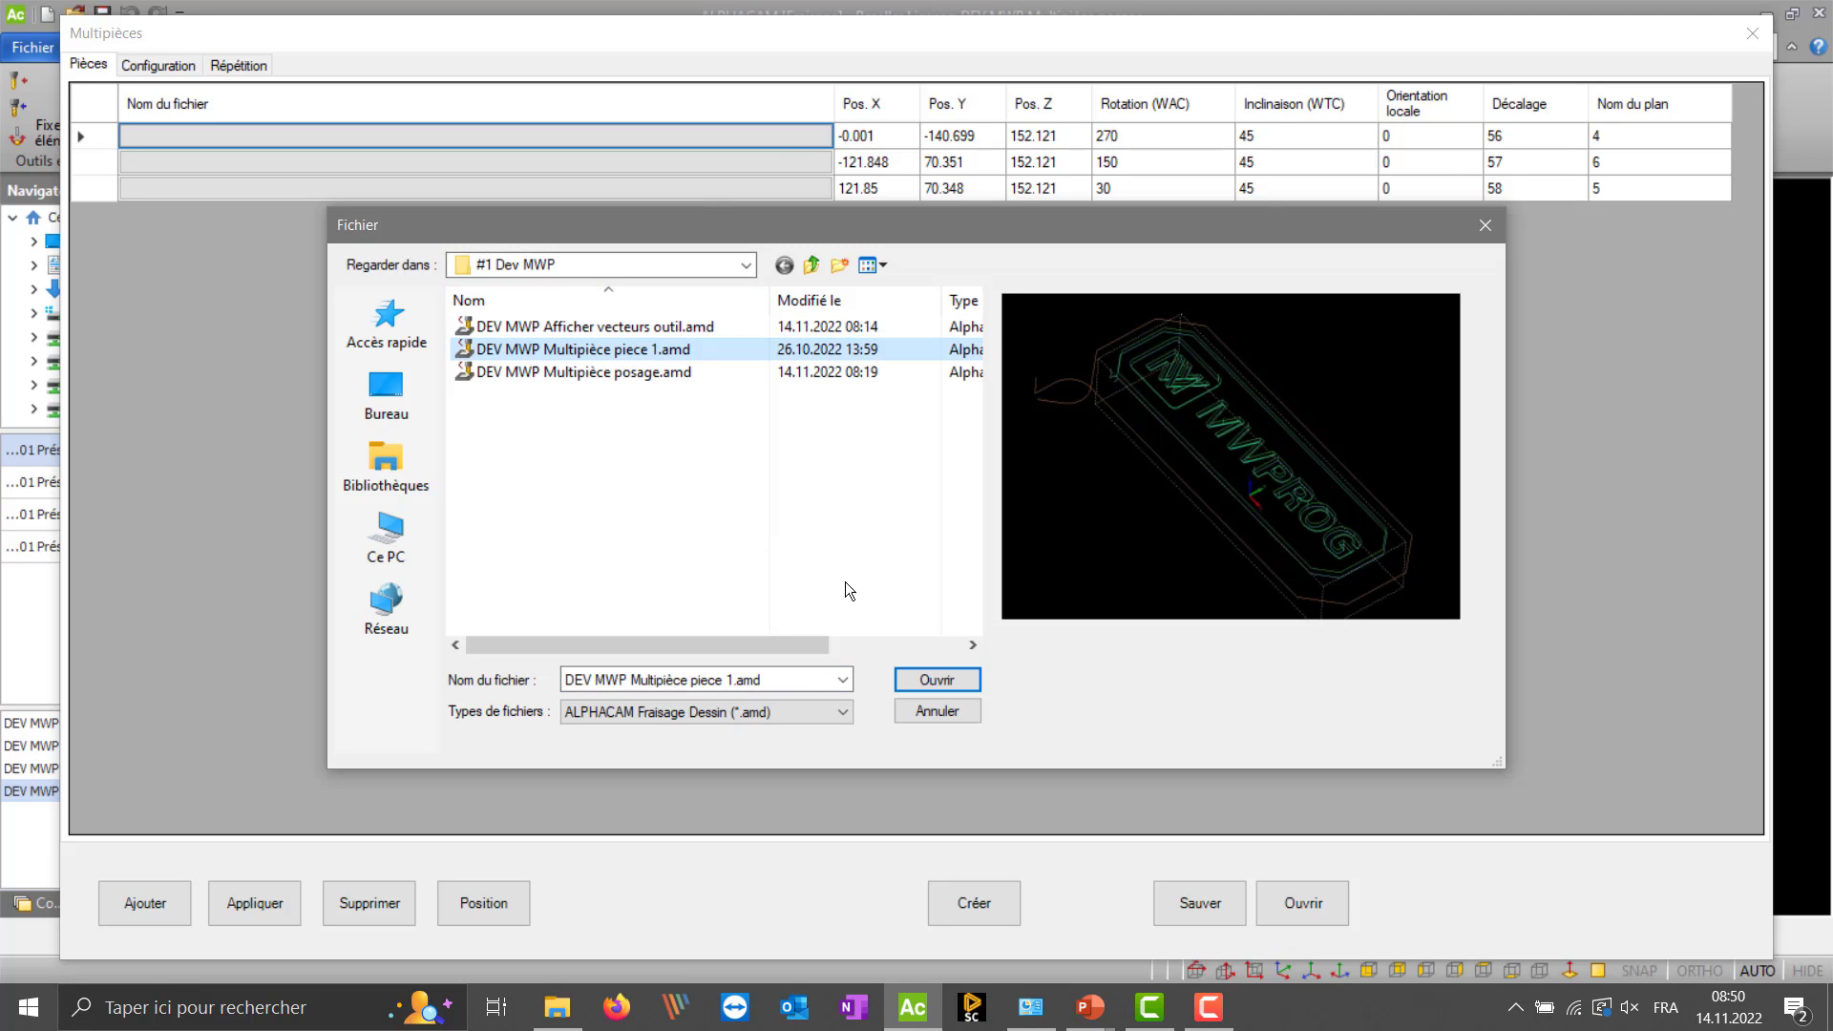
click(936, 679)
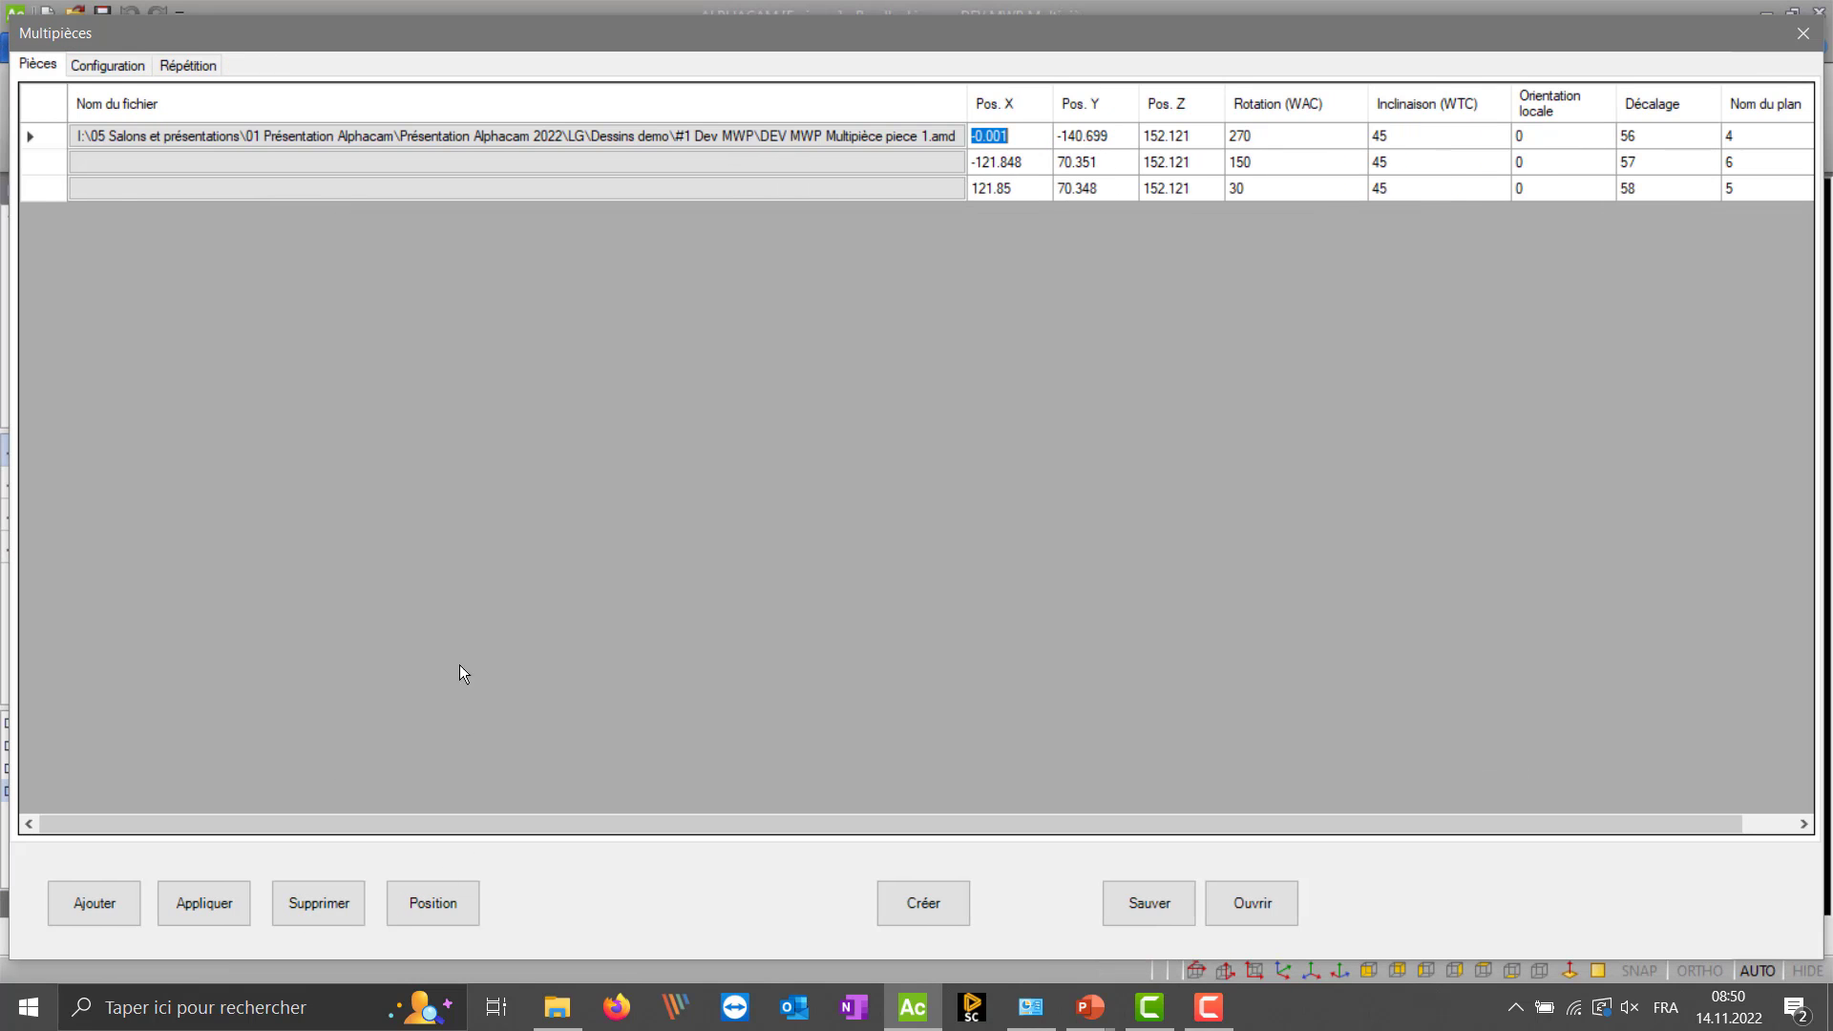
click(212, 903)
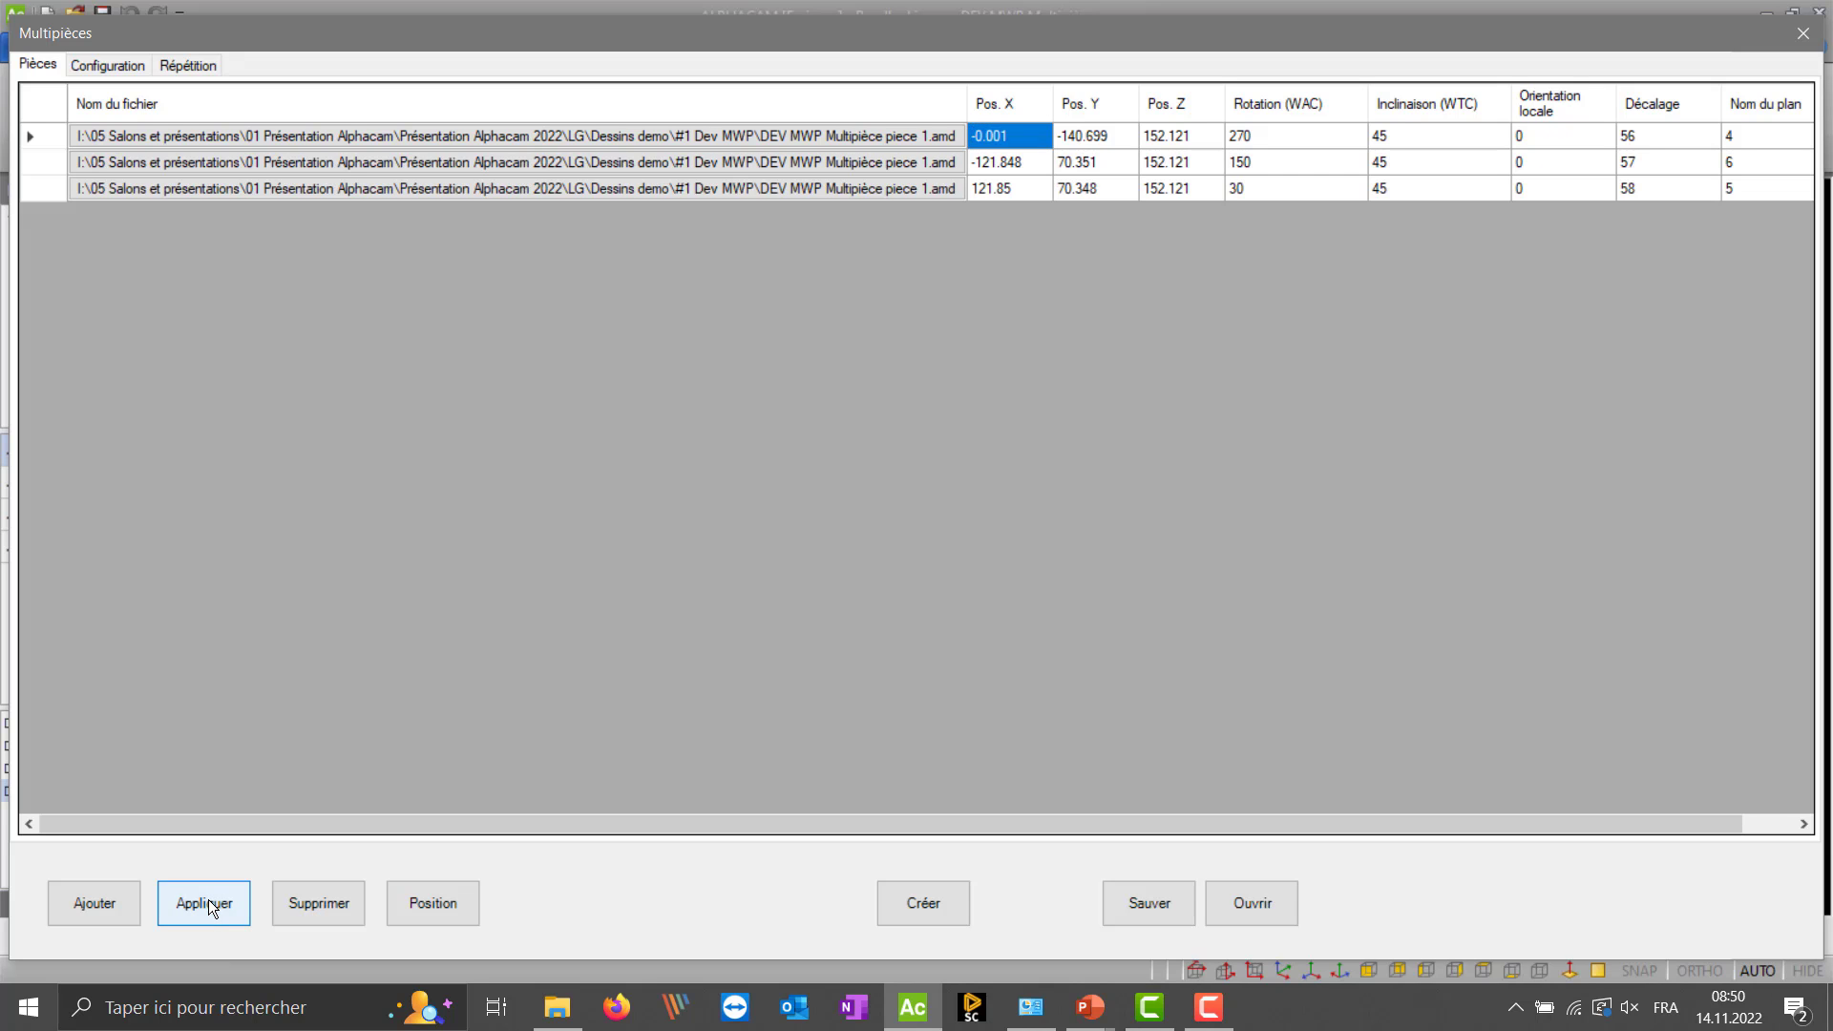
- Create the multi-part setup and inspect the parts placed on the fixture's inclined faces
click(913, 904)
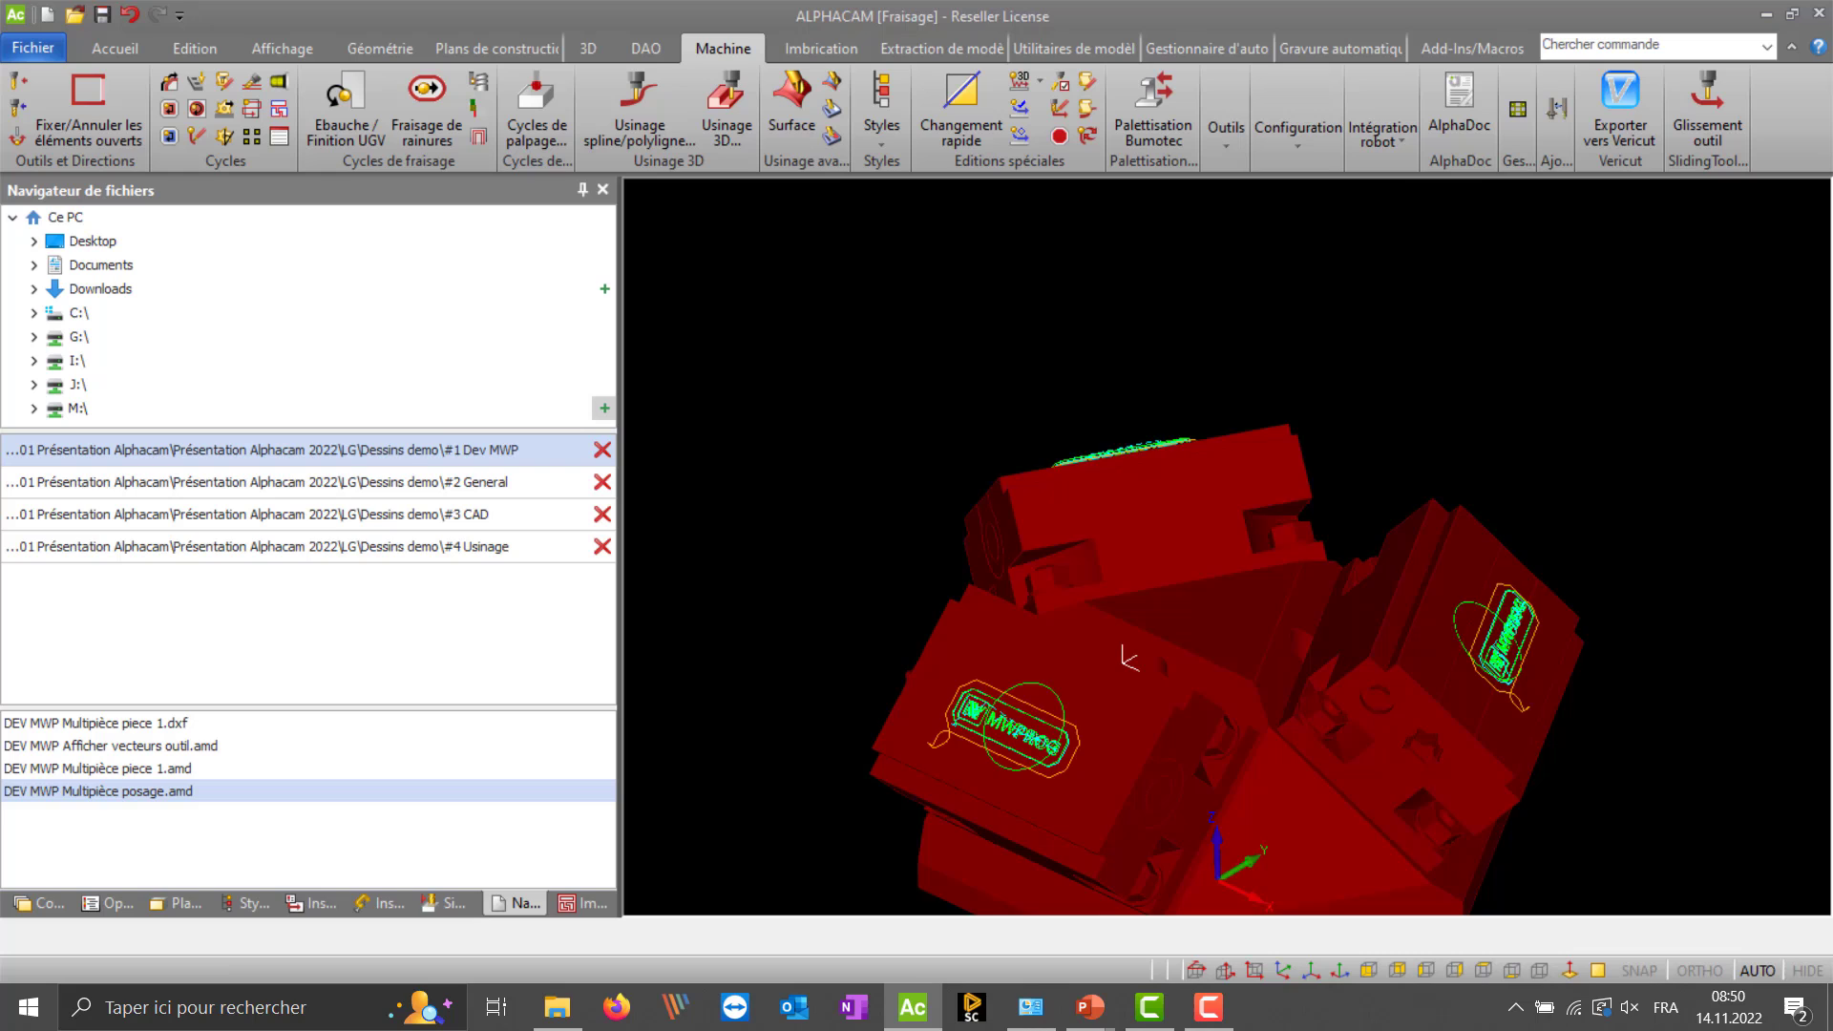
middle_drag(1123, 662, 1124, 661)
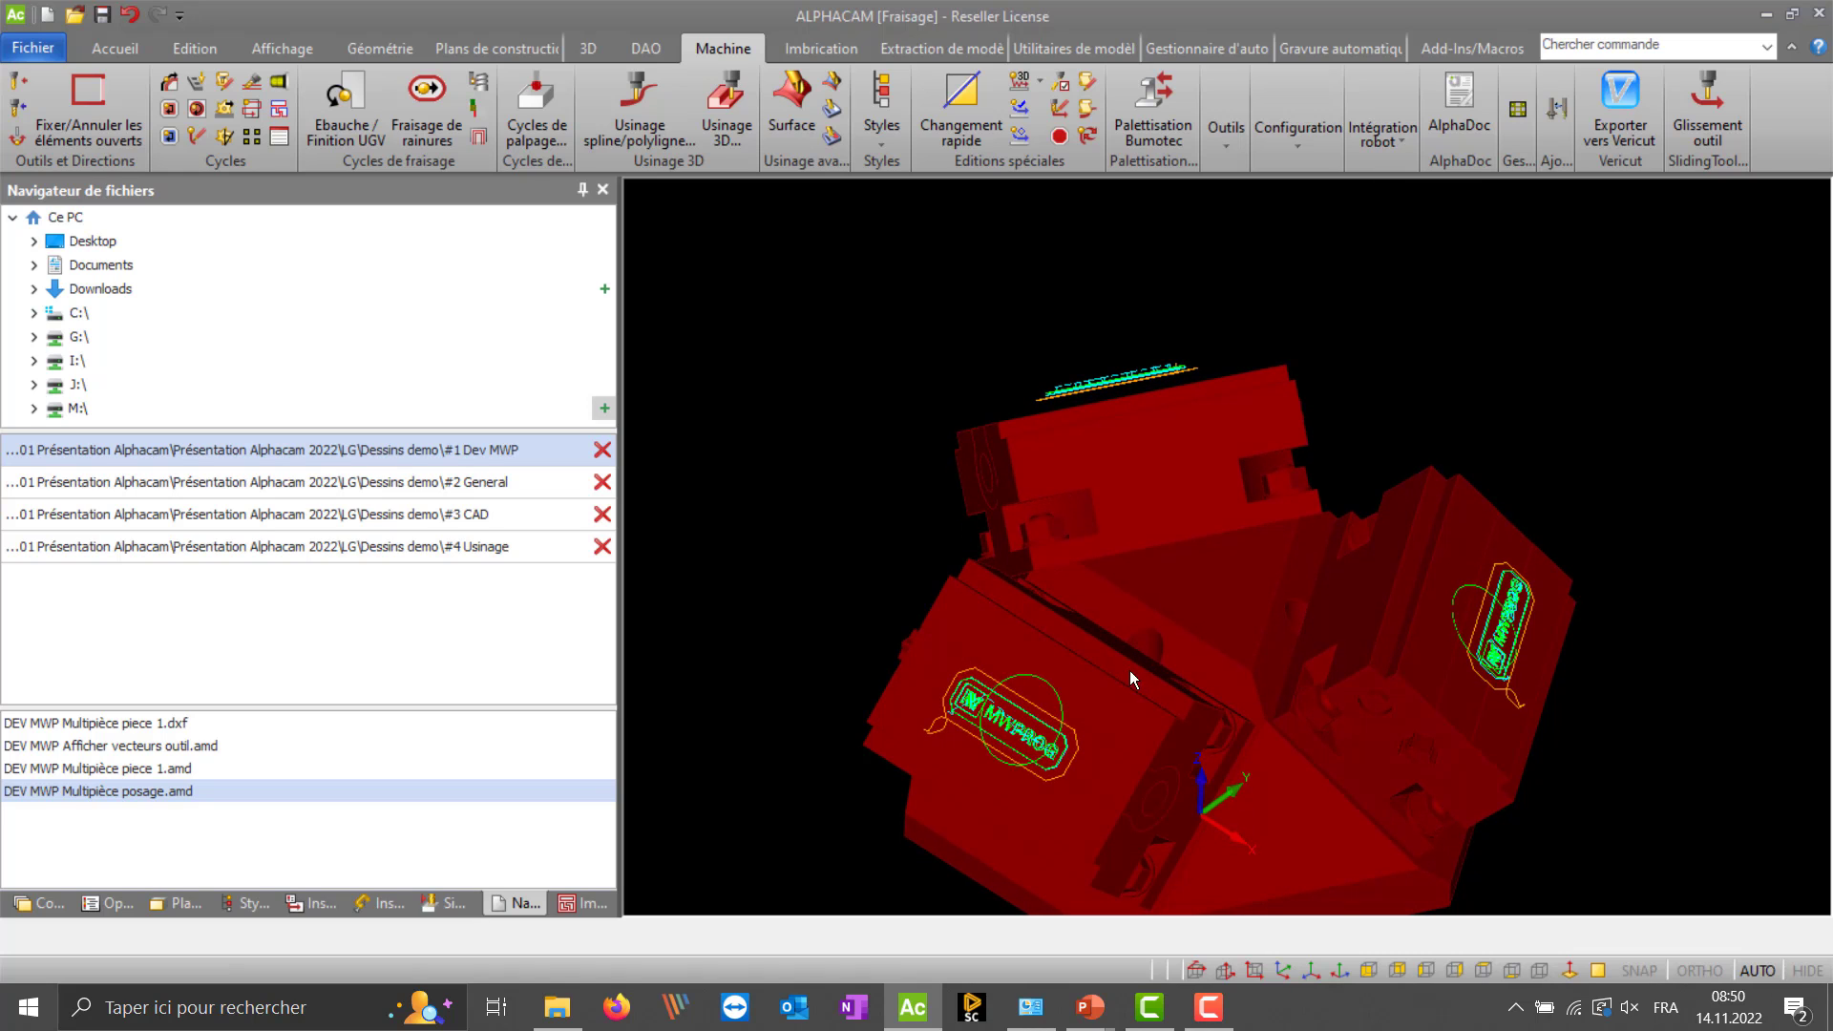
scroll(1073, 822, up, 5)
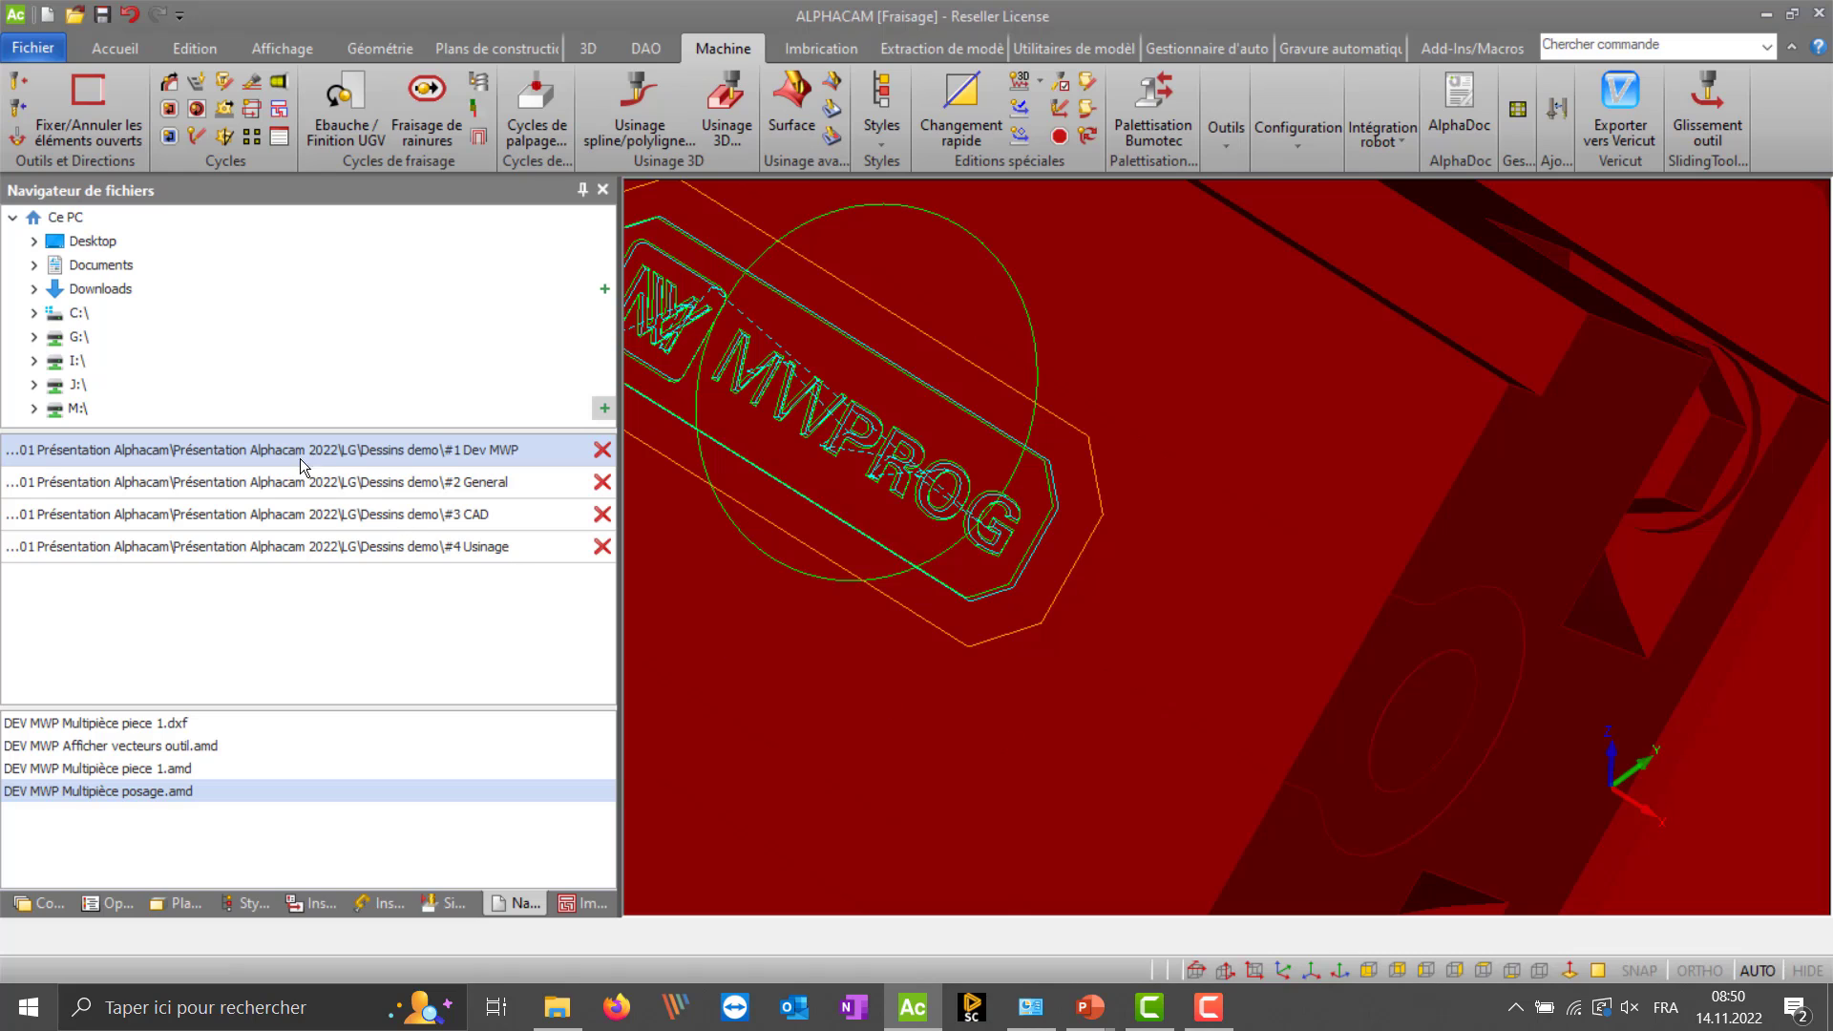
- Show the operations list and hide the toolpaths of all operations, leaving only the engraving geometry on the front face
click(99, 902)
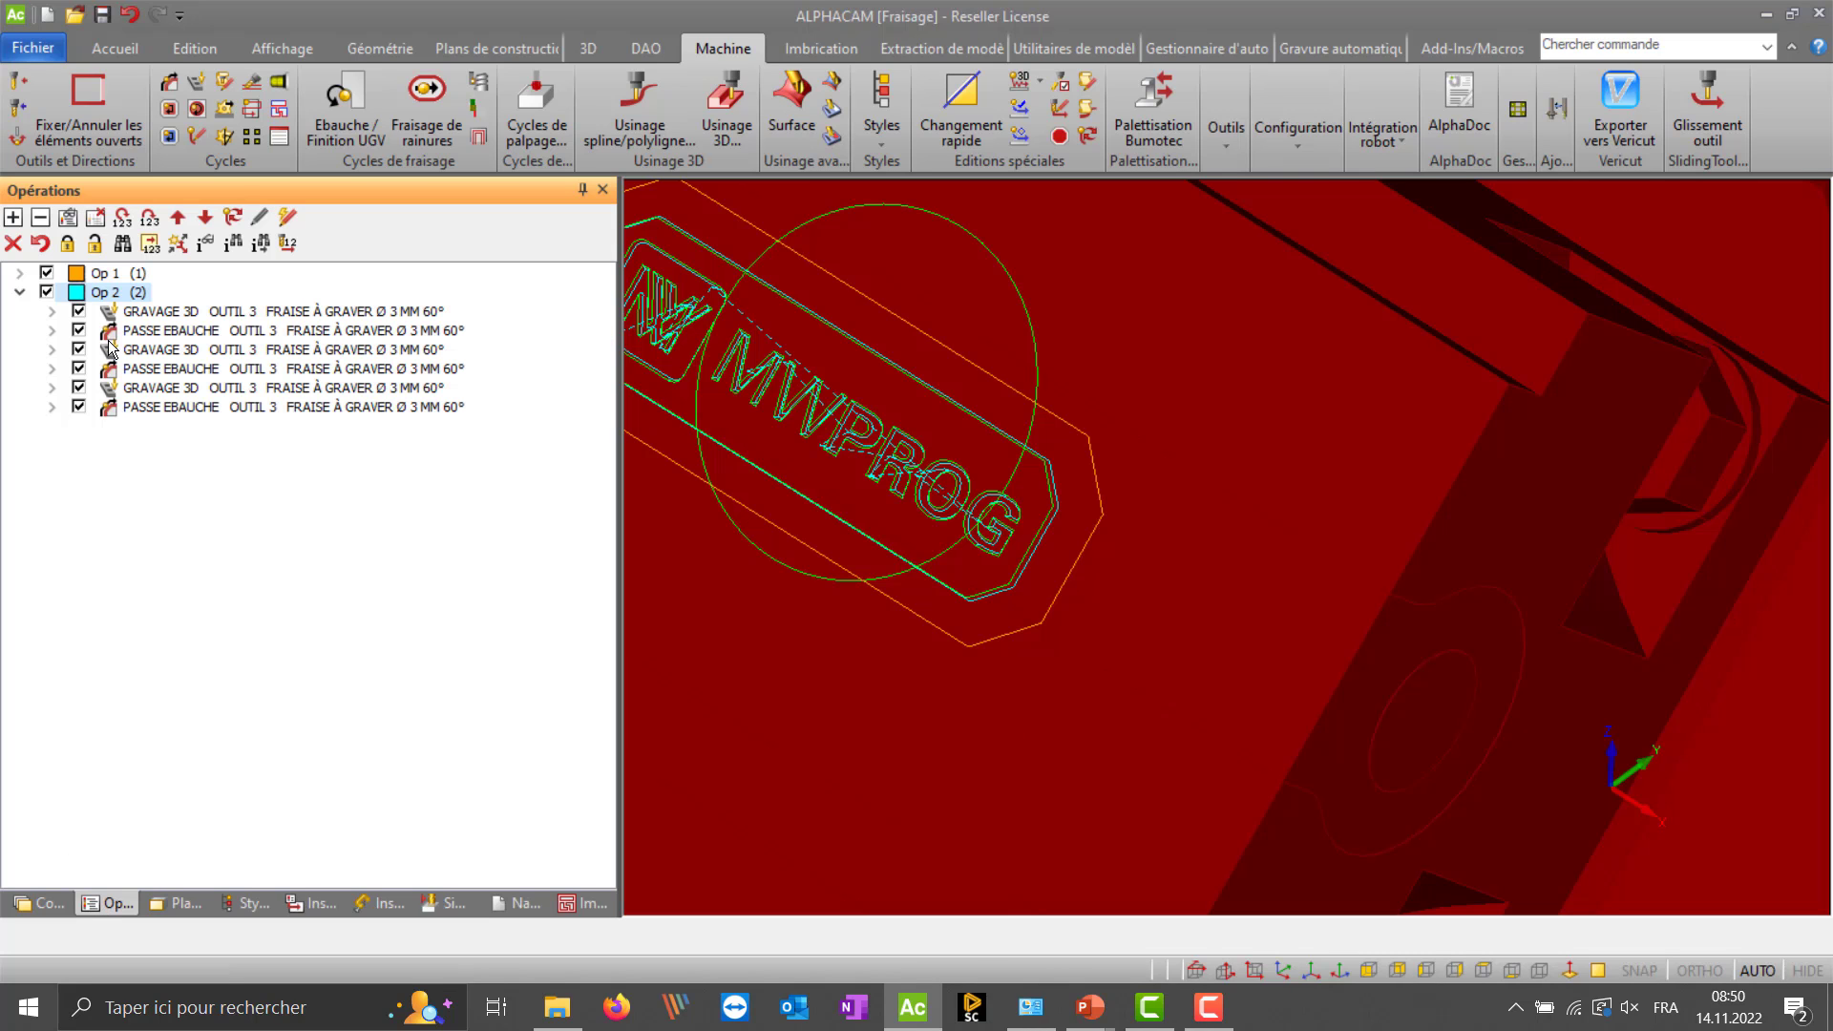
click(97, 240)
middle_drag(912, 642, 915, 621)
scroll(972, 531, up, 5)
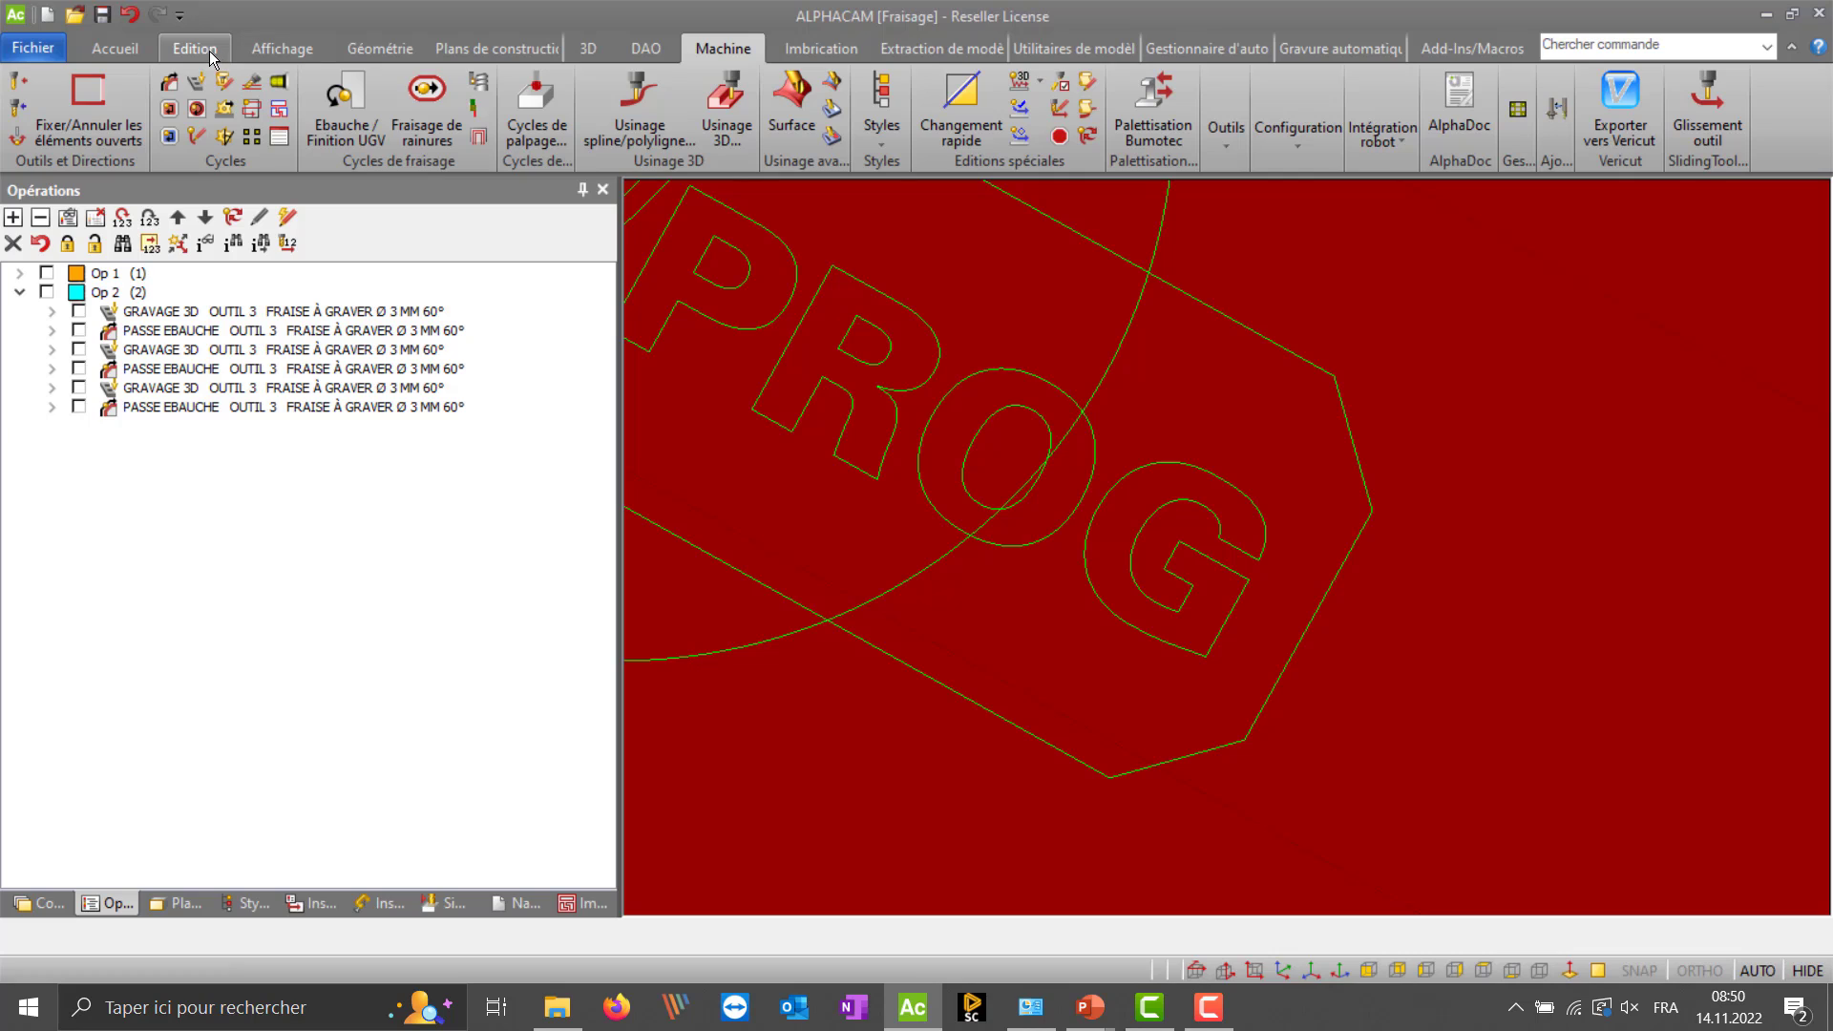
- Measure the minimal radius of the inner and outer contours of the letter O in MWPROG
click(642, 48)
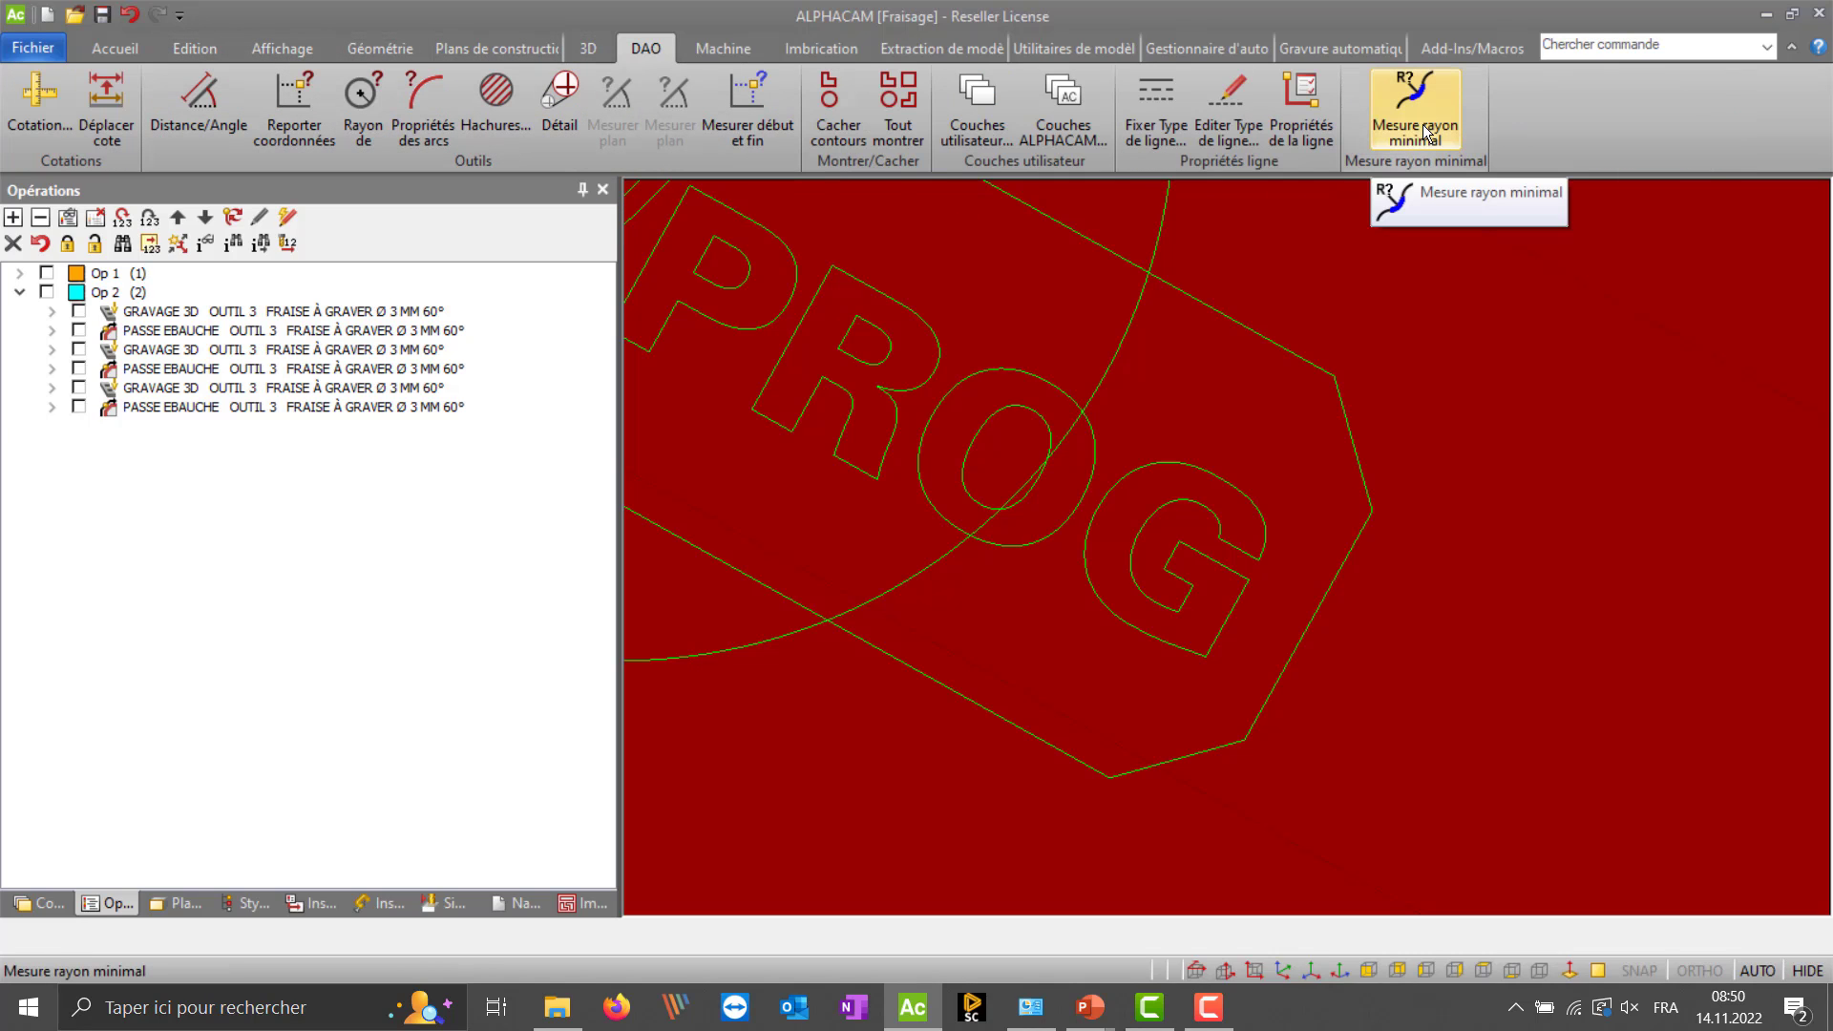
click(1412, 113)
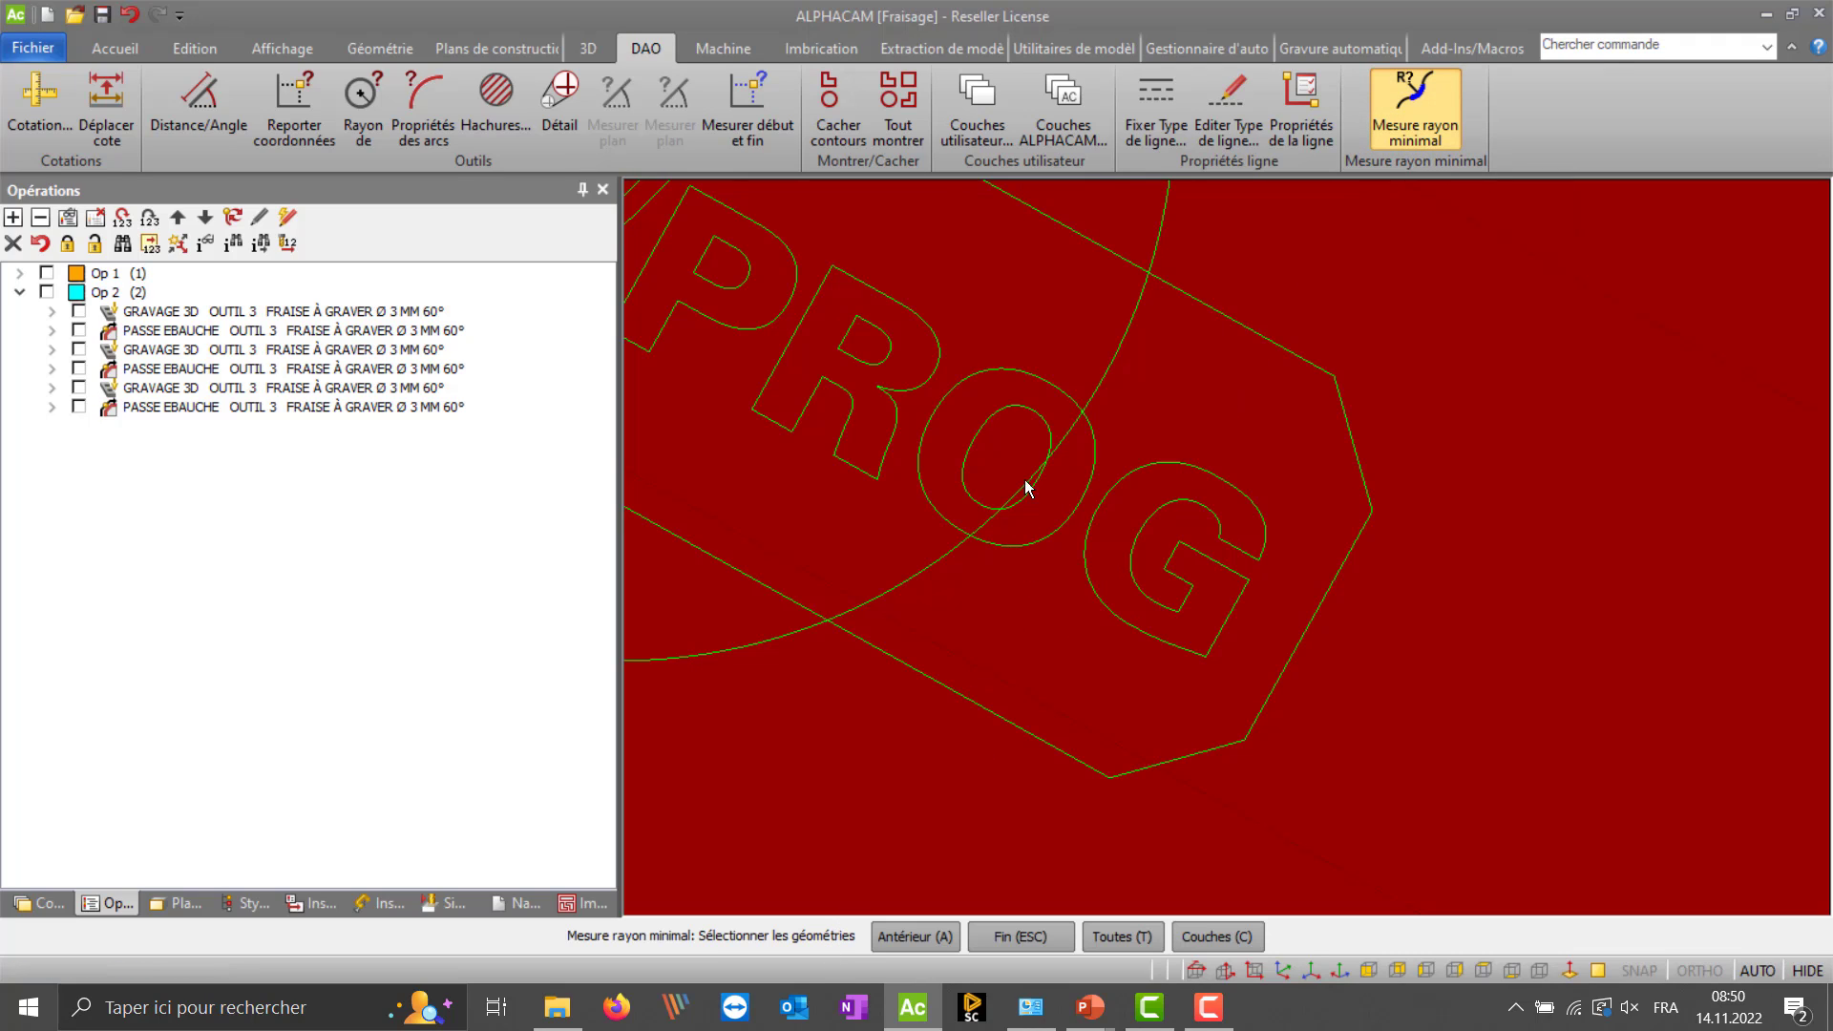
click(1030, 408)
click(1039, 383)
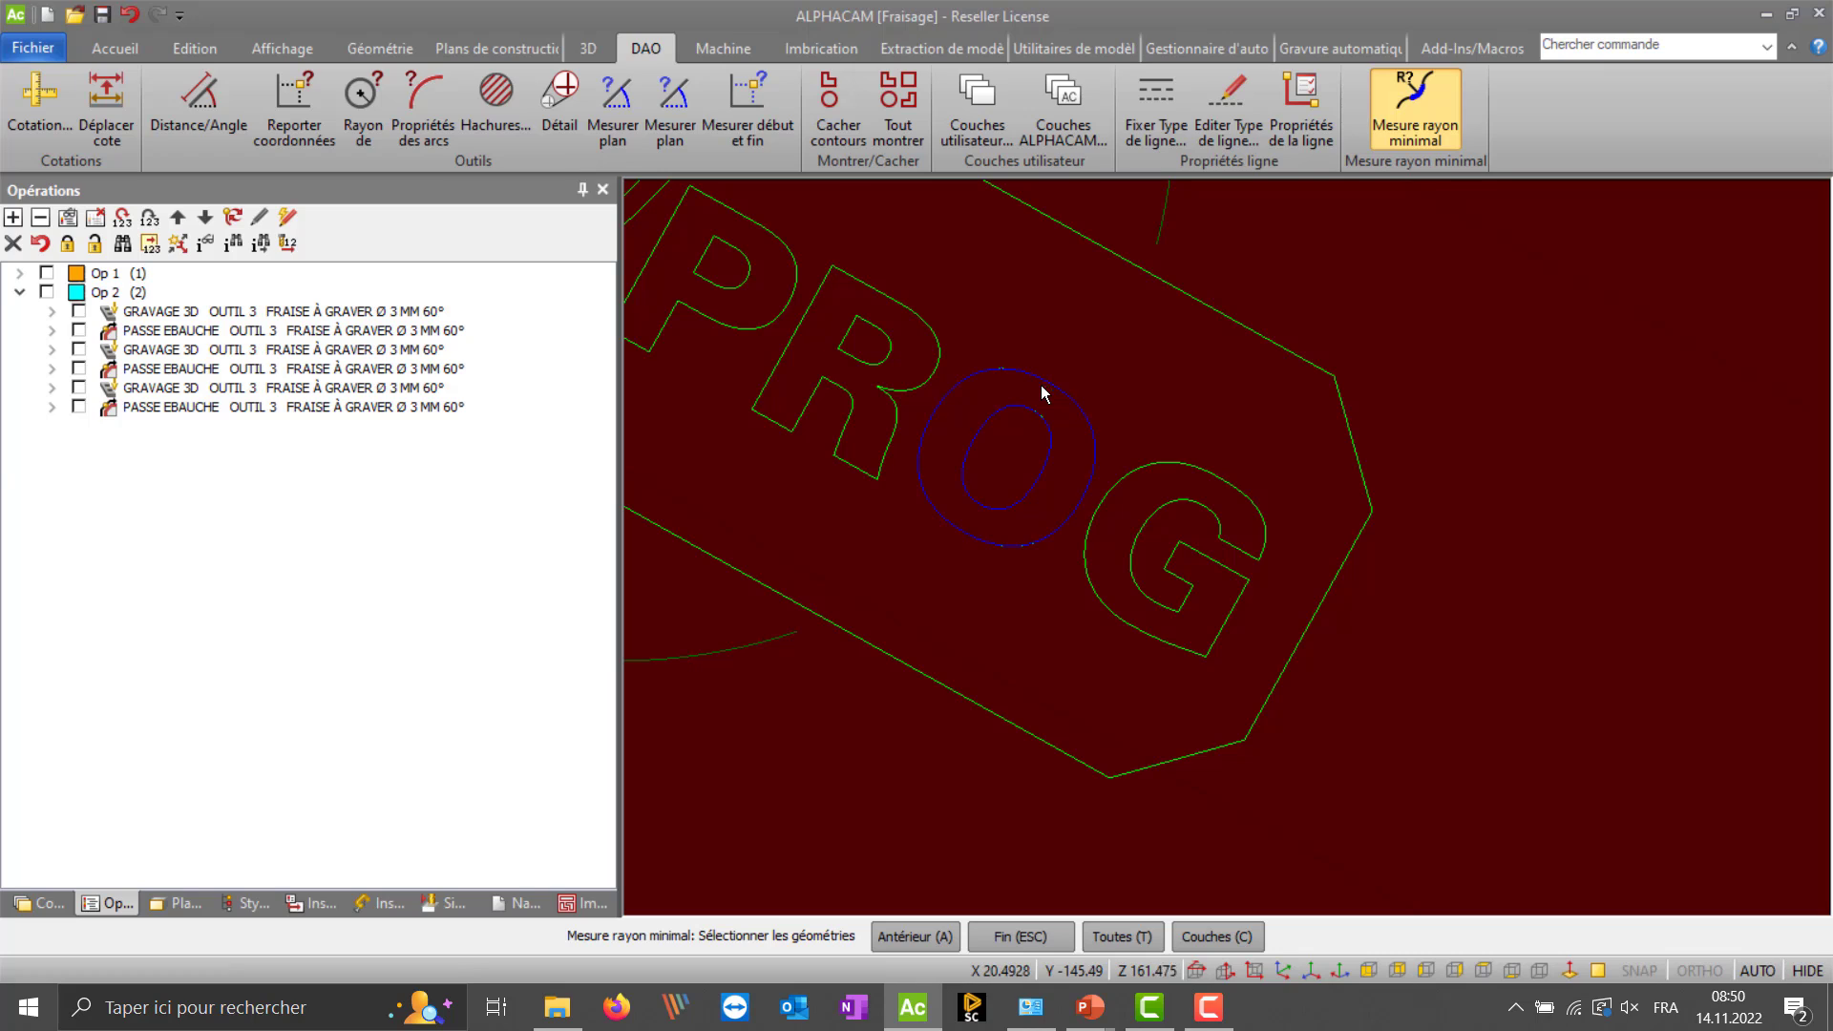
key(Escape)
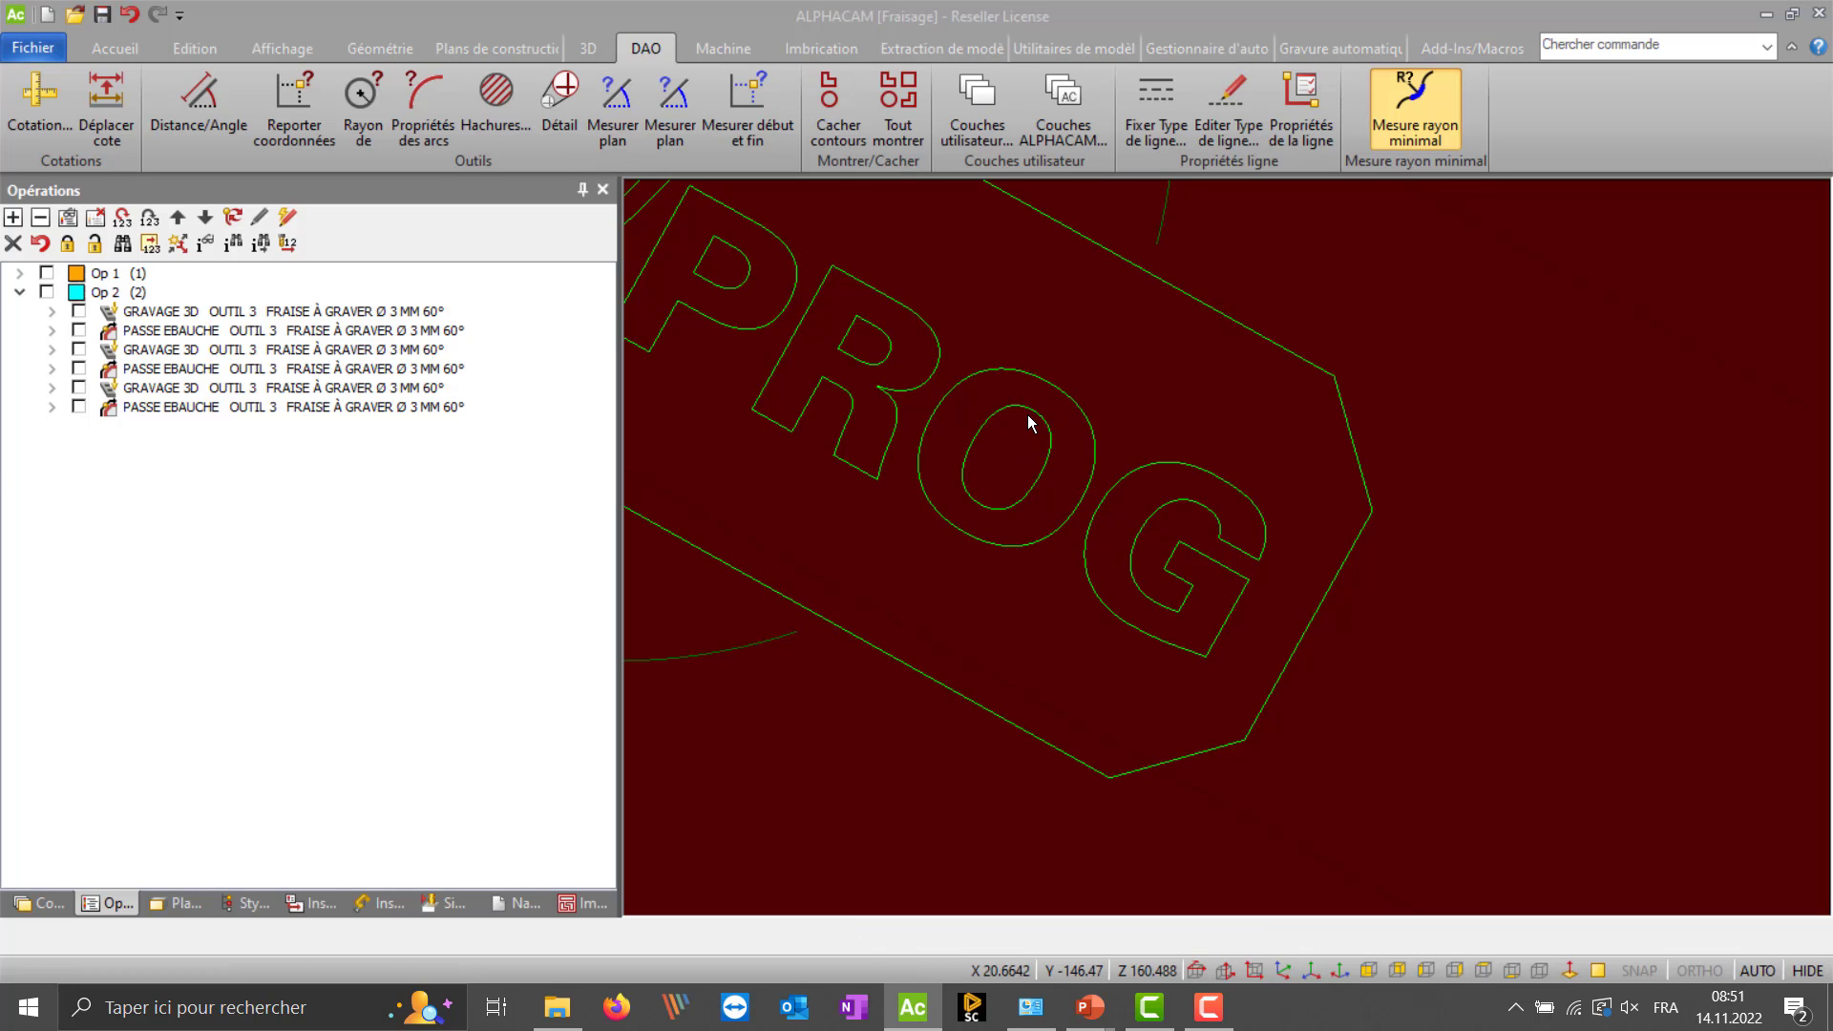
drag(983, 409, 1009, 547)
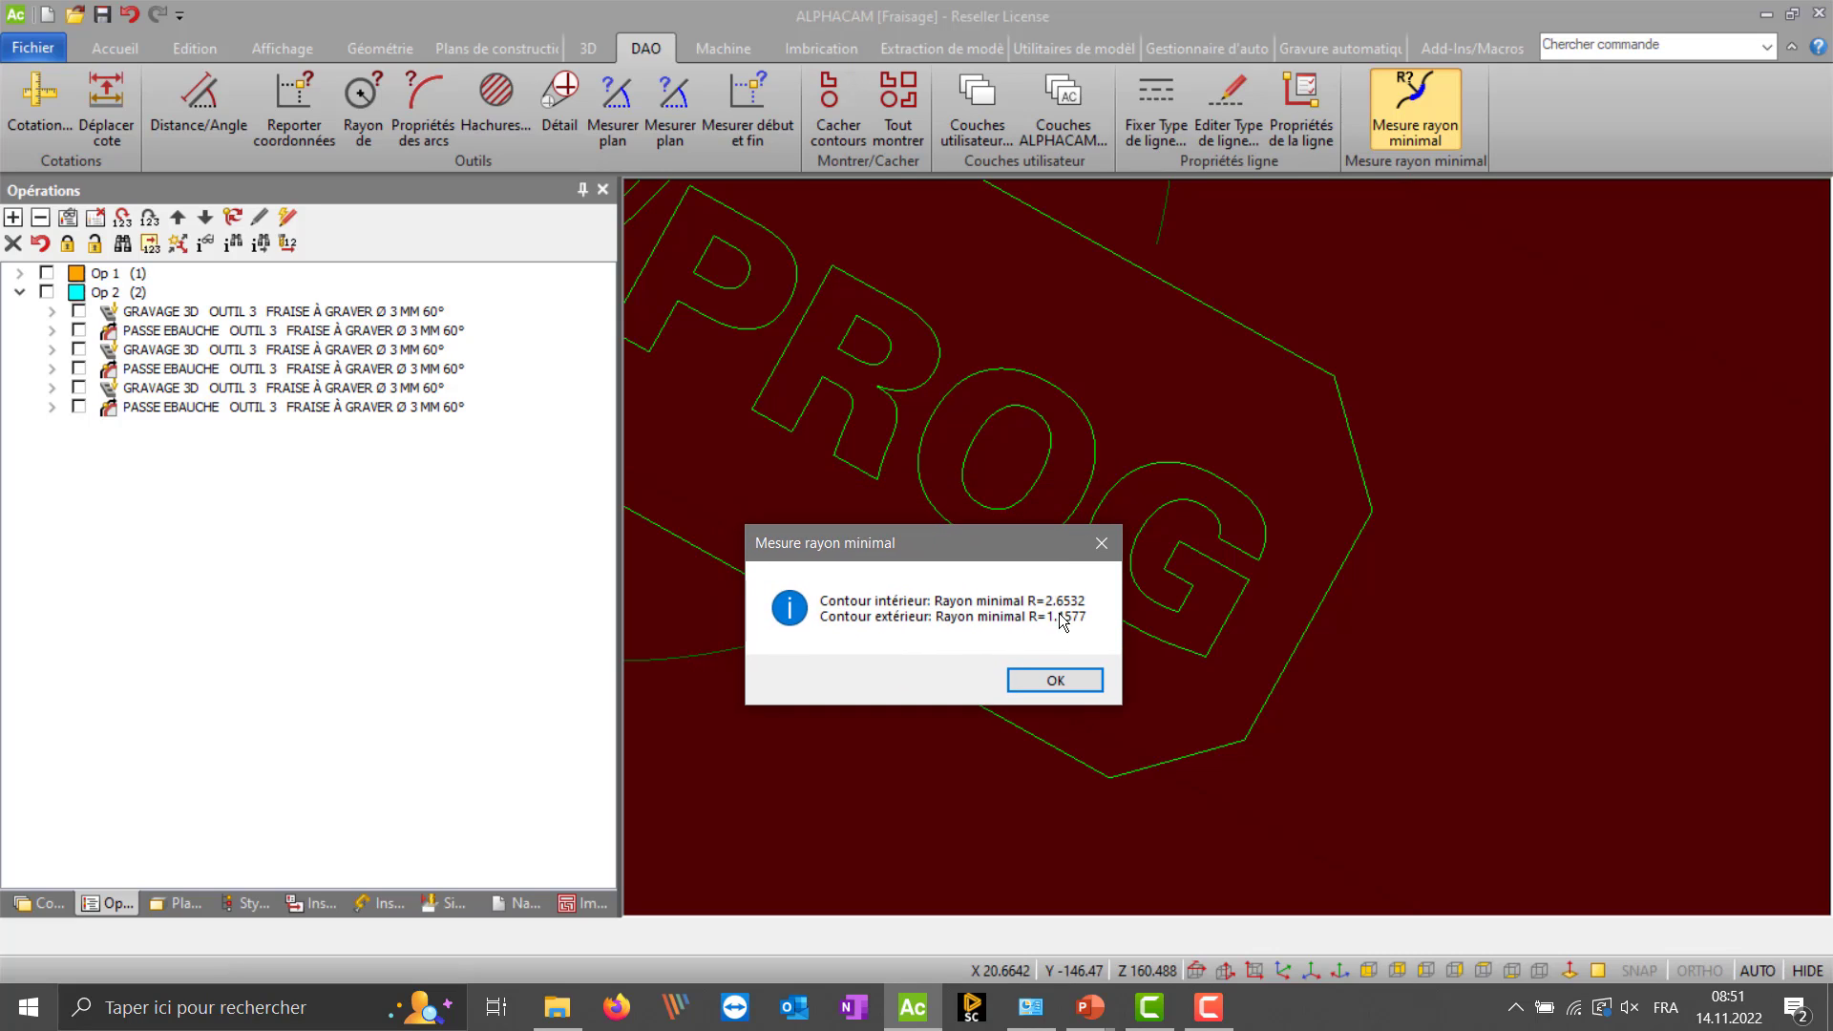
click(1056, 682)
- Check the contour directions of the letter O and measure the minimal radius of its outer contour alone
scroll(1035, 414, up, 4)
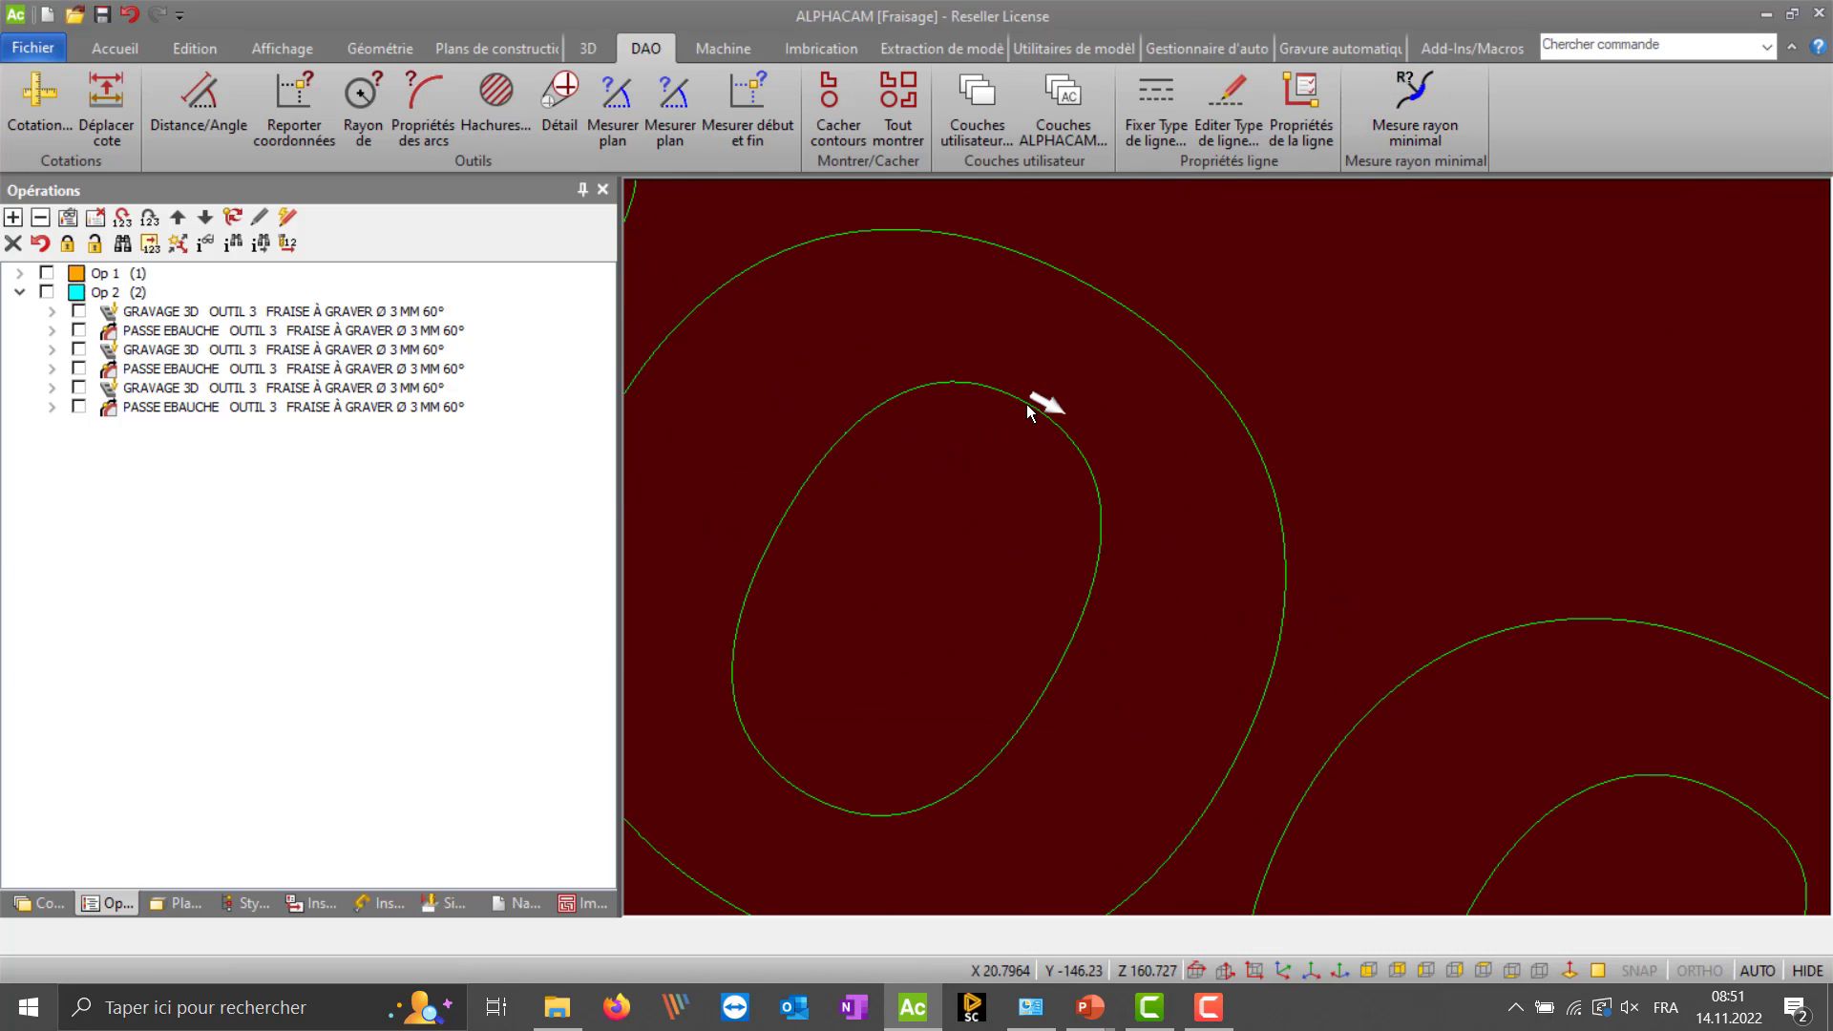
scroll(1041, 393, down, 3)
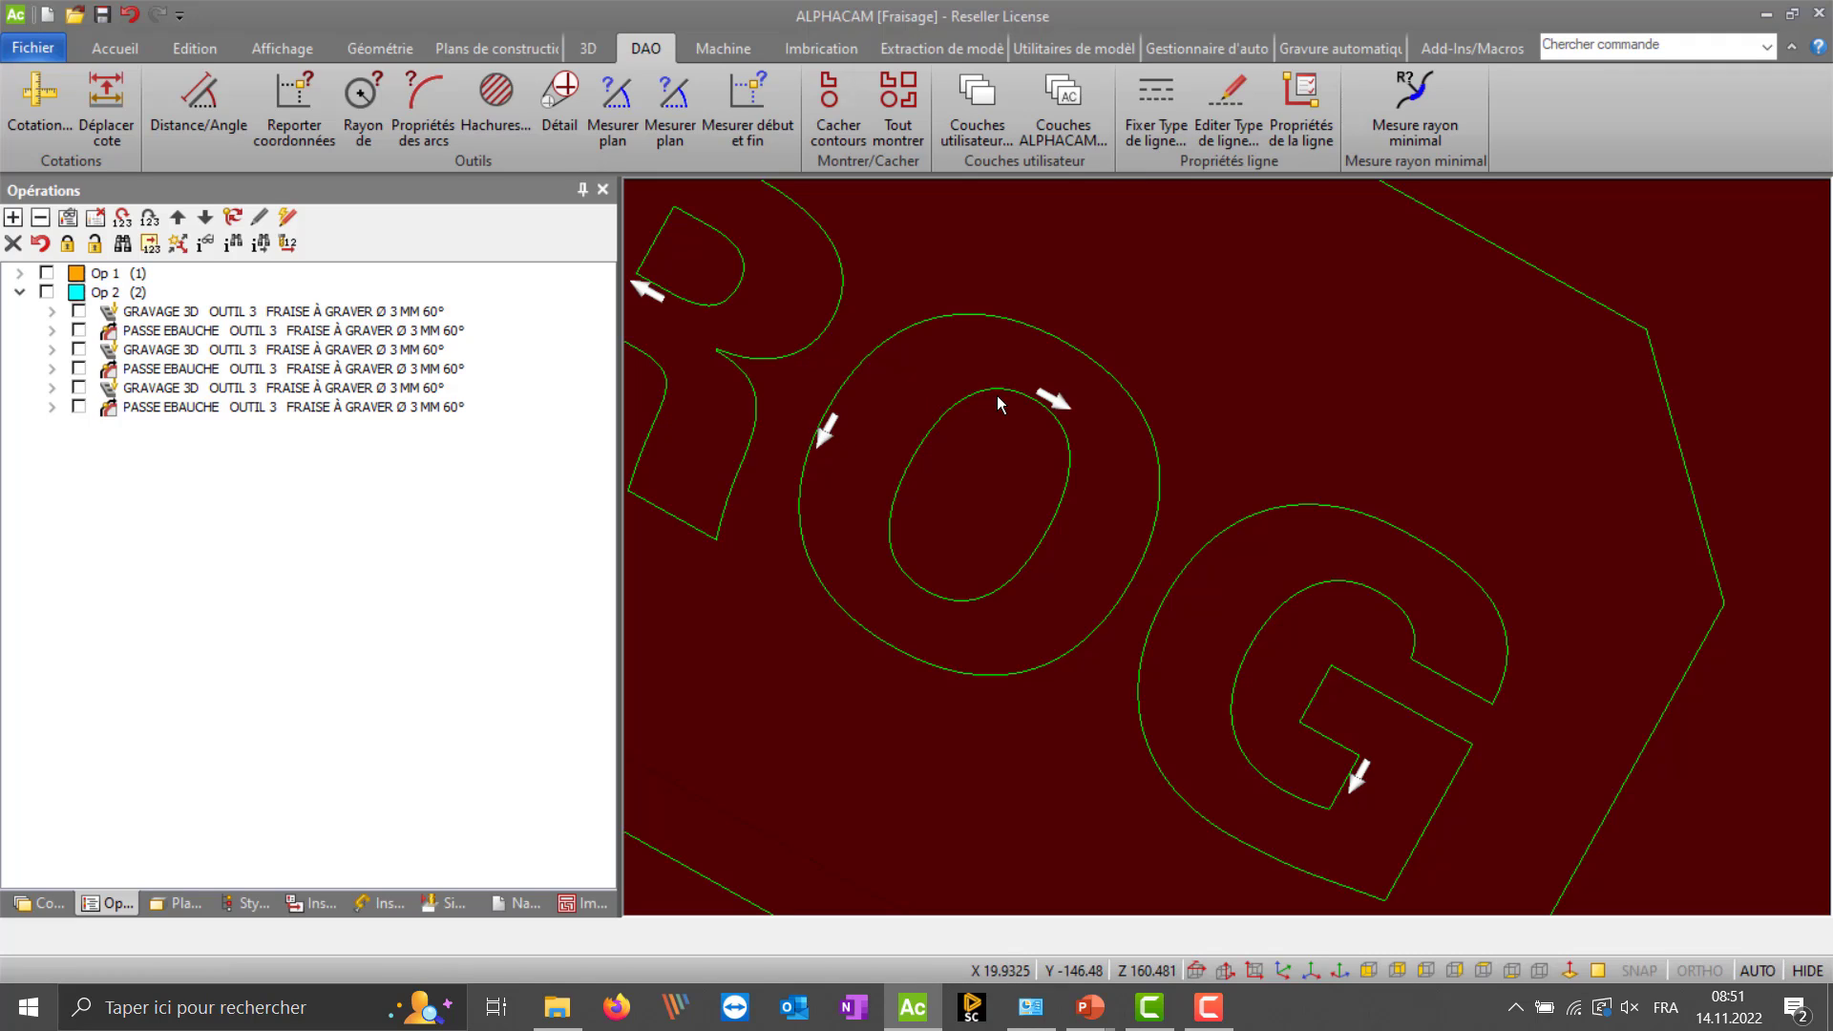
key(Return)
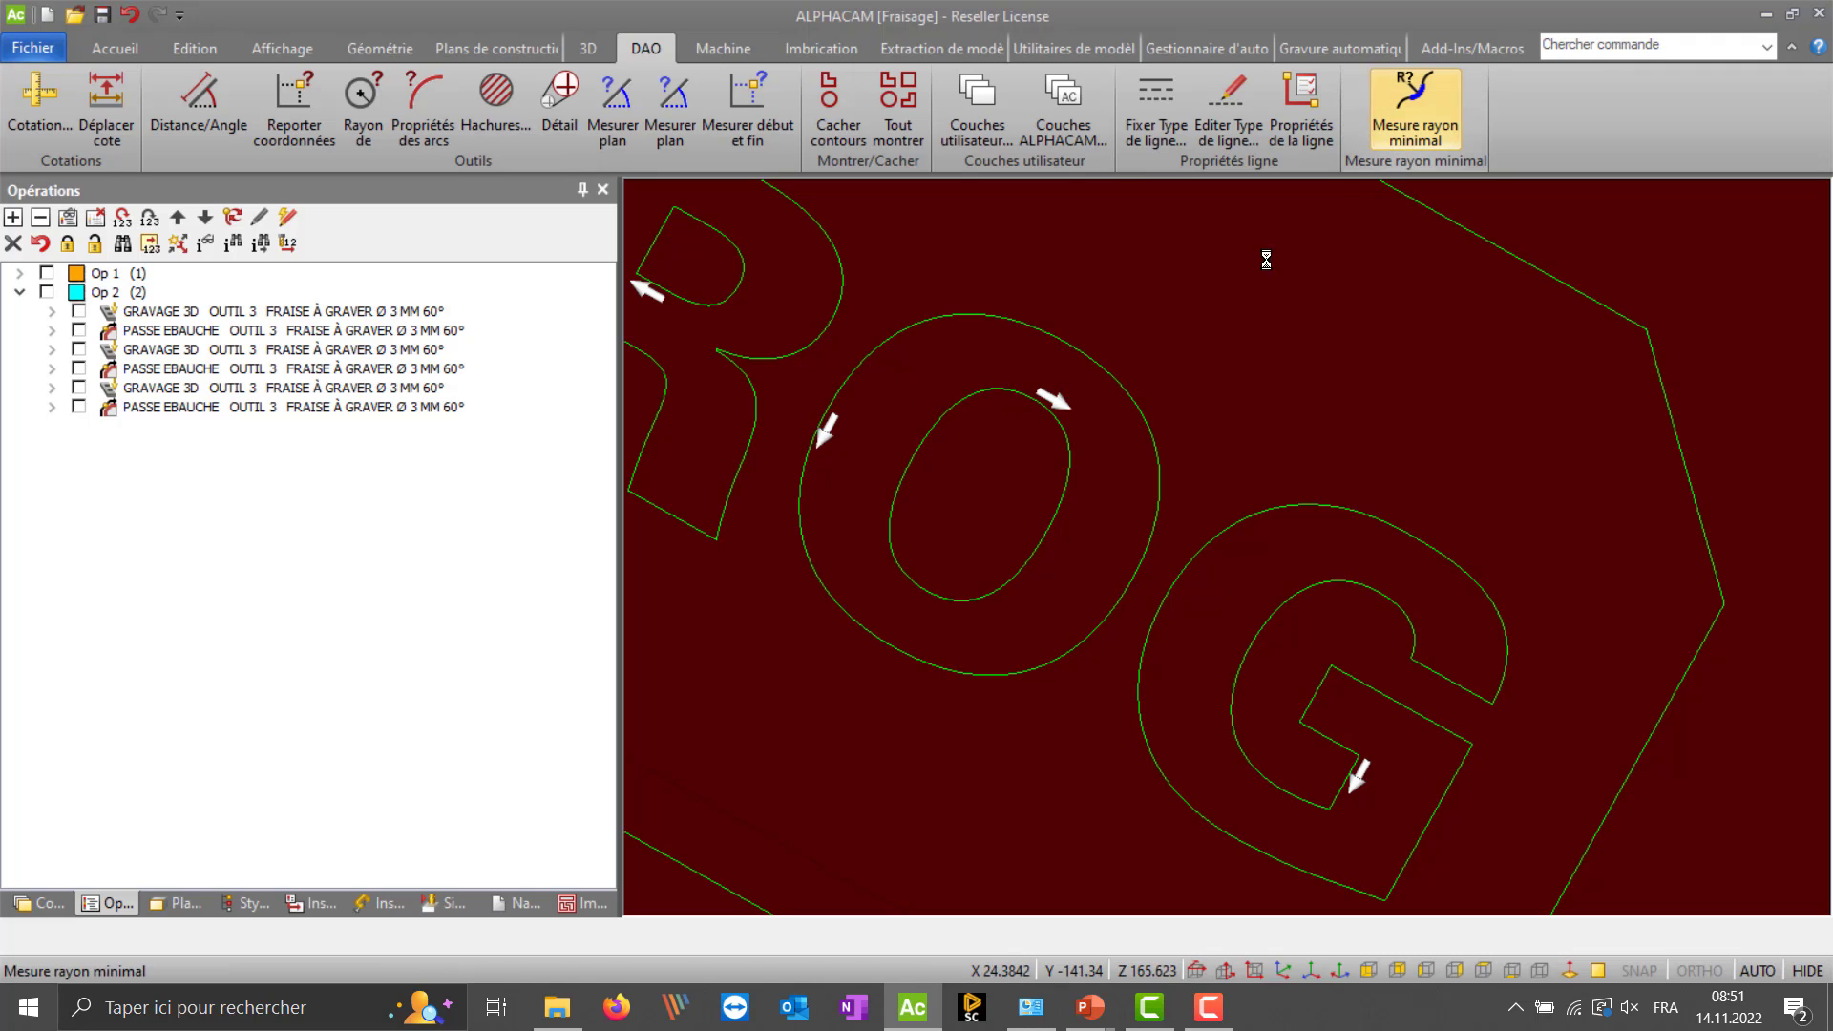
click(1106, 373)
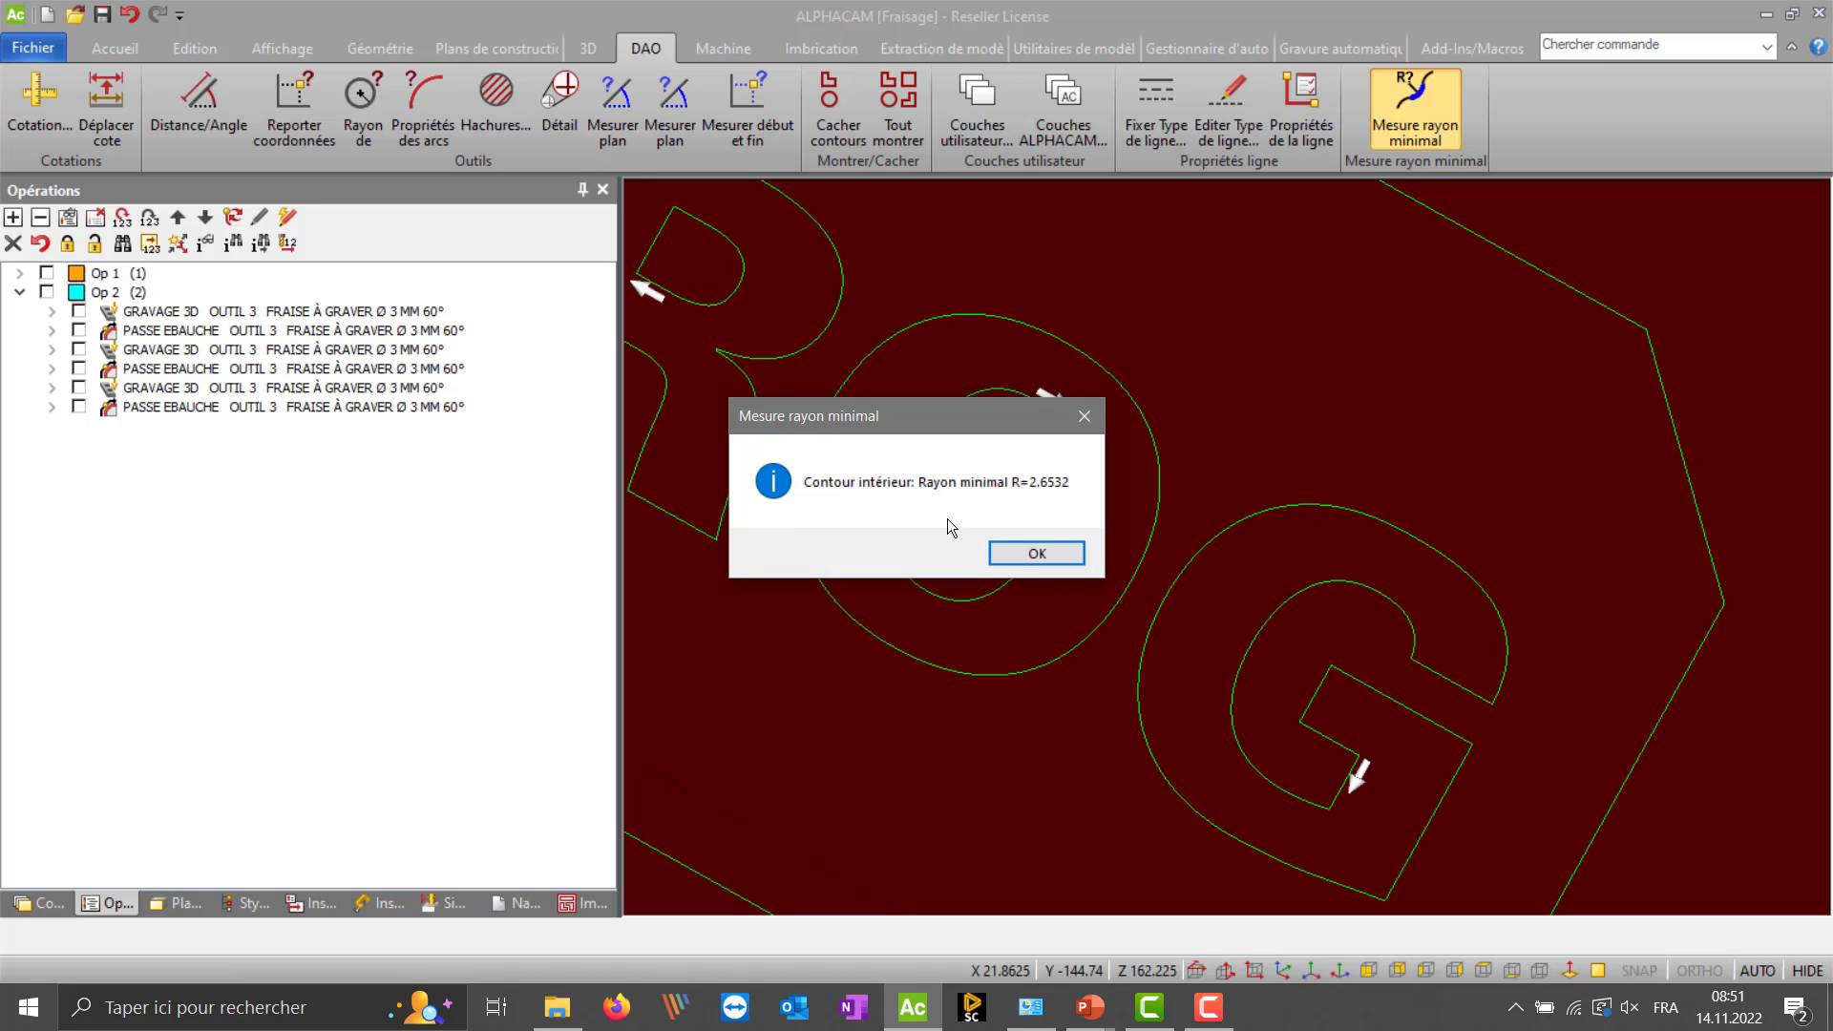
drag(911, 401, 1171, 449)
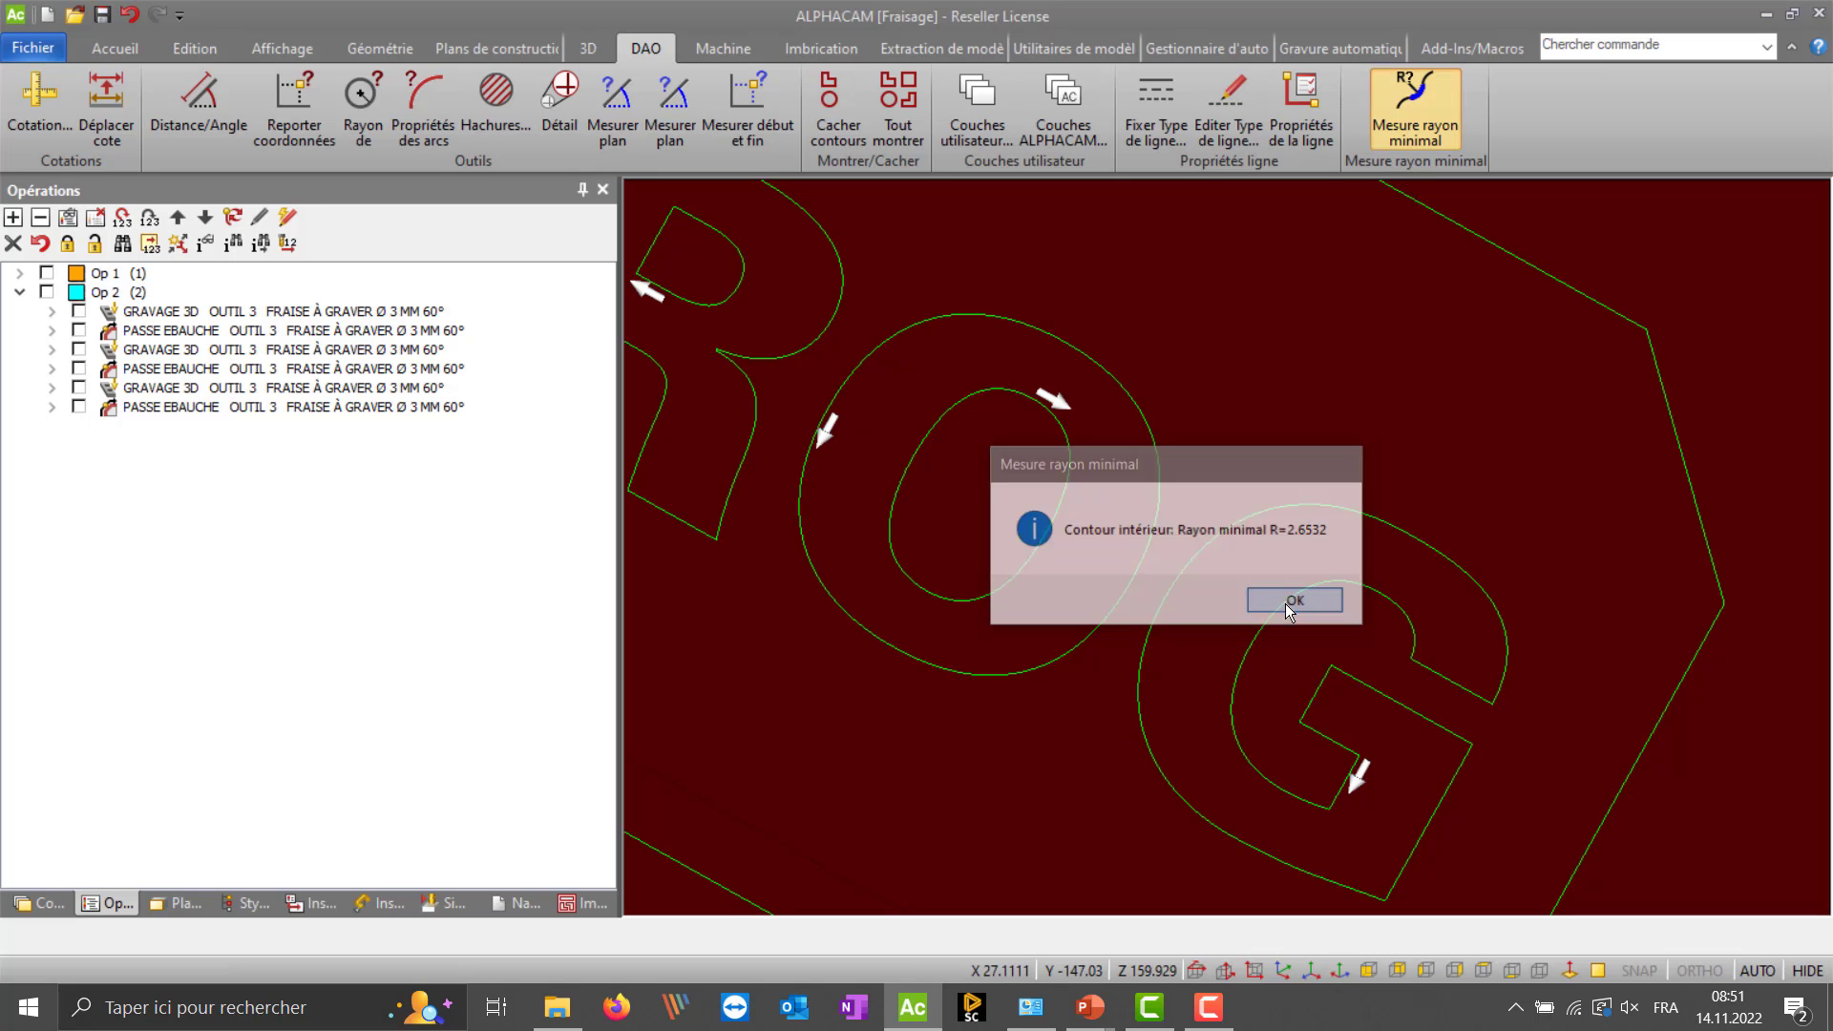
click(1294, 602)
scroll(1108, 539, down, 3)
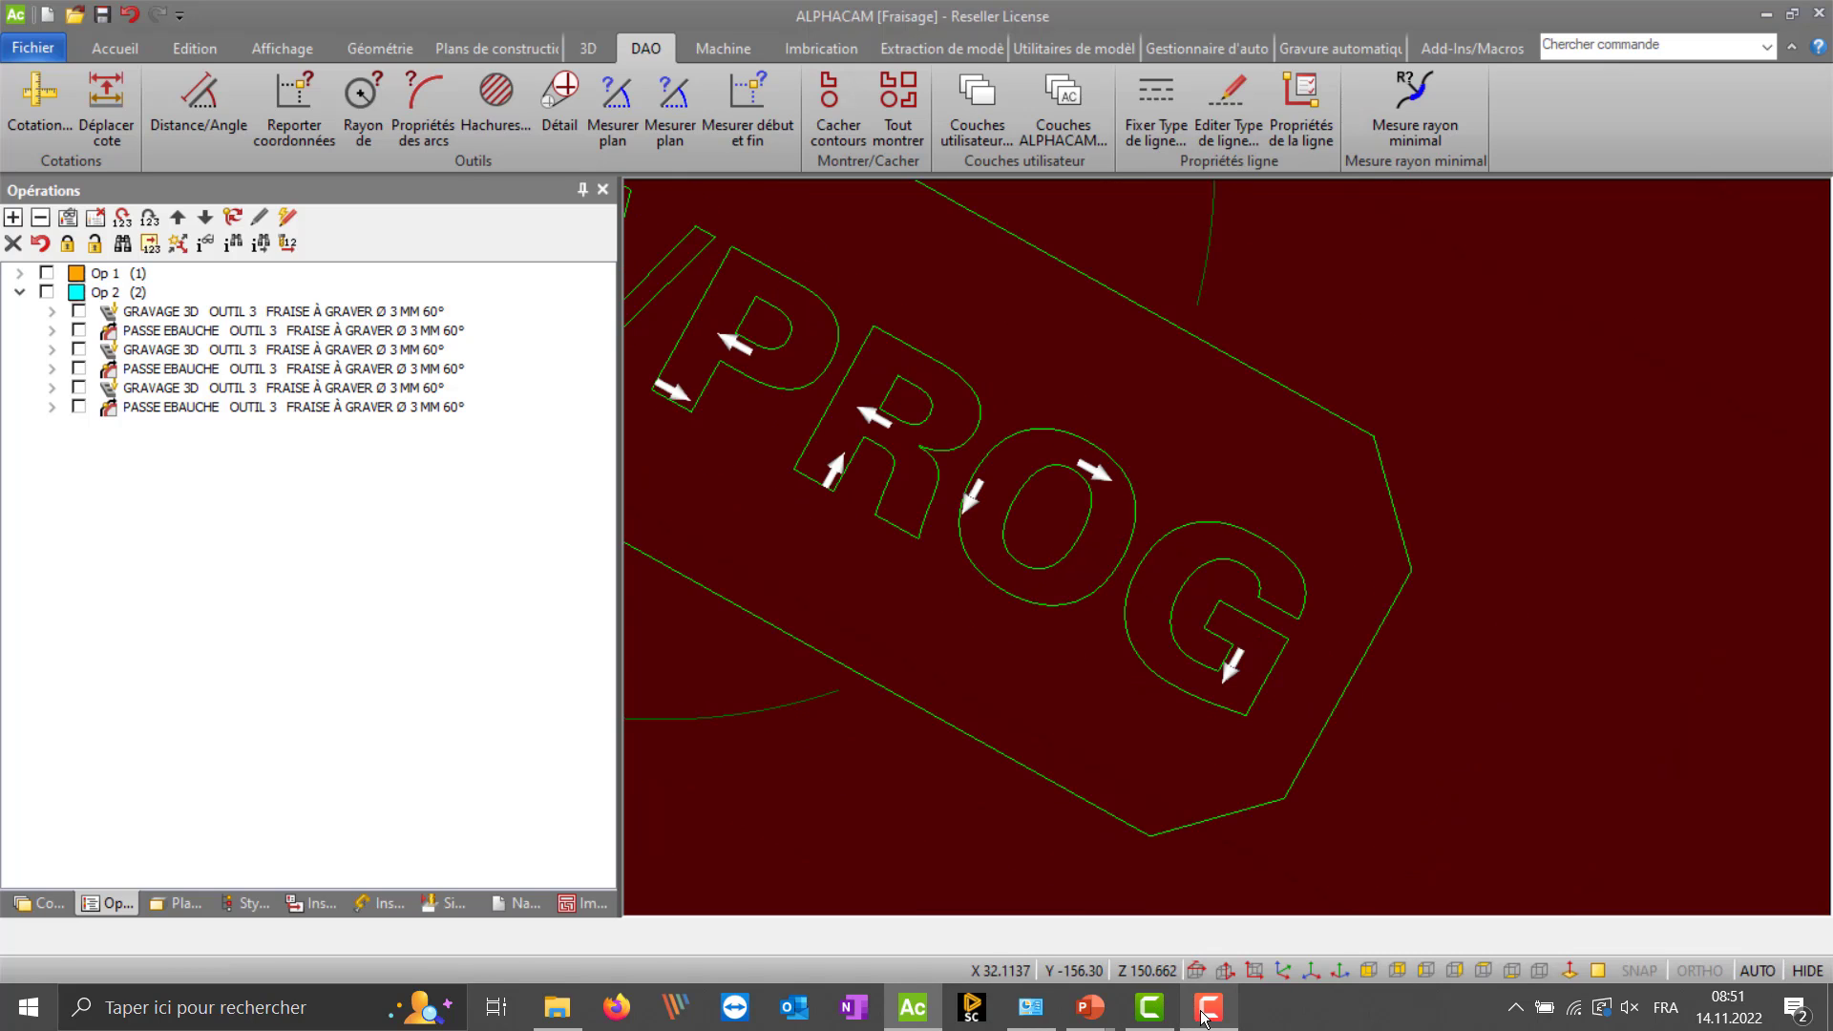
mouse_move(1204, 1012)
click(1201, 924)
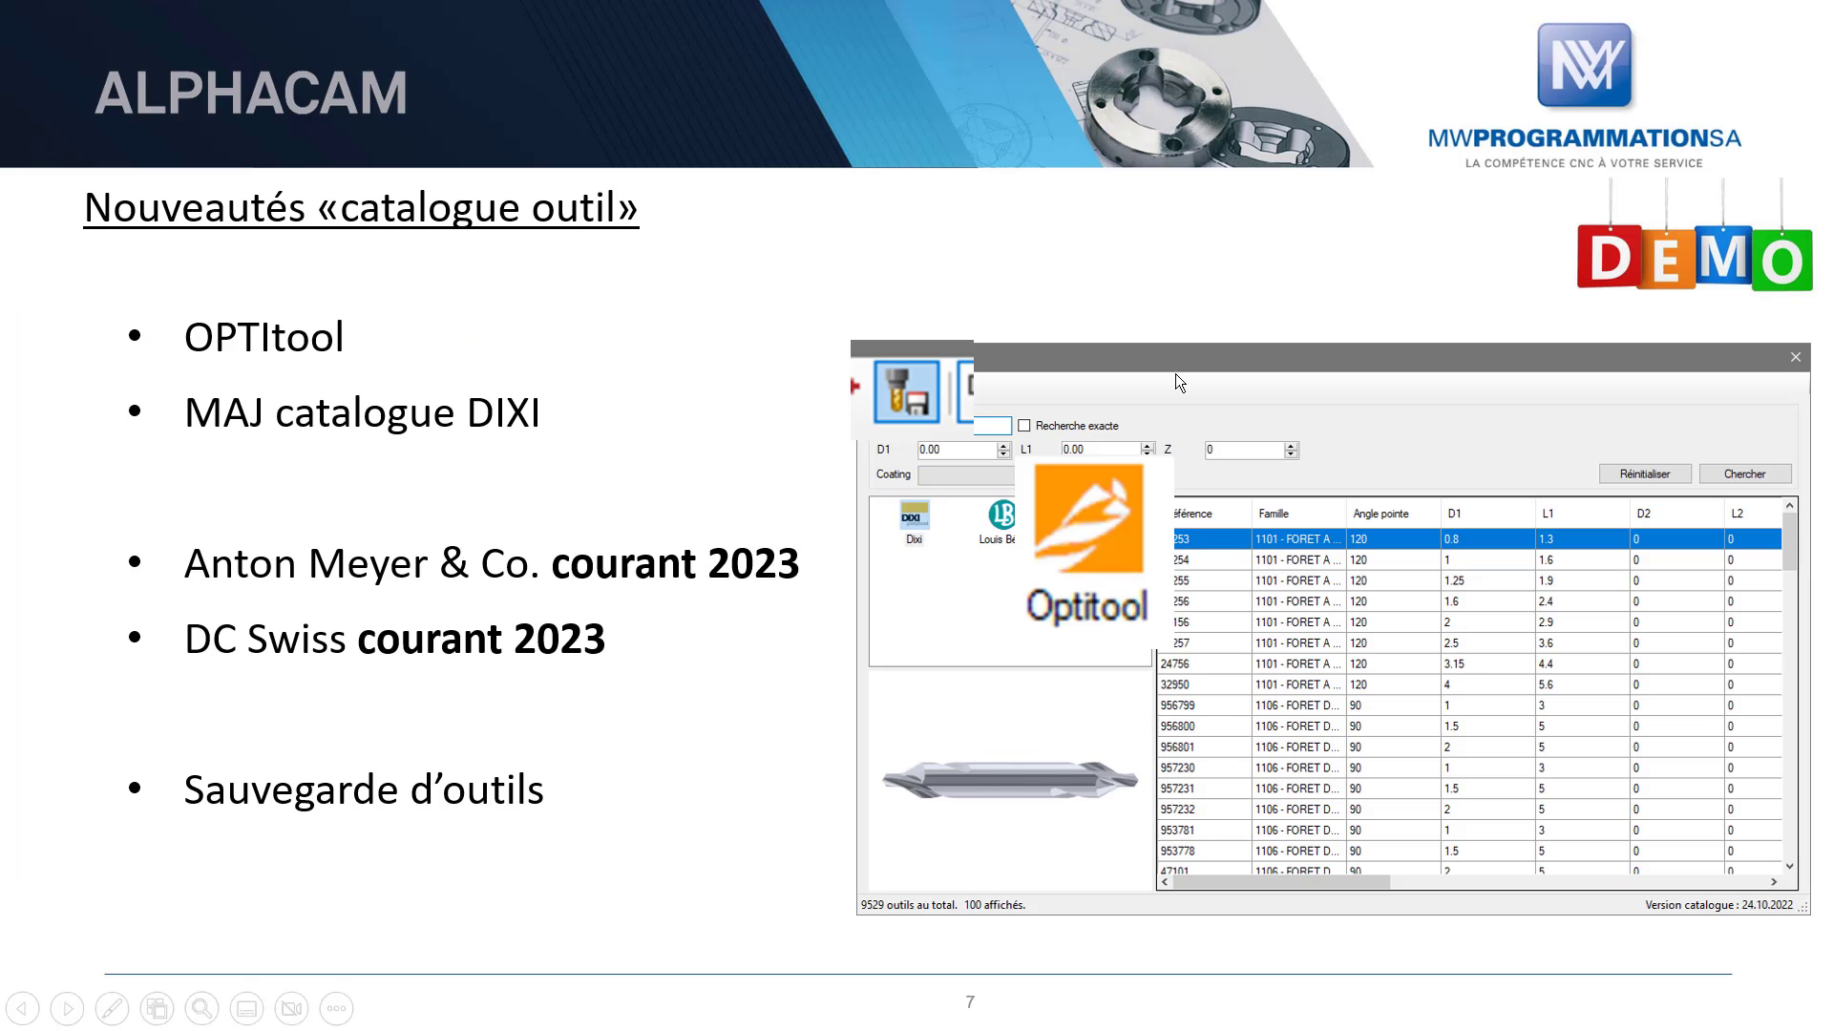
click(1177, 323)
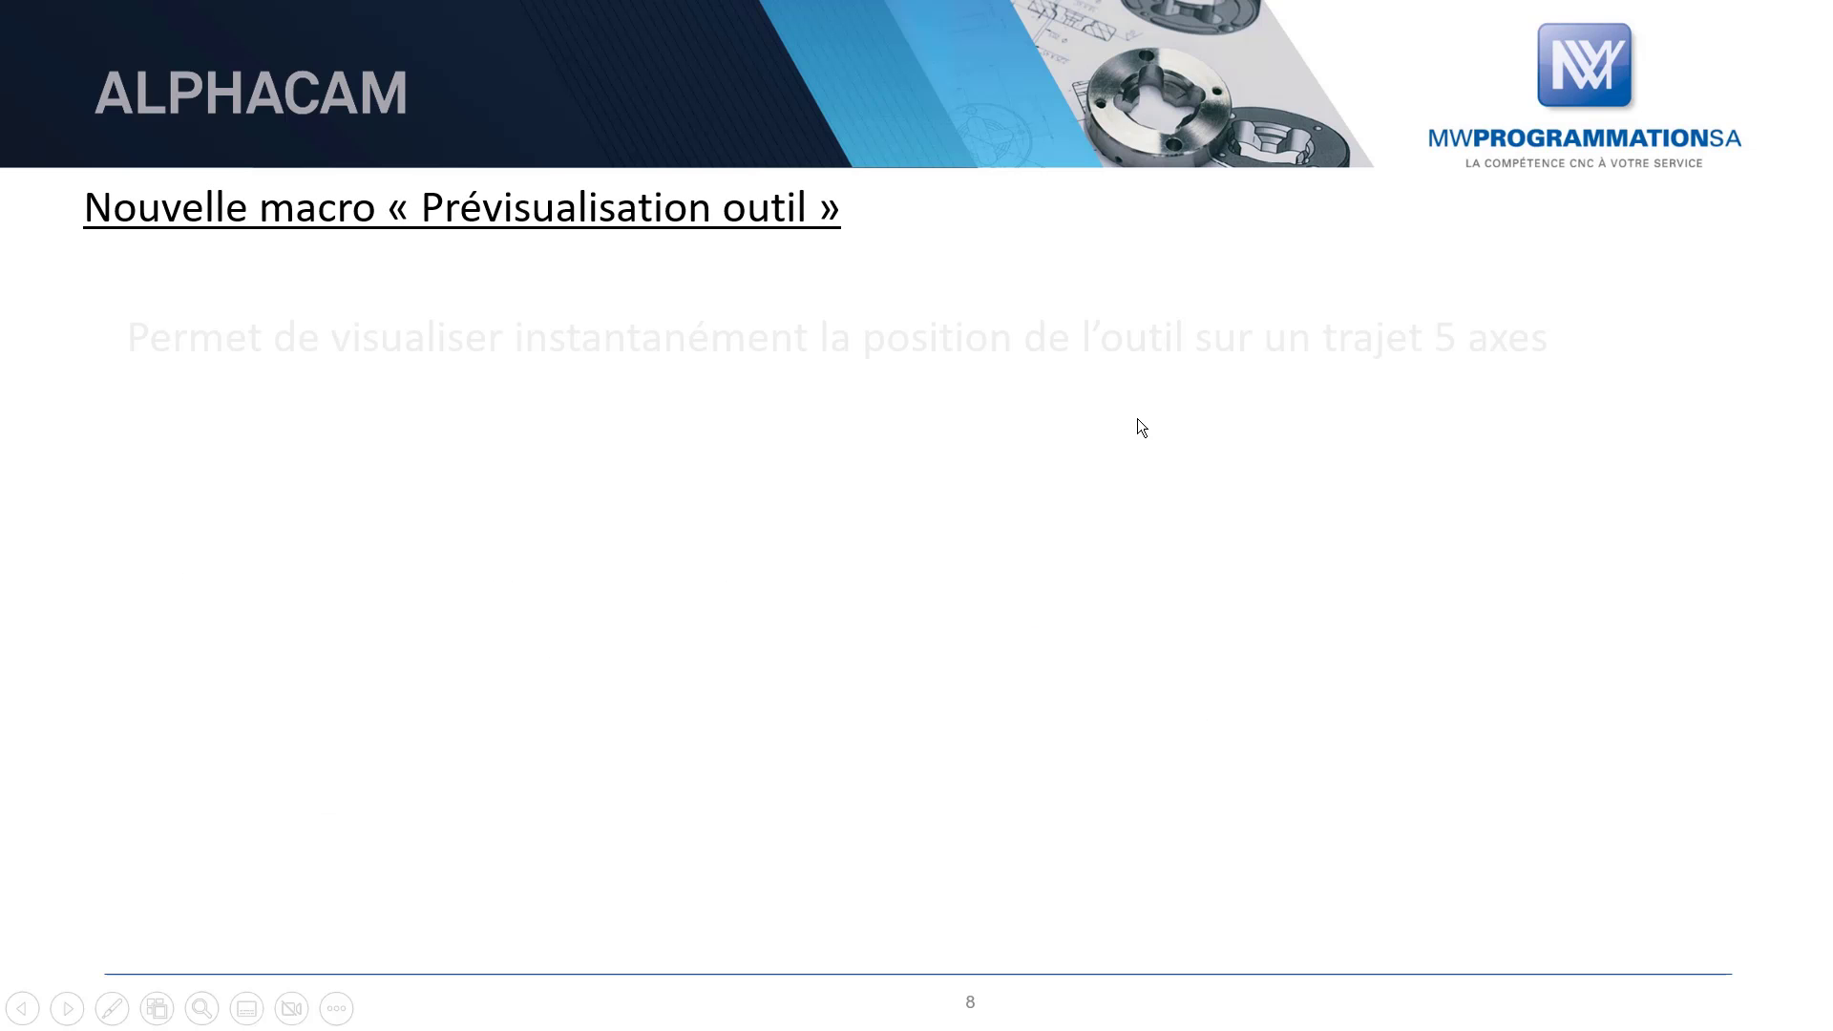
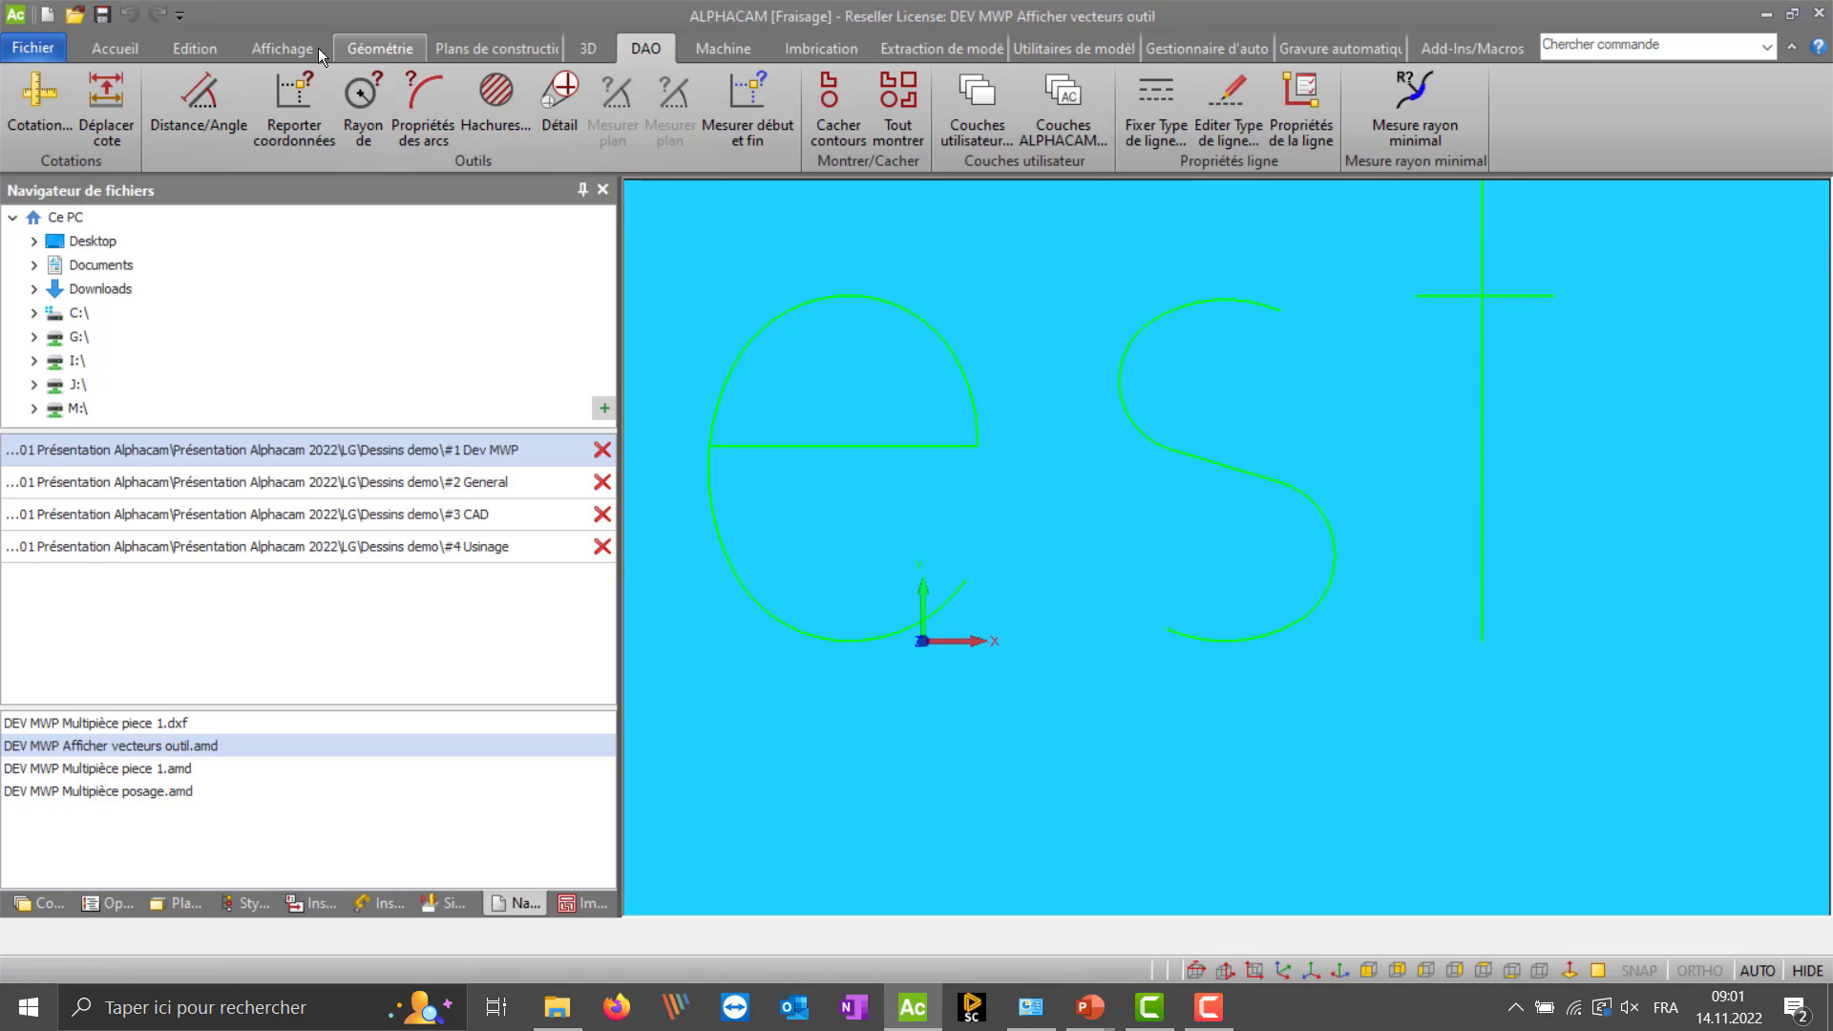
- Add tangent lines with a distance of 2 to both ends of the letter s in the Test text
click(215, 47)
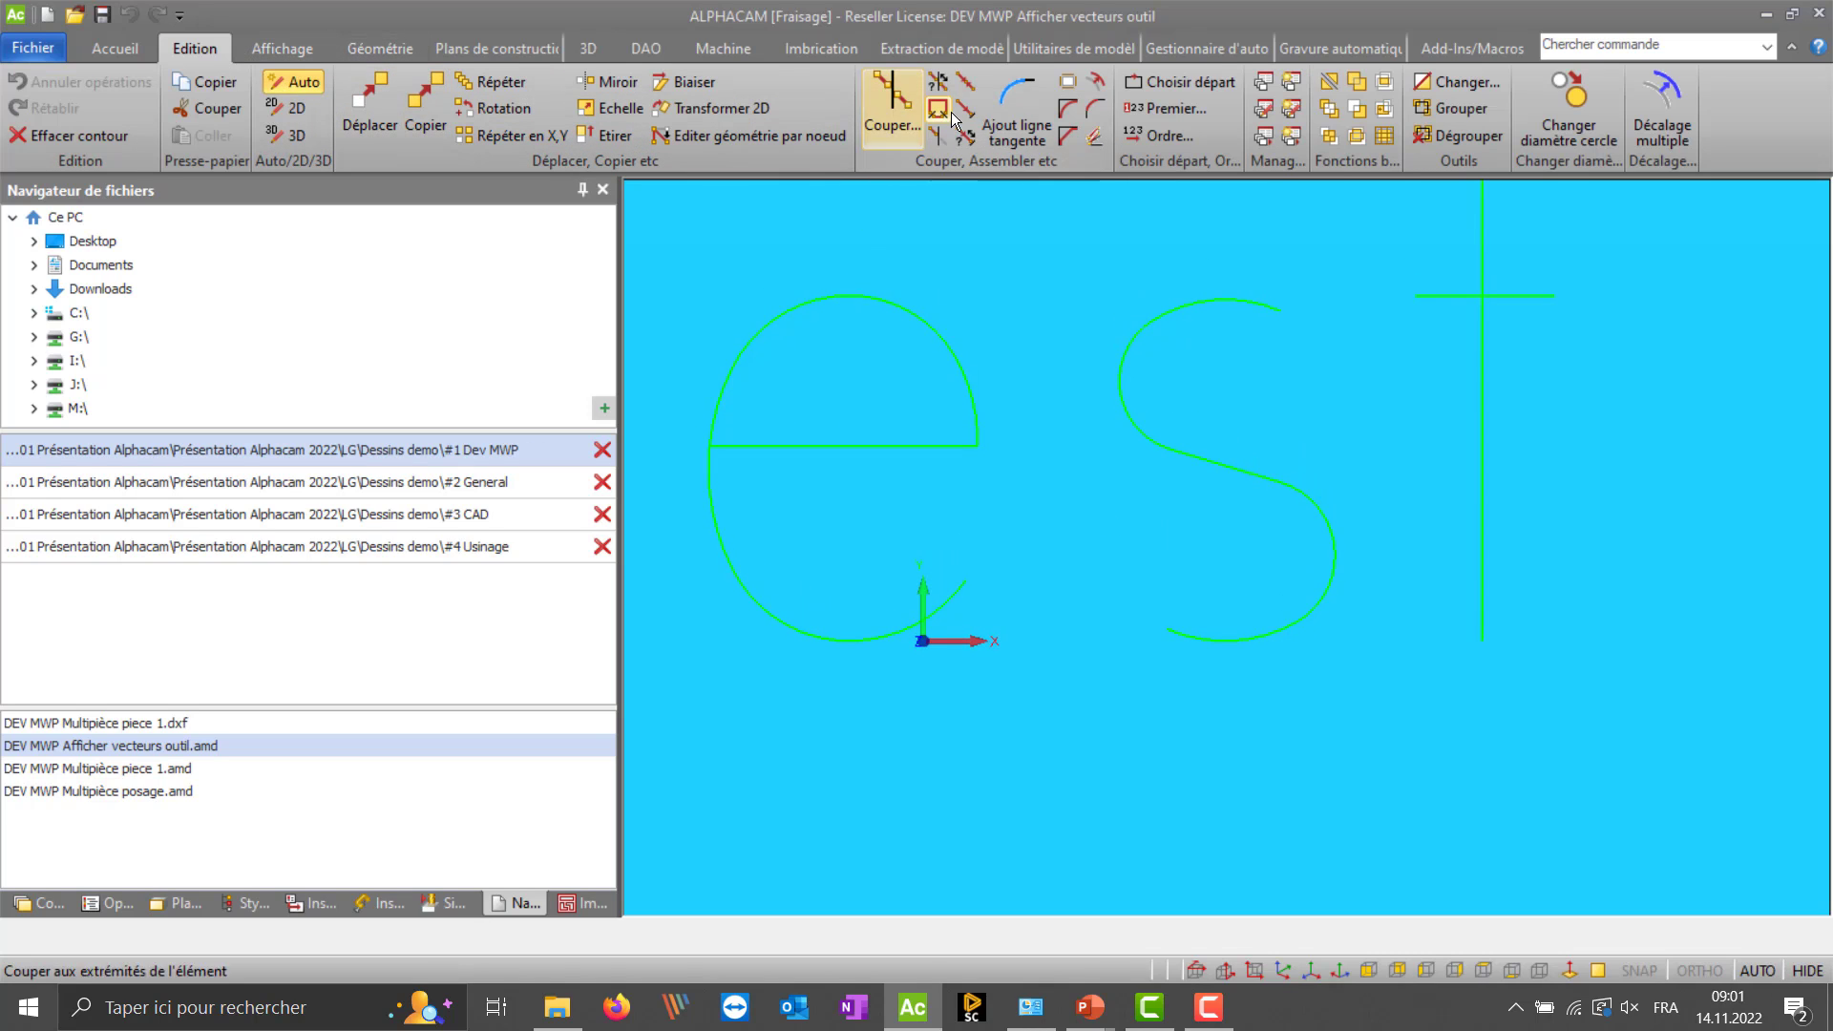
click(1017, 113)
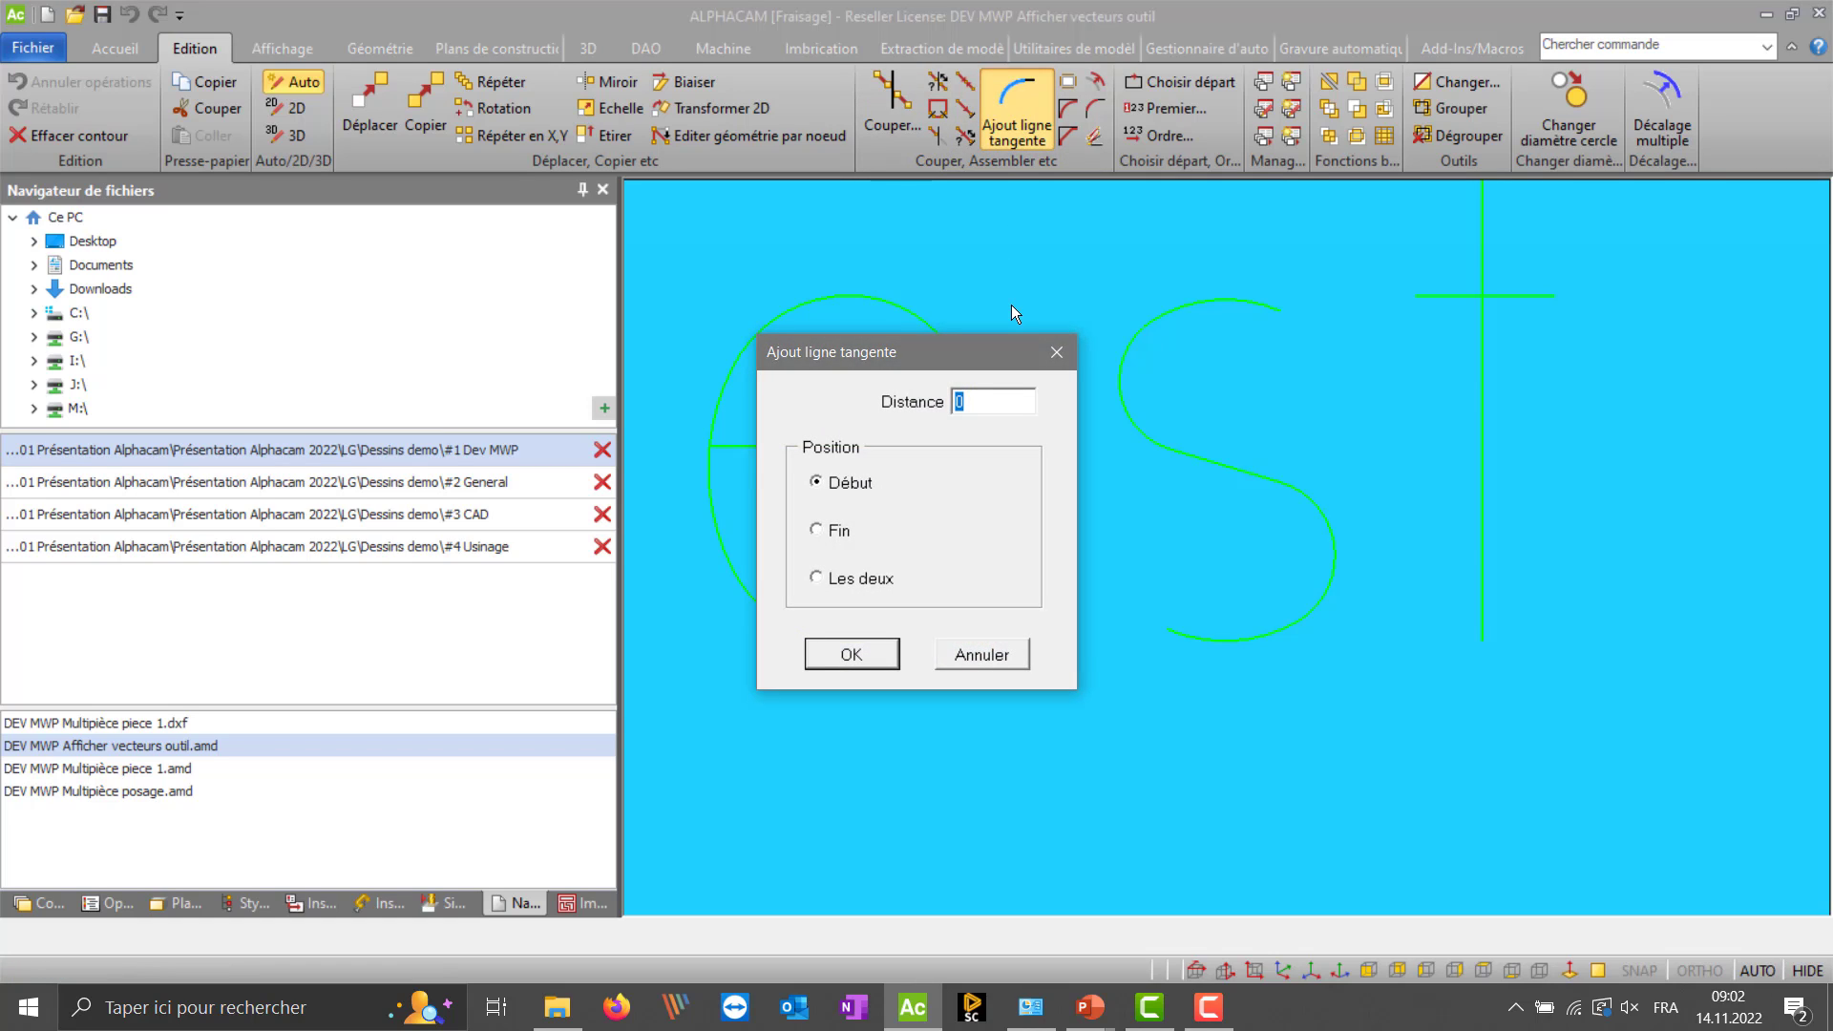
text(2)
drag(932, 356, 870, 347)
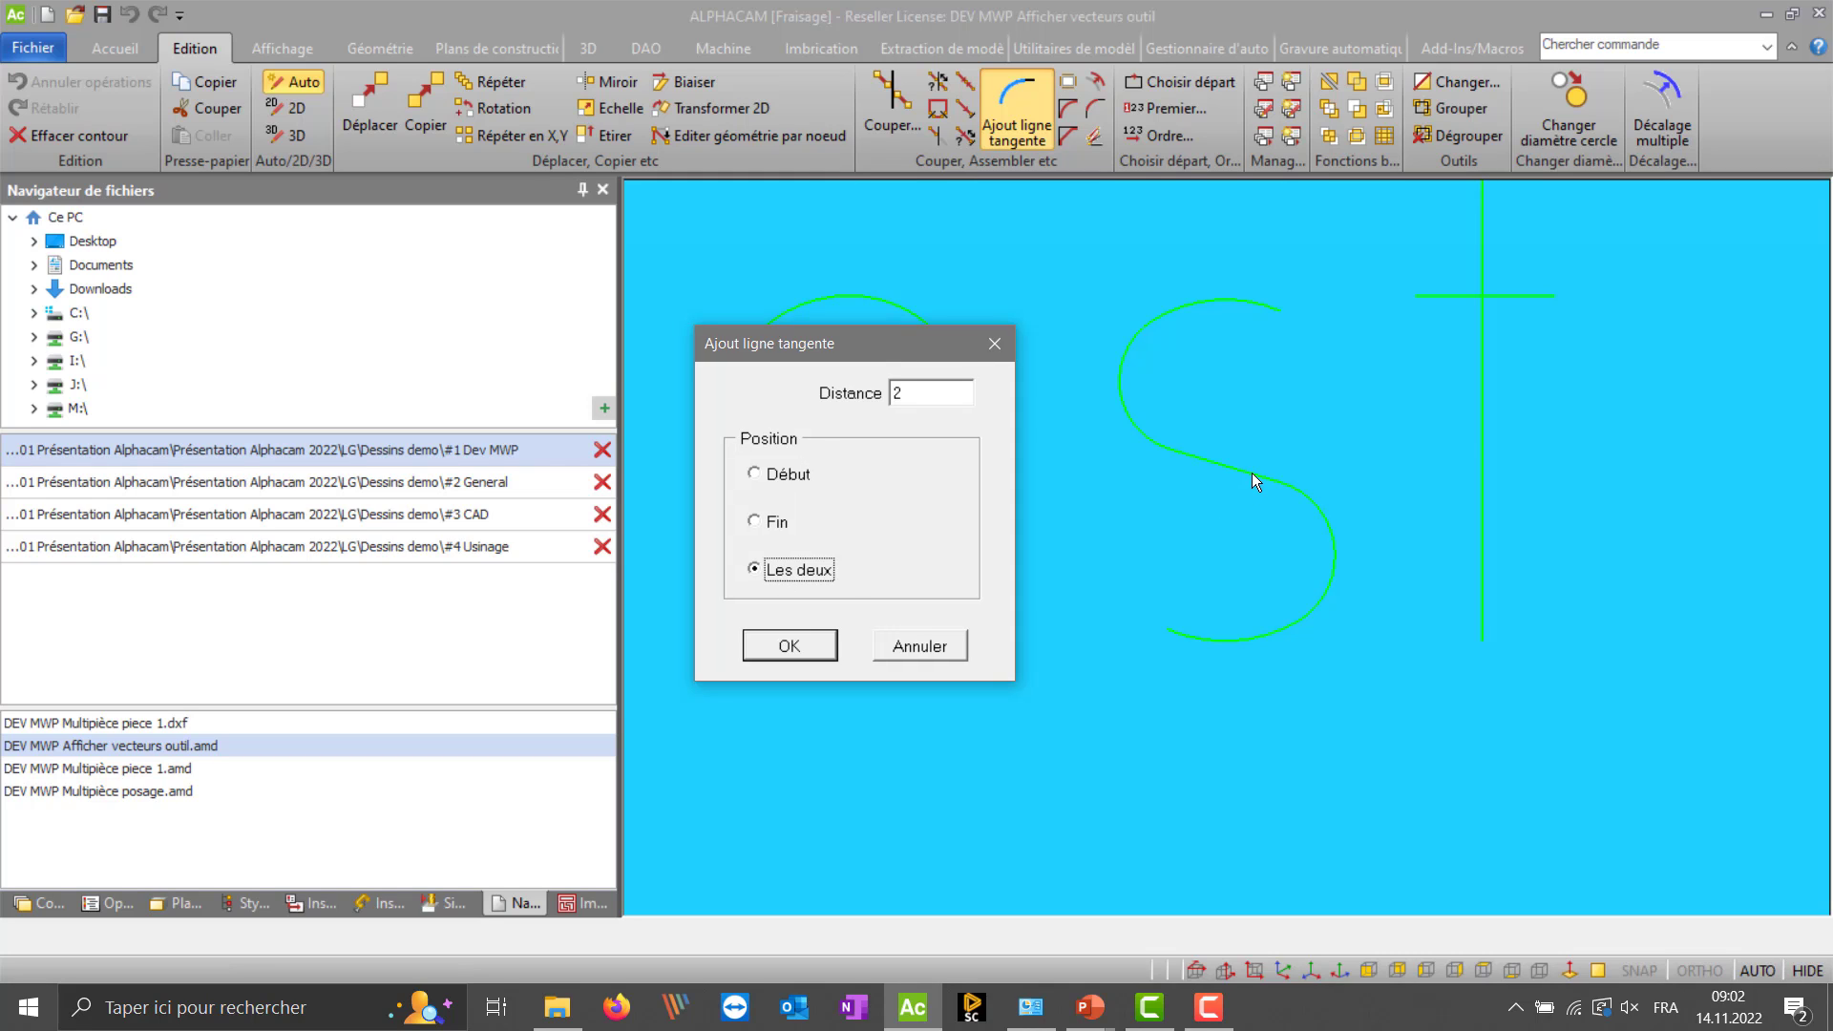
click(823, 650)
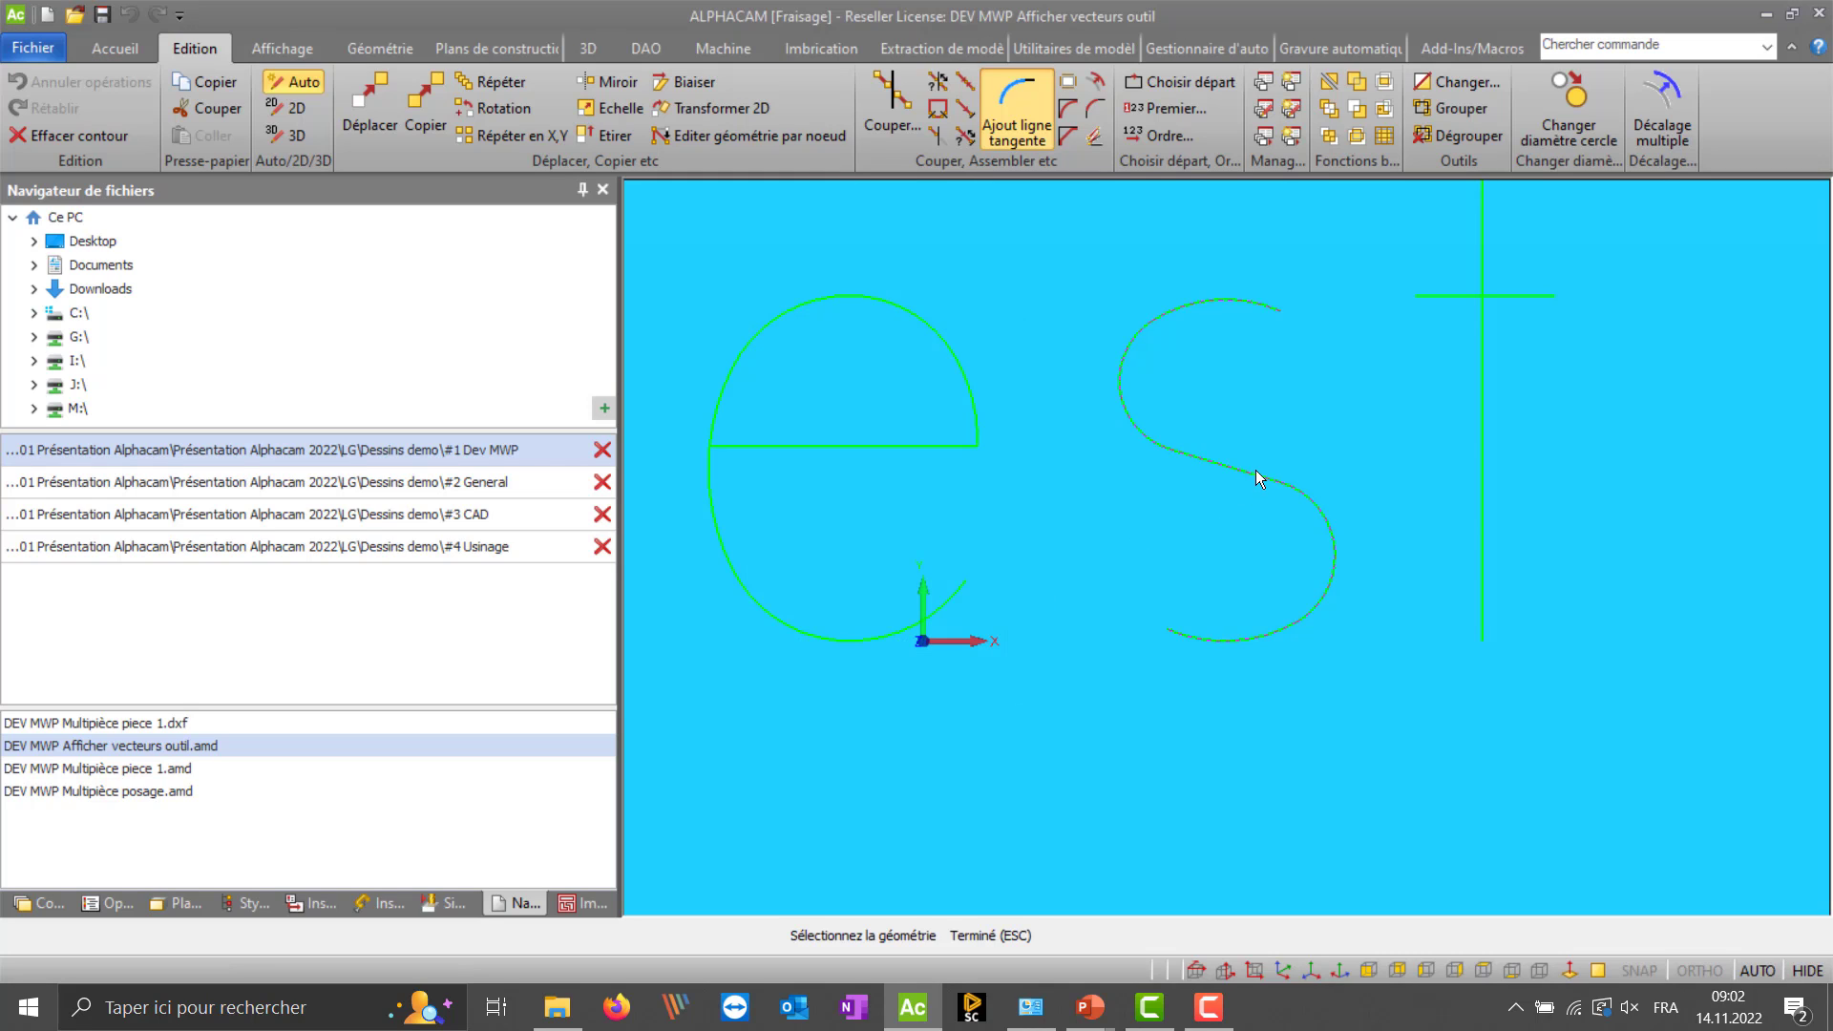
click(1249, 478)
scroll(1423, 543, down, 2)
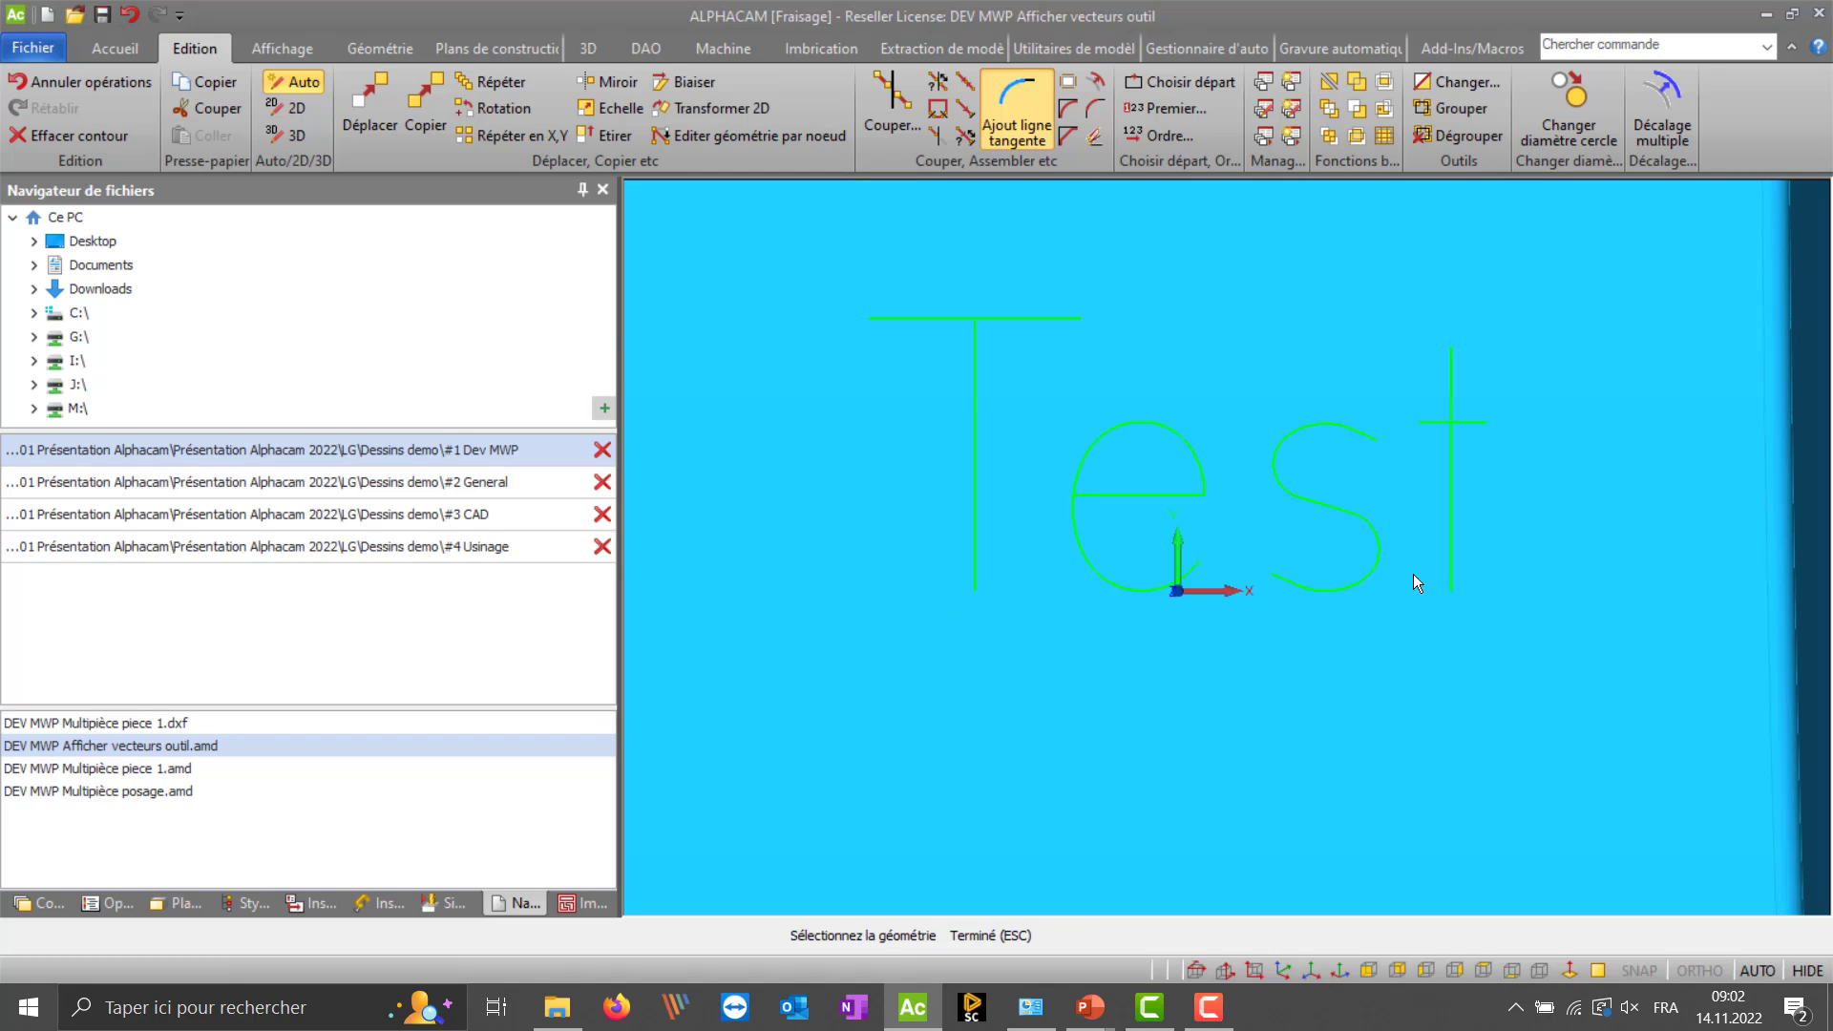
- Search the Dixi tool catalogue for reference 61561
key(Escape)
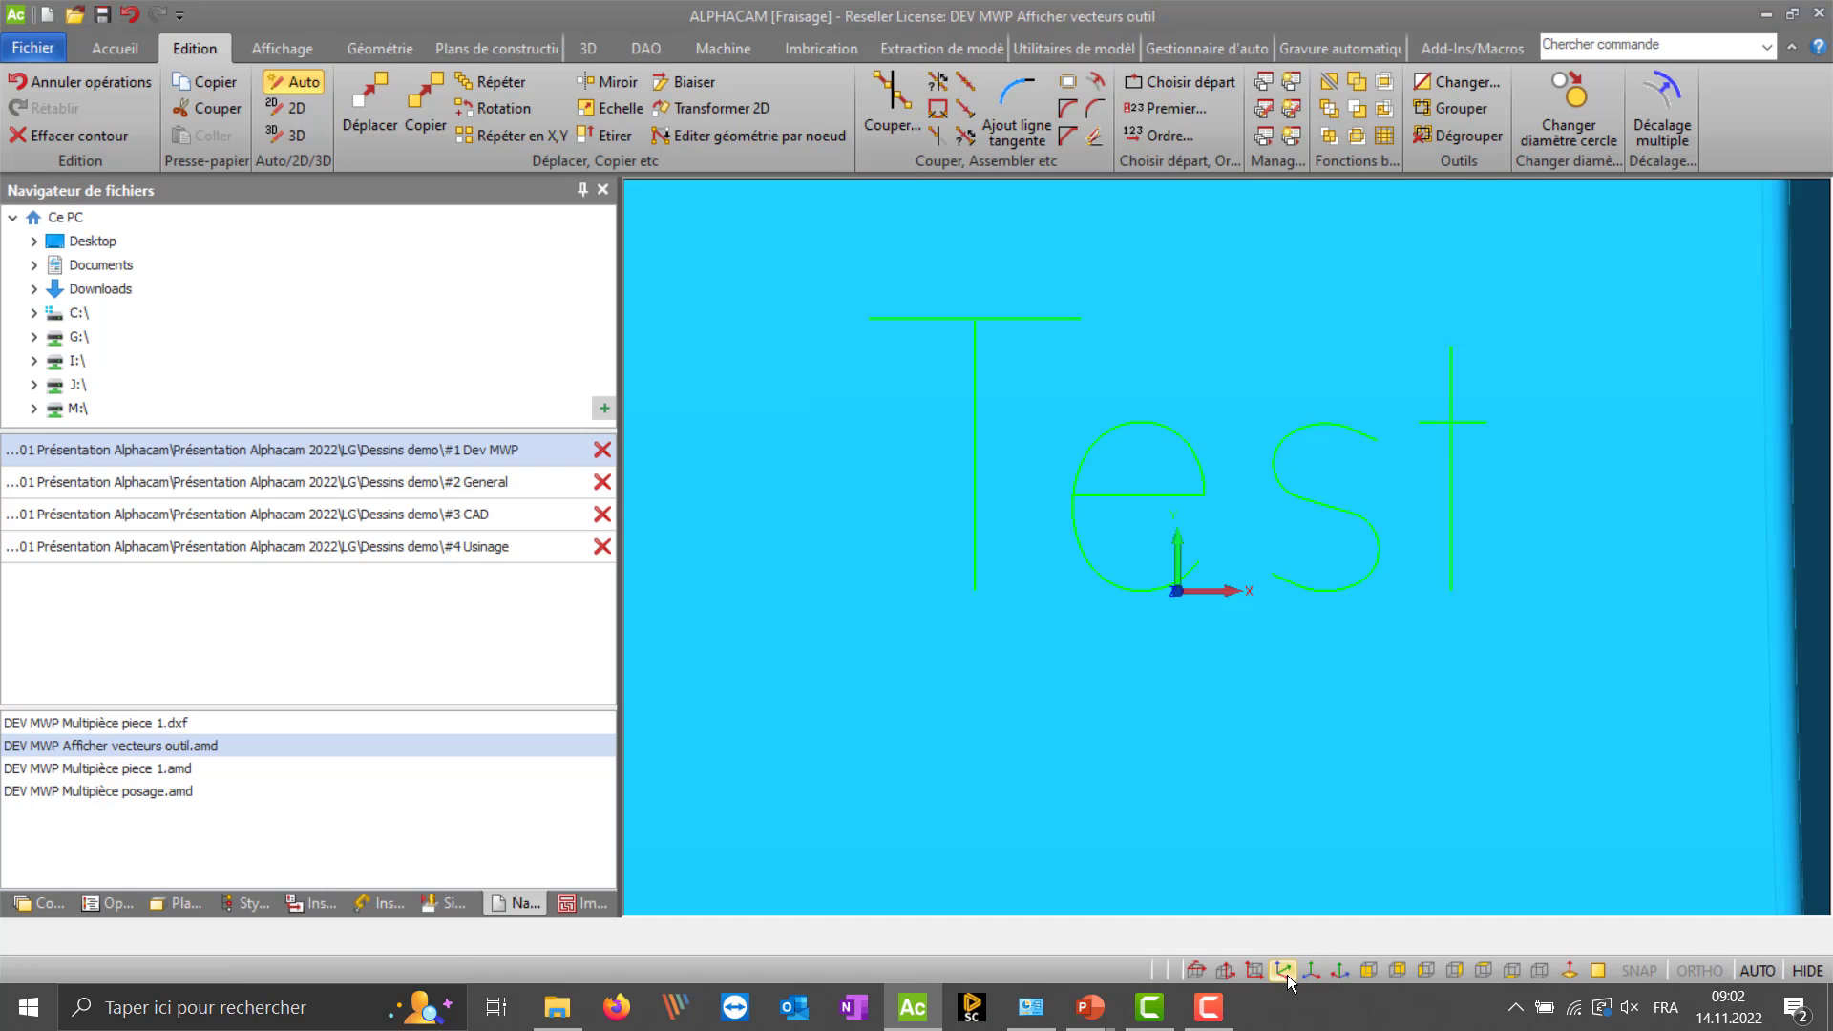
click(1284, 971)
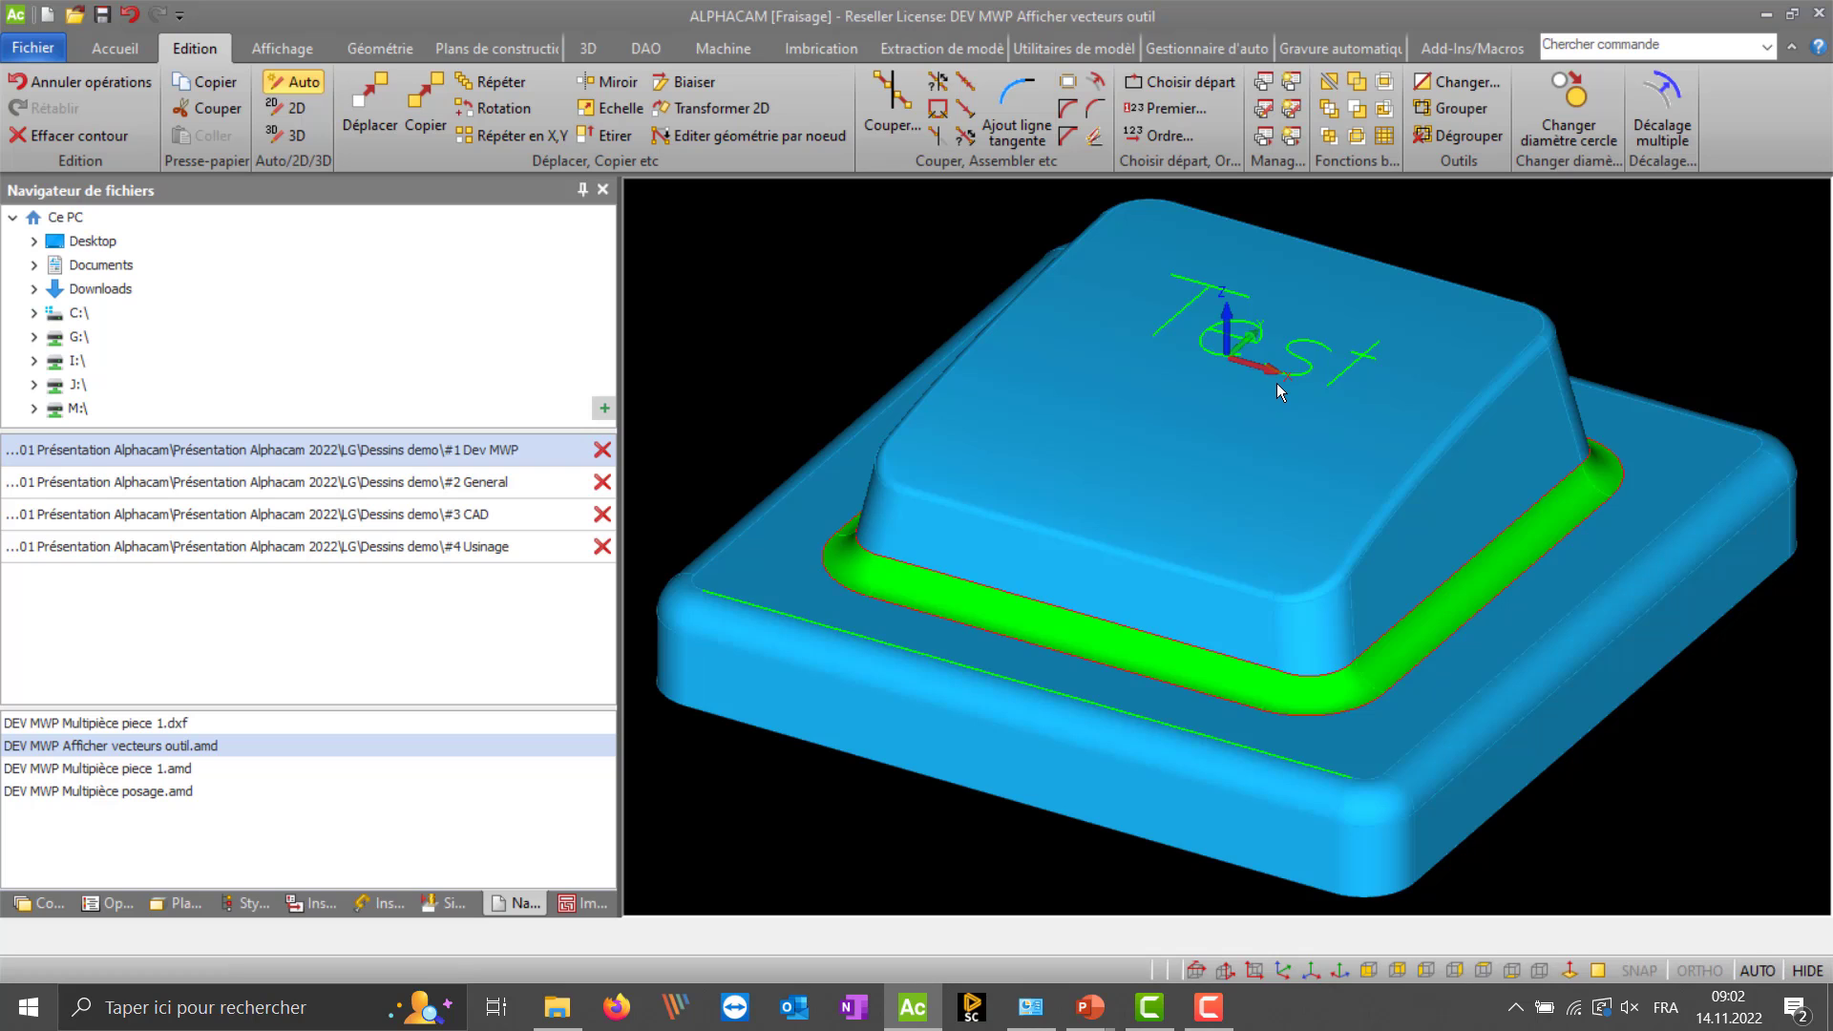
shift+middle_drag(1276, 382, 1280, 378)
scroll(1280, 377, up, 6)
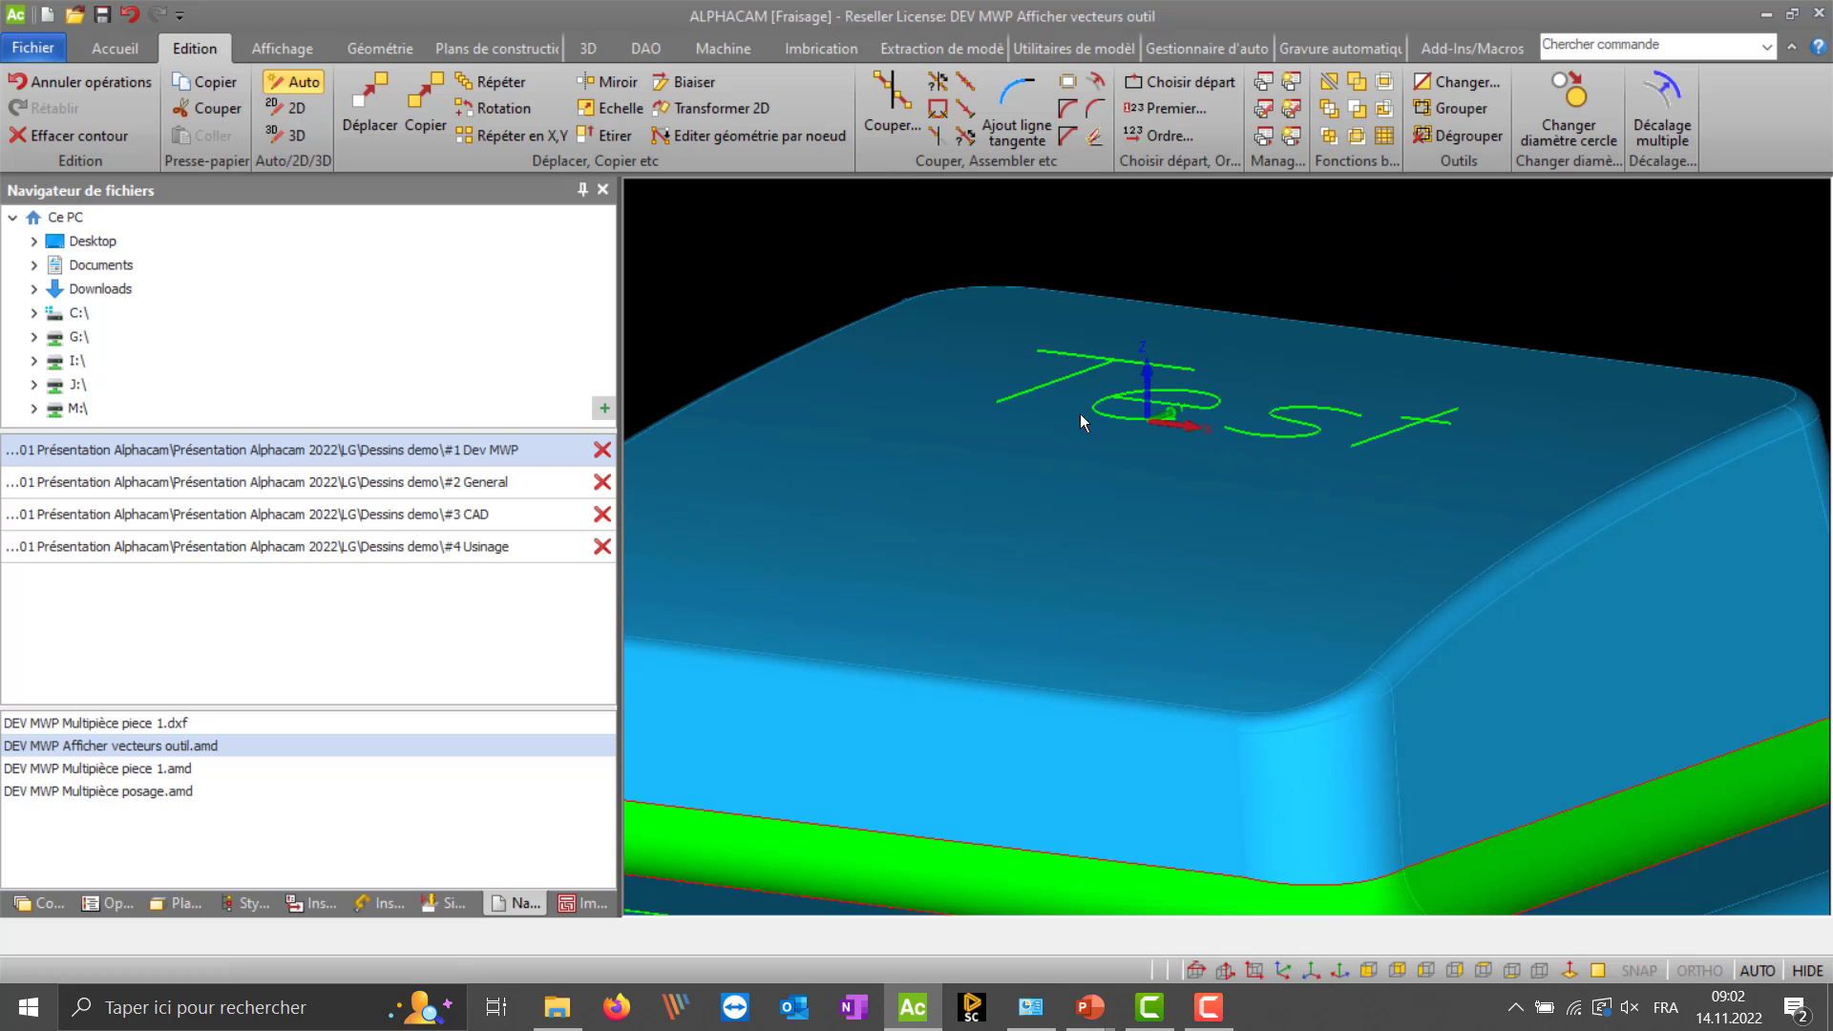
scroll(1155, 508, down, 4)
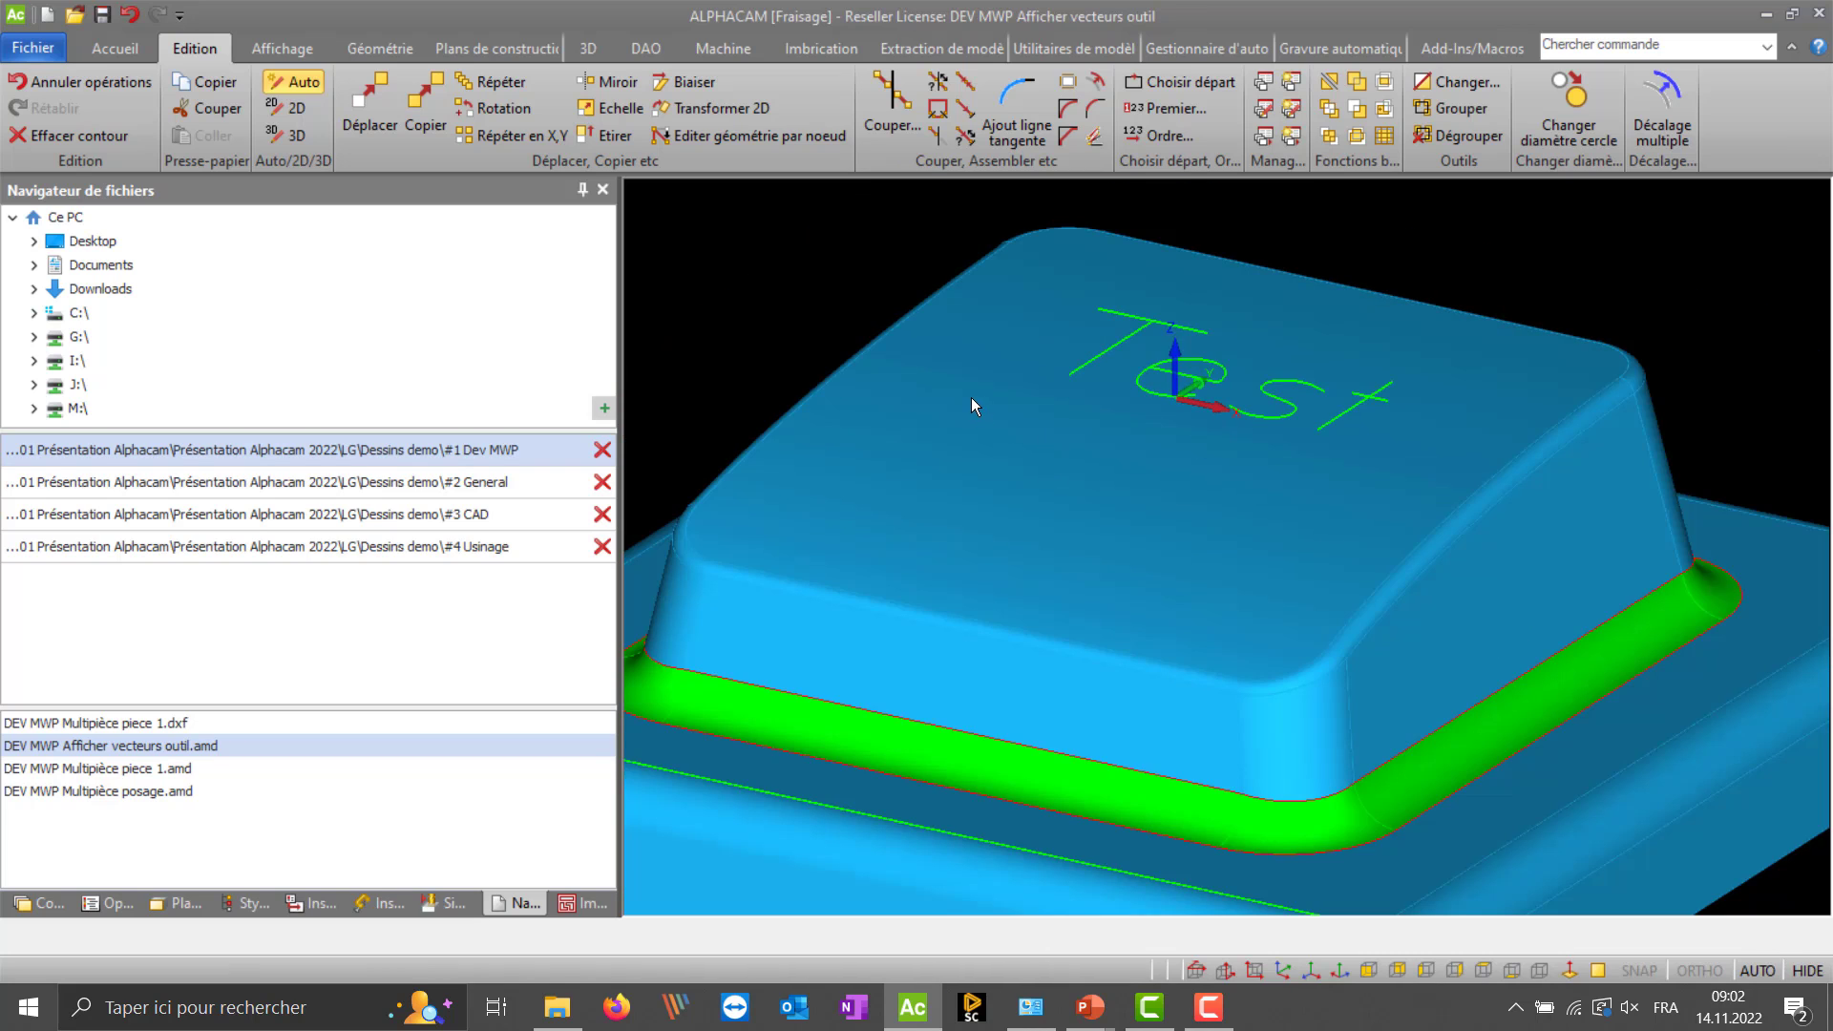
click(706, 50)
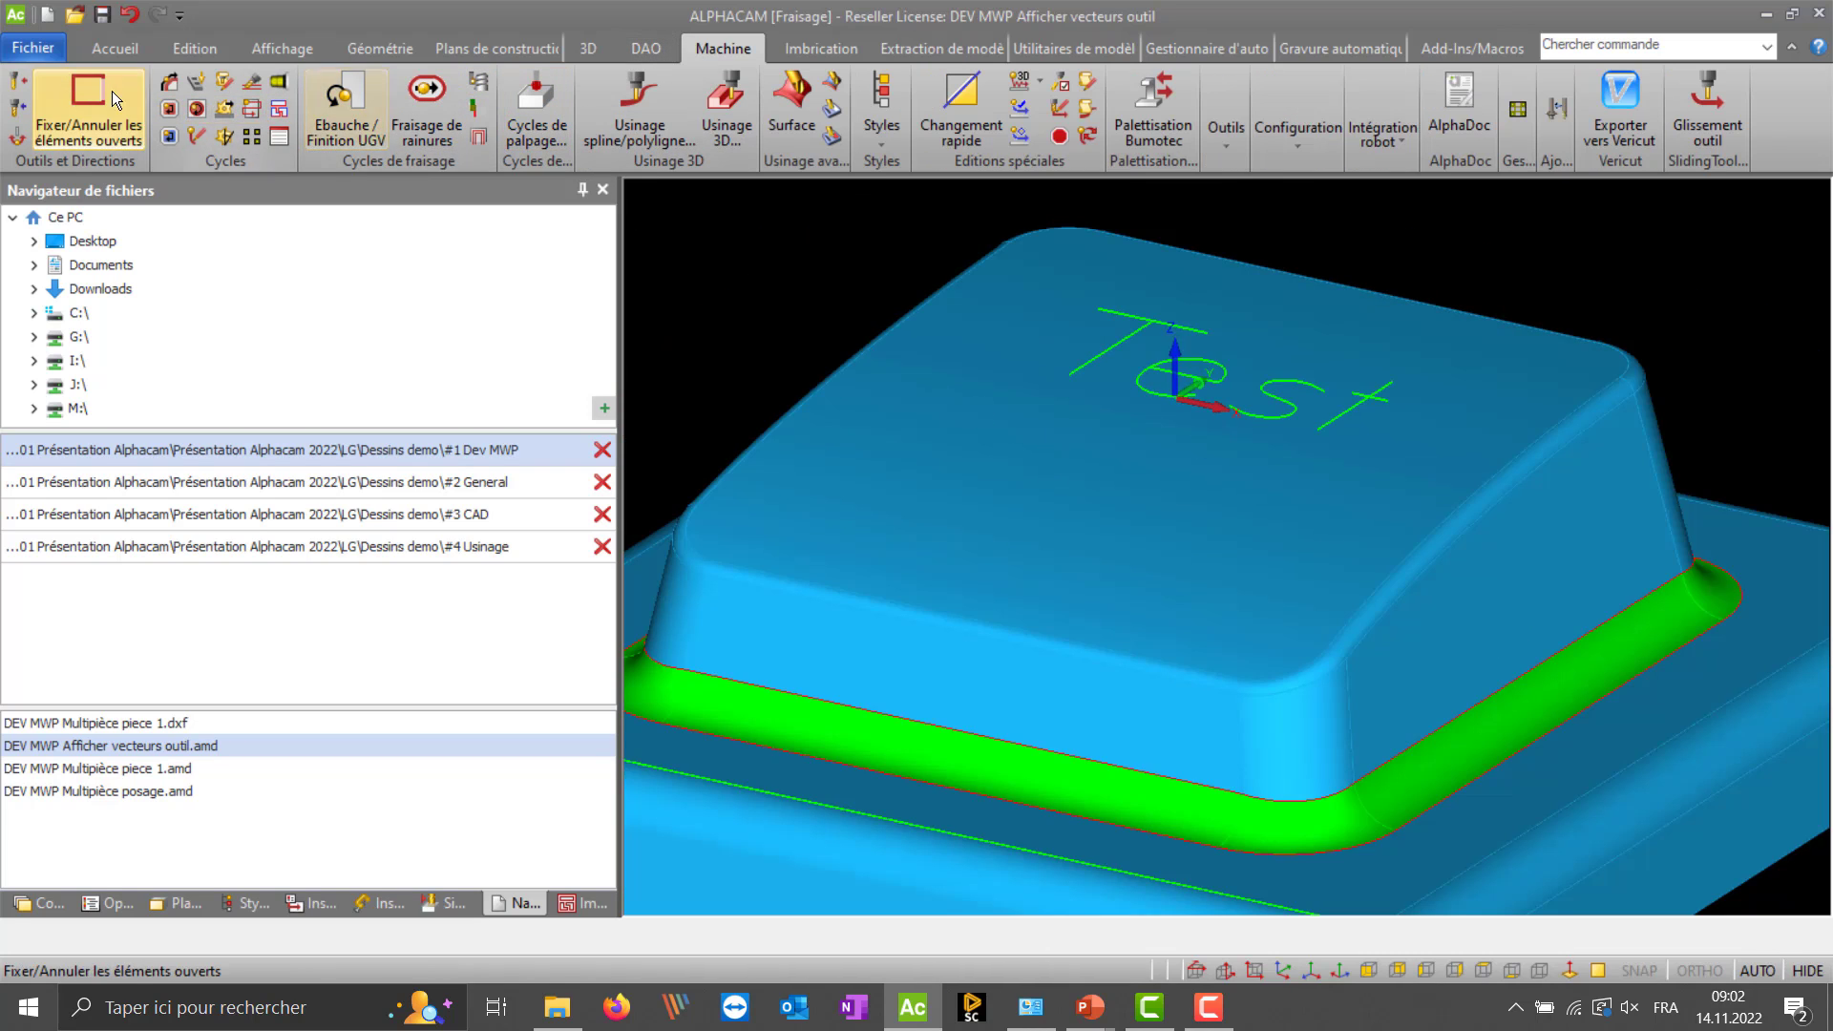
click(17, 111)
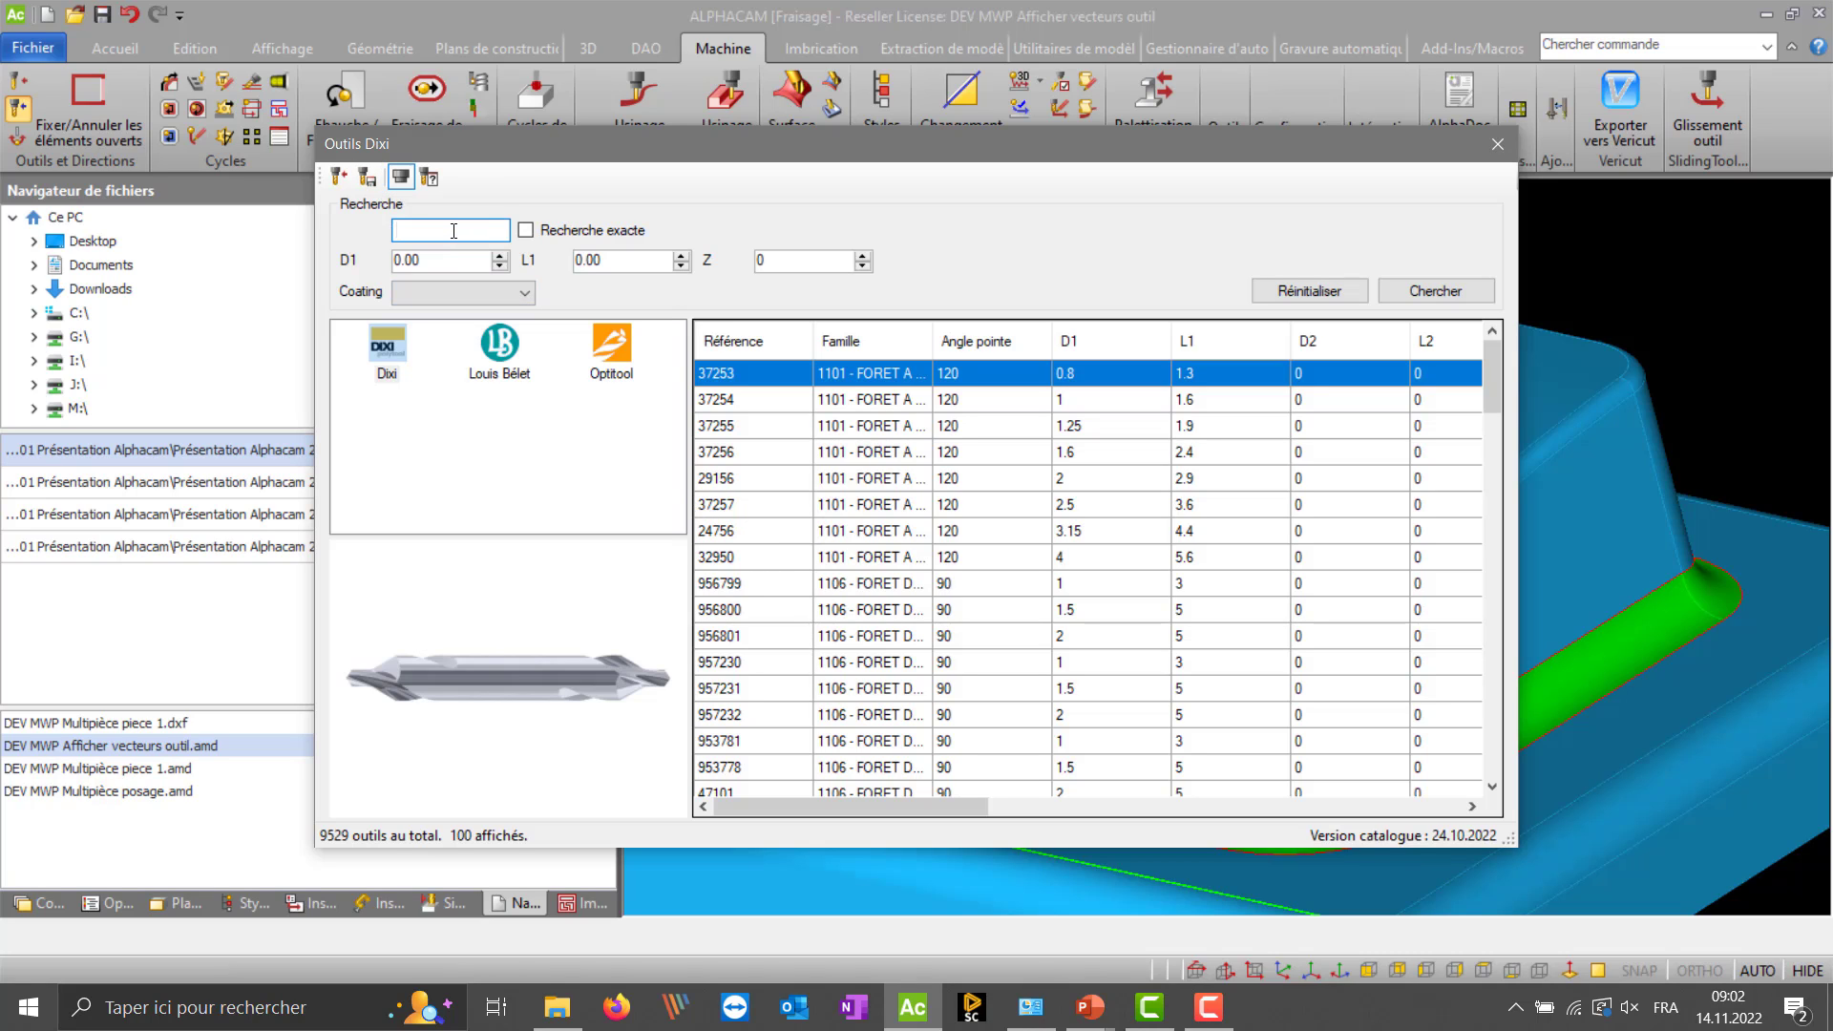
text(61561)
key(Return)
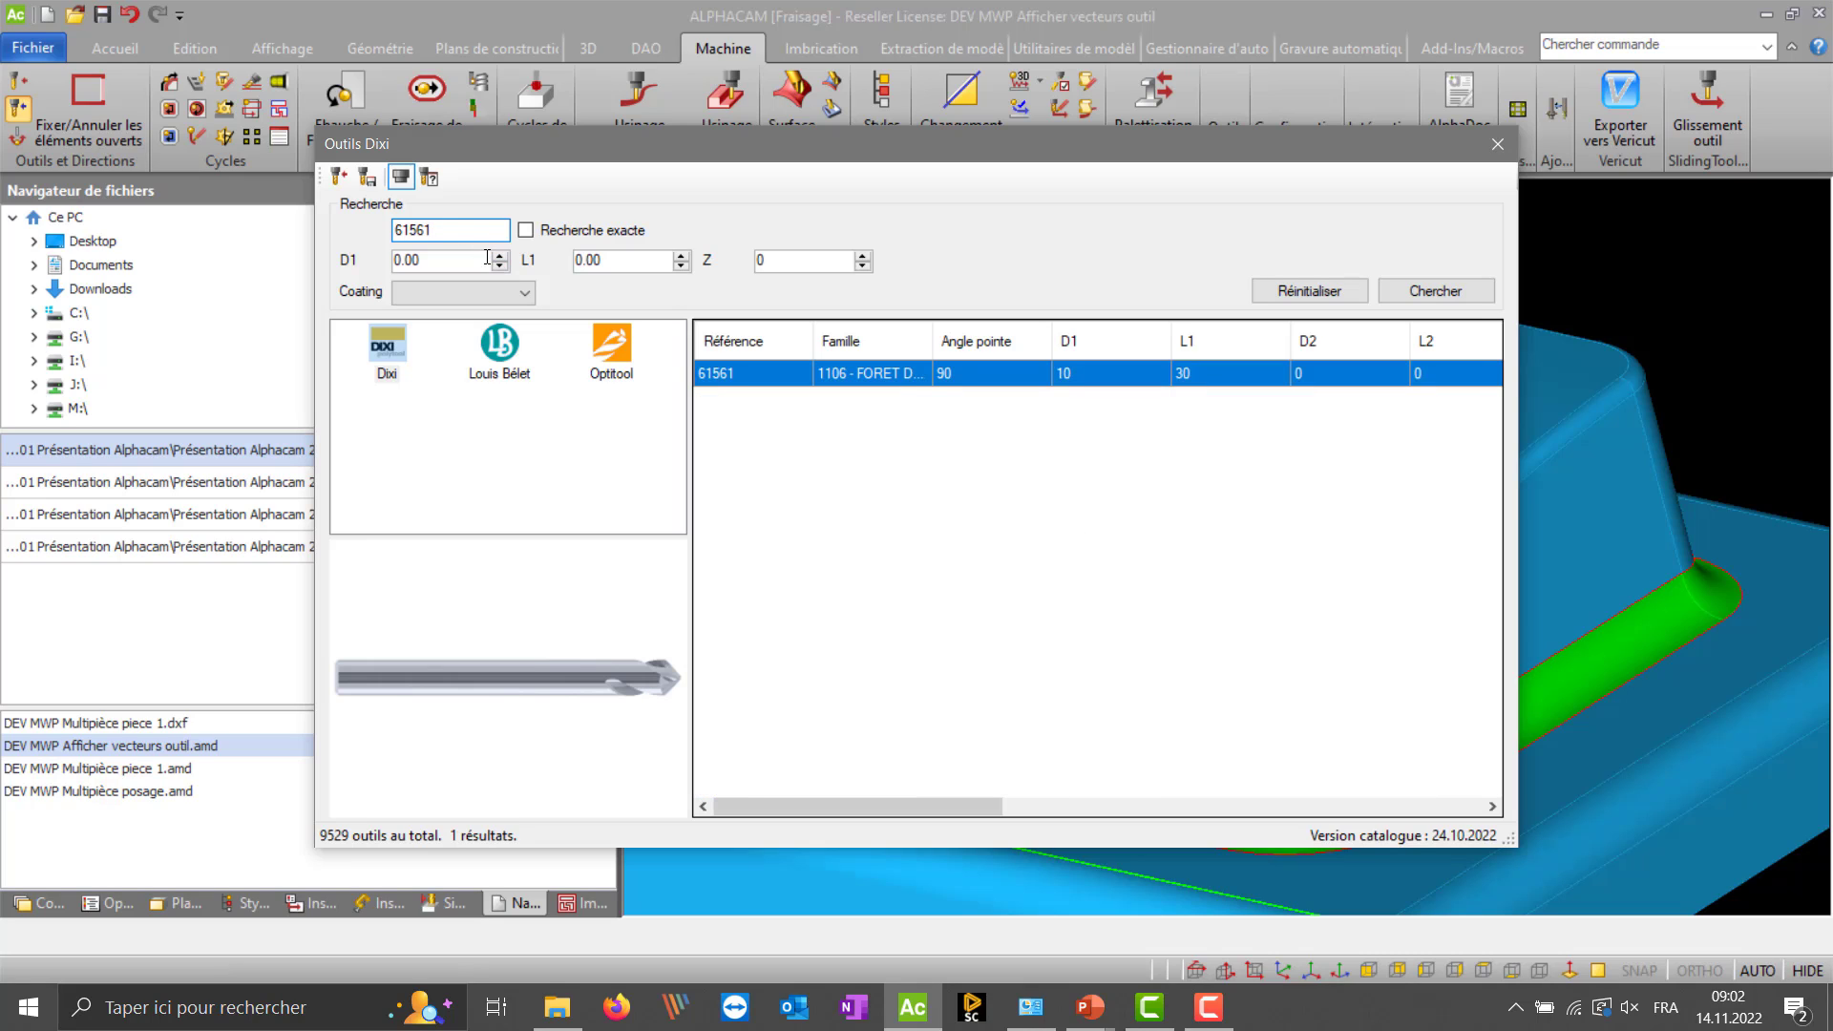
click(819, 380)
click(367, 177)
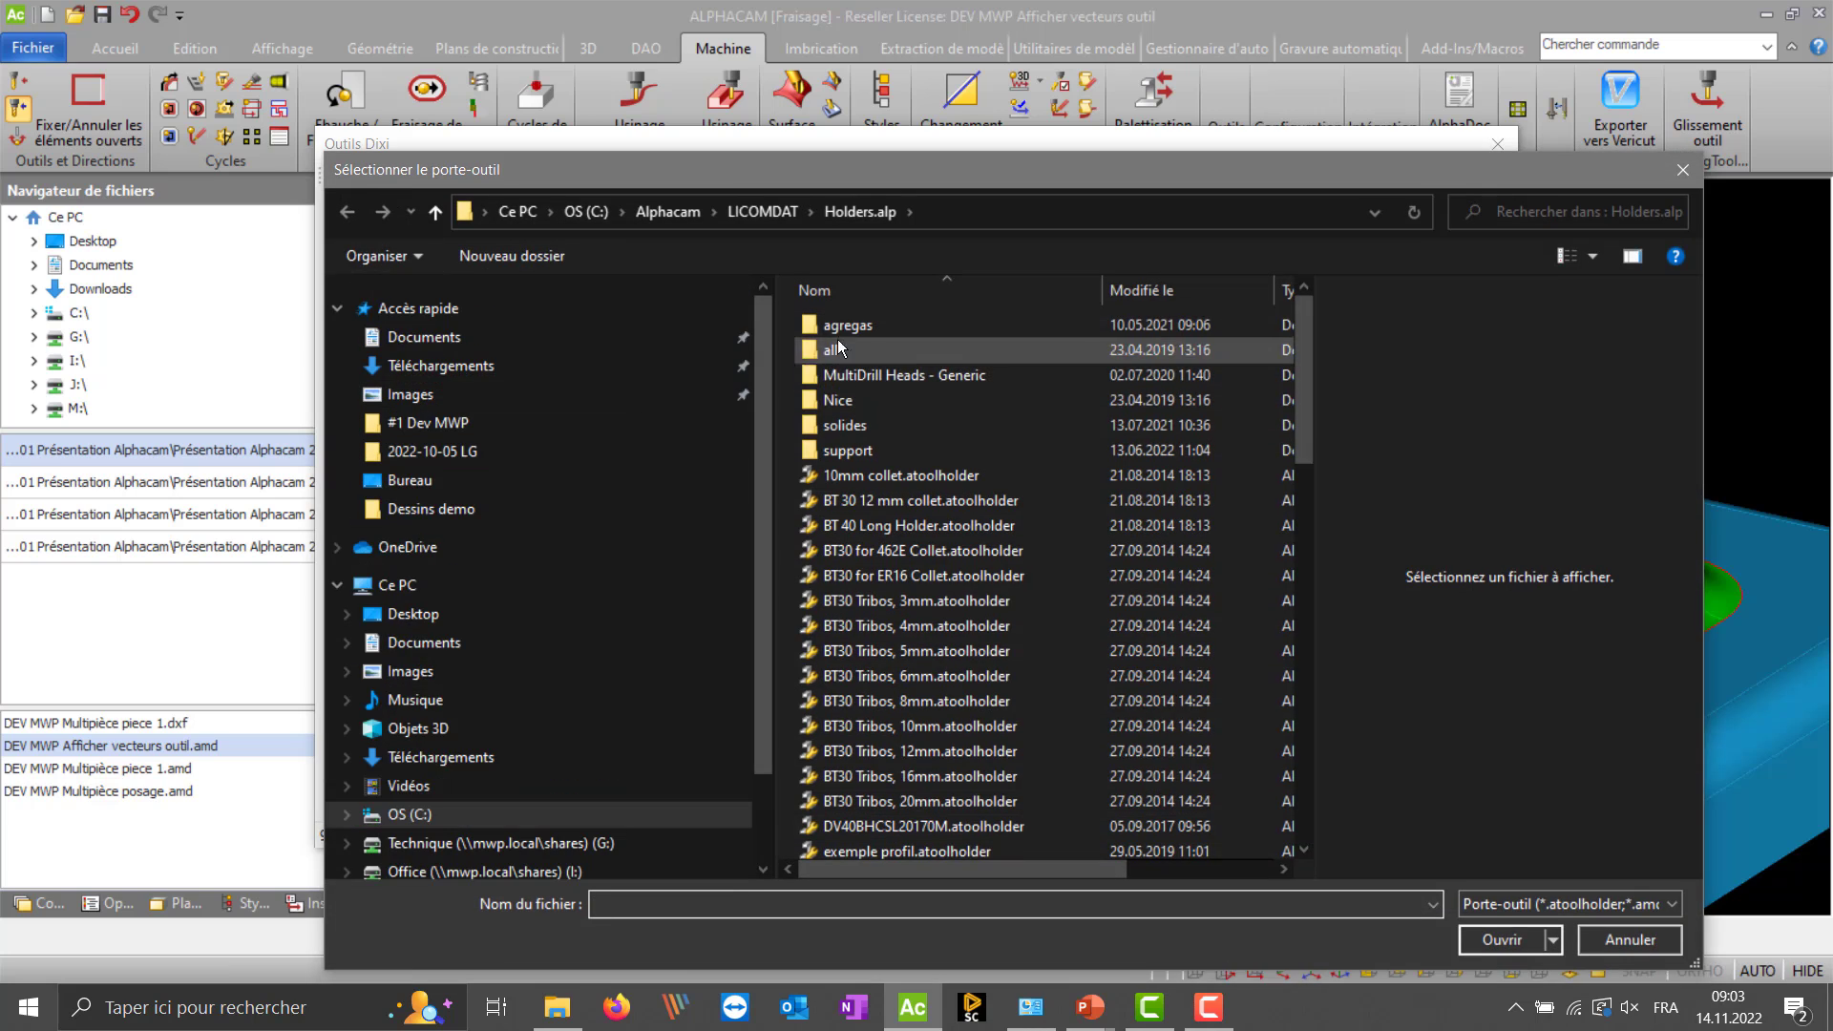
click(760, 211)
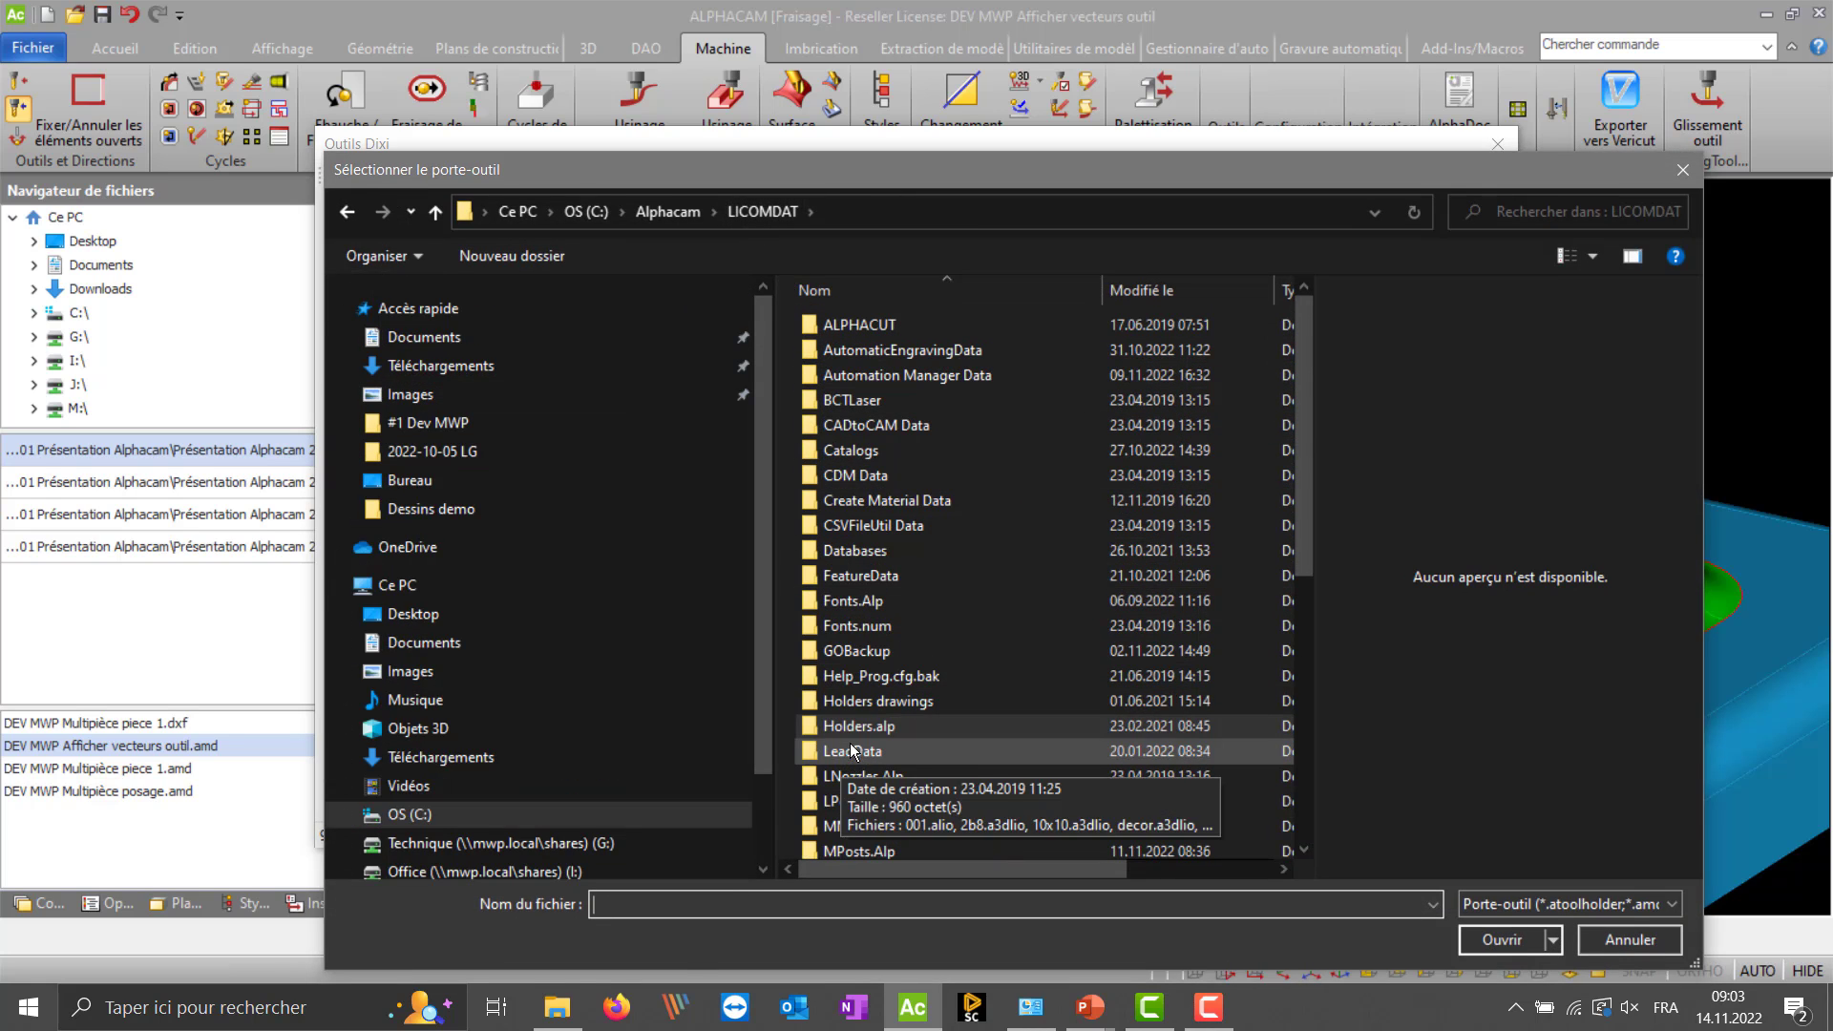
click(1629, 940)
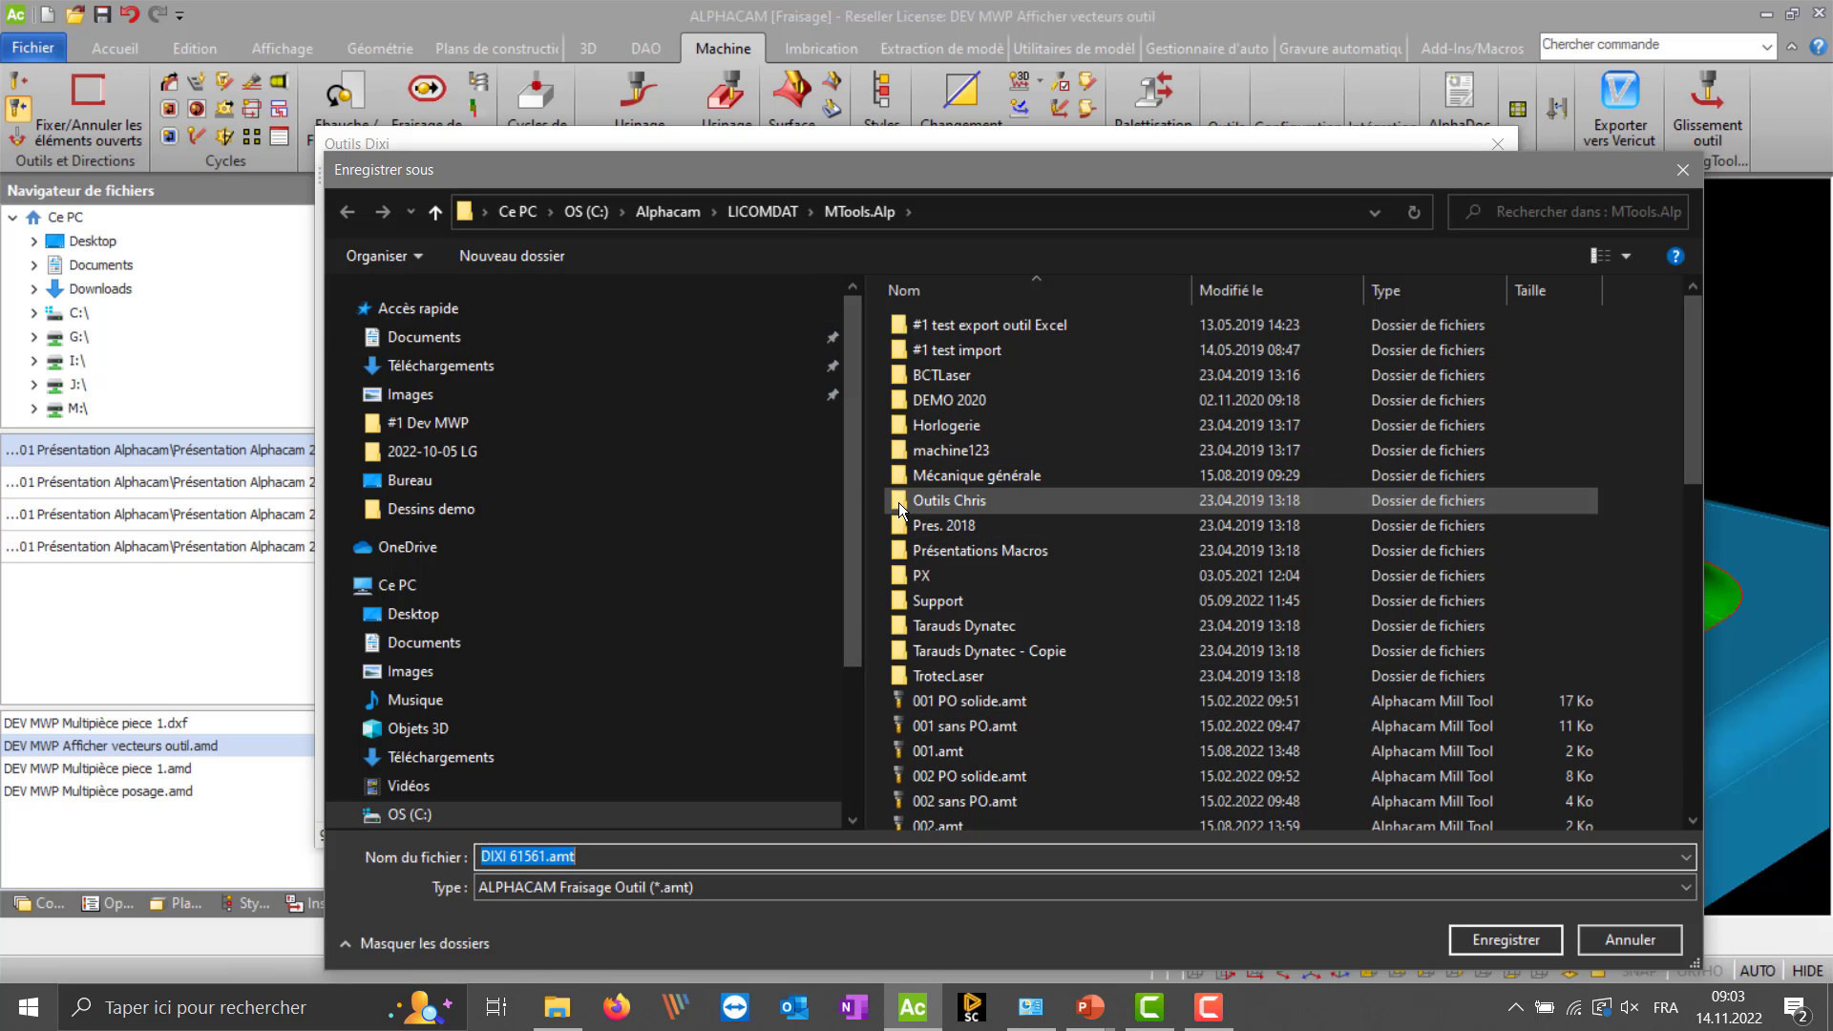
click(1631, 940)
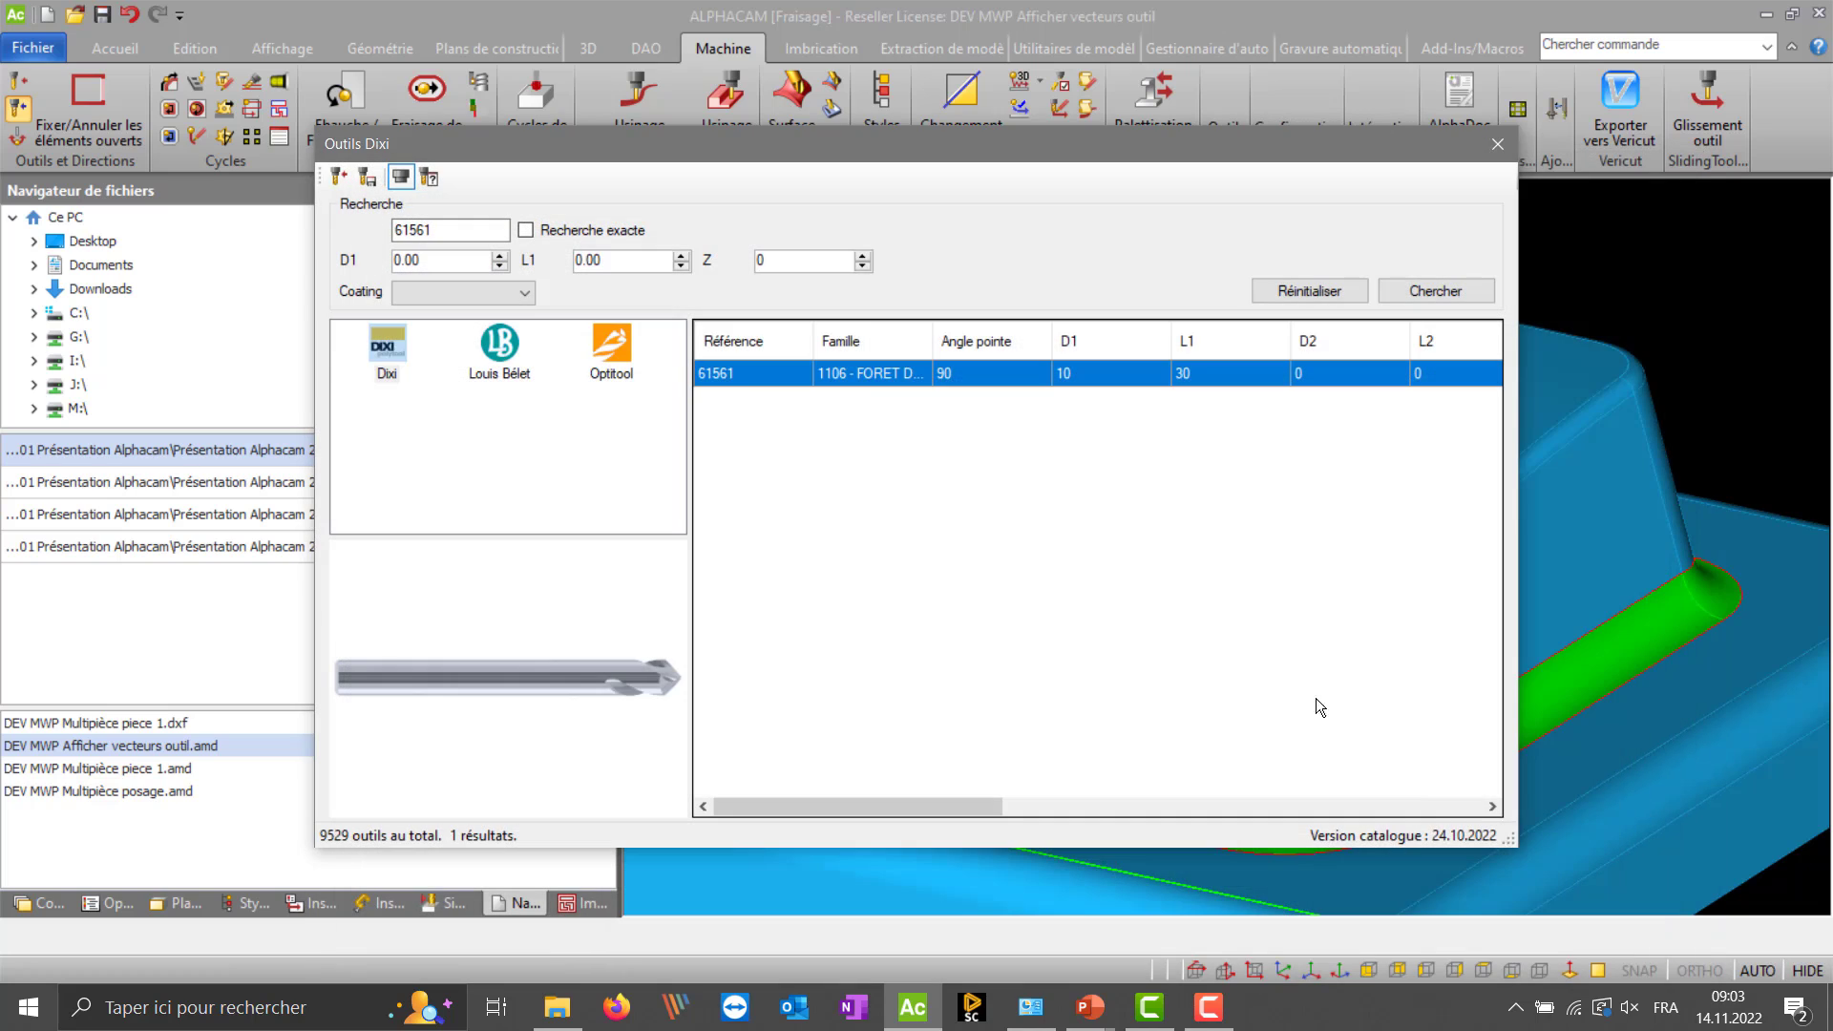
- Load the Dixi tool 61561 from the catalogue without a tool holder and accept it as the current tool
double_click(751, 375)
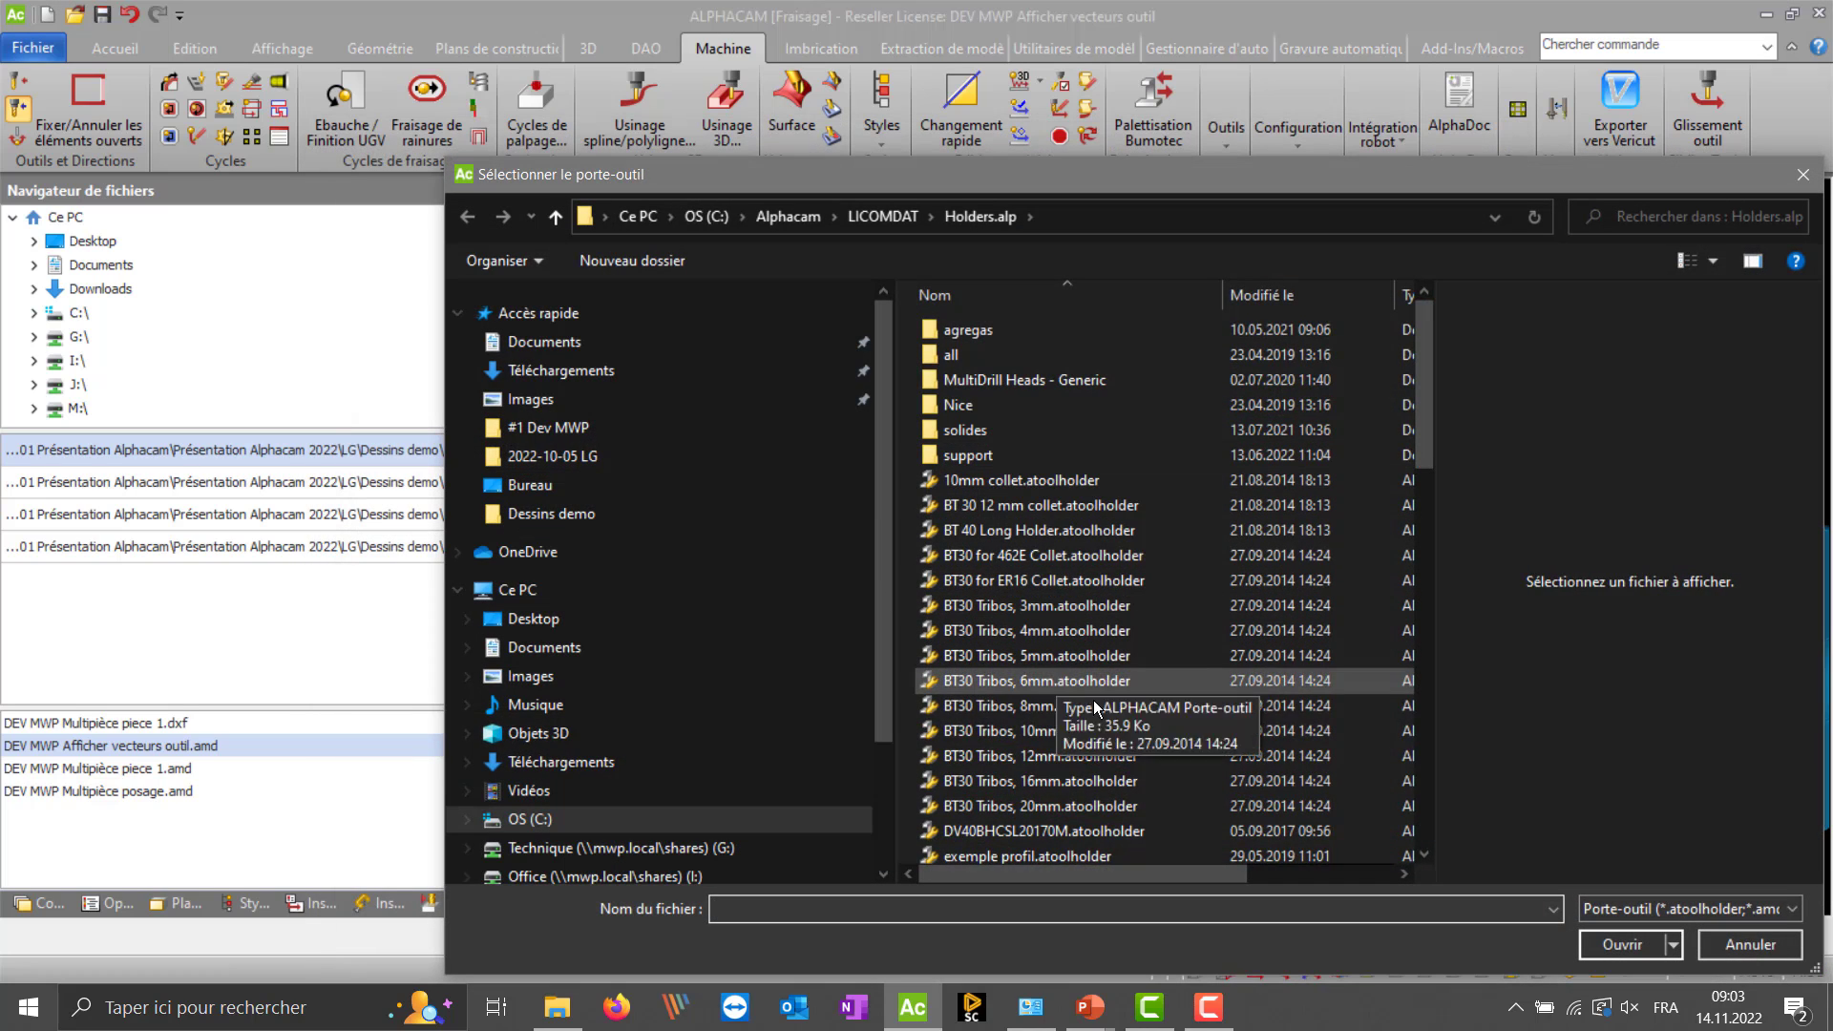
click(1743, 945)
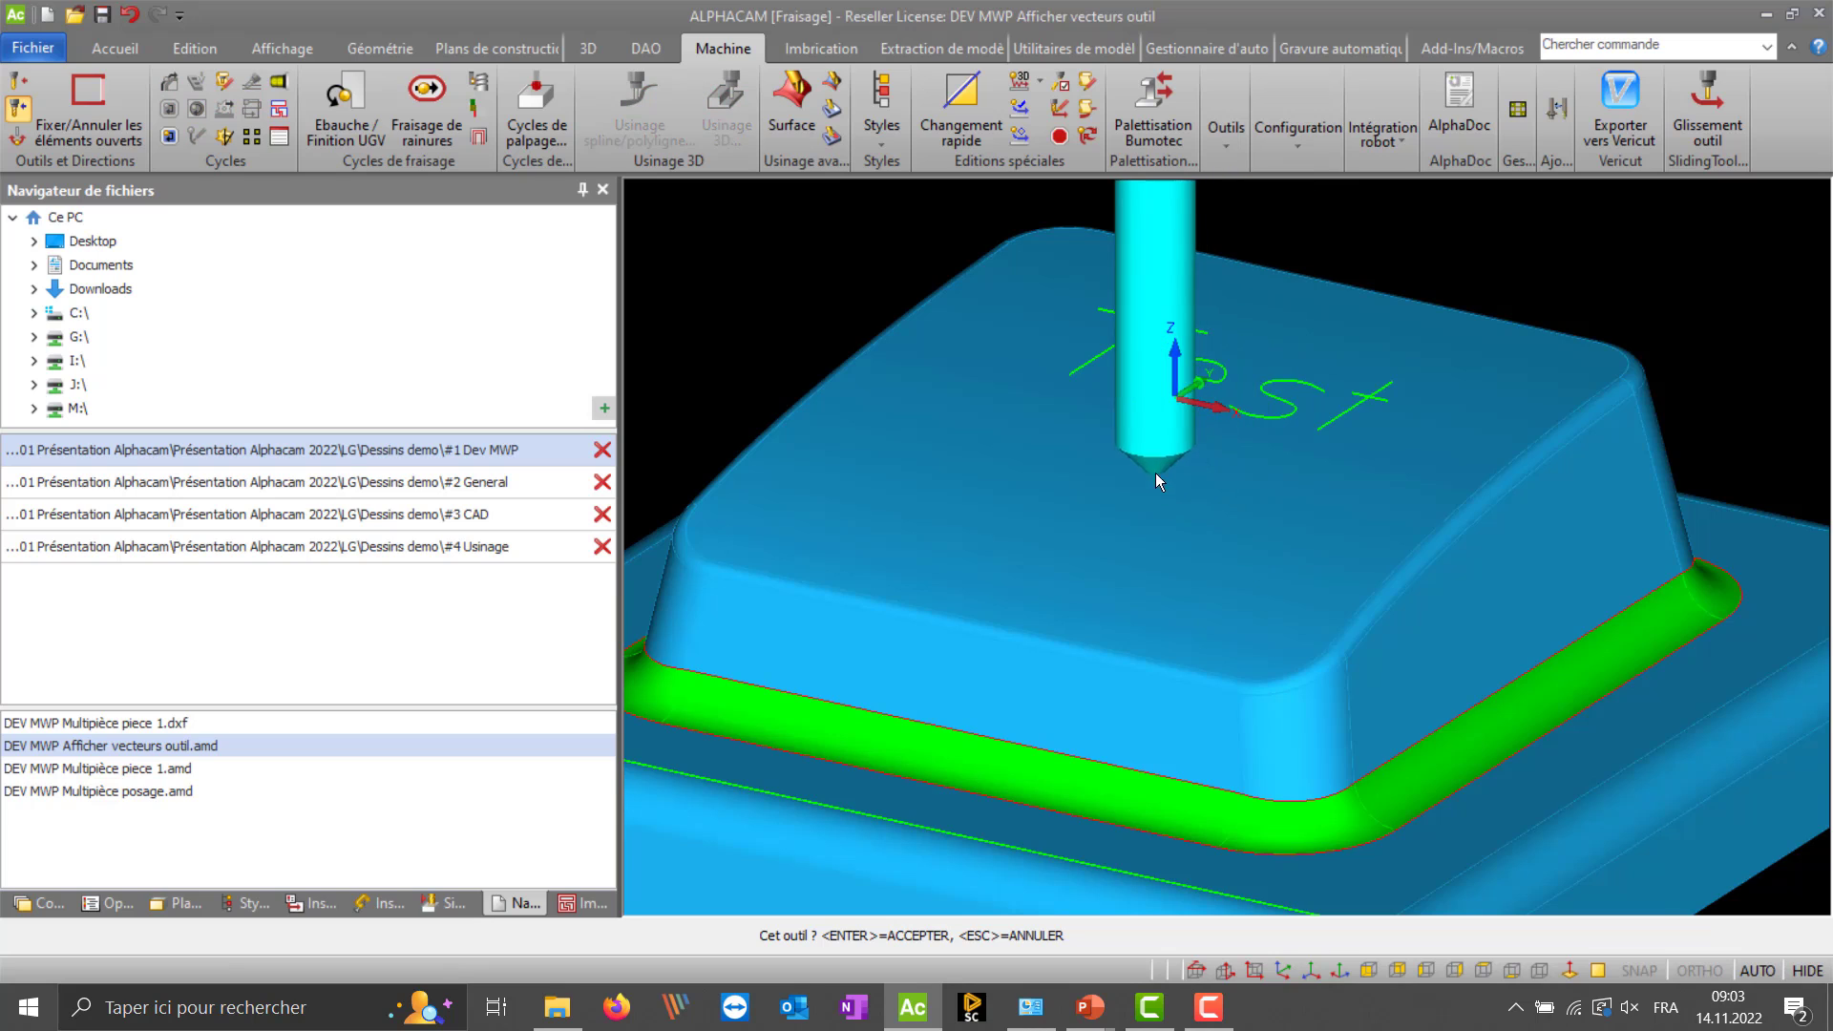
scroll(1119, 431, down, 4)
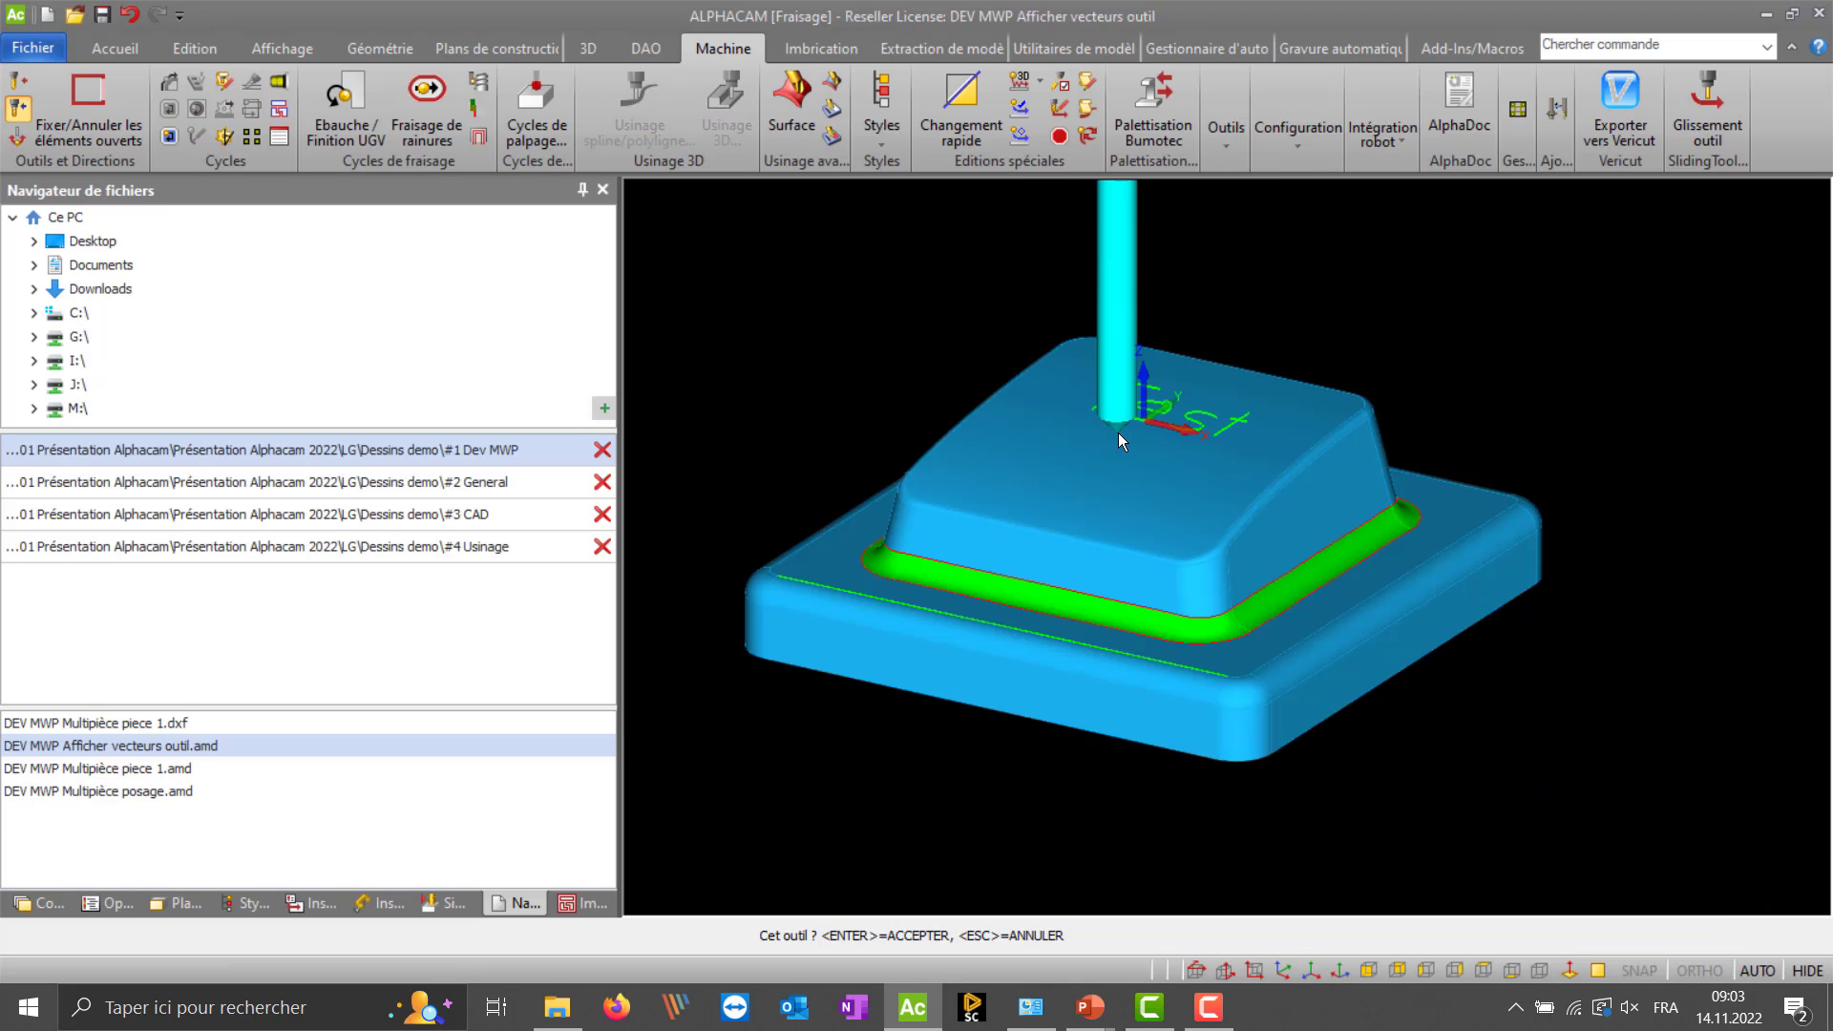
scroll(1117, 420, up, 3)
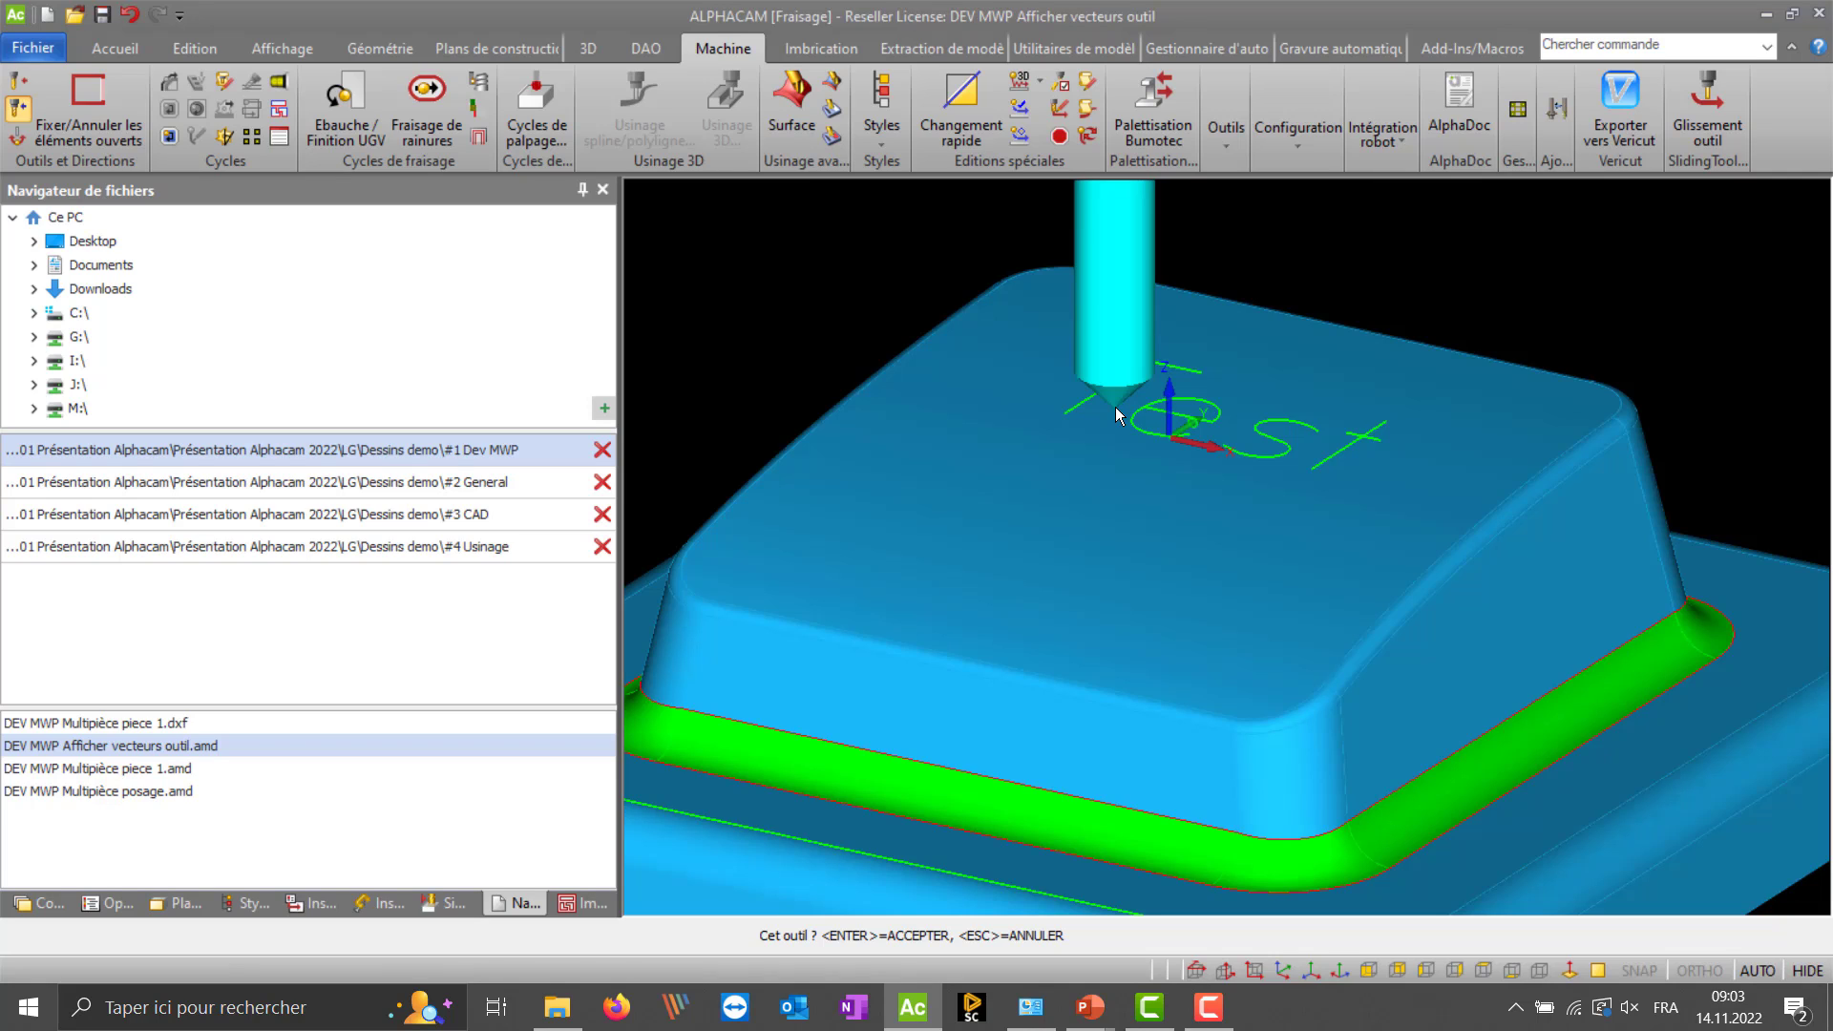
key(Return)
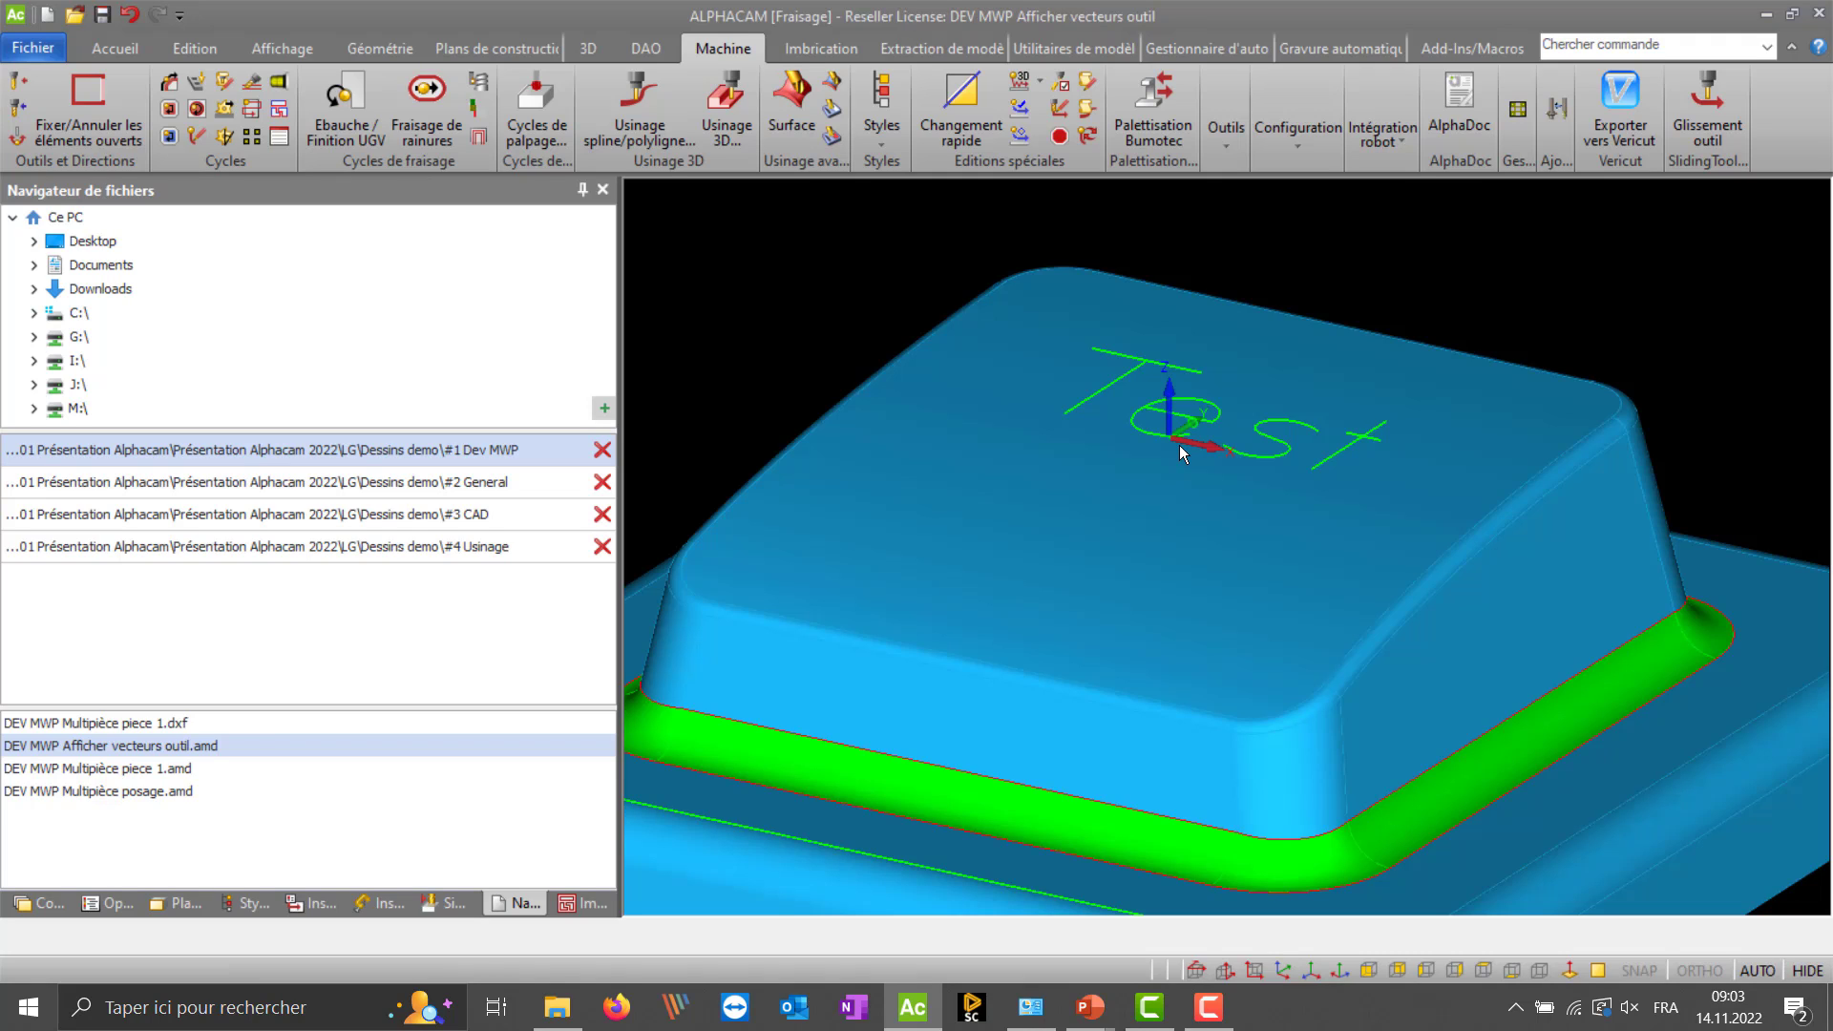
- Show the toolpaths of the Op 1 spline machining and the Op 2 automatic machining, and highlight the Op 2 toolpath
scroll(1148, 452, down, 2)
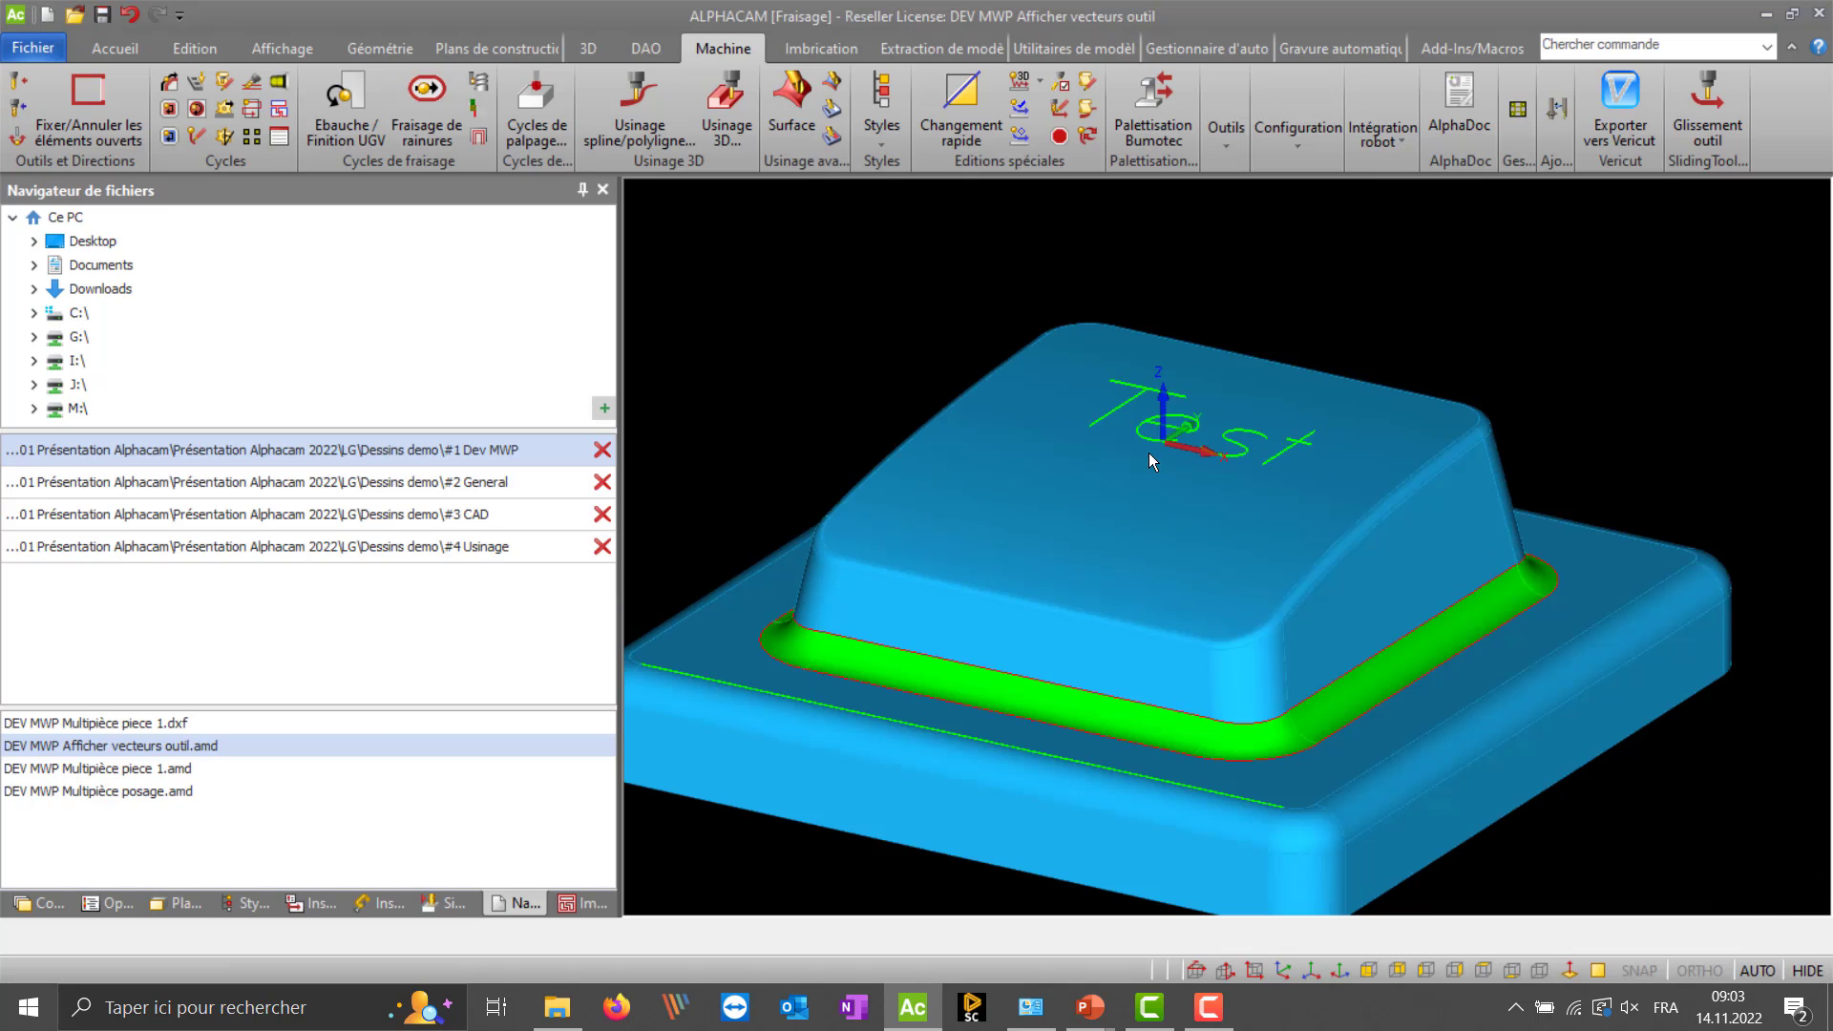
click(115, 905)
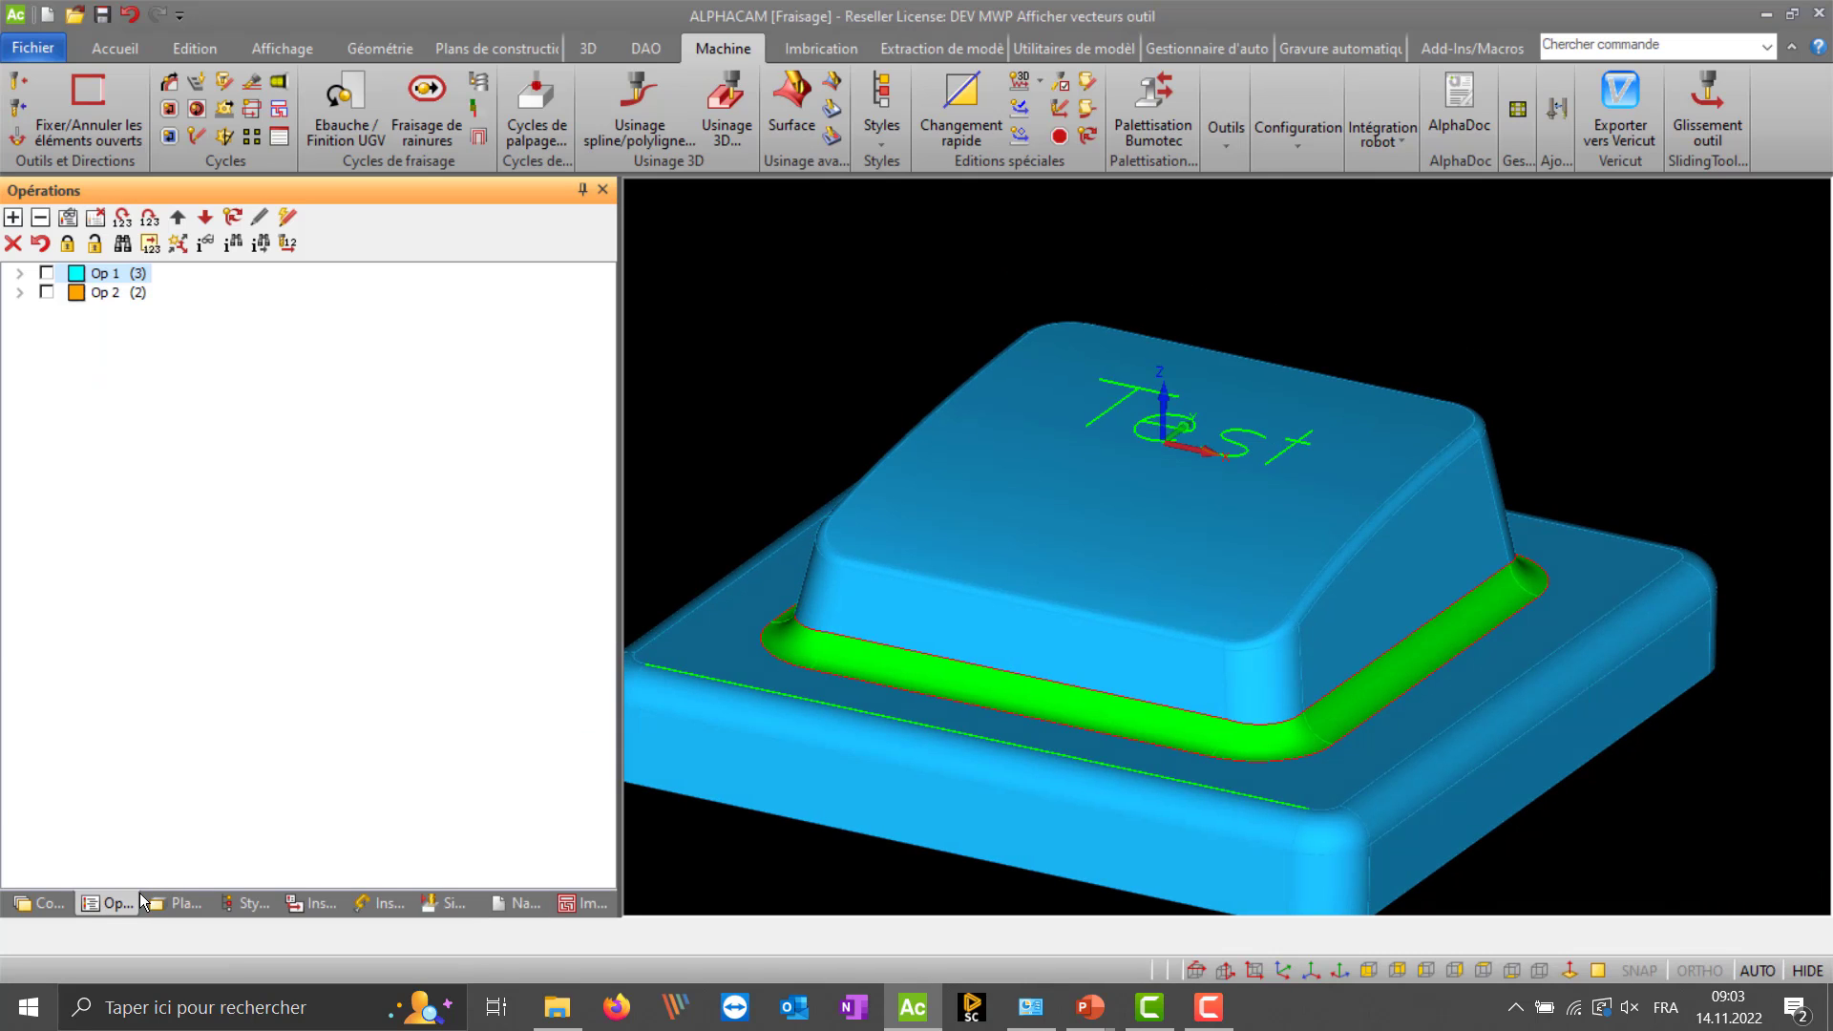
click(19, 311)
click(20, 274)
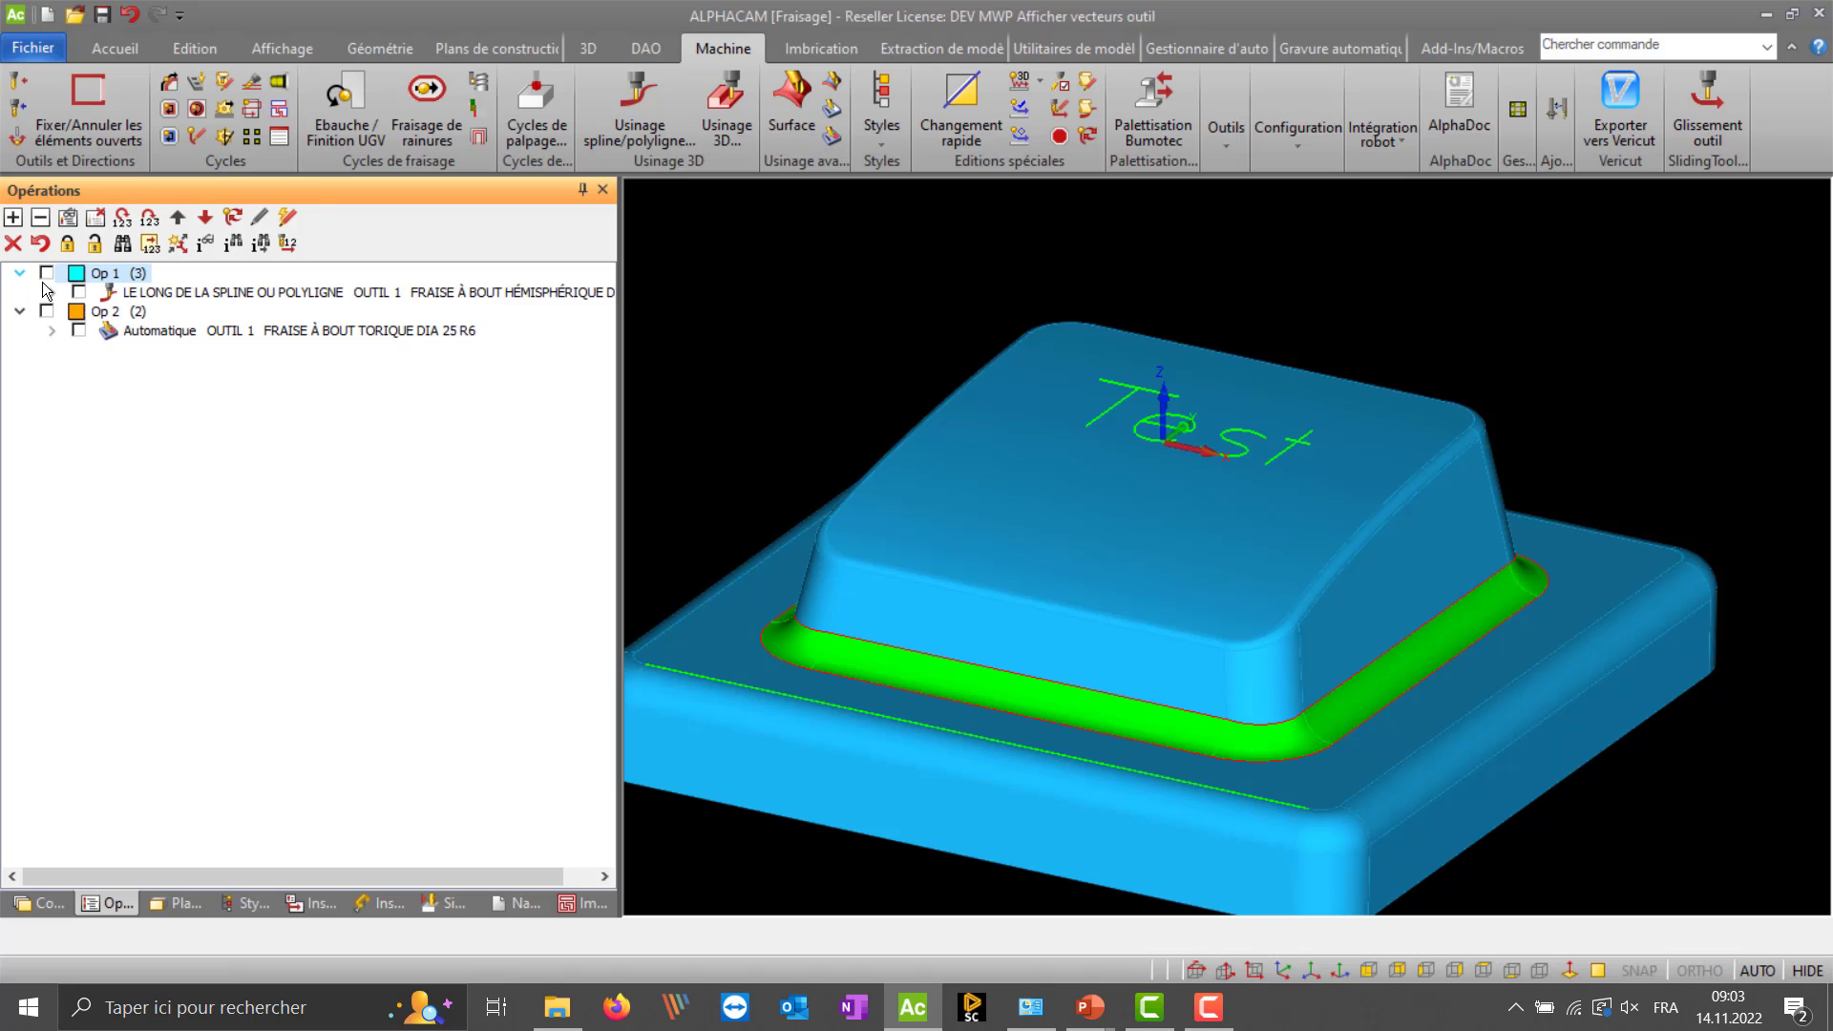
click(79, 293)
click(78, 332)
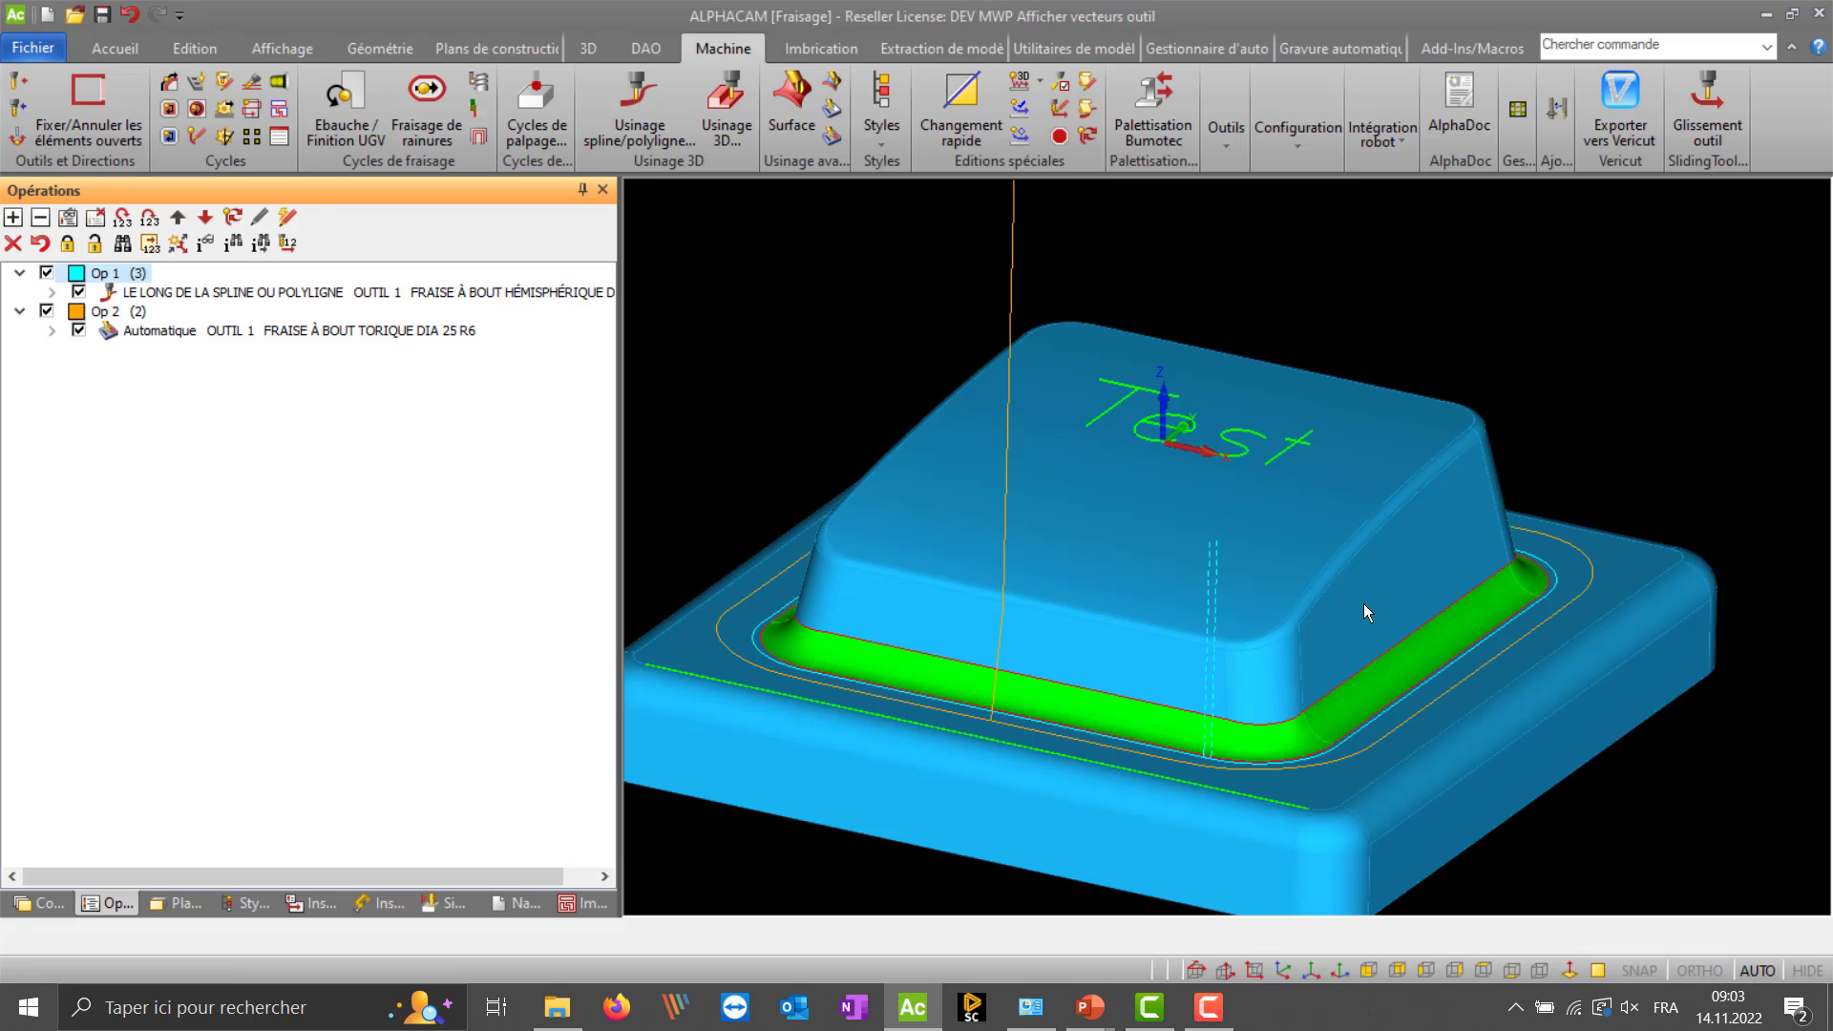
mouse_move(1135, 642)
middle_down()
mouse_move(1180, 625)
mouse_move(1184, 515)
mouse_move(1088, 635)
mouse_move(1012, 603)
middle_up()
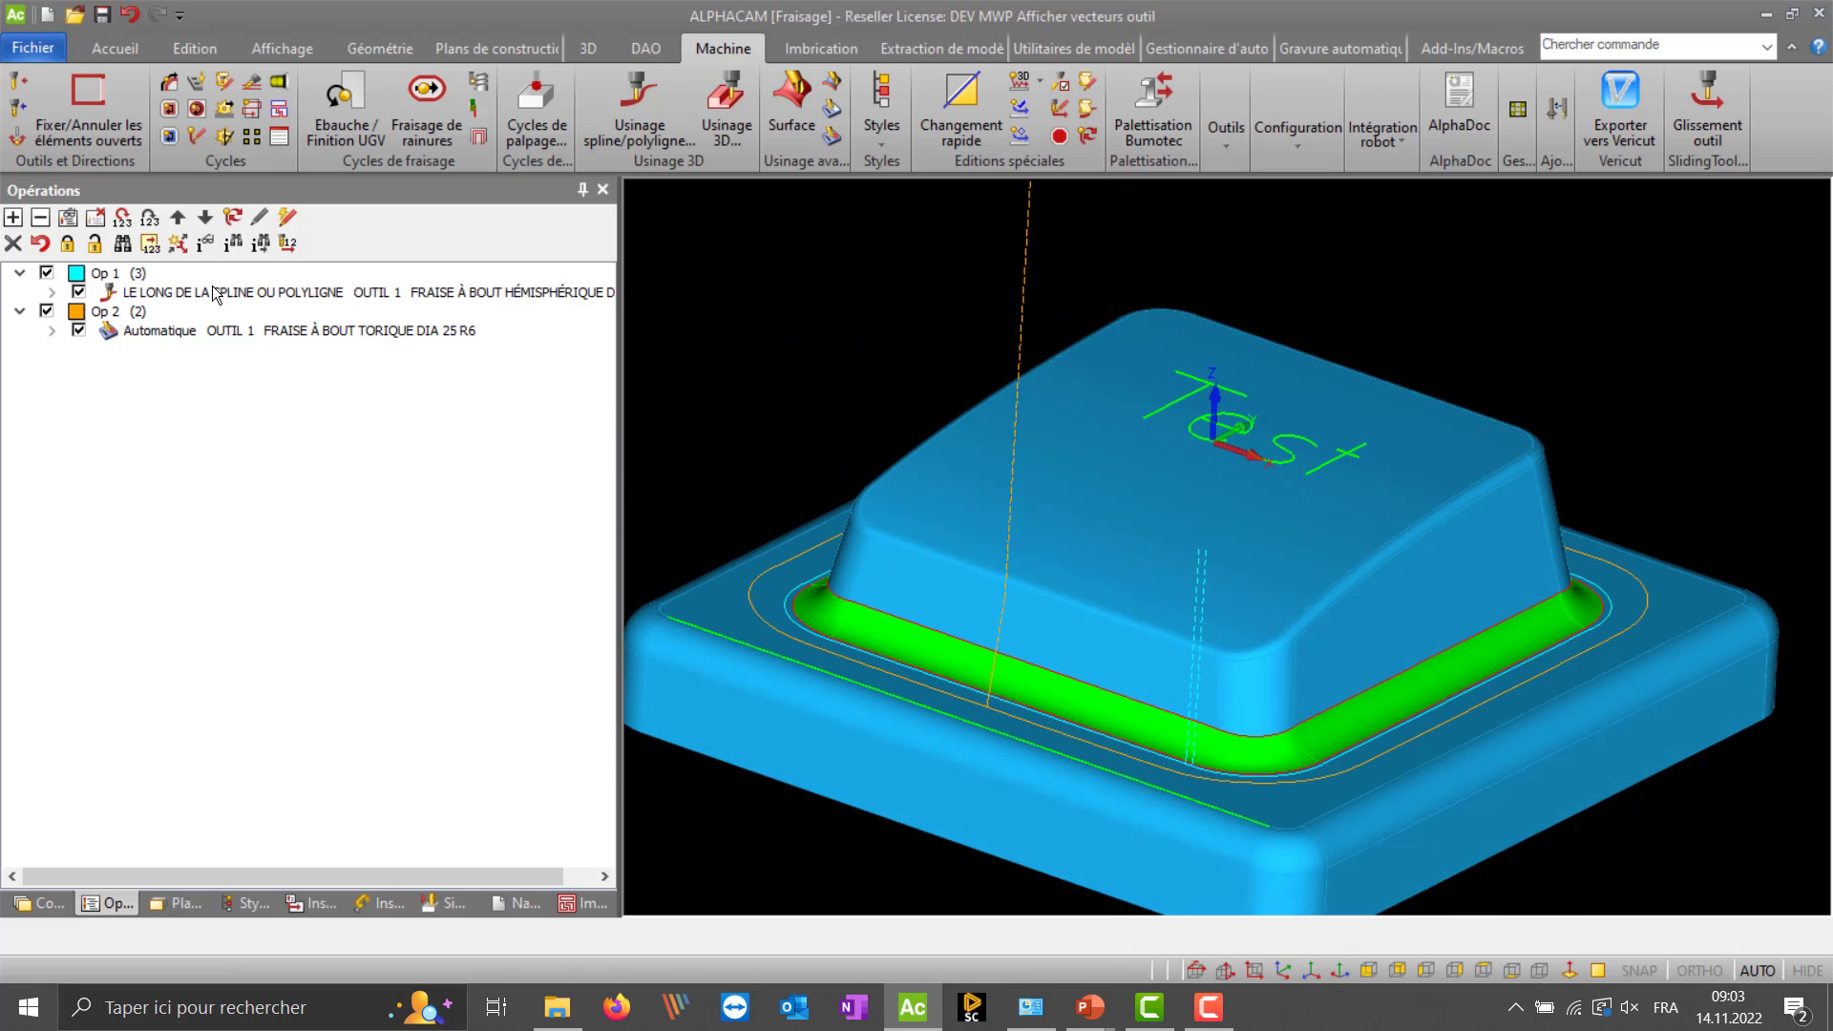
click(149, 333)
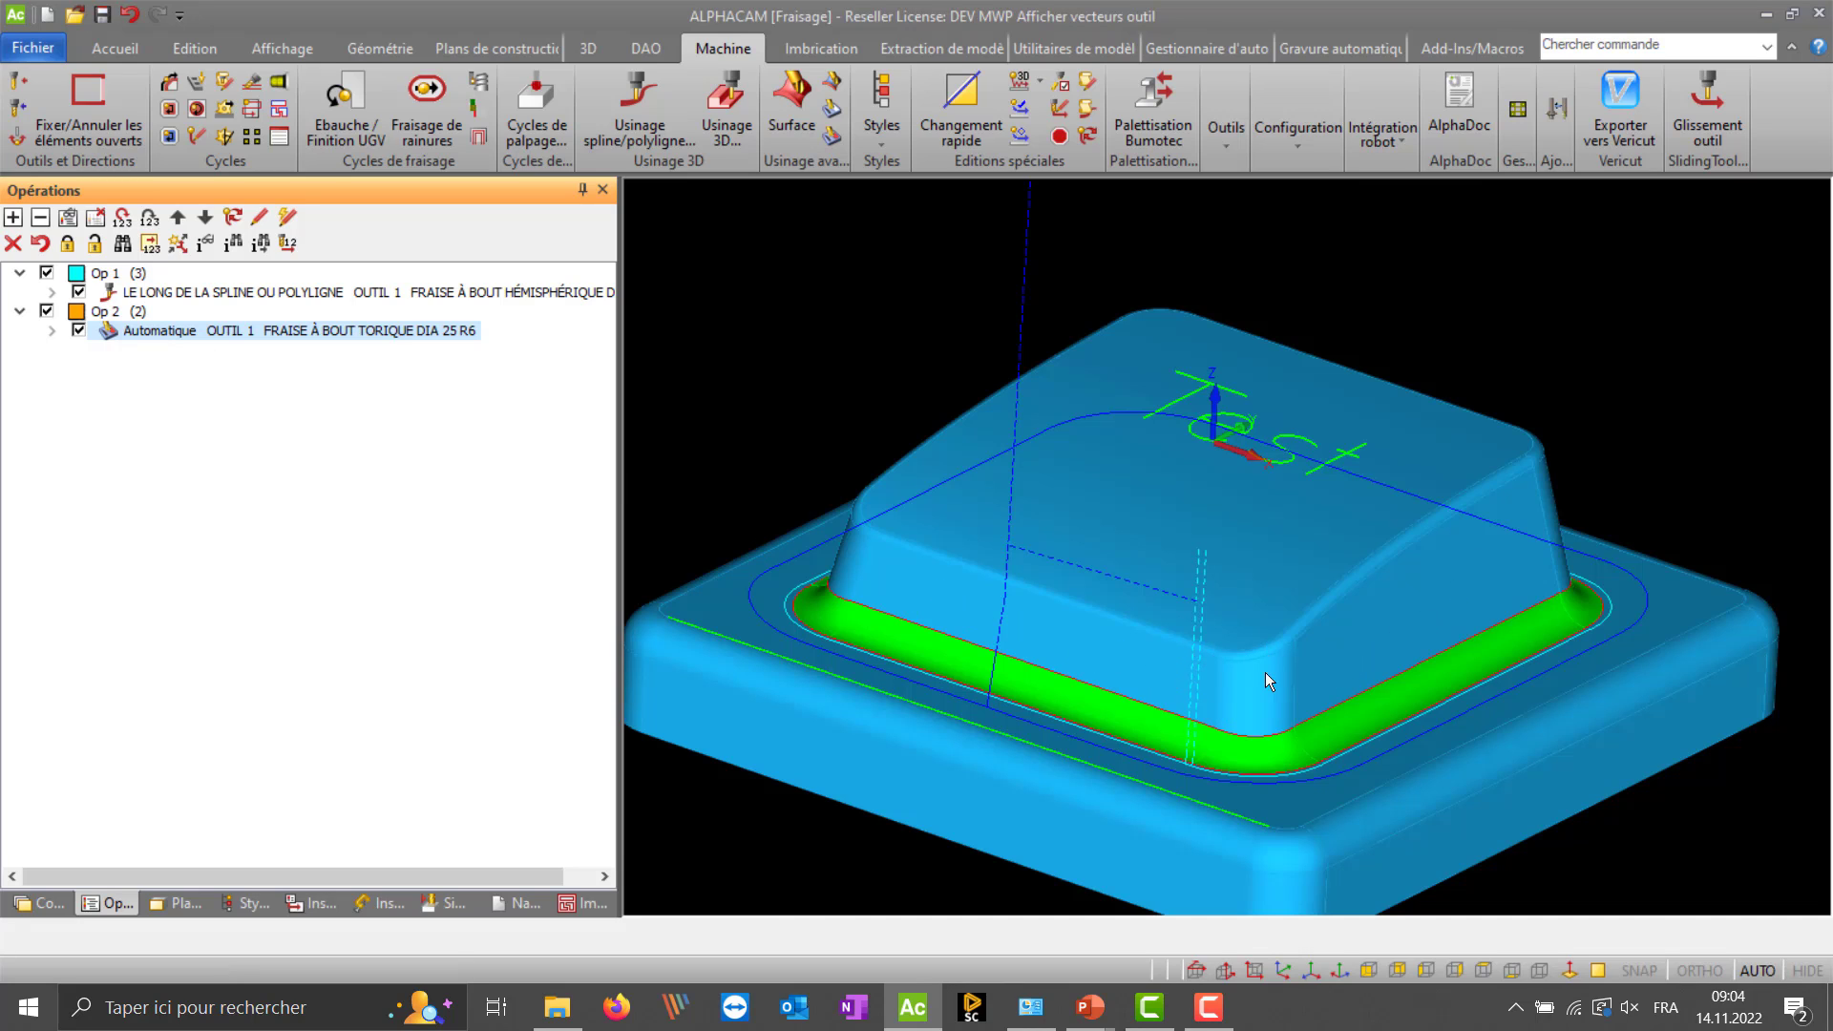
mouse_move(1265, 674)
middle_down()
mouse_move(1326, 655)
mouse_move(1321, 681)
mouse_move(1282, 681)
middle_up()
scroll(1297, 639, down, 2)
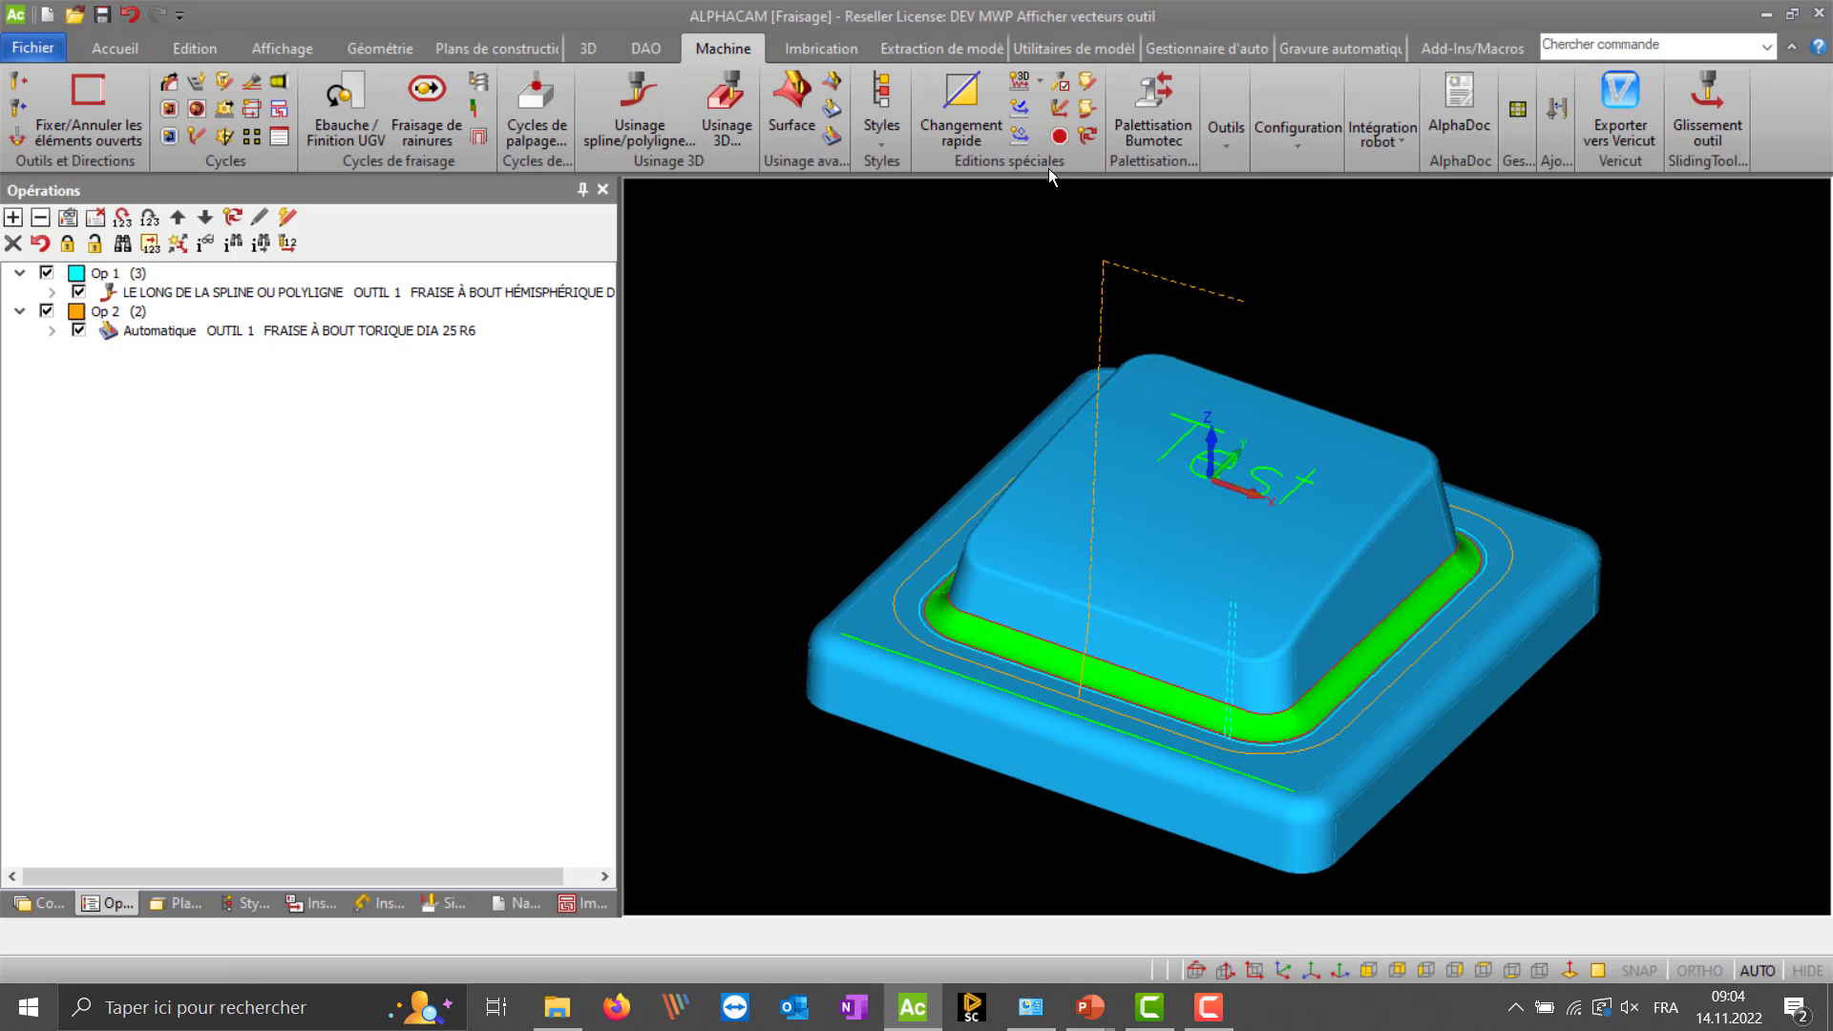
- Display the tool vectors along the Op 1 toolpath that follows the green fillet
click(296, 44)
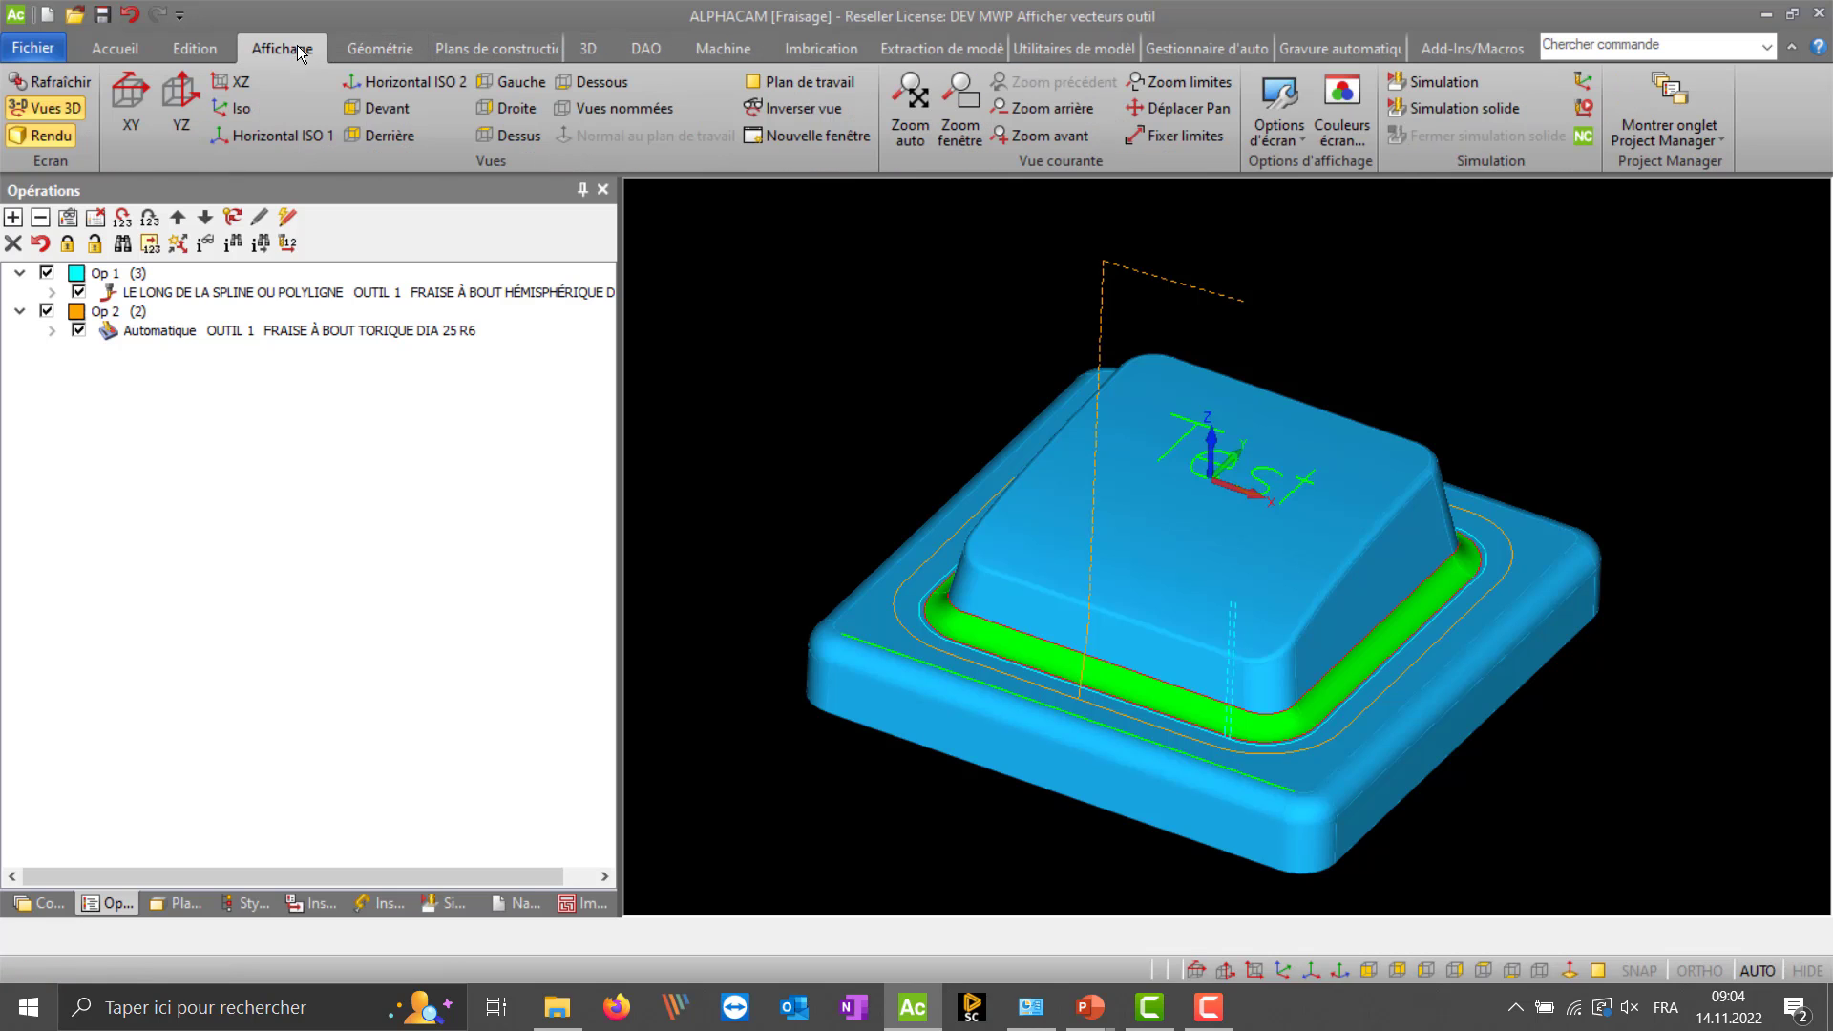
click(1585, 83)
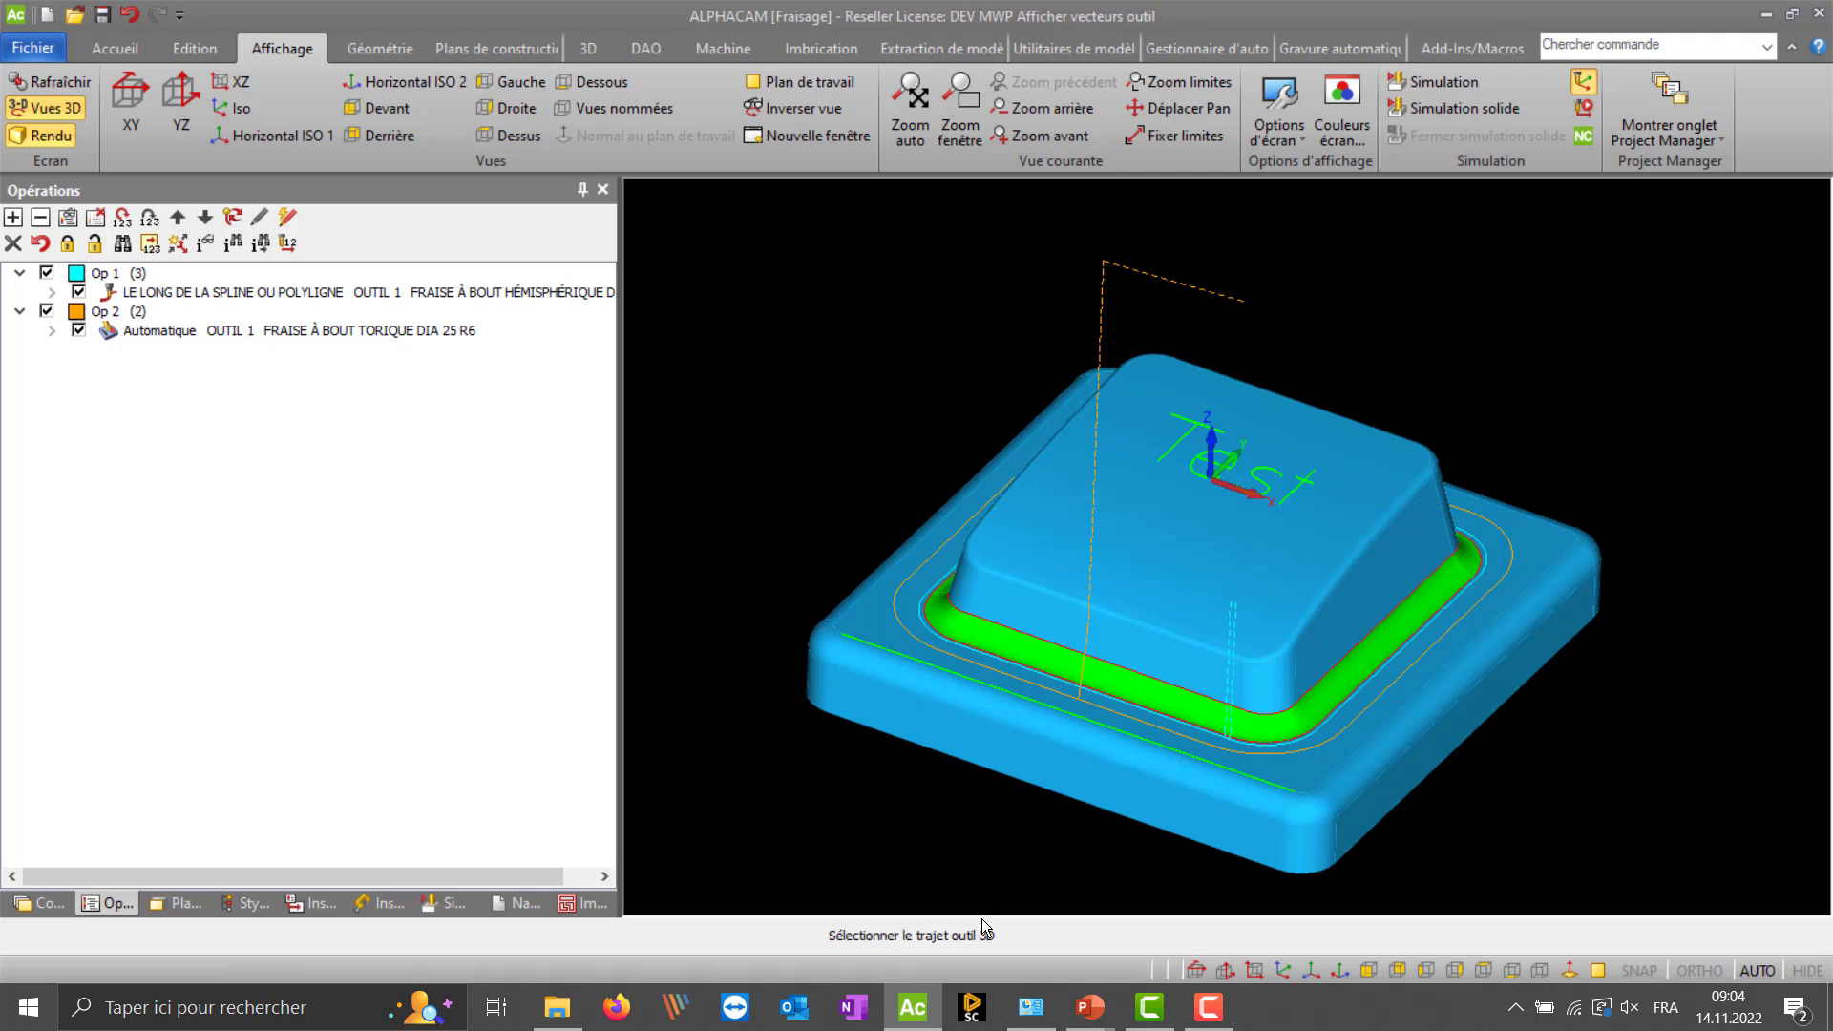
click(1491, 570)
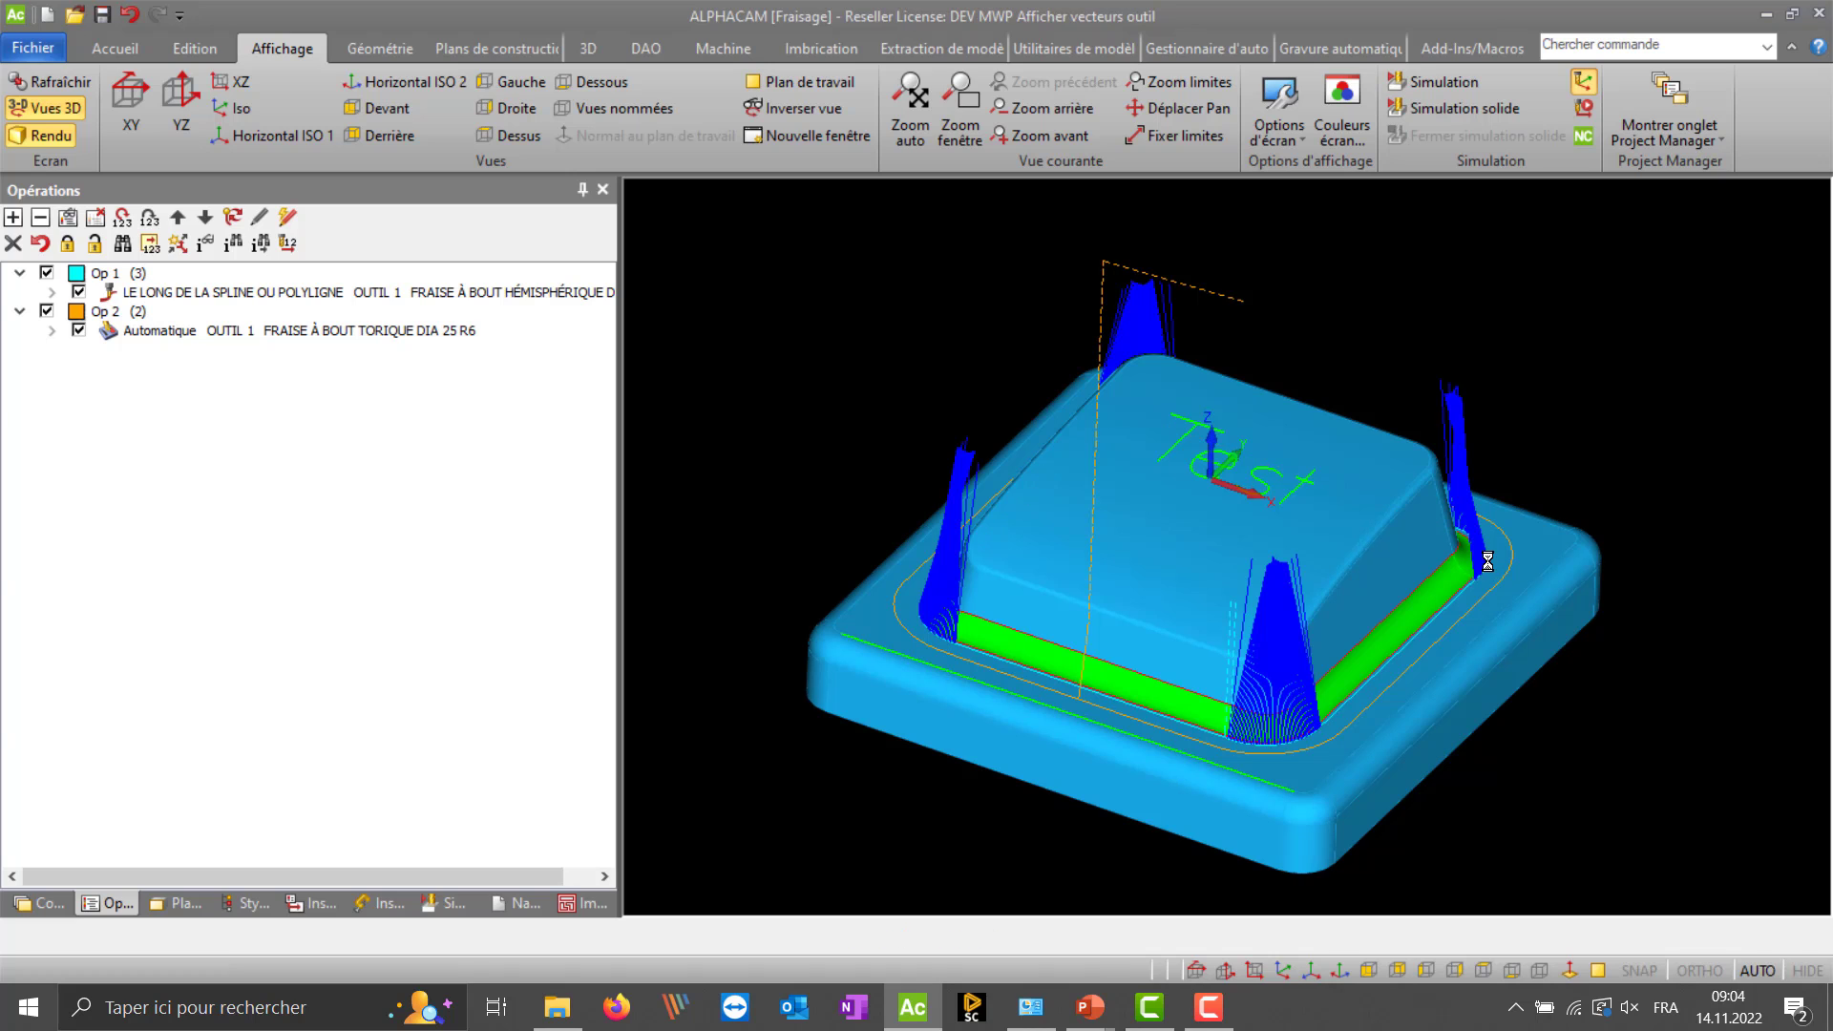
- Examine how the tool axis vectors change orientation around the corners of the green fillet
scroll(1144, 300, up, 5)
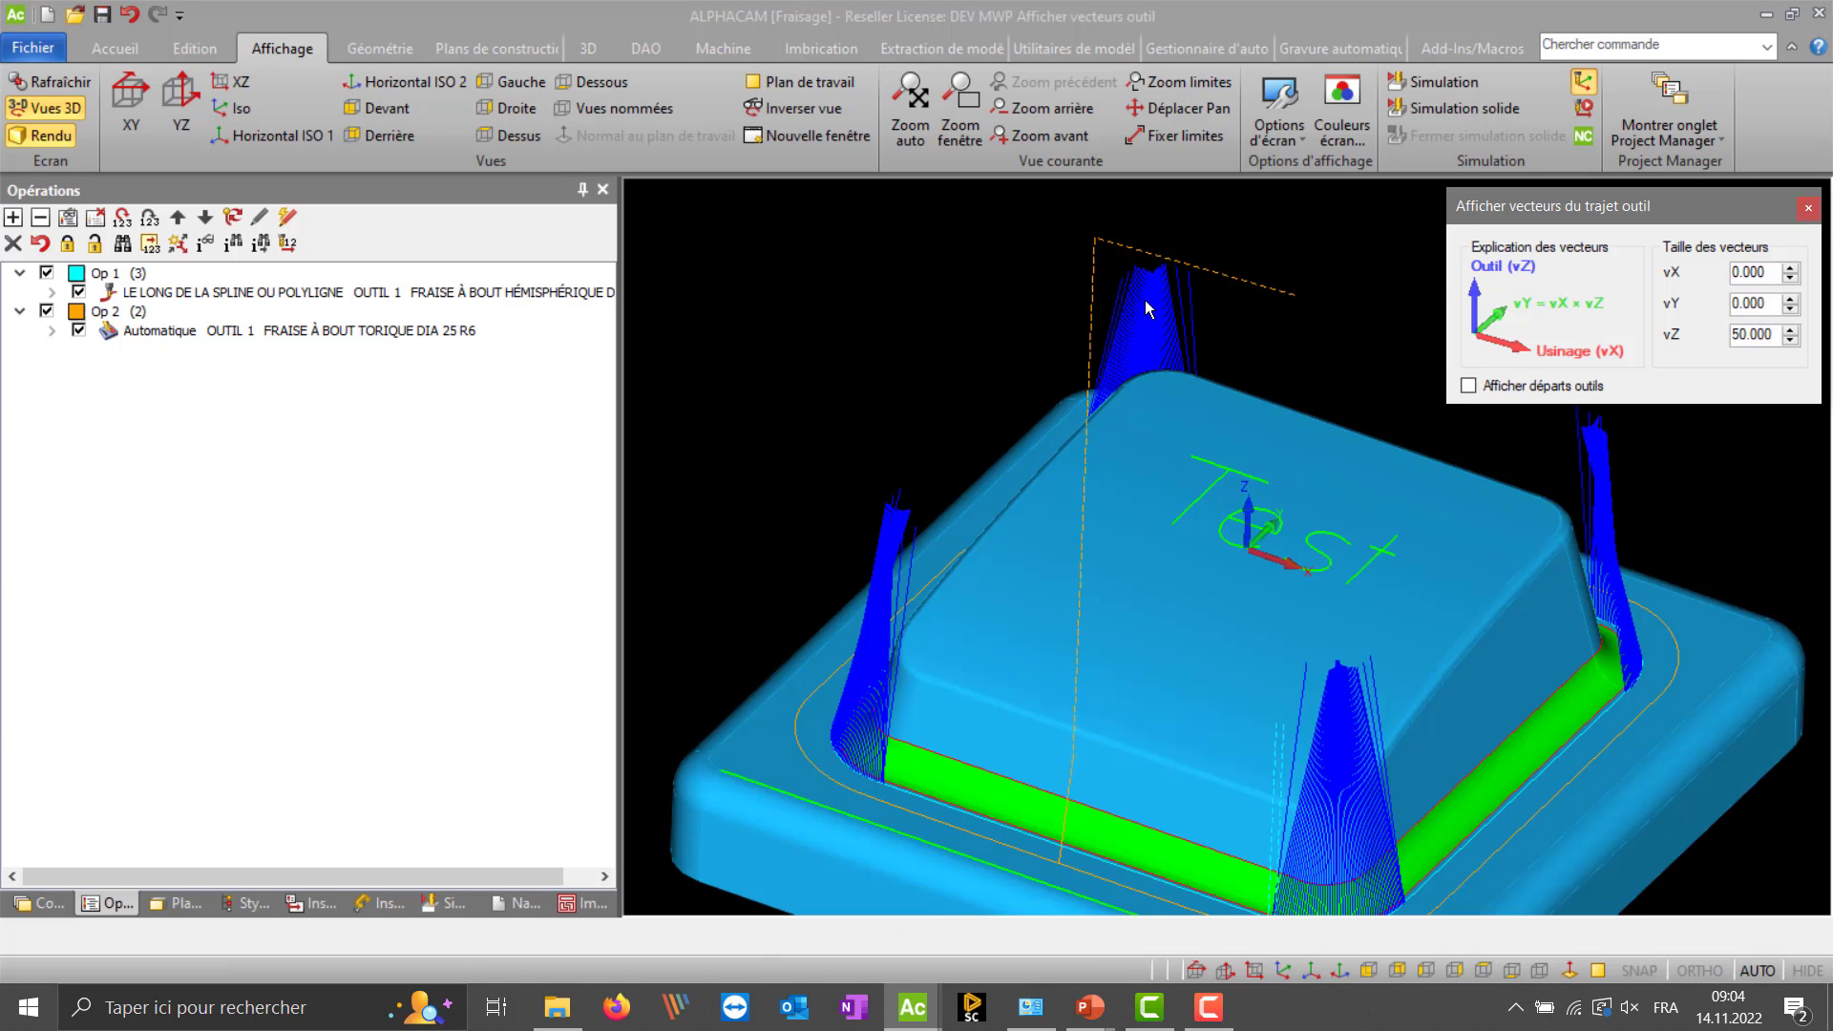
scroll(1316, 641, down, 4)
scroll(1323, 649, up, 2)
mouse_move(1321, 656)
middle_down()
mouse_move(1274, 634)
mouse_move(1306, 642)
mouse_move(1318, 673)
middle_up()
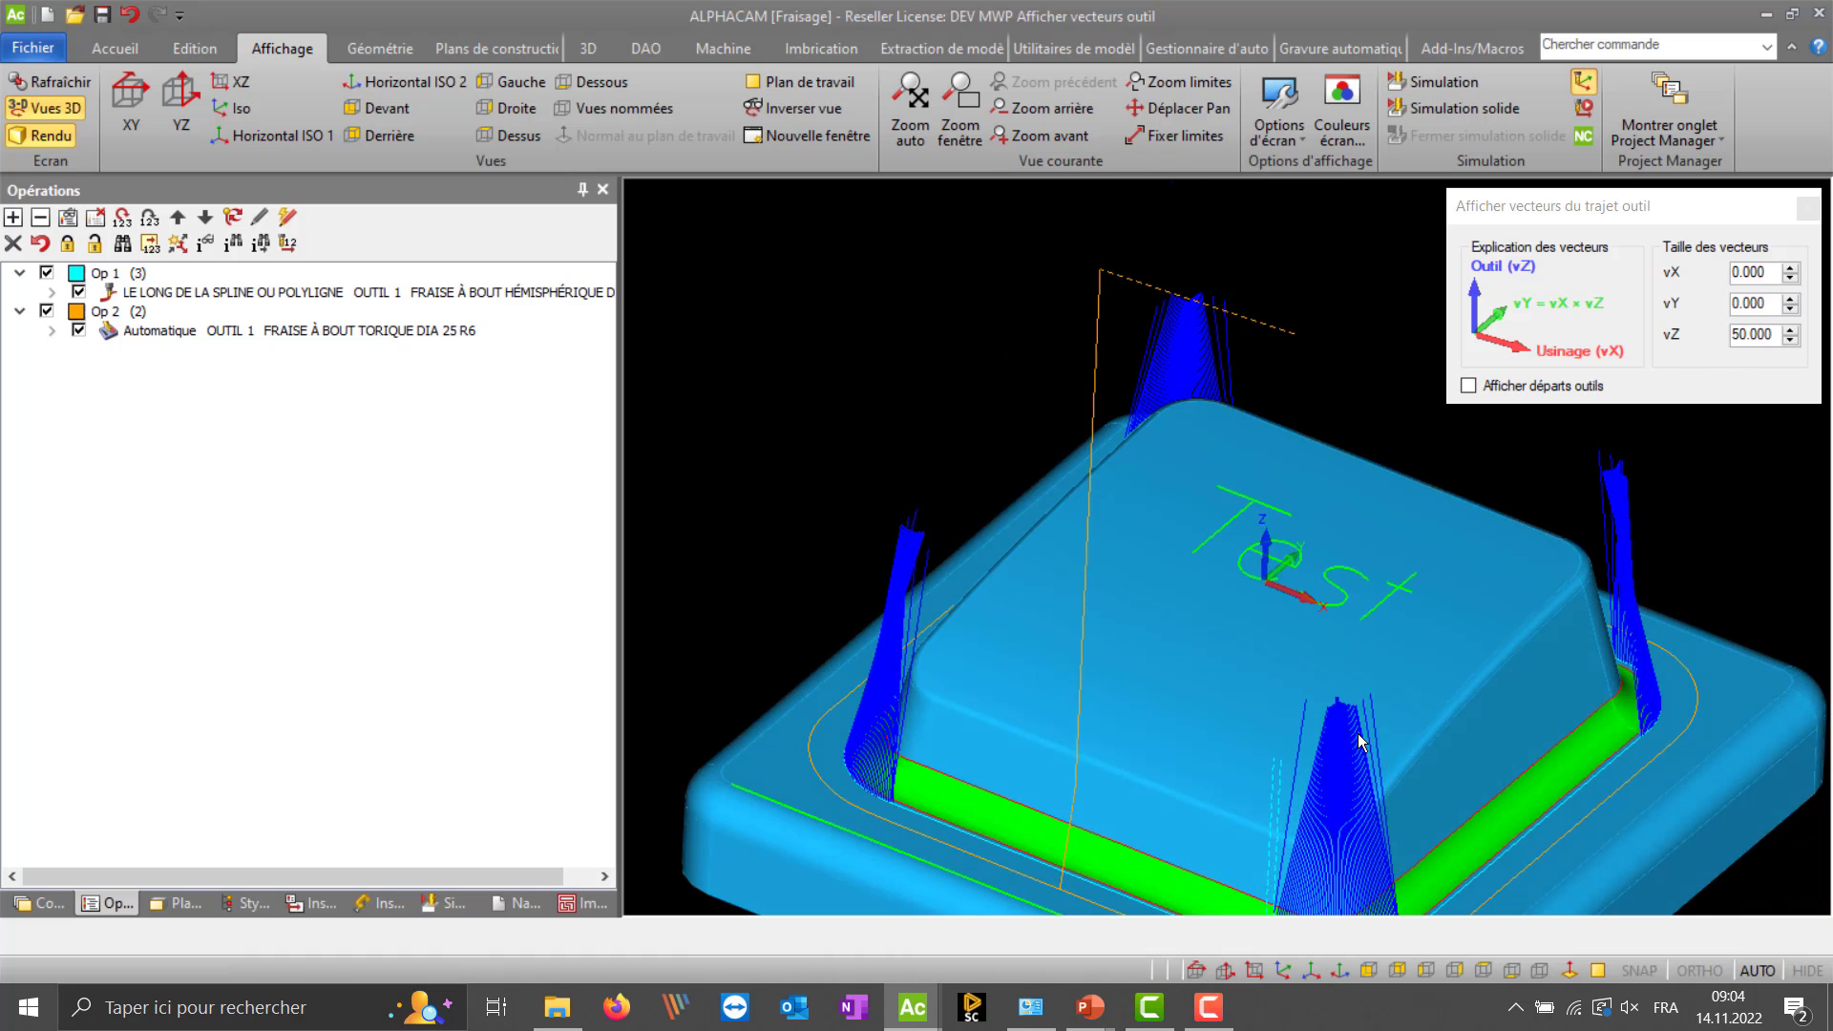
scroll(1331, 657, up, 5)
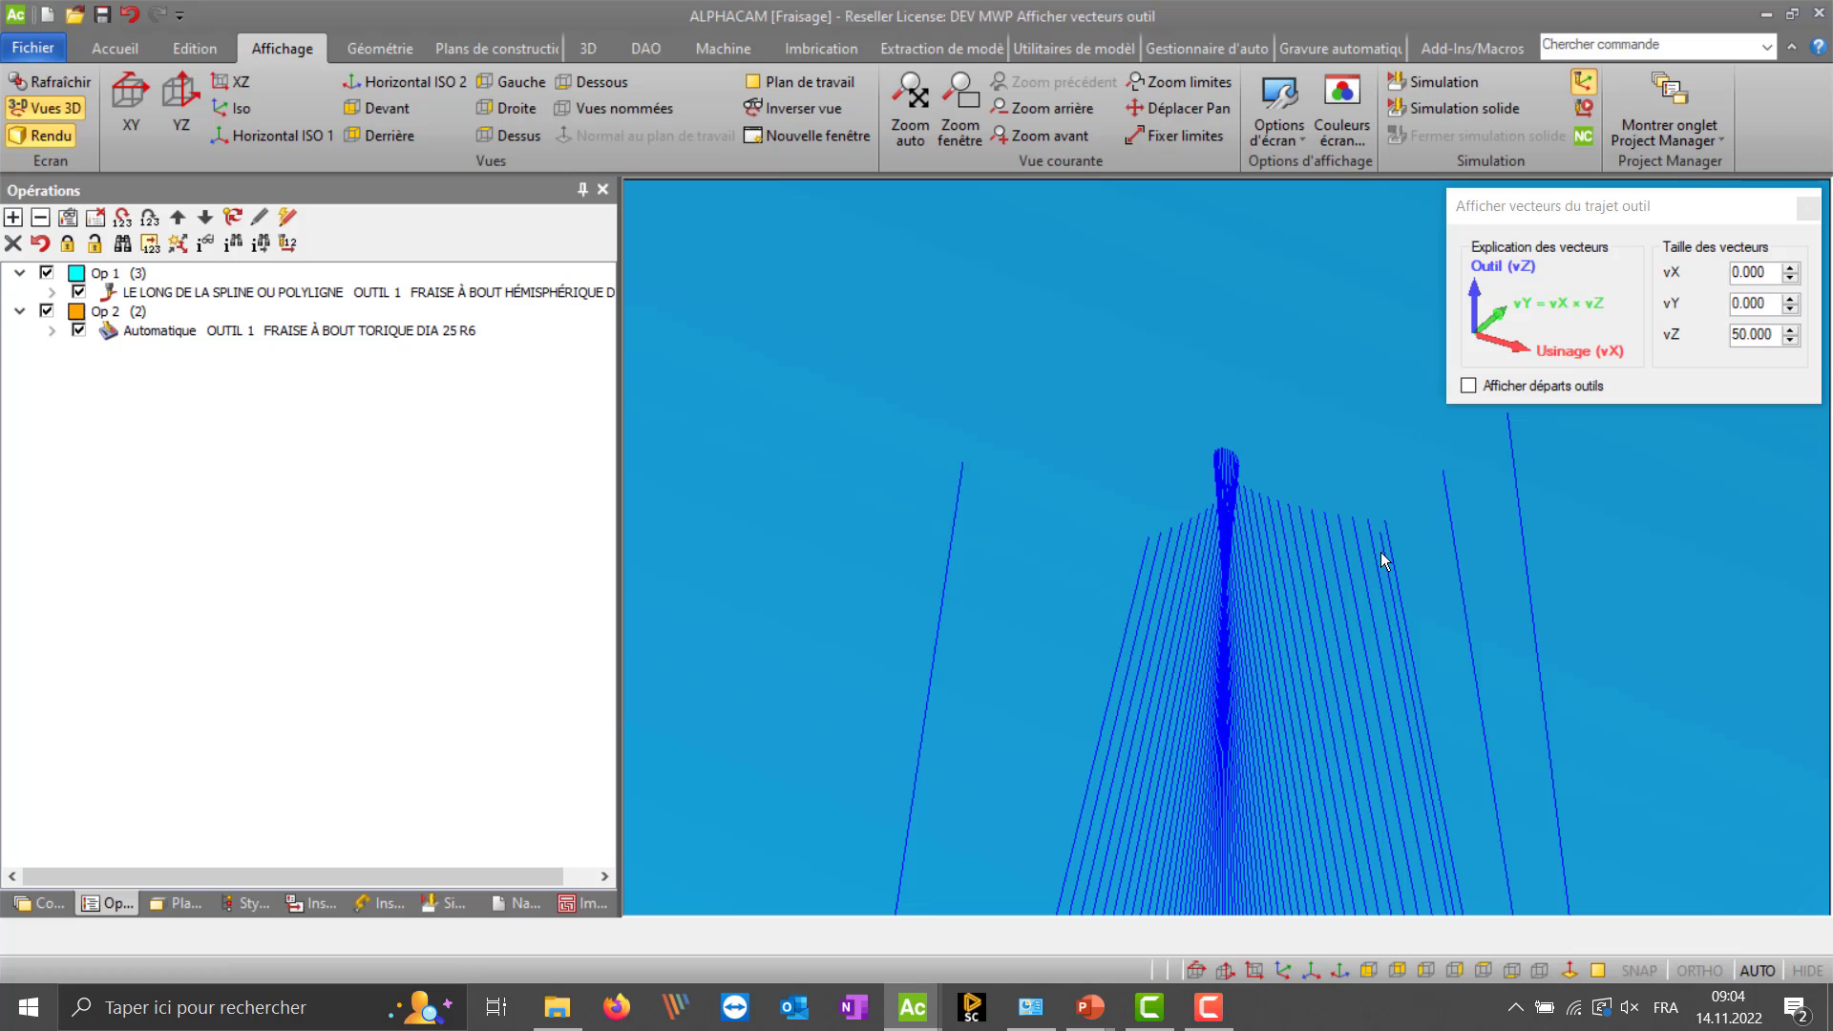
scroll(1413, 464, down, 3)
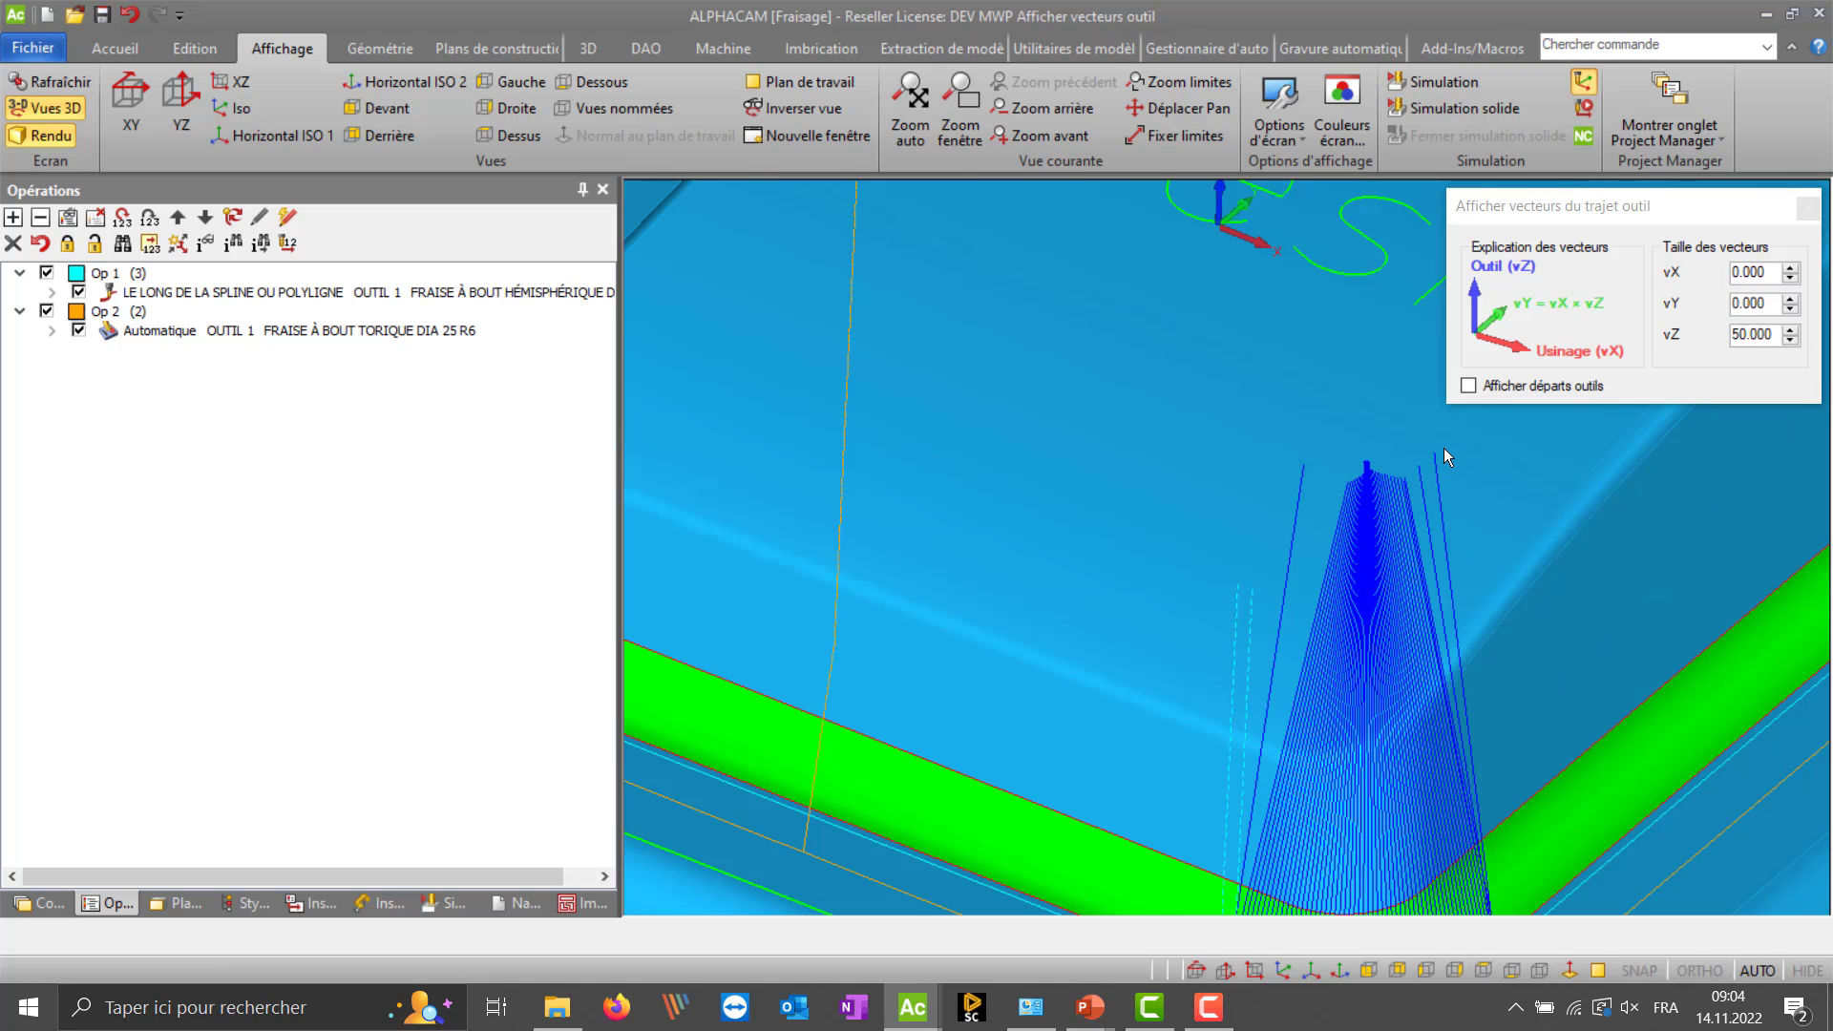
scroll(1415, 457, down, 4)
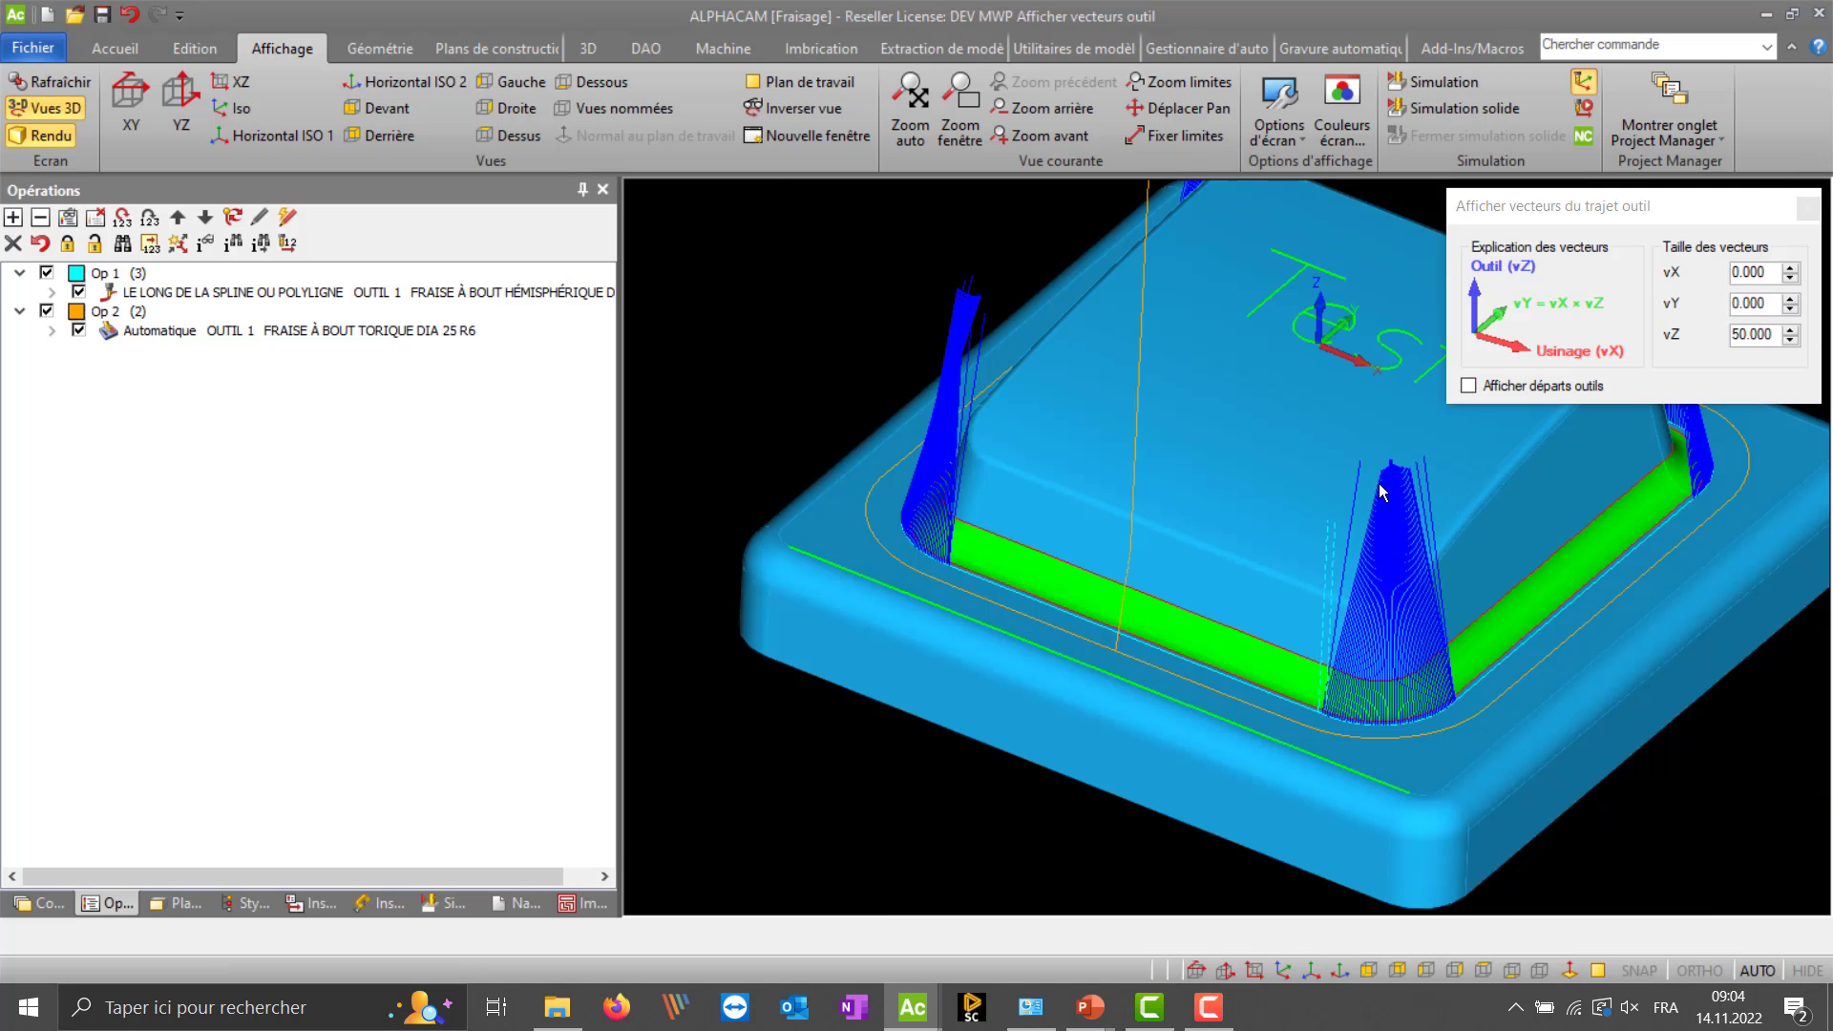
scroll(1421, 468, up, 5)
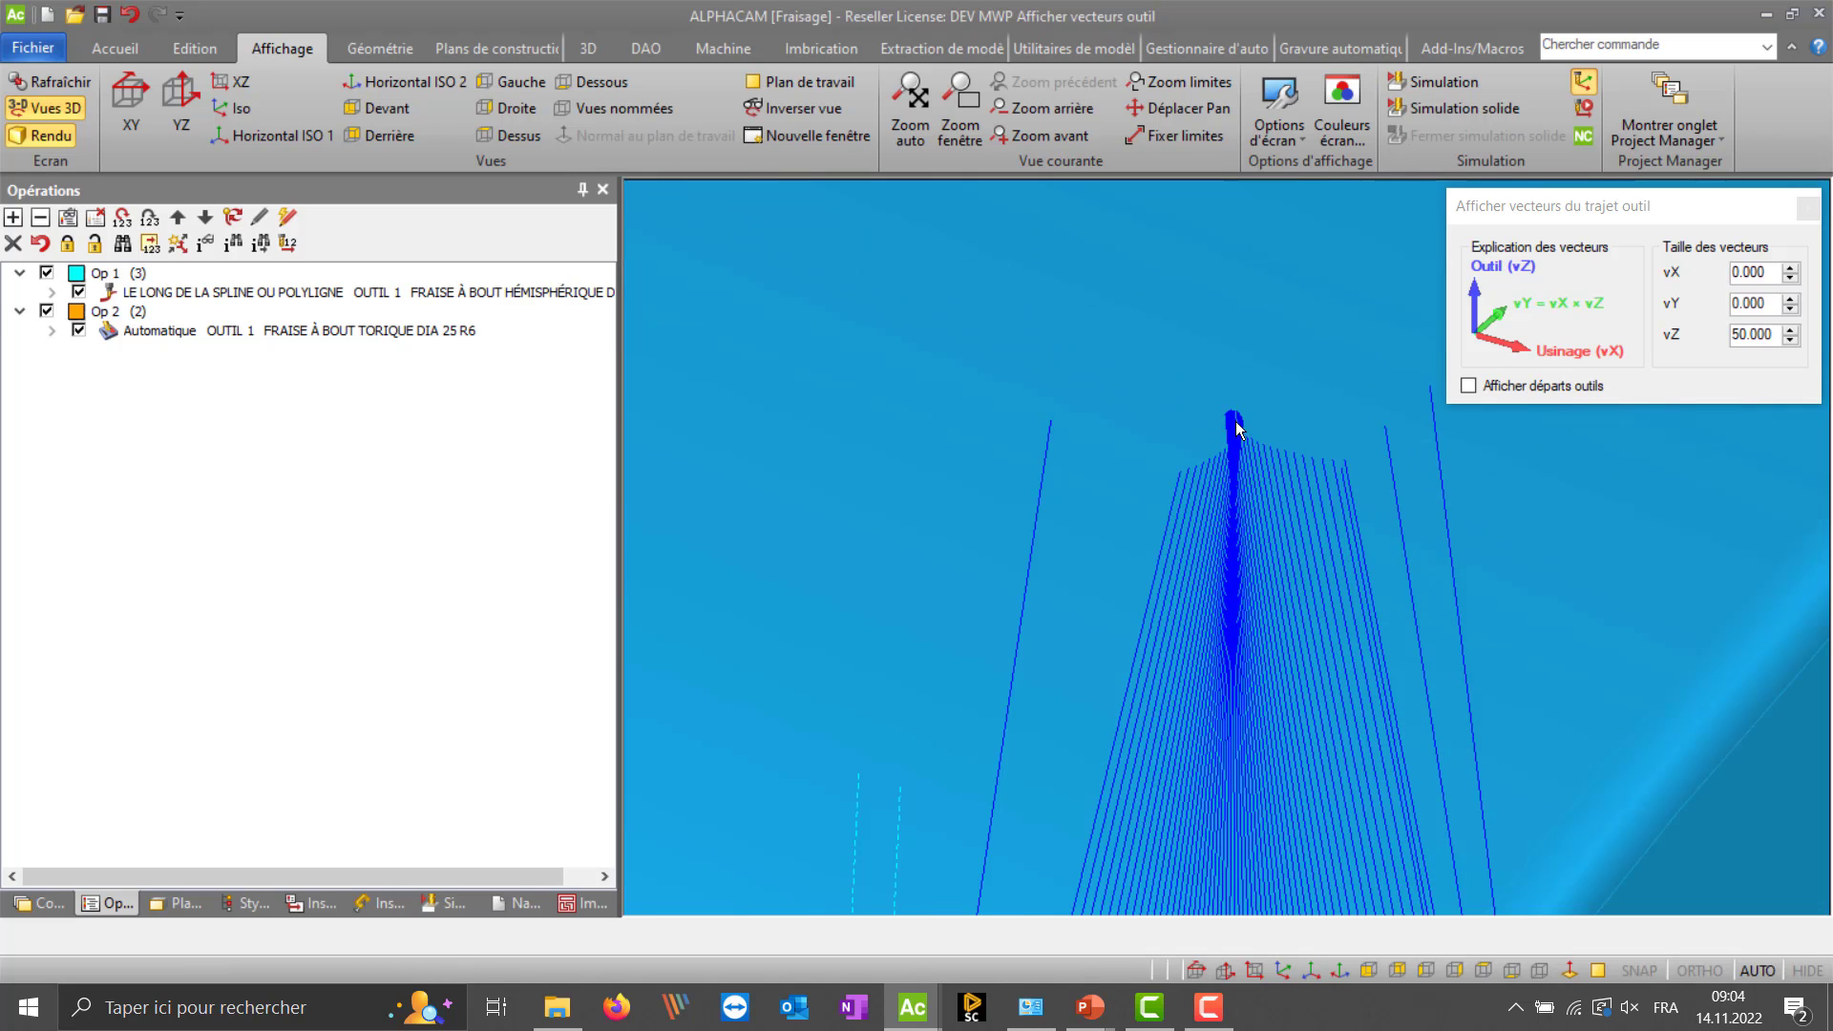
scroll(1295, 422, down, 5)
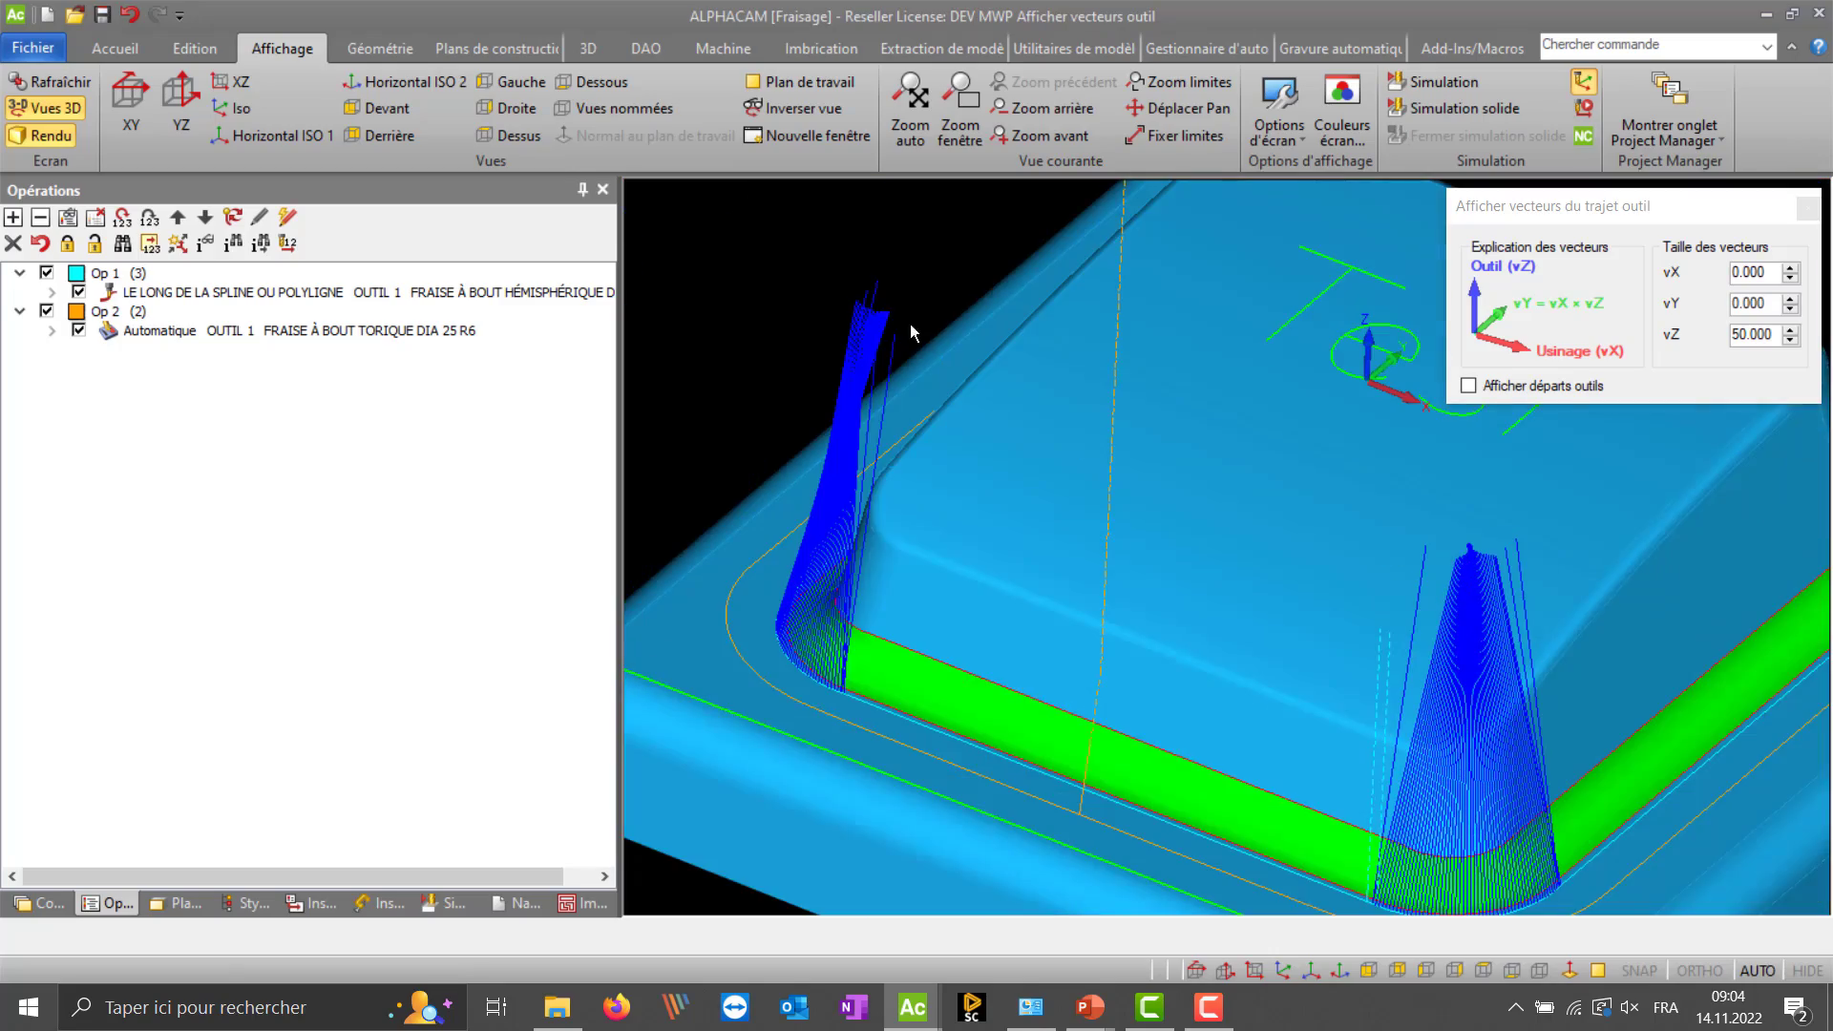
scroll(909, 324, up, 6)
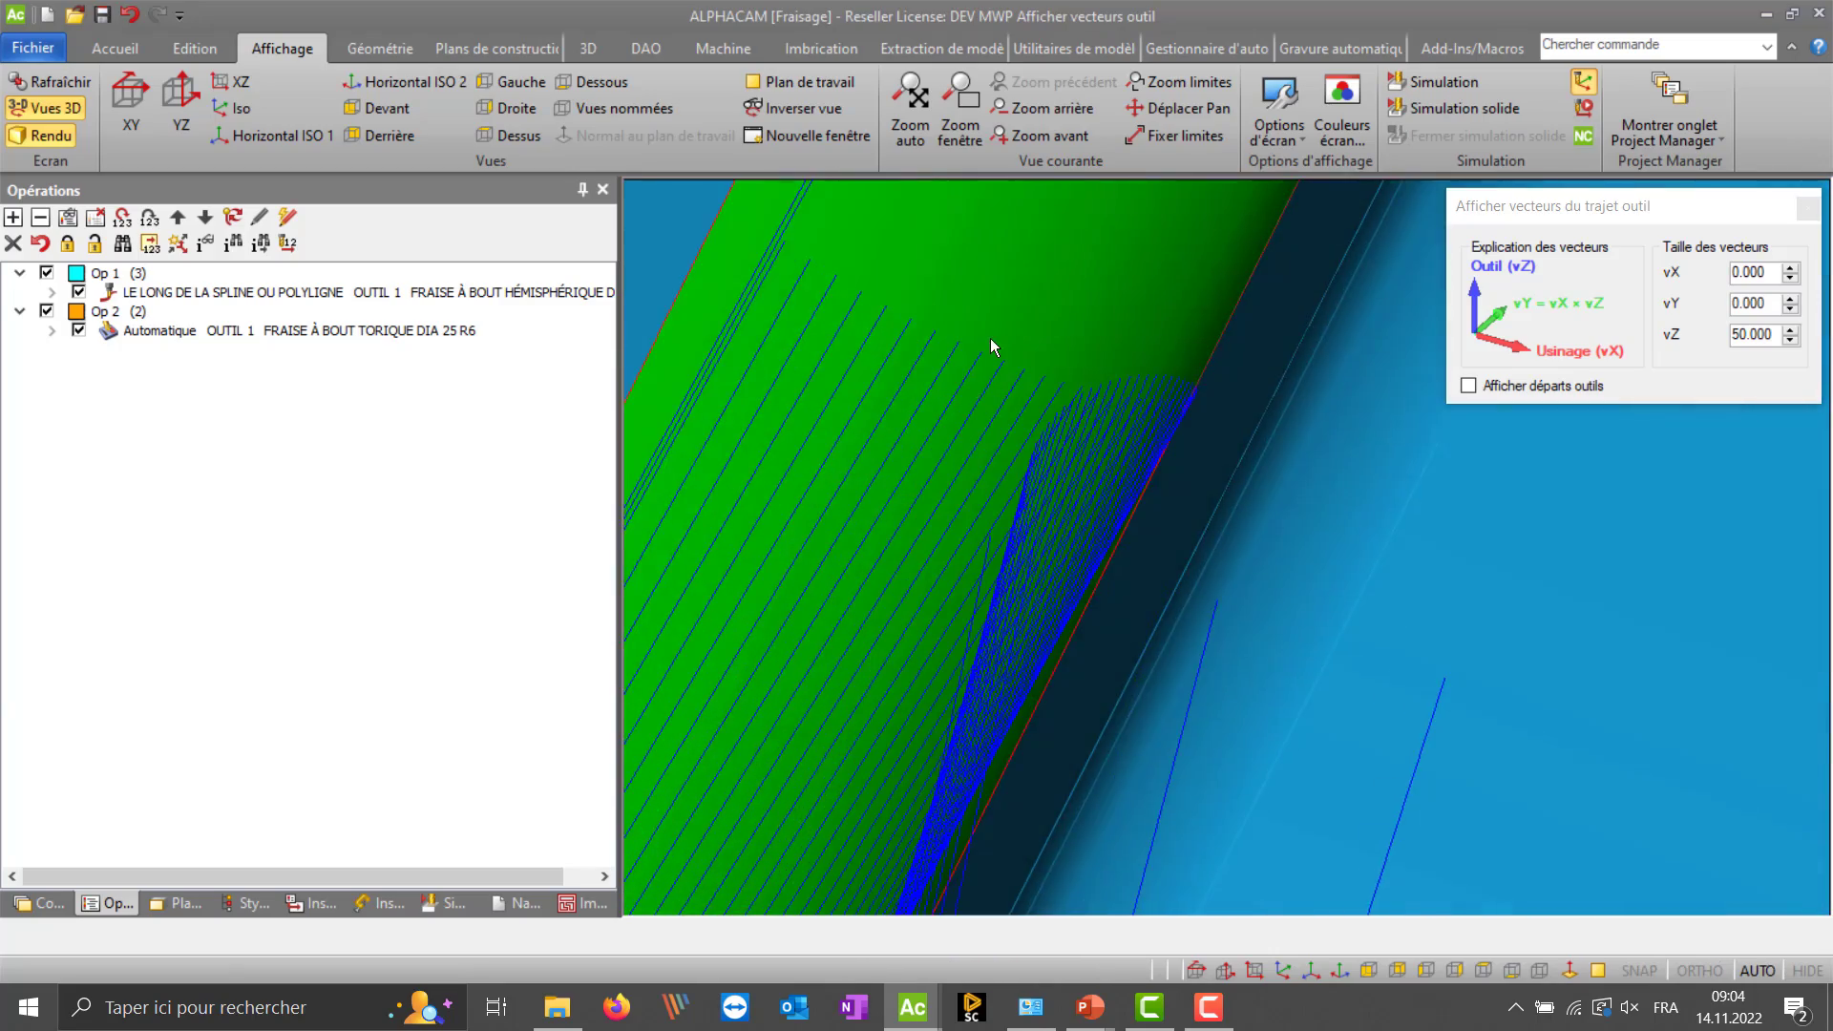
scroll(991, 342, down, 2)
middle_drag(1001, 409, 1217, 603)
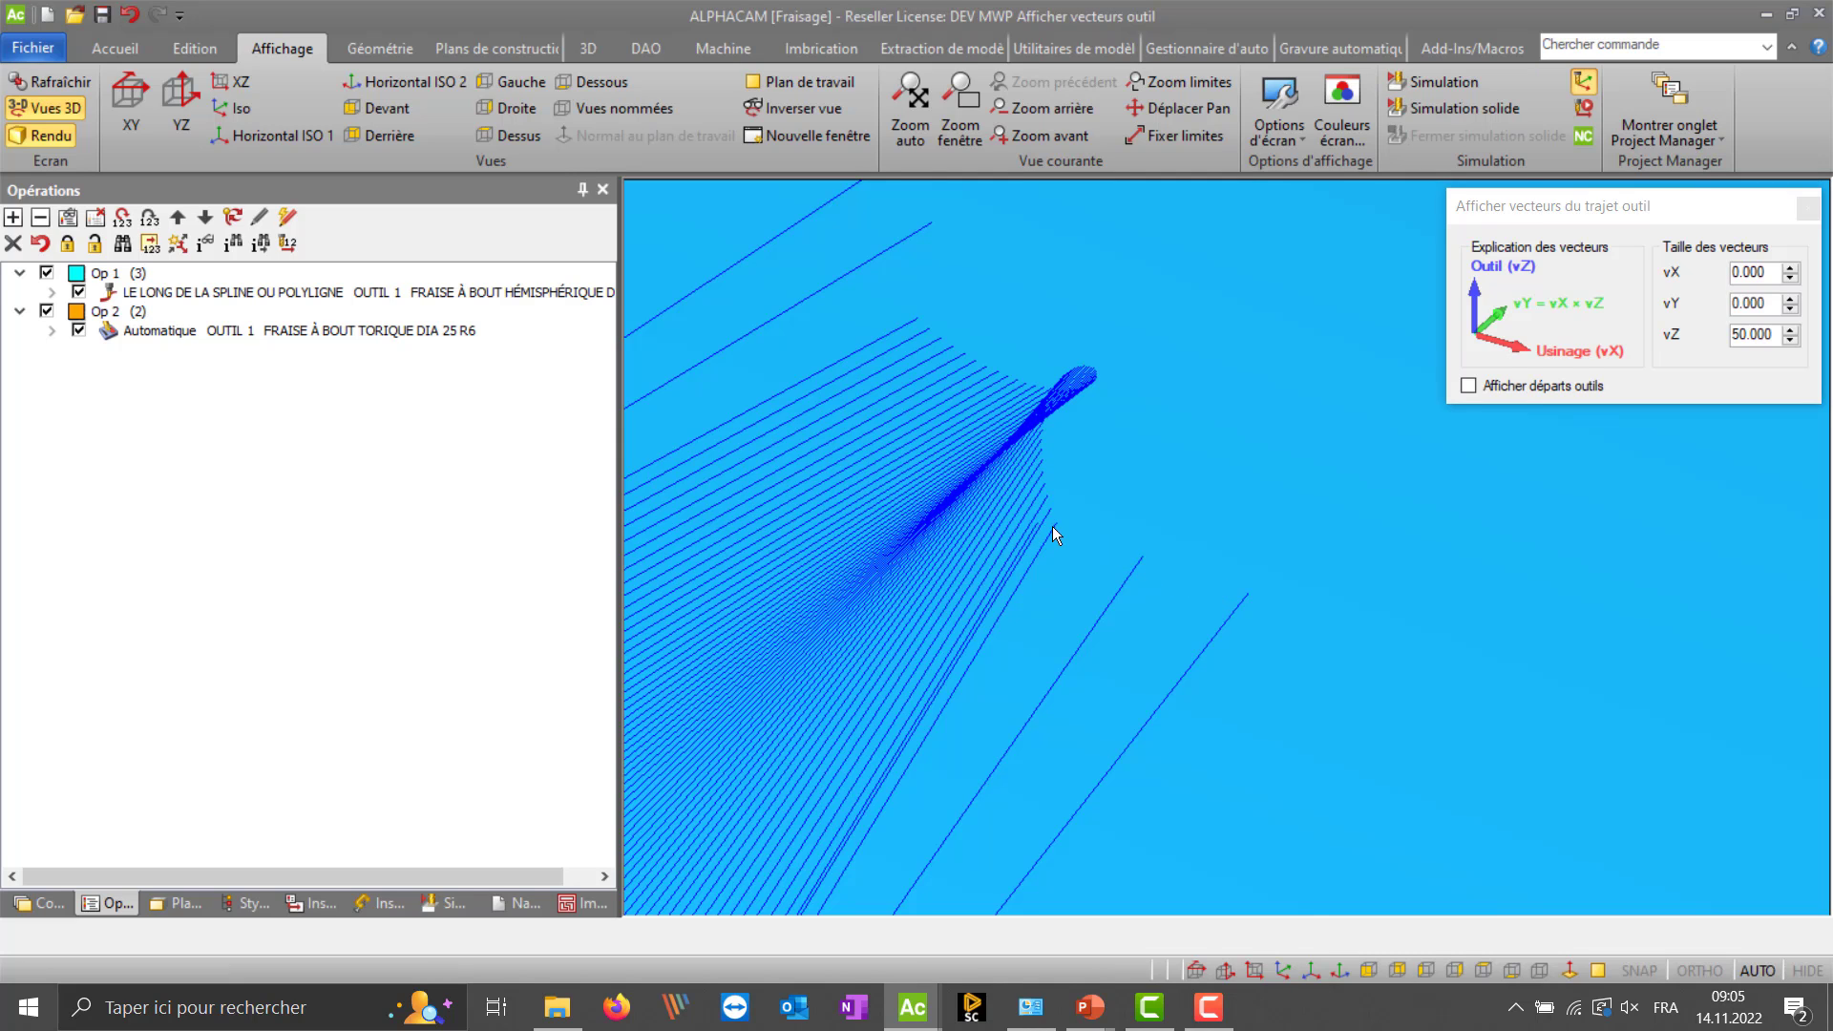
- Examine the tool vectors at the corner of the green fillet and close the vector display
middle_drag(1068, 427, 1133, 450)
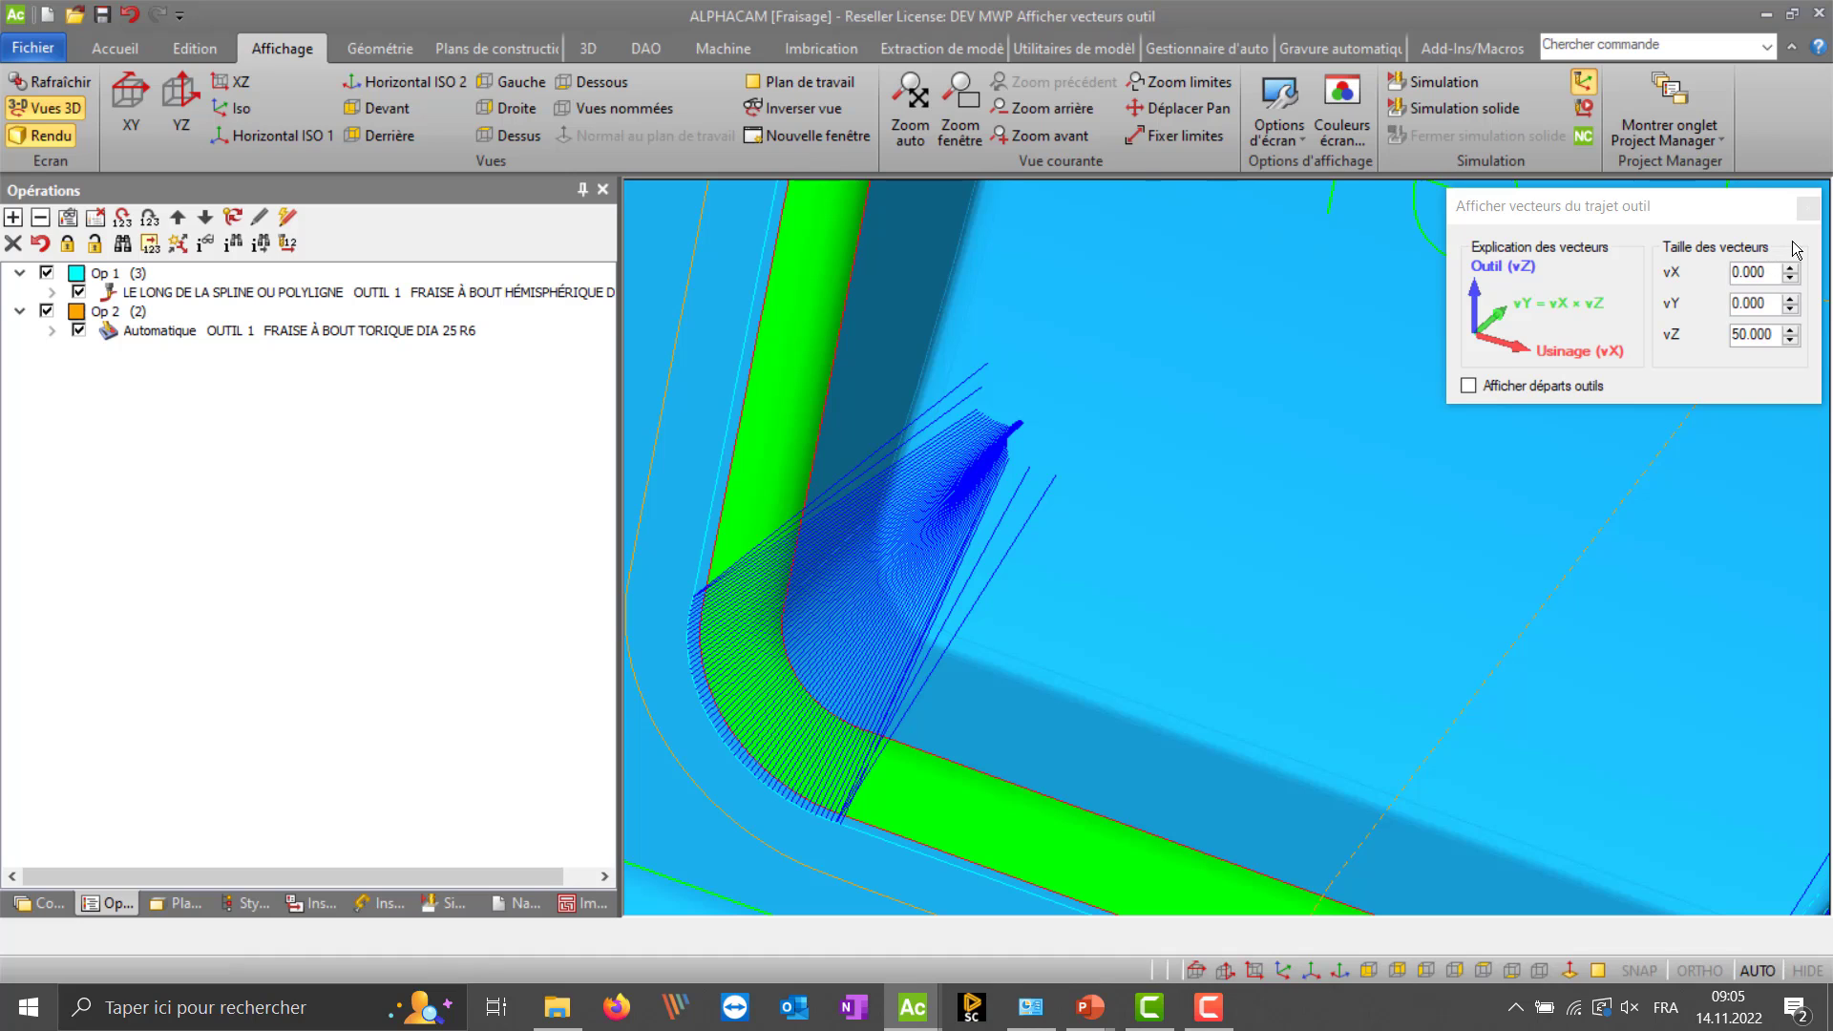
click(1807, 207)
middle_drag(1337, 367, 1284, 310)
scroll(1304, 387, down, 5)
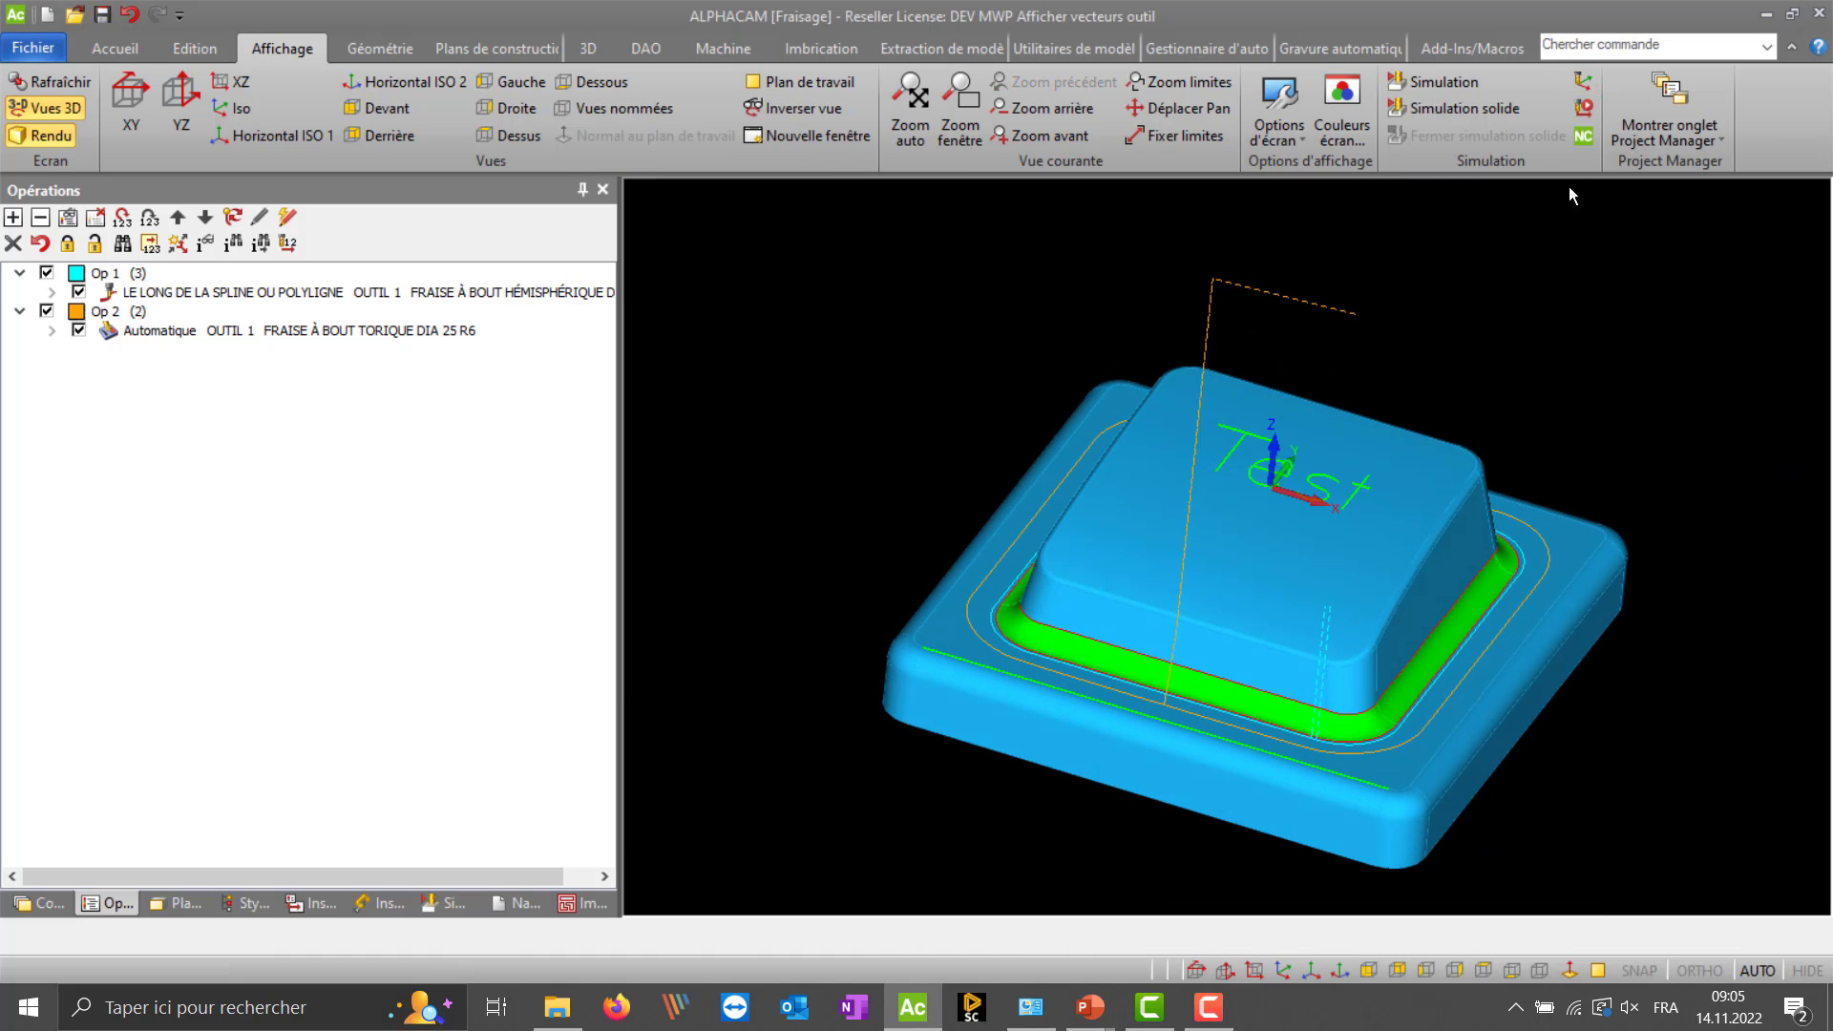
- Display the tool vectors along the orange Op 2 toolpath and set the vZ vector size to 100
click(1584, 84)
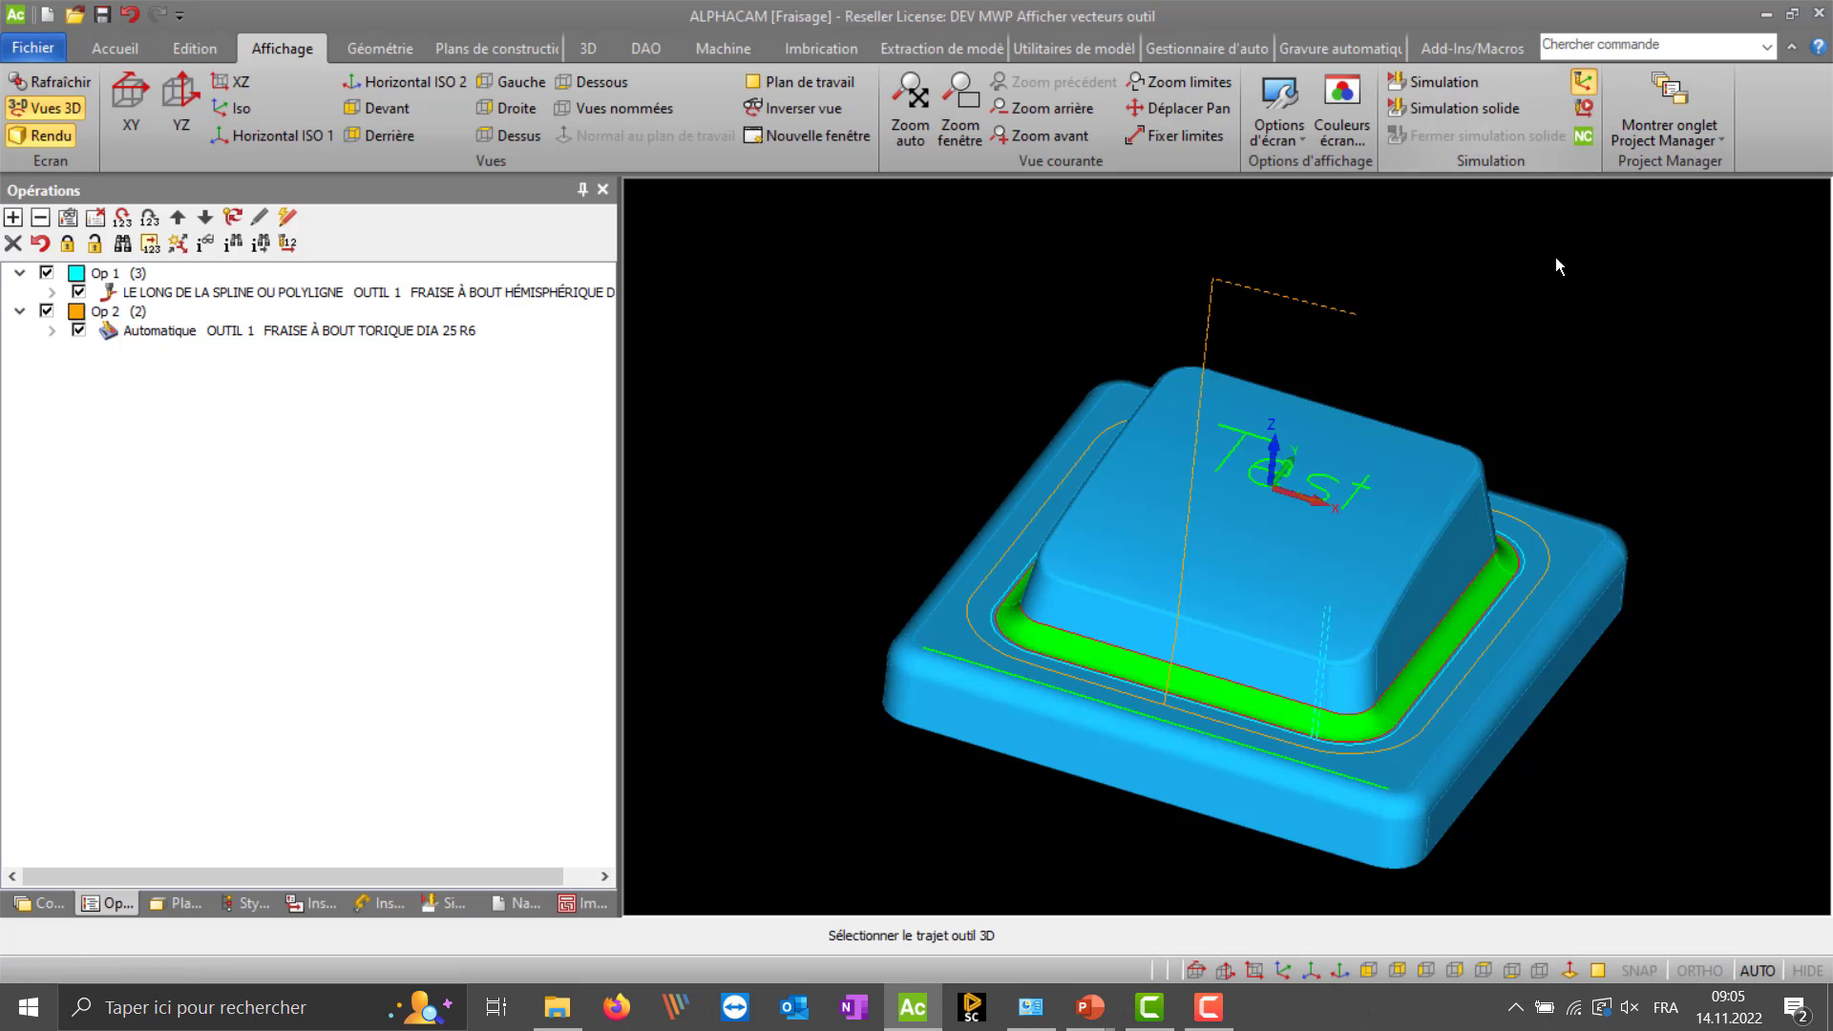
click(1547, 548)
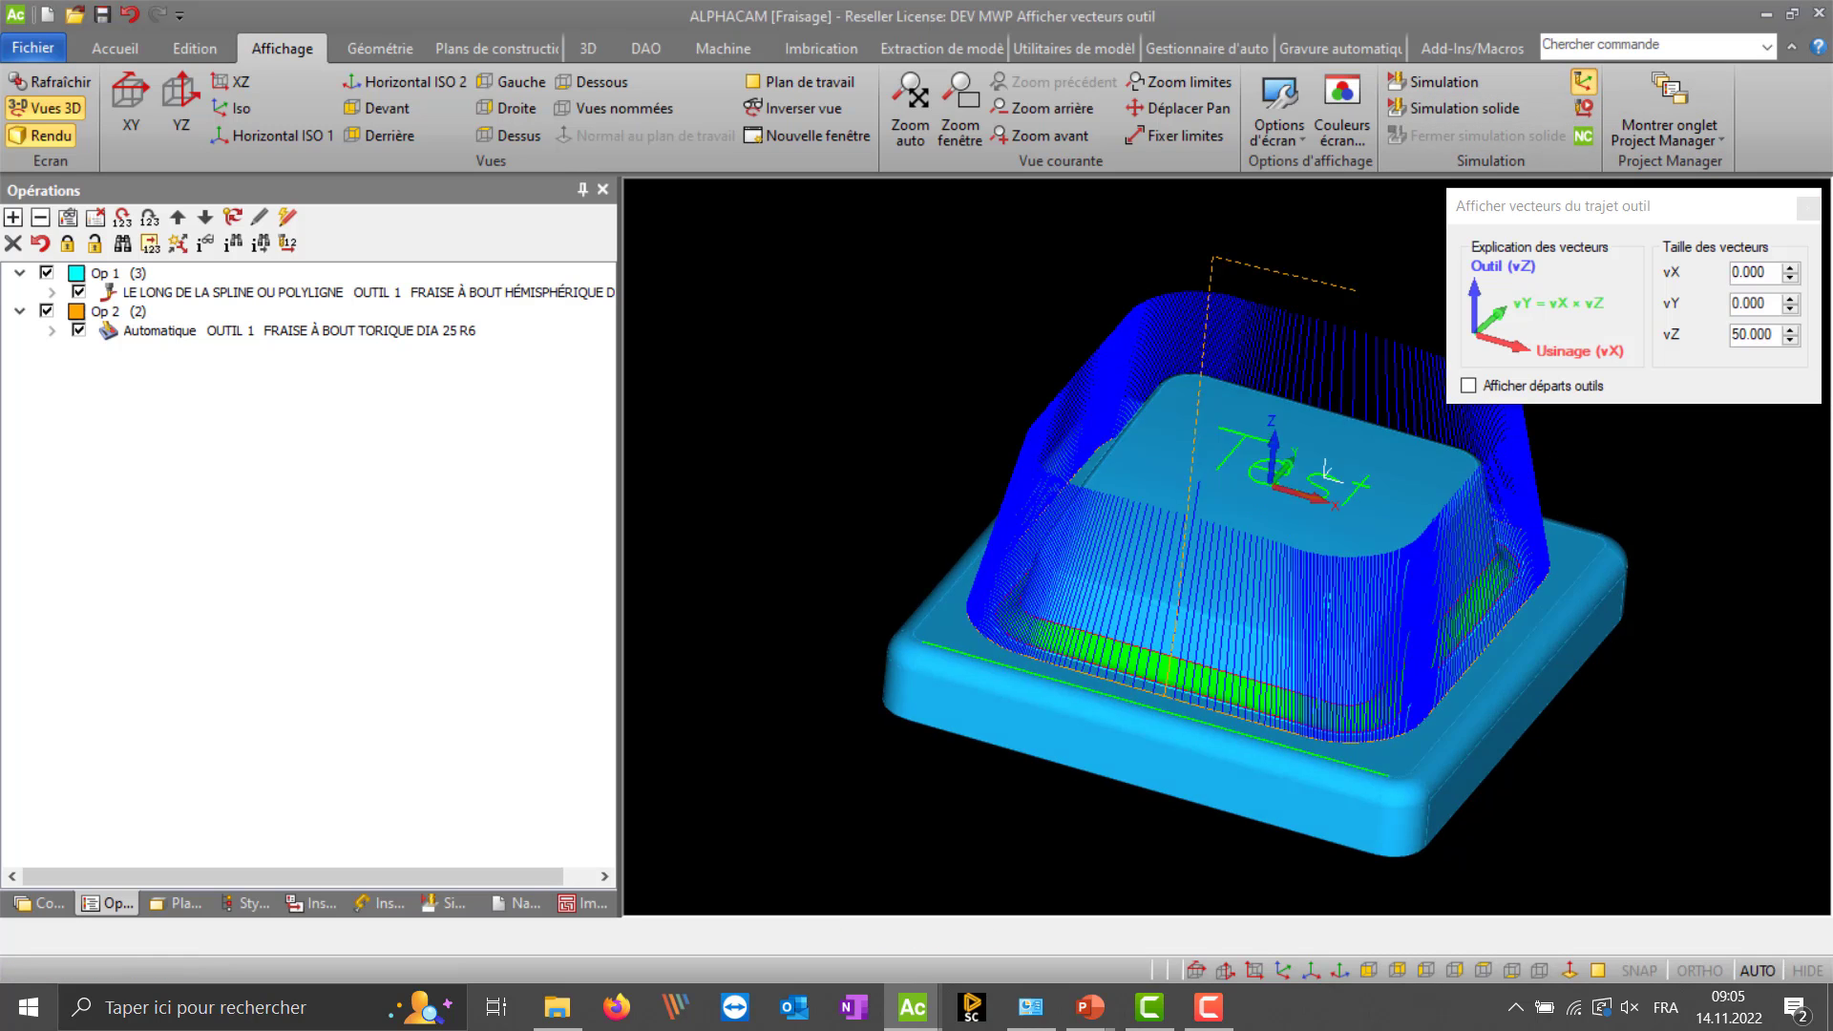
middle_drag(1326, 475, 1310, 380)
scroll(1147, 352, up, 5)
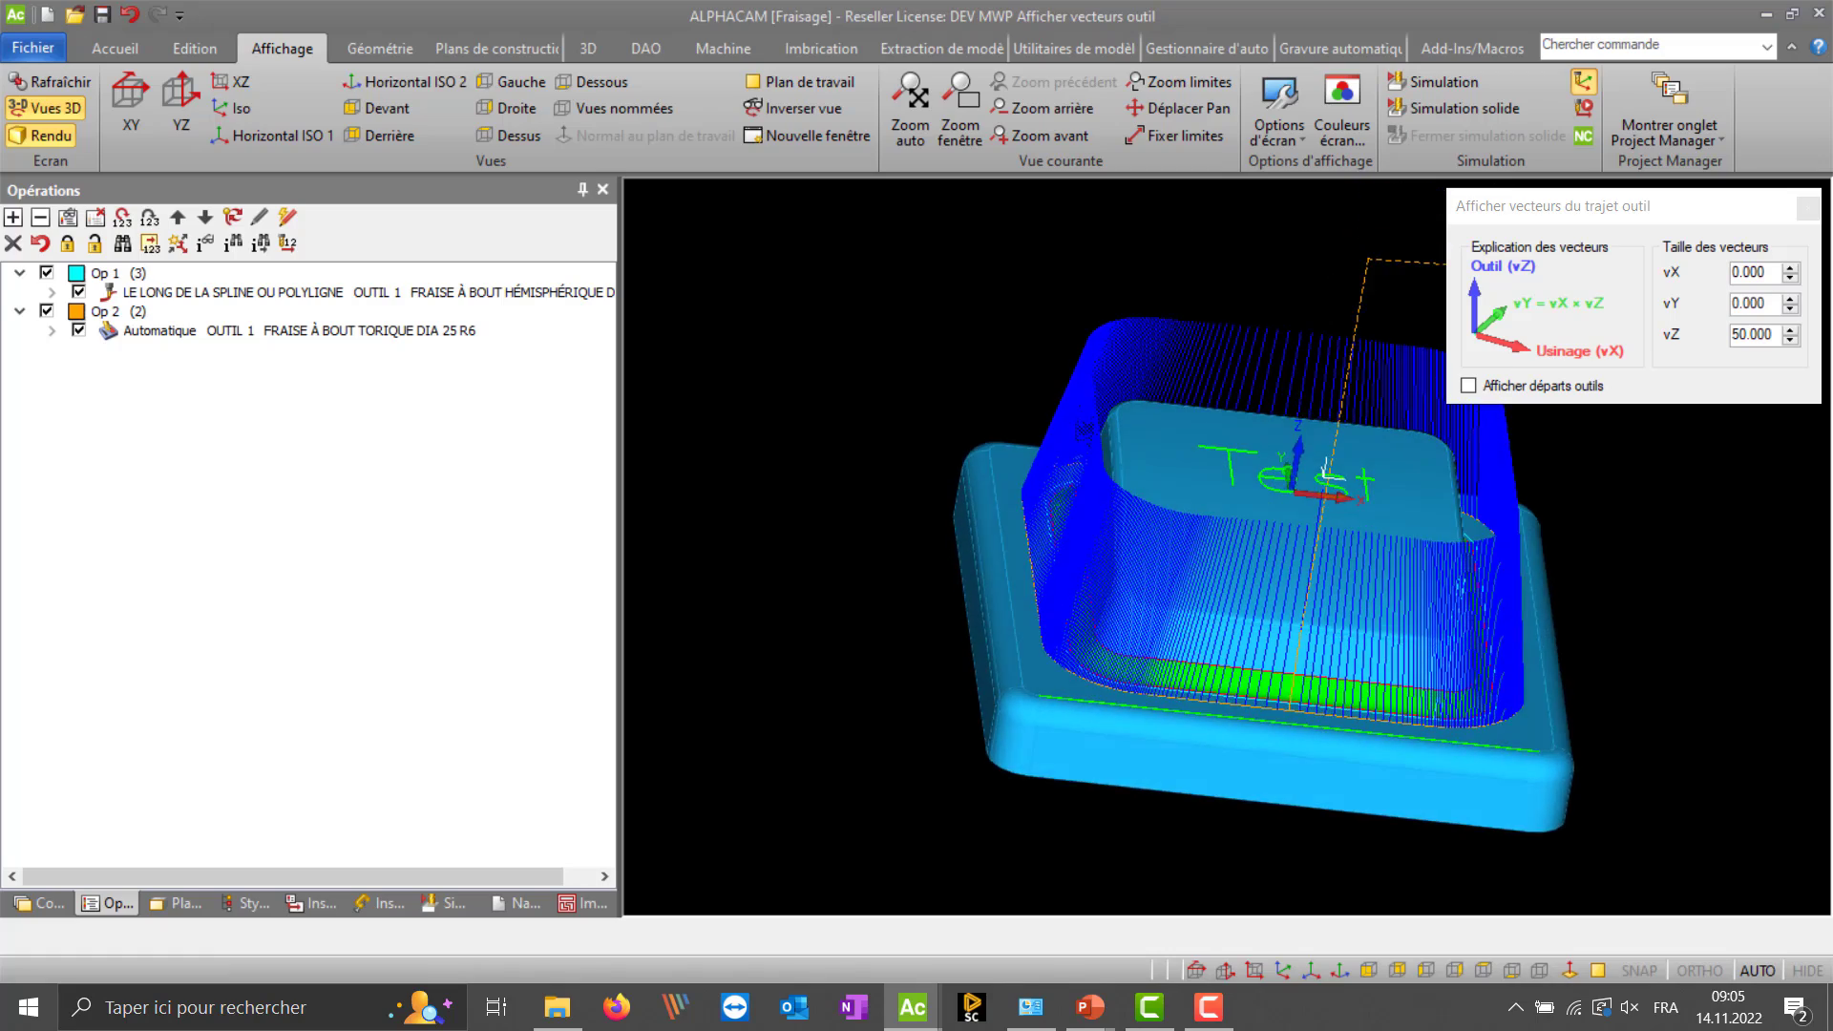
scroll(1096, 358, down, 6)
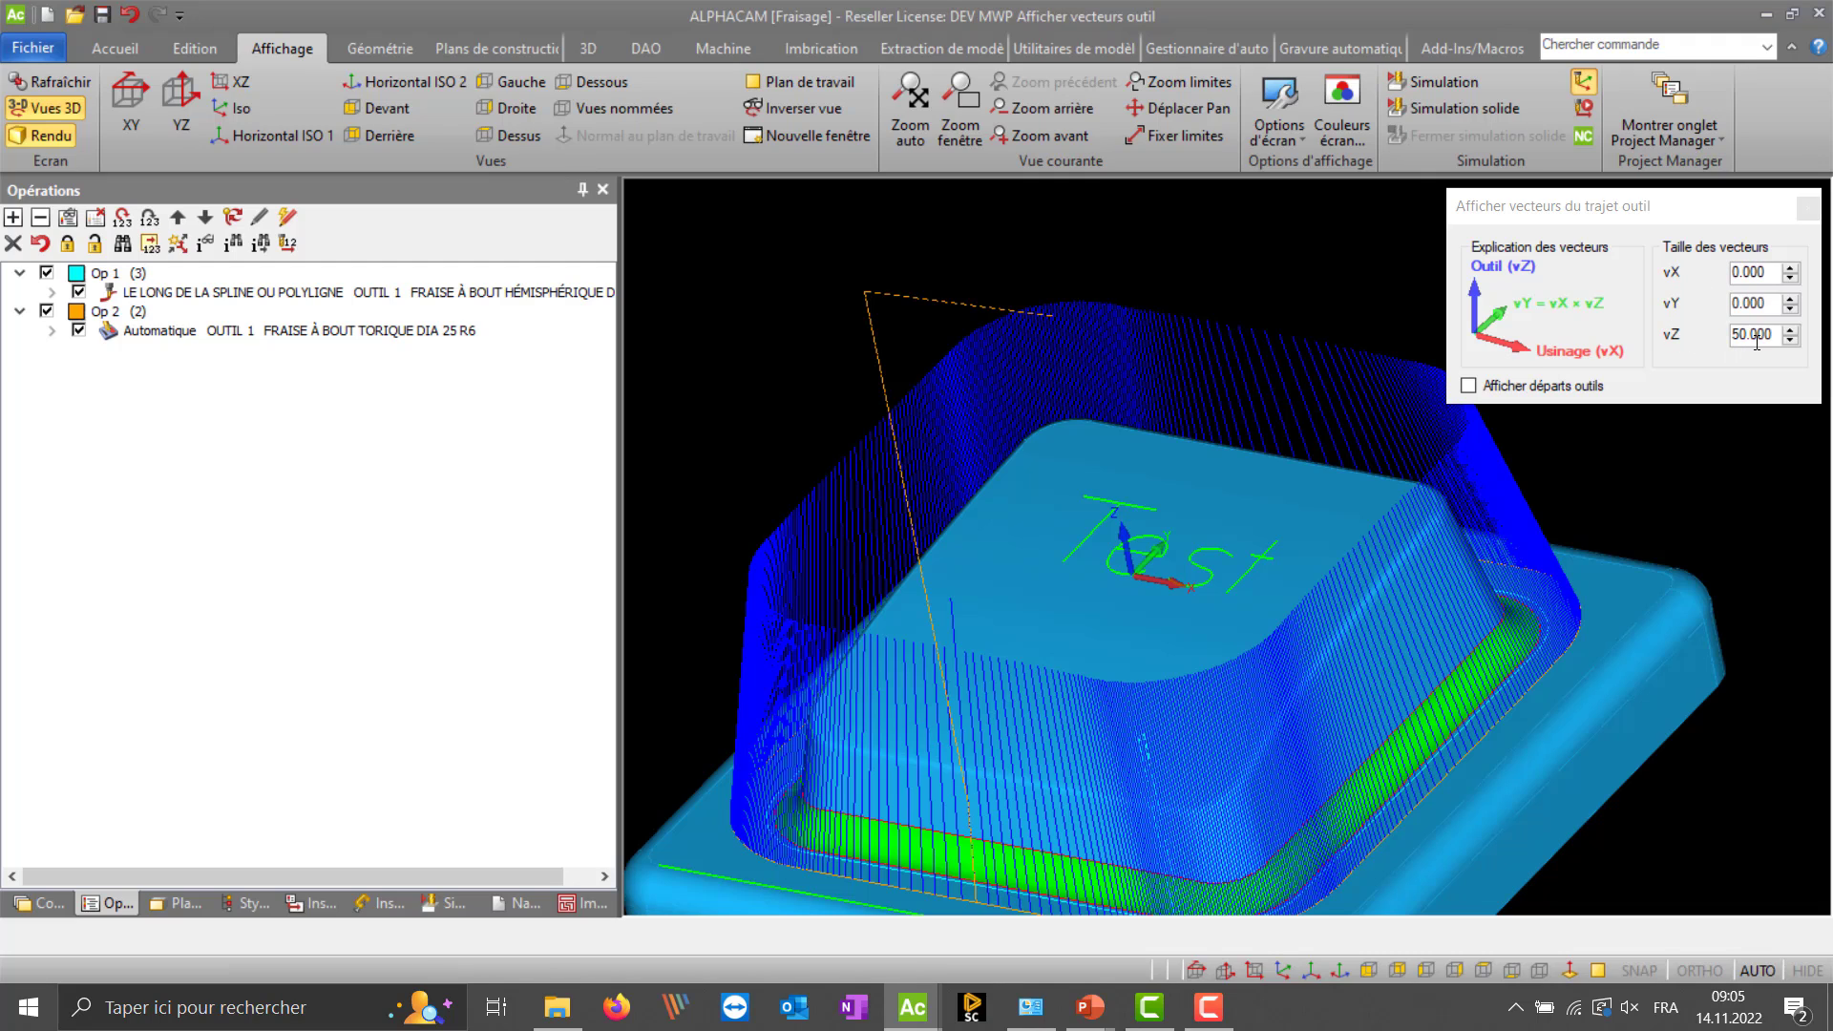
drag(1747, 339, 1715, 340)
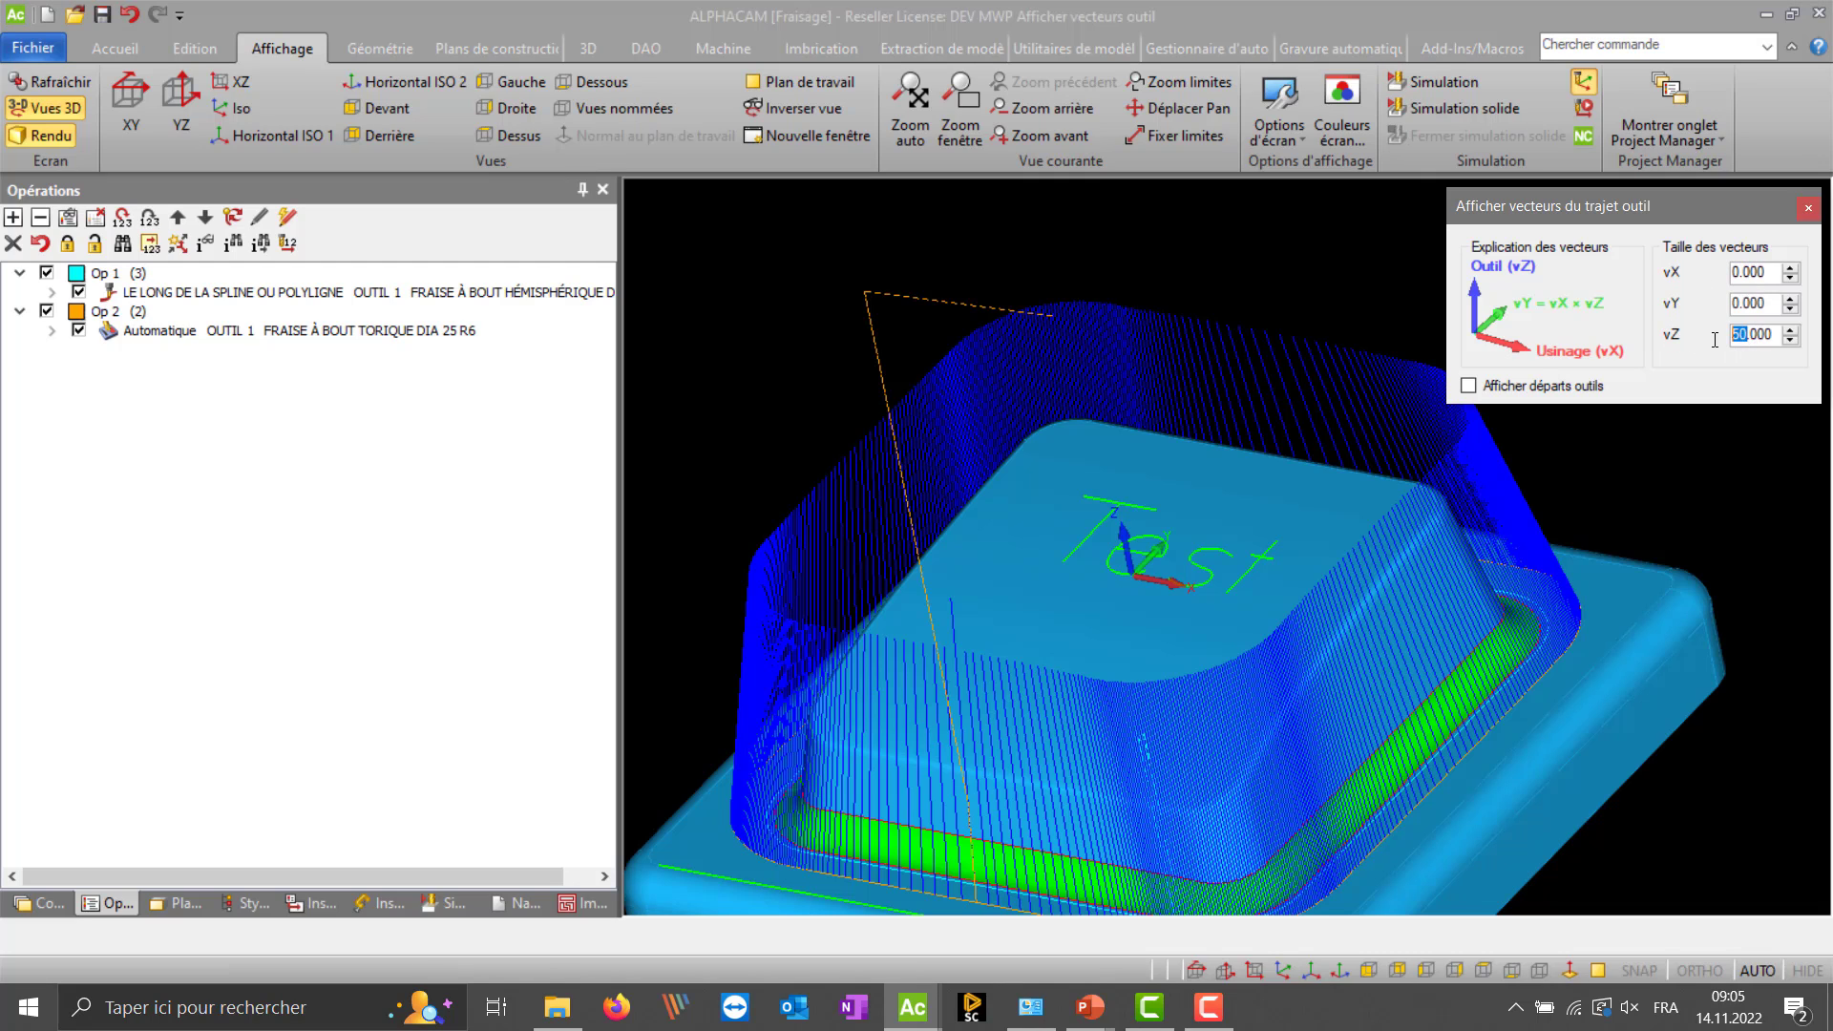
text(100)
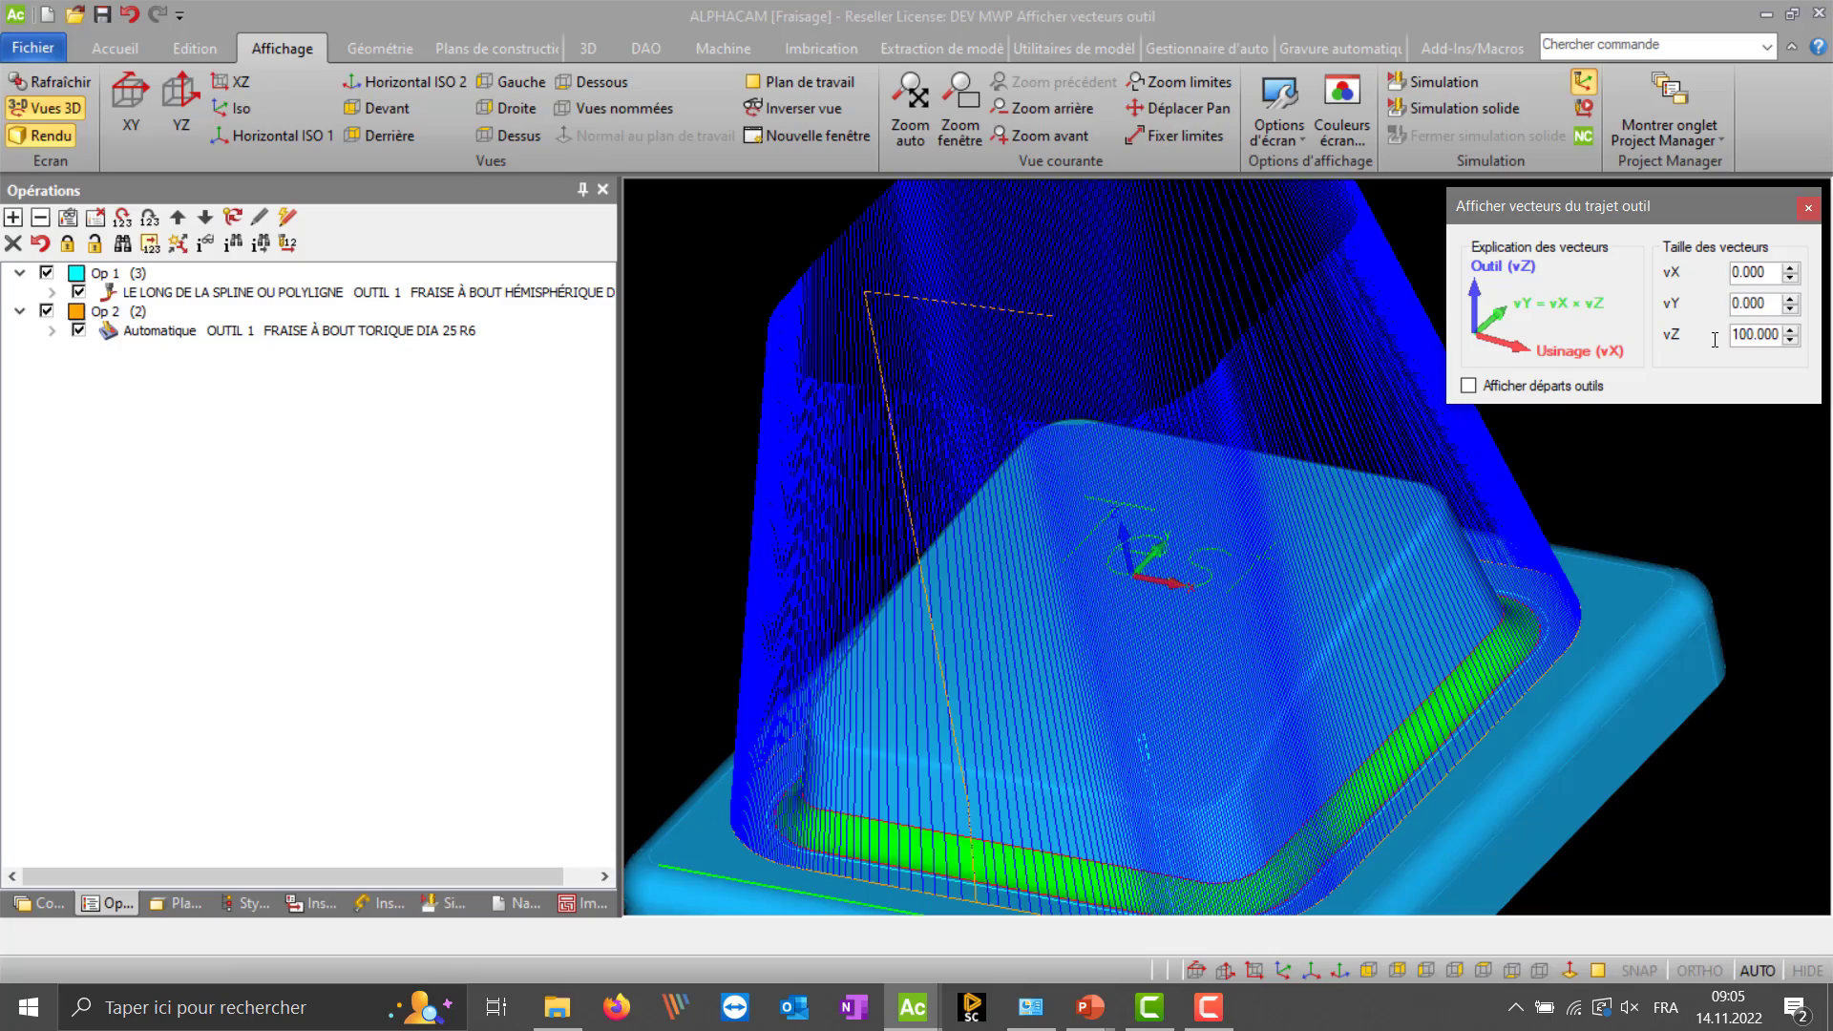
- Examine the lengthened Op 2 tool vectors around the block from several angles and close the vector display
scroll(1206, 451, down, 2)
mouse_move(1195, 495)
middle_down()
mouse_move(1136, 478)
mouse_move(1078, 500)
middle_up()
scroll(895, 399, up, 3)
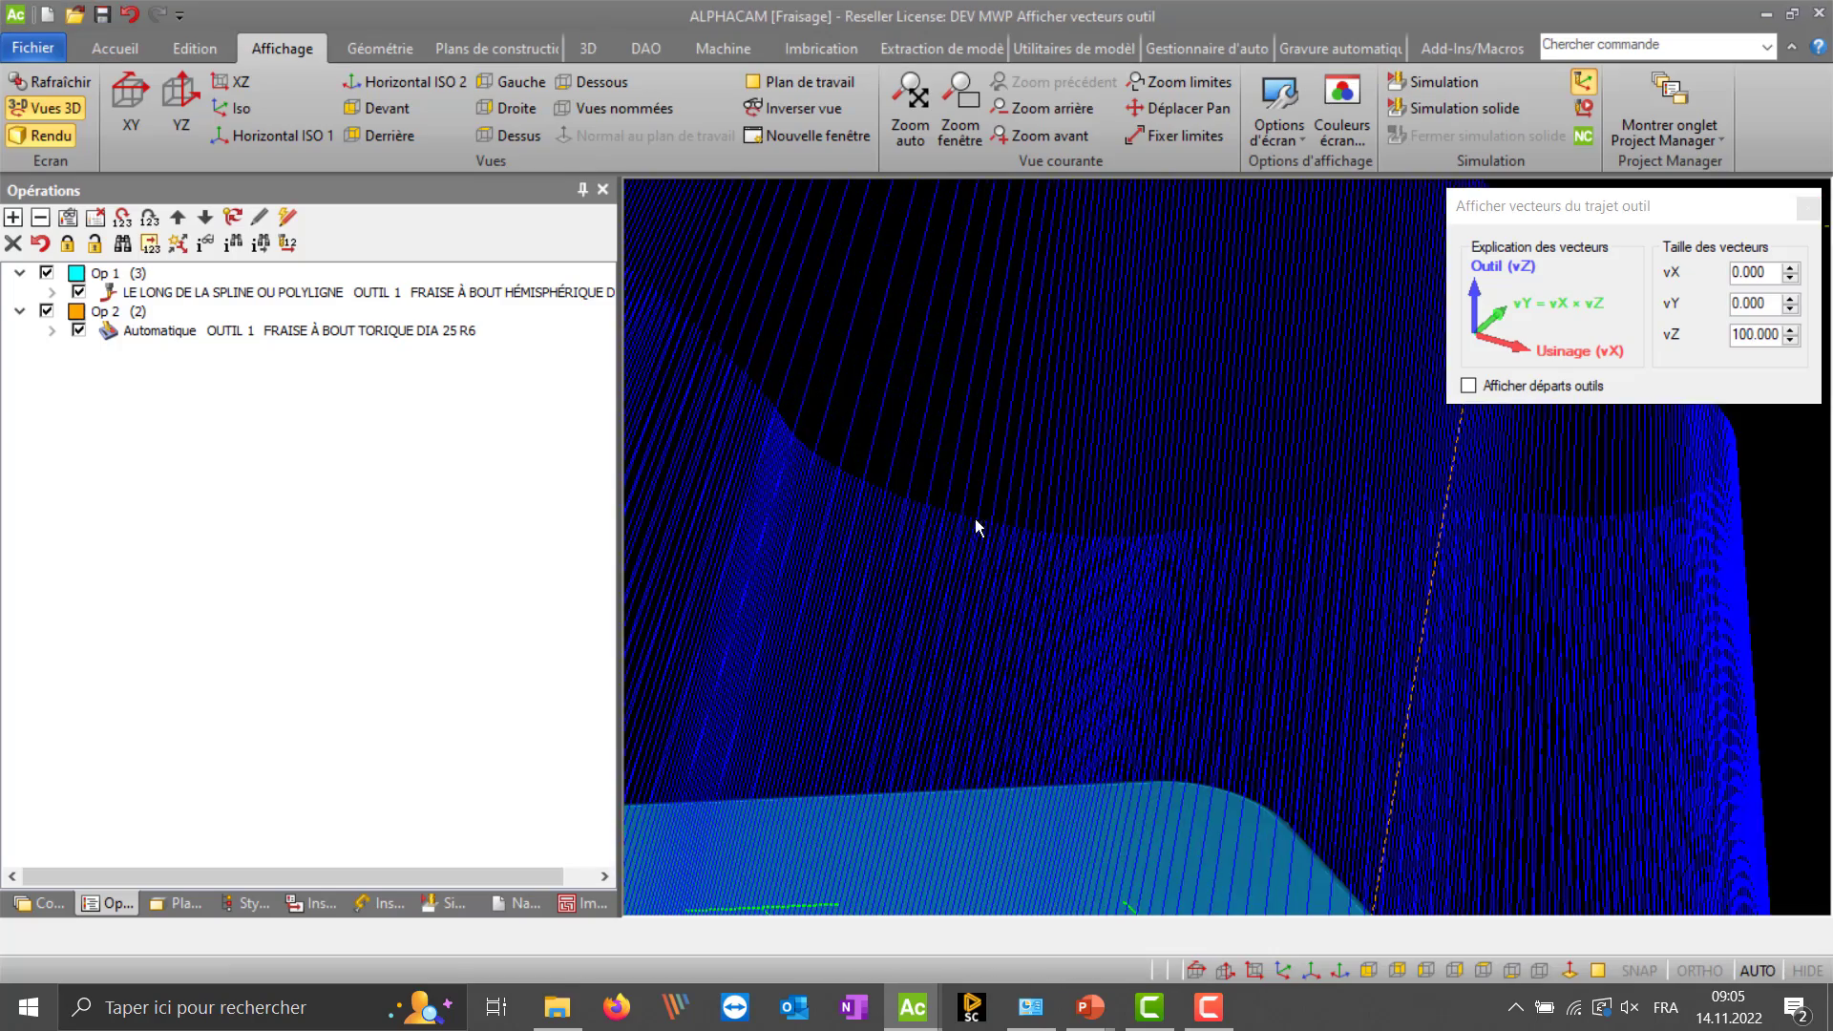
scroll(1090, 487, down, 3)
scroll(1161, 386, up, 3)
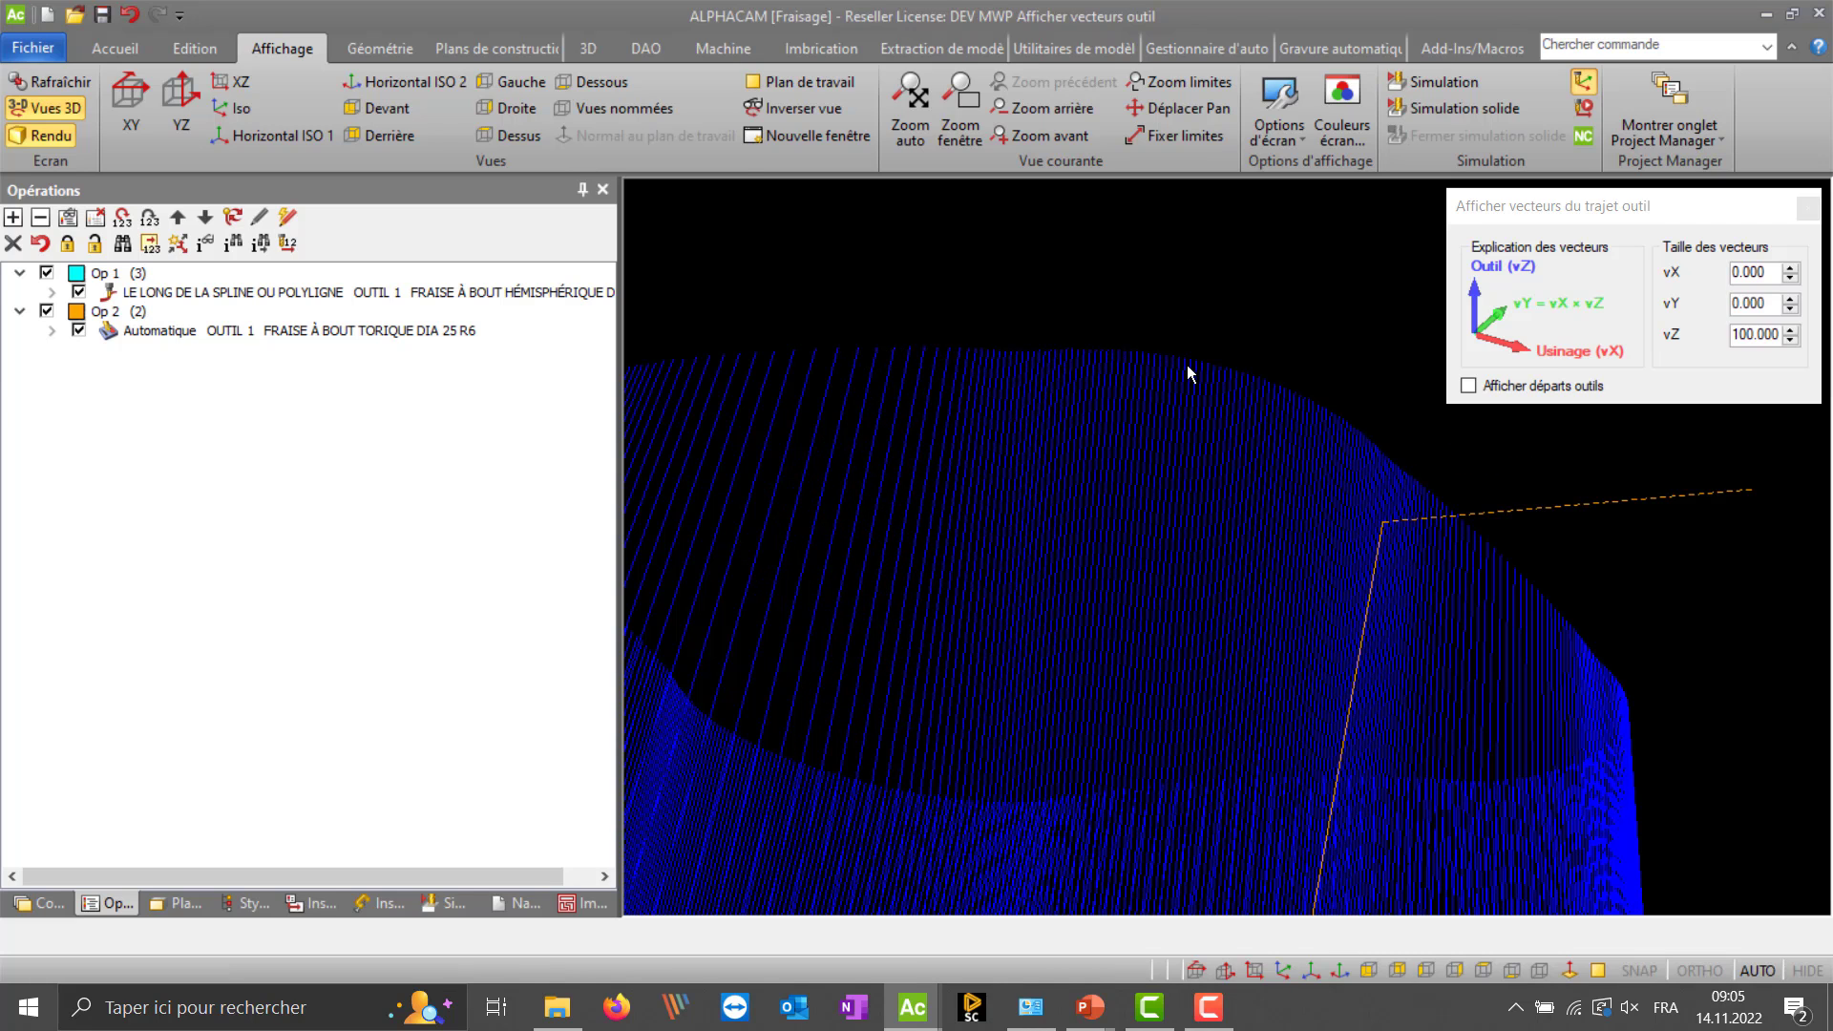
scroll(1331, 401, down, 5)
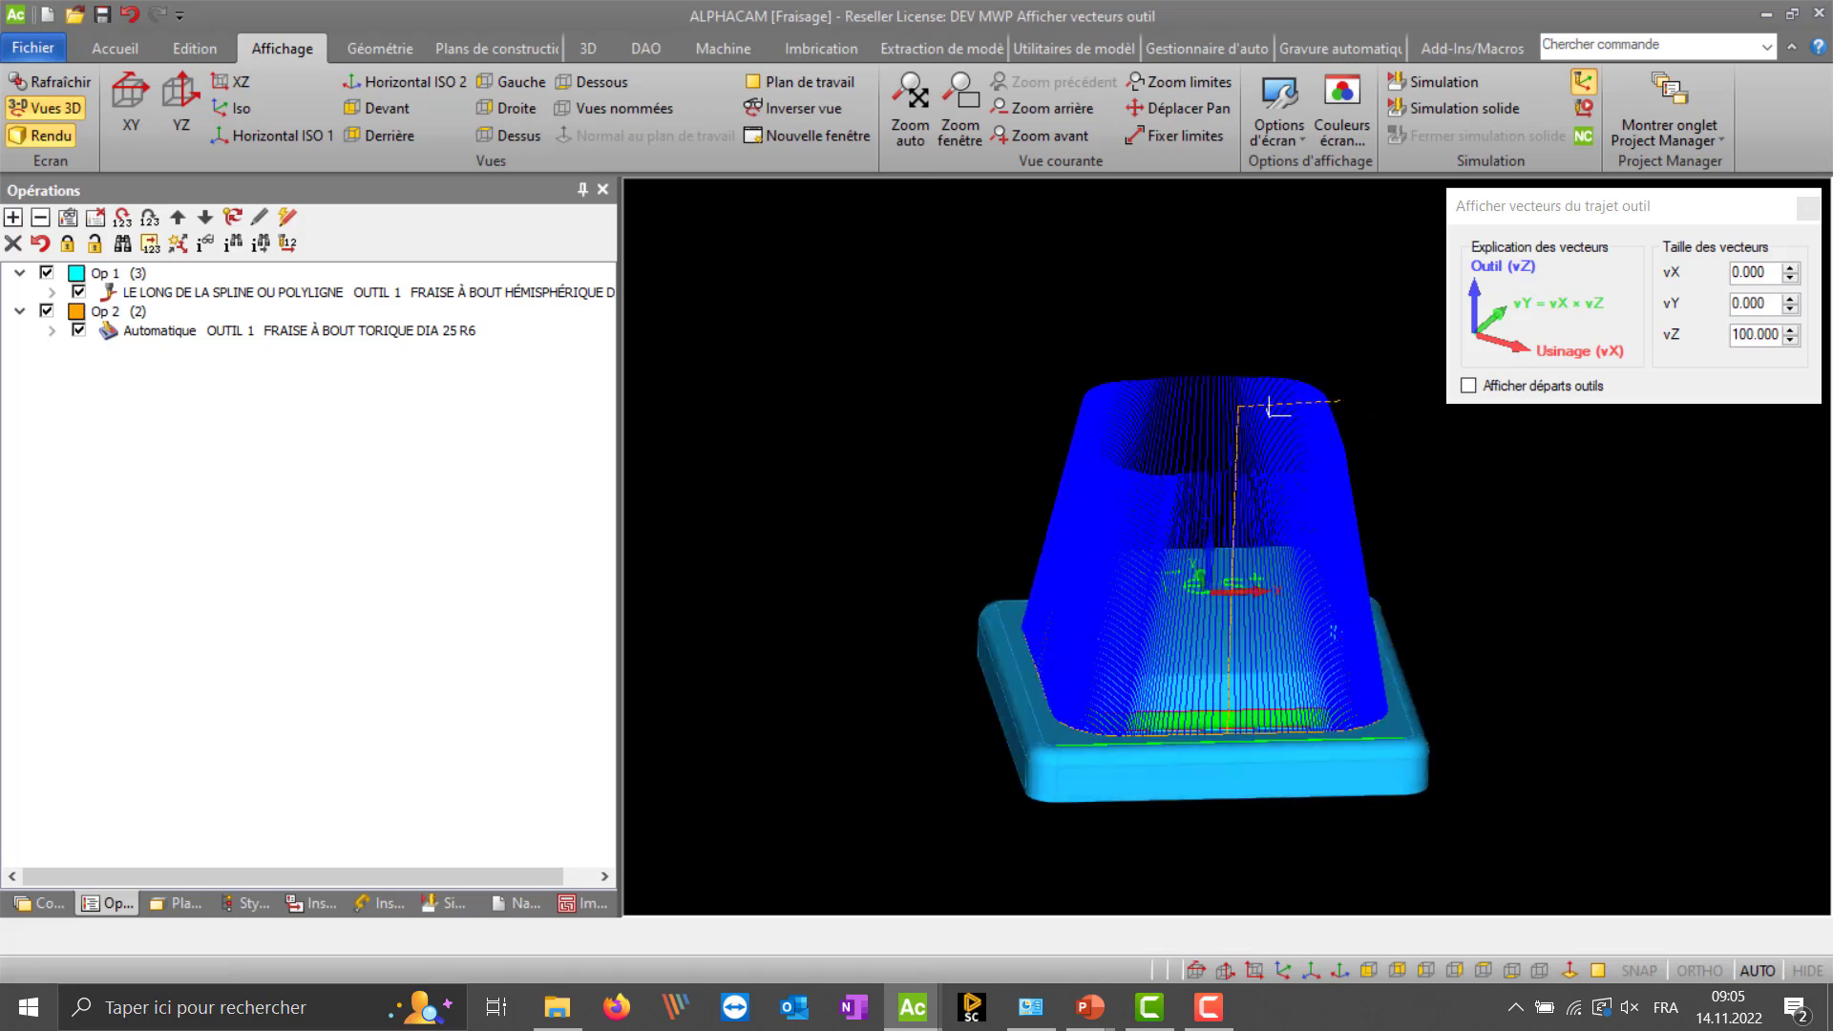
mouse_move(1270, 415)
middle_down()
mouse_move(1113, 392)
mouse_move(1081, 447)
middle_up()
scroll(1109, 388, up, 3)
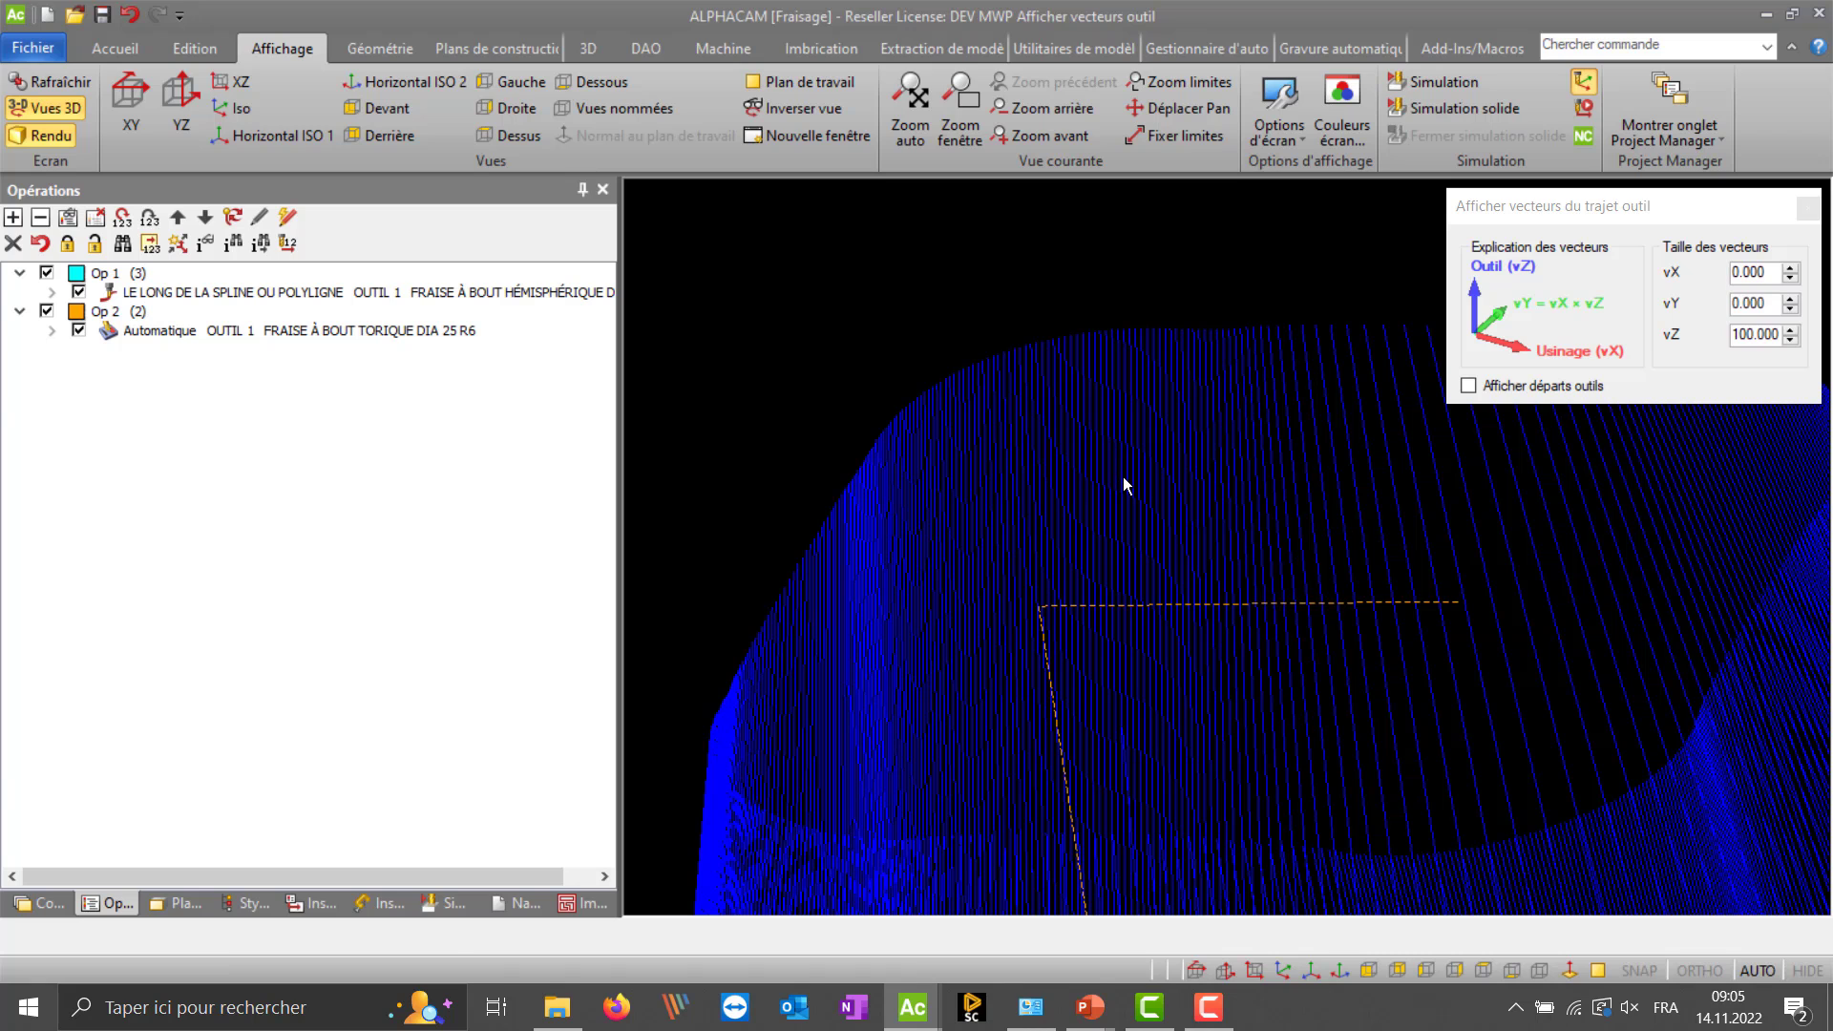
scroll(1130, 516, down, 5)
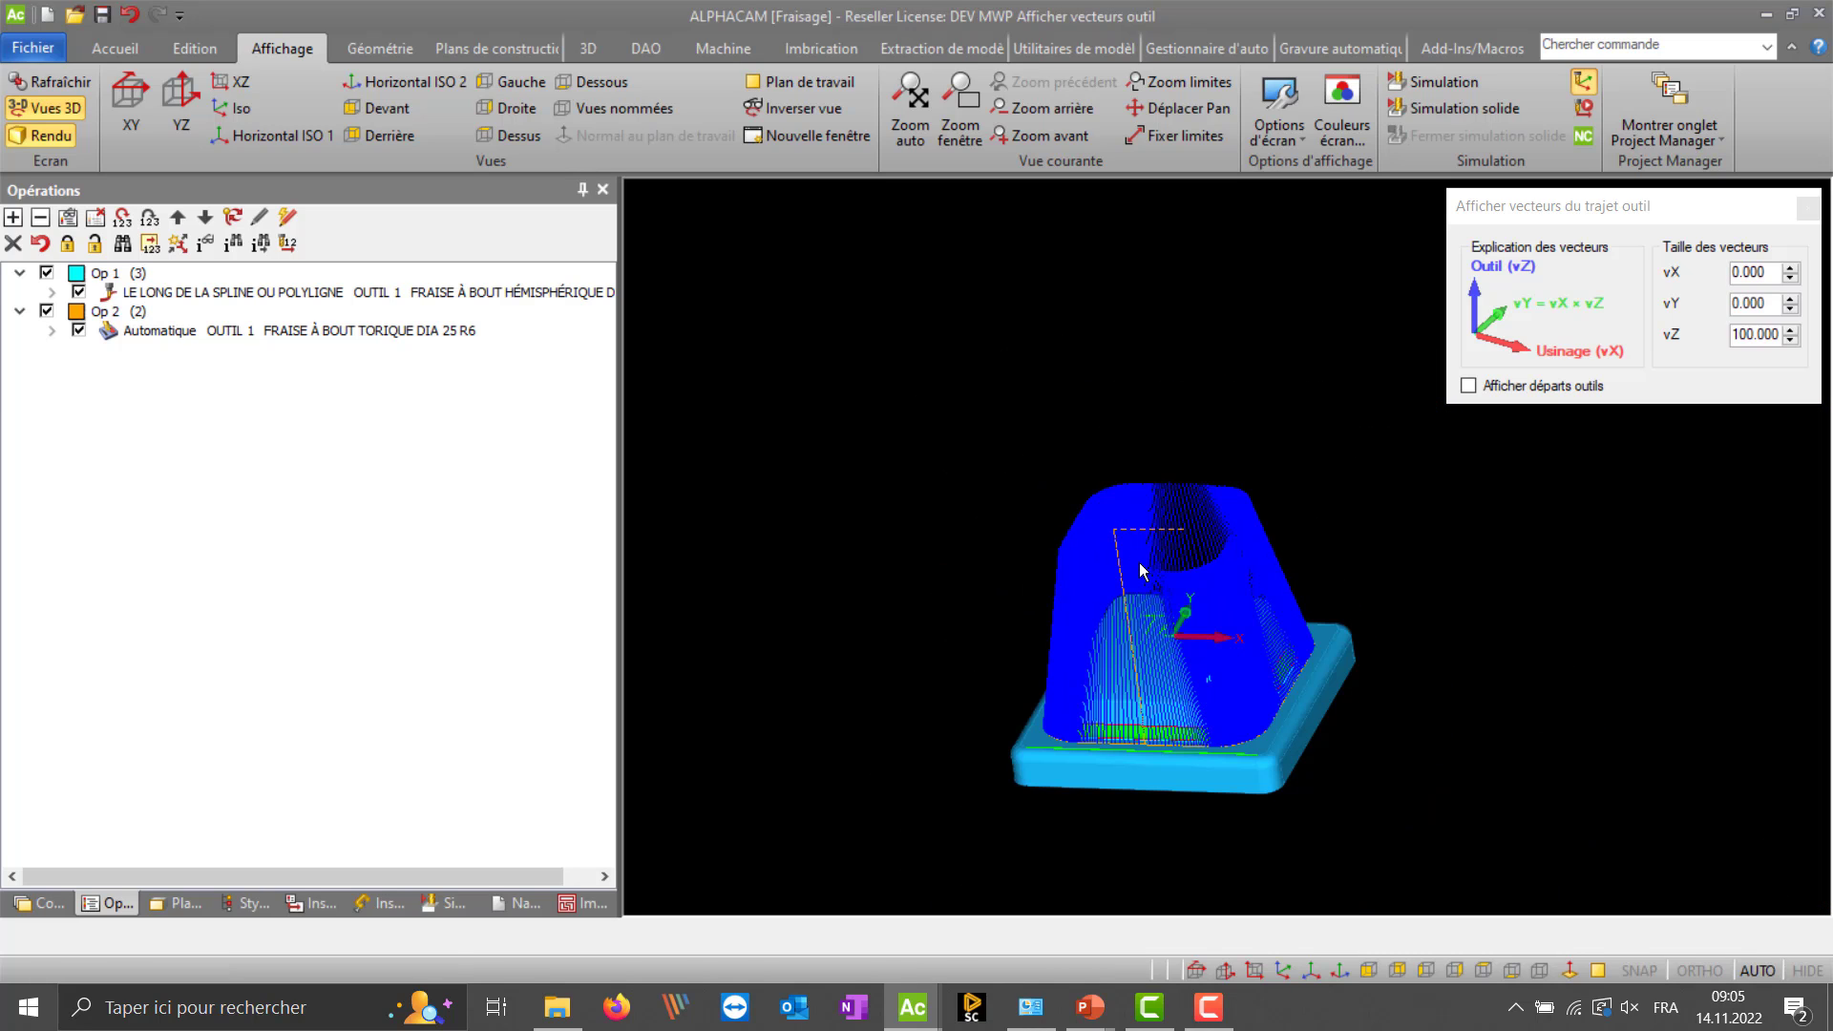
scroll(1172, 713, up, 3)
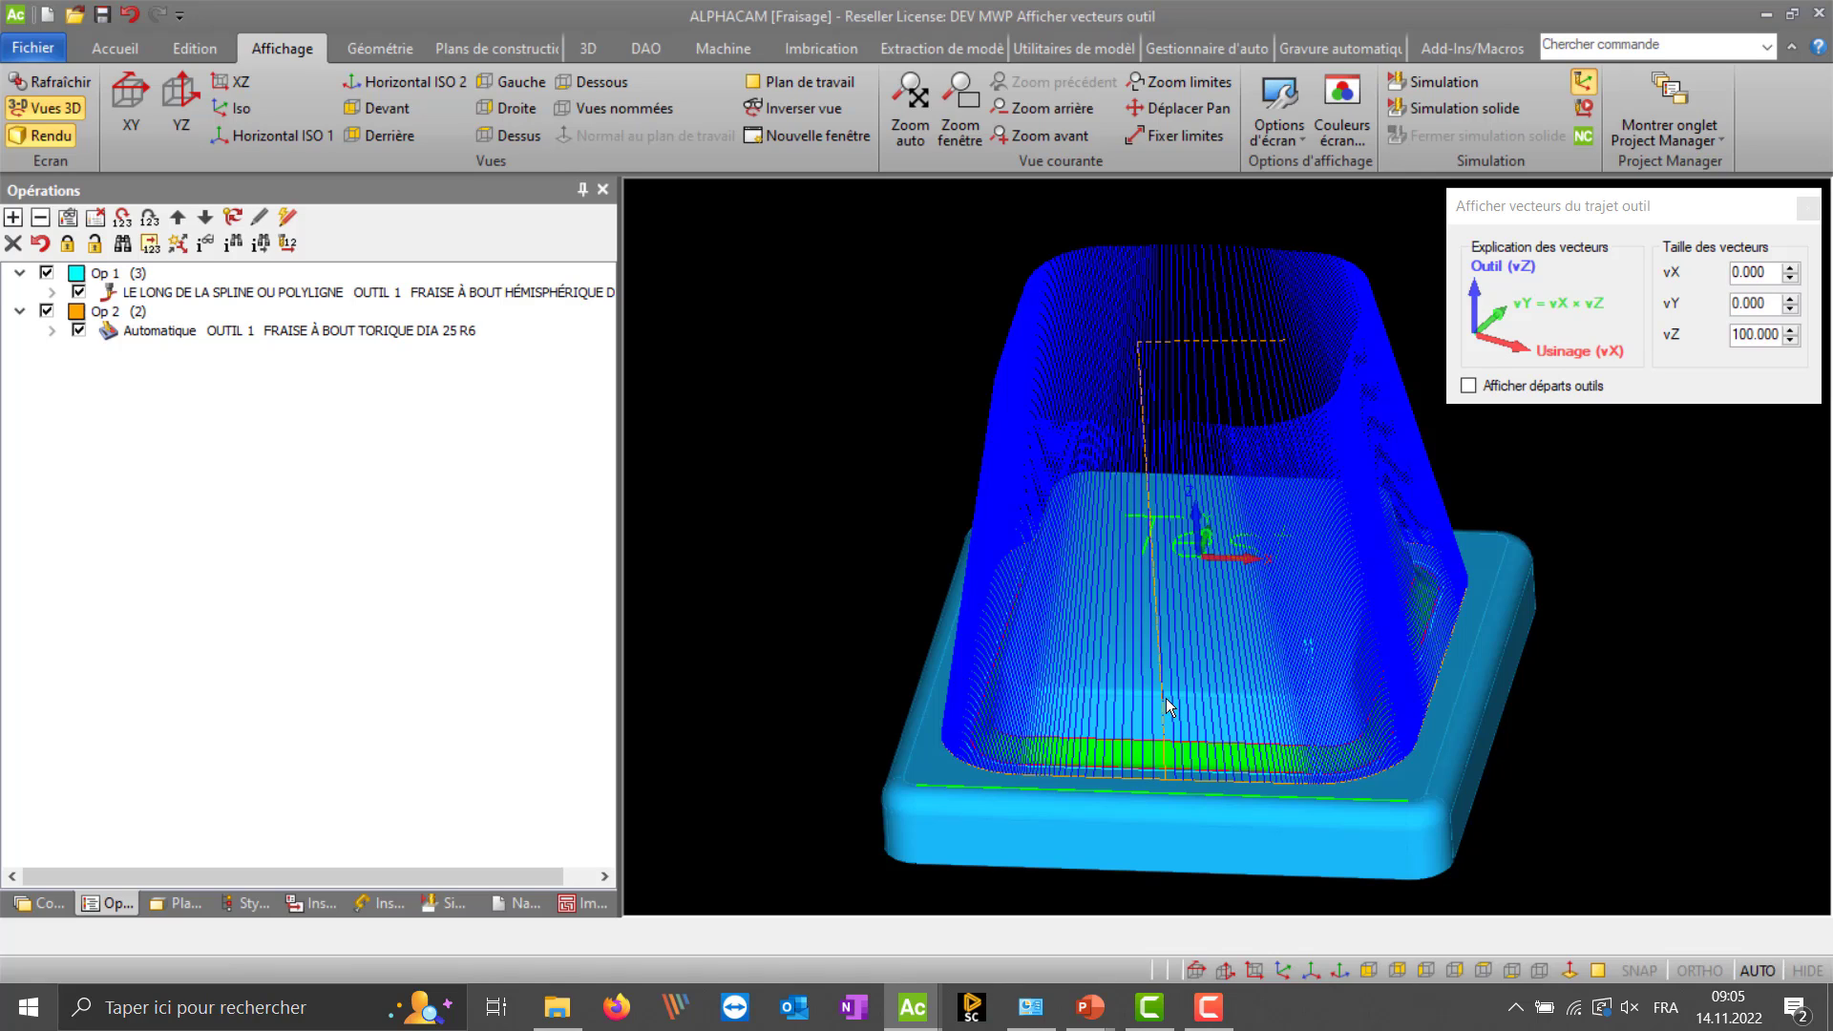
click(1808, 207)
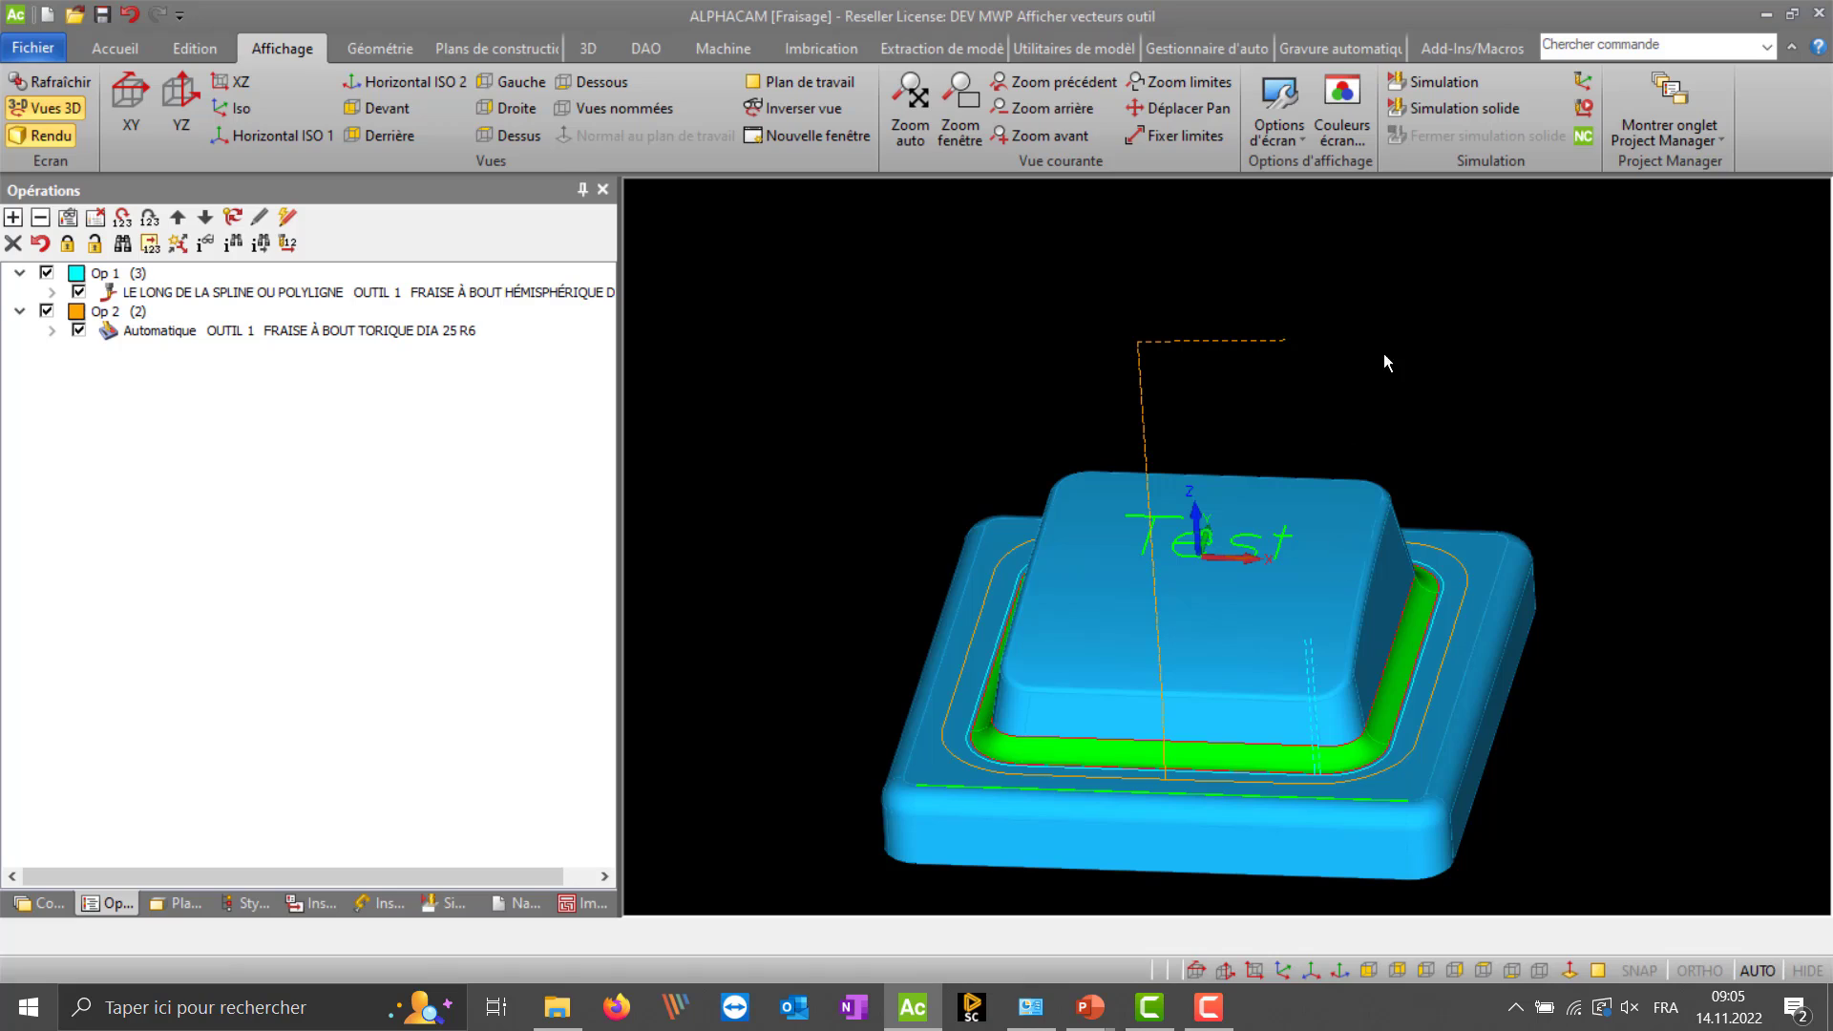
- Show the tool on the Op 1 toolpath and move it along to position 13.55
click(1585, 113)
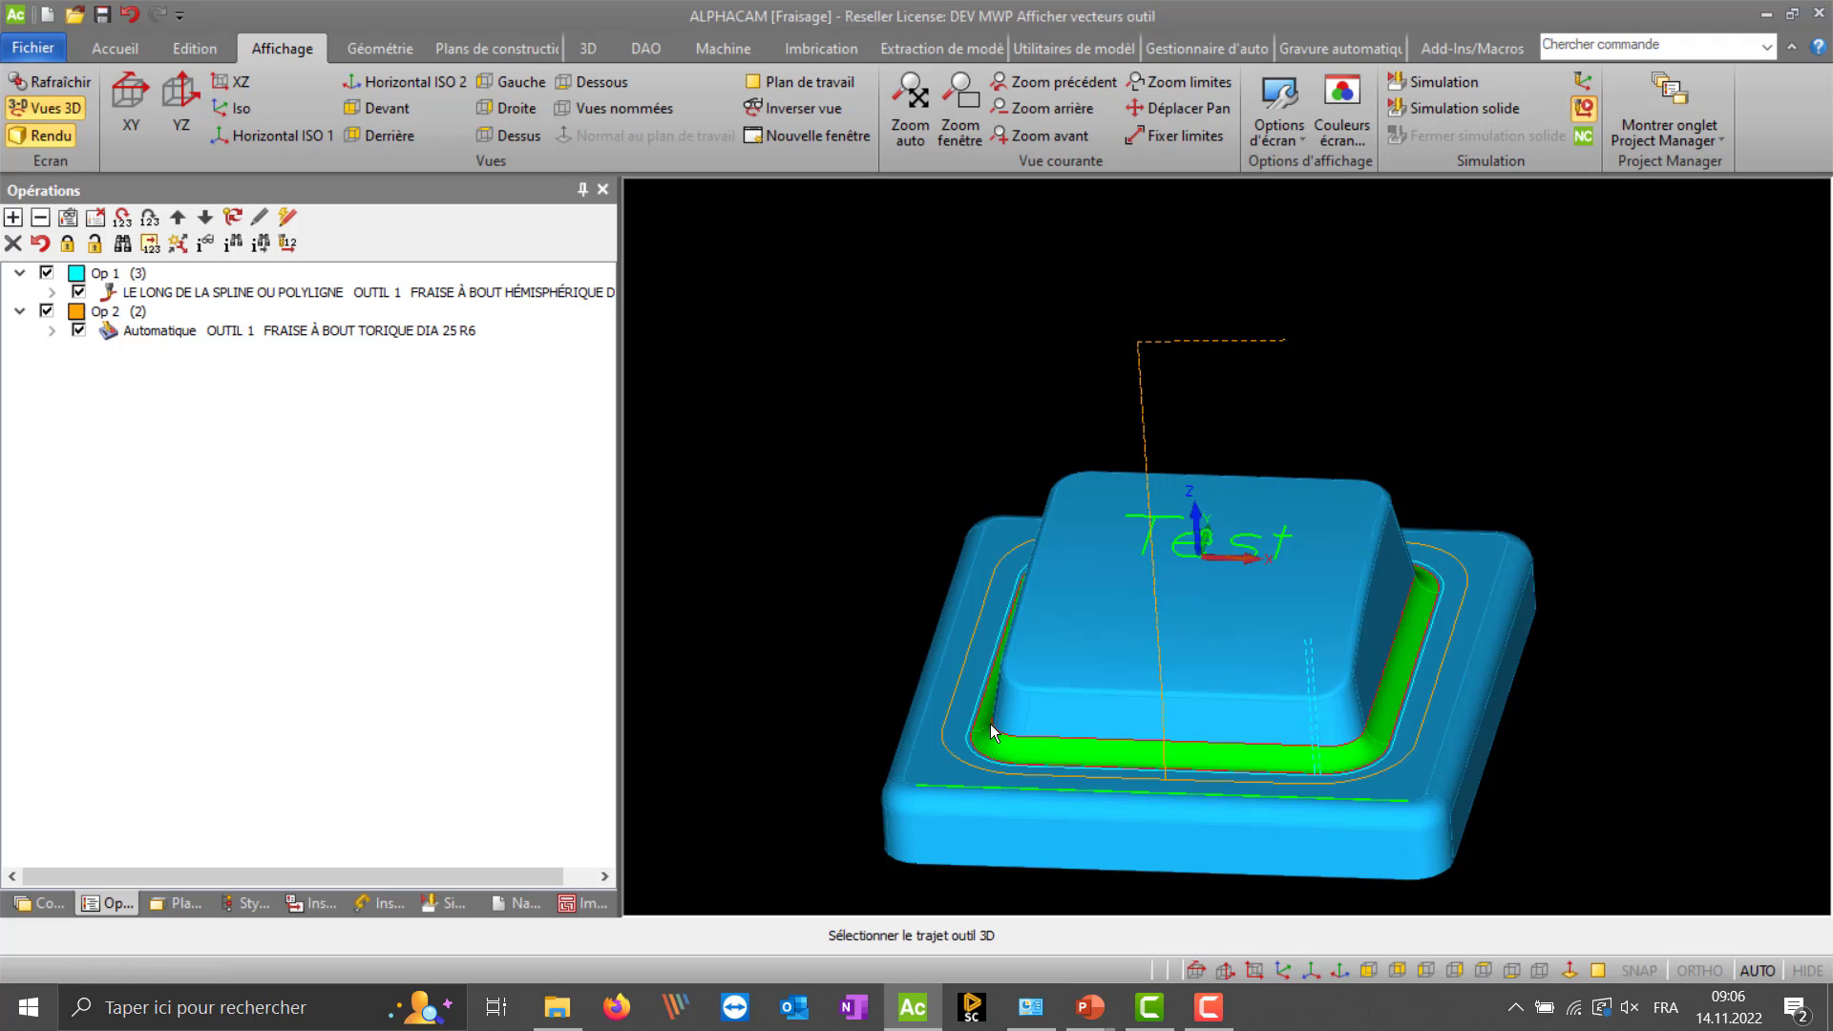
click(965, 749)
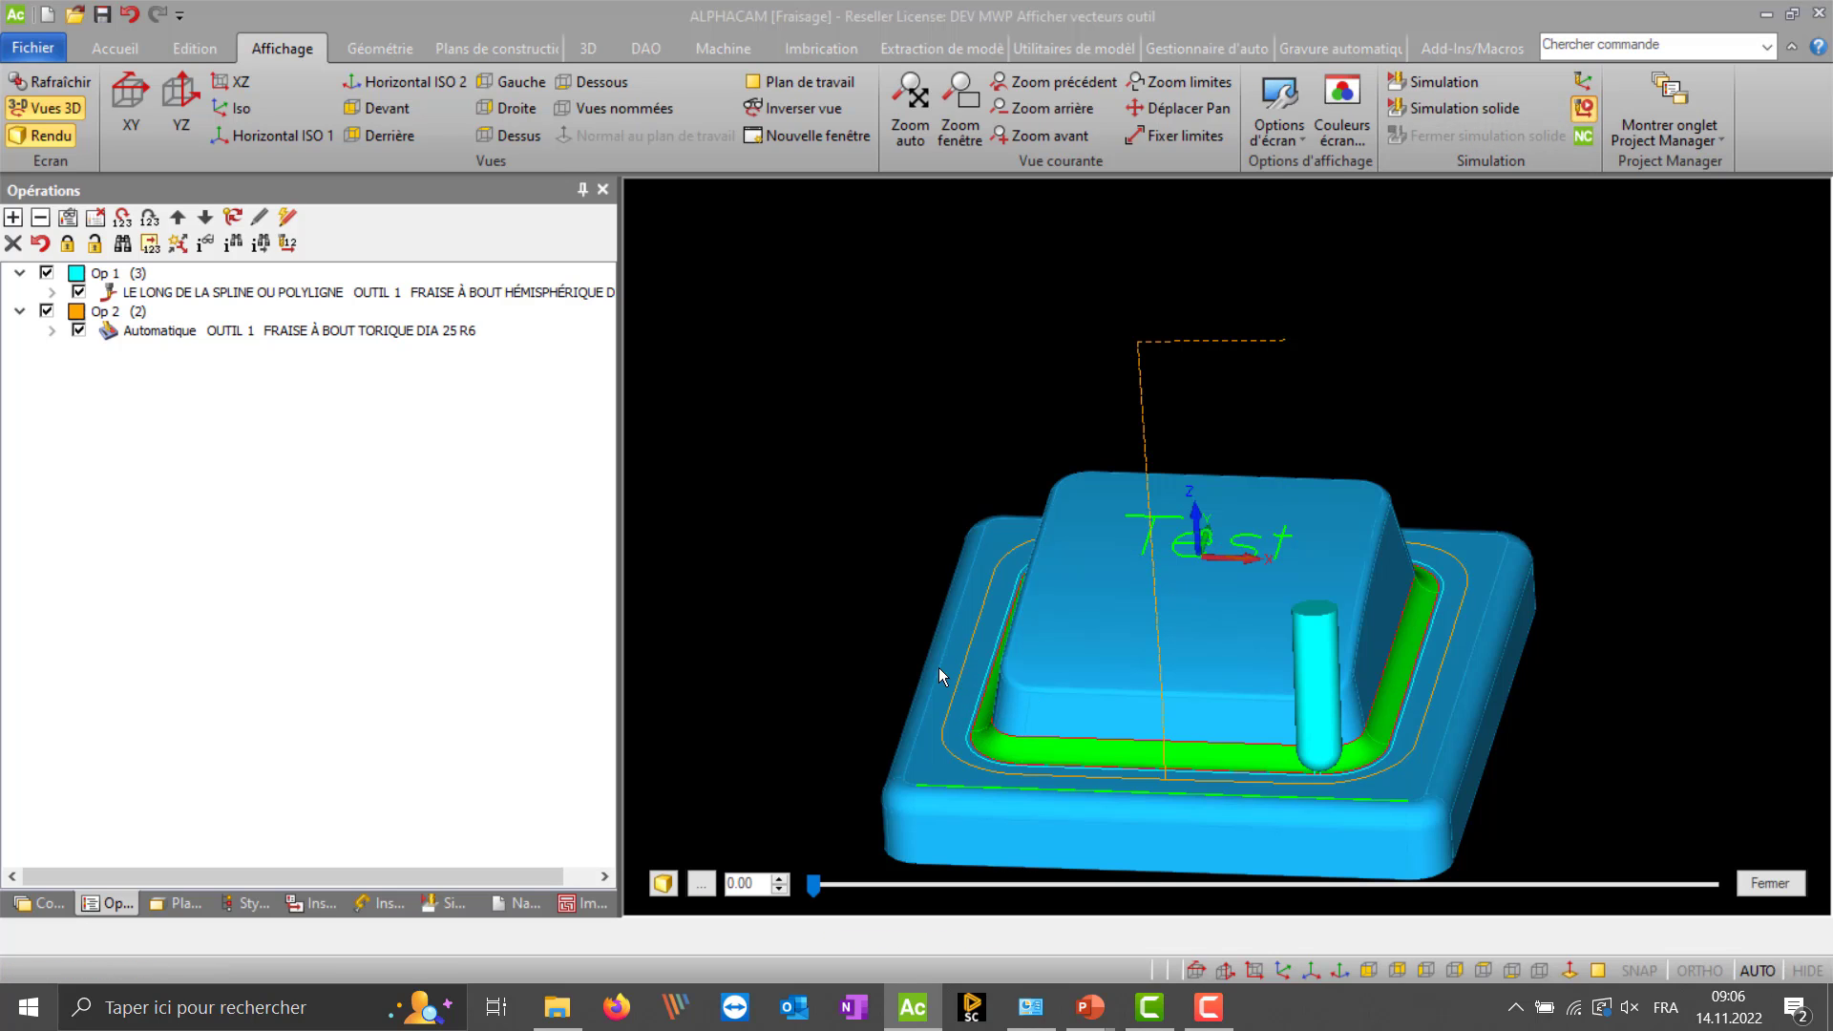
drag(811, 888, 925, 885)
- Place the tool at a picked point on the Op 1 toolpath where the straight fillet run meets the corner
click(703, 883)
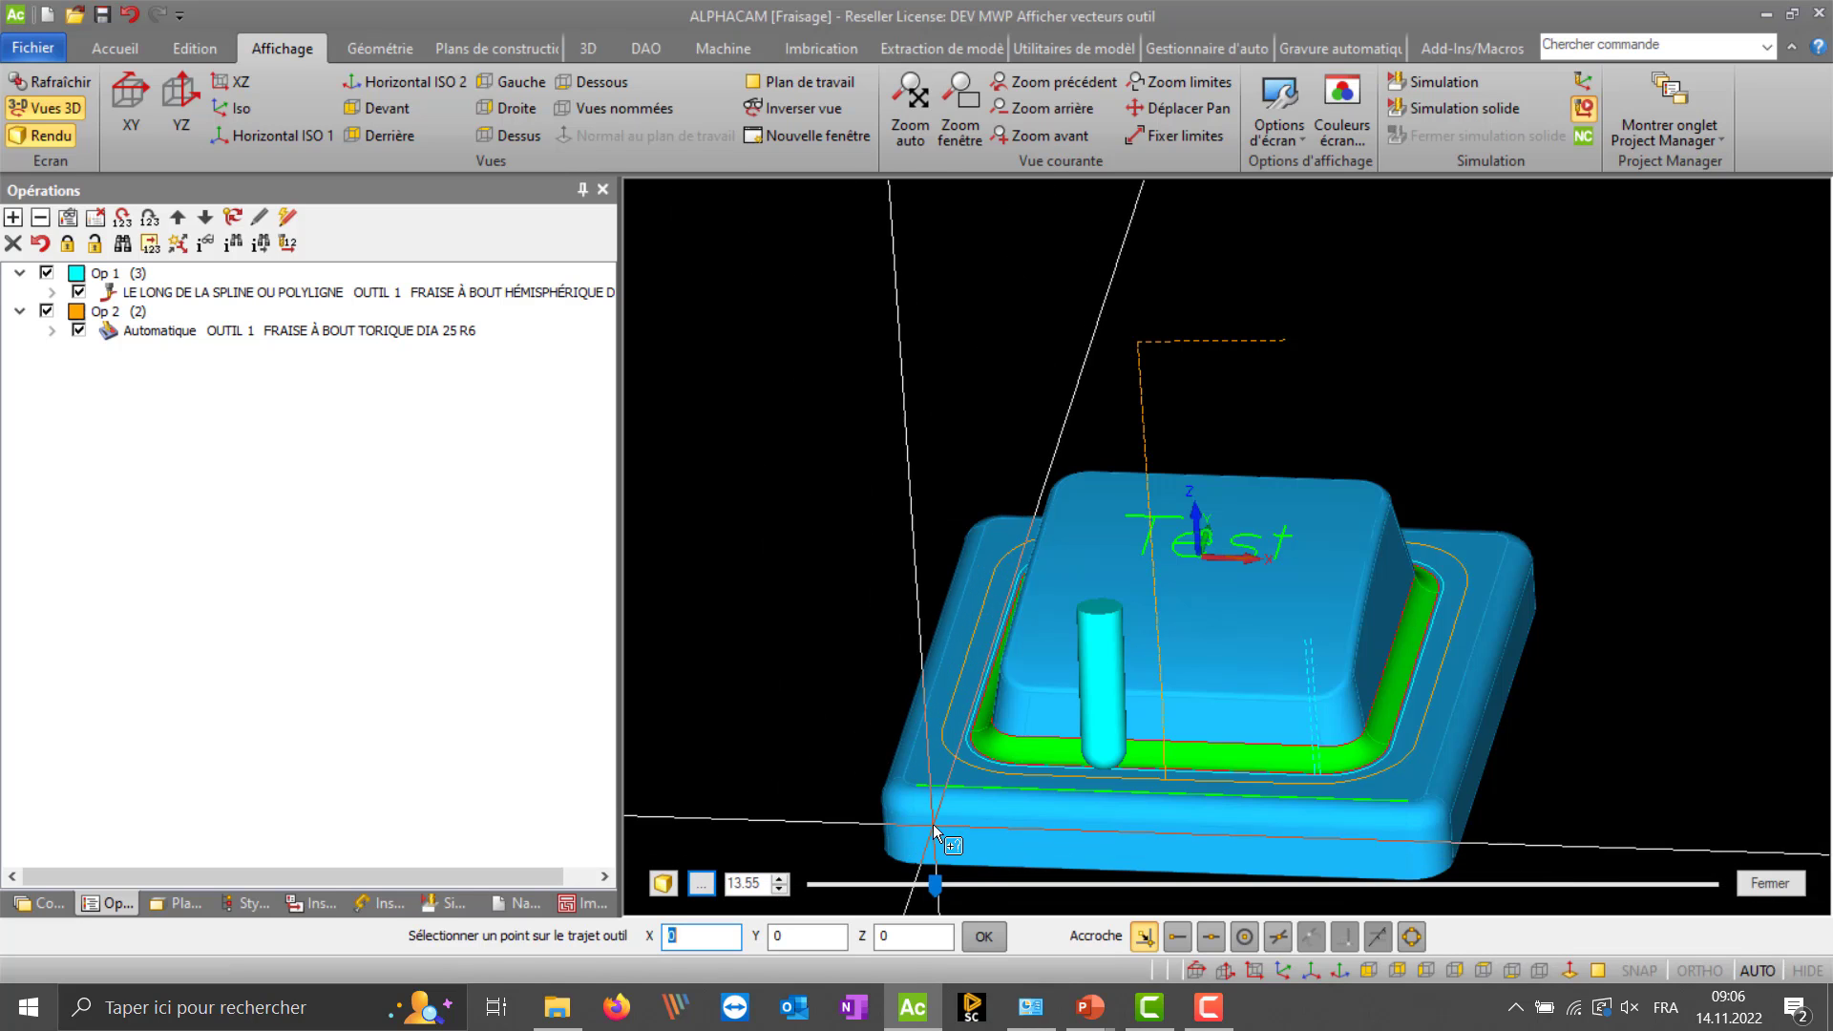
scroll(1027, 775, up, 5)
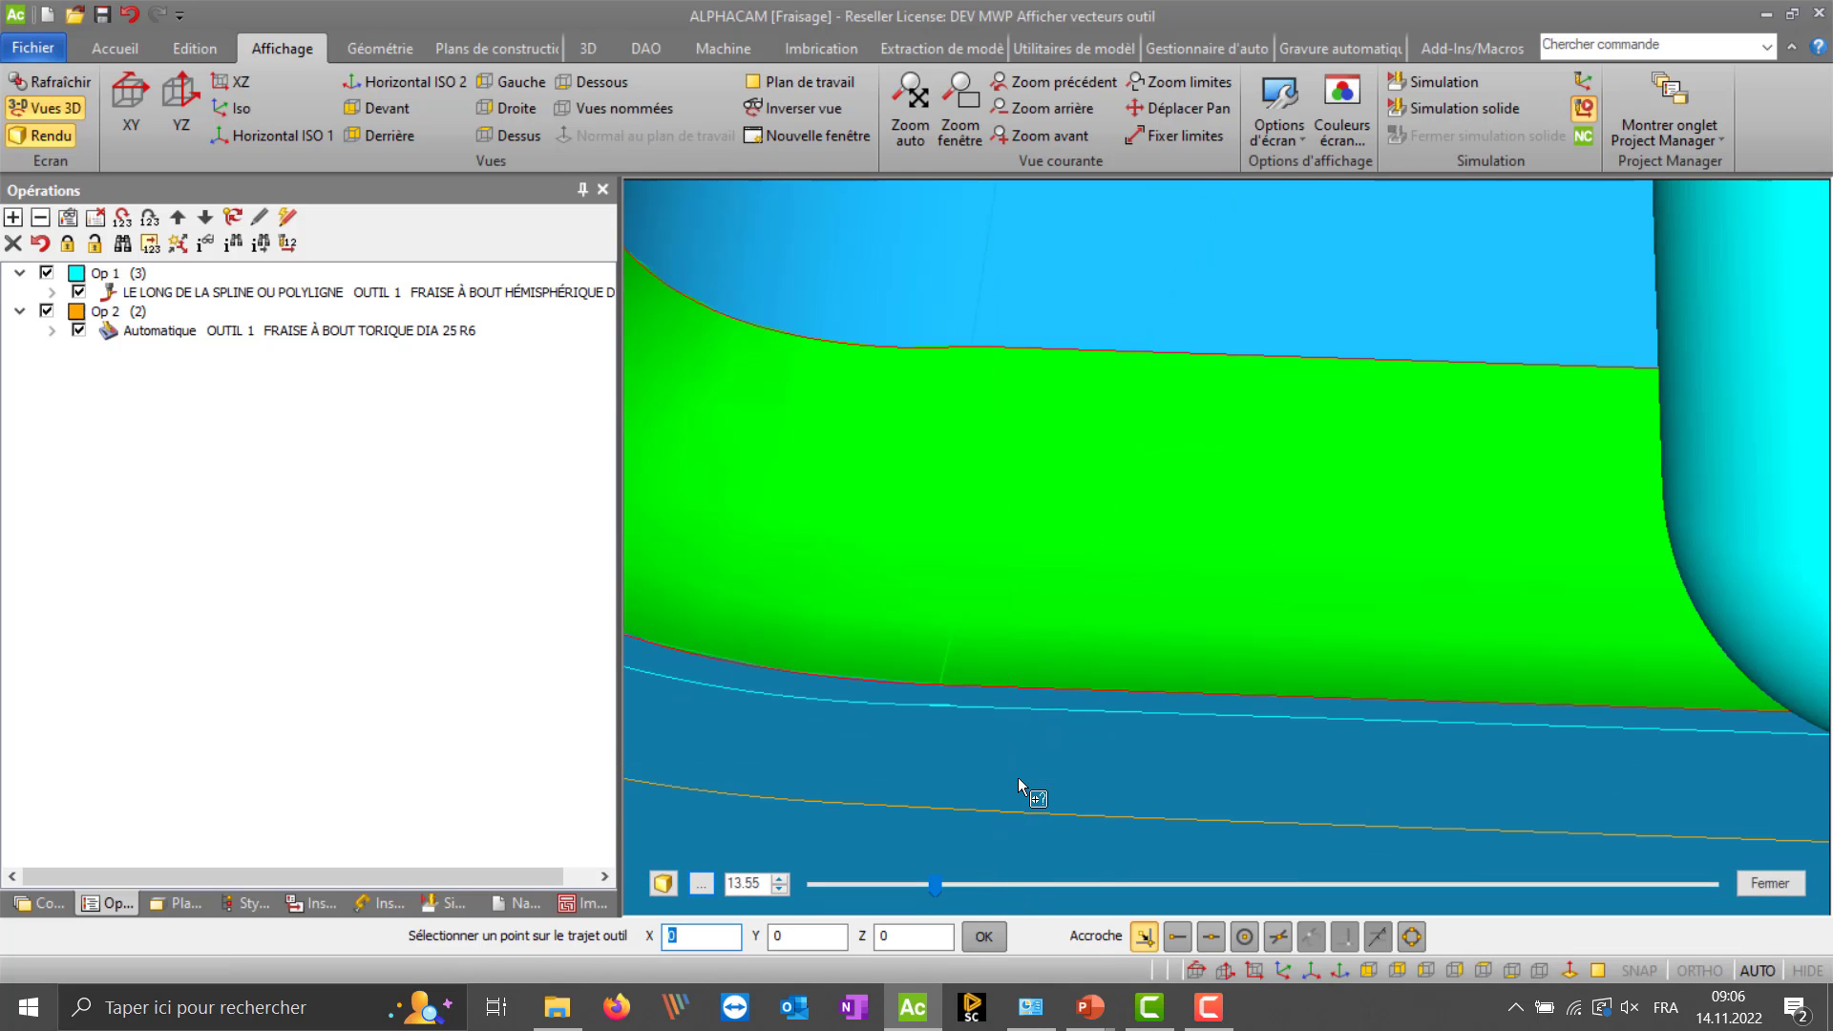
key(F5)
click(1000, 705)
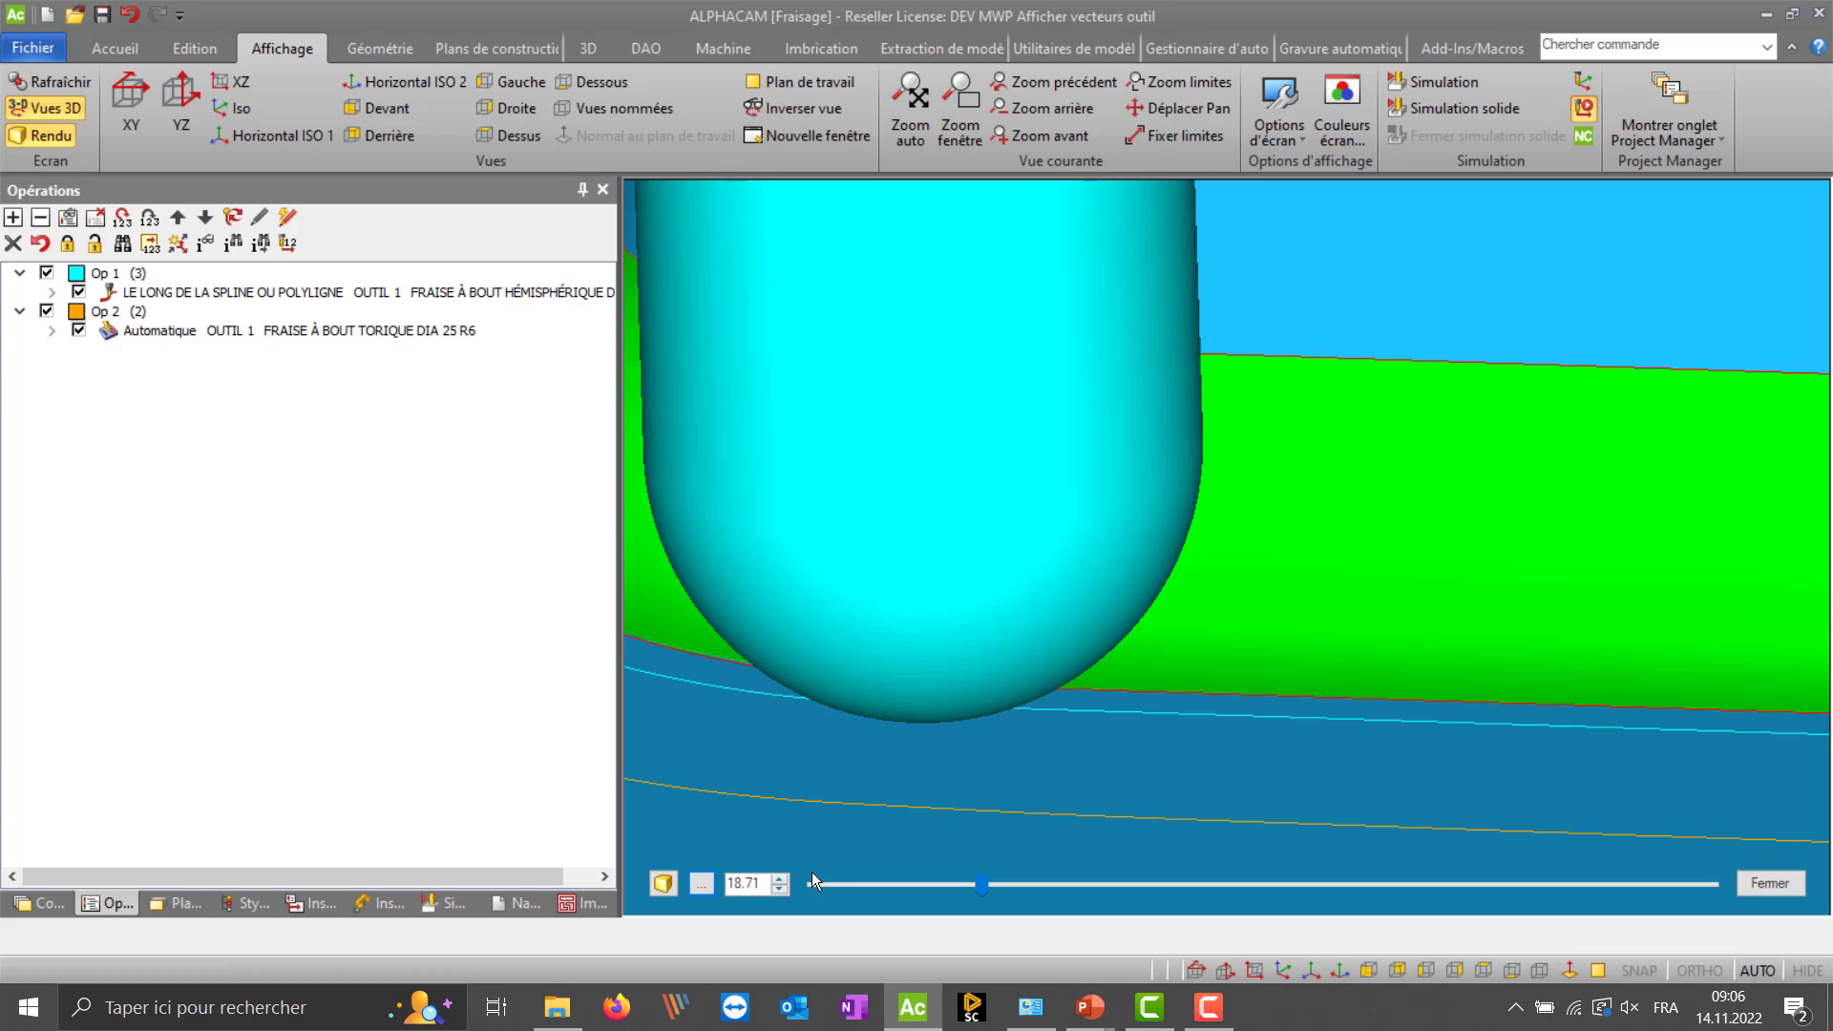
- Inspect the tool's contact with the fillet and side wall from several angles, briefly switching to wireframe
click(663, 883)
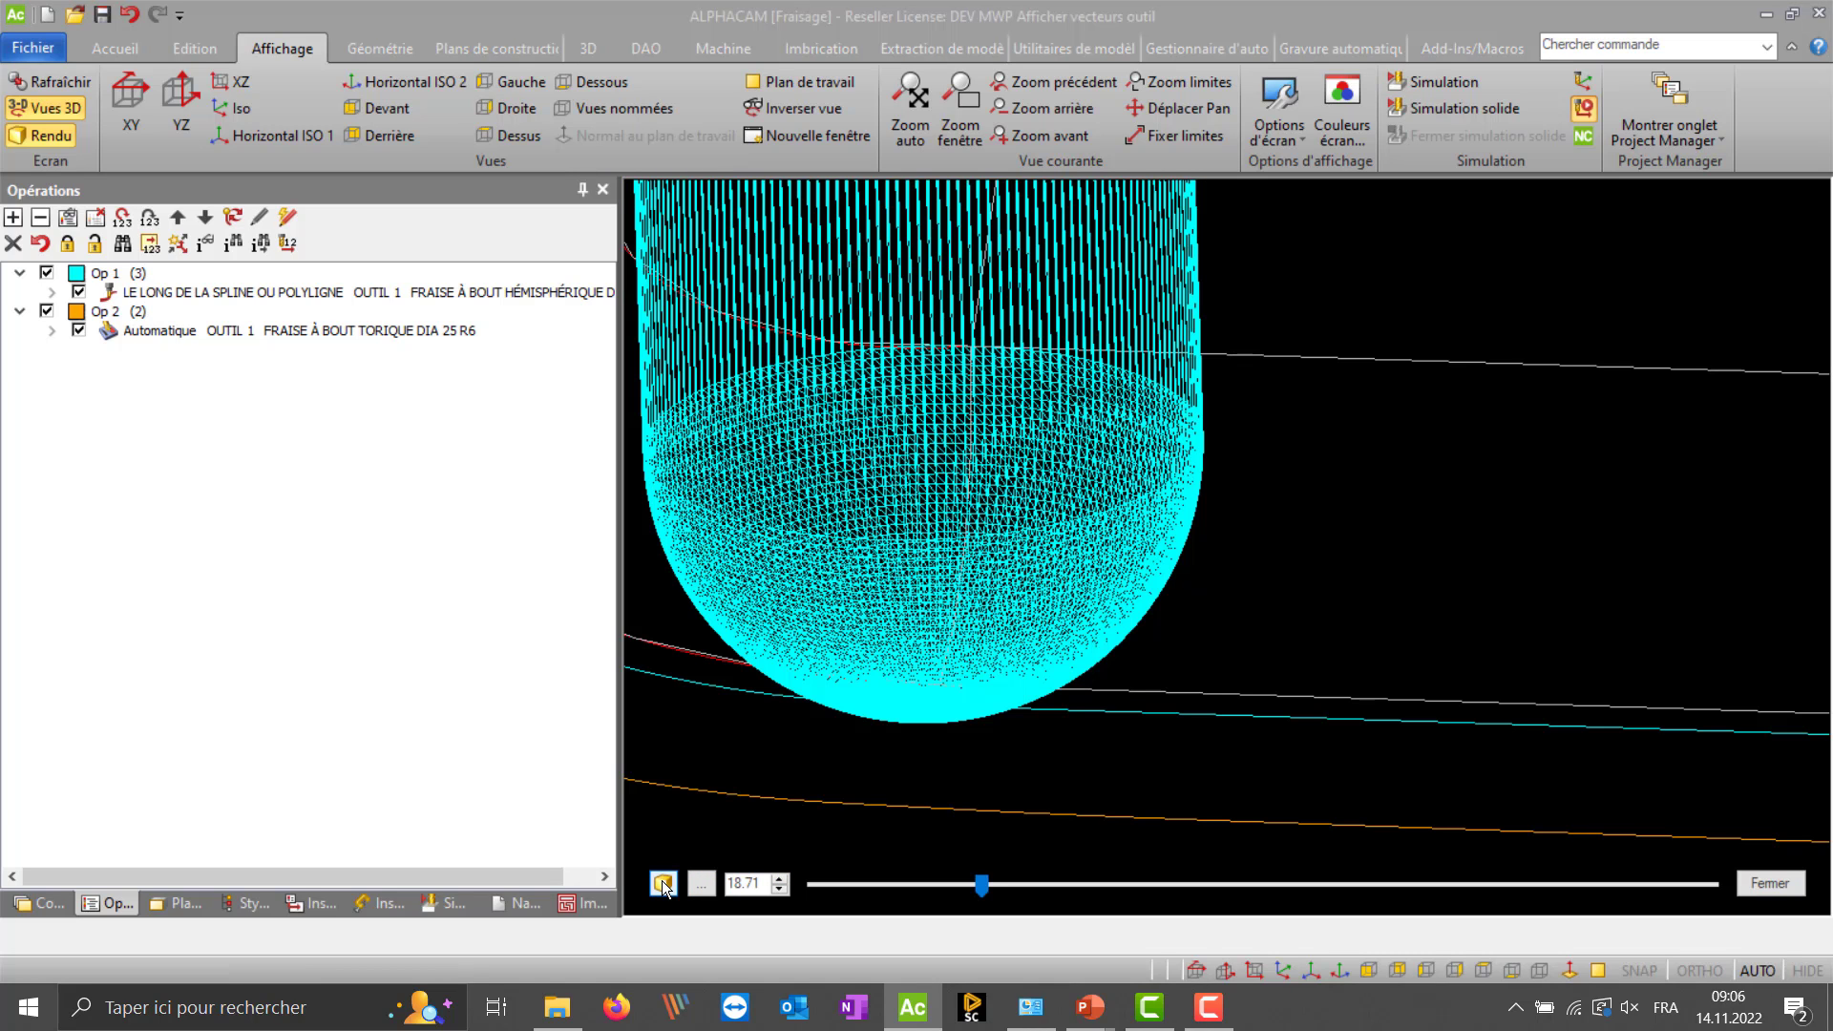
click(664, 883)
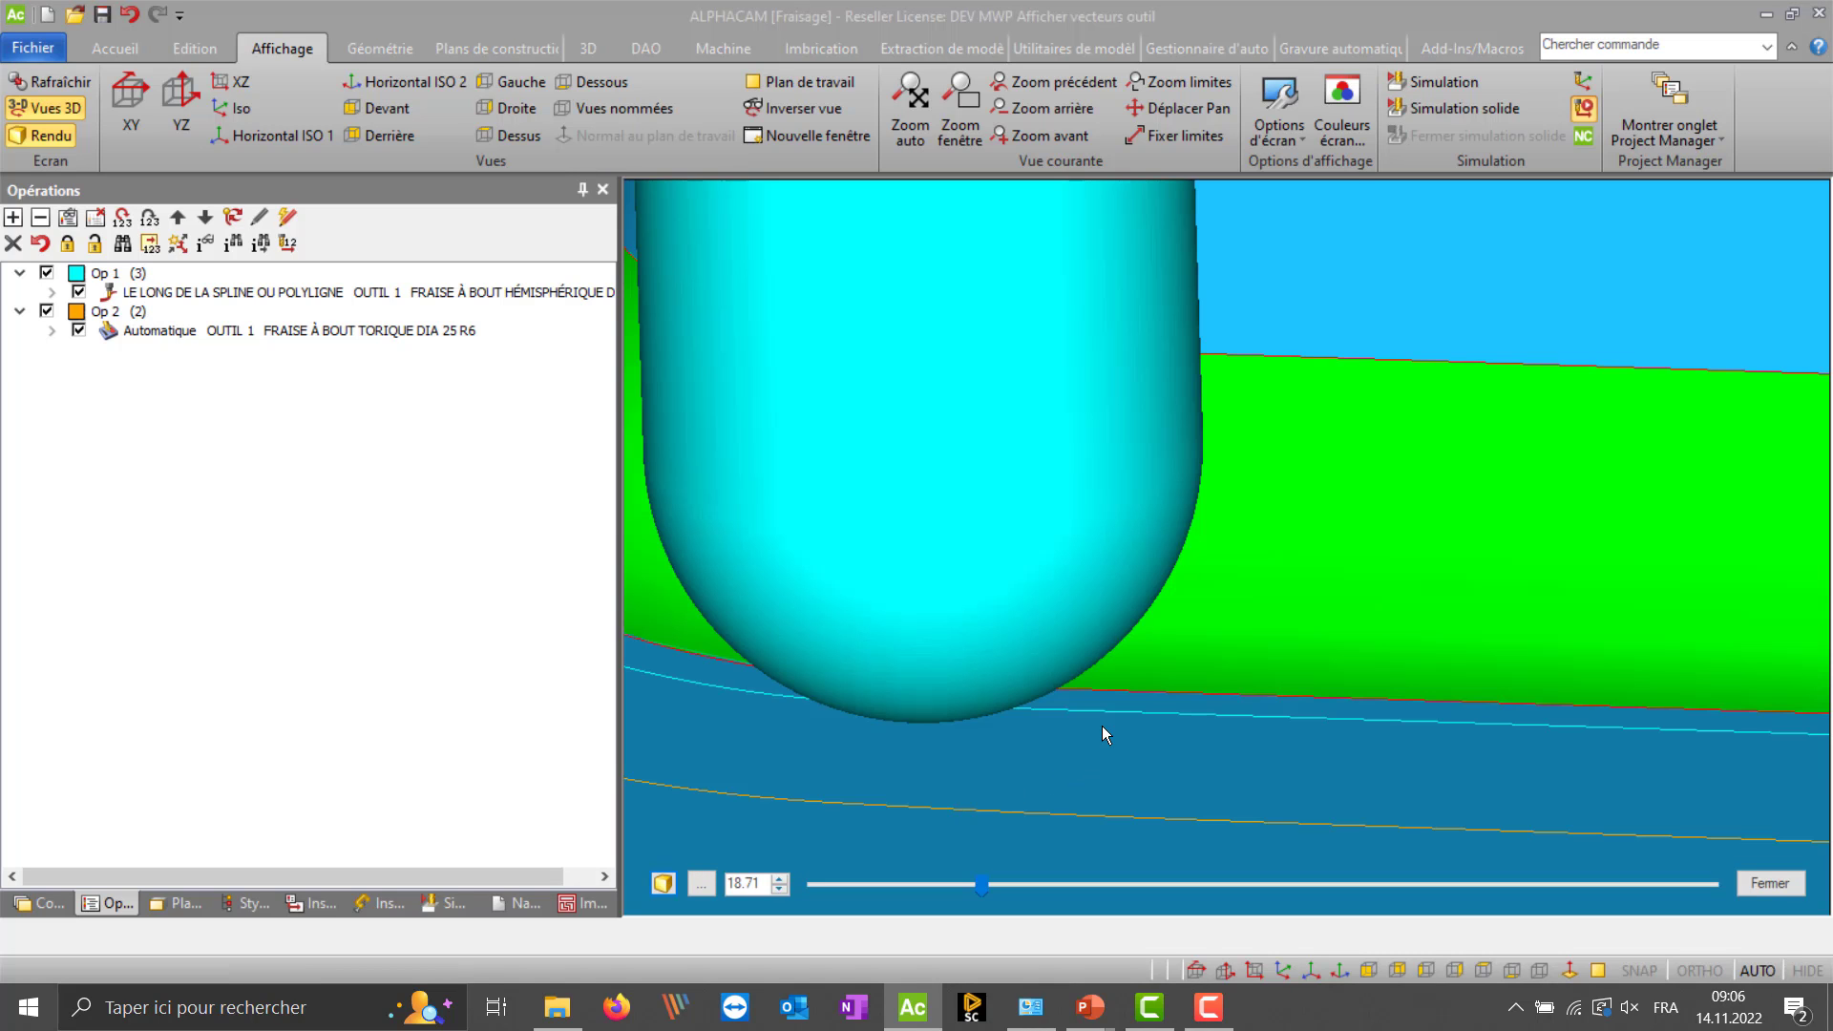
scroll(1102, 726, down, 3)
mouse_move(1153, 708)
middle_down()
mouse_move(1213, 583)
mouse_move(1040, 826)
middle_up()
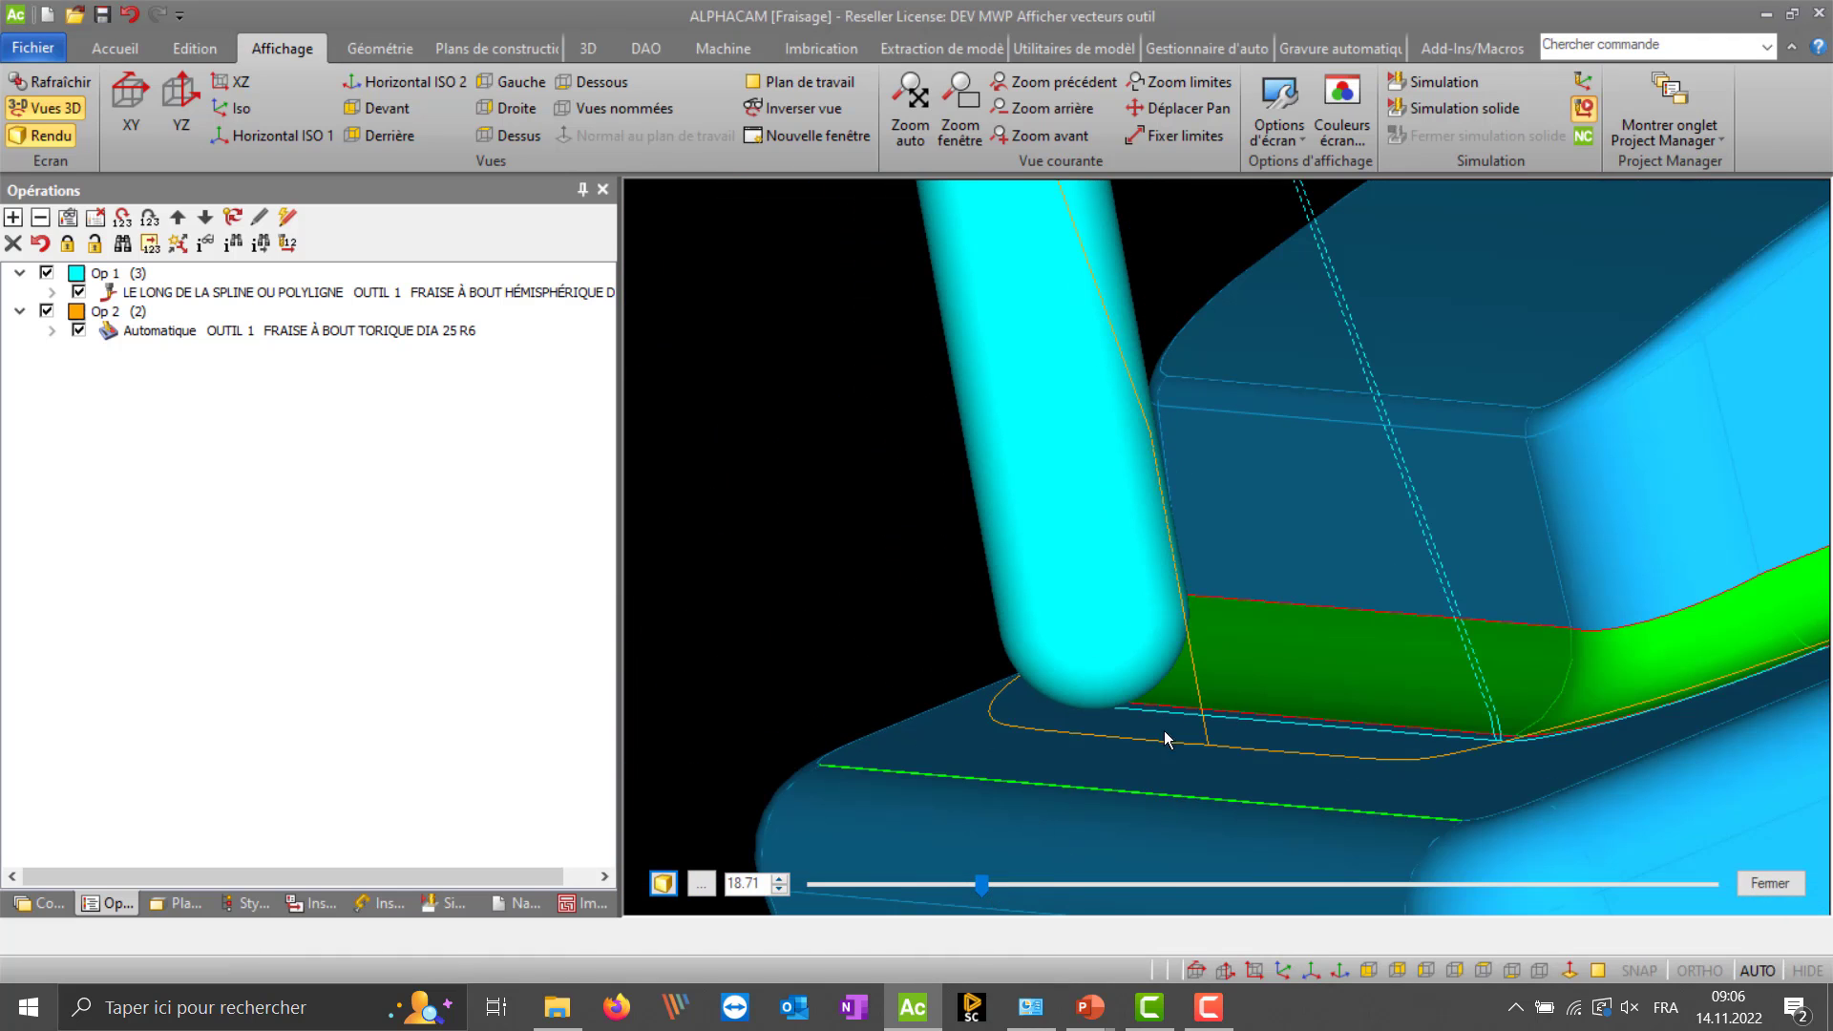
middle_drag(1165, 730, 1072, 448)
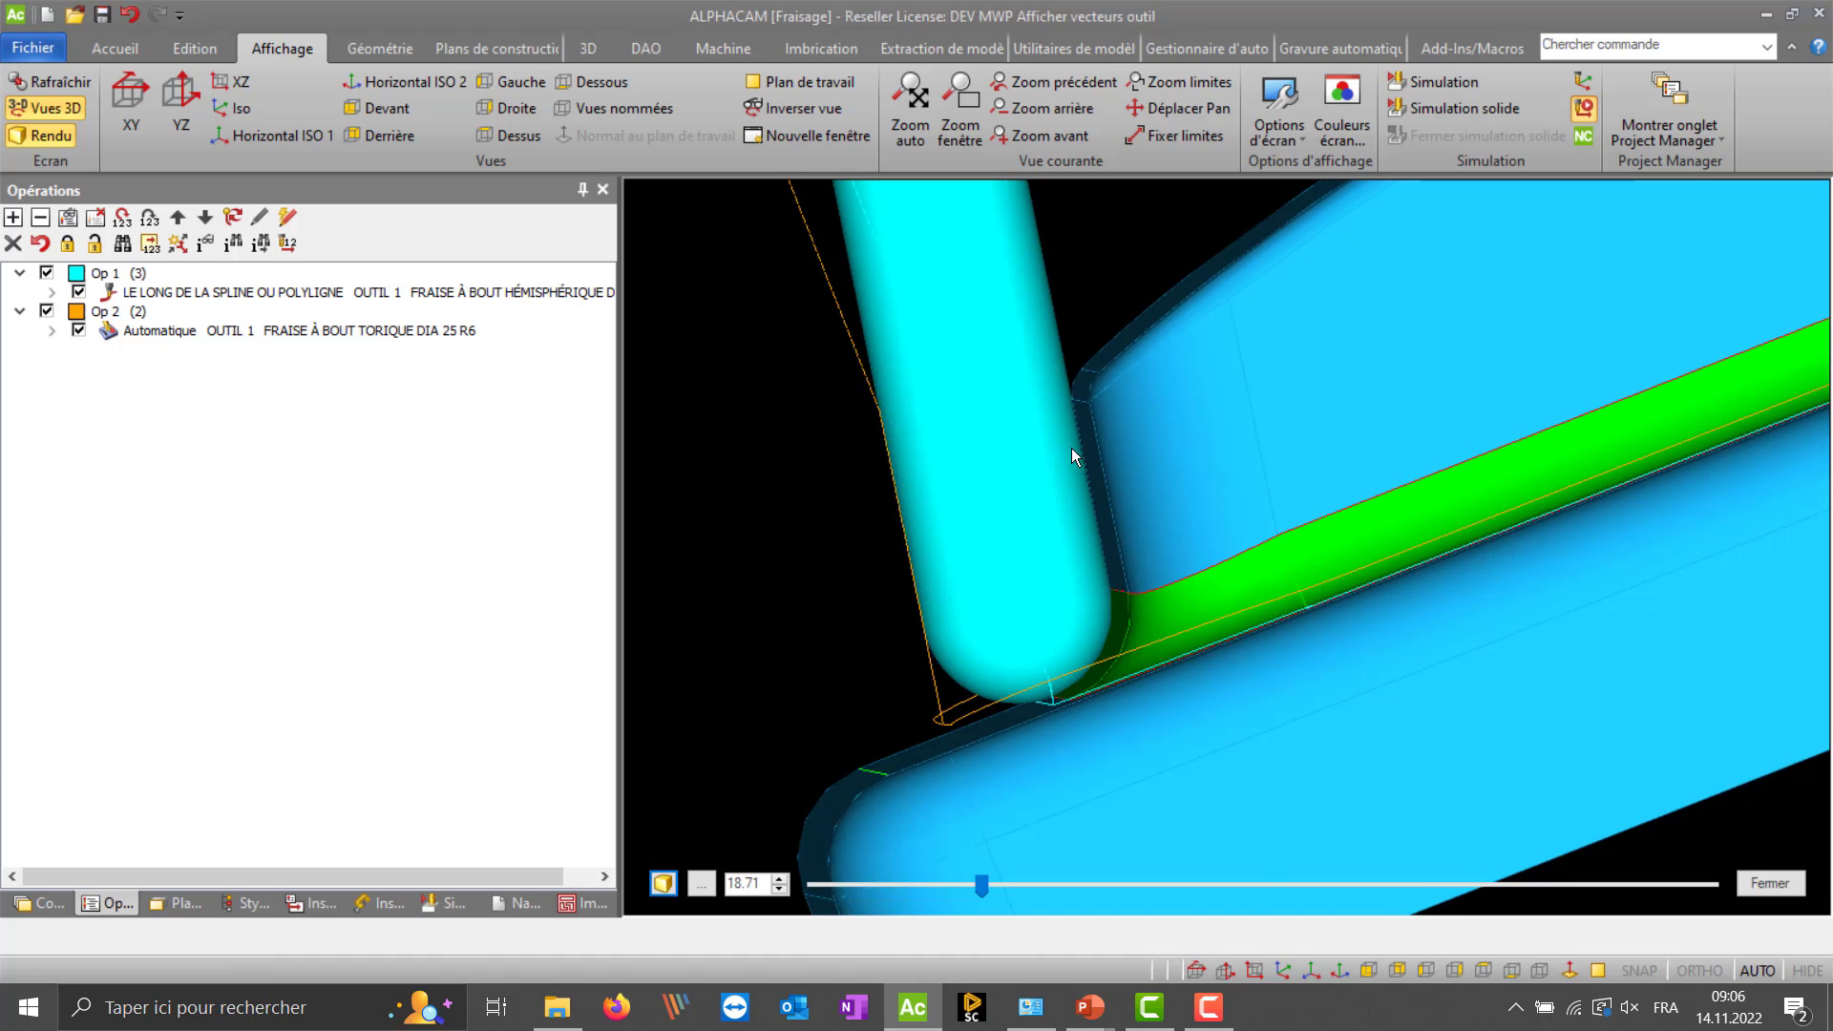
scroll(1073, 426, up, 5)
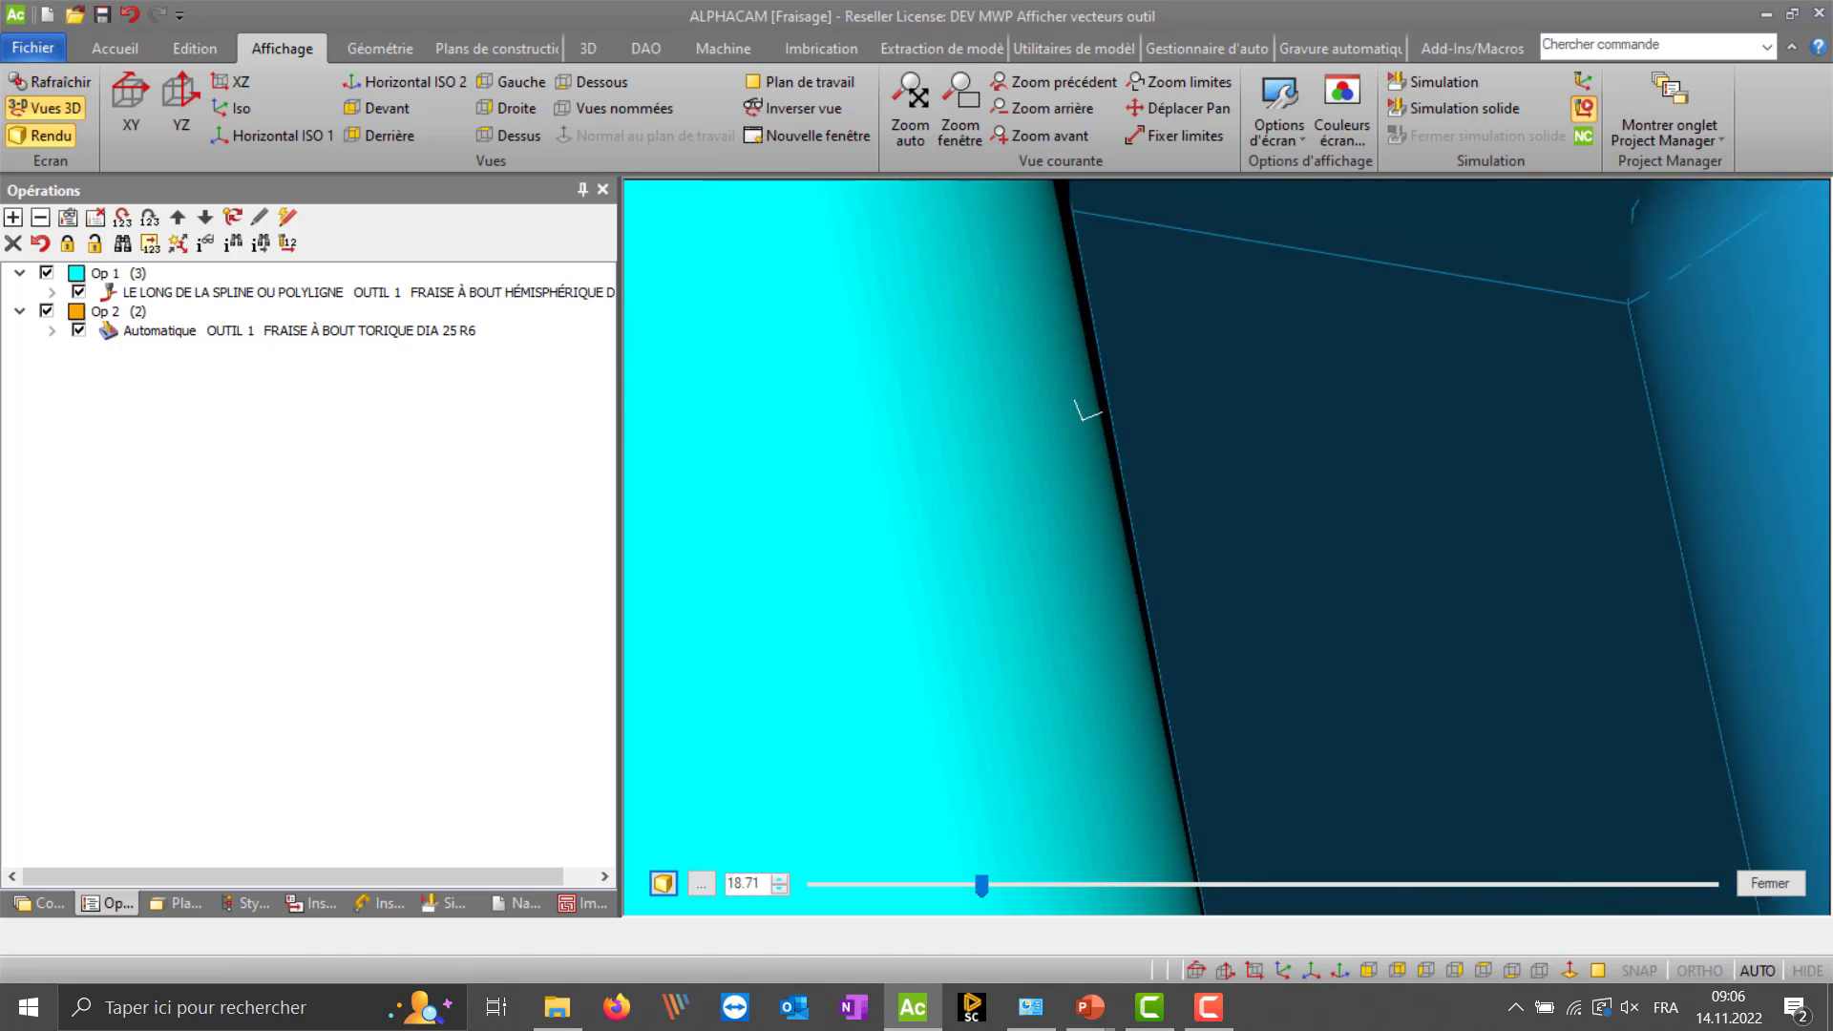
scroll(1138, 403, down, 5)
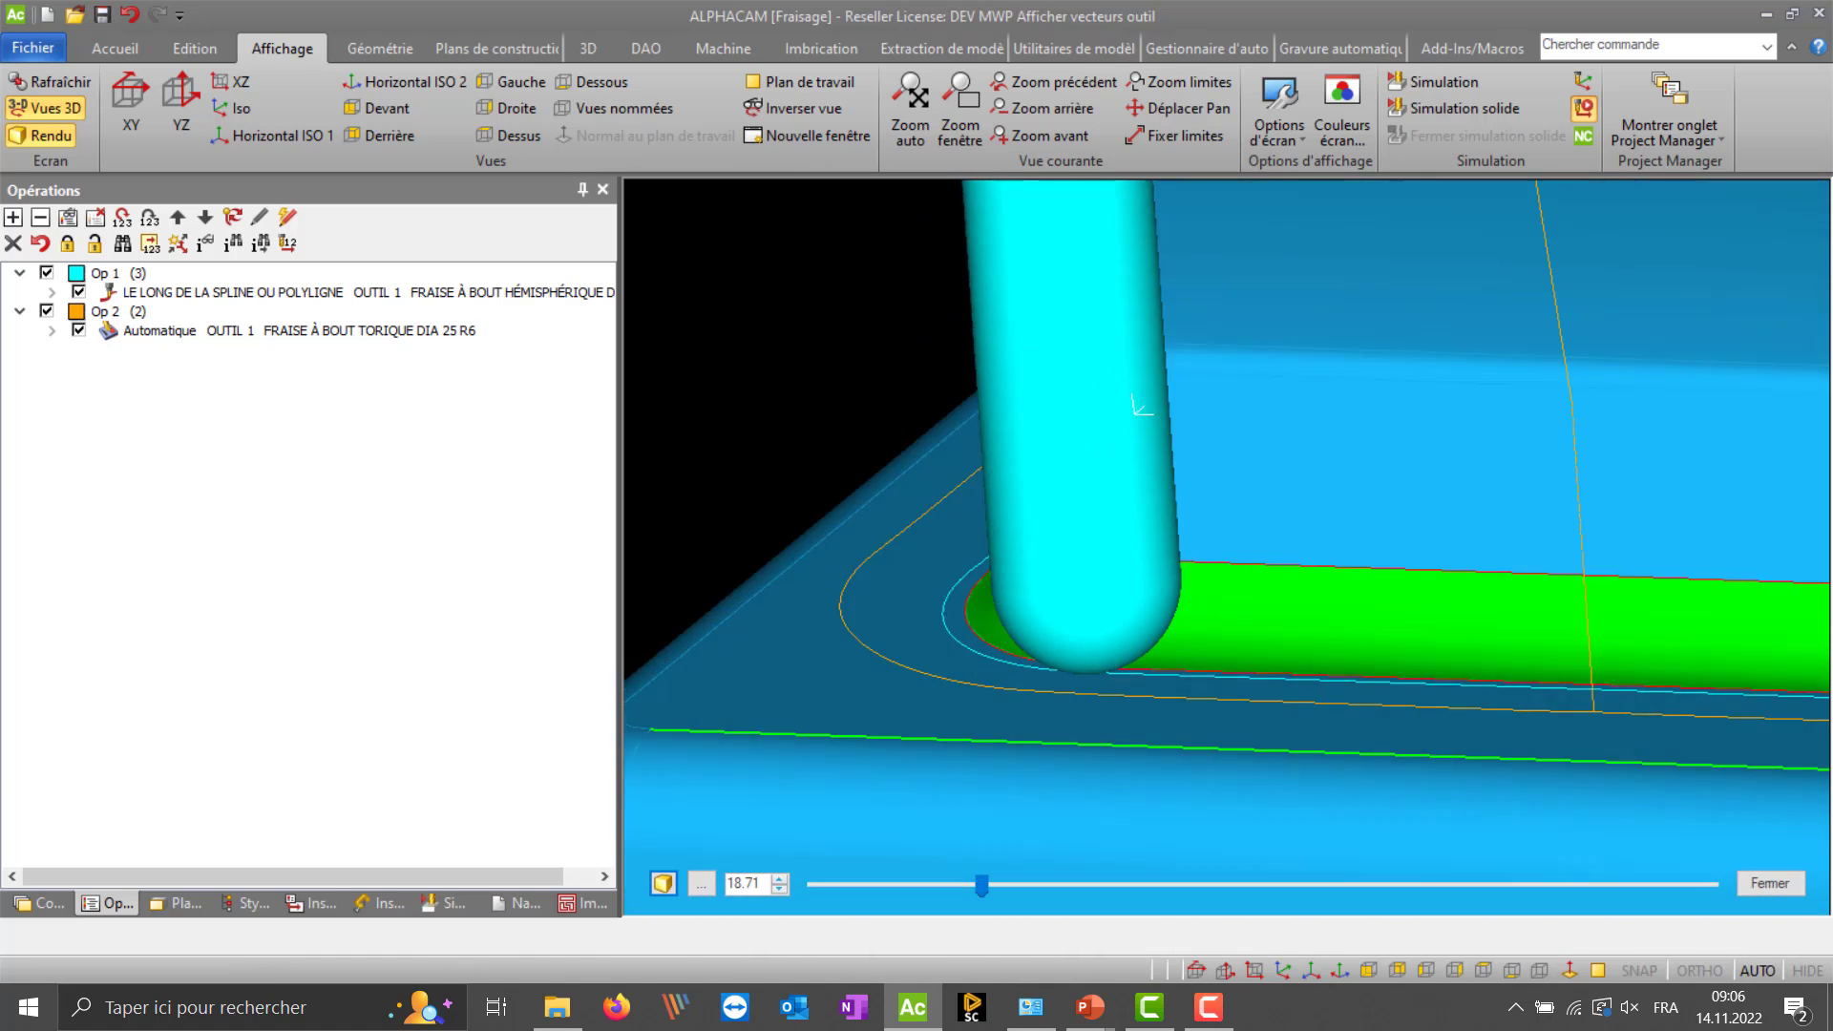
middle_drag(1135, 413, 1077, 417)
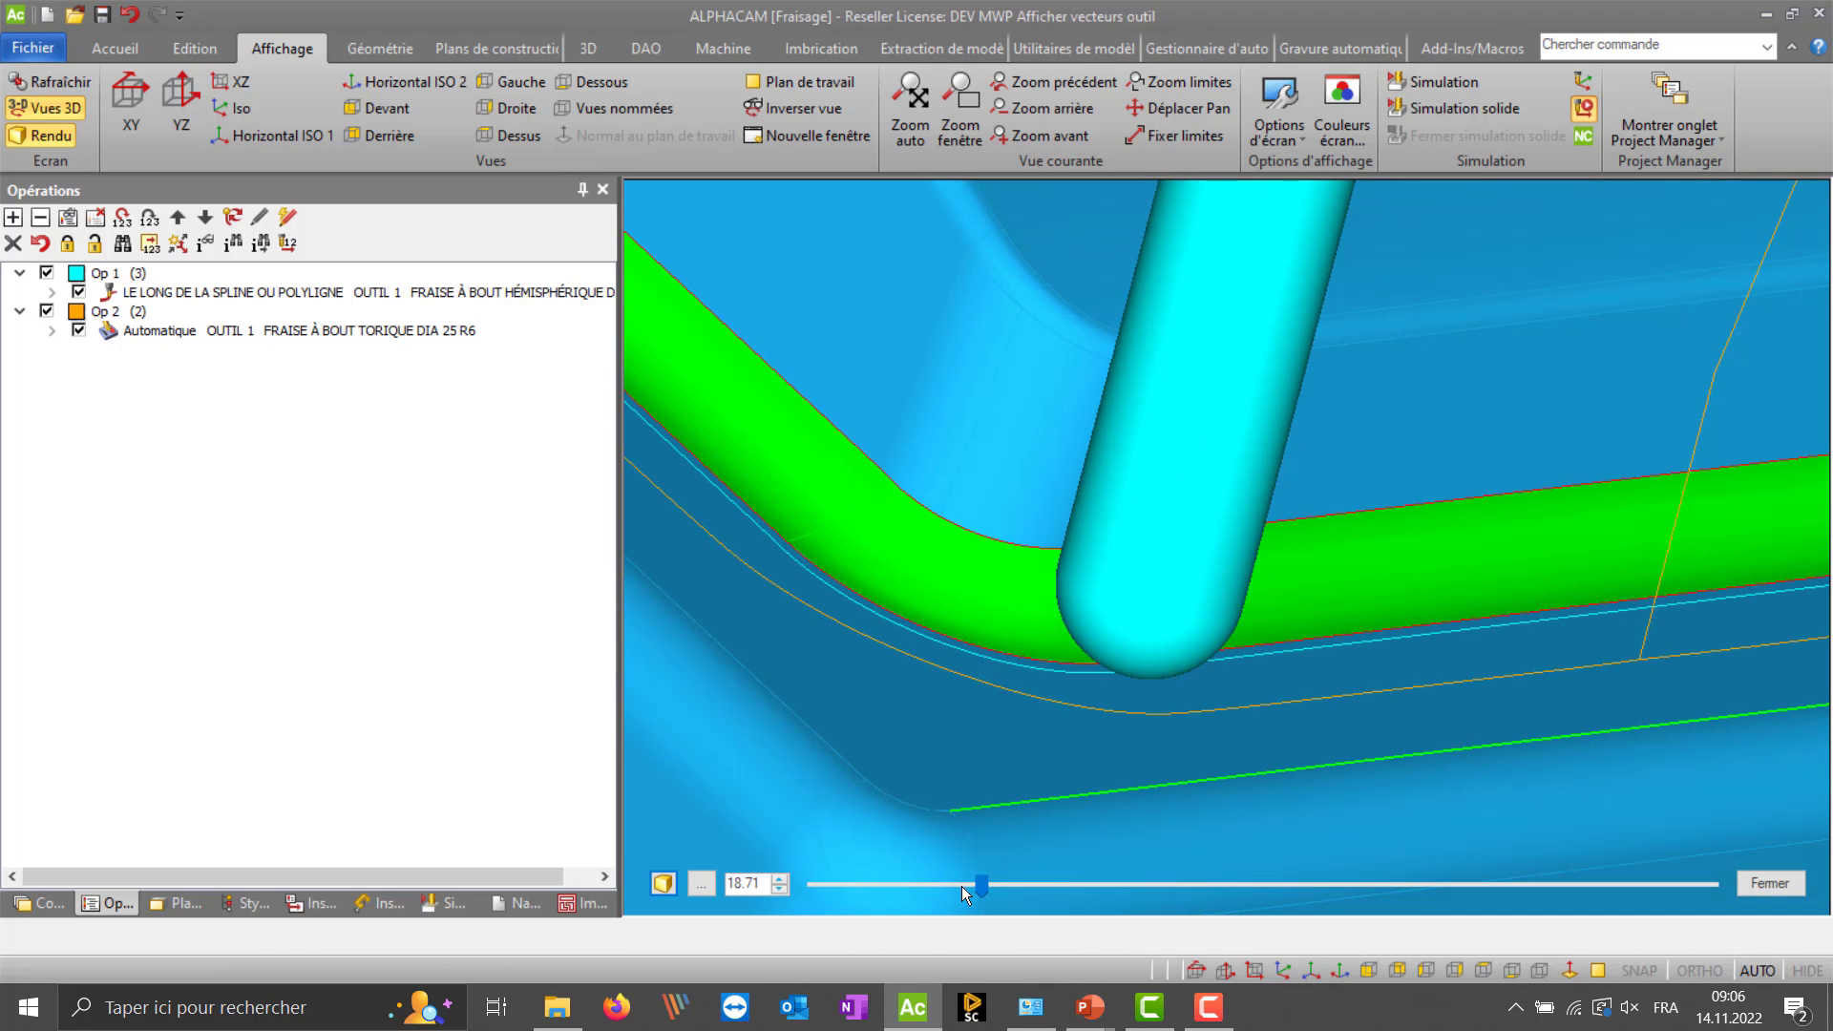
- Shift the tool along the Op 1 toolpath near the corner to position 19.12, and back to 18.73
drag(979, 890, 982, 890)
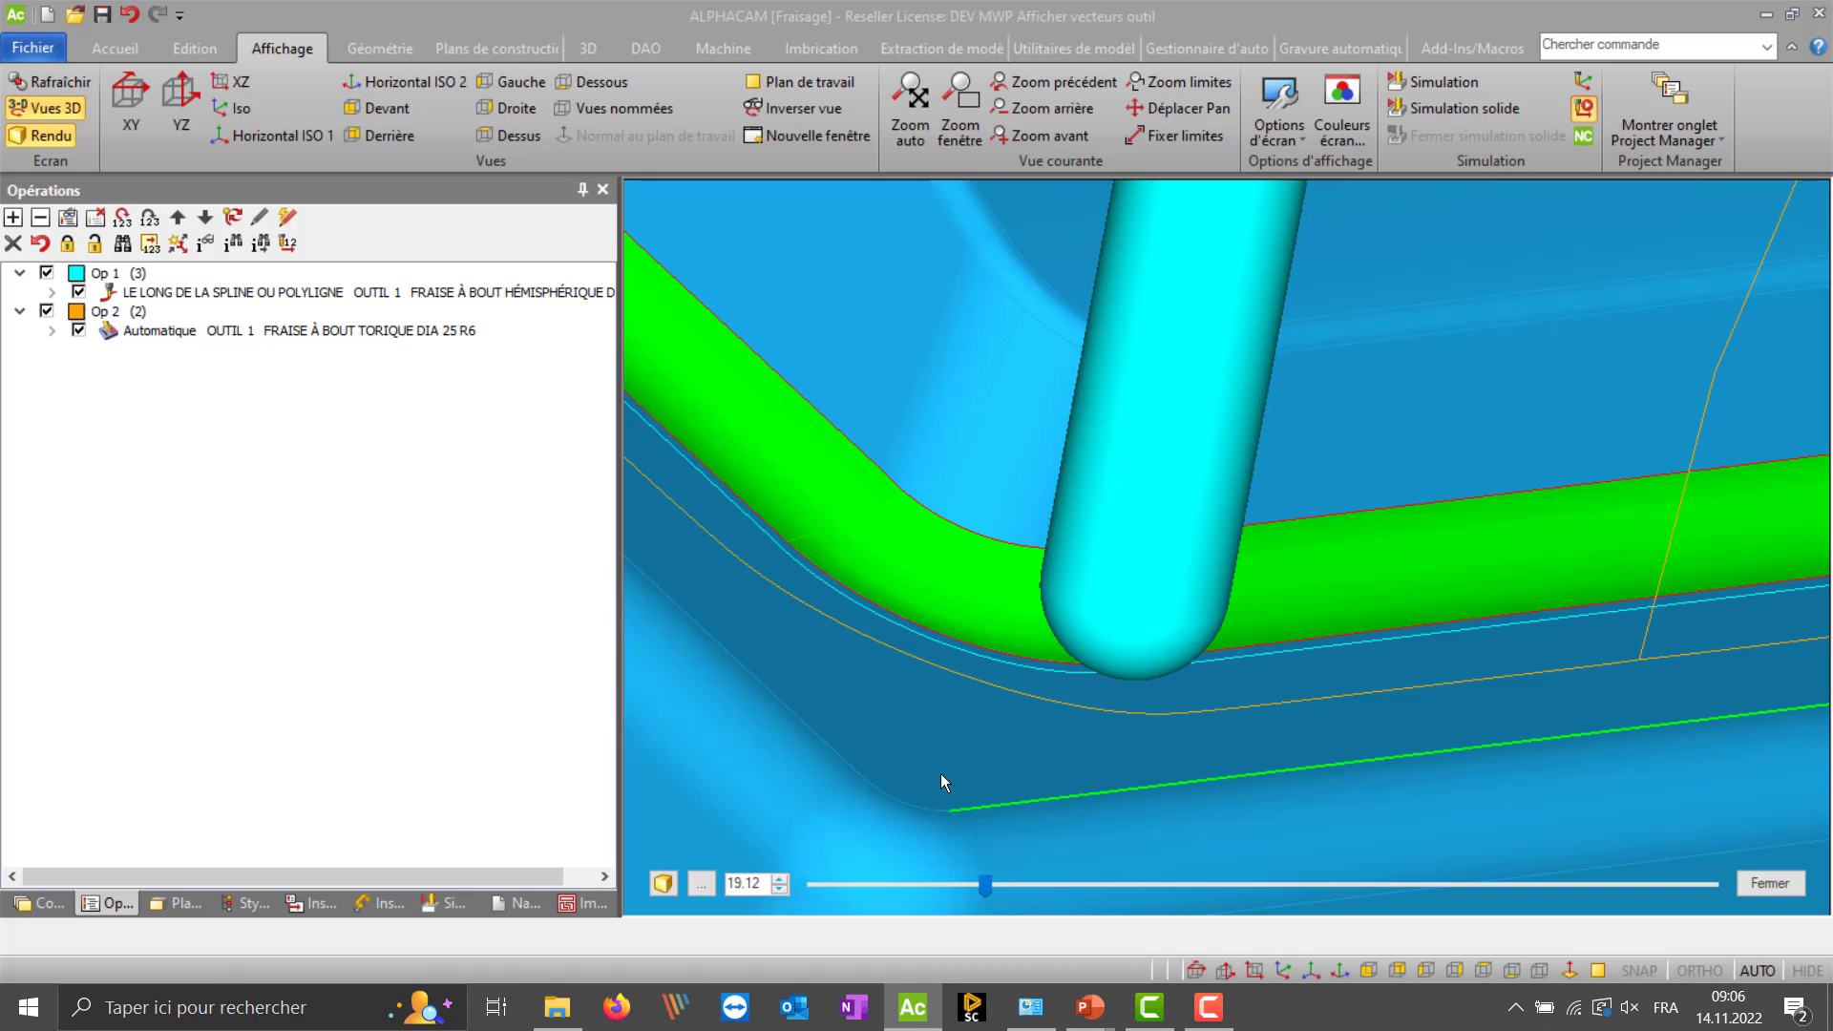
scroll(908, 776, down, 5)
scroll(946, 761, up, 5)
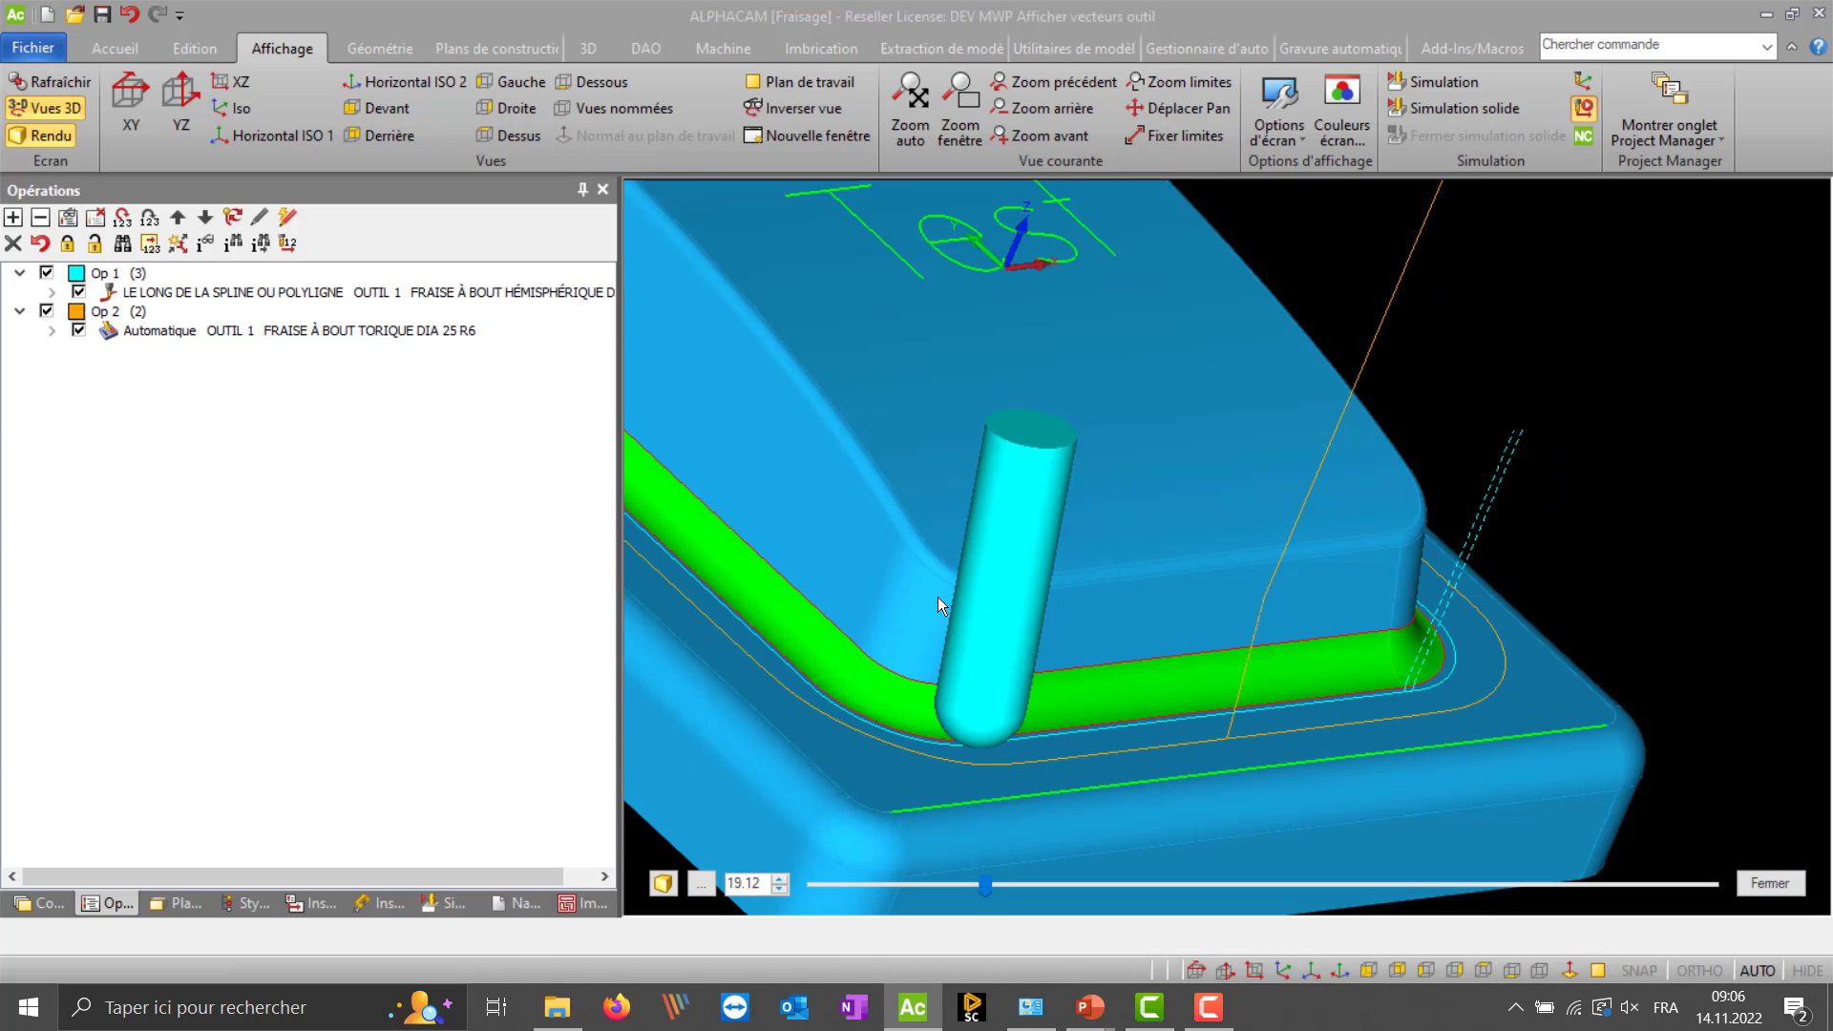
drag(988, 886, 985, 885)
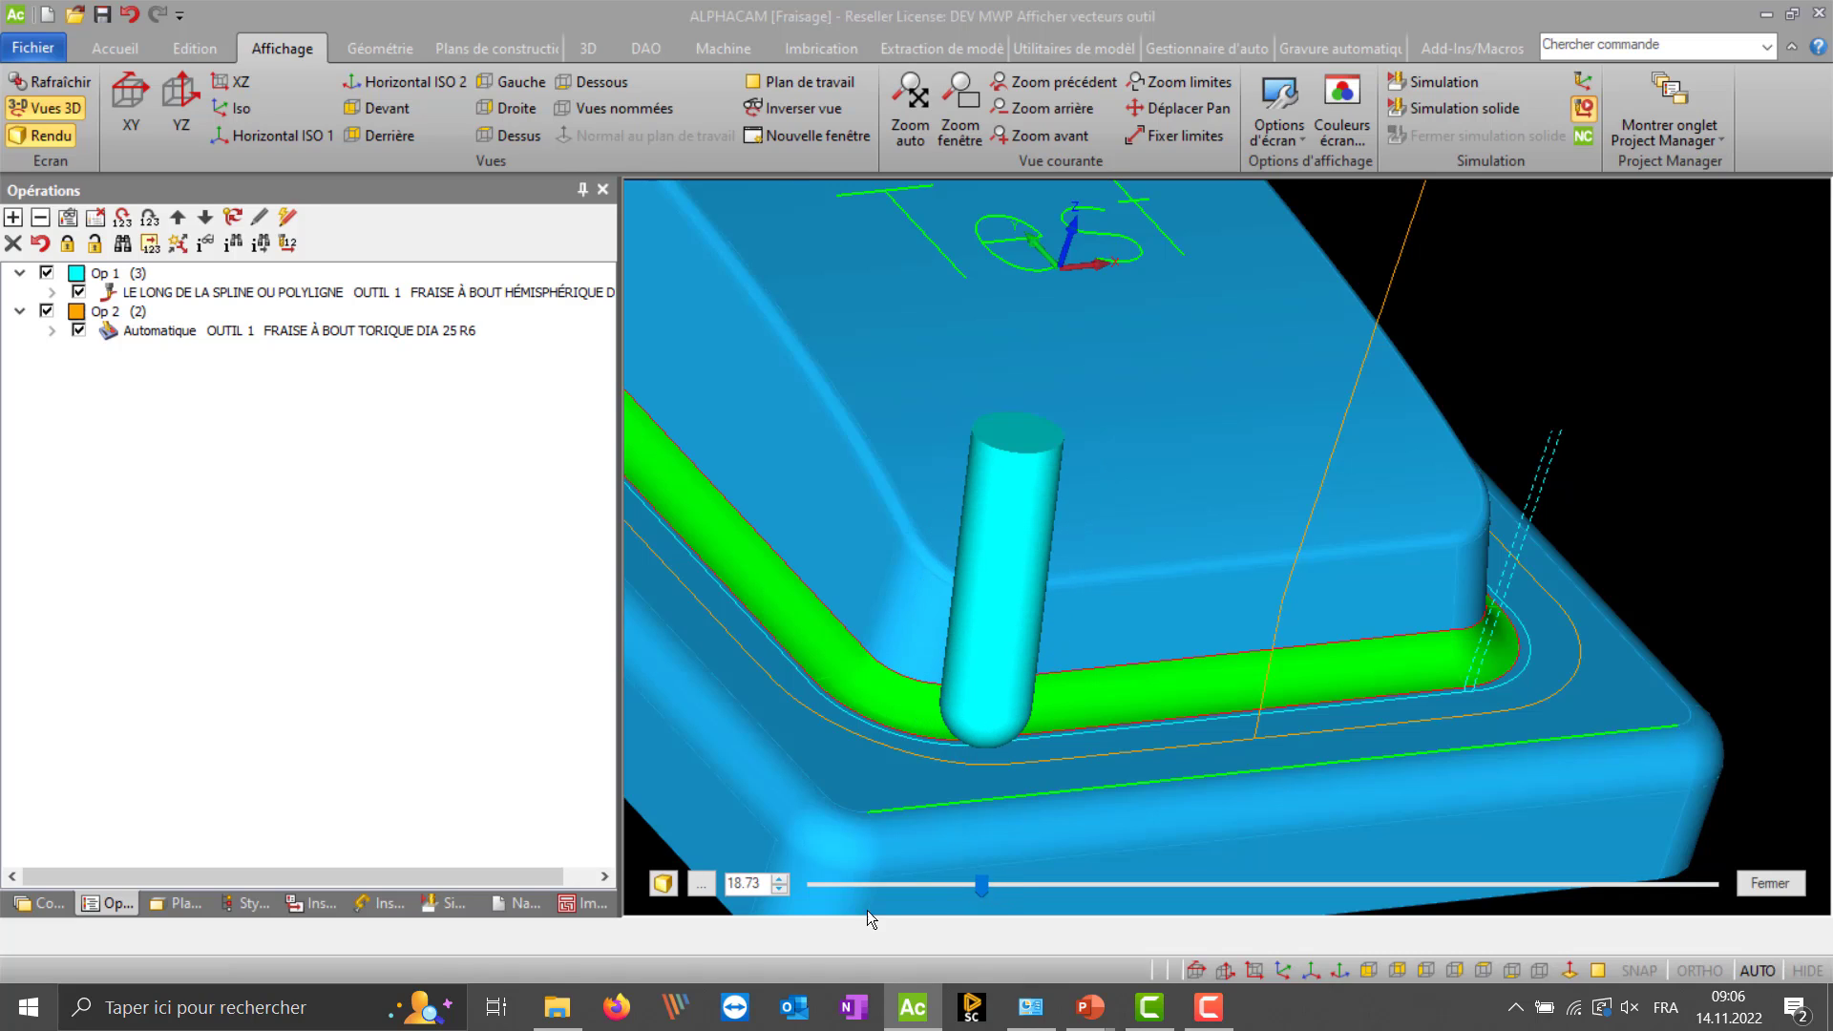
- Step the tool back and forth between positions 18.68 and 18.98 to check its tilt, and close the tool display
click(781, 892)
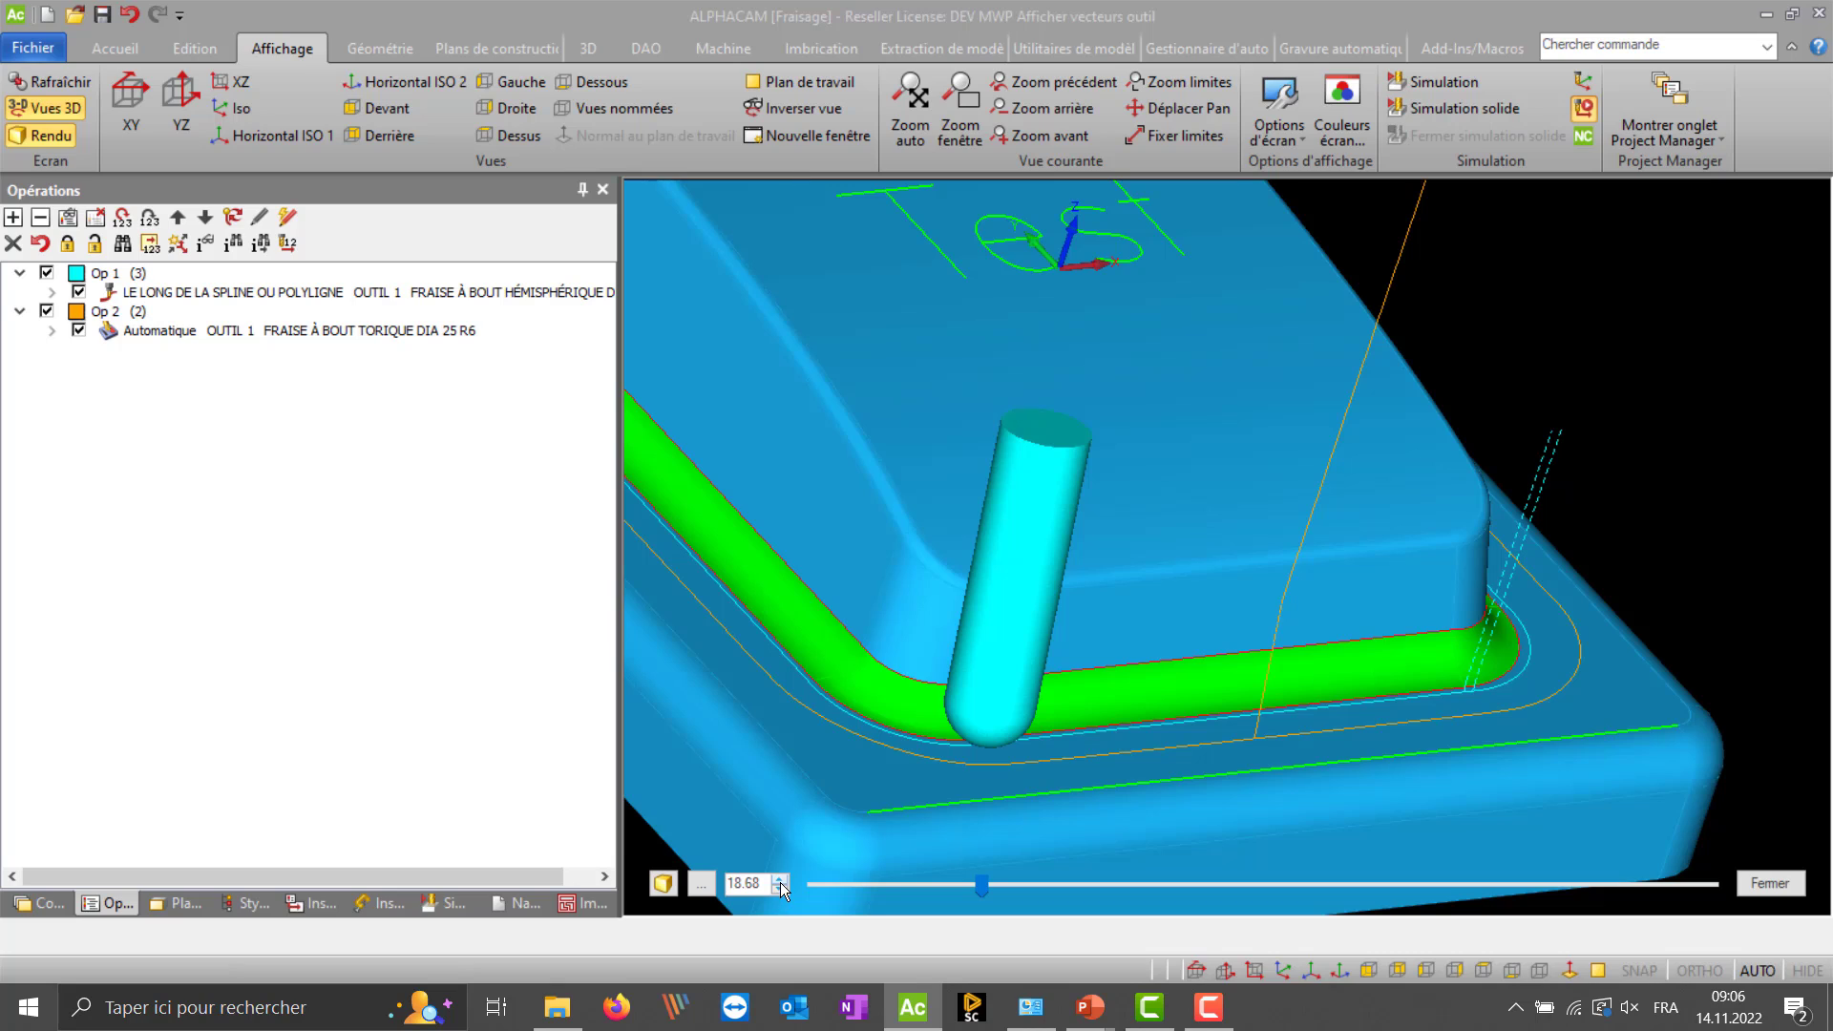
click(781, 879)
click(781, 879)
click(781, 880)
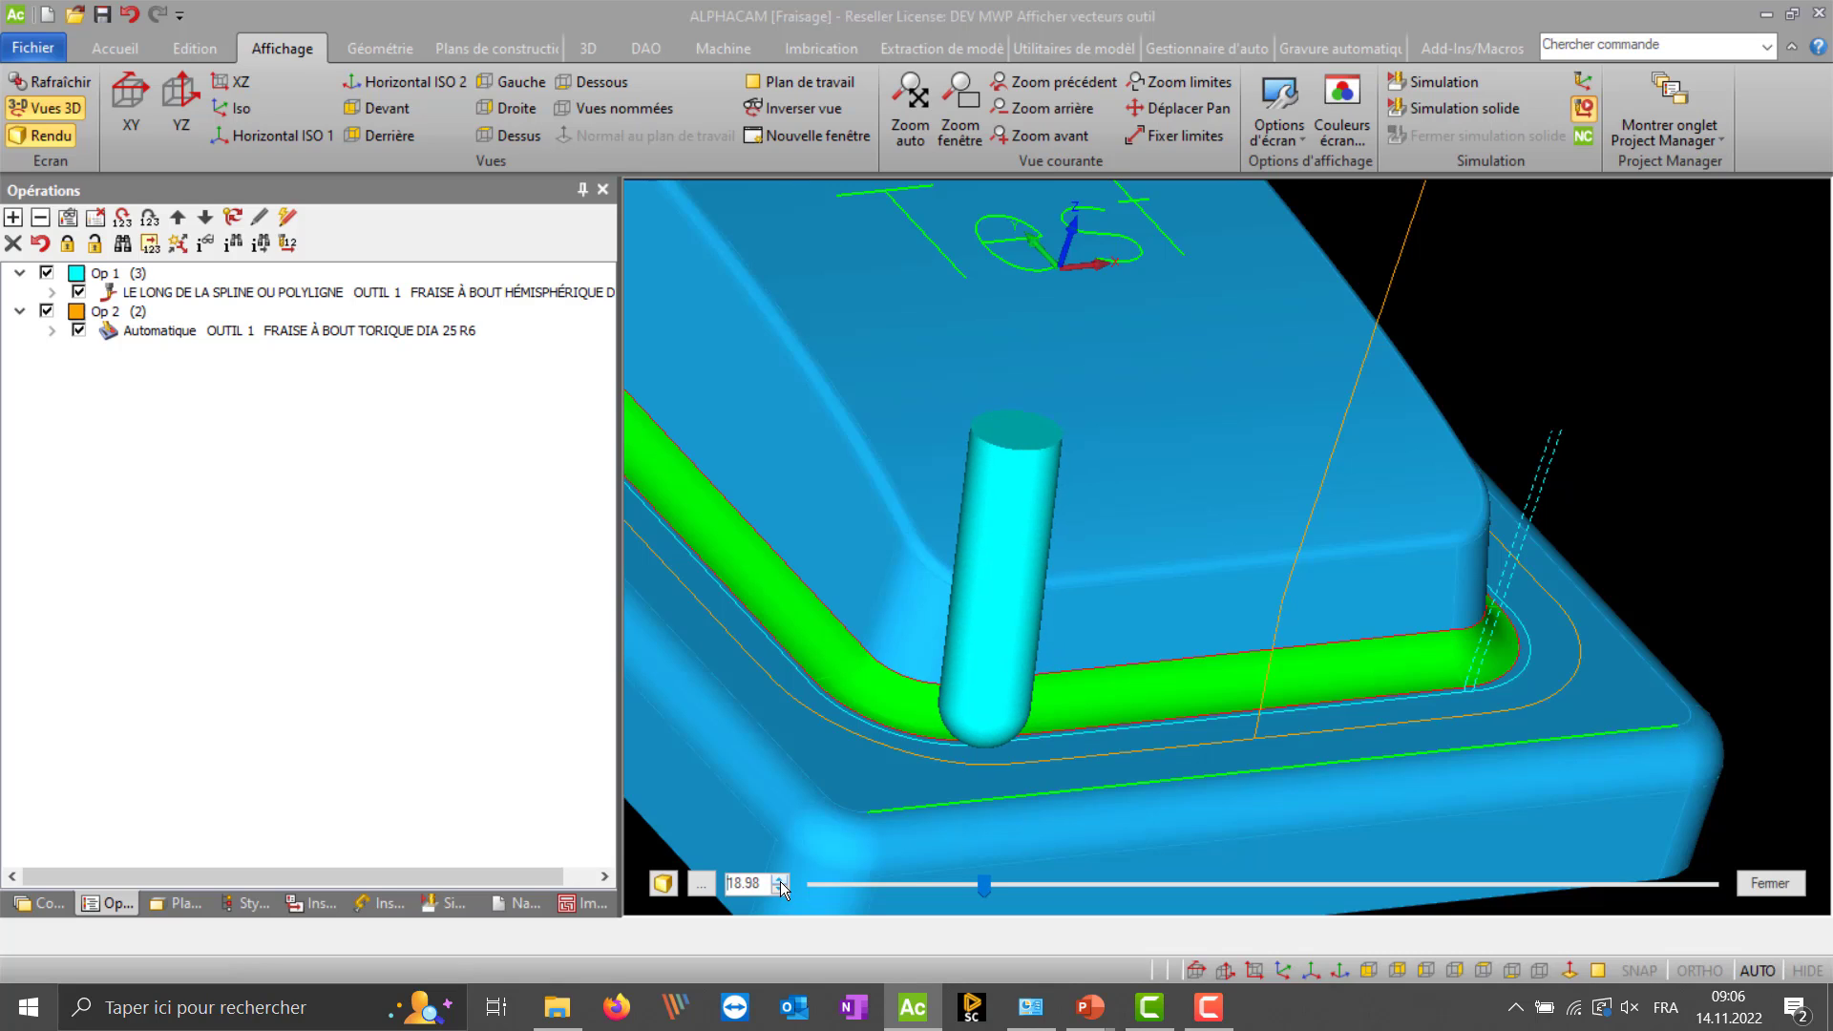
click(781, 892)
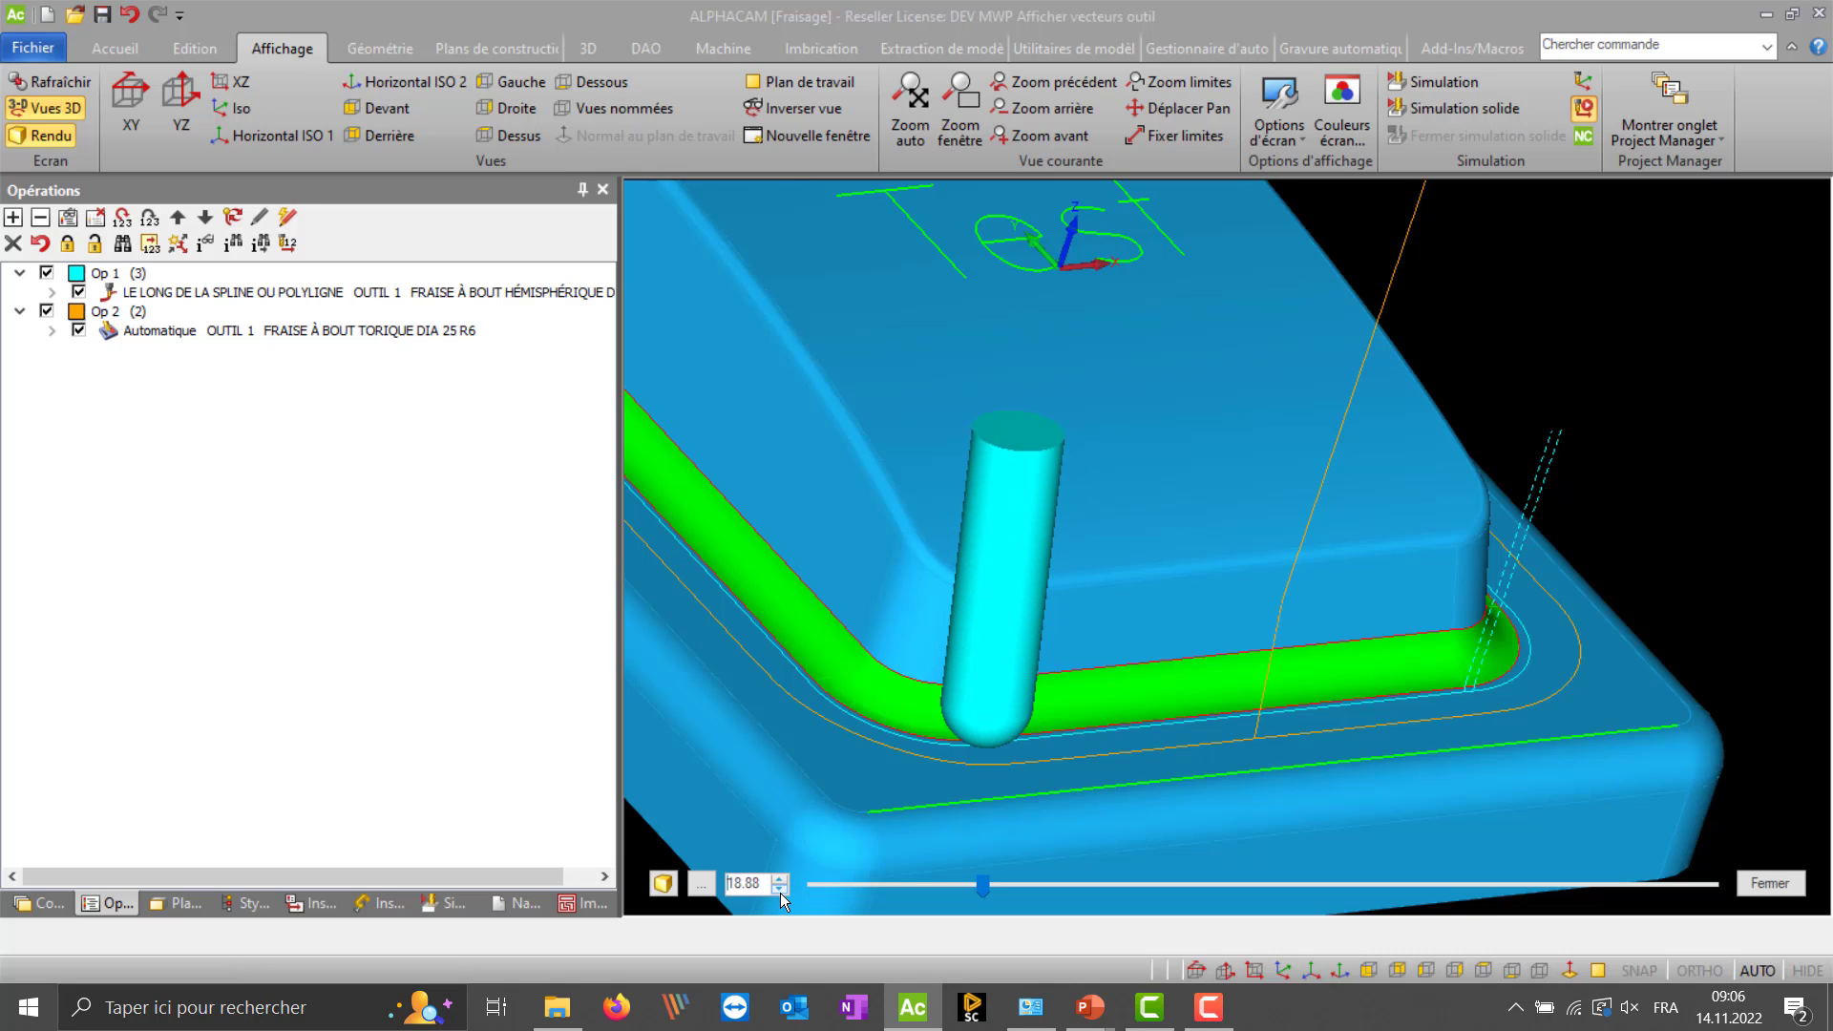
click(781, 892)
click(781, 892)
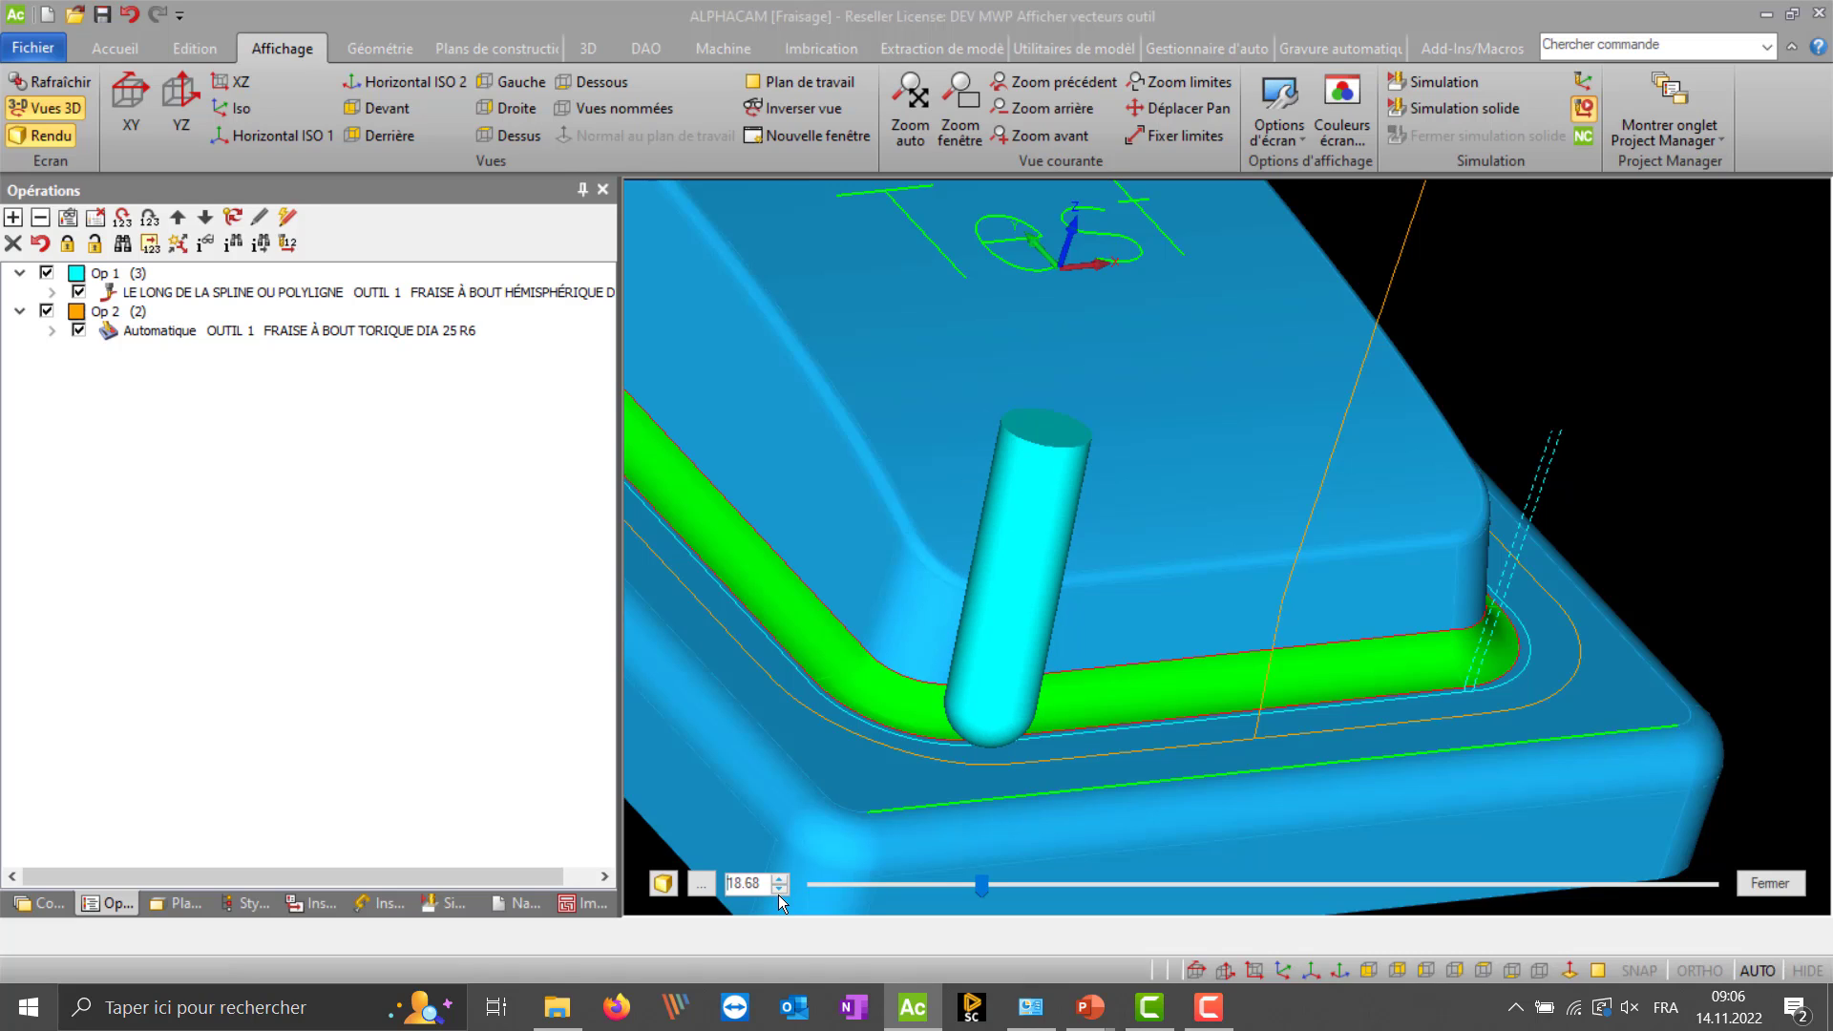
click(1768, 884)
- Hide the Op 1 and Op 2 toolpaths and bring the whole part into view
scroll(982, 749, up, 6)
scroll(964, 670, up, 3)
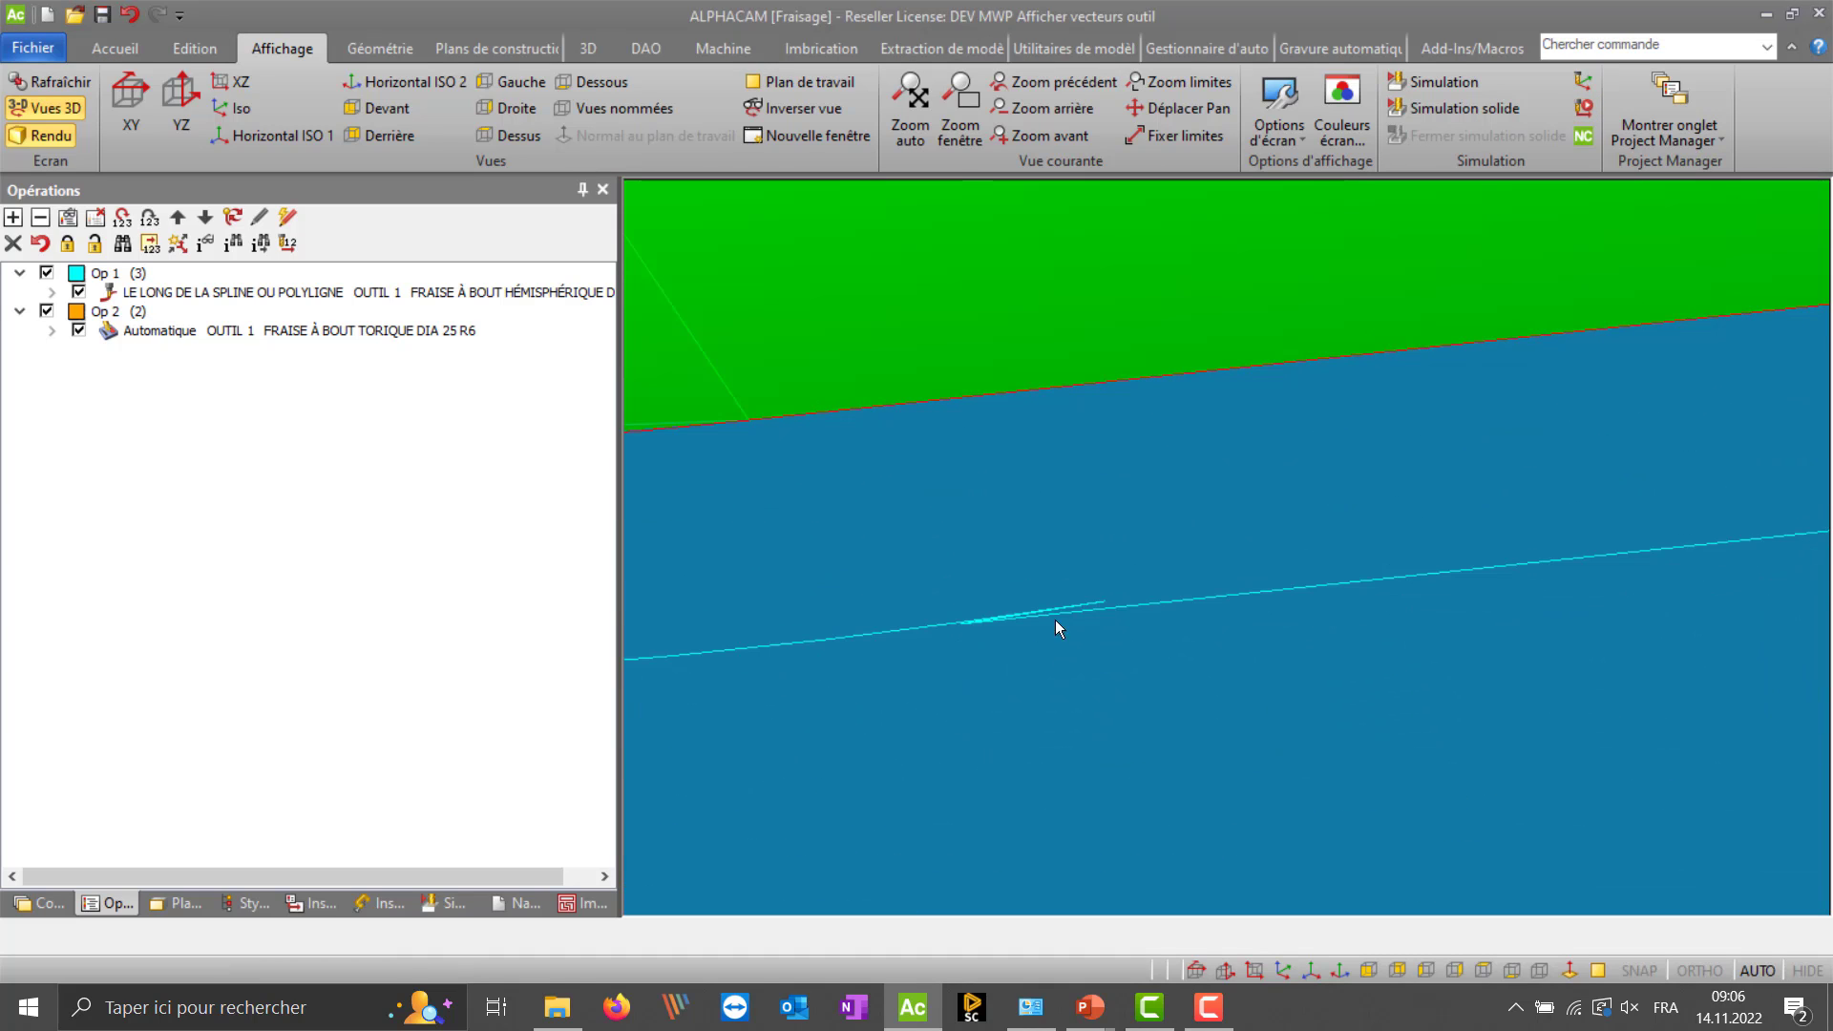
scroll(1040, 617, down, 10)
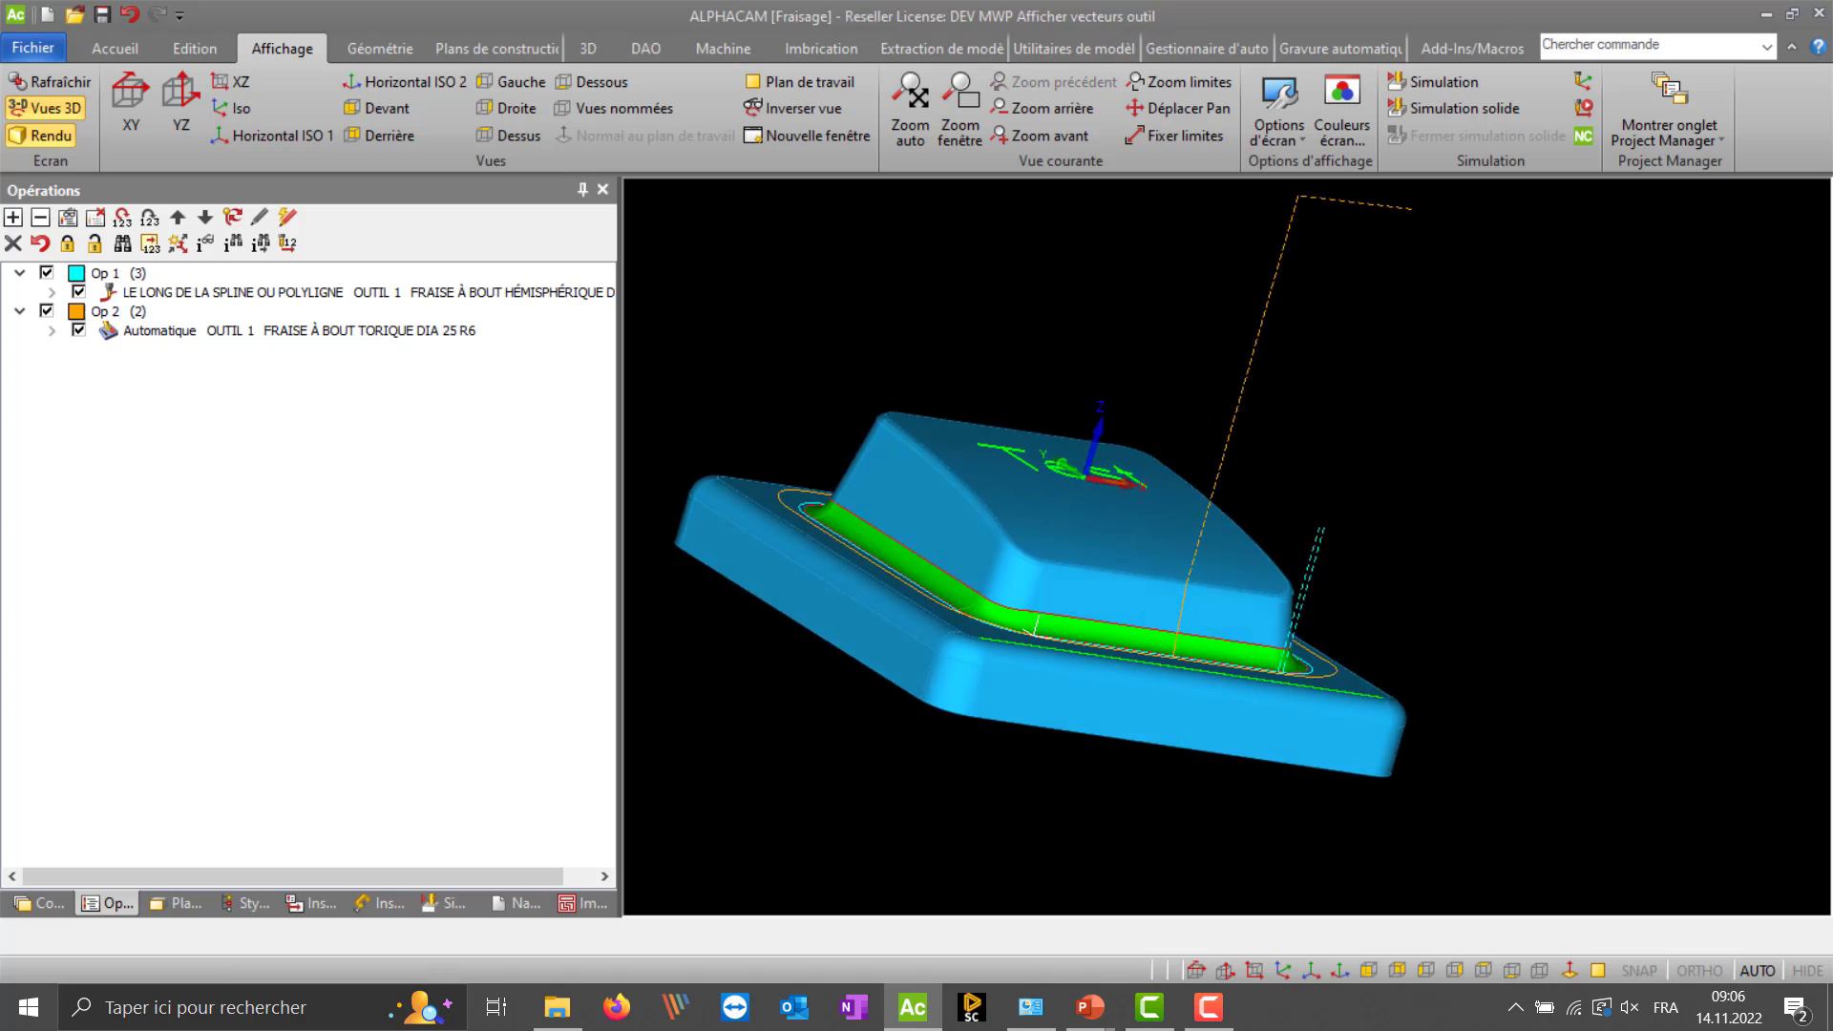
middle_drag(1039, 619, 1218, 494)
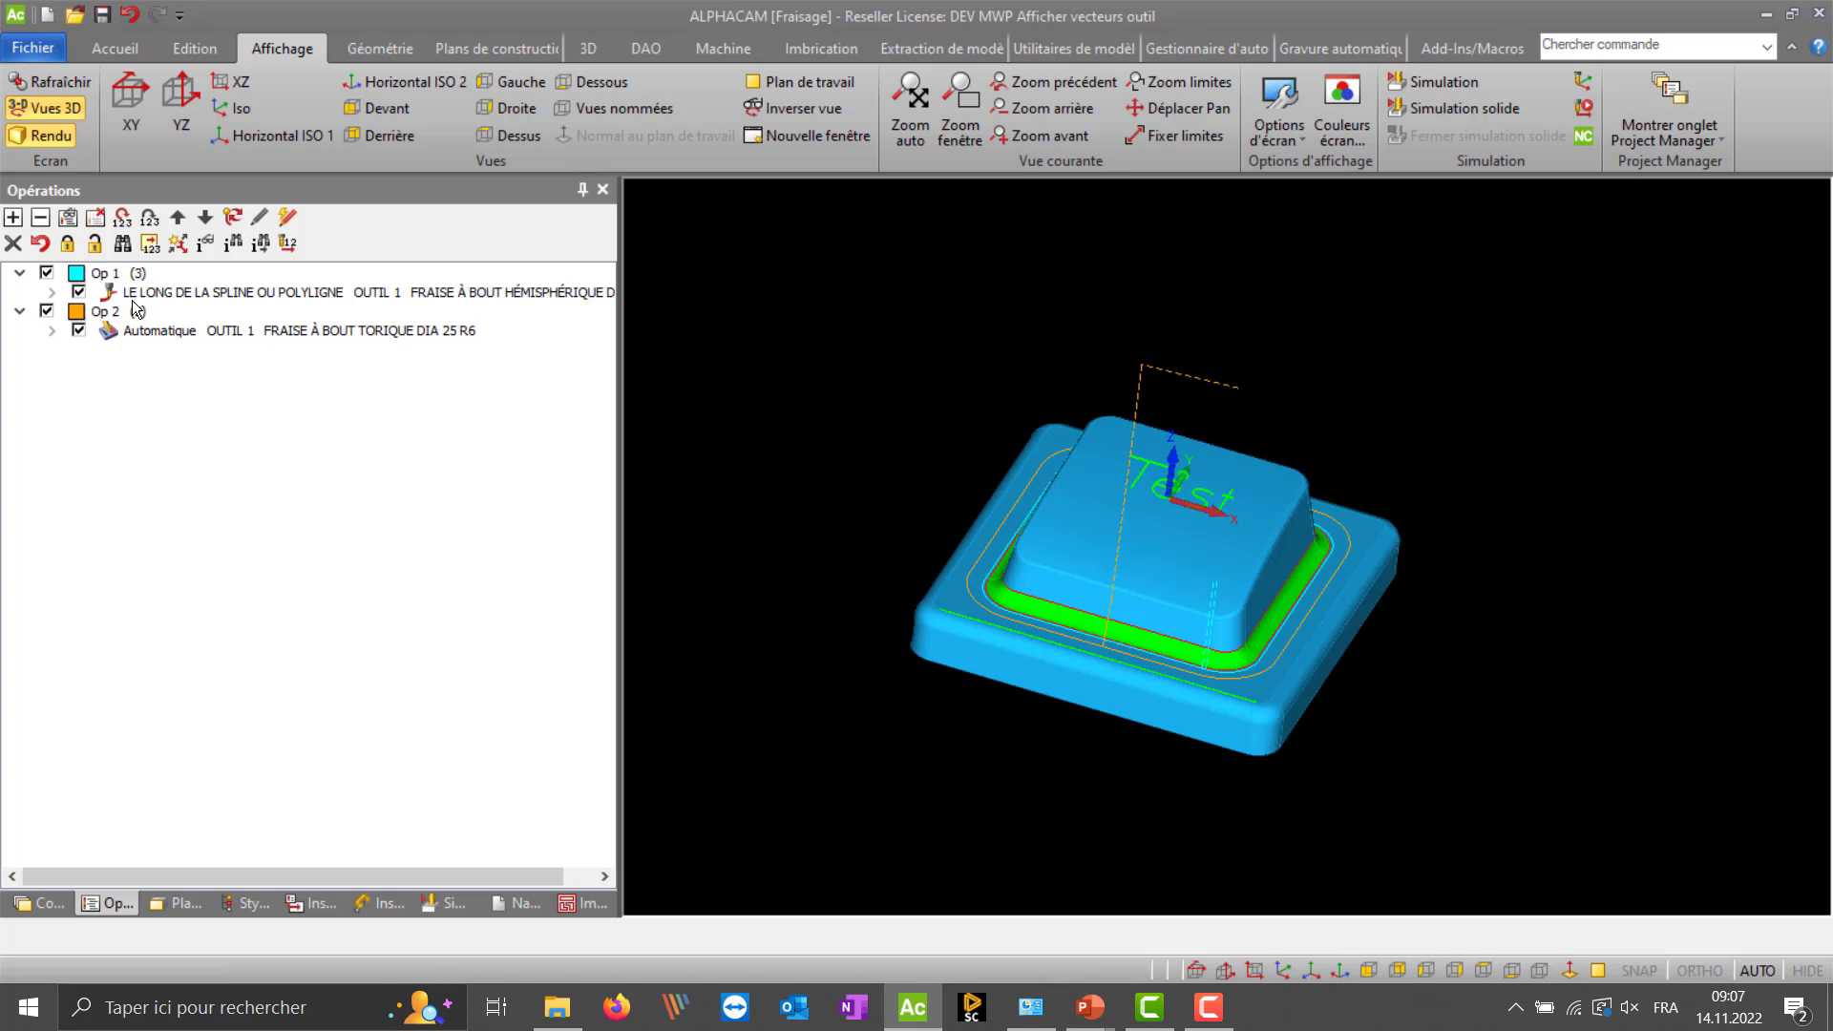
click(79, 292)
click(79, 331)
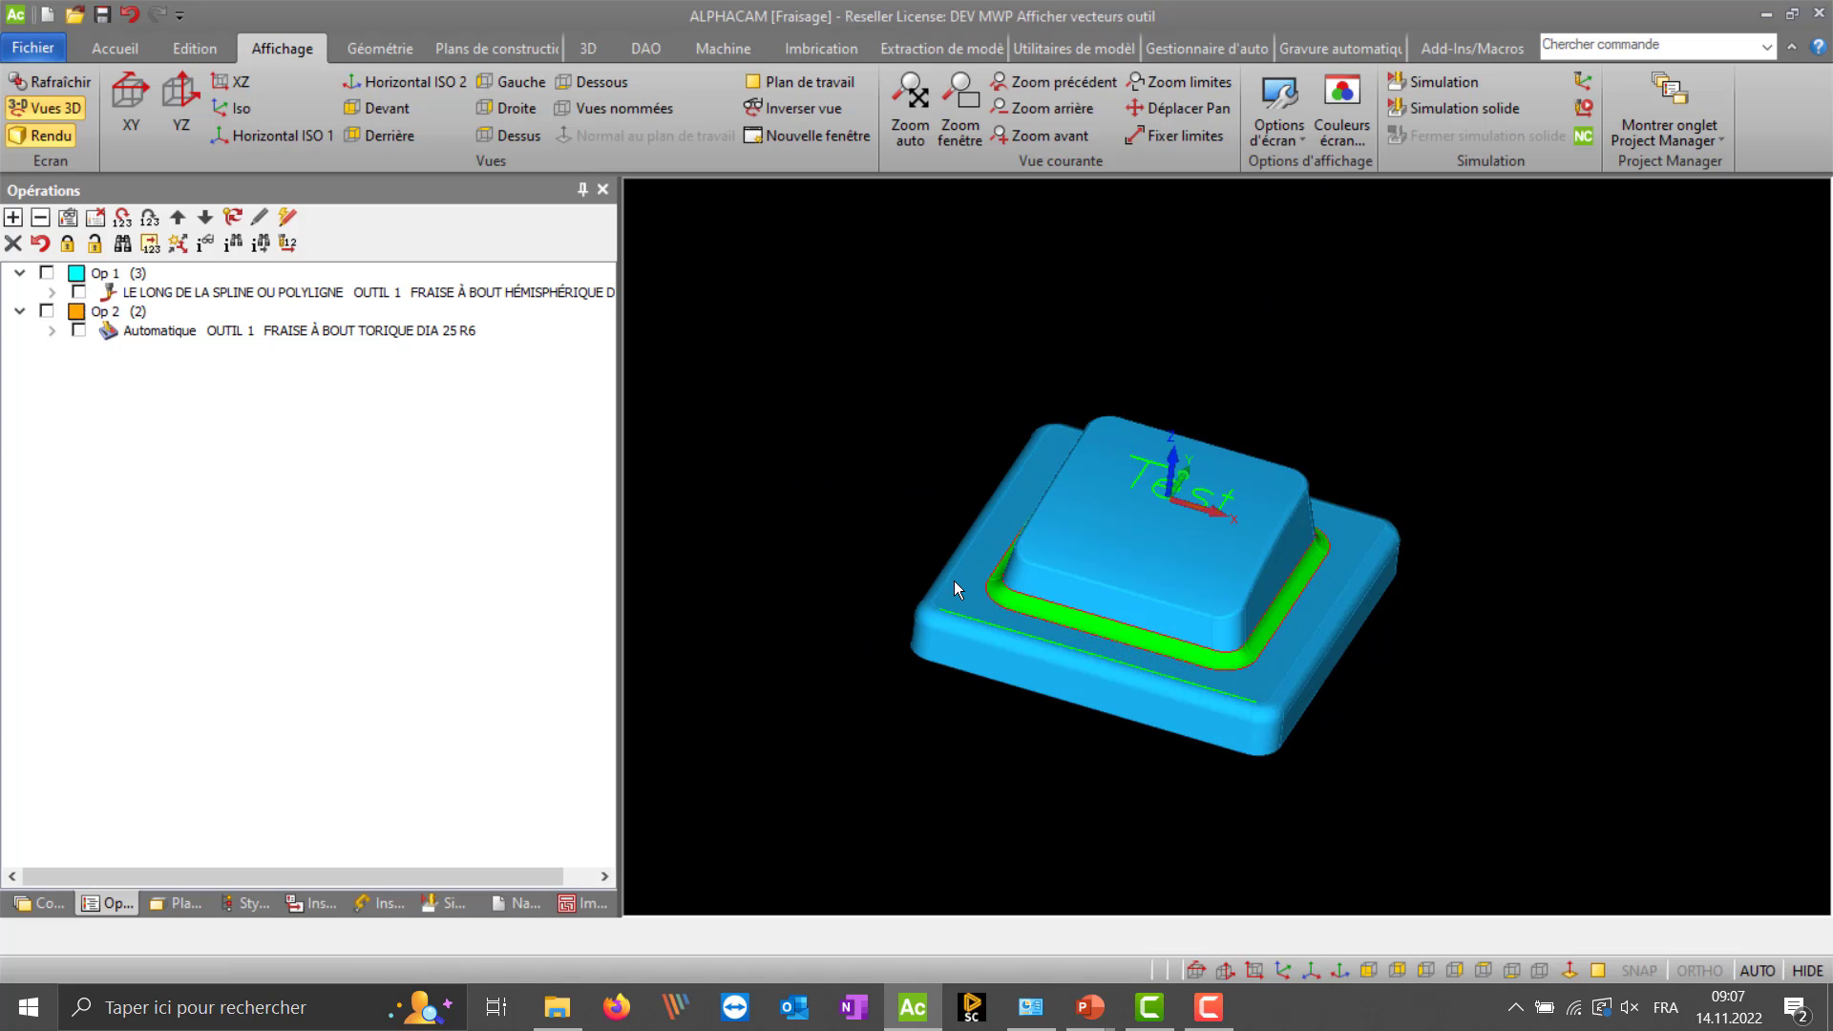
middle_drag(954, 581, 942, 581)
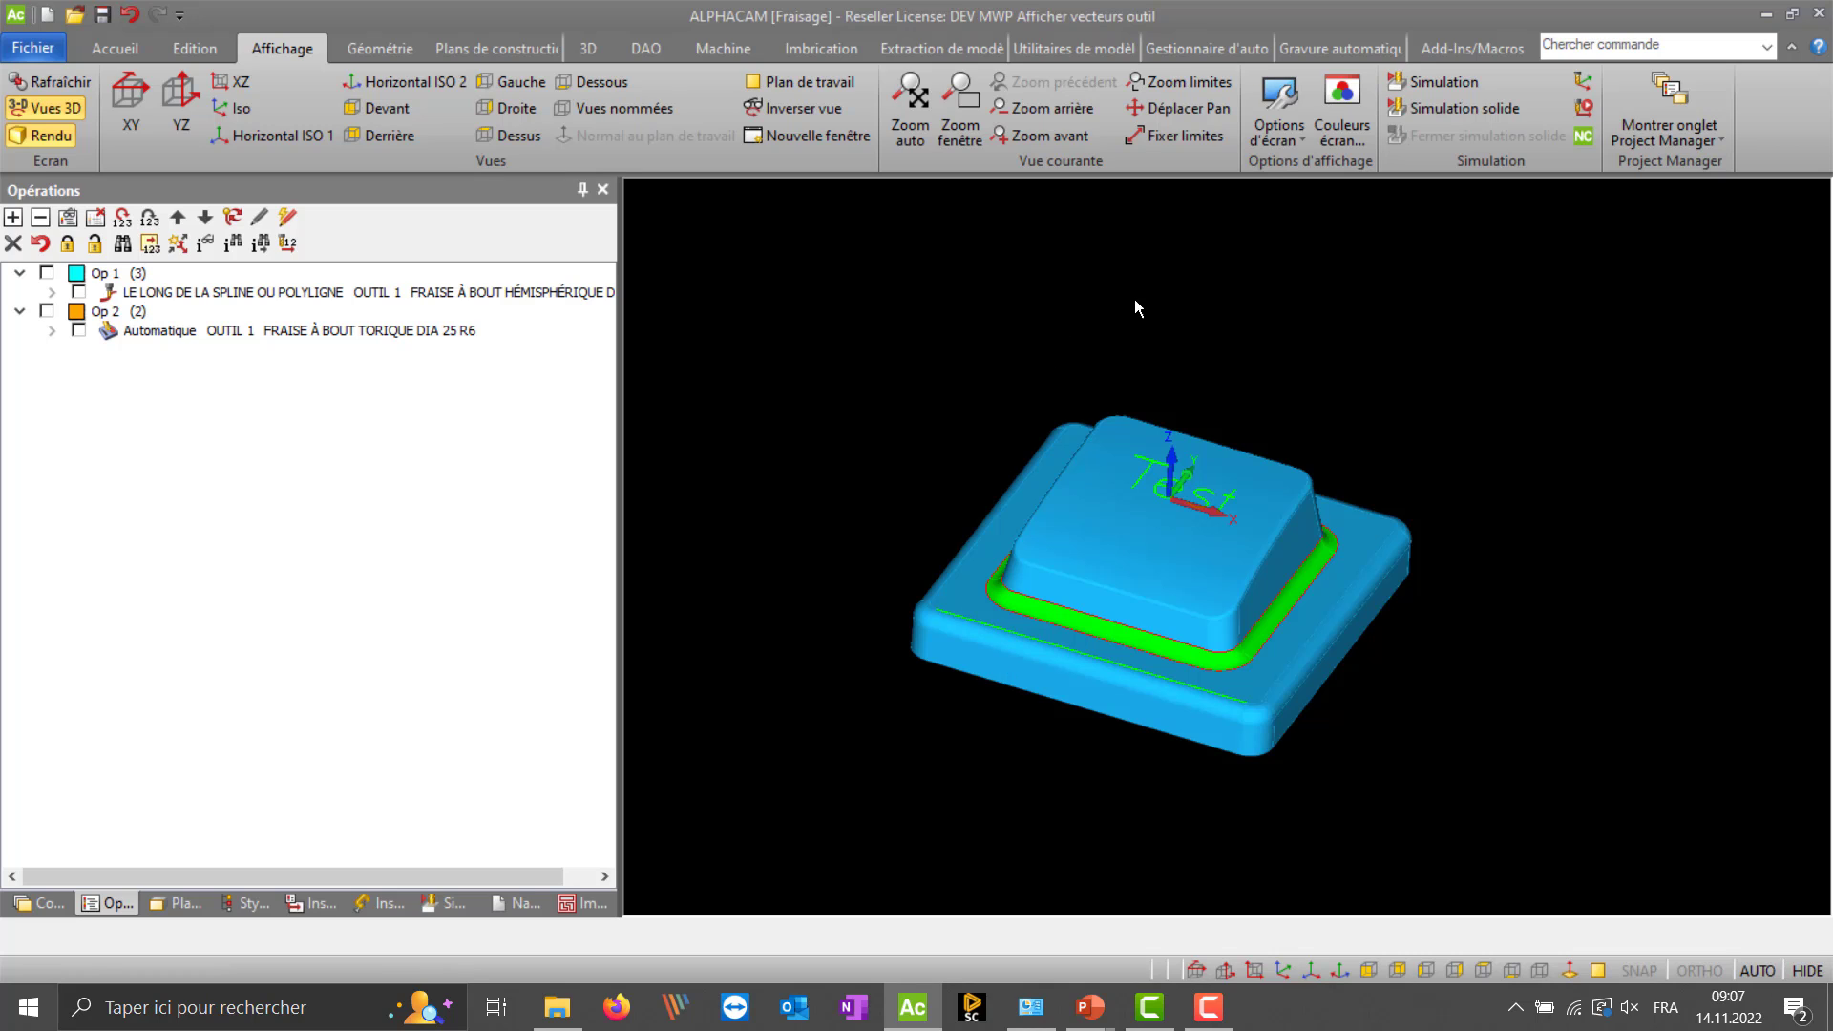
- Apply the machining style "Gravure num consecutive" to the green line along the front edge of the base
click(1329, 49)
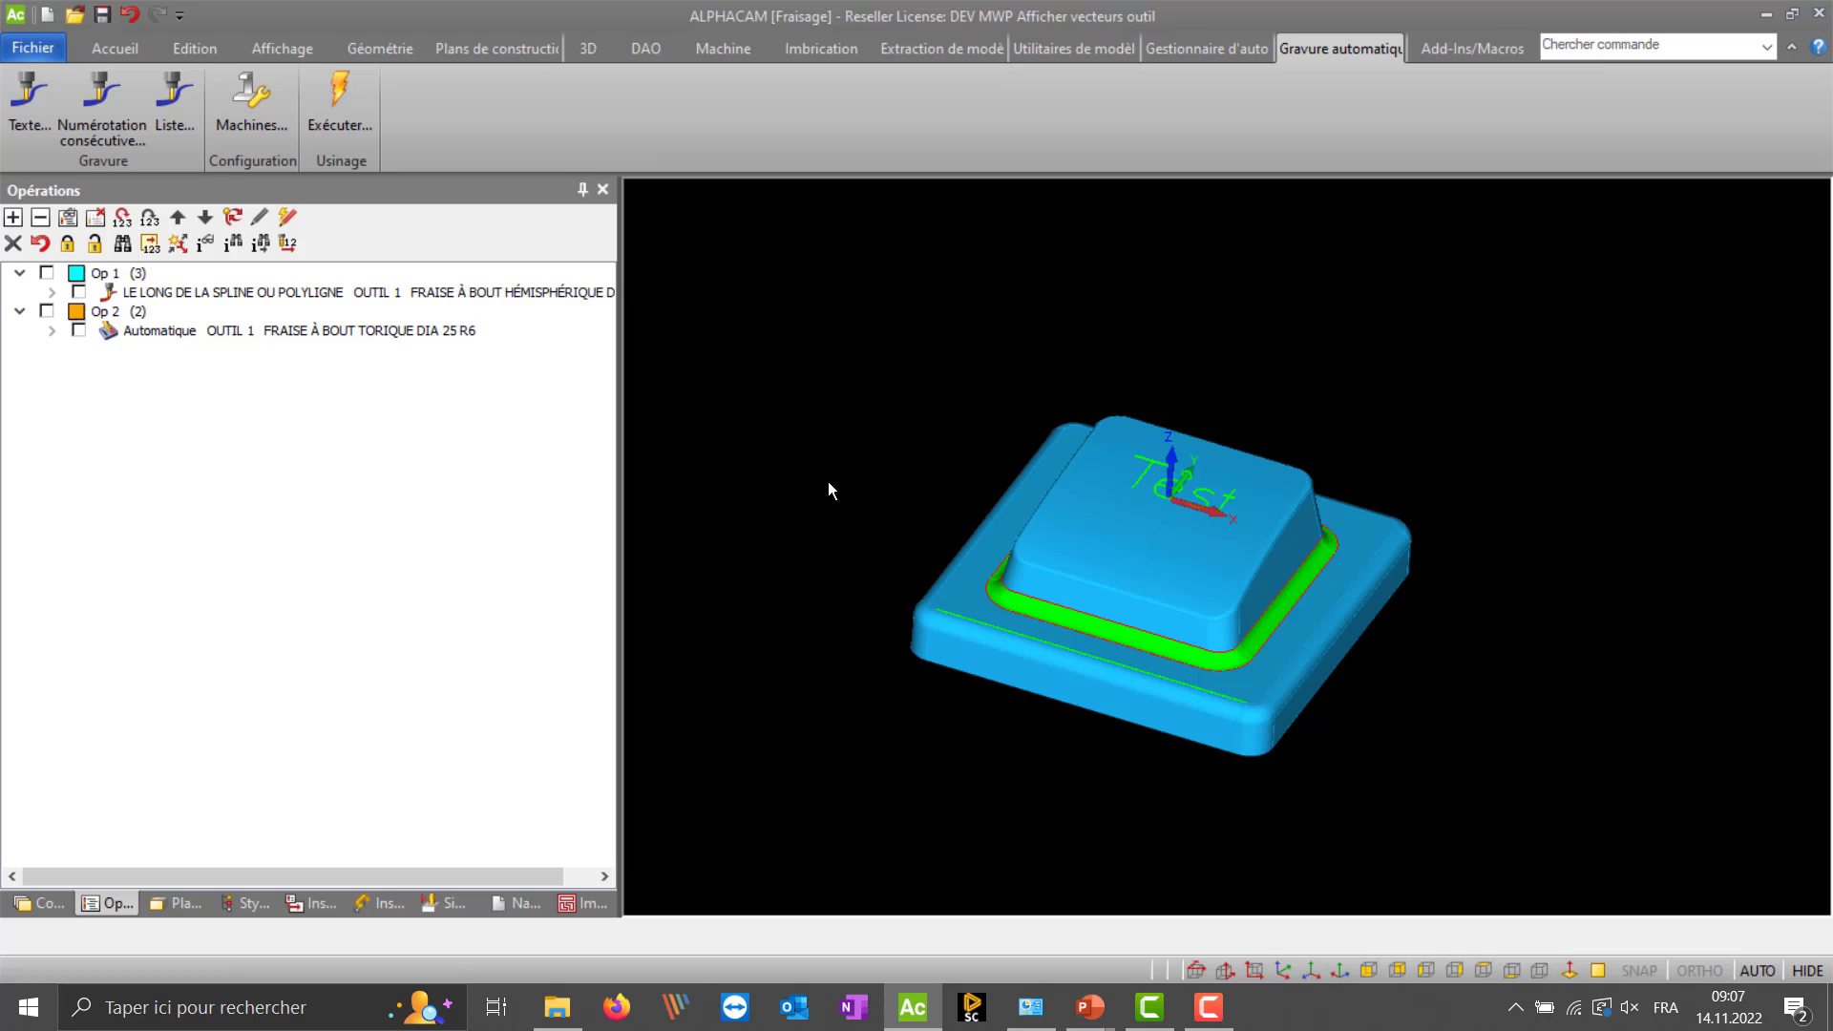
click(238, 905)
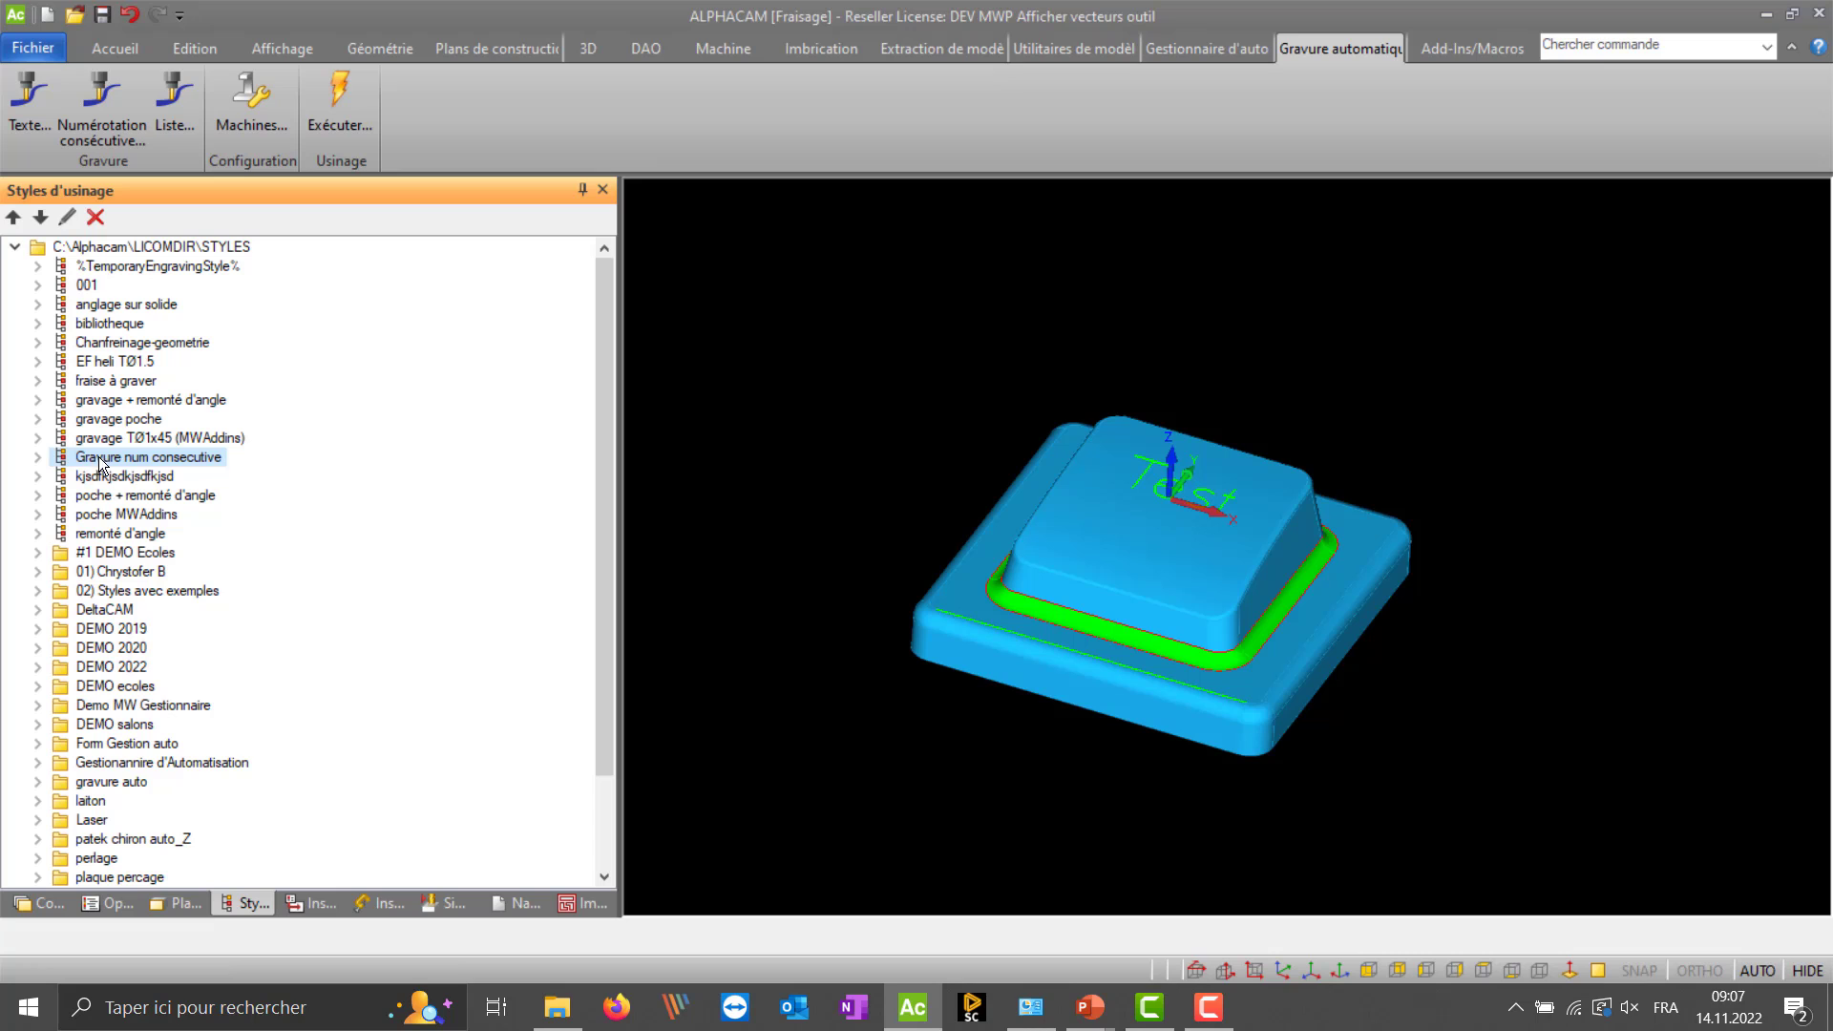
right_click(144, 459)
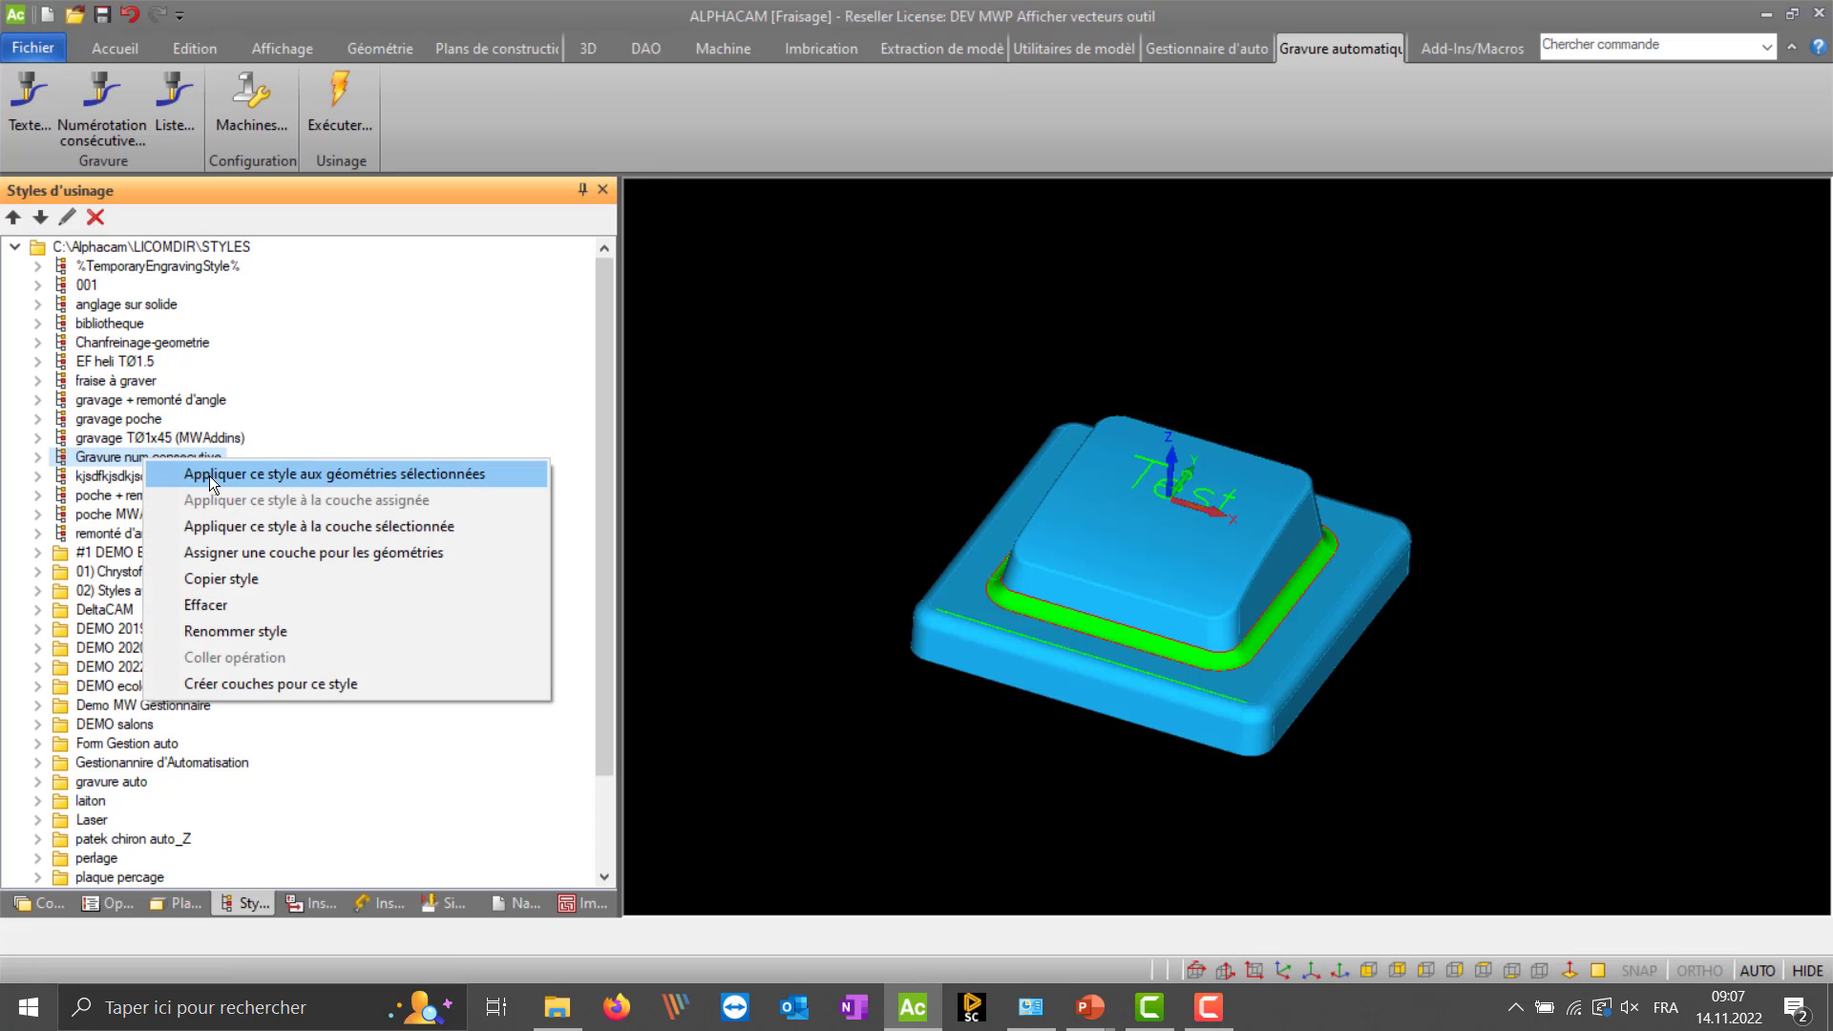
click(206, 474)
click(1010, 634)
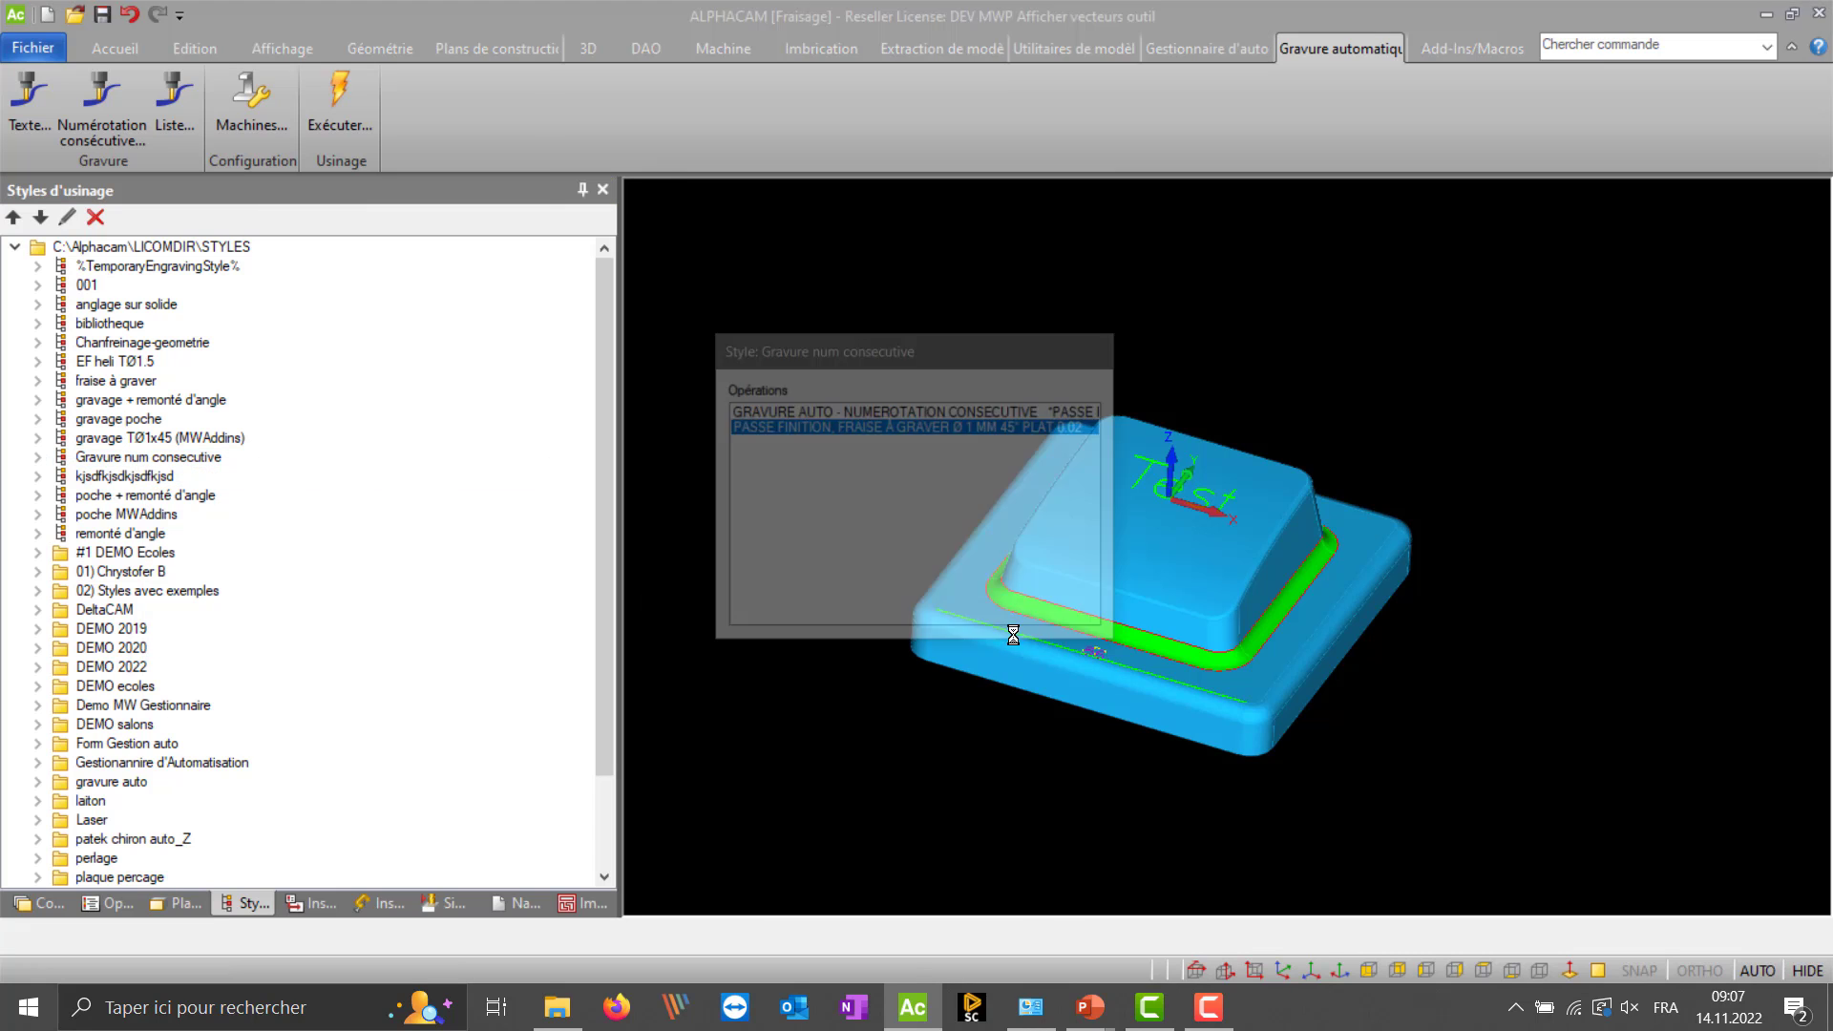
scroll(1093, 655, down, 3)
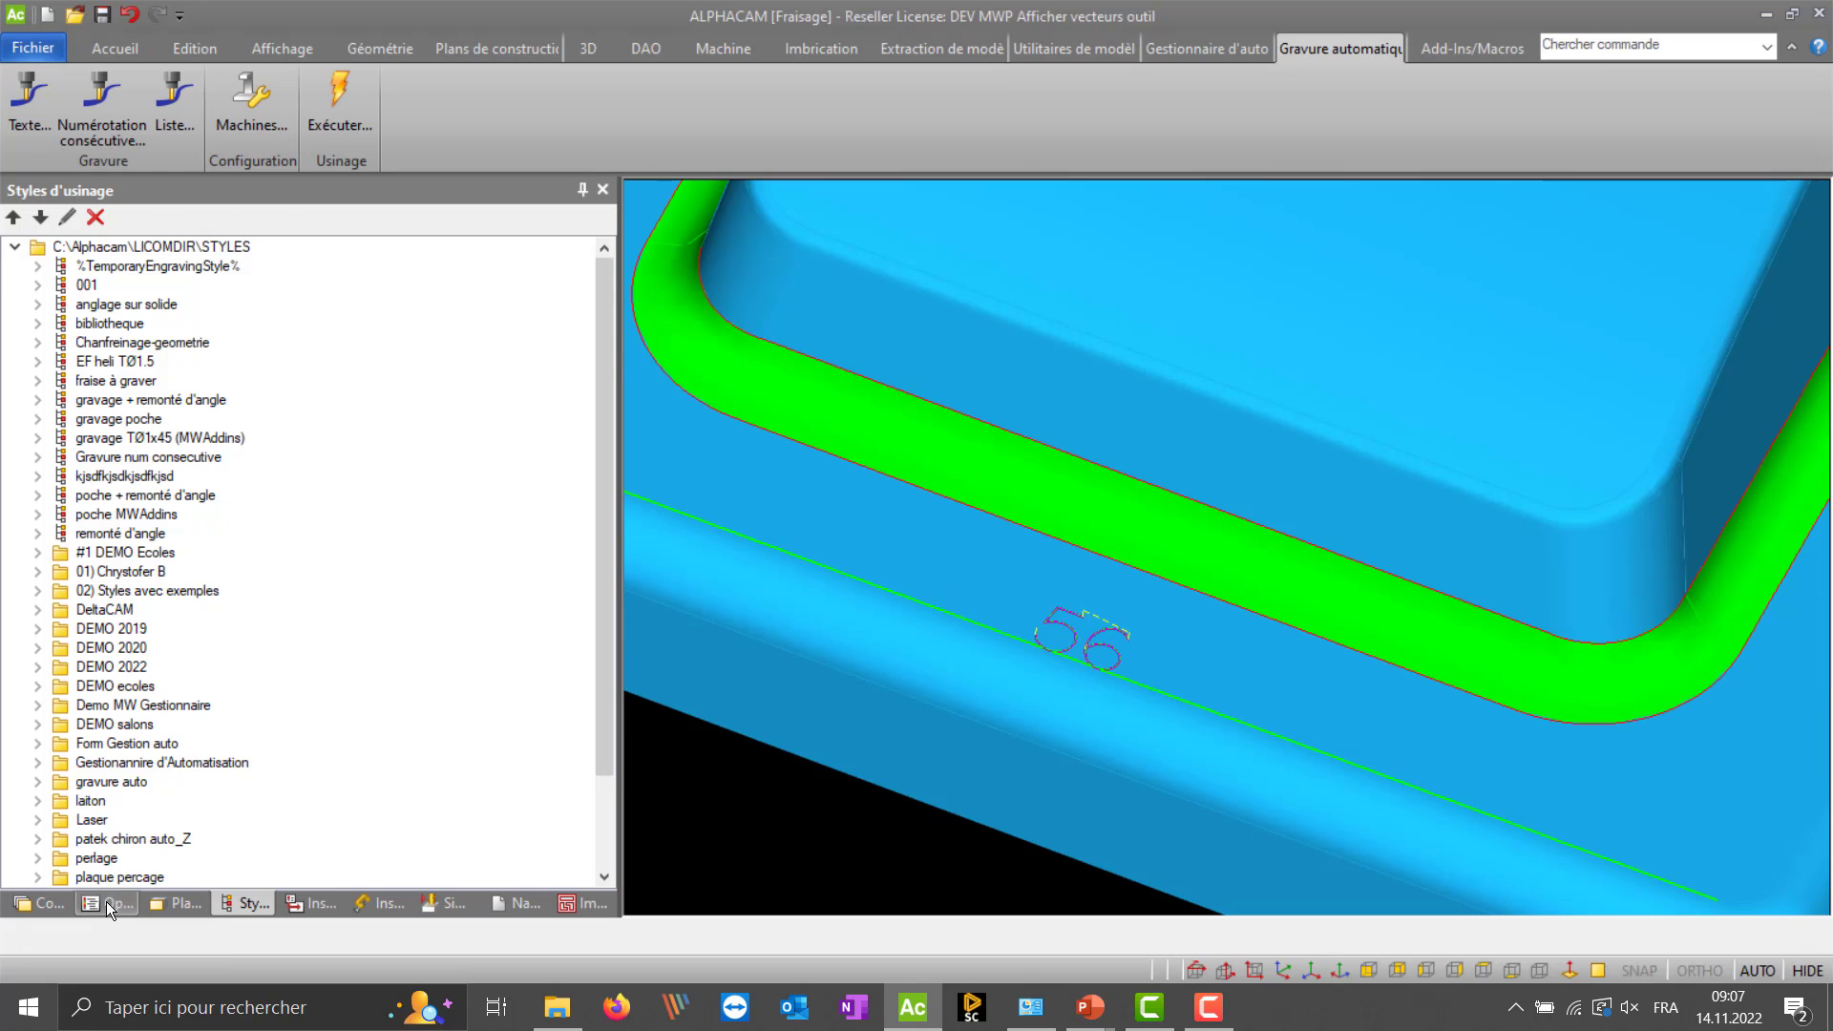
- Edit the Op 3 consecutive numbering engraving and activate its second PASSE FINITION operation as well
click(107, 902)
double_click(202, 369)
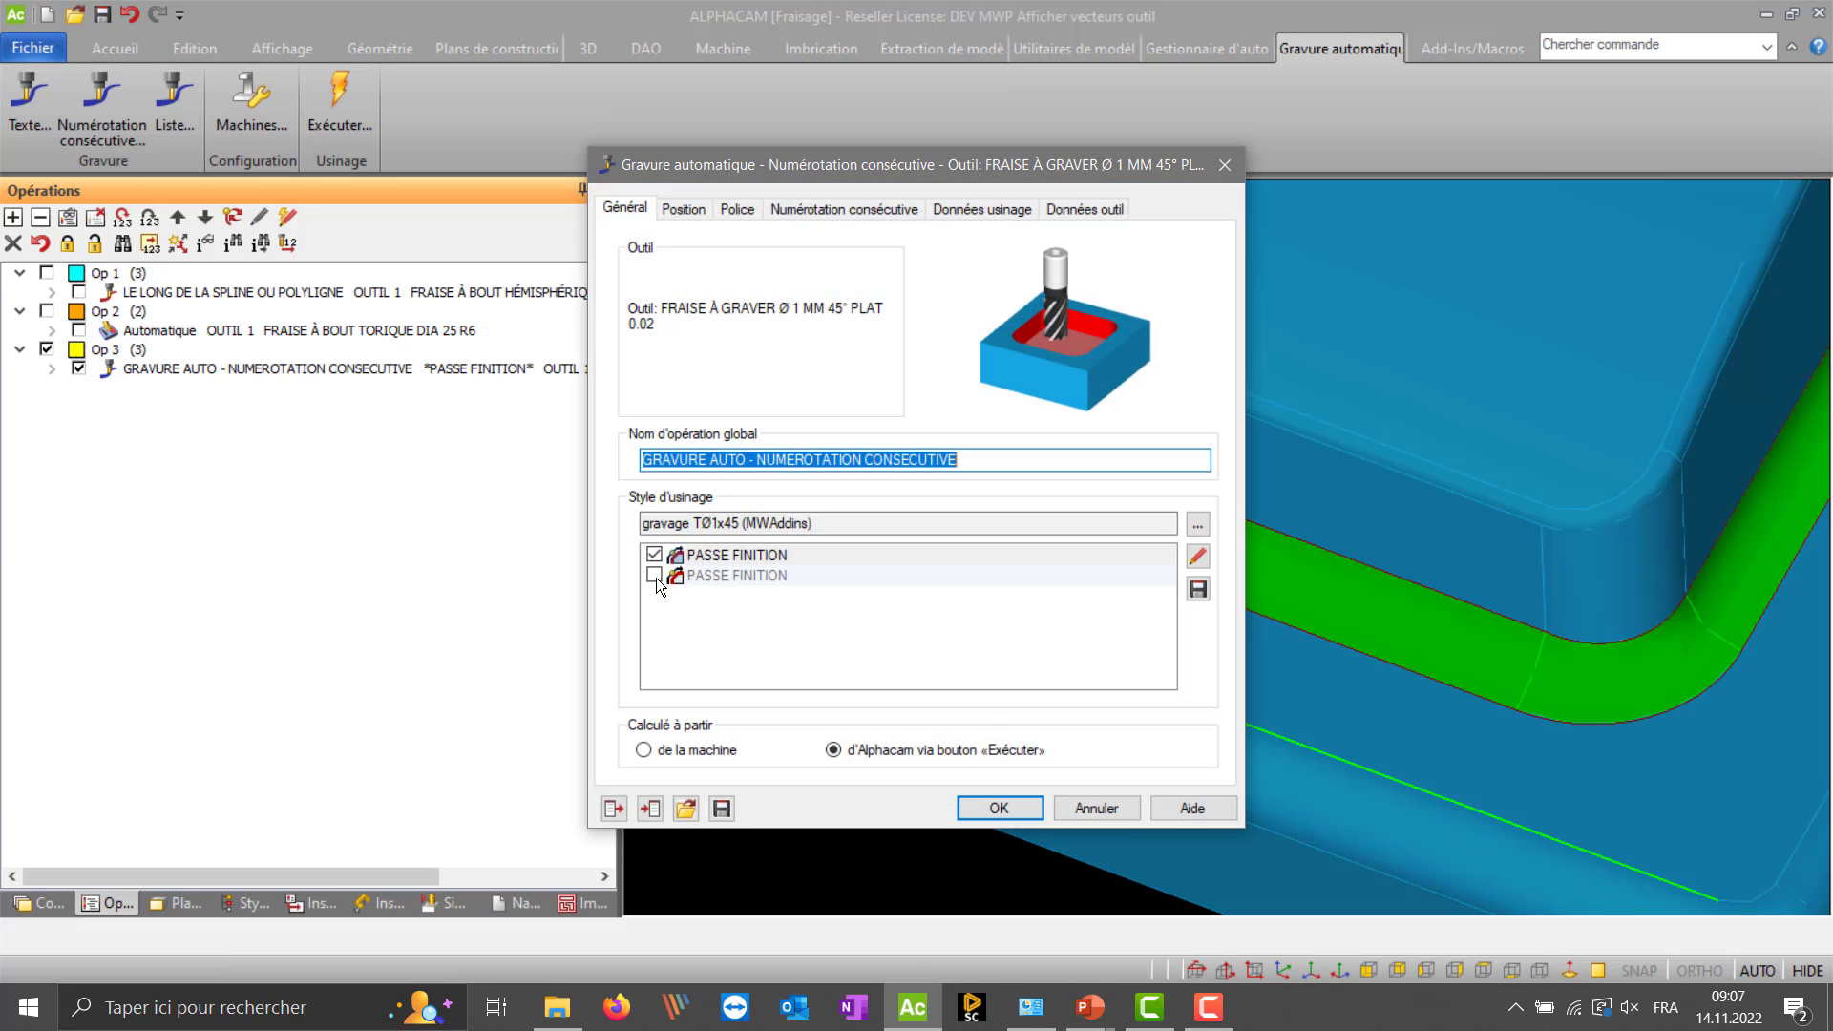
click(655, 575)
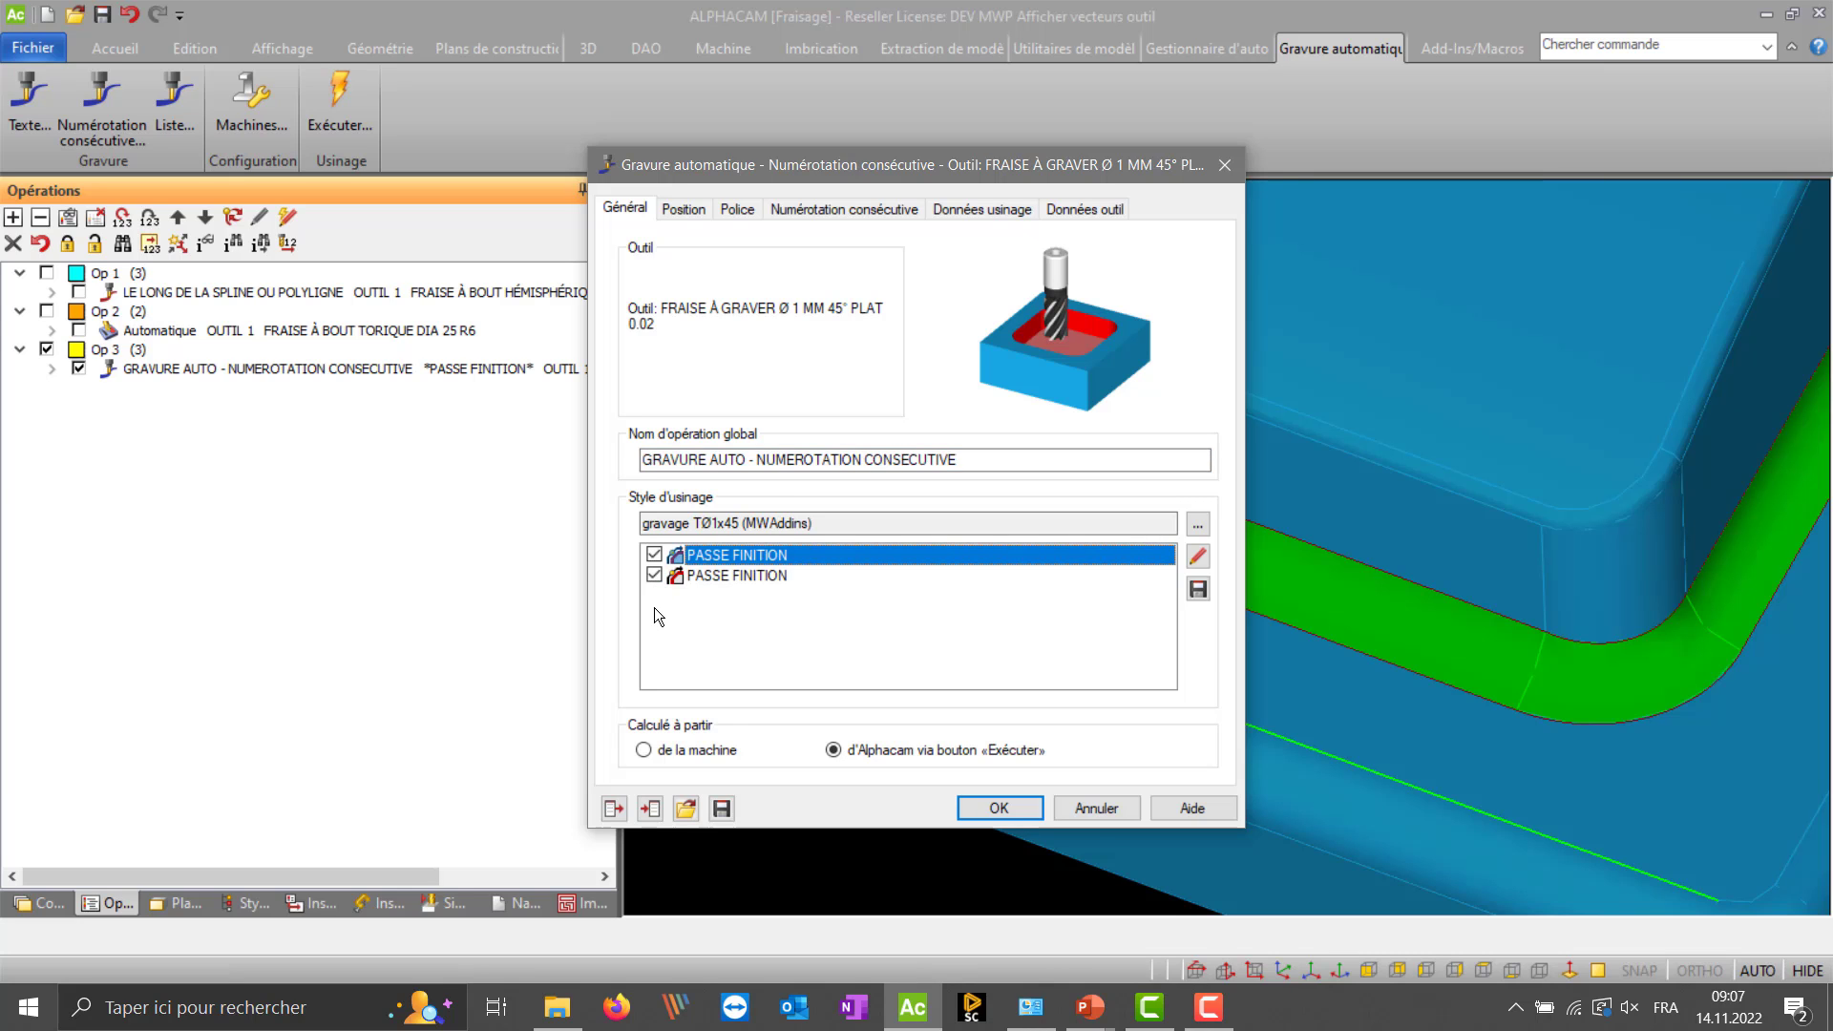
click(999, 808)
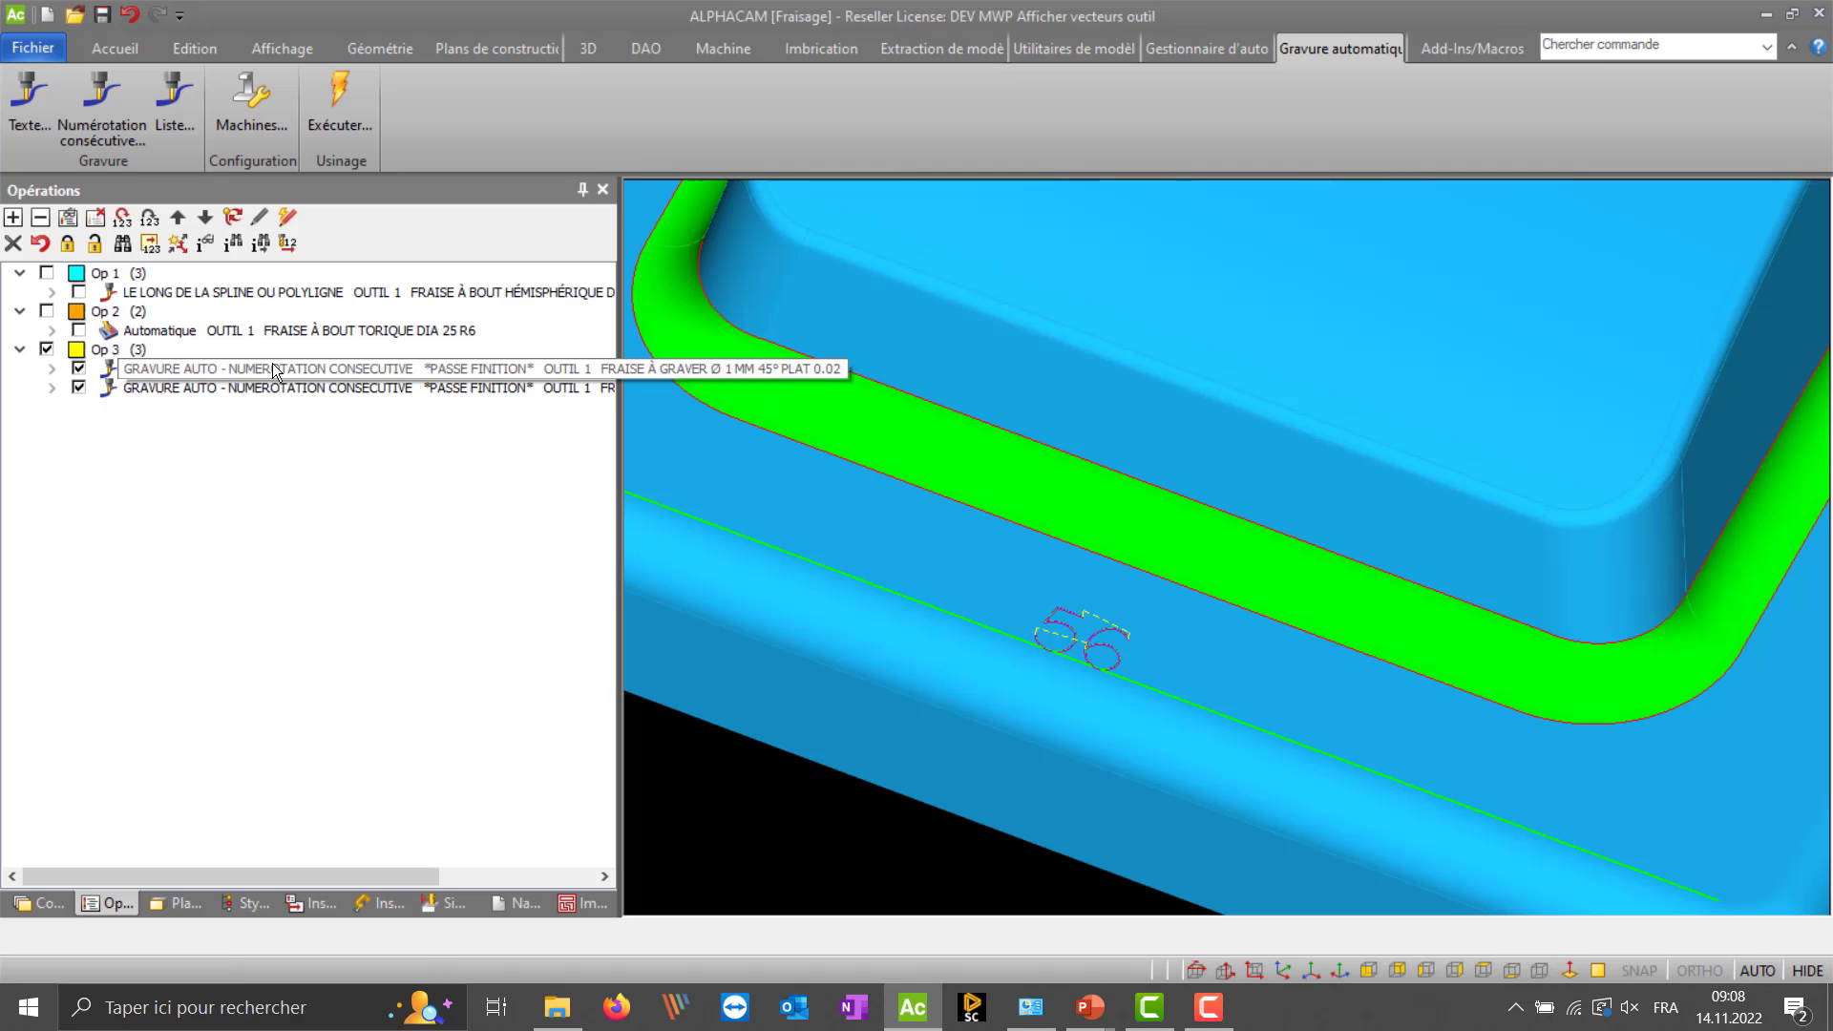
- Try to deactivate both PASSE FINITION operations of the Op 3 engraving, and decline removing the cycle from the operations list
click(269, 390)
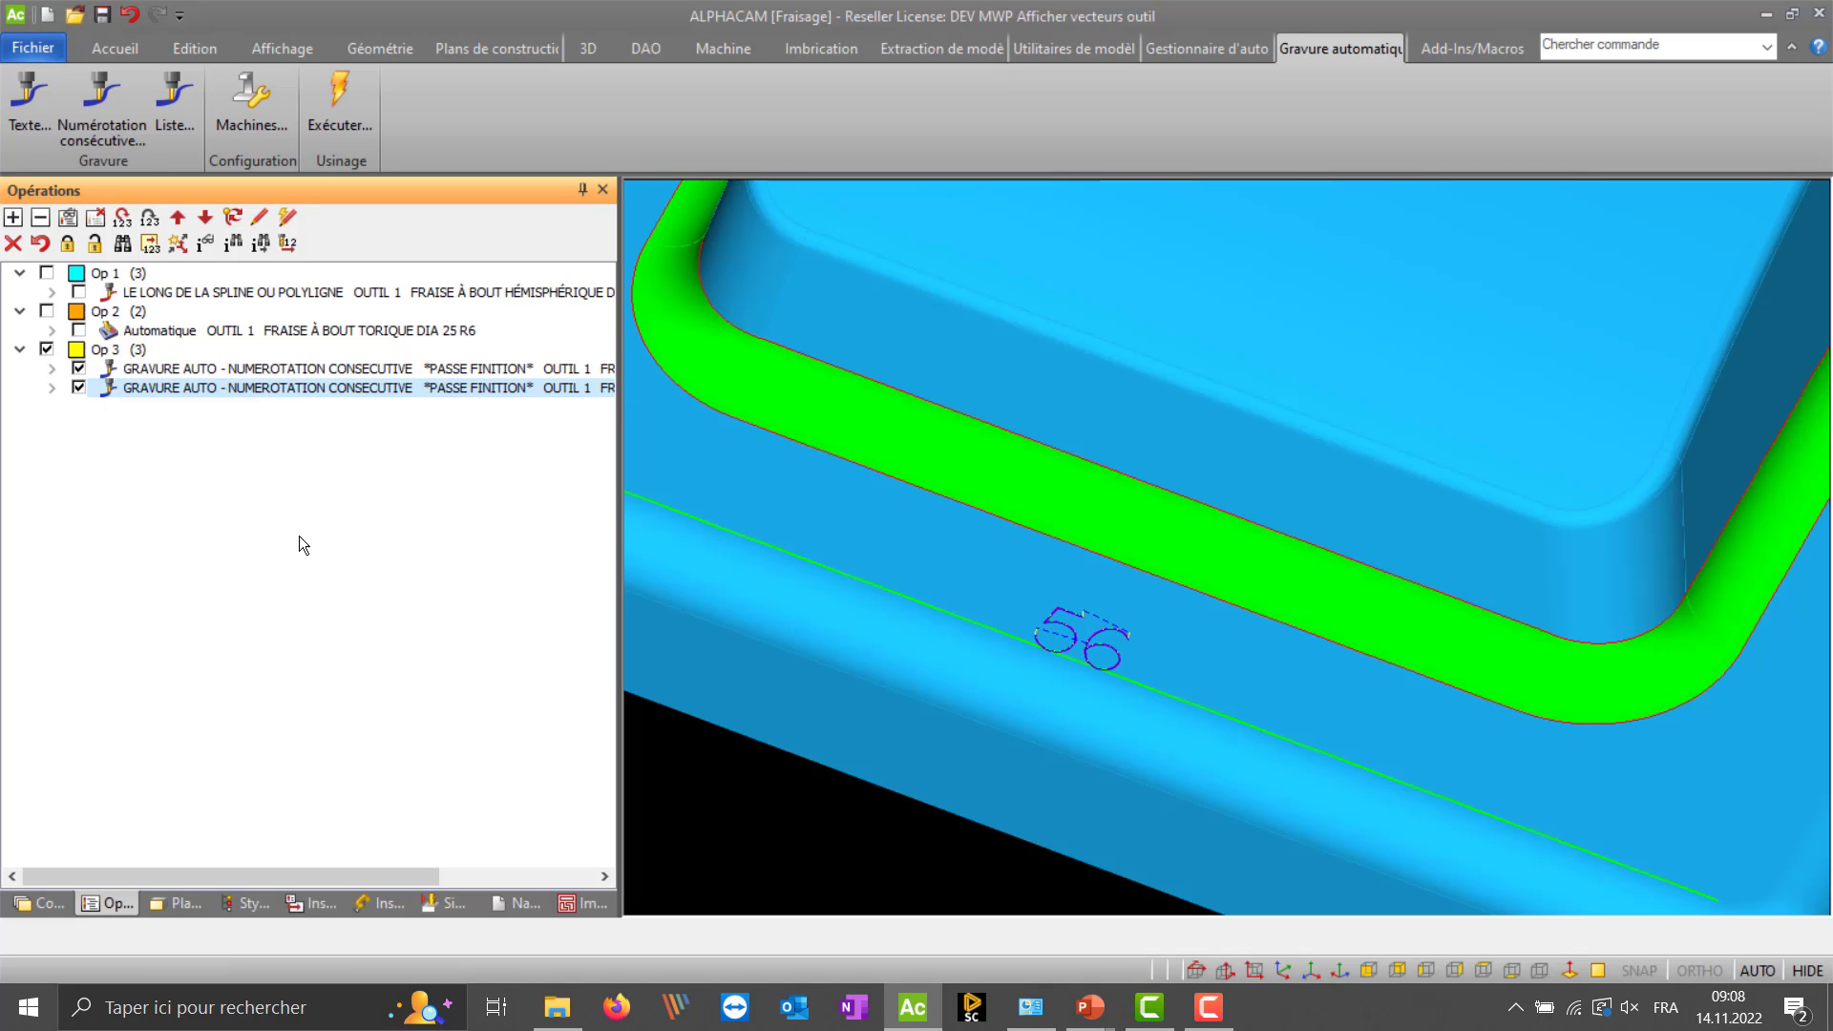
double_click(264, 369)
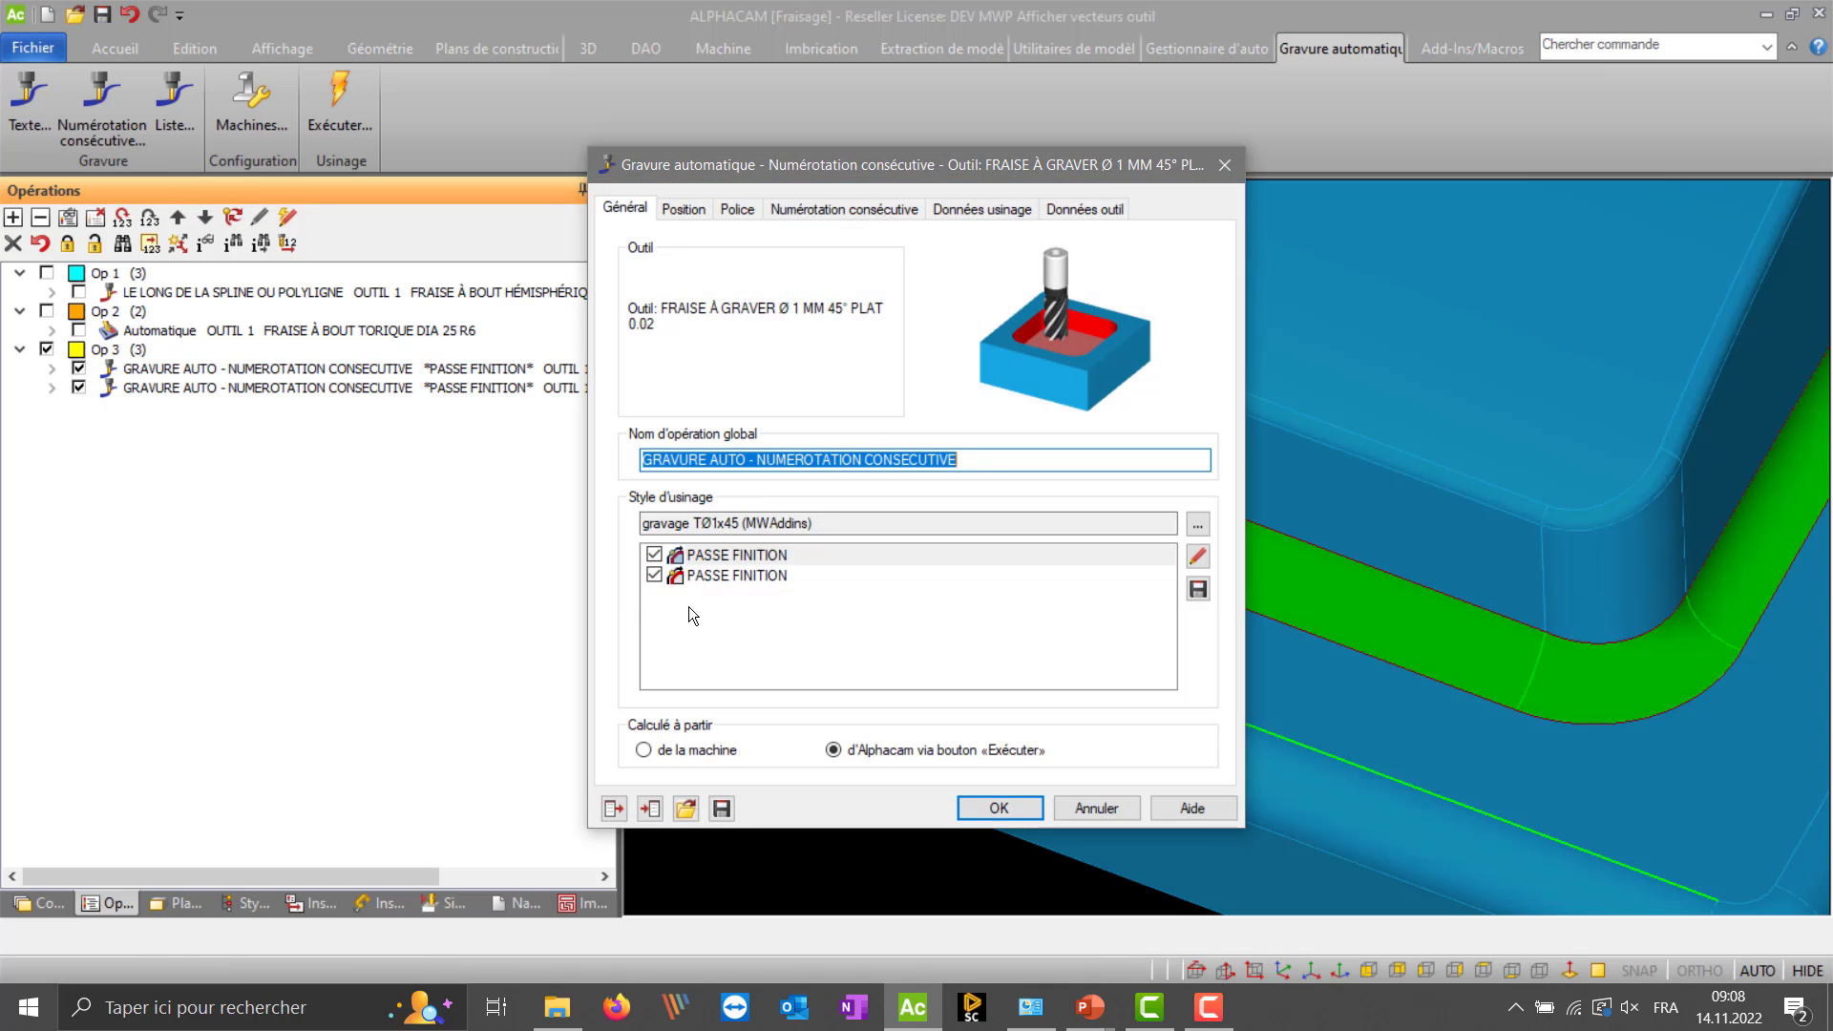
click(654, 555)
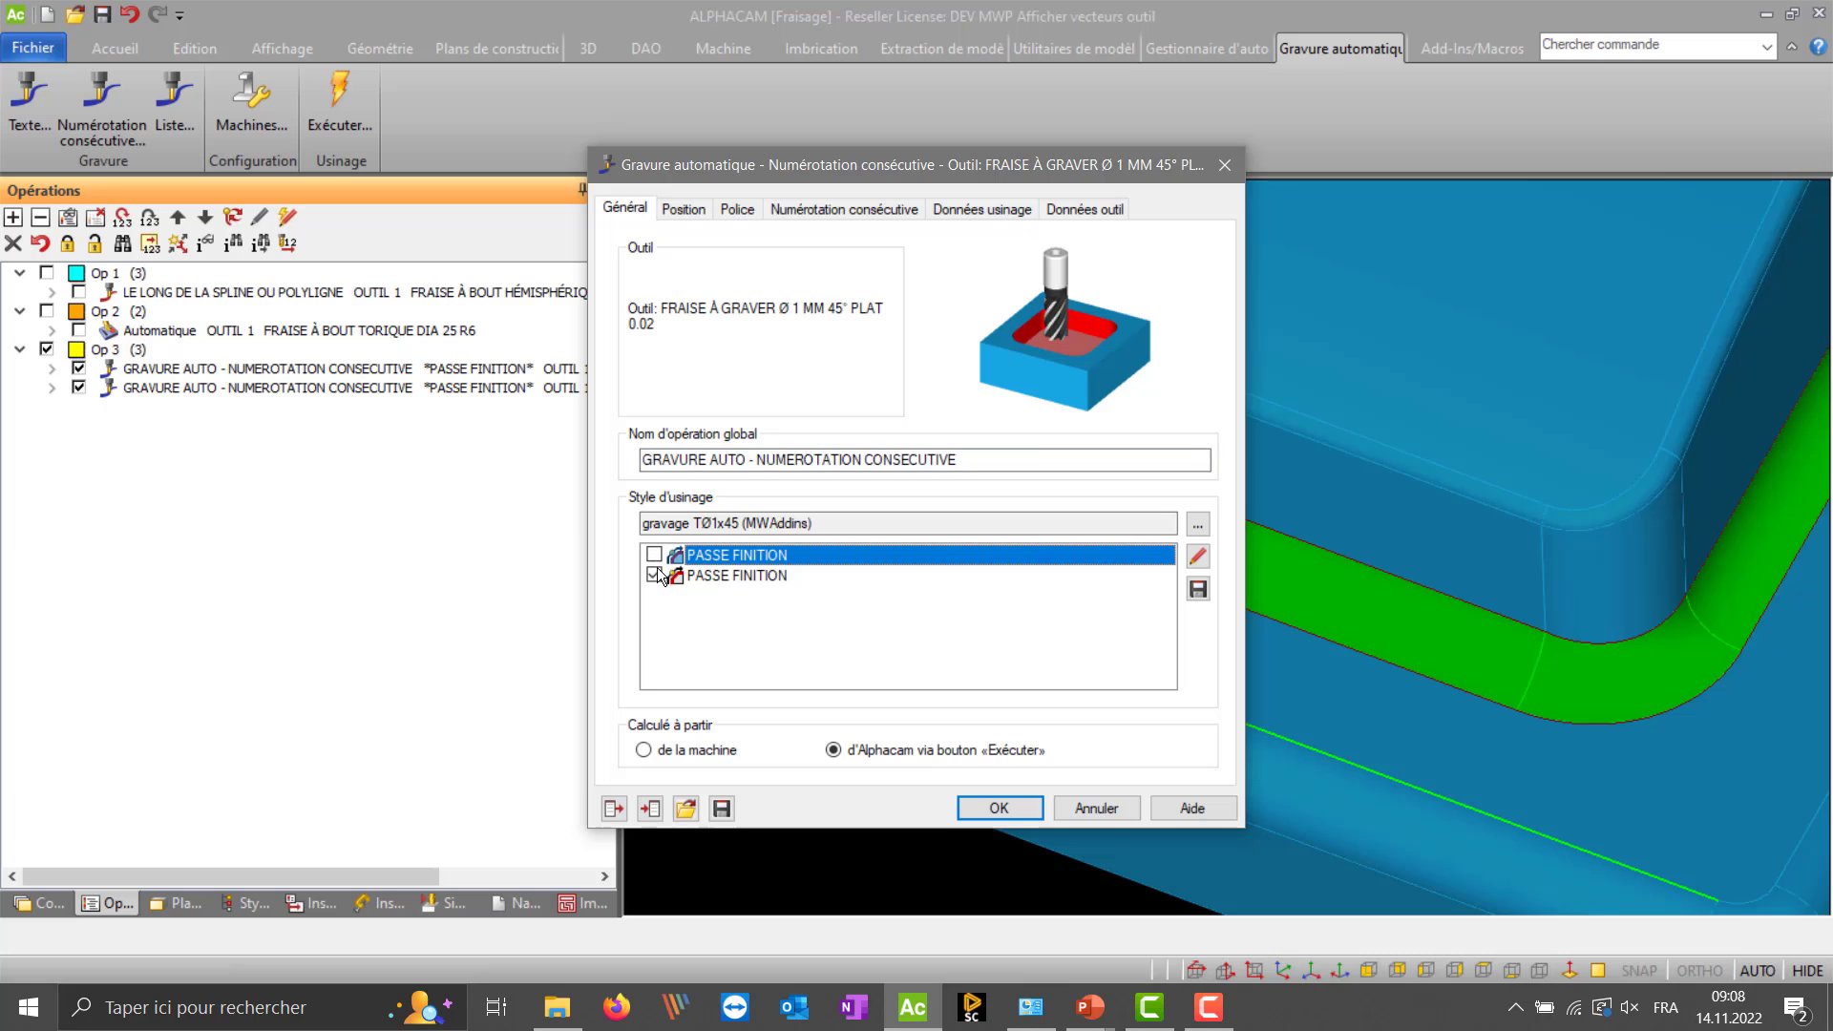
click(976, 806)
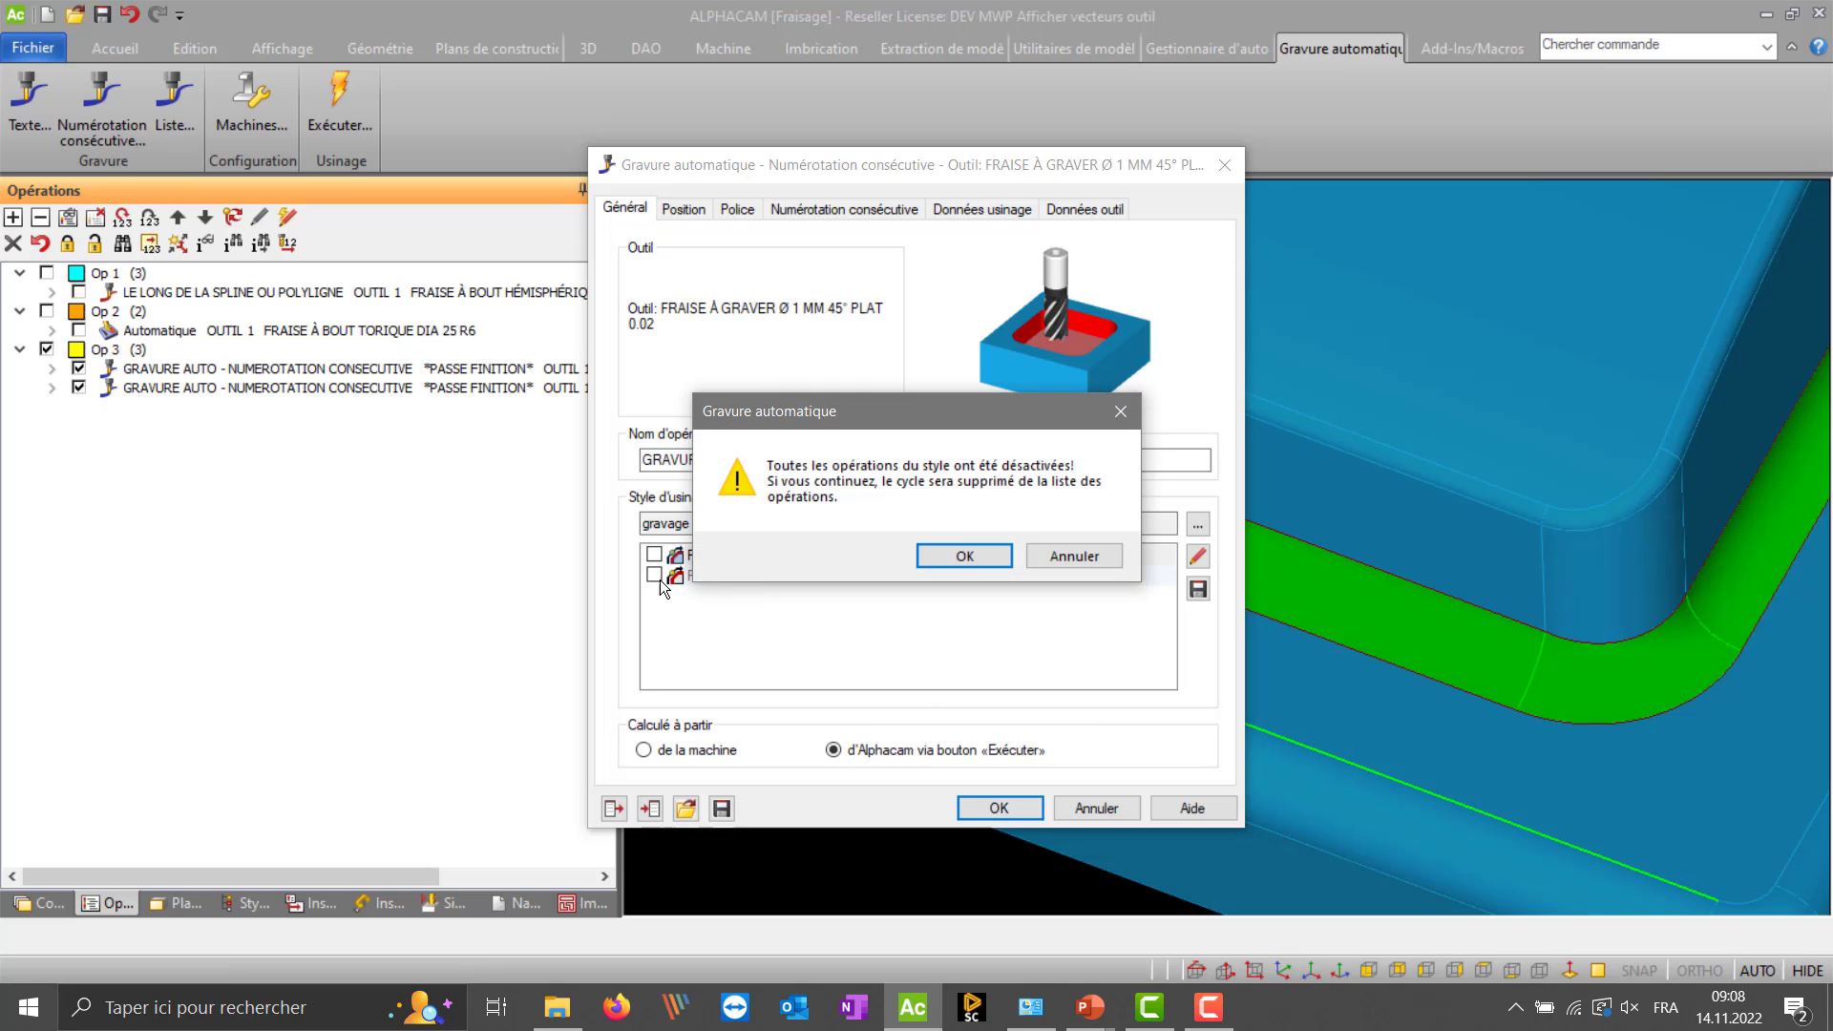
click(1062, 557)
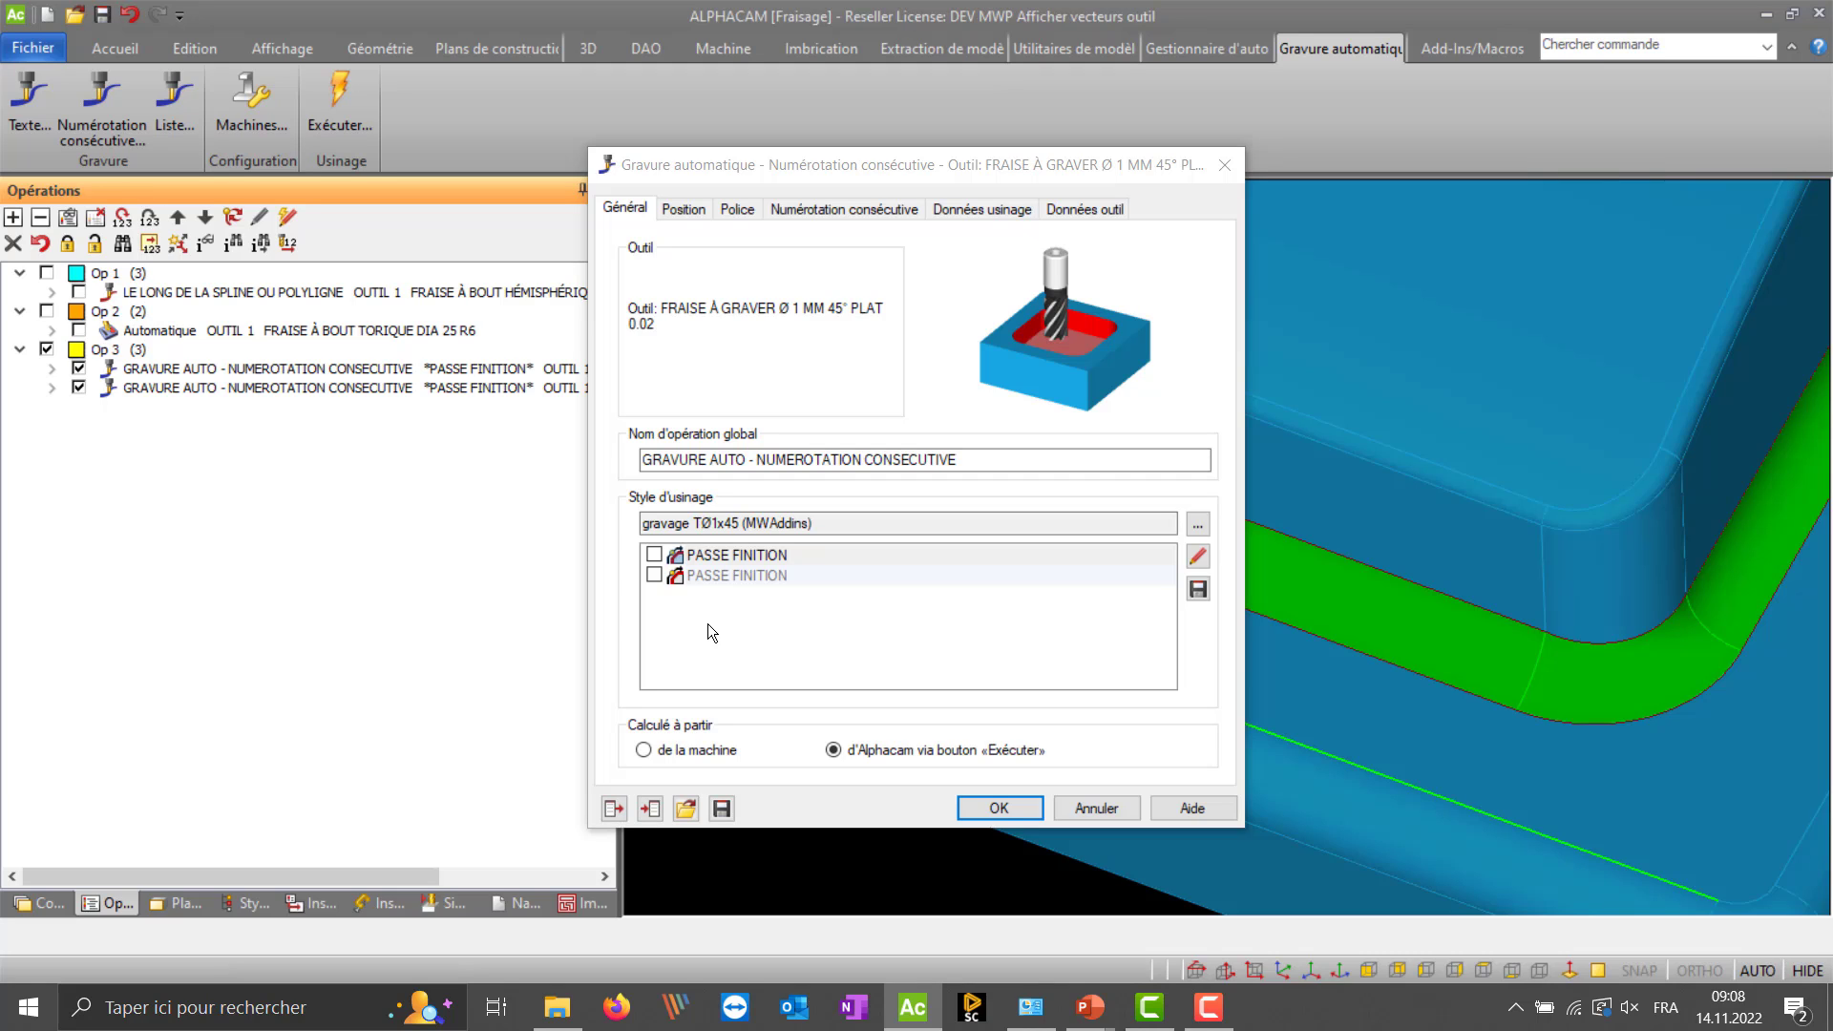
- Examine the engraving's options for loading data from a file and for choosing which data to save, cancelling both
click(685, 810)
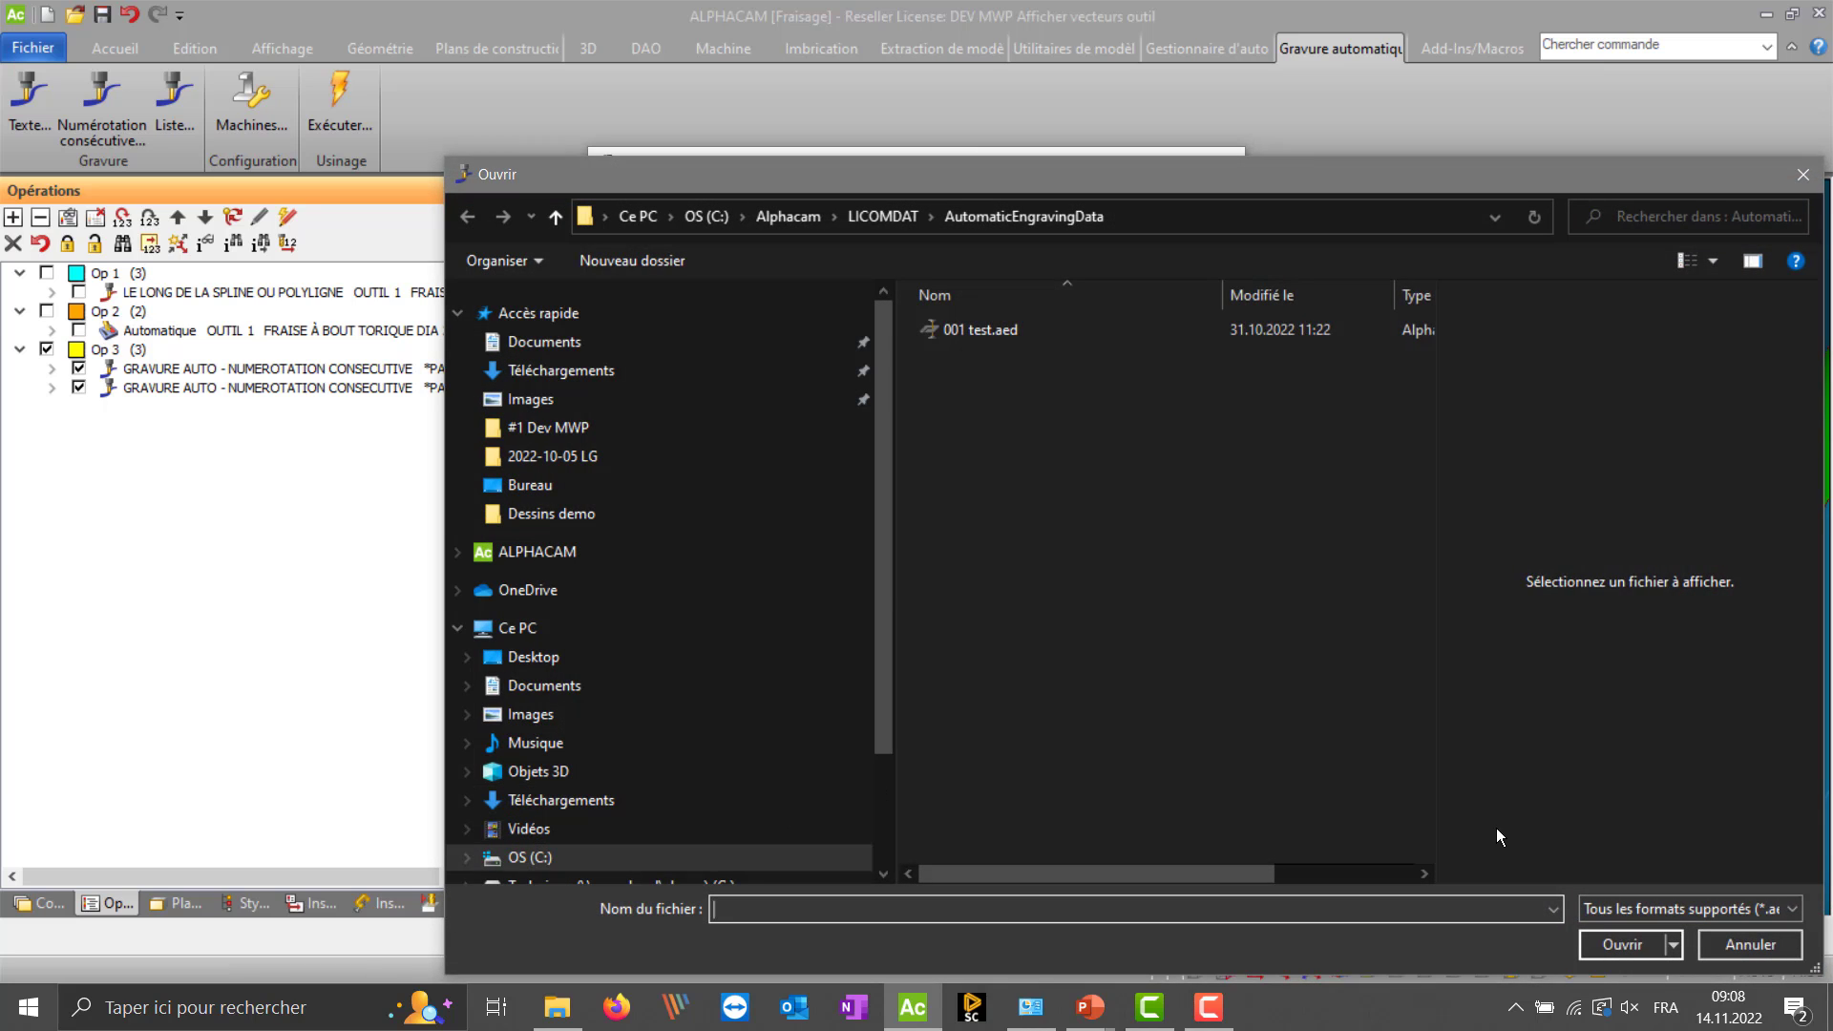
click(1765, 948)
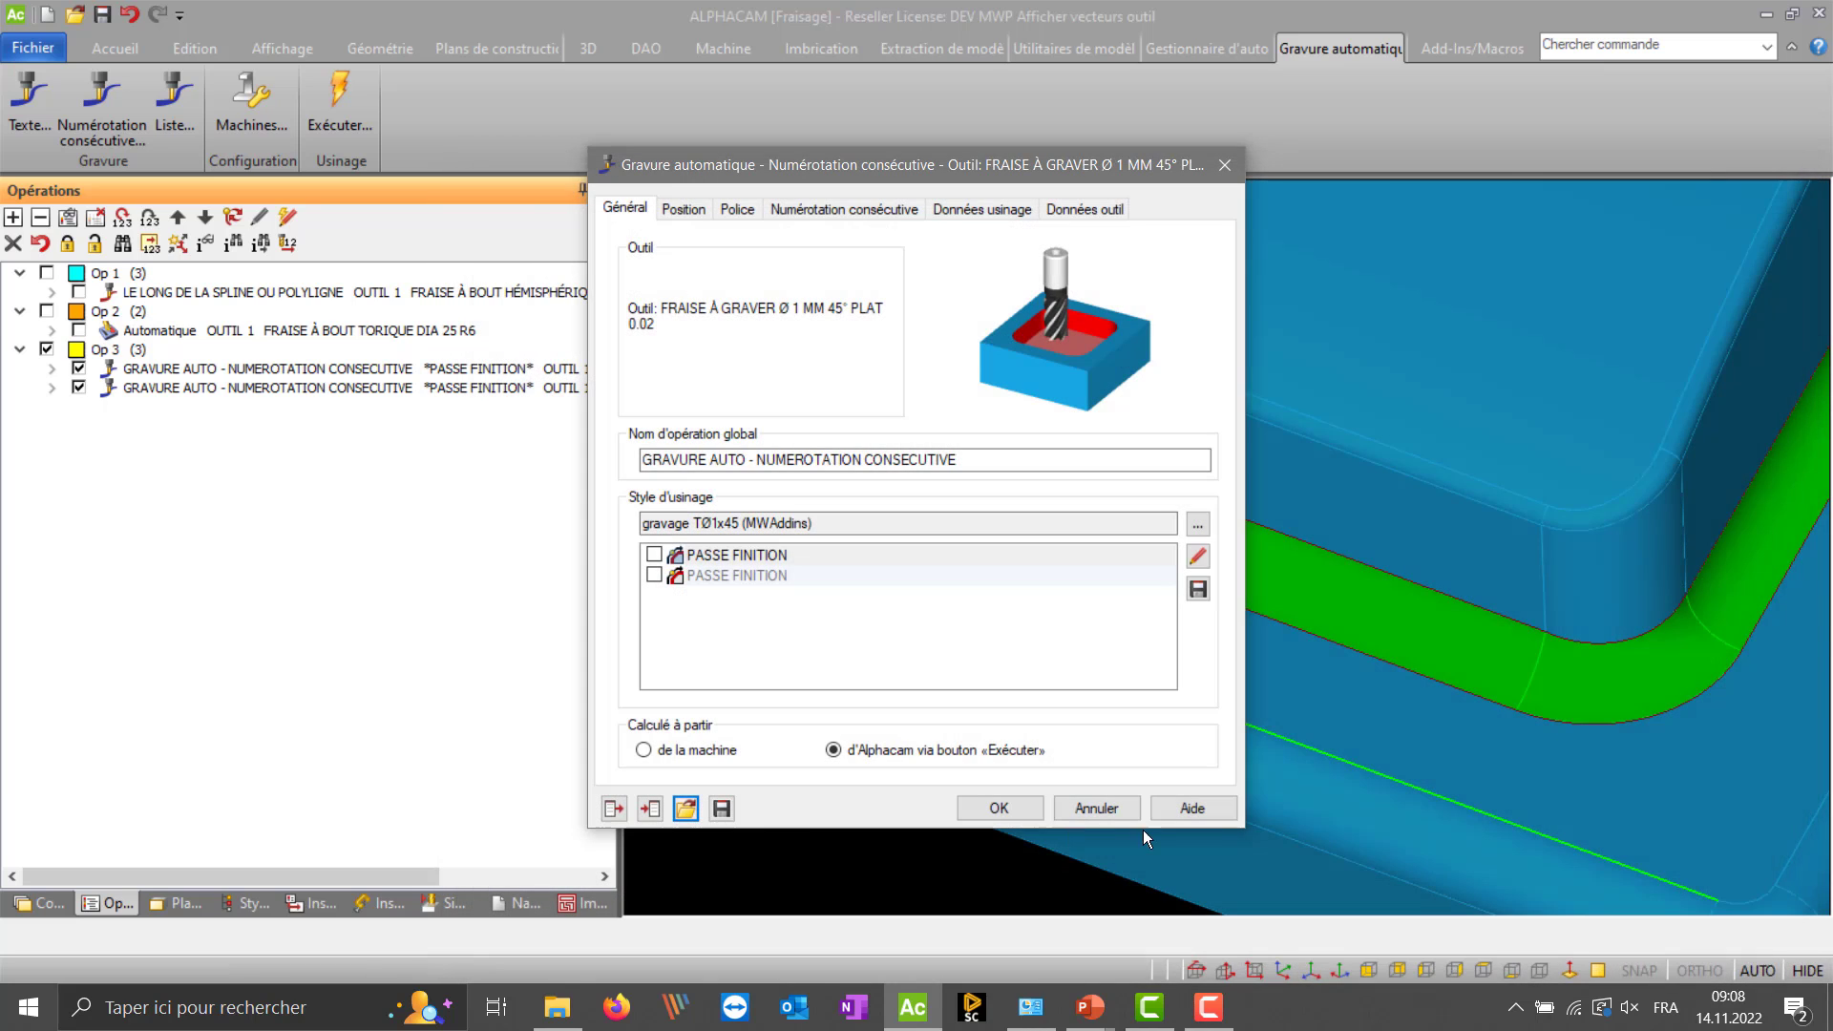
click(721, 809)
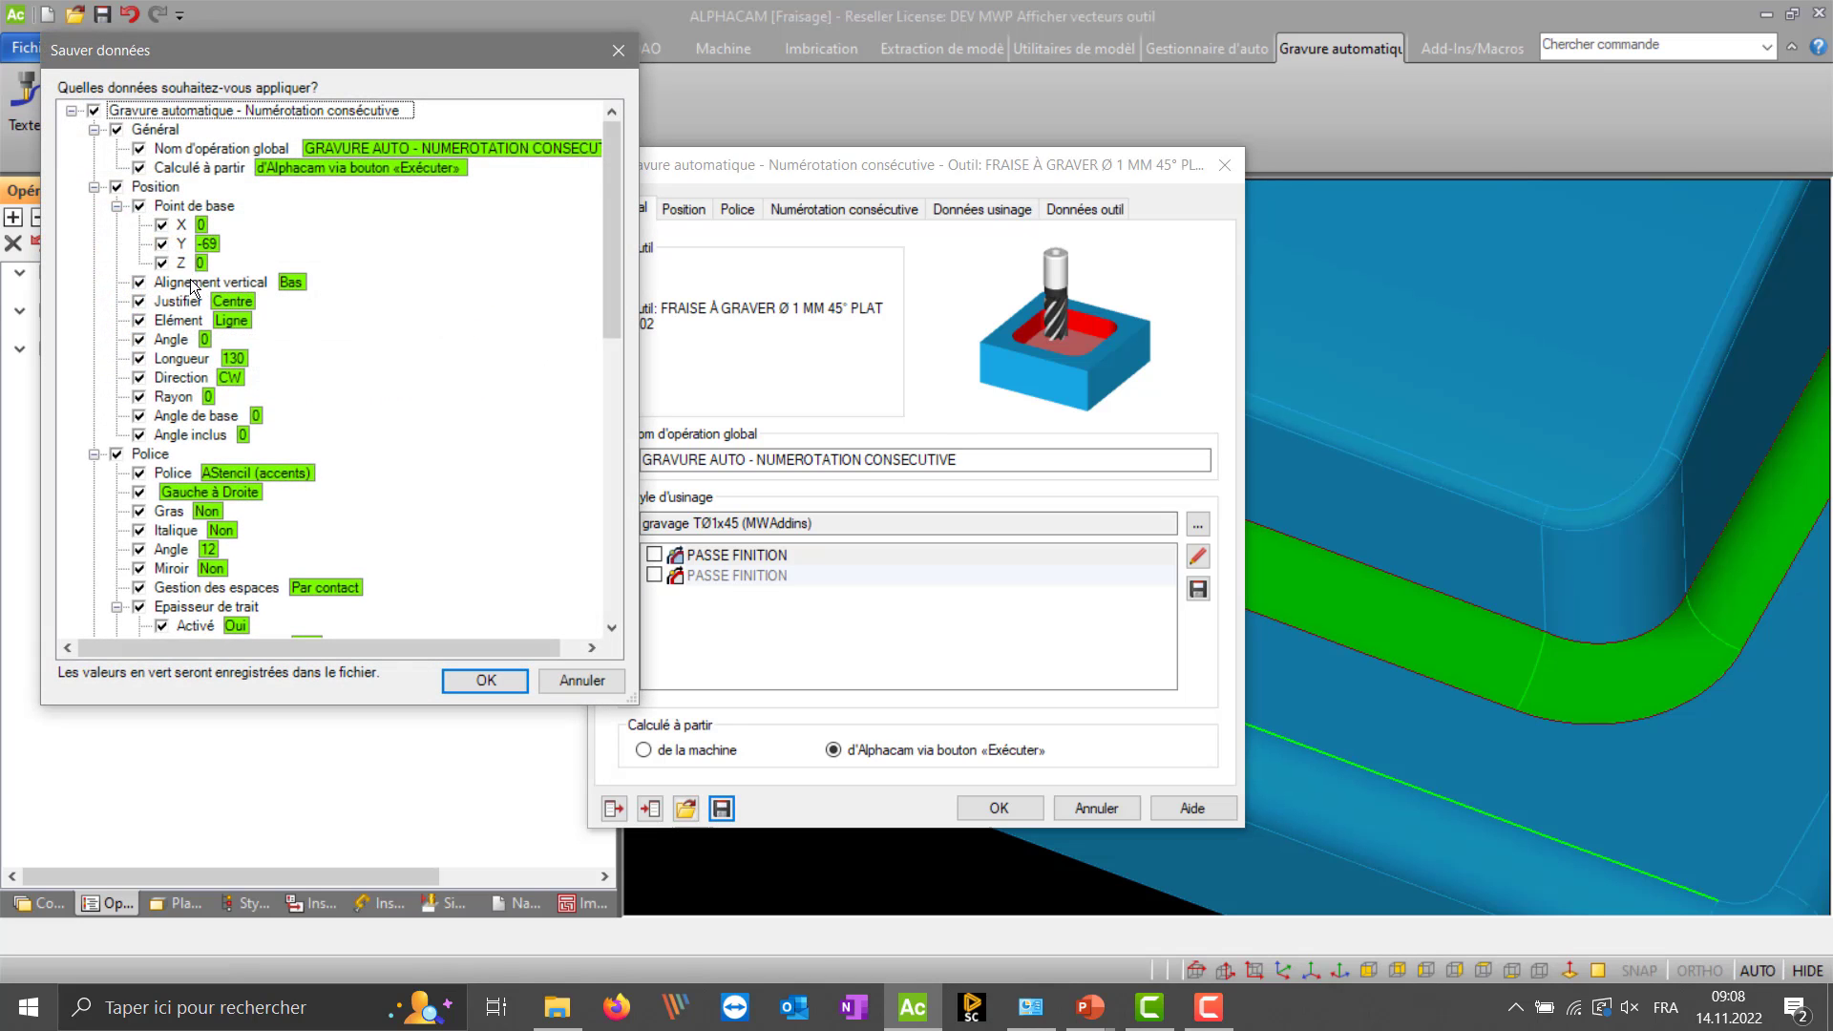
scroll(180, 288, down, 12)
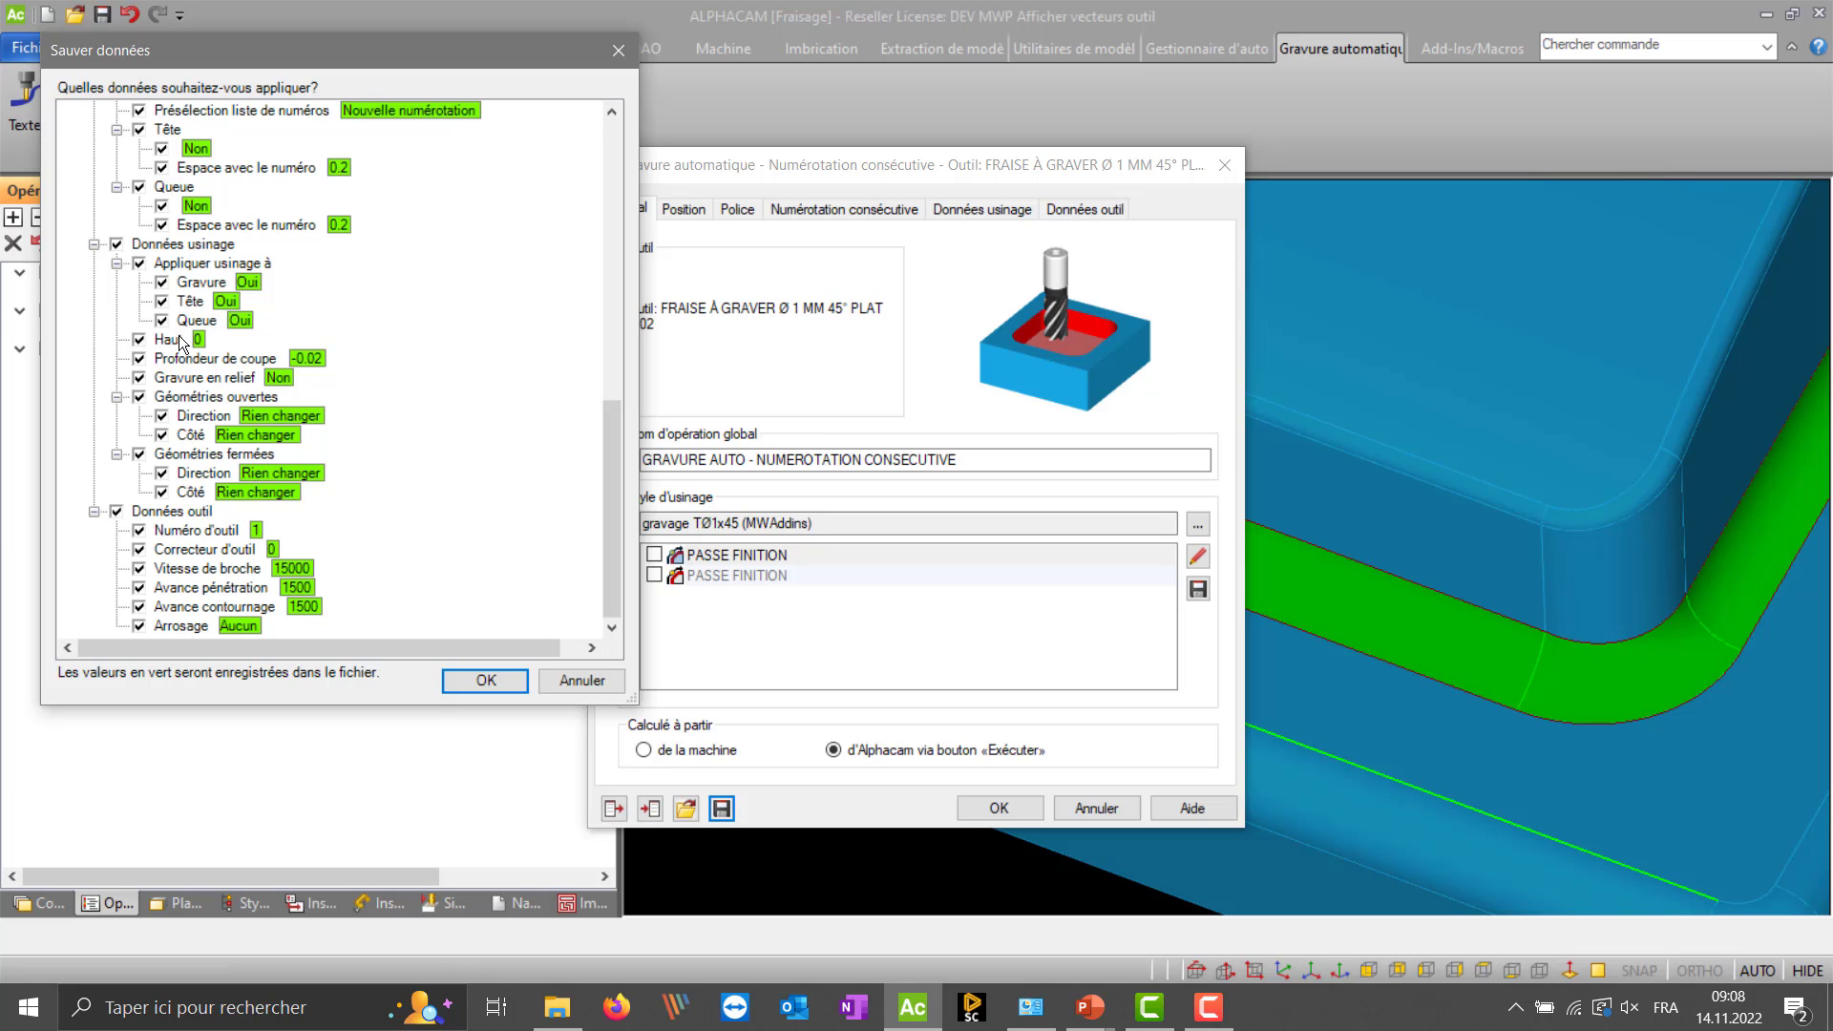
click(604, 682)
click(759, 651)
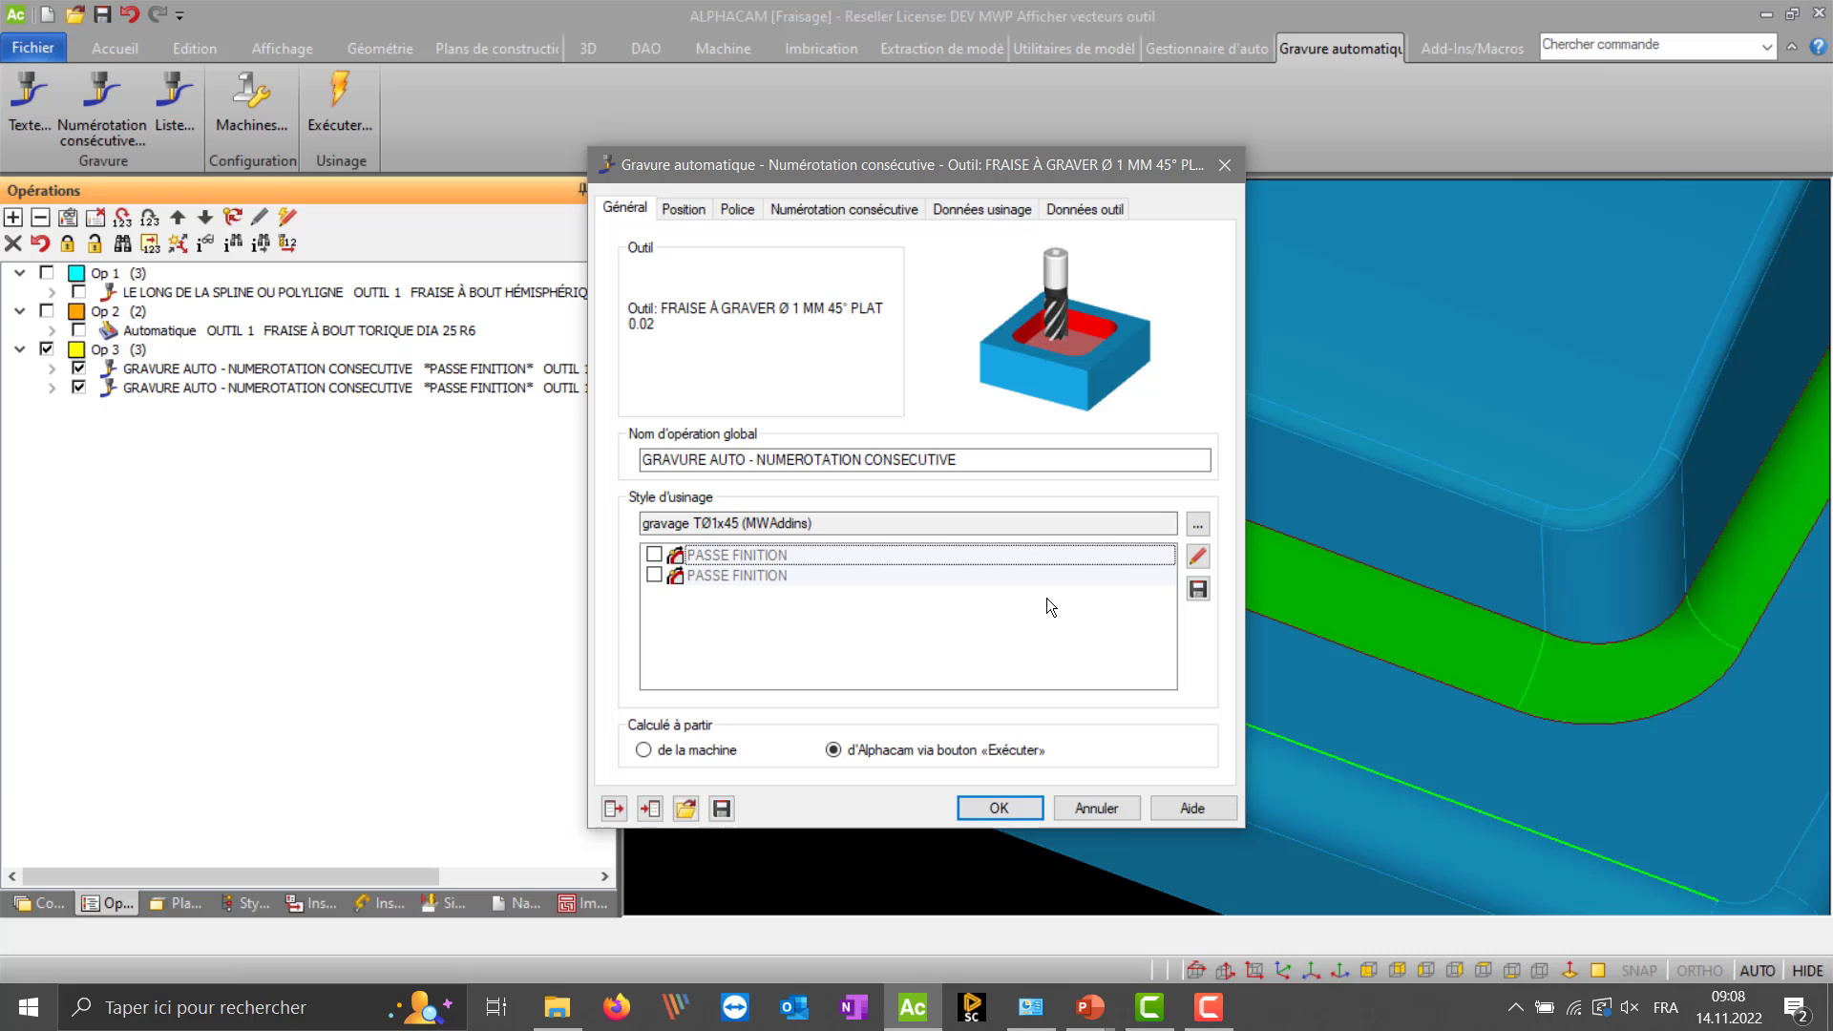
- Reactivate both PASSE FINITION operations and try replacing the engraving's machining style with "Gravure num consecutive"
click(654, 555)
click(654, 575)
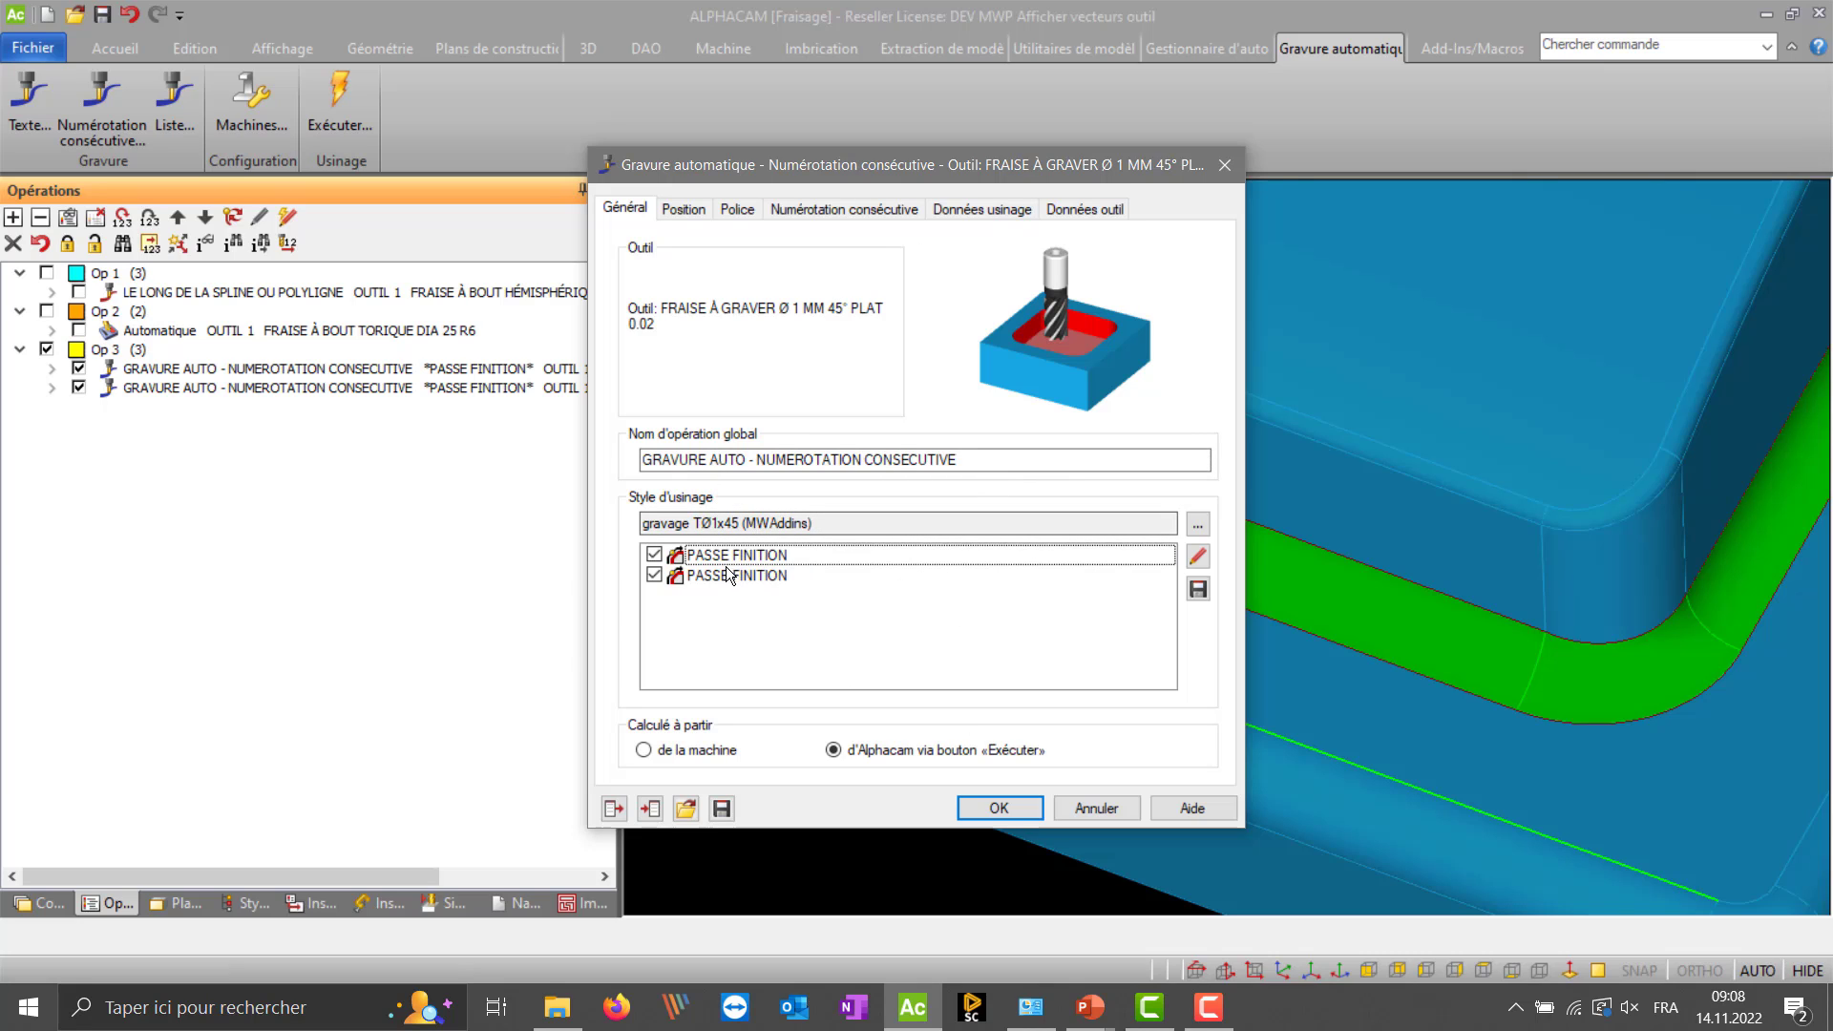
click(1197, 527)
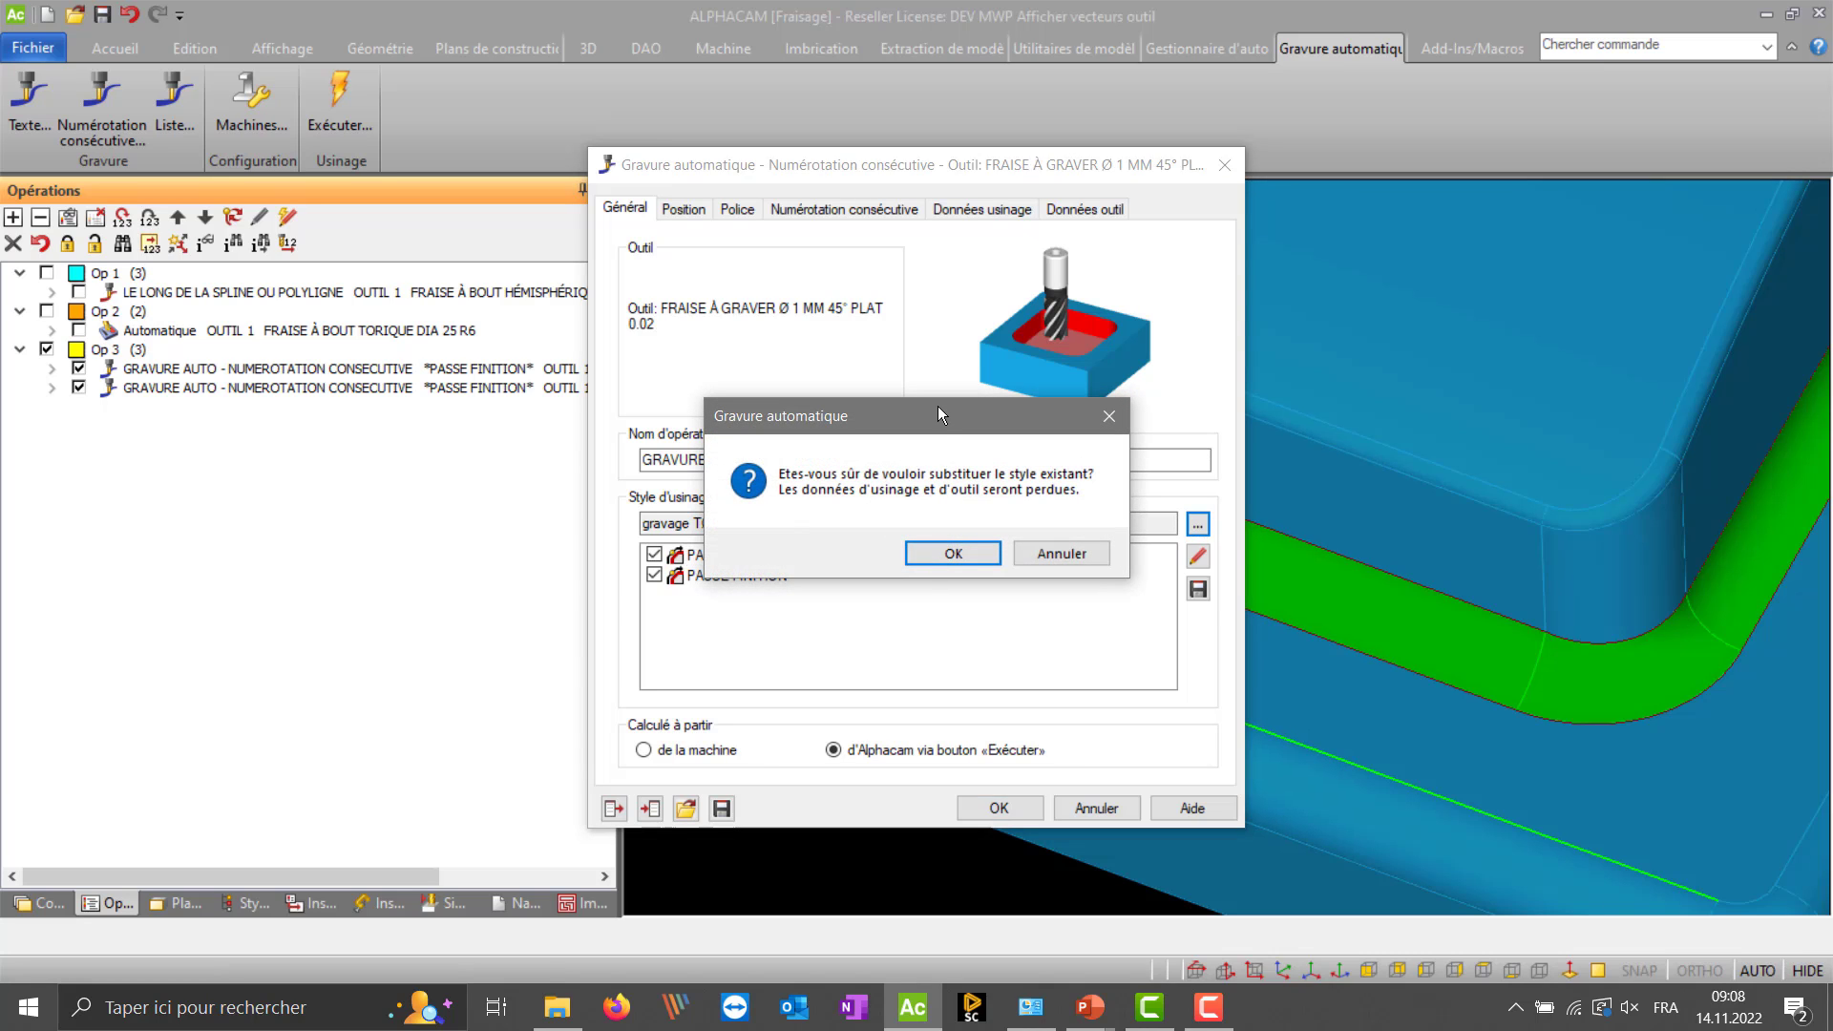
drag(938, 405, 918, 391)
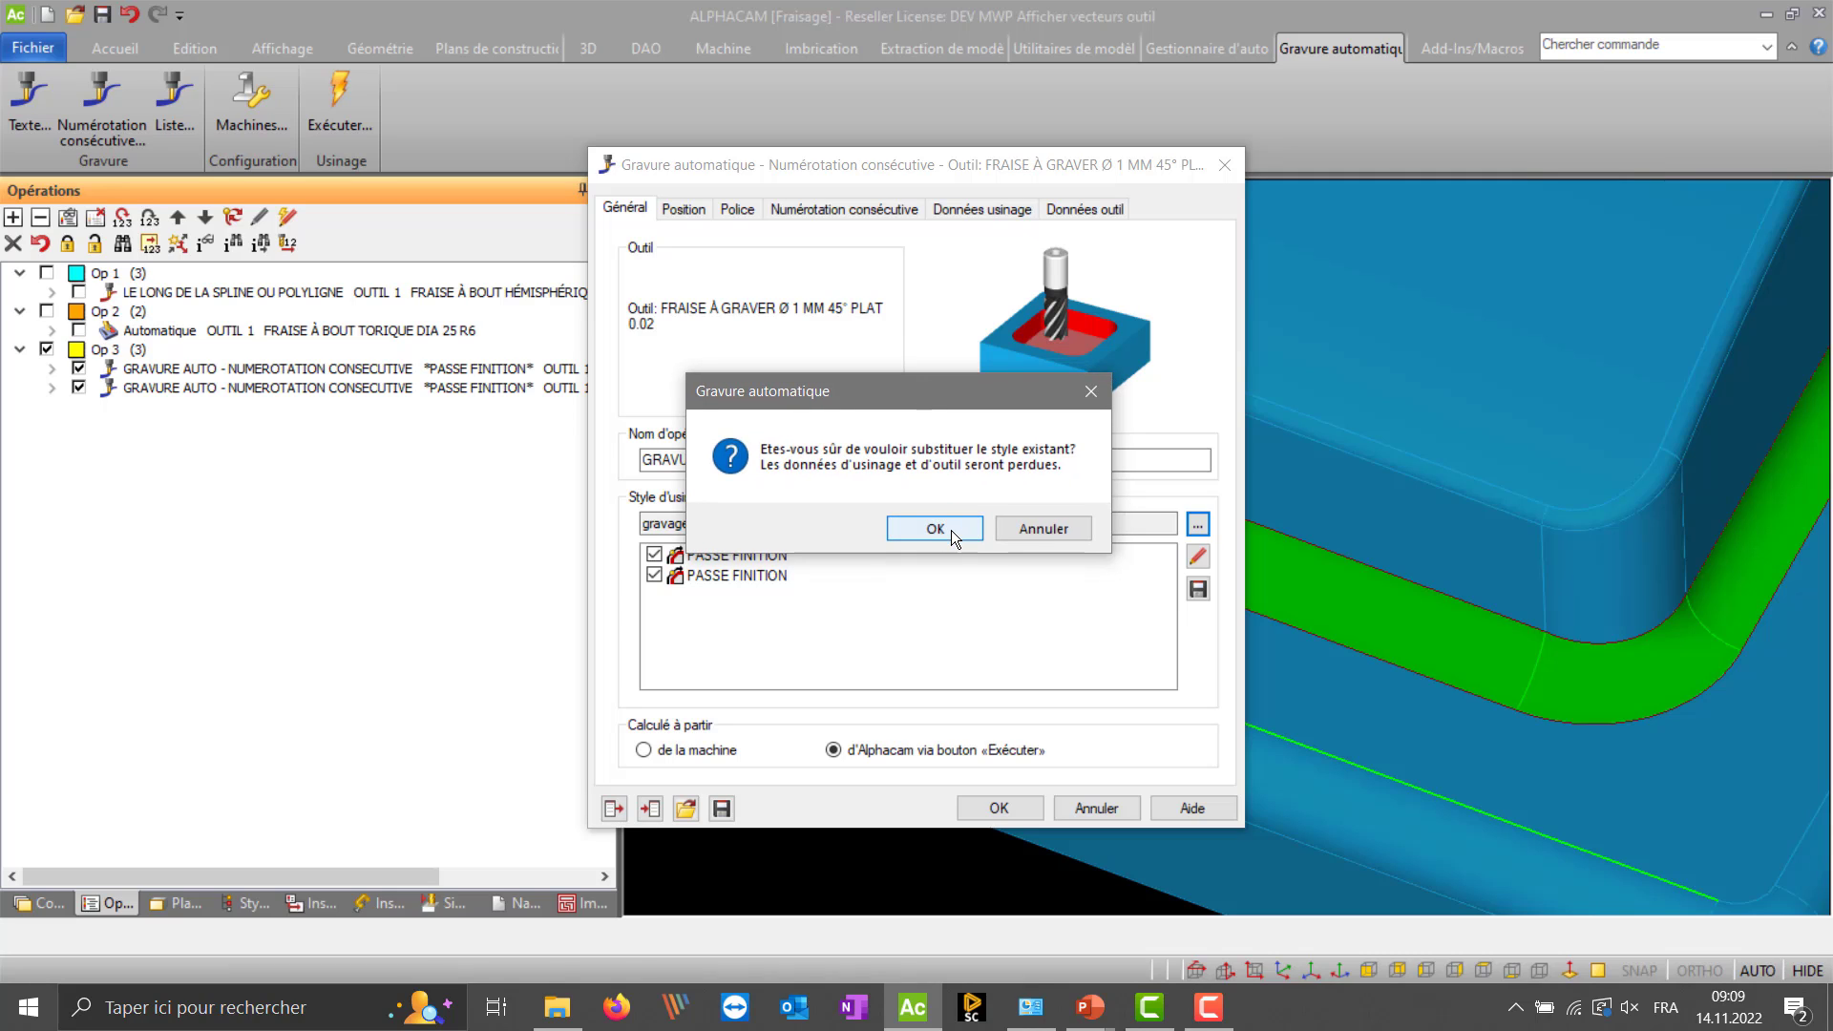
click(935, 528)
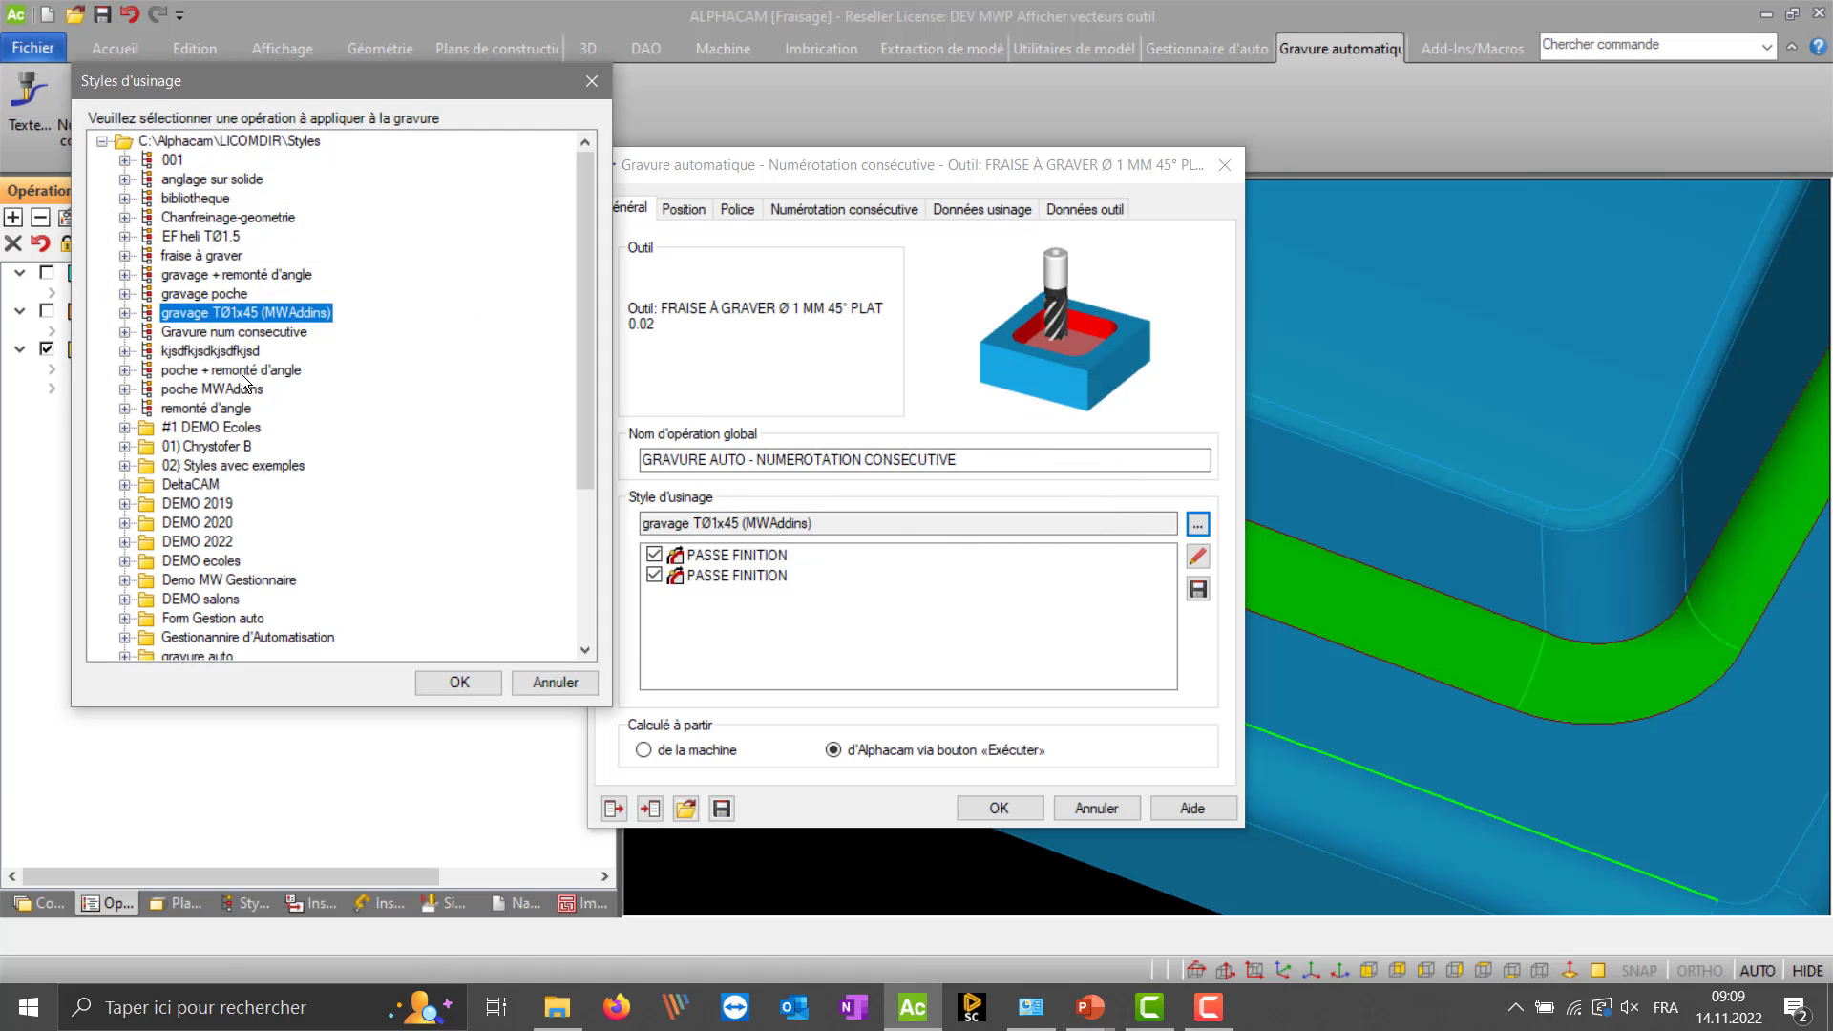
click(218, 334)
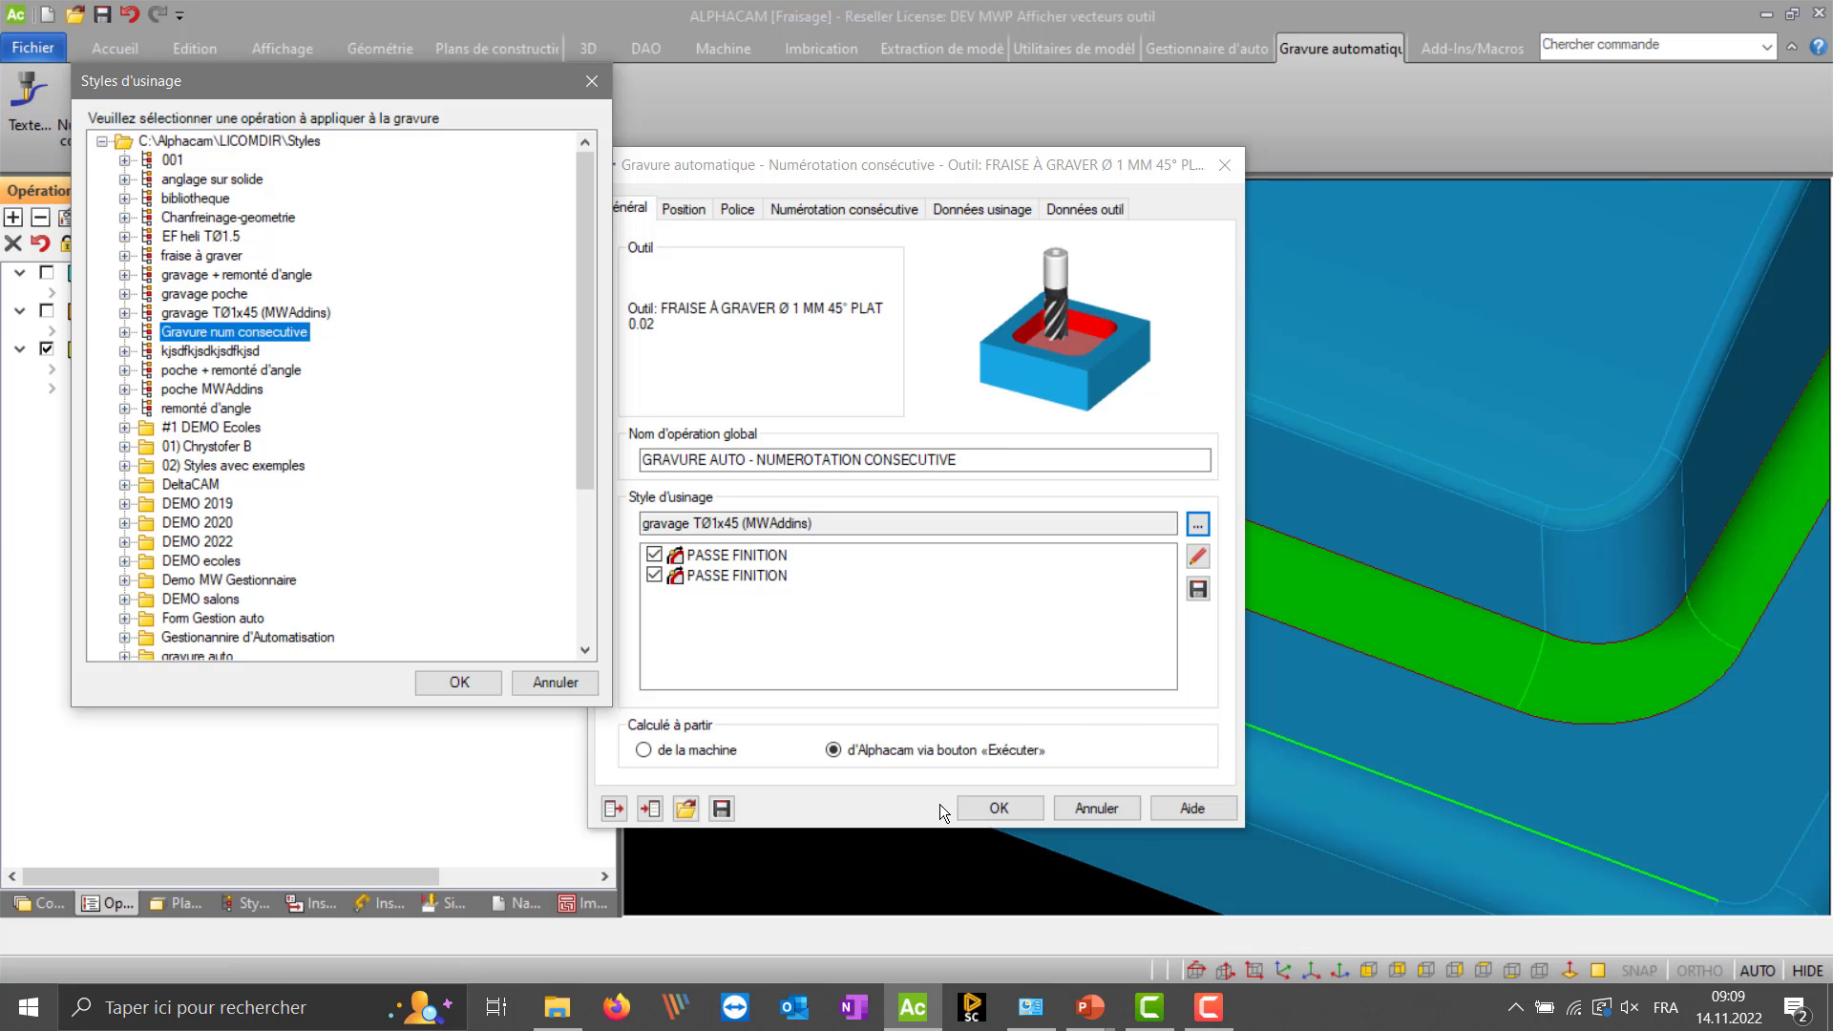
click(453, 684)
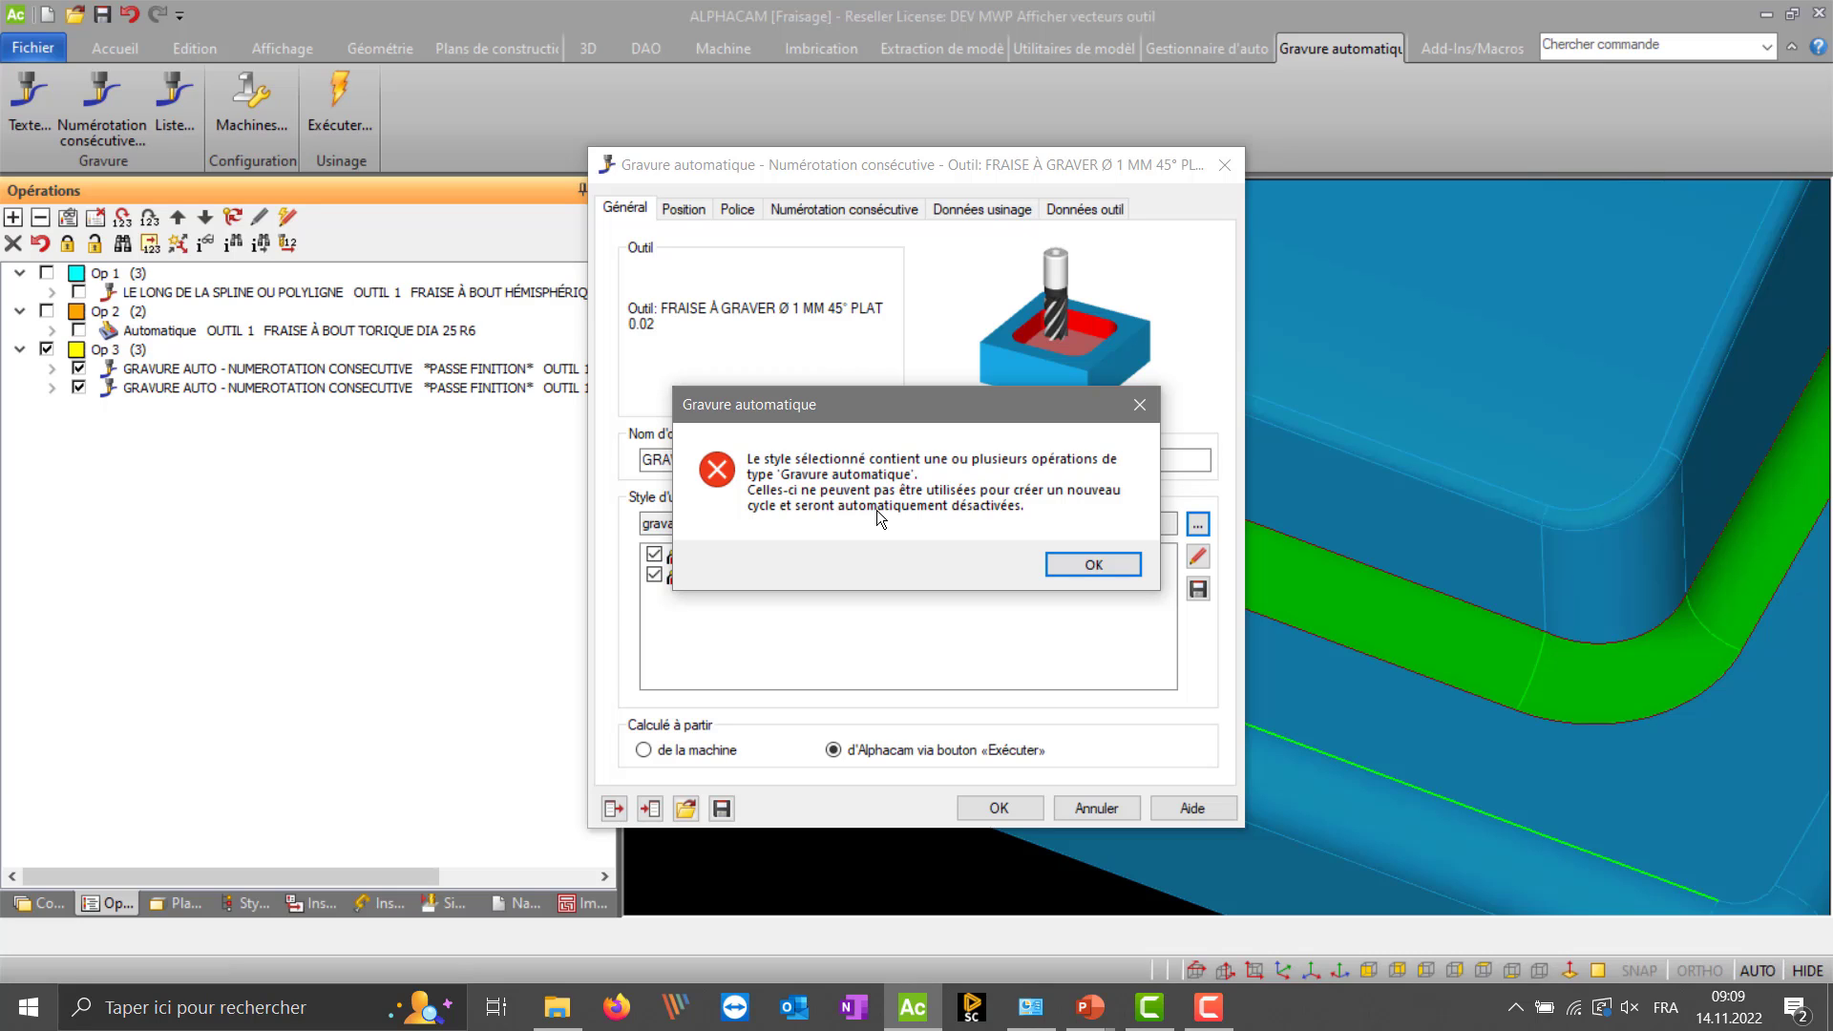
click(1093, 564)
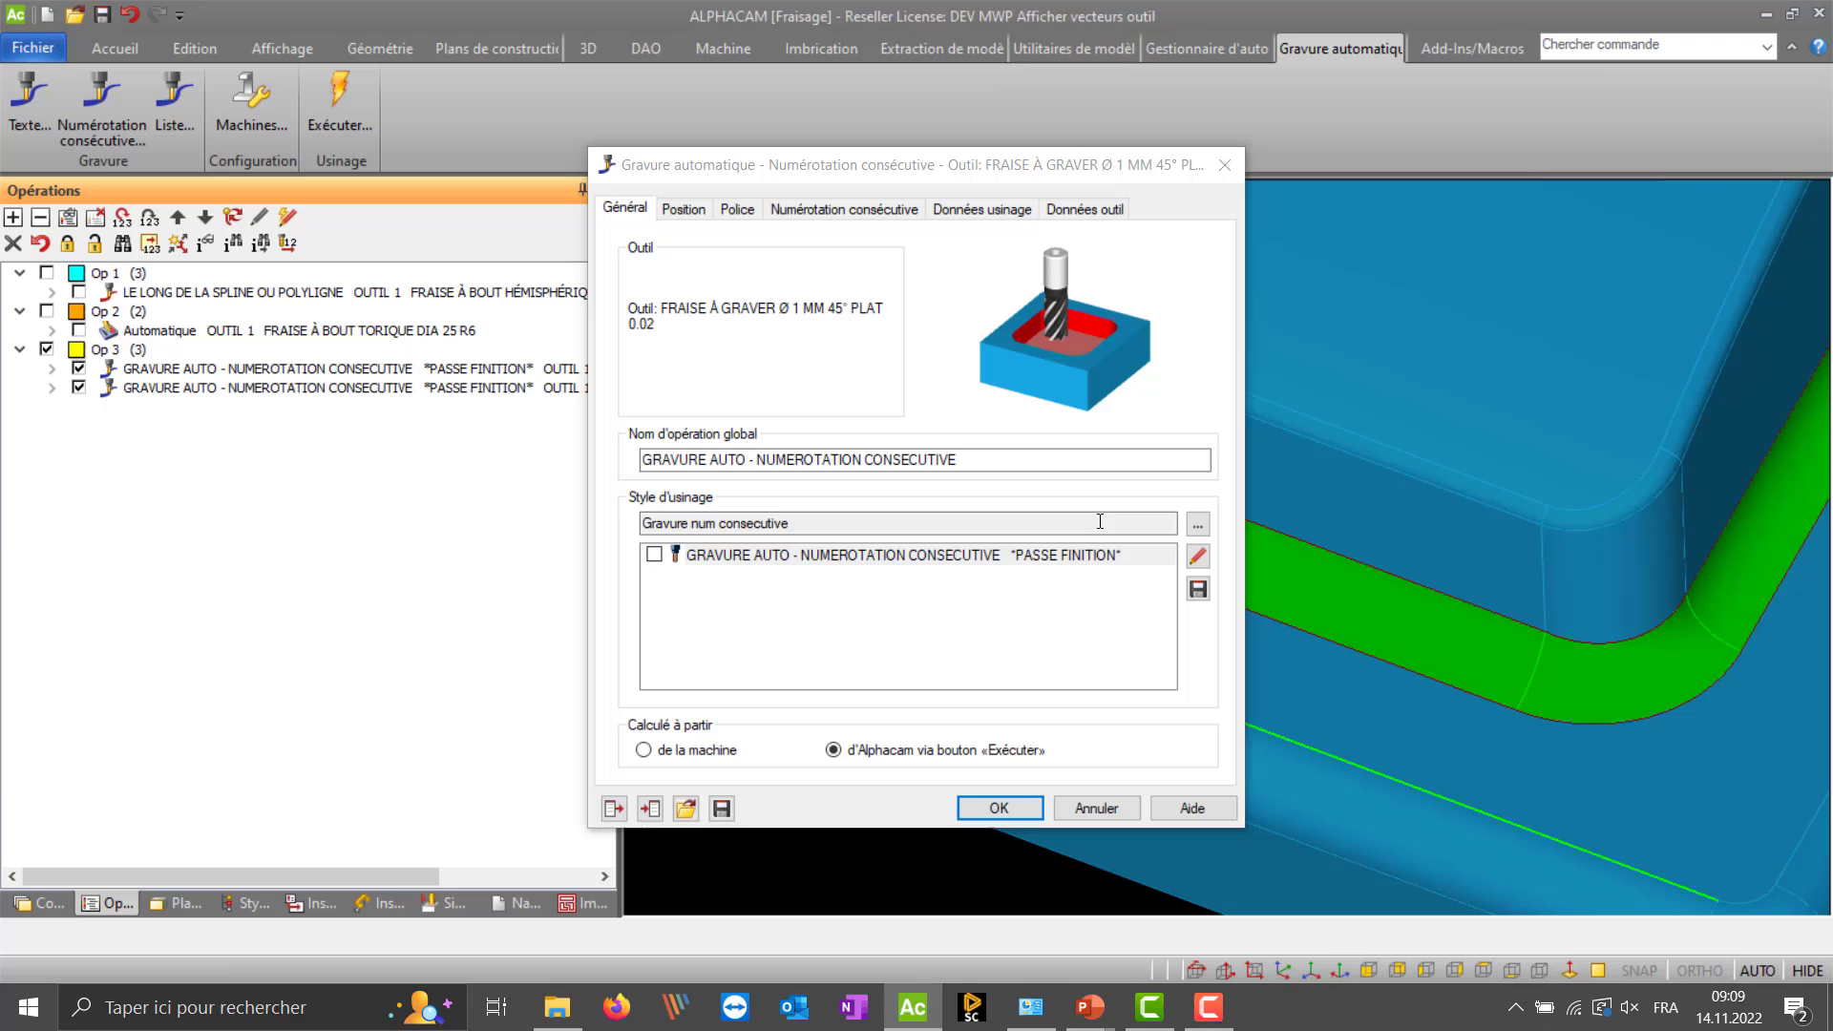
- Set the engraving's machining style to "gravage TØ1x45 (MWAddins)" and apply the edited operation
click(1199, 525)
click(300, 344)
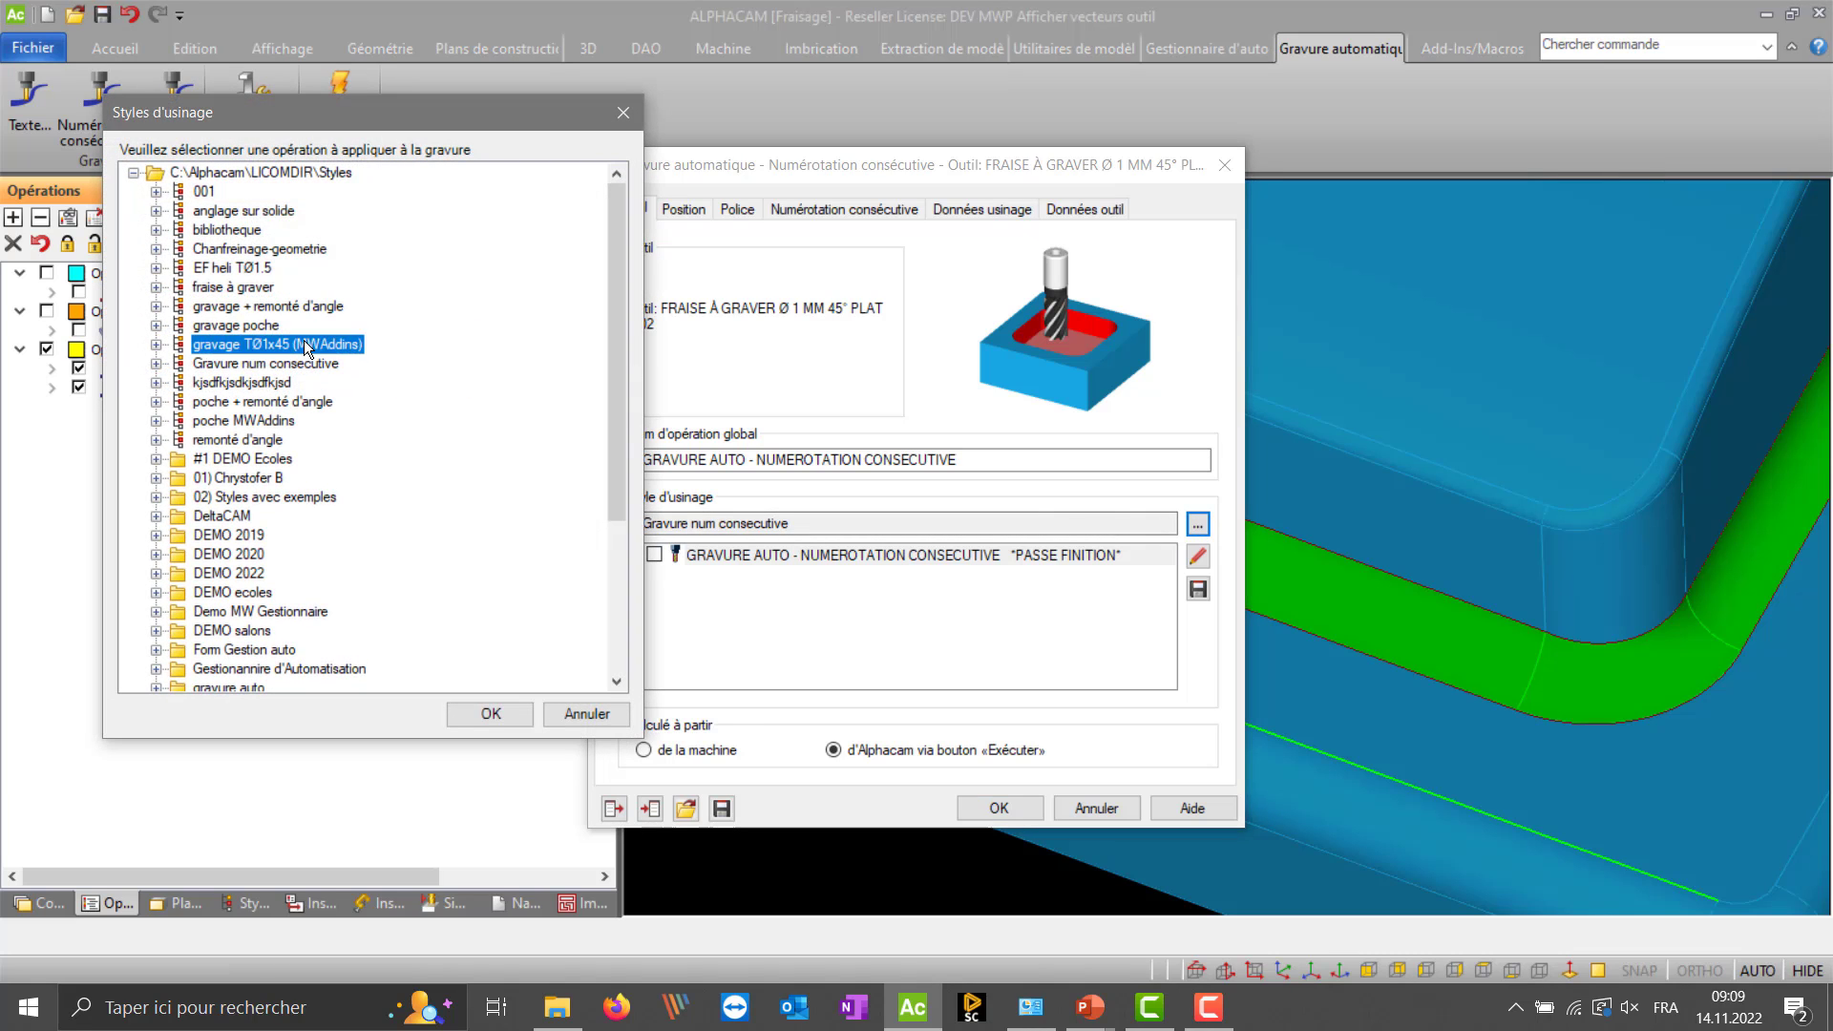
click(490, 713)
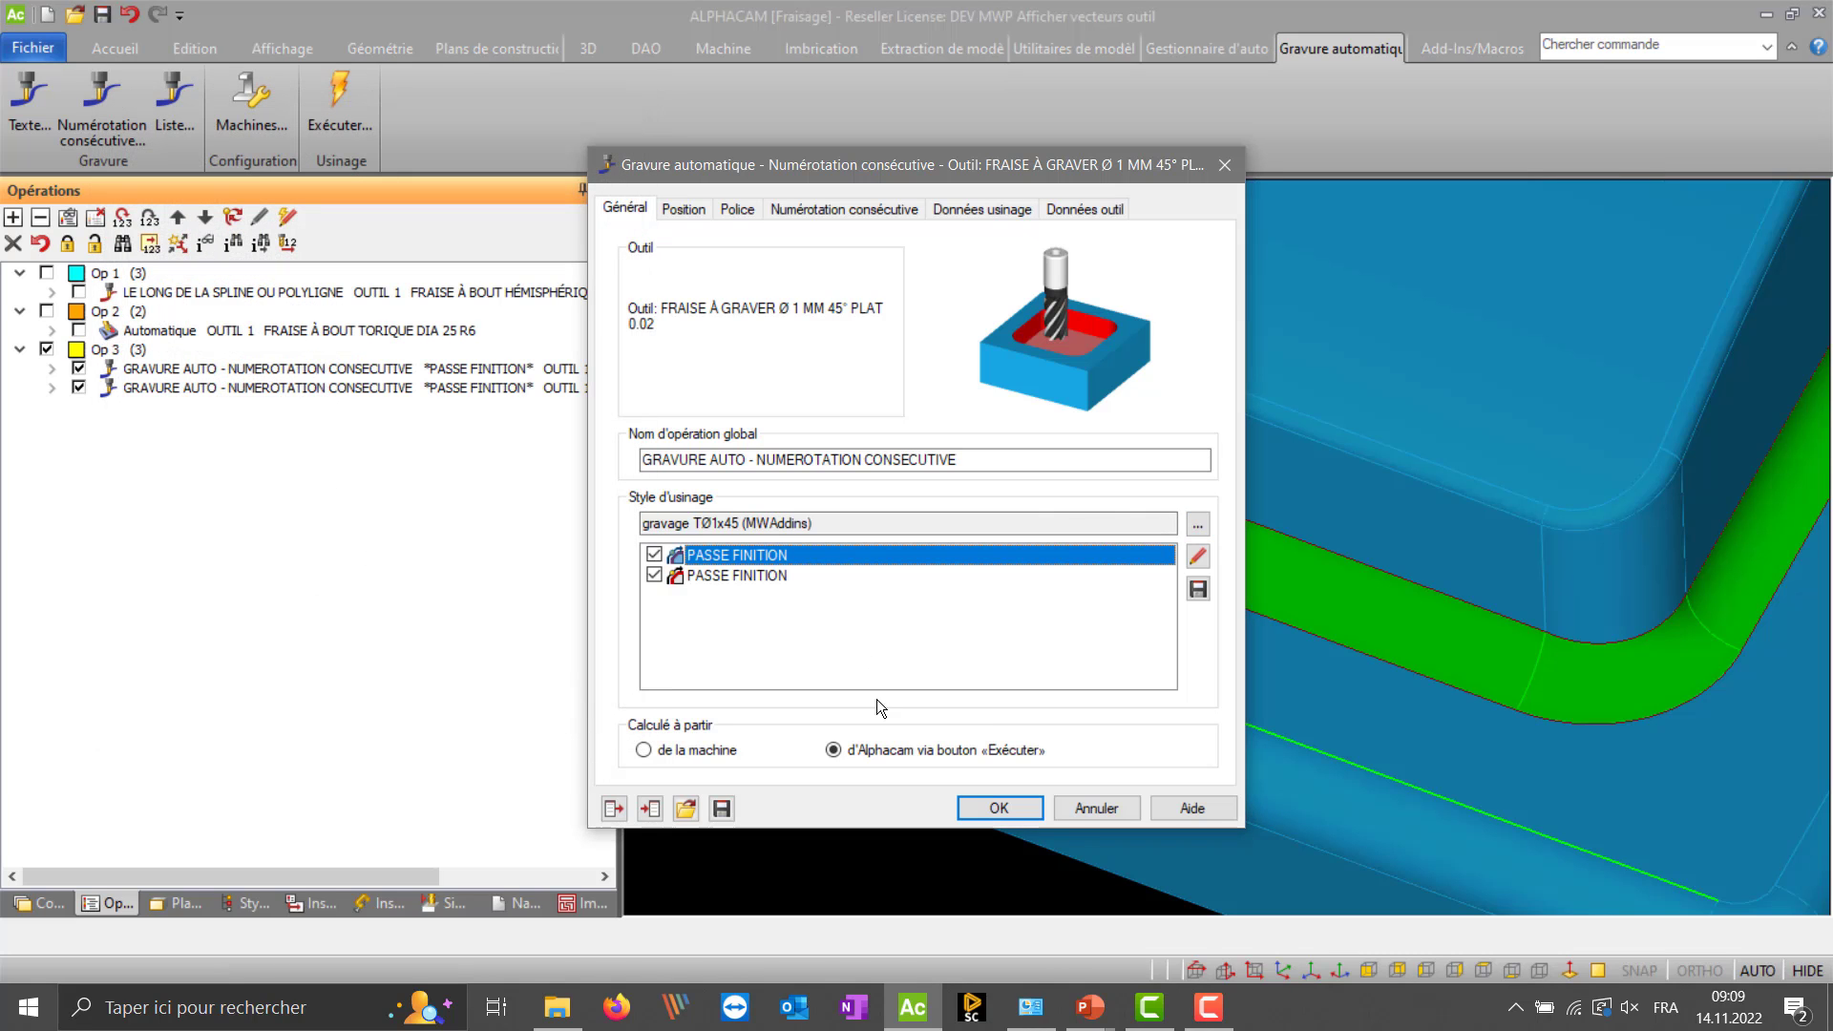
click(1017, 809)
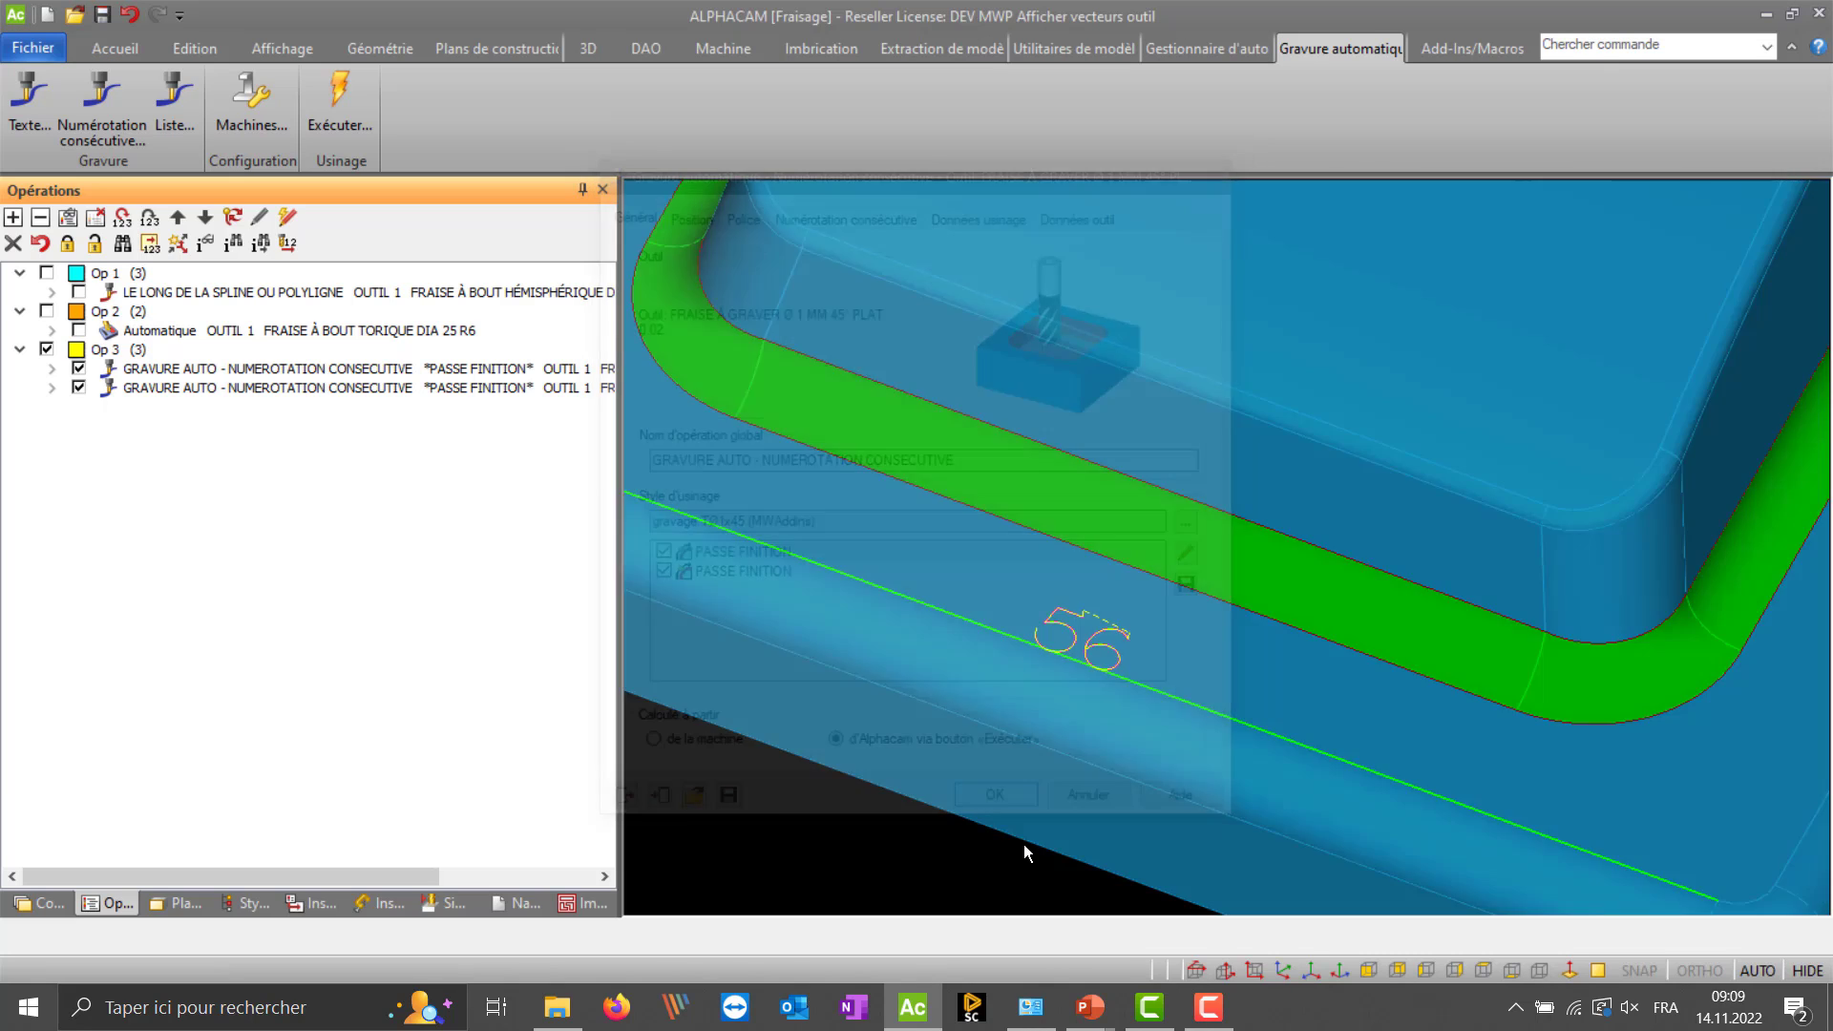
scroll(1136, 633, down, 2)
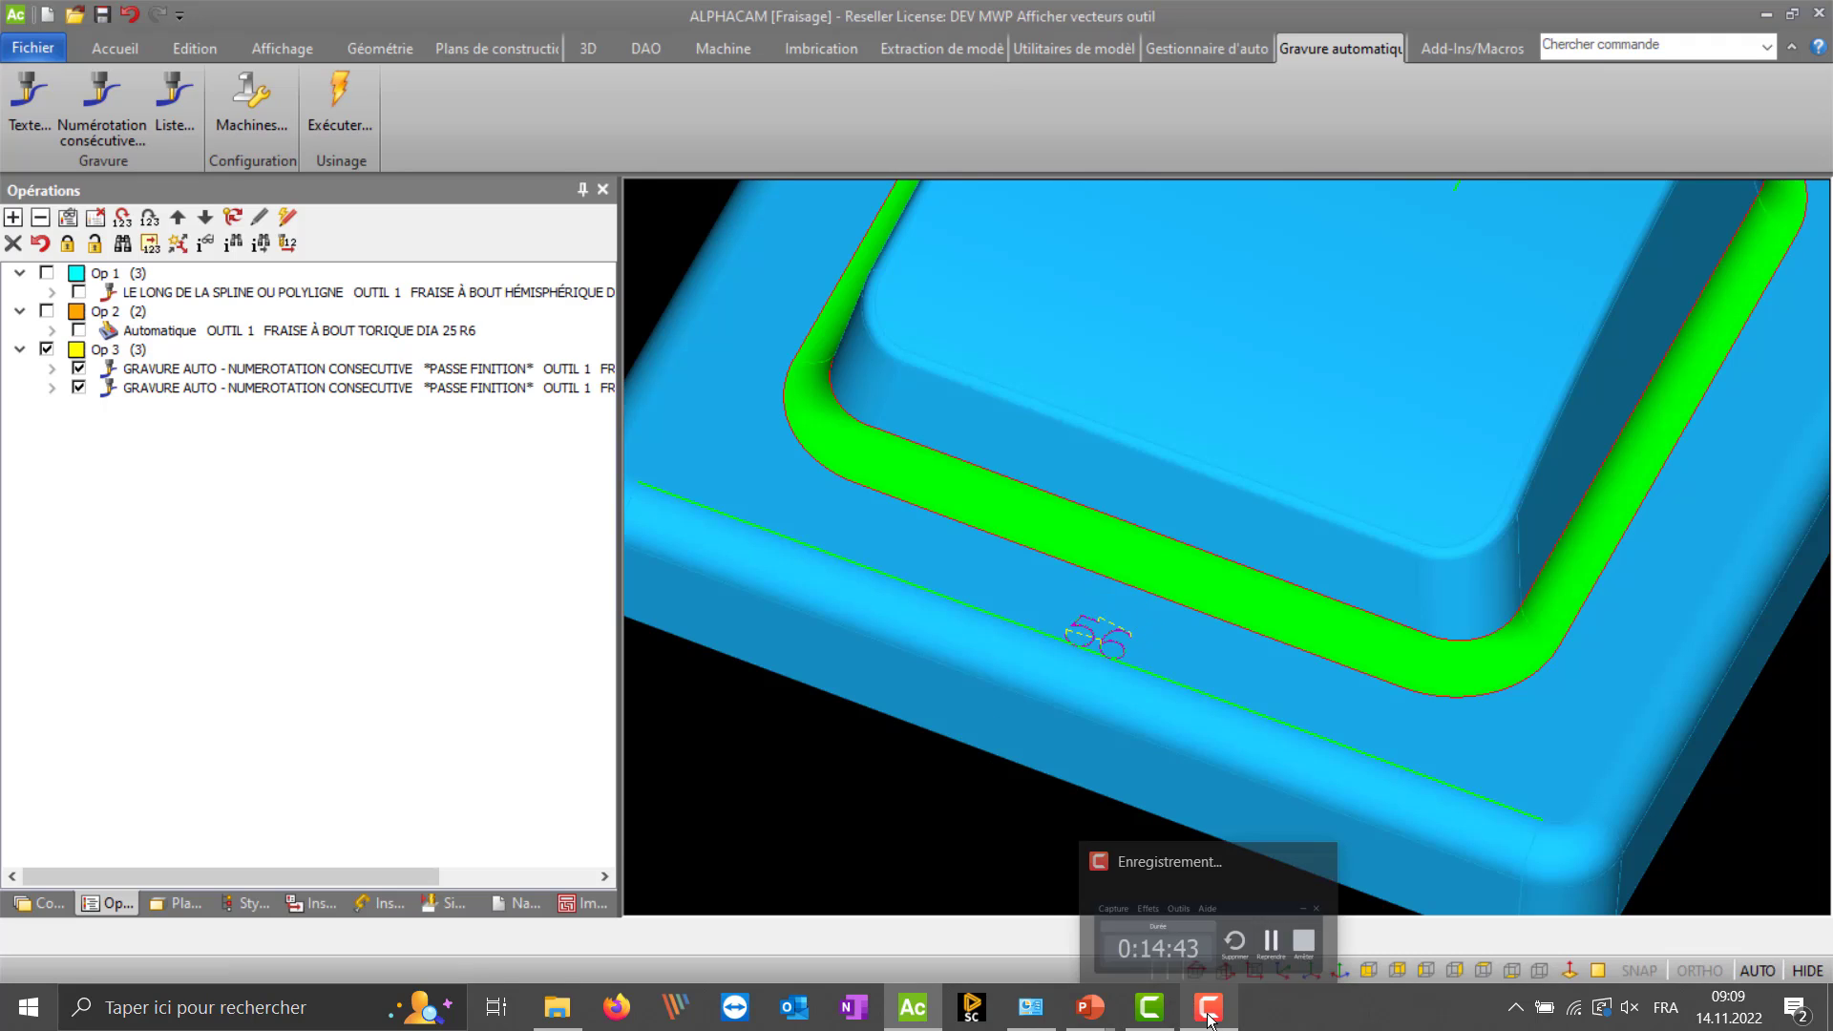
mouse_move(1089, 1007)
click(1208, 922)
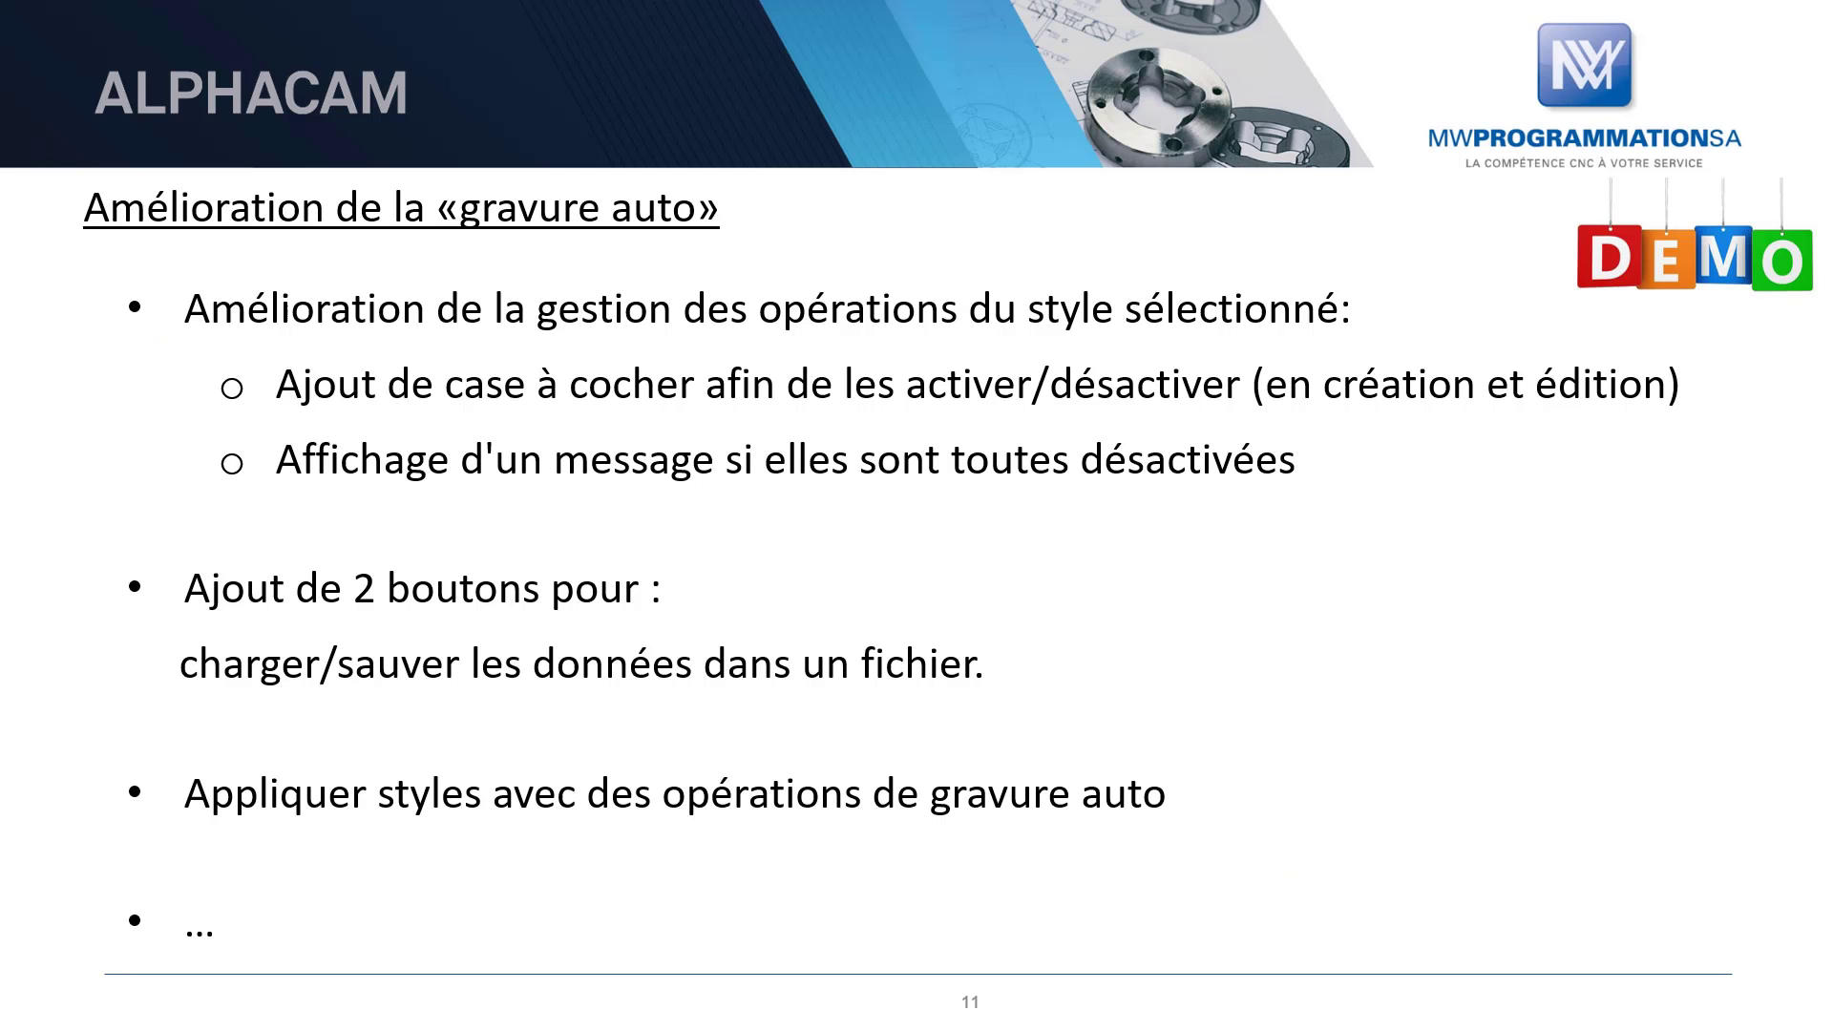
click(1418, 636)
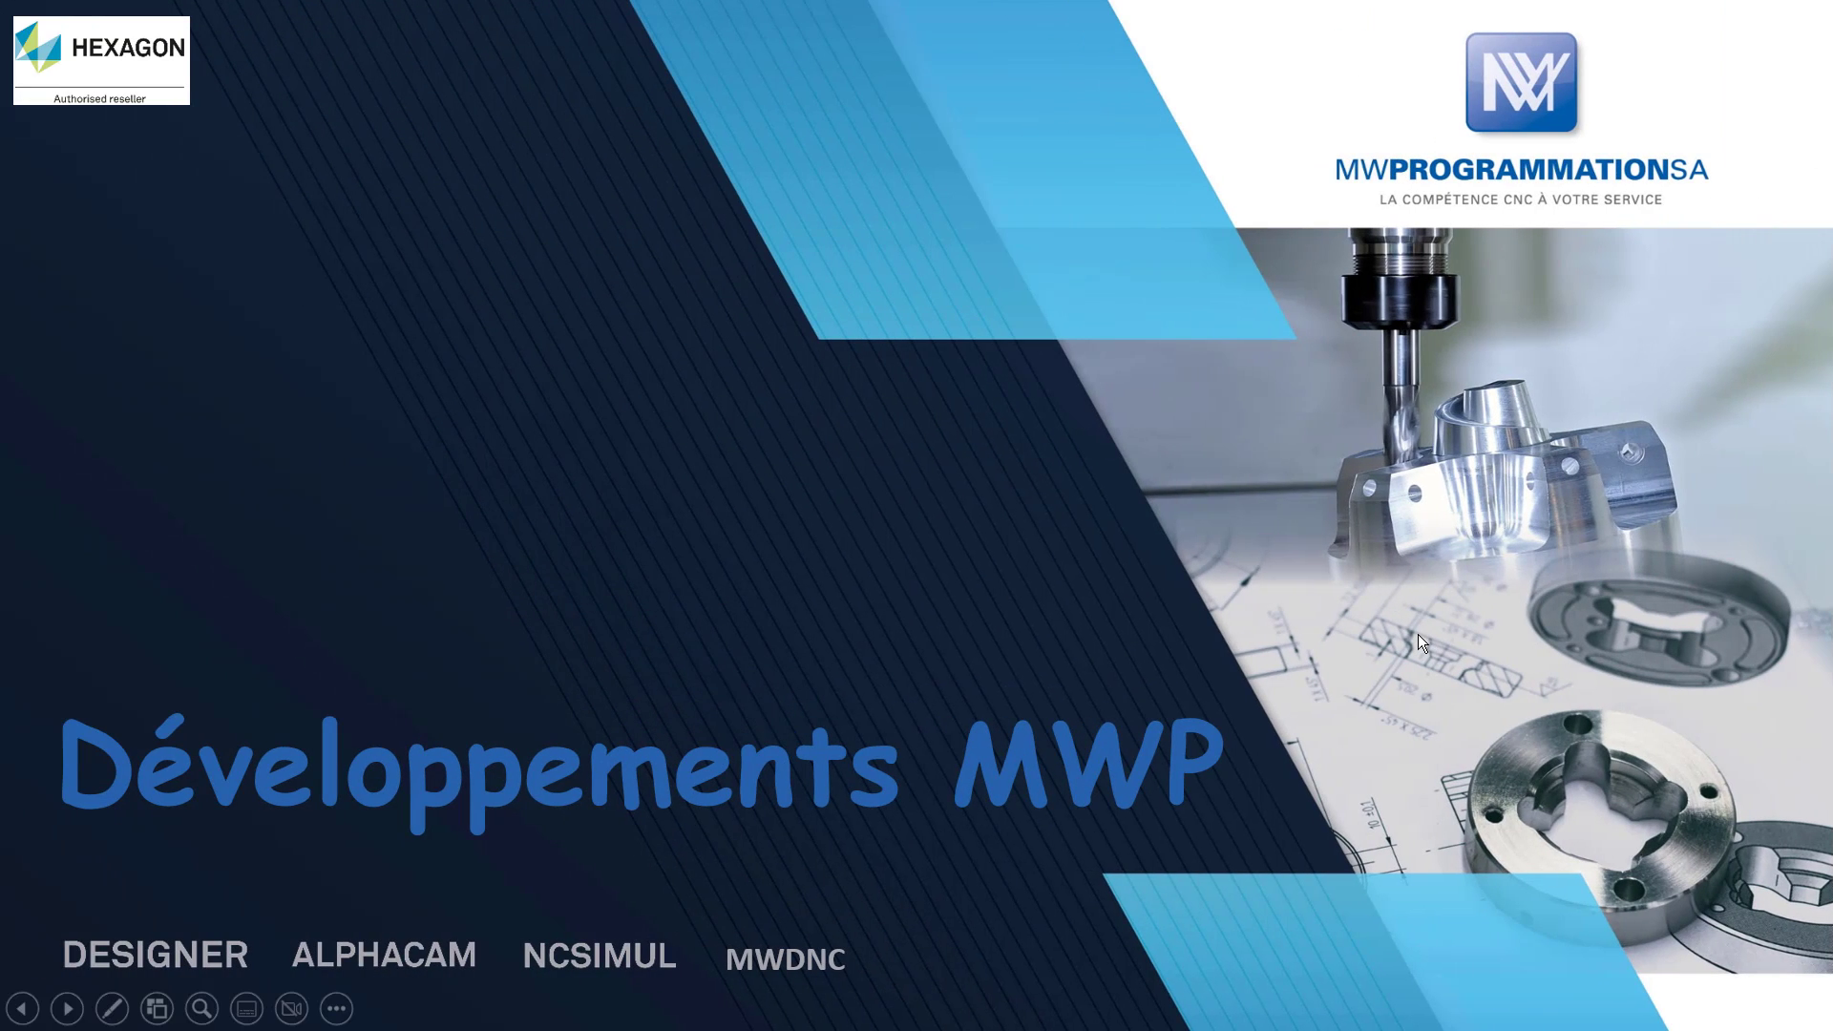
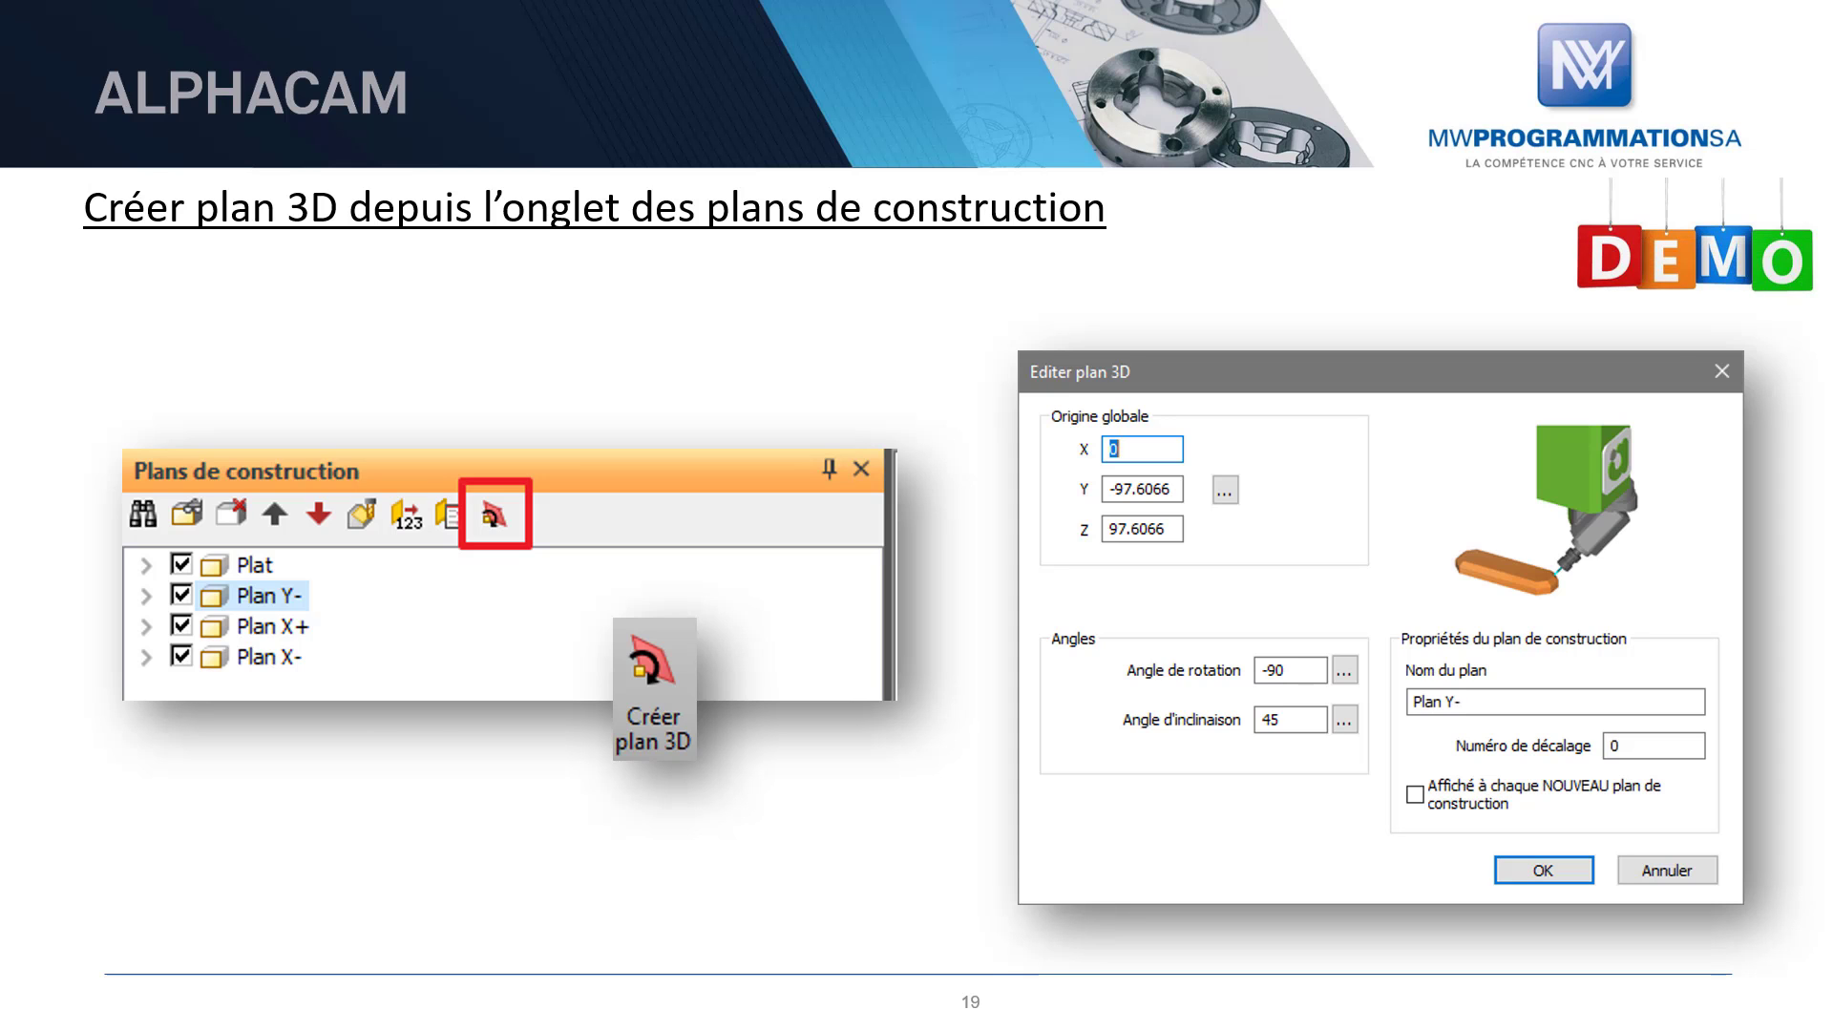
- Switch to ALPHACAM, show its file navigator, and launch a second ALPHACAM session
key(alt+Tab)
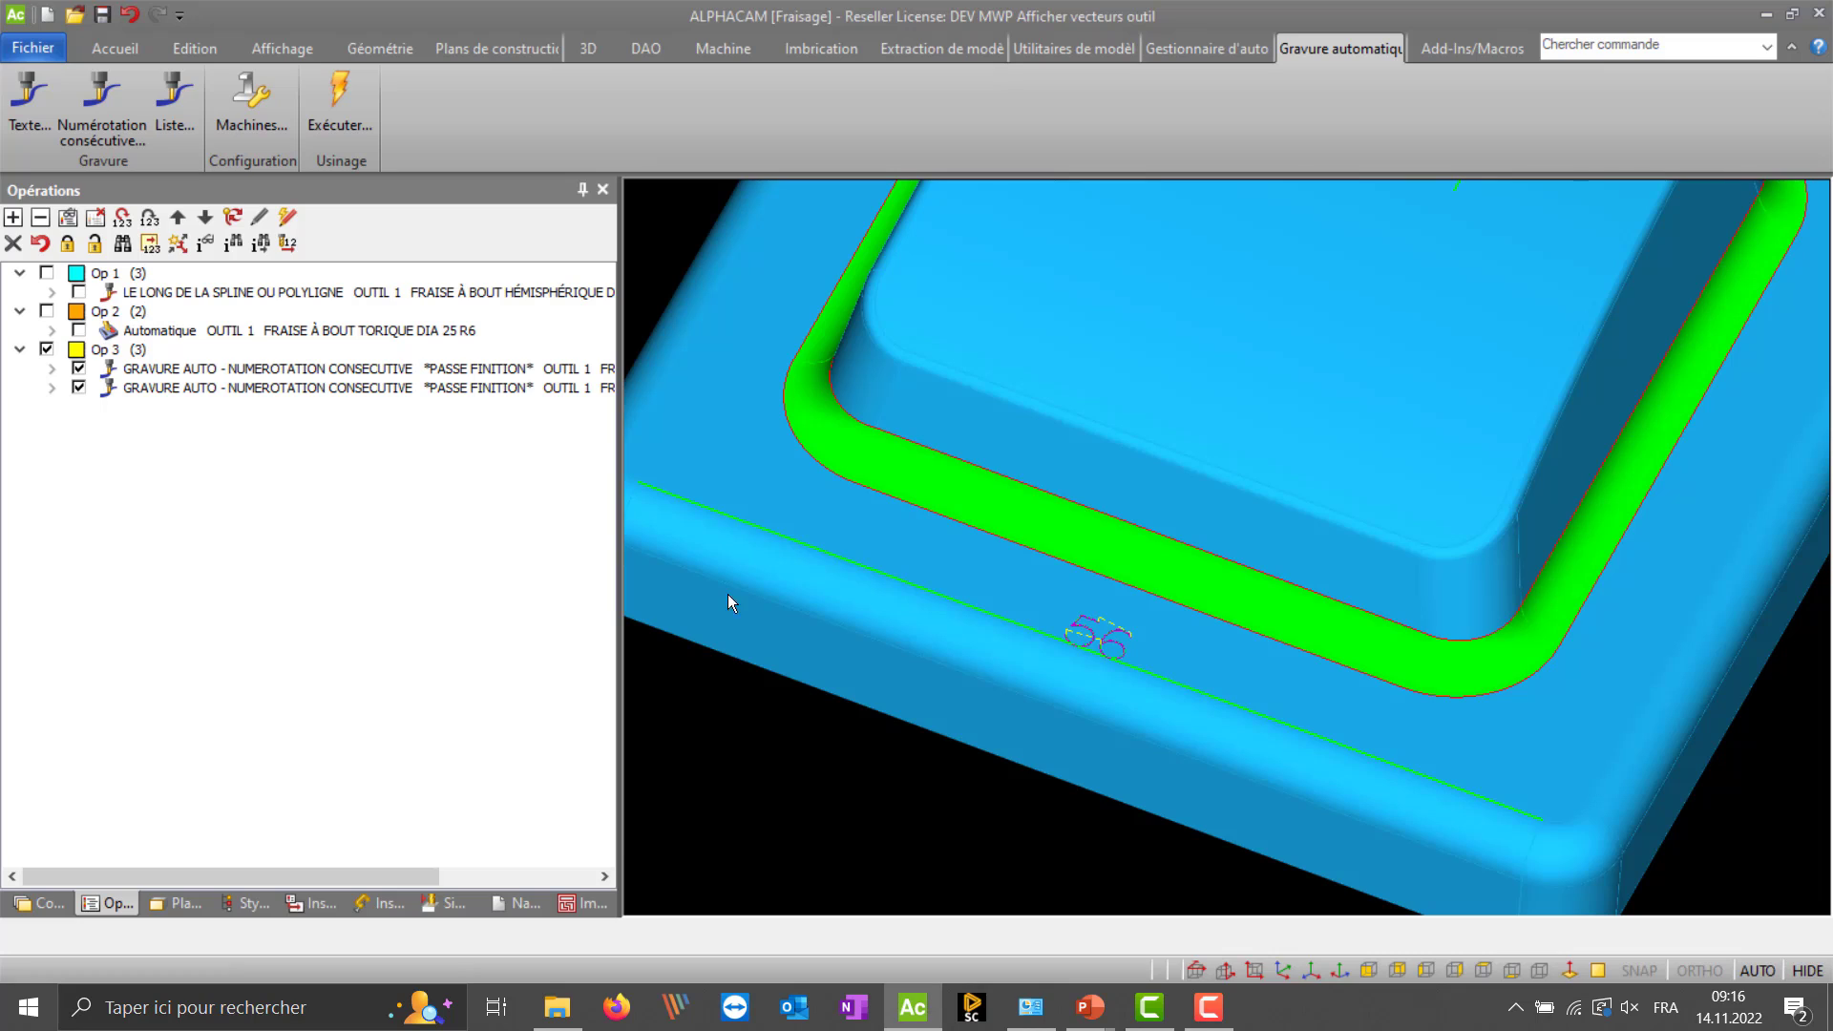
click(519, 904)
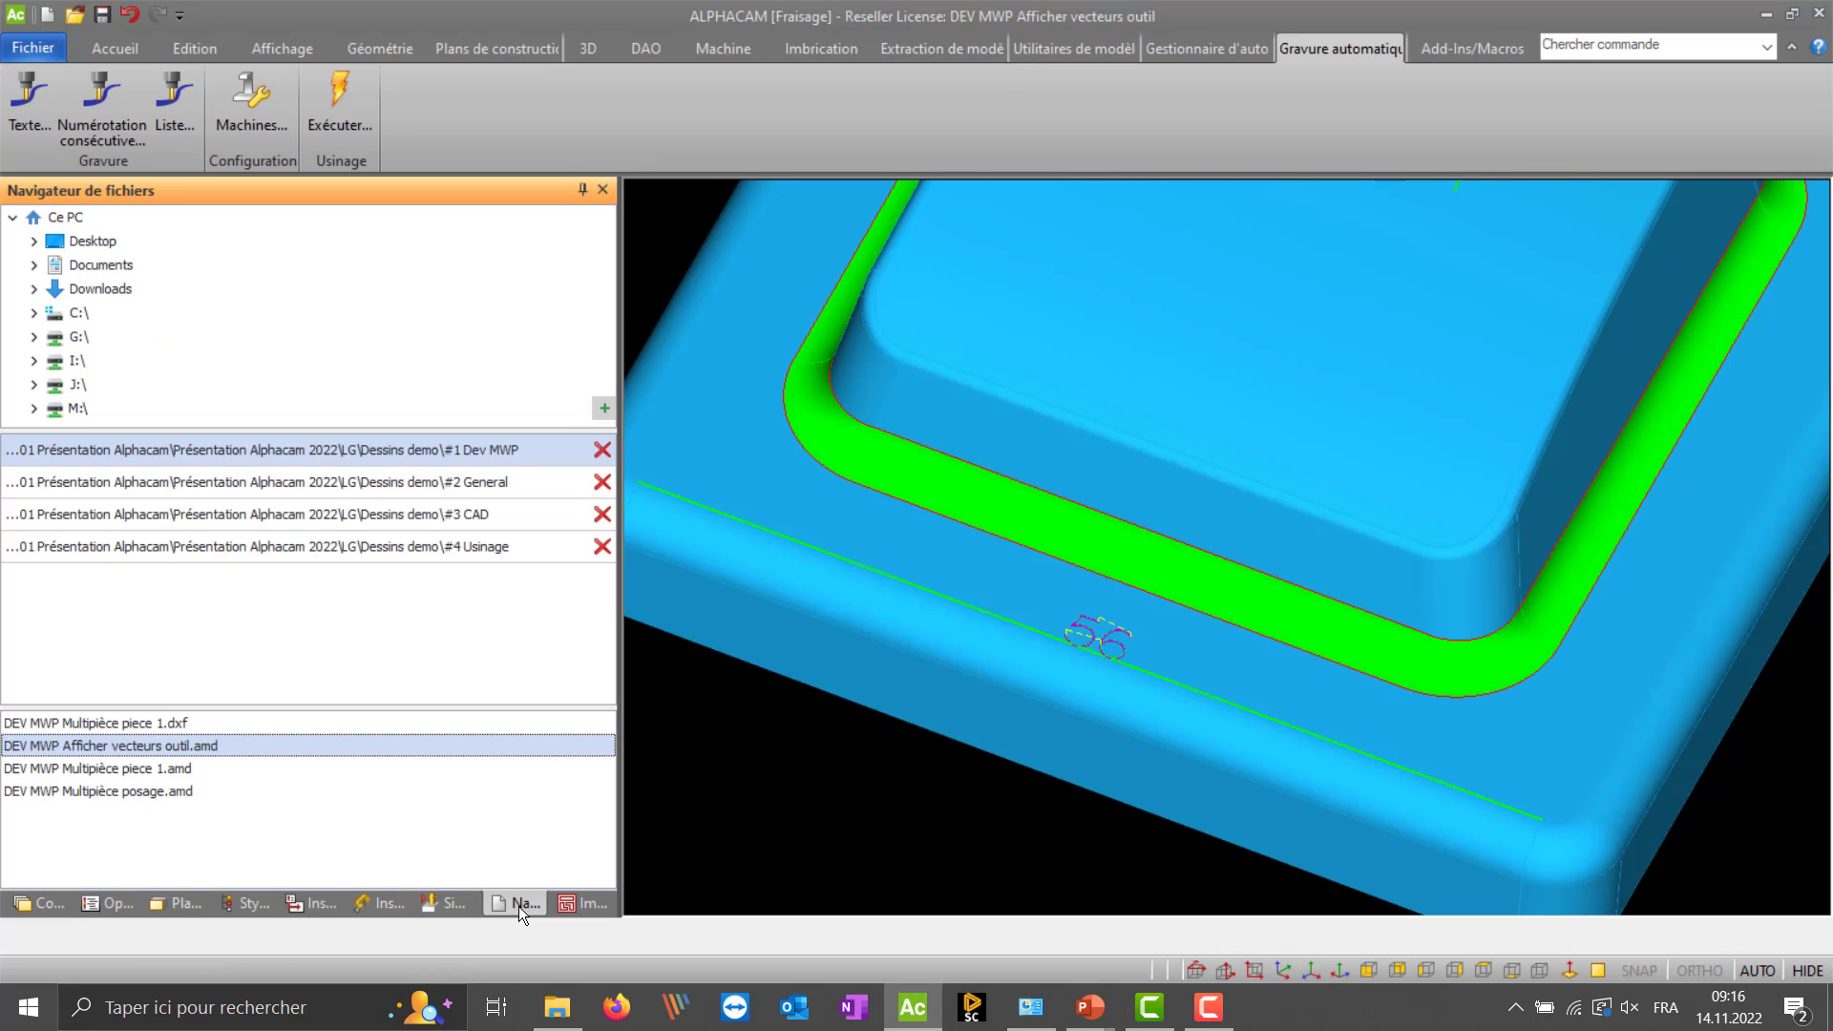
right_click(912, 1008)
click(904, 883)
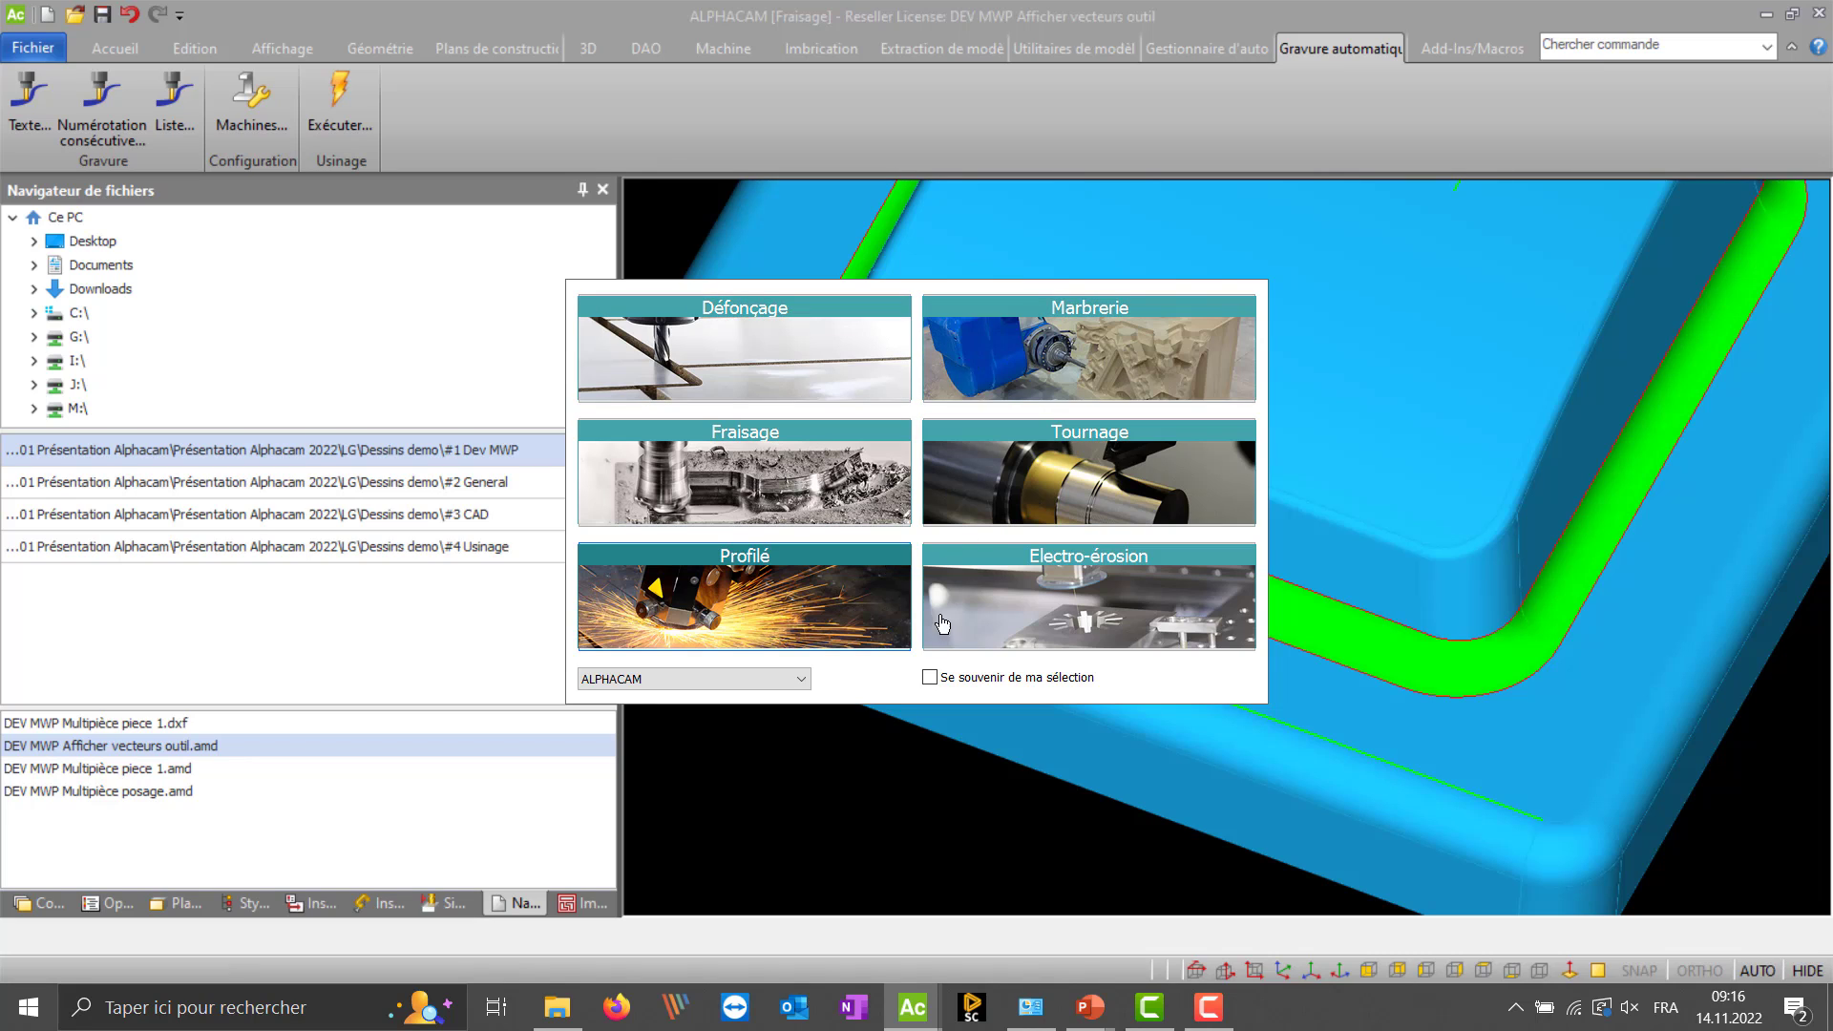
- Look through the launcher's program choices, including Editeur AlphaView, and start the Fraisage module of ALPHACAM
click(793, 682)
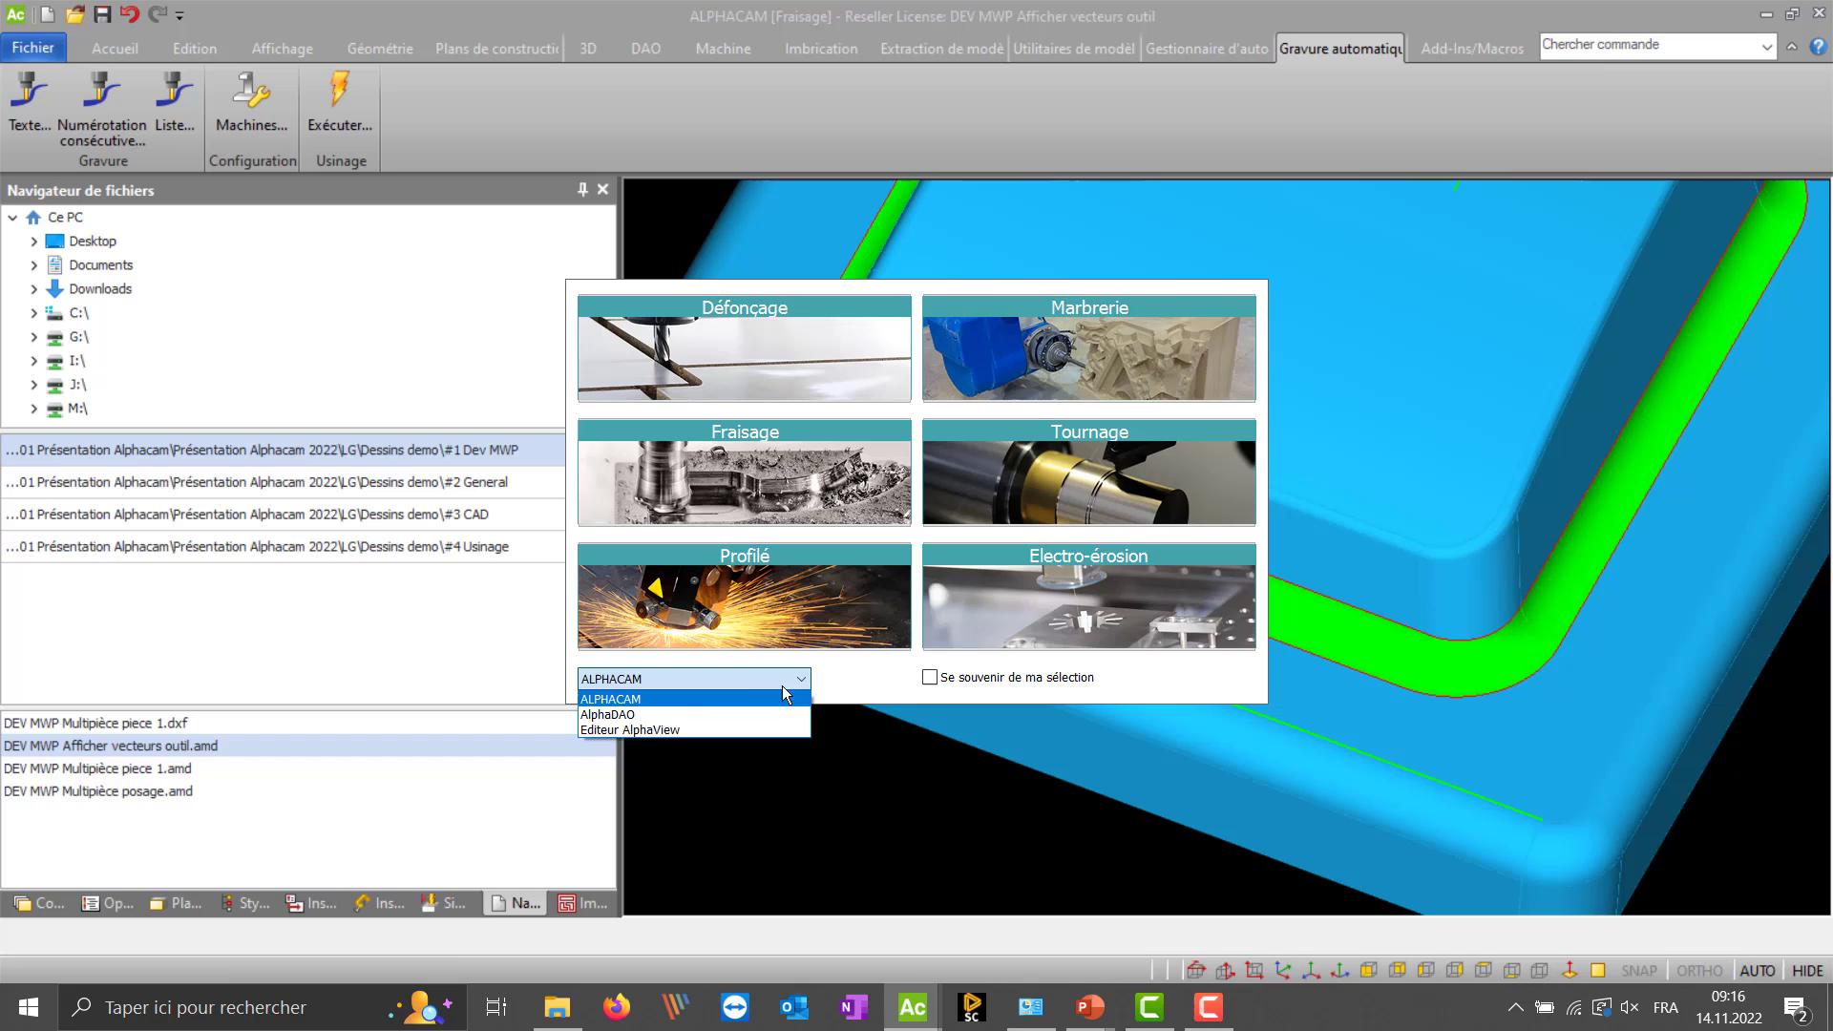
click(626, 730)
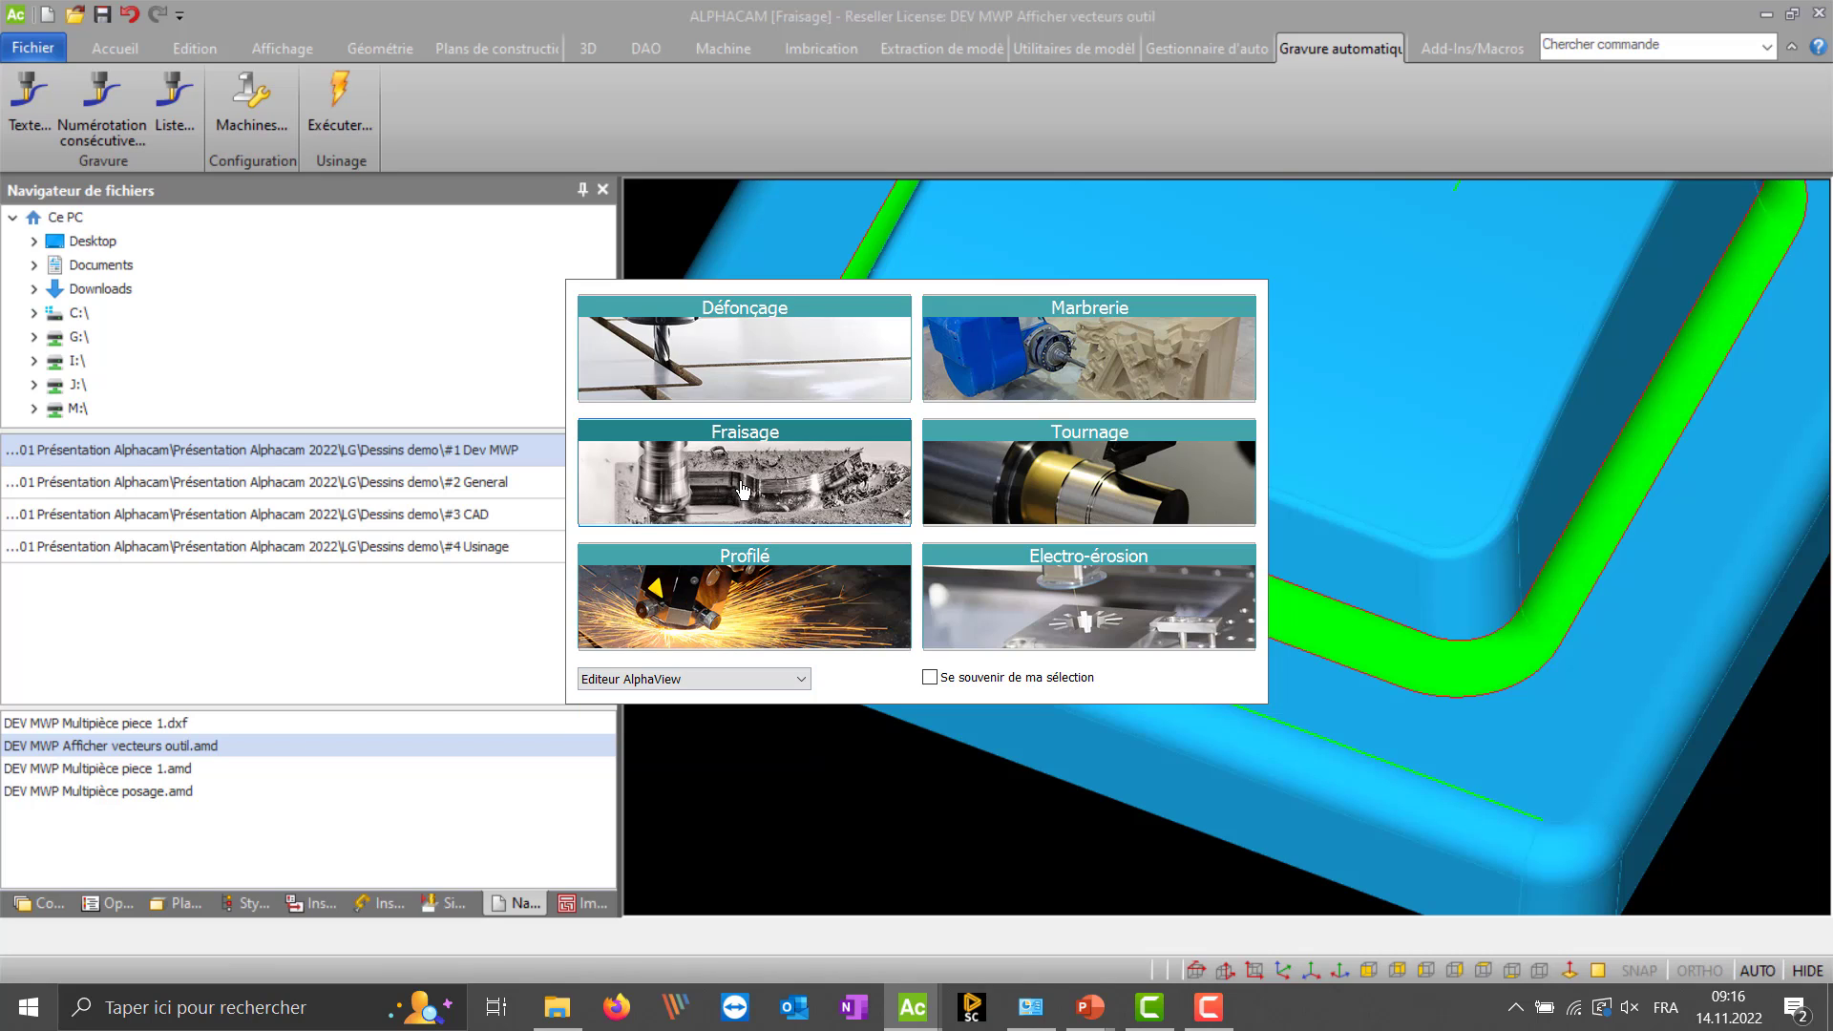
click(697, 674)
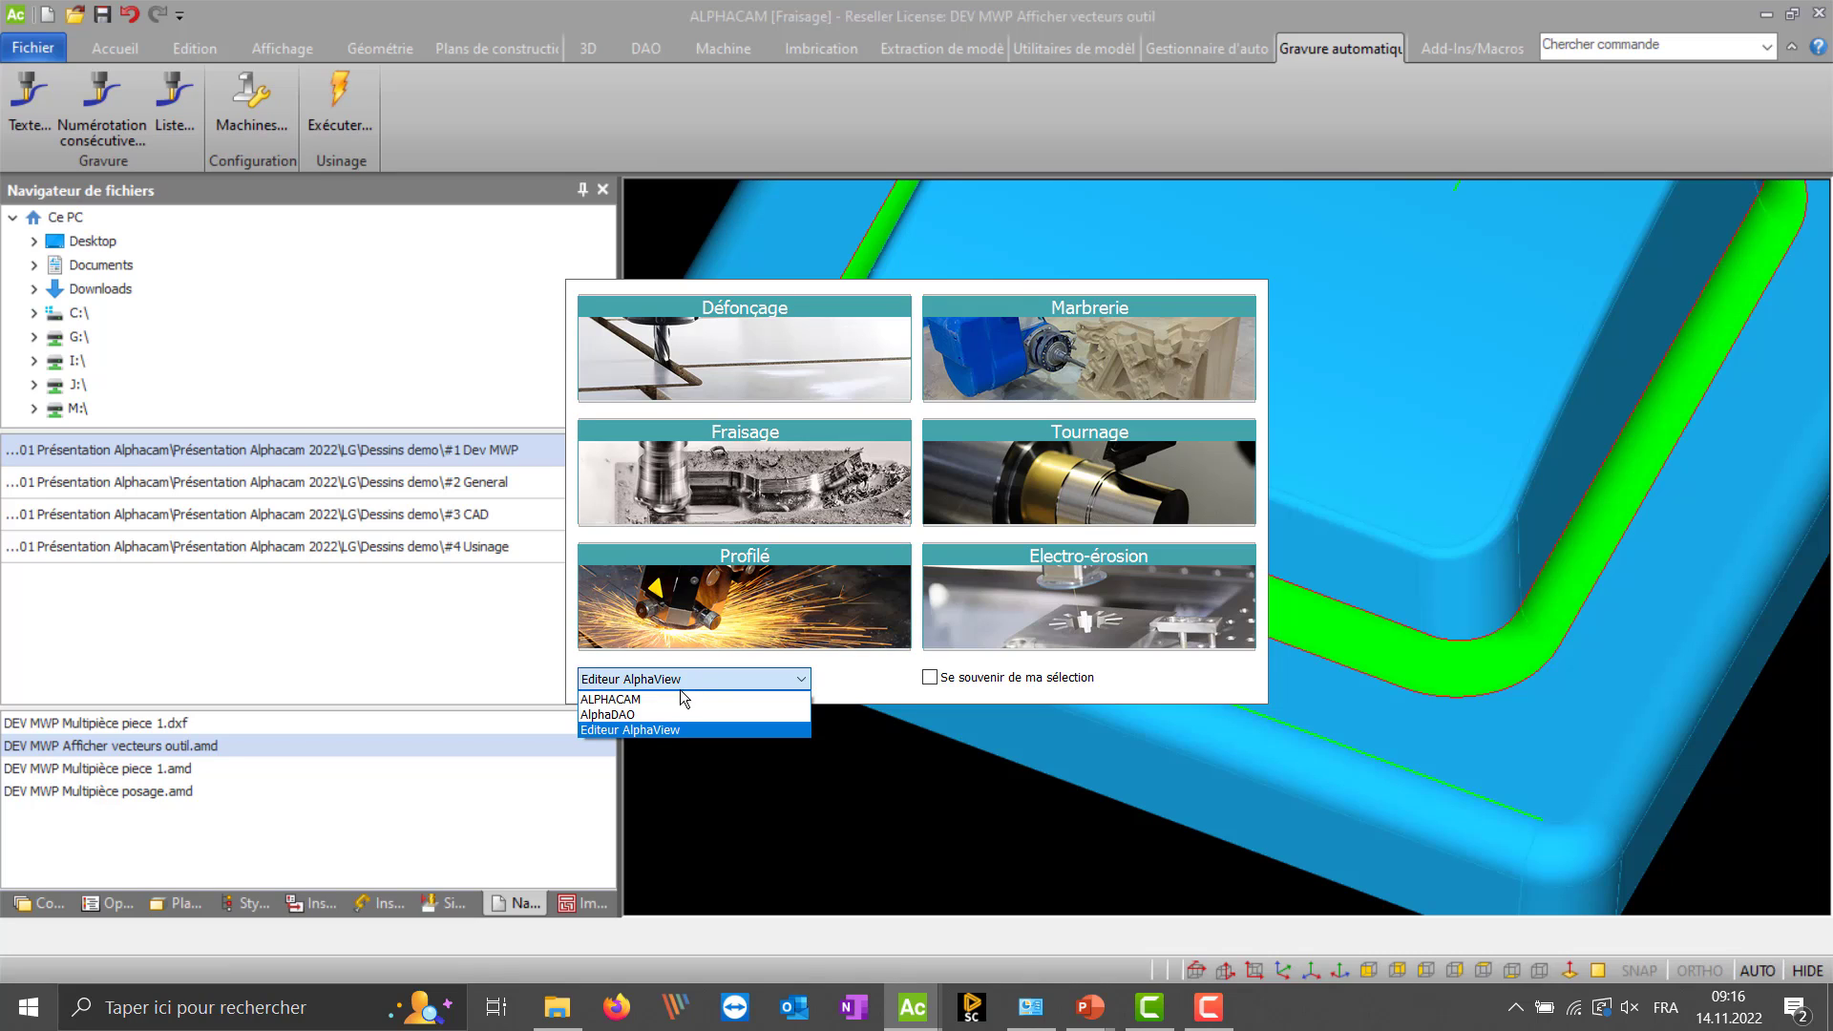
click(660, 701)
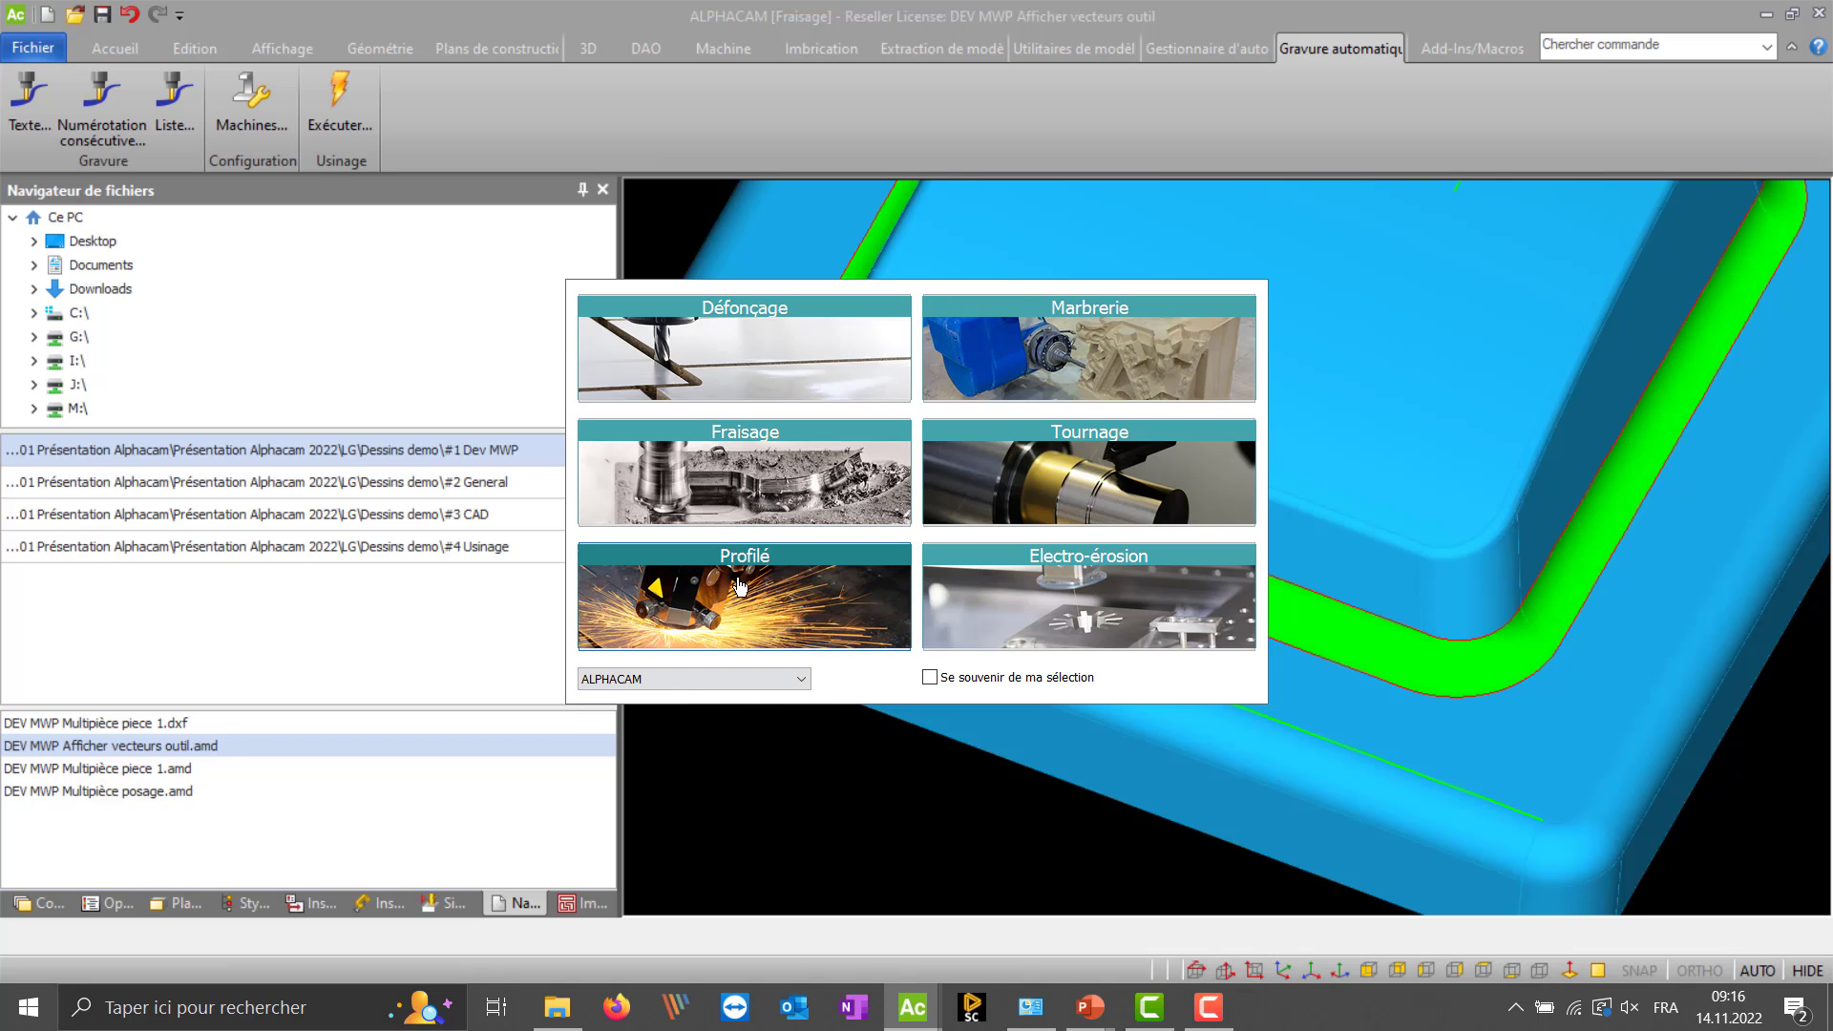
click(781, 489)
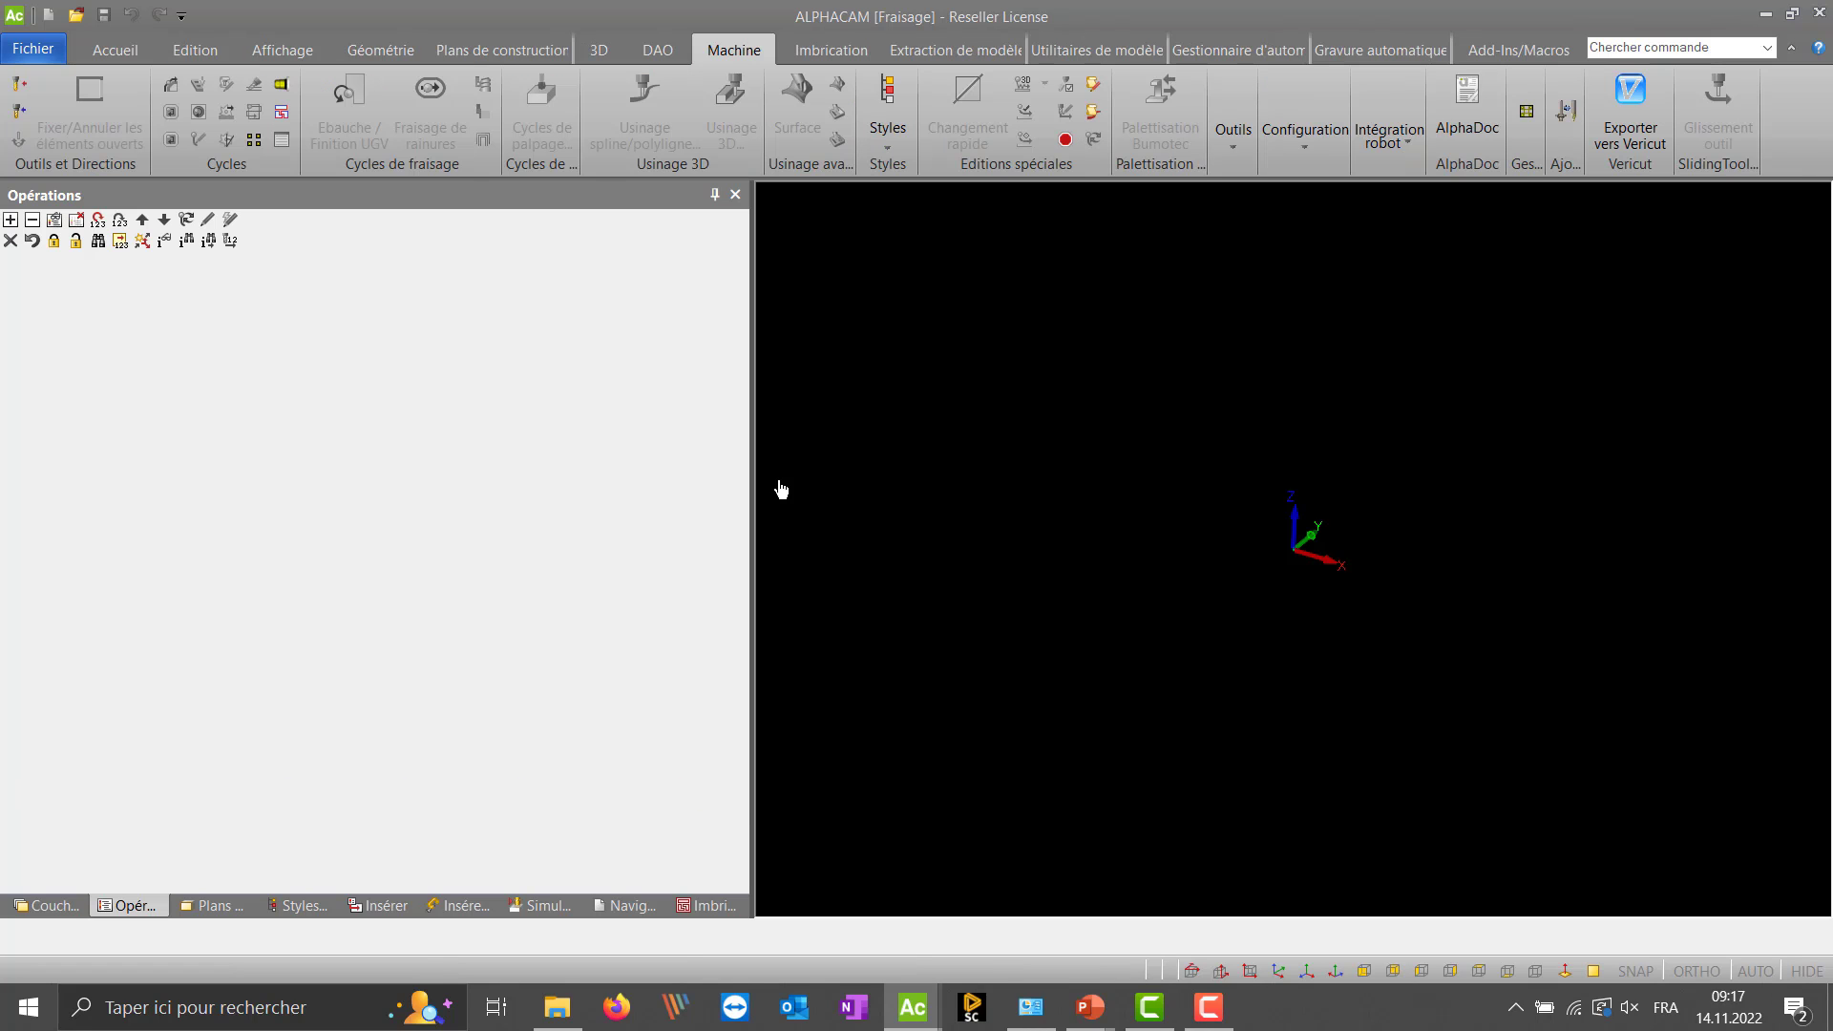
- Show the file navigator in the new session, narrow it, and enlarge its folder tree
click(625, 906)
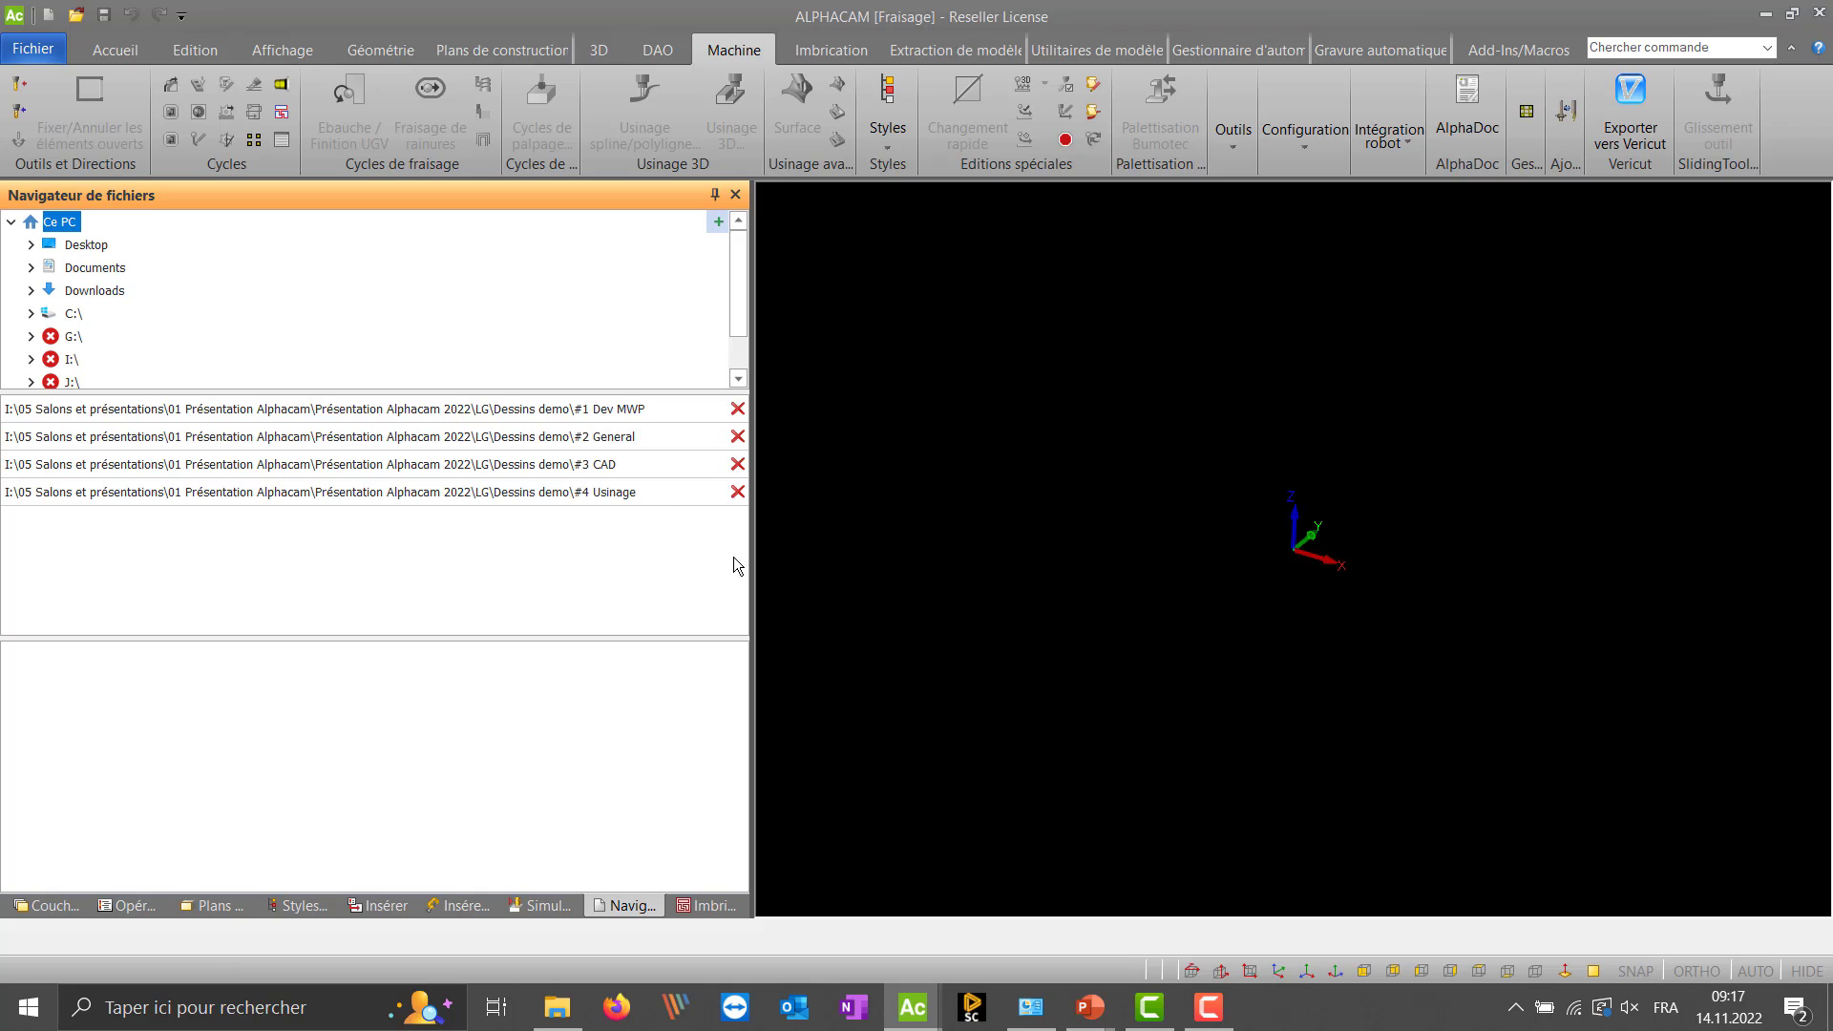
drag(755, 571, 571, 575)
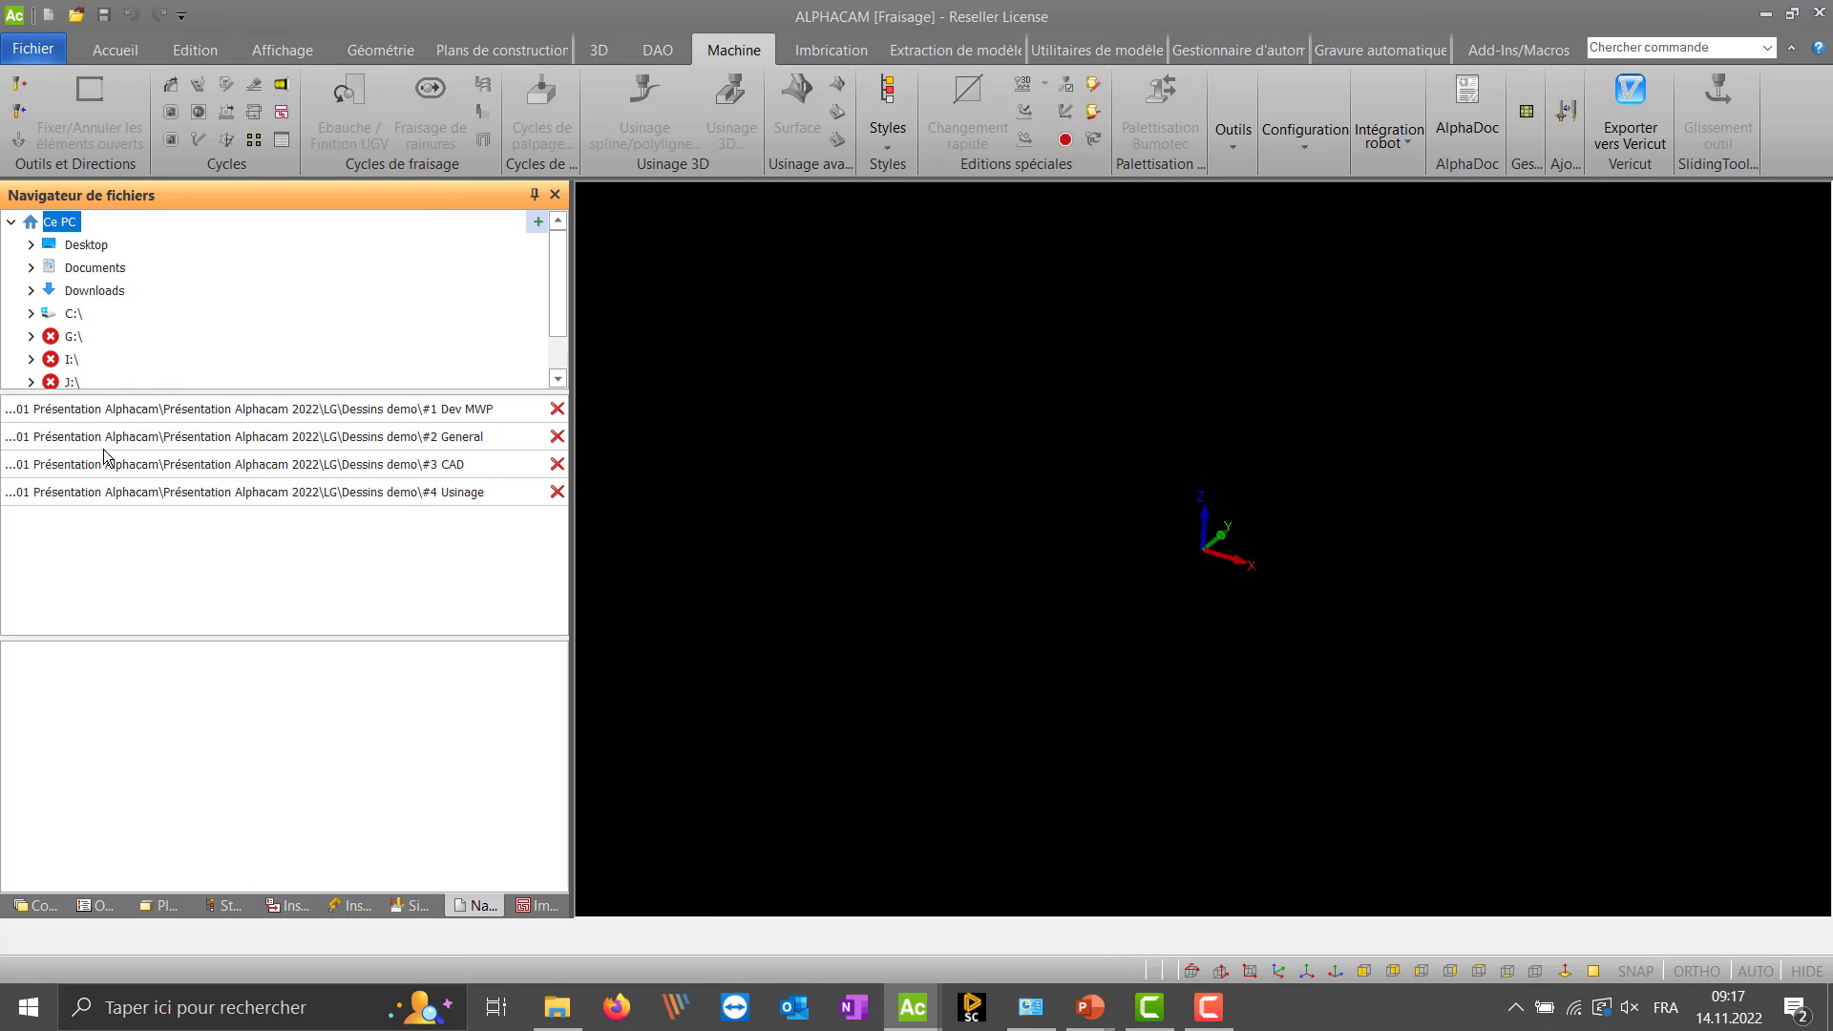
drag(119, 392, 119, 460)
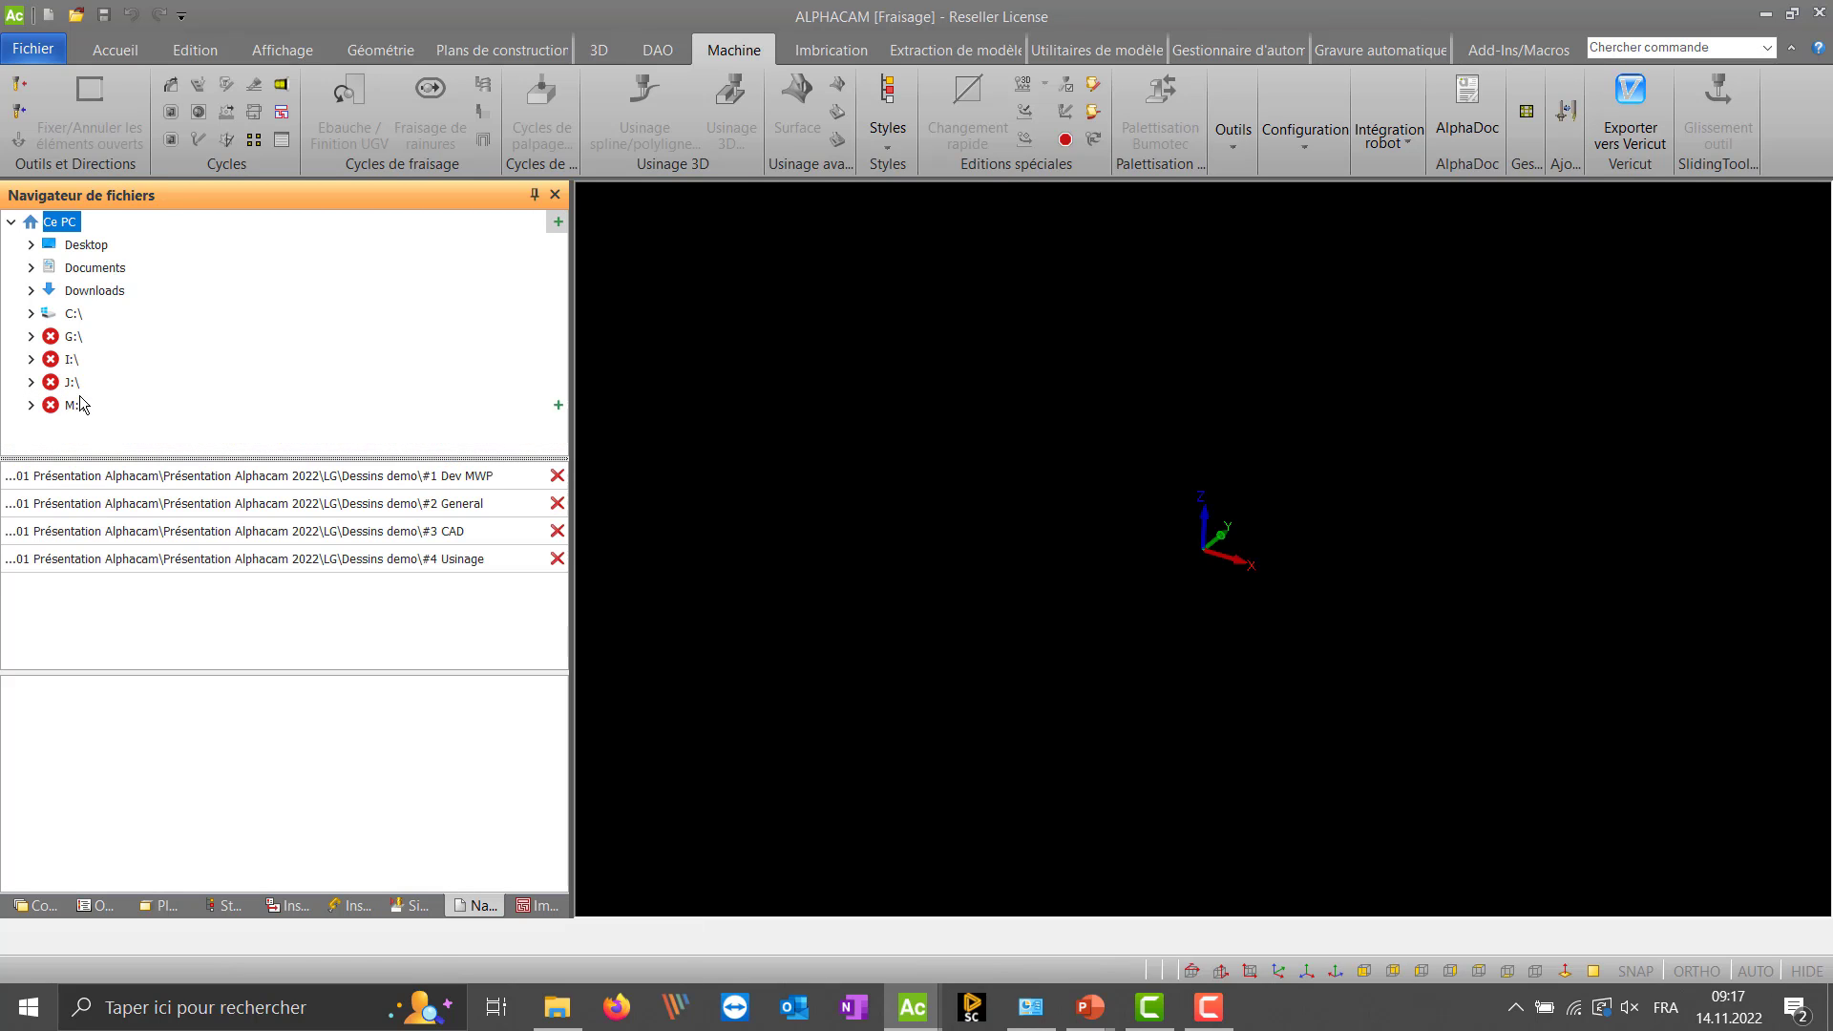
- Connect the G:, I:, J: and M: drives in the navigator's folder tree
click(33, 334)
click(31, 357)
click(30, 380)
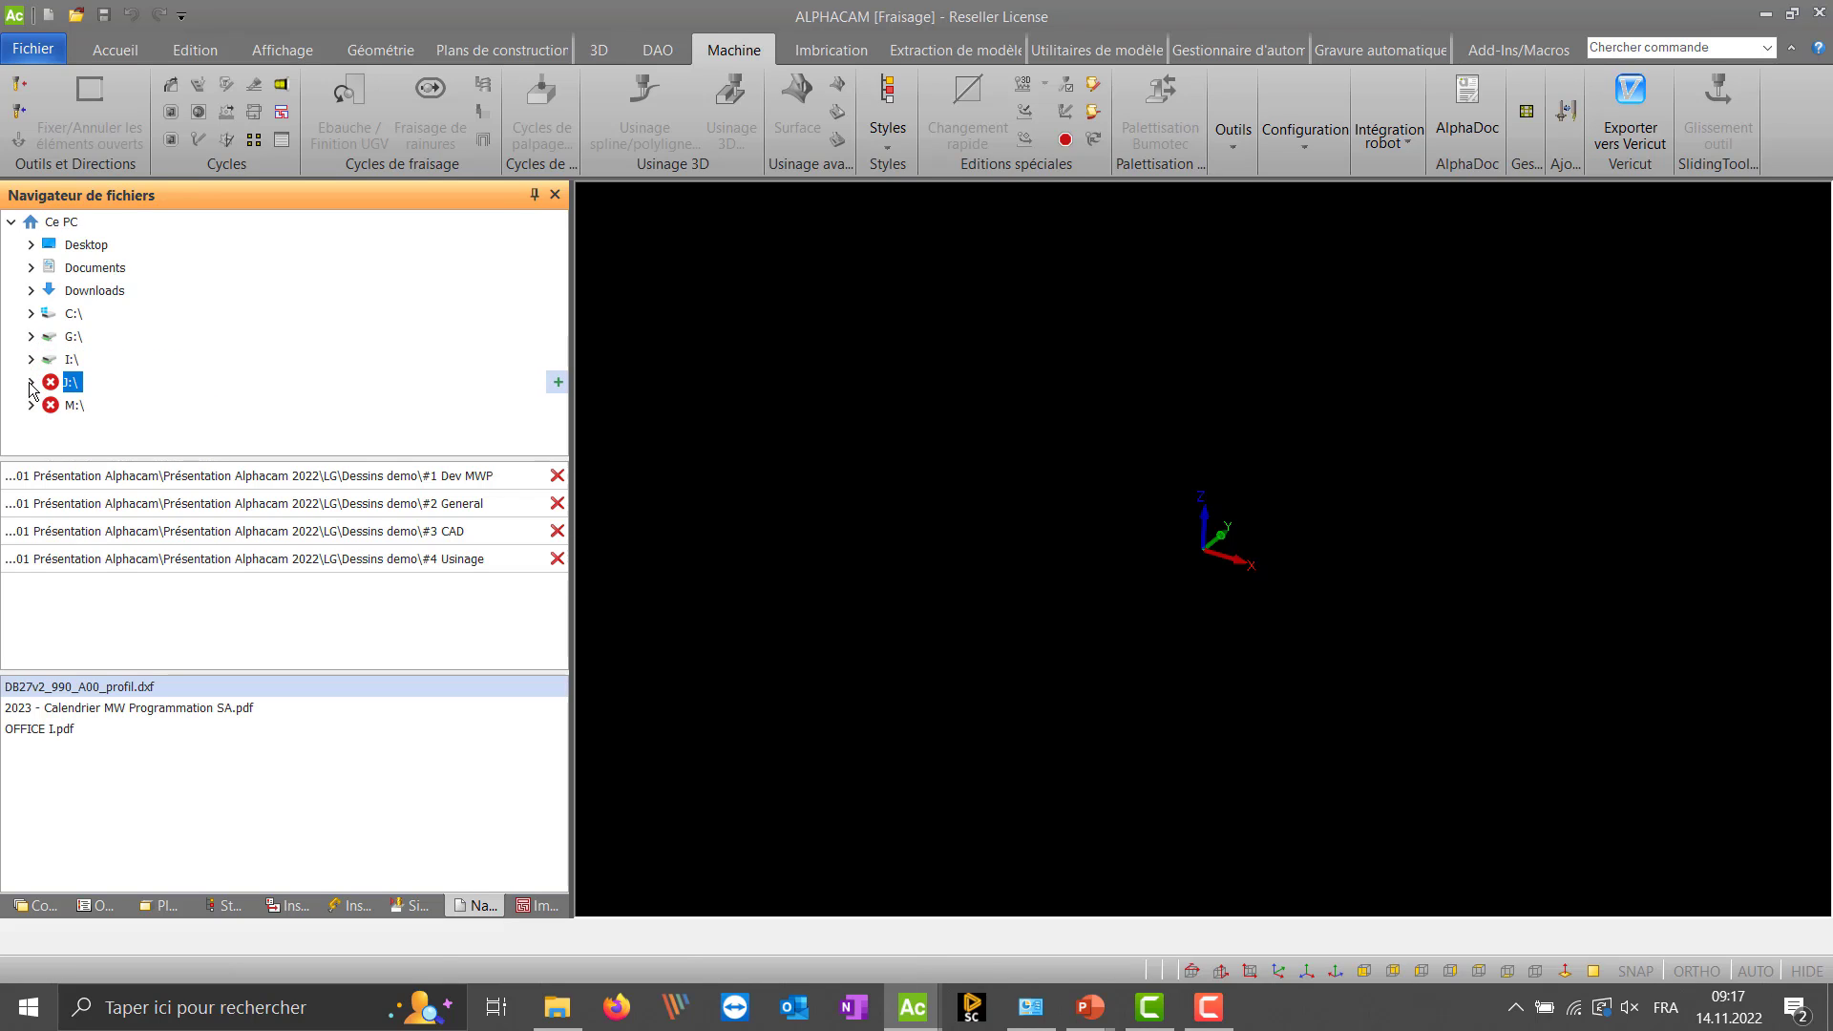
click(30, 405)
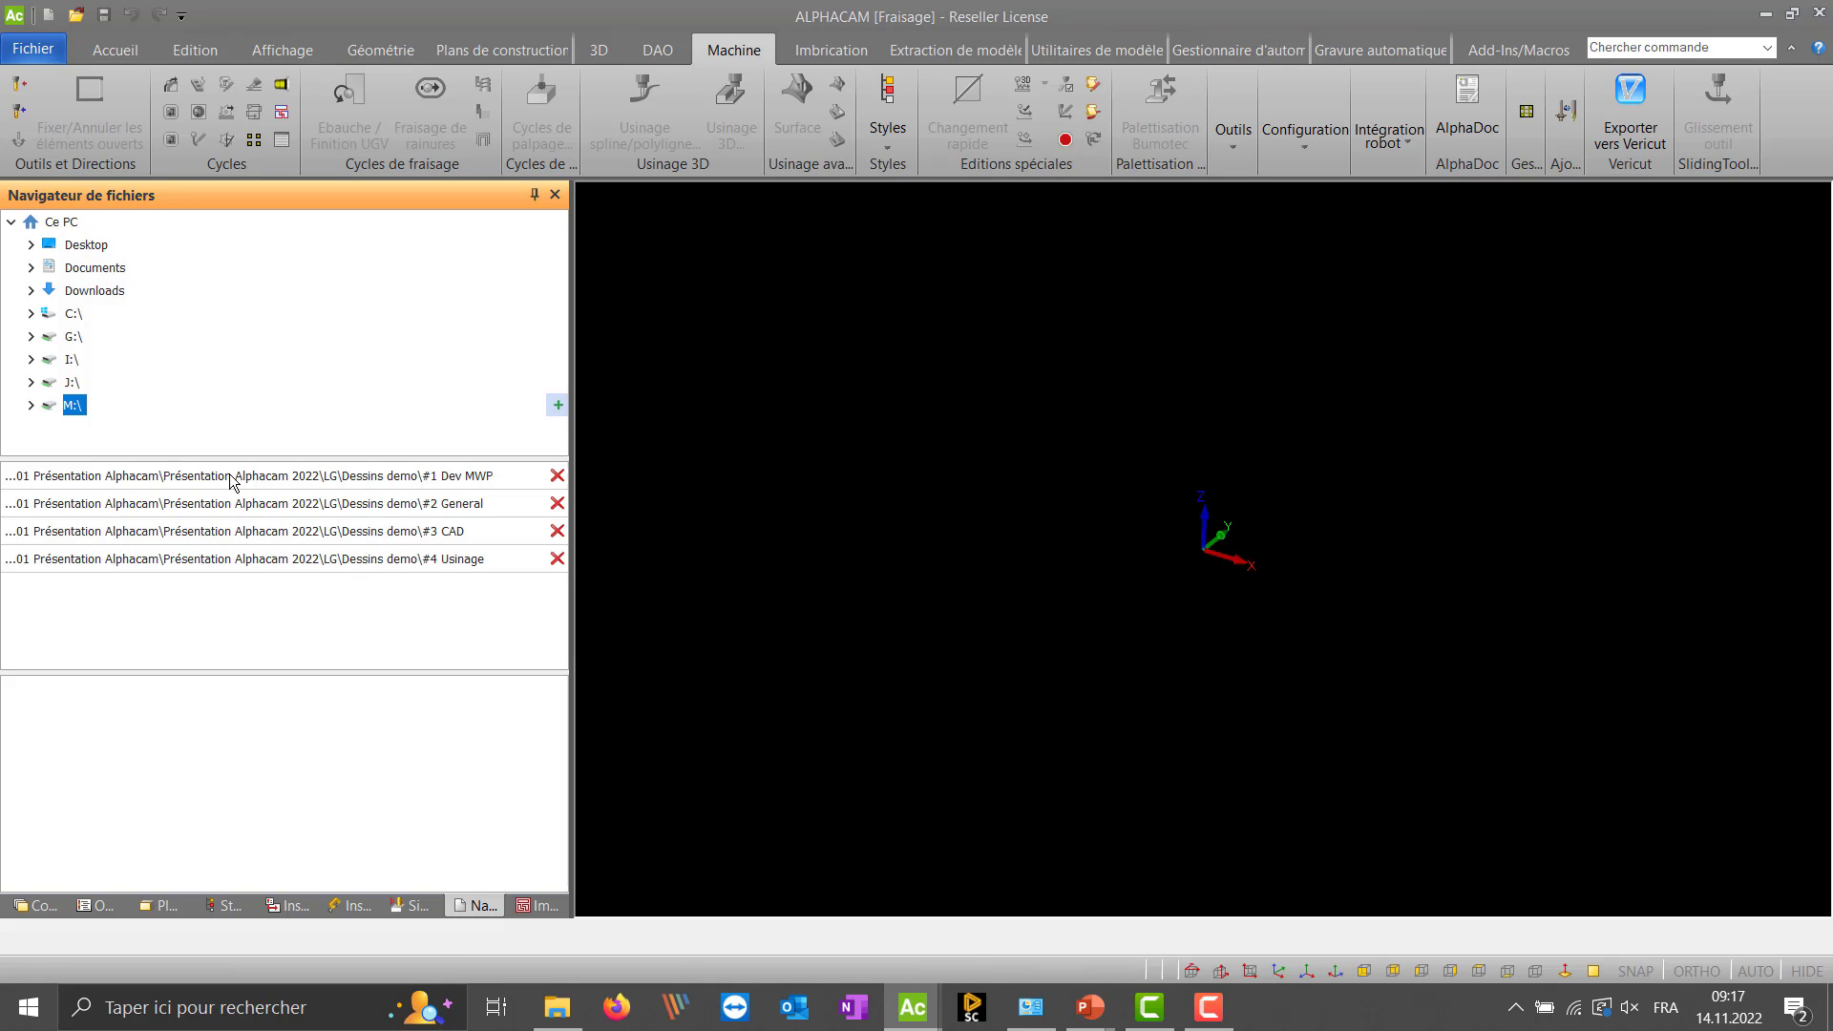
- Expand the C: drive, add C:\Alphacam to the favourite folders, and remove it again
click(30, 314)
click(529, 340)
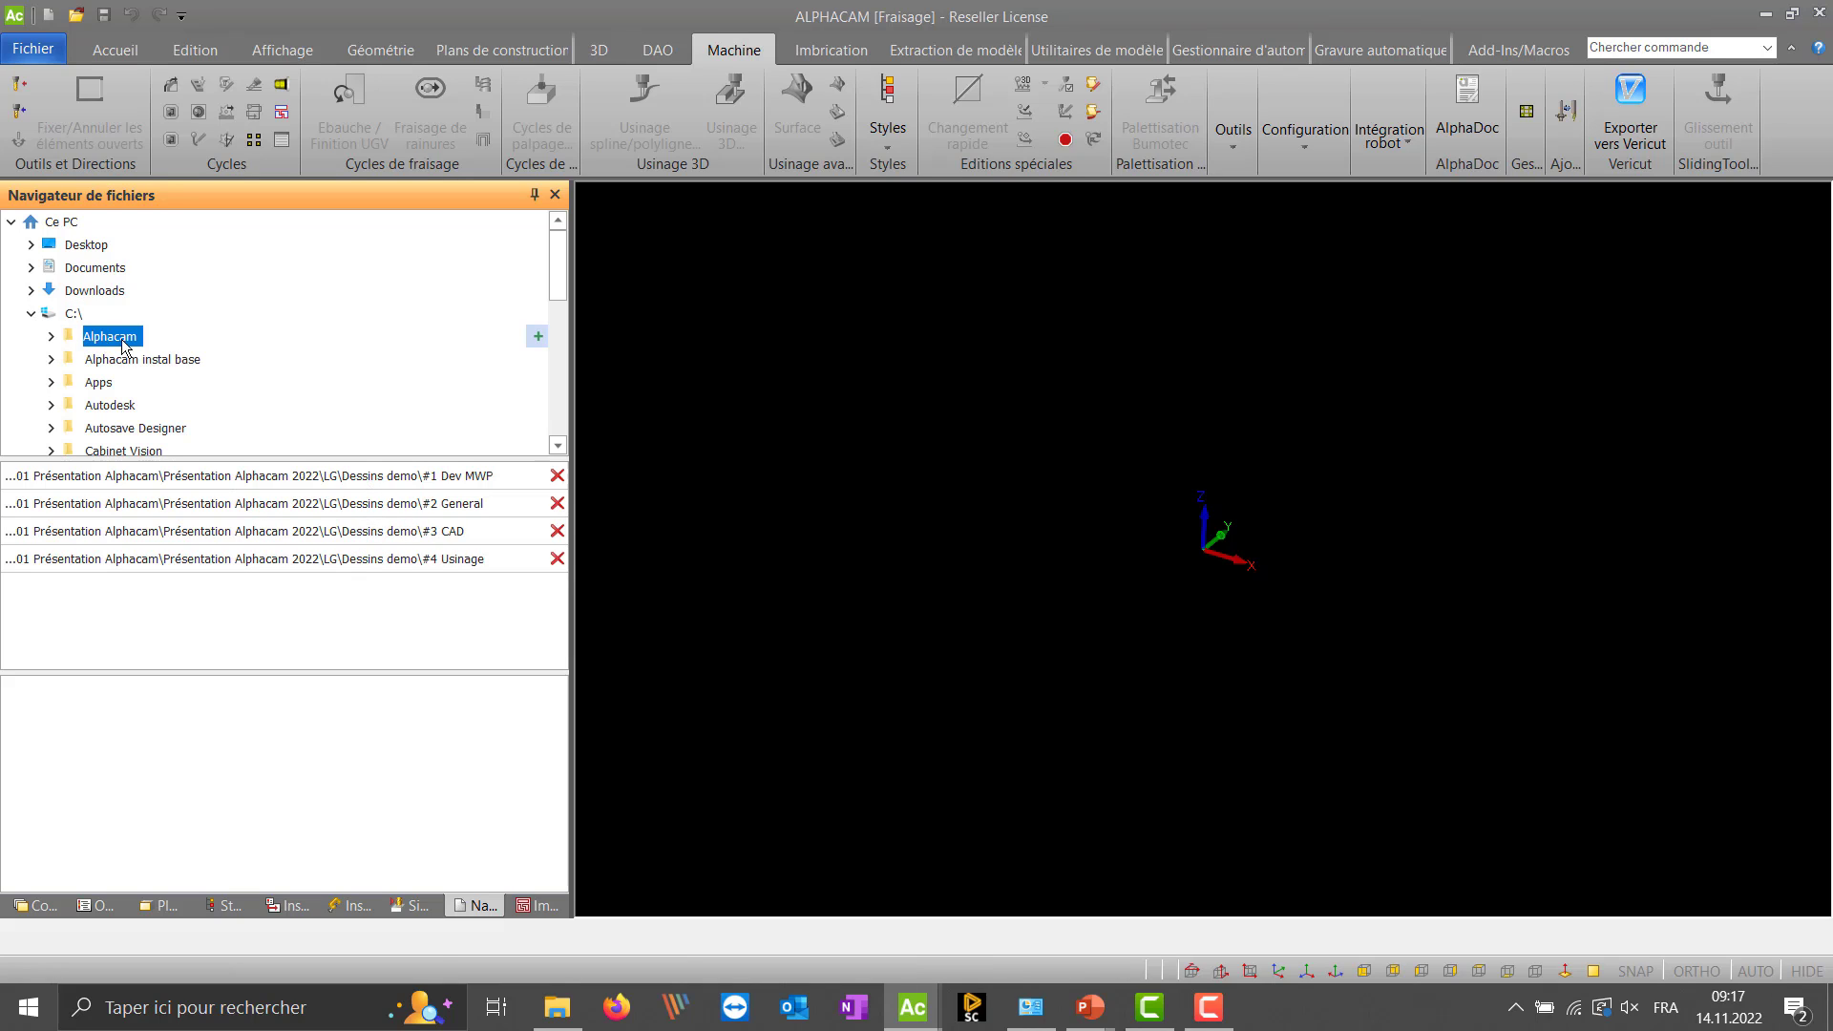
click(538, 339)
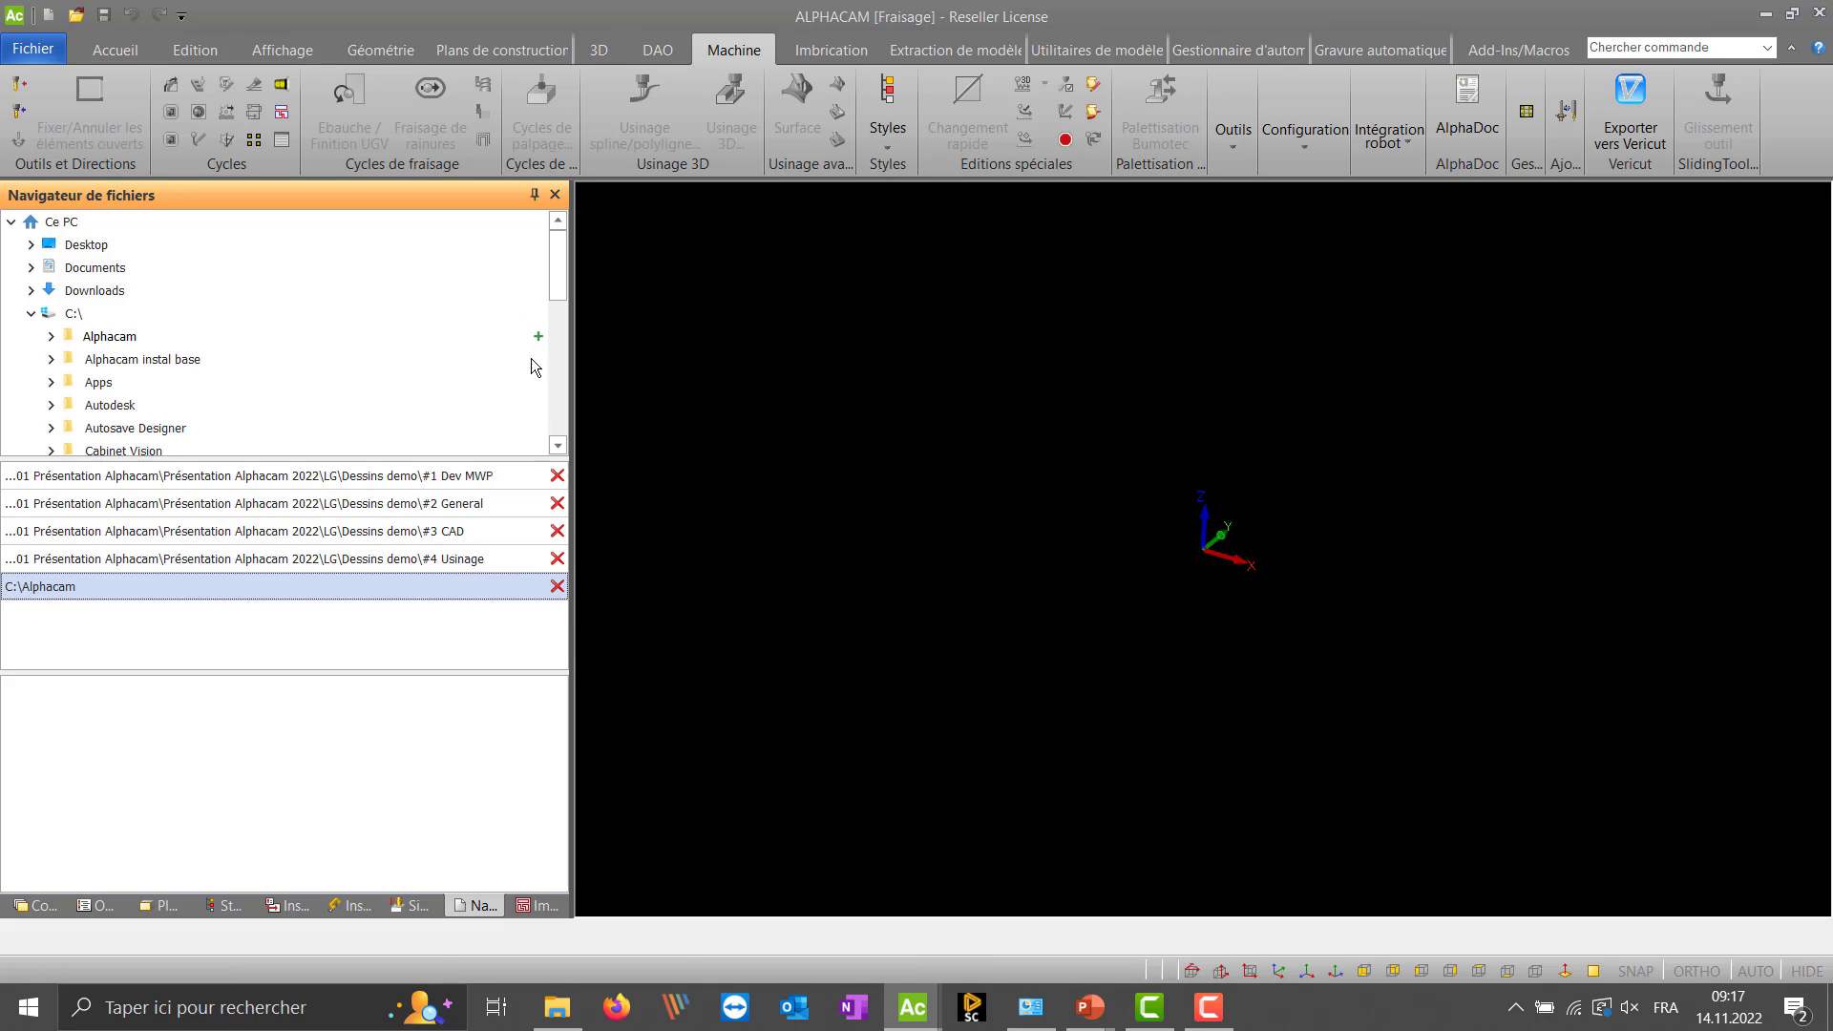
click(557, 587)
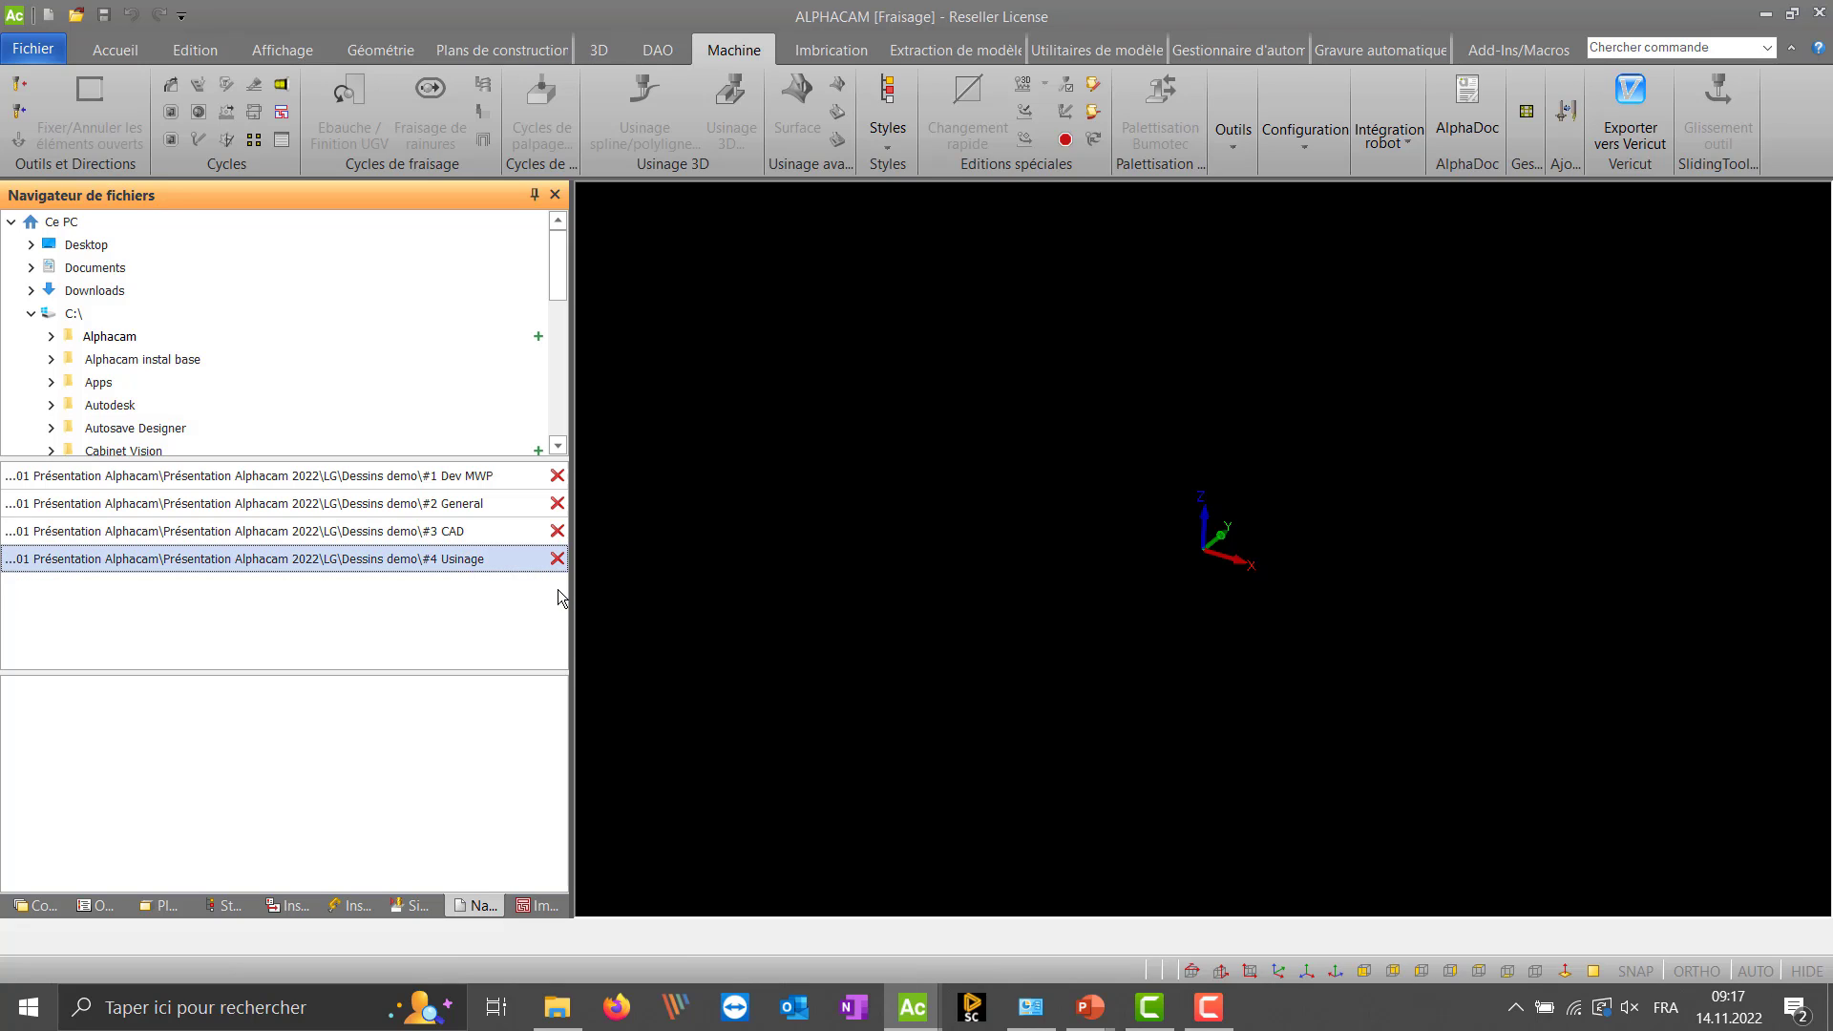
- Browse the contents of the #1 Dev MWP, #2 General, #3 CAD and #4 Usinage favourites, ending on #2 General
click(431, 480)
click(426, 504)
click(422, 537)
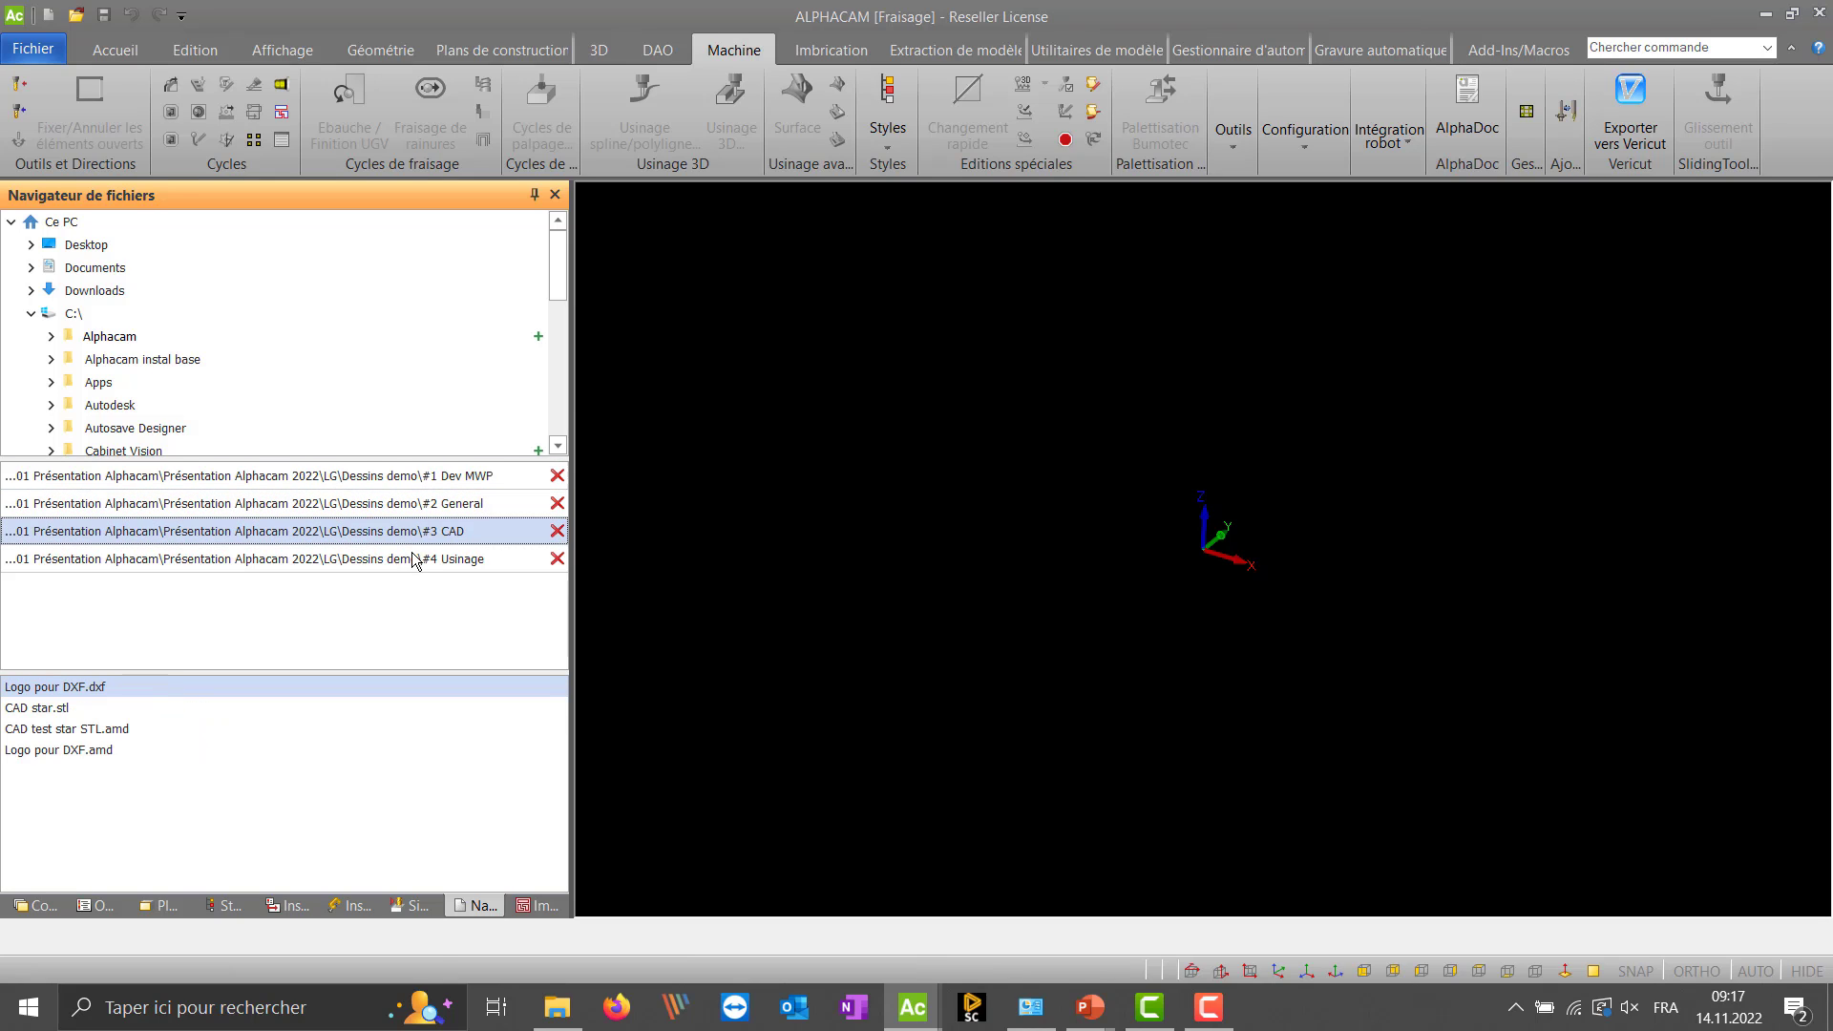
click(420, 560)
click(435, 504)
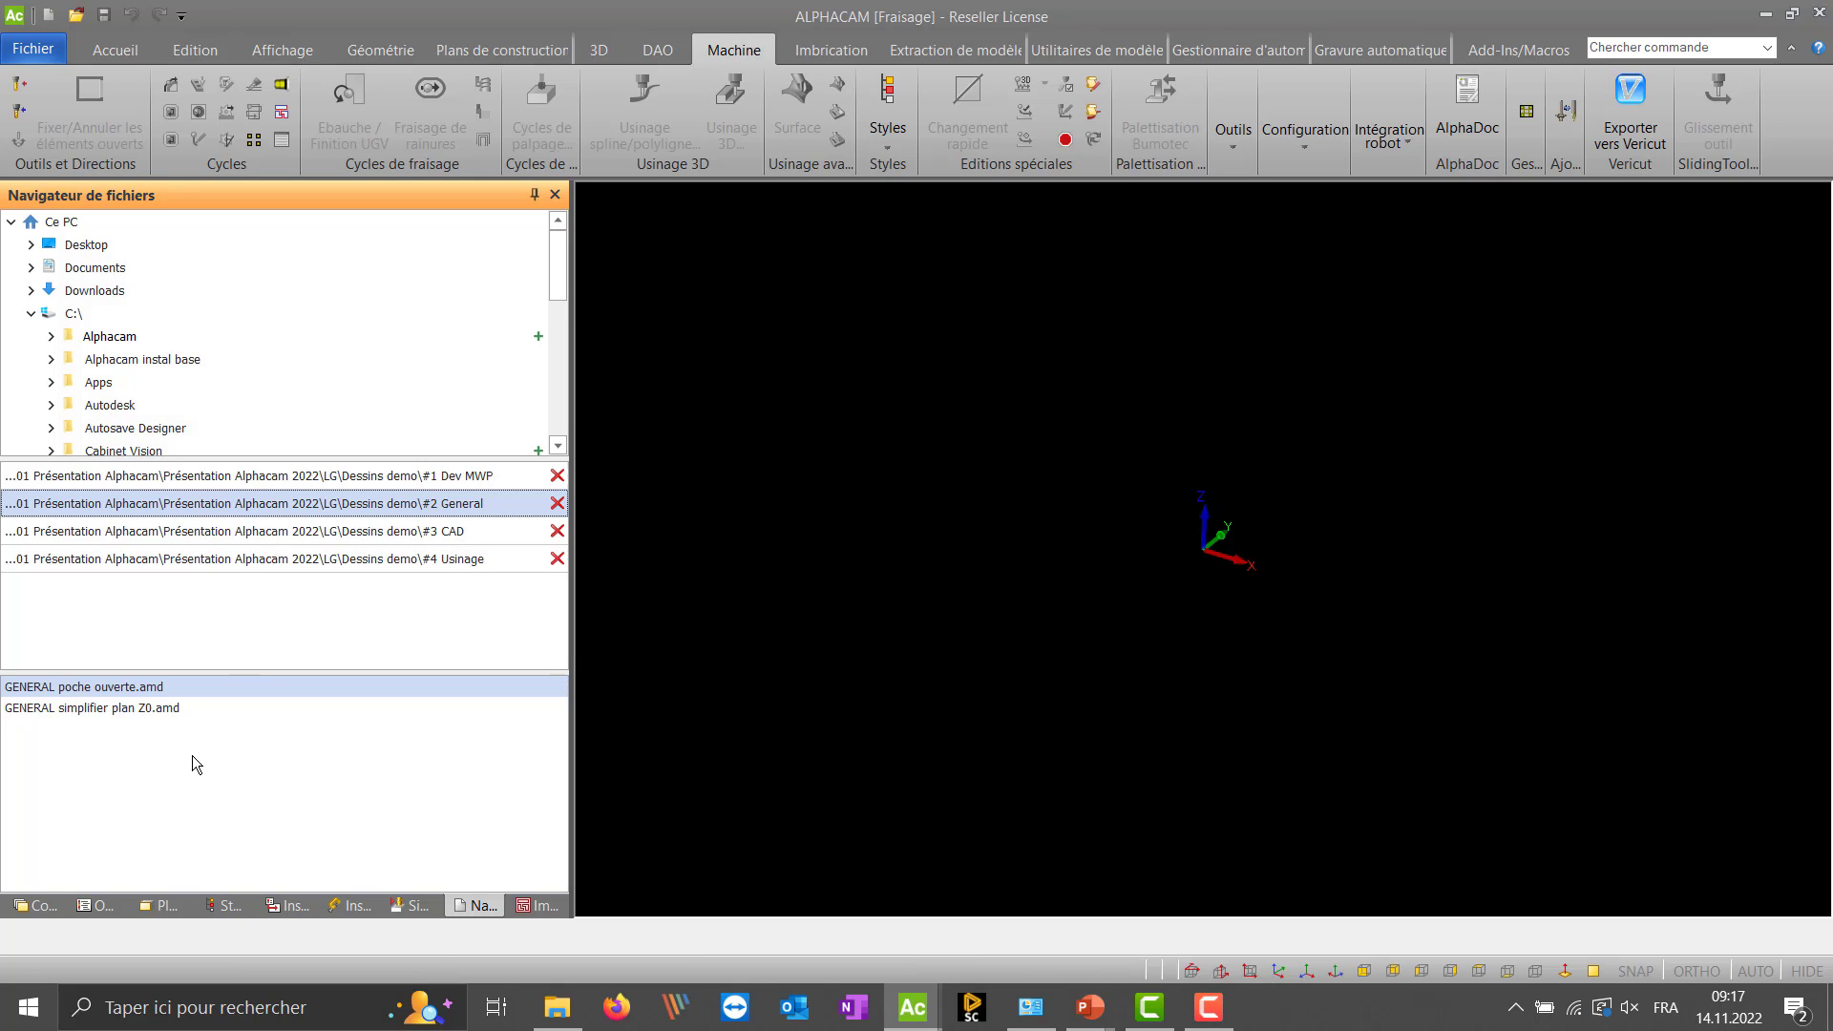
- Alternate between opening GENERAL poche ouverte.amd and GENERAL simplifier plan Z0.amd, ending with the latter
double_click(121, 695)
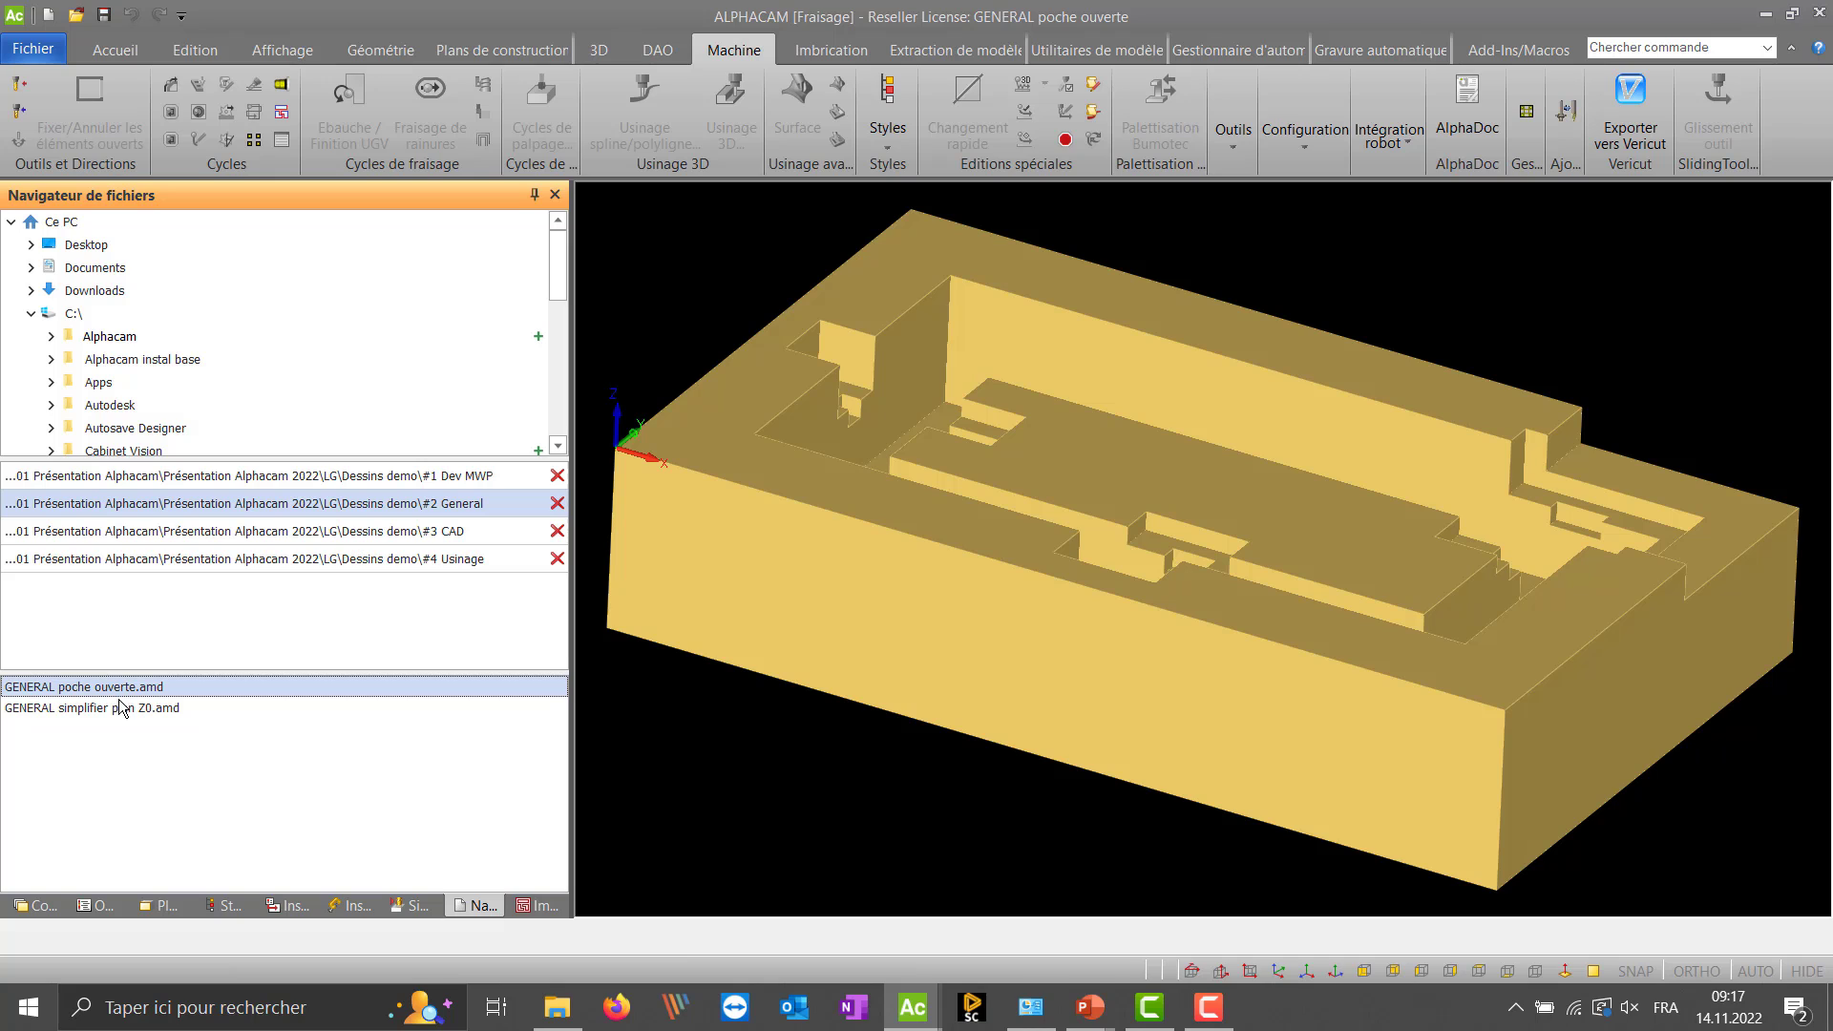
double_click(121, 707)
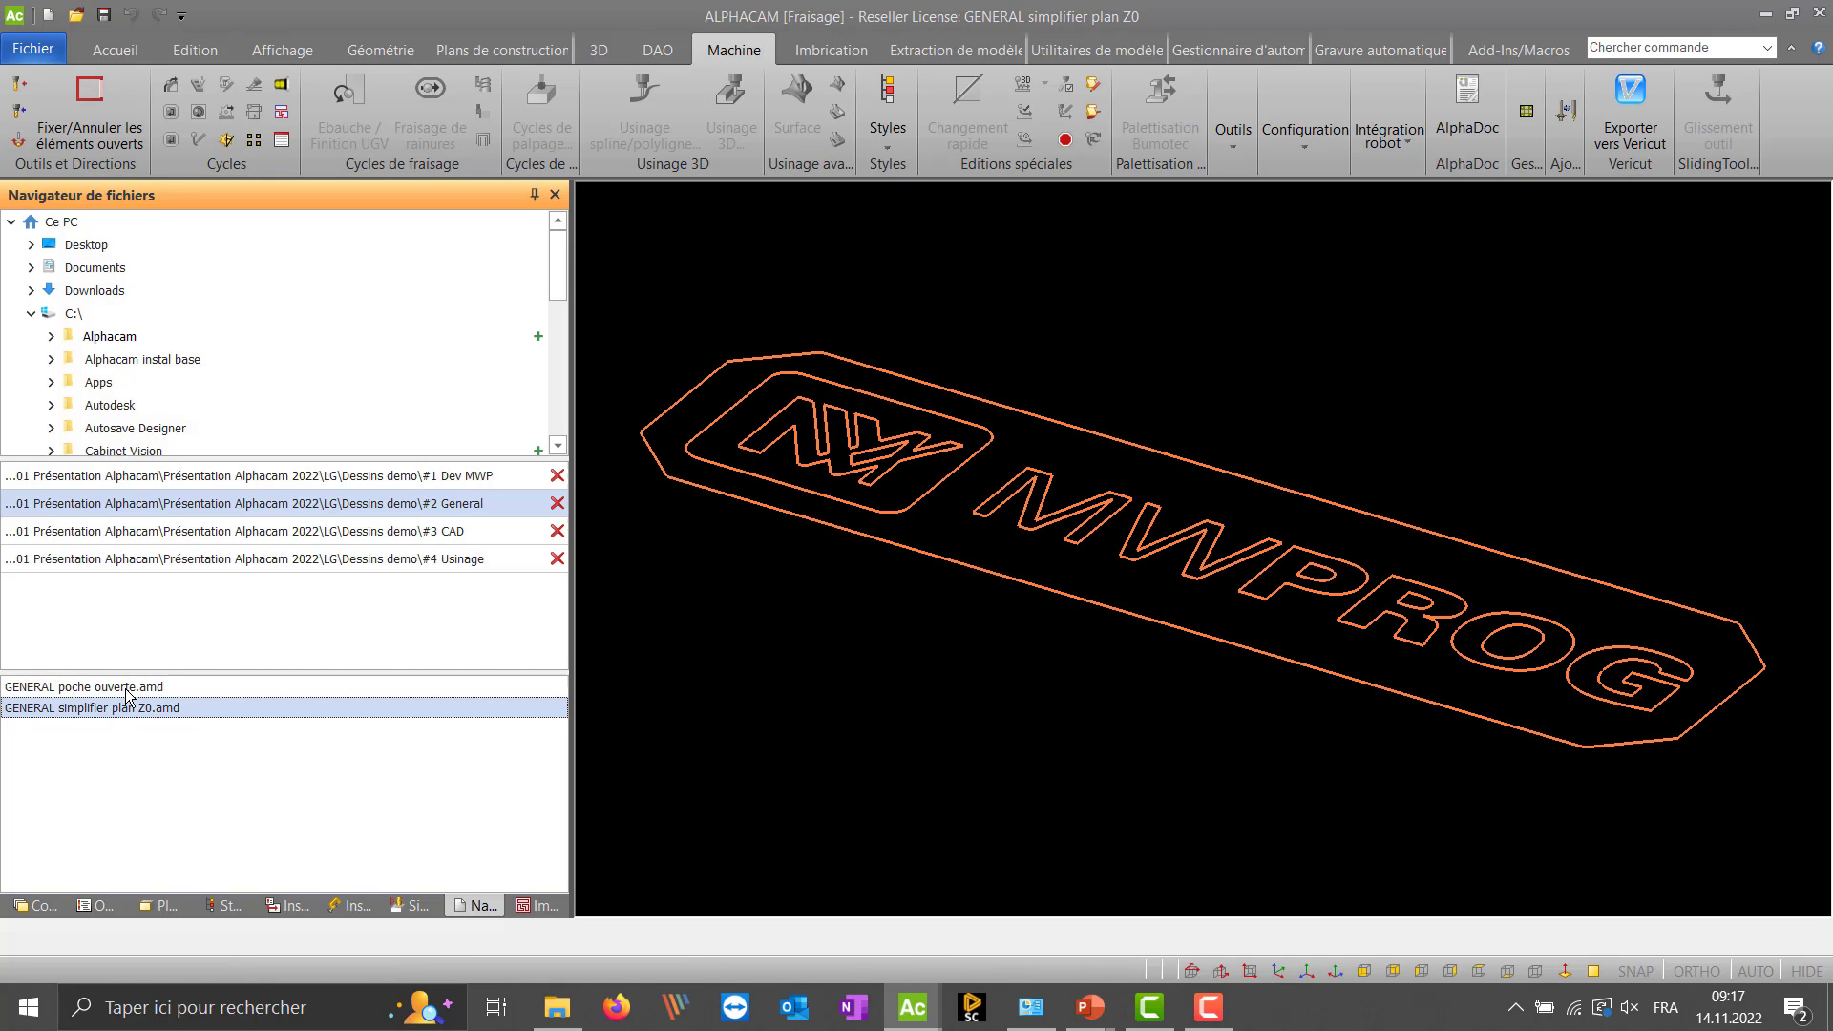
double_click(126, 689)
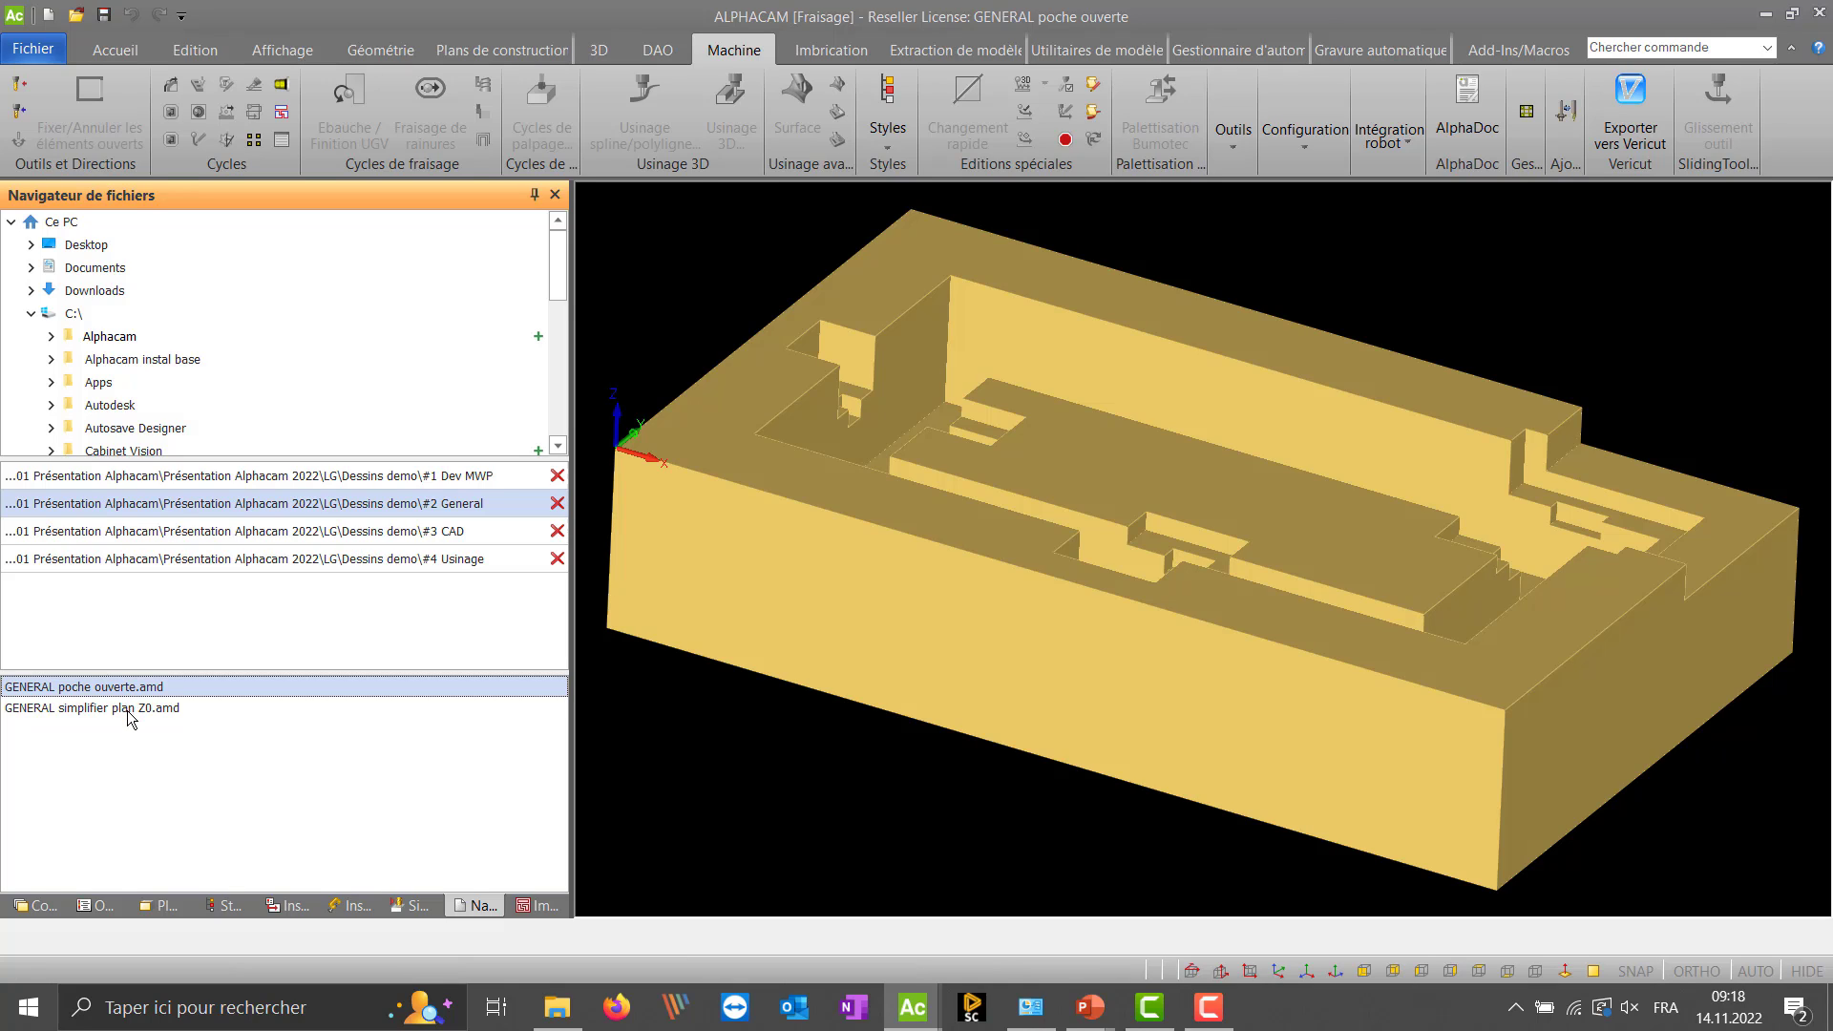
click(136, 708)
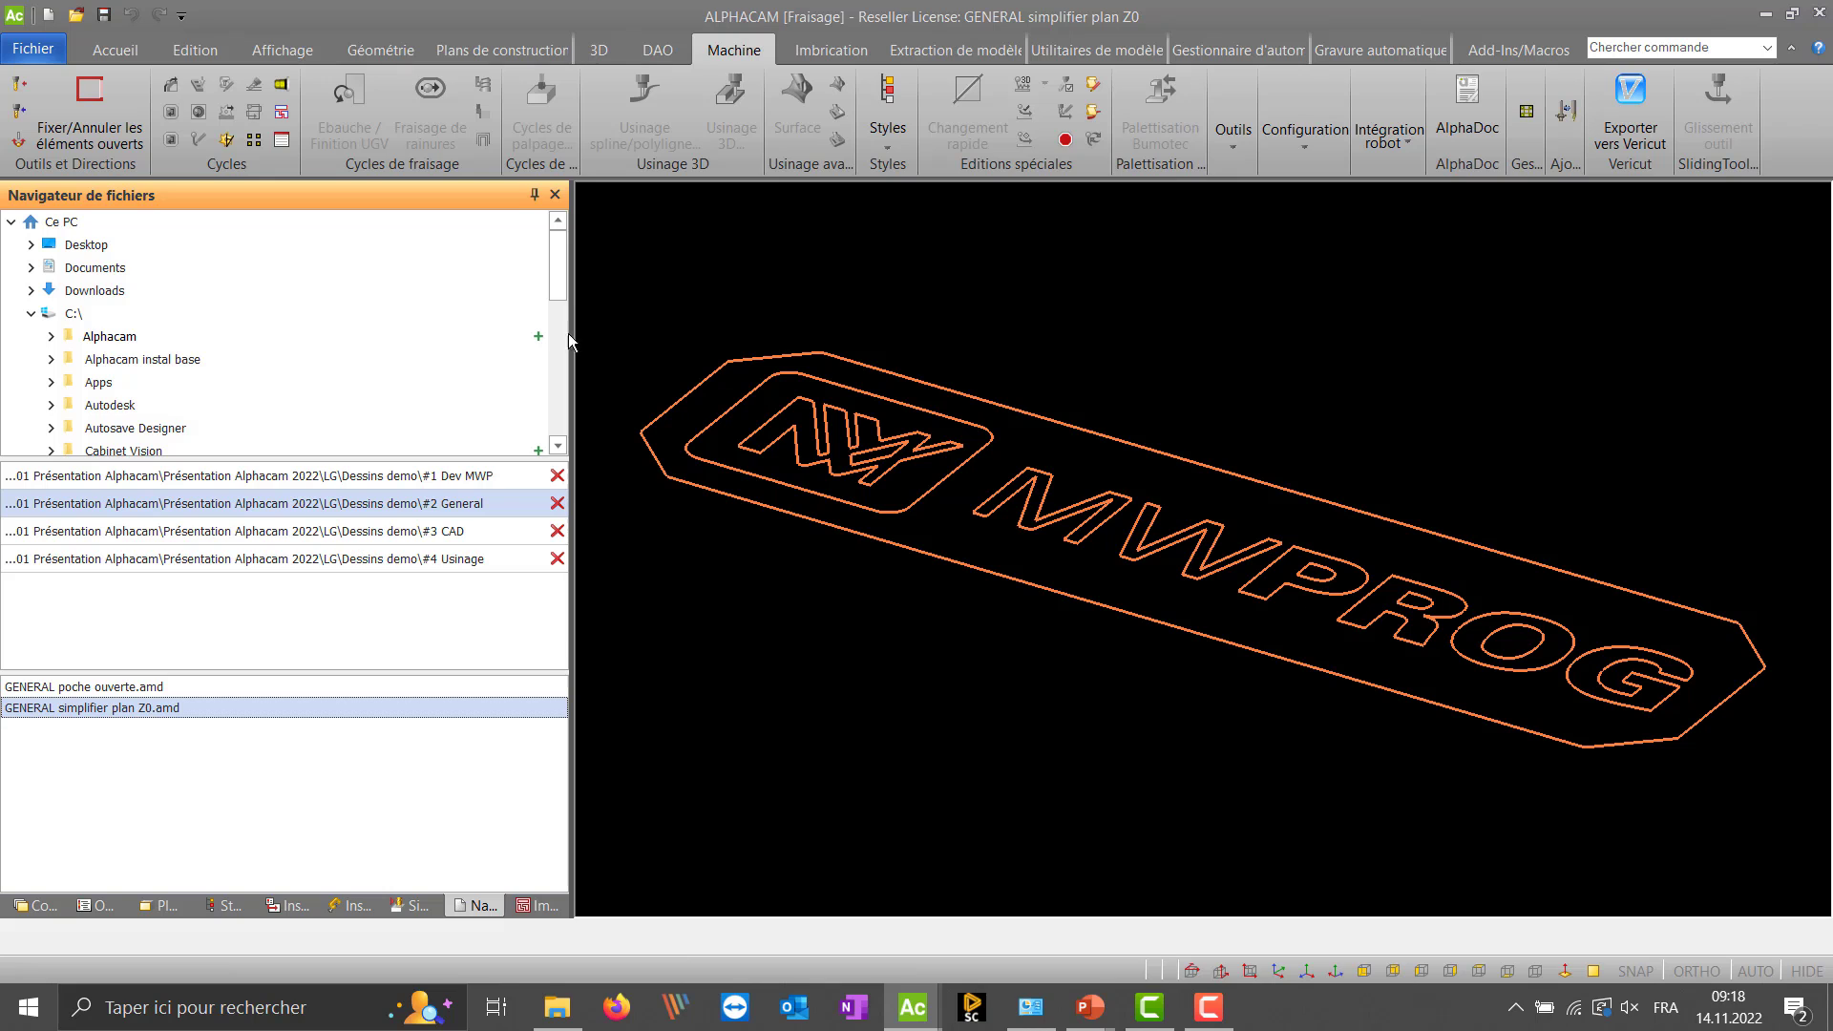
- Draw a short line above the MWPROG logo outline
click(380, 49)
click(416, 110)
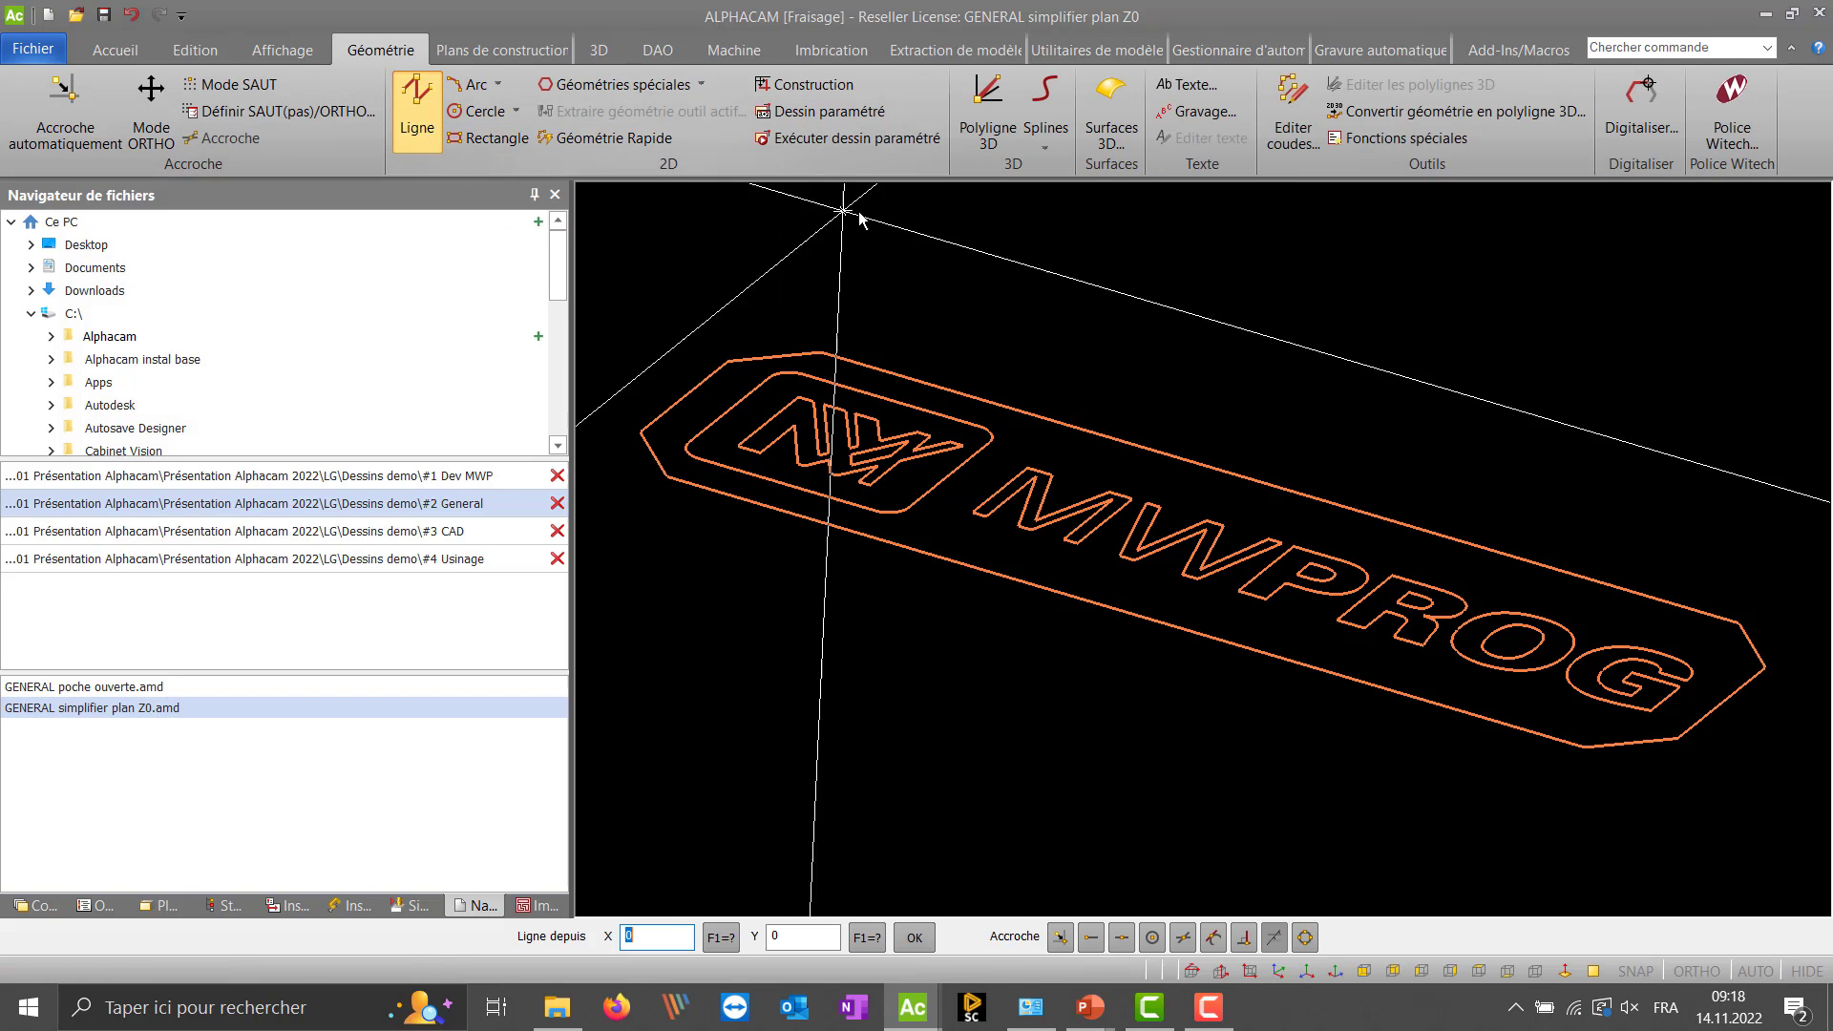
click(941, 252)
right_click(1170, 306)
right_click(982, 270)
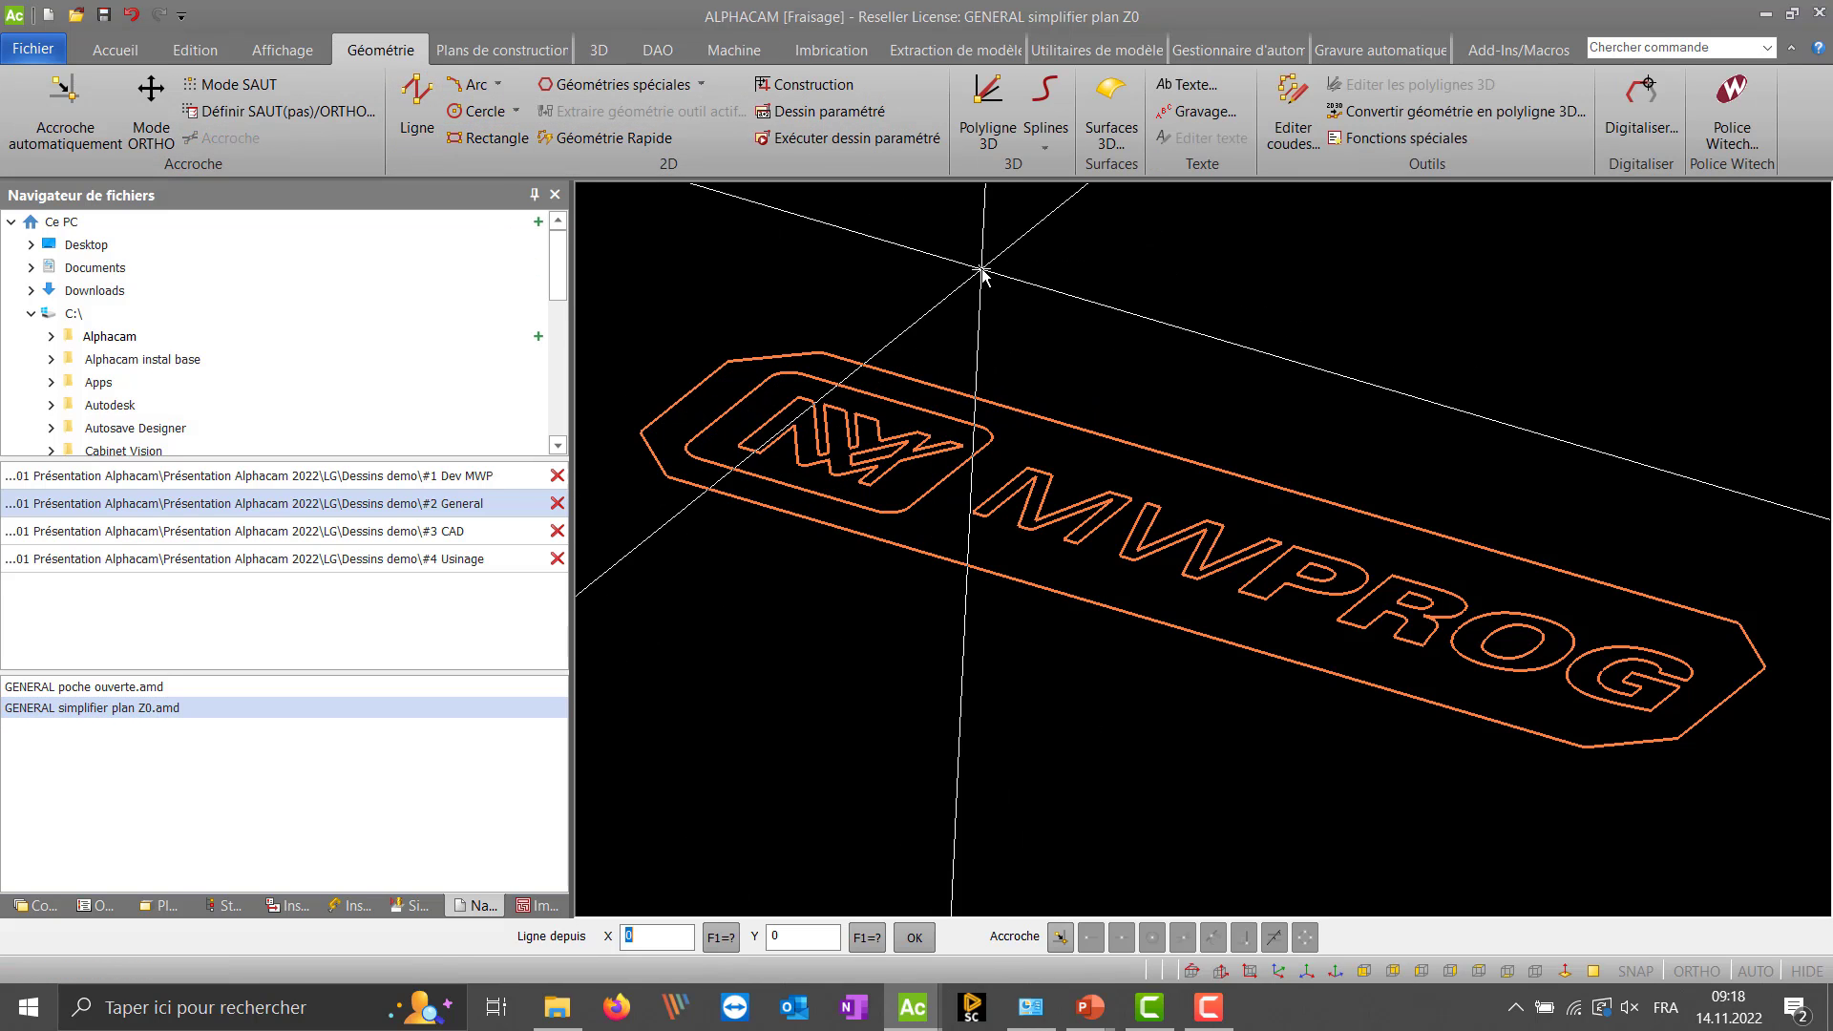
click(984, 272)
click(1068, 272)
right_click(1068, 273)
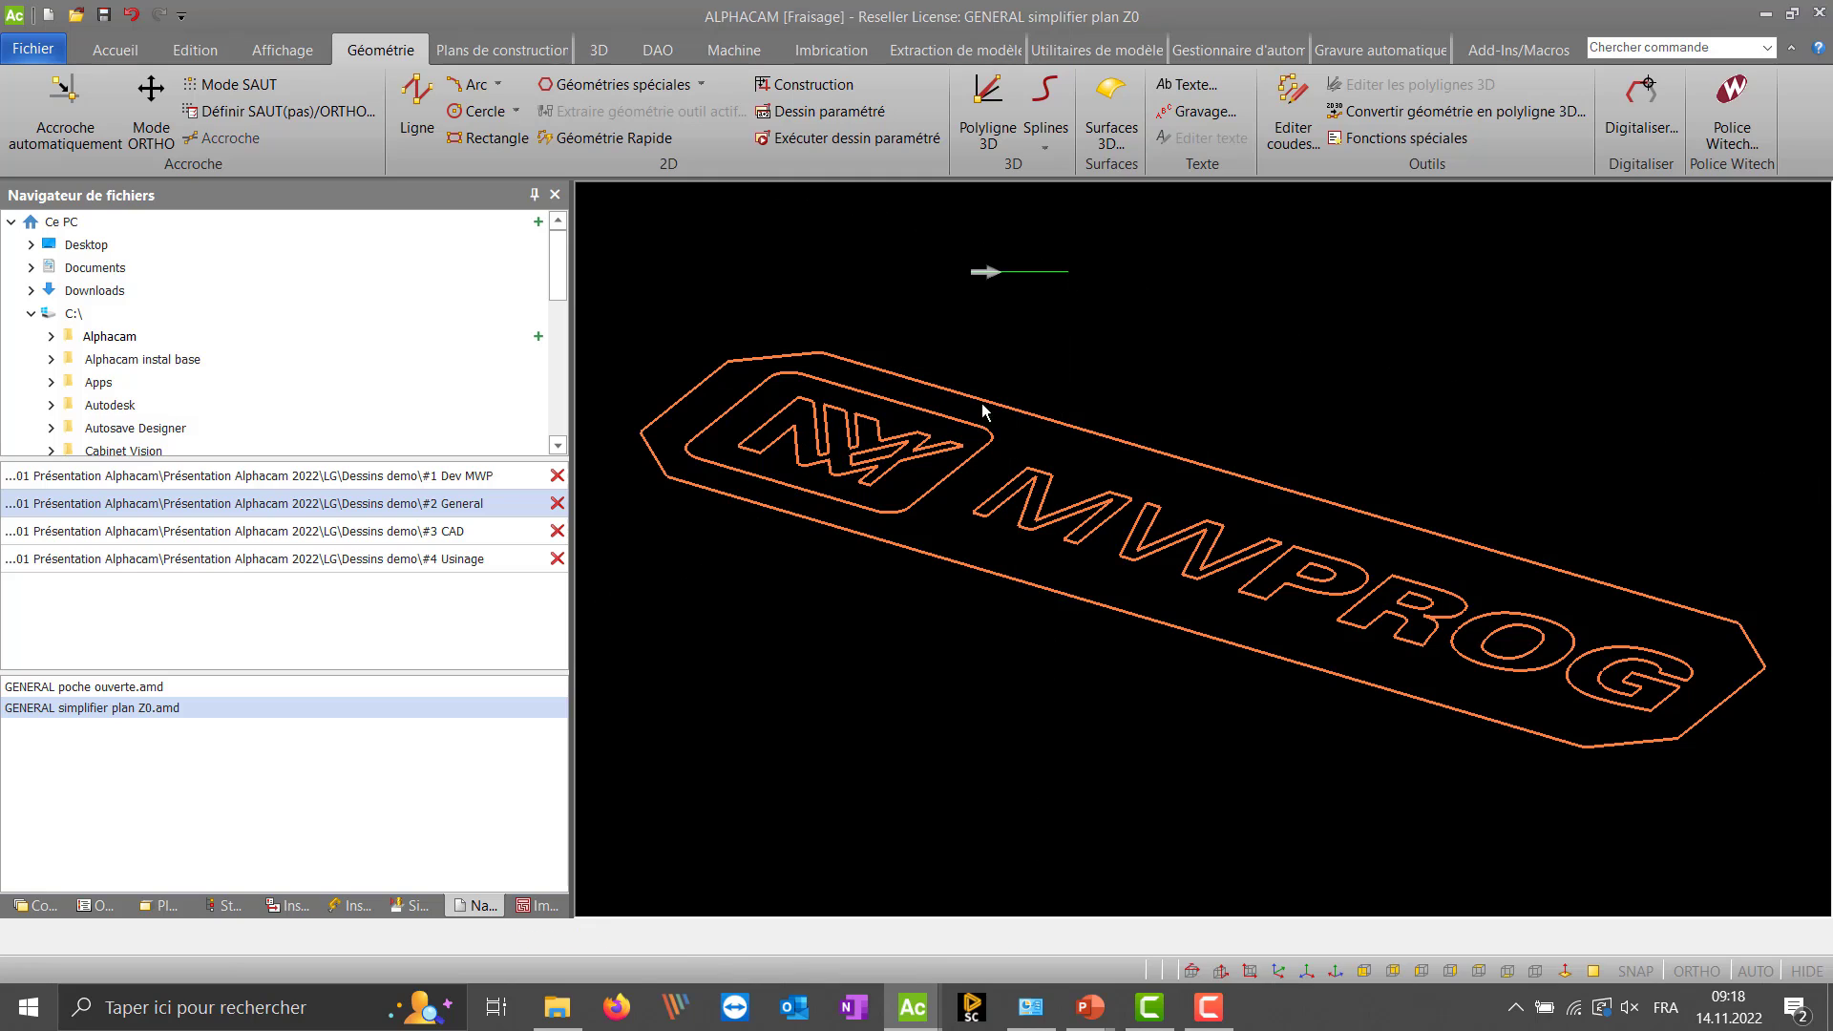
- Open GENERAL poche ouverte.amd without saving the modified drawing
double_click(128, 687)
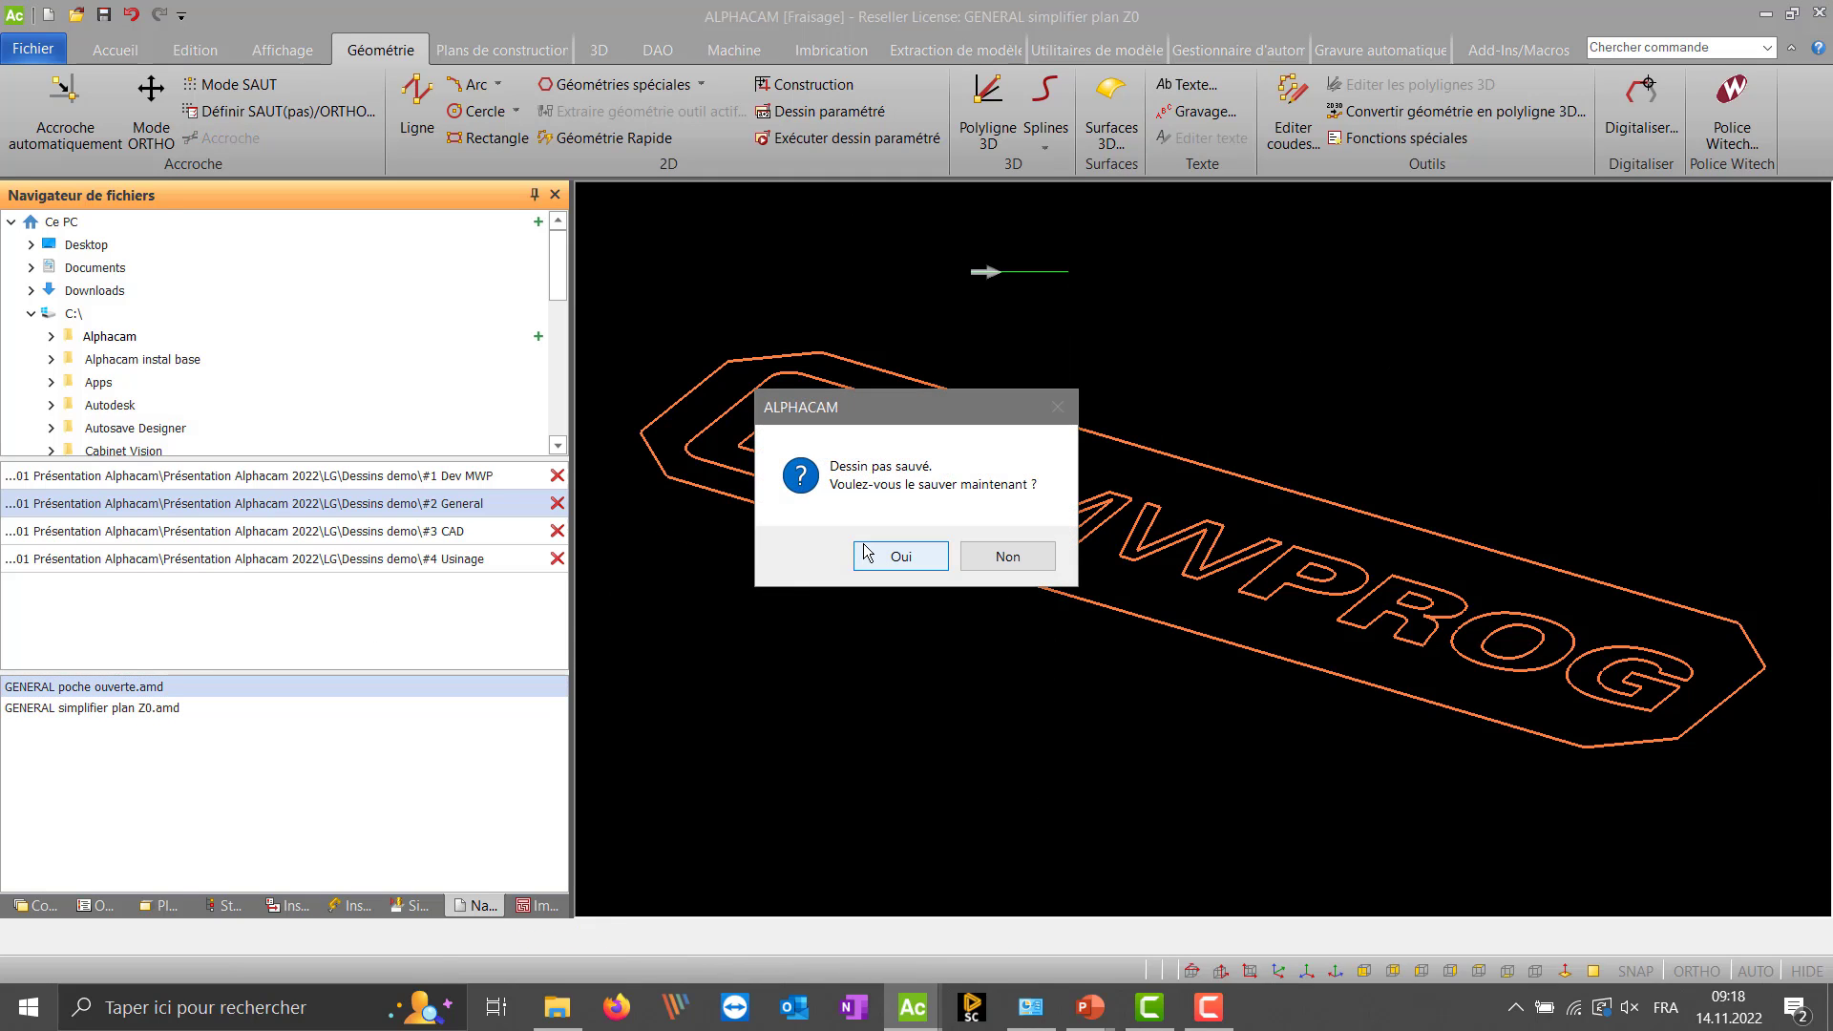
click(1010, 563)
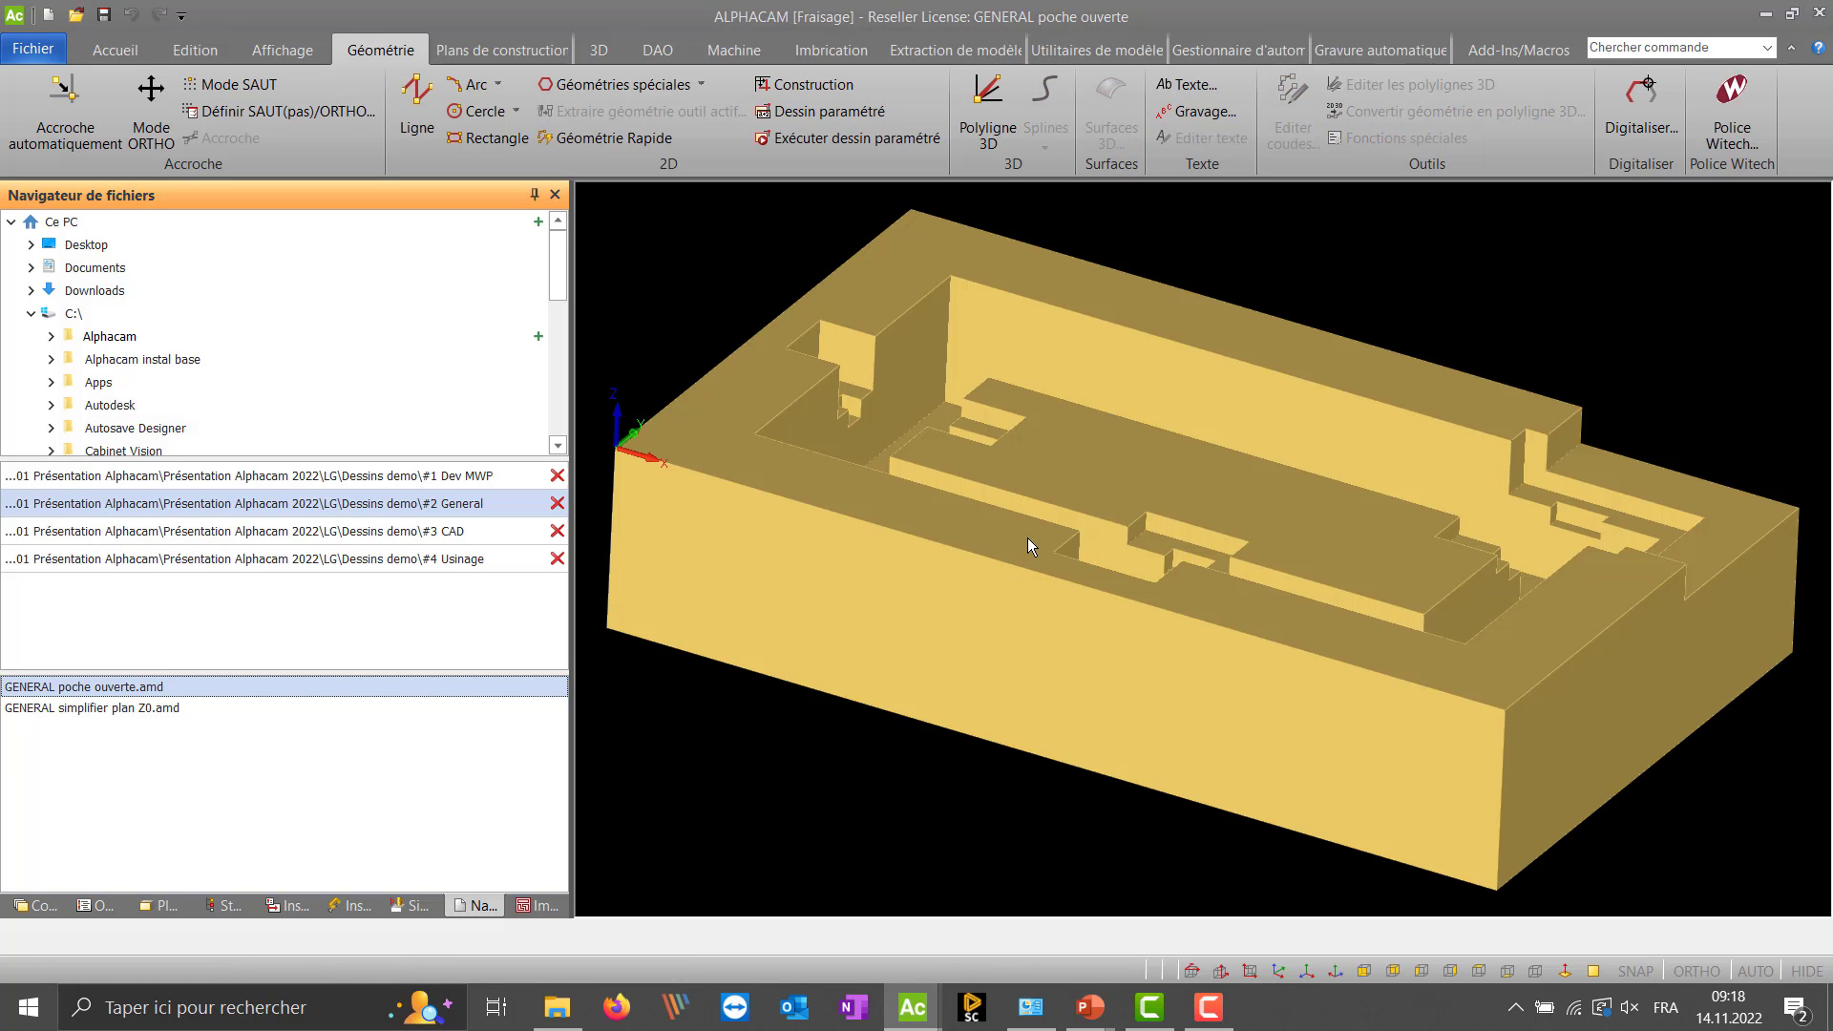
- Examine the open pockets and stepped notches of the solid block from several angles and distances
mouse_move(1028, 539)
middle_down()
mouse_move(1048, 508)
mouse_move(1035, 565)
mouse_move(1097, 537)
mouse_move(1094, 561)
middle_up()
scroll(994, 673, down, 2)
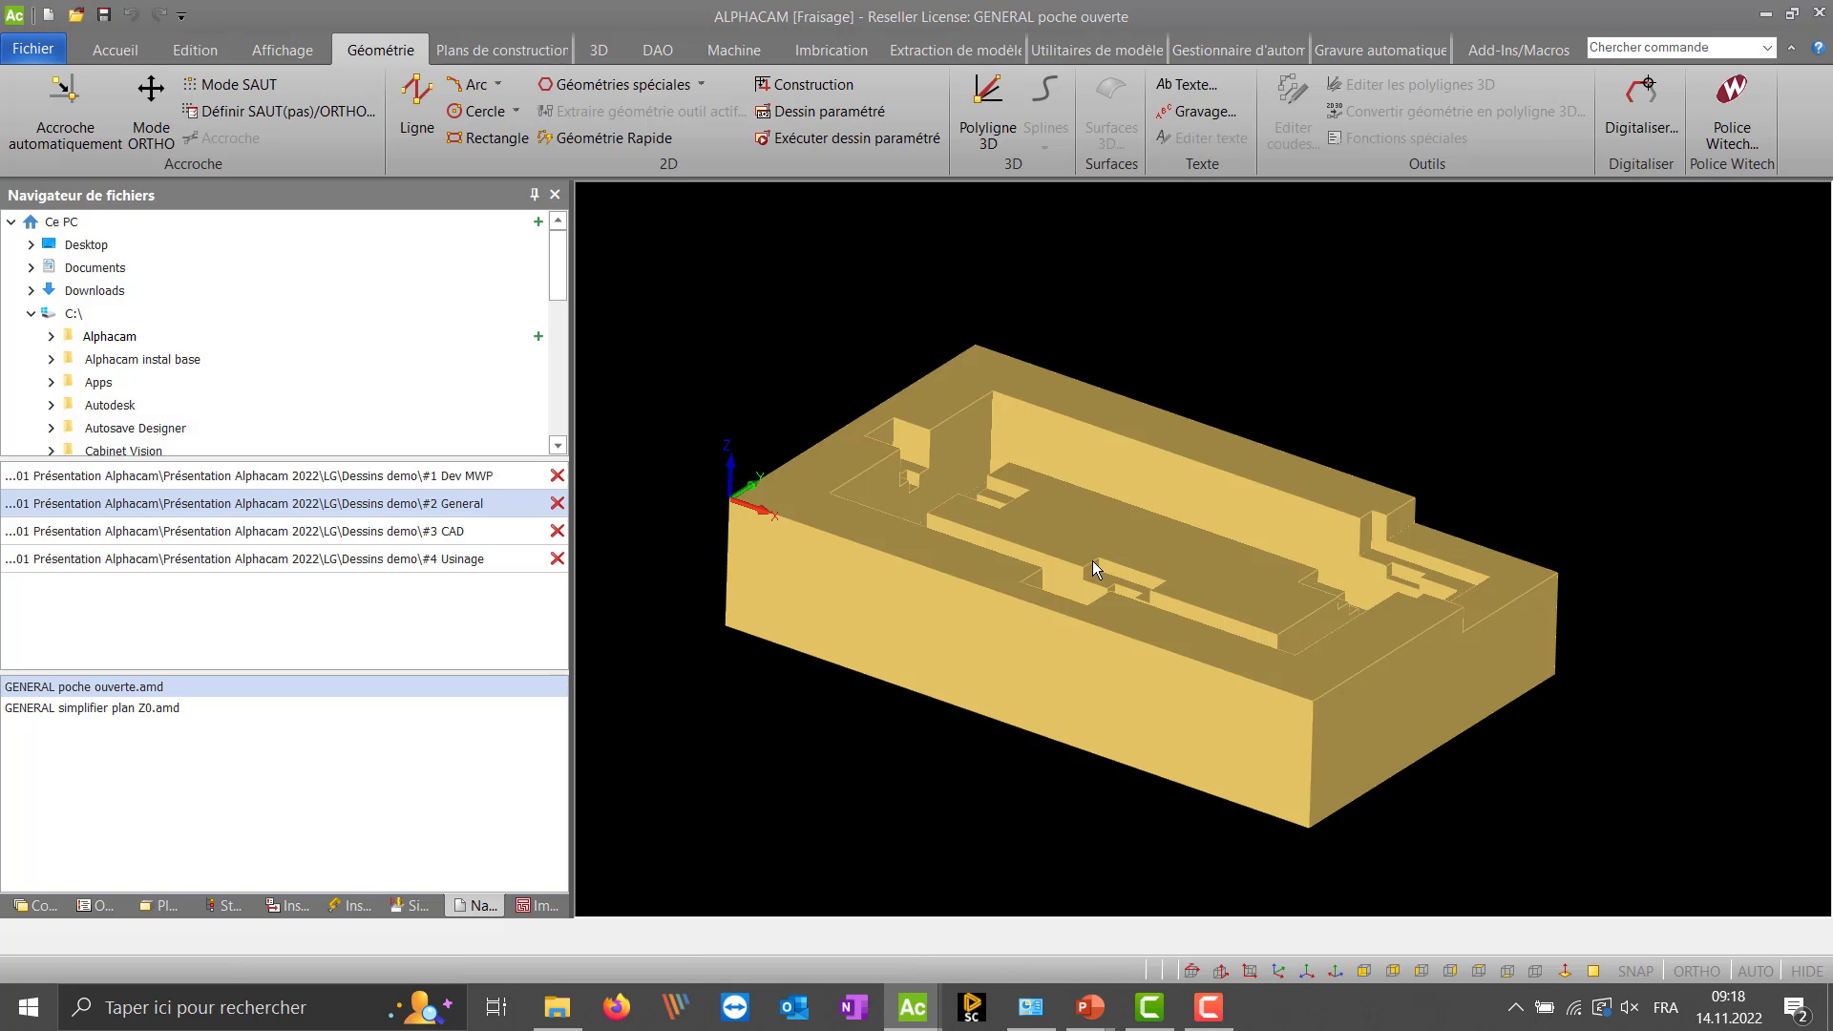
middle_drag(1065, 538, 1072, 535)
scroll(907, 432, up, 3)
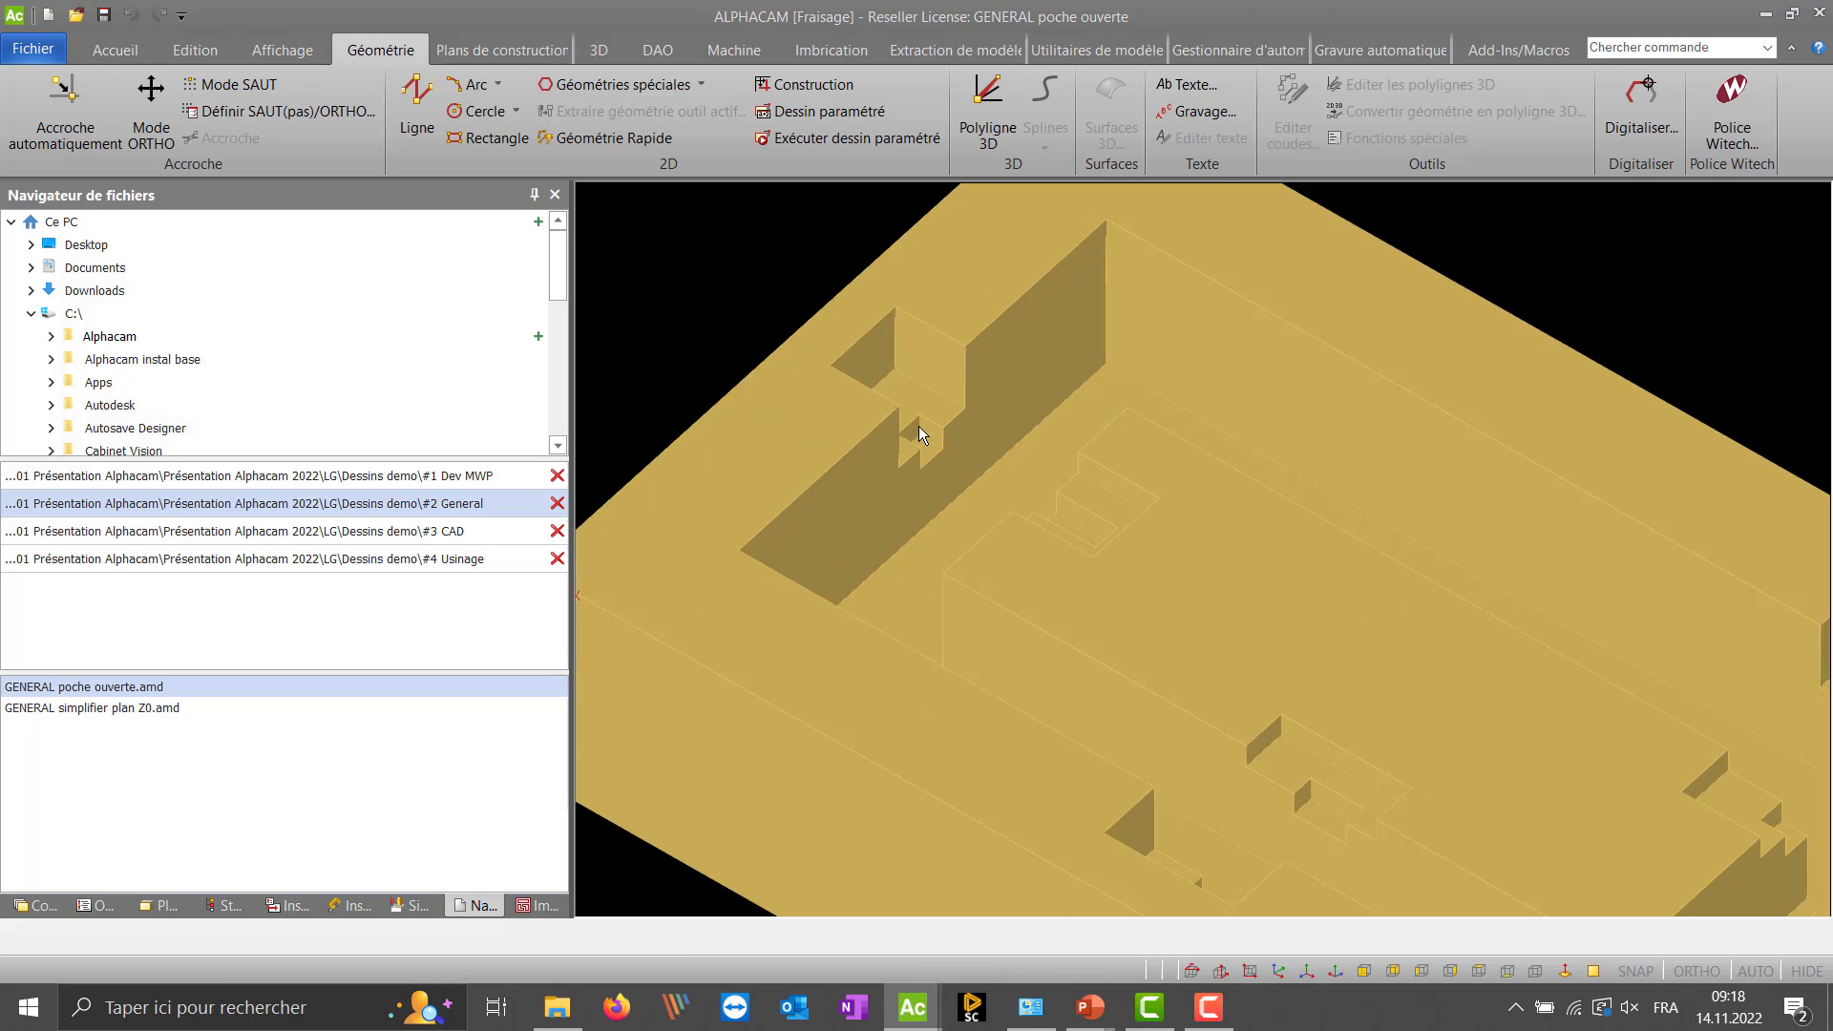
scroll(1193, 654, up, 1)
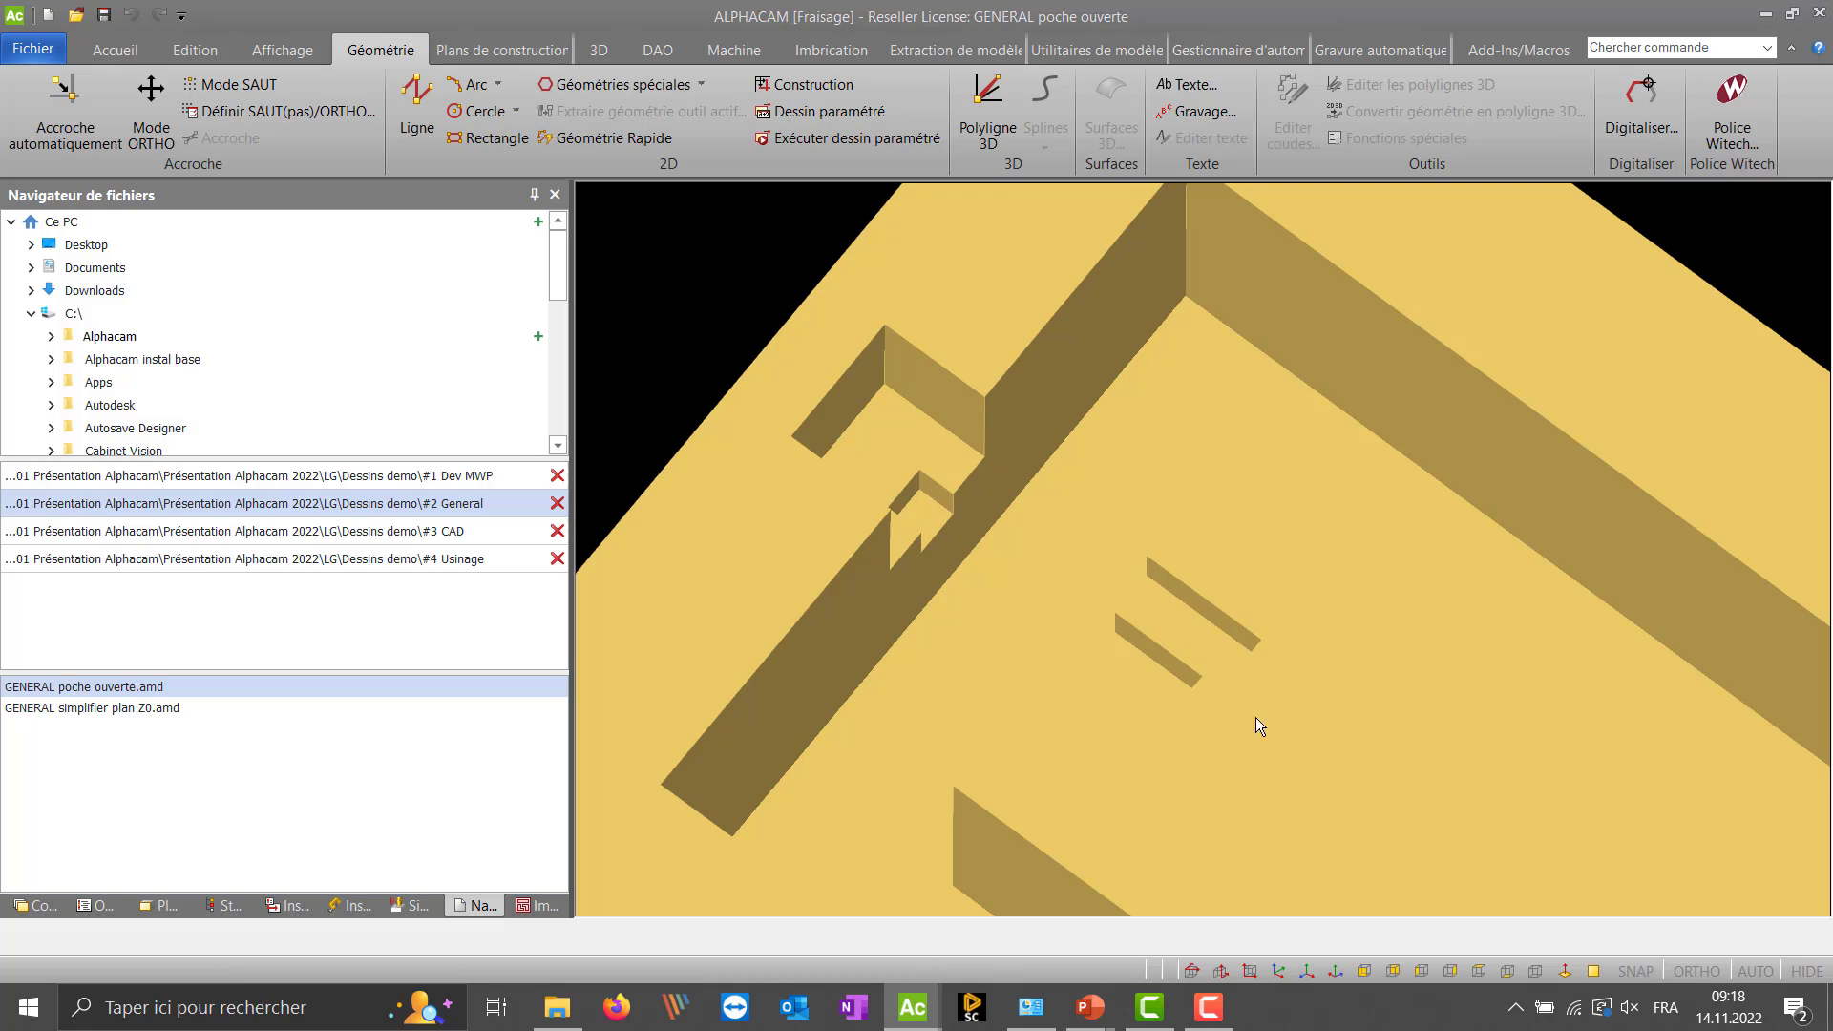
middle_drag(1257, 718, 1224, 725)
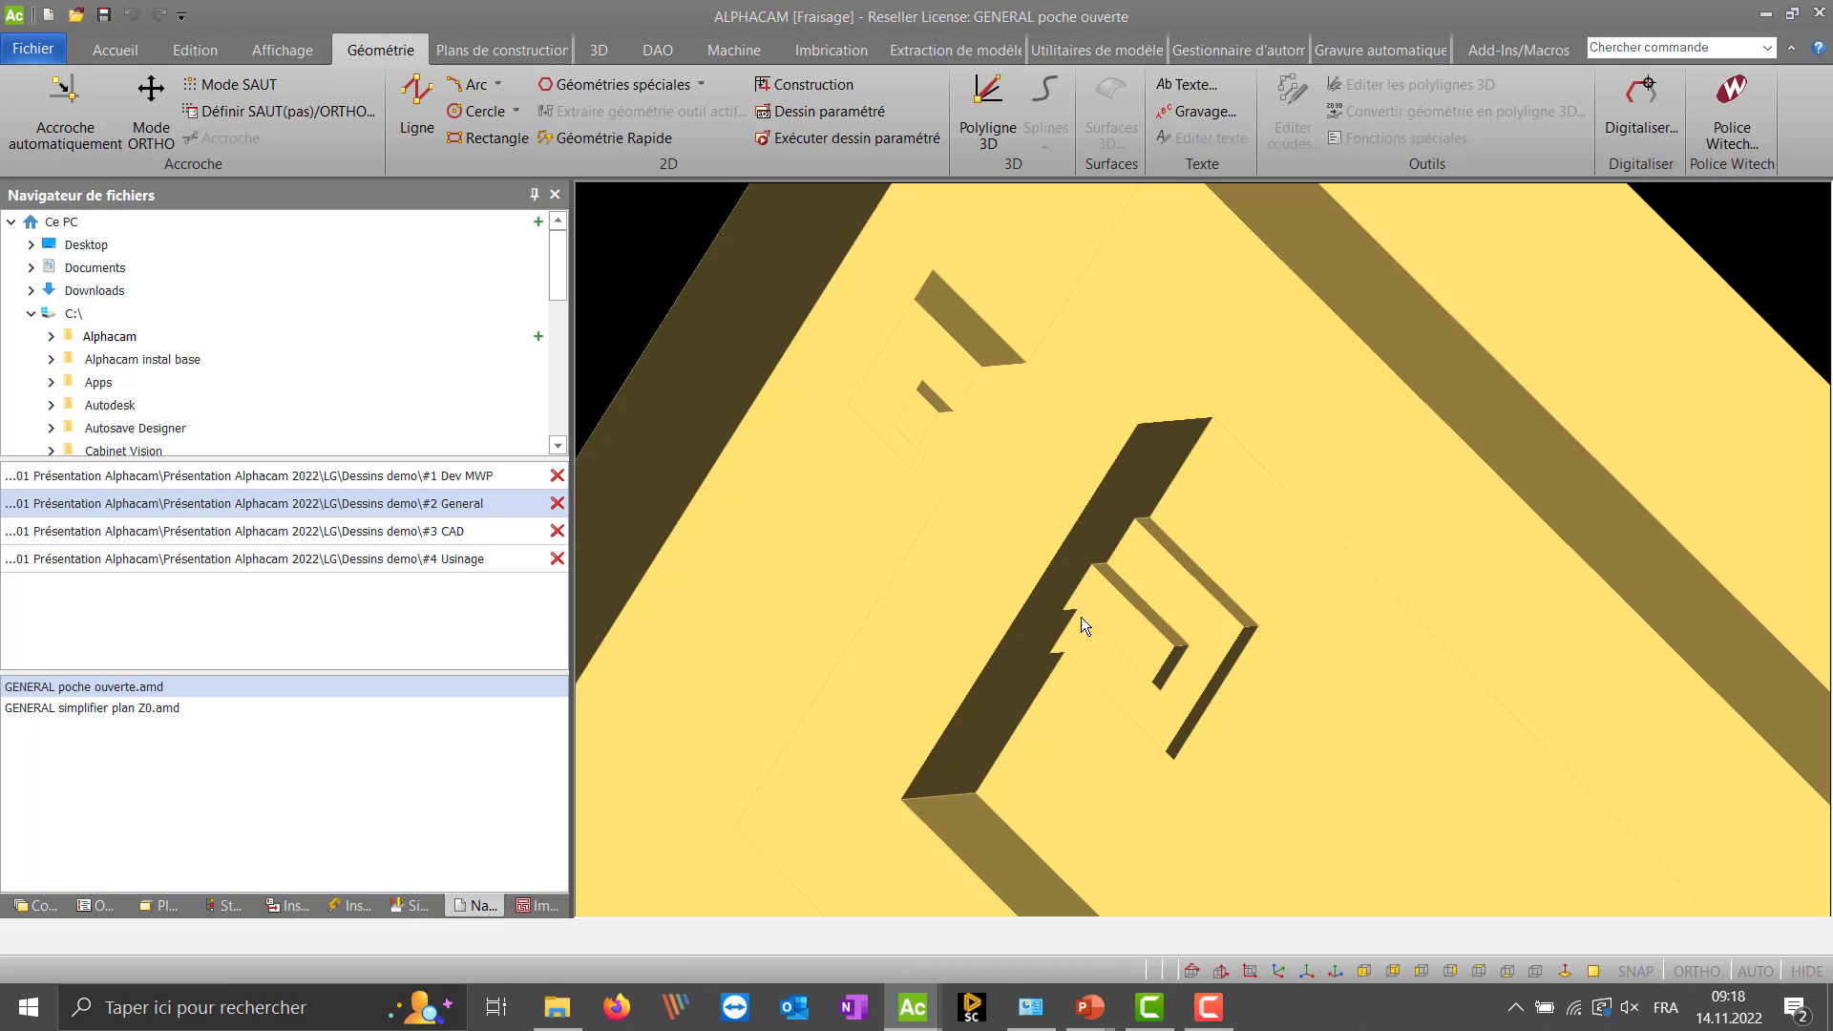
middle_drag(1081, 647, 1172, 651)
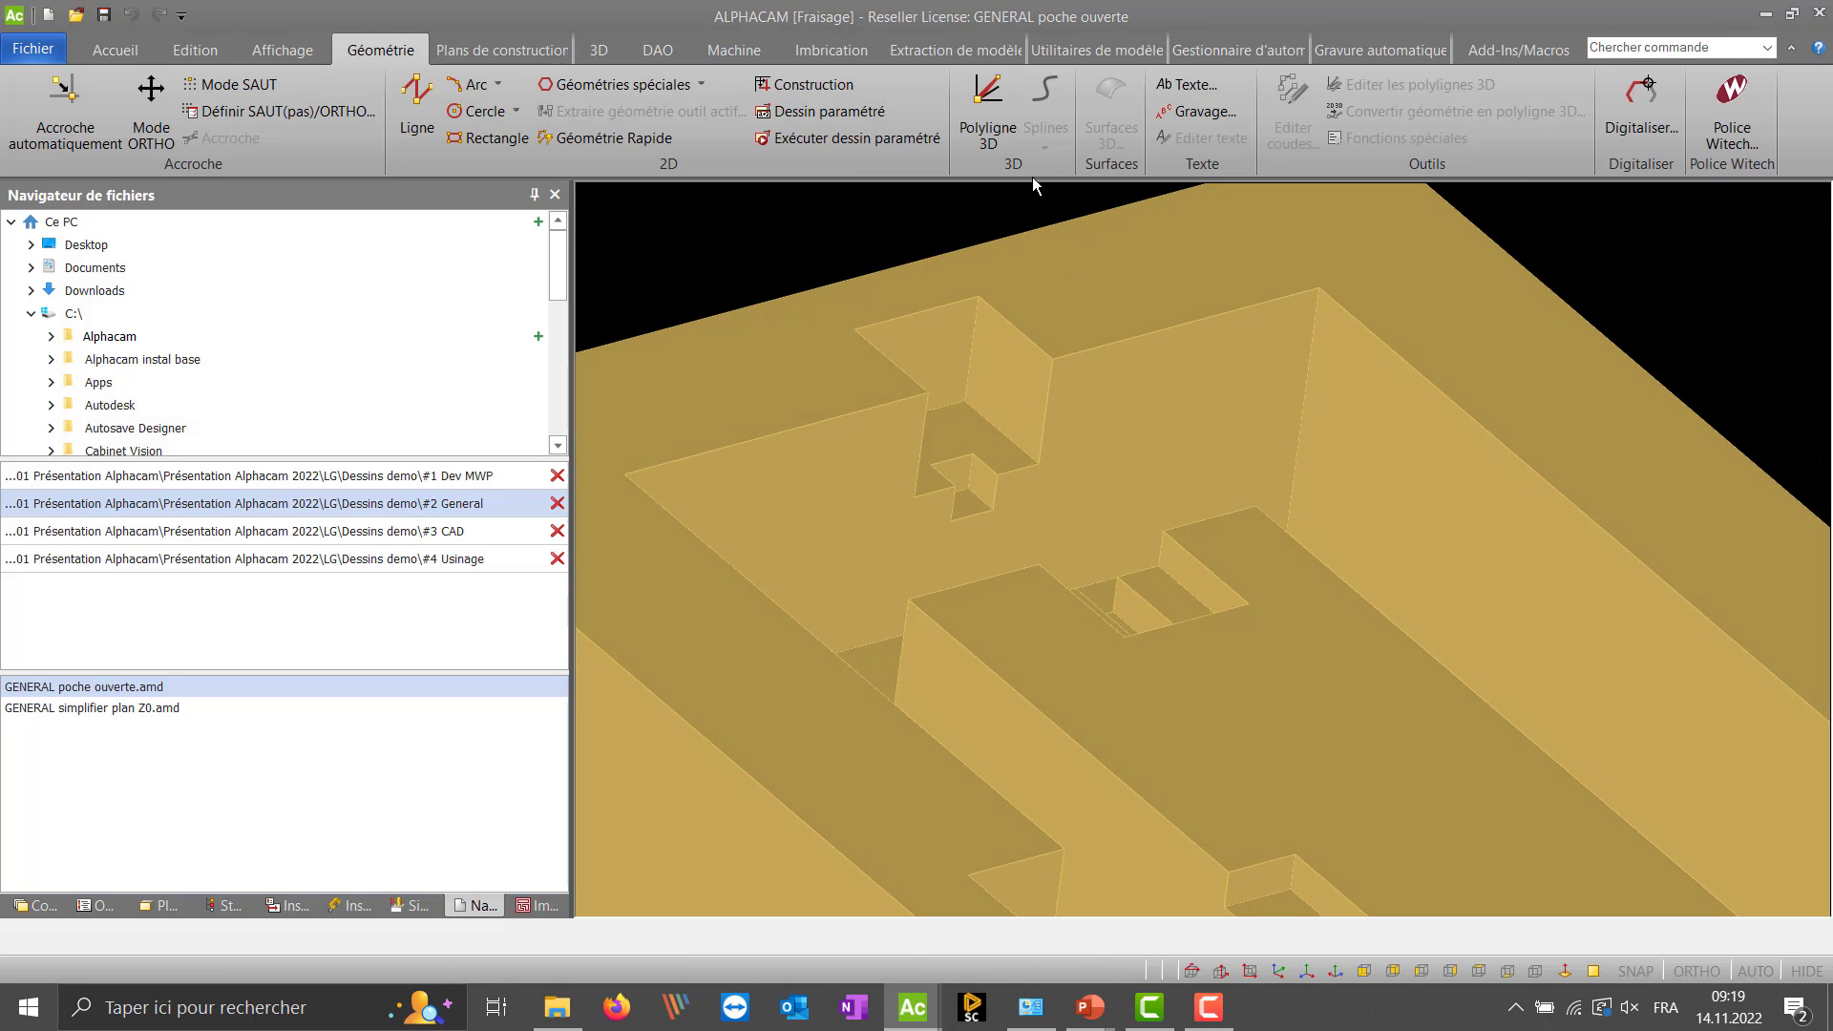
- Set automatic contour extraction to Faces orthogonales for all models, with the Dessus and Dessous faces included
click(945, 50)
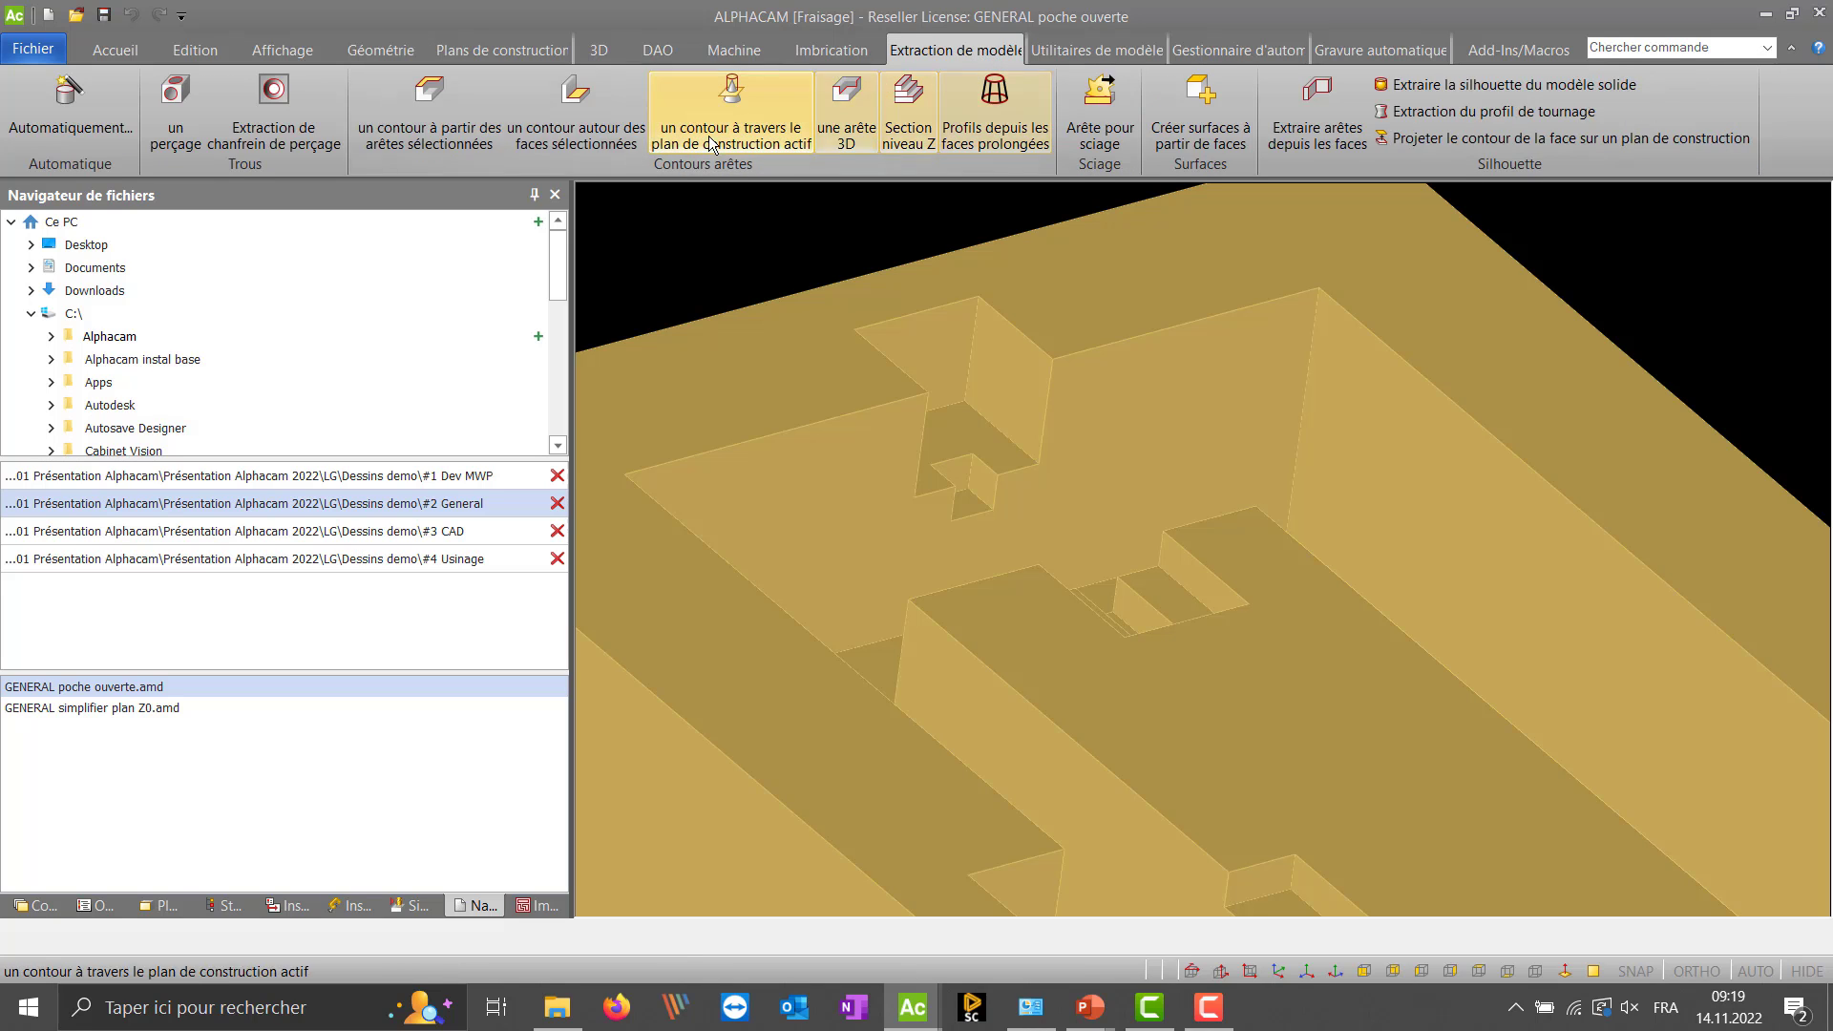
click(84, 111)
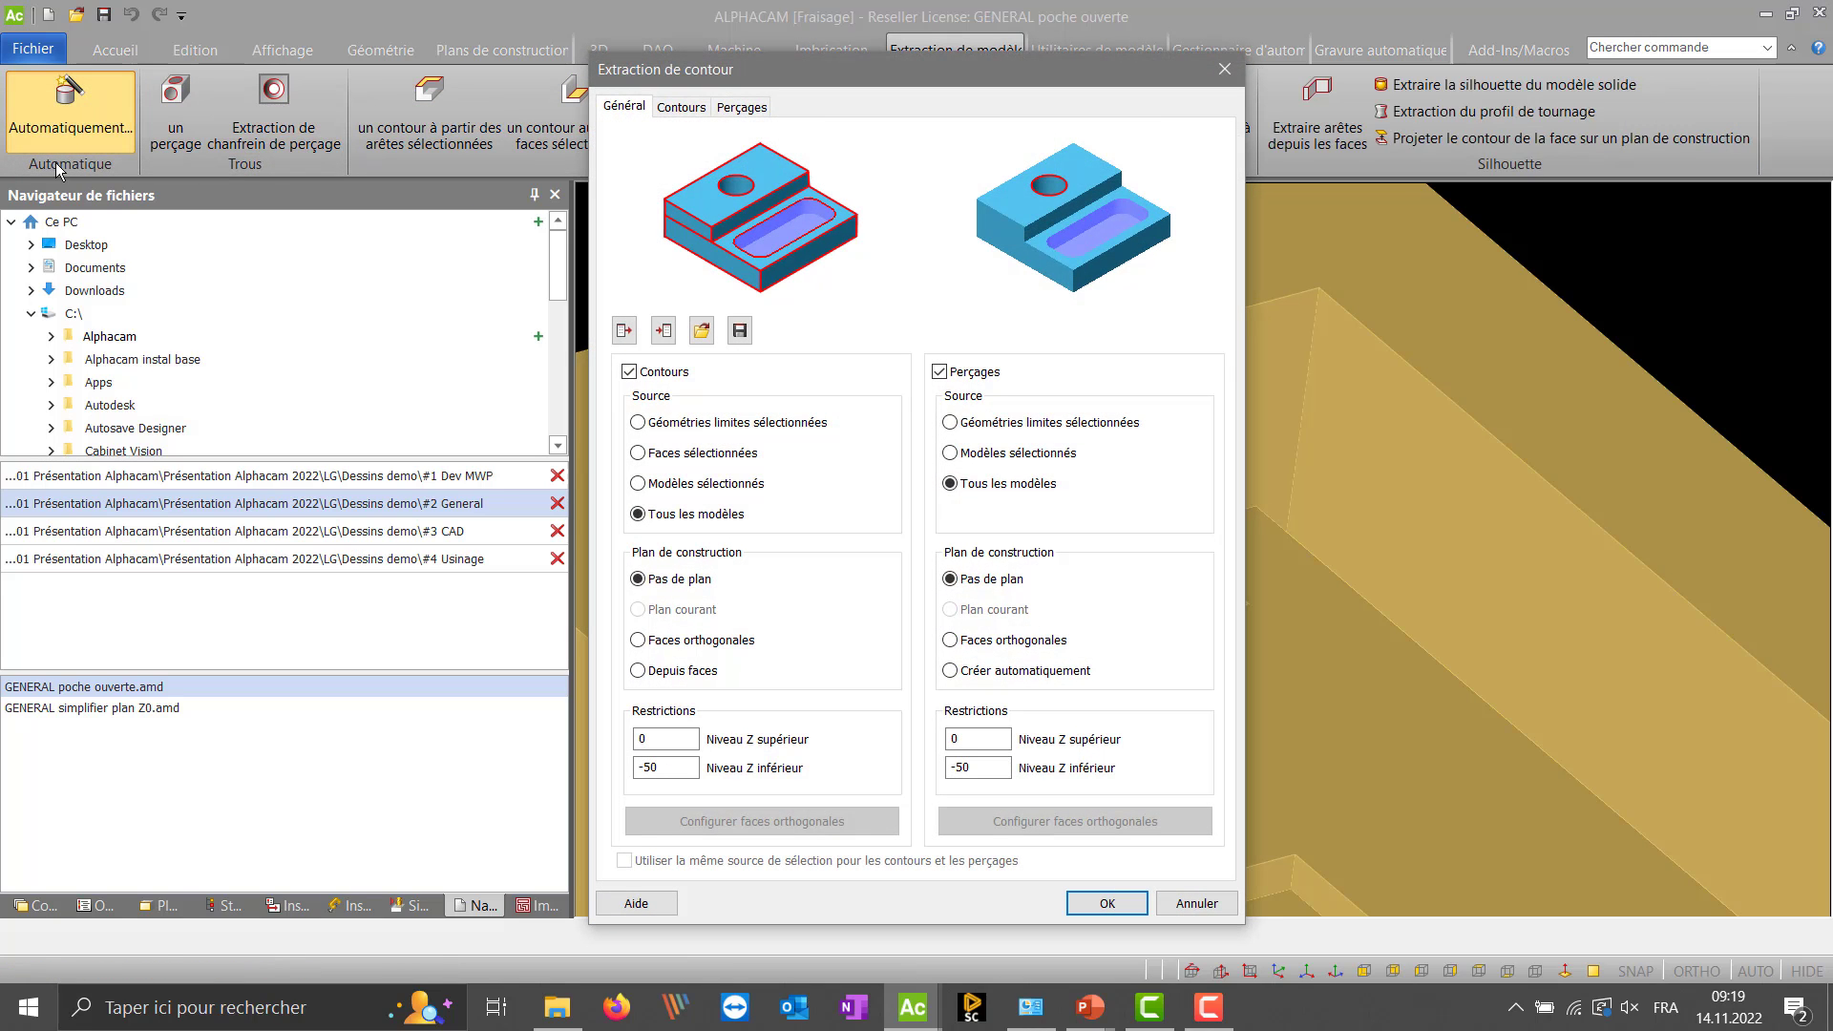
click(700, 642)
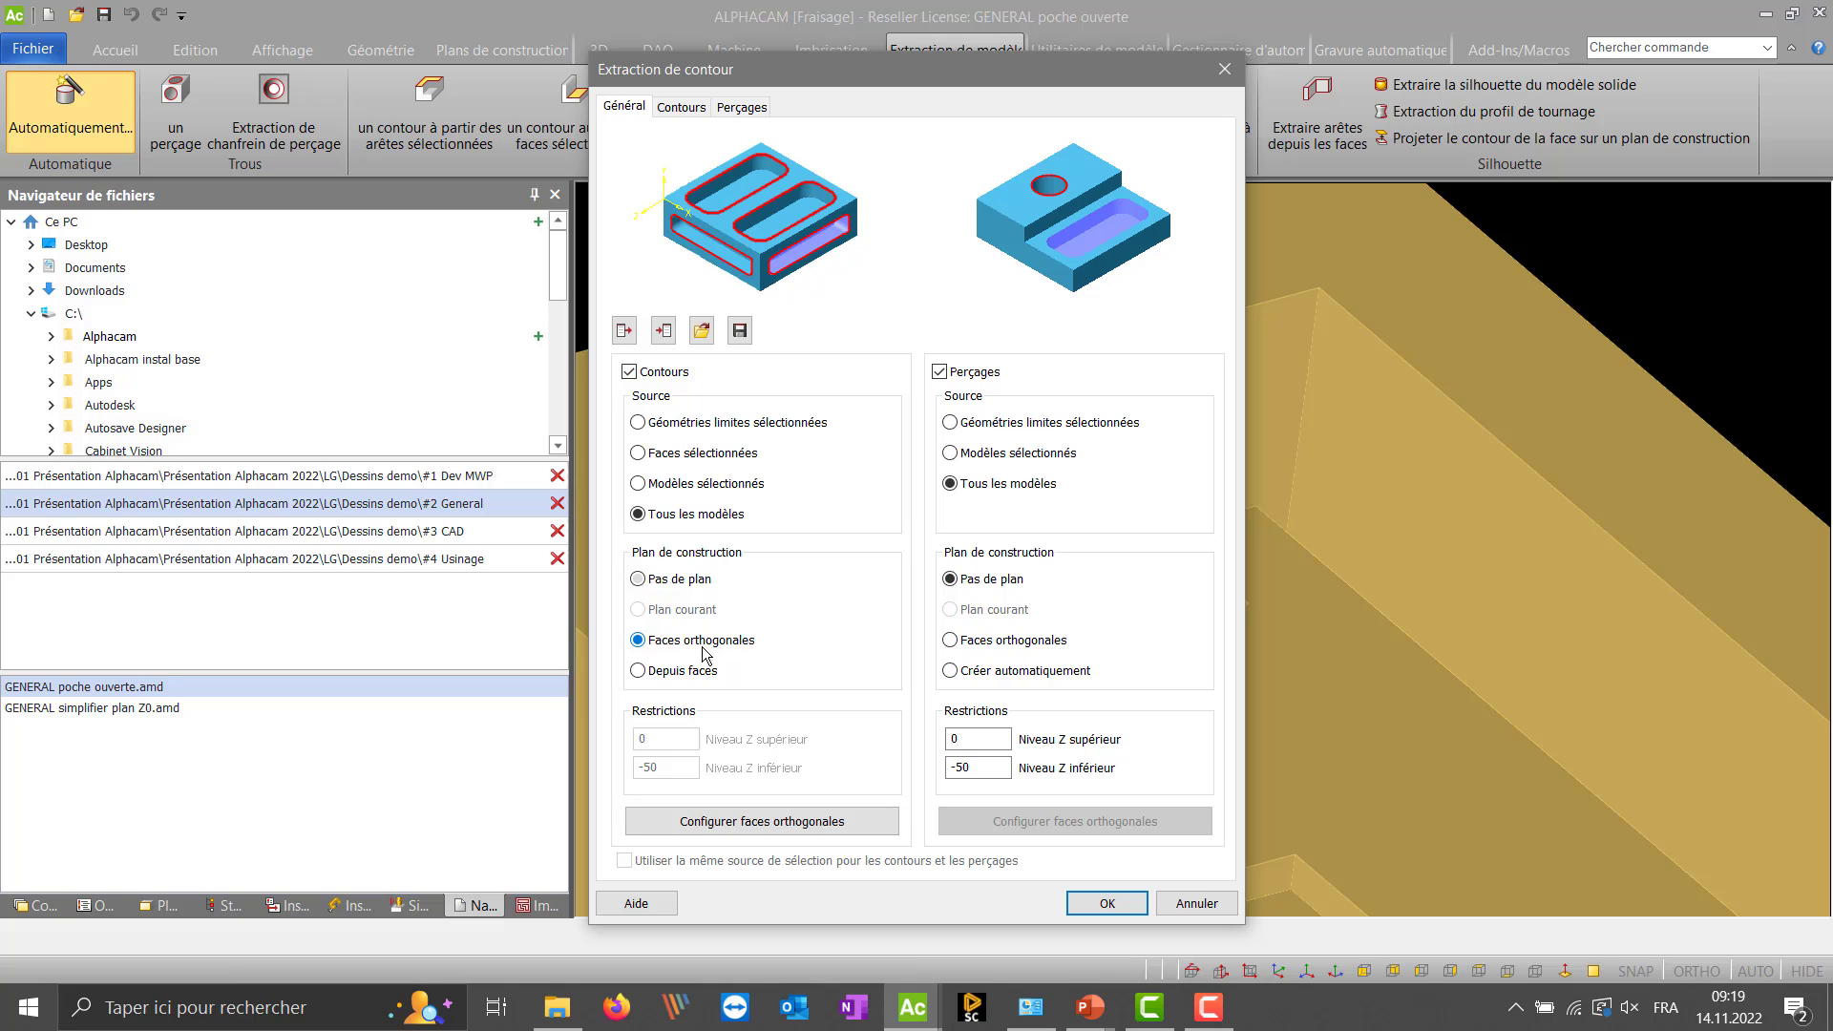
click(761, 821)
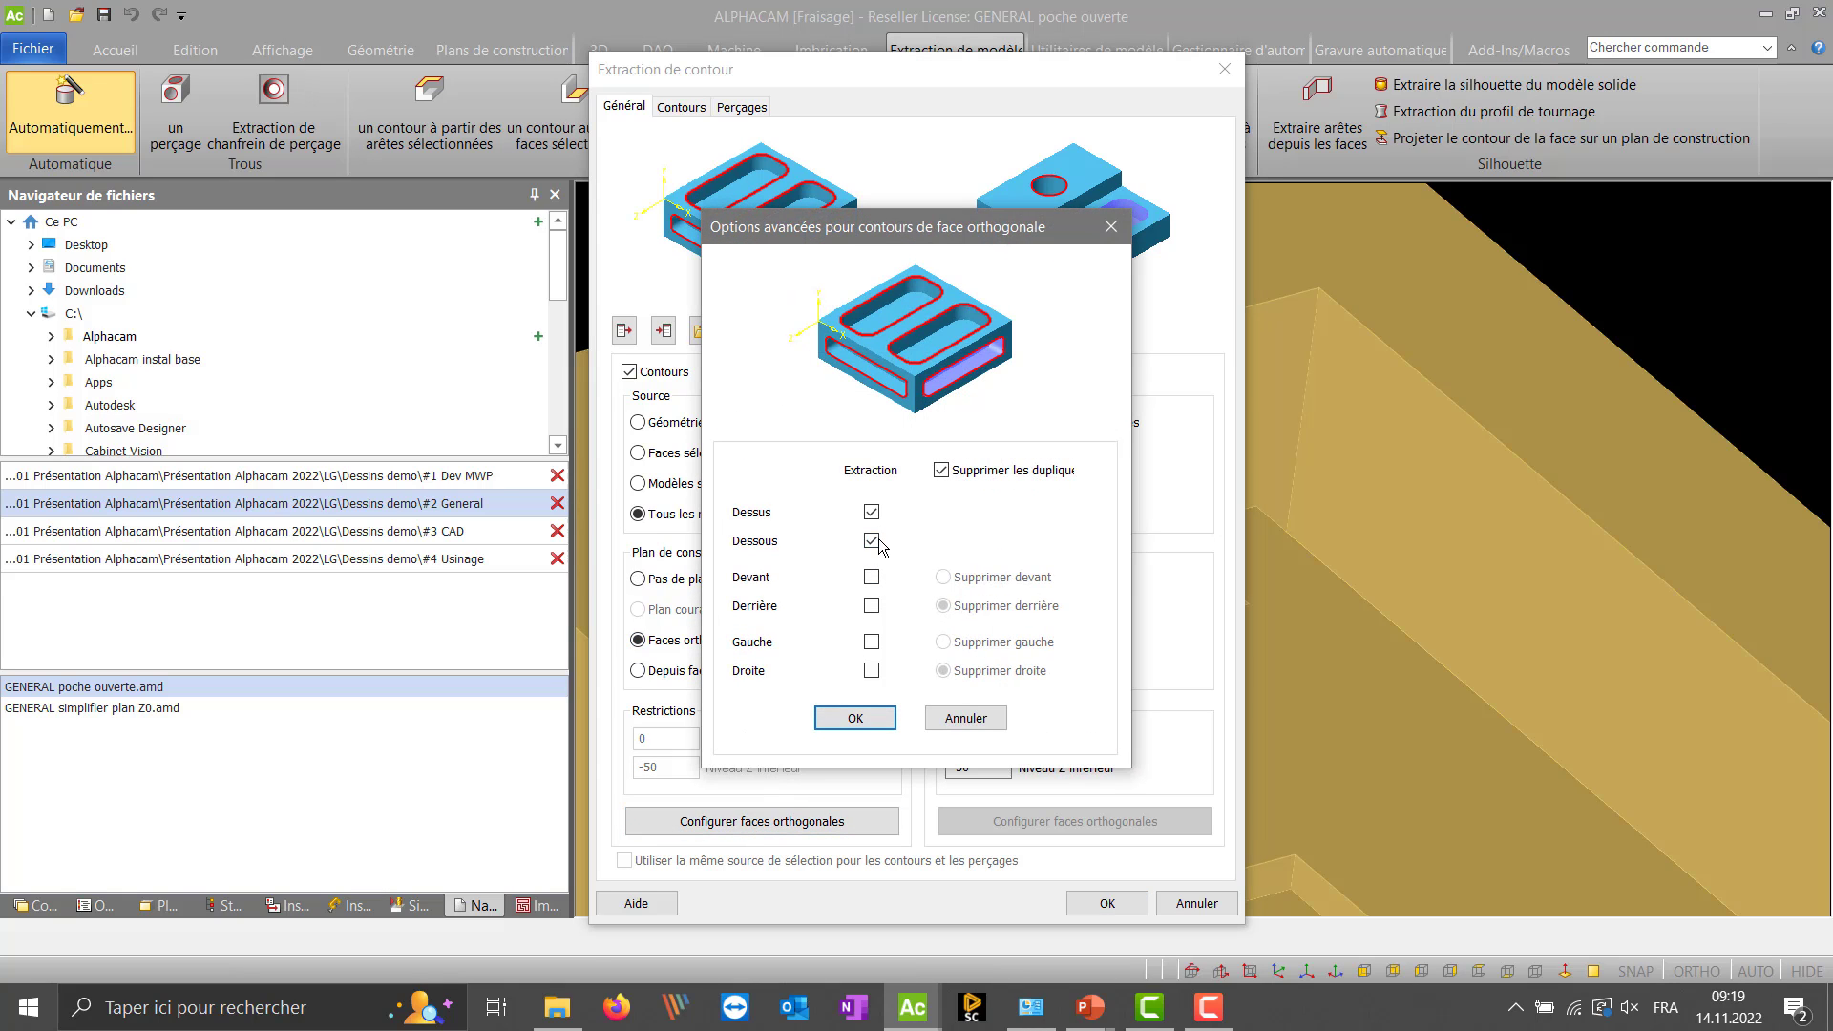
click(855, 718)
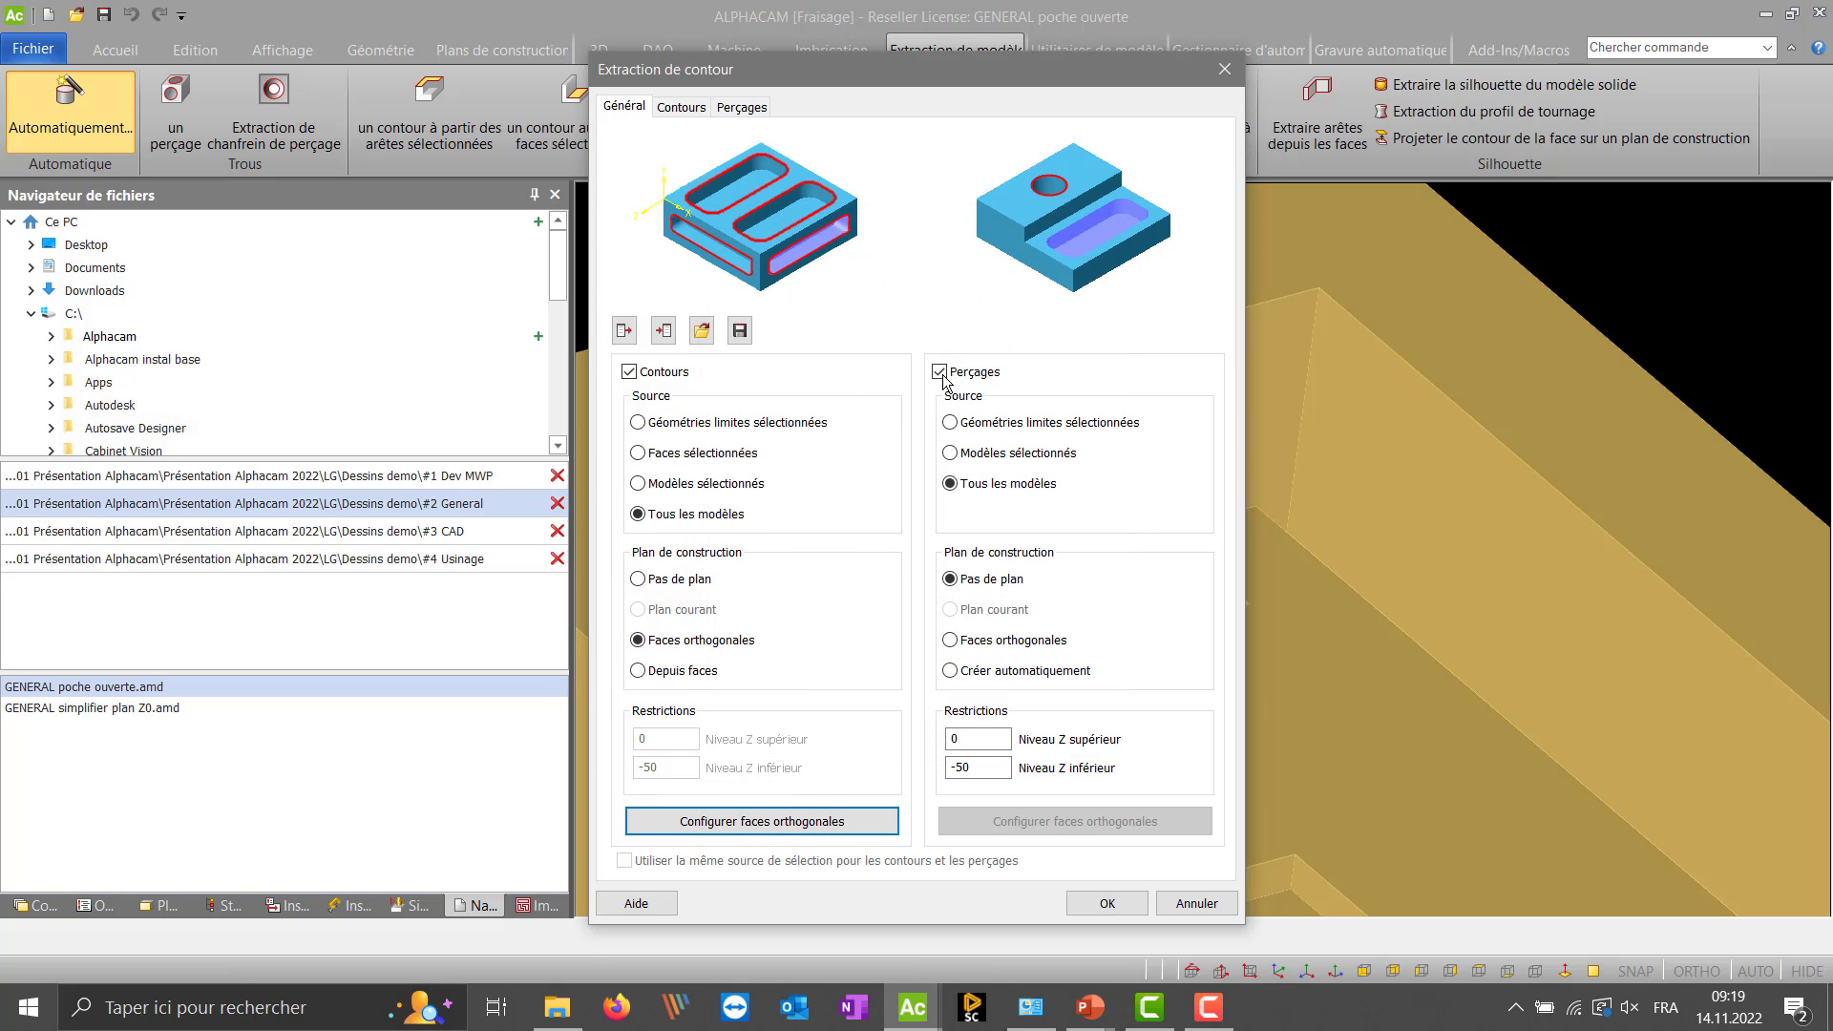
- Exclude Perçages from the extraction and extract the contours with Extraire poches ouvertes enabled
click(939, 372)
click(682, 108)
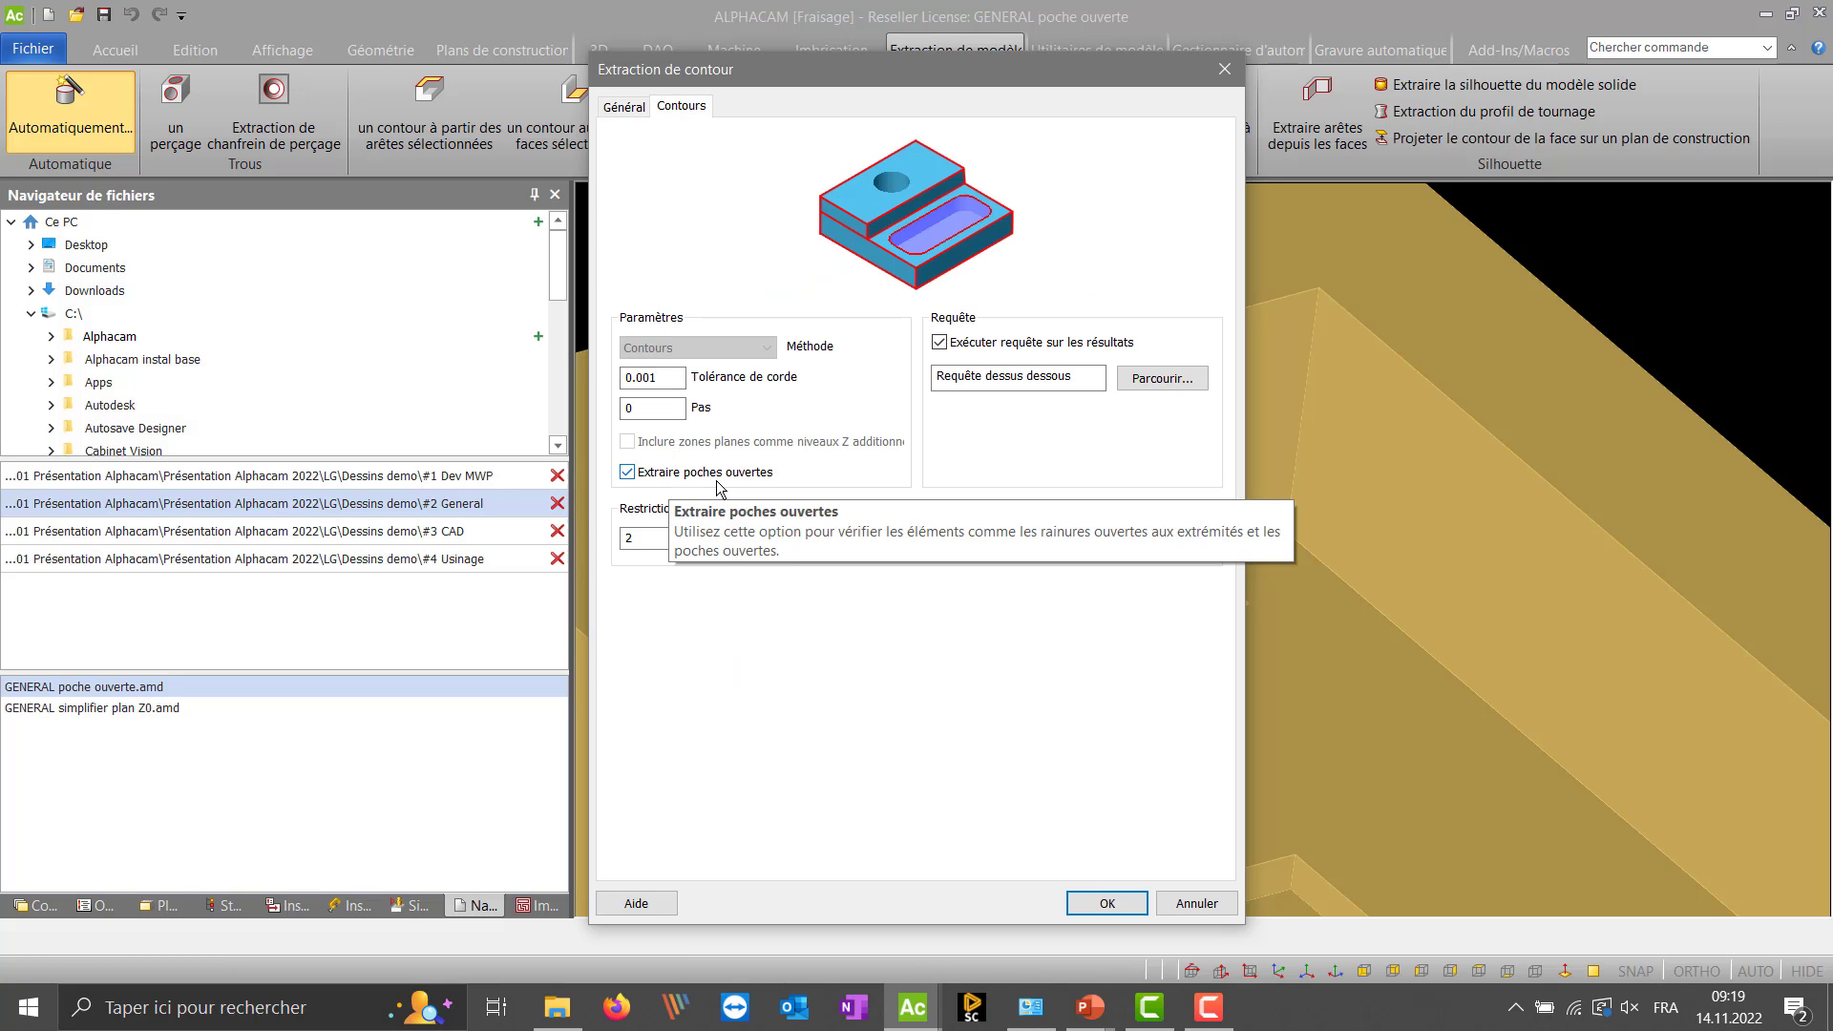
click(1102, 902)
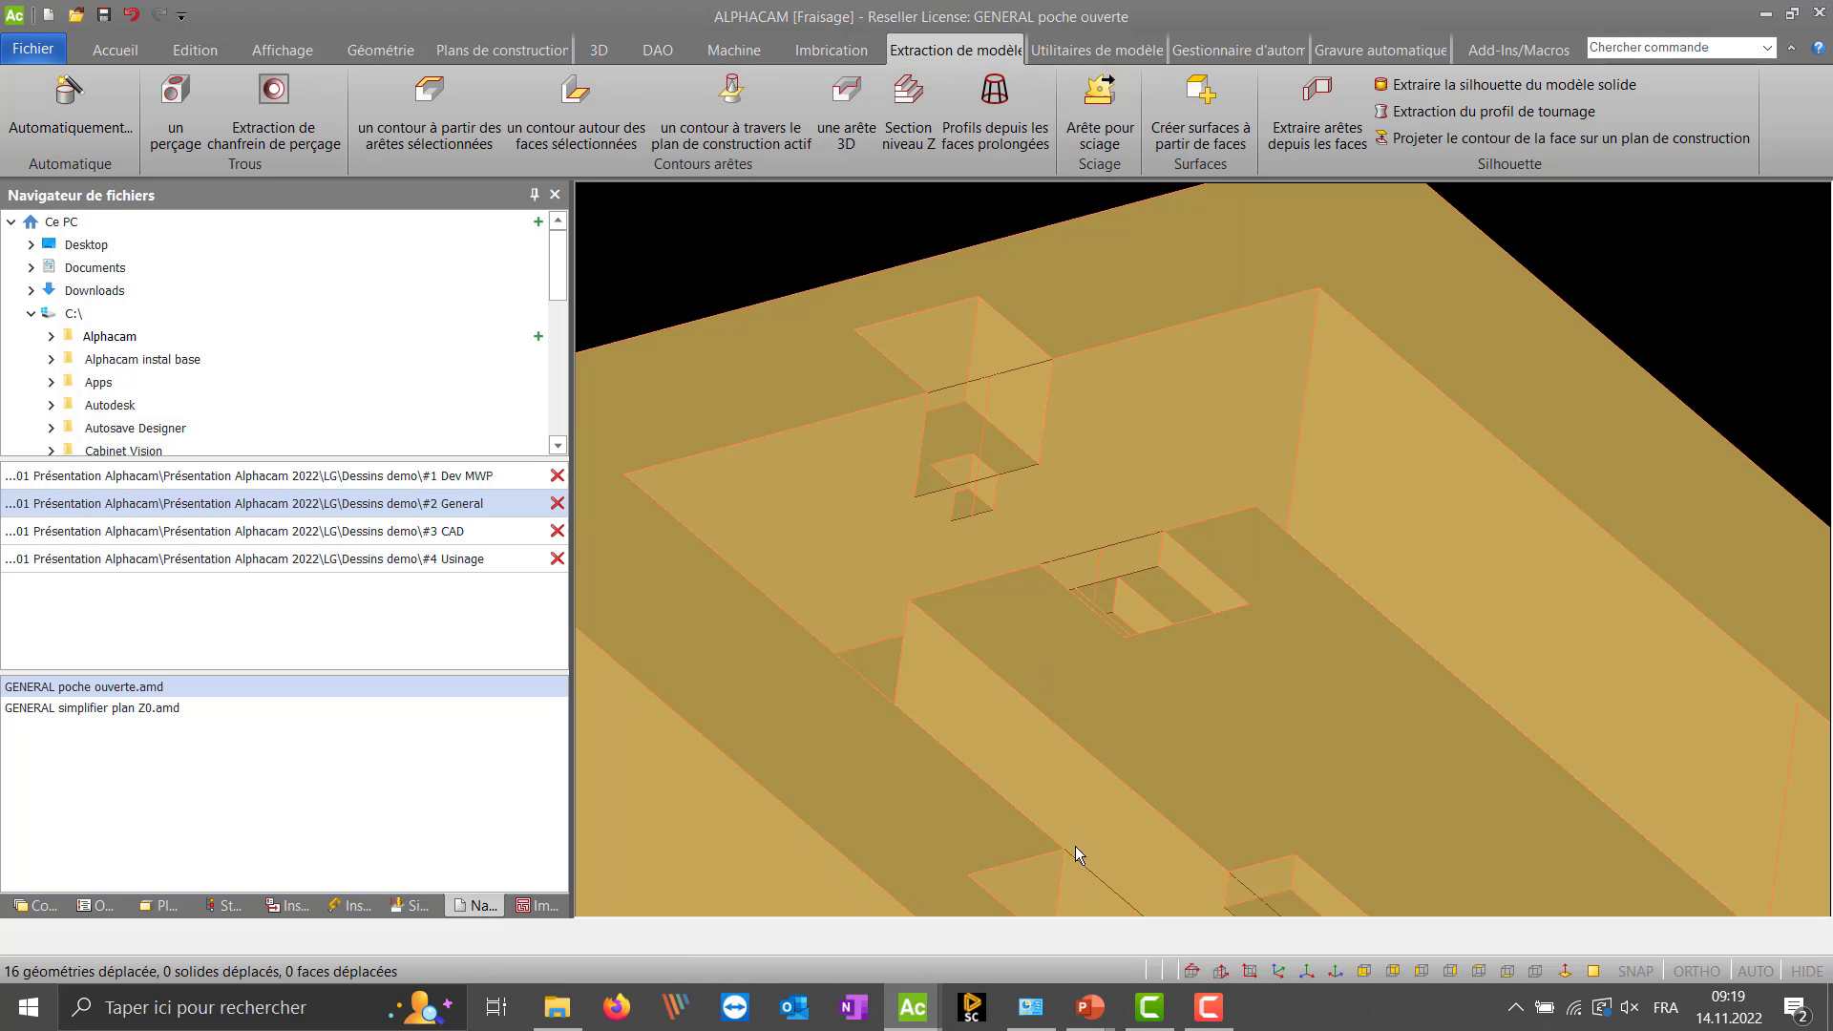
- Select the Dessus construction plane holding the extracted contours
scroll(1044, 571, down, 1)
middle_drag(1070, 612, 1058, 481)
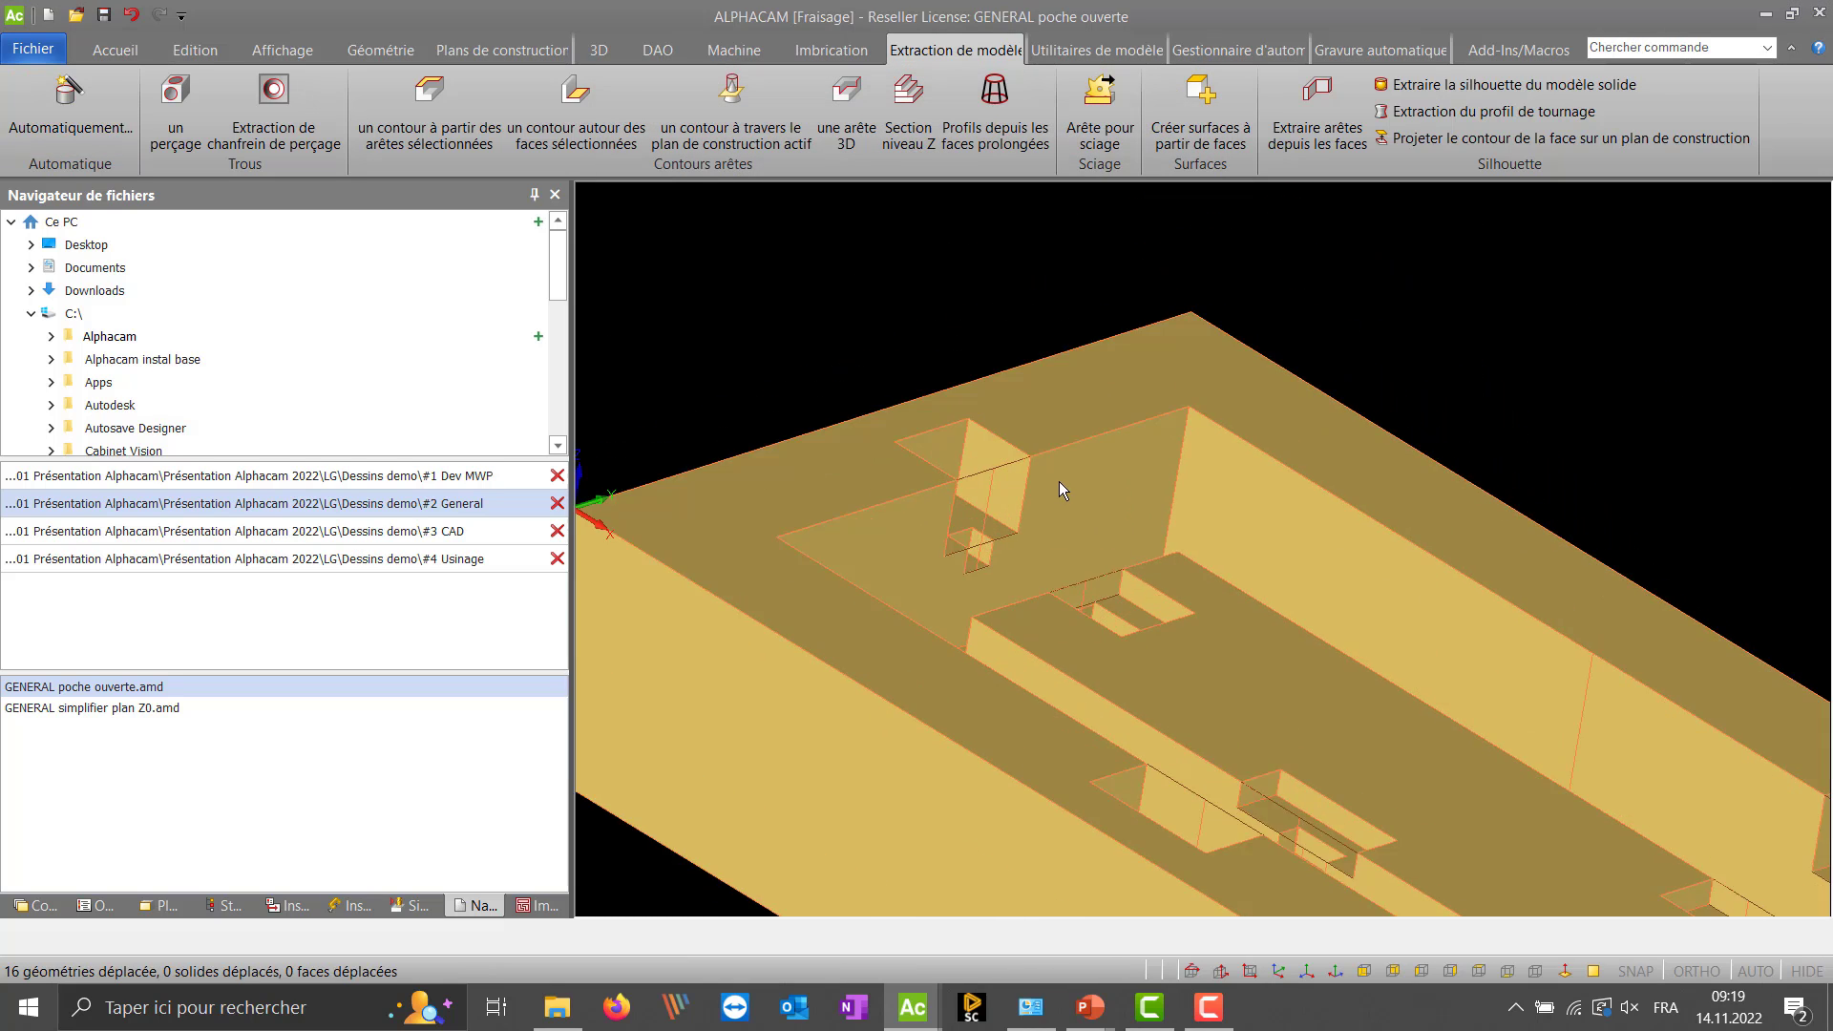
scroll(1058, 481, up, 3)
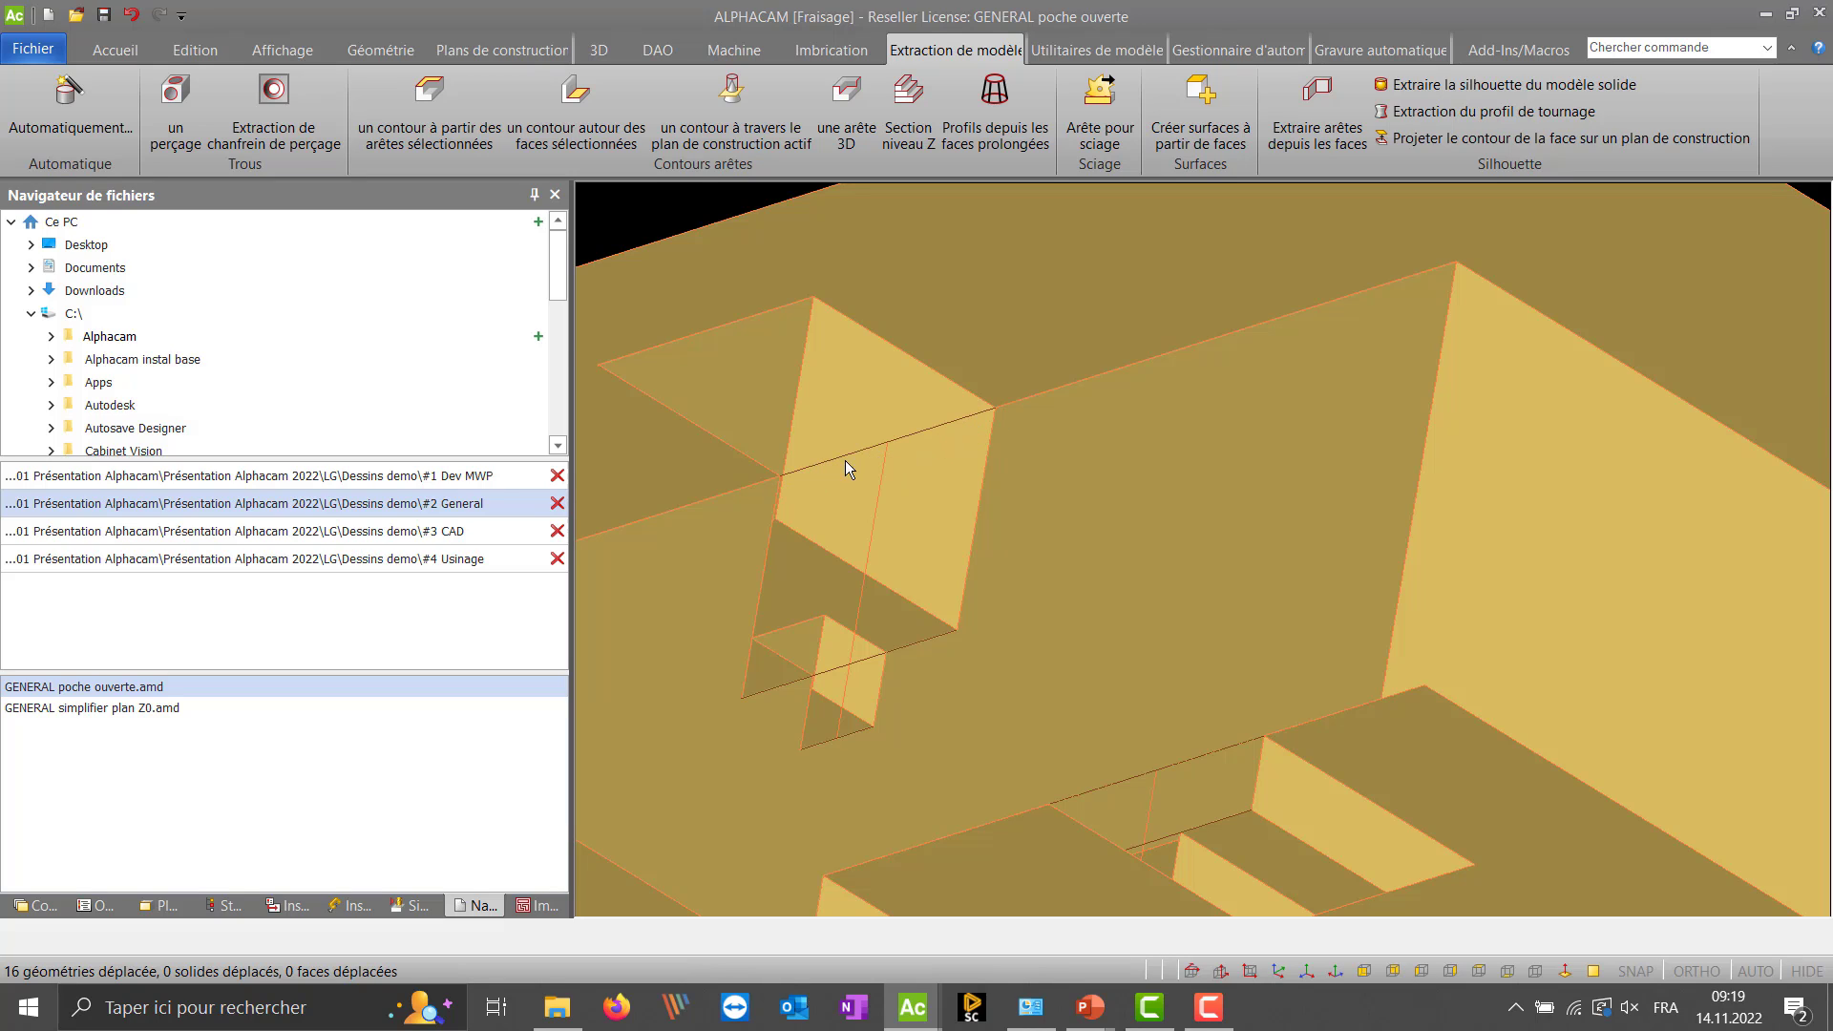
scroll(985, 430, down, 1)
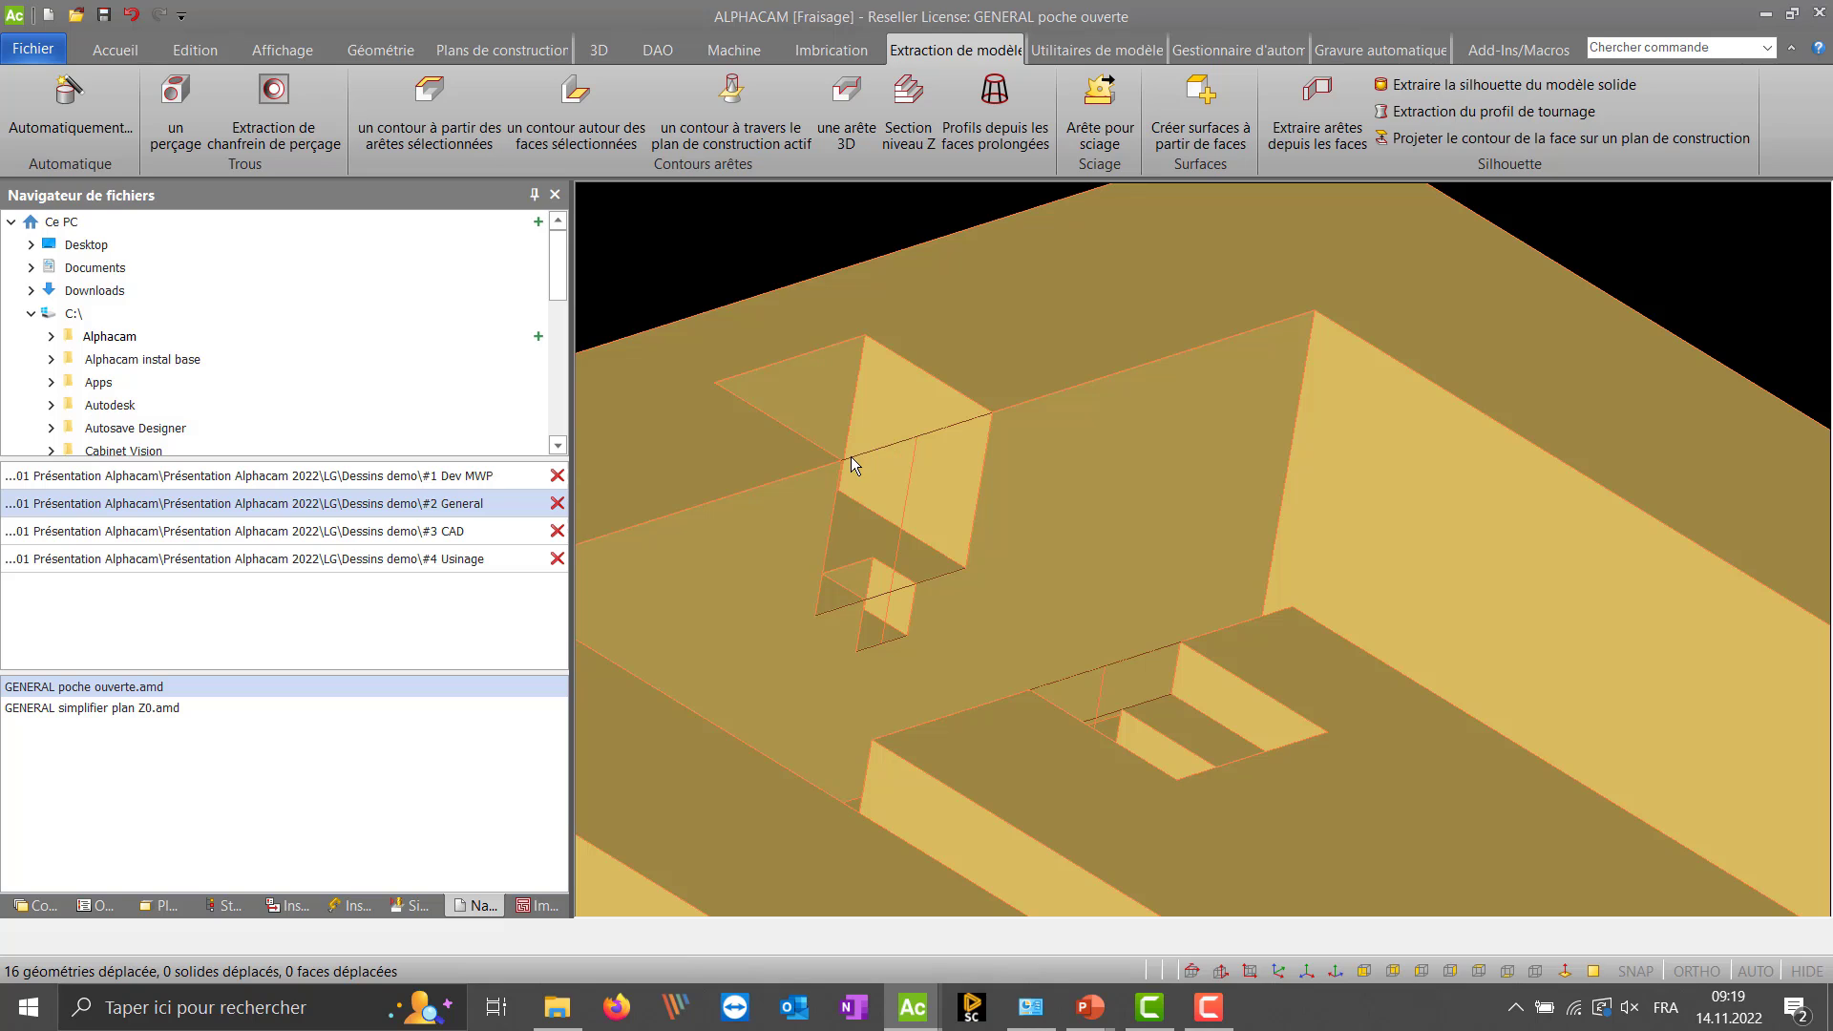
click(144, 905)
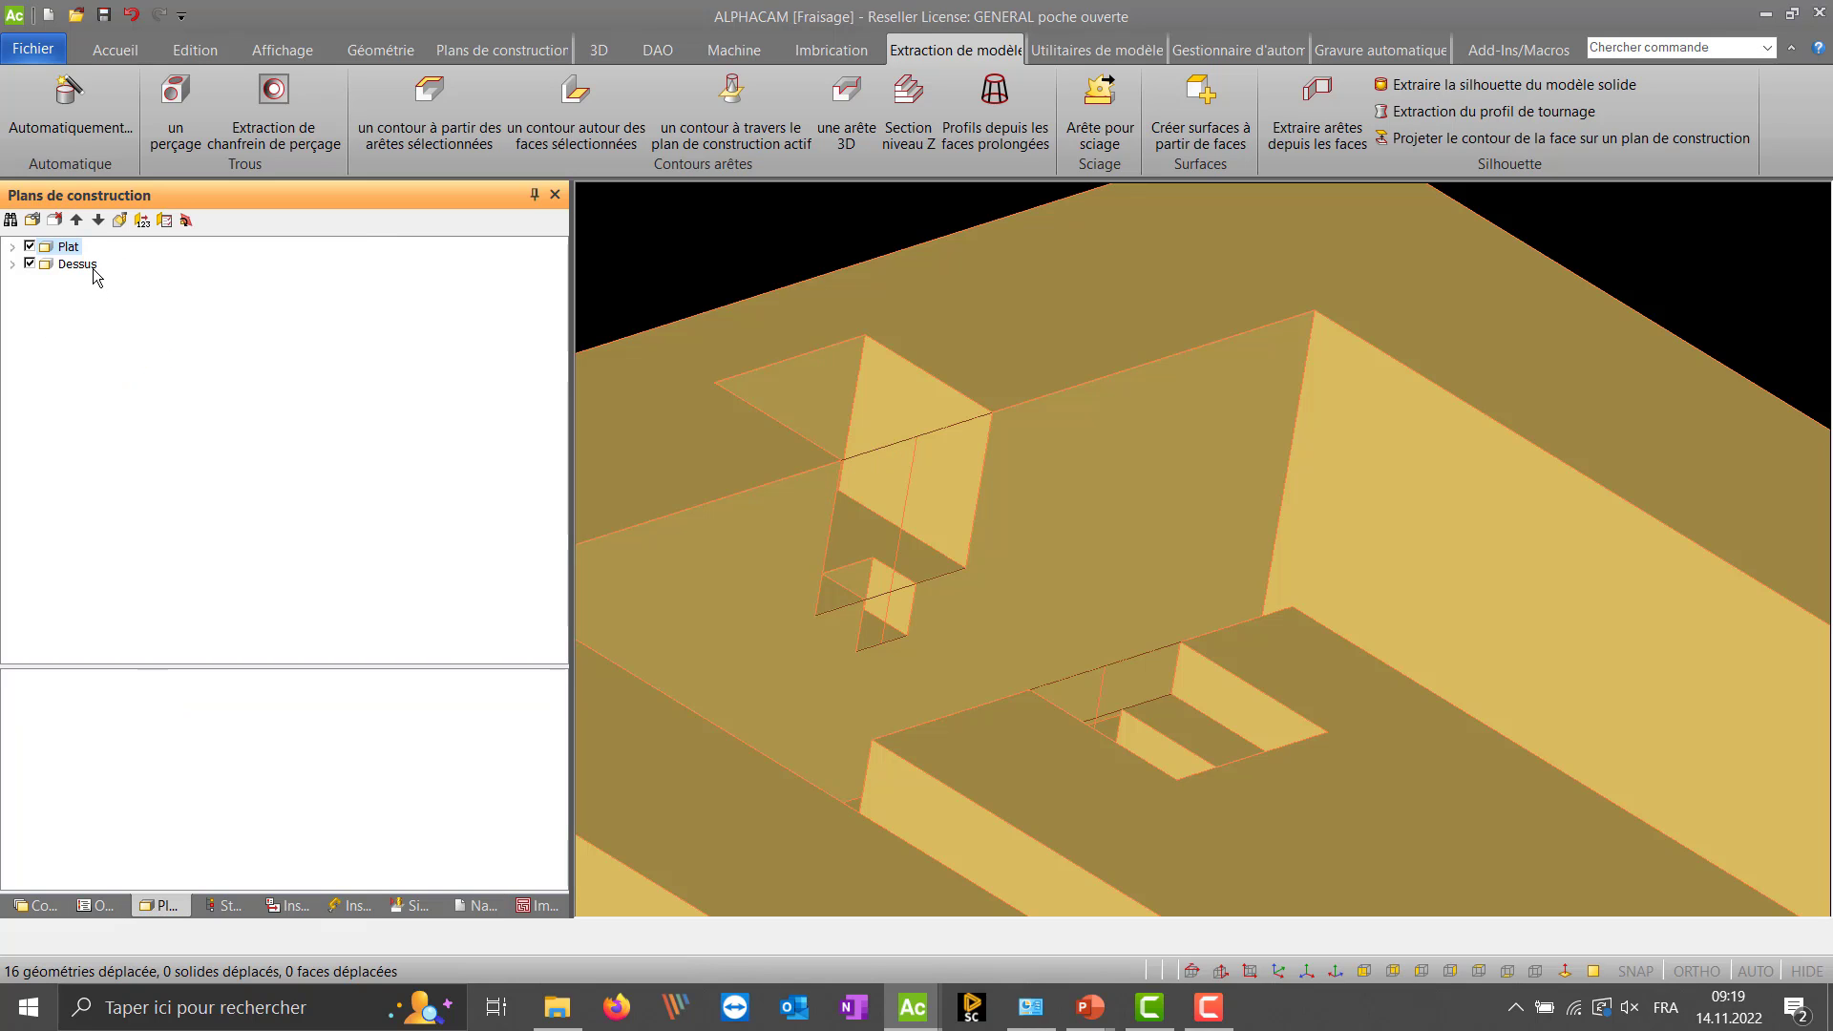
click(93, 271)
- Examine the extracted open-pocket contours and their start-point arrows around each notch of the block
scroll(907, 396, up, 4)
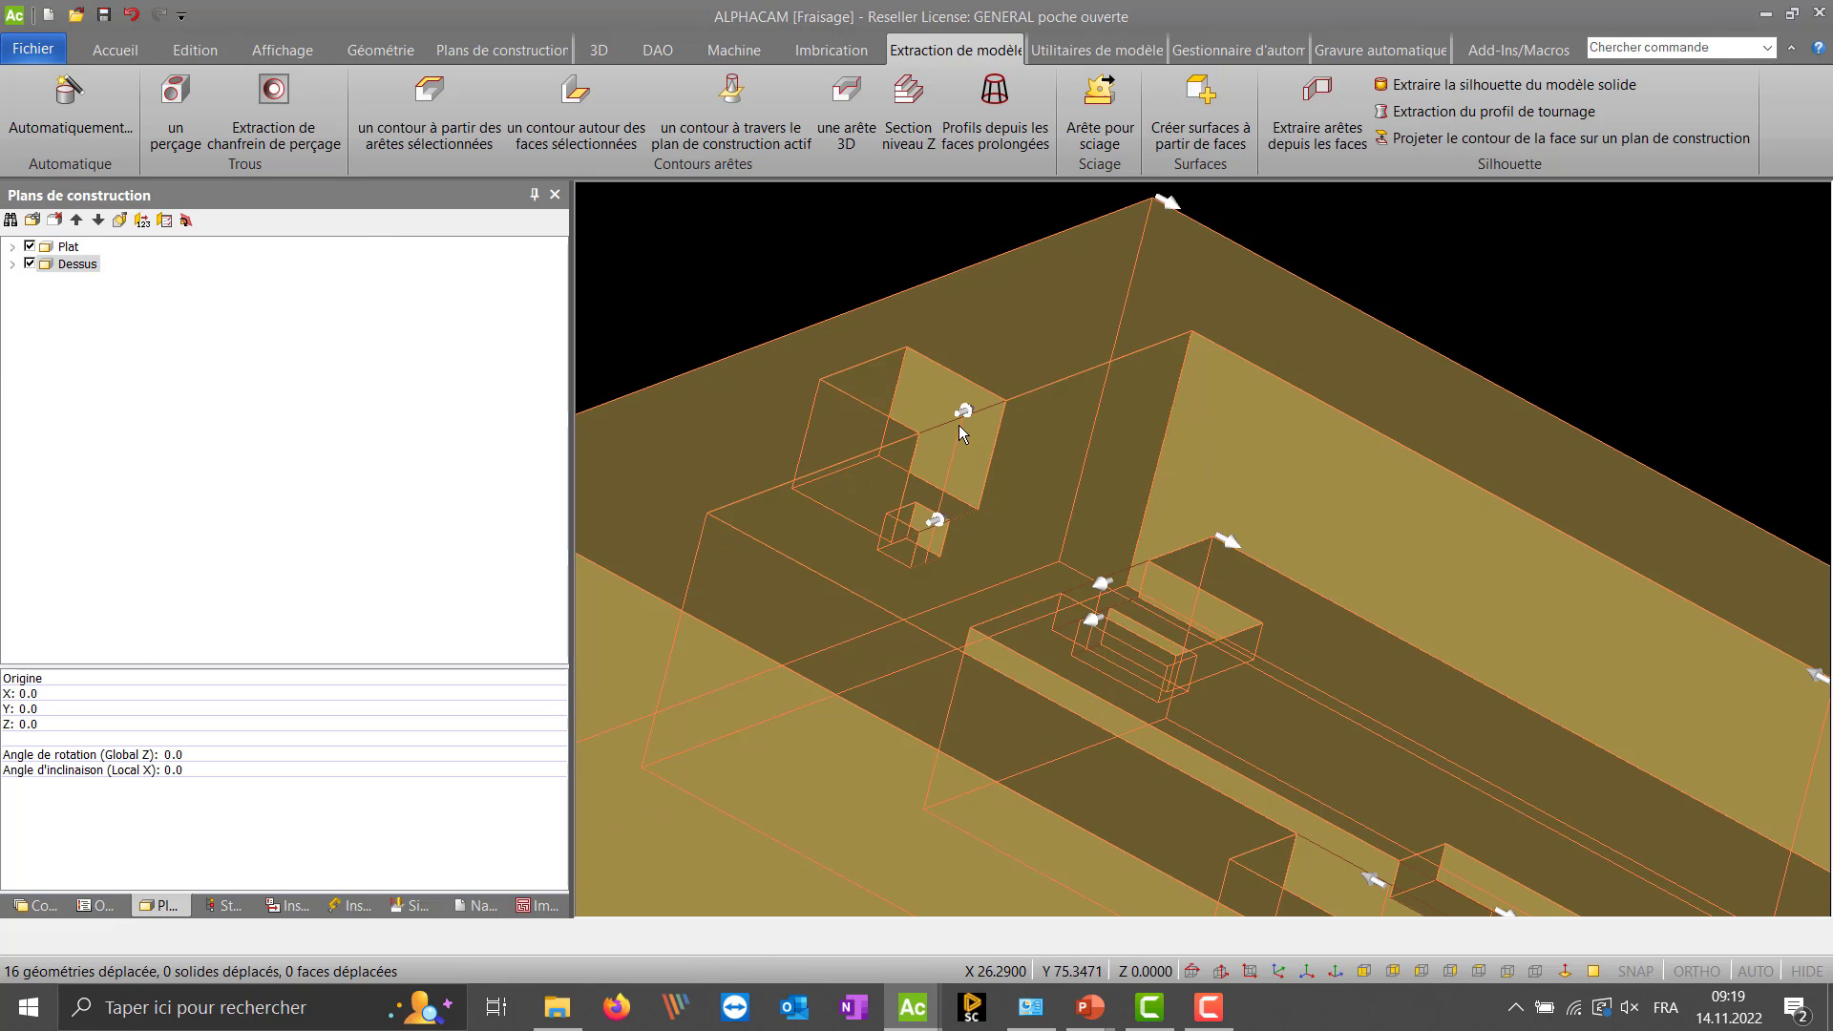
mouse_move(942, 440)
middle_down()
mouse_move(954, 411)
mouse_move(938, 447)
middle_up()
scroll(954, 410, down, 3)
scroll(934, 438, down, 4)
scroll(1195, 587, up, 5)
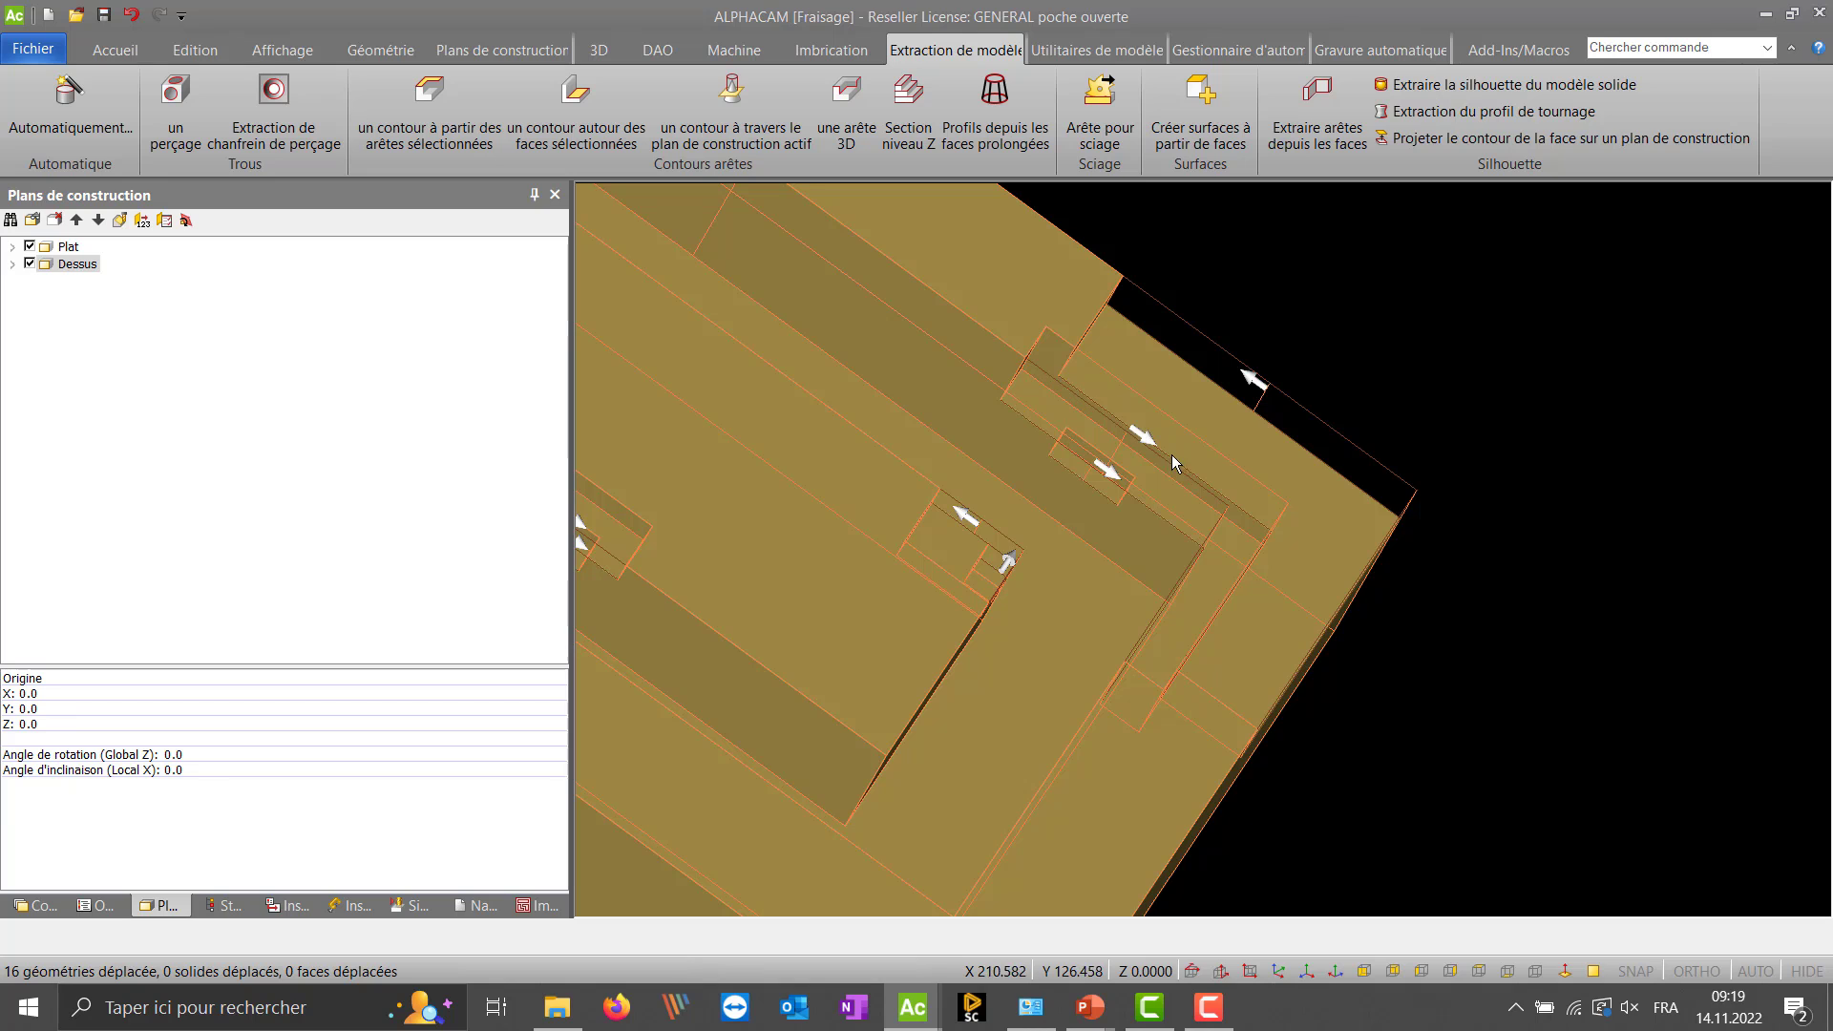
middle_drag(1182, 514, 1182, 477)
scroll(961, 519, up, 4)
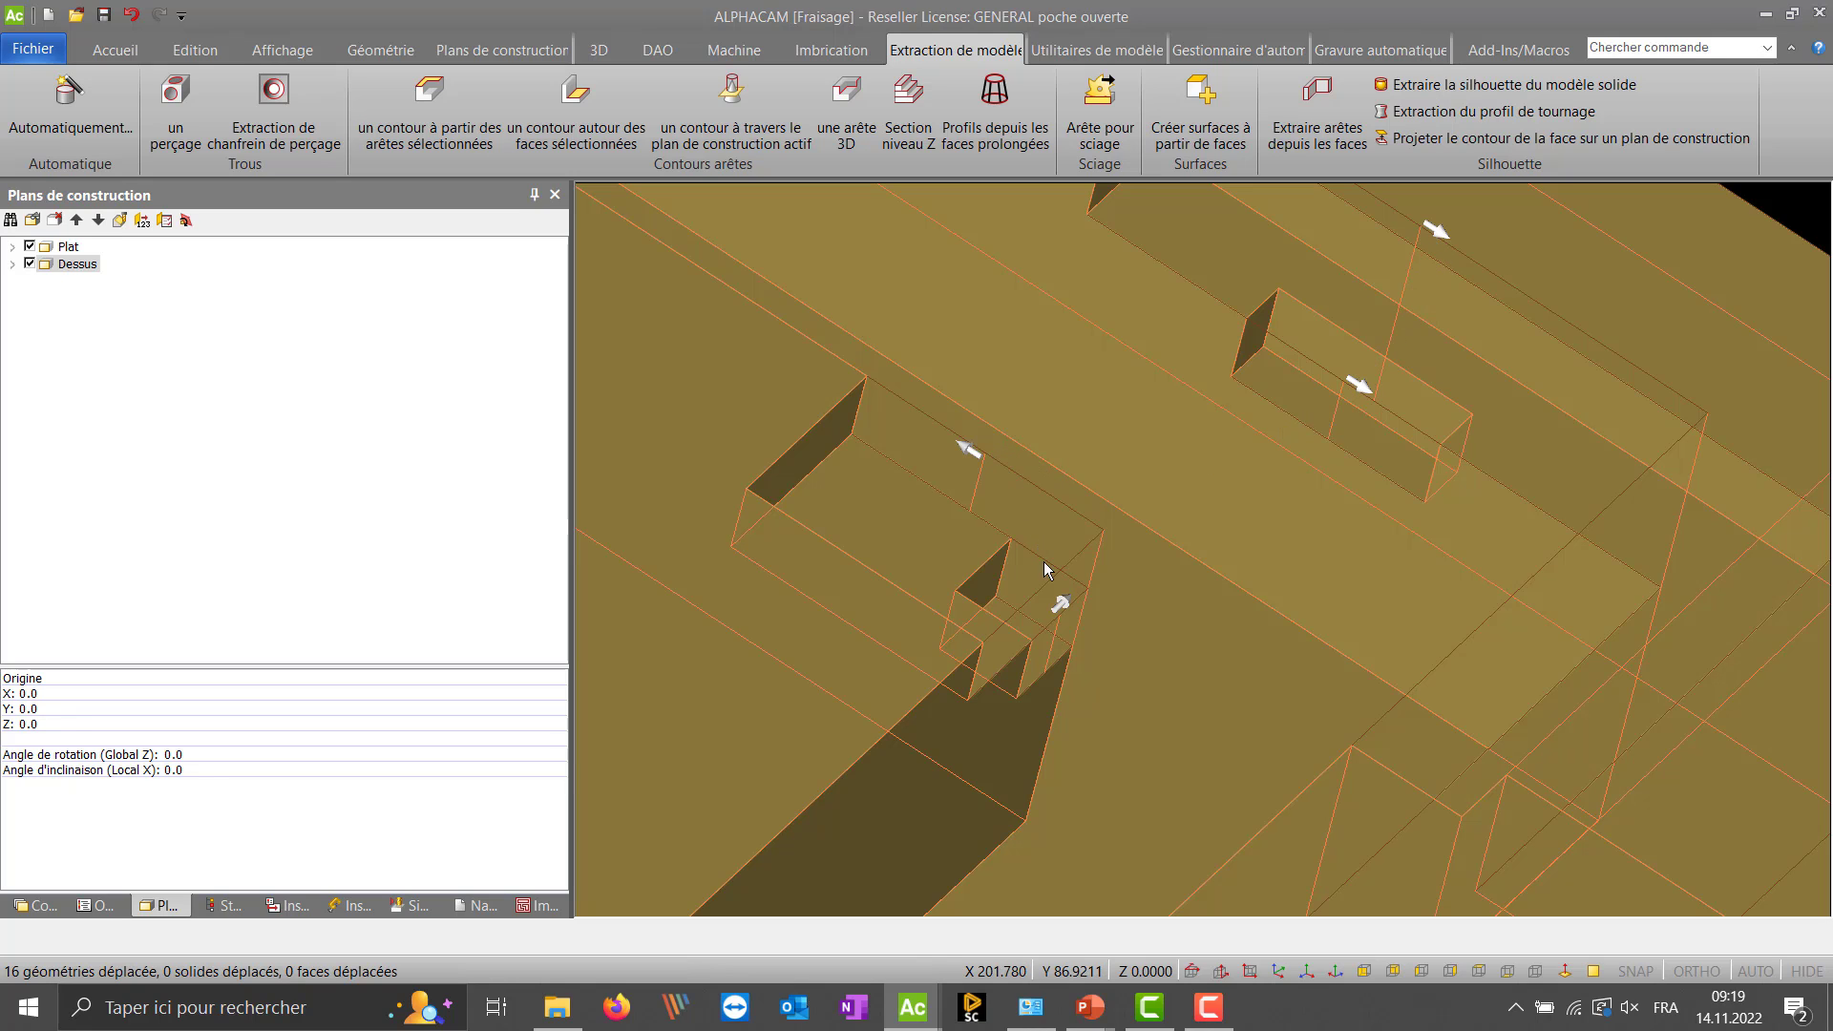
scroll(1056, 611, down, 8)
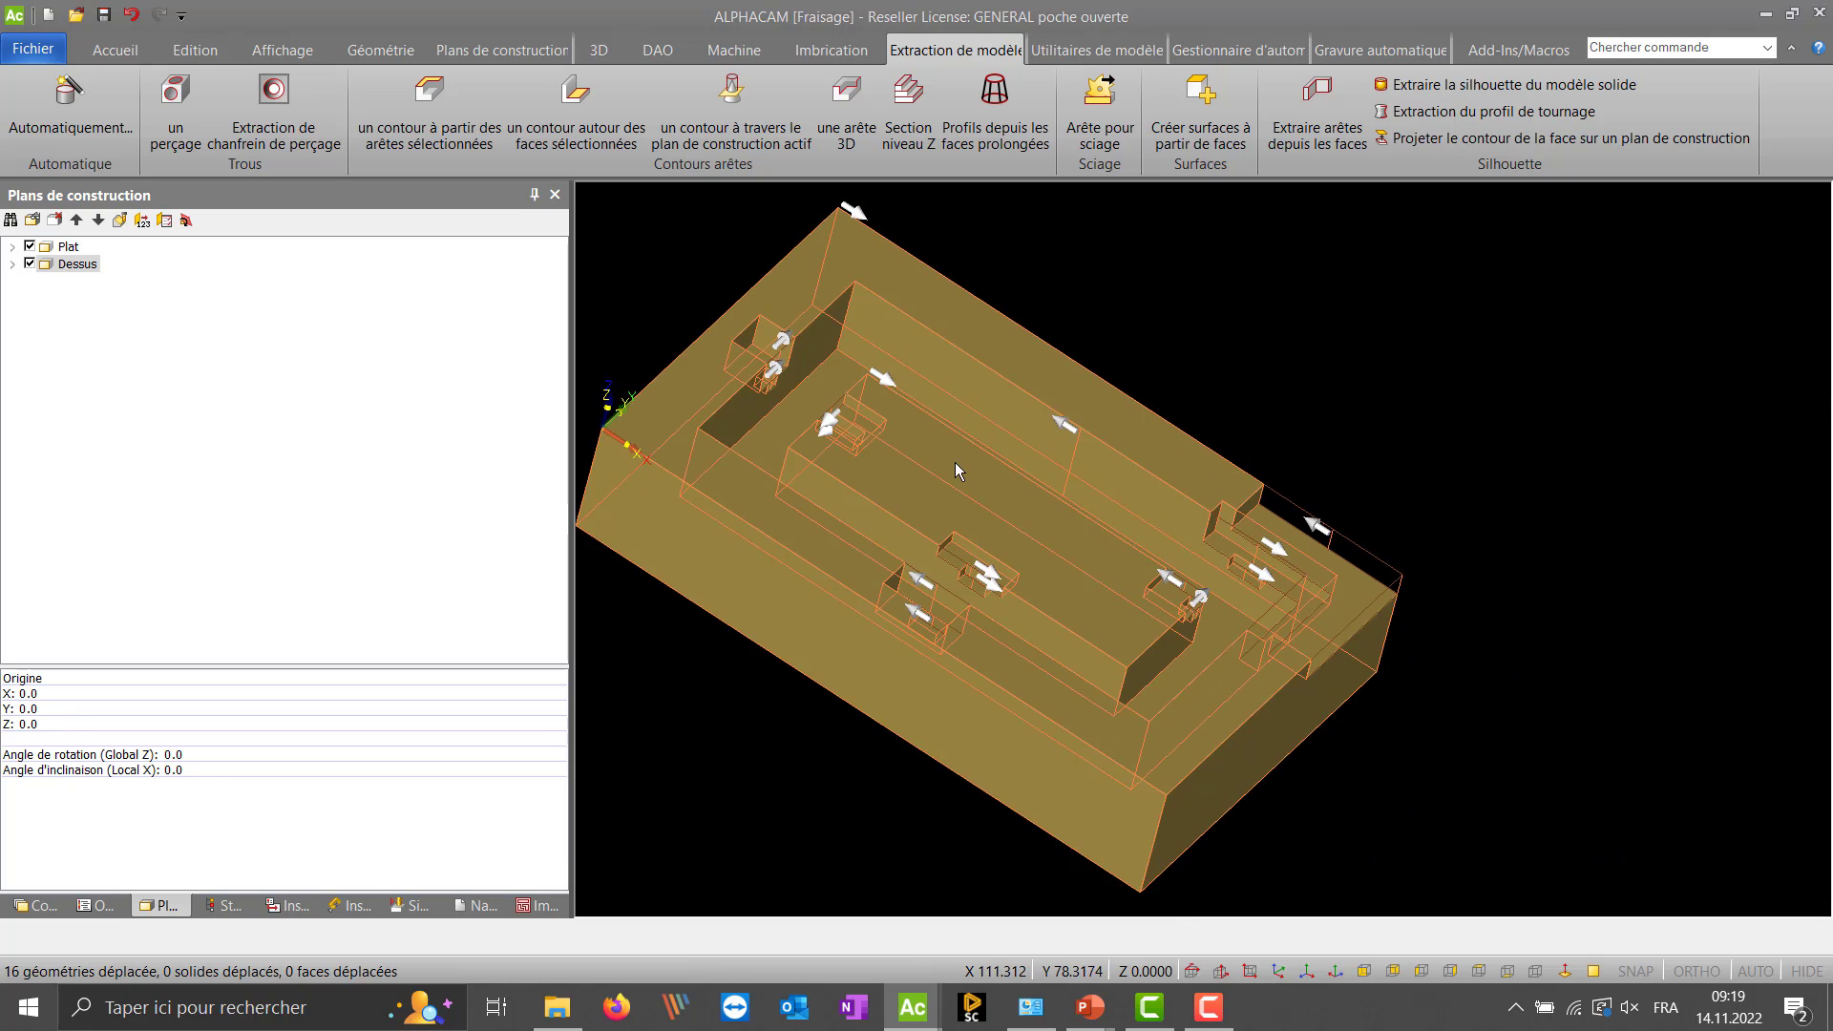
scroll(832, 404, up, 10)
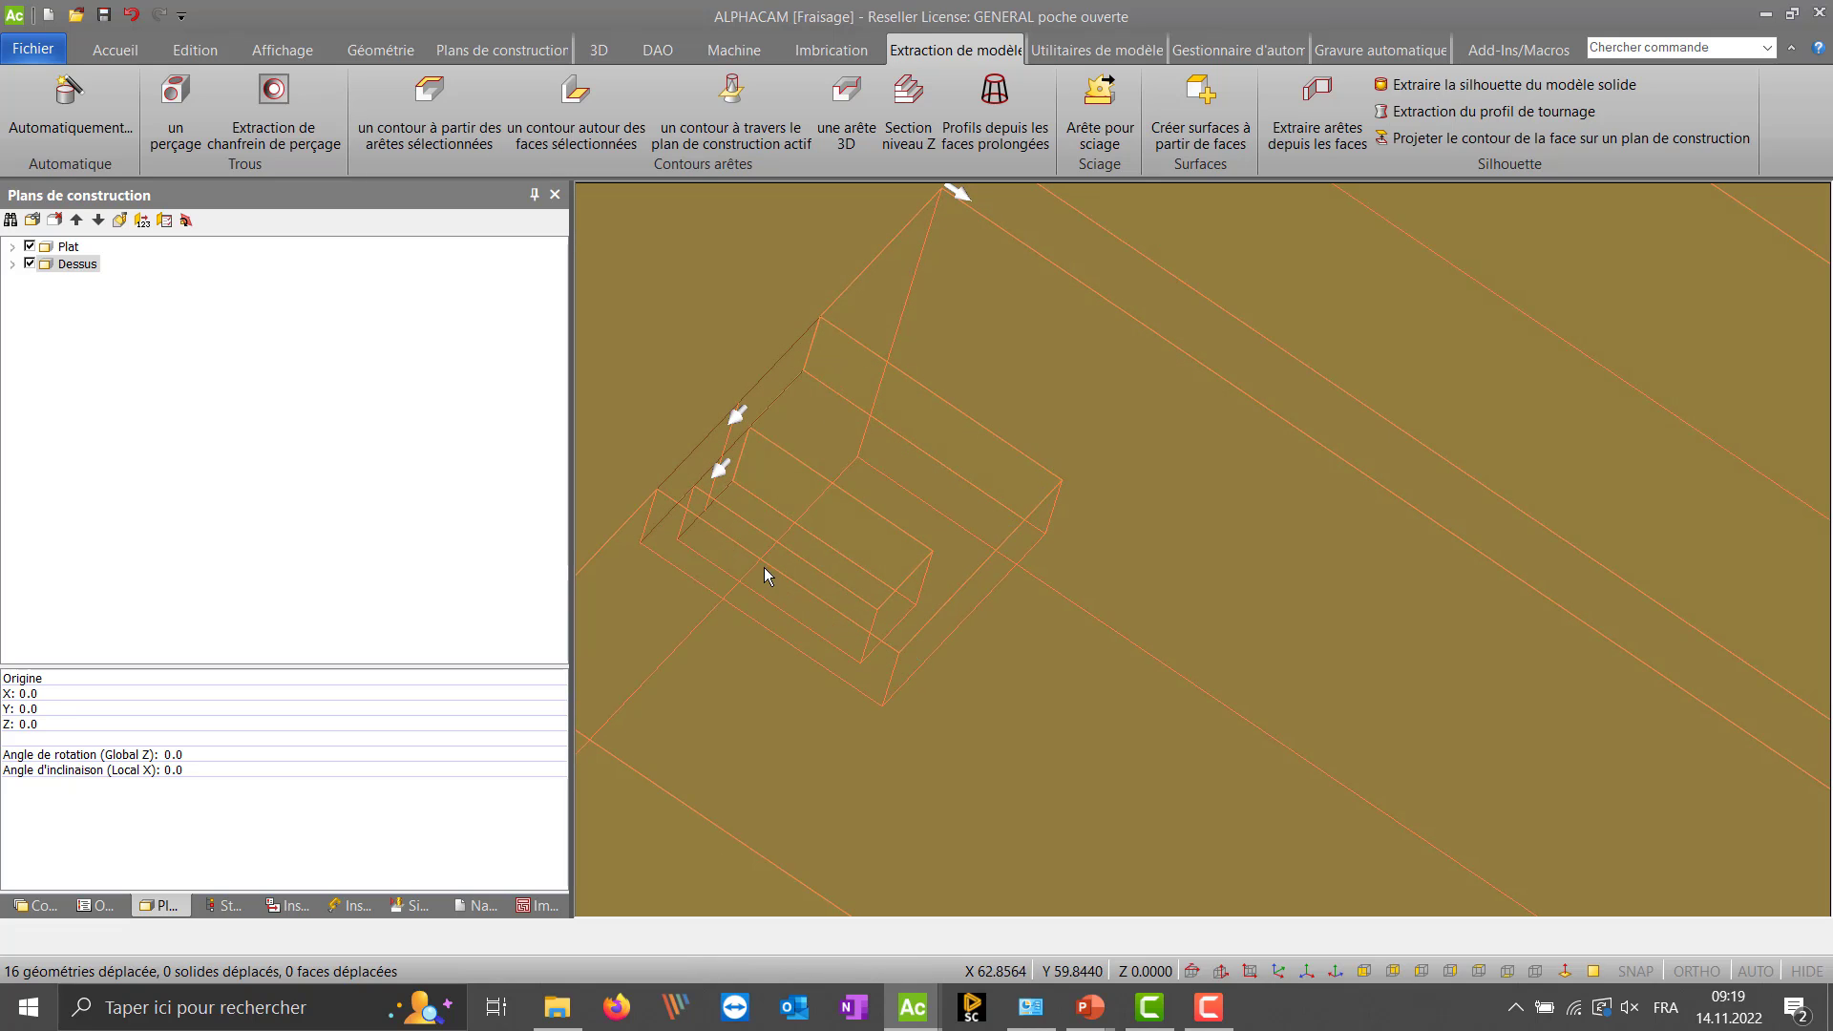
scroll(1005, 483, down, 4)
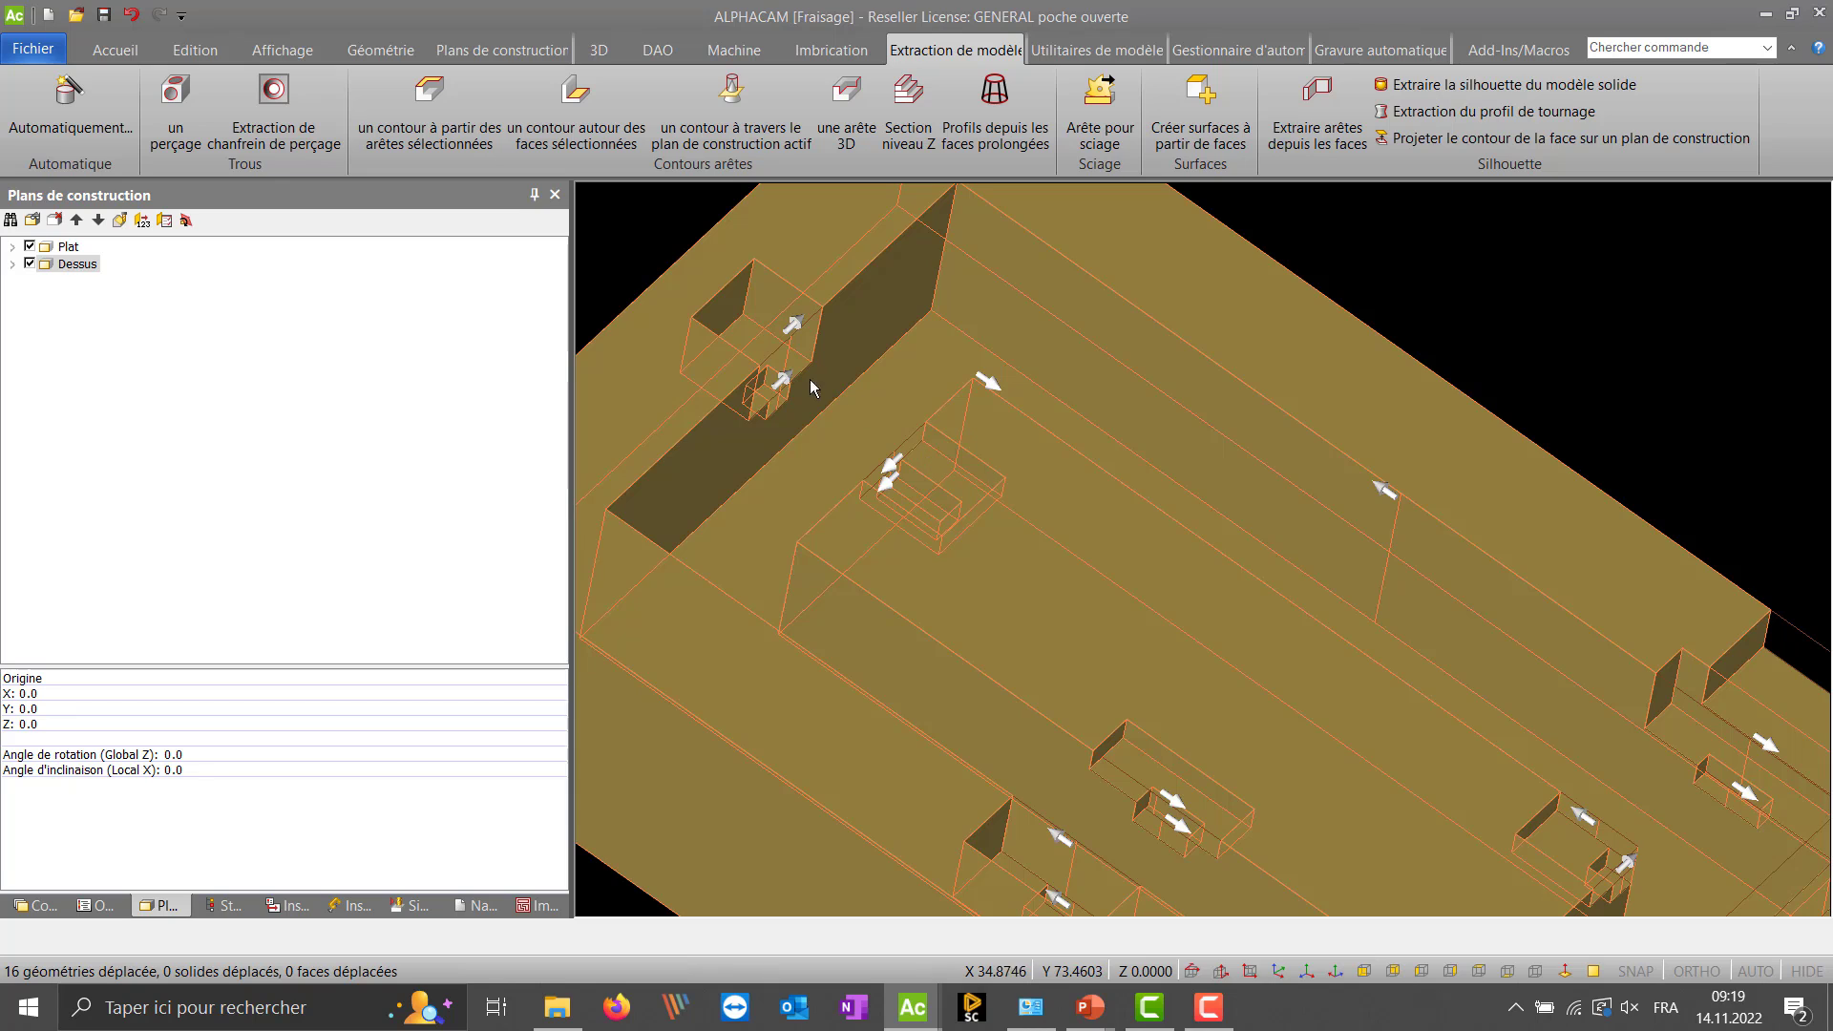
middle_drag(810, 380, 788, 371)
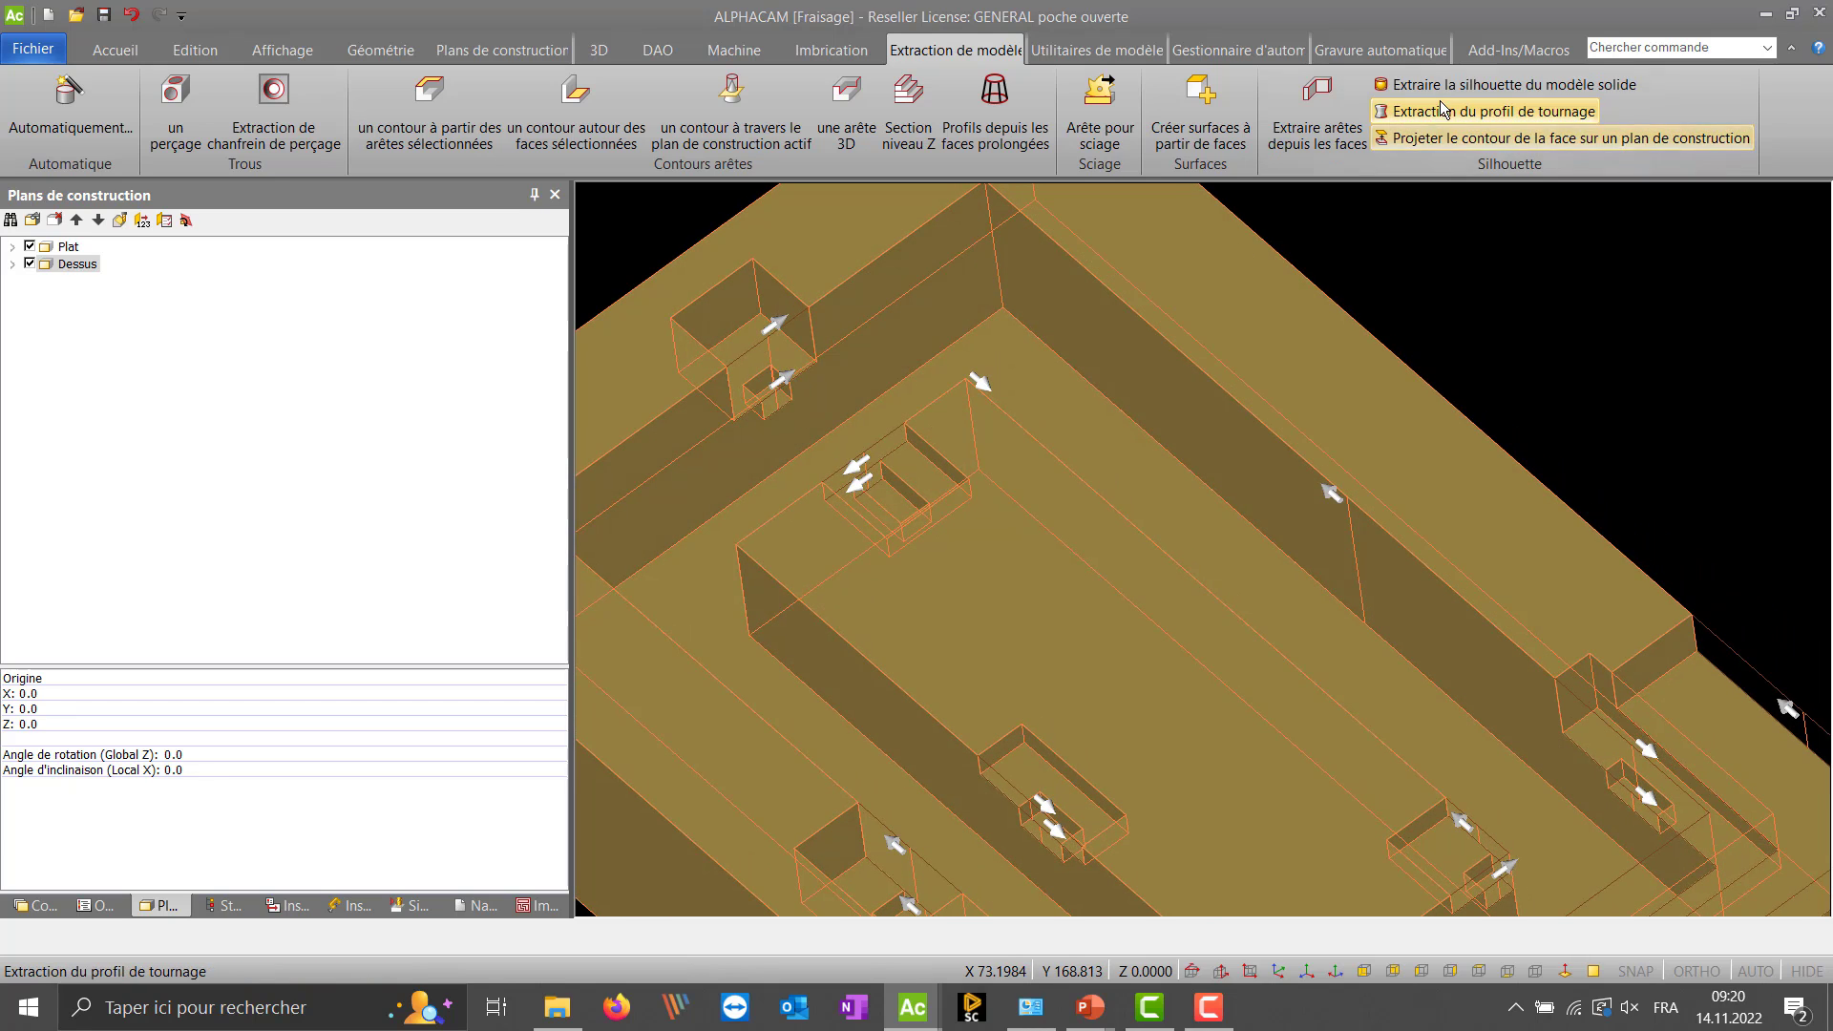
- Check the Géométries settings for solid model extraction, including the internal start point and priority for open elements
click(1098, 49)
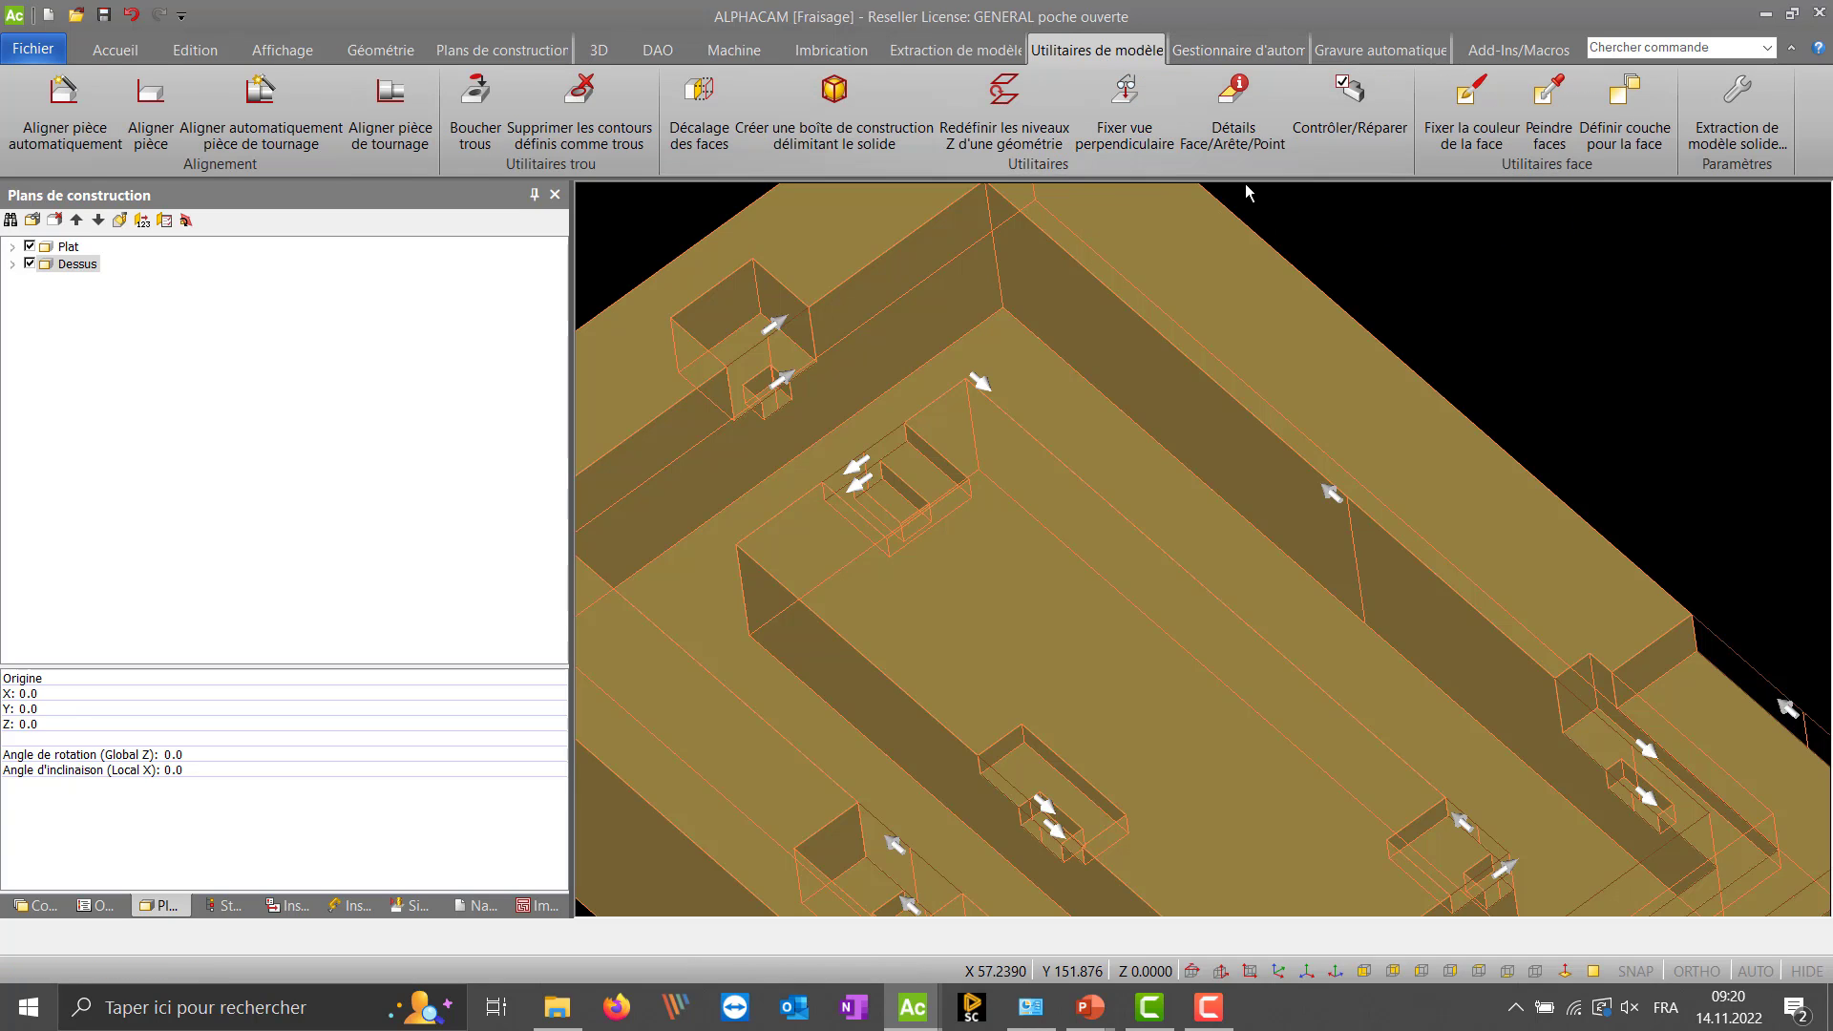
click(1736, 113)
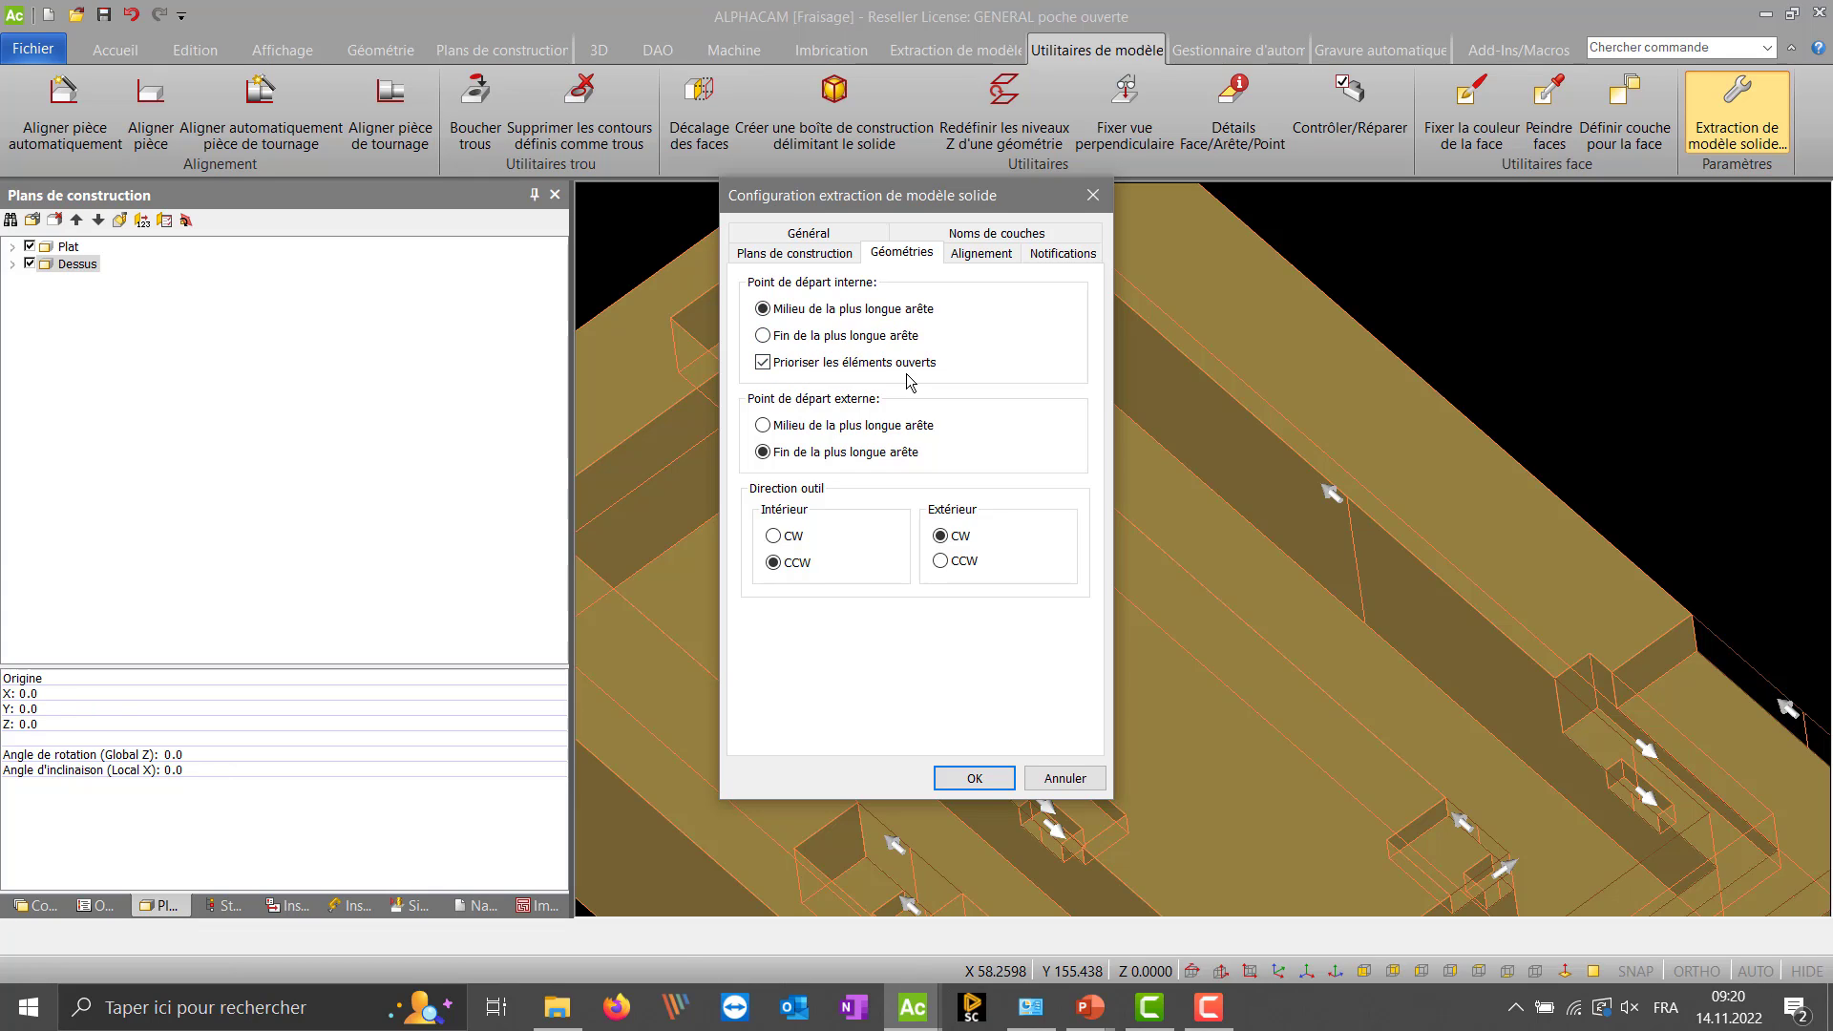
click(1068, 779)
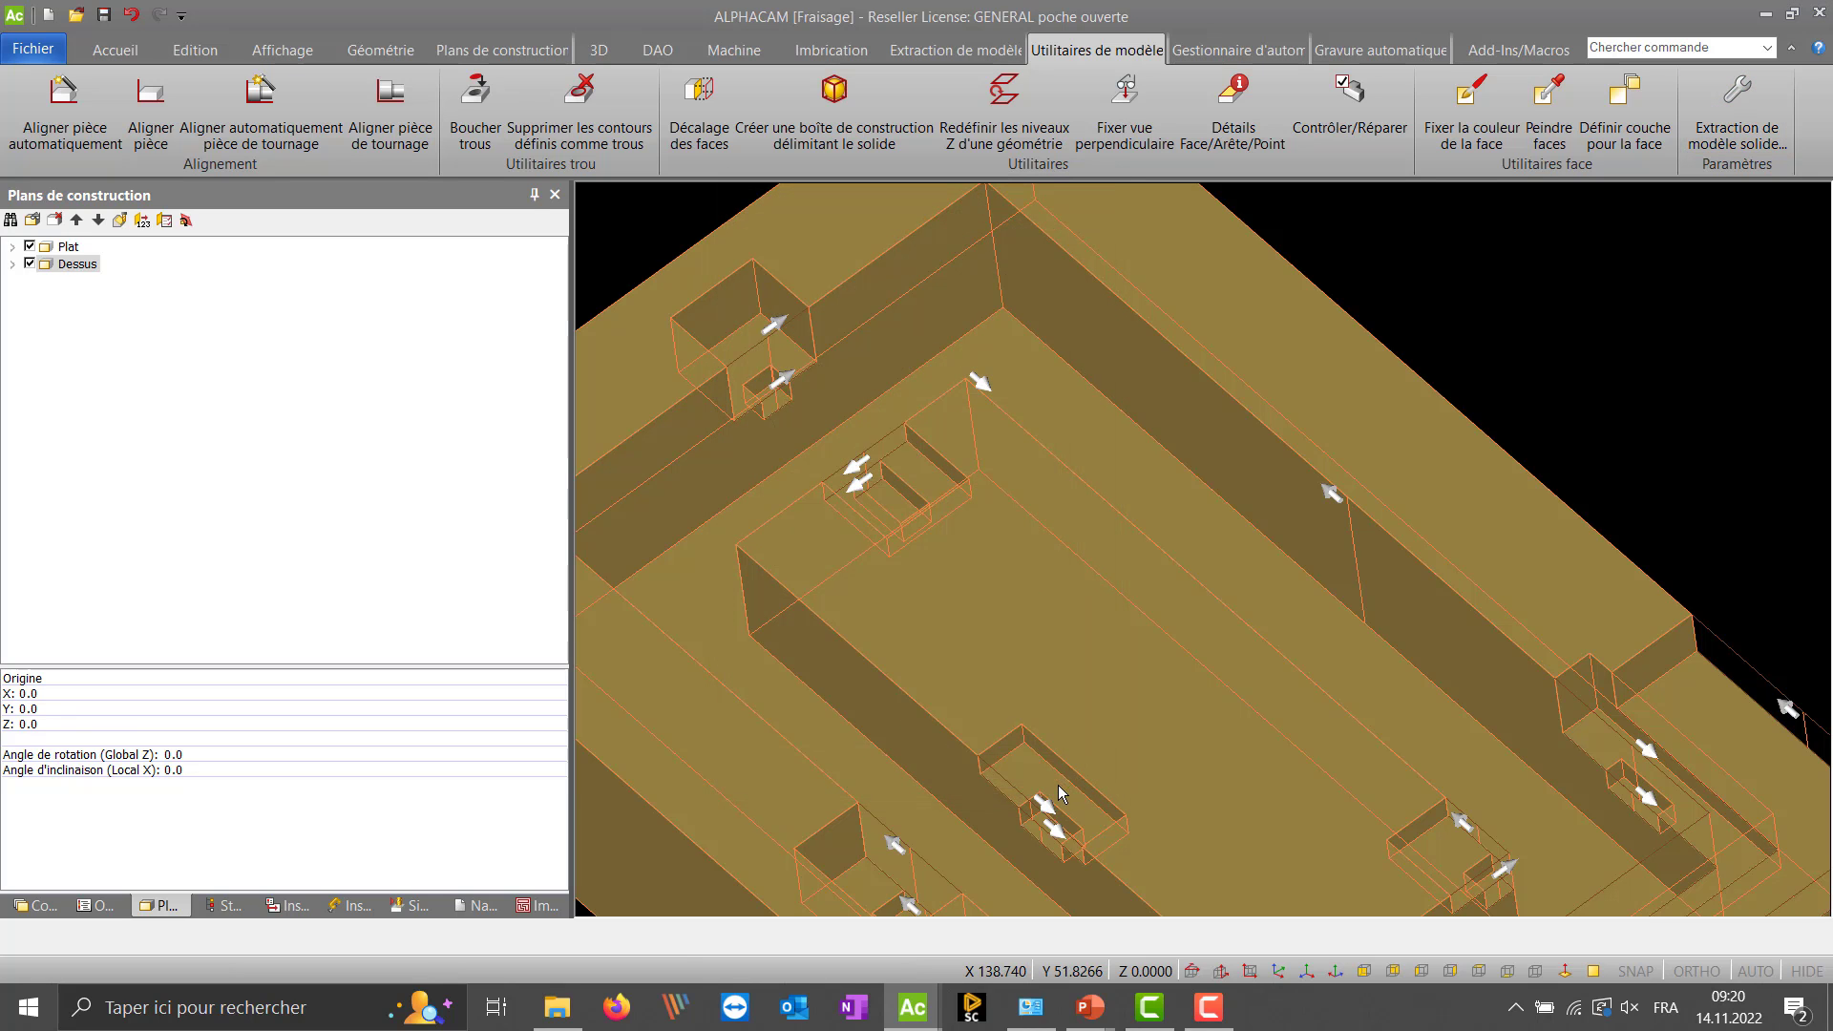
- Set the offset number of the Dessus construction plane to 56
middle_drag(1062, 844, 1056, 871)
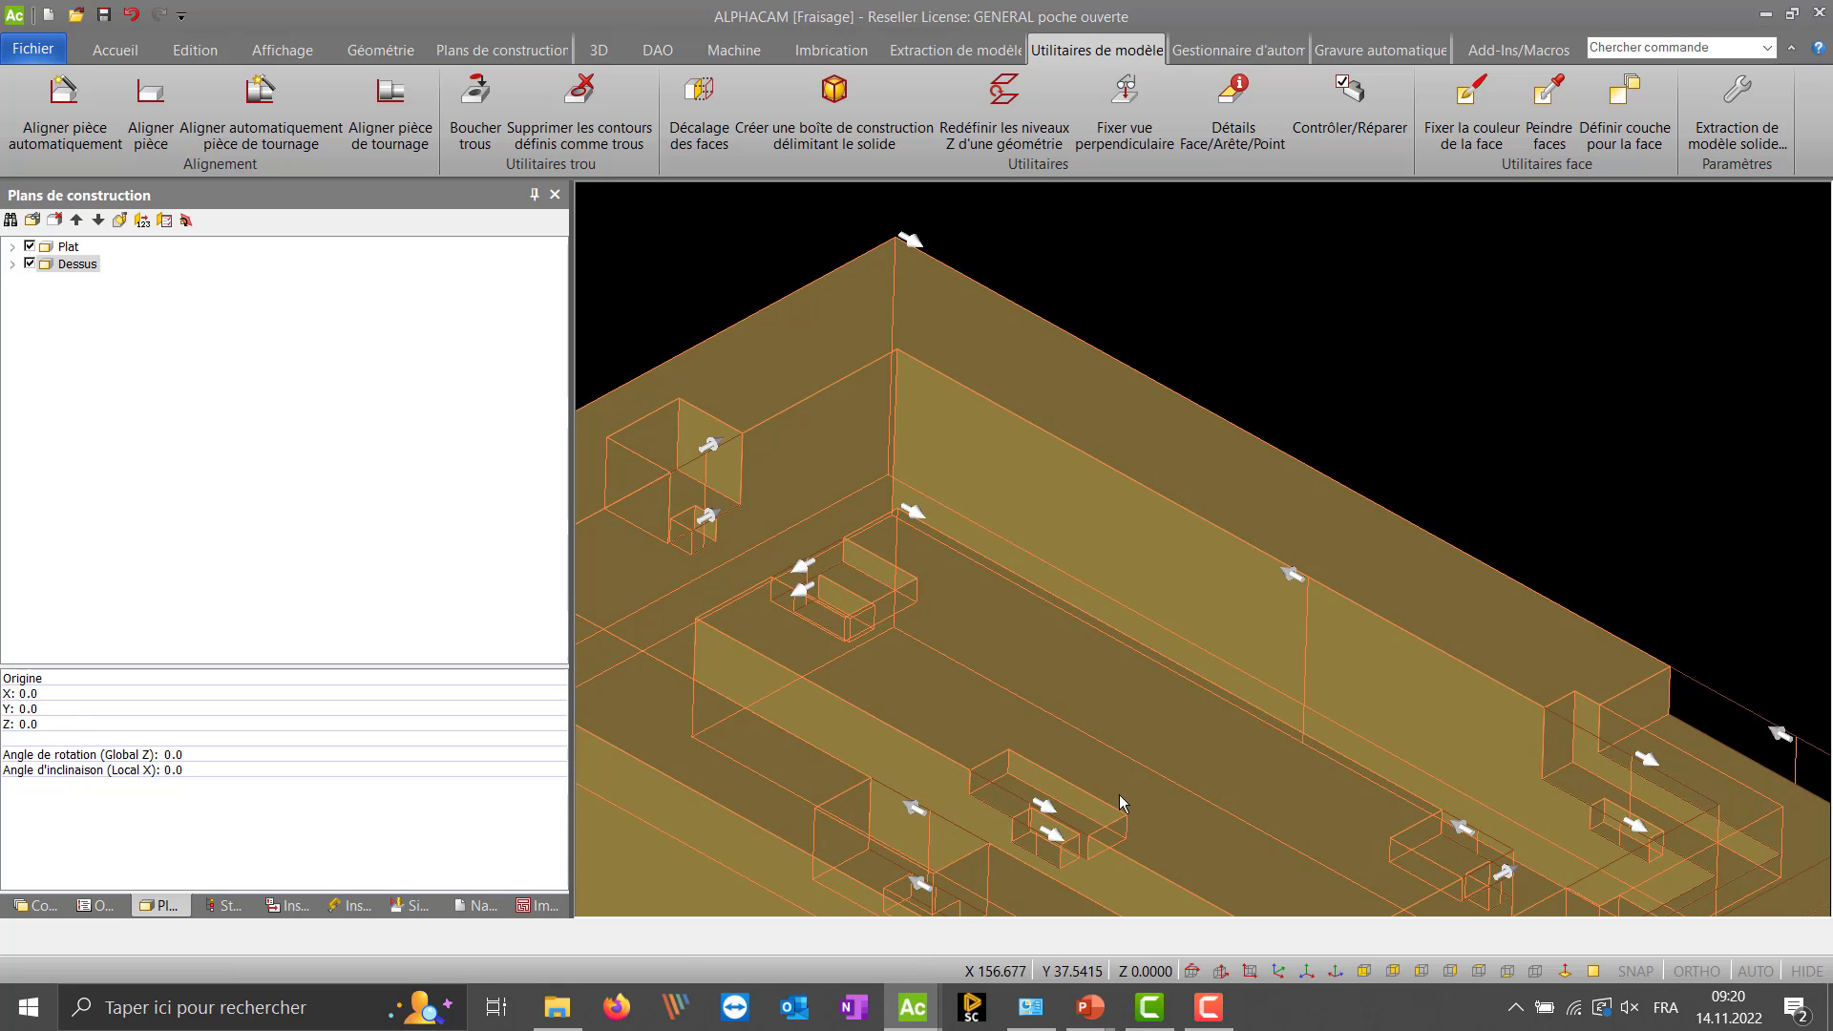
scroll(1230, 596, down, 3)
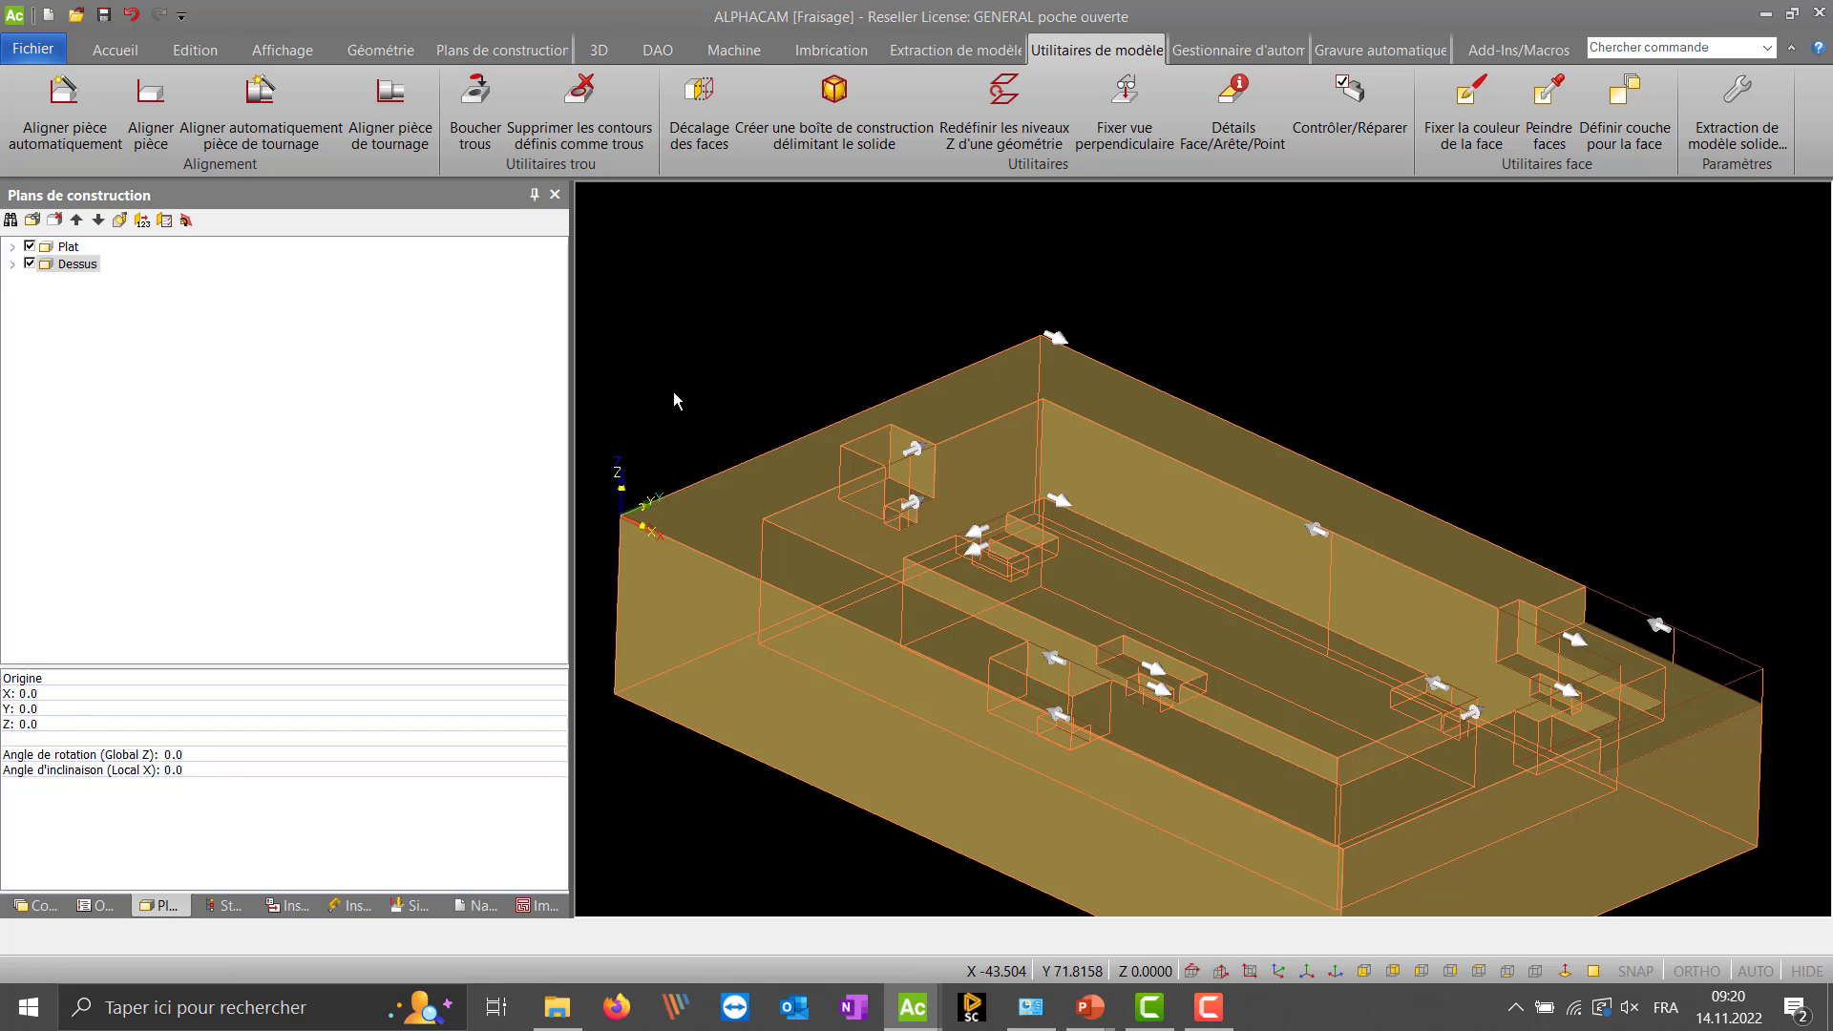
double_click(65, 265)
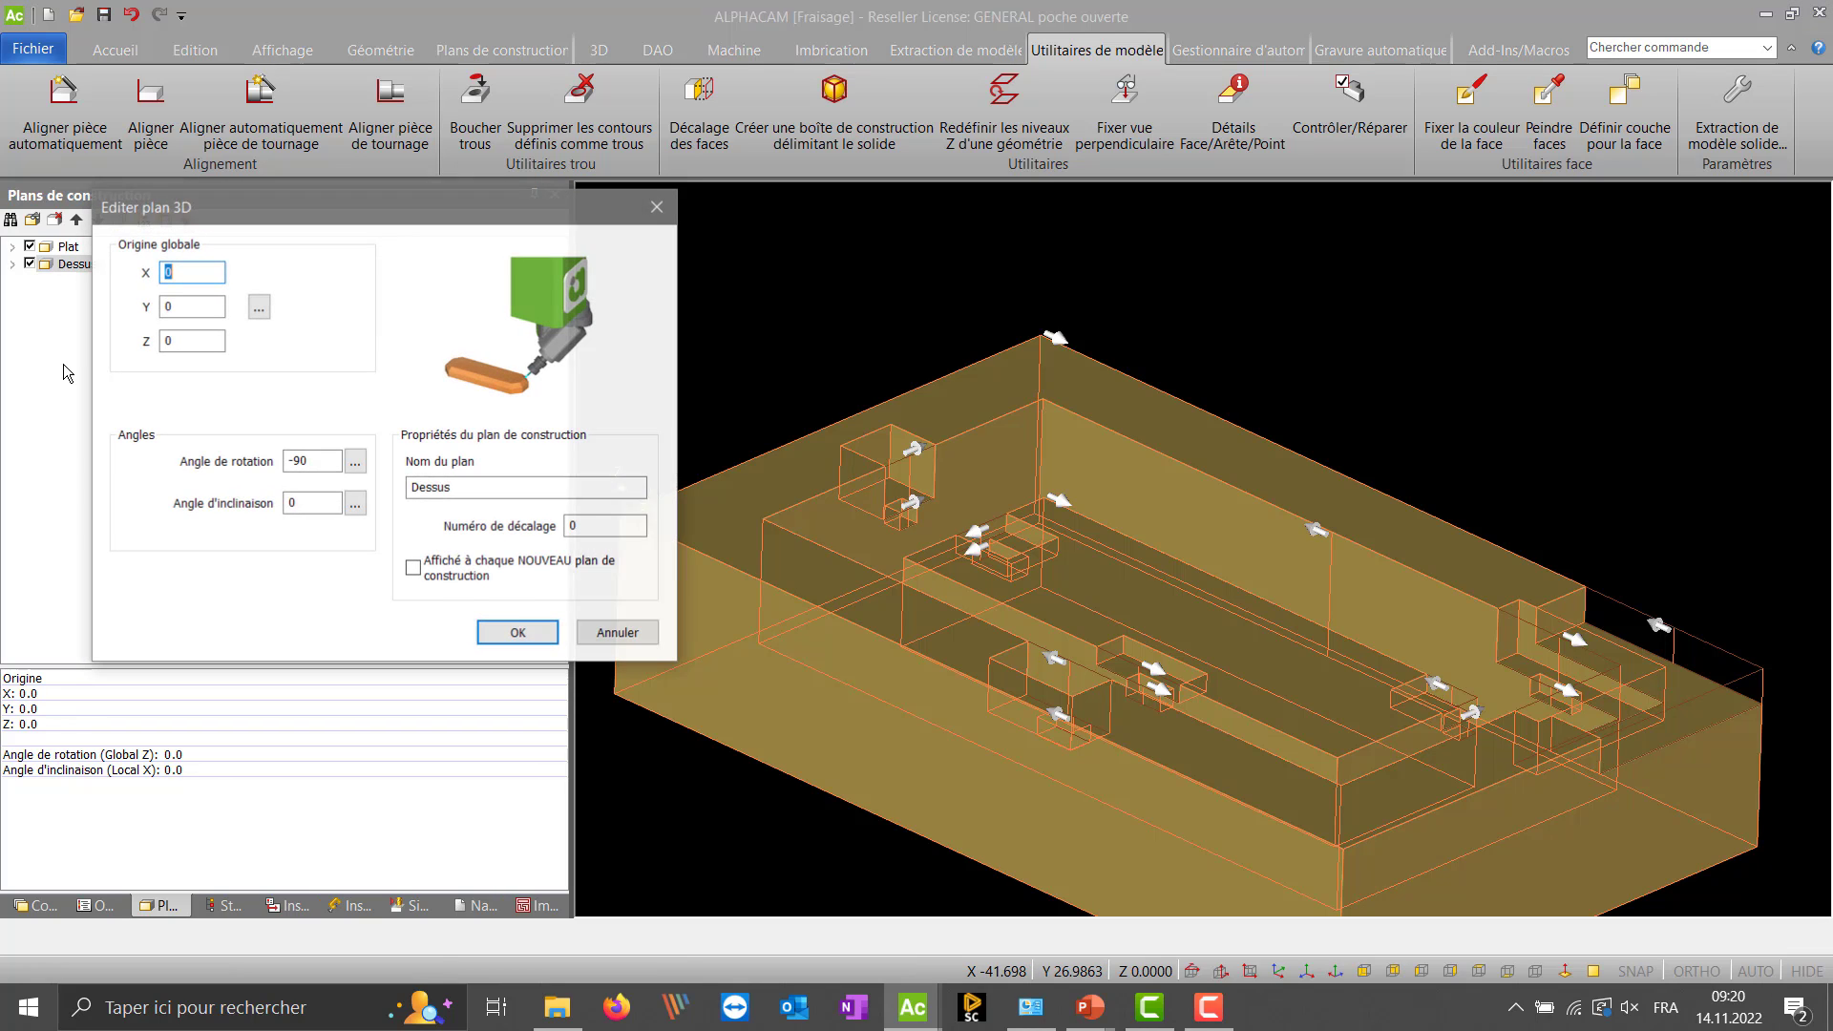
double_click(584, 532)
text(56)
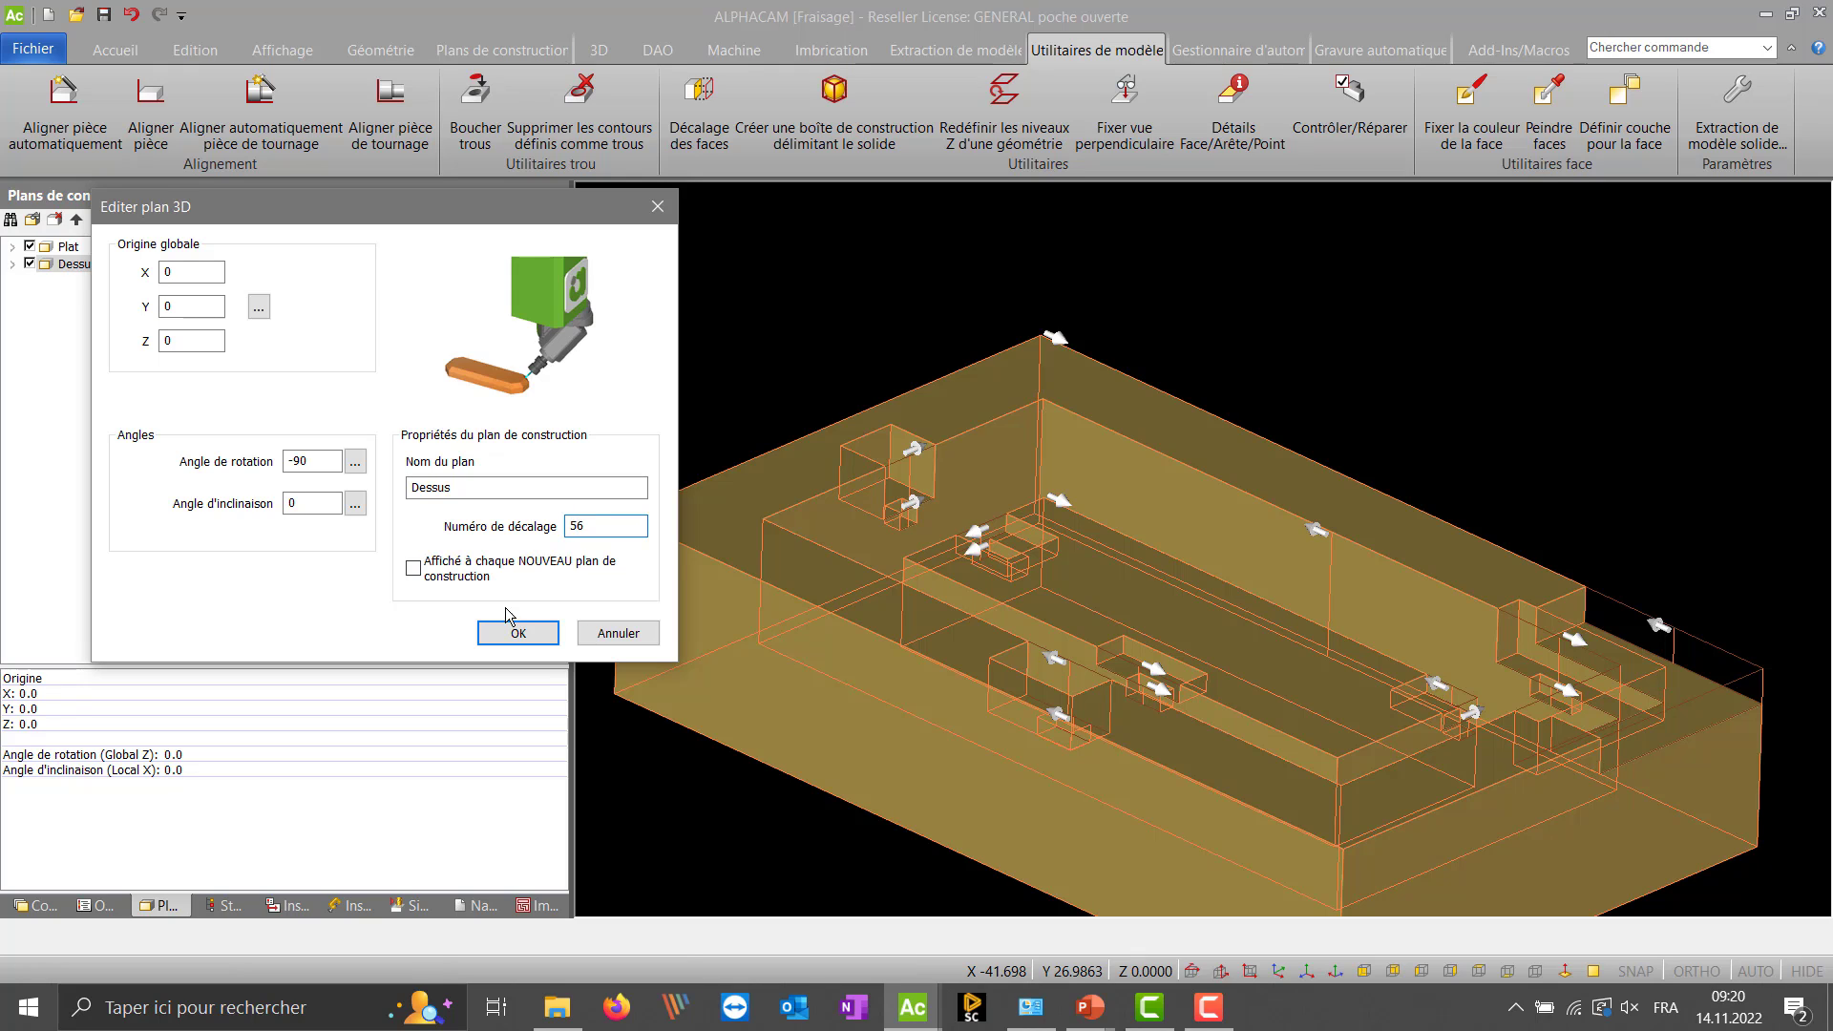
click(515, 634)
- Expand the user layers, activate the dessus layer and deactivate it again
click(38, 905)
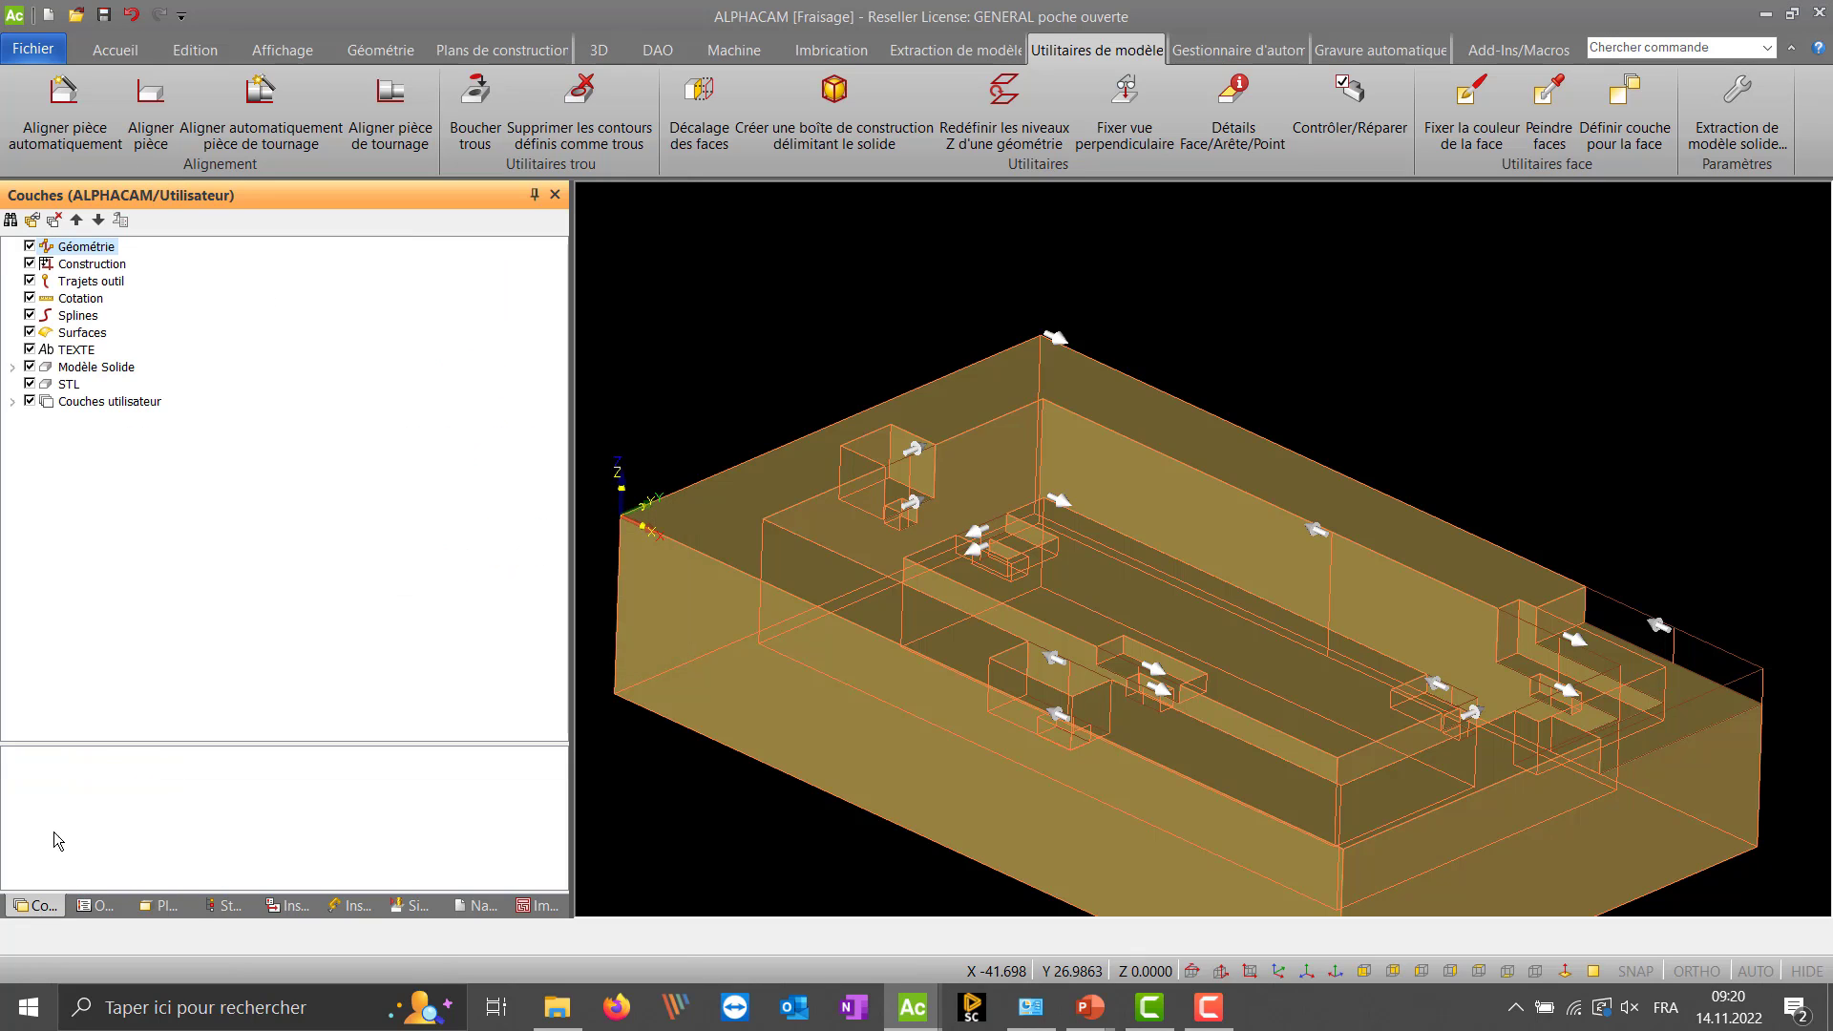
click(12, 402)
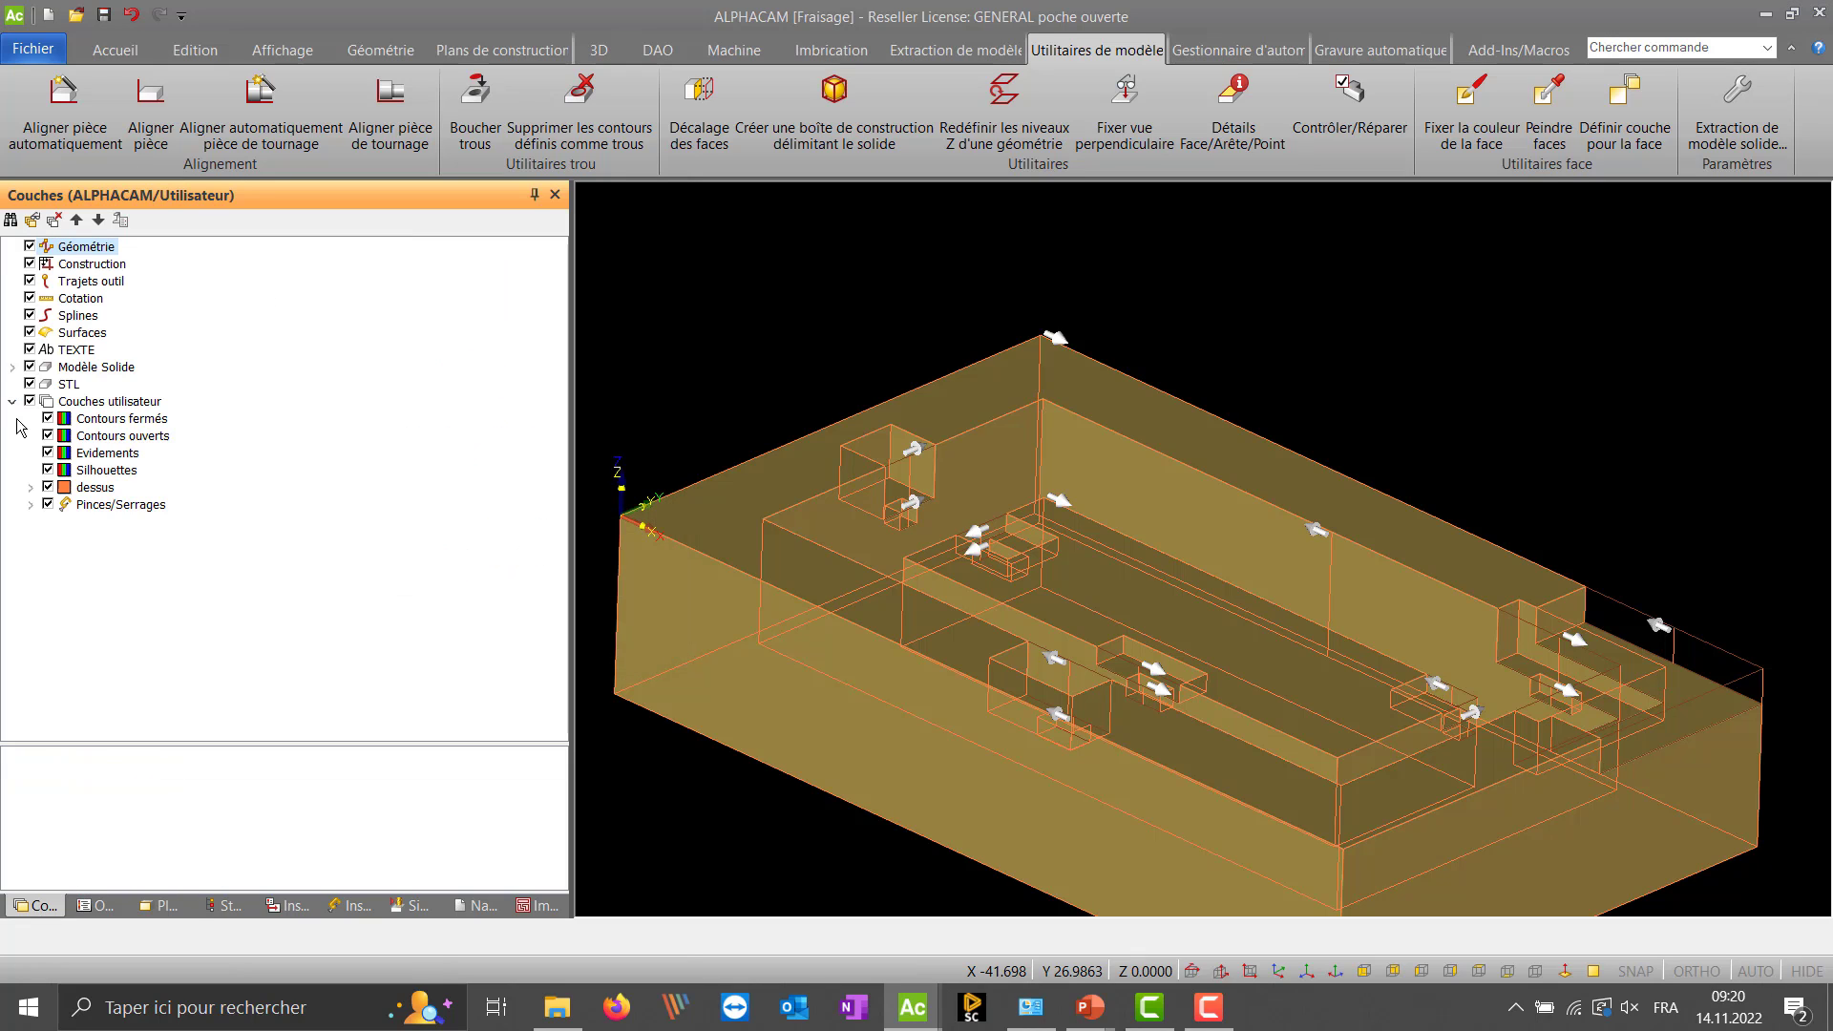
click(88, 489)
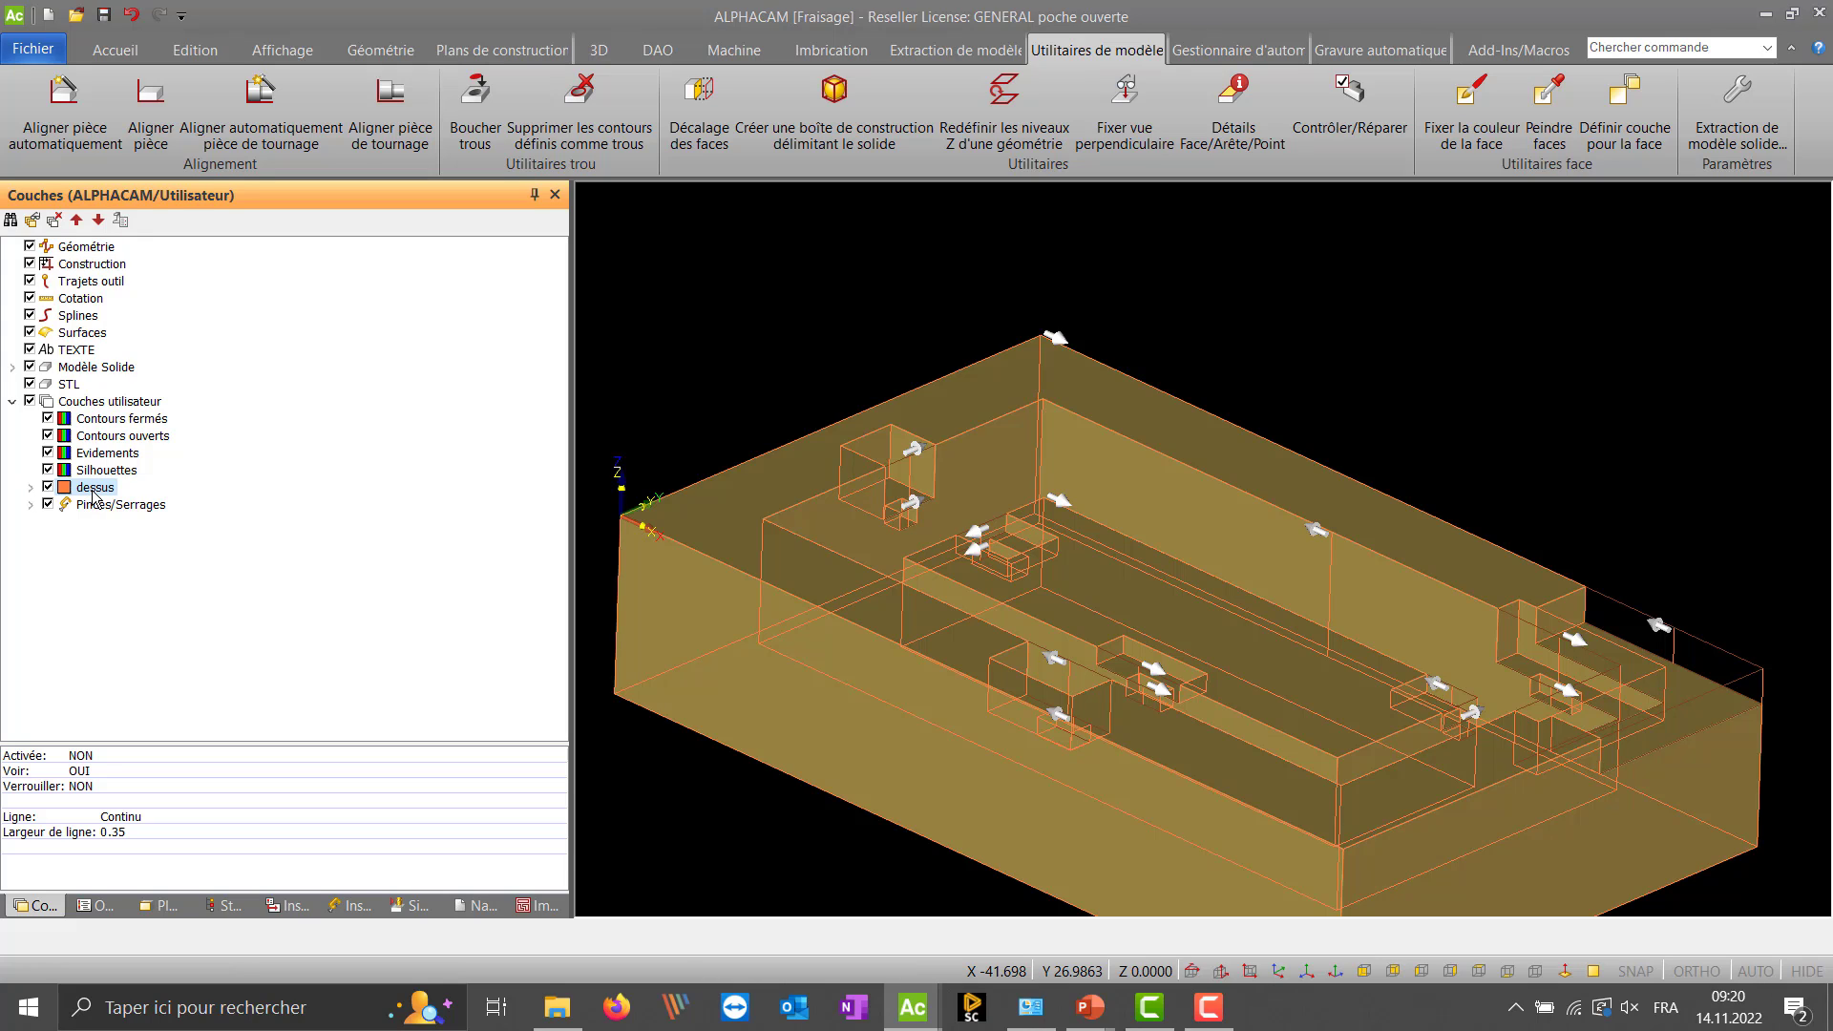
double_click(95, 488)
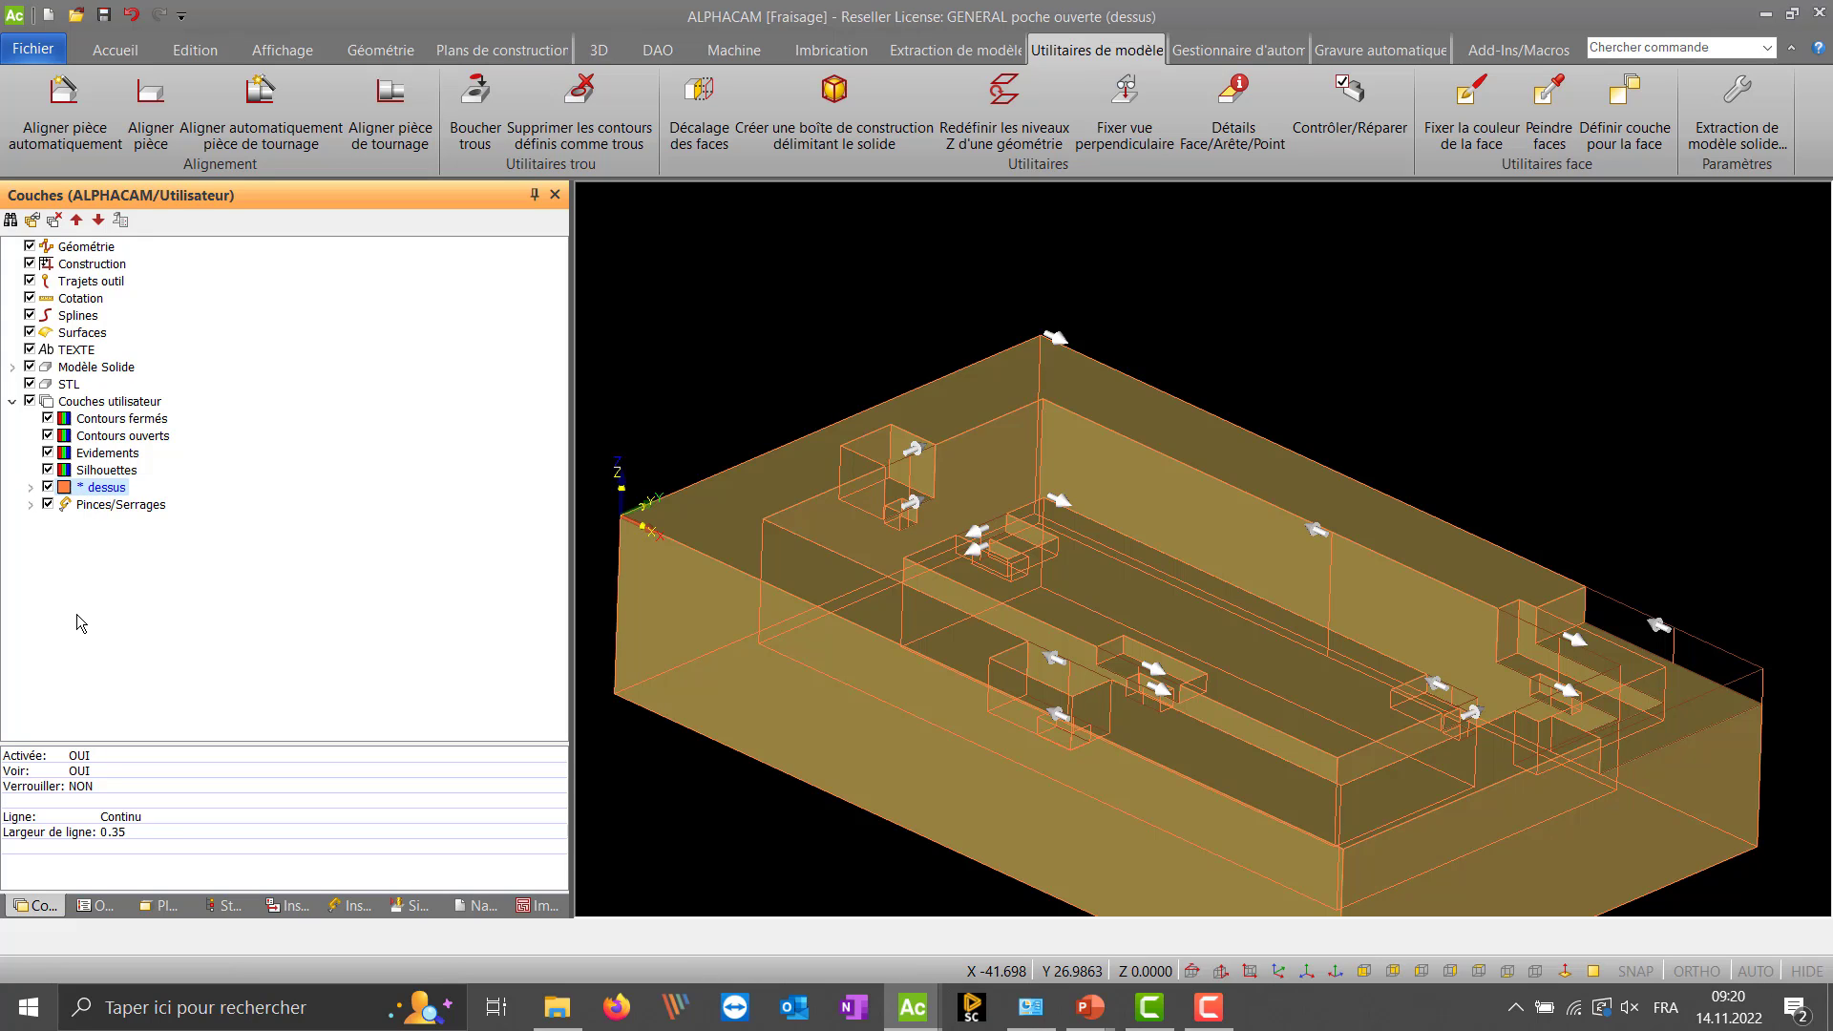
double_click(113, 487)
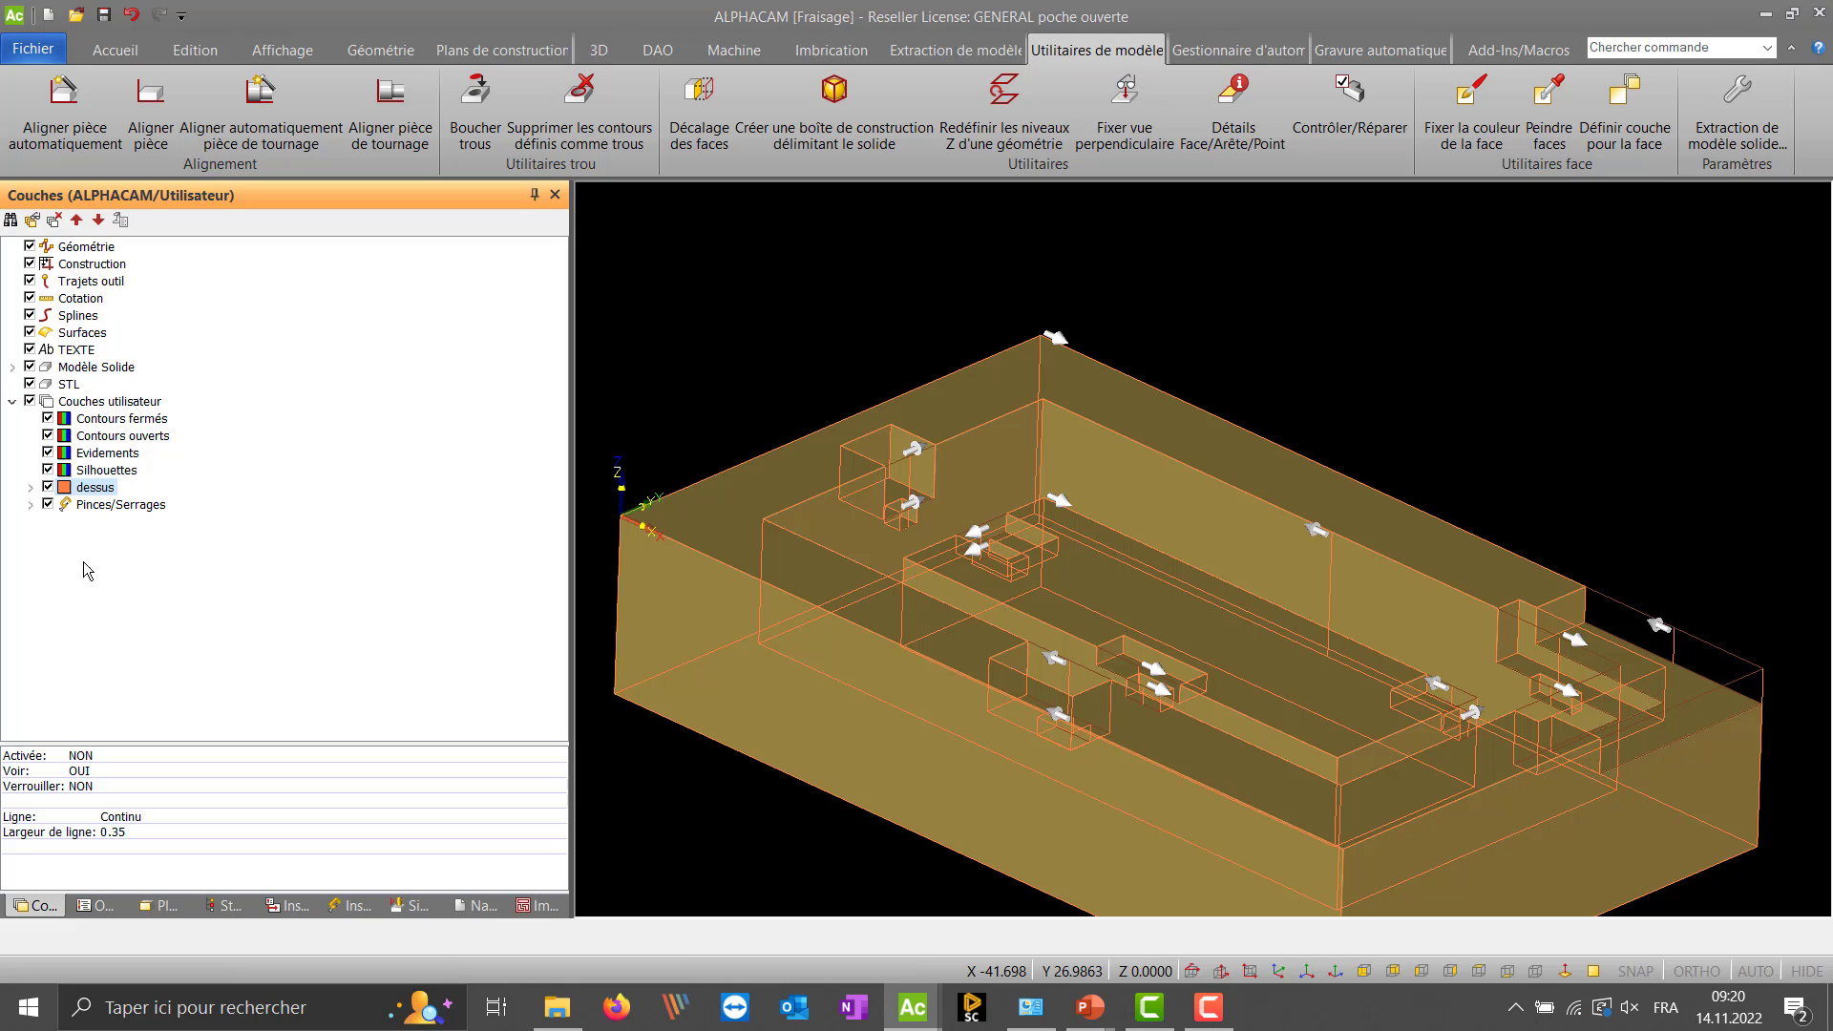
- Activate the dessus user layer and switch to the PowerPoint presentation
double_click(96, 488)
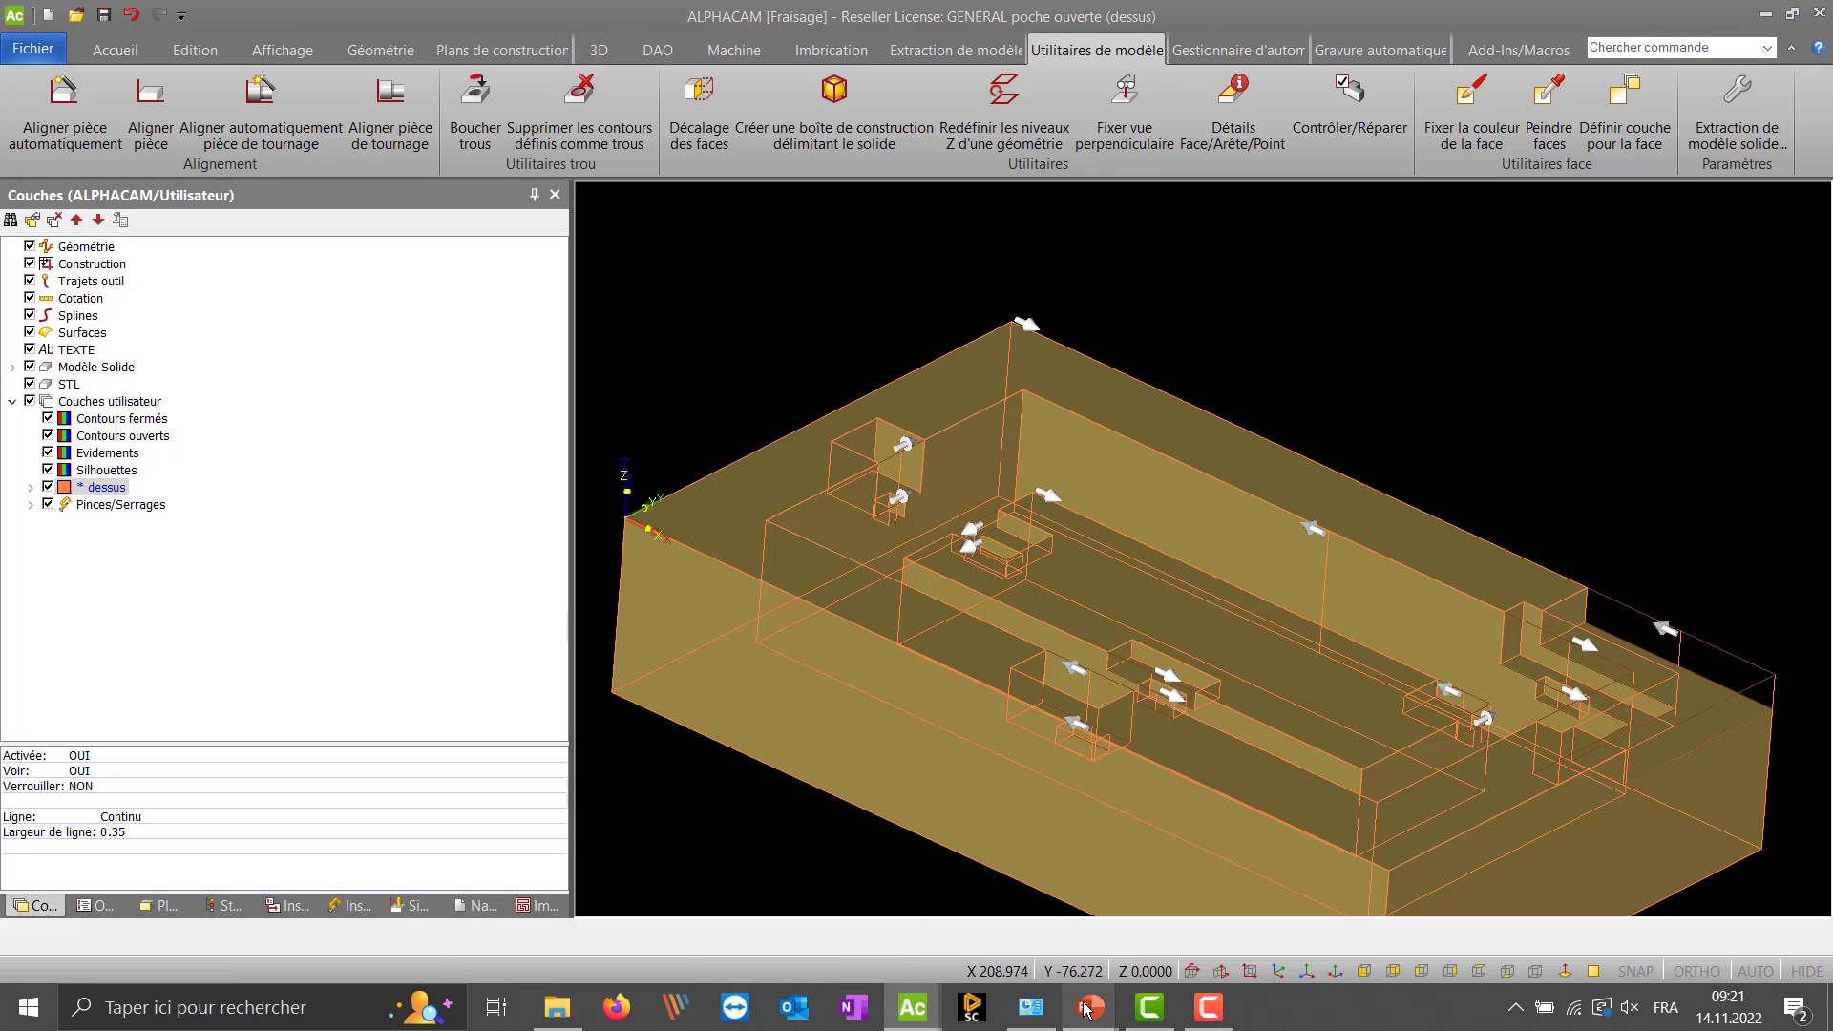
mouse_move(1091, 1010)
click(1219, 907)
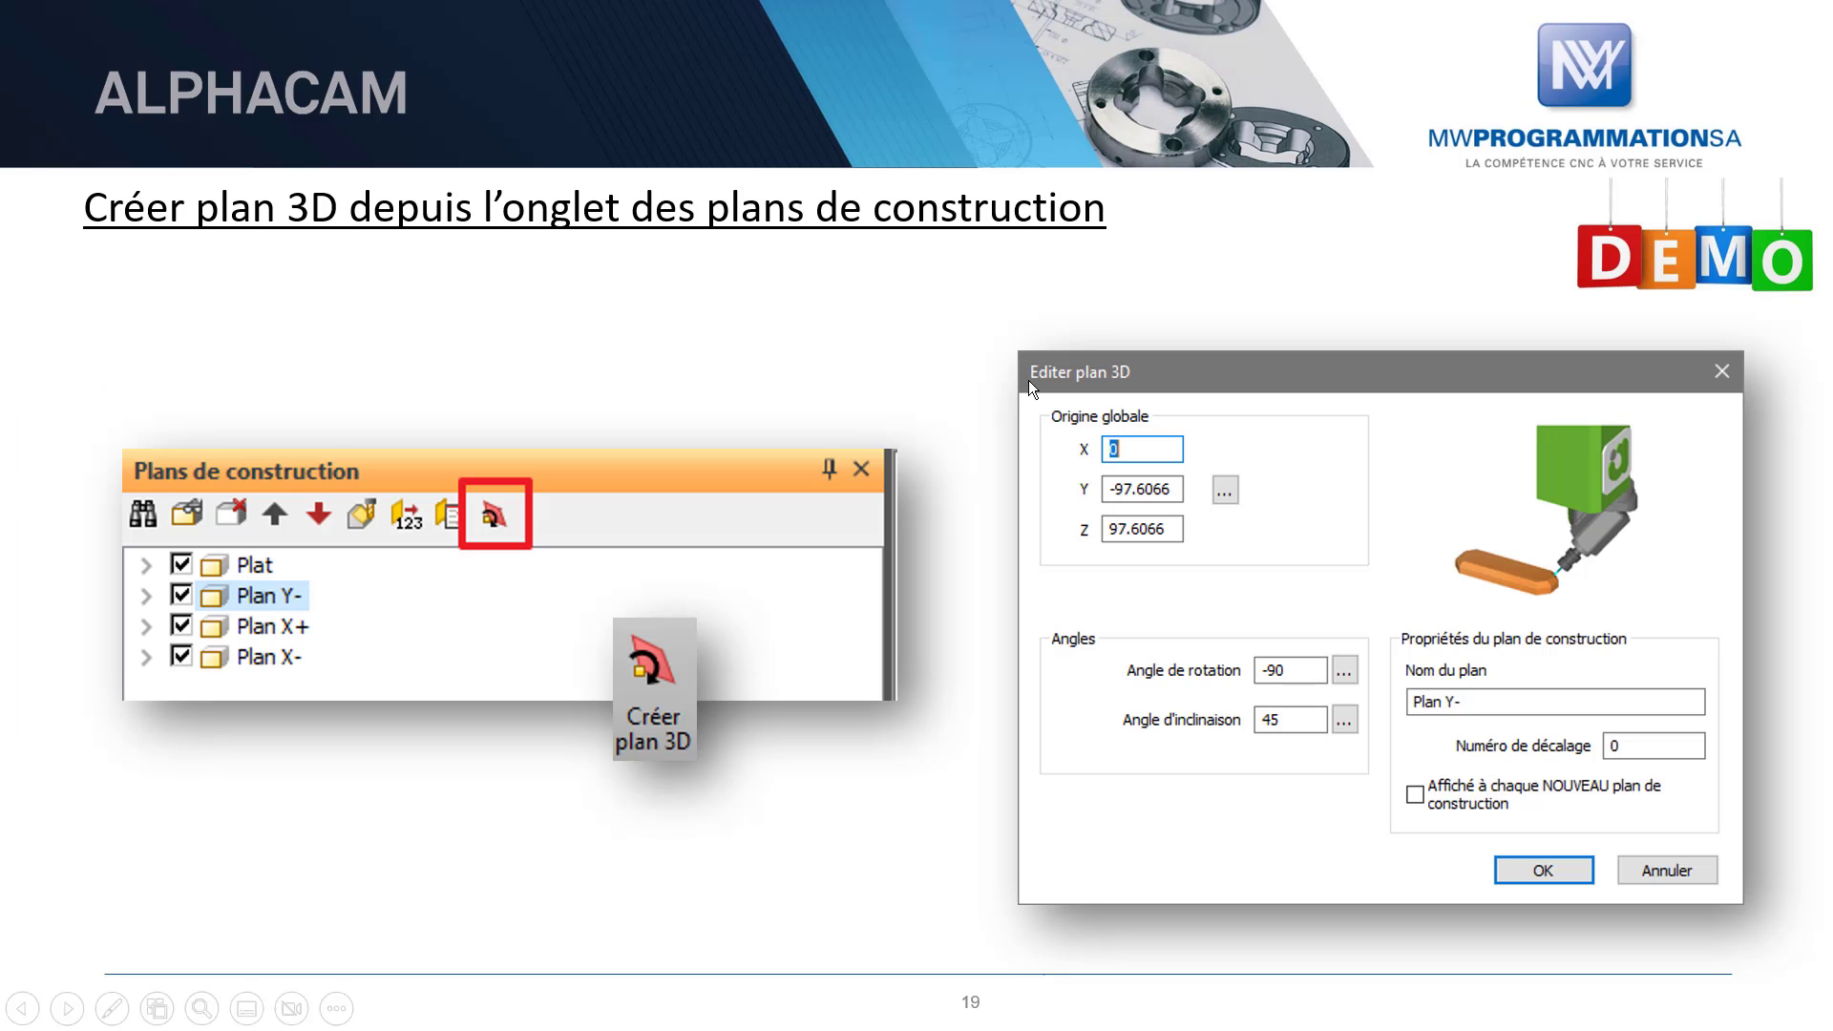
click(936, 341)
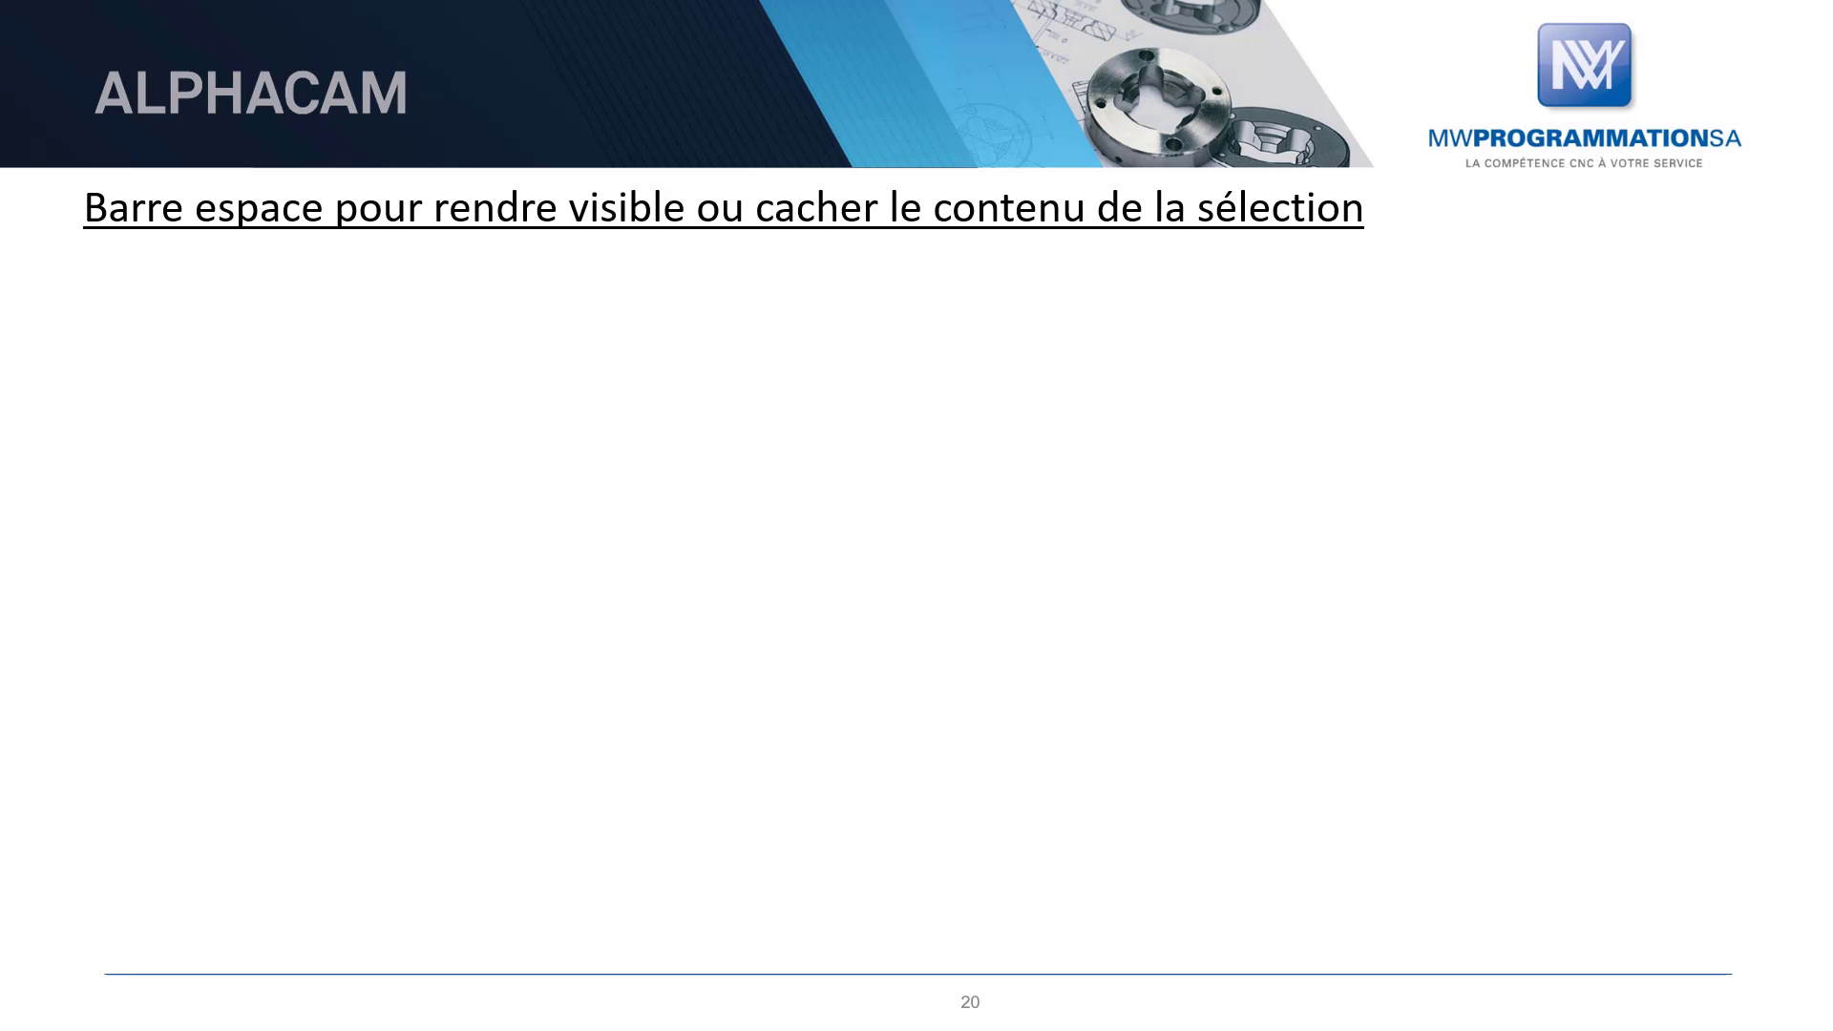
key(Right)
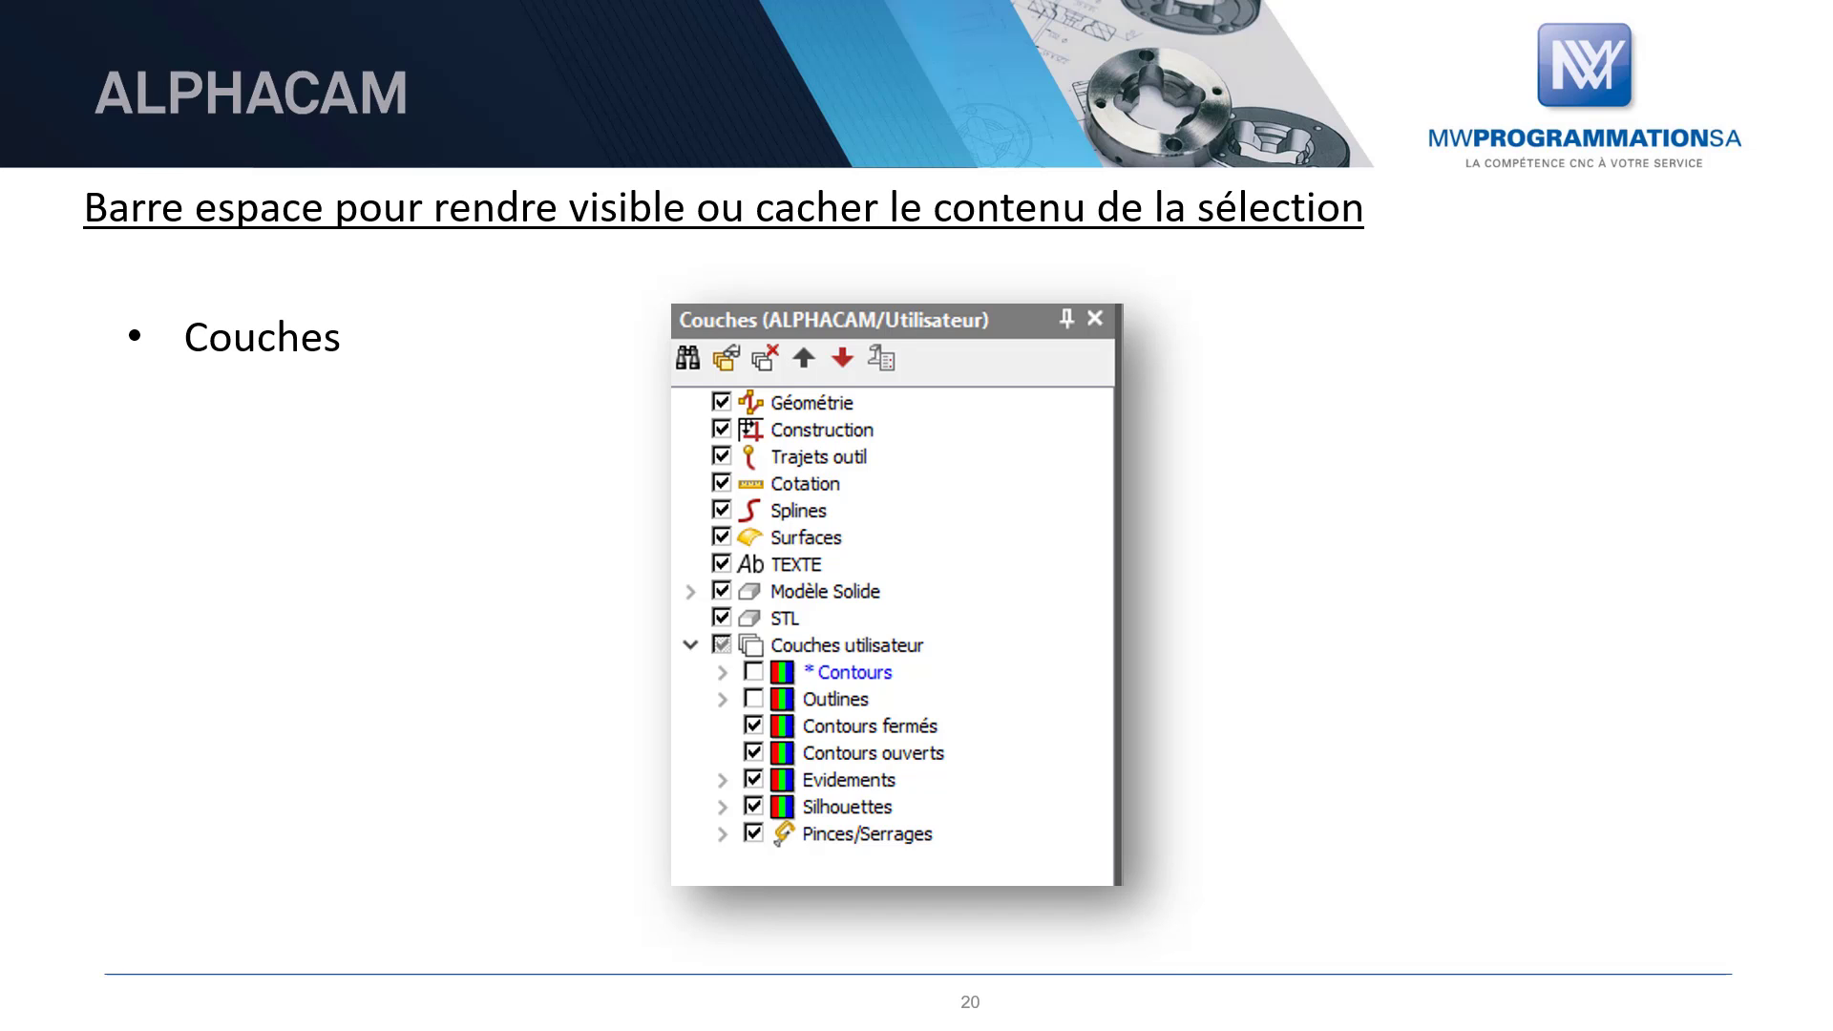
click(1274, 536)
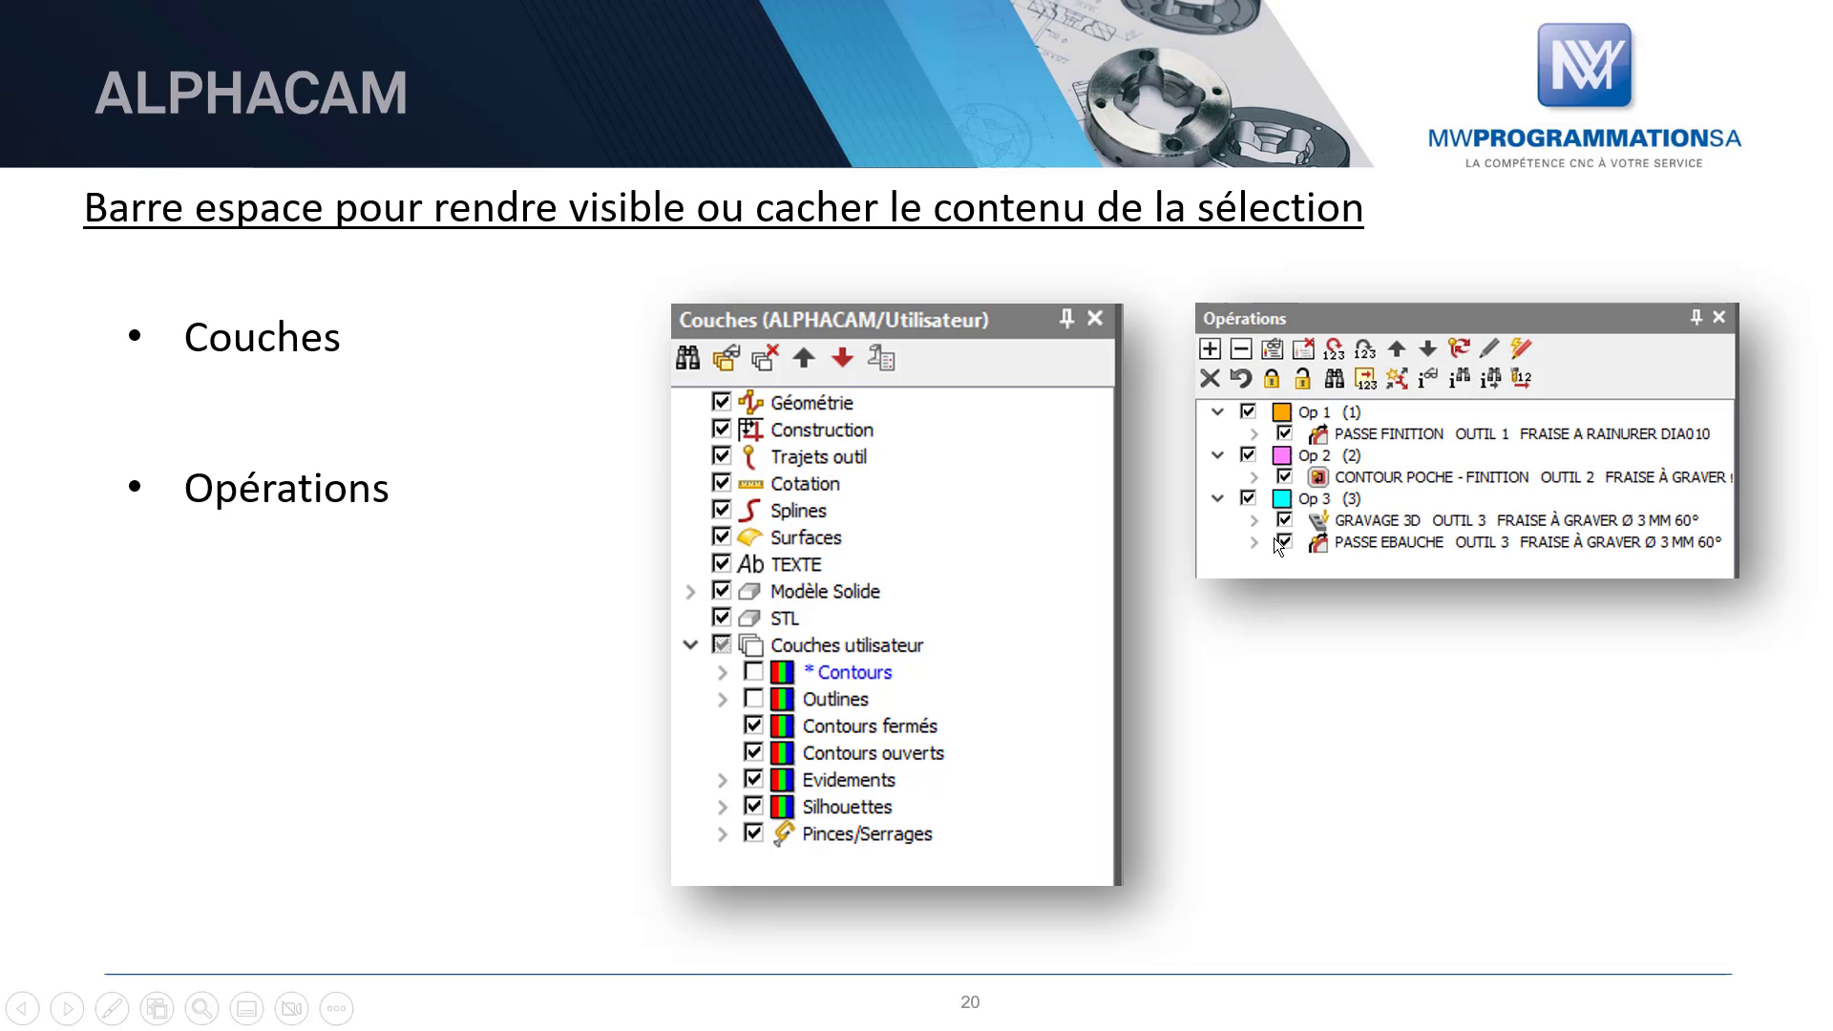
click(1274, 537)
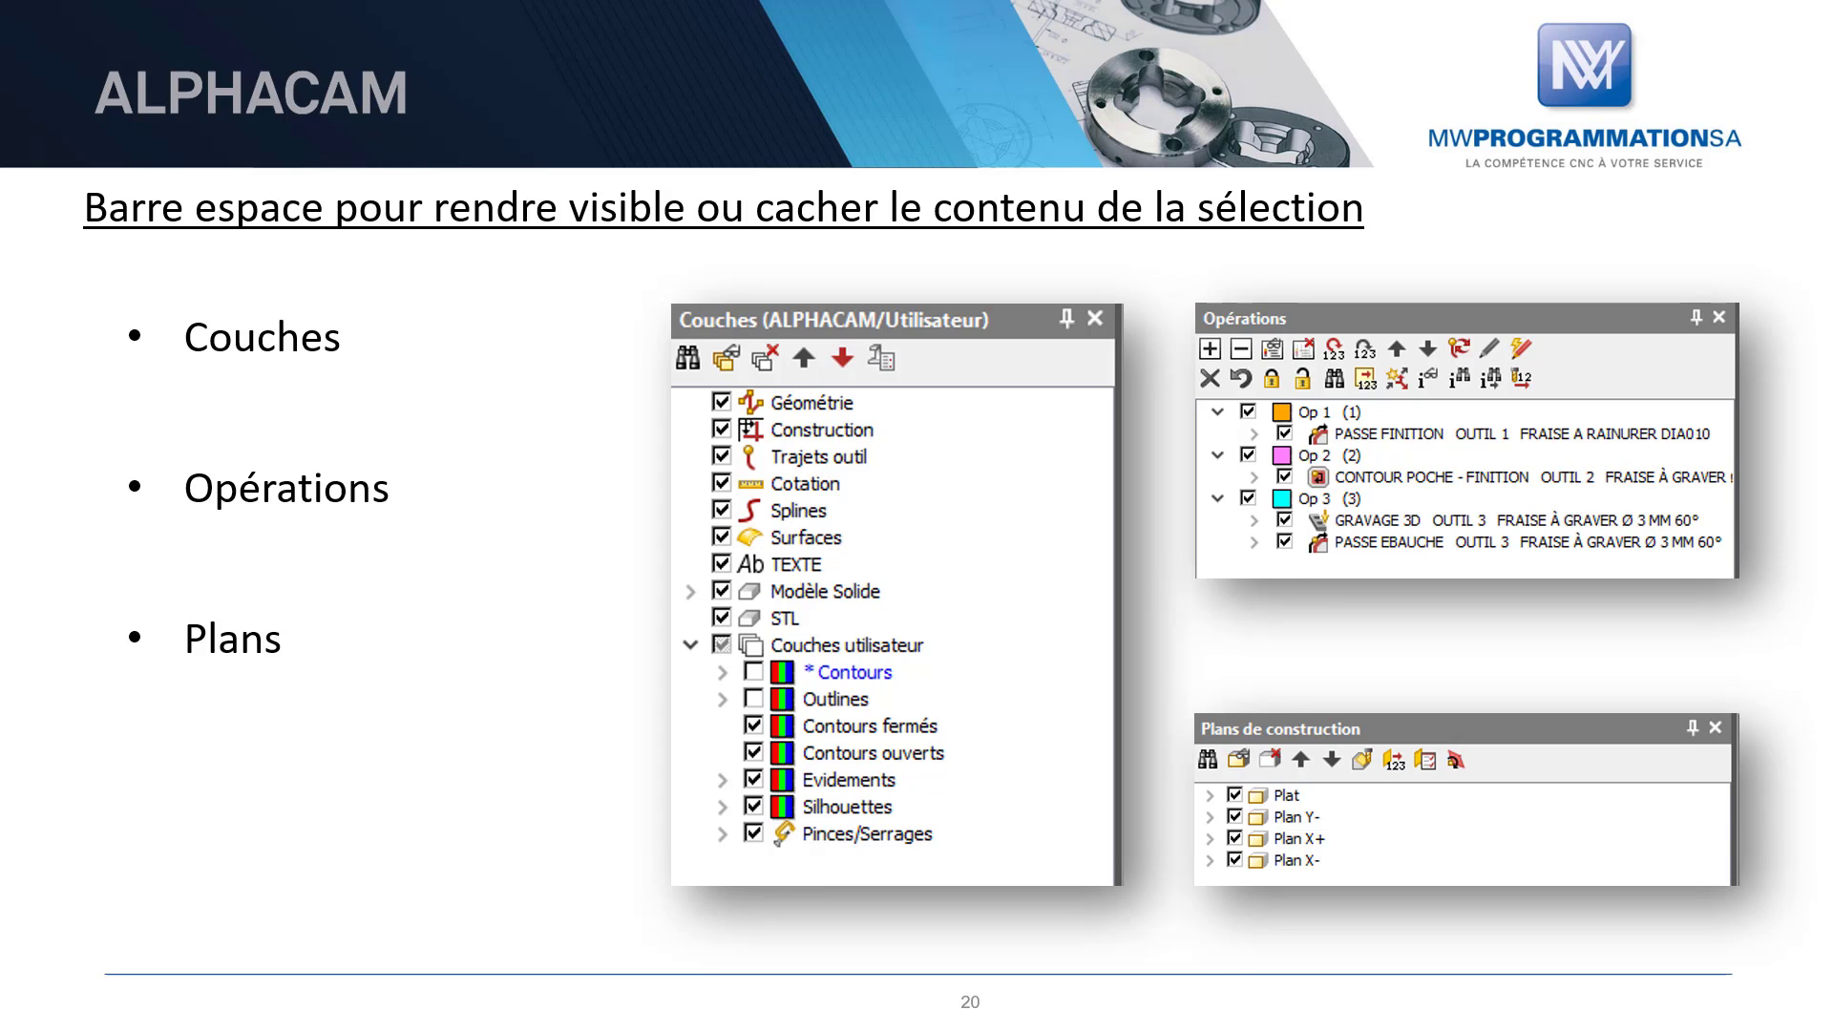
click(1274, 536)
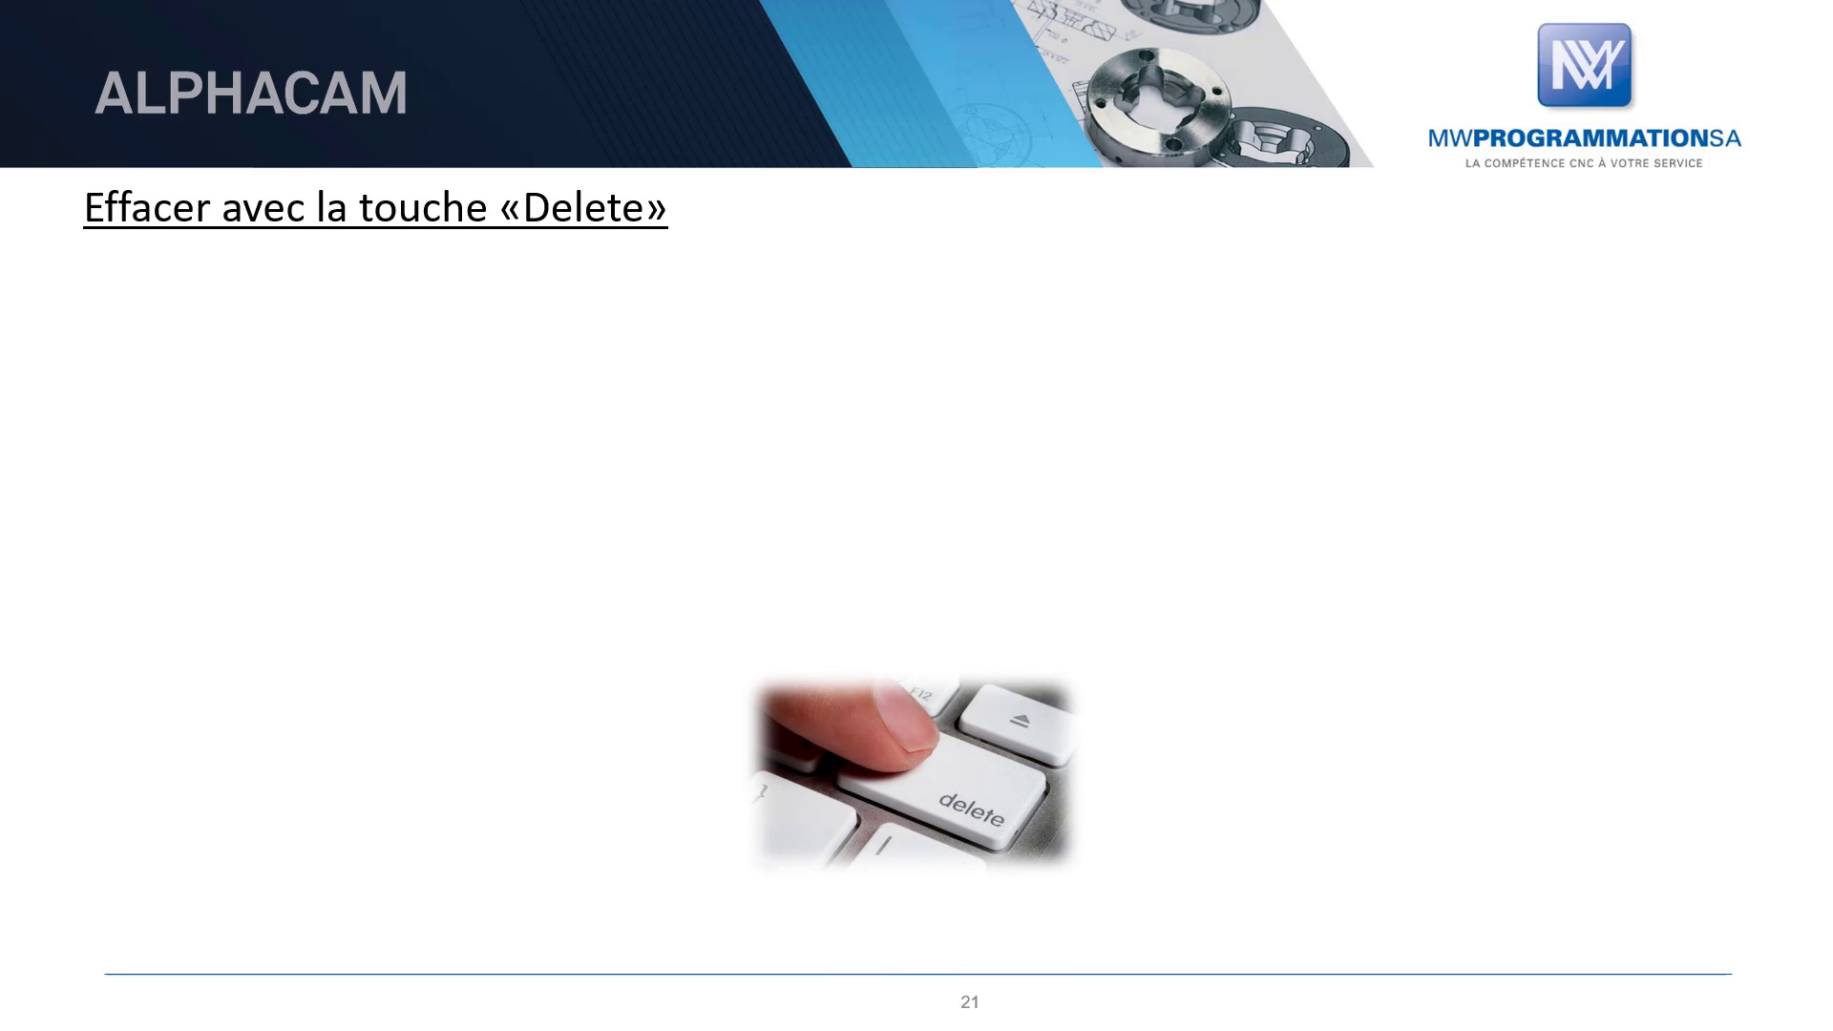
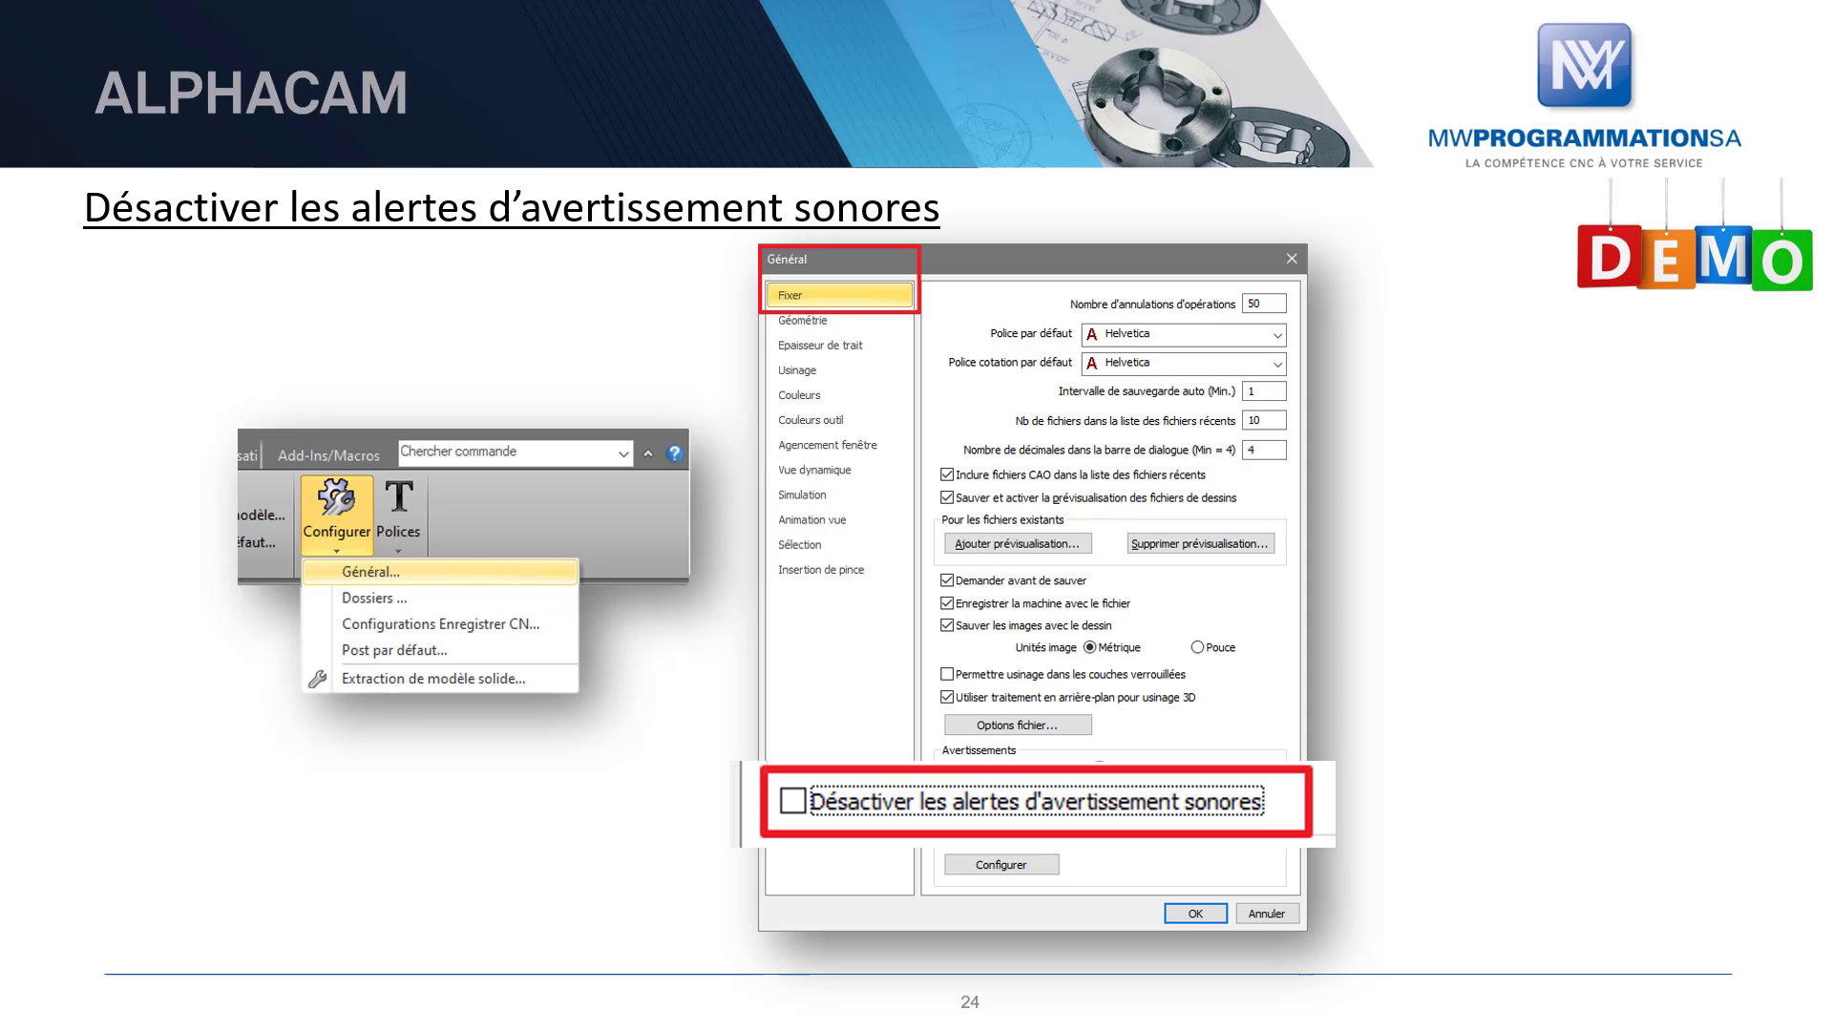
- Switch back to ALPHACAM and open GENERAL simplifier plan Z0.amd from the #2 General folder without saving the current drawing
key(alt+Tab)
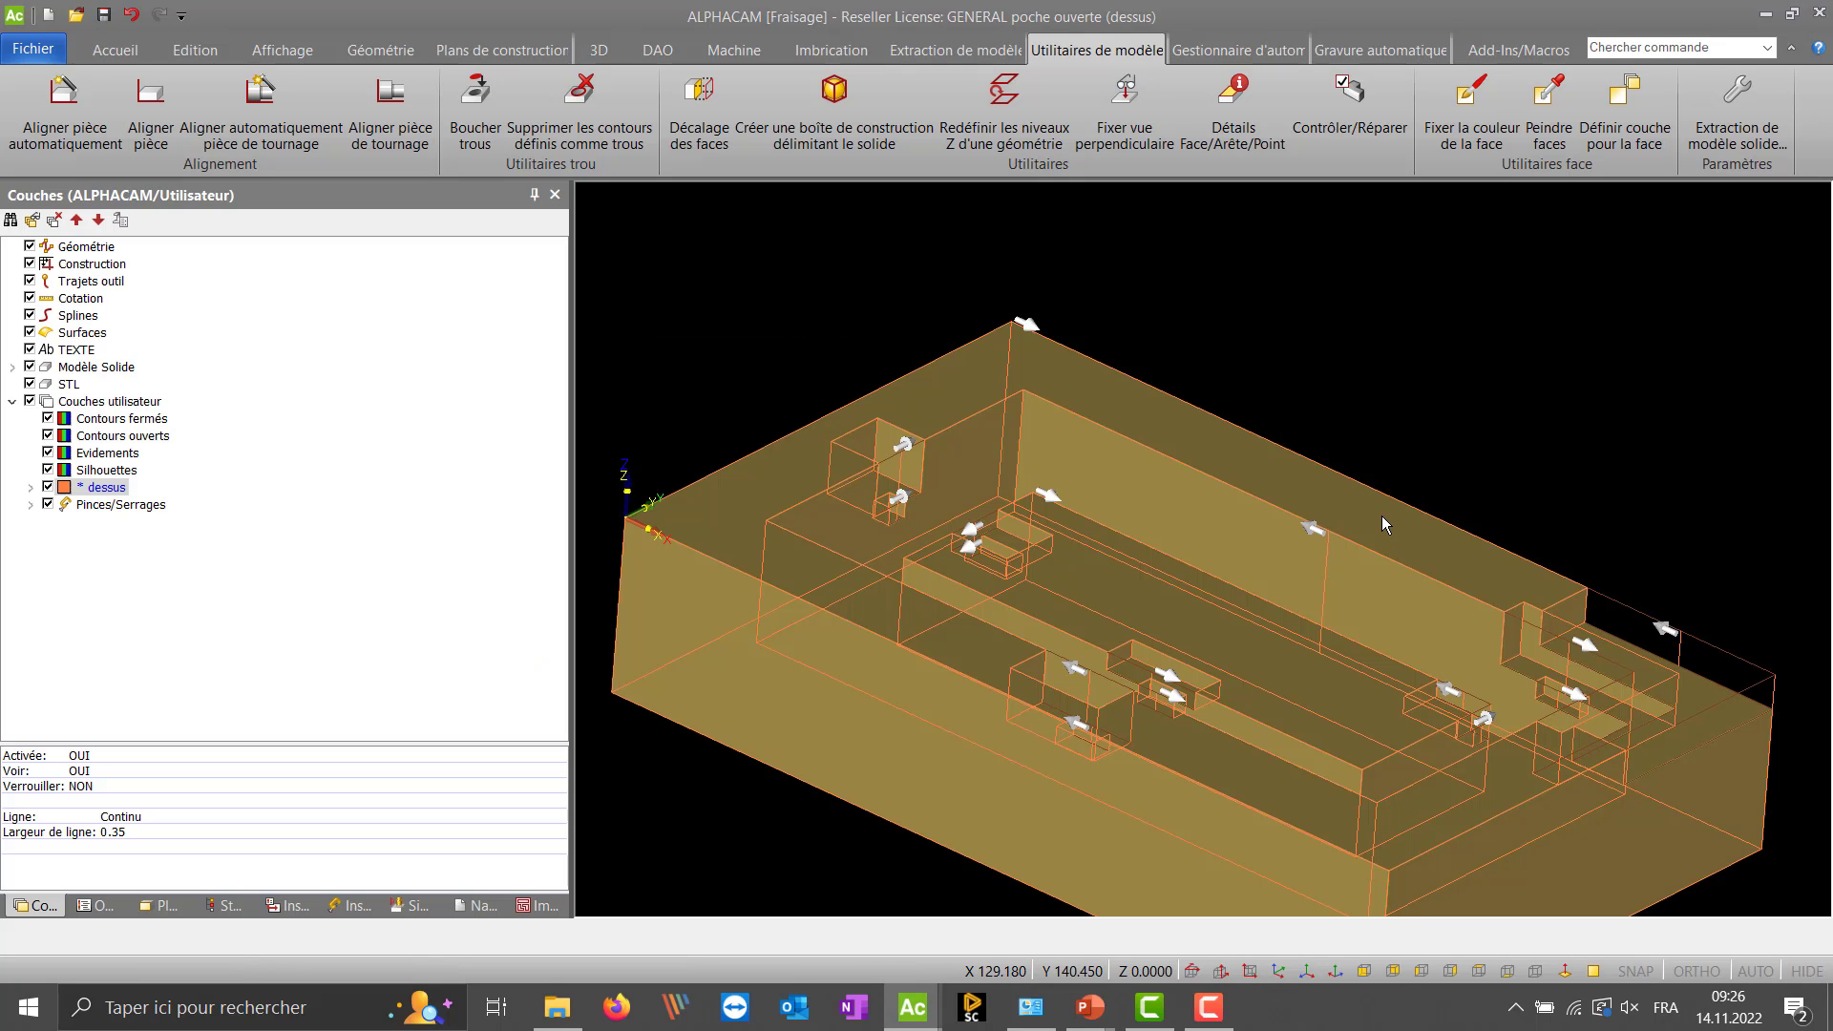
click(477, 905)
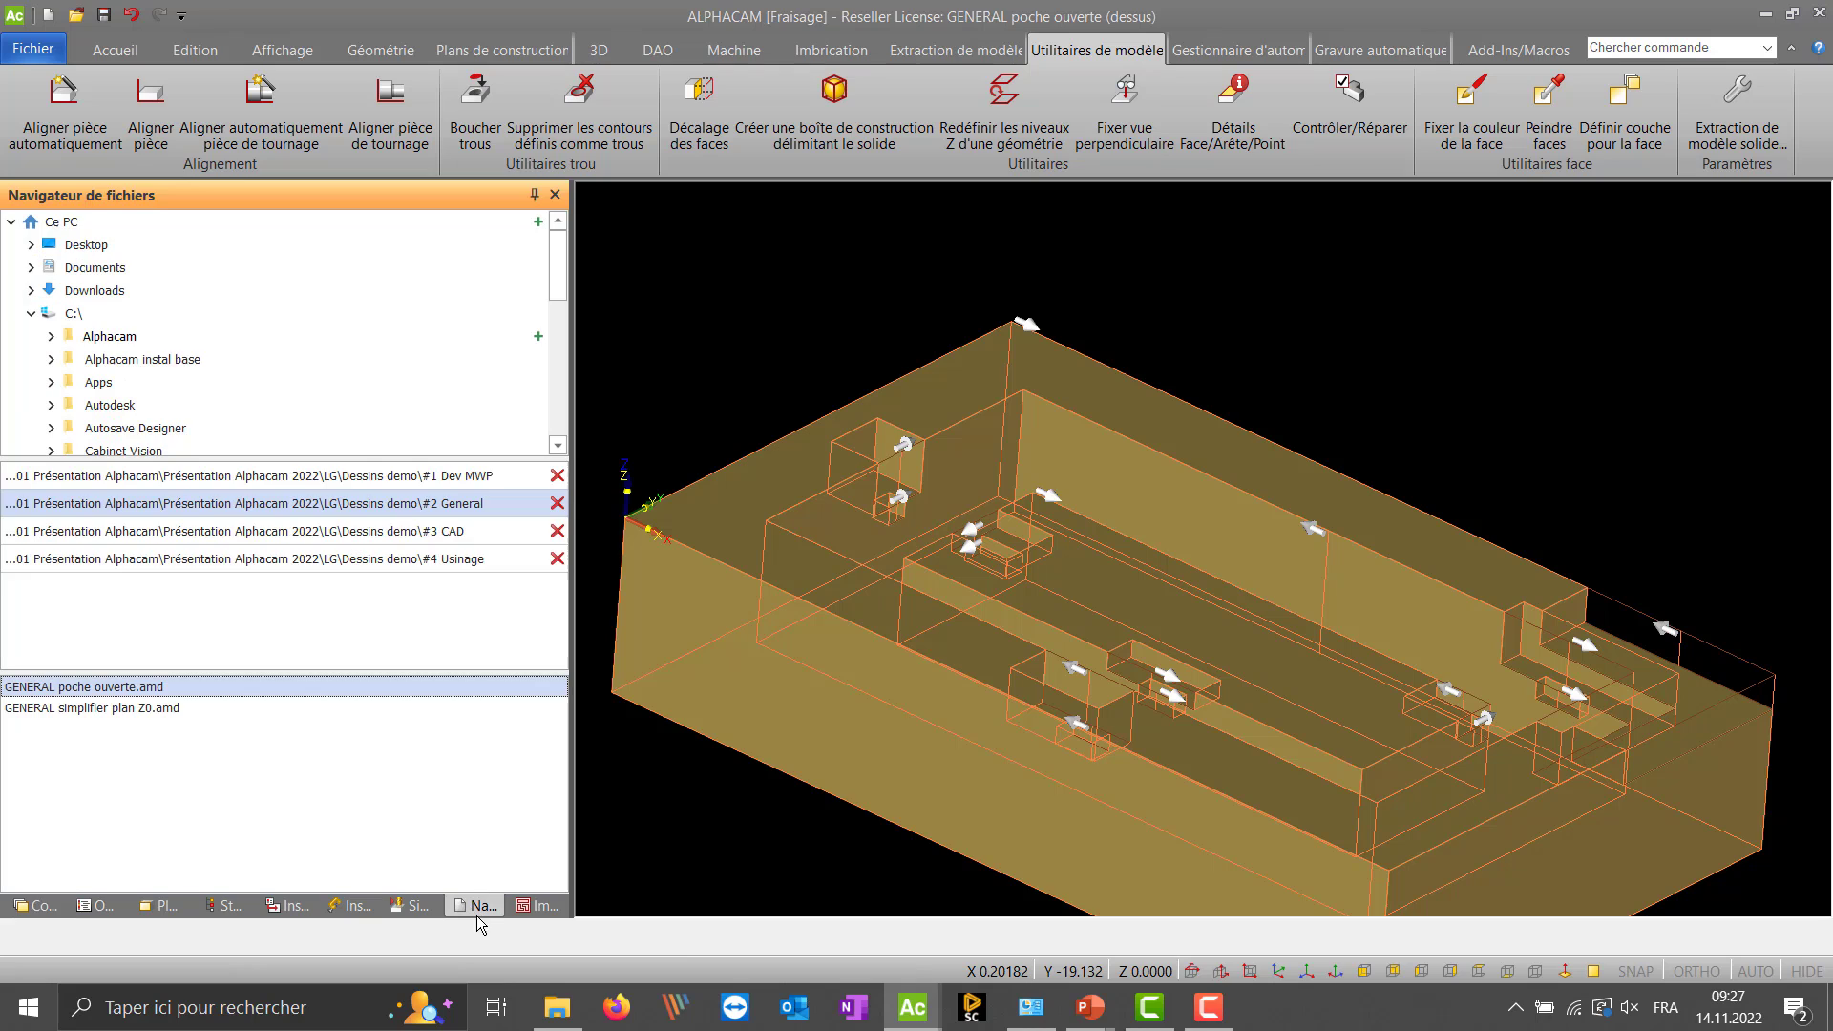
click(462, 532)
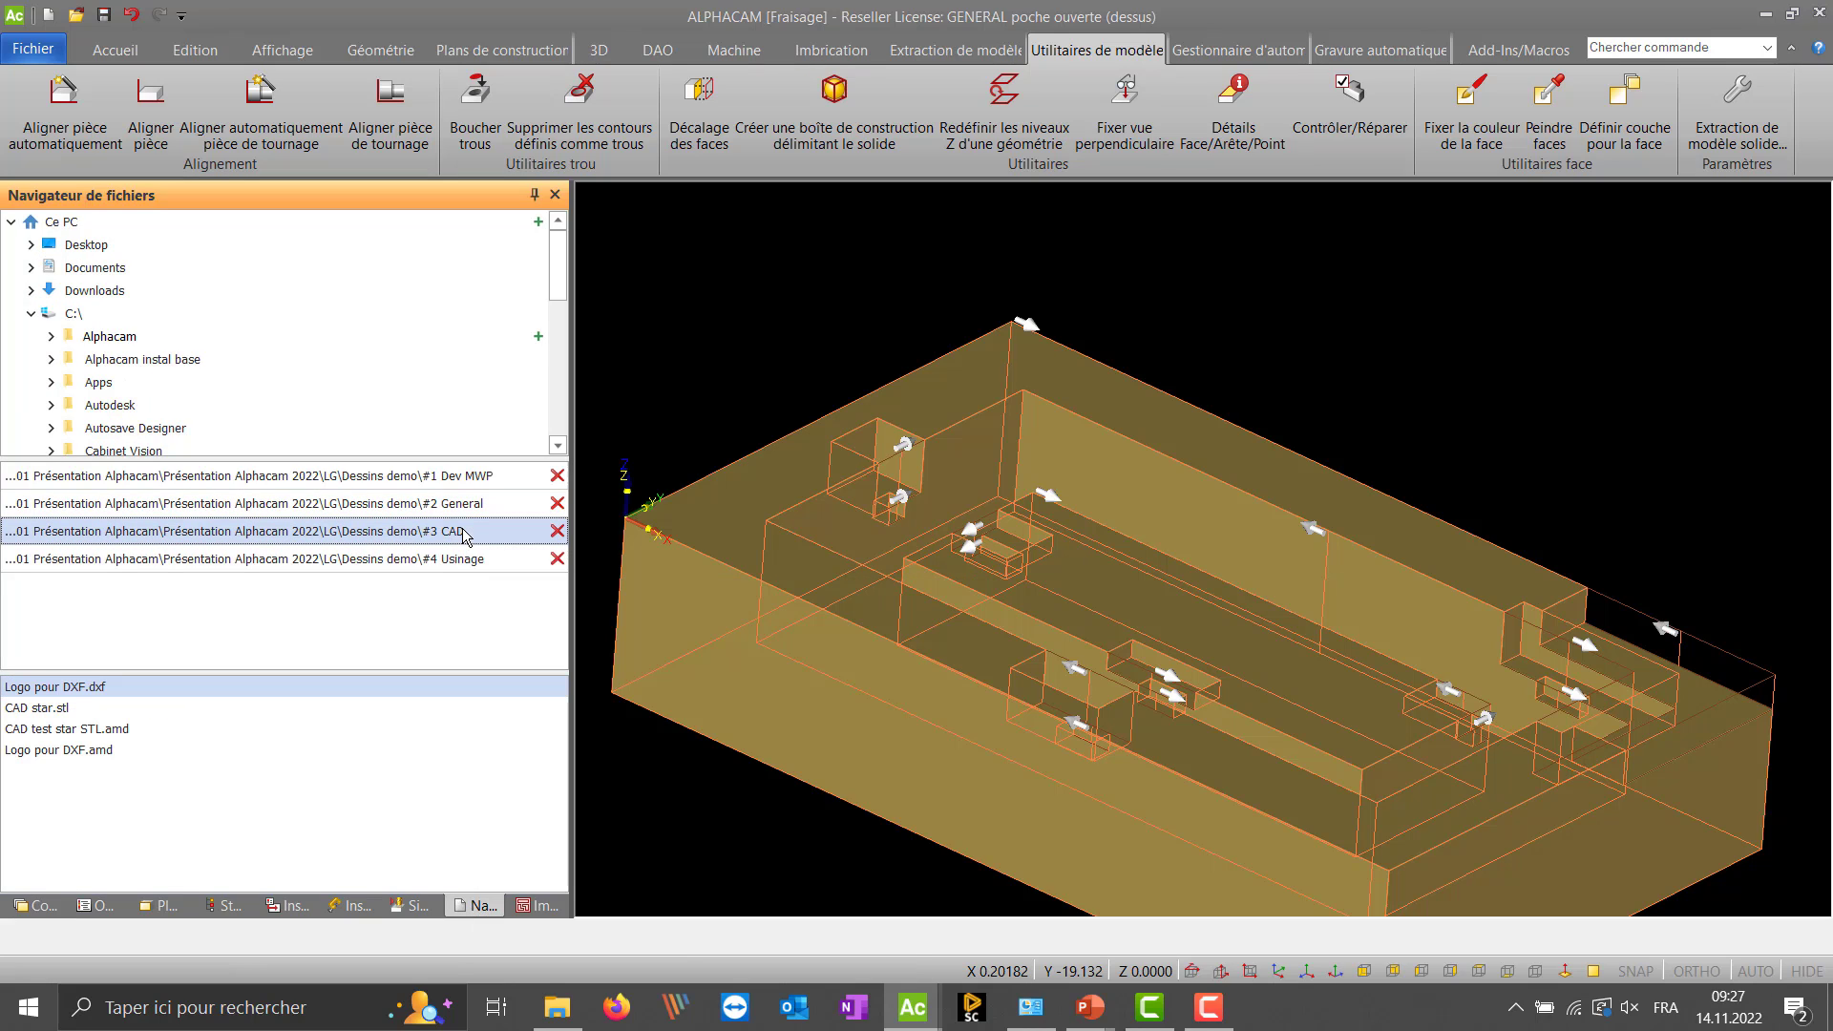
click(465, 512)
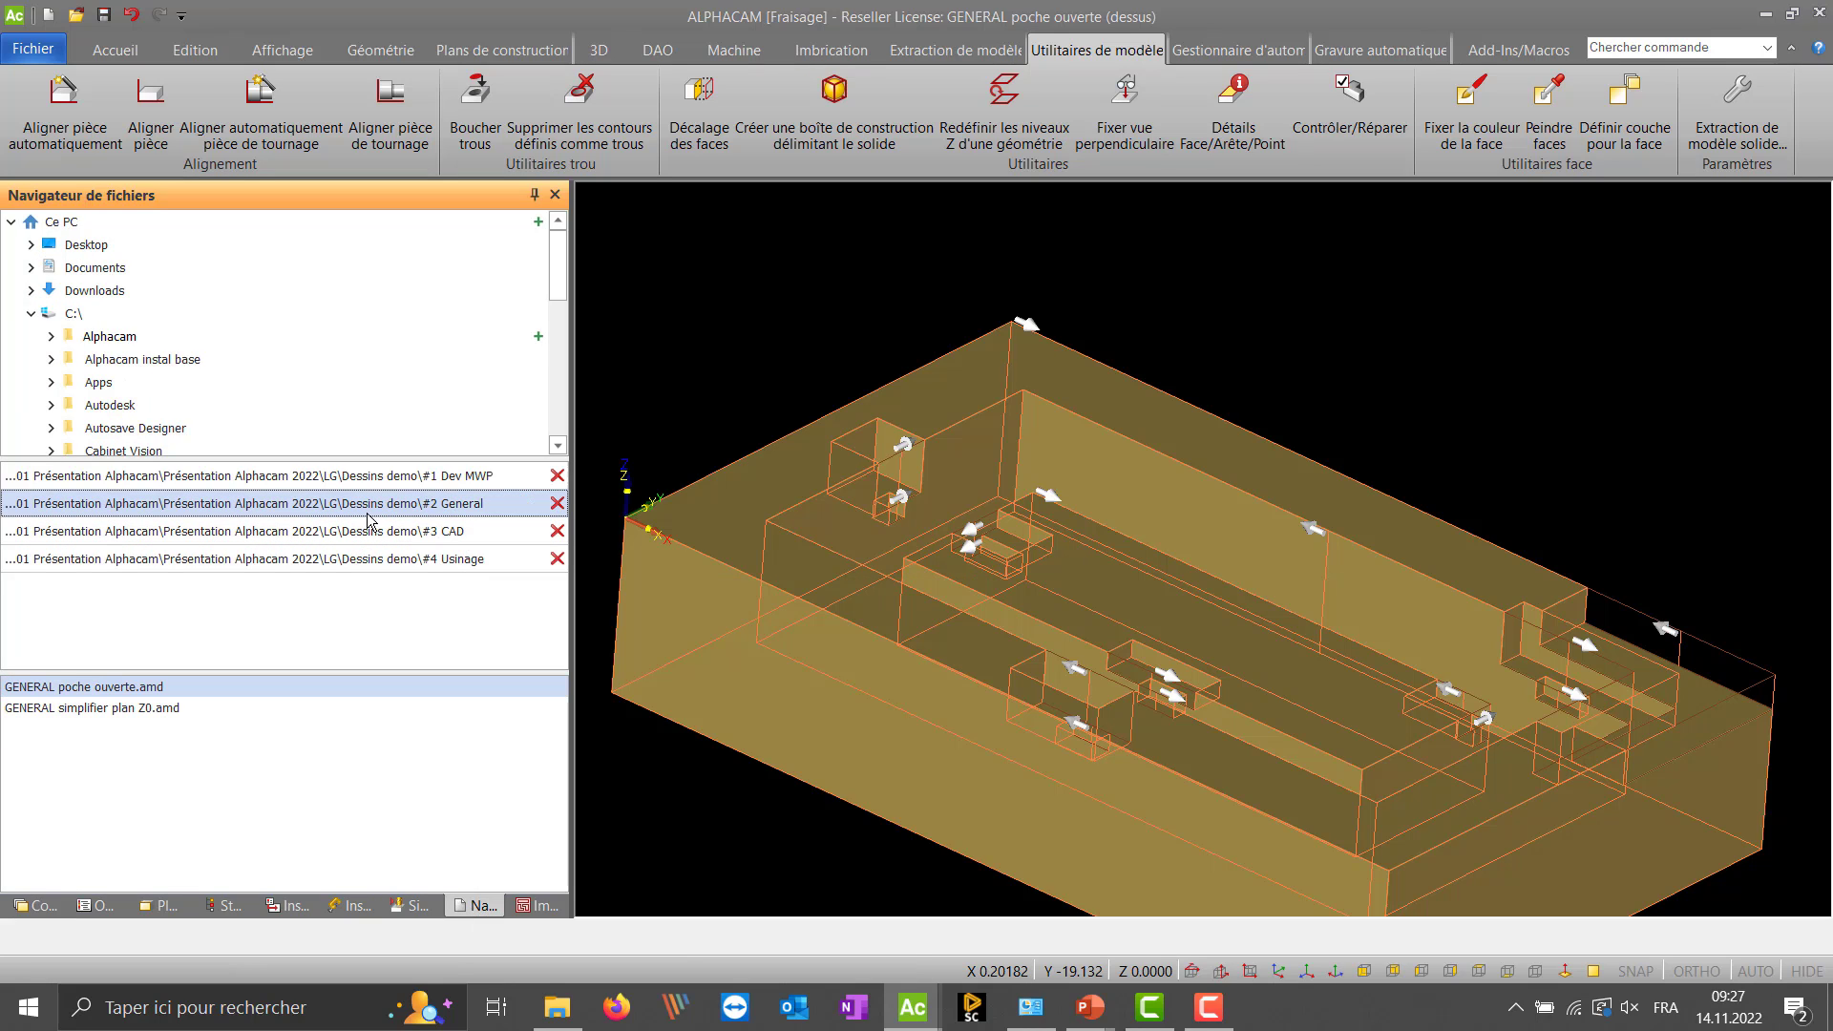
double_click(120, 710)
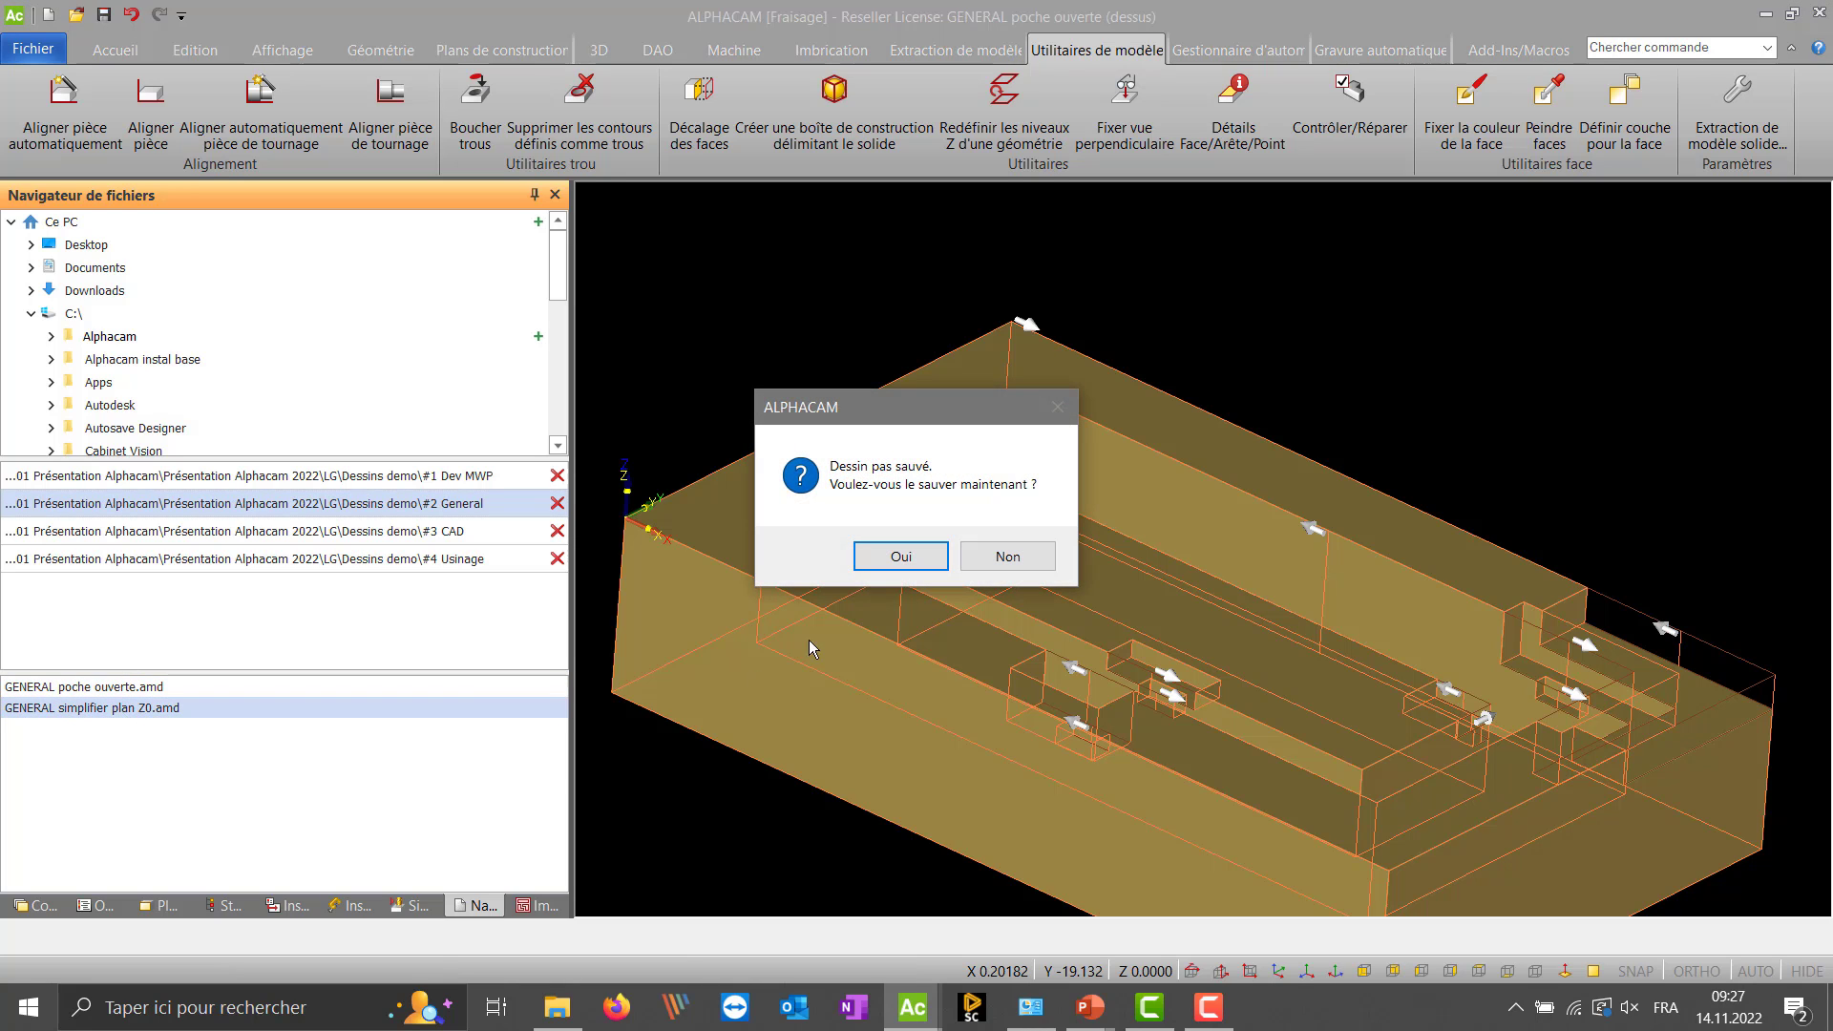
click(993, 559)
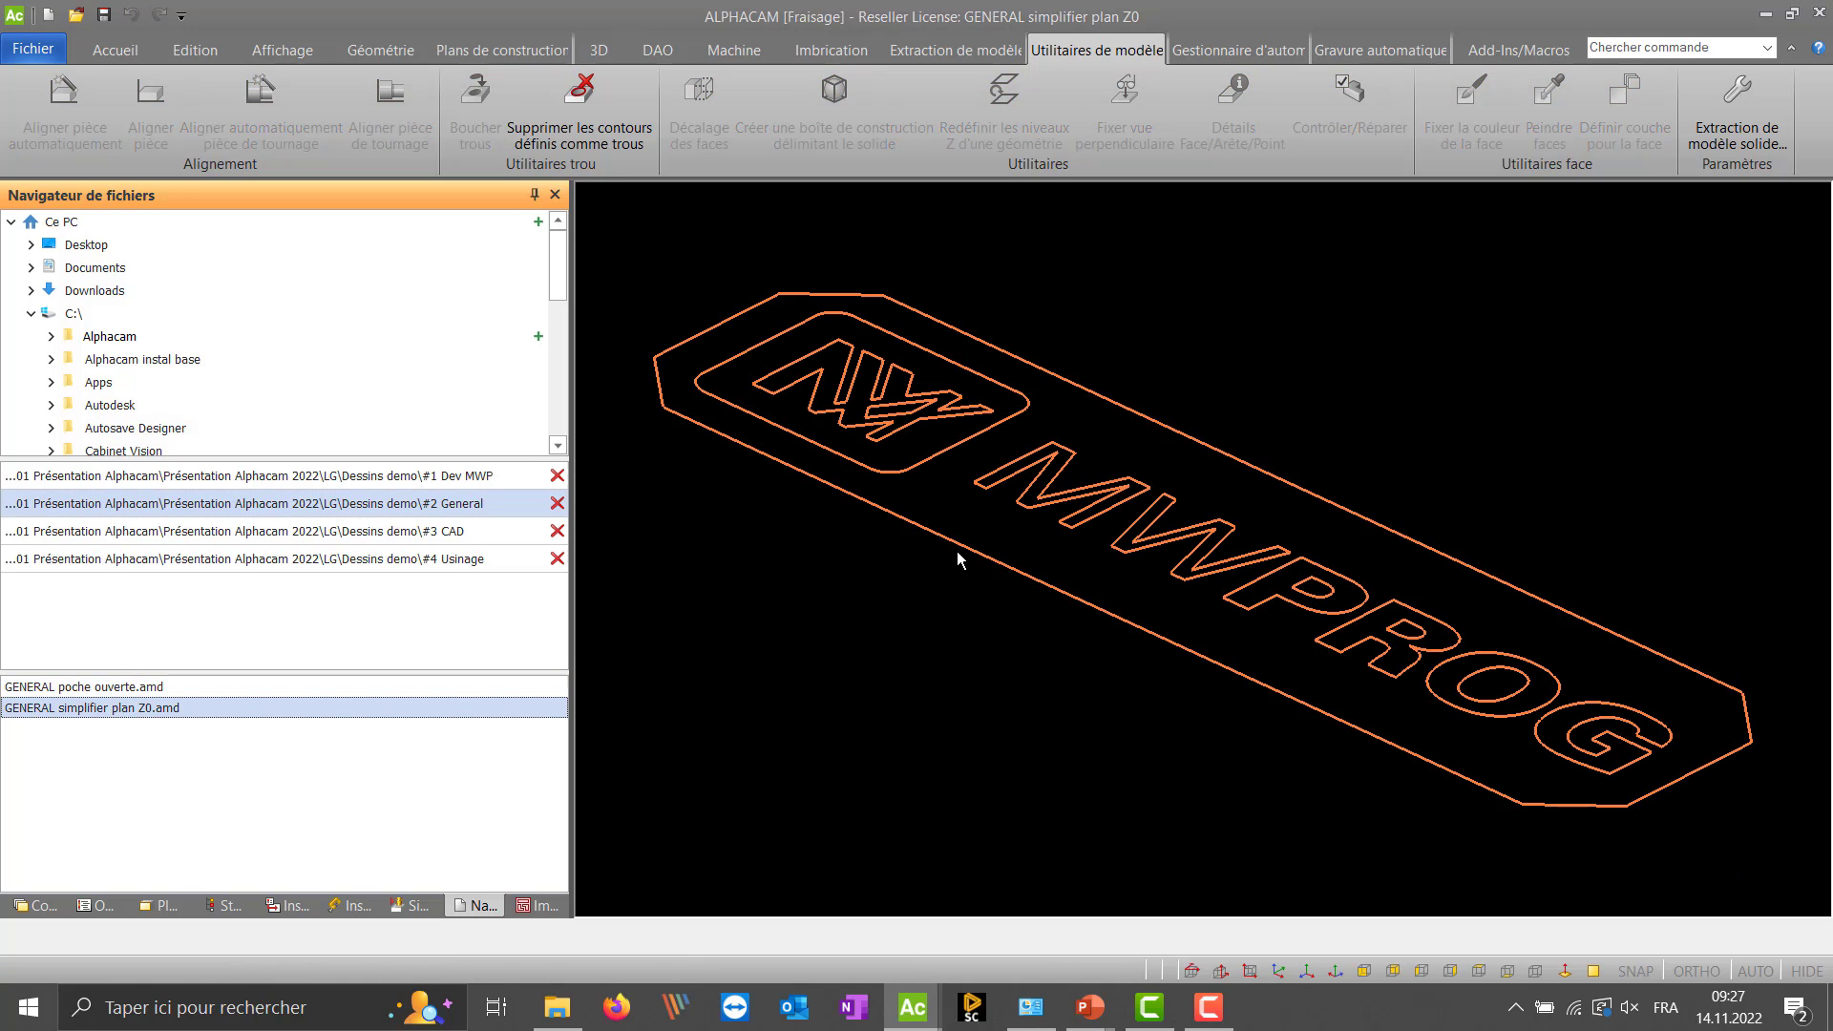
- Activate the Logo user layer of the MWPROG drawing
scroll(1091, 456, down, 5)
mouse_move(1092, 457)
middle_down()
mouse_move(1160, 358)
mouse_move(1048, 585)
middle_up()
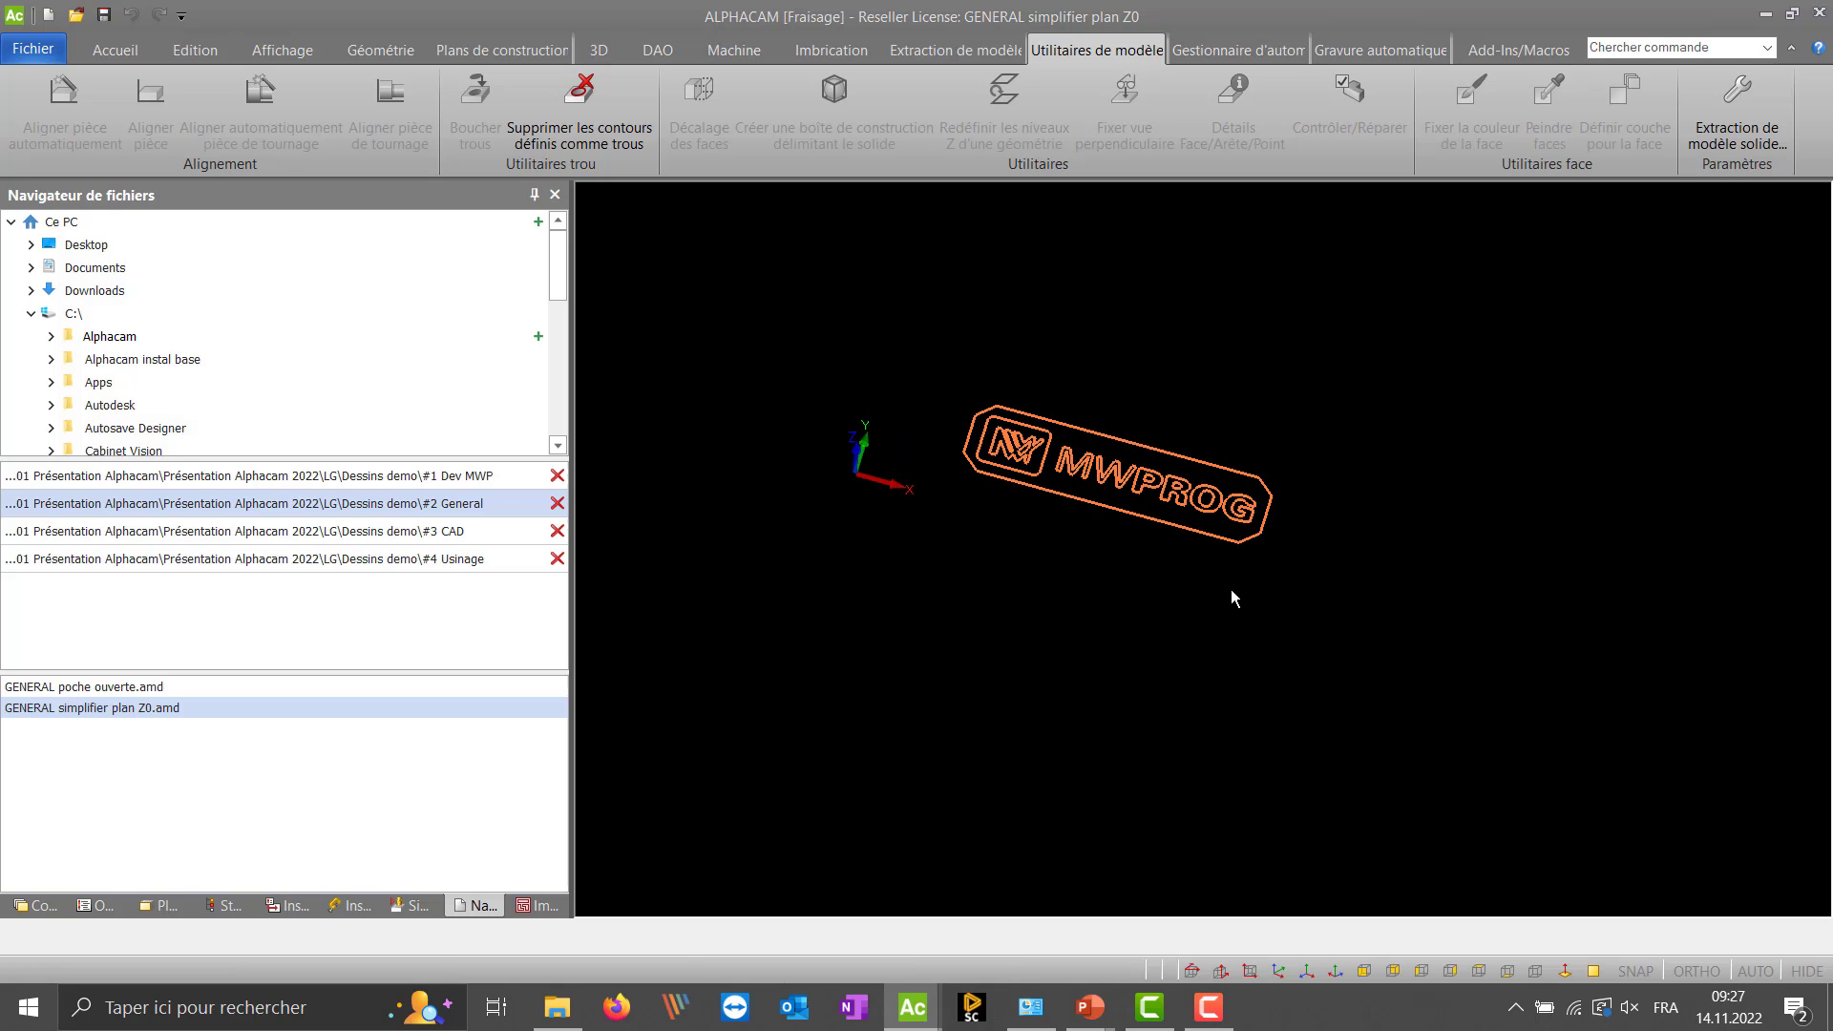
click(40, 904)
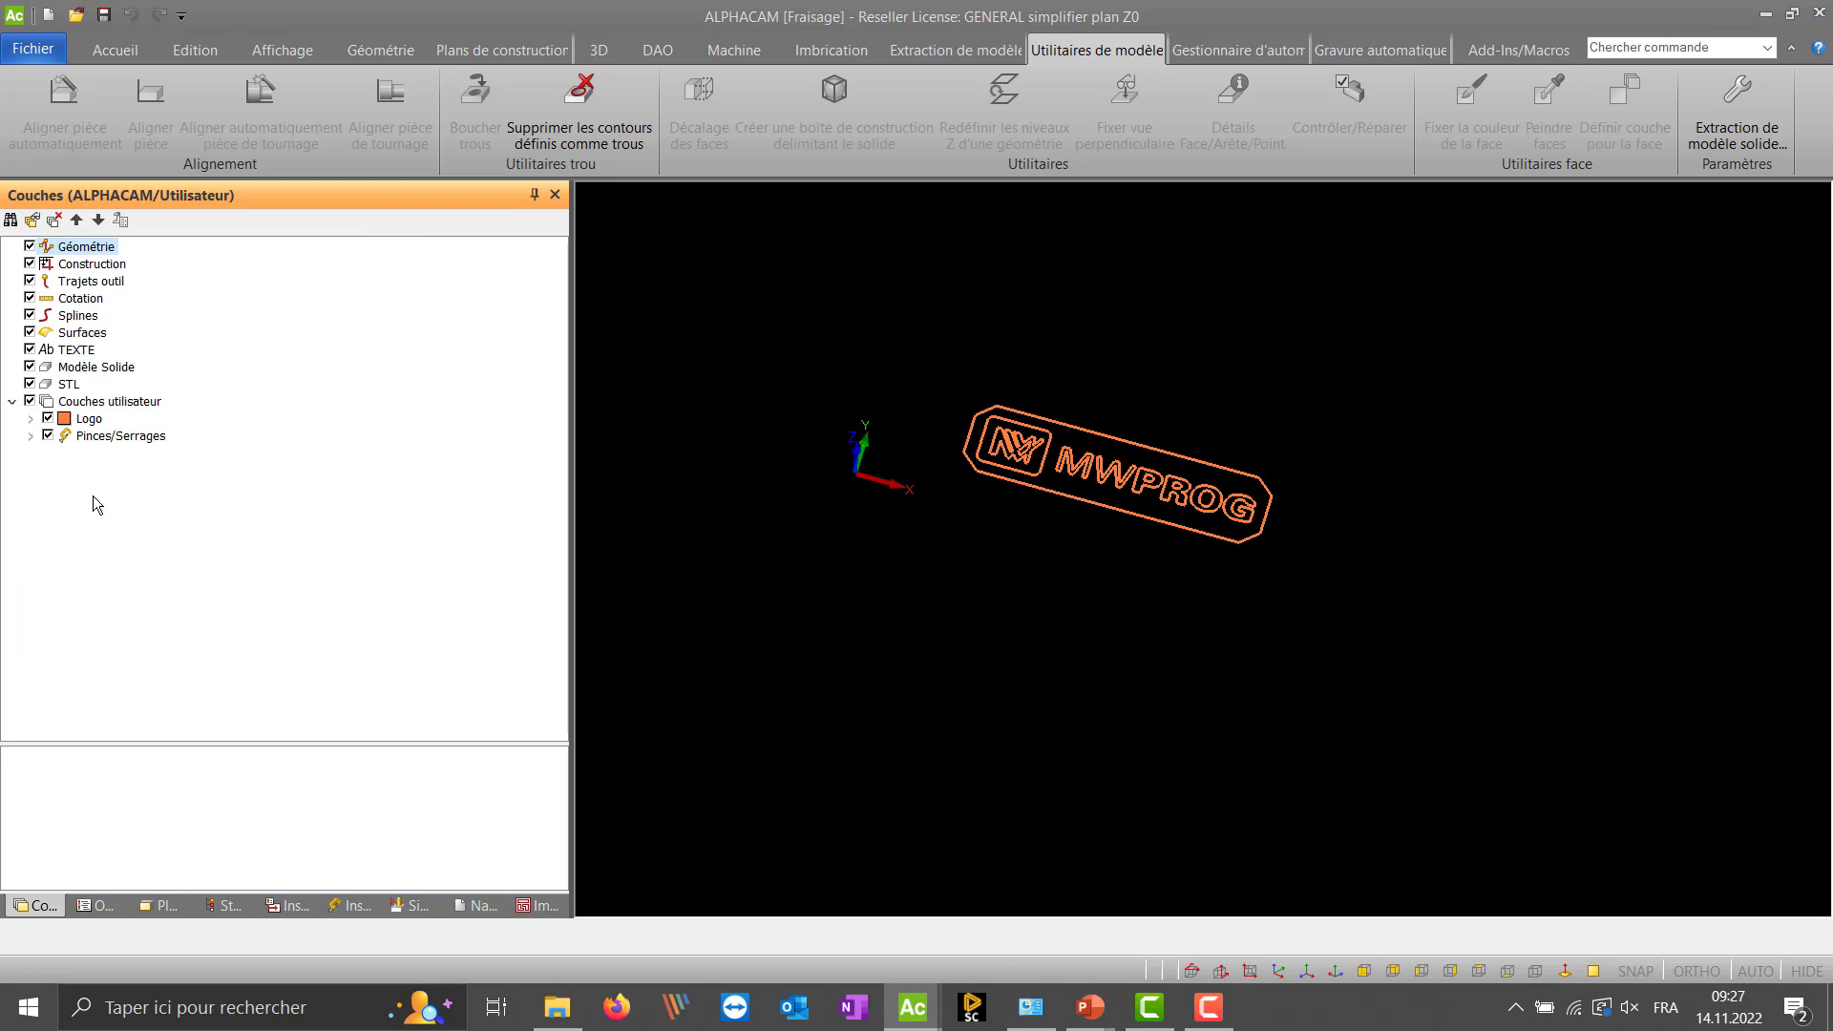
double_click(89, 419)
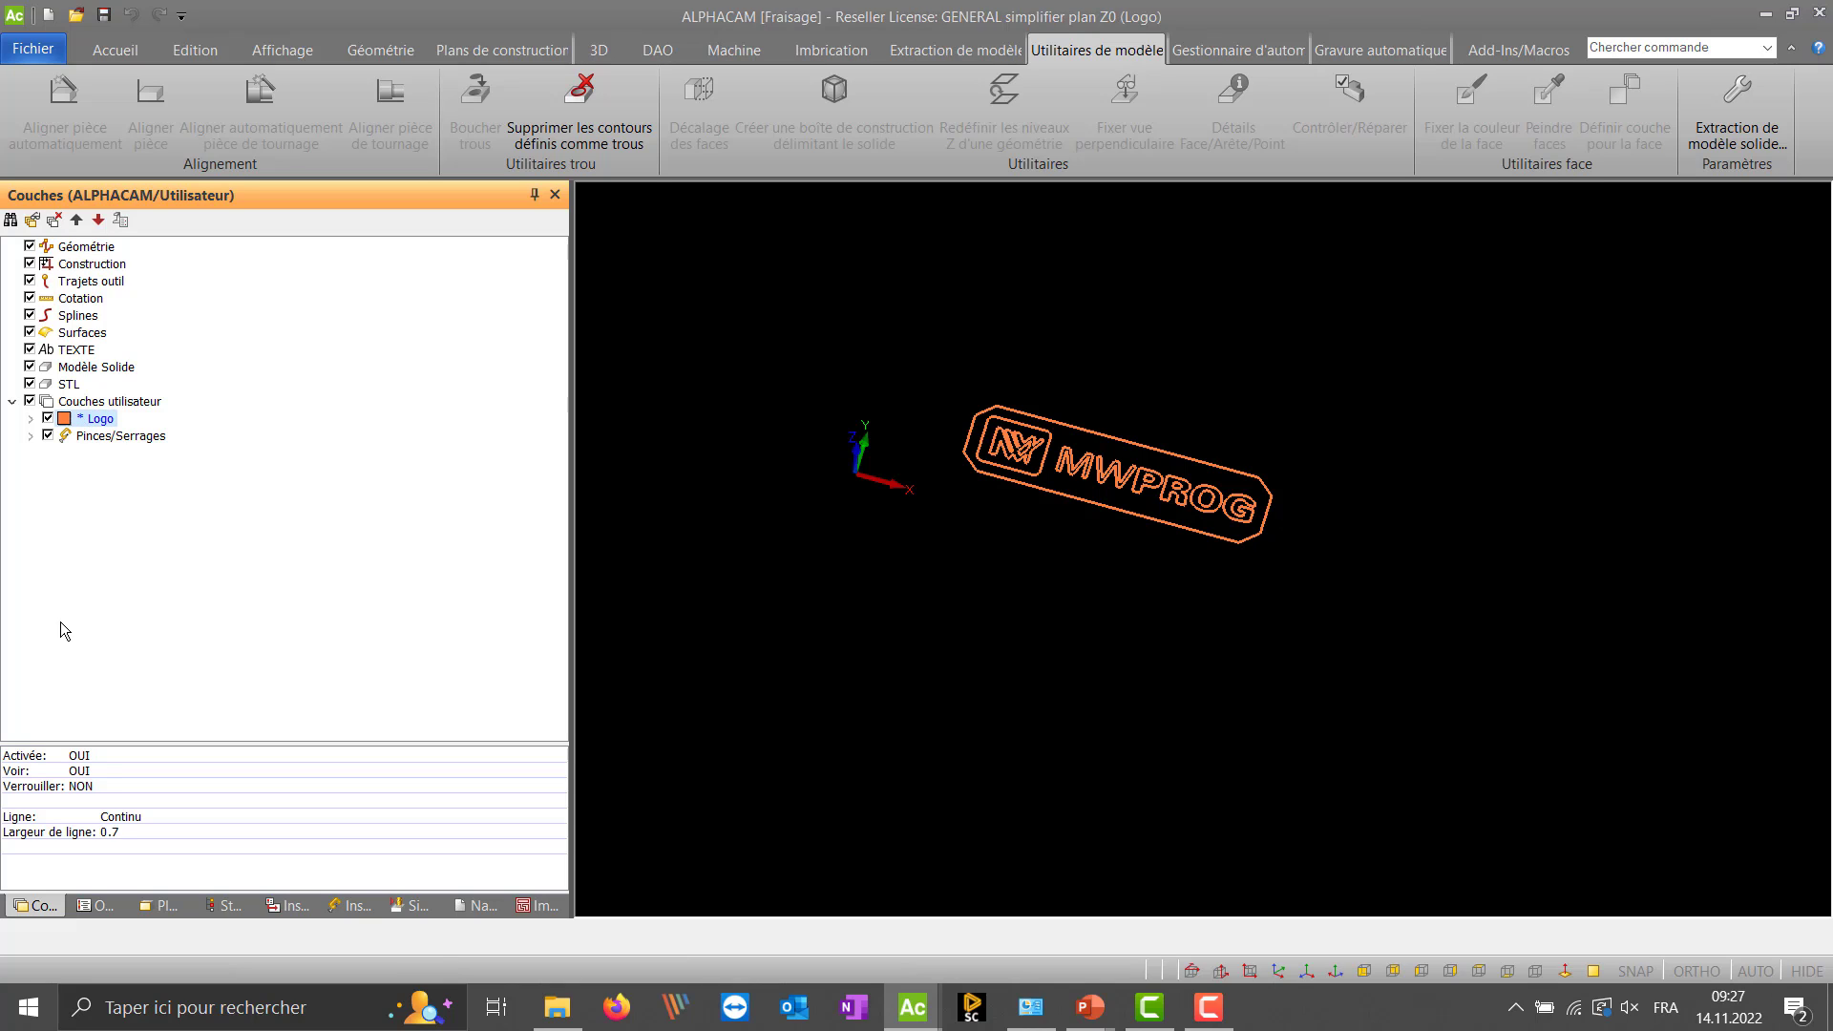
scroll(1029, 420, up, 3)
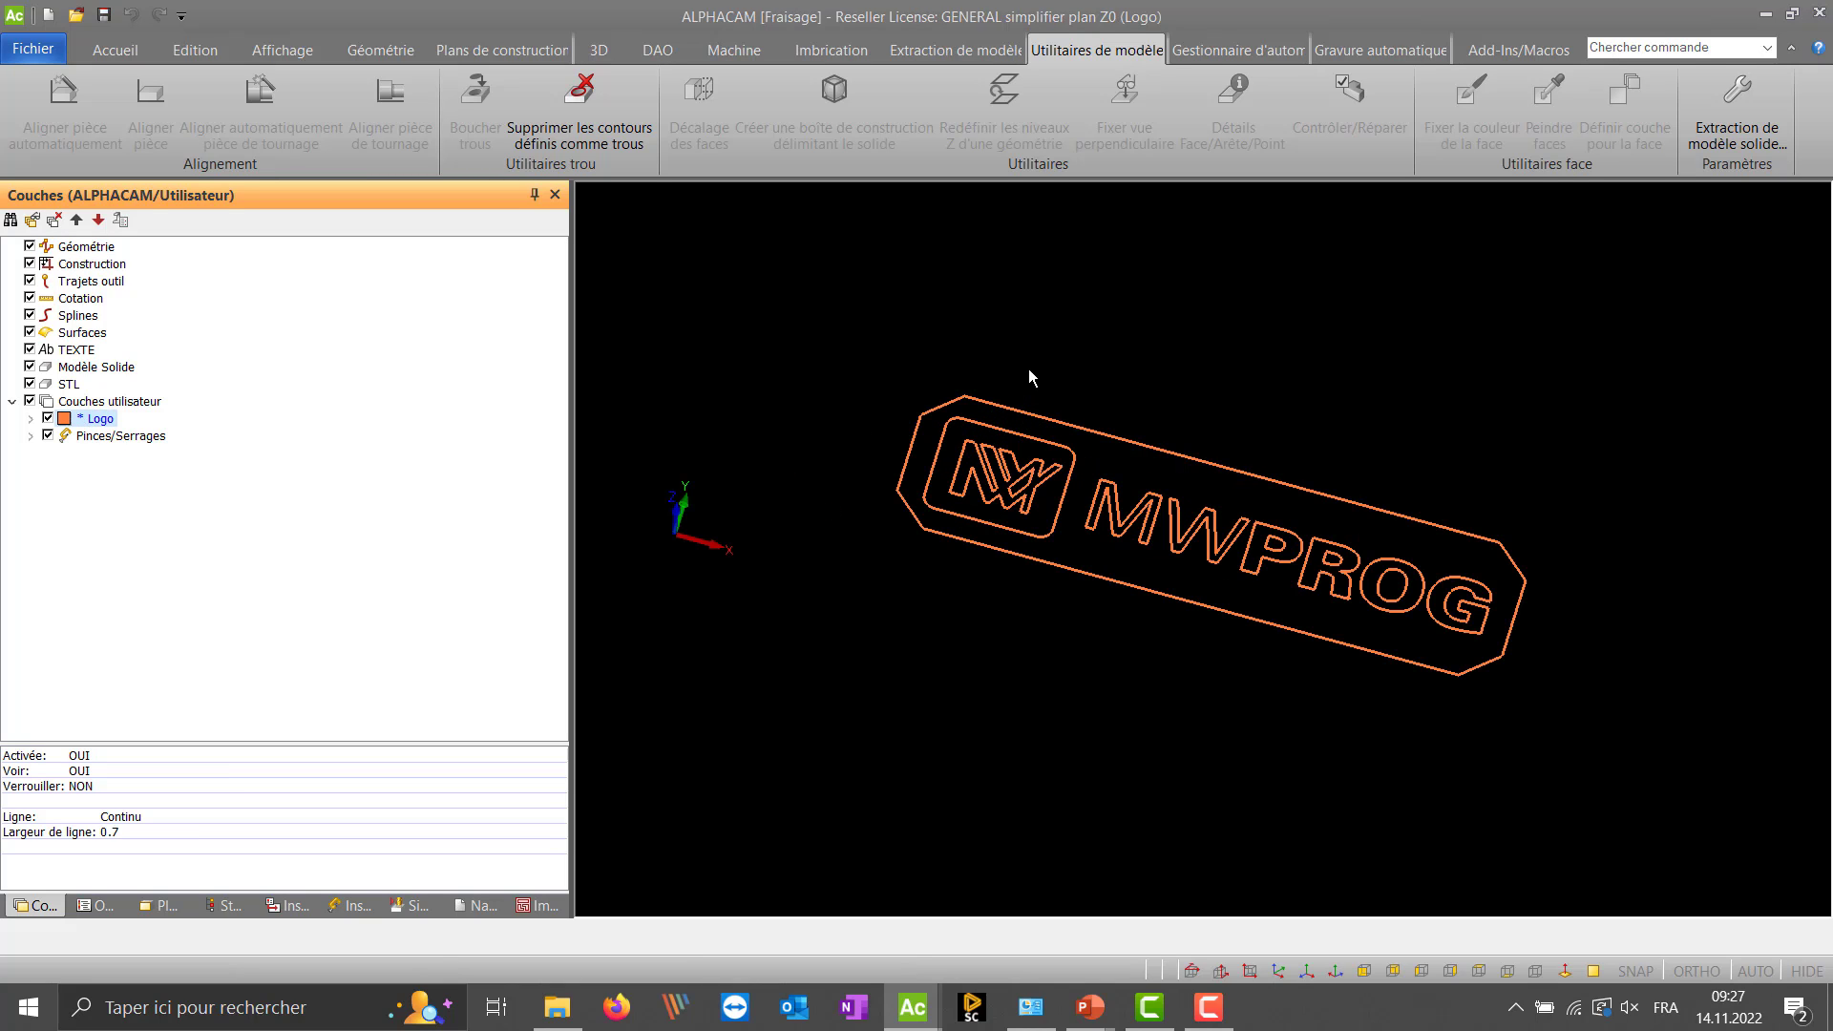
mouse_move(1025, 363)
middle_down()
mouse_move(995, 327)
mouse_move(1040, 353)
middle_up()
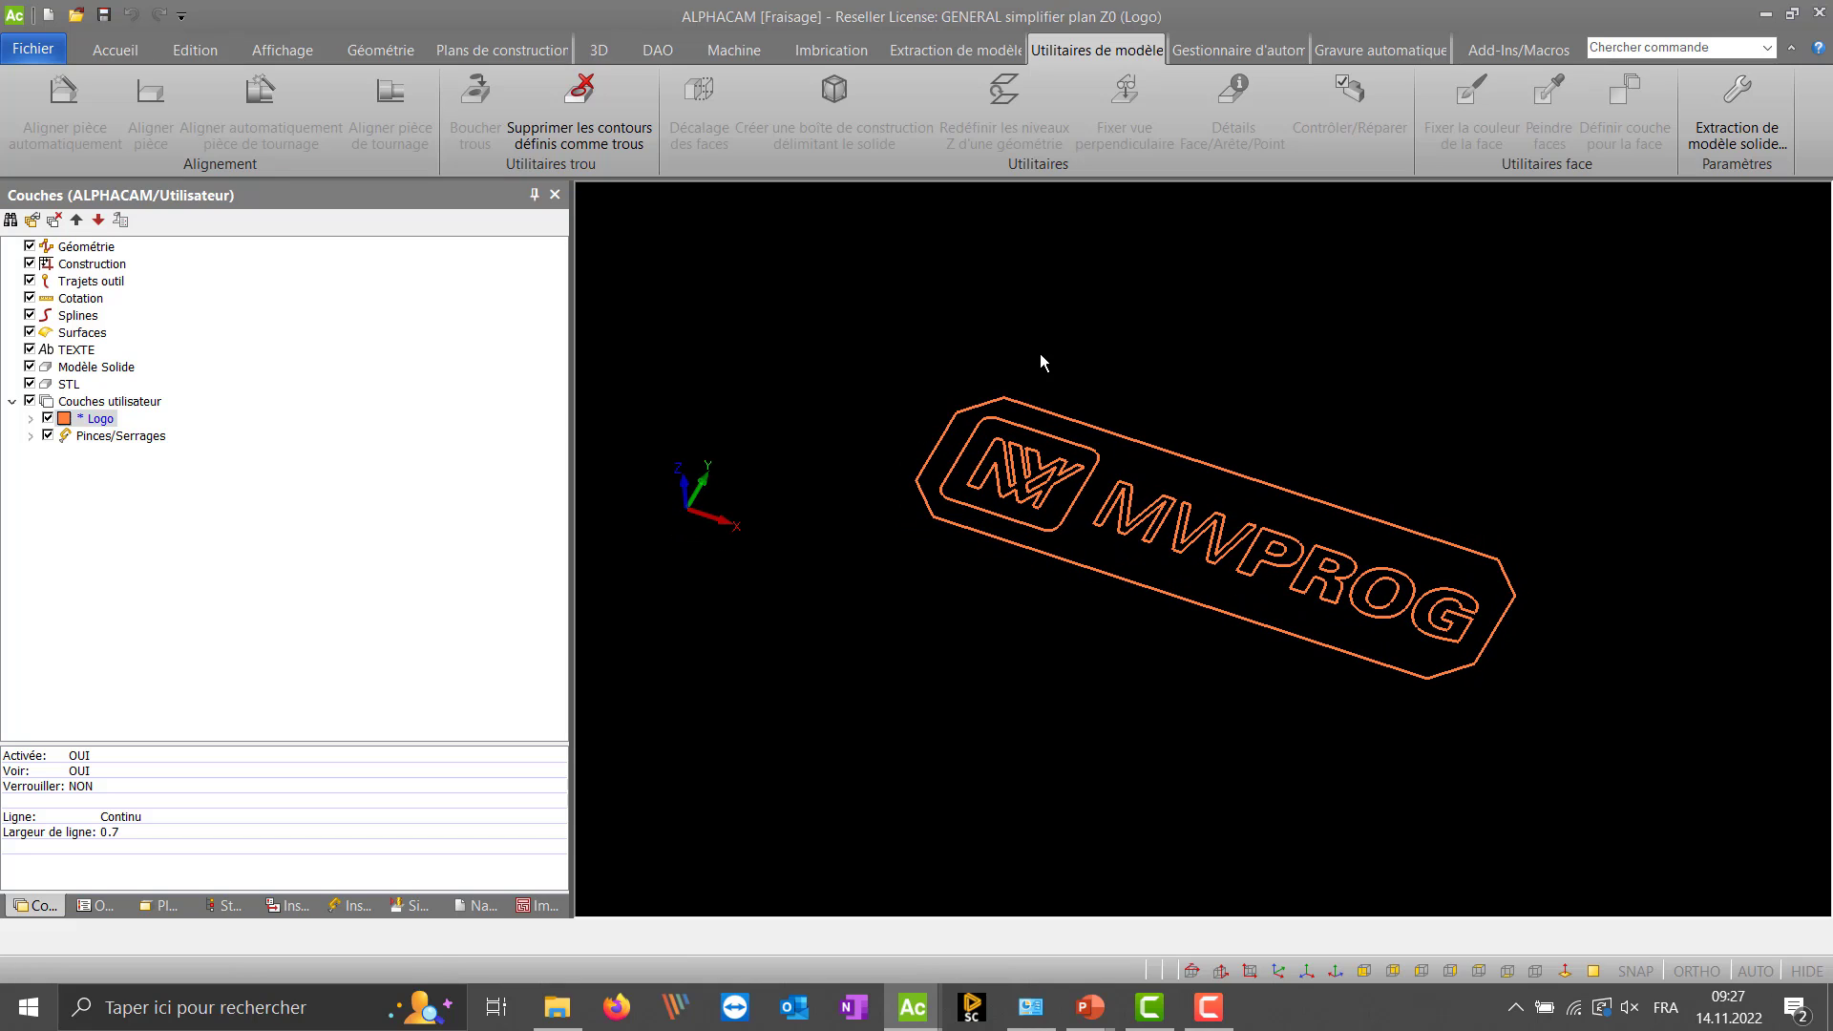
right_click(1040, 354)
- Start a 2D special geometry command (Géométries spéciales) with the Logo layer active
click(380, 50)
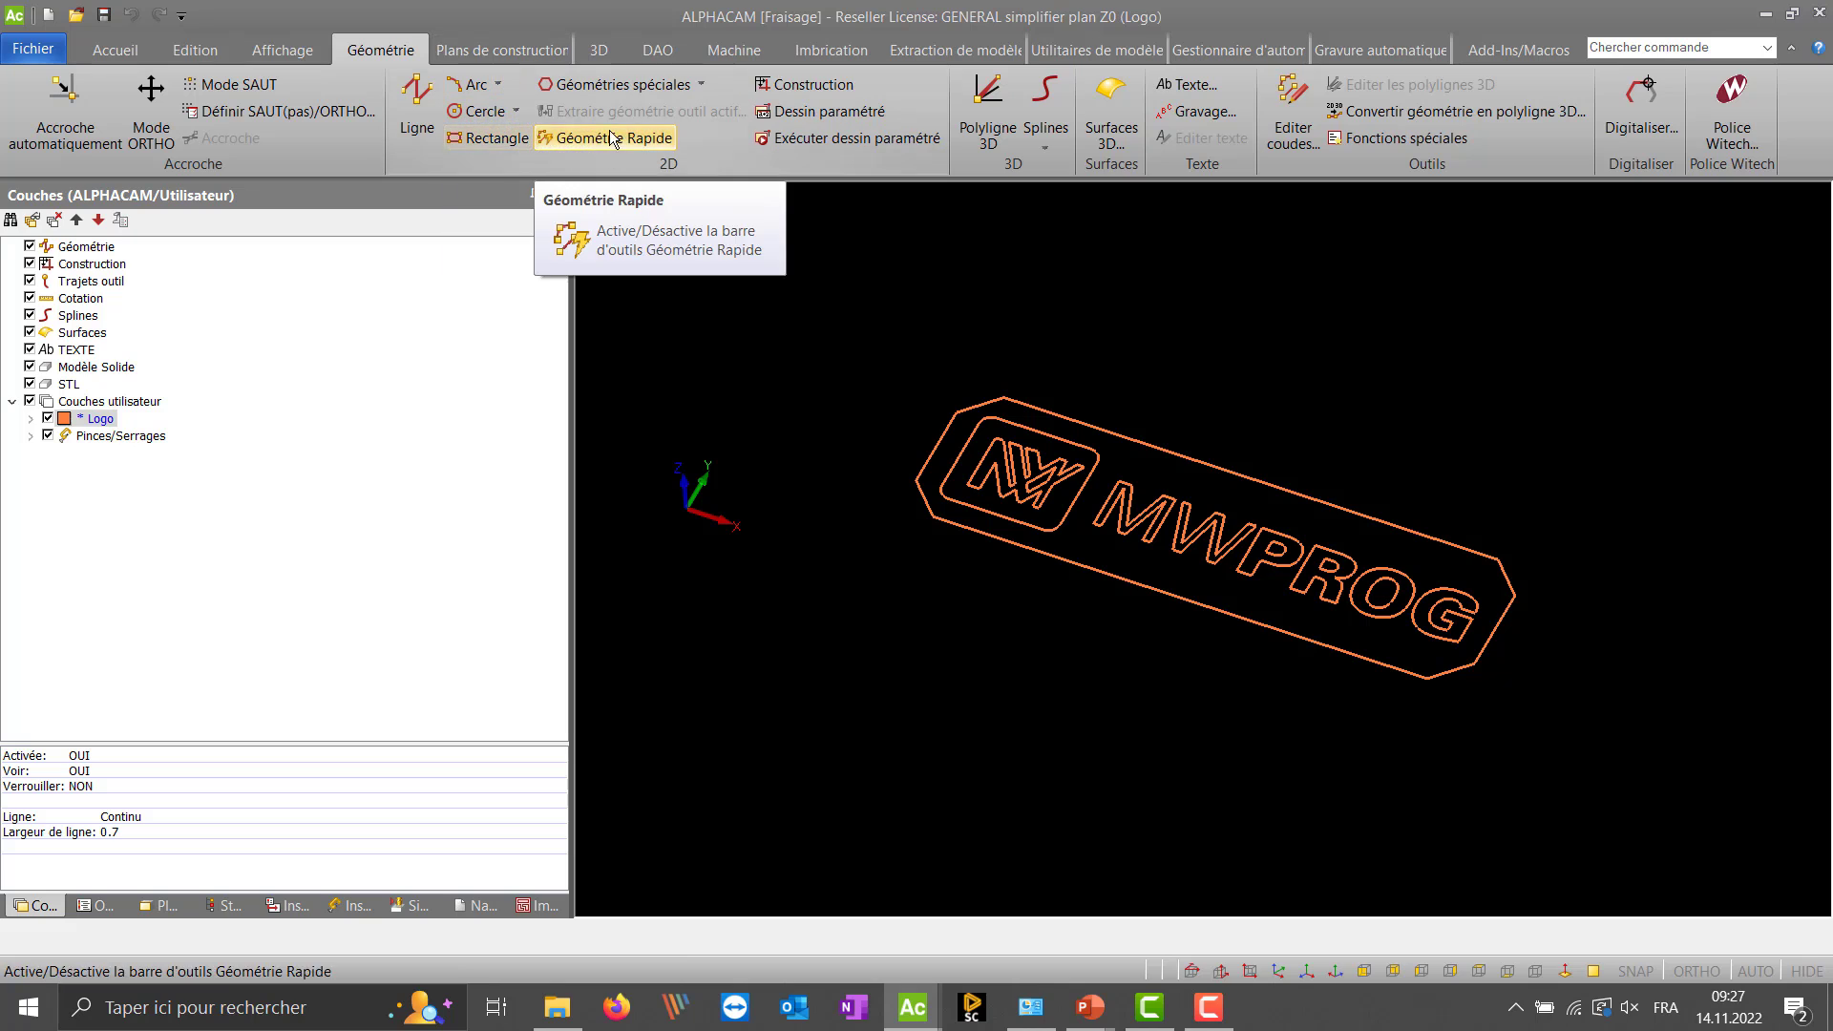
click(573, 84)
click(575, 161)
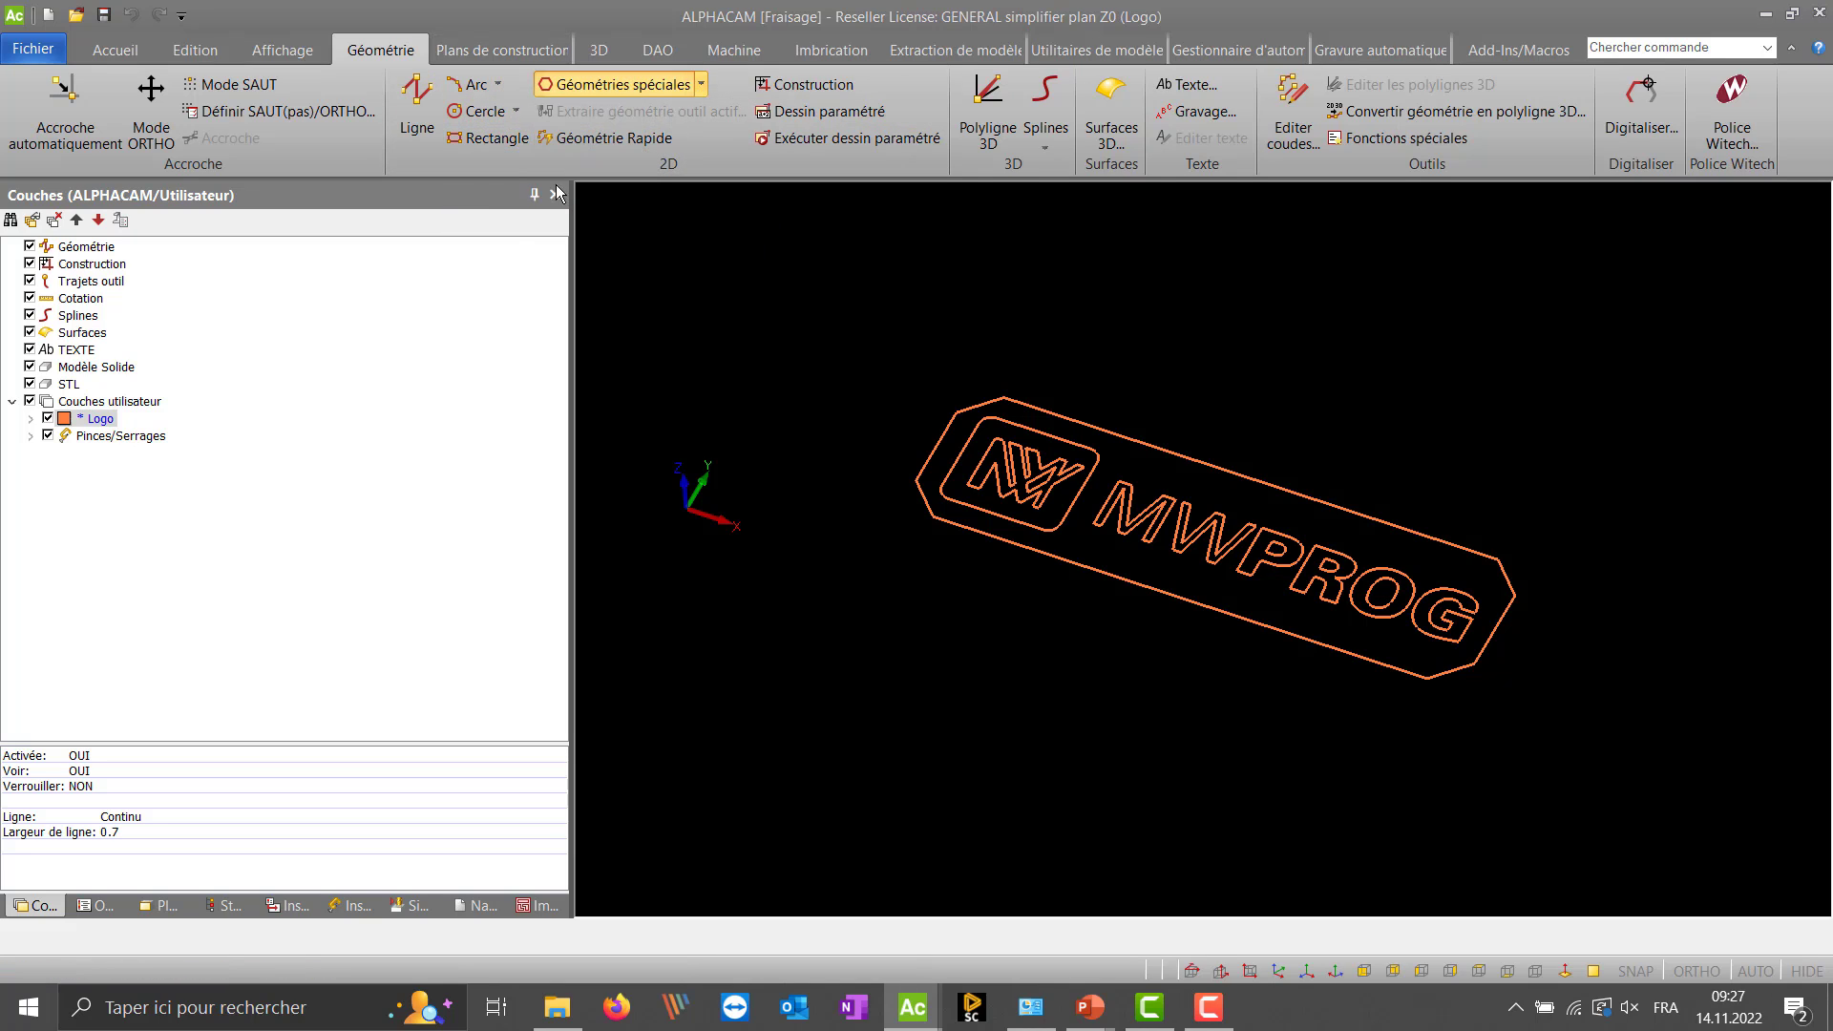
- Create a bounding rectangle around the logo's chamfered outer contour
click(994, 398)
key(Escape)
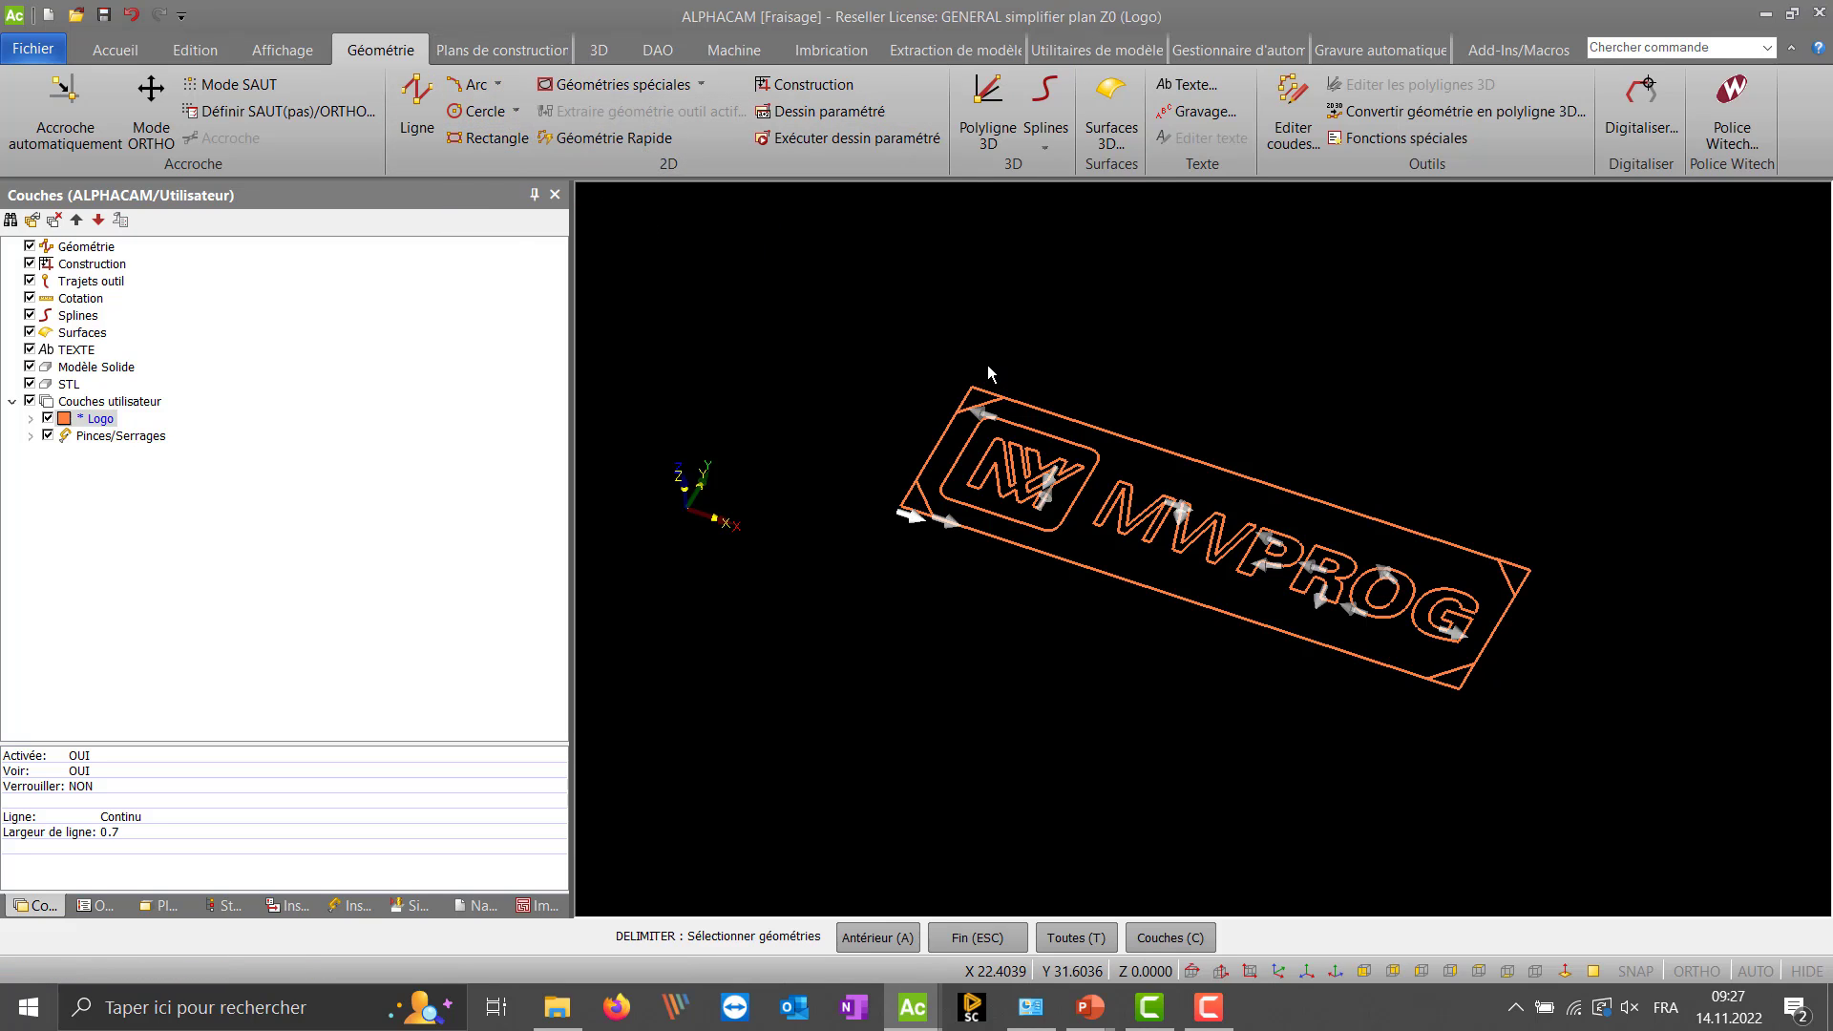
key(Escape)
- Offset the bounding rectangle outward by a distance of 1, treating it as a whole geometry and keeping the original
right_click(899, 312)
mouse_move(840, 279)
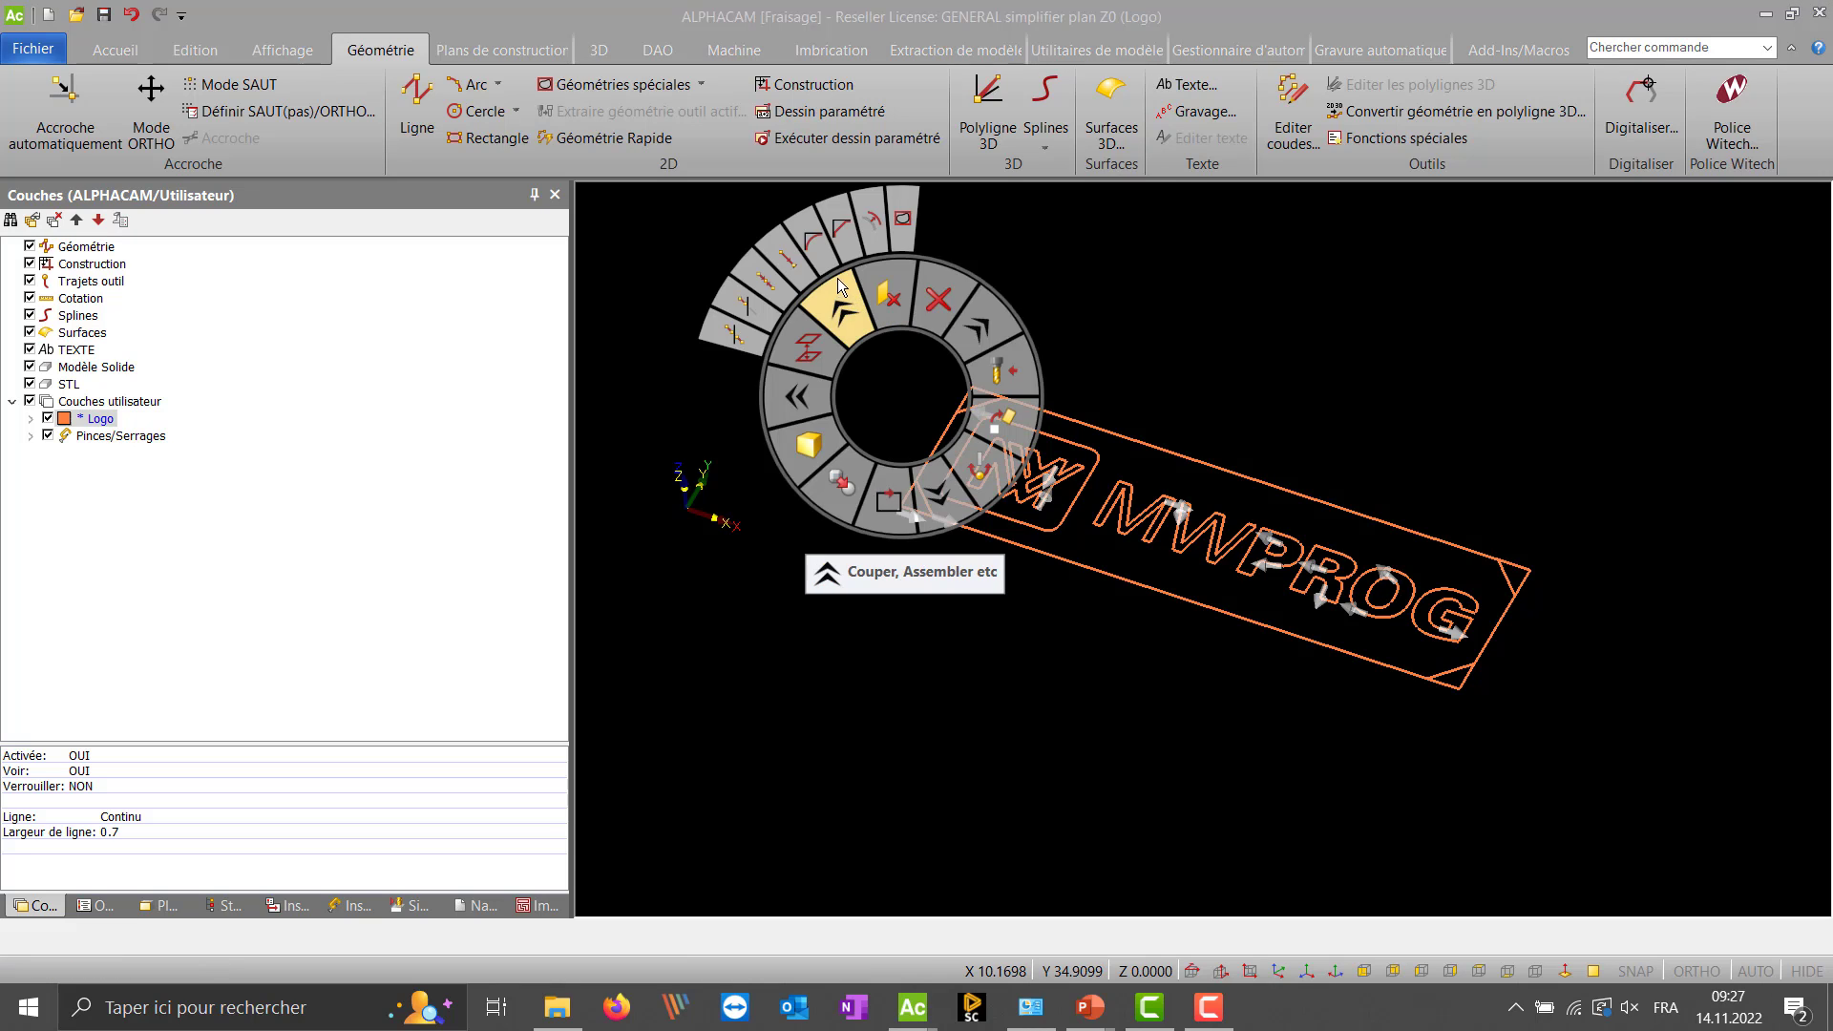
click(867, 242)
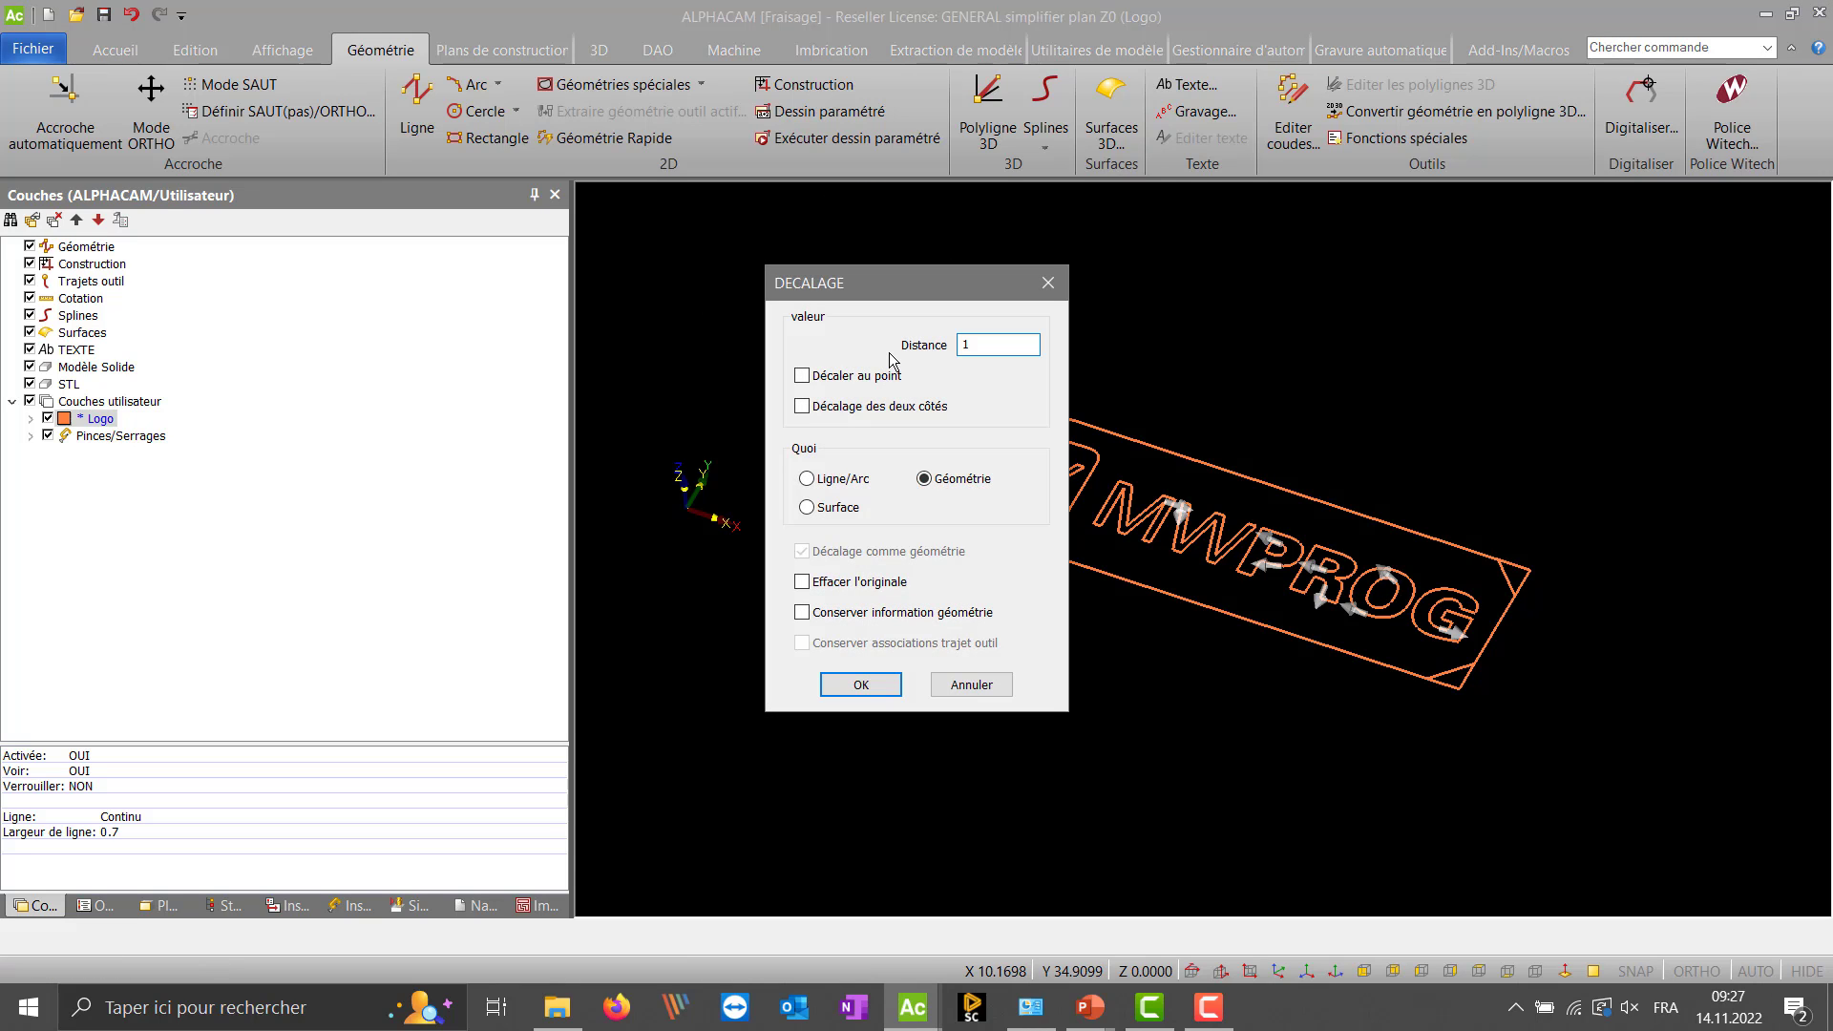
click(861, 684)
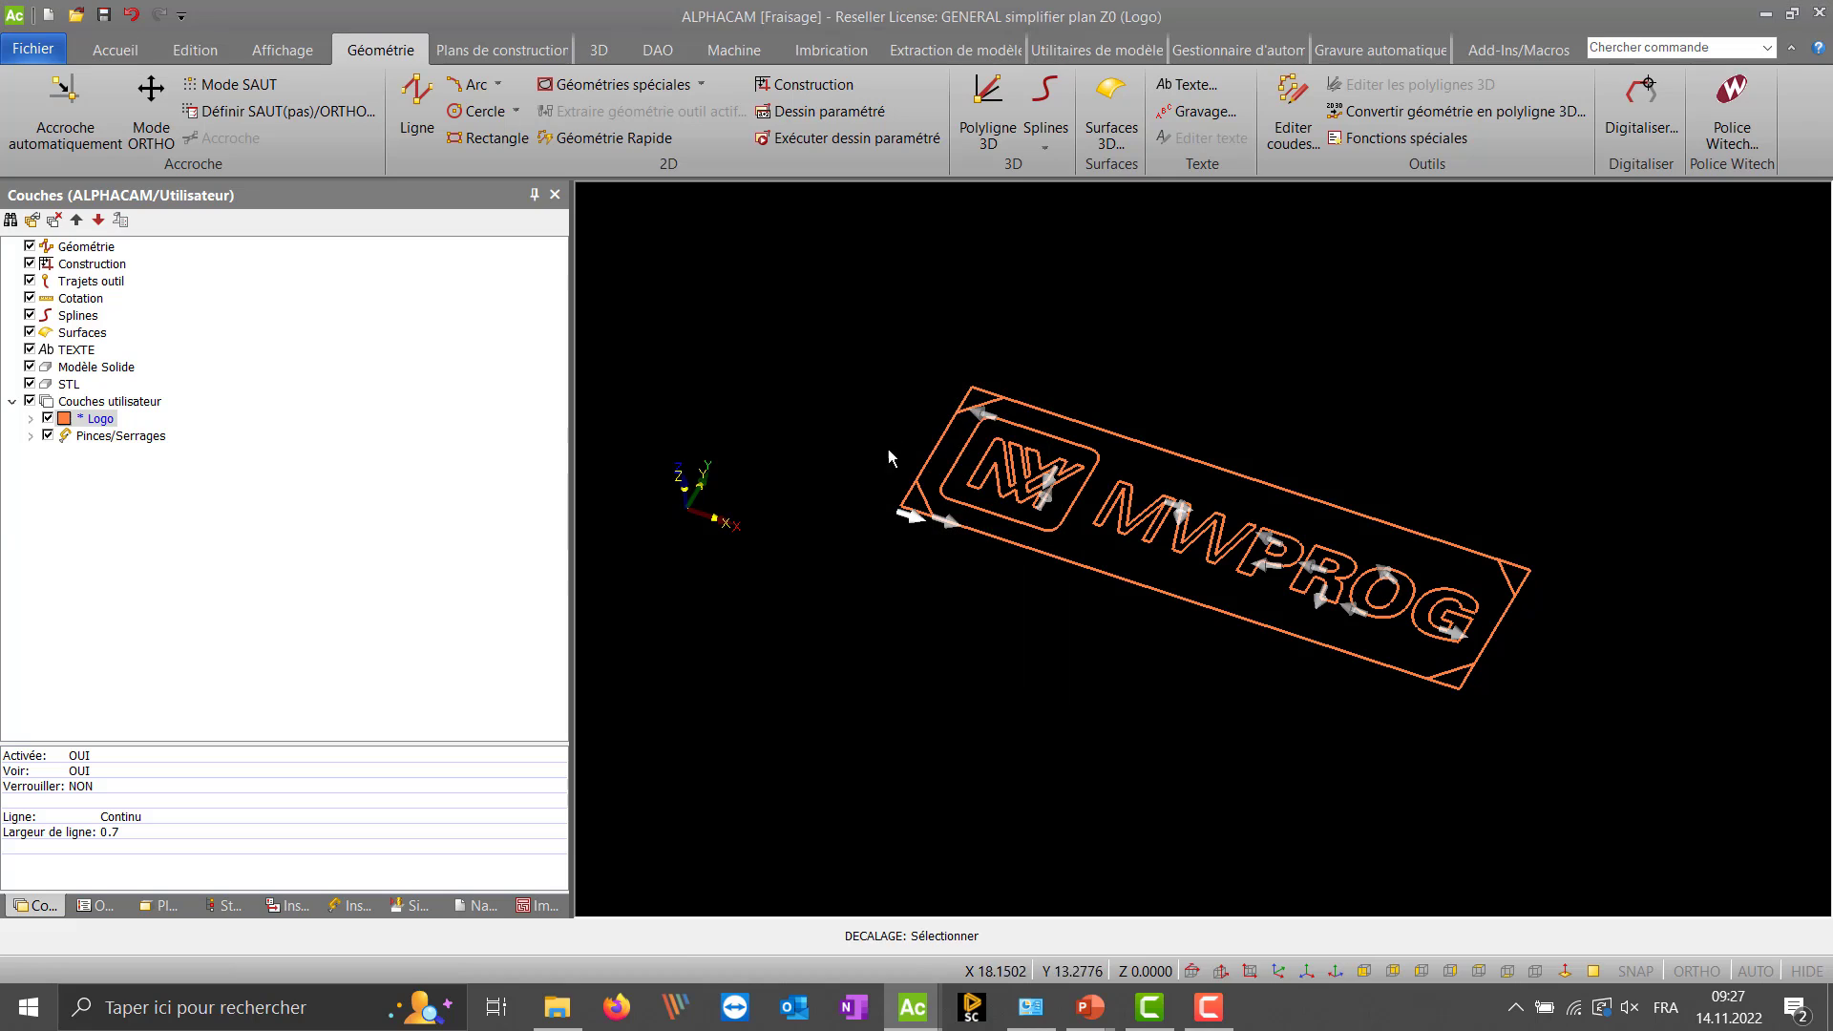
scroll(993, 393, up, 5)
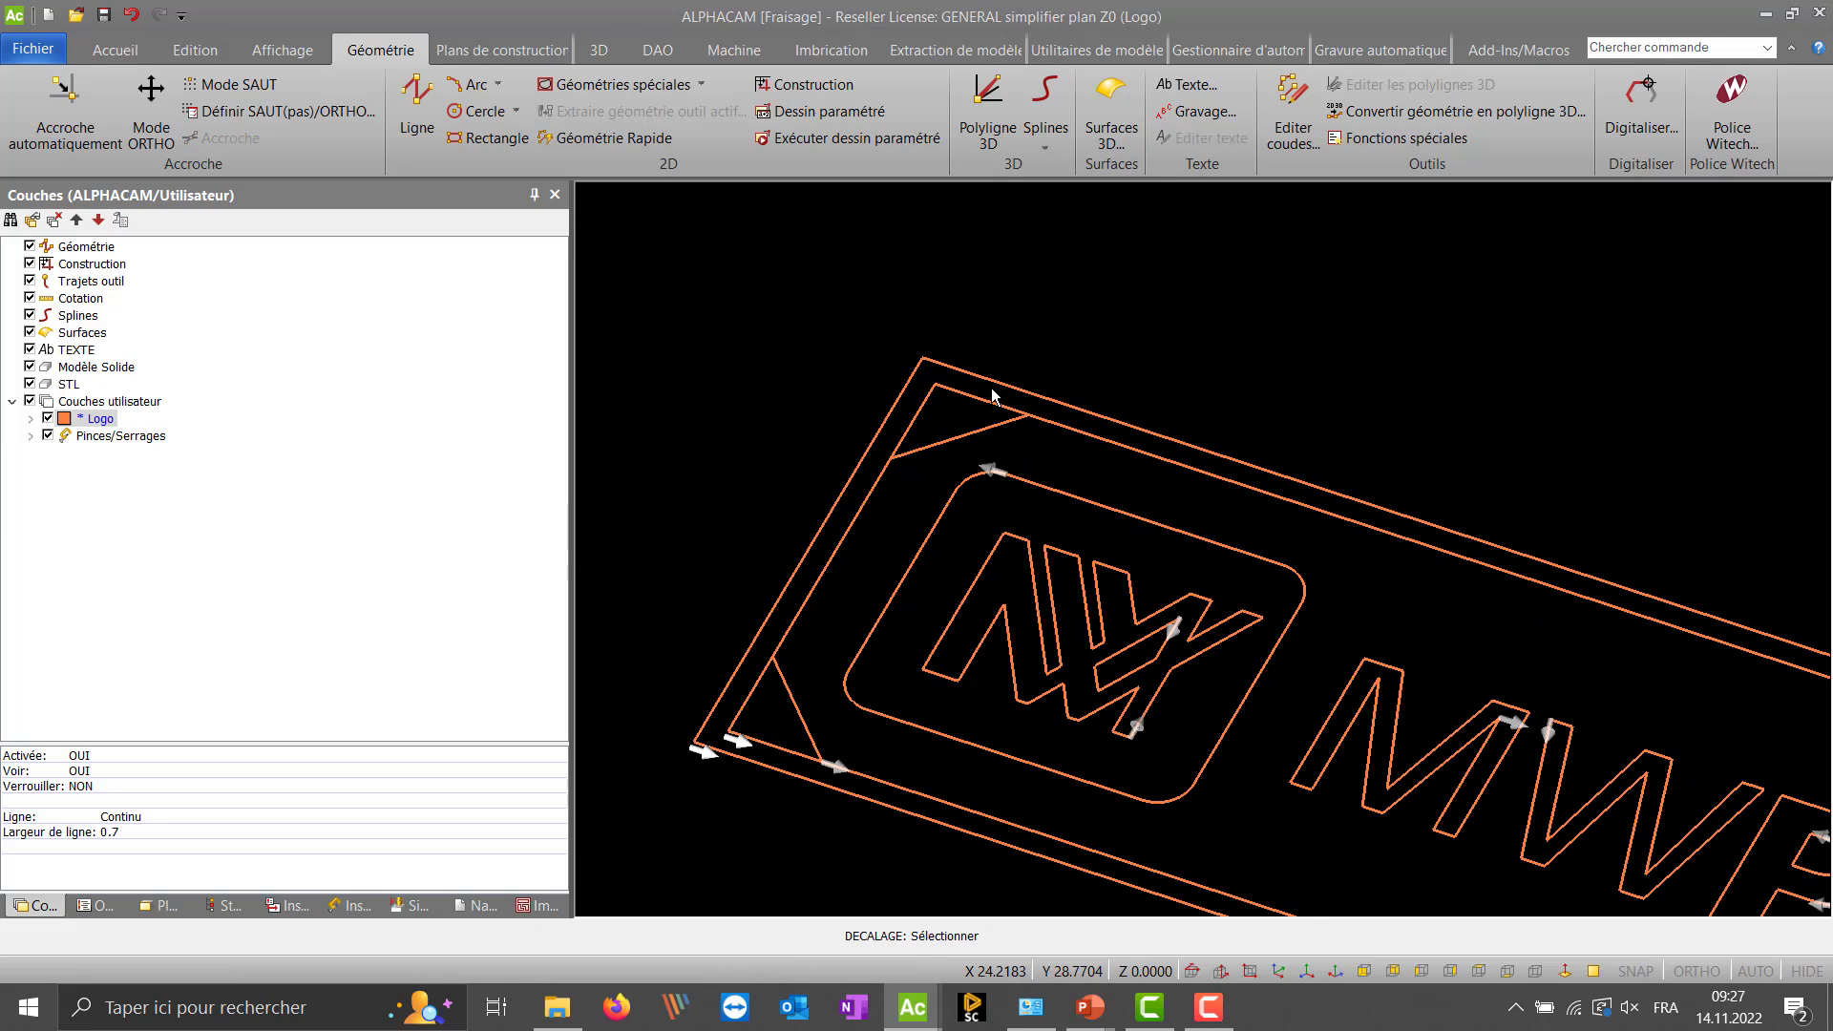
key(Escape)
- Delete the original bounding rectangle, Géométrie 14, from the Logo layer
click(41, 424)
click(49, 437)
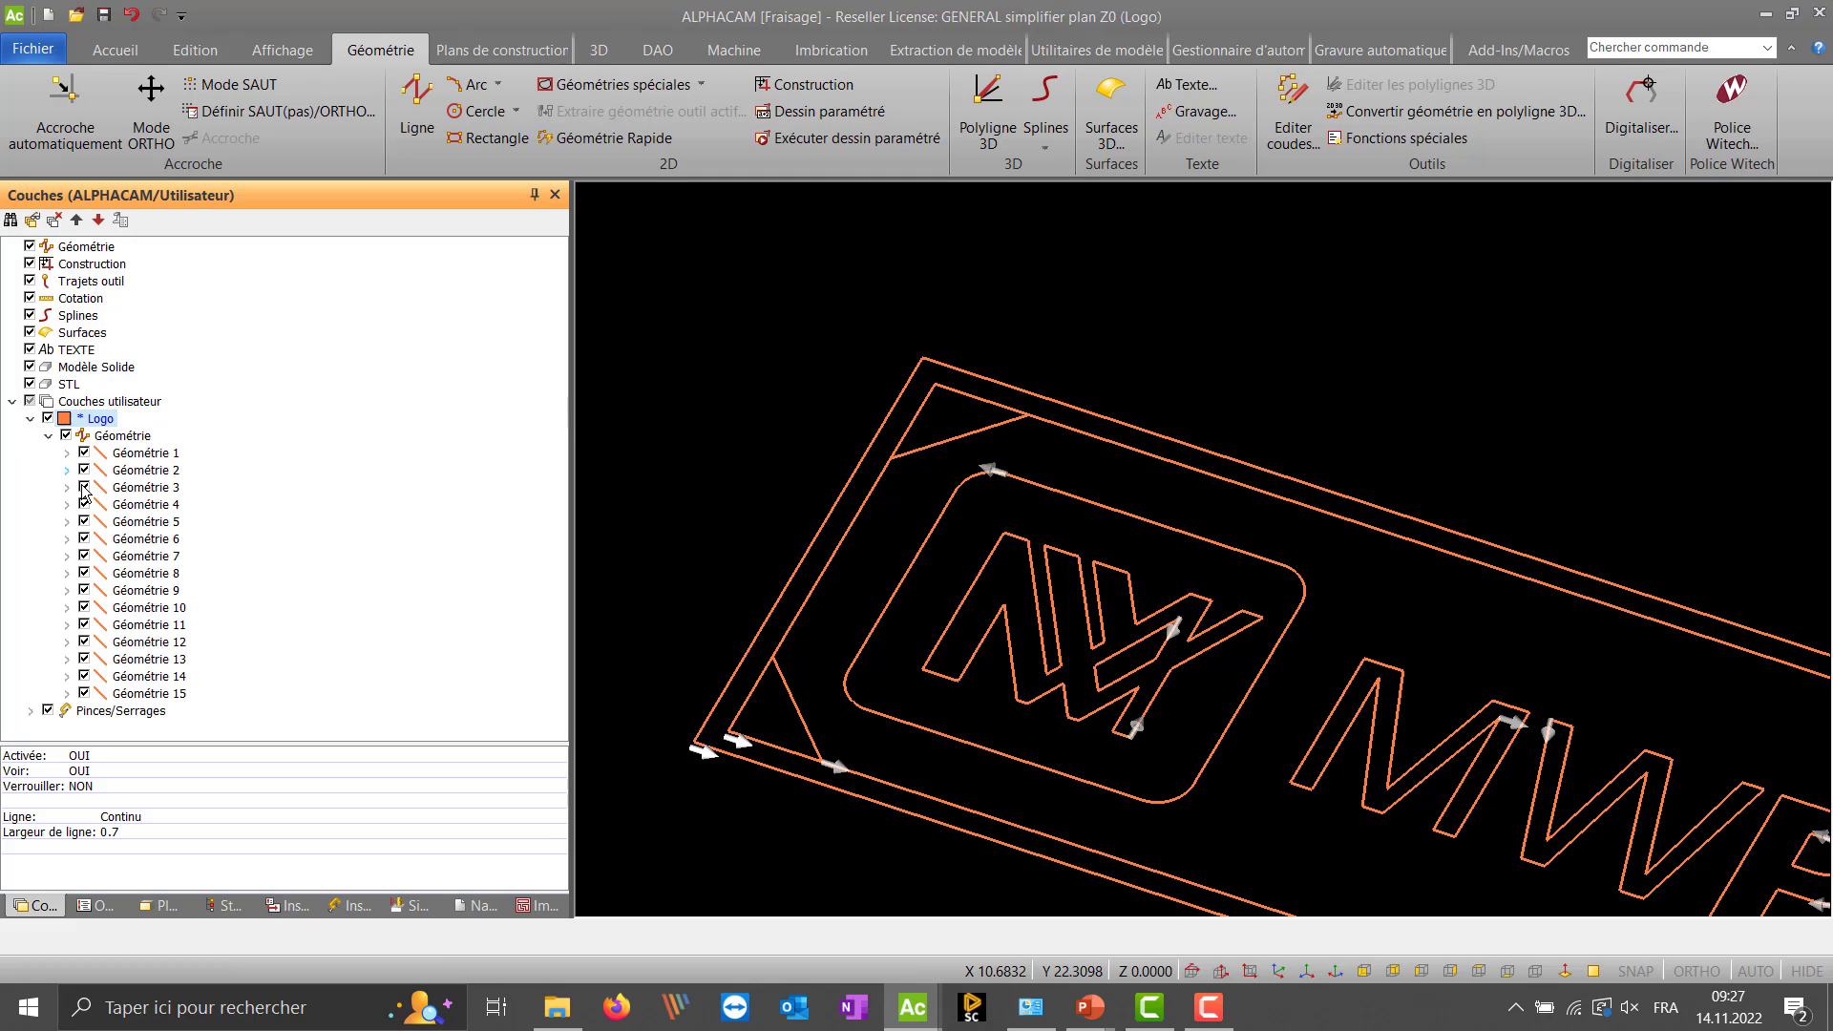
click(153, 676)
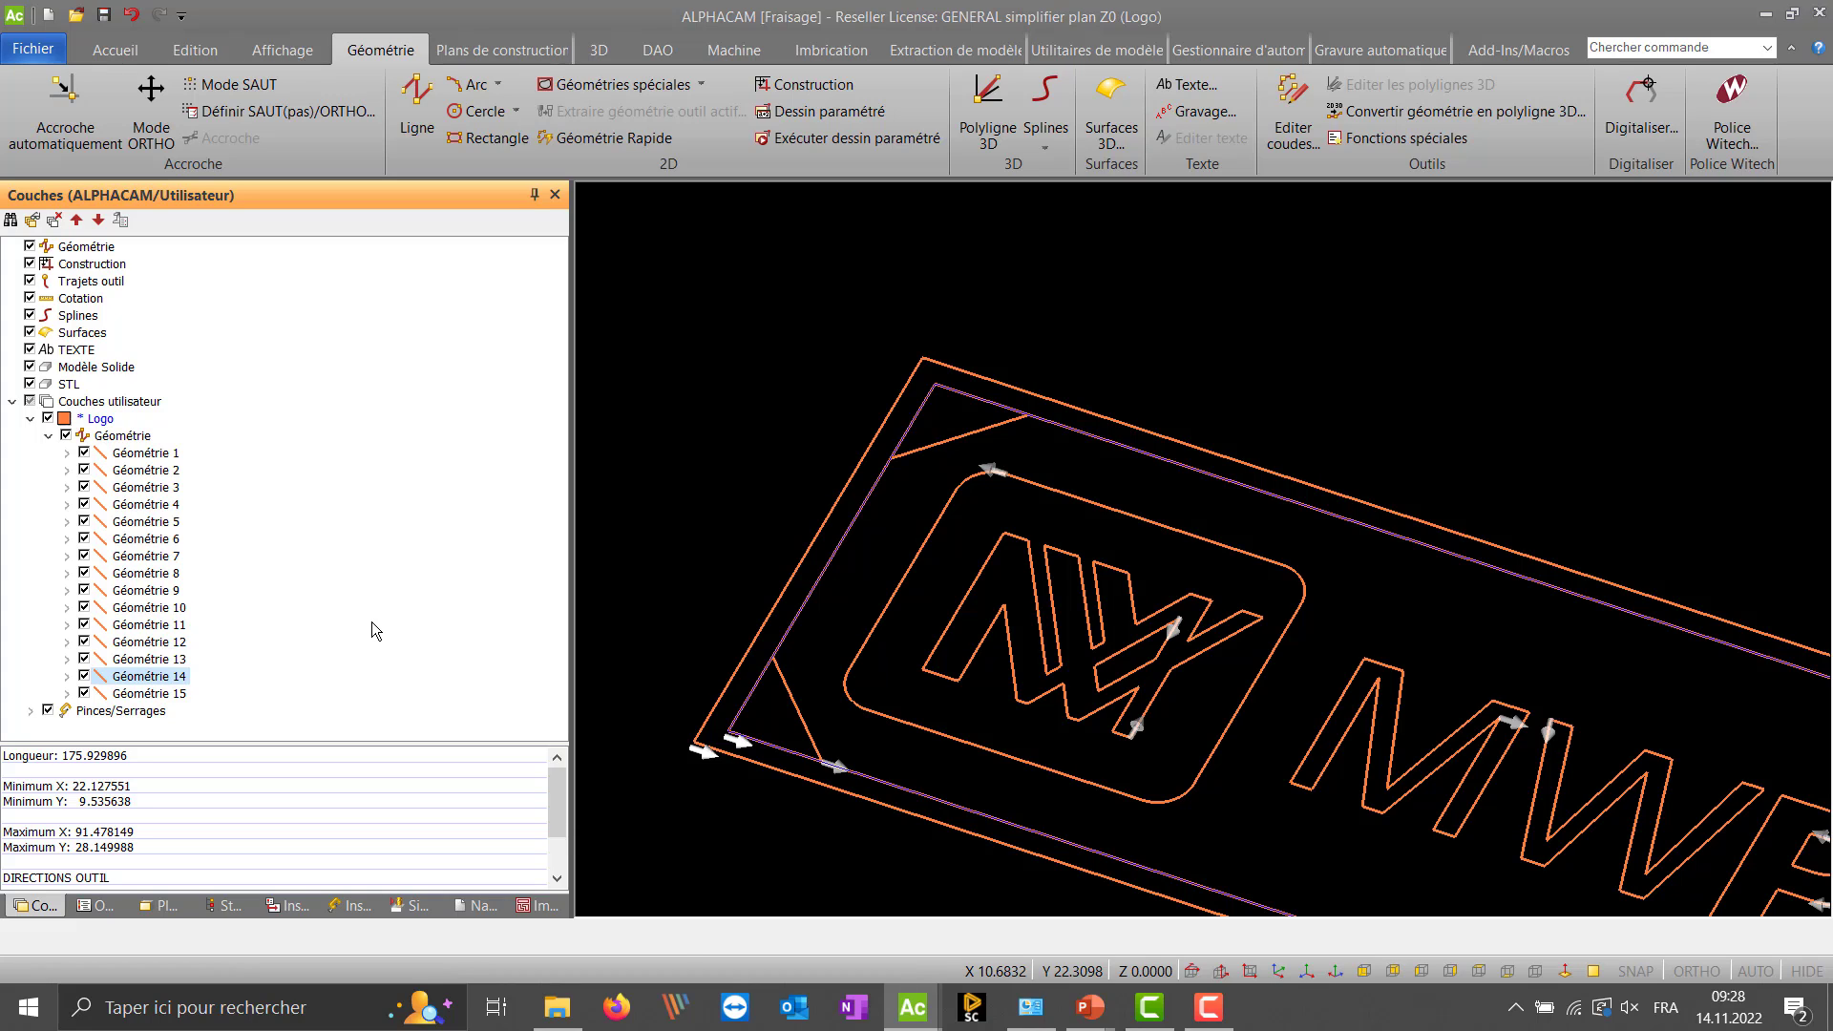
key(Delete)
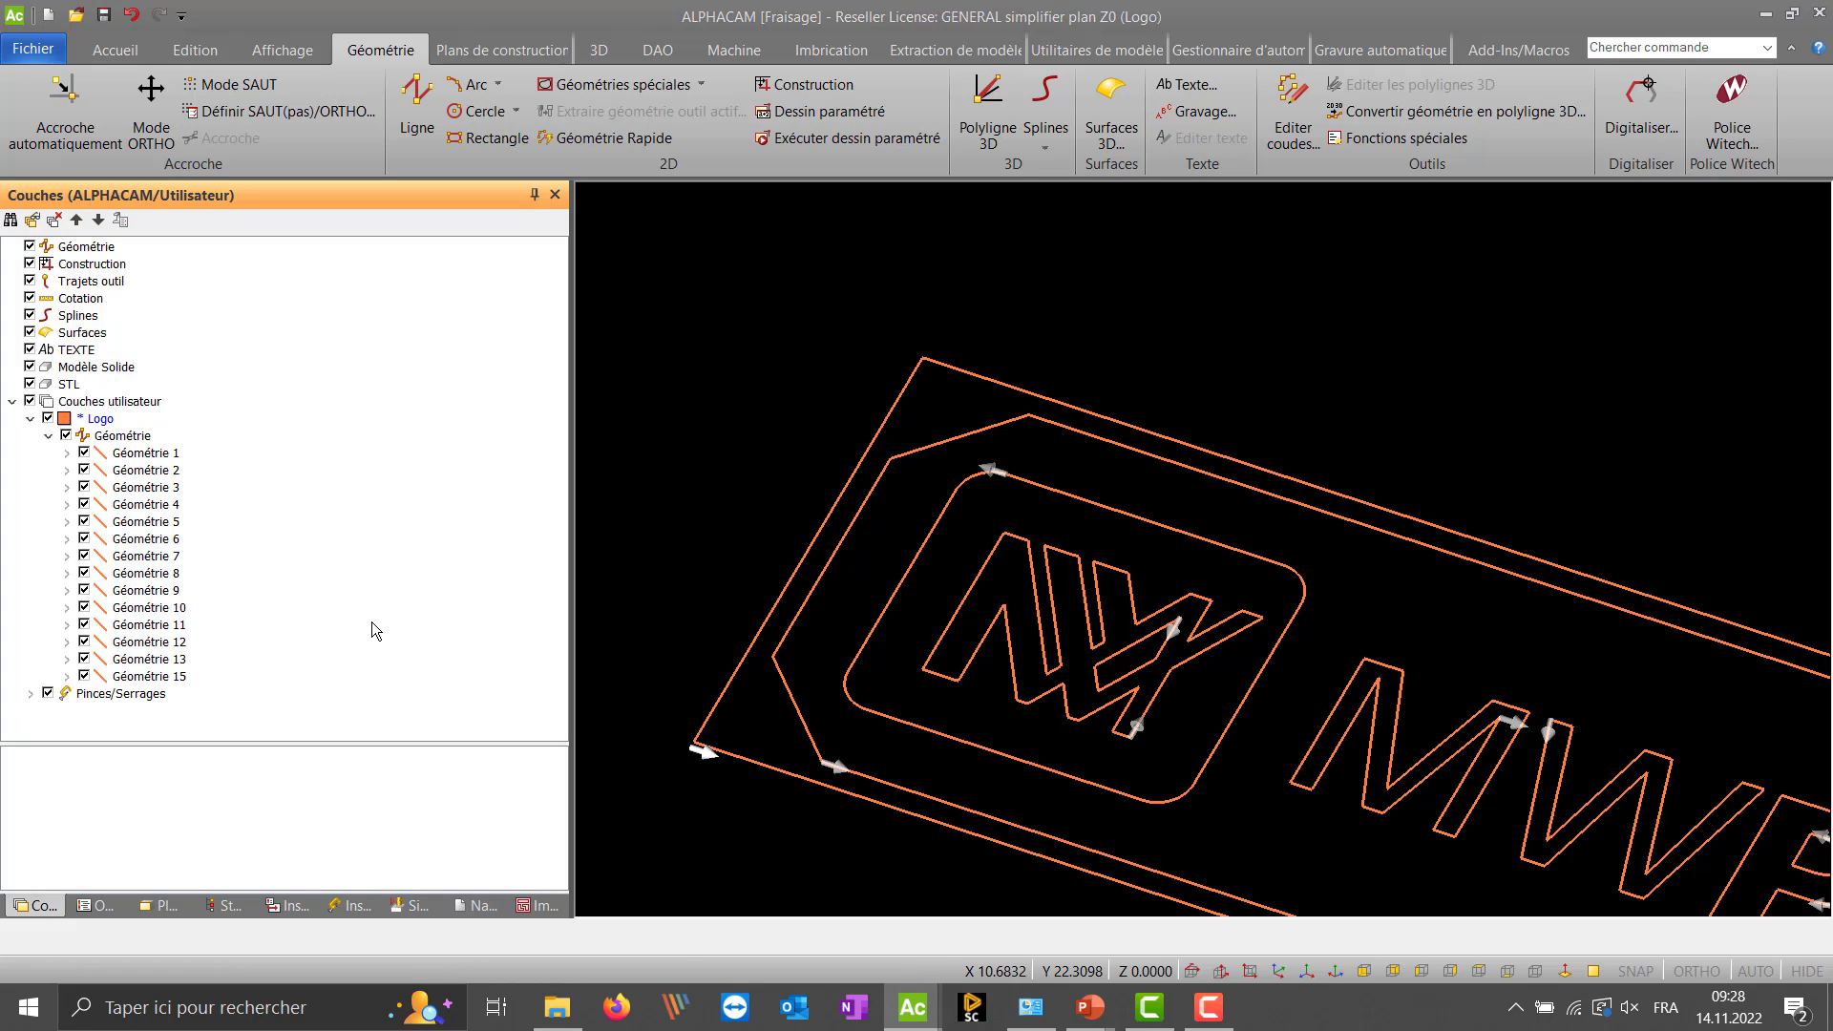
right_click(690, 380)
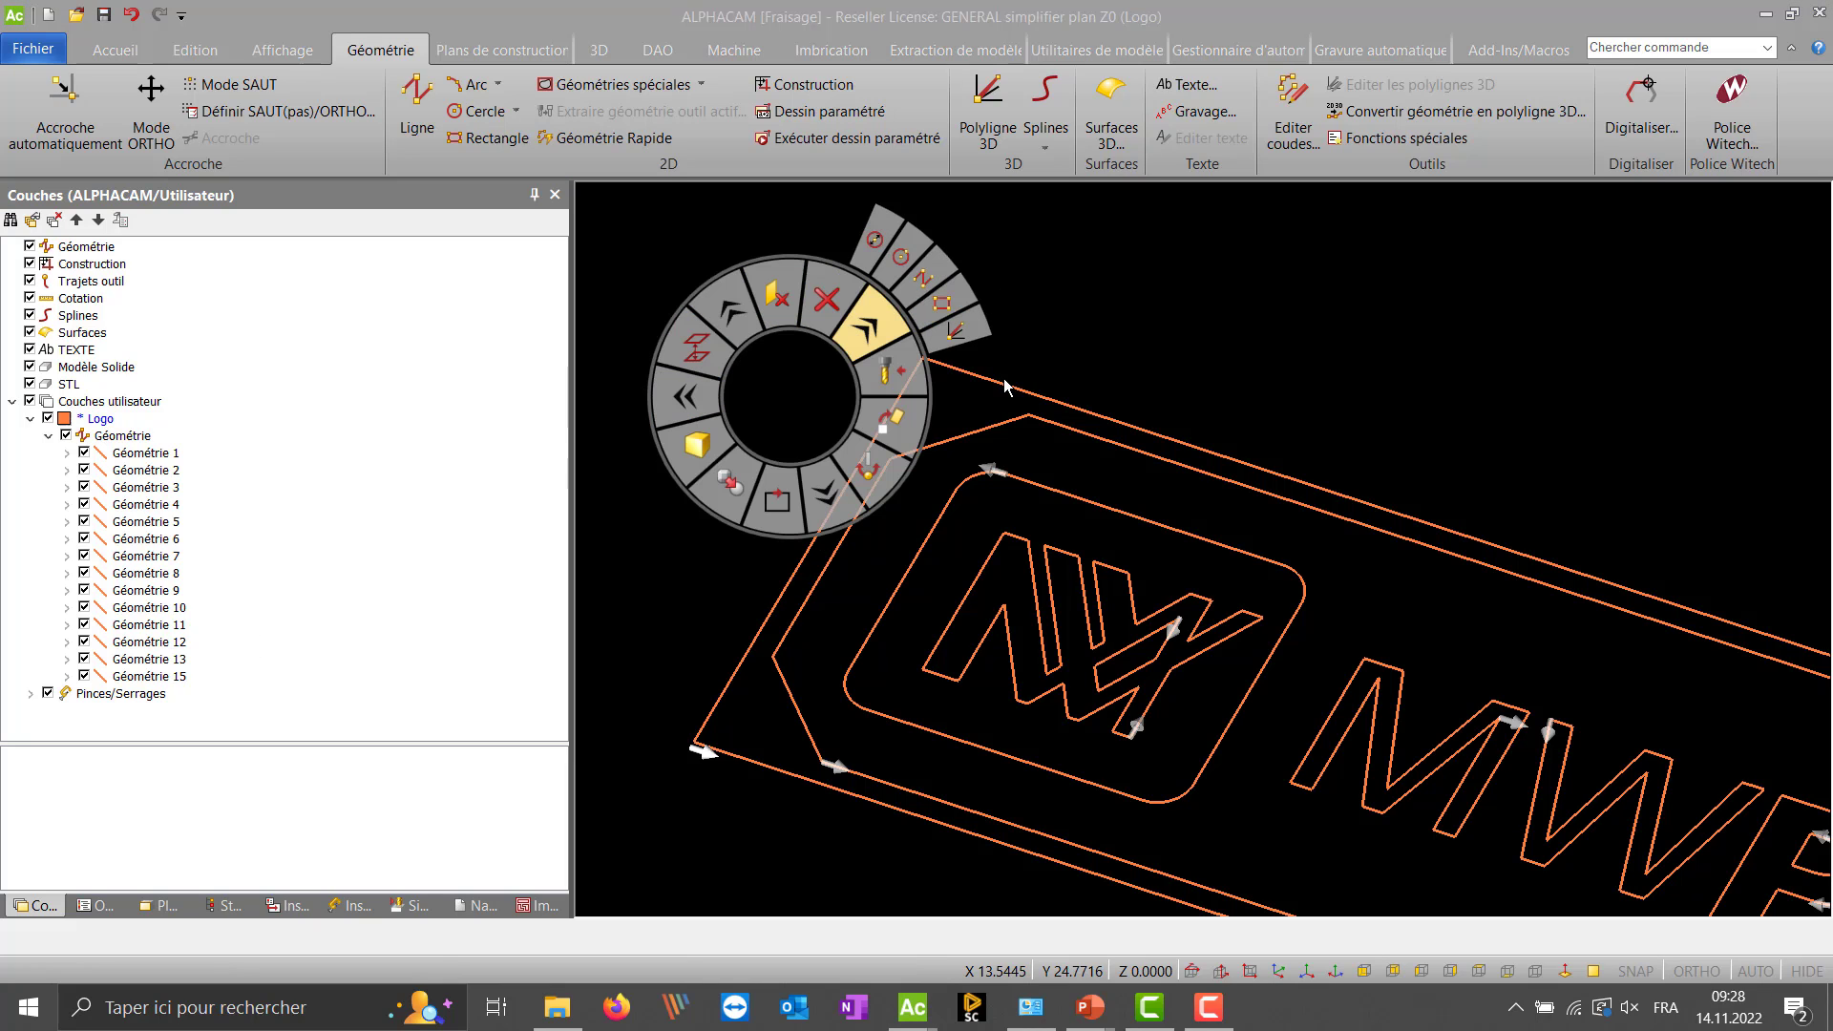
right_click(1140, 337)
click(917, 271)
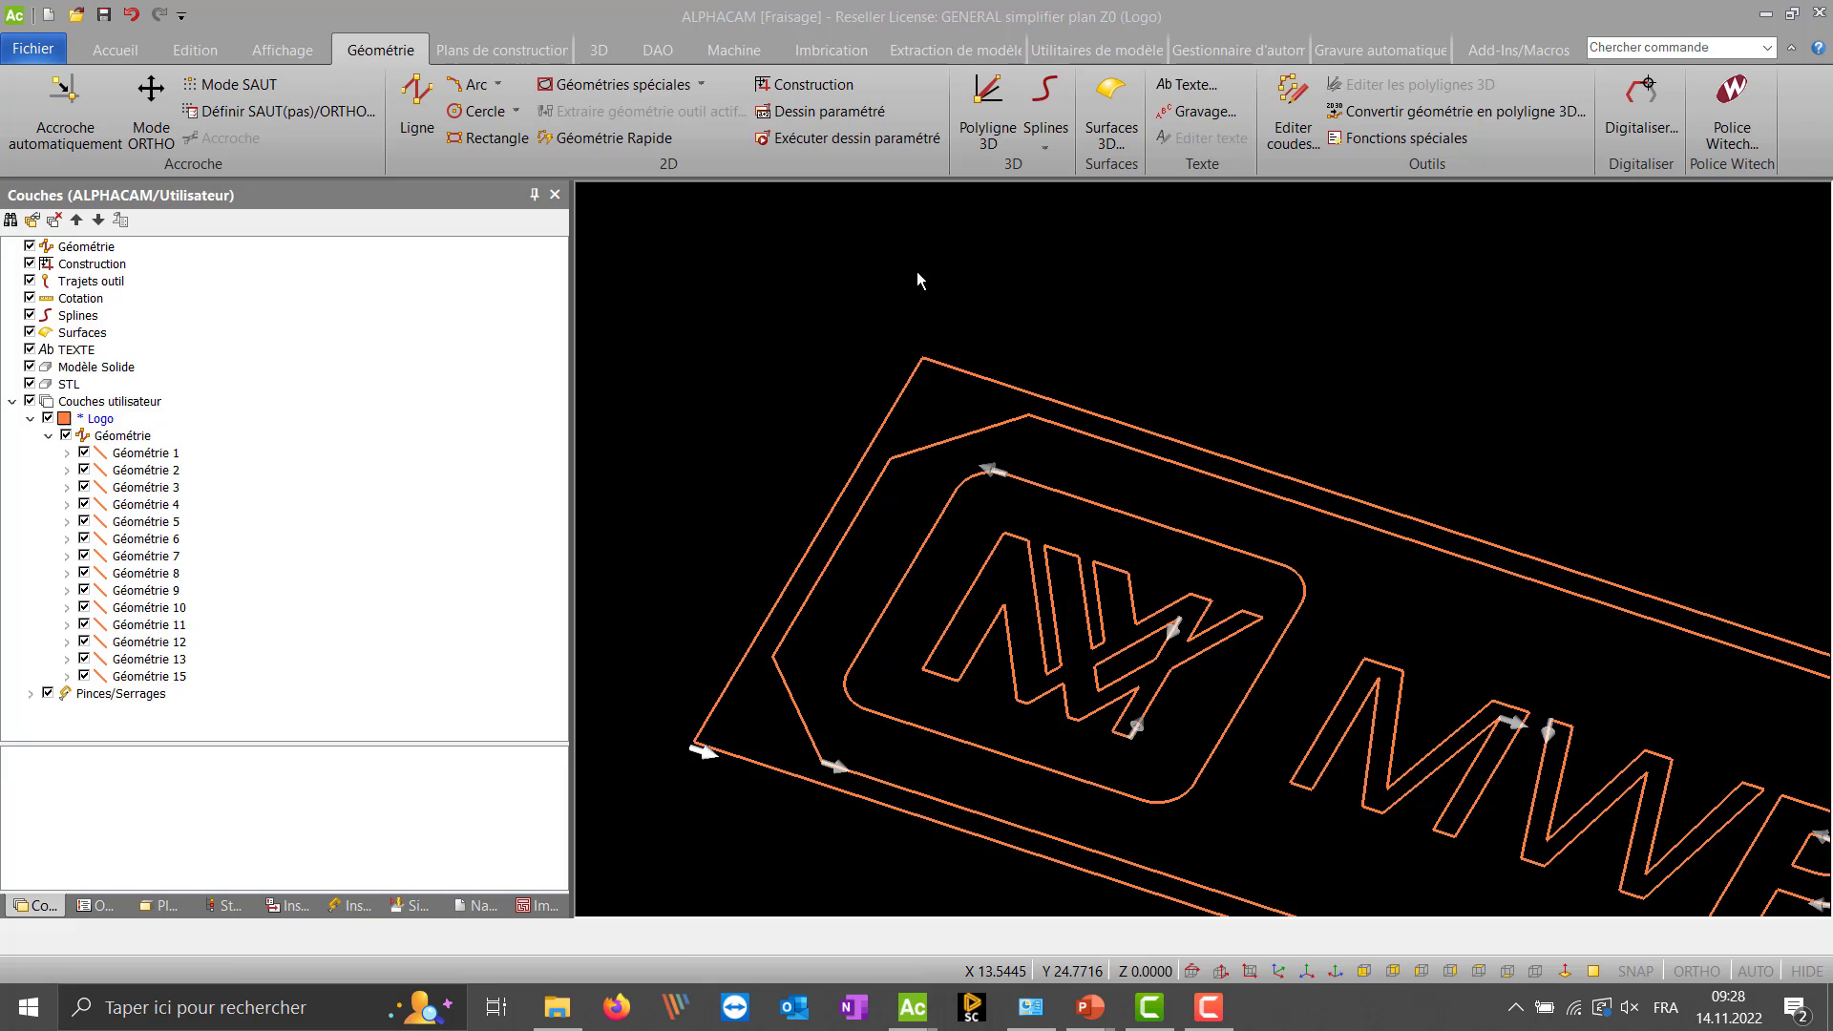
right_click(159, 660)
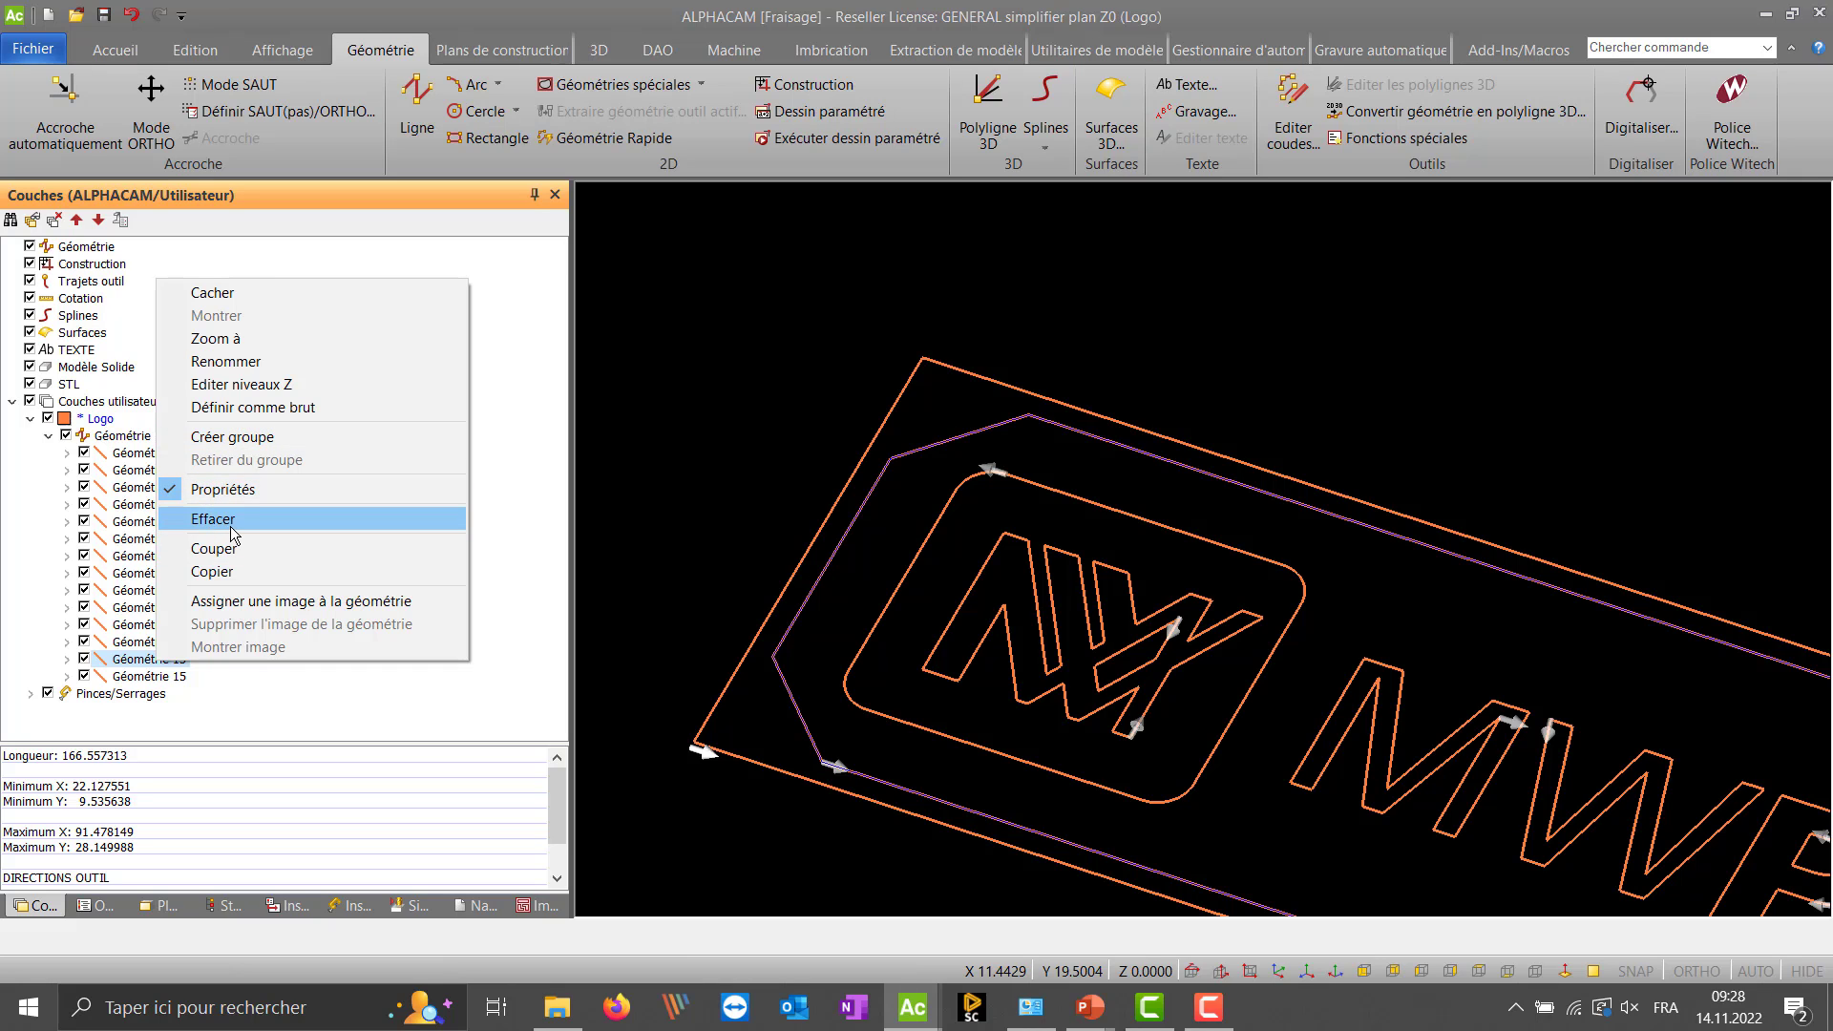
click(701, 416)
- Cancel the active work plane and deactivate the Logo layer, collapsing its geometry list
scroll(886, 384, down, 1)
scroll(886, 384, down, 4)
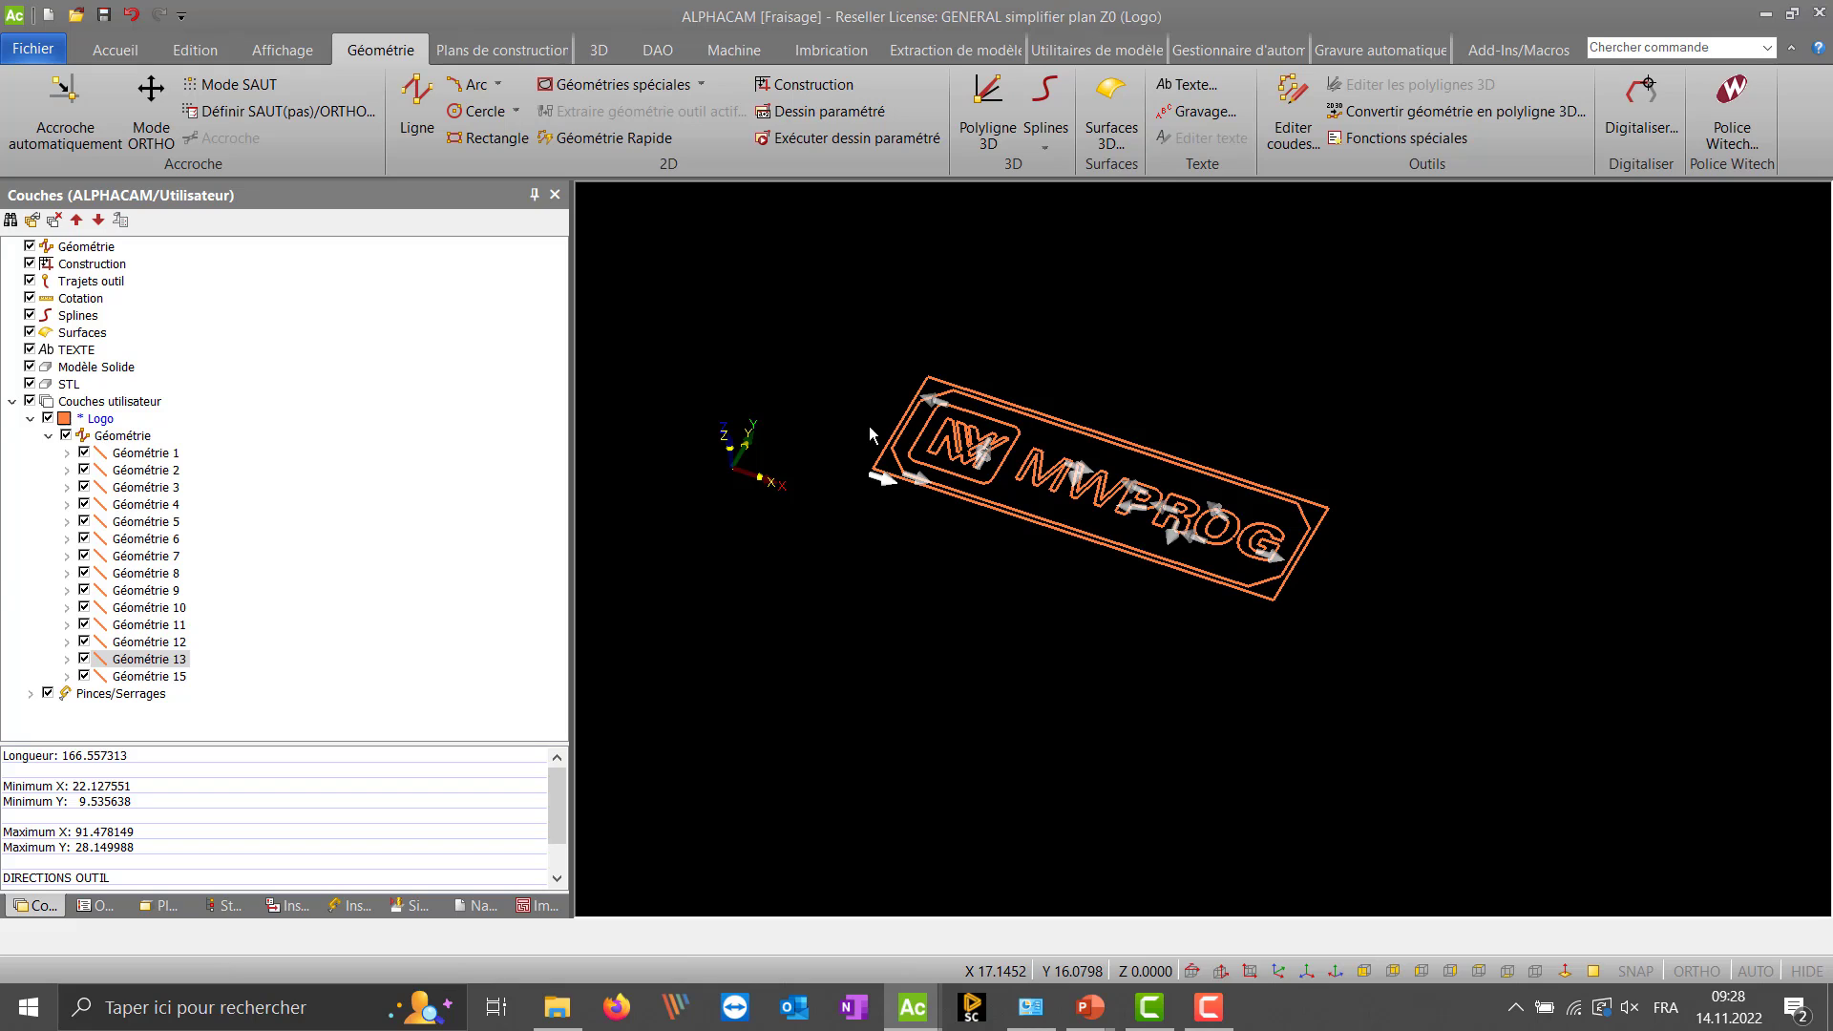
middle_drag(868, 422, 1053, 363)
right_click(789, 395)
click(771, 289)
right_click(1041, 399)
click(1034, 300)
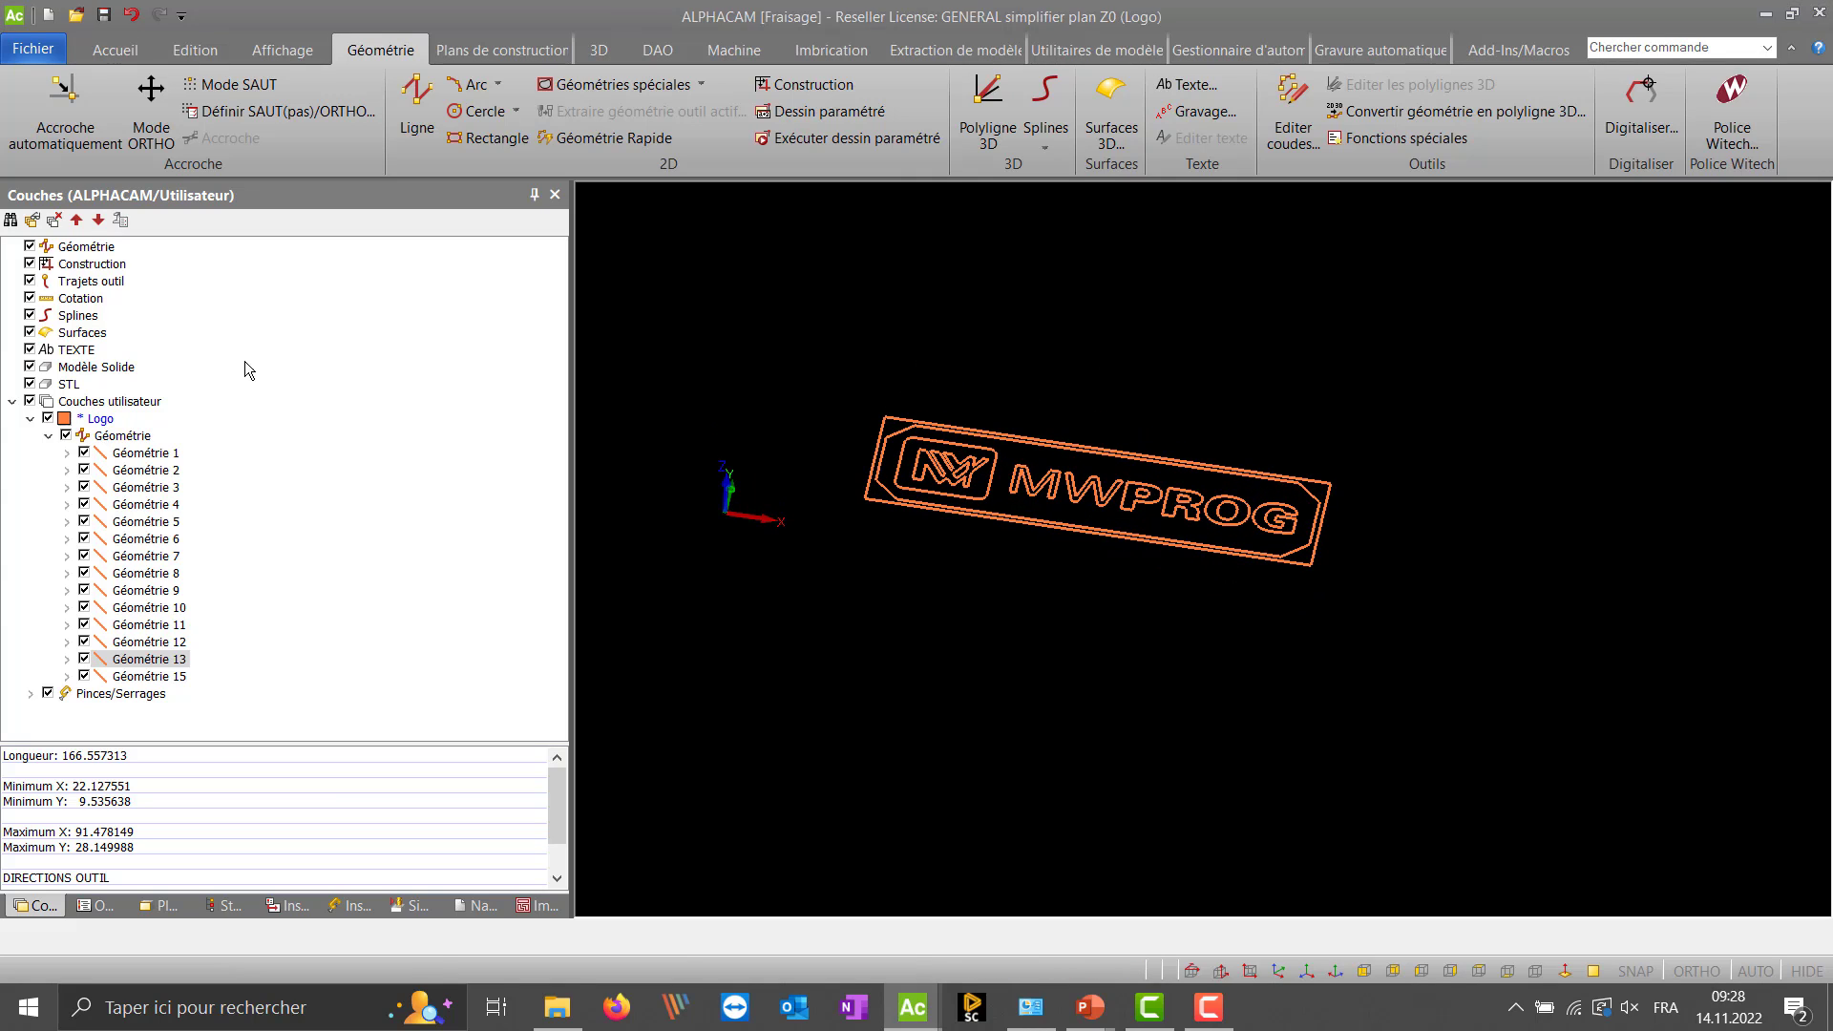
double_click(91, 421)
click(48, 436)
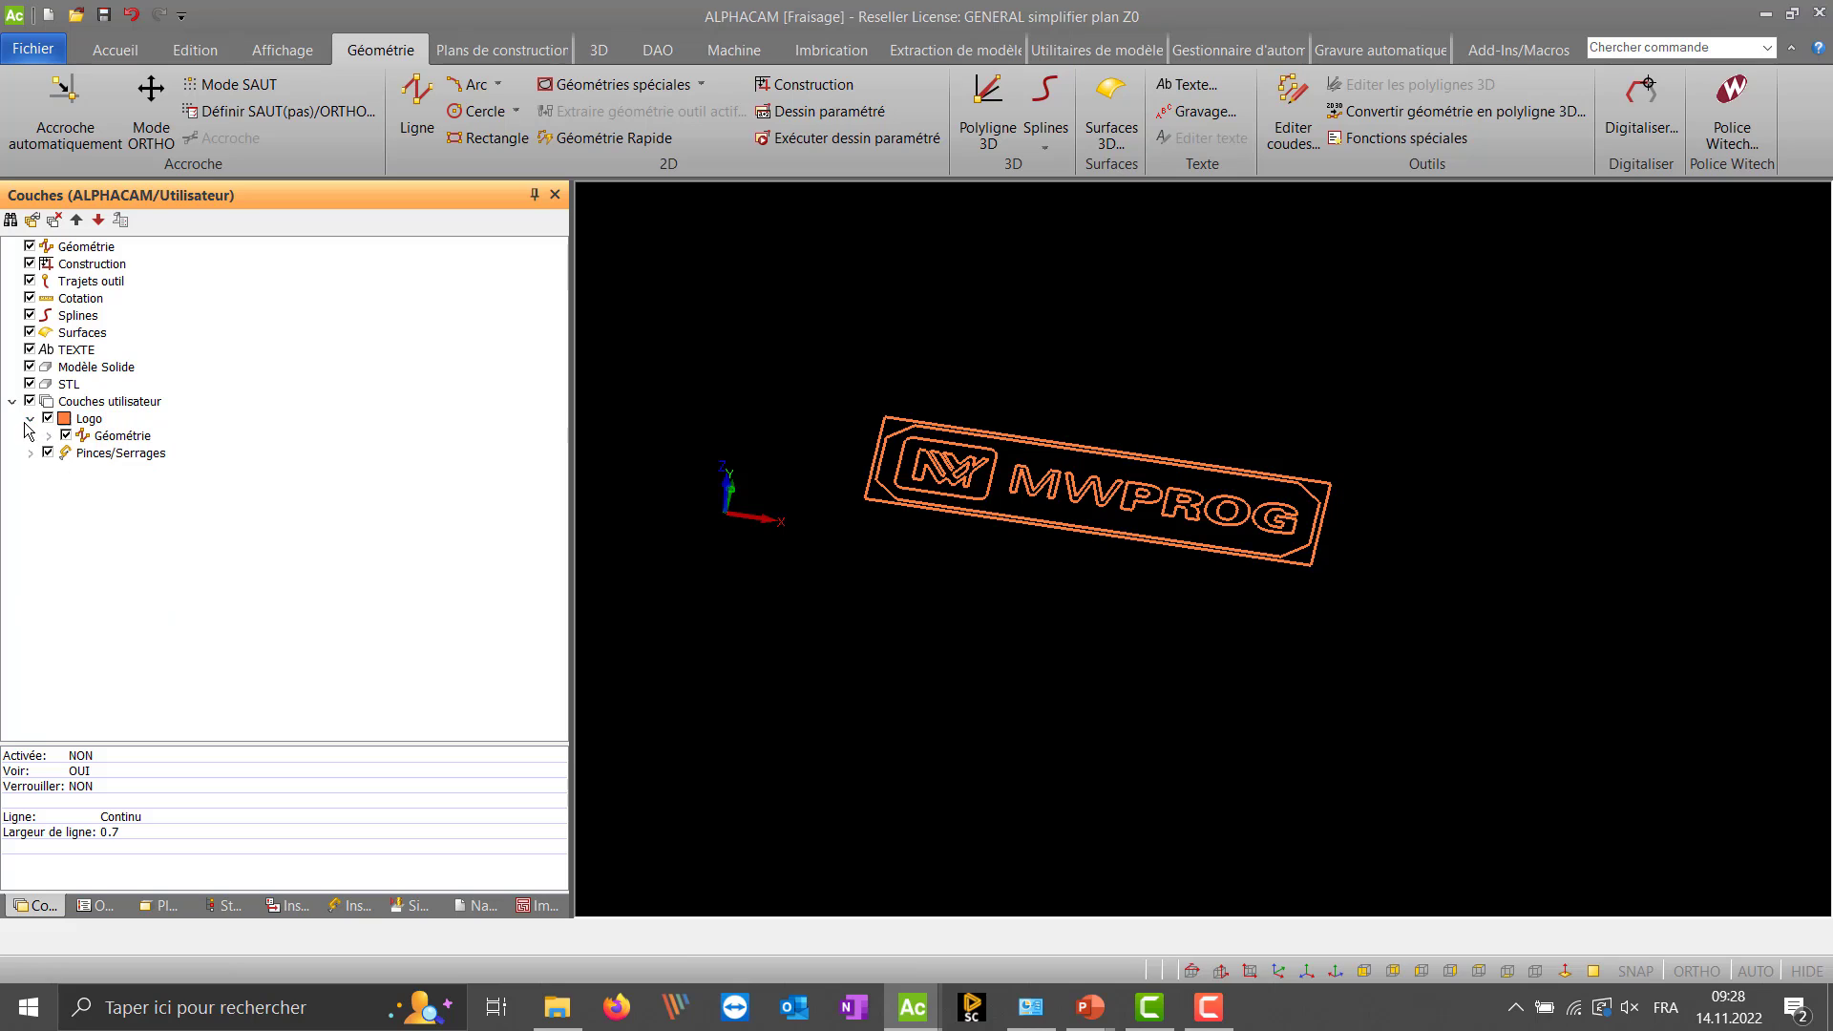
- Rotate-copy all the logo geometries around the origin at 45°, for 8 copies including the original
scroll(1332, 564, down, 3)
middle_drag(1049, 563, 1045, 540)
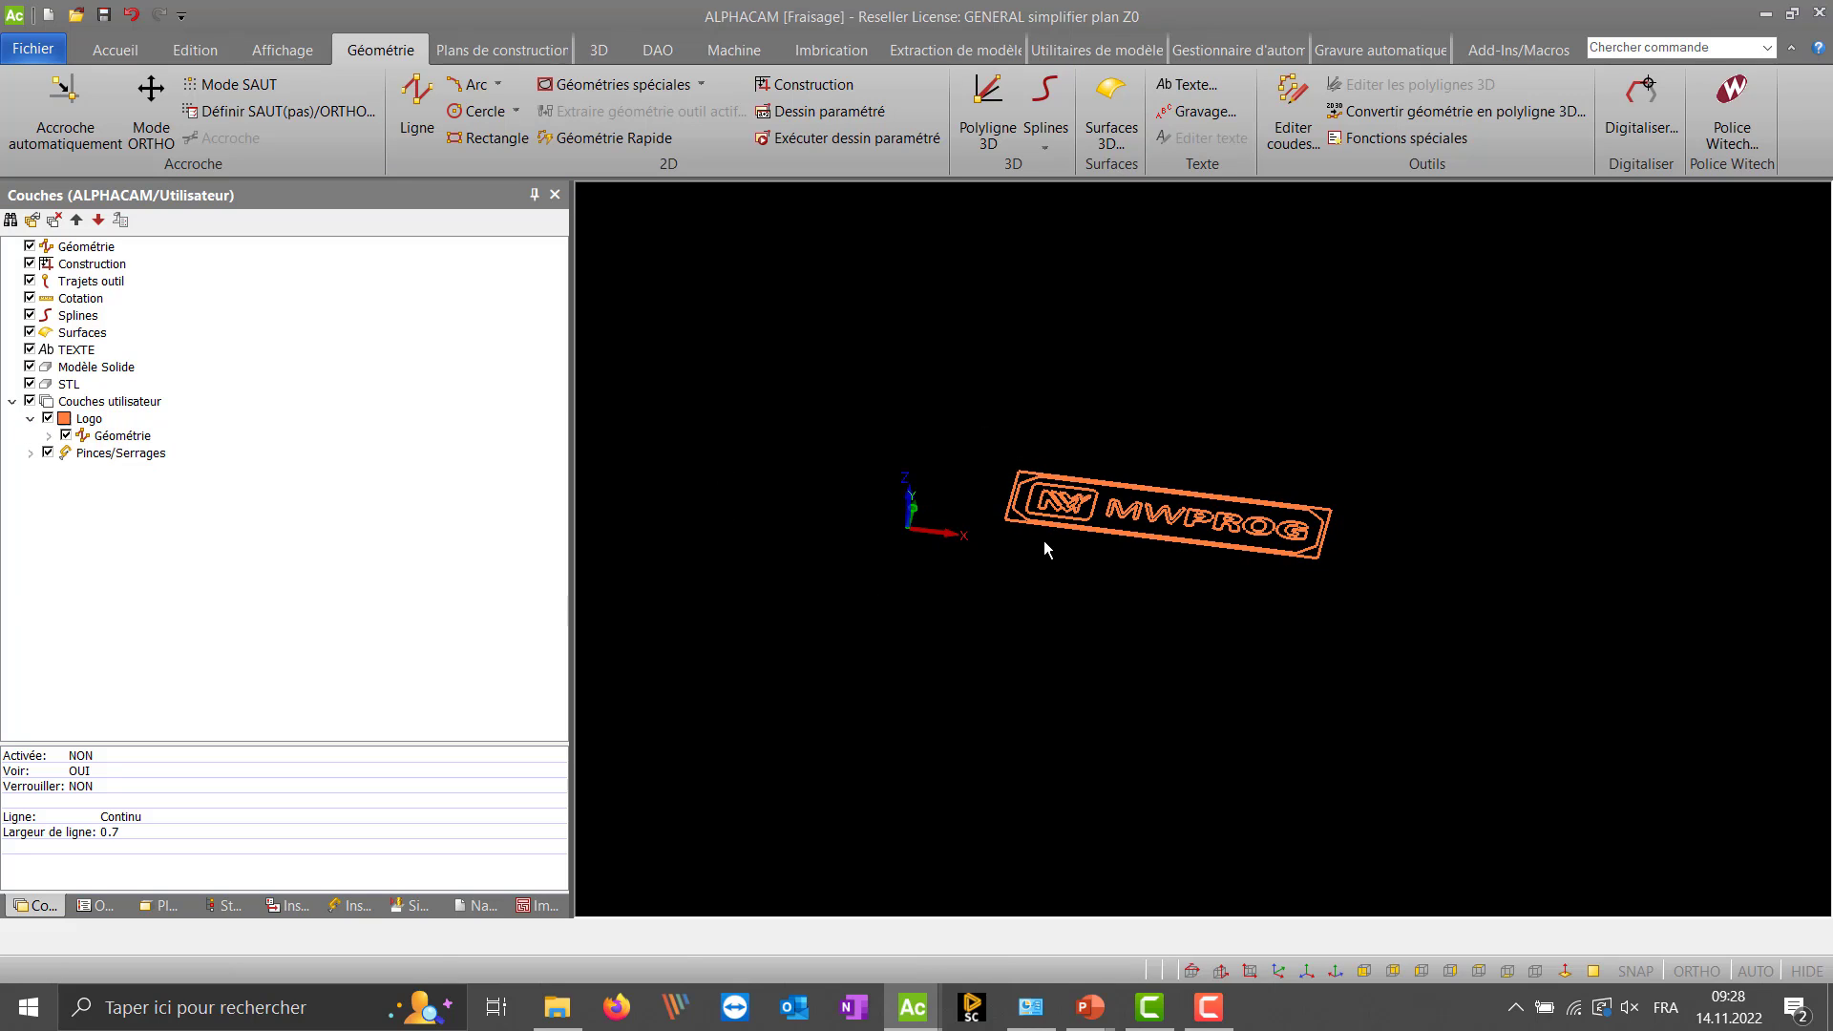
right_click(1024, 575)
mouse_move(920, 575)
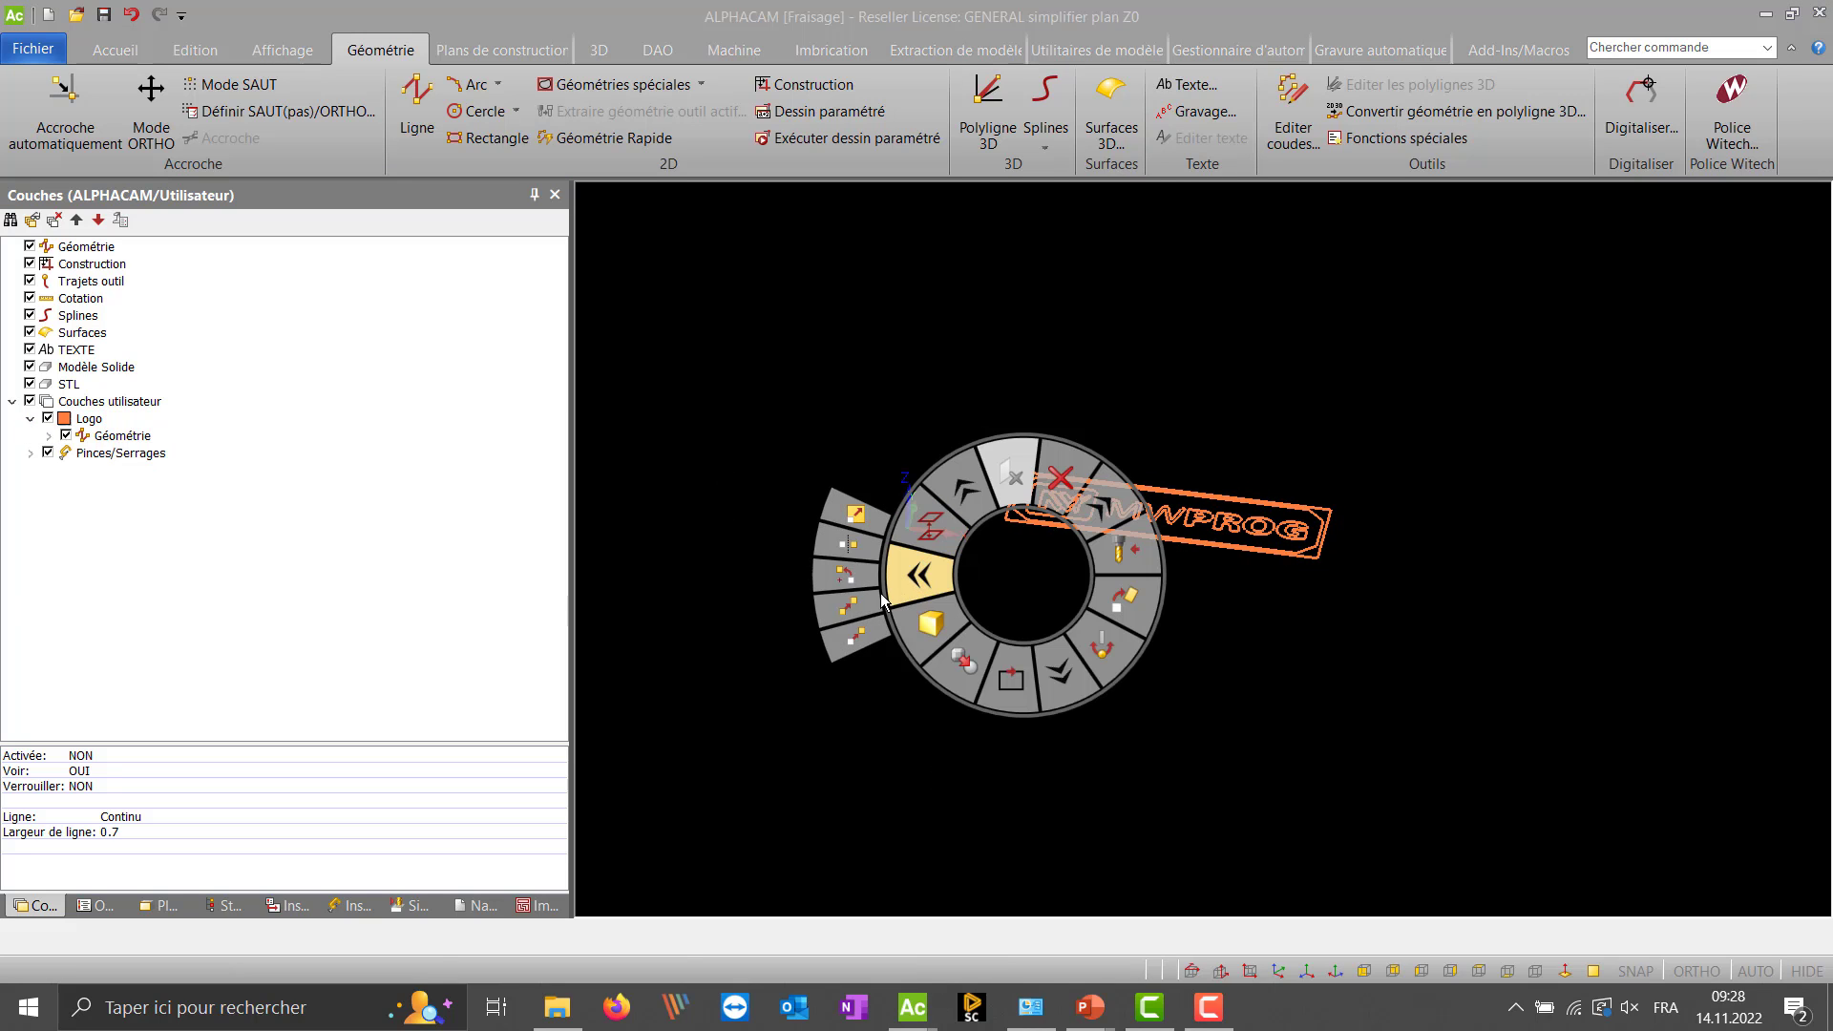
click(857, 579)
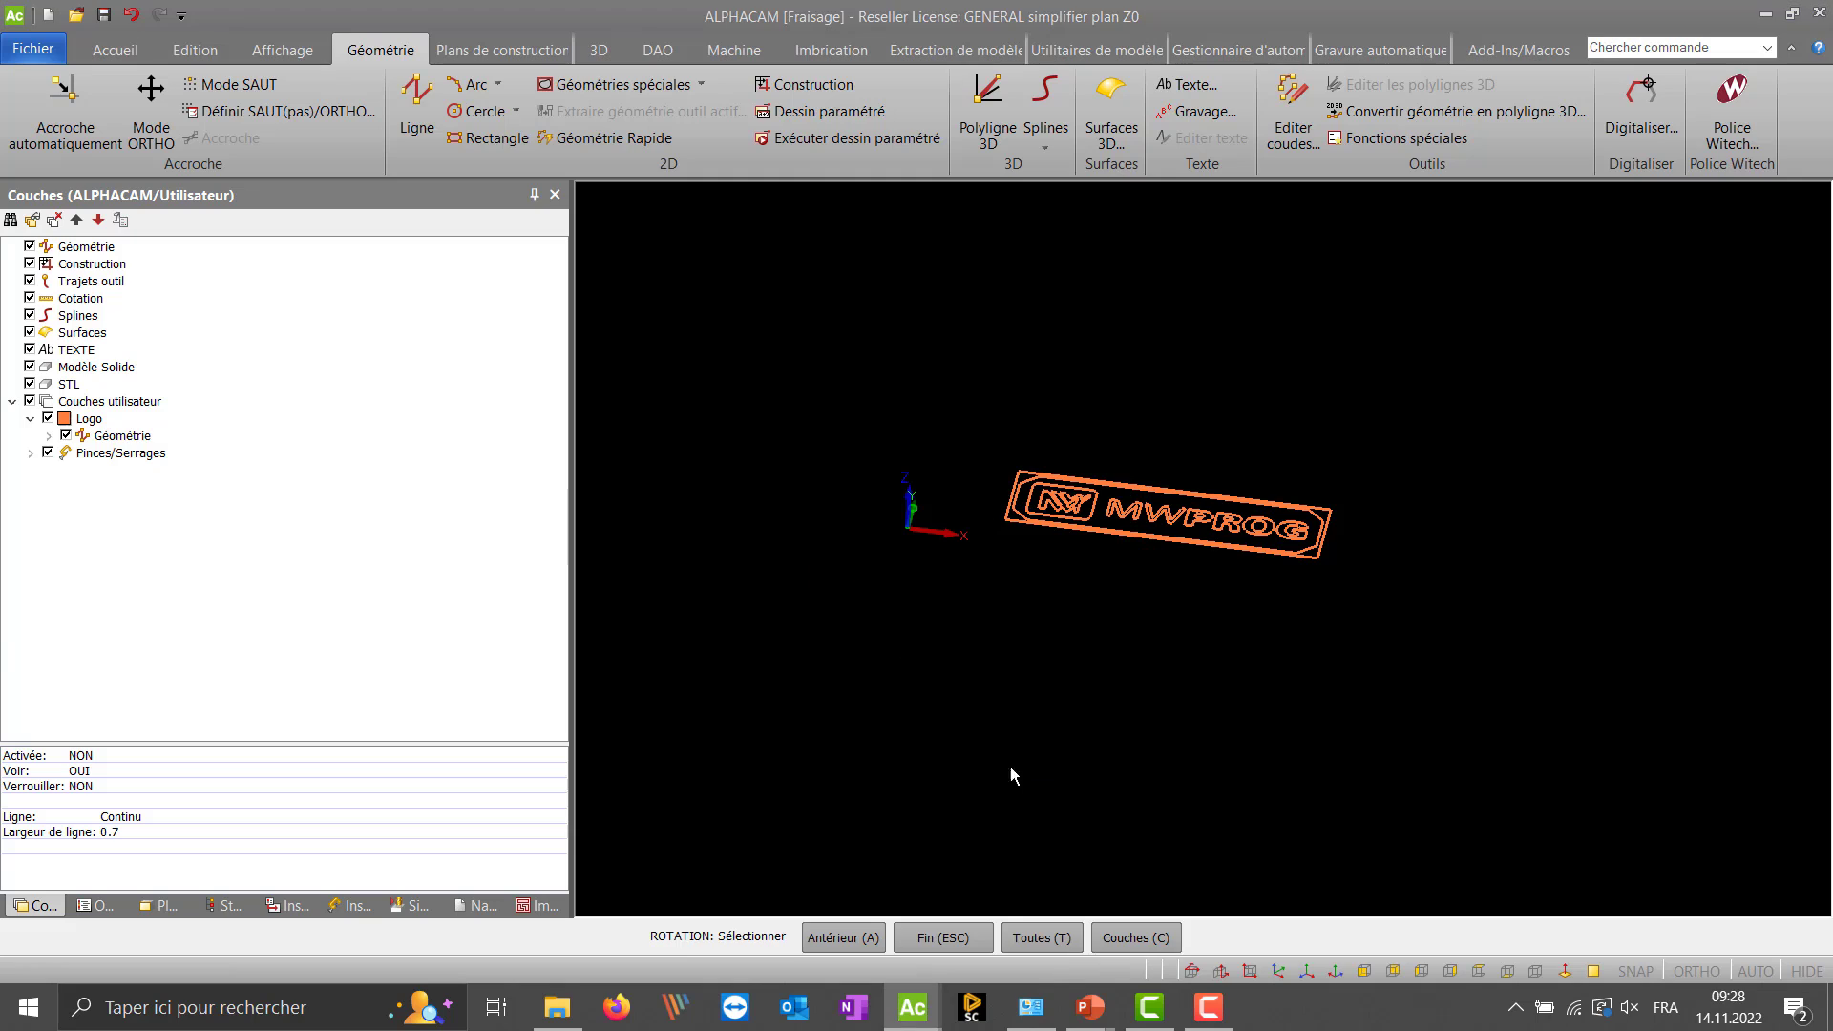
click(1035, 936)
click(913, 399)
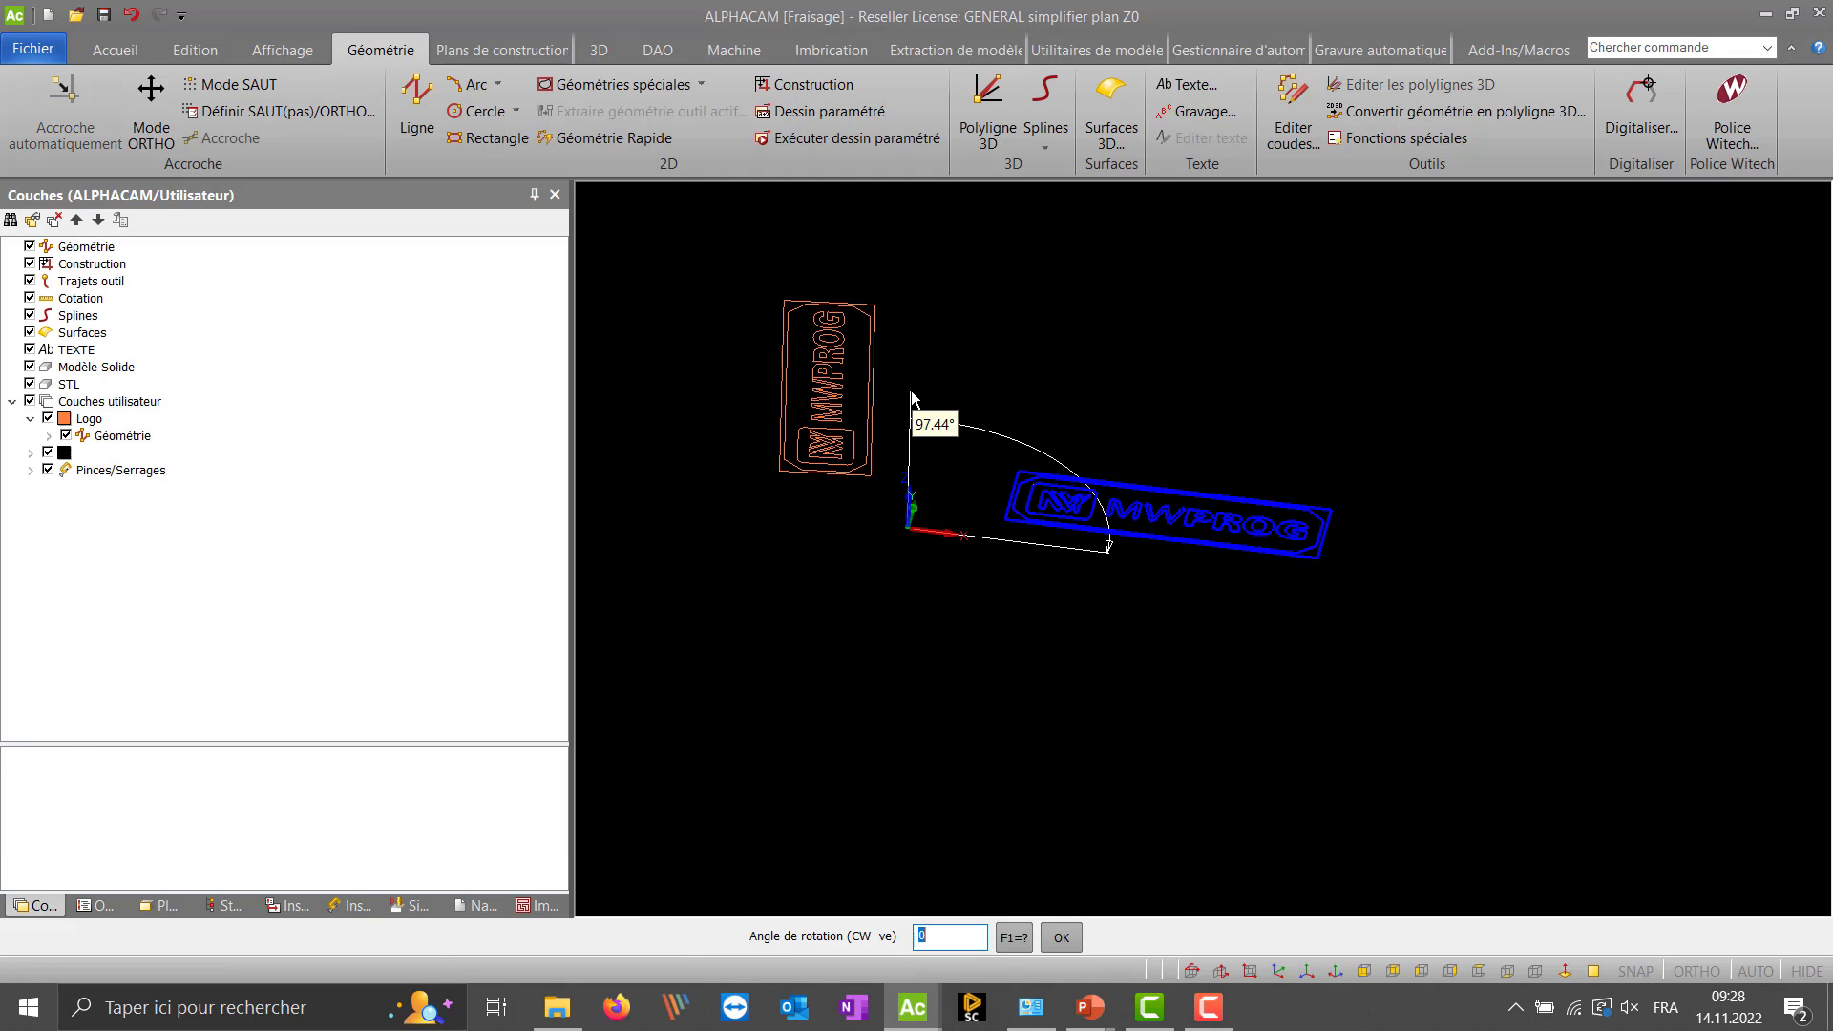
text(45)
key(Return)
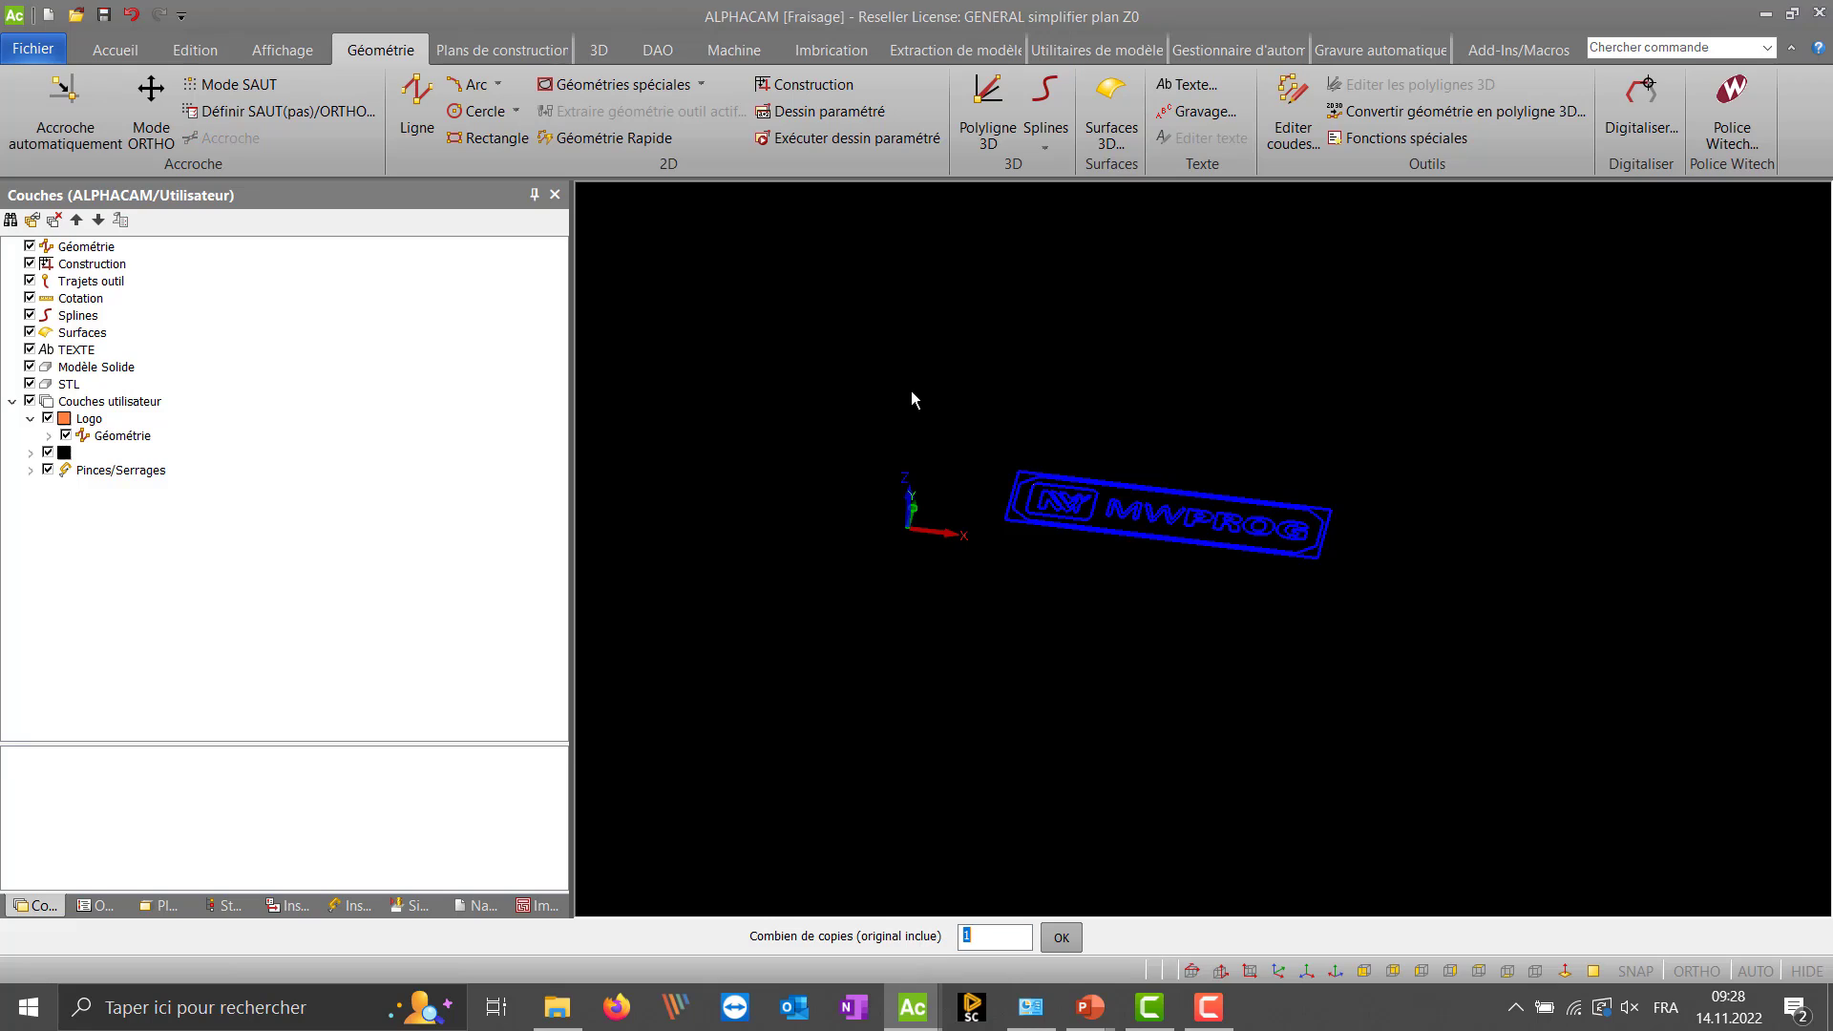
text(8)
key(Return)
key(Escape)
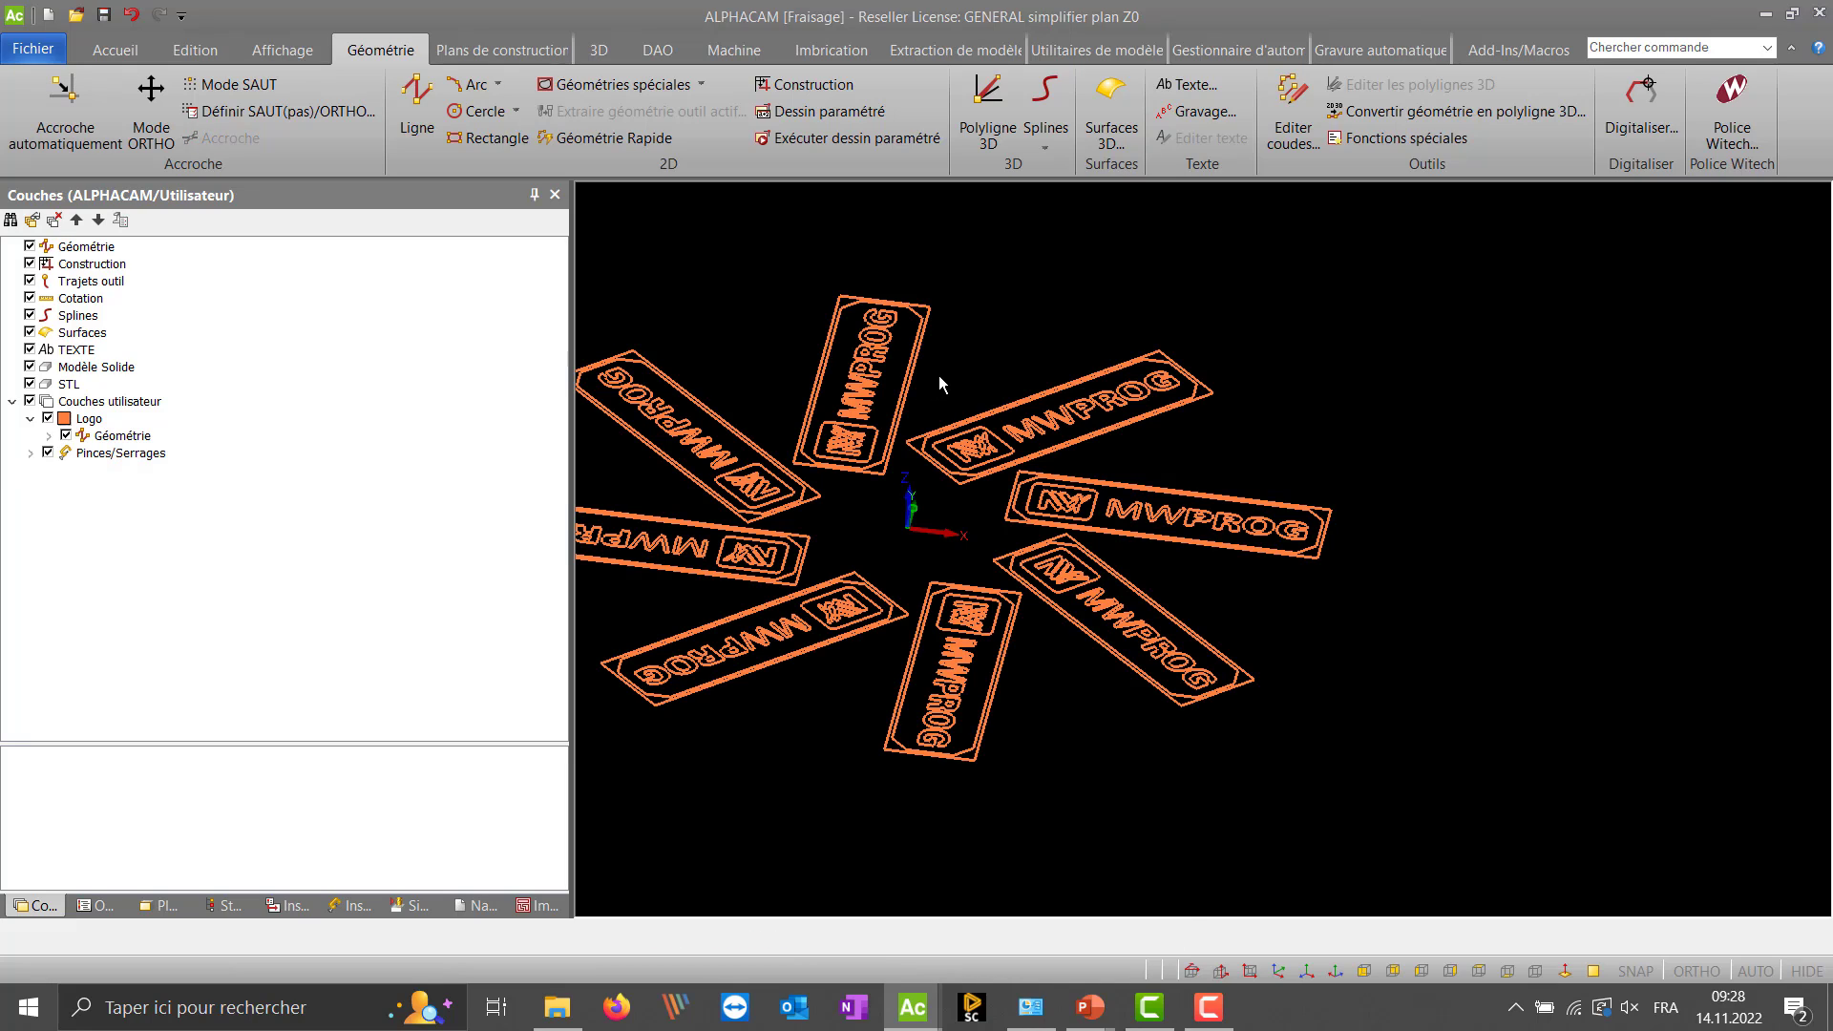
- Duplicate the Logo layer without its contents, name the new layer "Copie logo" and make it active
middle_drag(1251, 391, 1382, 405)
scroll(1383, 405, down, 2)
middle_drag(1242, 497, 1220, 454)
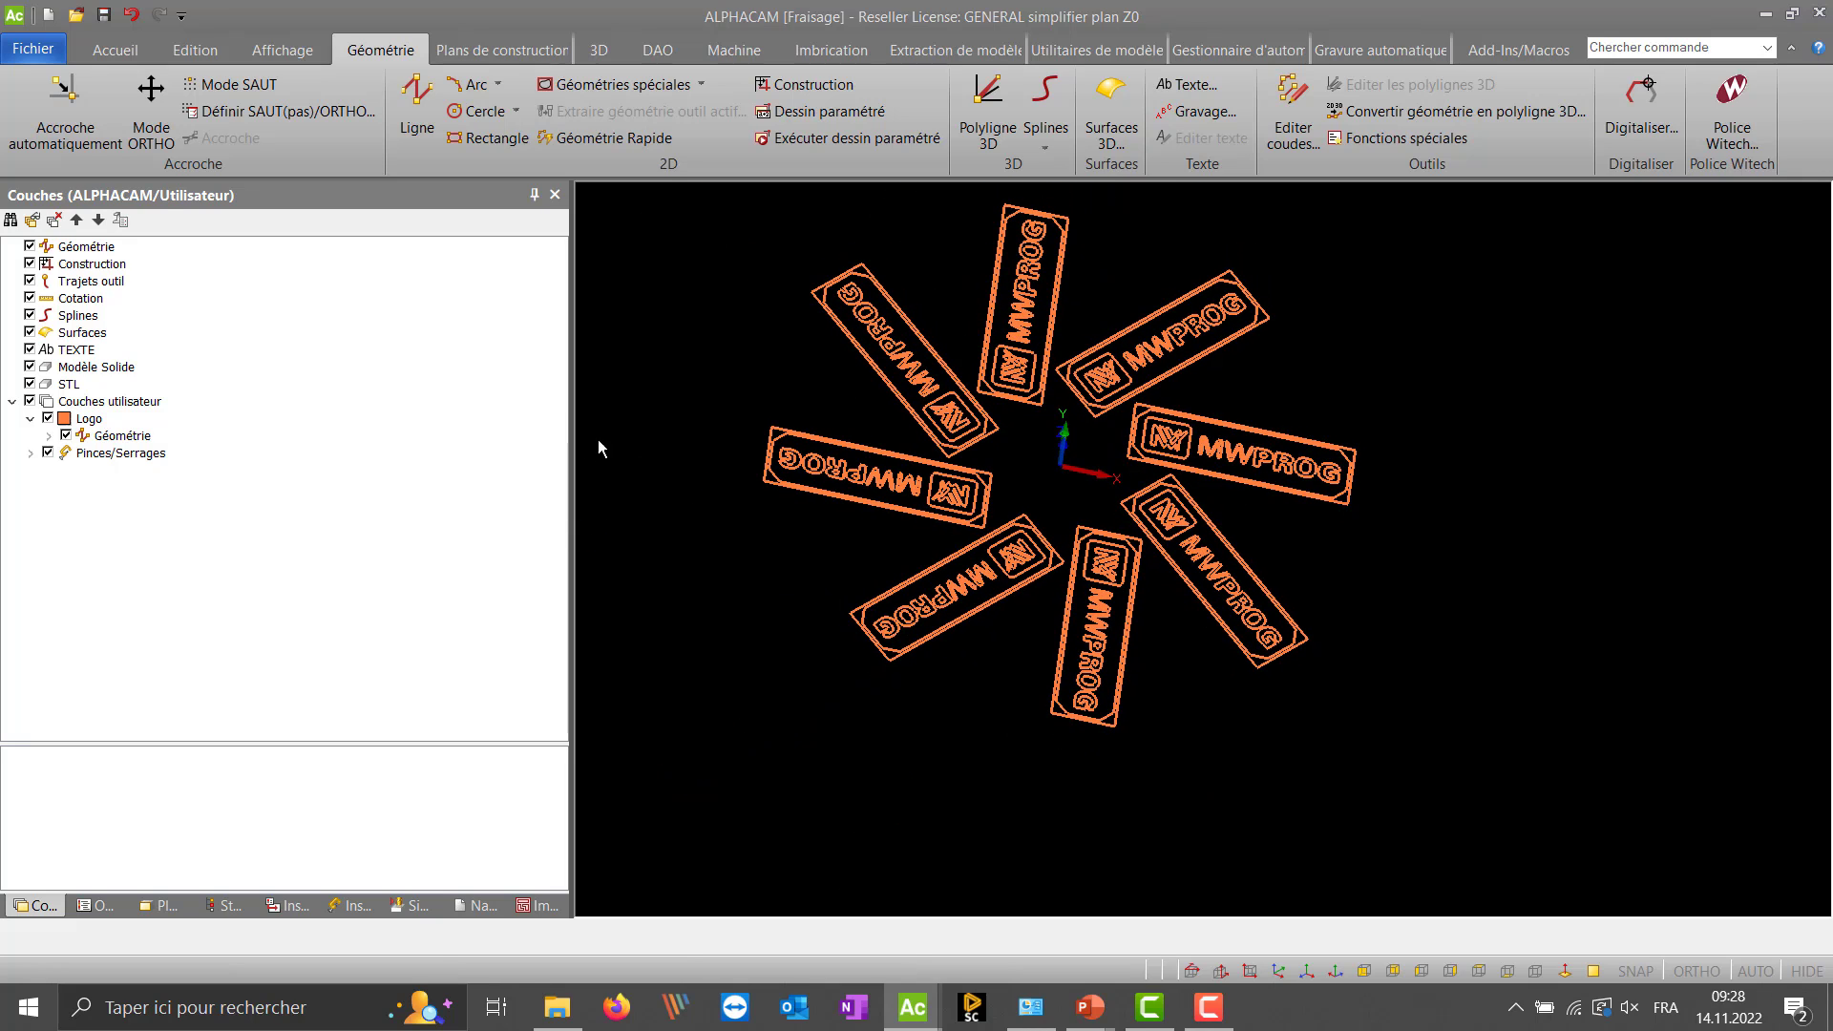
right_click(95, 424)
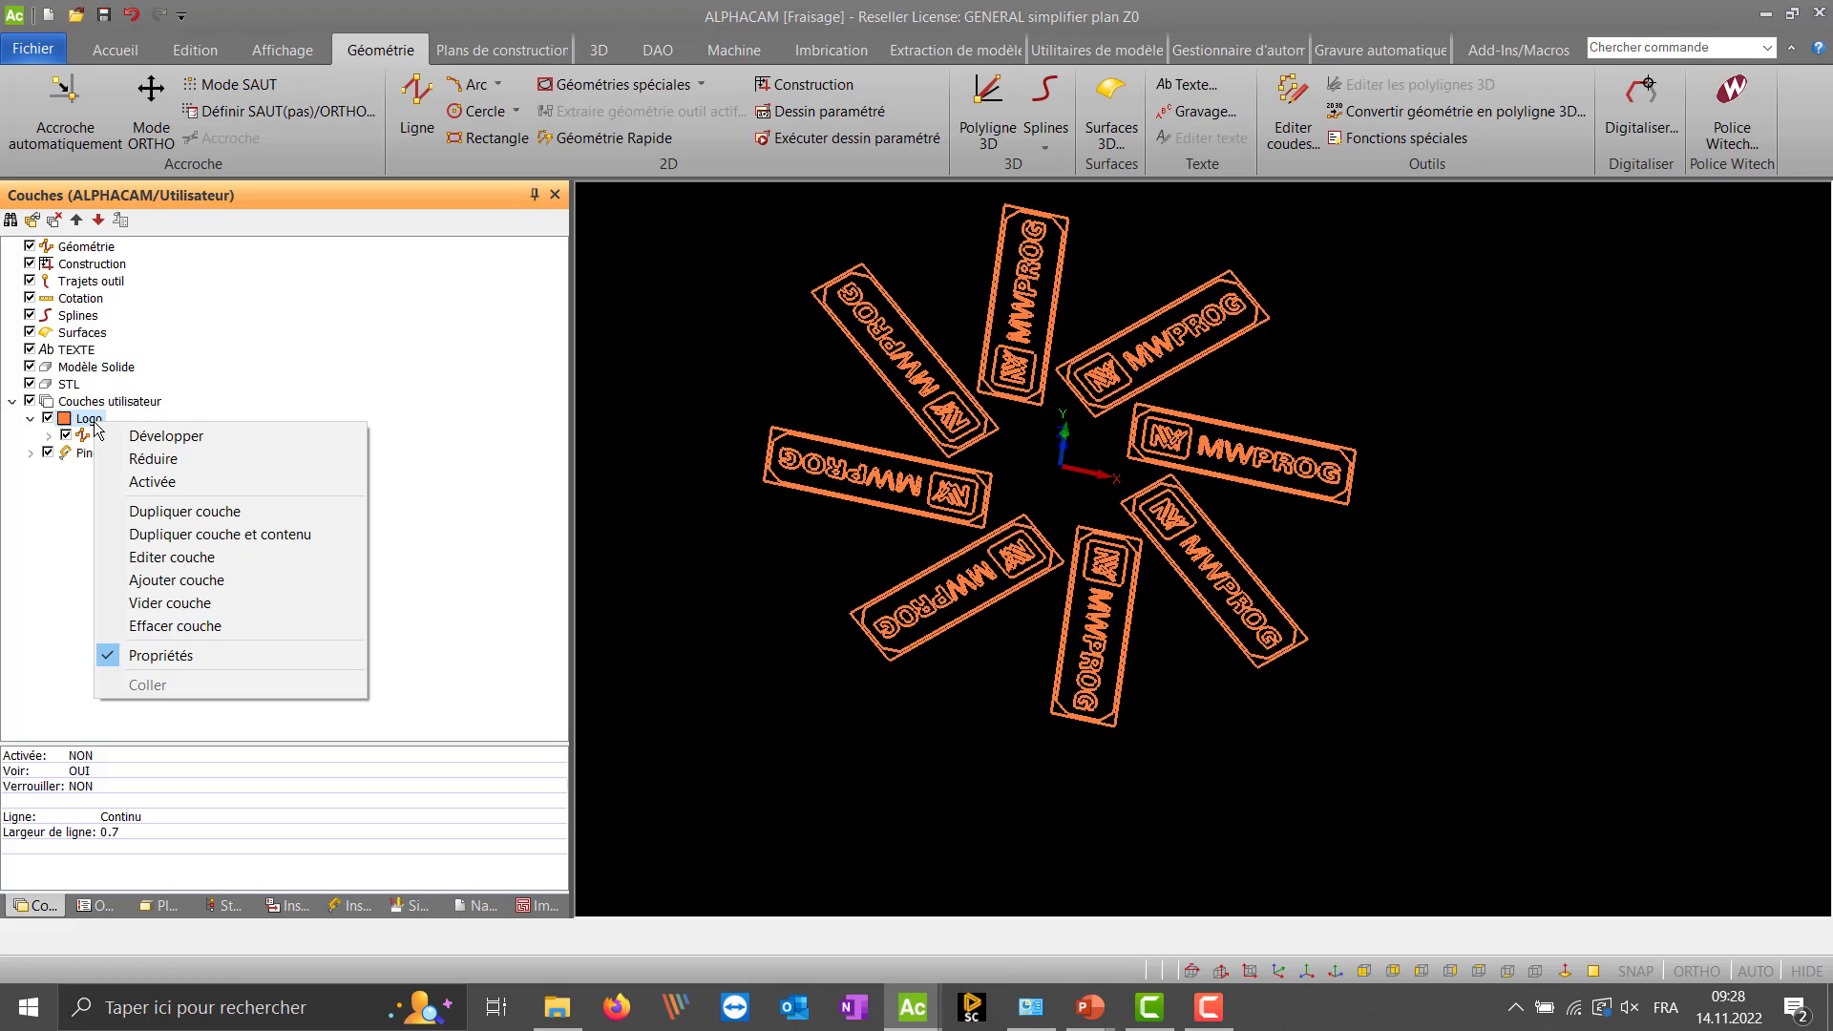
click(196, 513)
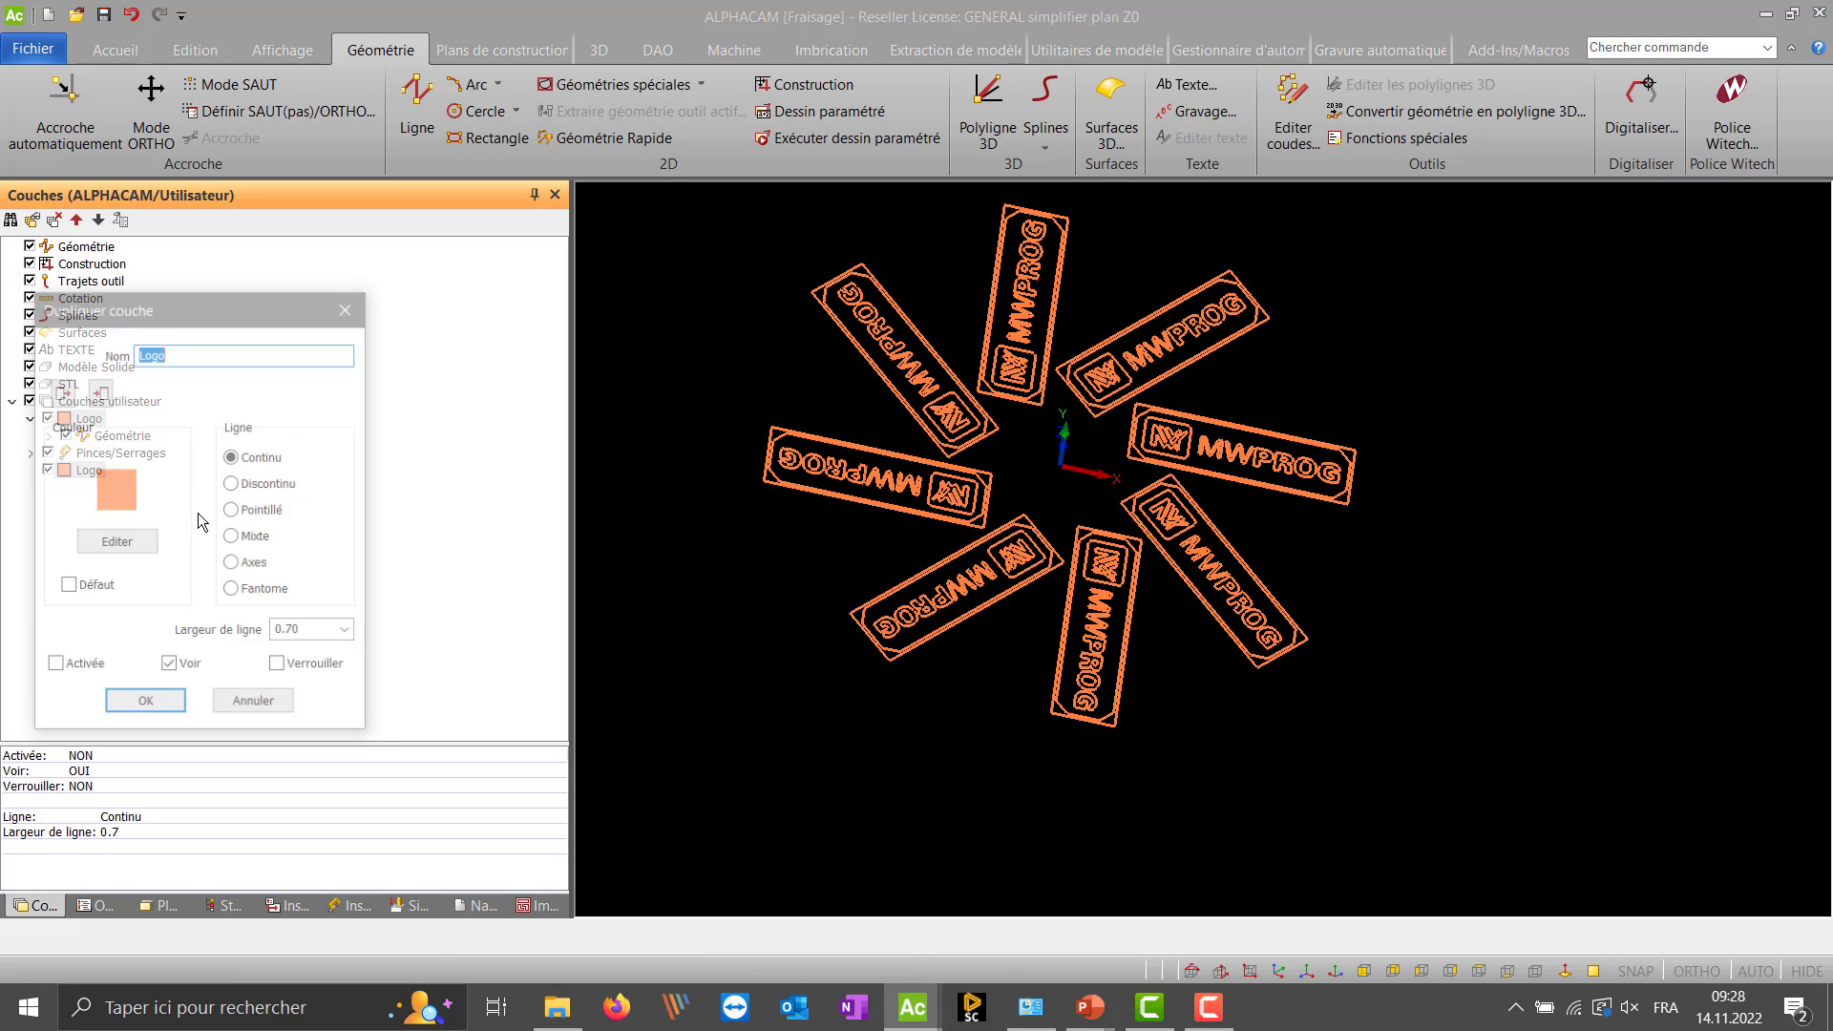
click(170, 352)
text(Copie l)
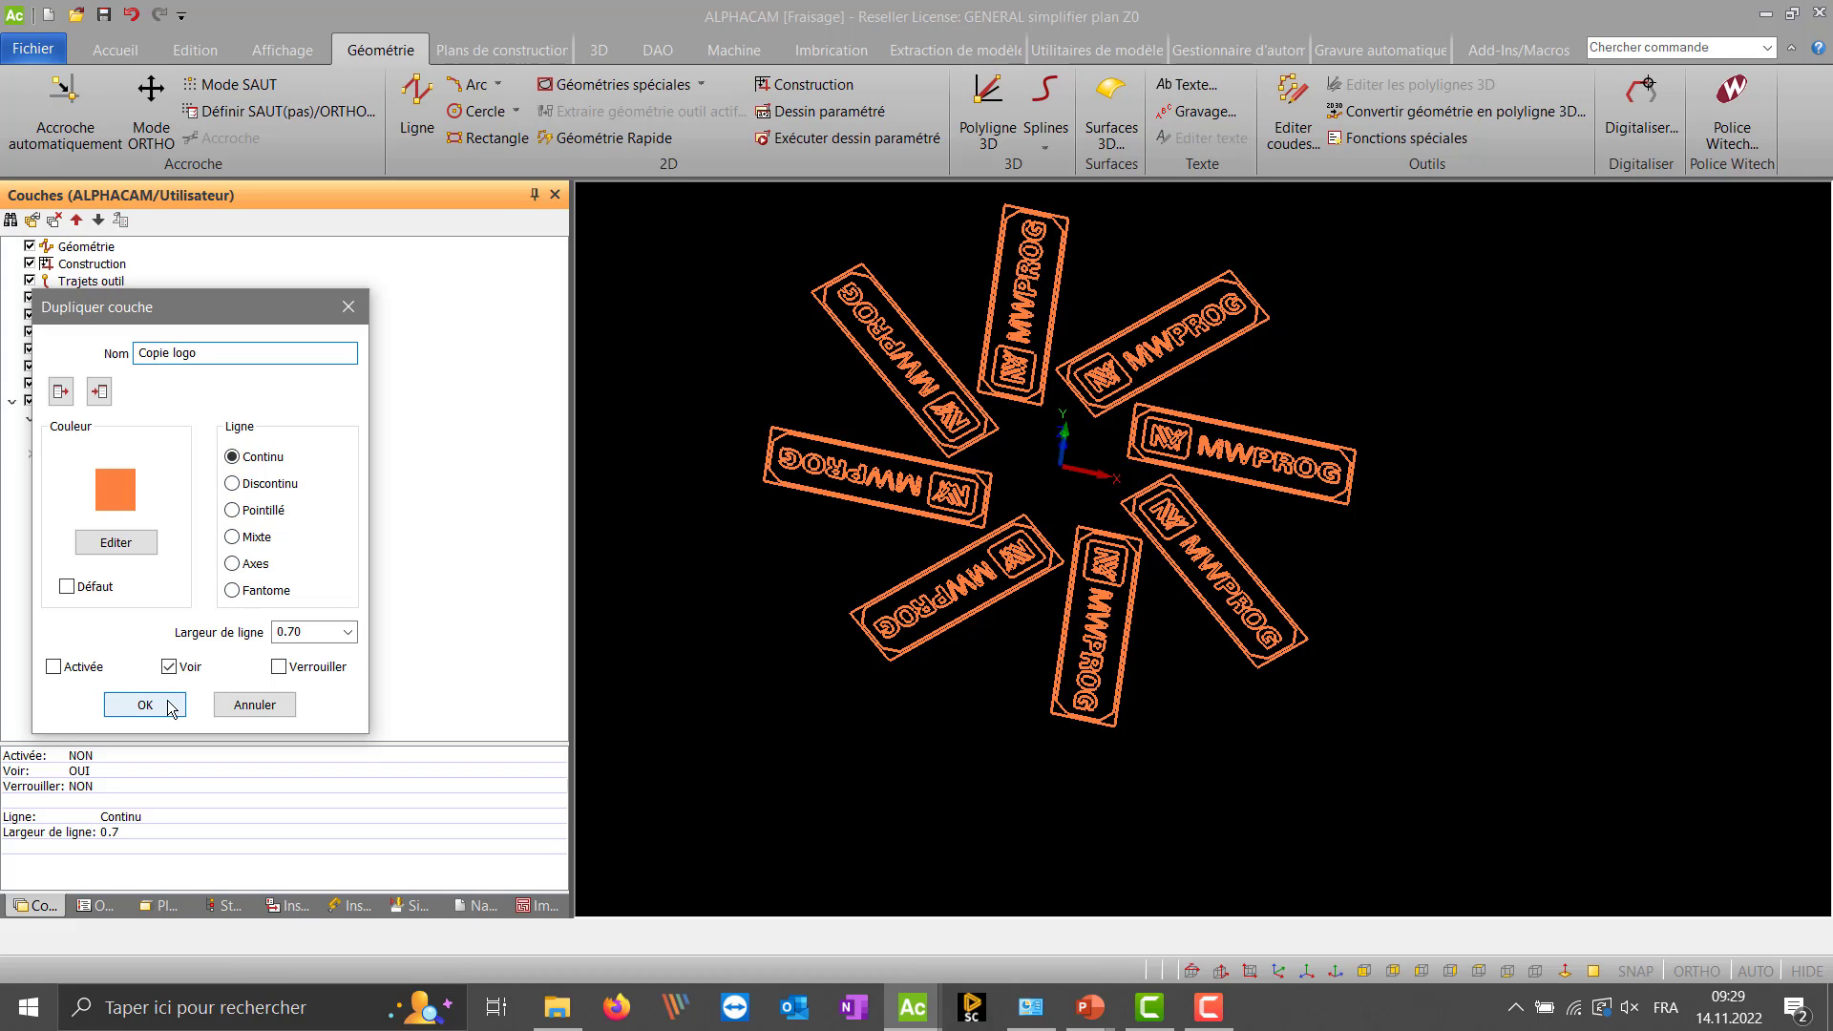
click(53, 666)
click(138, 704)
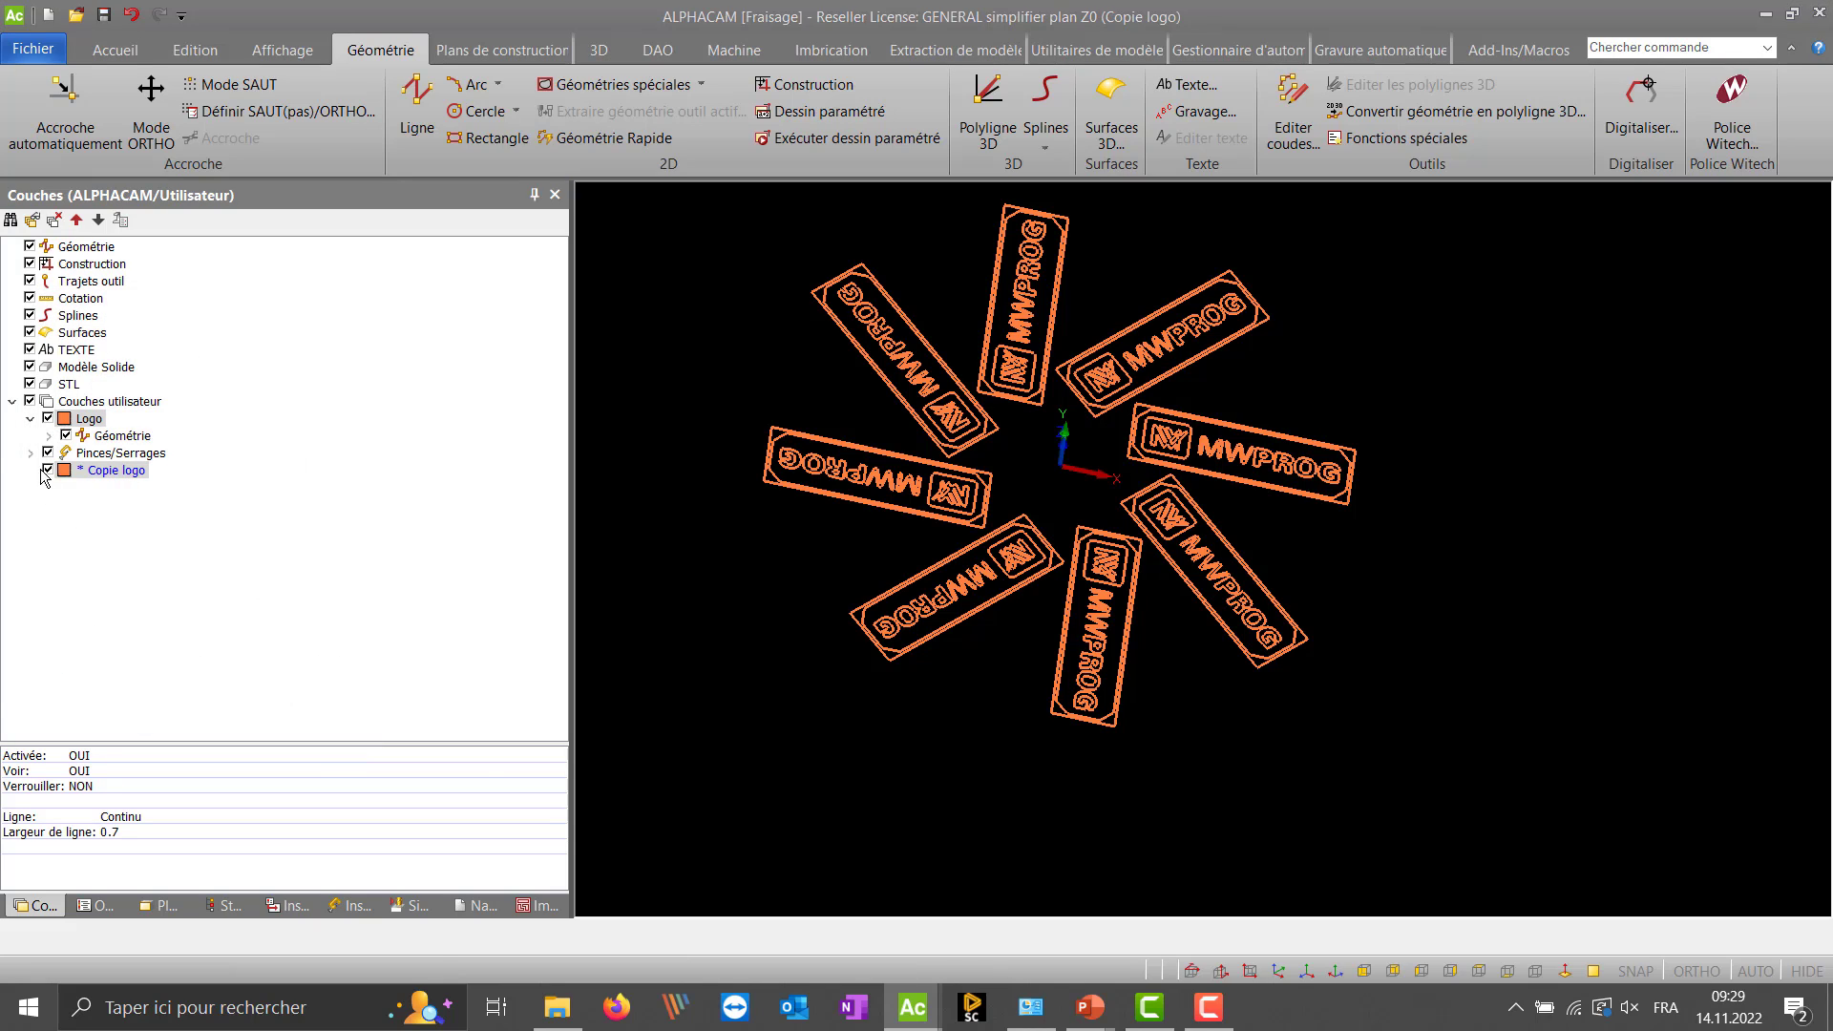
- Move Géométrie 16 through Géométrie 113 from the Logo layer to the Copie logo layer, then collapse both layers' geometry lists
click(48, 435)
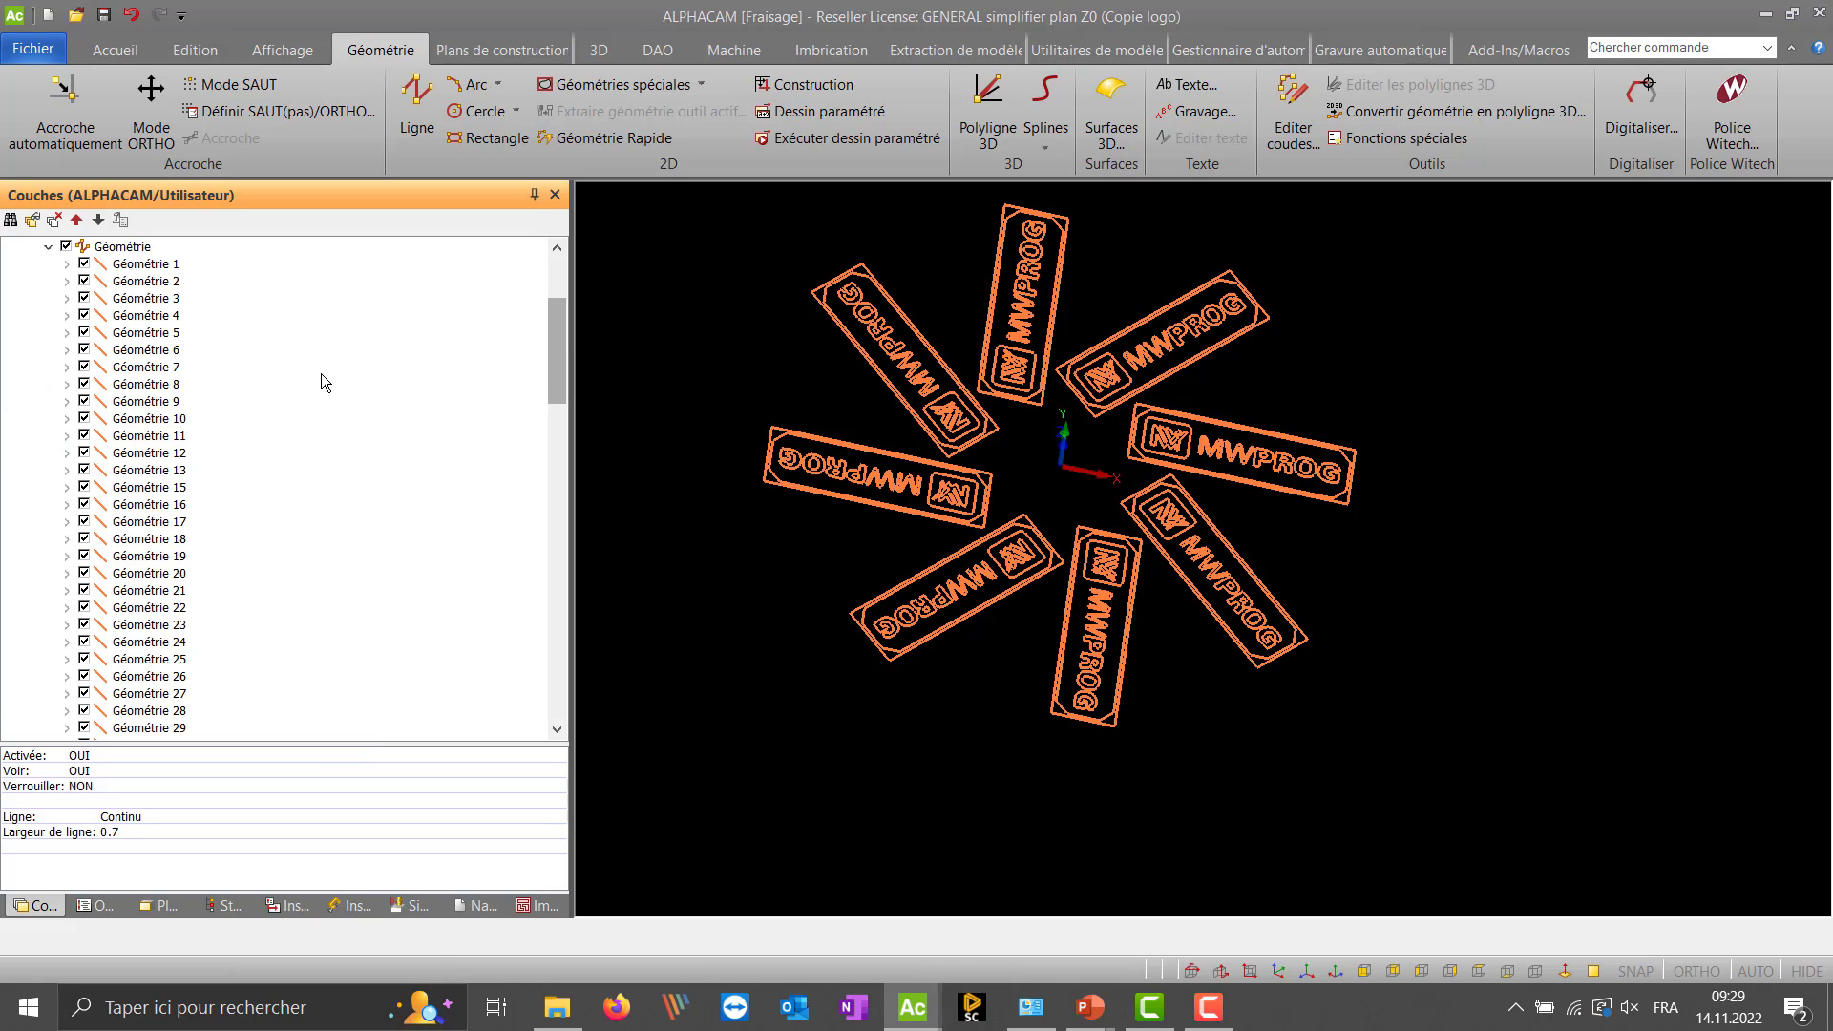
click(170, 489)
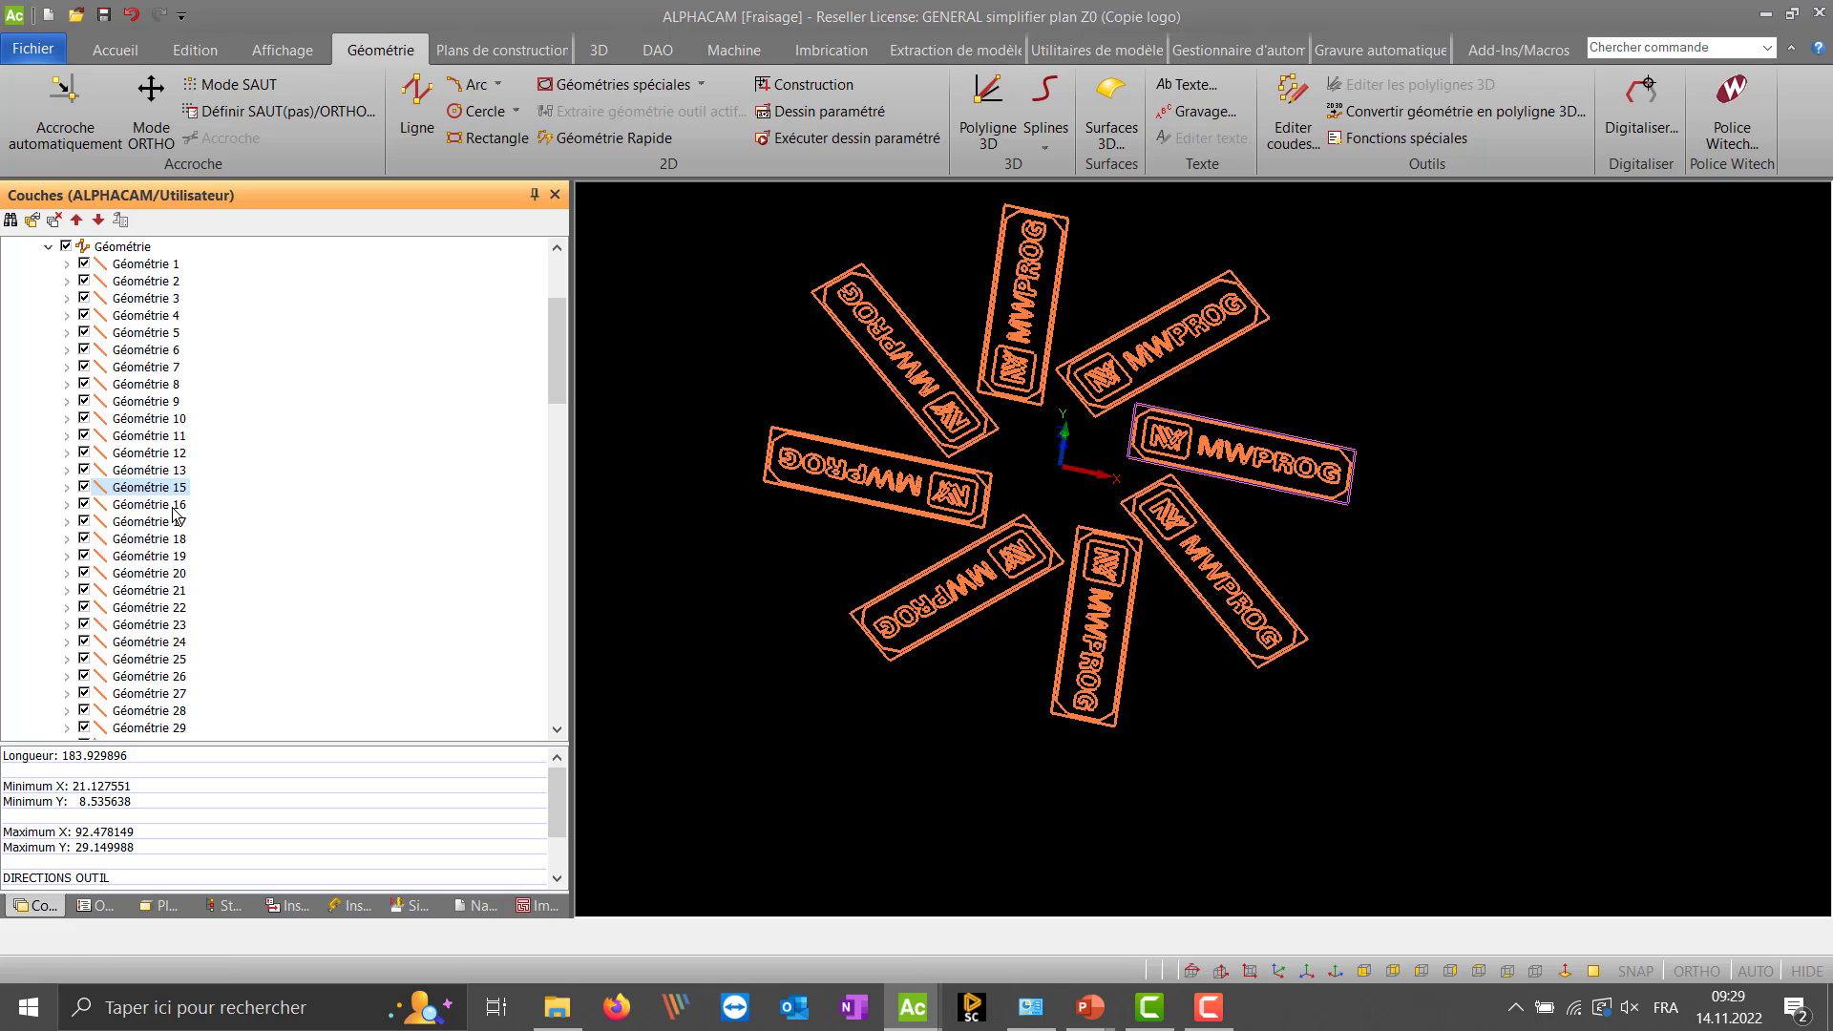
click(162, 504)
scroll(174, 516, down, 20)
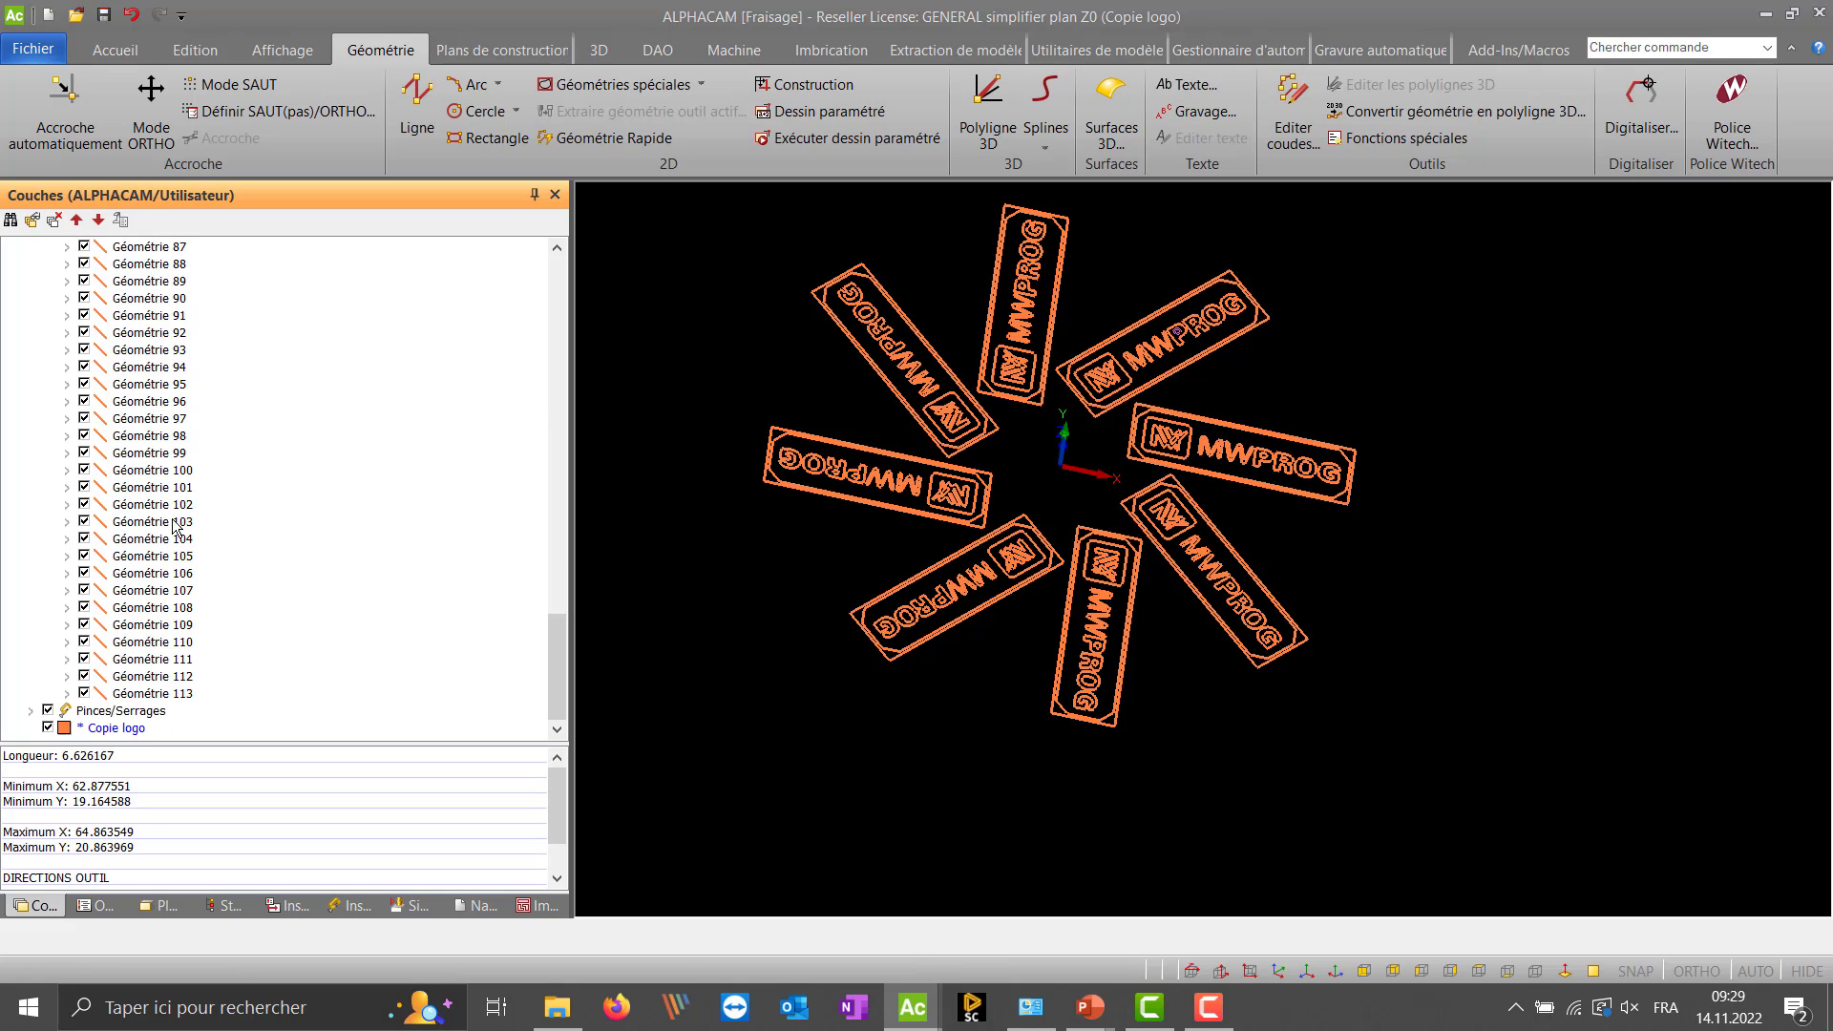
shift+click(175, 694)
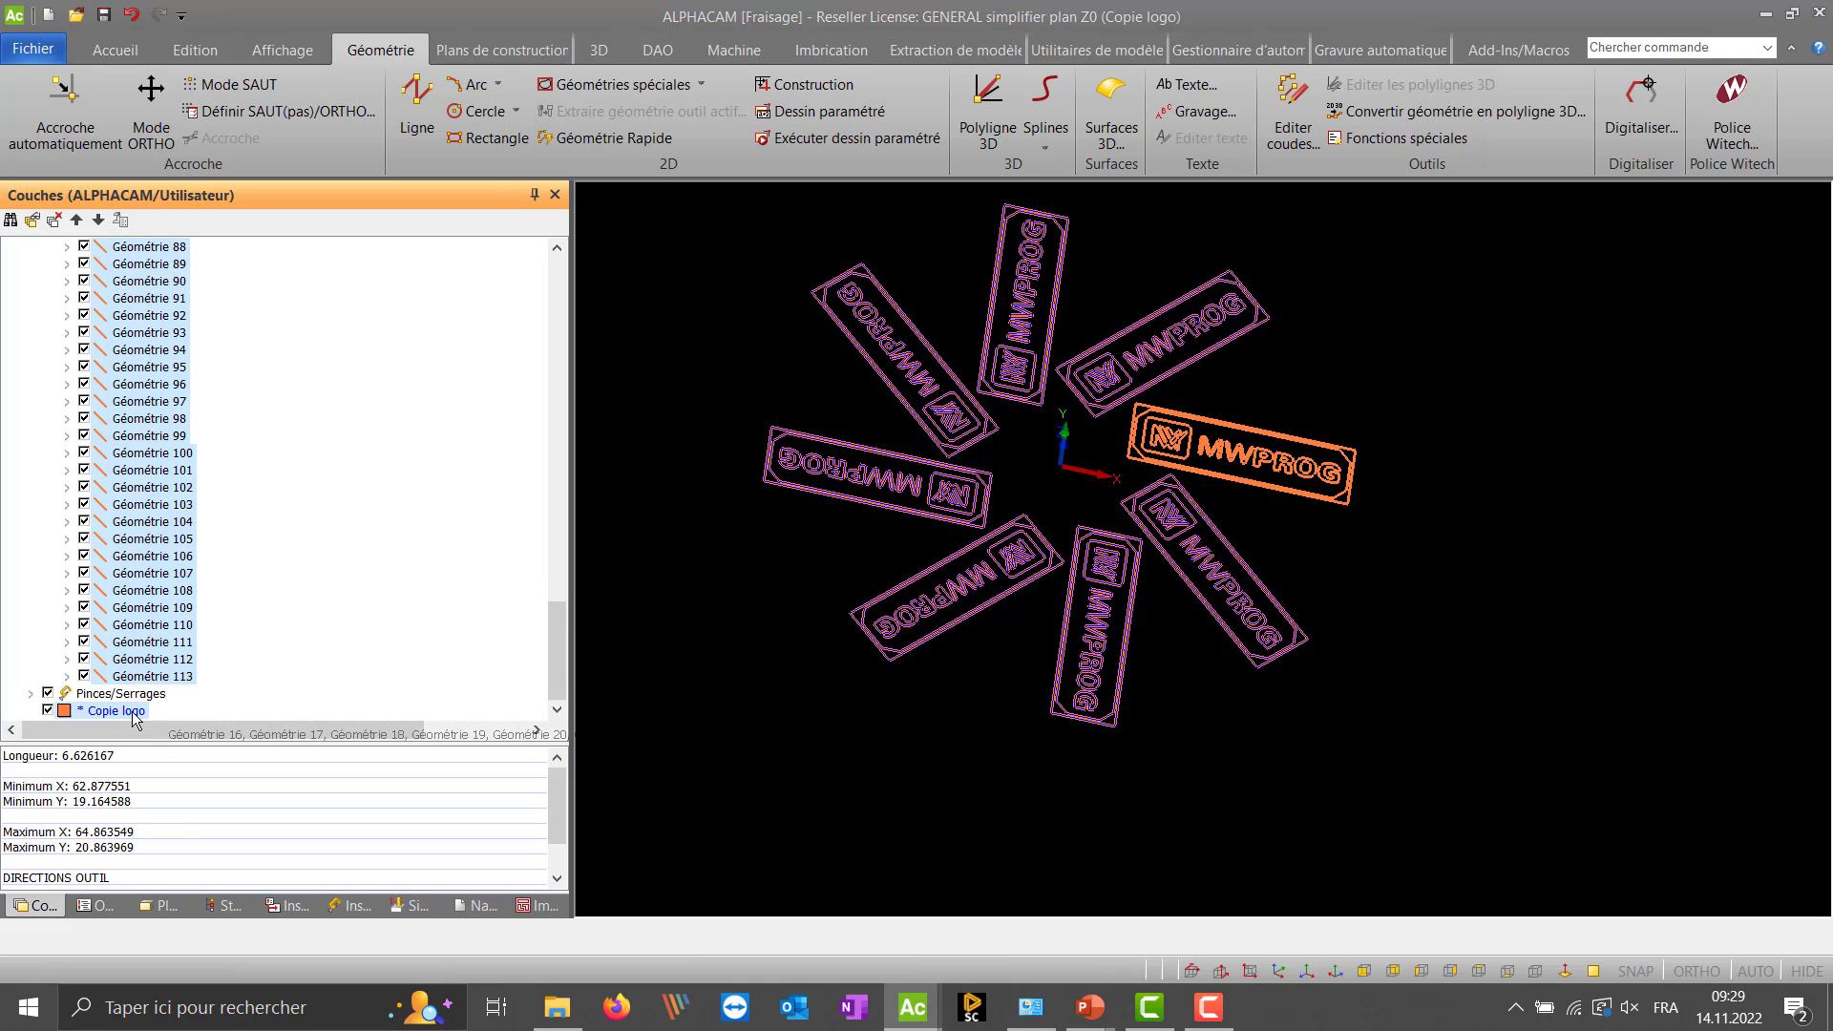
drag(133, 712, 133, 713)
scroll(132, 716, up, 20)
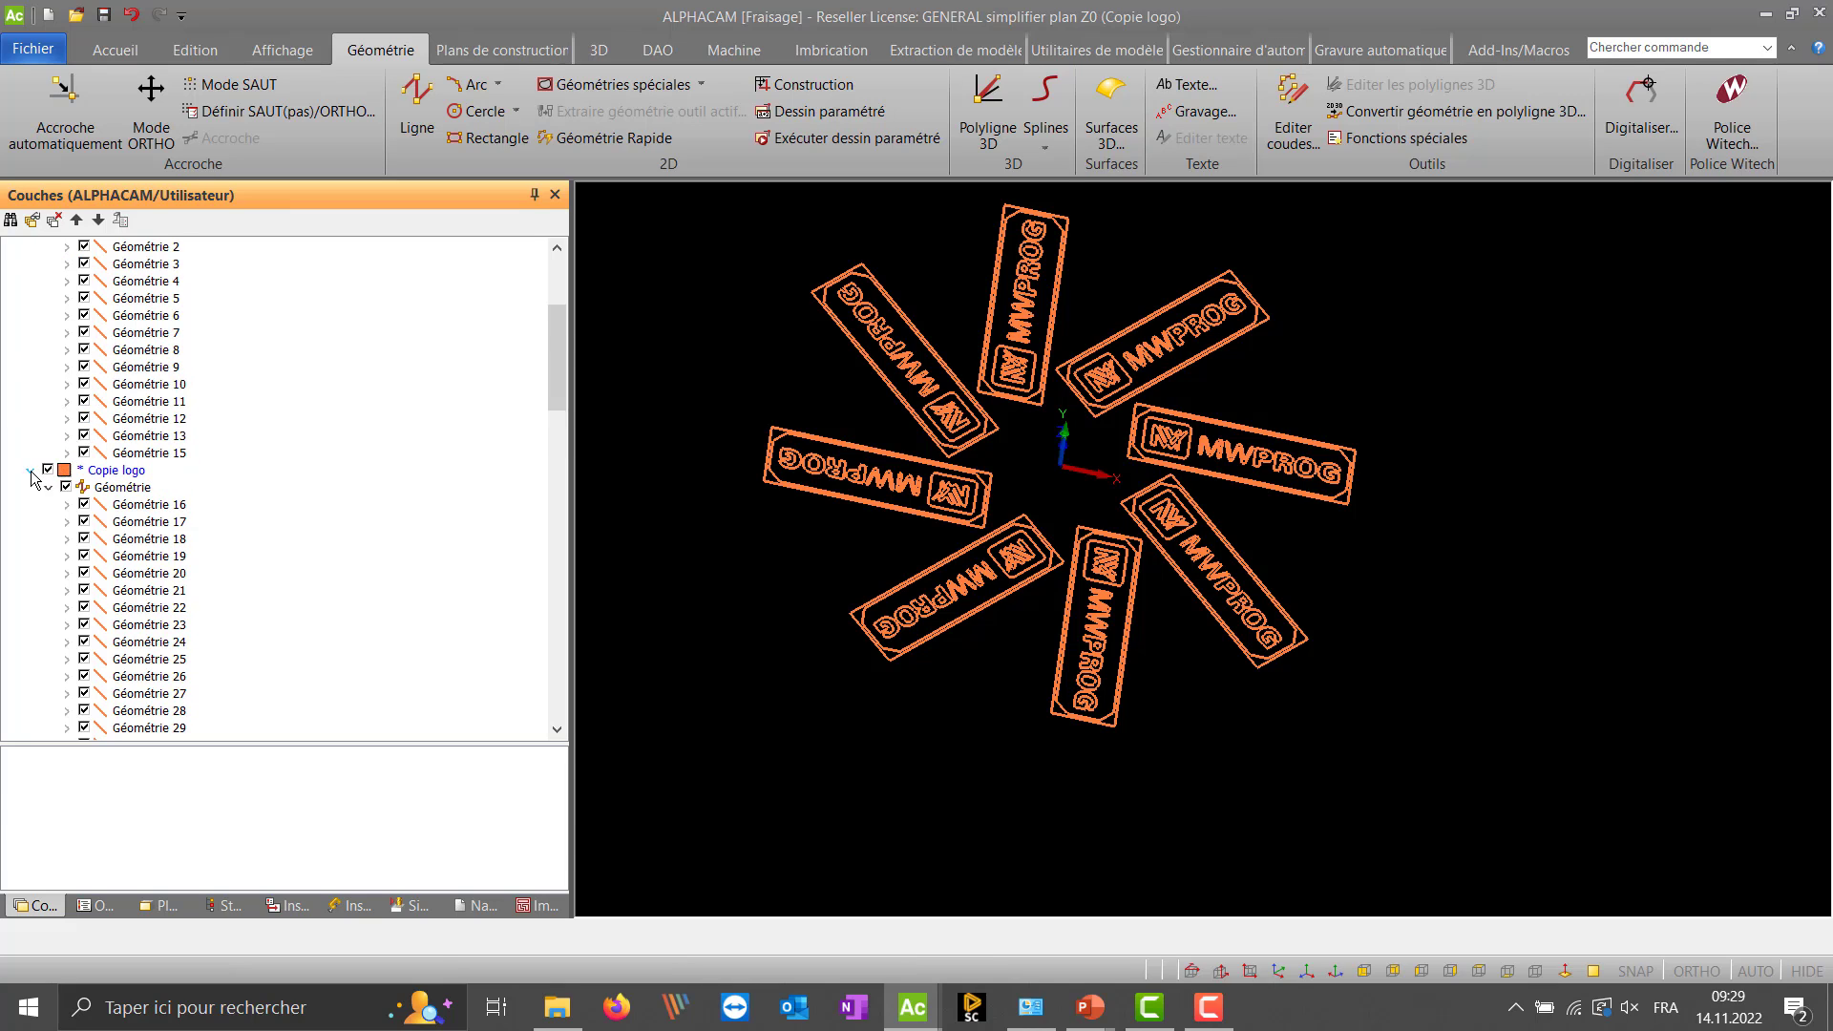
click(30, 471)
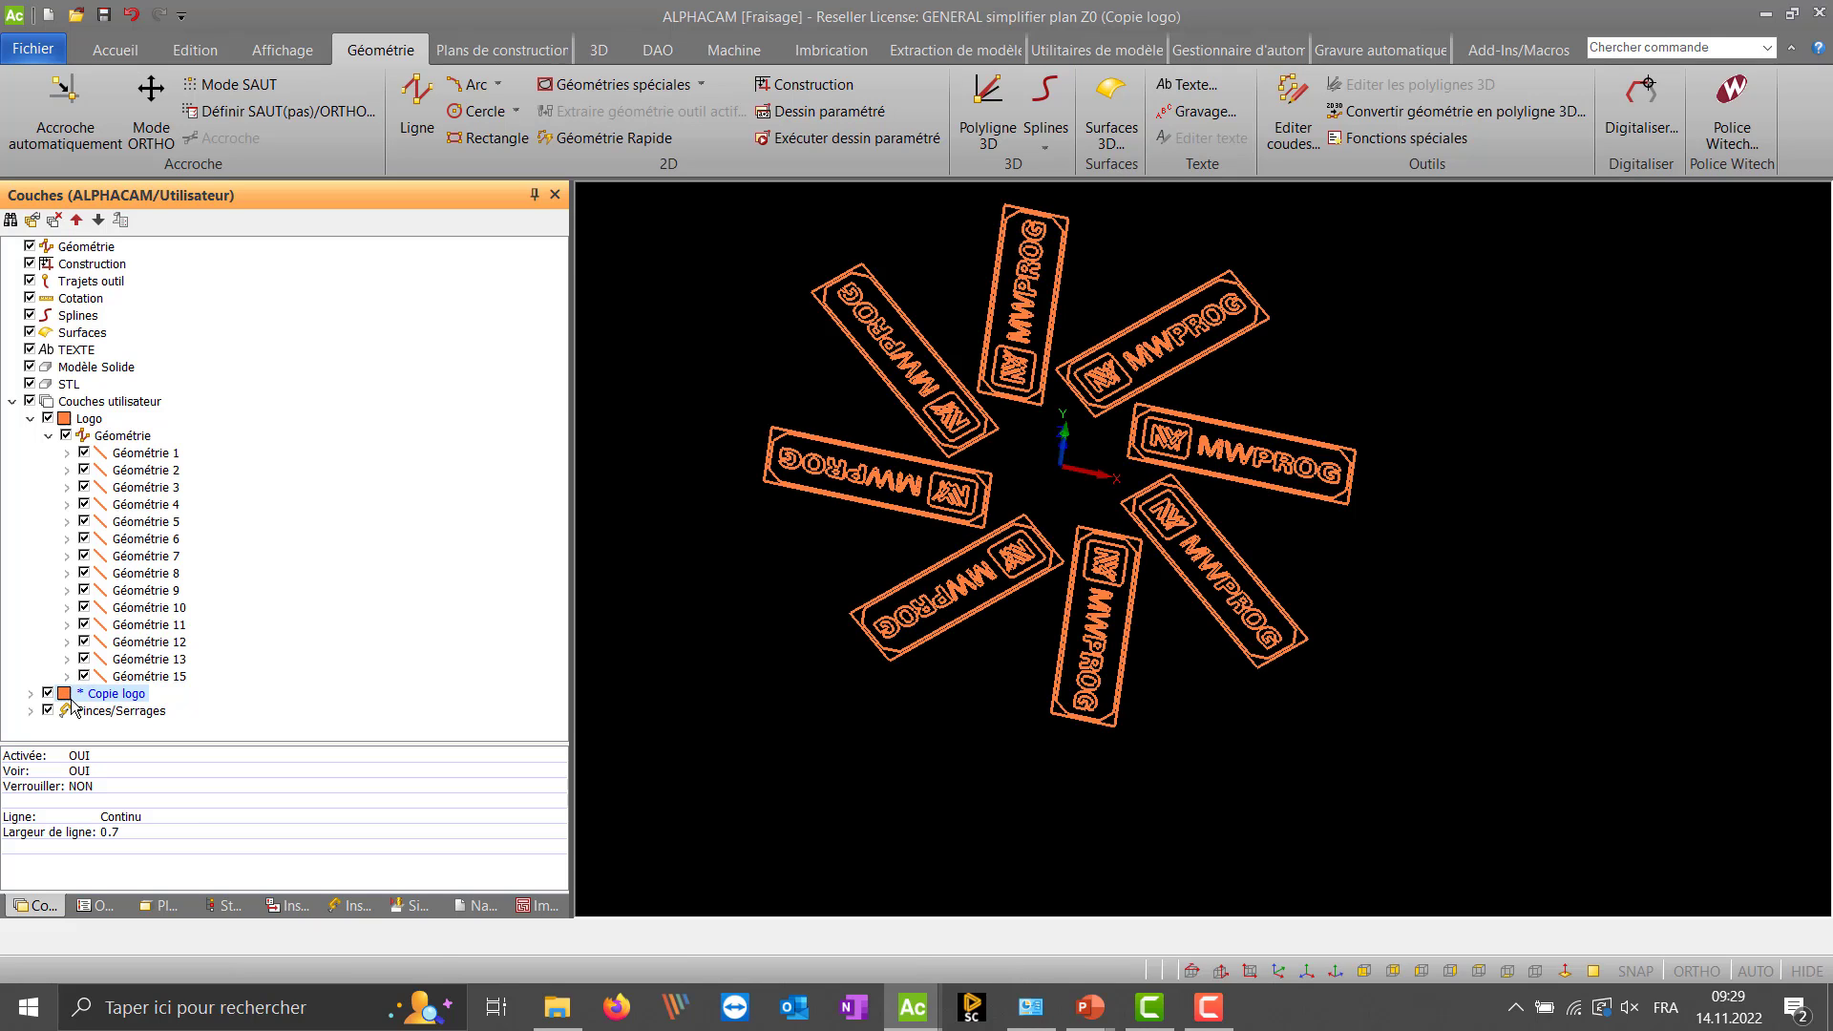
click(86, 420)
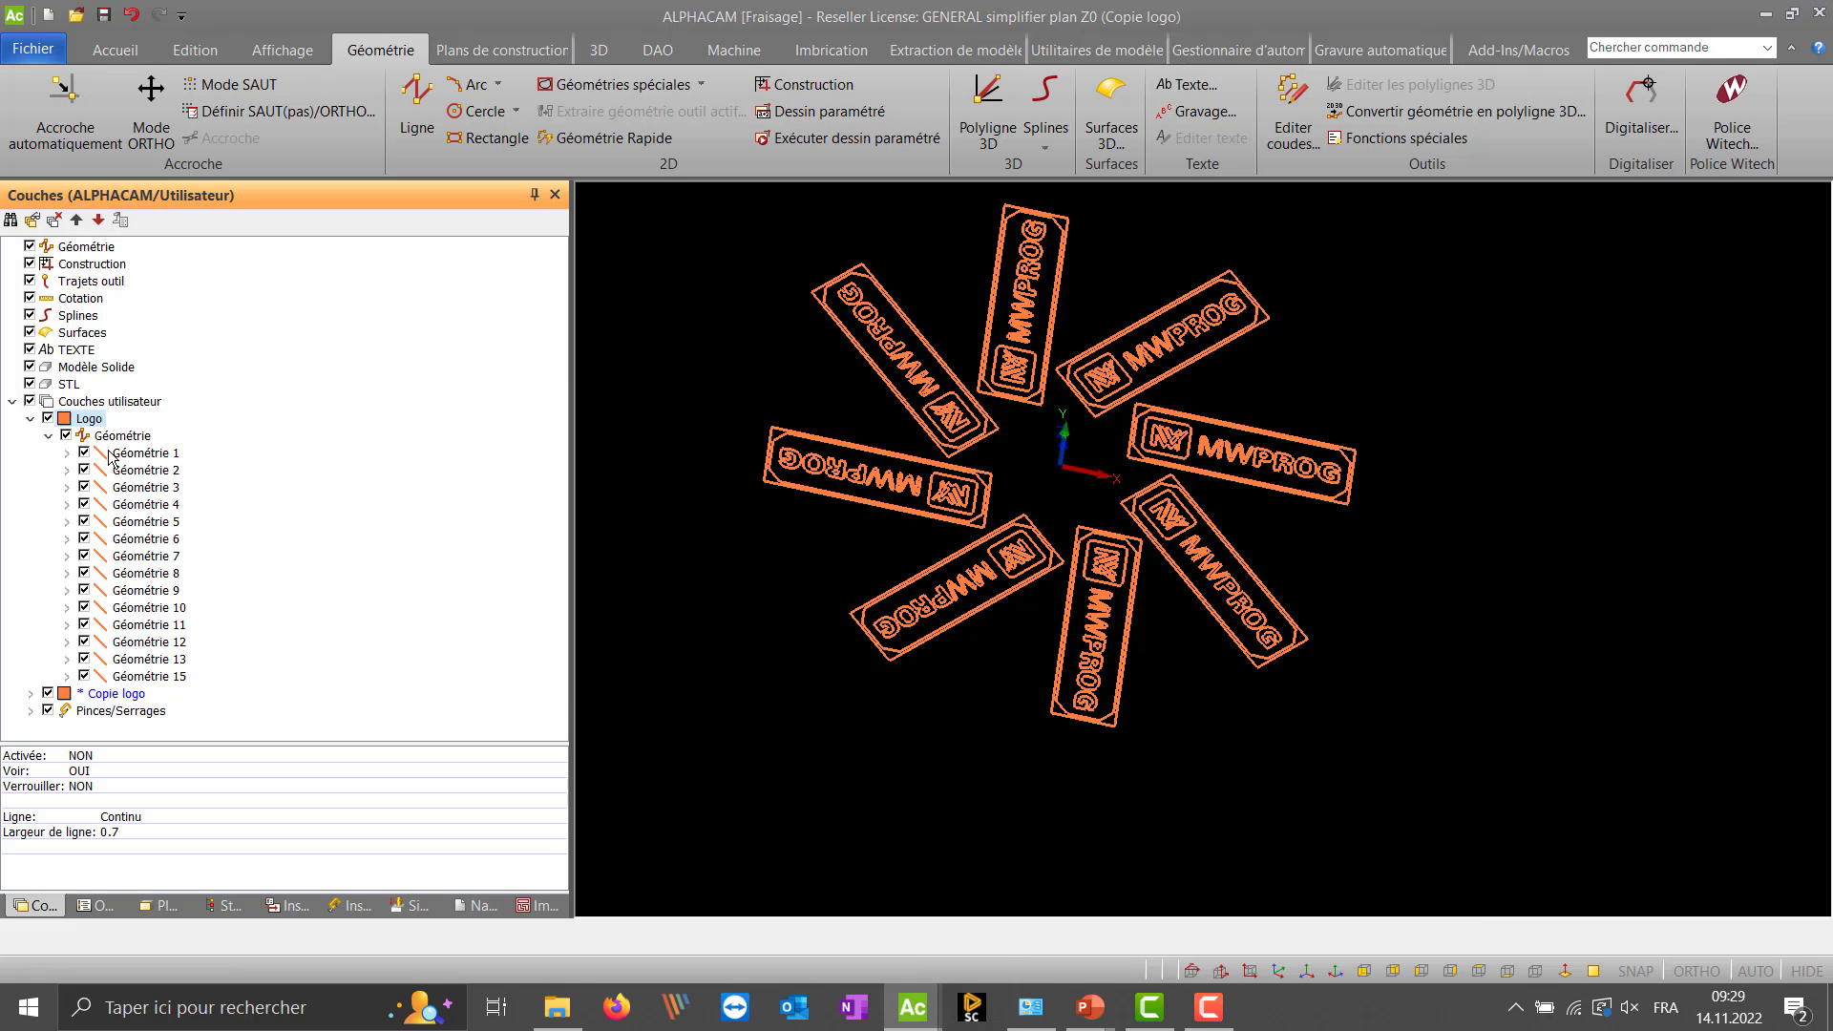
click(48, 436)
click(639, 540)
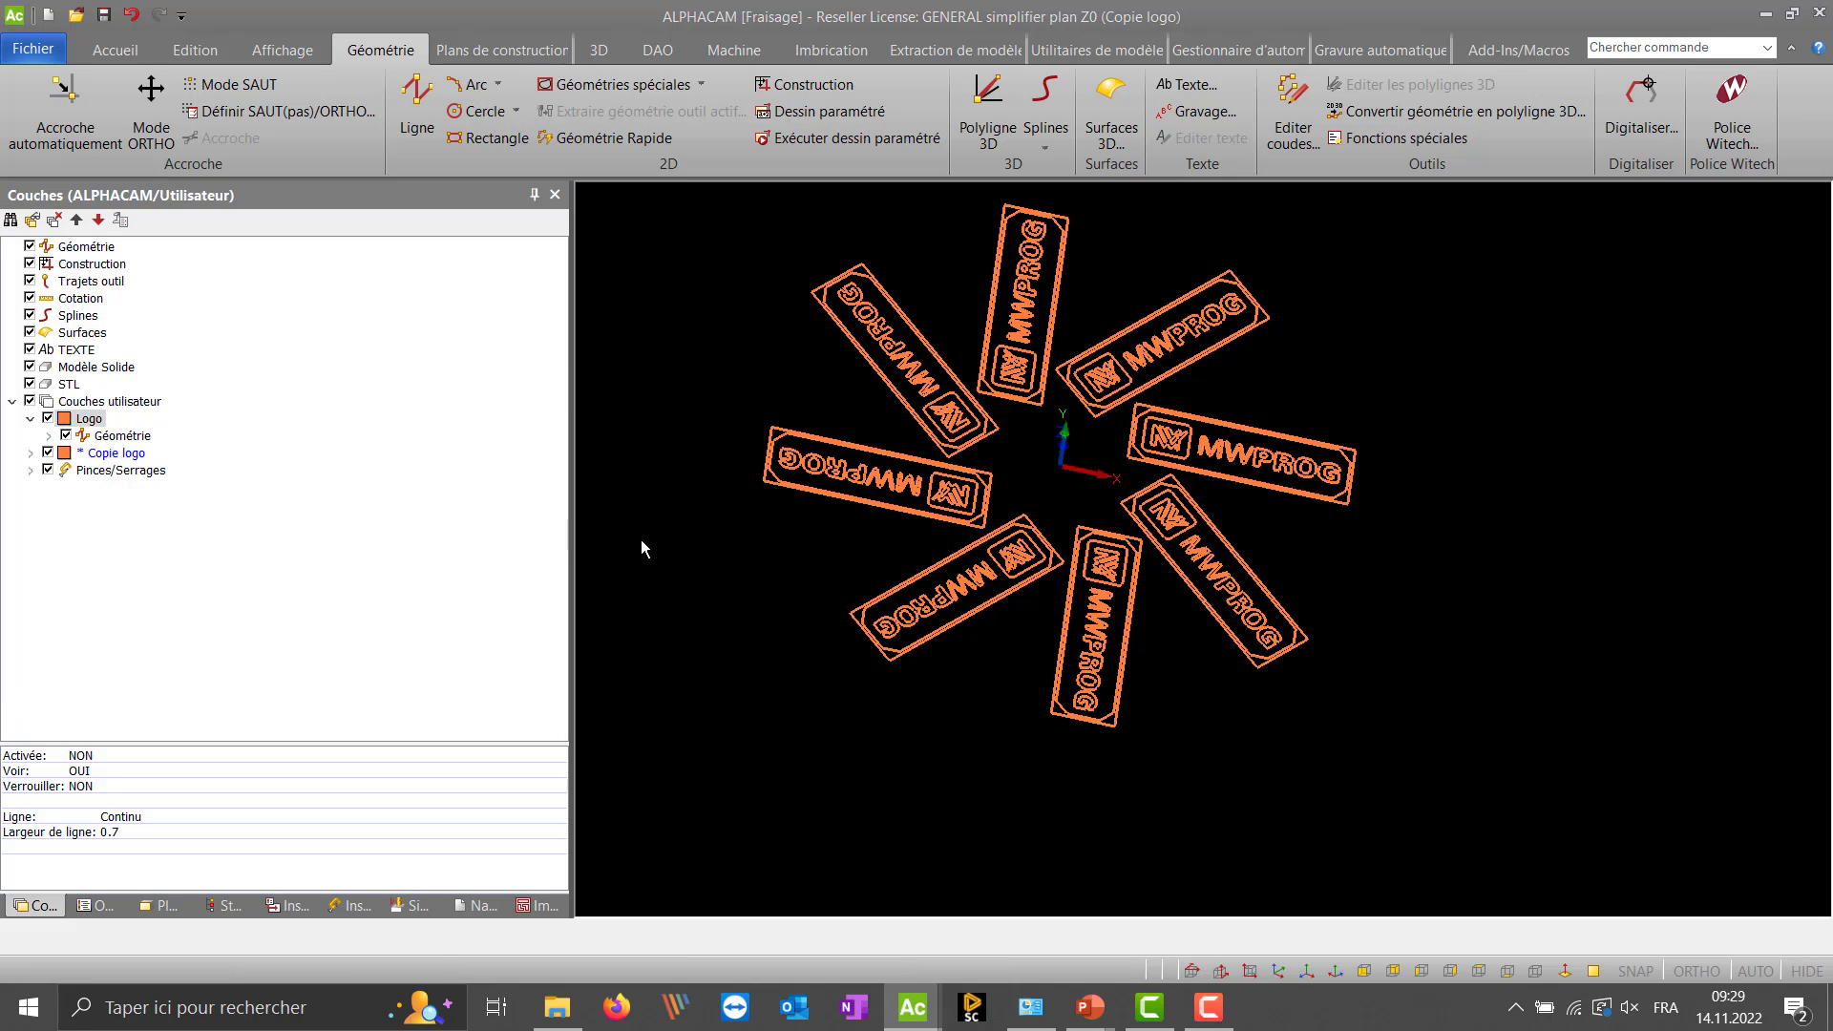
- Display the list of construction planes with their geometries
middle_drag(1018, 517, 1017, 466)
middle_drag(629, 769, 628, 766)
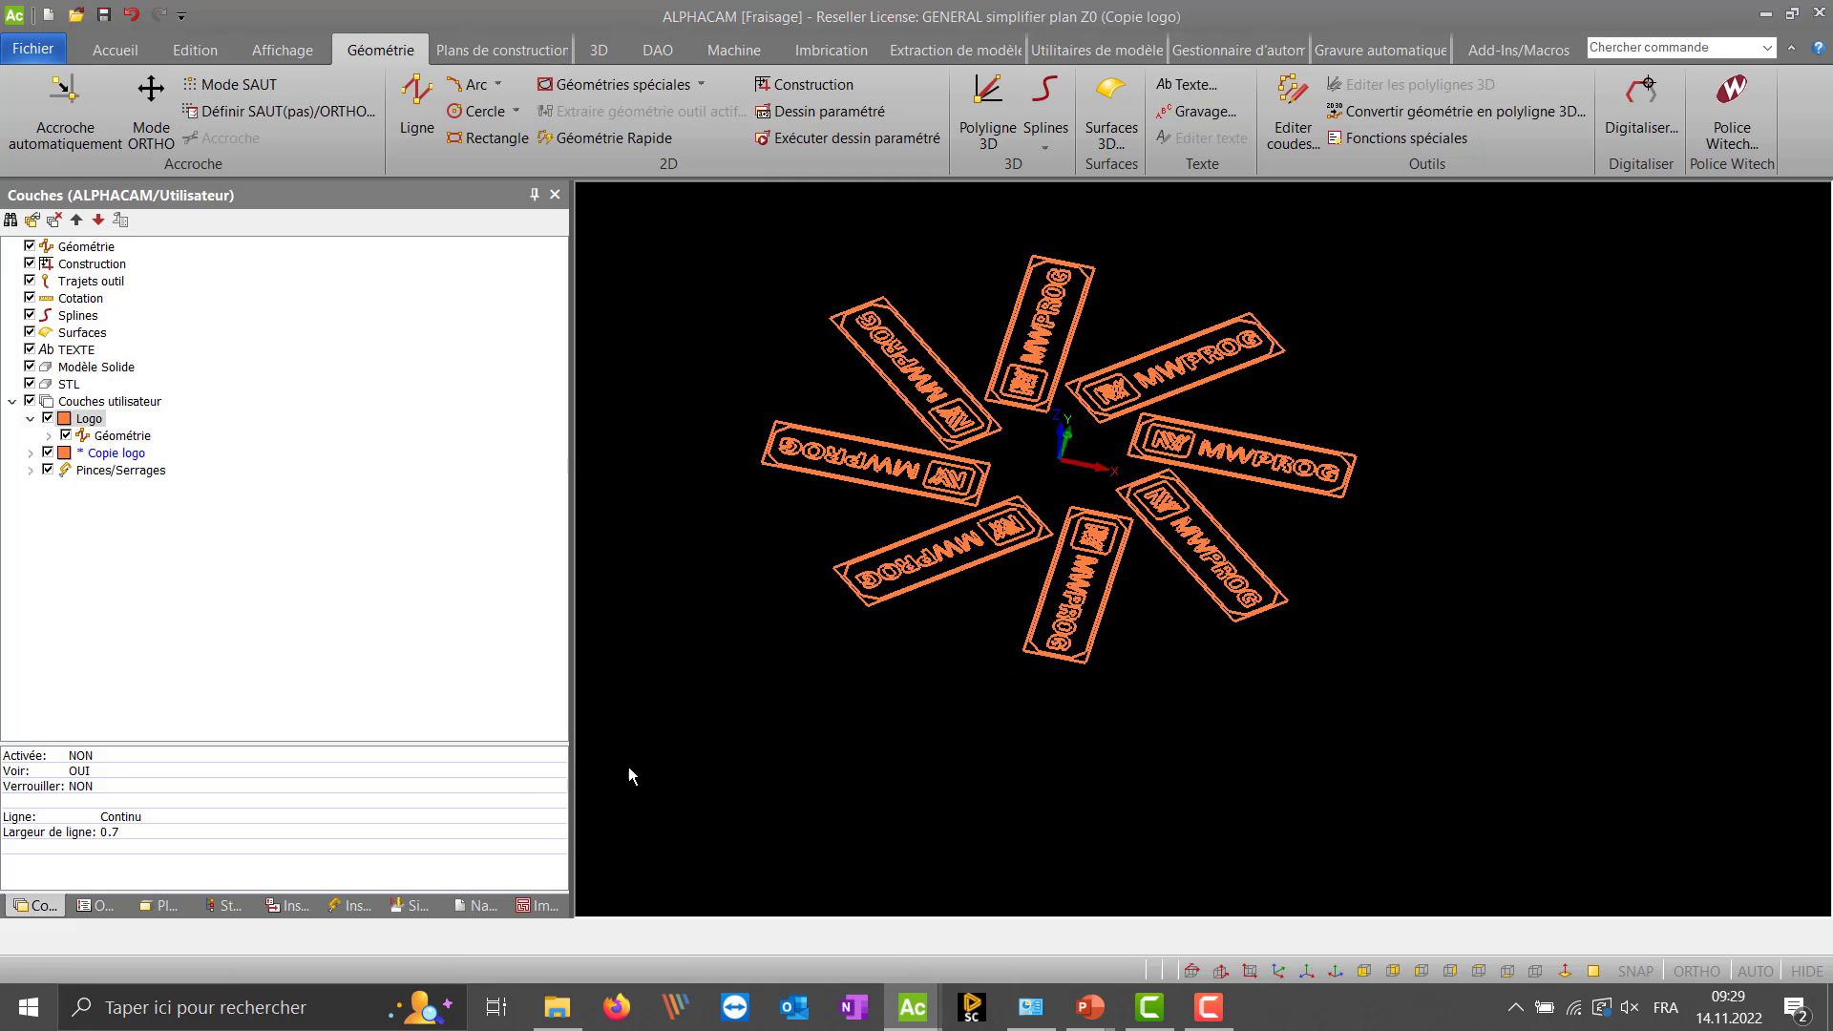
click(180, 902)
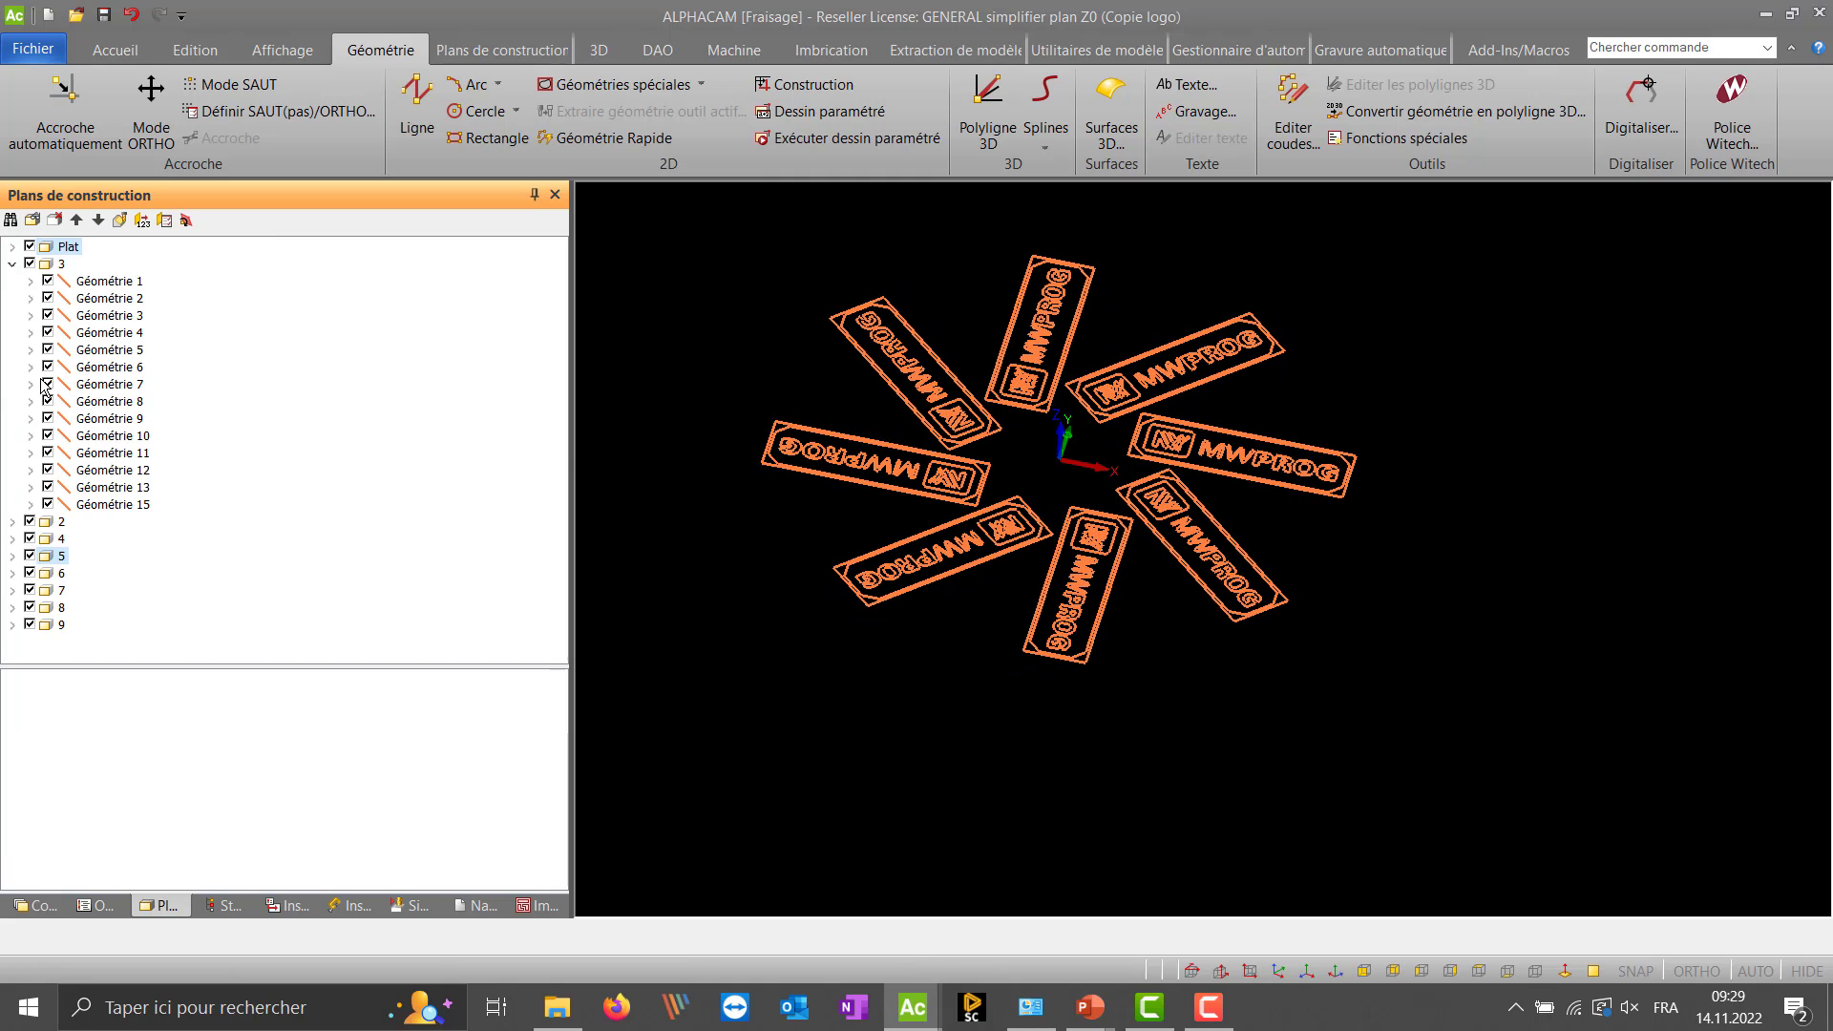
- Collapse plane 3's geometry list and examine which logo copy belongs to each construction plane from 3 through 9
click(13, 265)
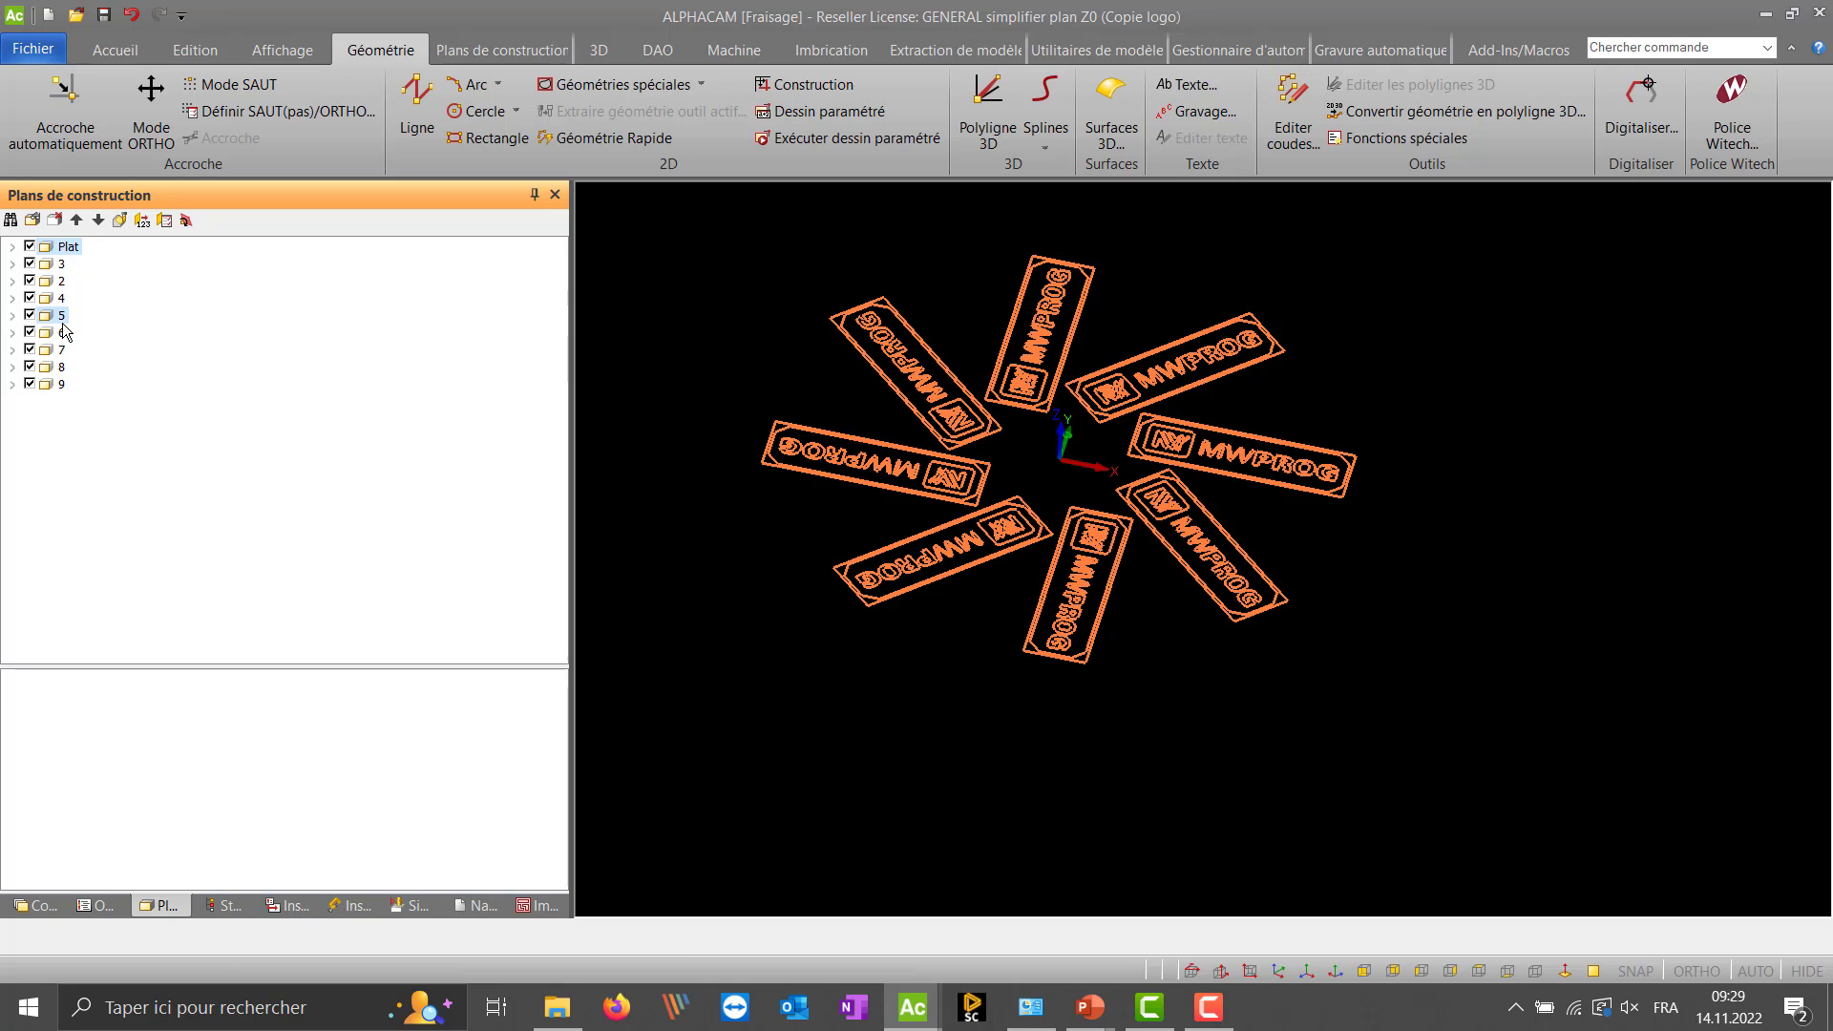
click(60, 265)
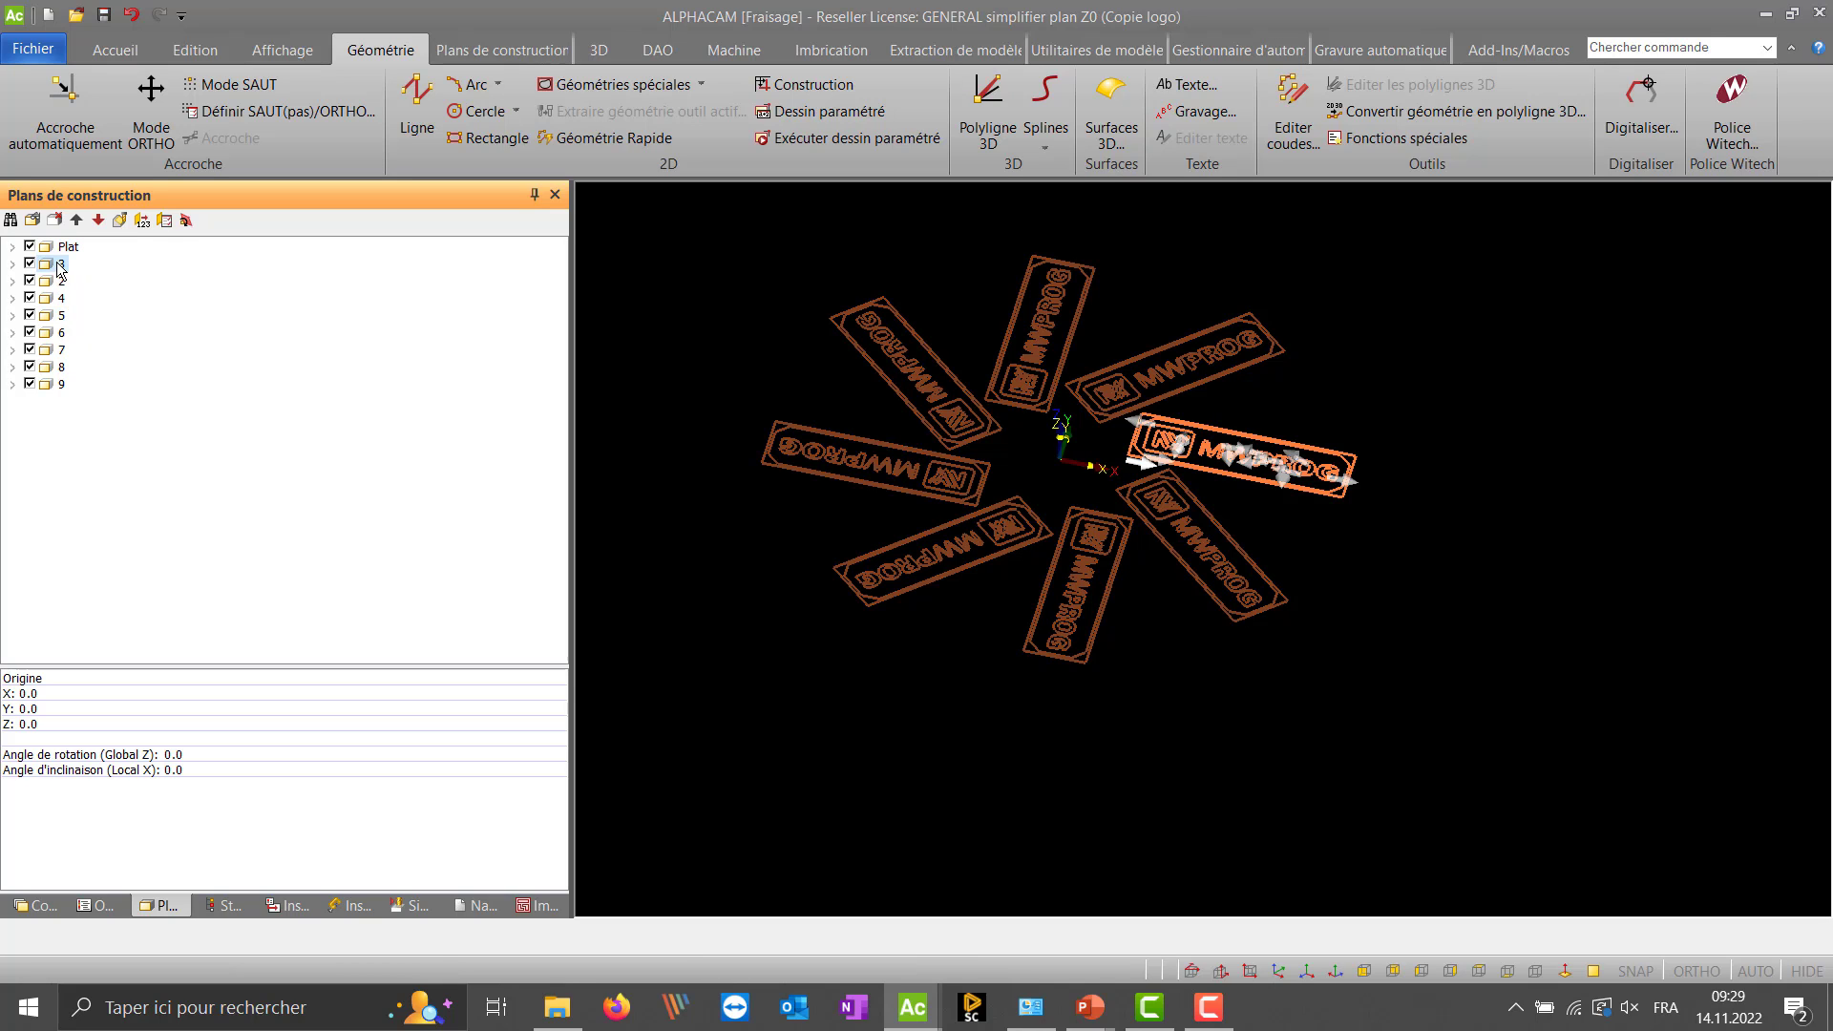
key(Down)
key(Down)
key(Down)
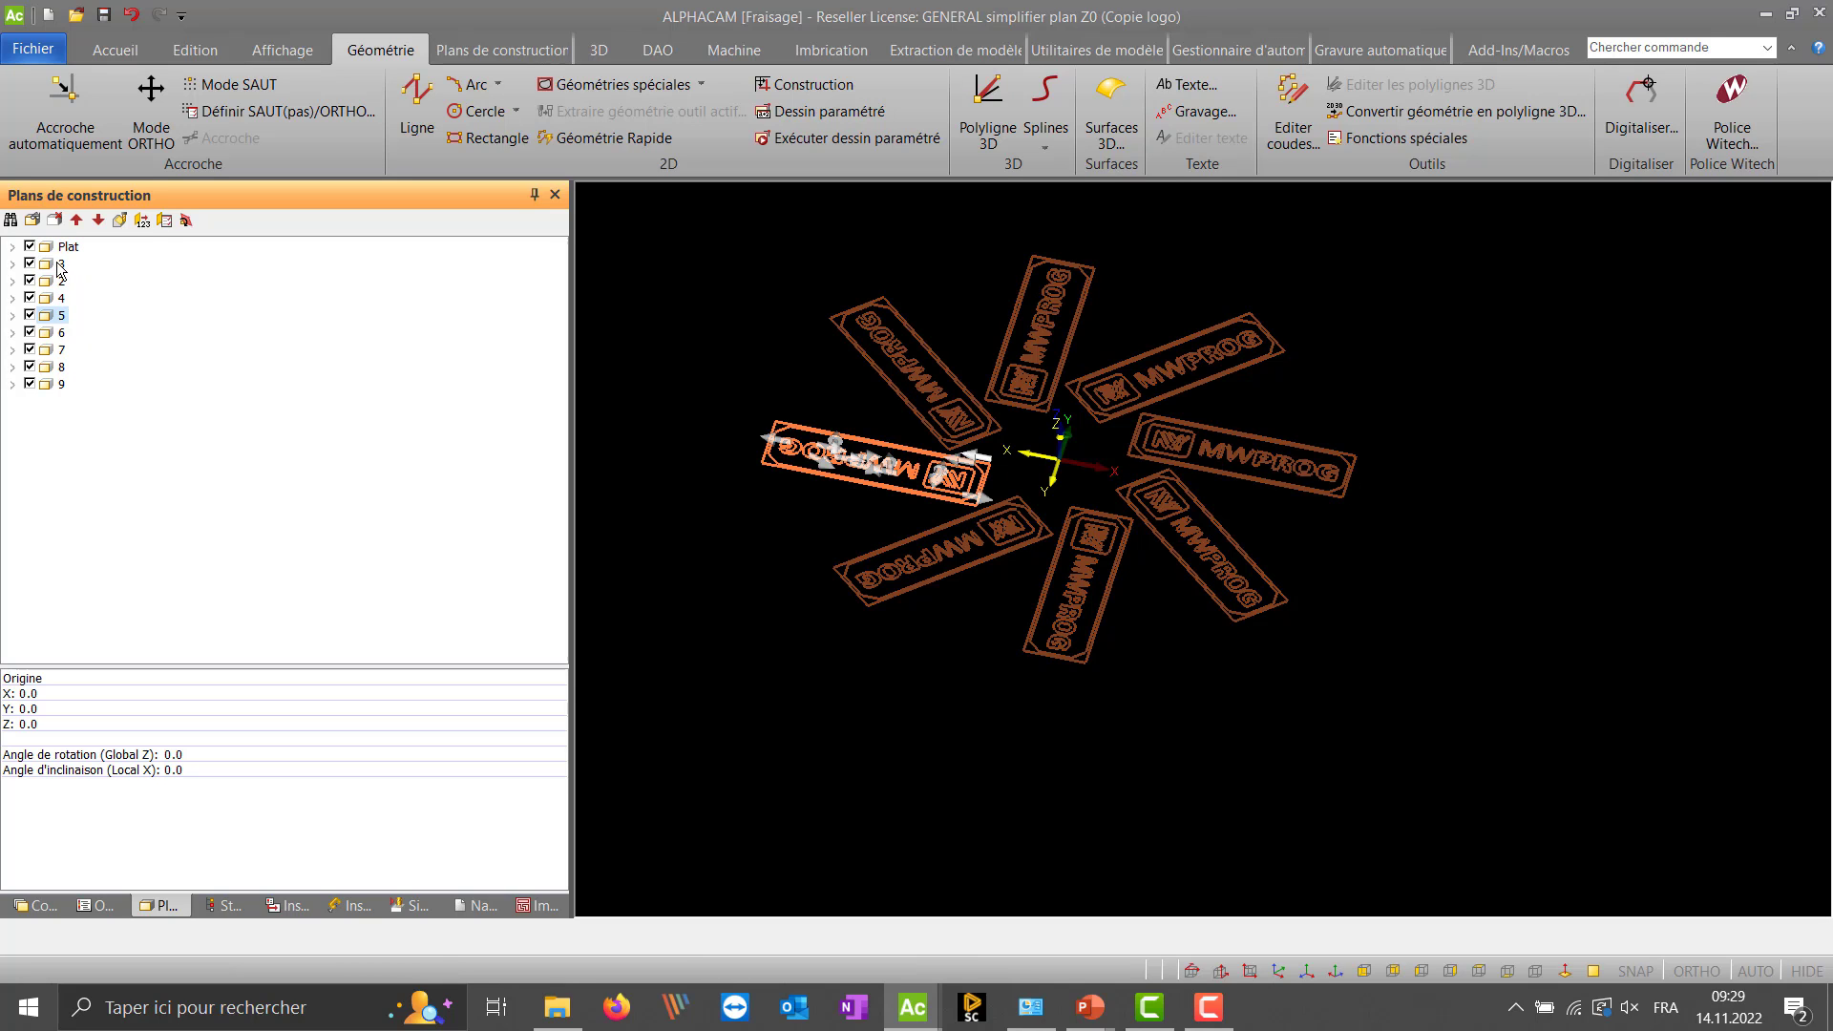
key(Down)
key(Down)
key(Down)
key(Down)
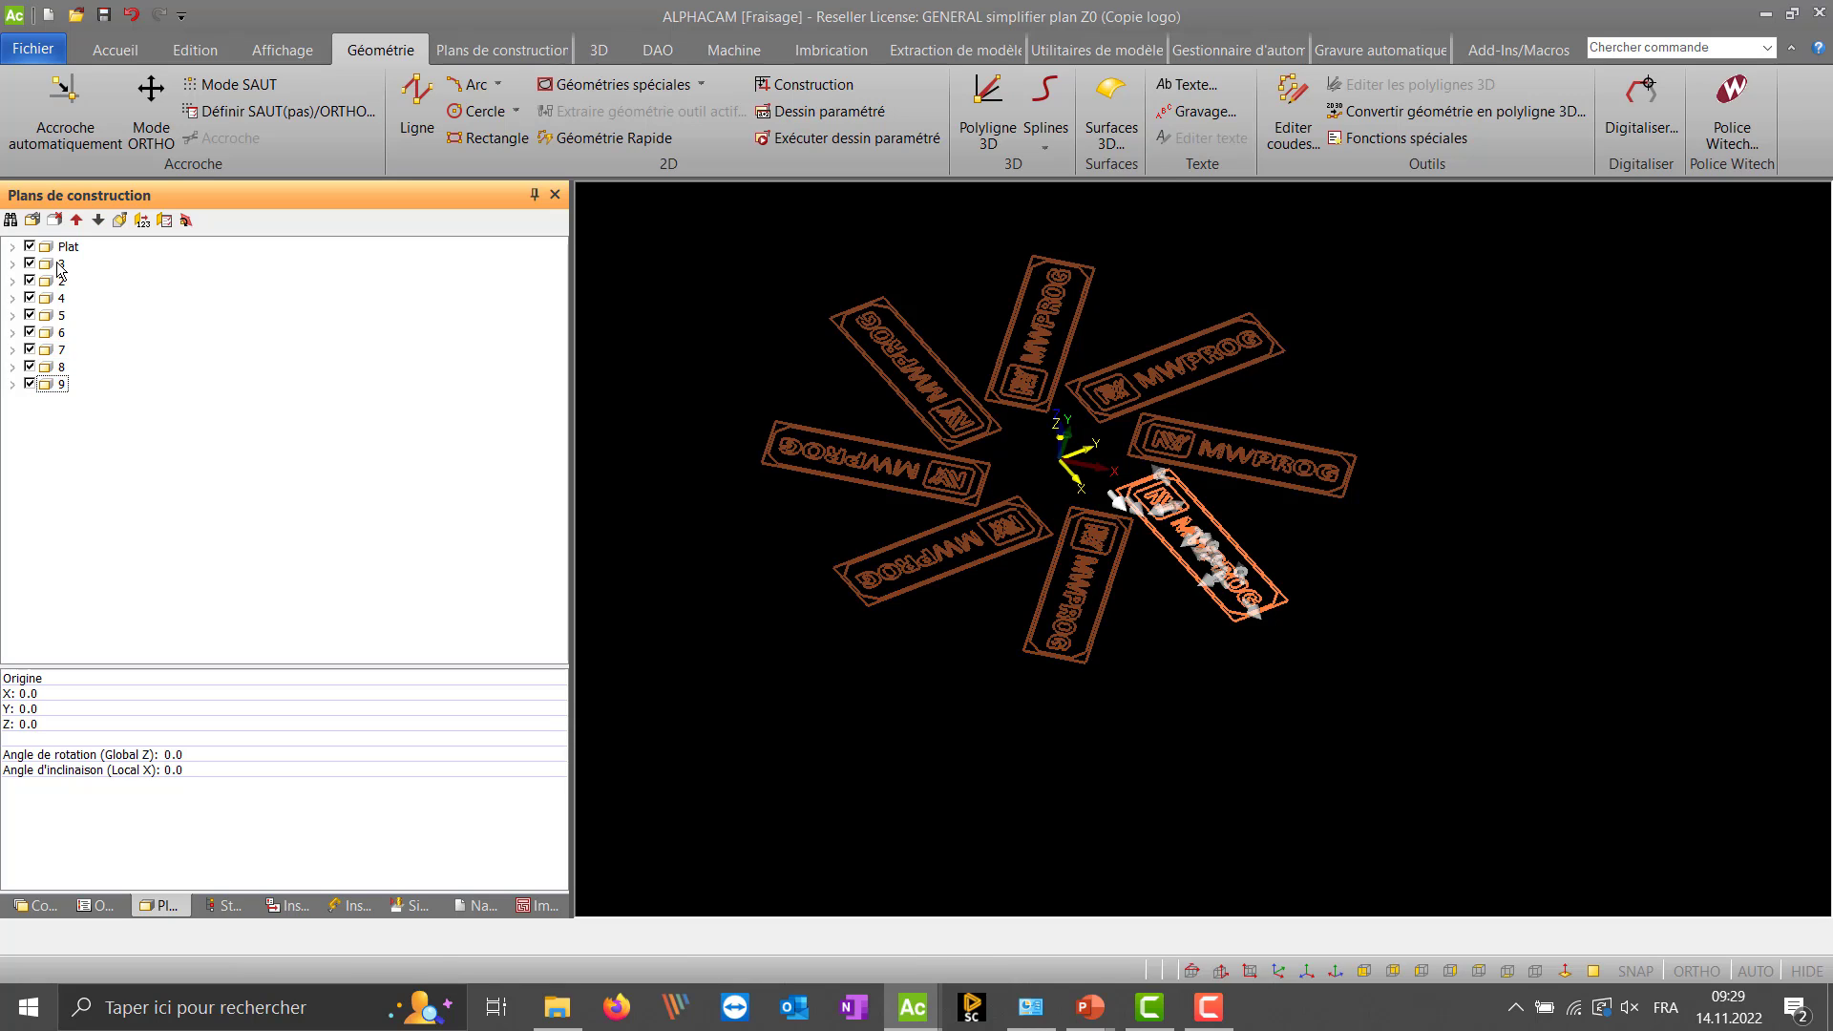
key(Up)
key(Up)
key(Up)
key(Up)
key(Up)
key(Up)
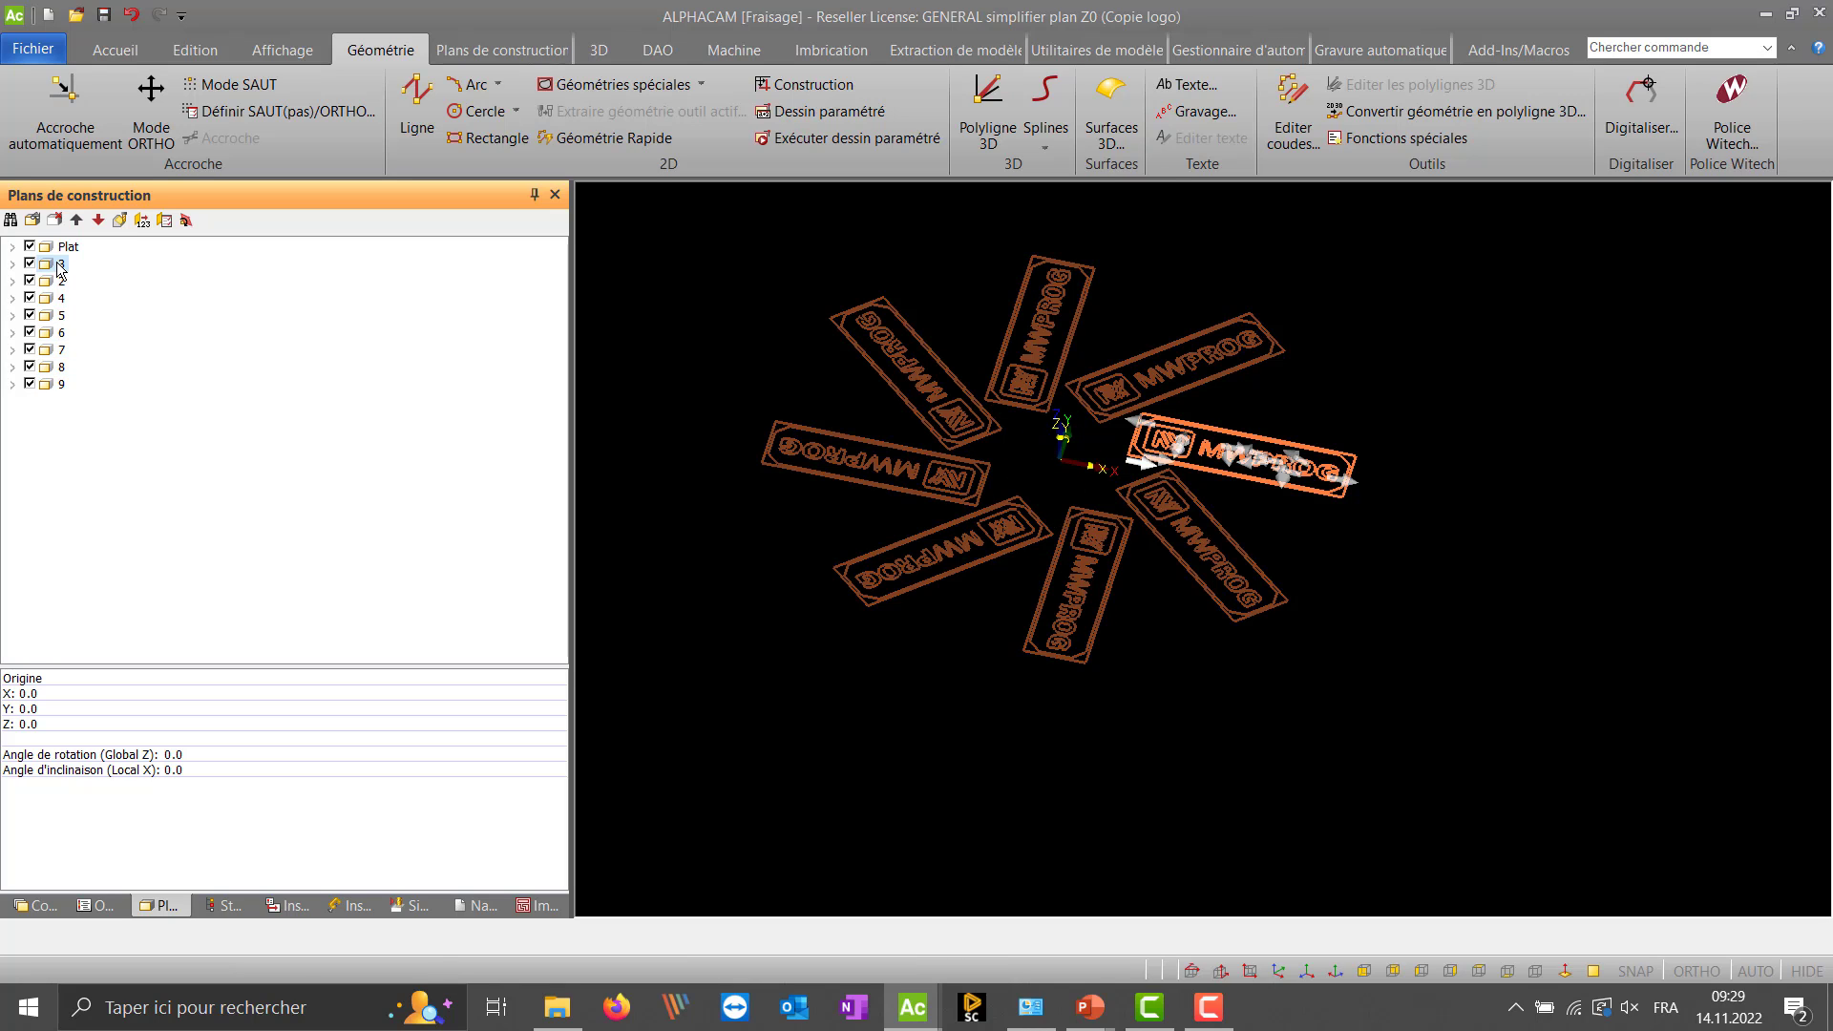
key(Up)
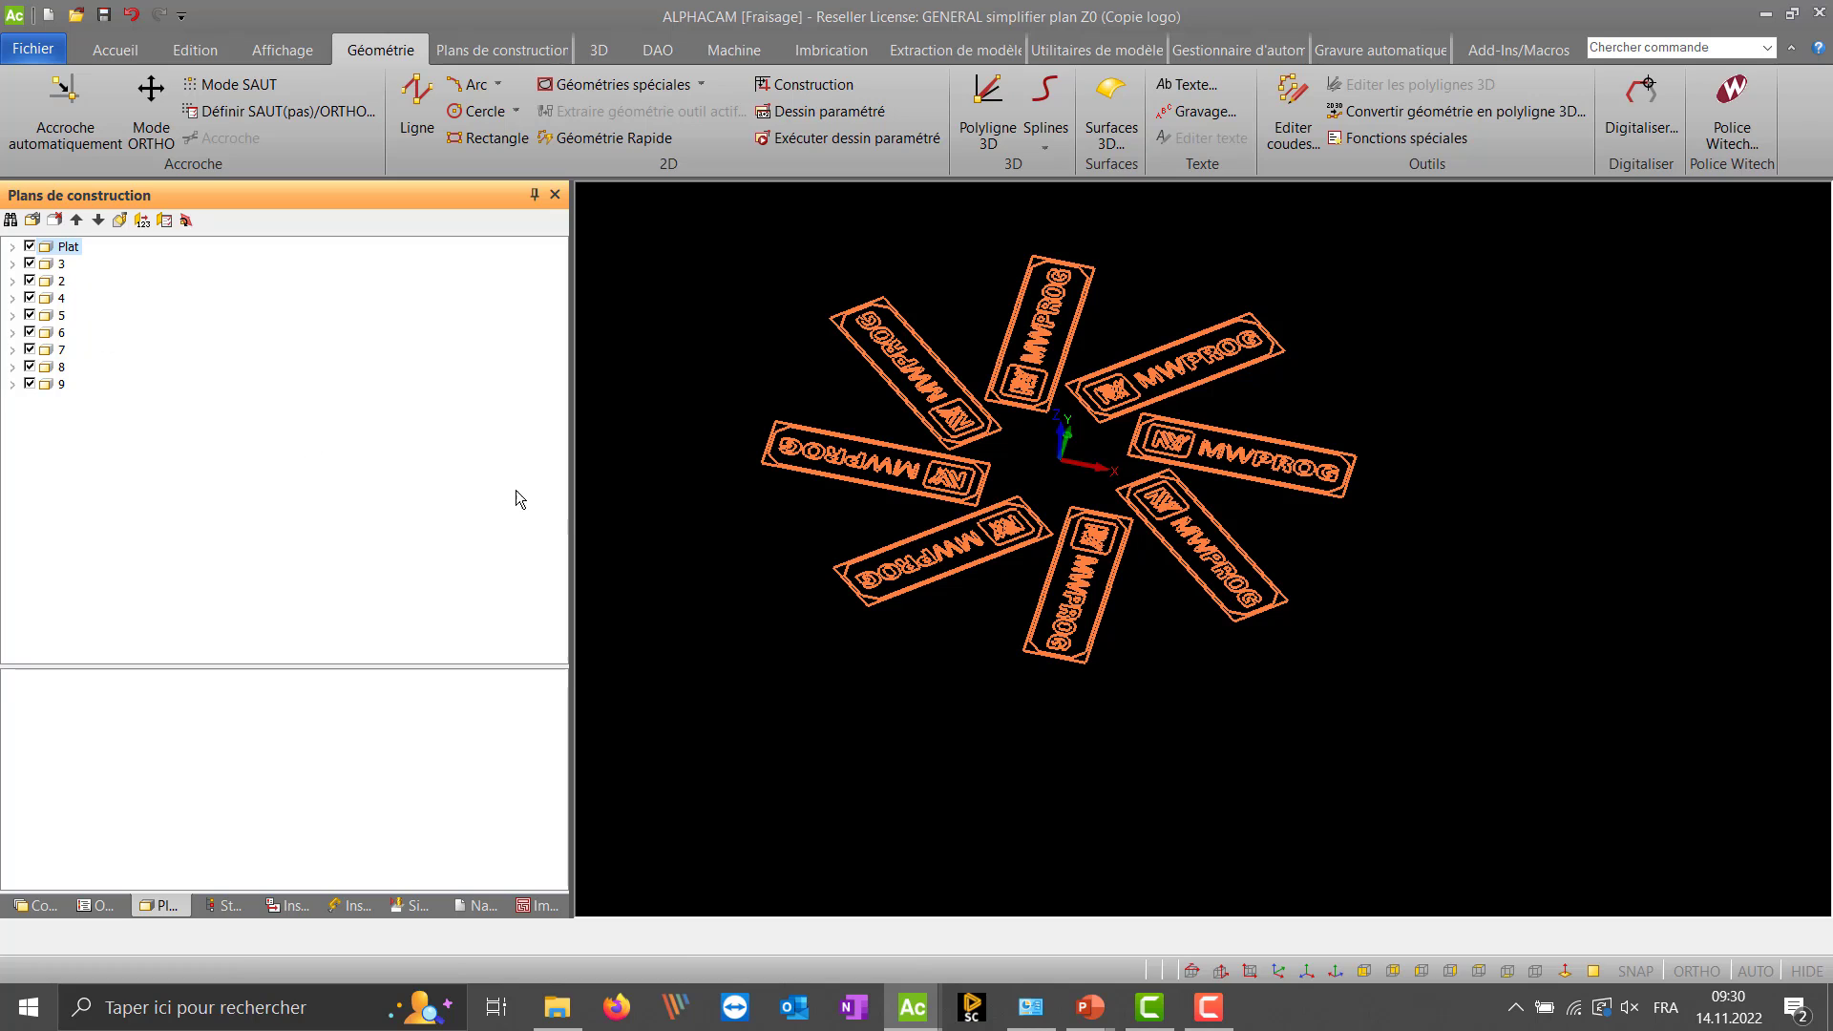
mouse_move(1047, 462)
middle_down()
mouse_move(1046, 329)
mouse_move(1046, 441)
middle_up()
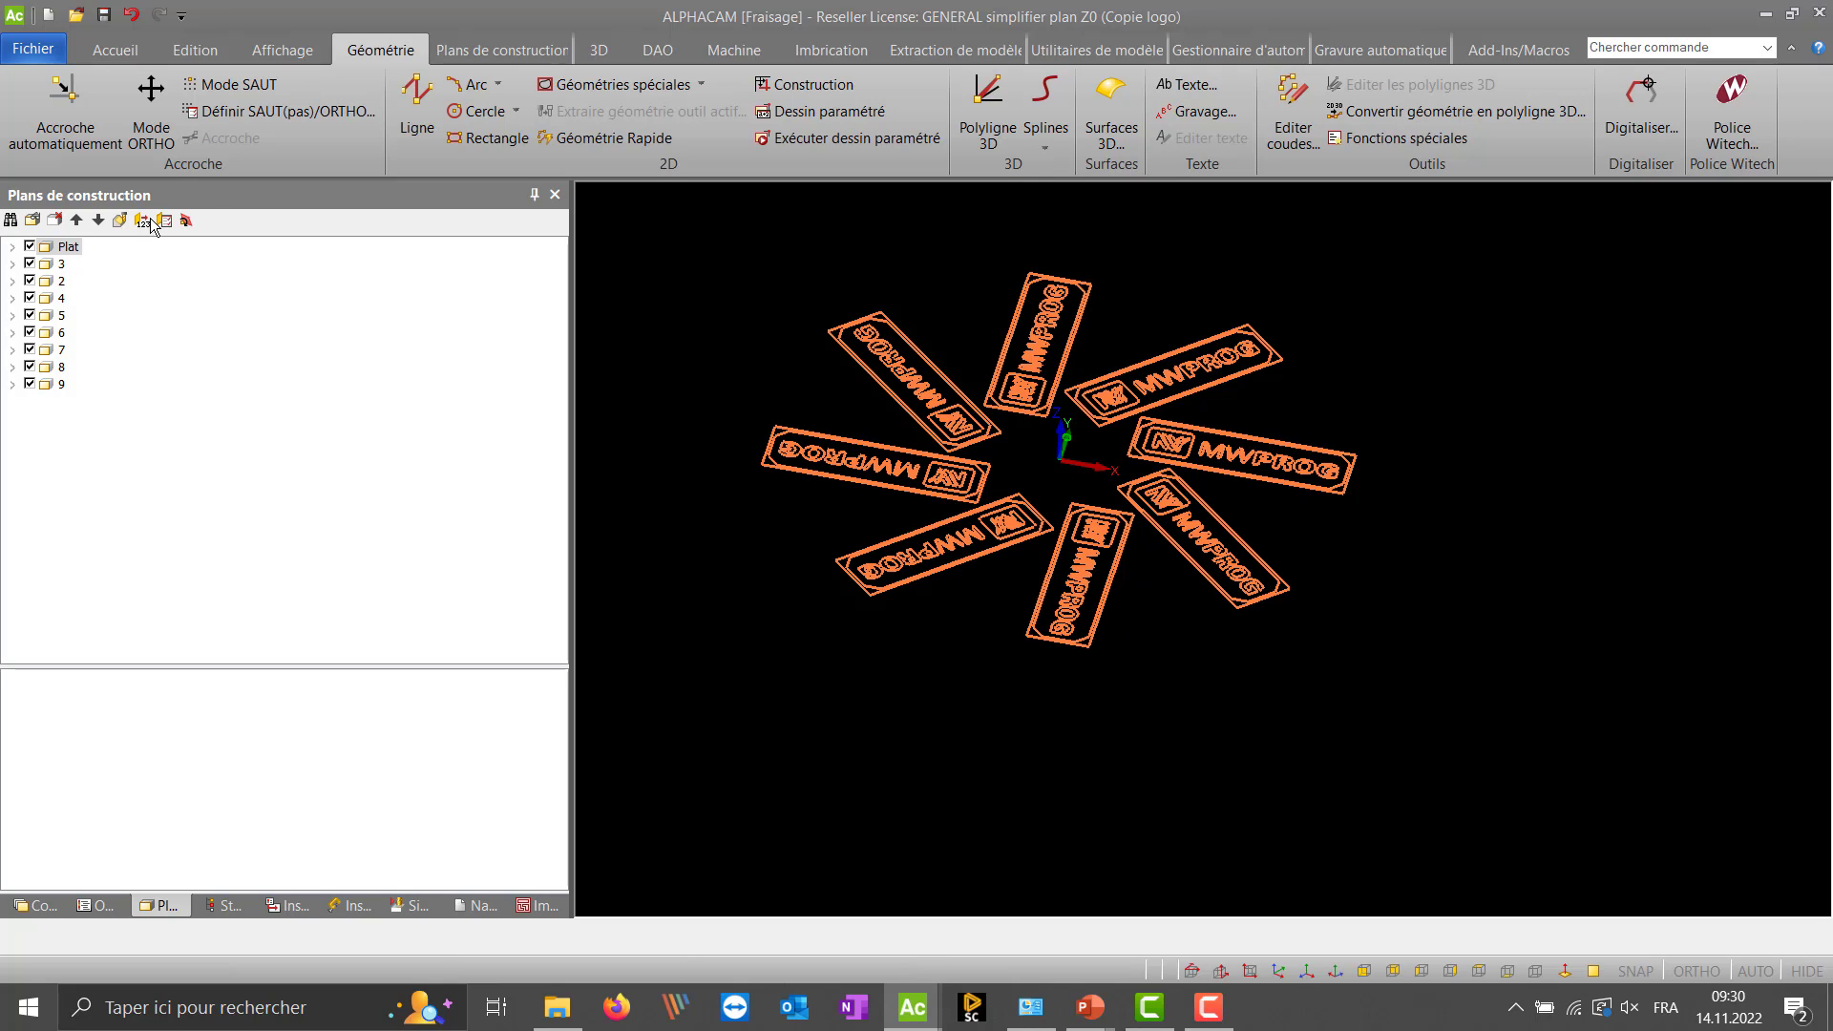
- Remove the redundant construction planes from the rotated logo copies, then select the Plat plane
click(500, 58)
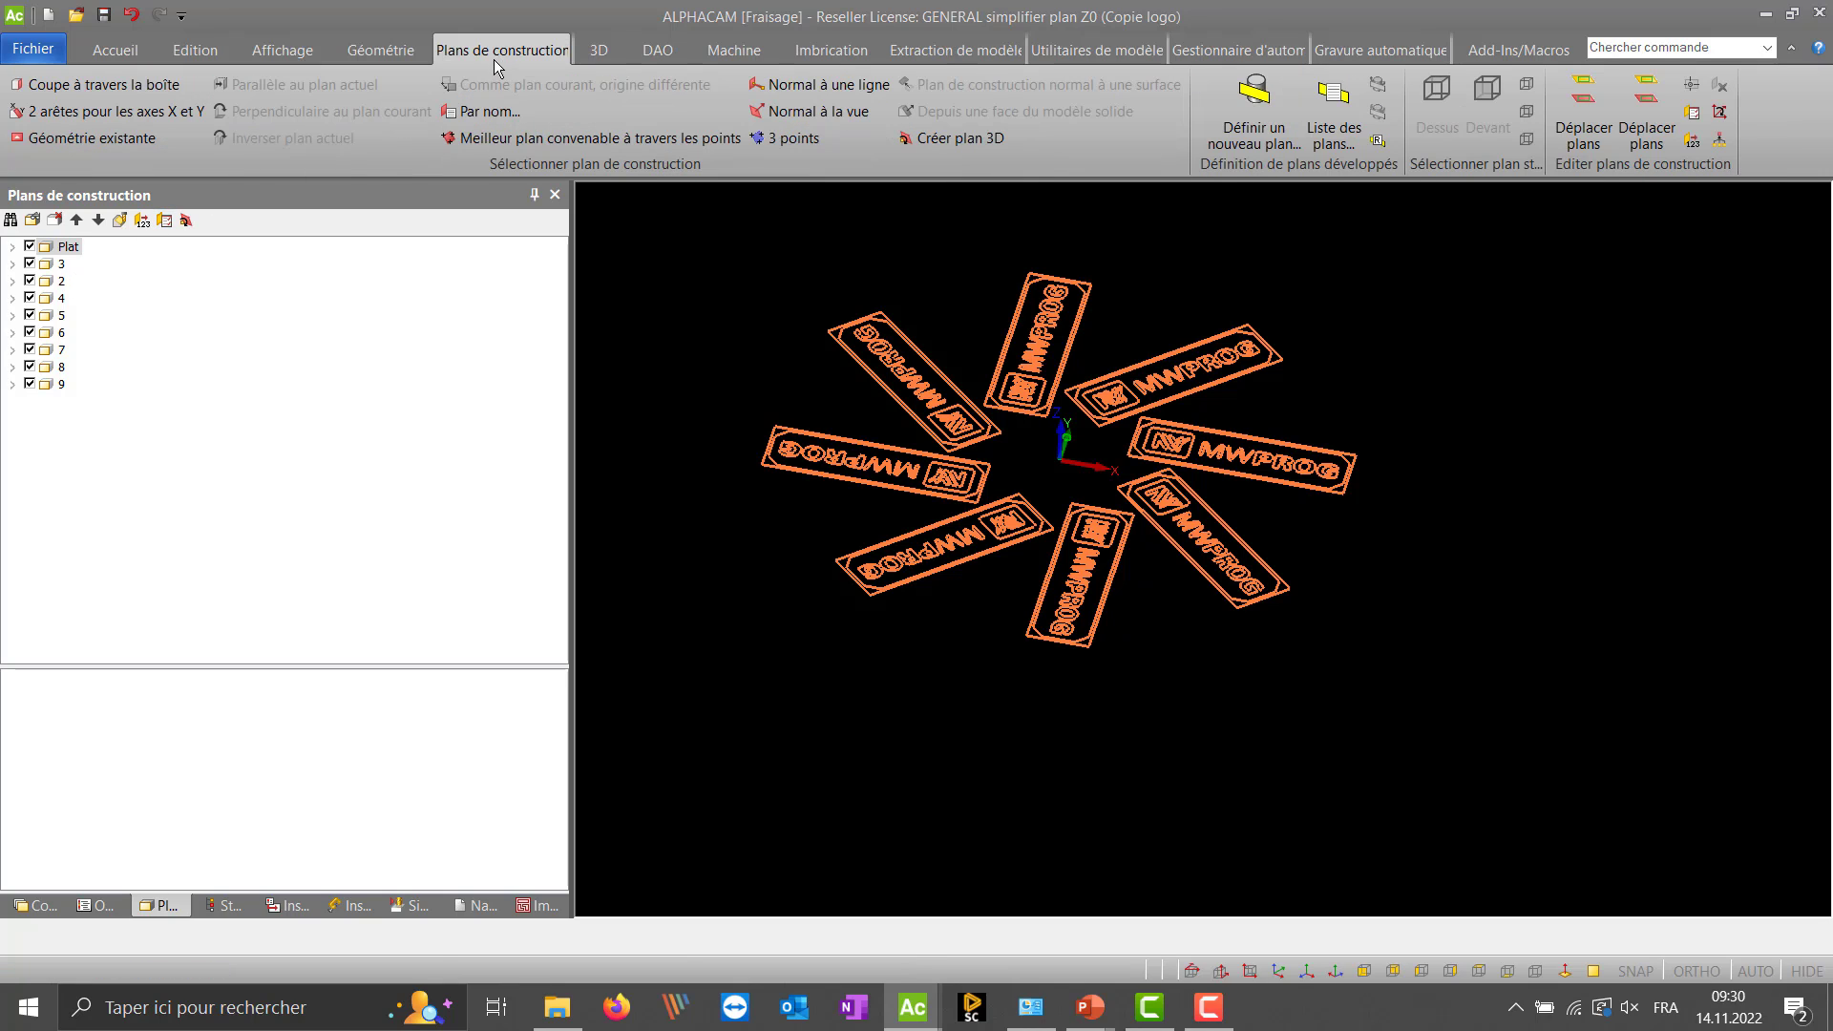
click(1720, 141)
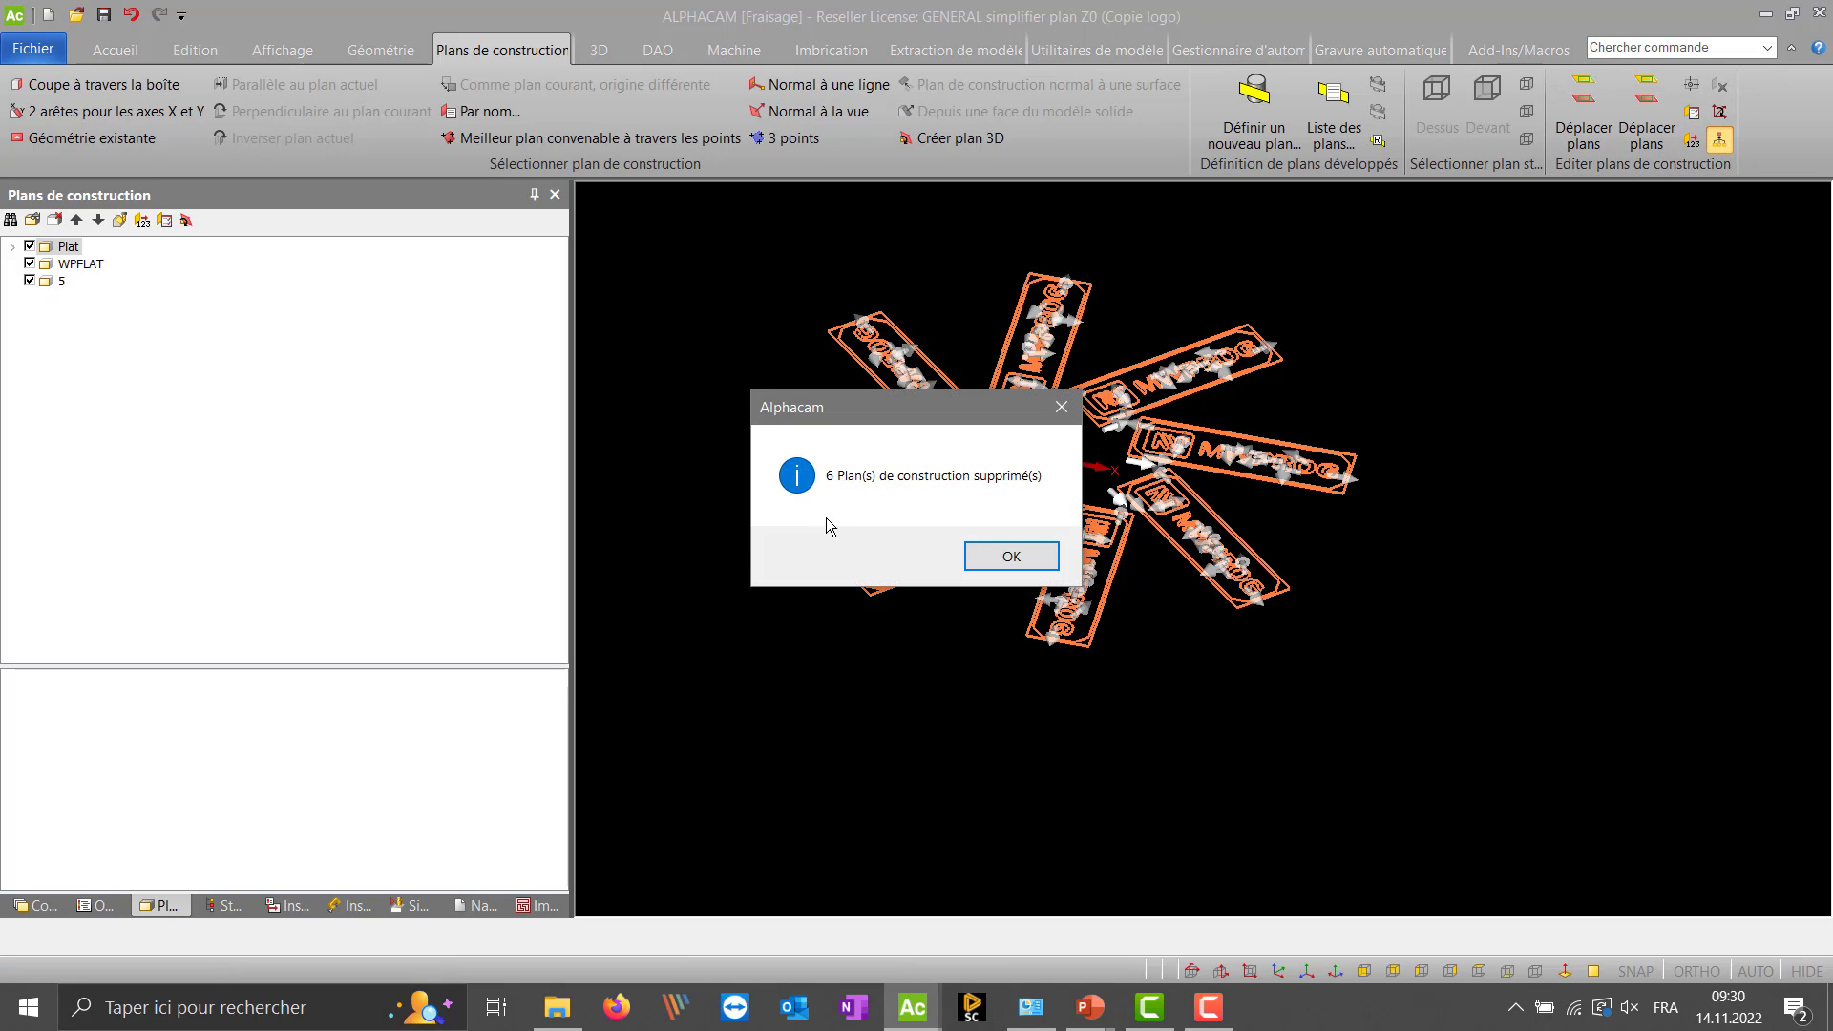
click(1010, 554)
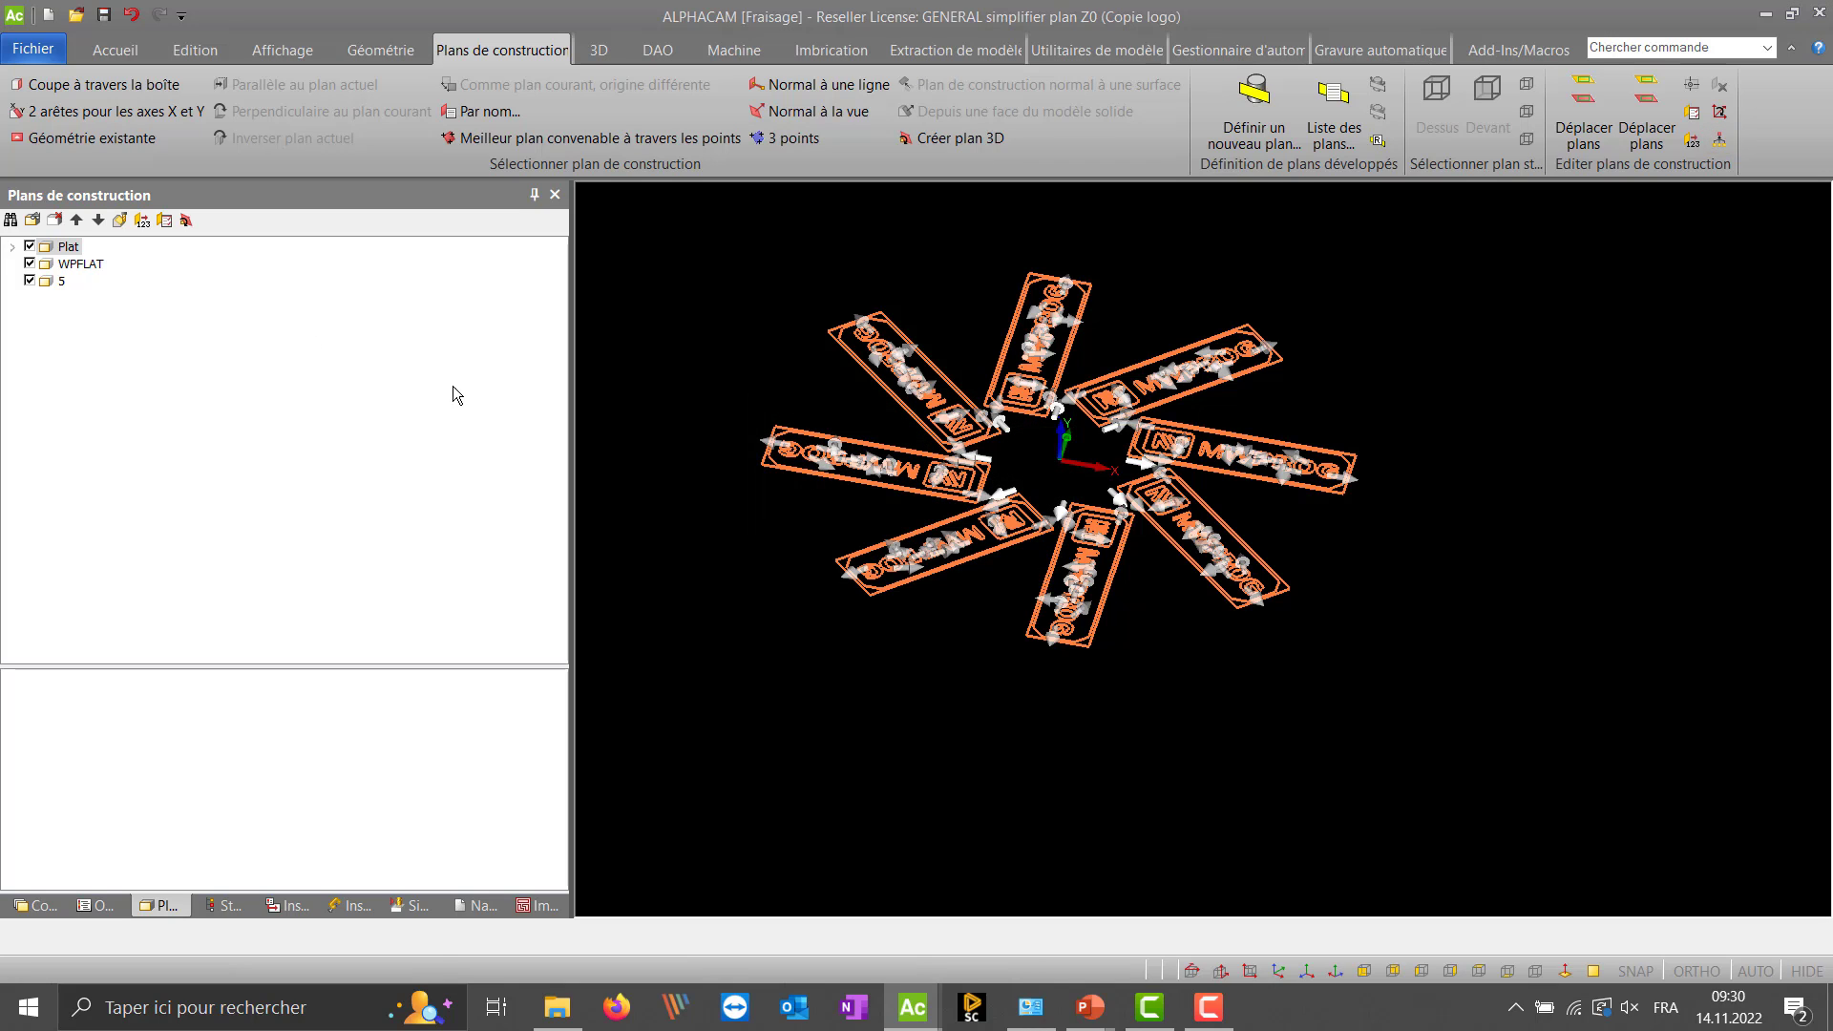
click(65, 250)
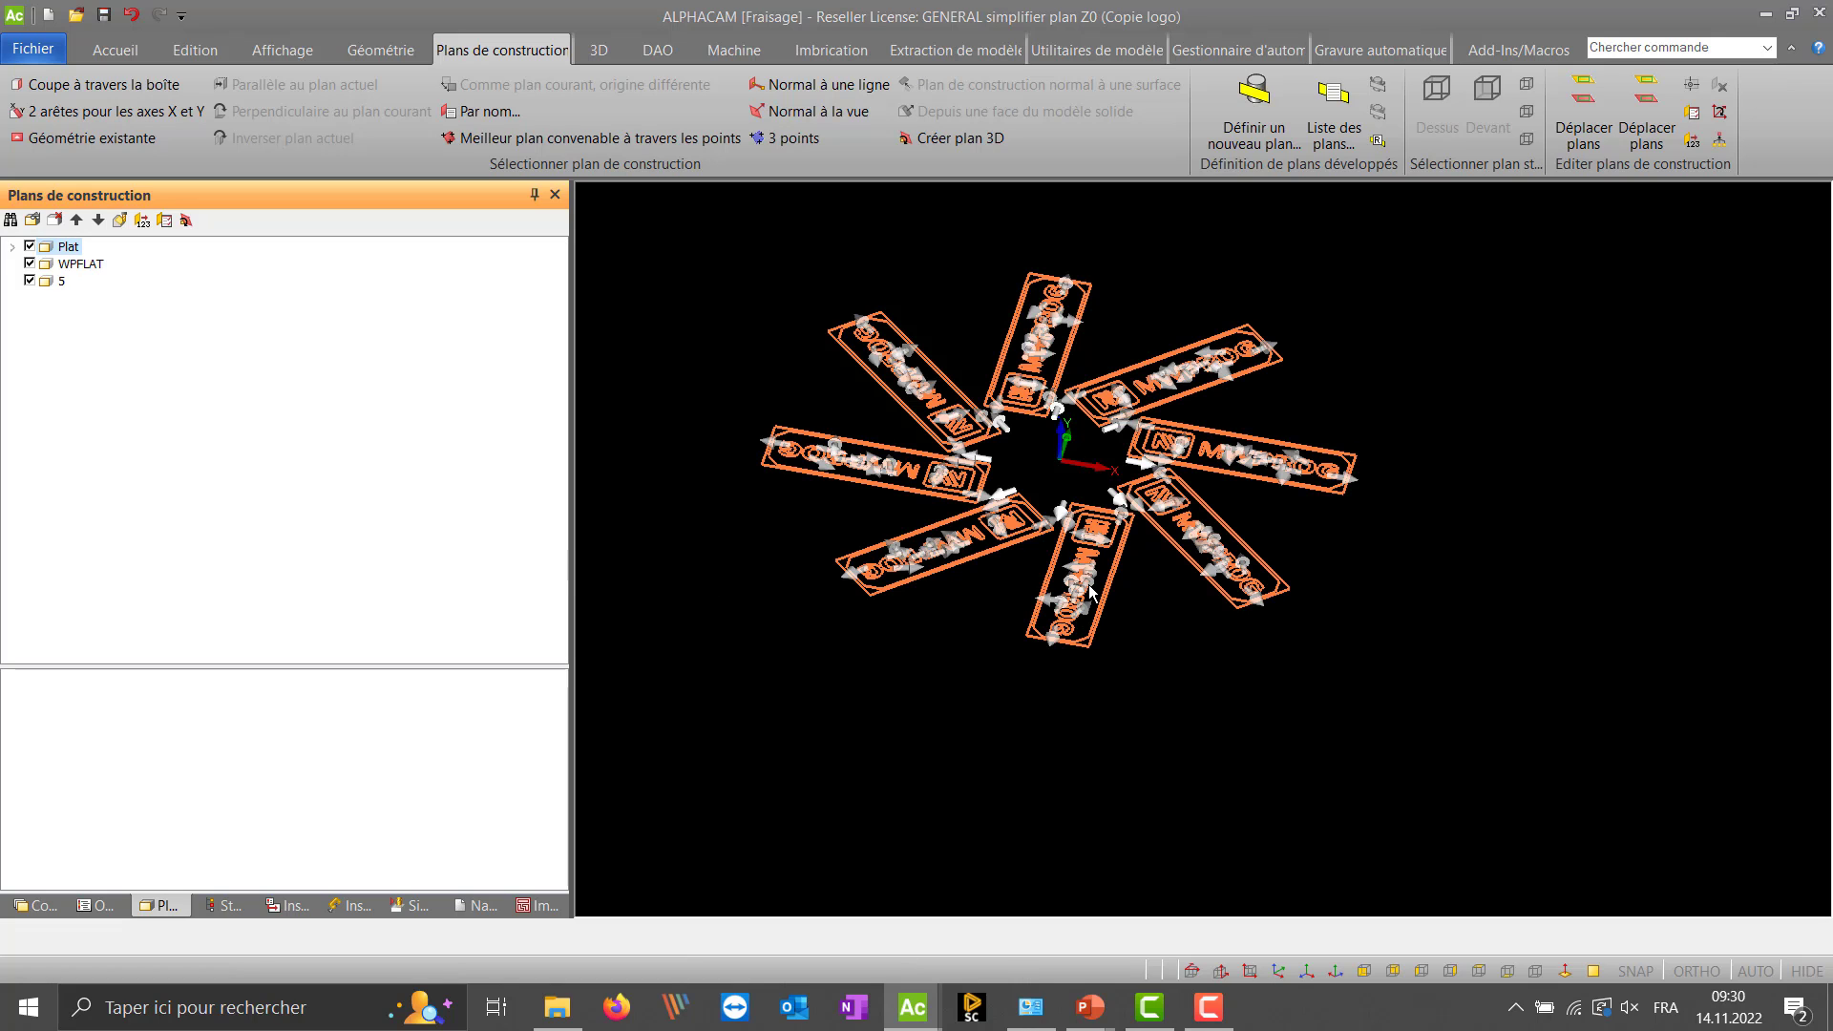
middle_drag(1092, 588, 1088, 569)
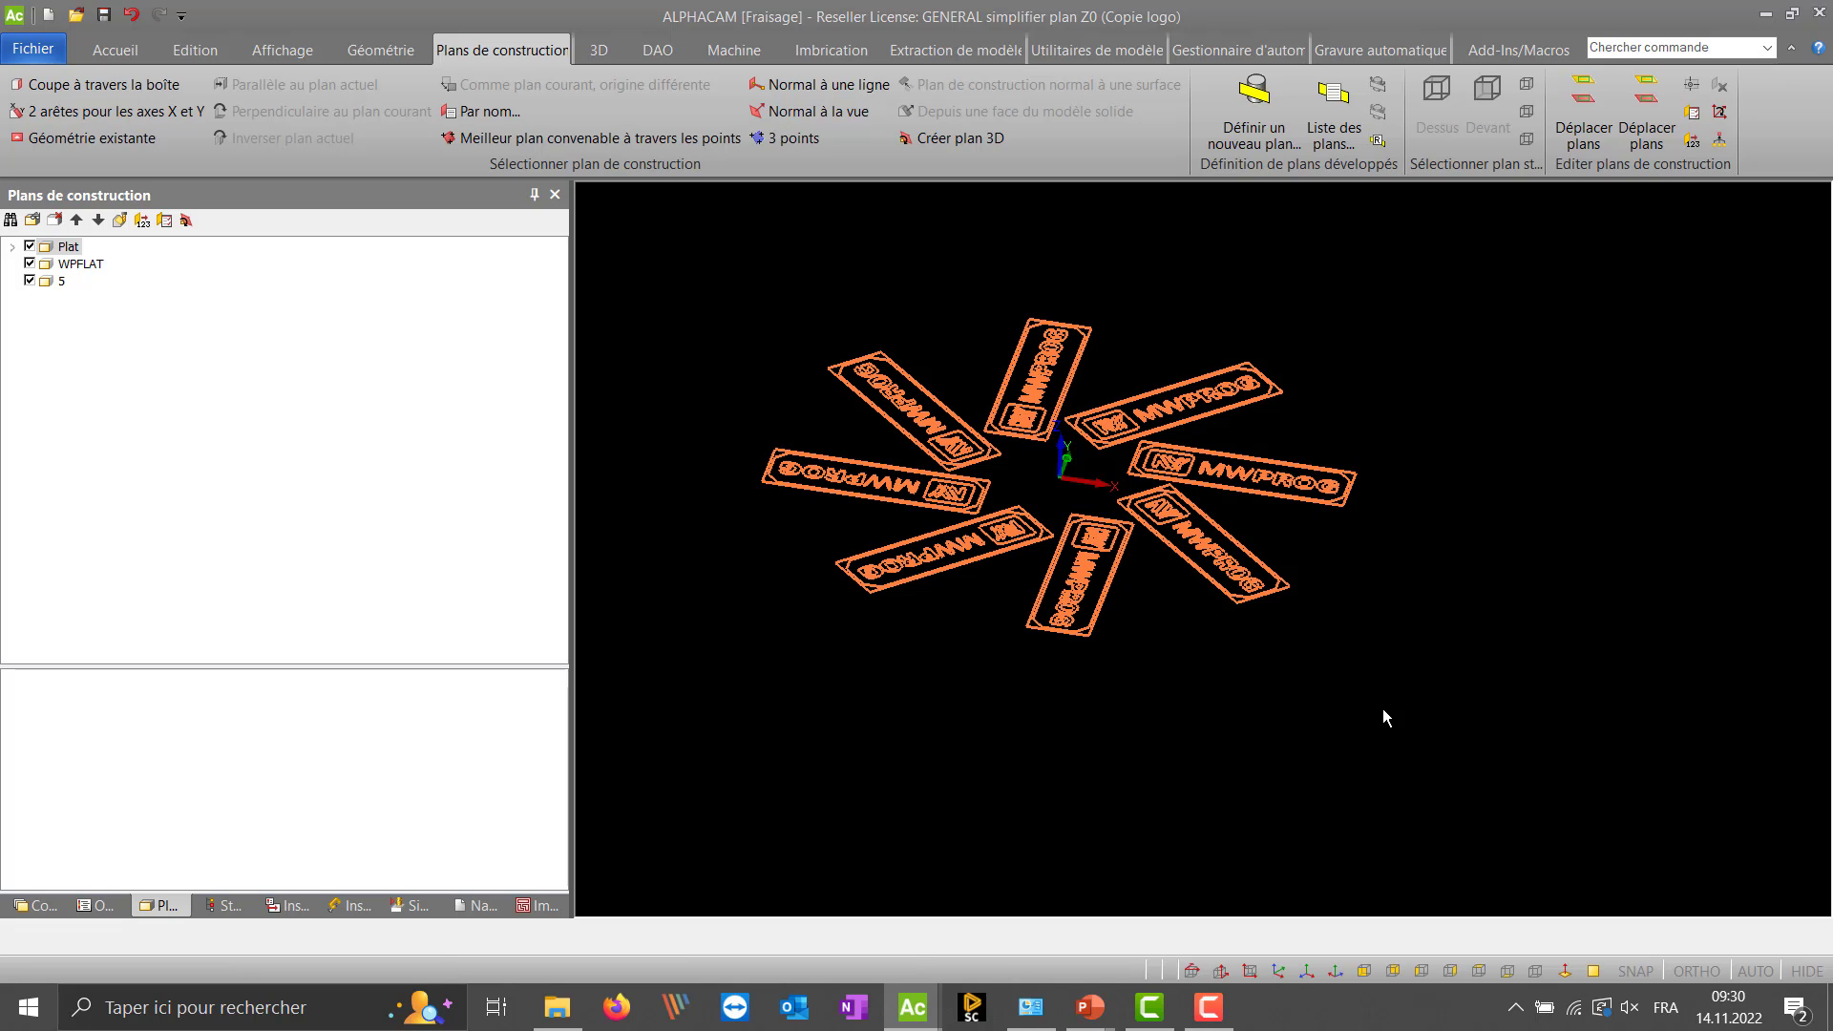
- Switch to the PowerPoint slideshow and advance through the Alphacam CAO-DAO slides past the one on DXF export colours
click(1089, 1007)
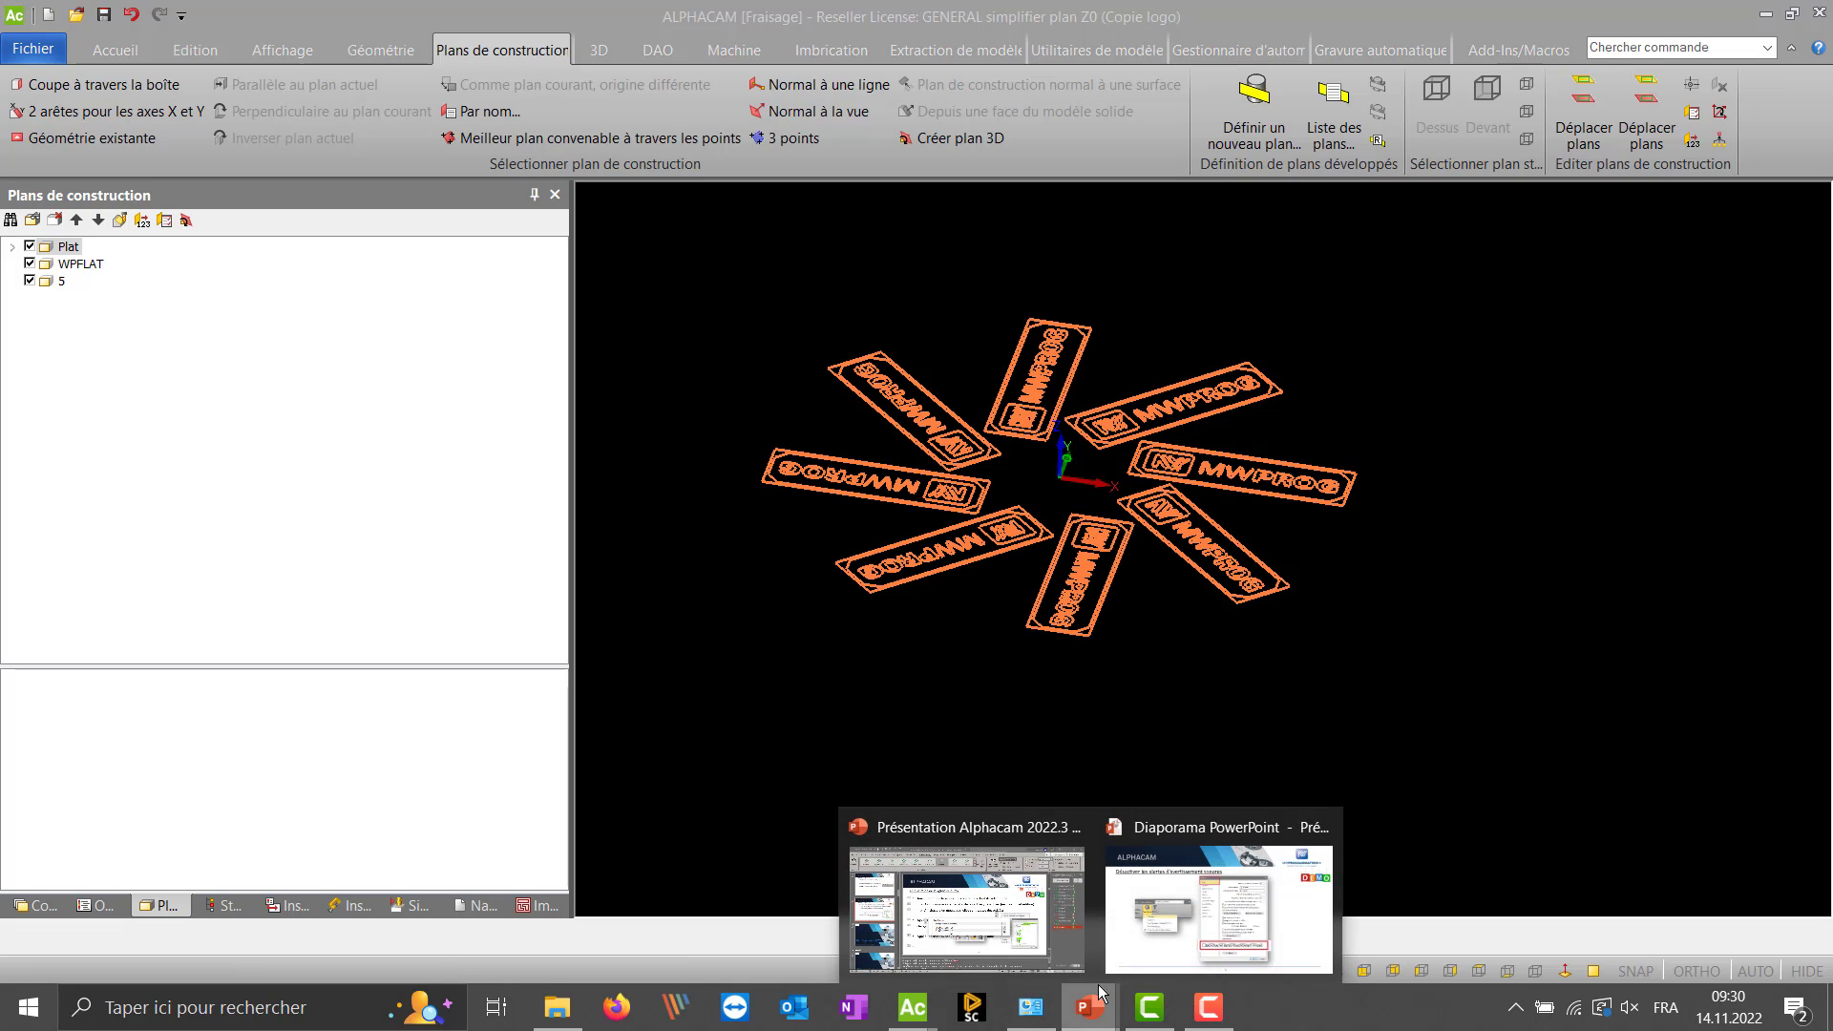
click(1201, 928)
click(1648, 533)
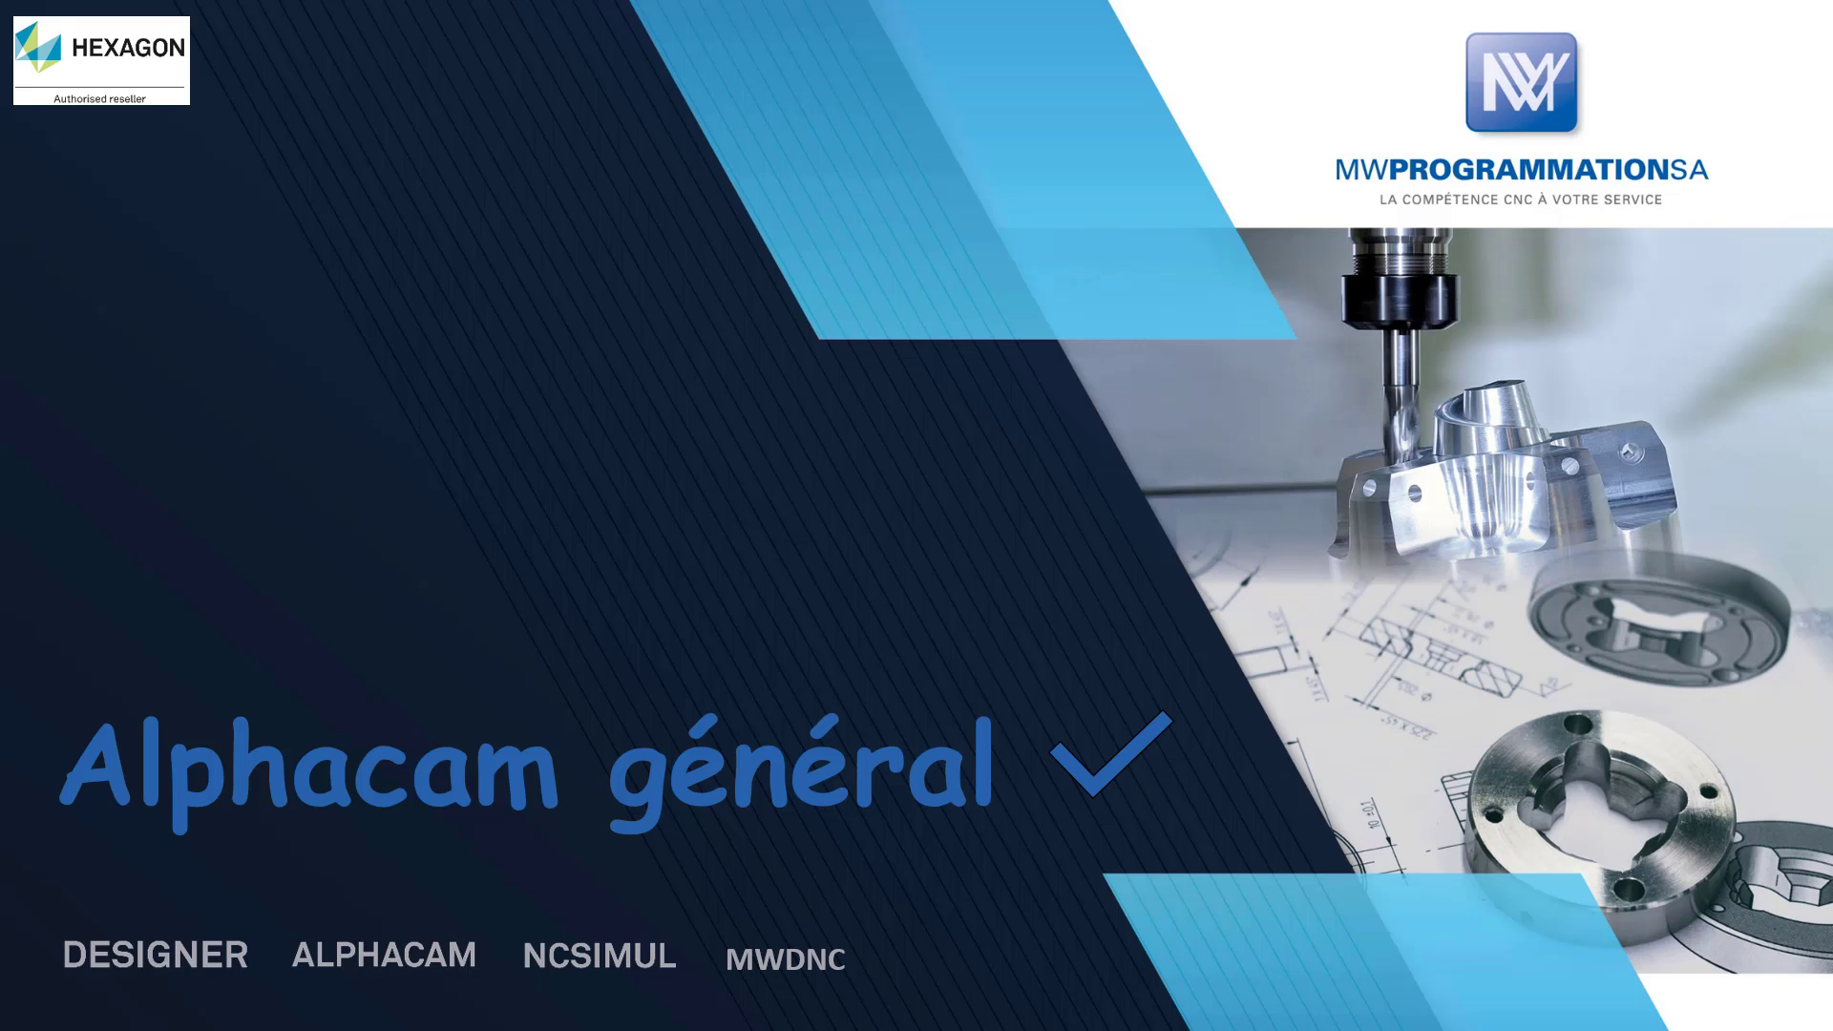
key(Right)
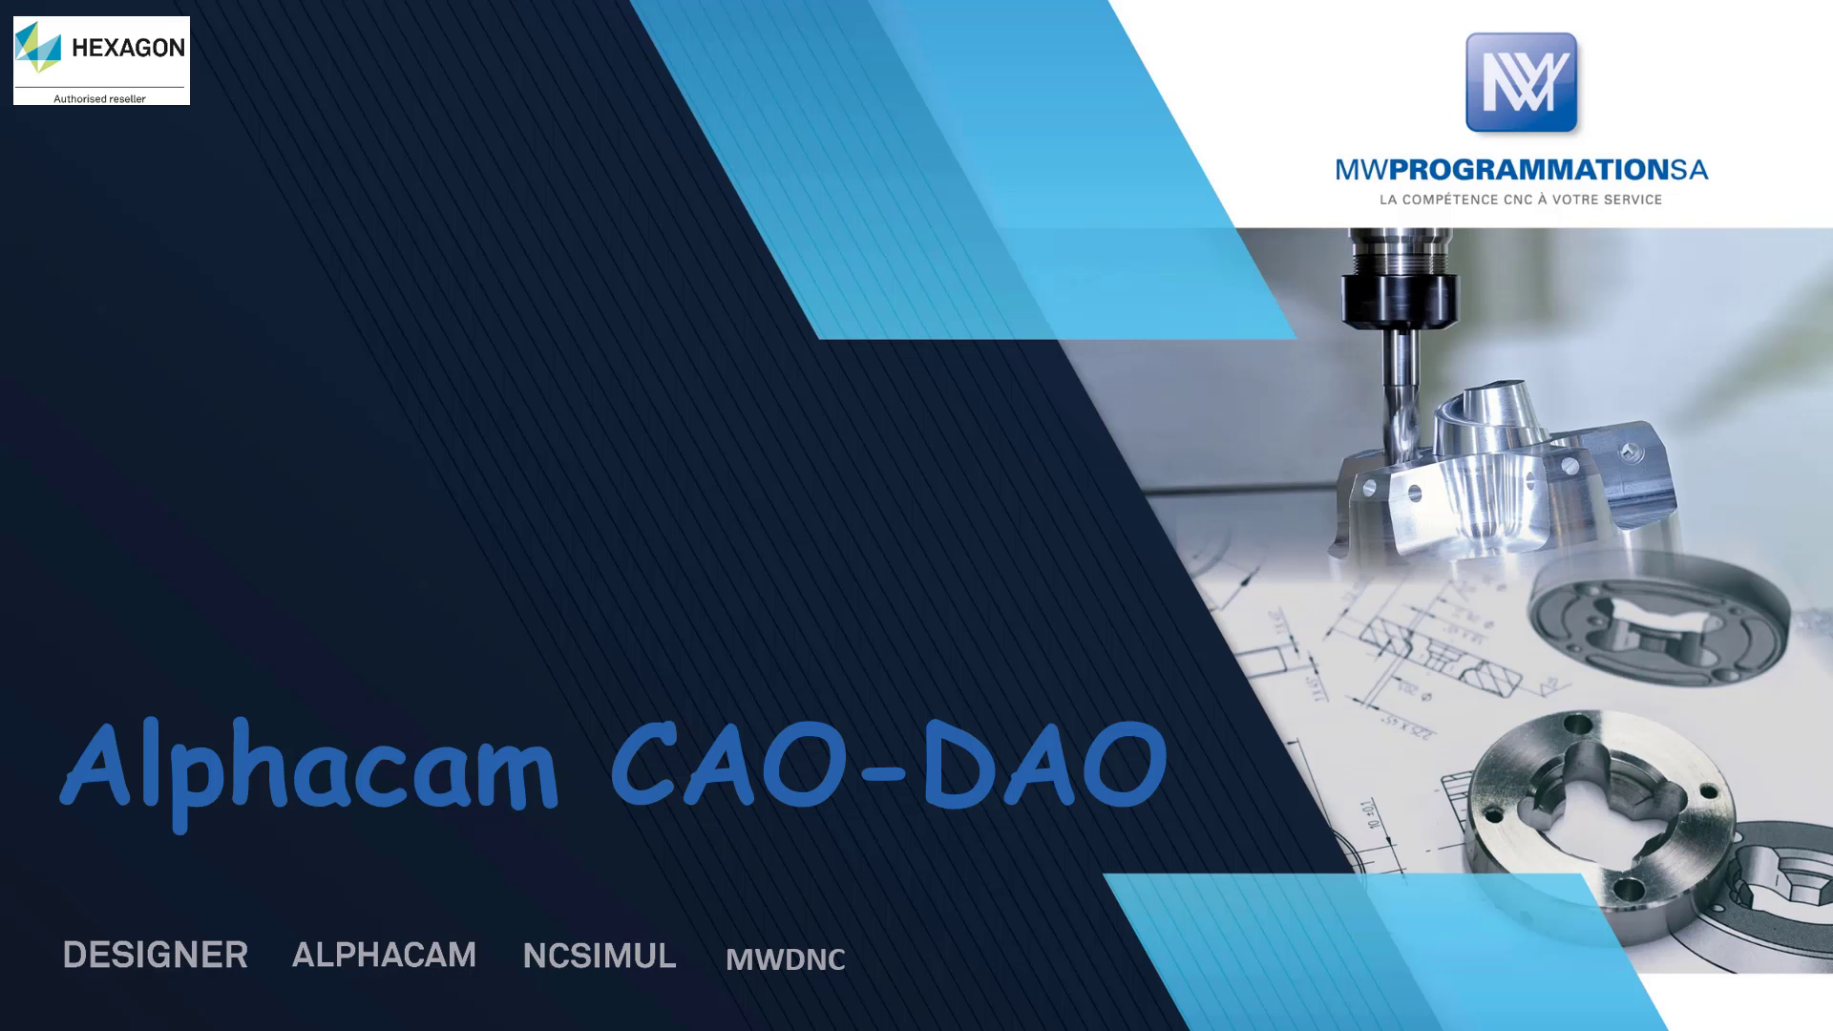
key(Right)
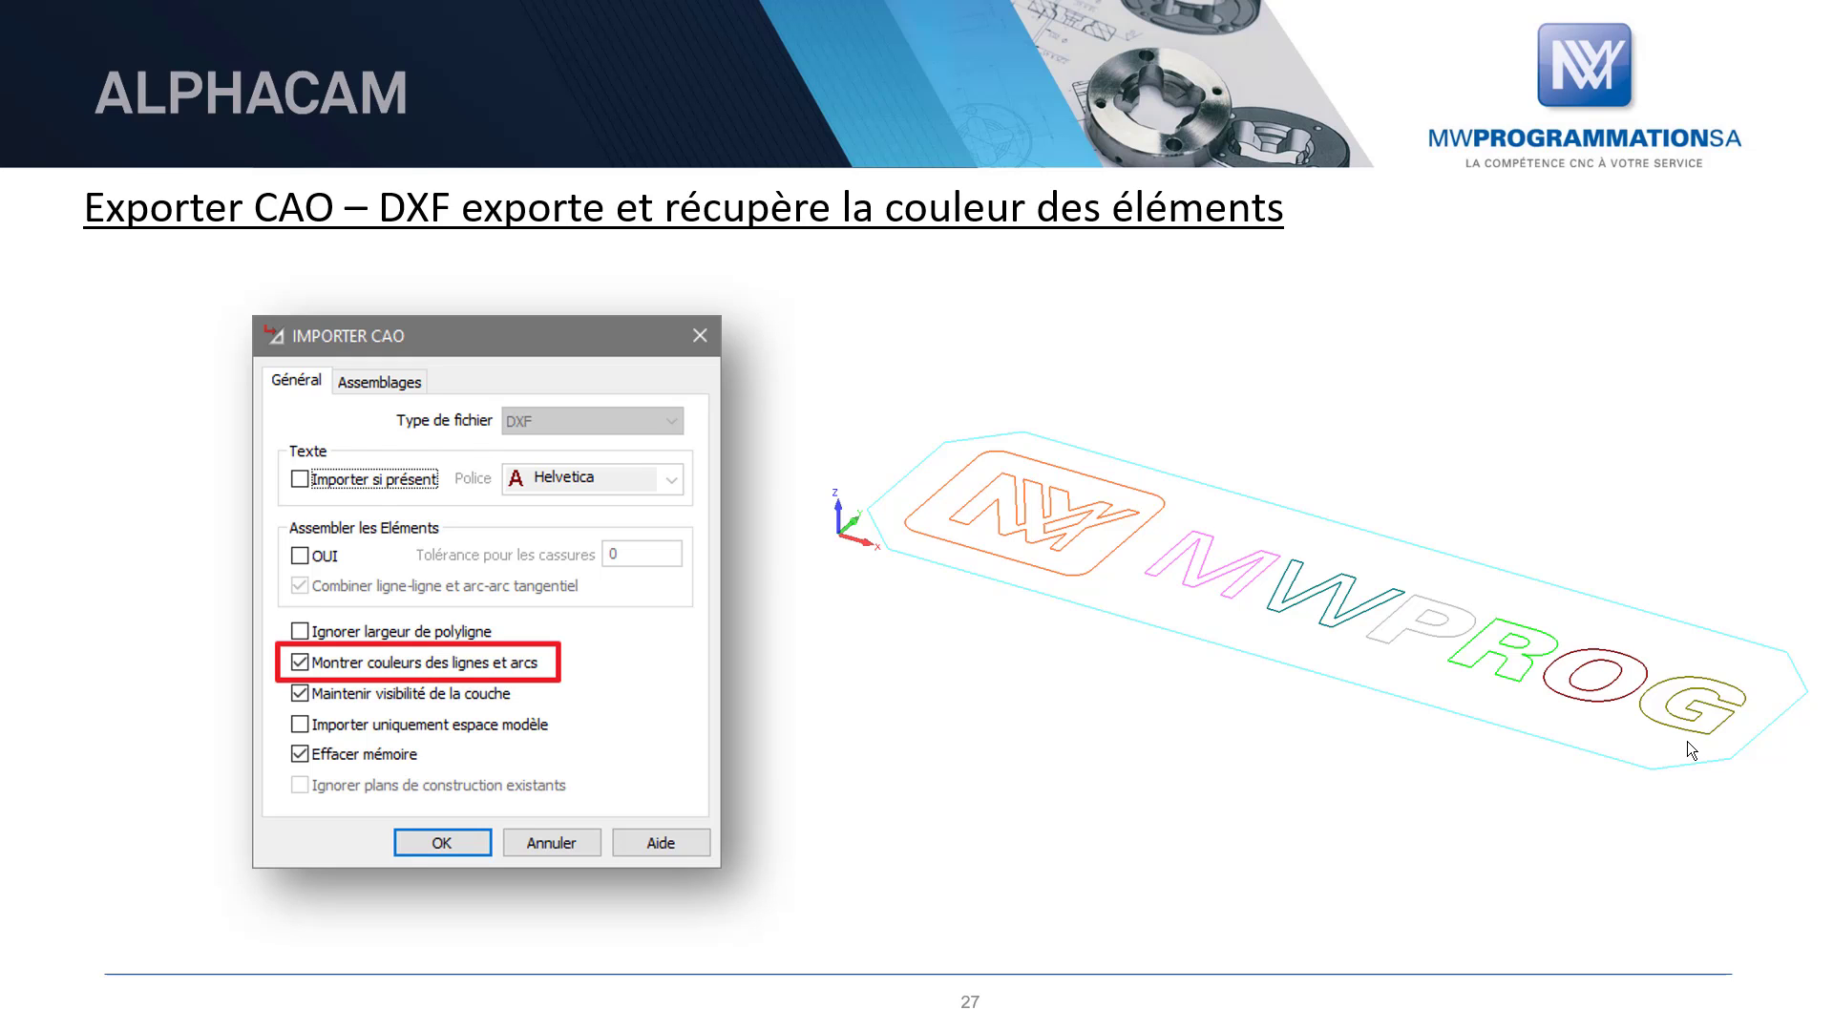
key(Right)
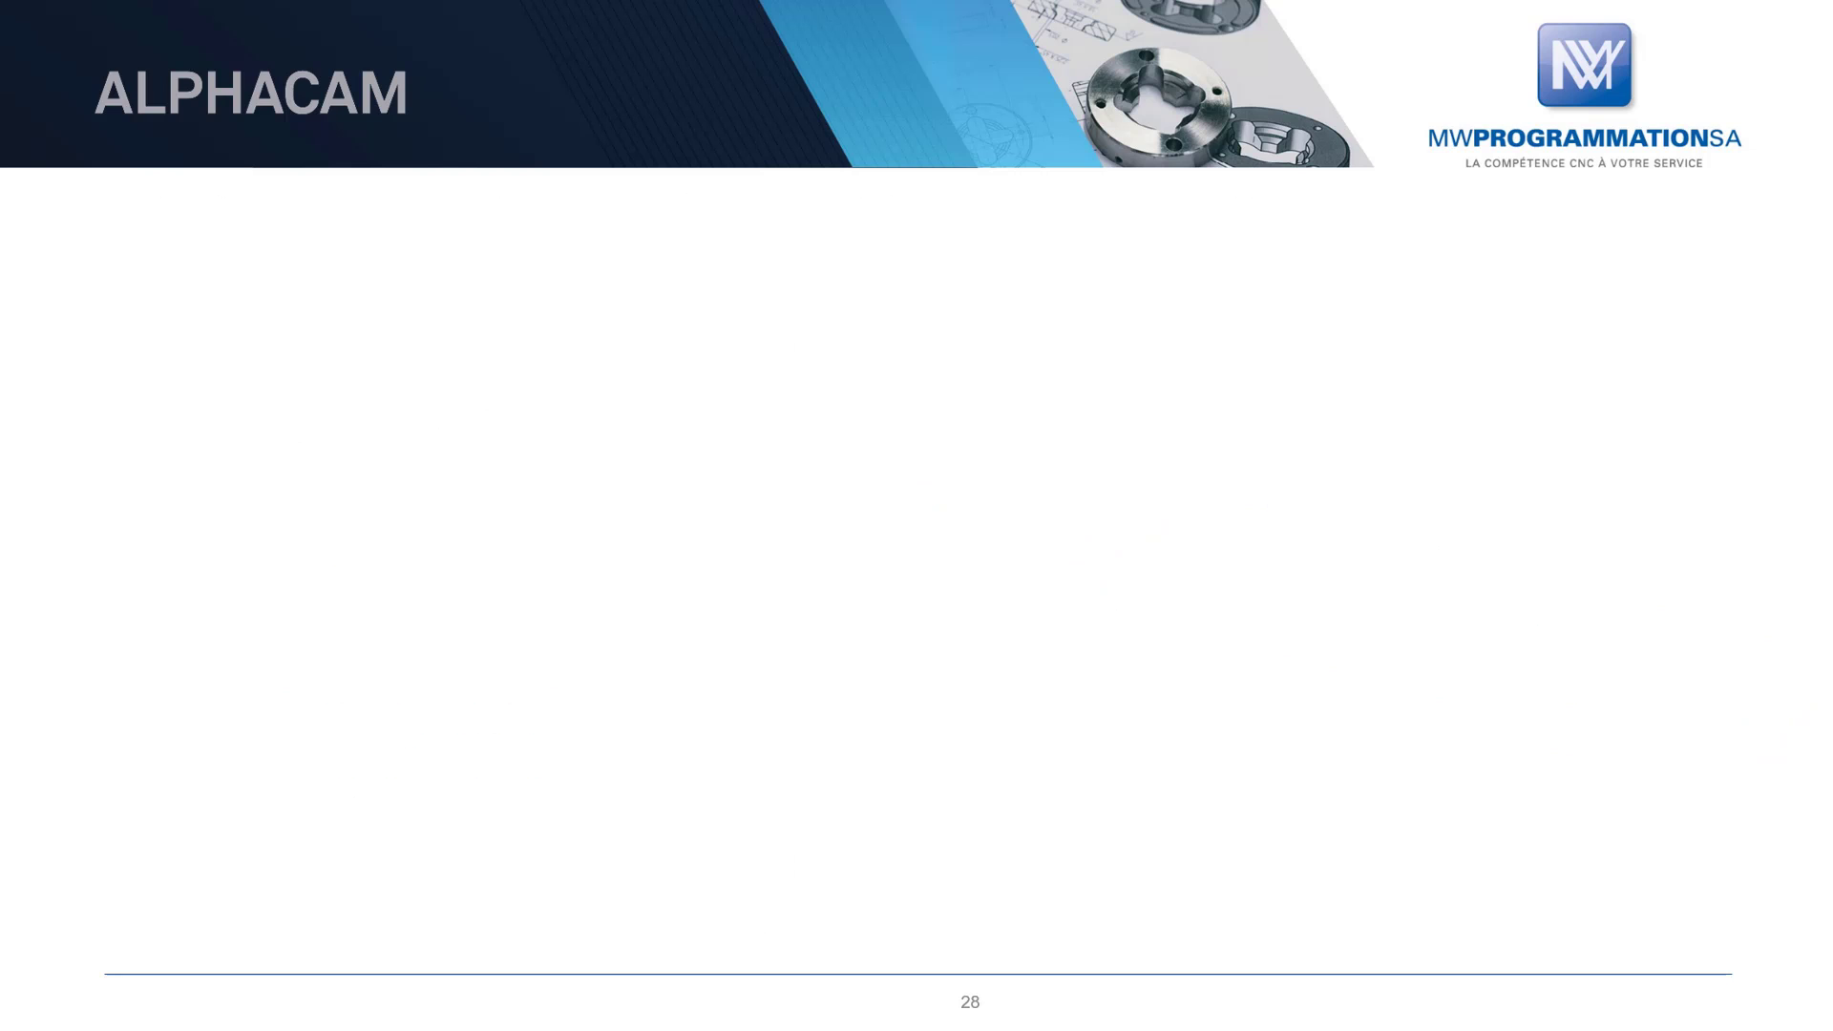
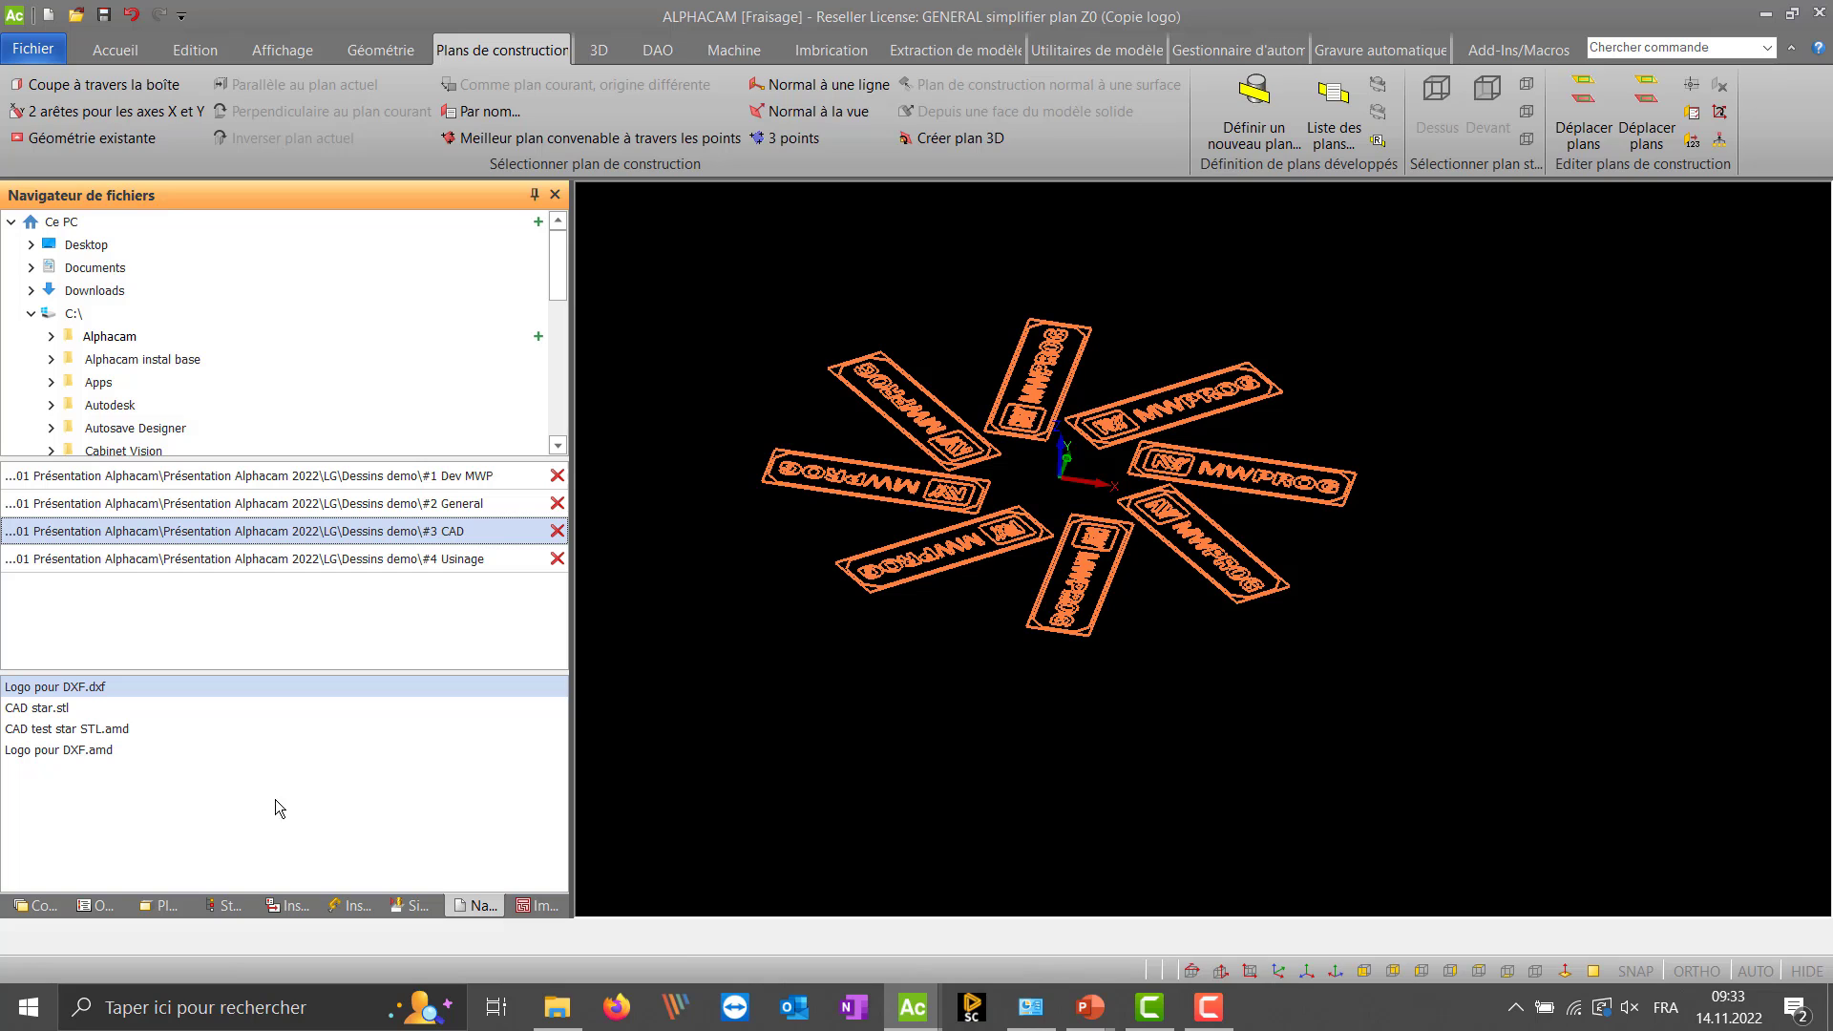
- Open Logo pour DXF.dxf without saving the current drawing, then replace it with Logo pour DXF.amd
double_click(90, 689)
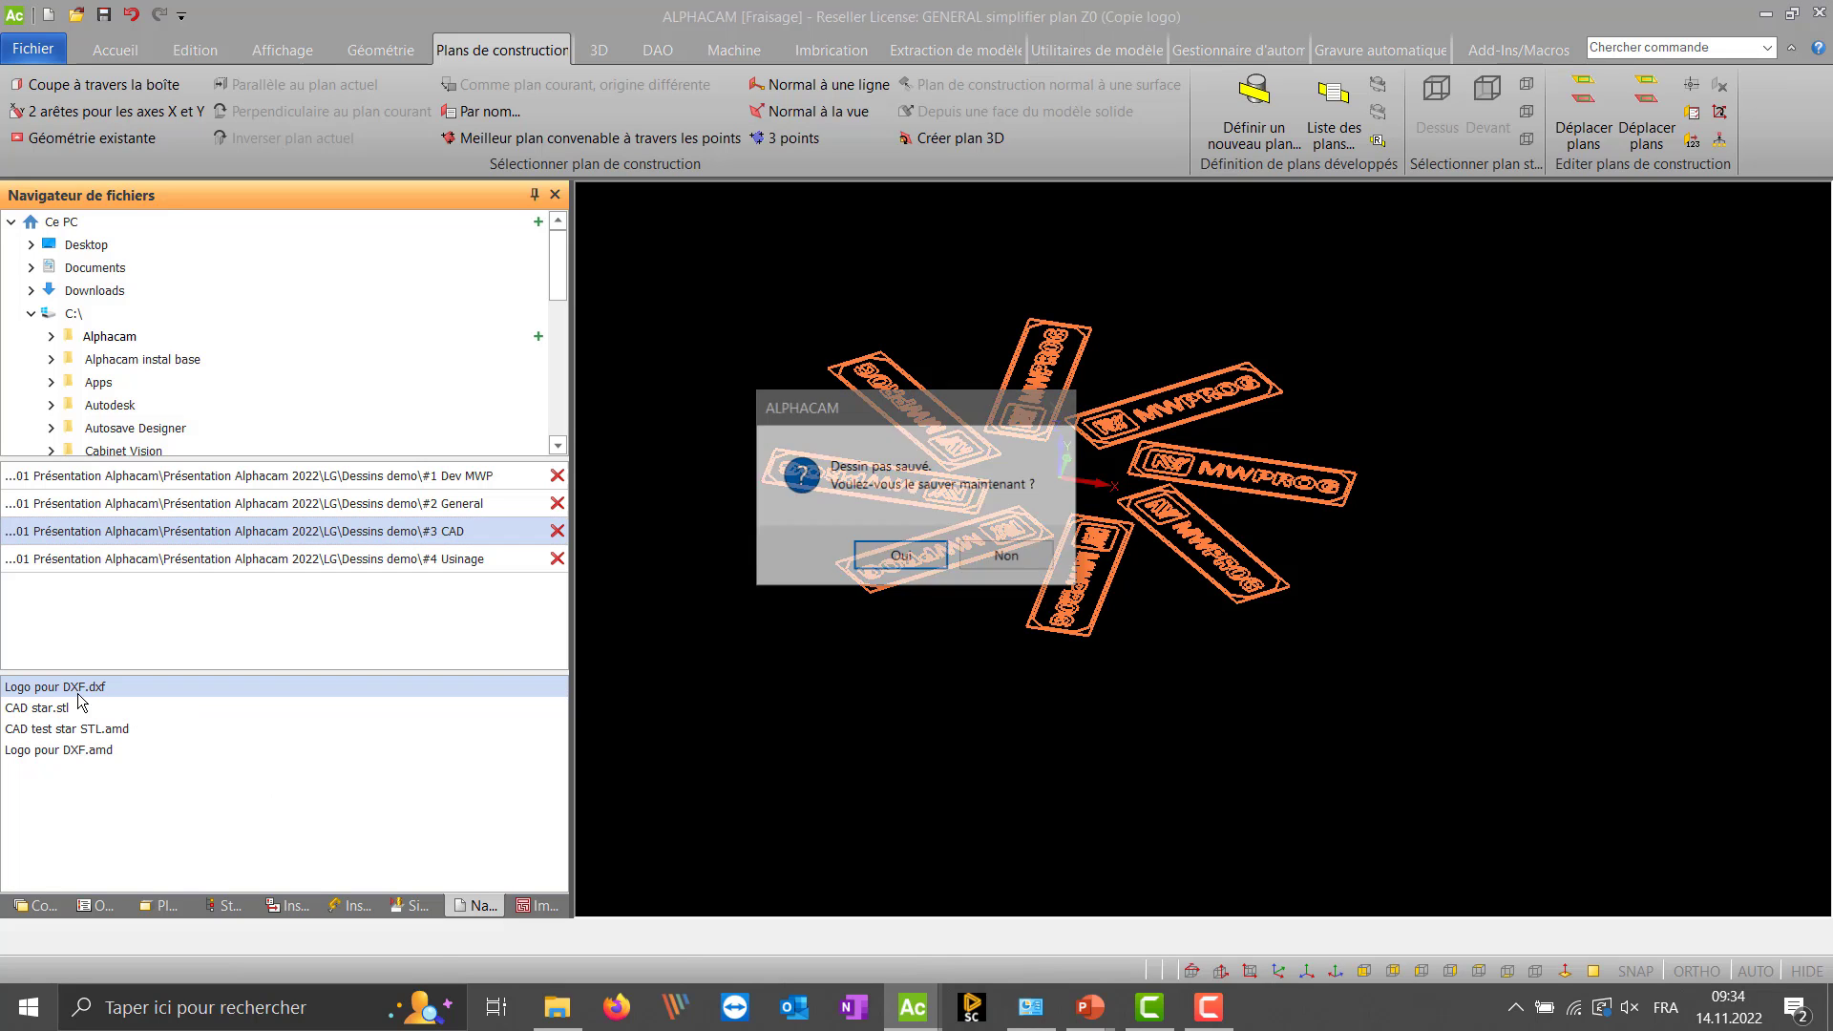
click(986, 562)
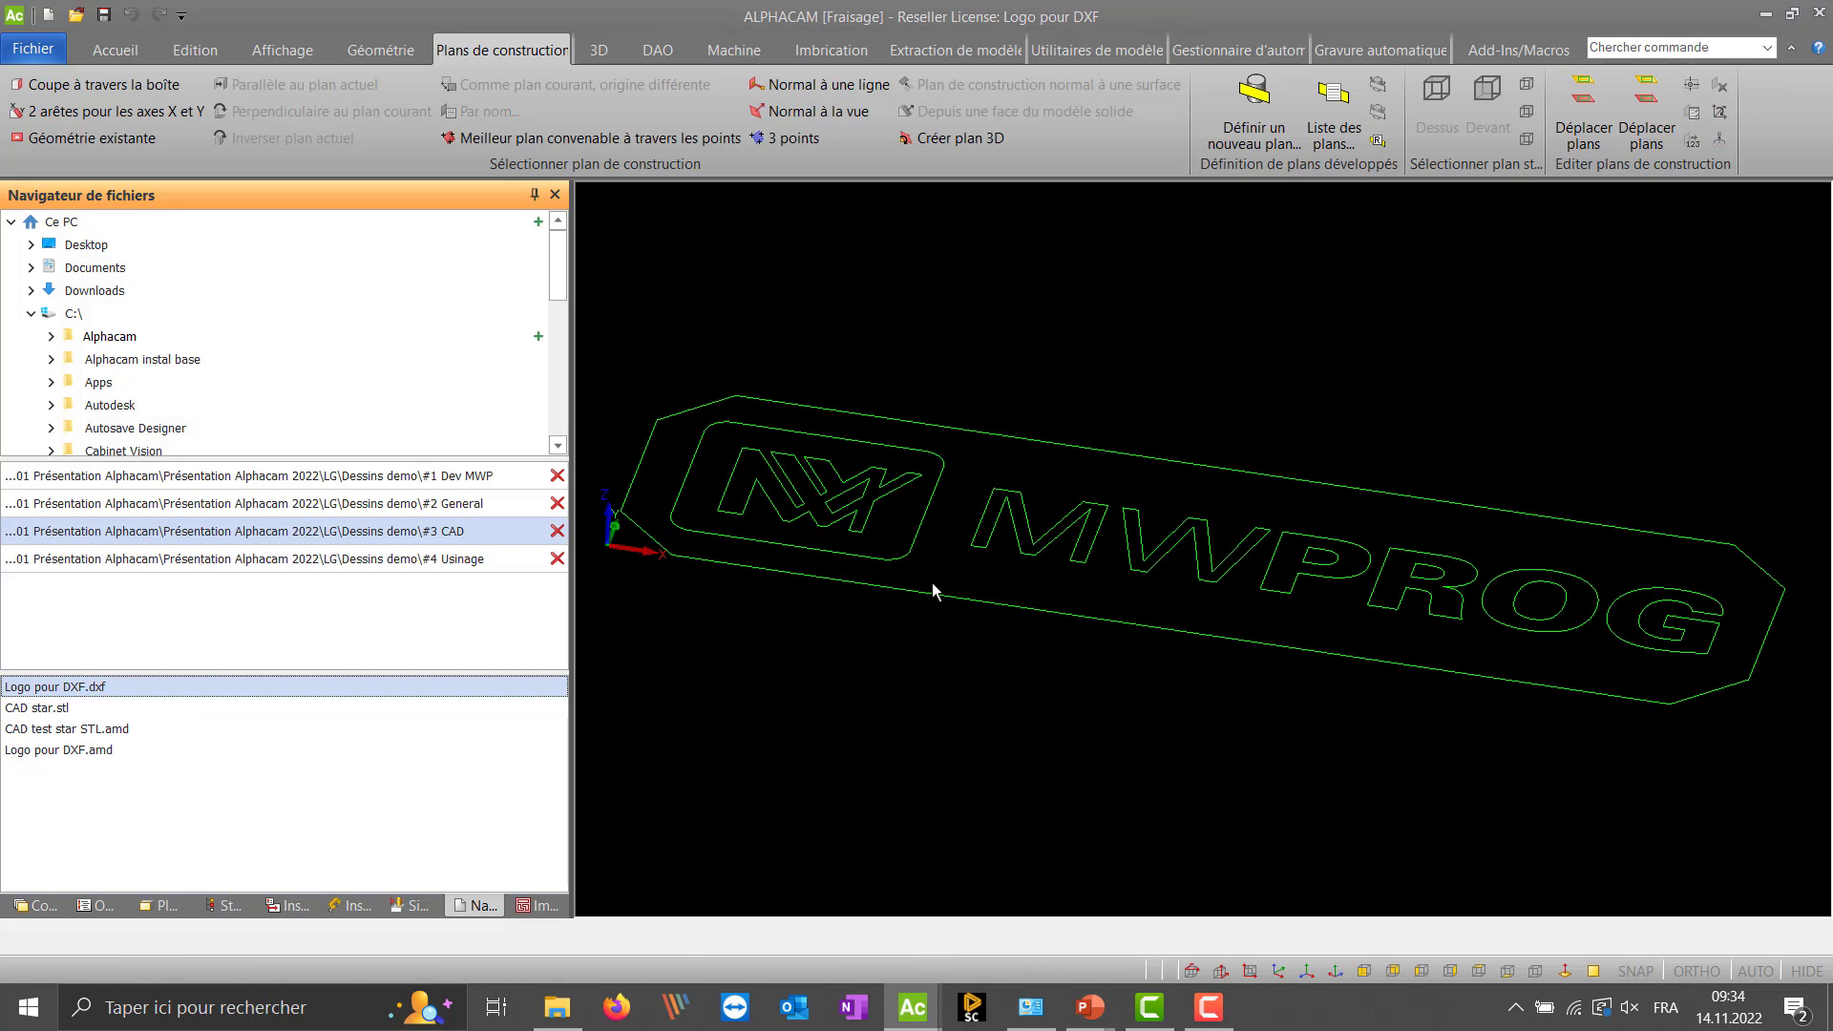
double_click(80, 752)
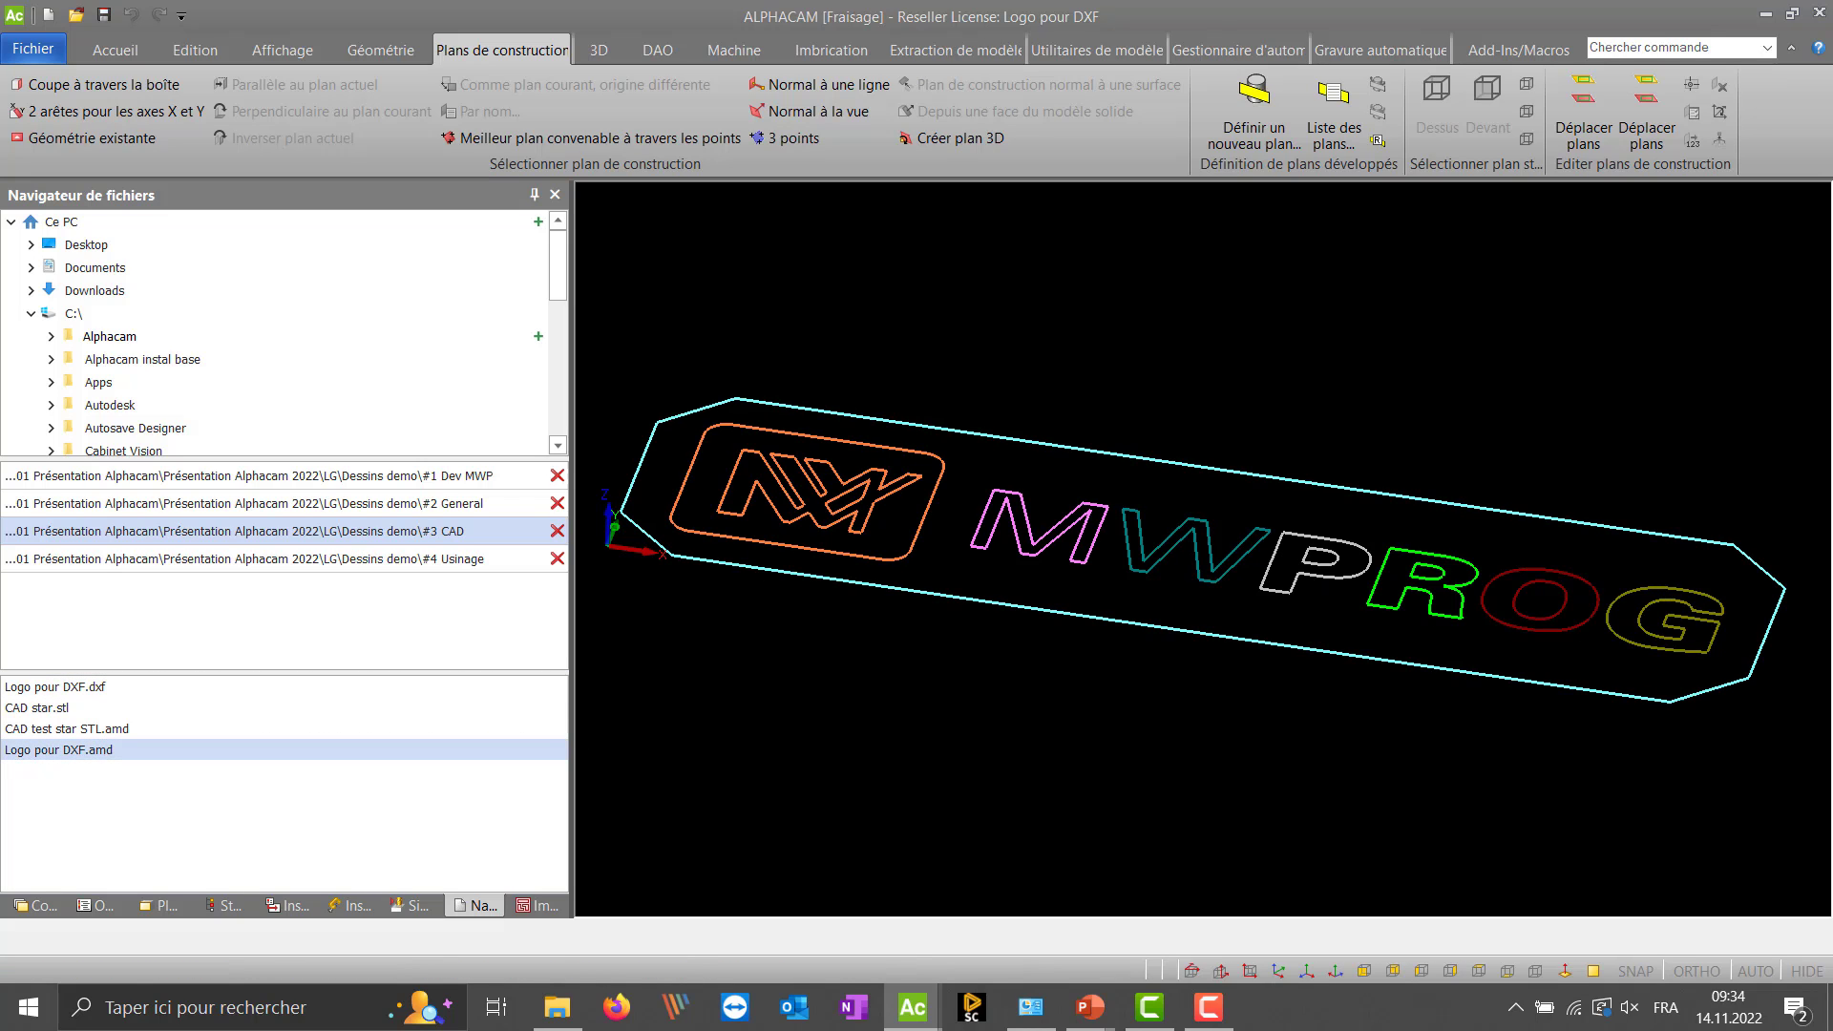
mouse_move(1017, 630)
middle_down()
mouse_move(1016, 601)
mouse_move(1027, 702)
mouse_move(1022, 683)
middle_up()
middle_drag(1093, 611, 1013, 506)
scroll(1113, 551, down, 2)
- Start a CAD export of the coloured logo as DXF, outputting all layers with 6 decimals
click(115, 50)
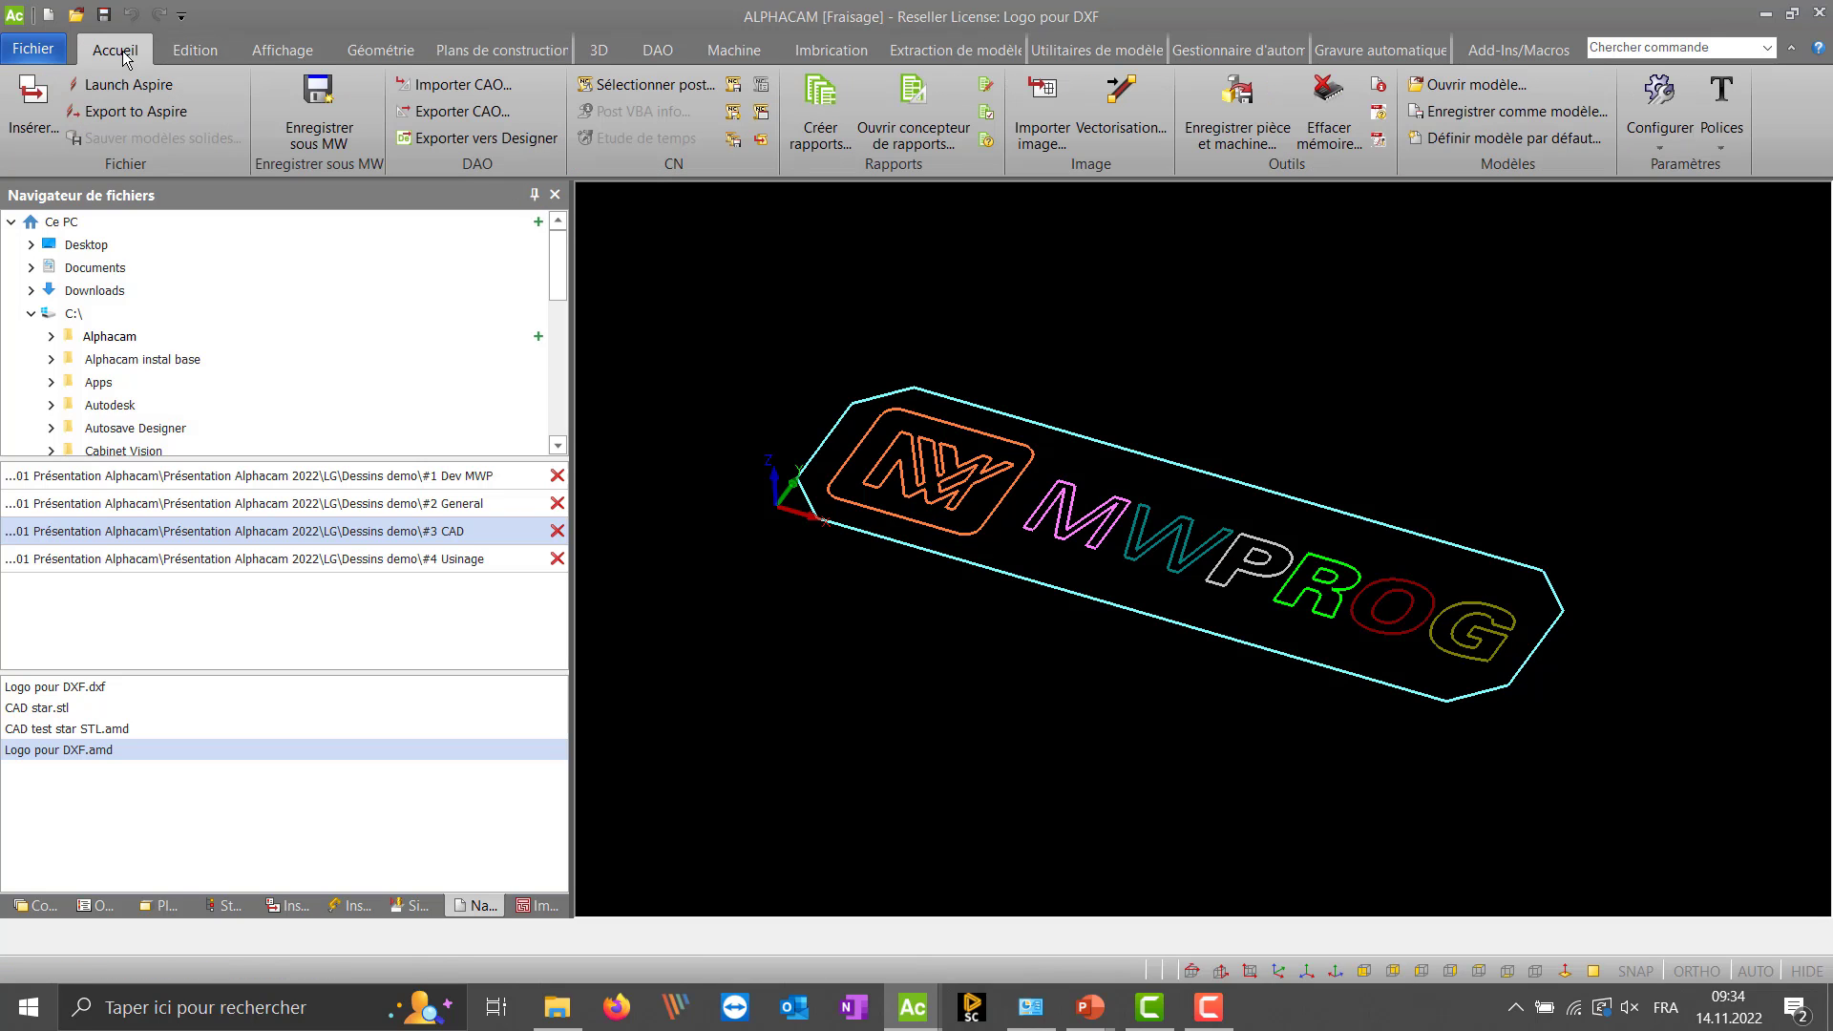
click(459, 108)
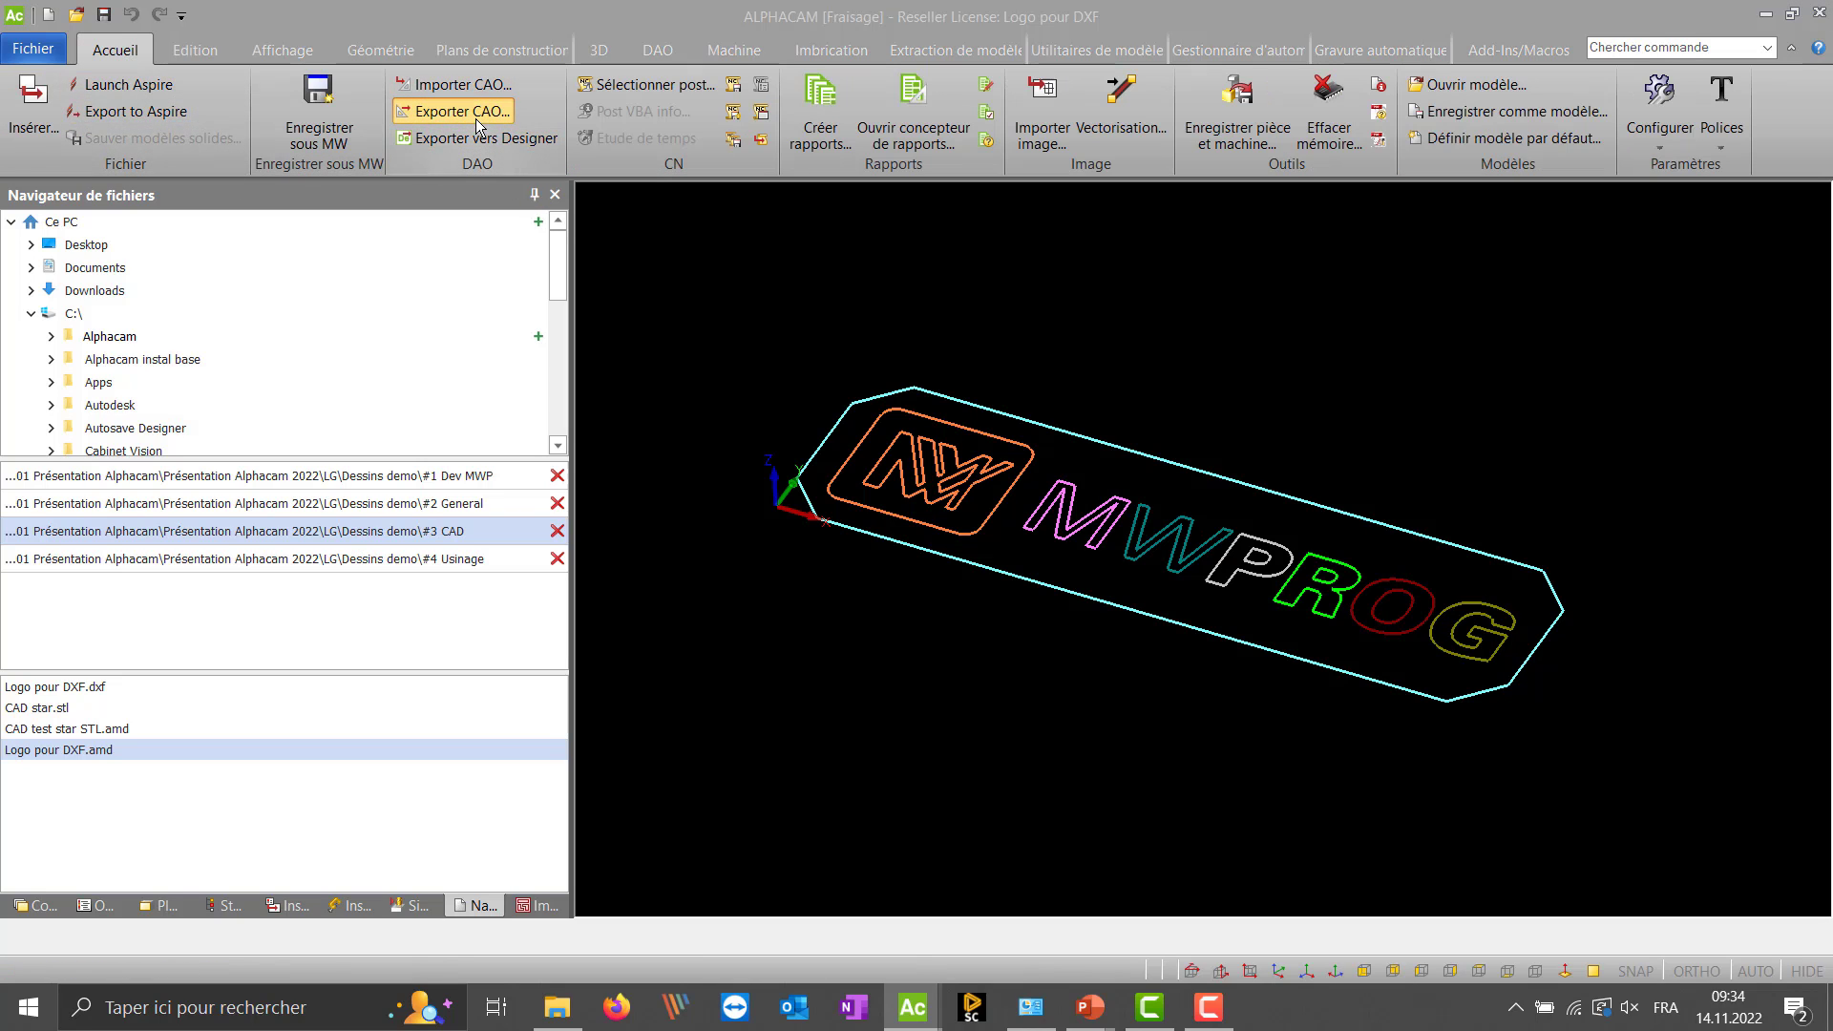
click(1006, 477)
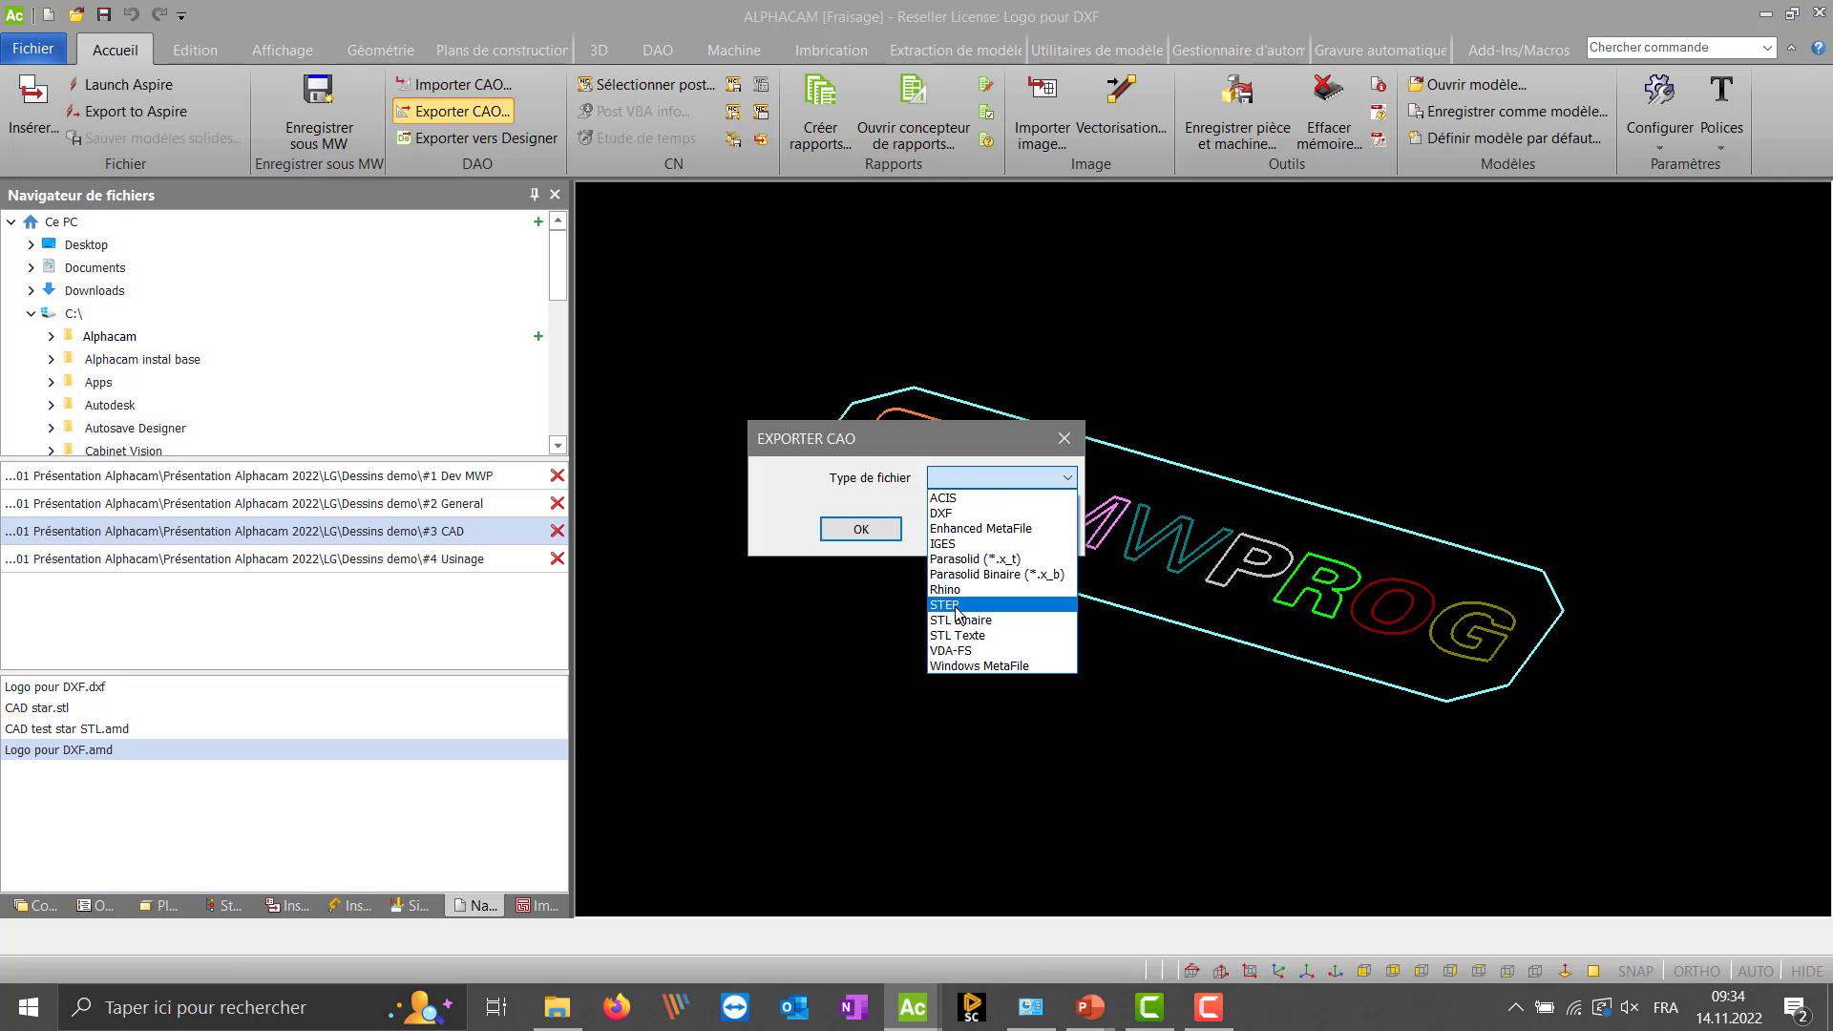
click(959, 516)
click(861, 529)
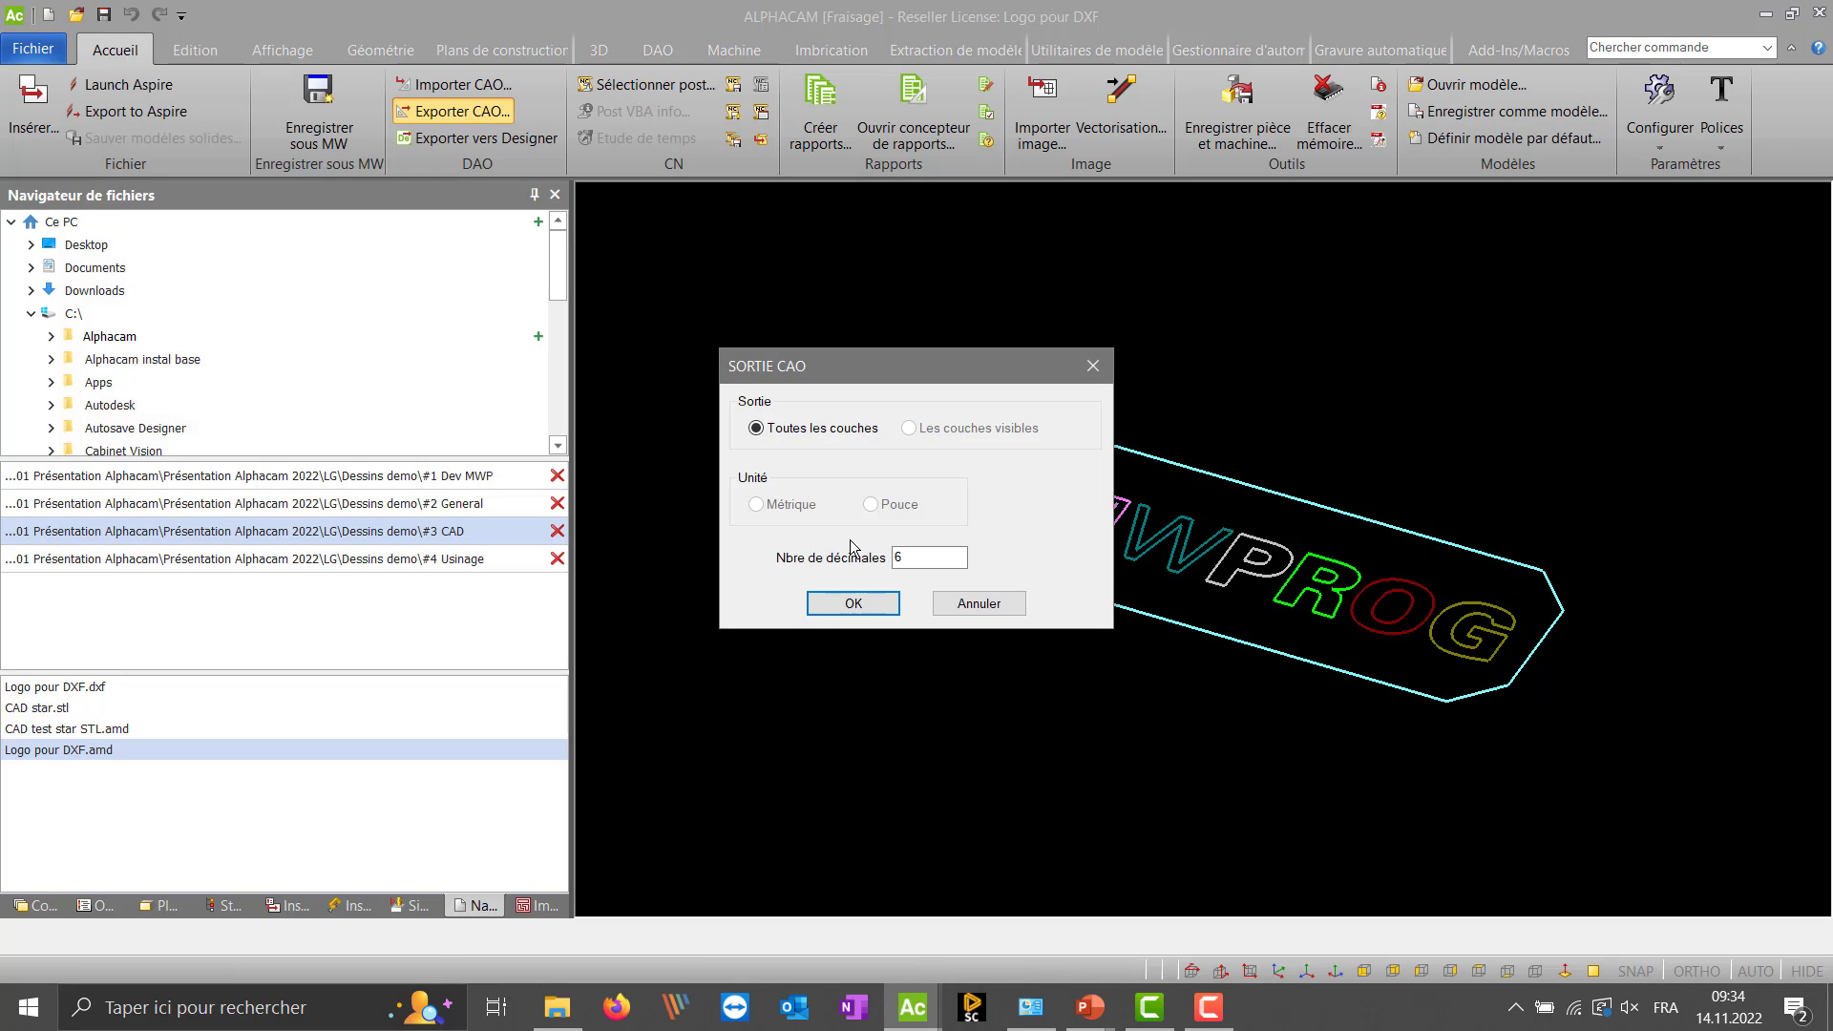
click(852, 603)
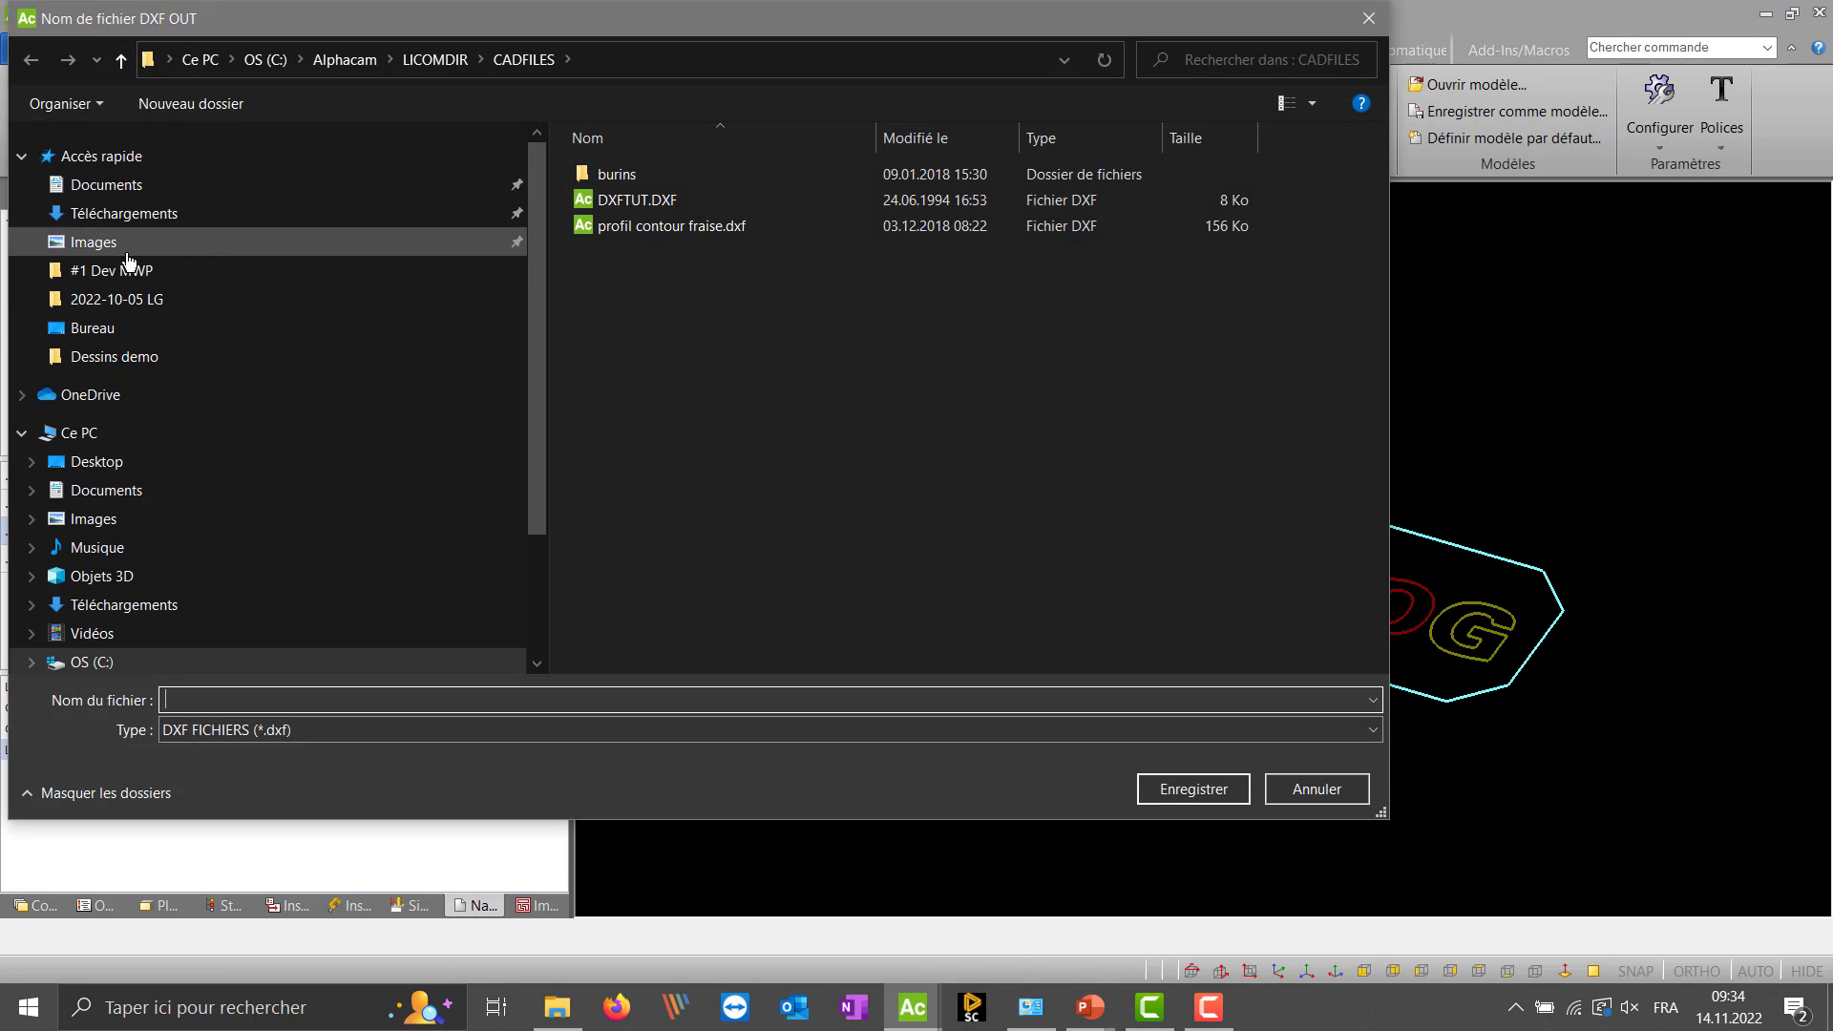
- Save the DXF export on the Desktop as "exemple dxf"
click(97, 463)
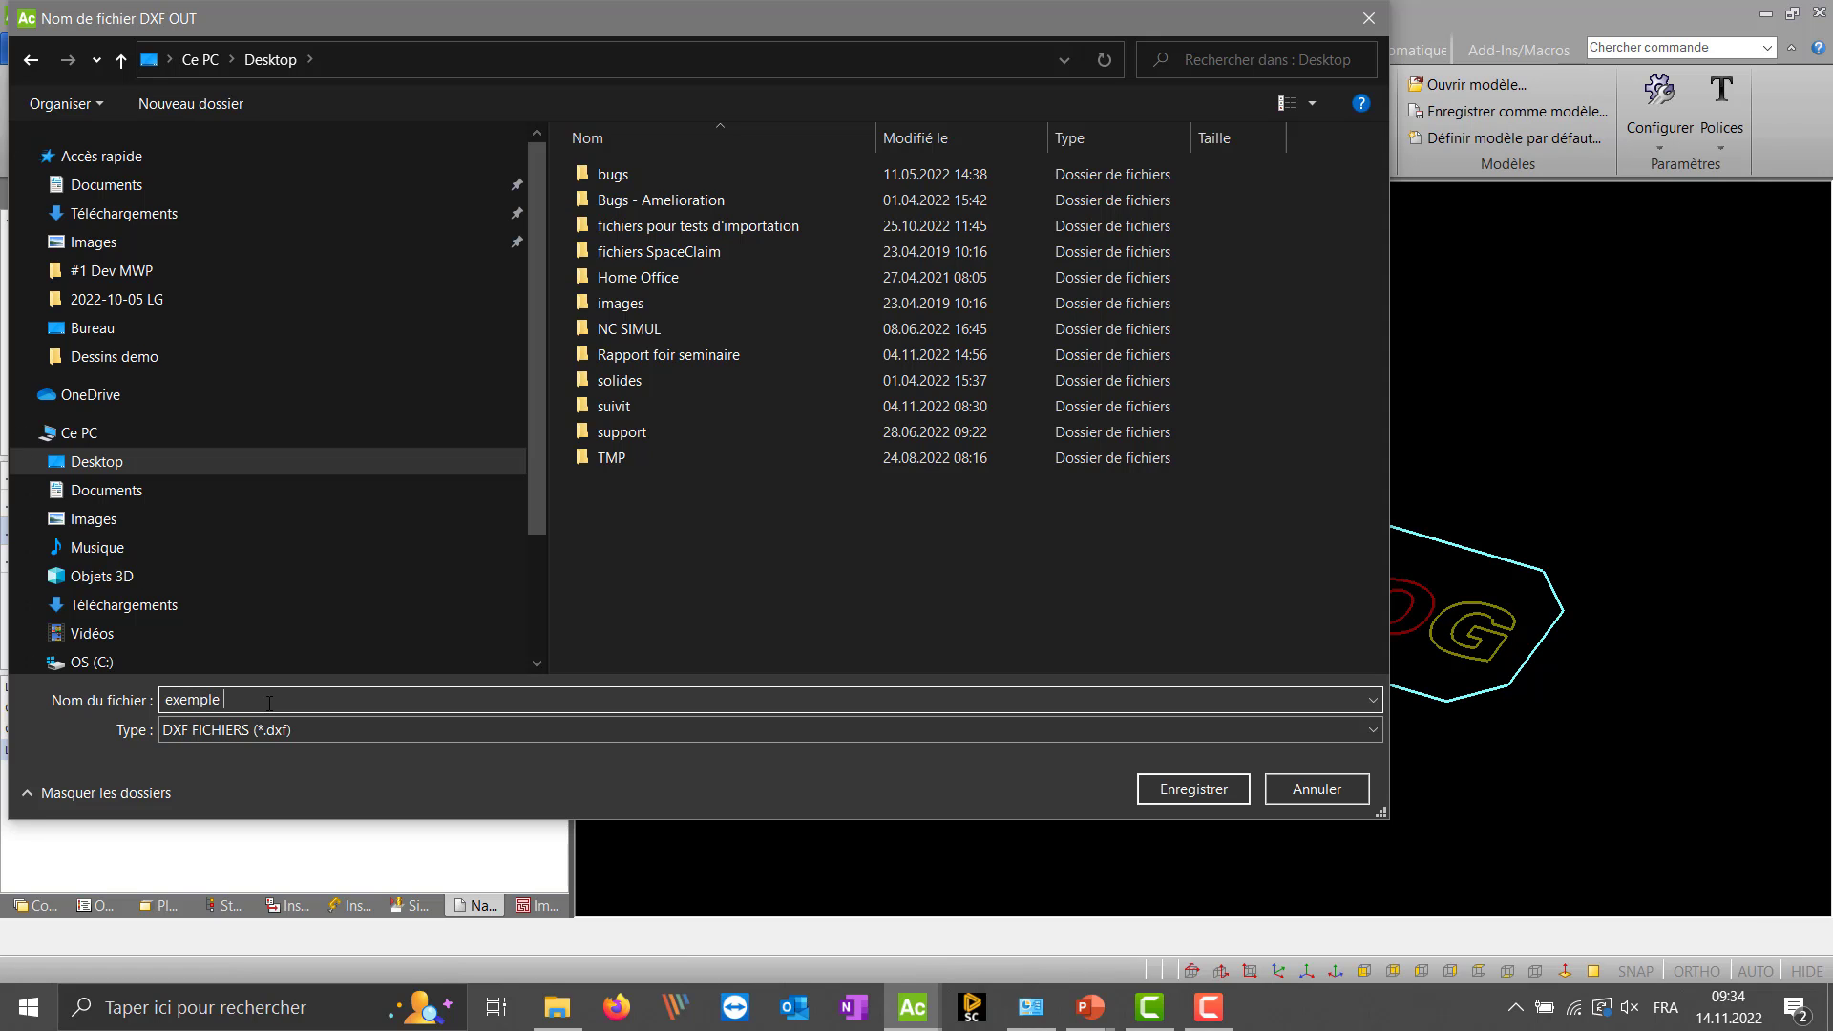
click(270, 704)
key(Return)
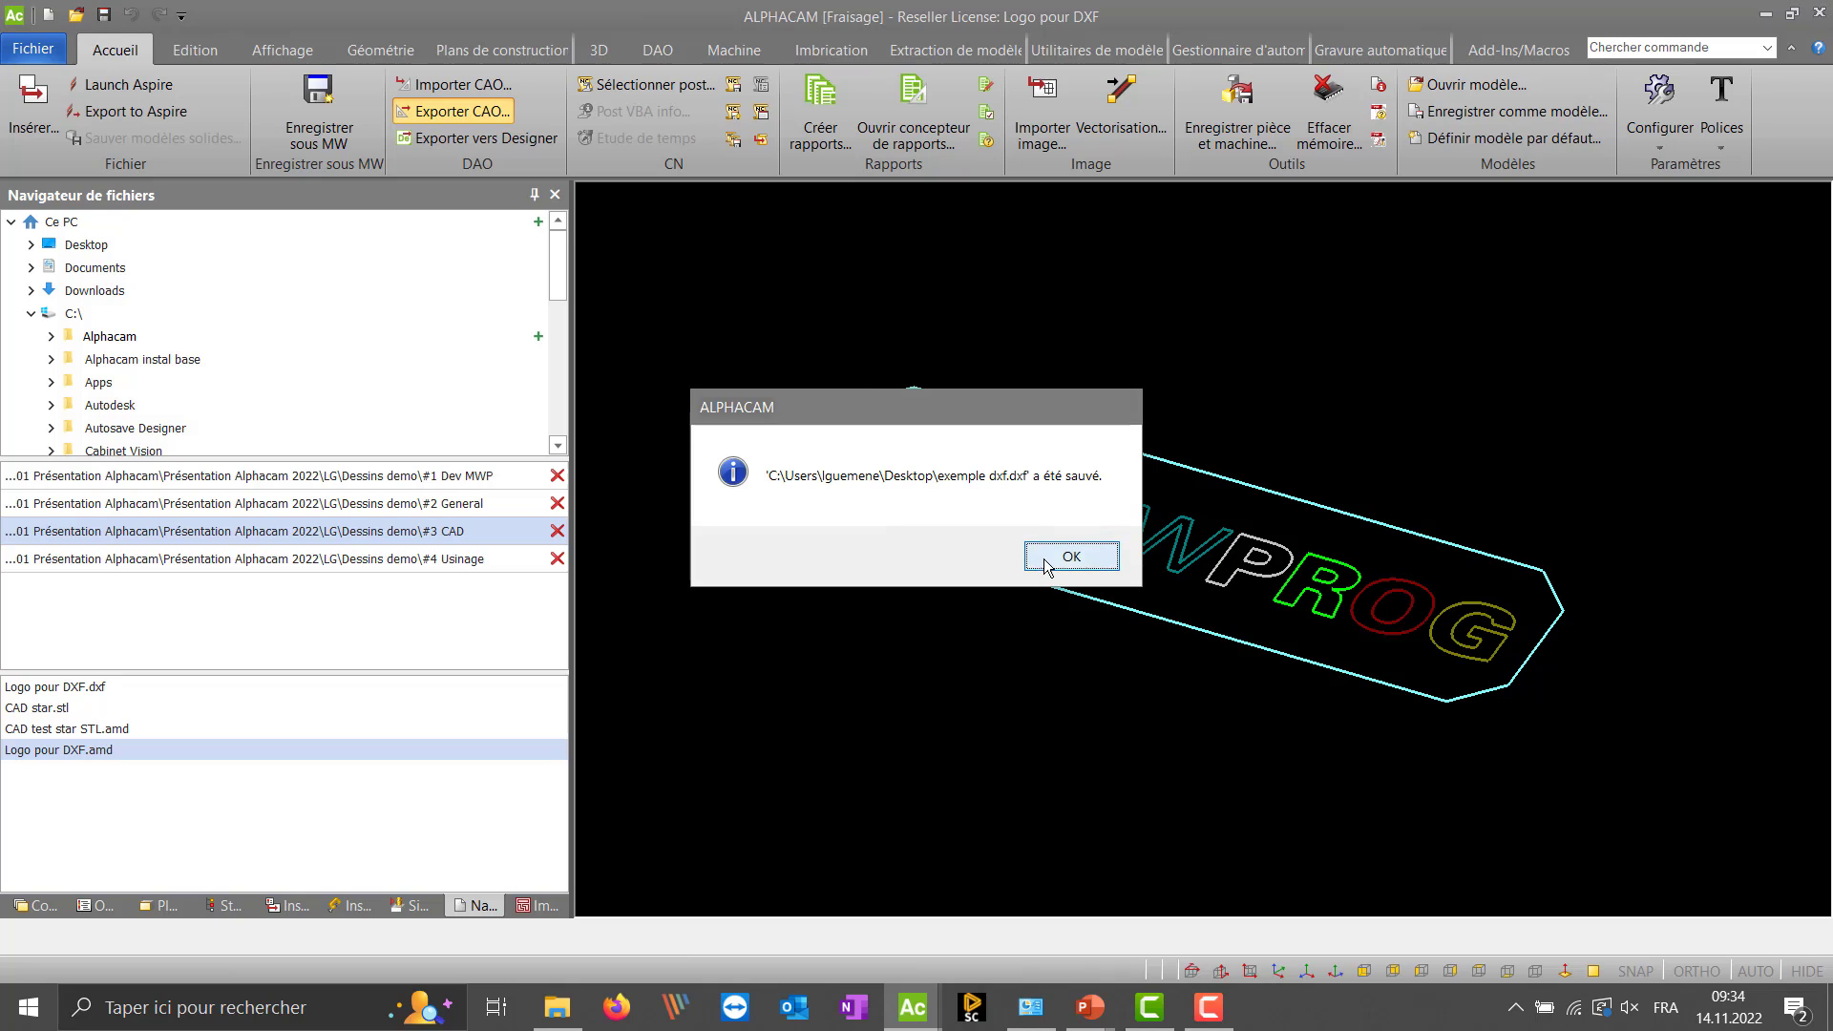
click(1033, 563)
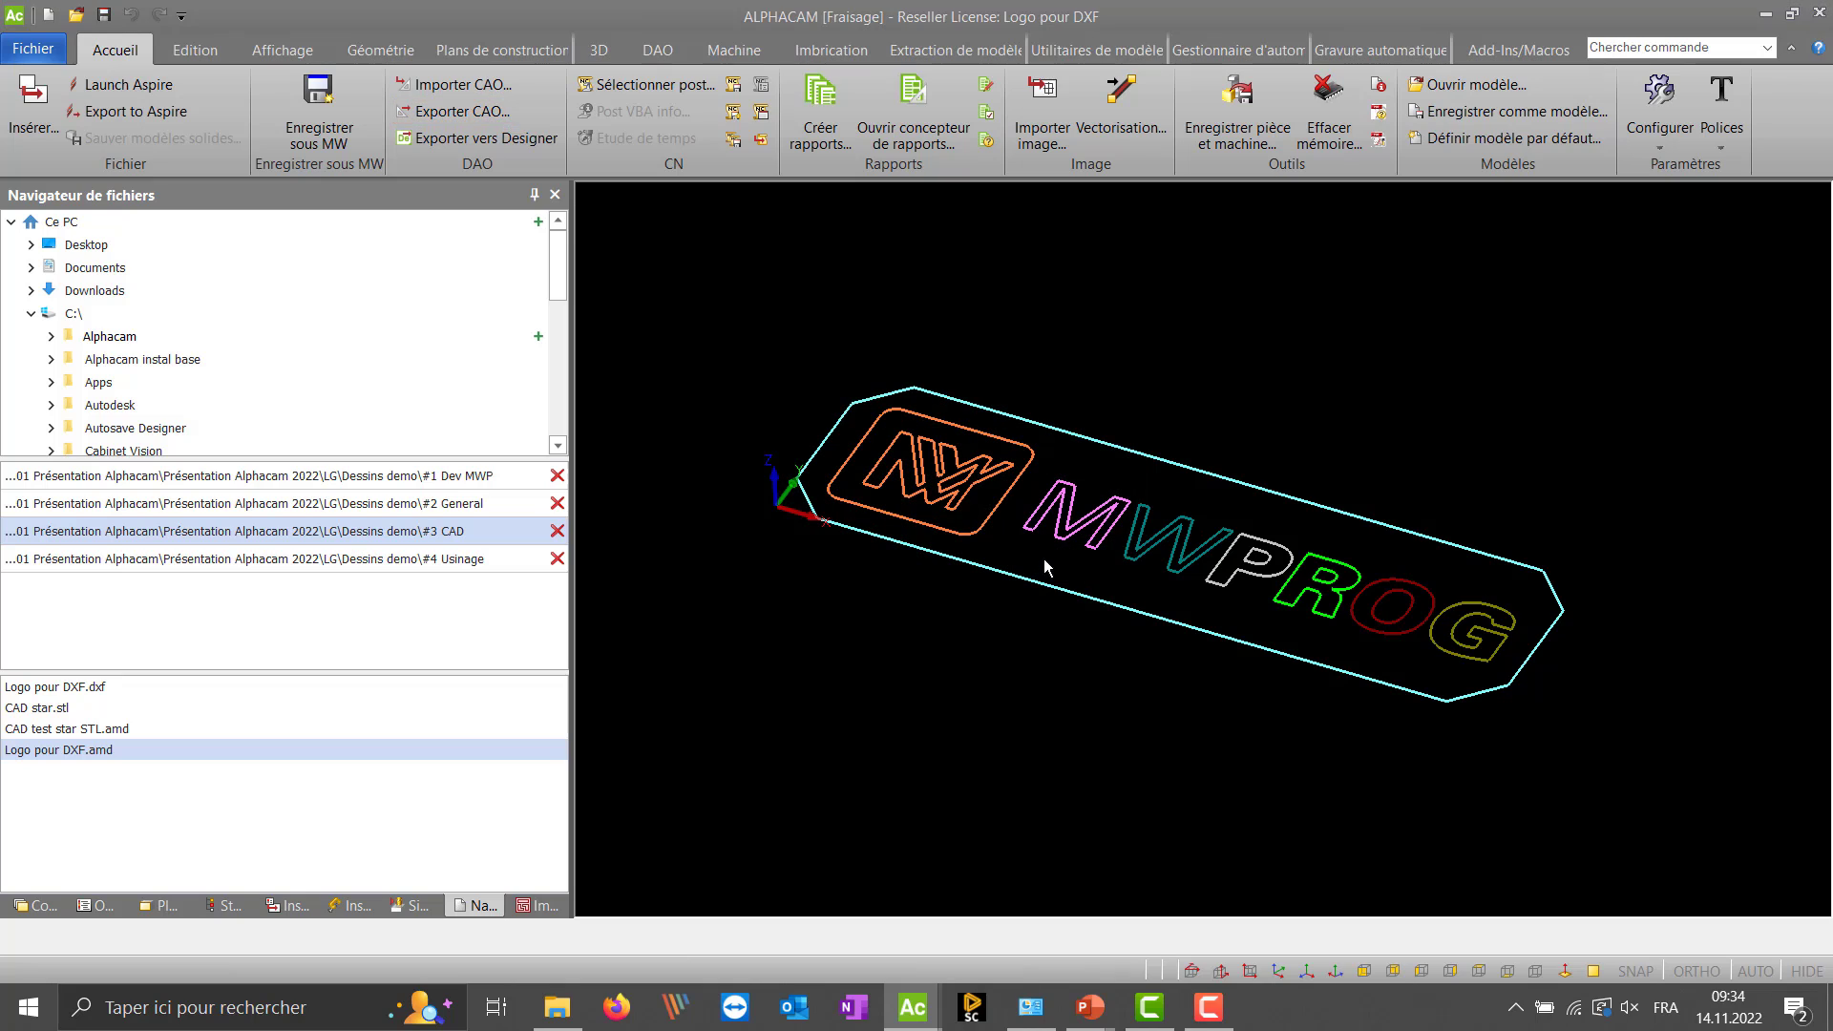
- Create a new drawing and start a DXF import with the line and arc colours option (Montrer couleurs des lignes et arcs) enabled
click(48, 15)
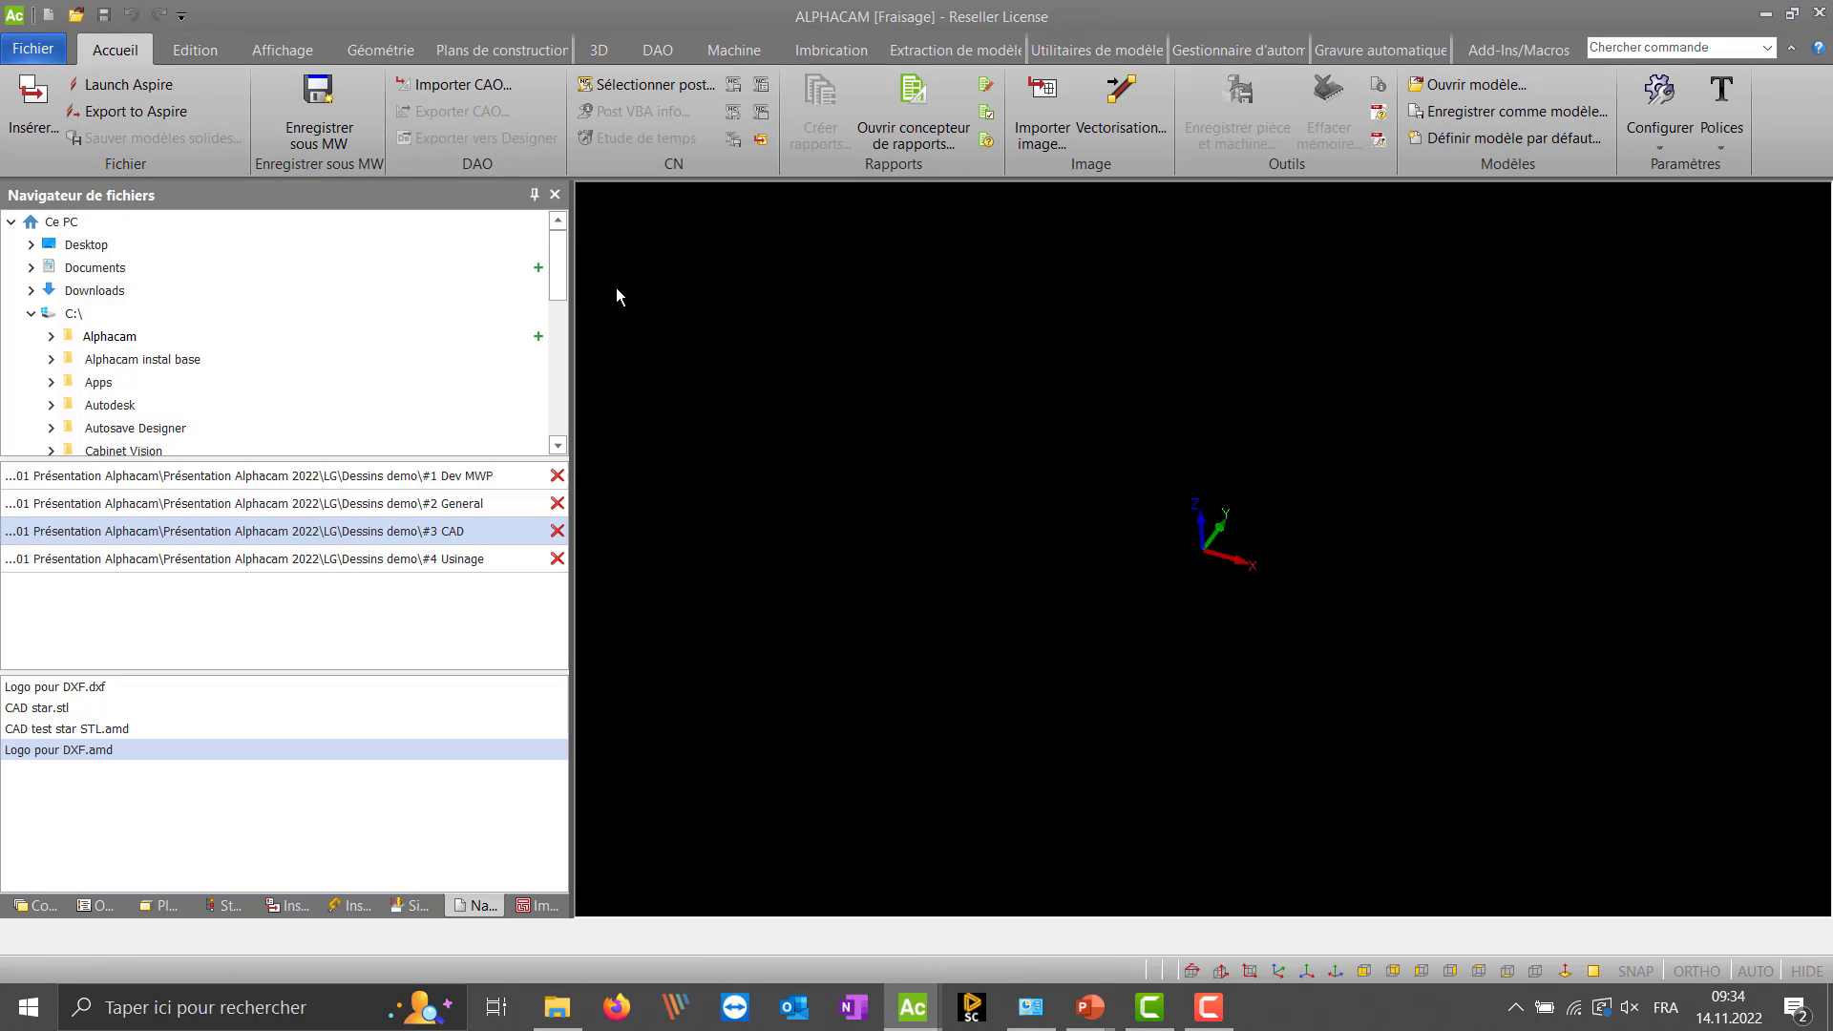
click(446, 88)
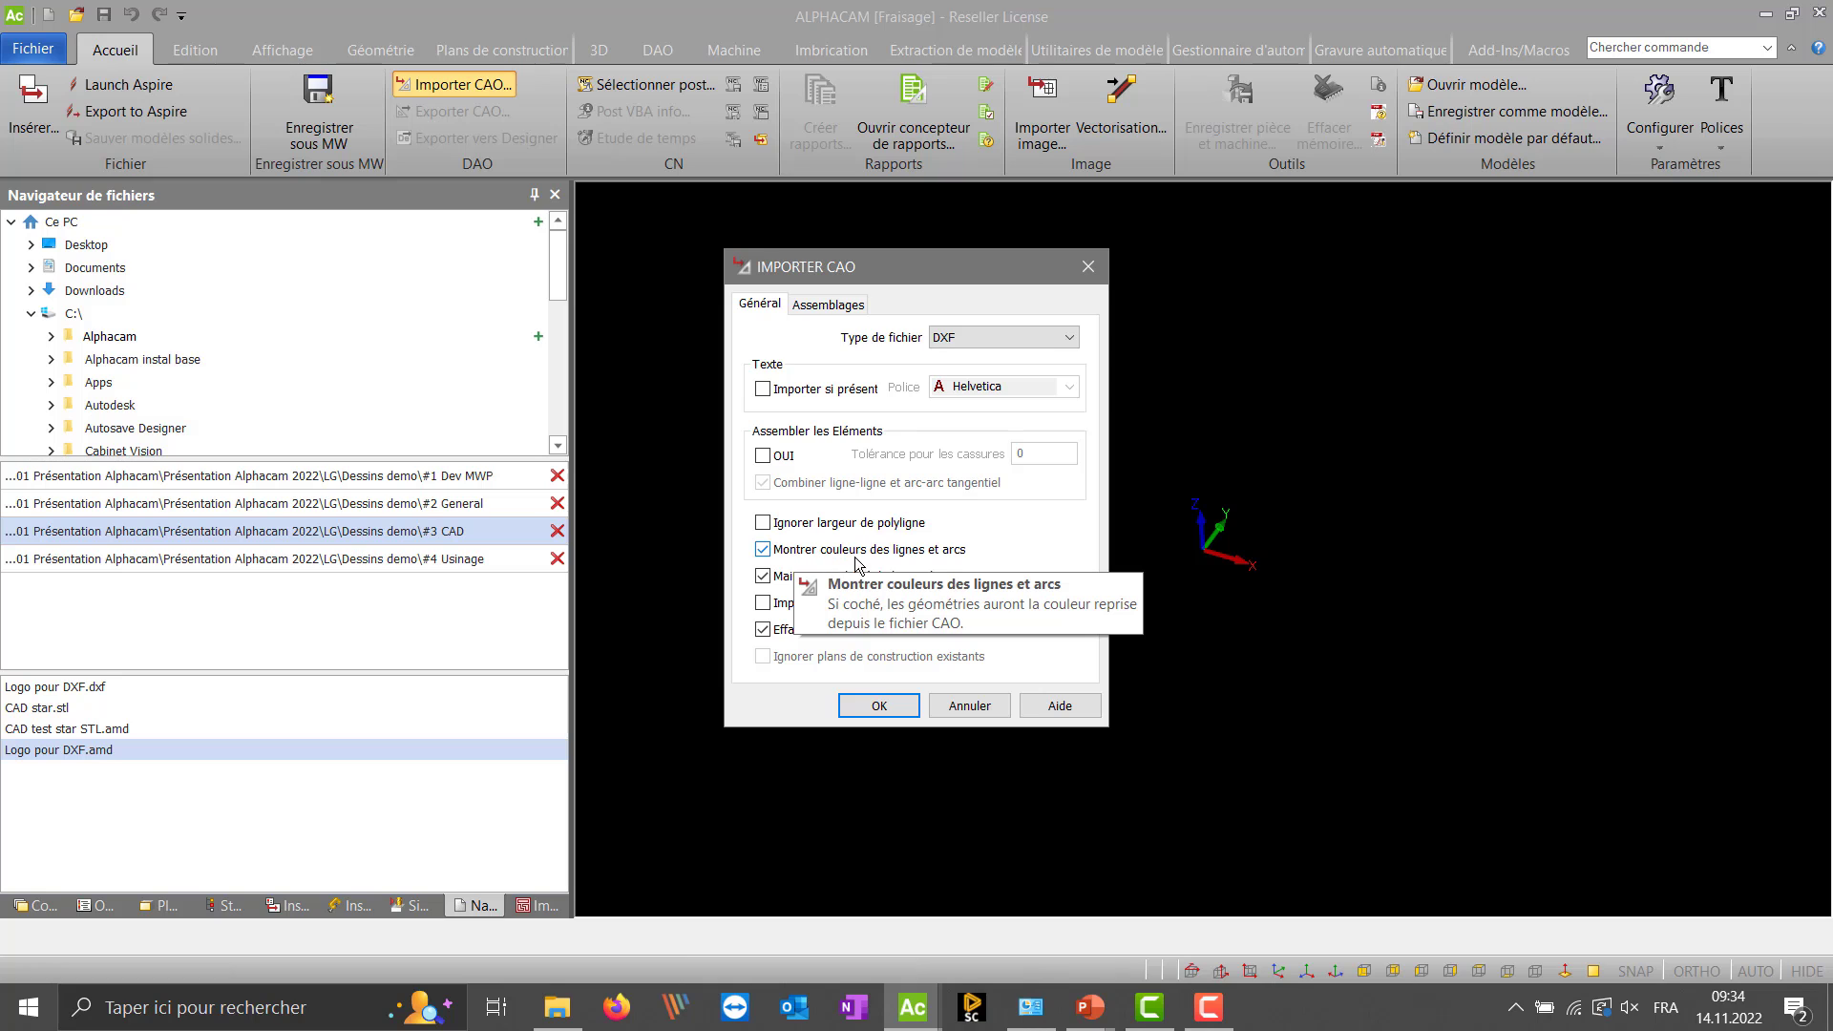
click(879, 706)
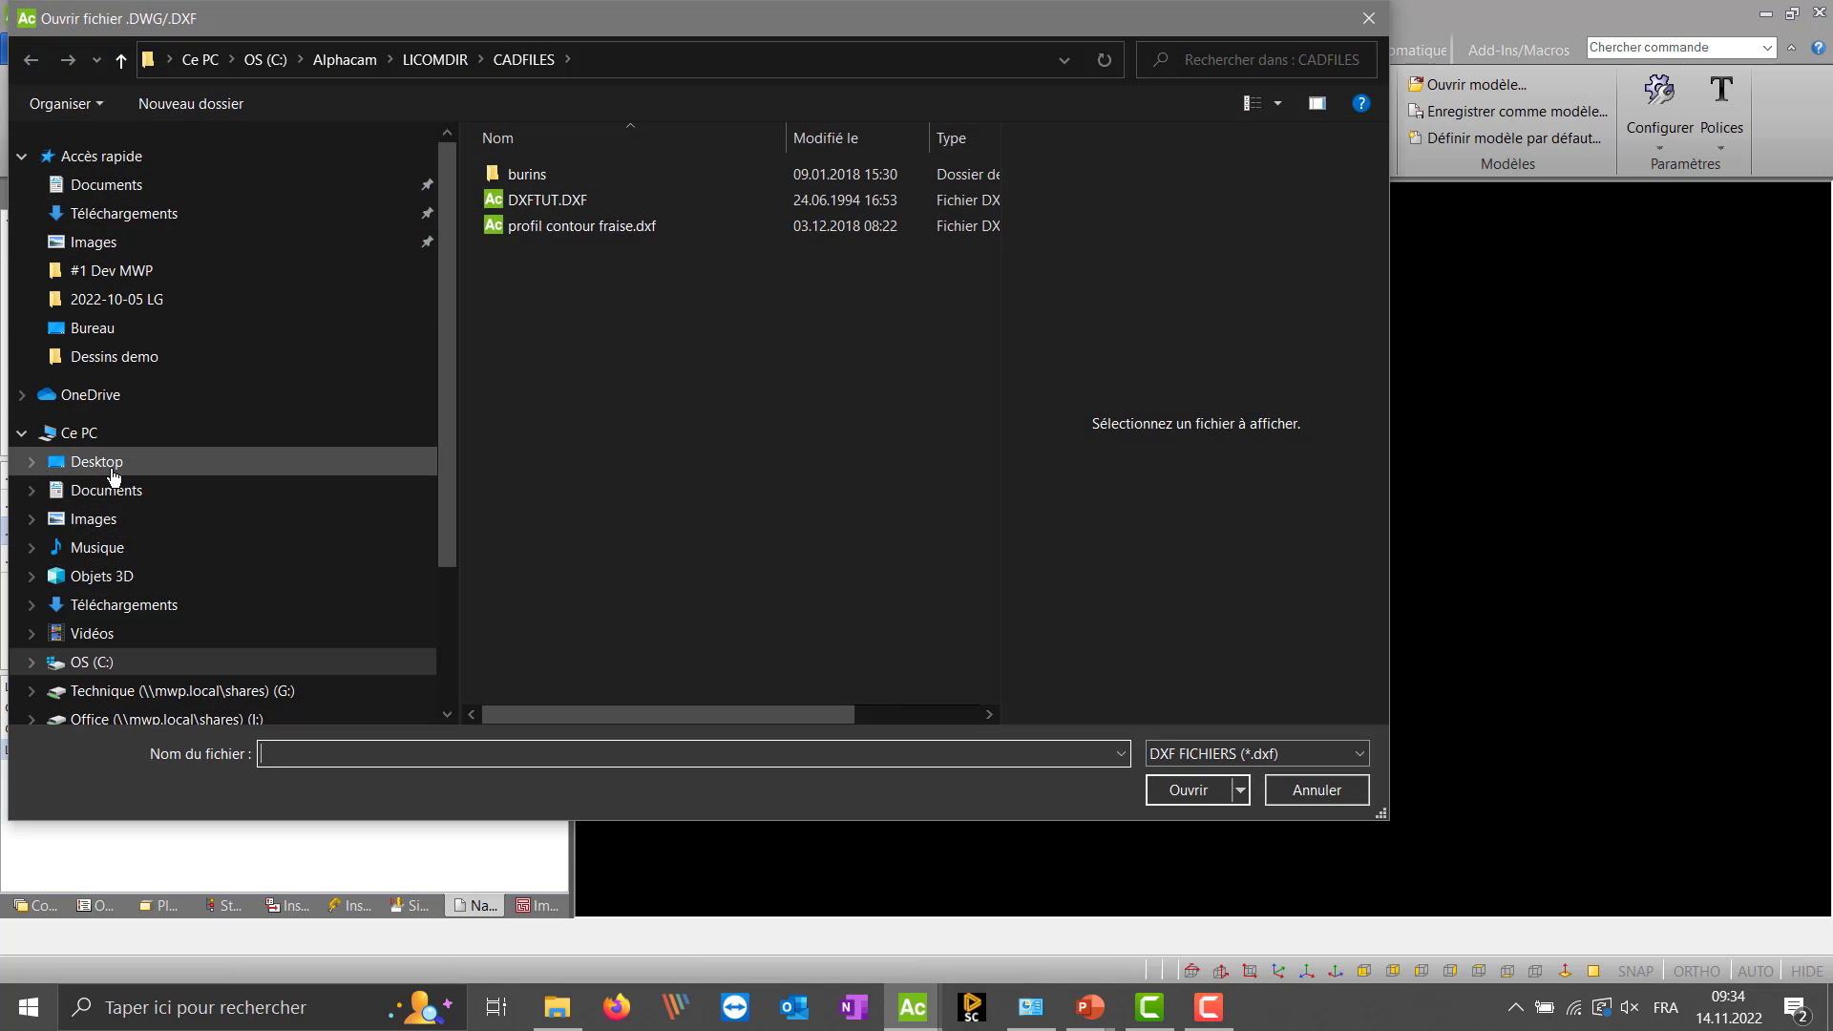
- Import exemple dxf.dxf from the Desktop with Enlever ligne commune and Assembler géométries résultantes enabled, and view the coloured logo
click(101, 463)
click(573, 485)
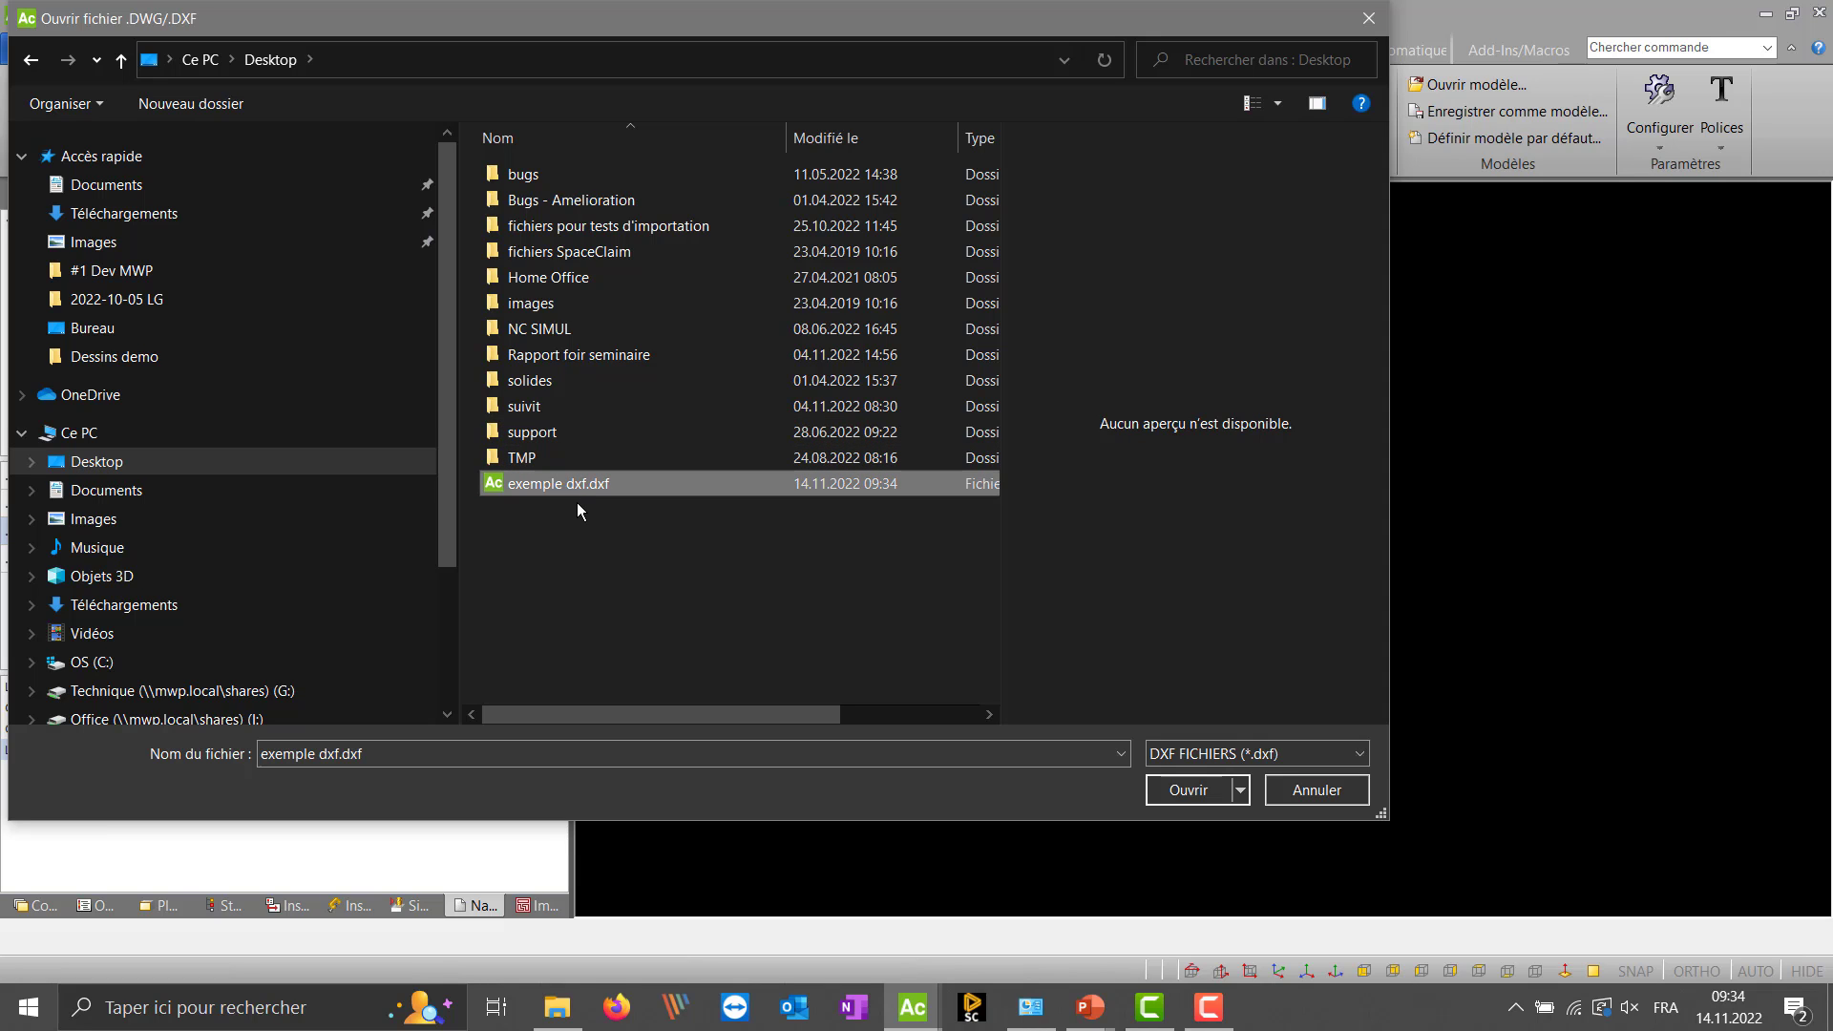
click(1189, 792)
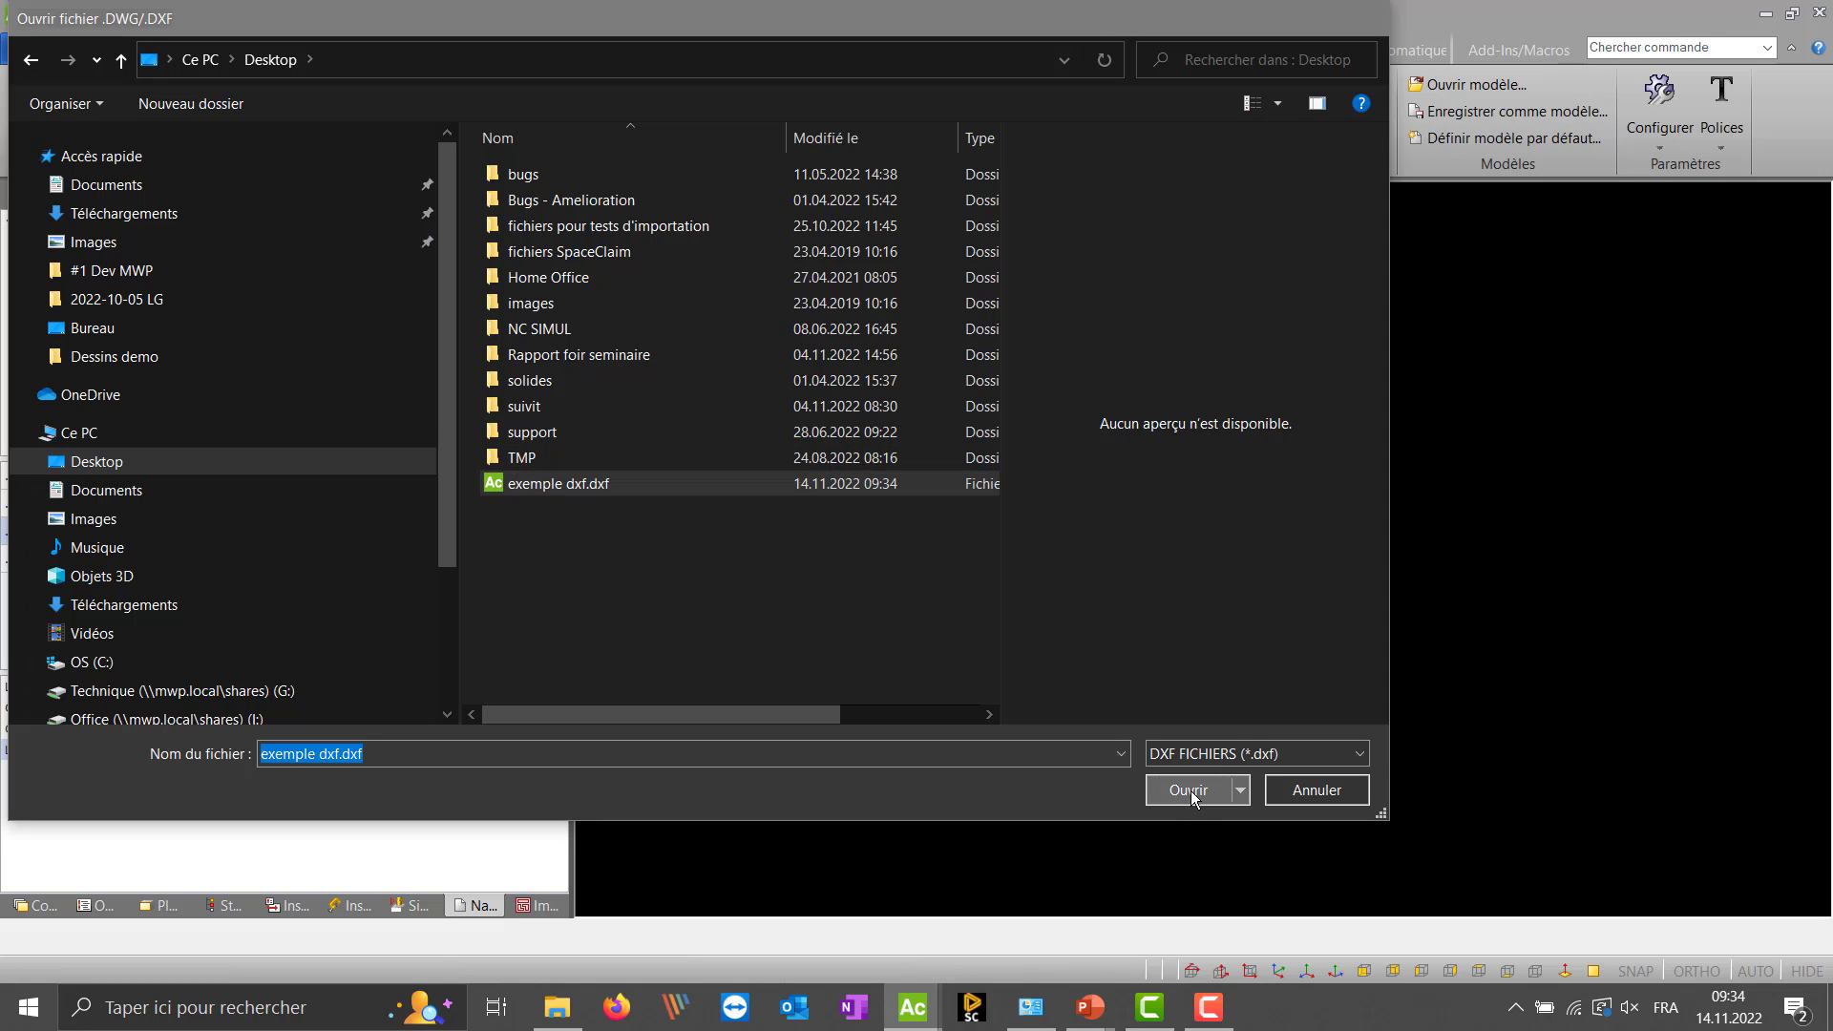
click(862, 640)
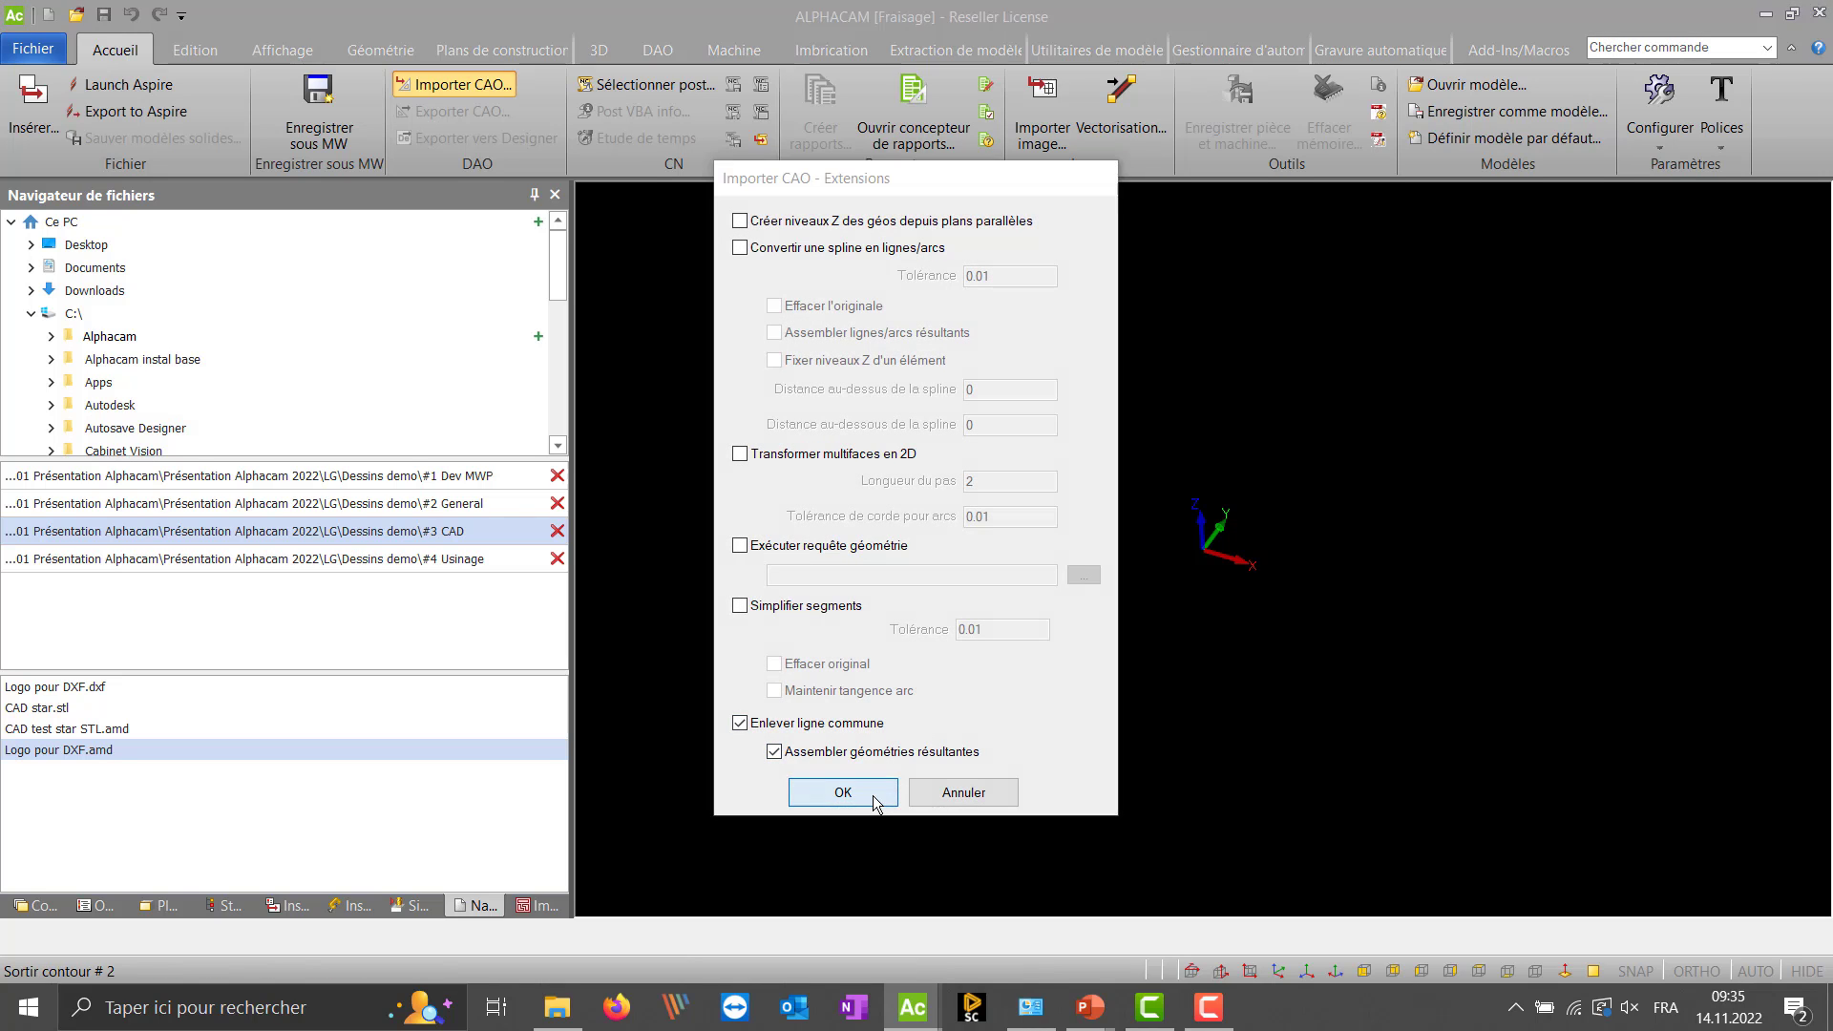
click(871, 792)
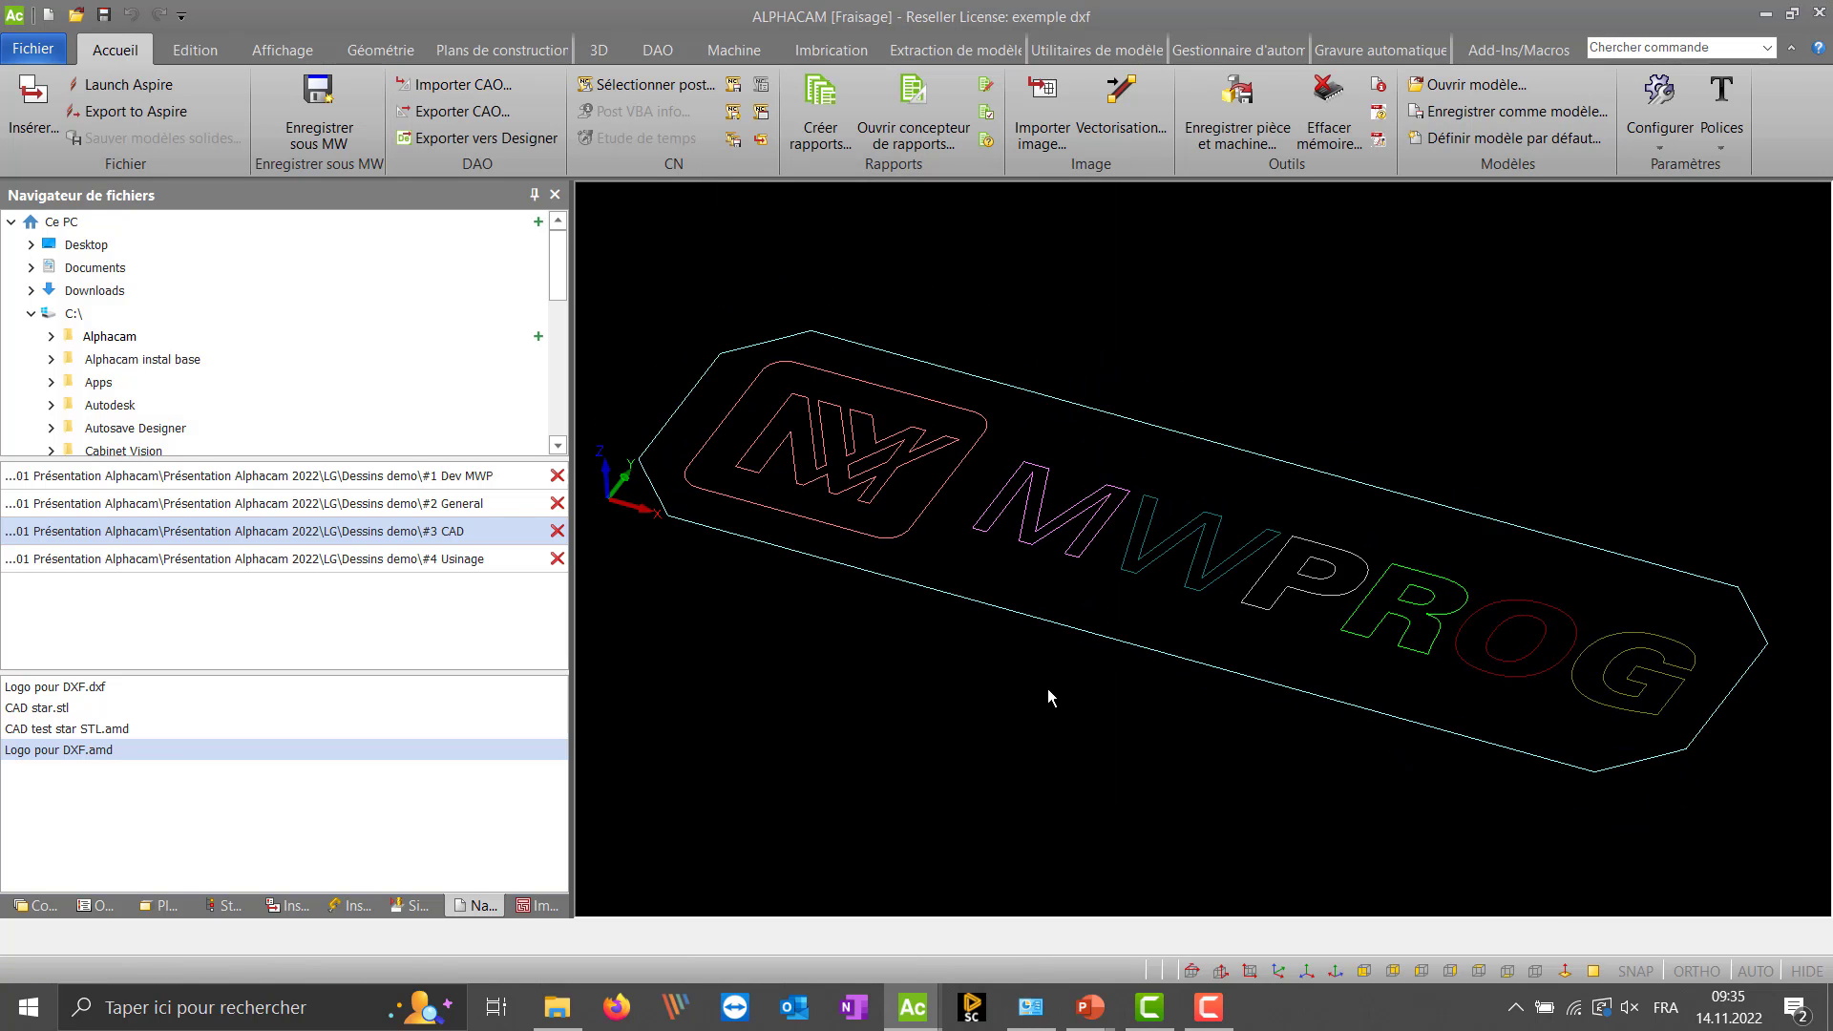
mouse_move(1581, 723)
middle_down()
mouse_move(1509, 707)
mouse_move(1692, 698)
middle_up()
middle_drag(999, 623, 991, 611)
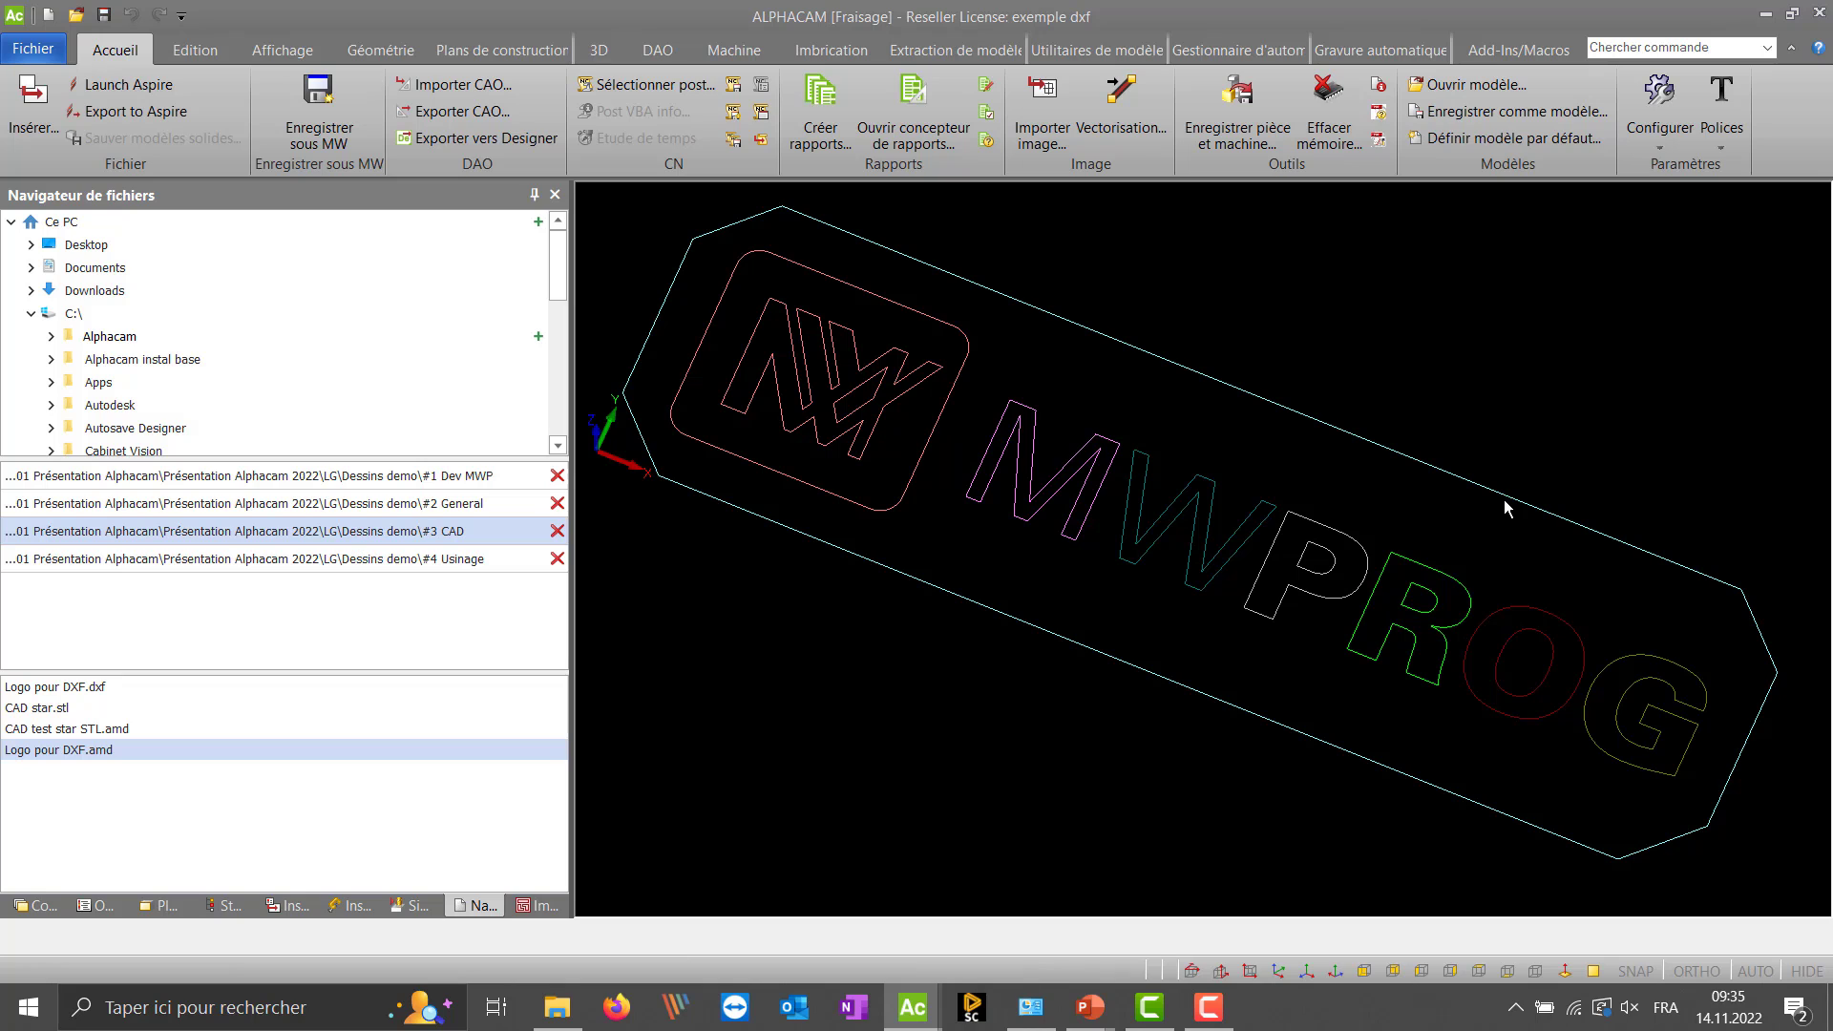
- Enable the display of geometry nodes (Dessiner noeuds géométries) on the imported logo
click(283, 50)
click(1260, 134)
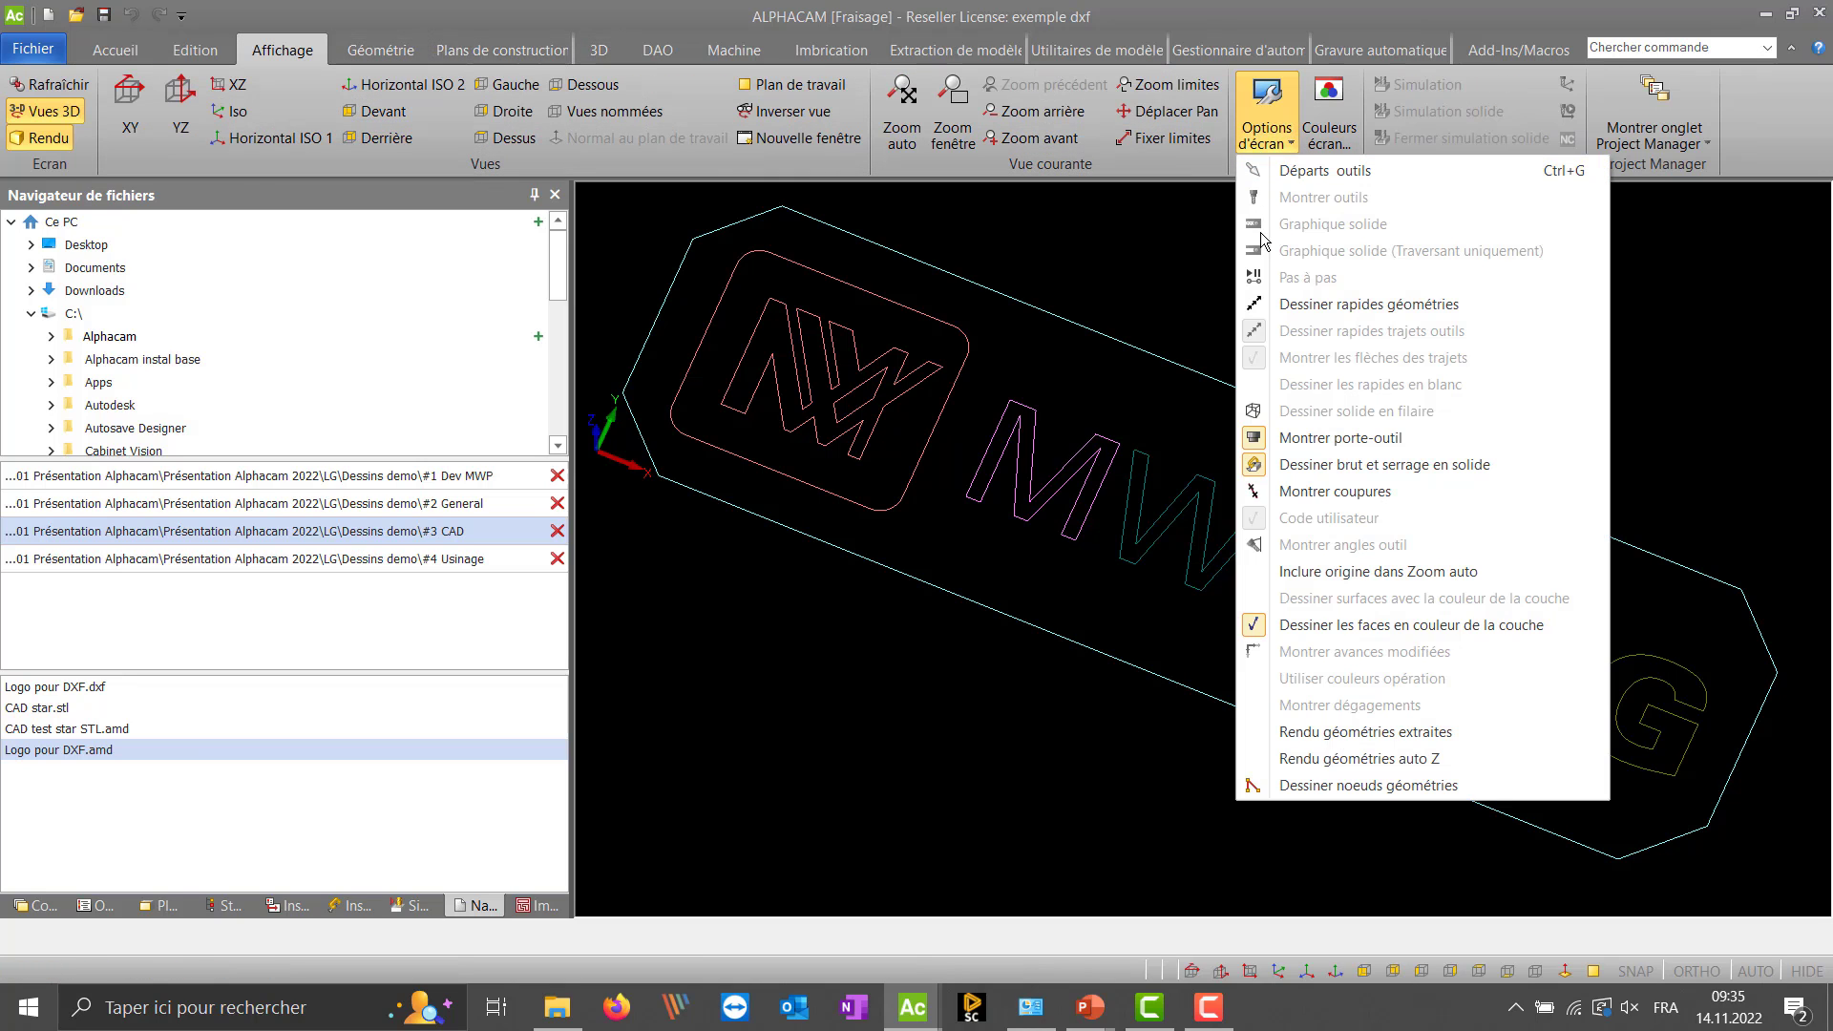
click(1387, 786)
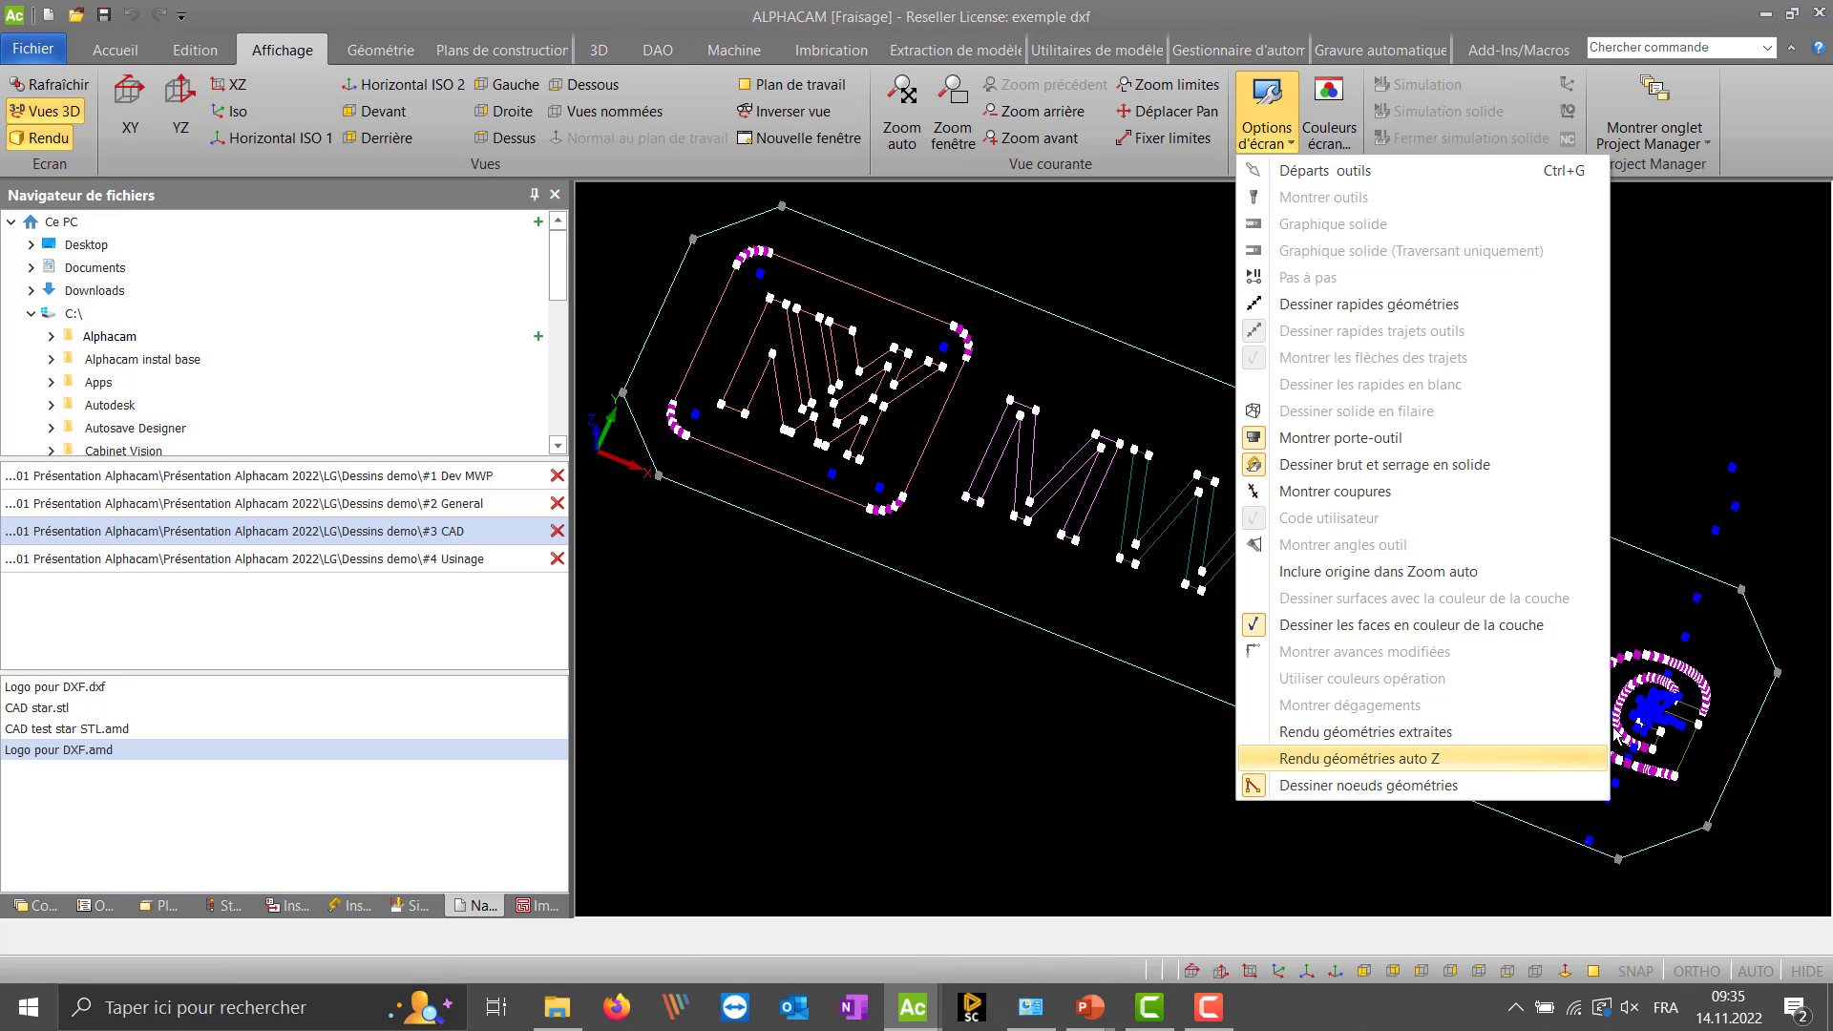
click(1718, 494)
- View the logo flat in XY and examine the density of nodes along the curves of the O and G
click(1593, 972)
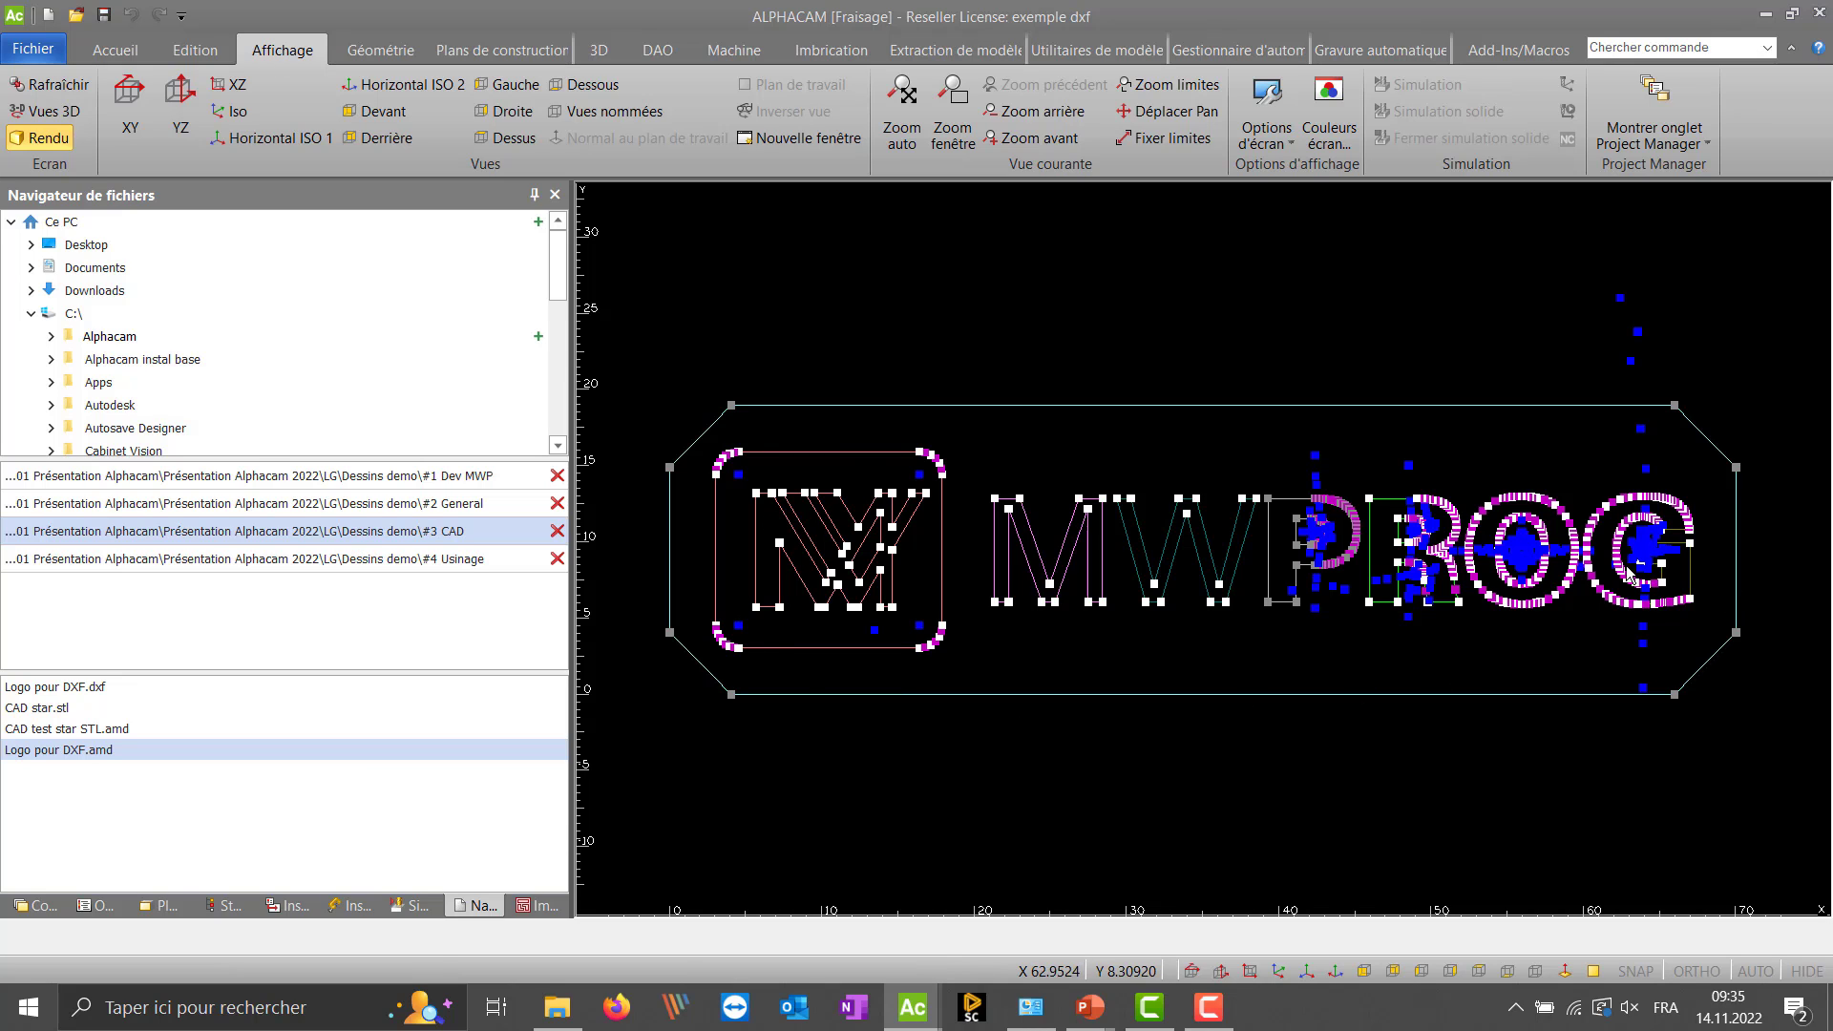
scroll(1703, 535, up, 3)
scroll(1699, 536, down, 2)
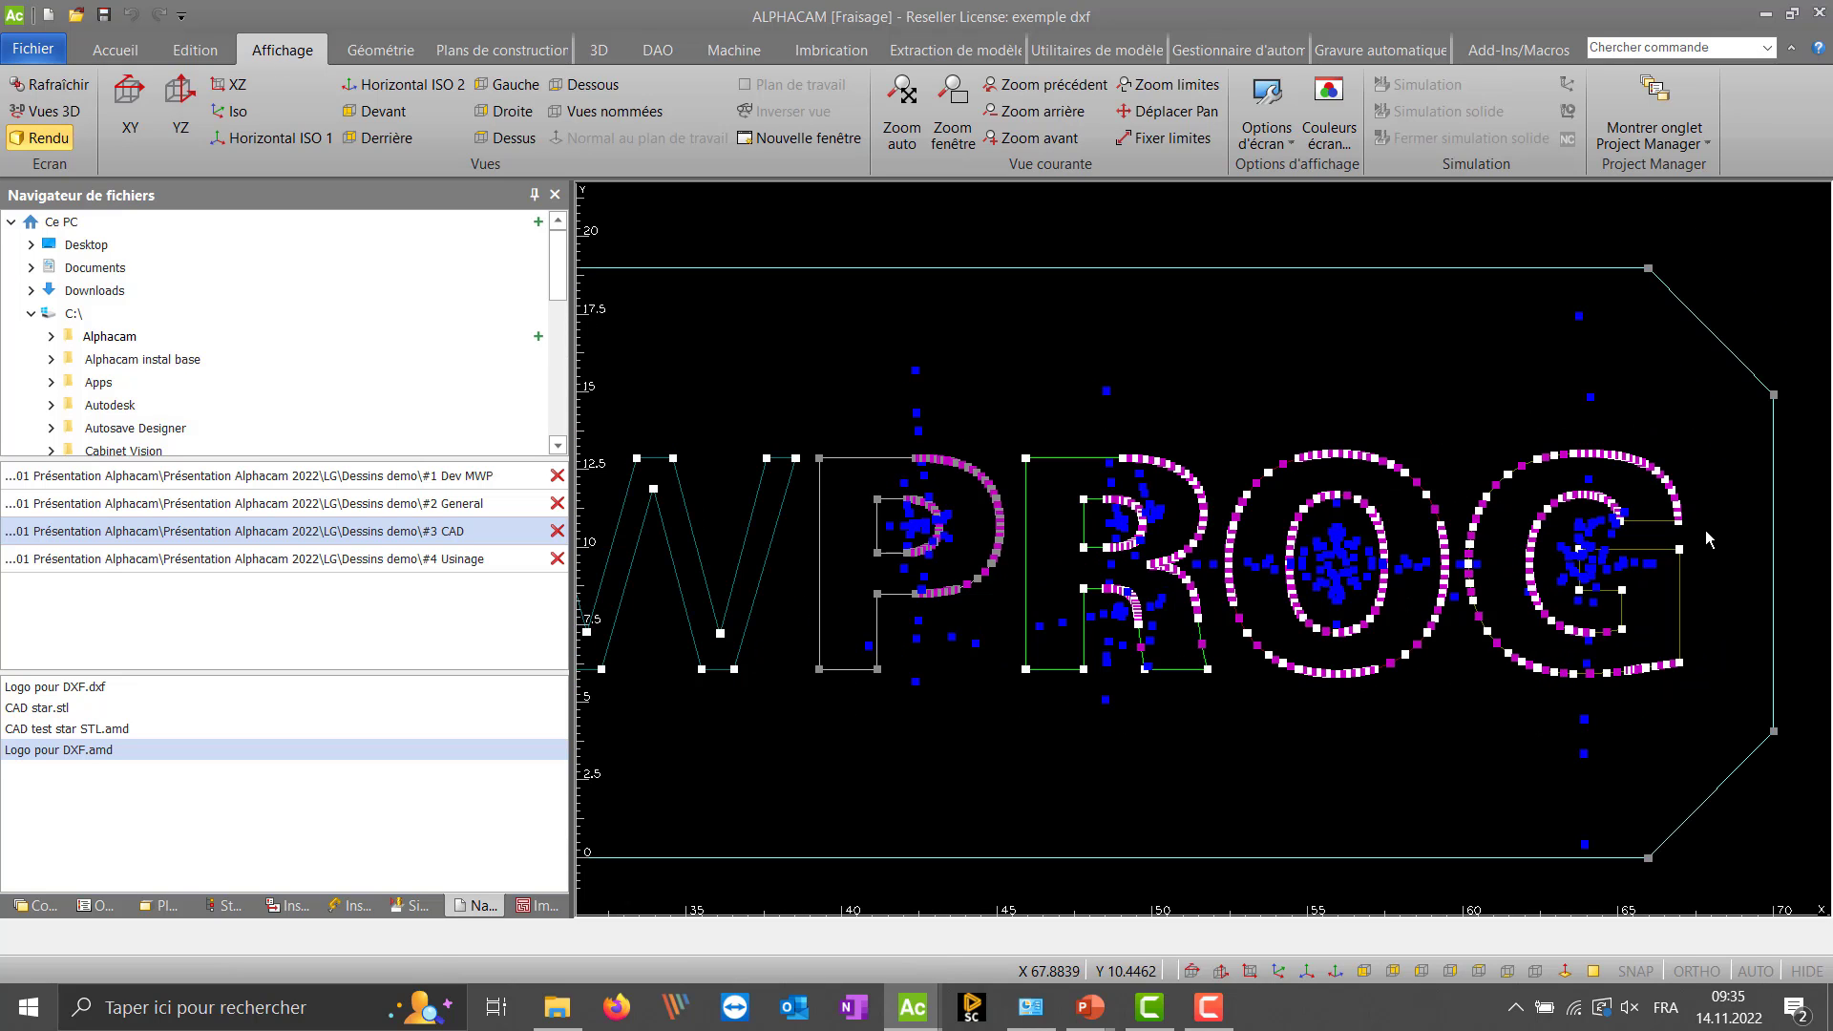
scroll(1705, 530, up, 4)
scroll(1471, 330, down, 3)
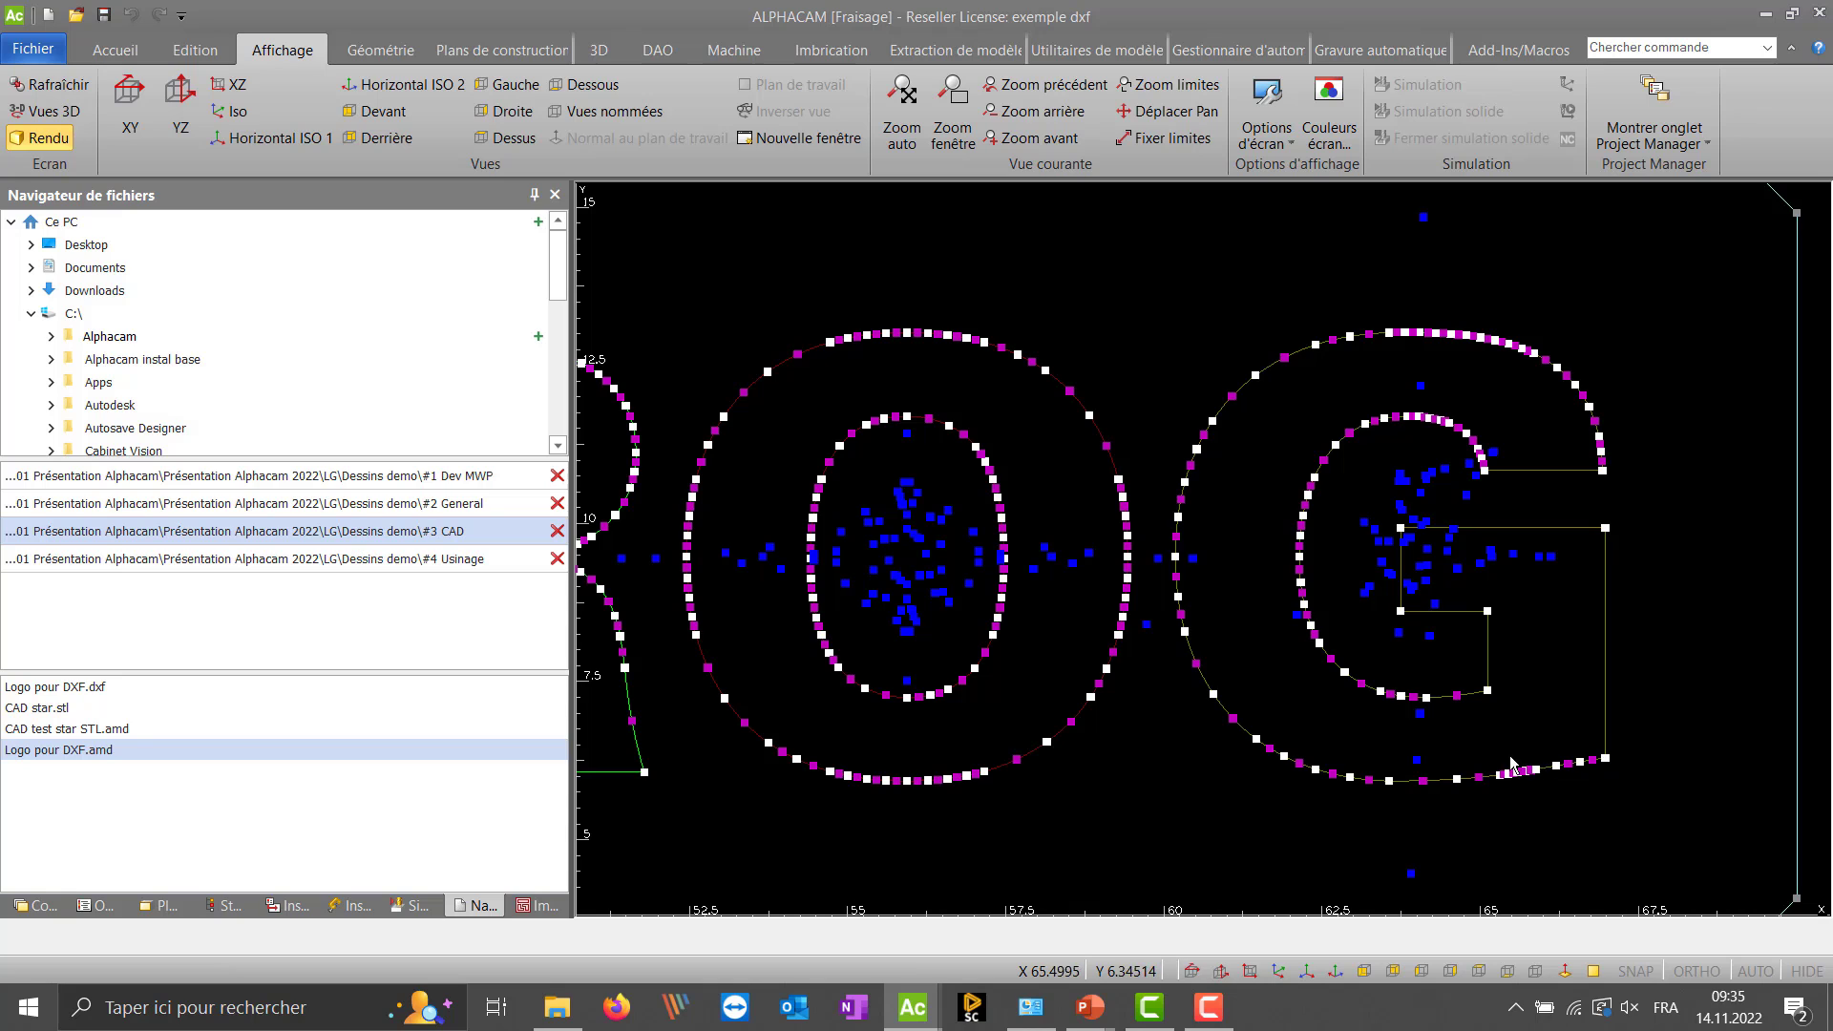
scroll(1509, 754, up, 3)
scroll(1590, 760, down, 3)
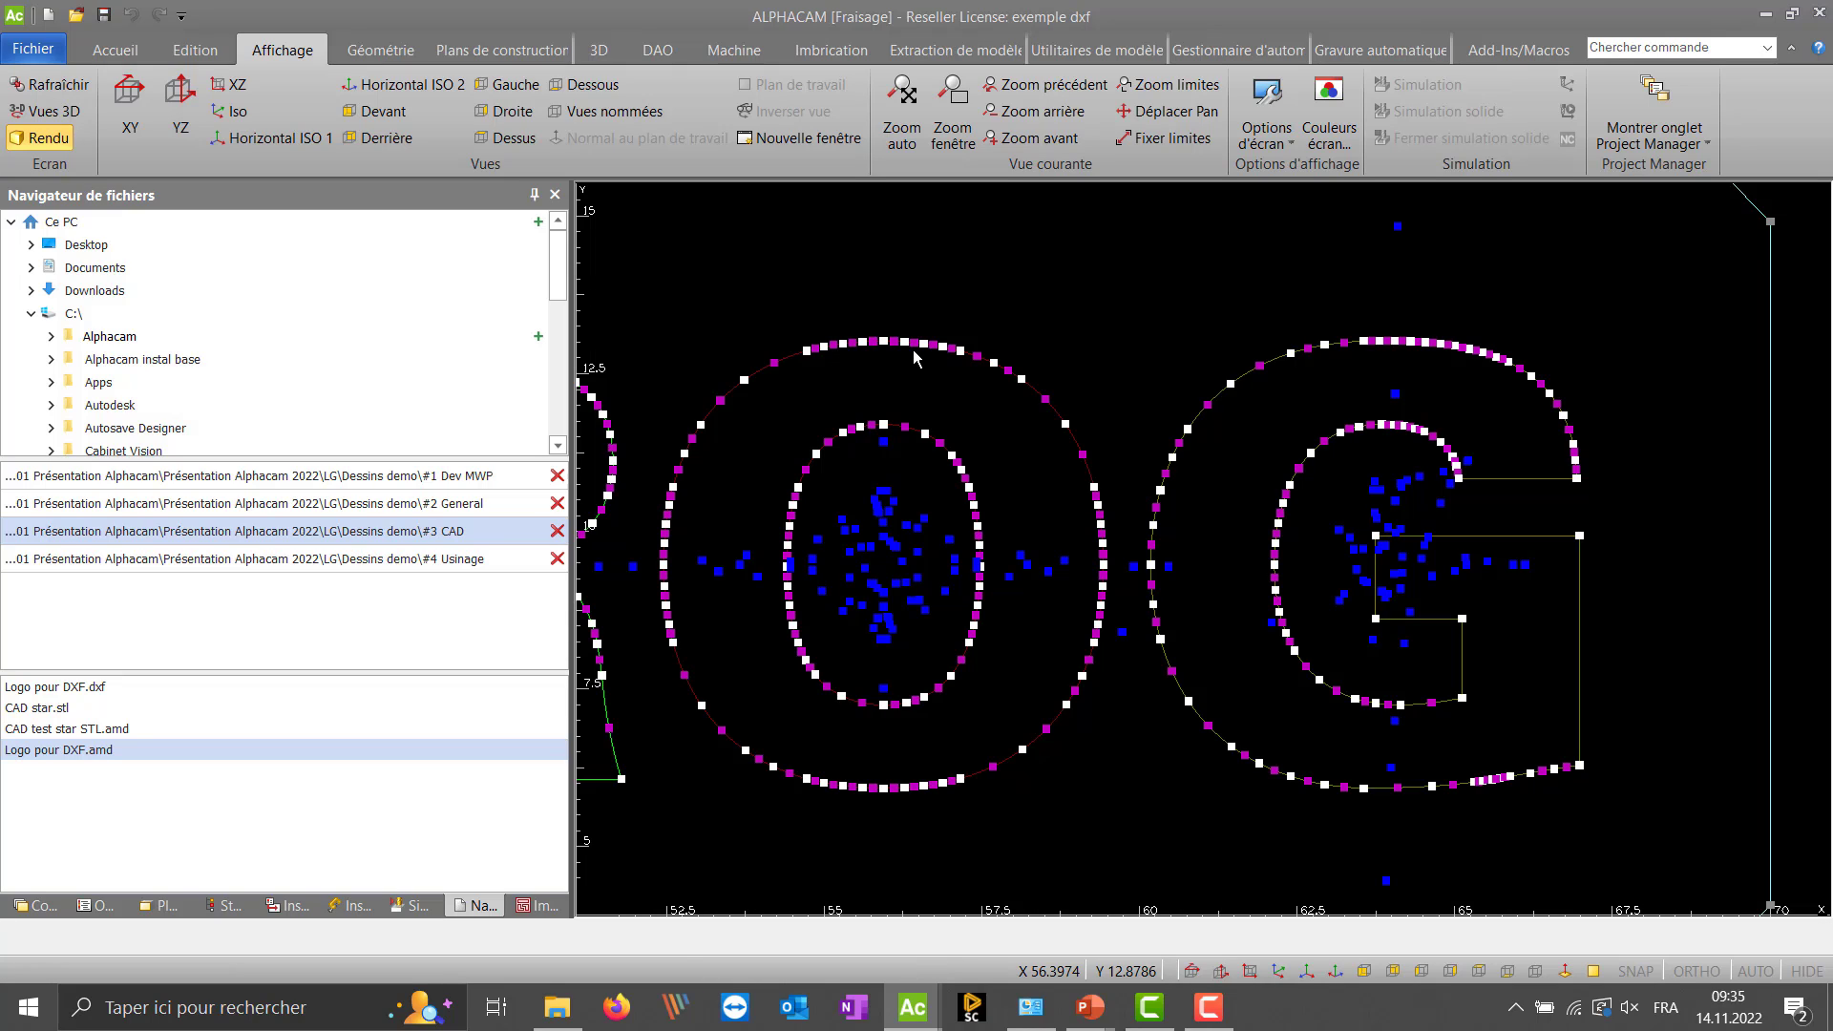
scroll(1502, 781, up, 5)
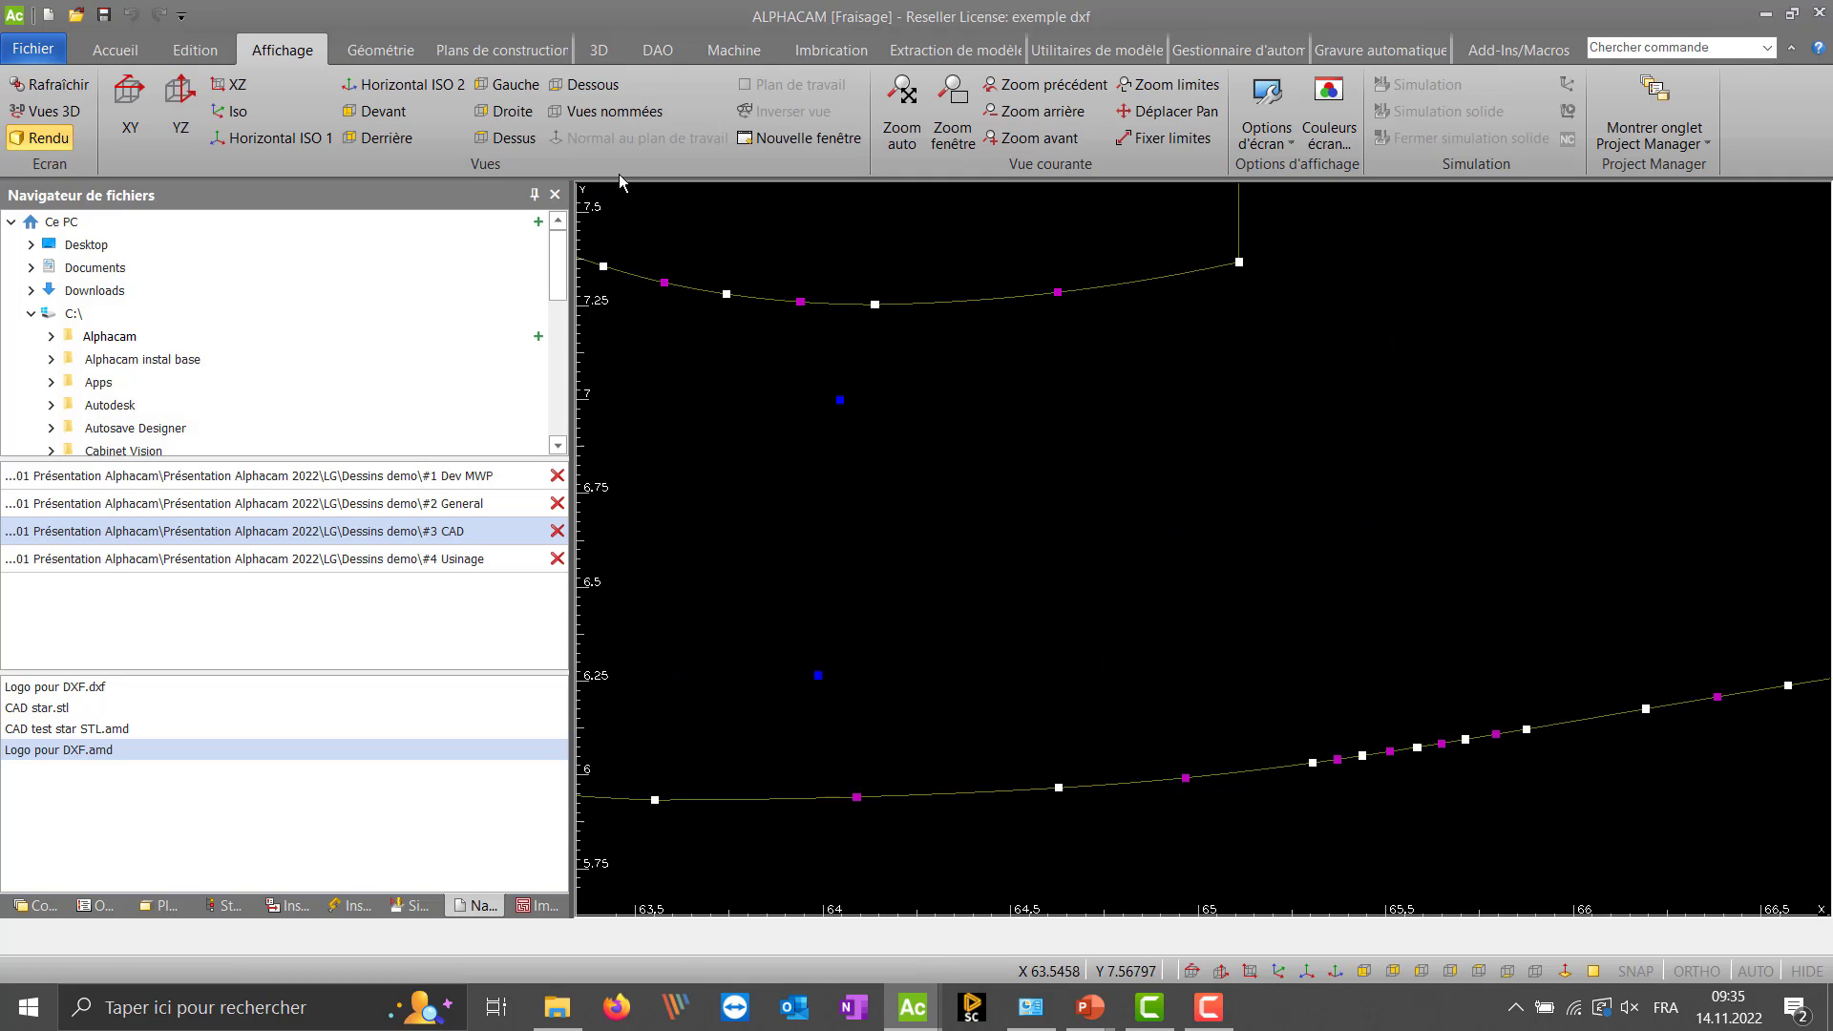
- Edit the G outline by node and, with a snap enabled, move a node on its lower curve onto the adjacent node
click(196, 51)
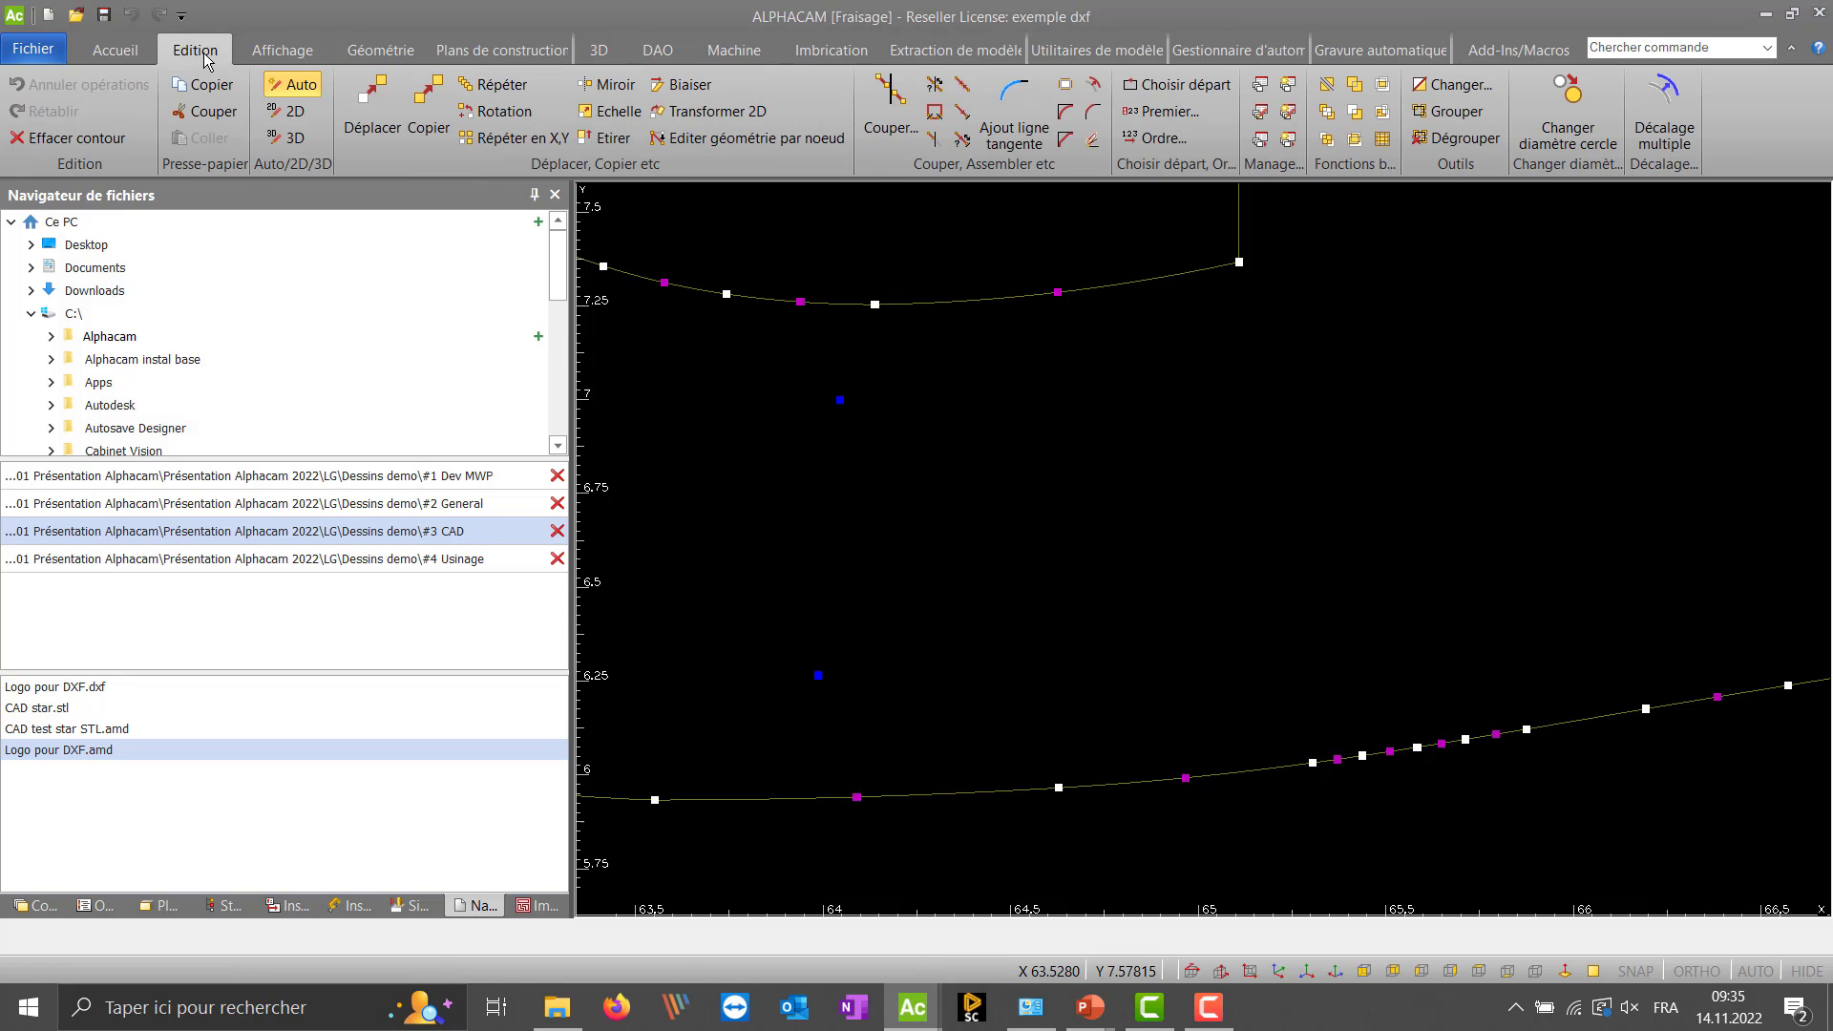
click(753, 140)
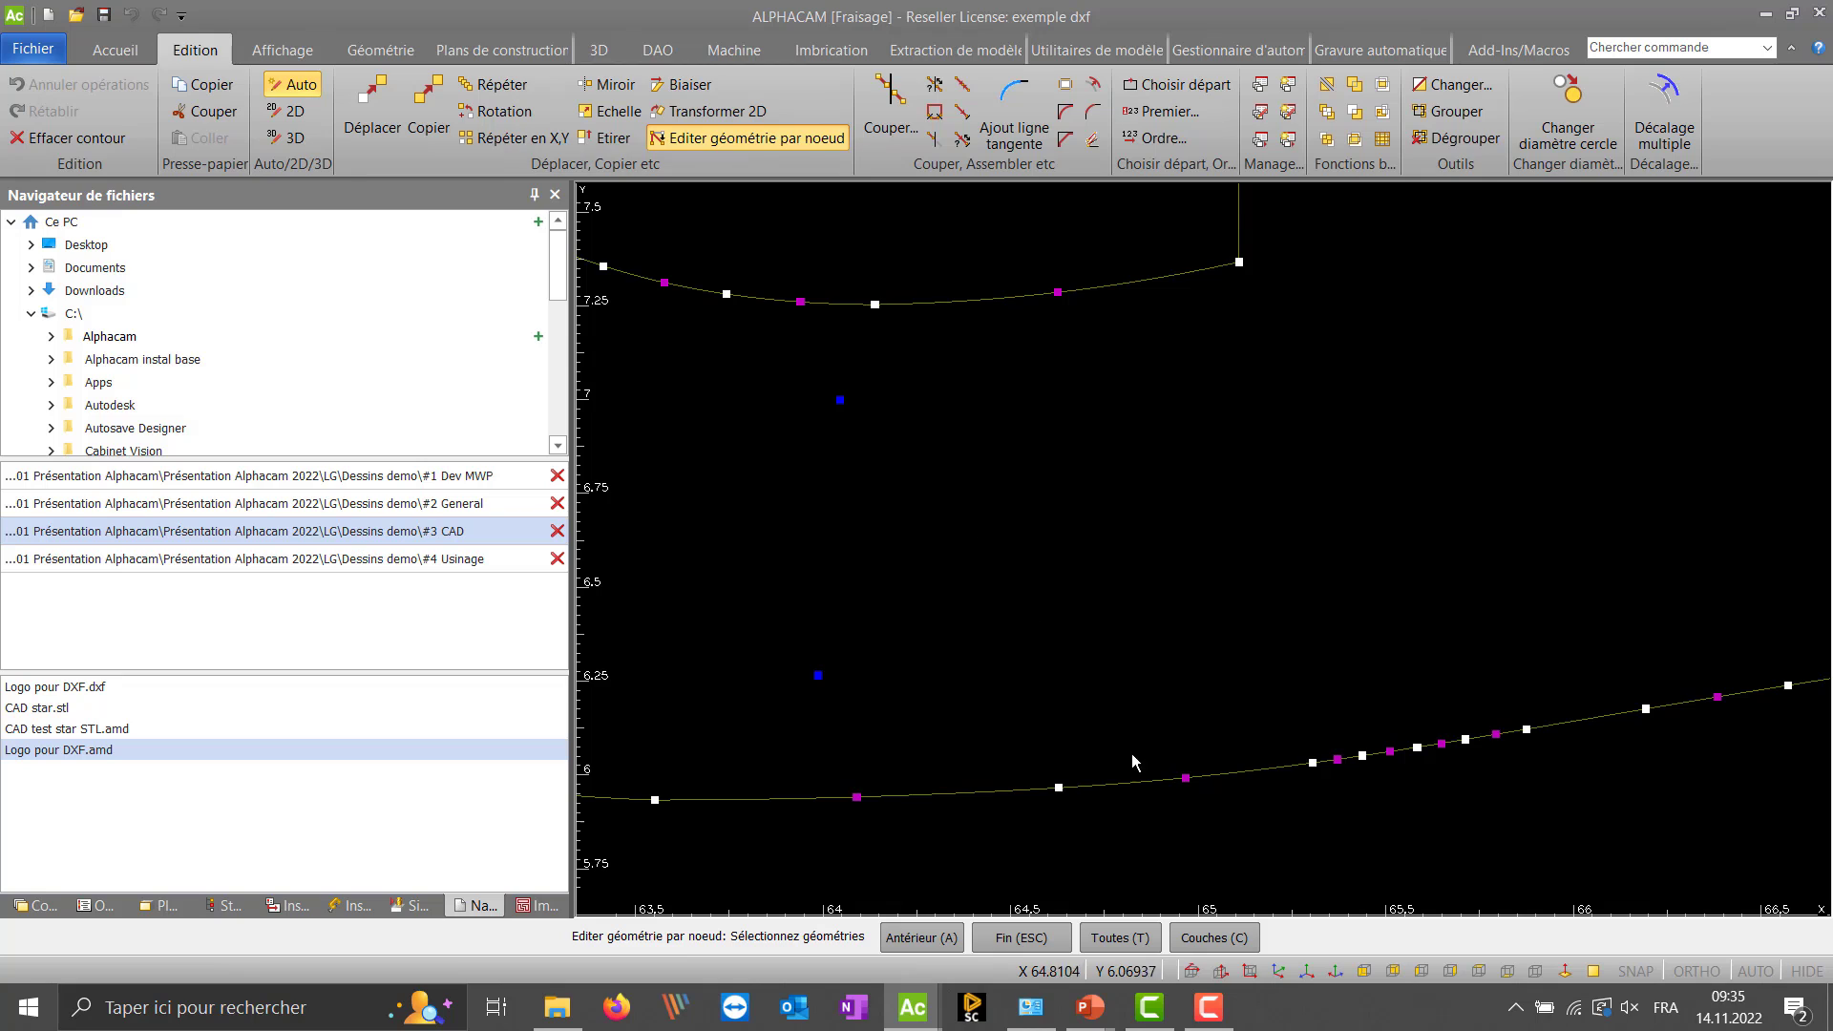
click(1144, 781)
right_click(1142, 720)
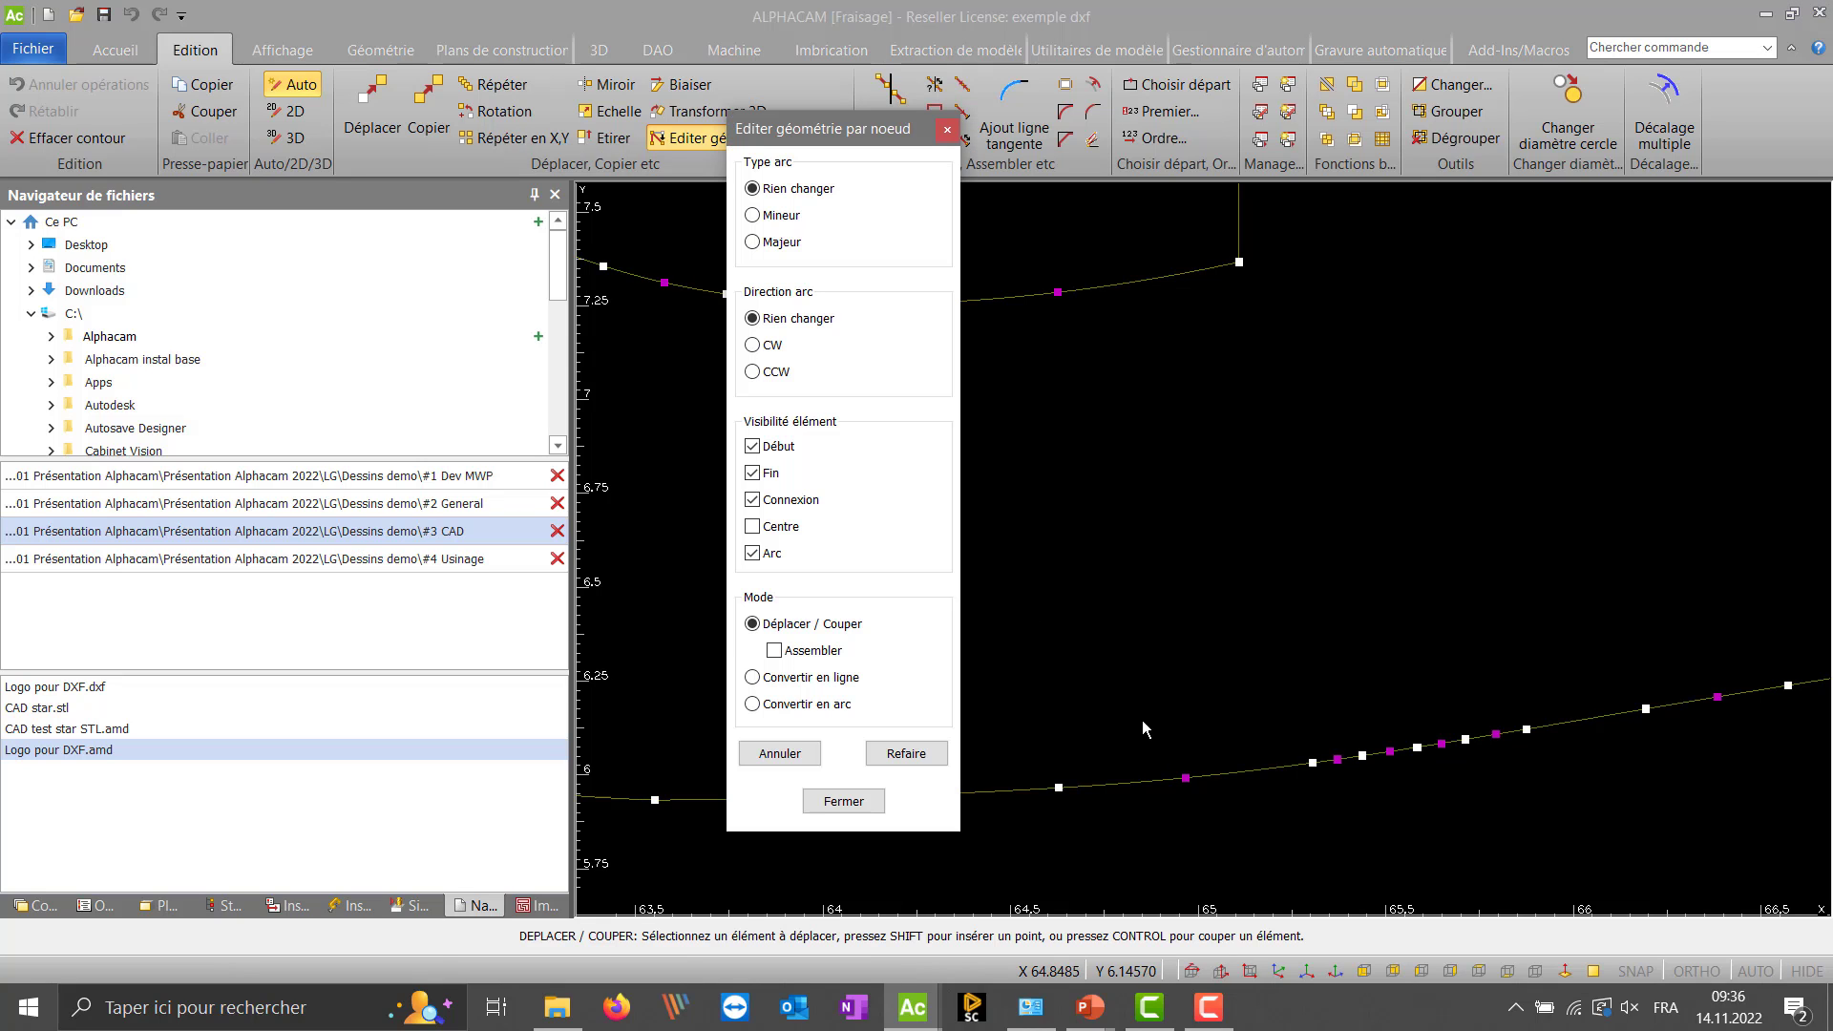
click(1469, 741)
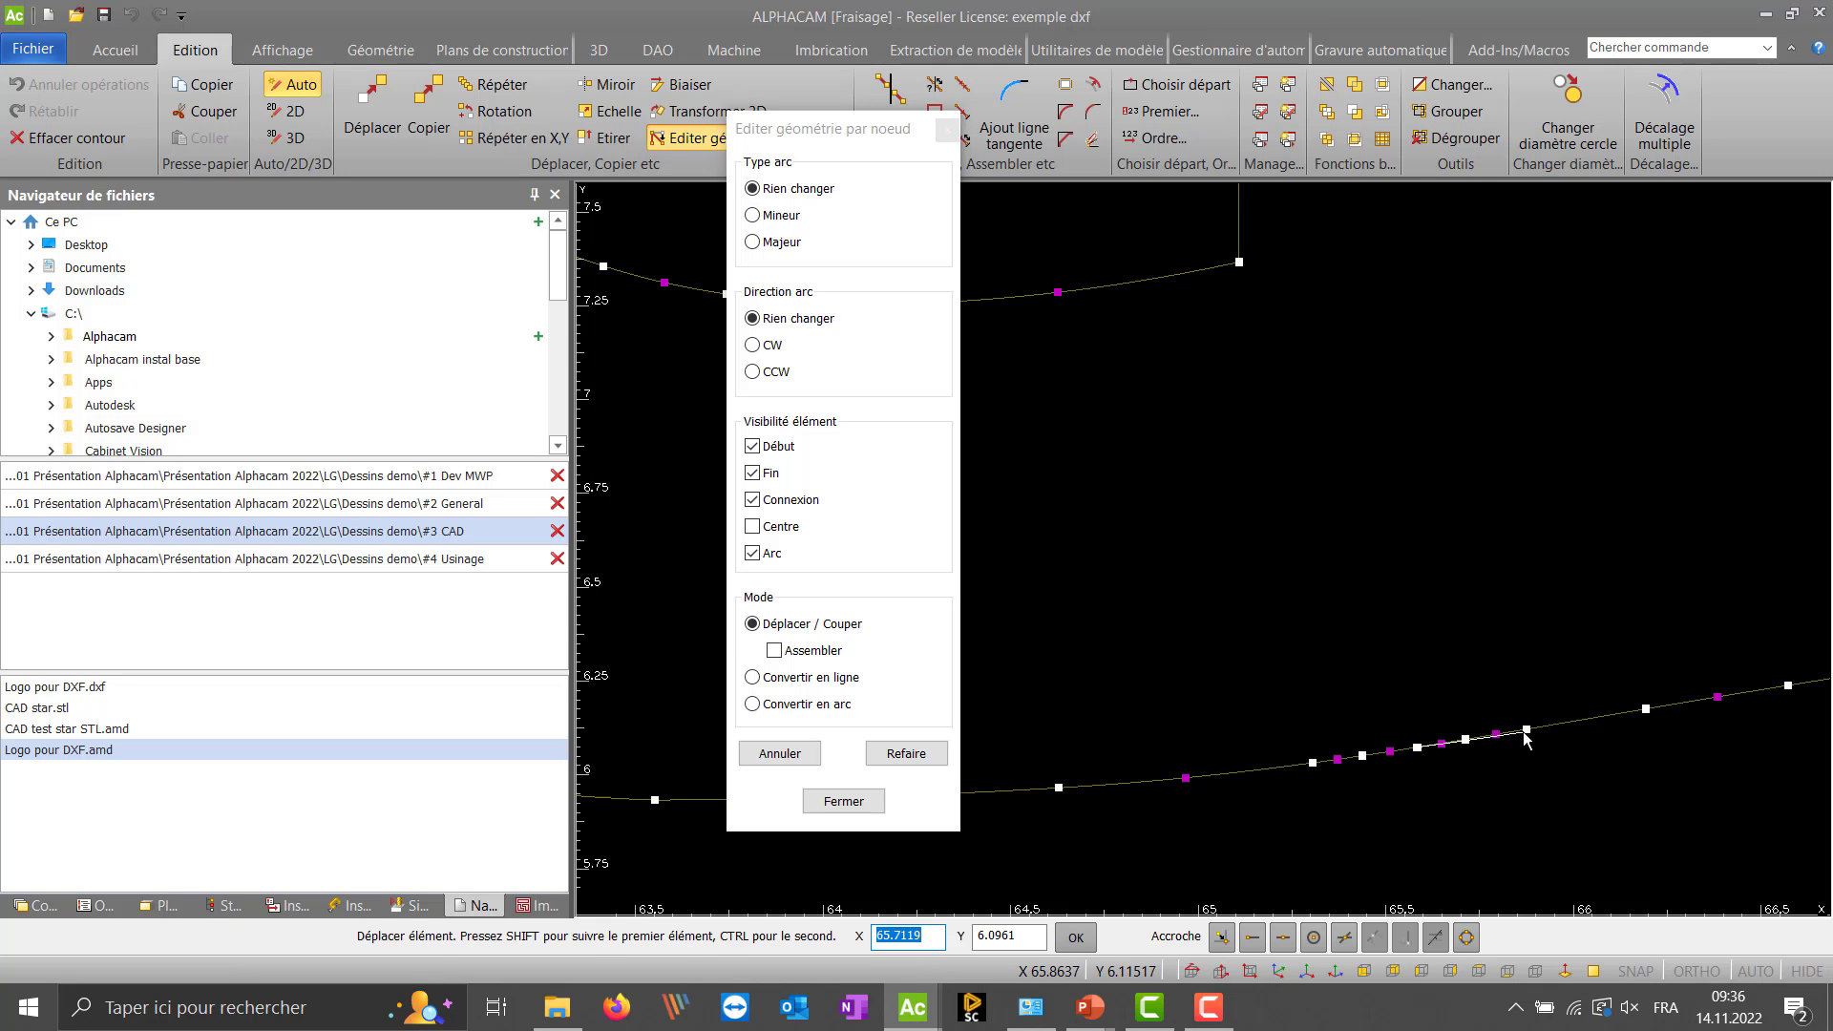
click(1222, 936)
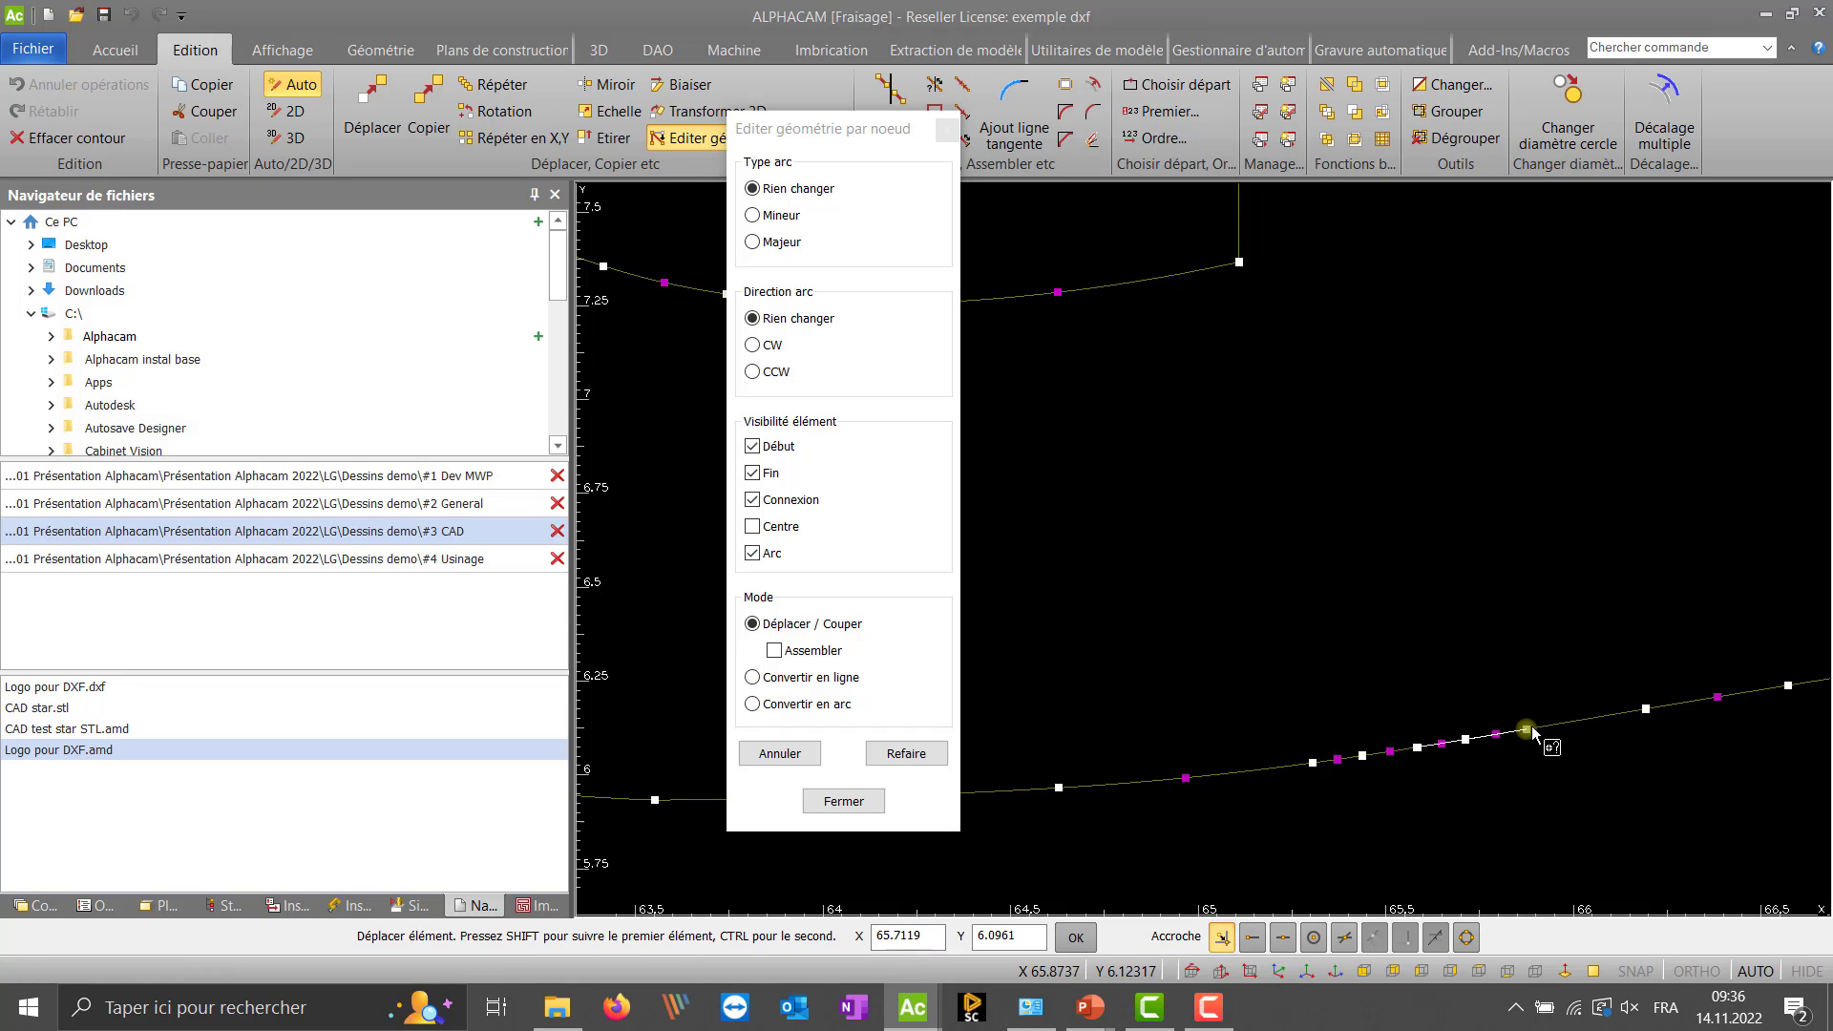
click(1532, 726)
- Merge more of the closely spaced nodes on the G's lower curve onto the same neighbouring node
click(1417, 748)
click(1527, 730)
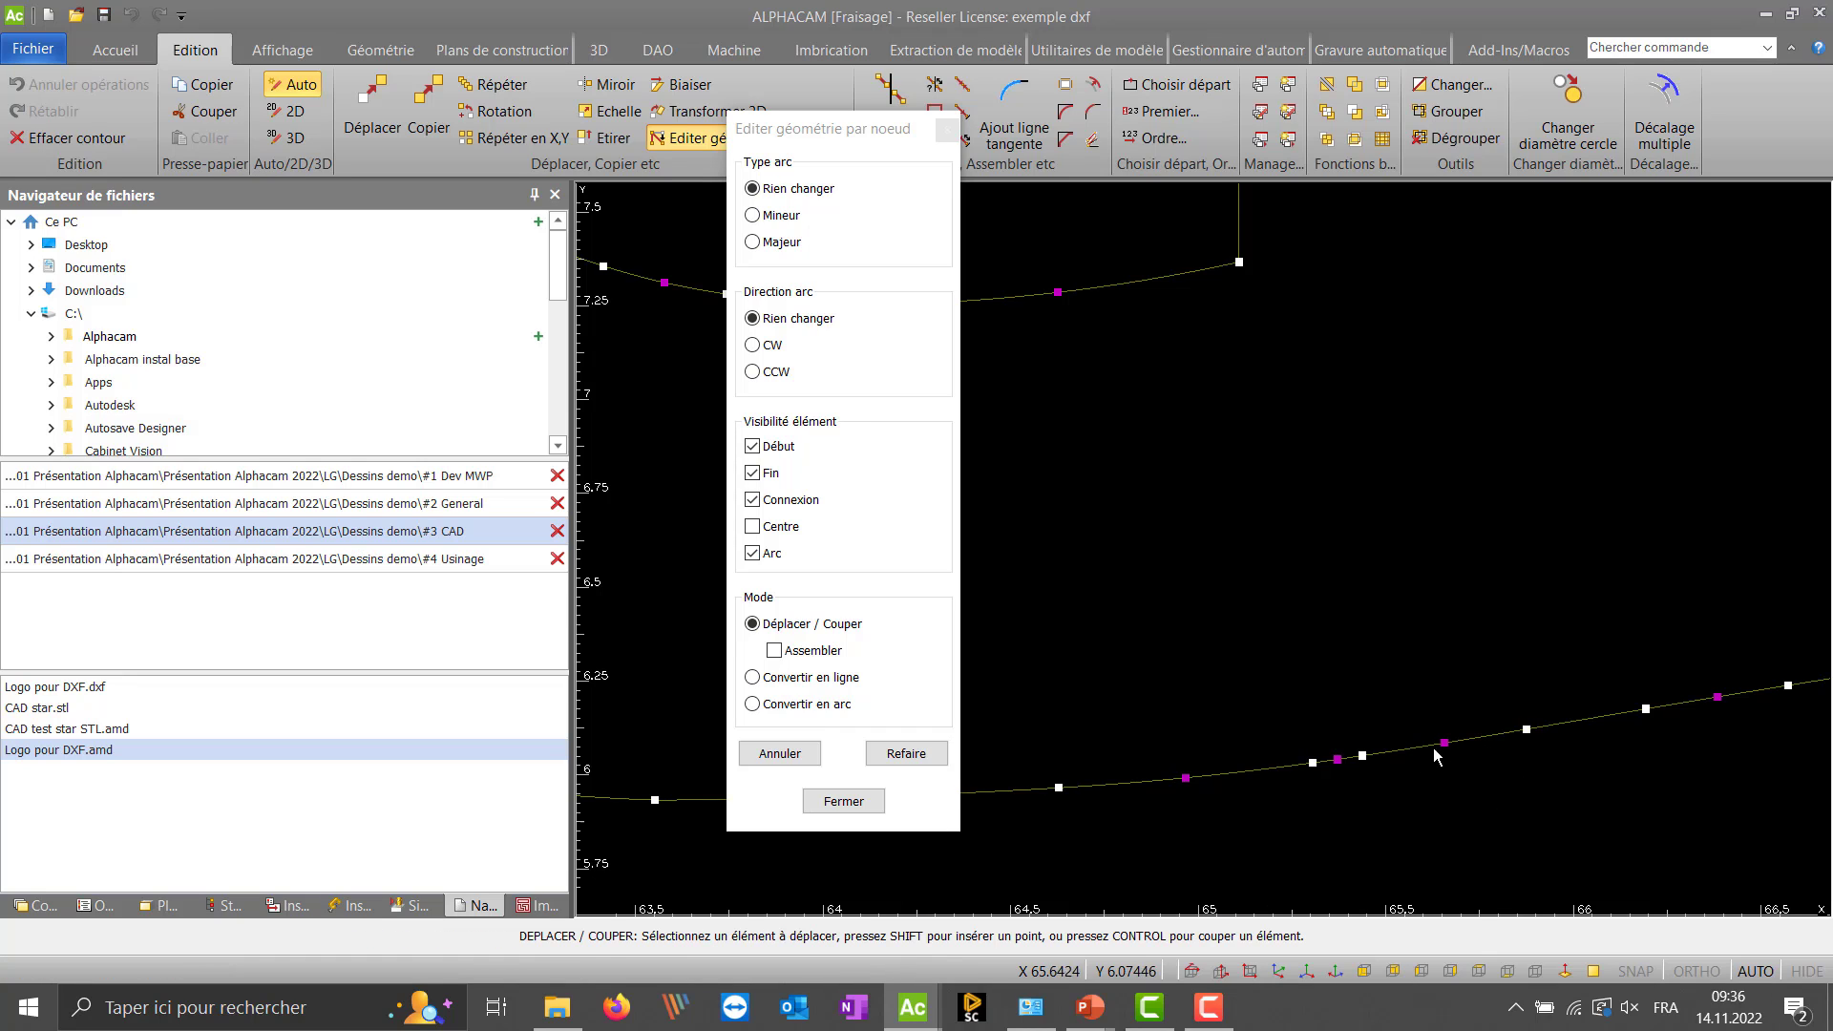
click(1430, 748)
click(1523, 732)
scroll(1270, 730, down, 2)
scroll(1272, 738, down, 2)
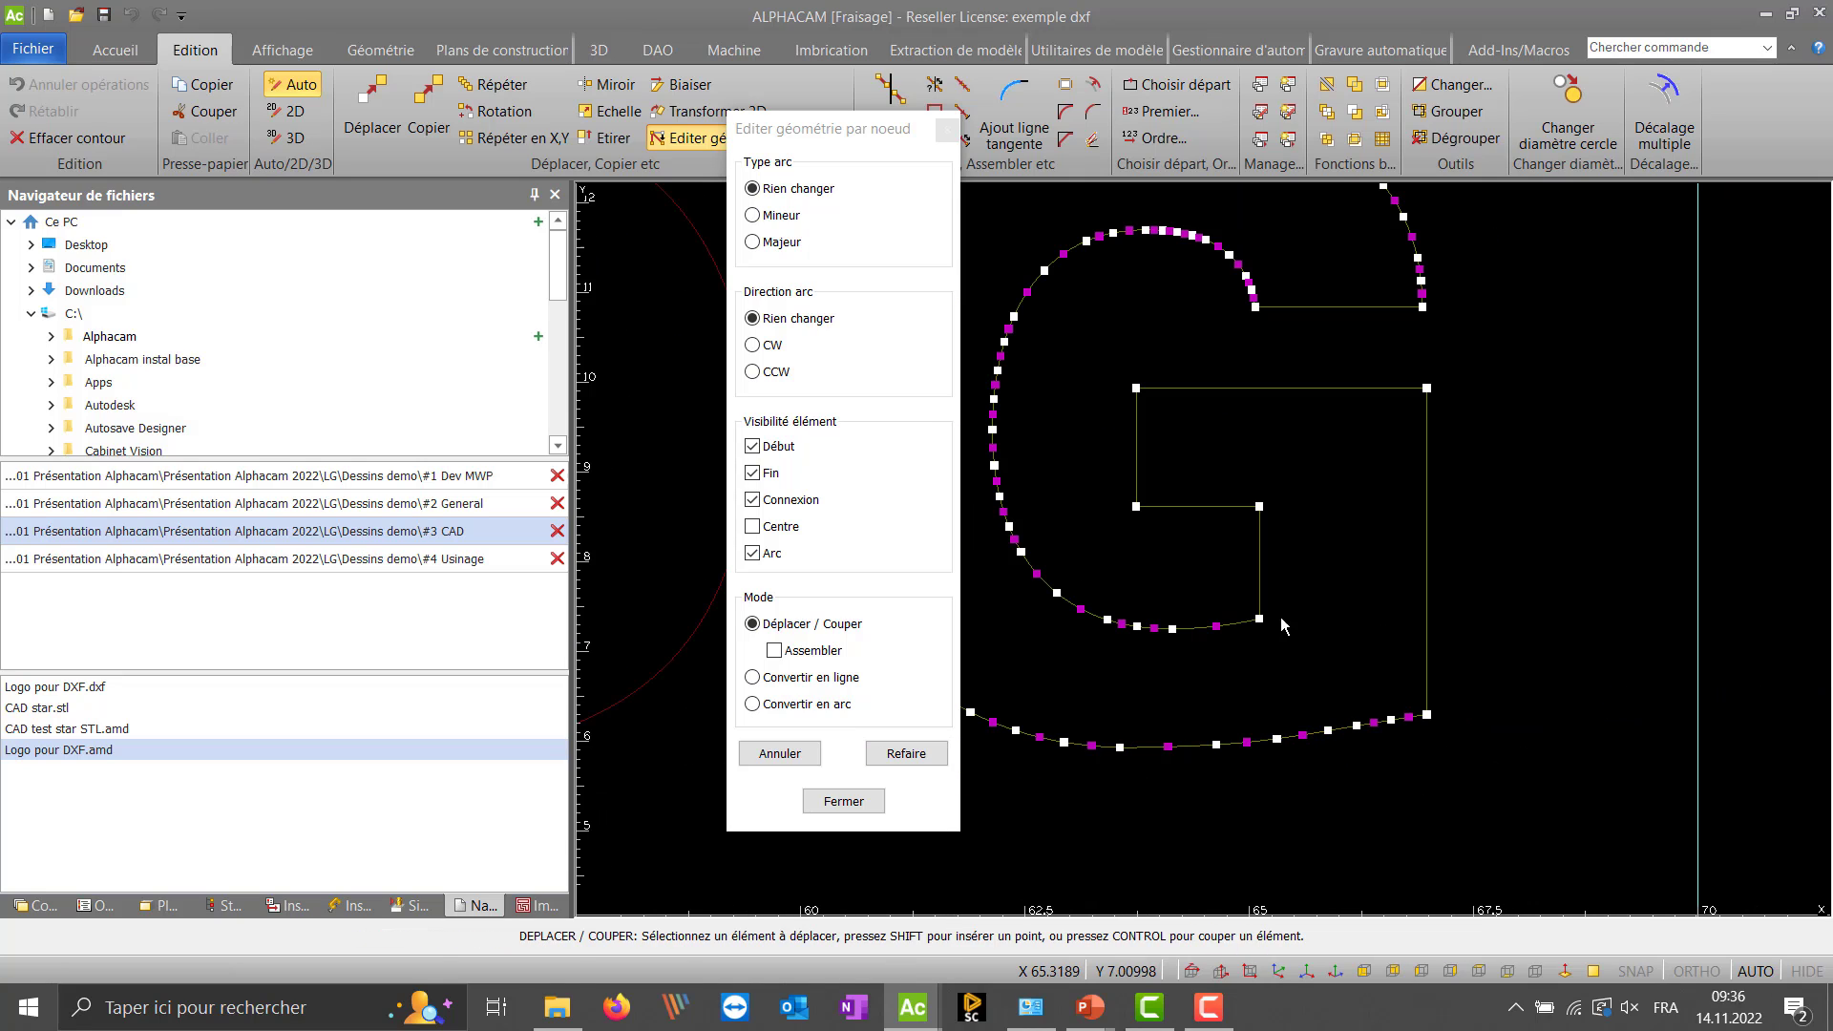
- Try moving the corner node of the G's crossbar inward and outward, and undo both moves
click(1426, 389)
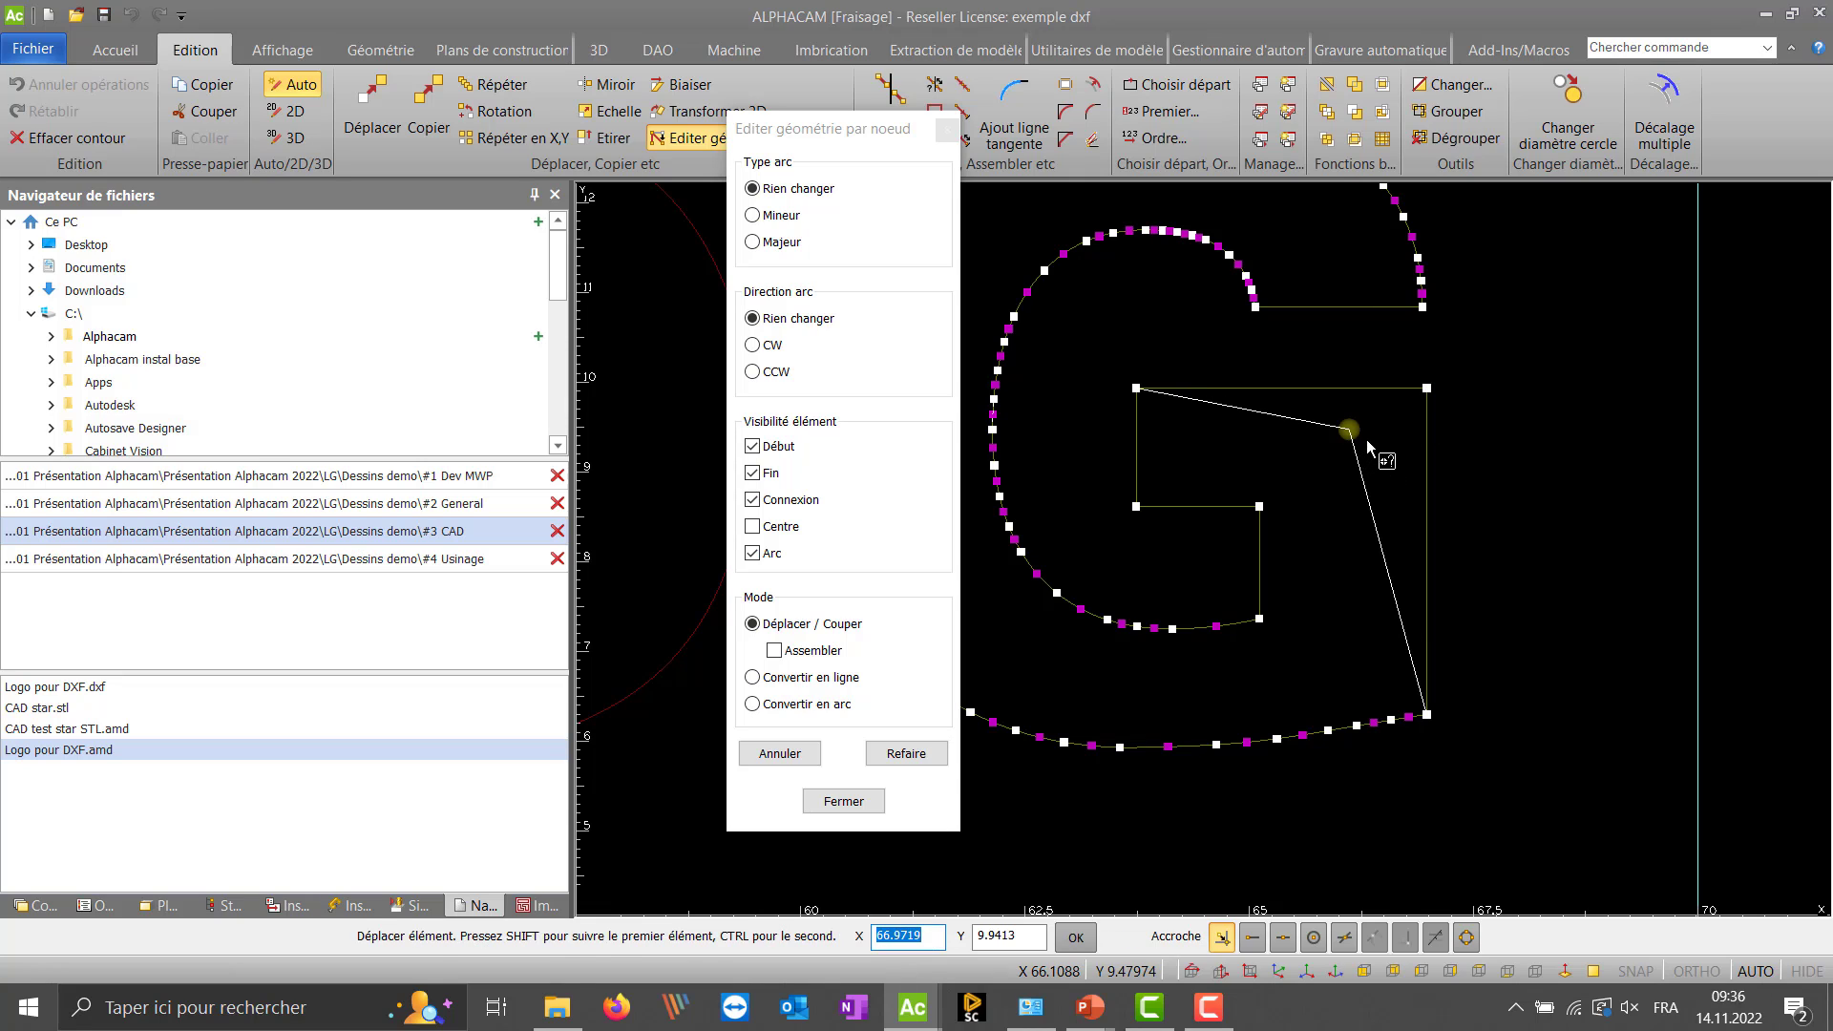
click(1349, 430)
click(1349, 432)
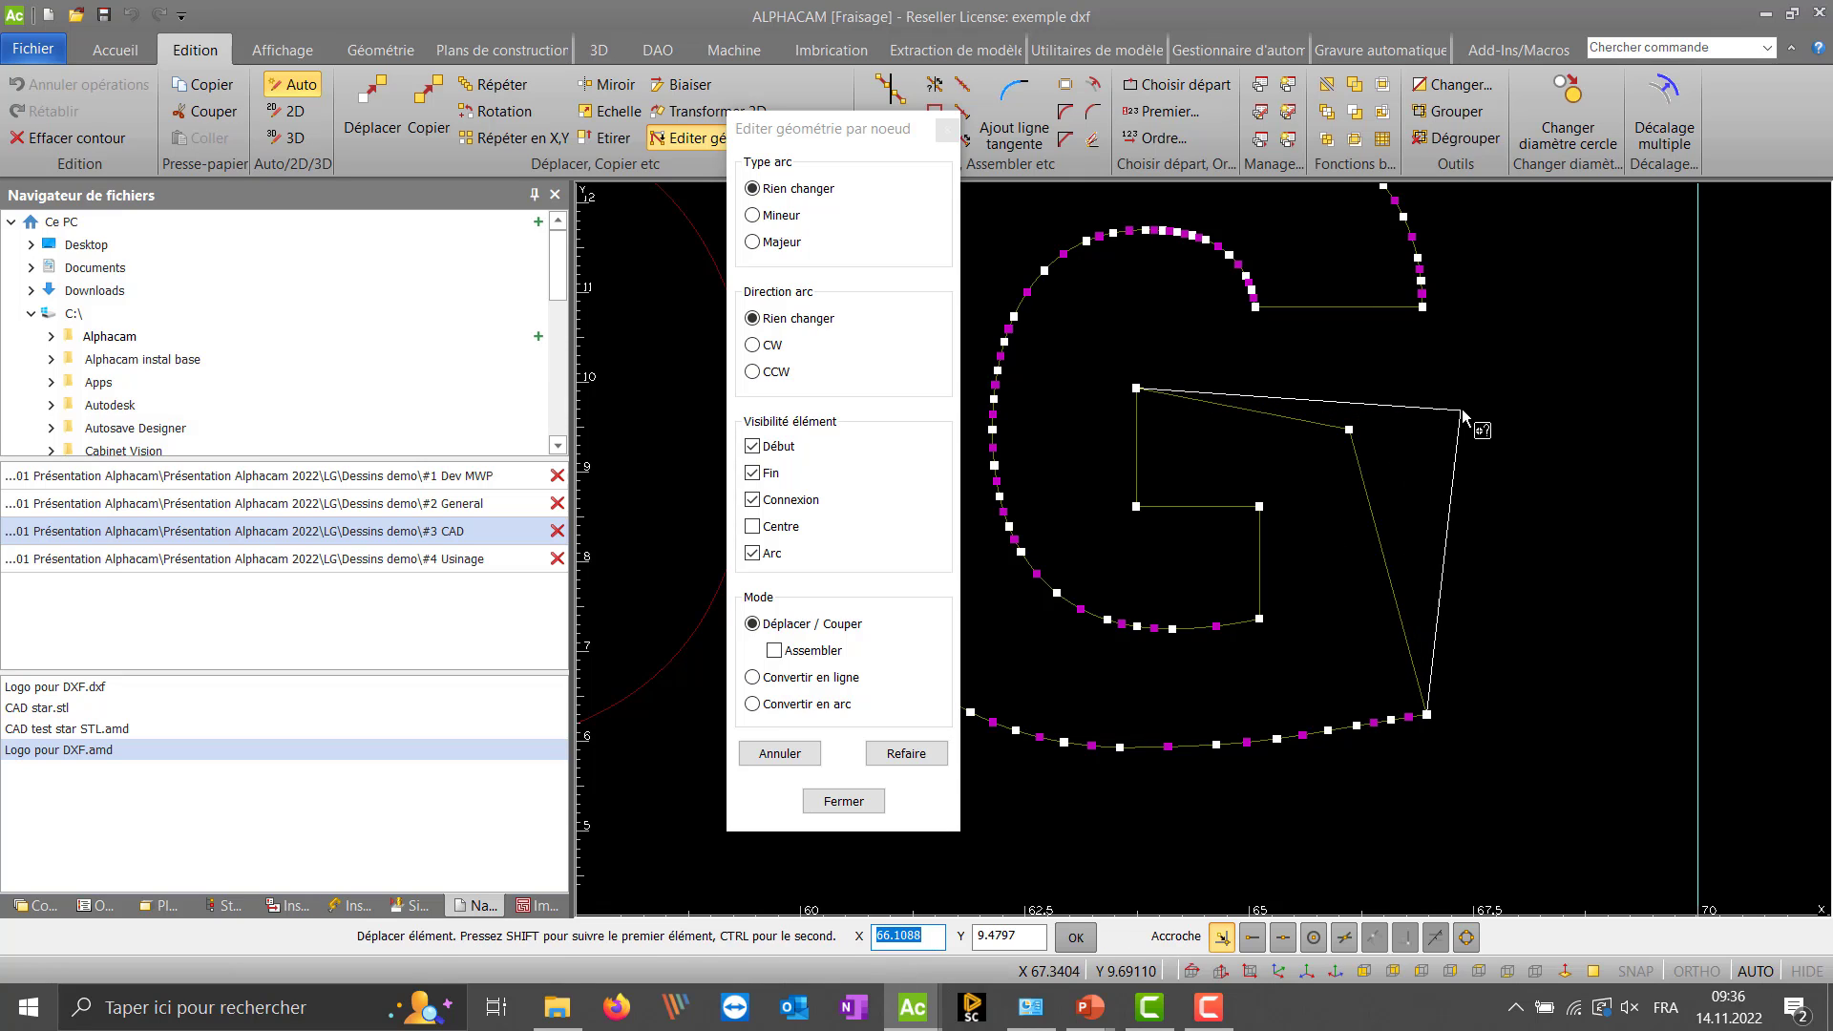
click(1464, 410)
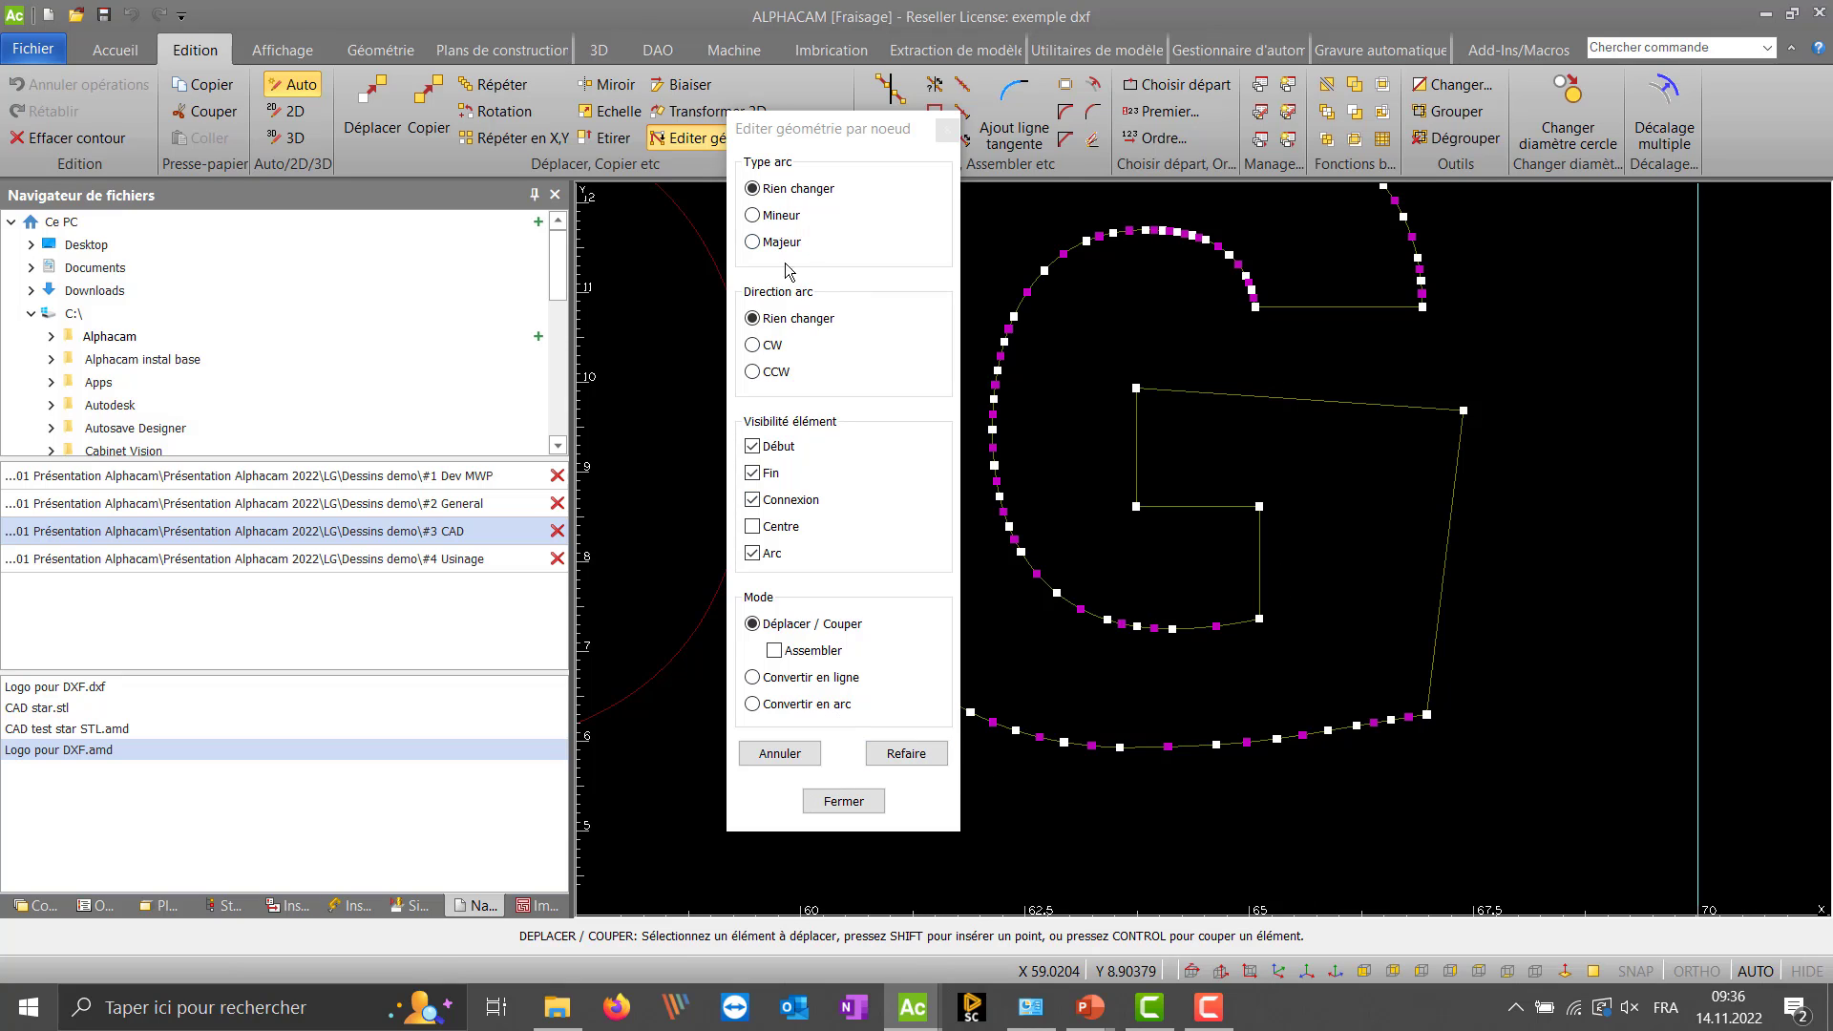
click(797, 755)
click(797, 755)
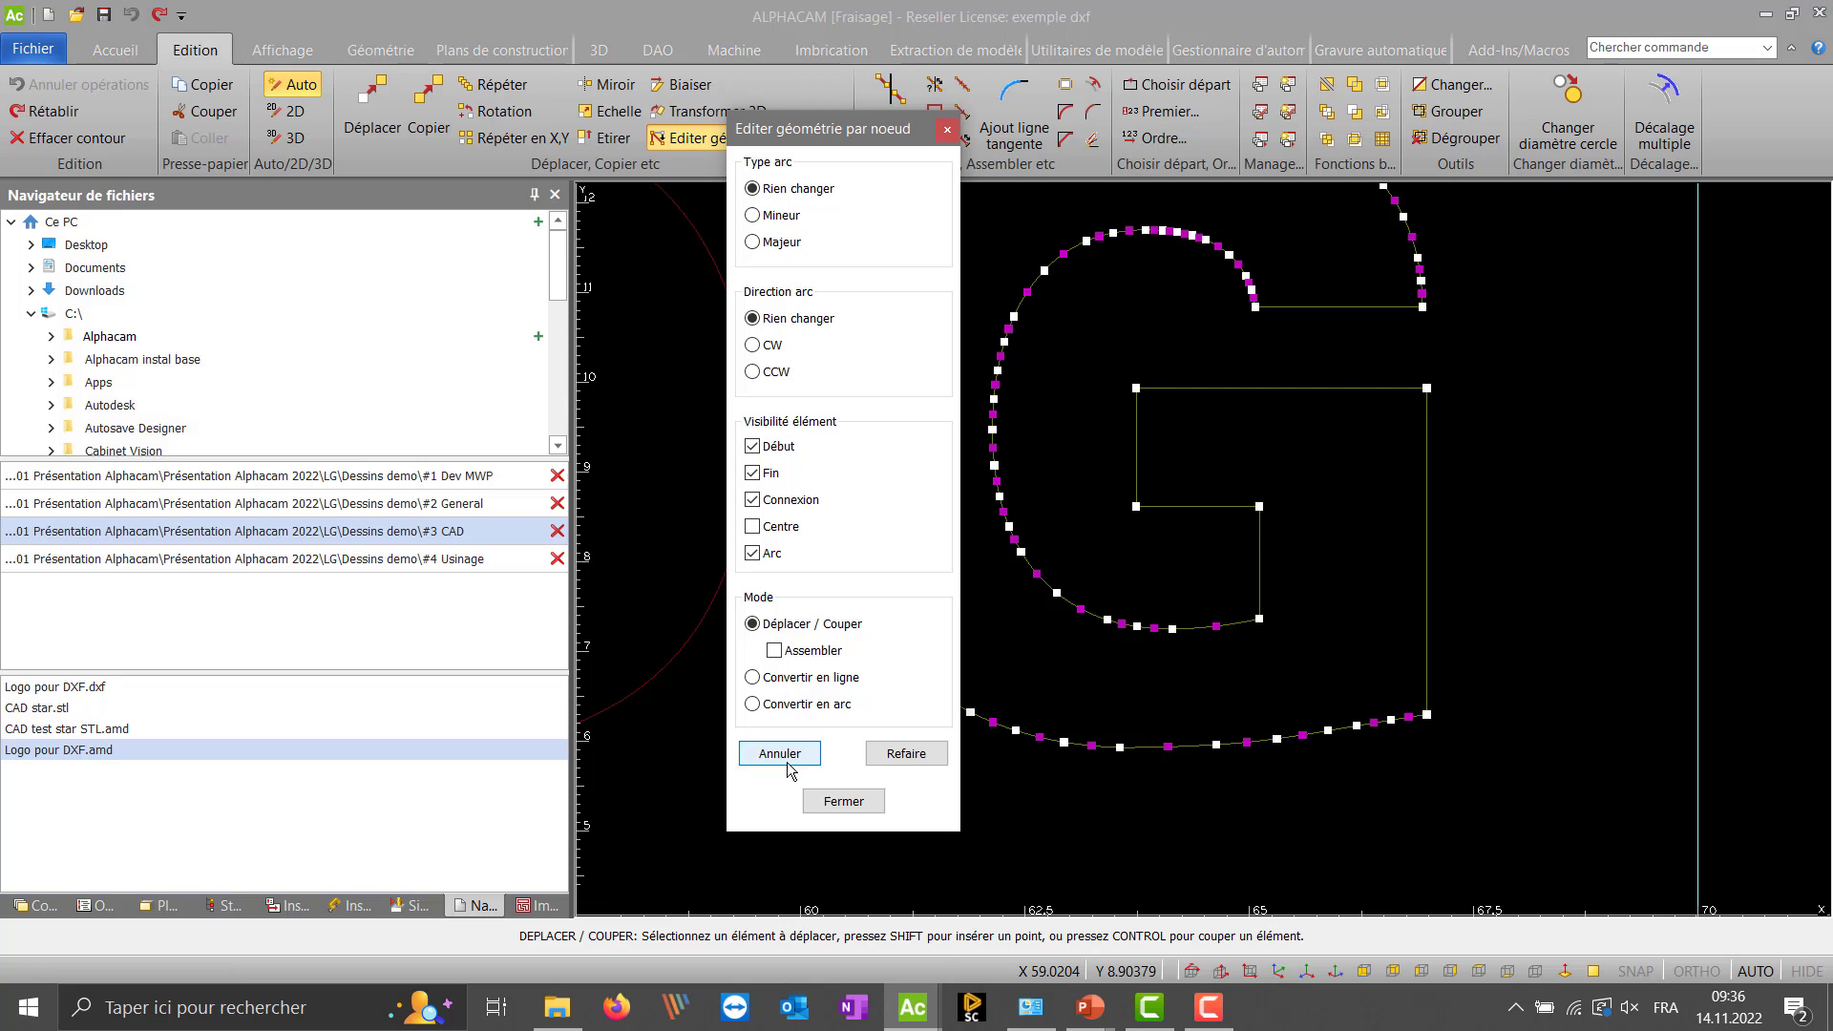
- Finish editing the geometry by node and disable the display of geometry nodes
click(840, 802)
key(Escape)
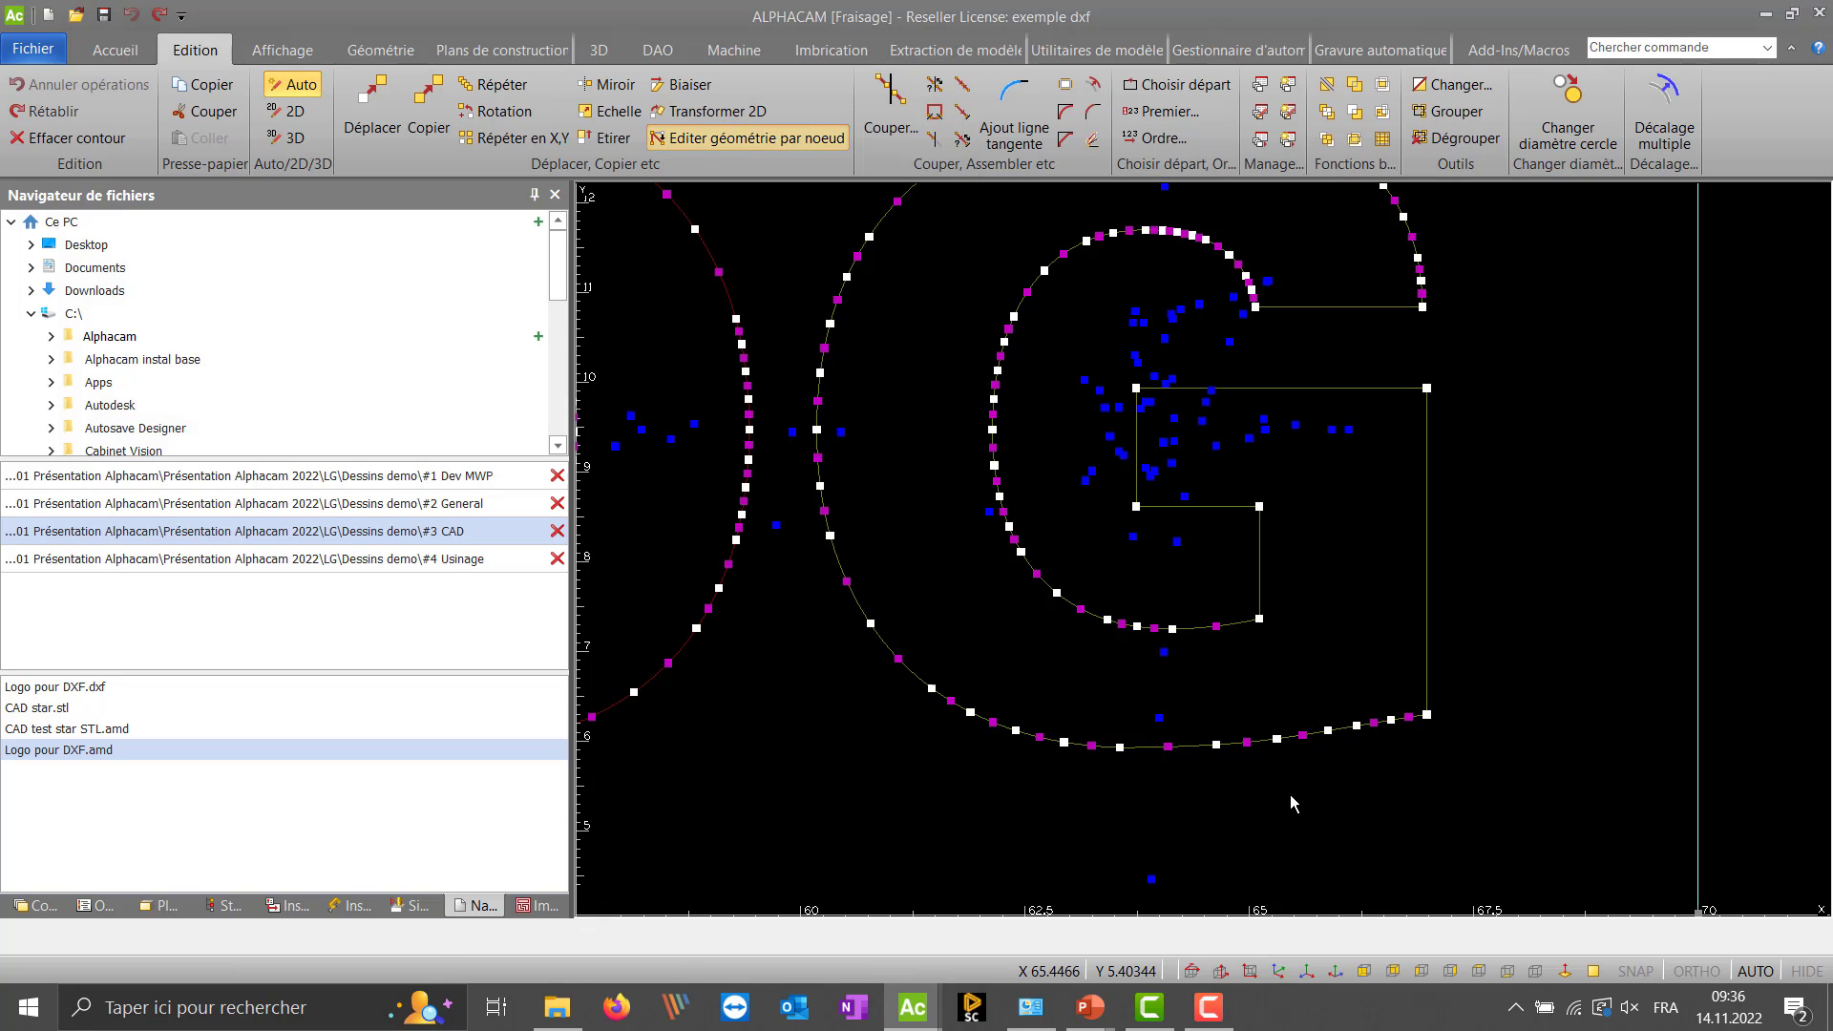
click(279, 53)
click(1267, 128)
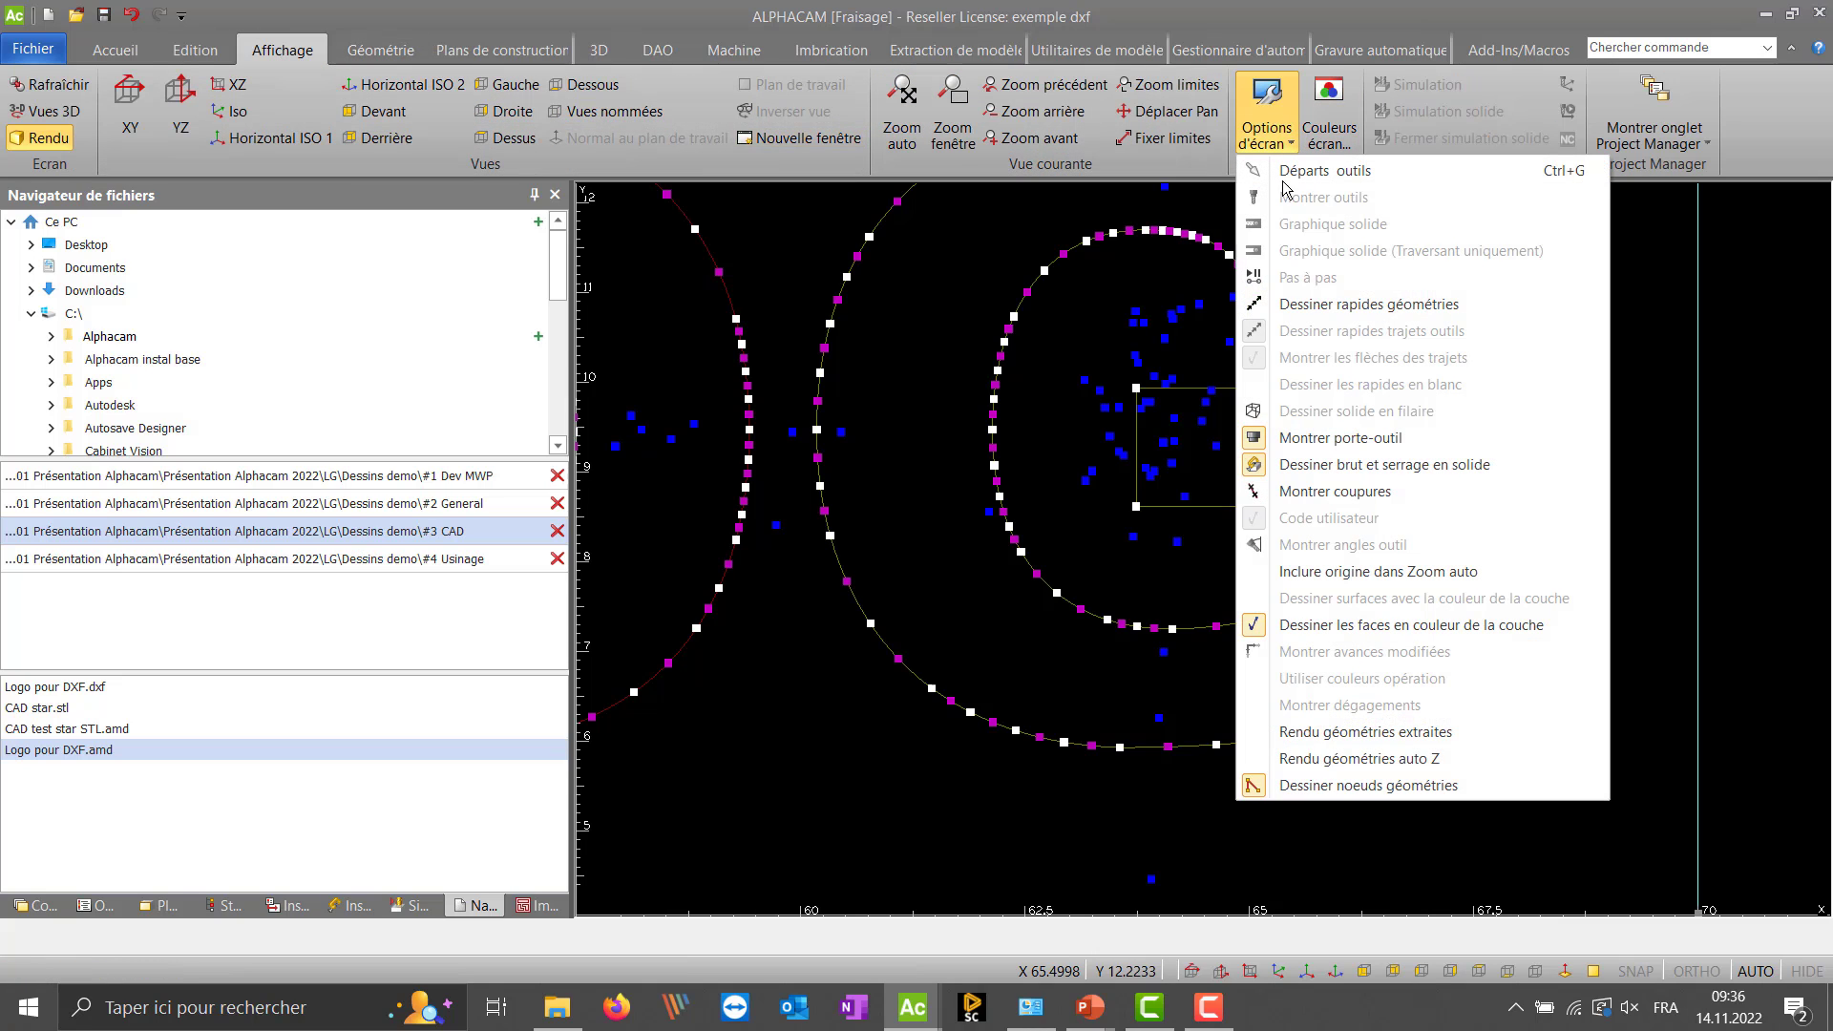
click(1390, 788)
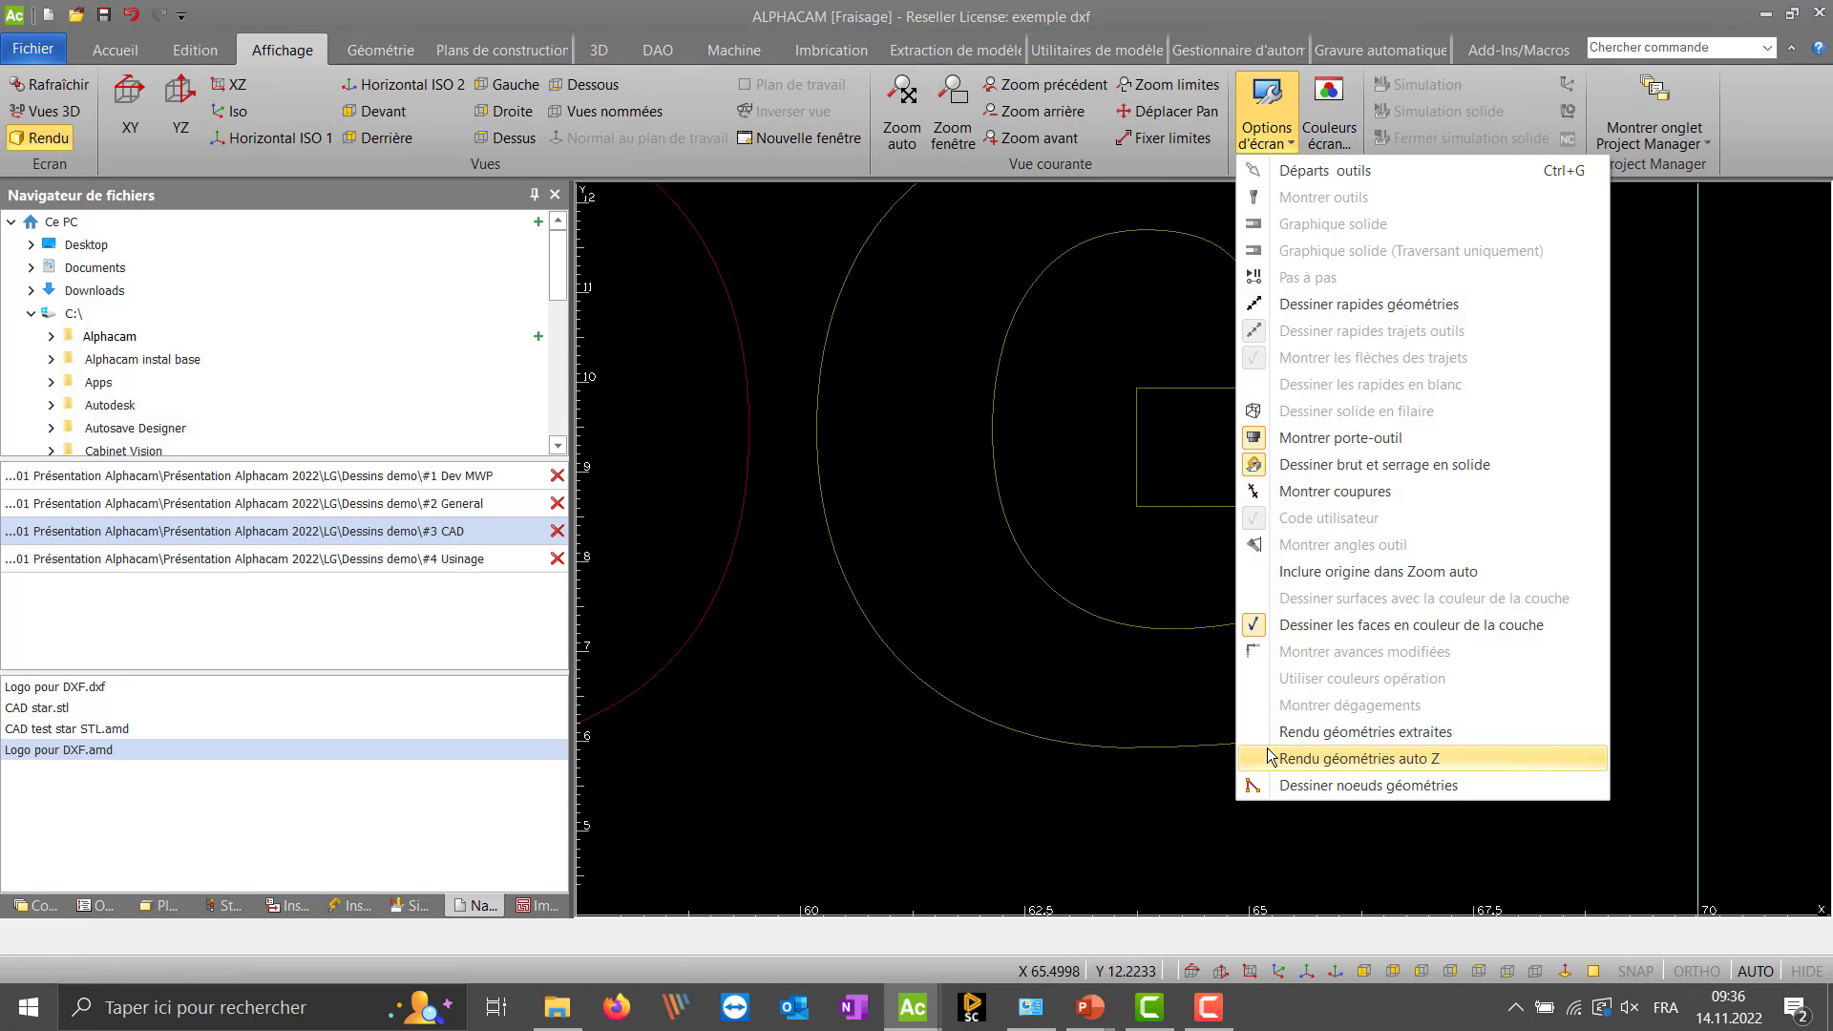
click(1121, 575)
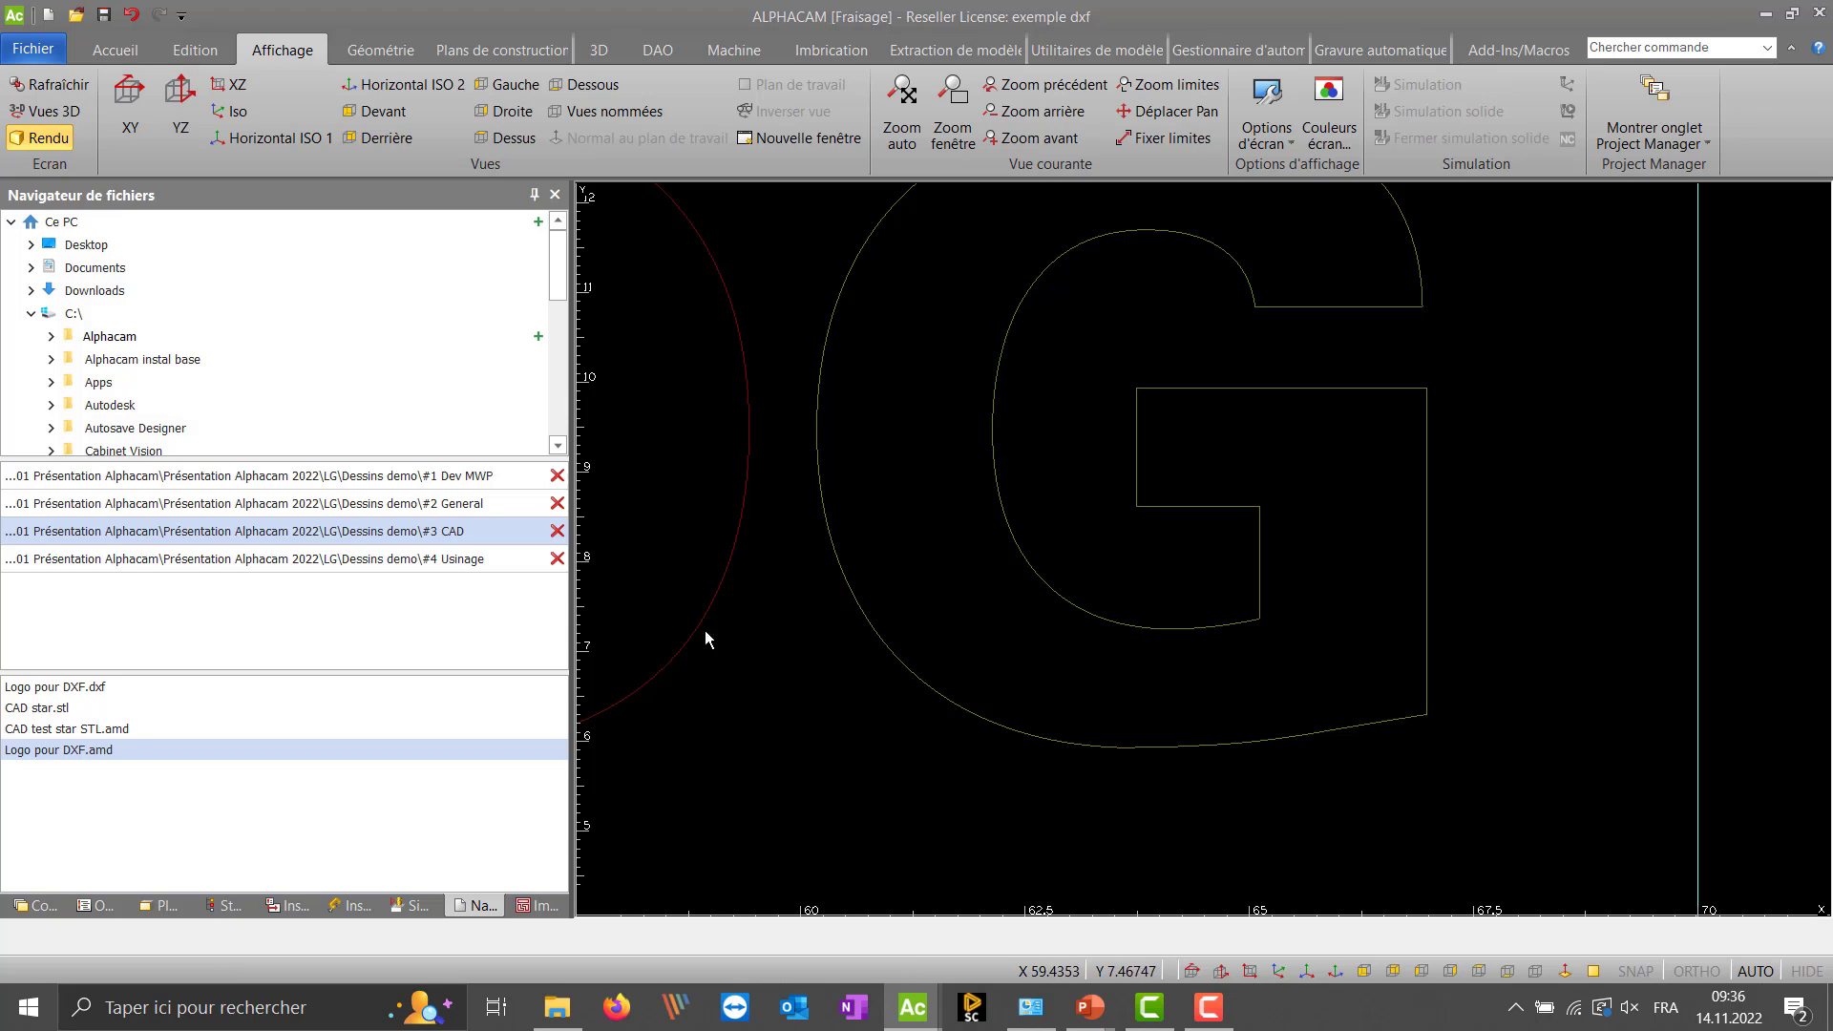
- Open CAD test star STL.amd without saving the current drawing, and switch the model from shaded to wireframe display
click(96, 728)
double_click(95, 727)
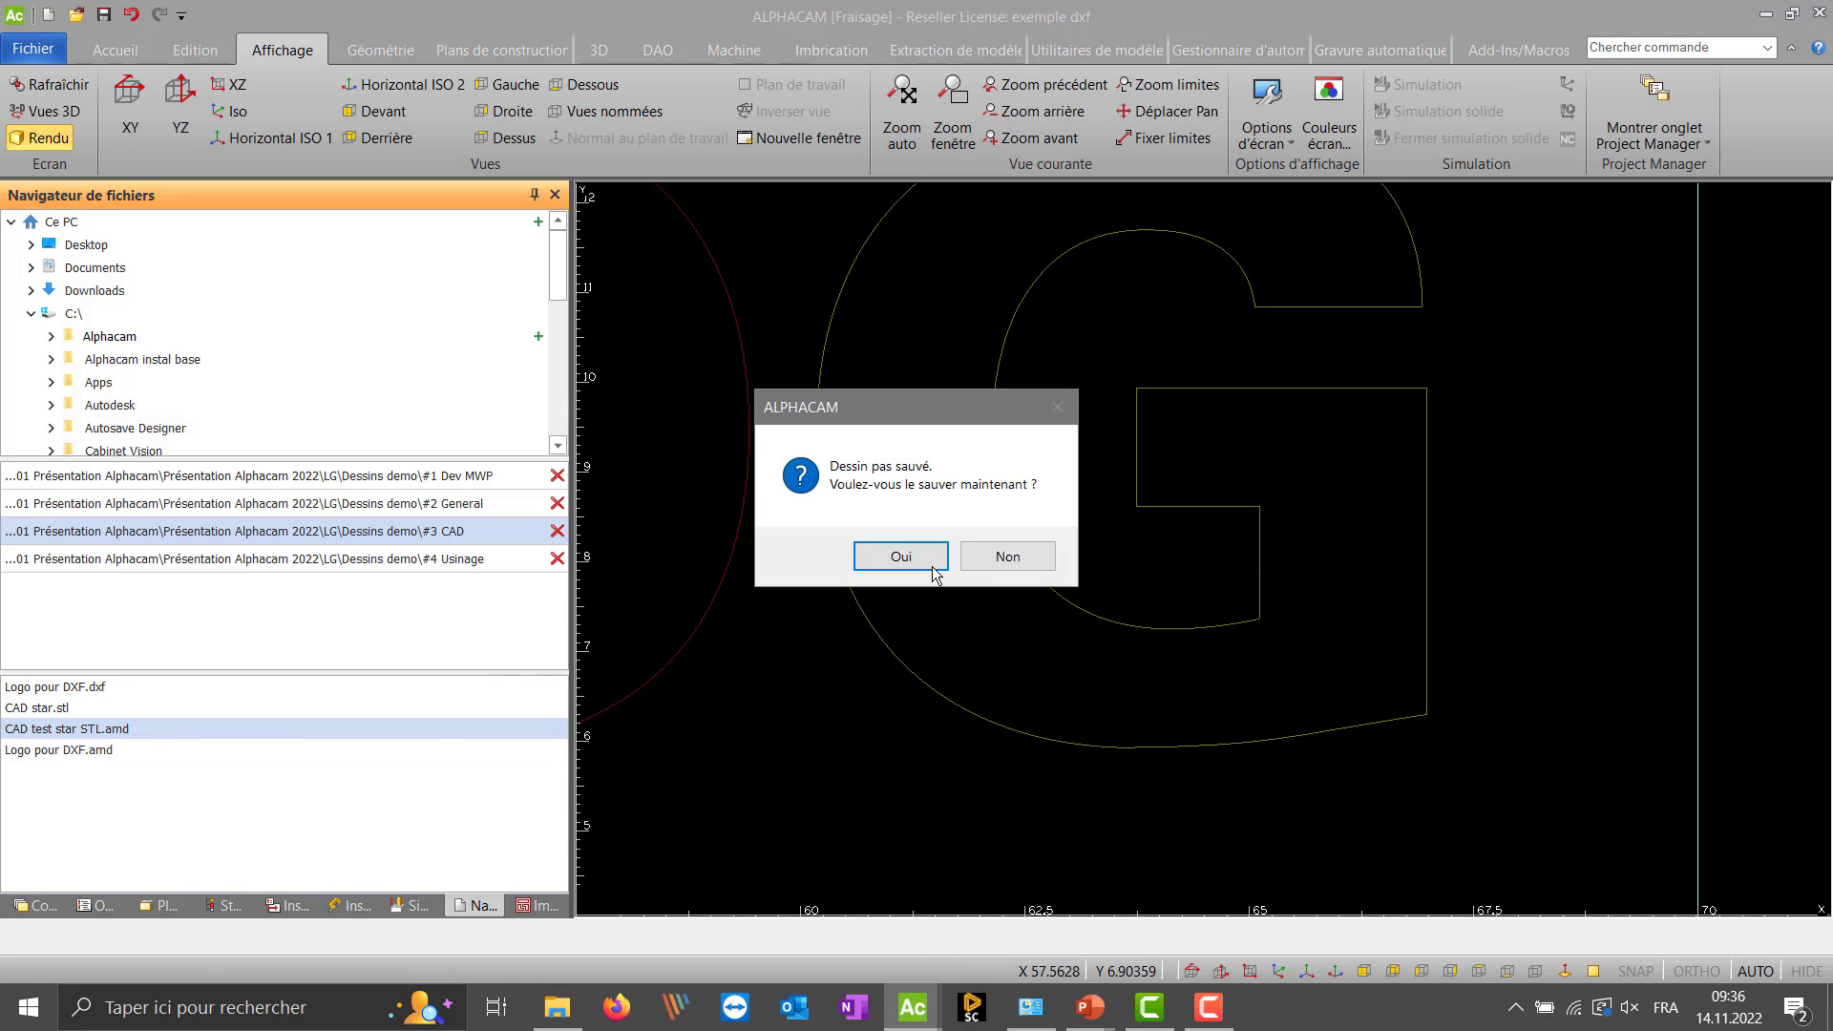
click(1003, 558)
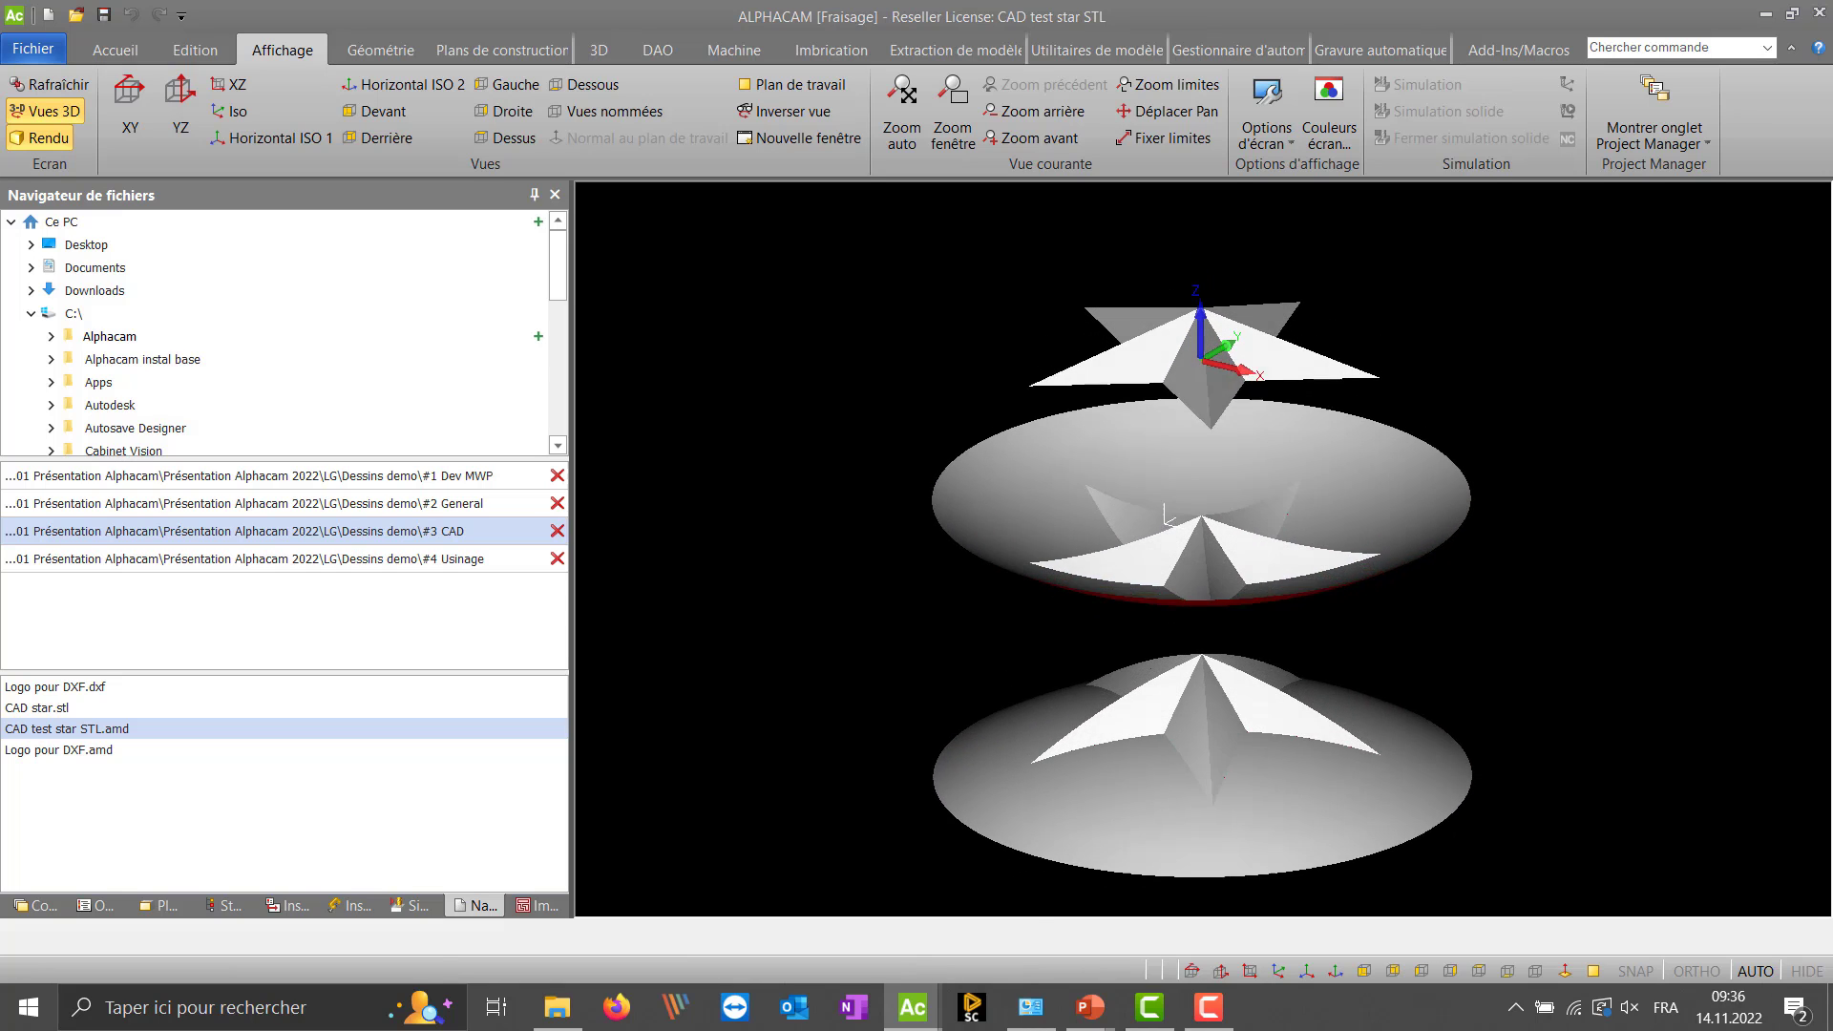
scroll(1285, 529, down, 3)
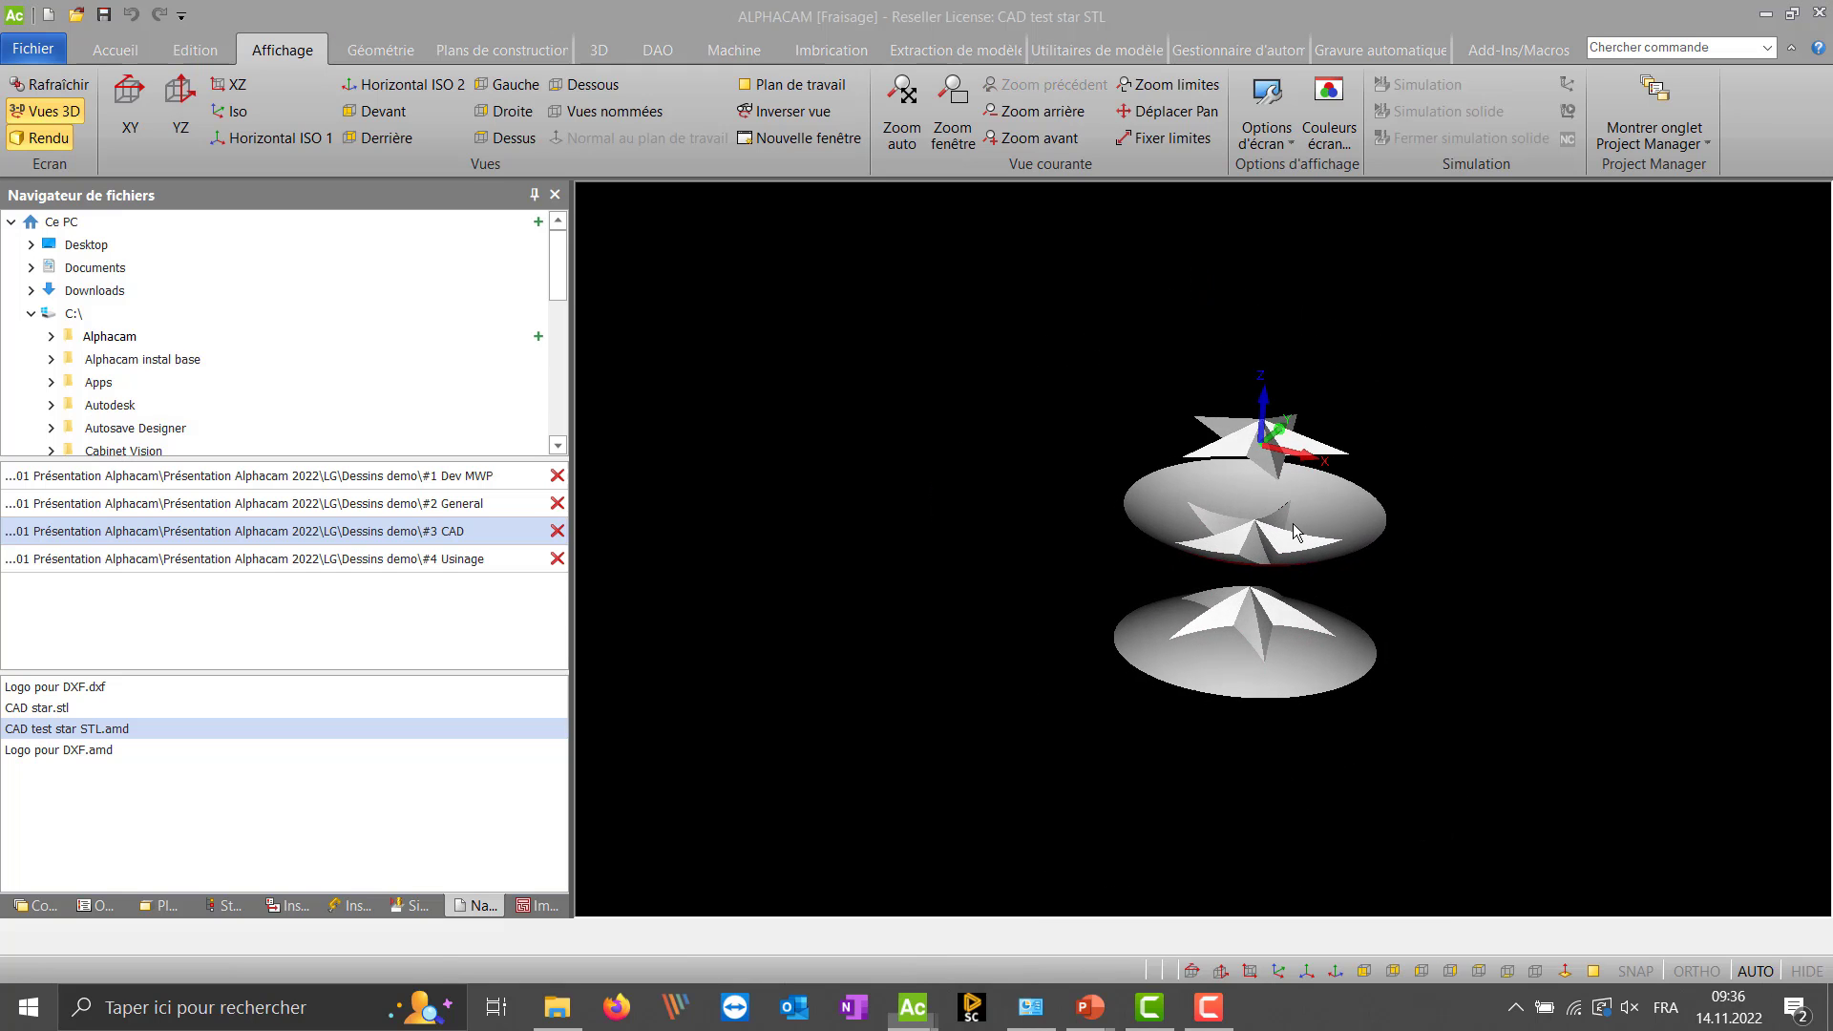
right_click(1292, 523)
click(1215, 558)
- Examine the wireframe meshes of the star surfaces and the curved discs from several angles
mouse_move(1214, 558)
middle_down()
mouse_move(1216, 439)
mouse_move(1250, 439)
mouse_move(1242, 353)
mouse_move(1184, 376)
mouse_move(1164, 248)
mouse_move(1194, 288)
middle_up()
scroll(1296, 437, up, 5)
scroll(1194, 289, down, 3)
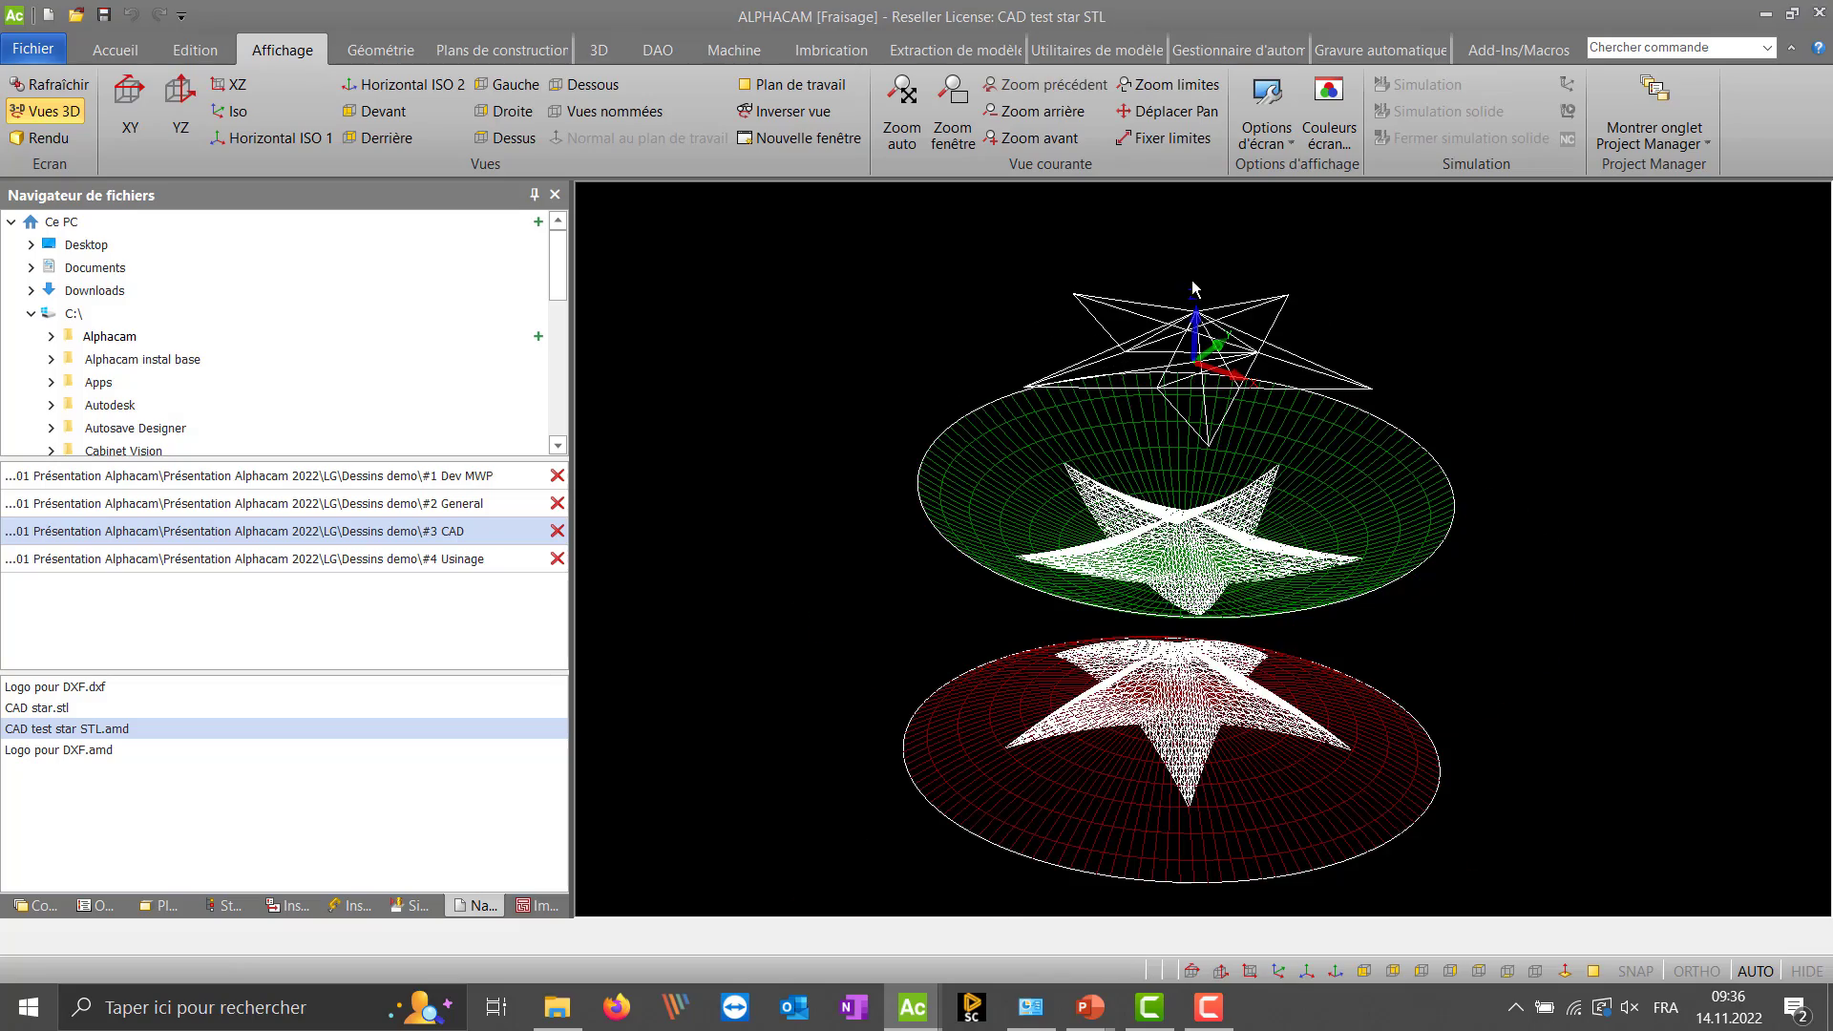
middle_drag(1159, 718, 1159, 659)
middle_drag(1163, 588, 1169, 632)
scroll(1172, 557, up, 6)
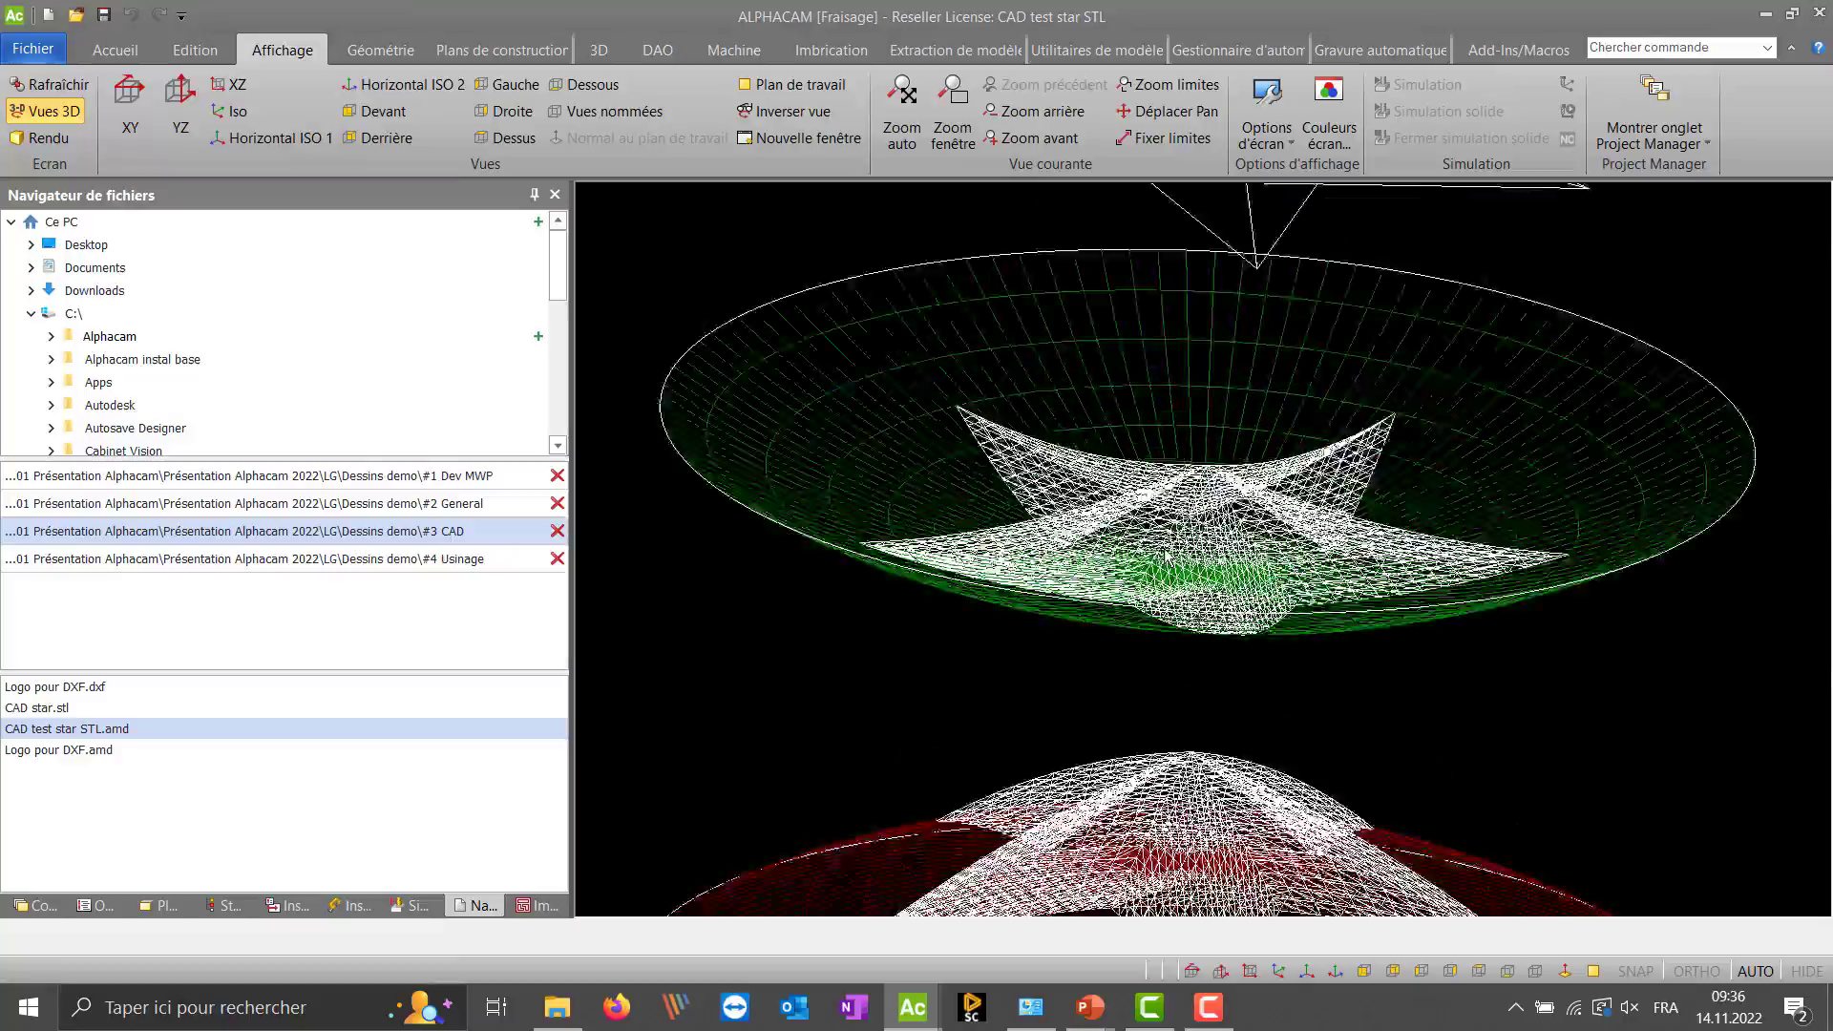
middle_drag(1172, 558, 1260, 520)
scroll(1131, 516, down, 7)
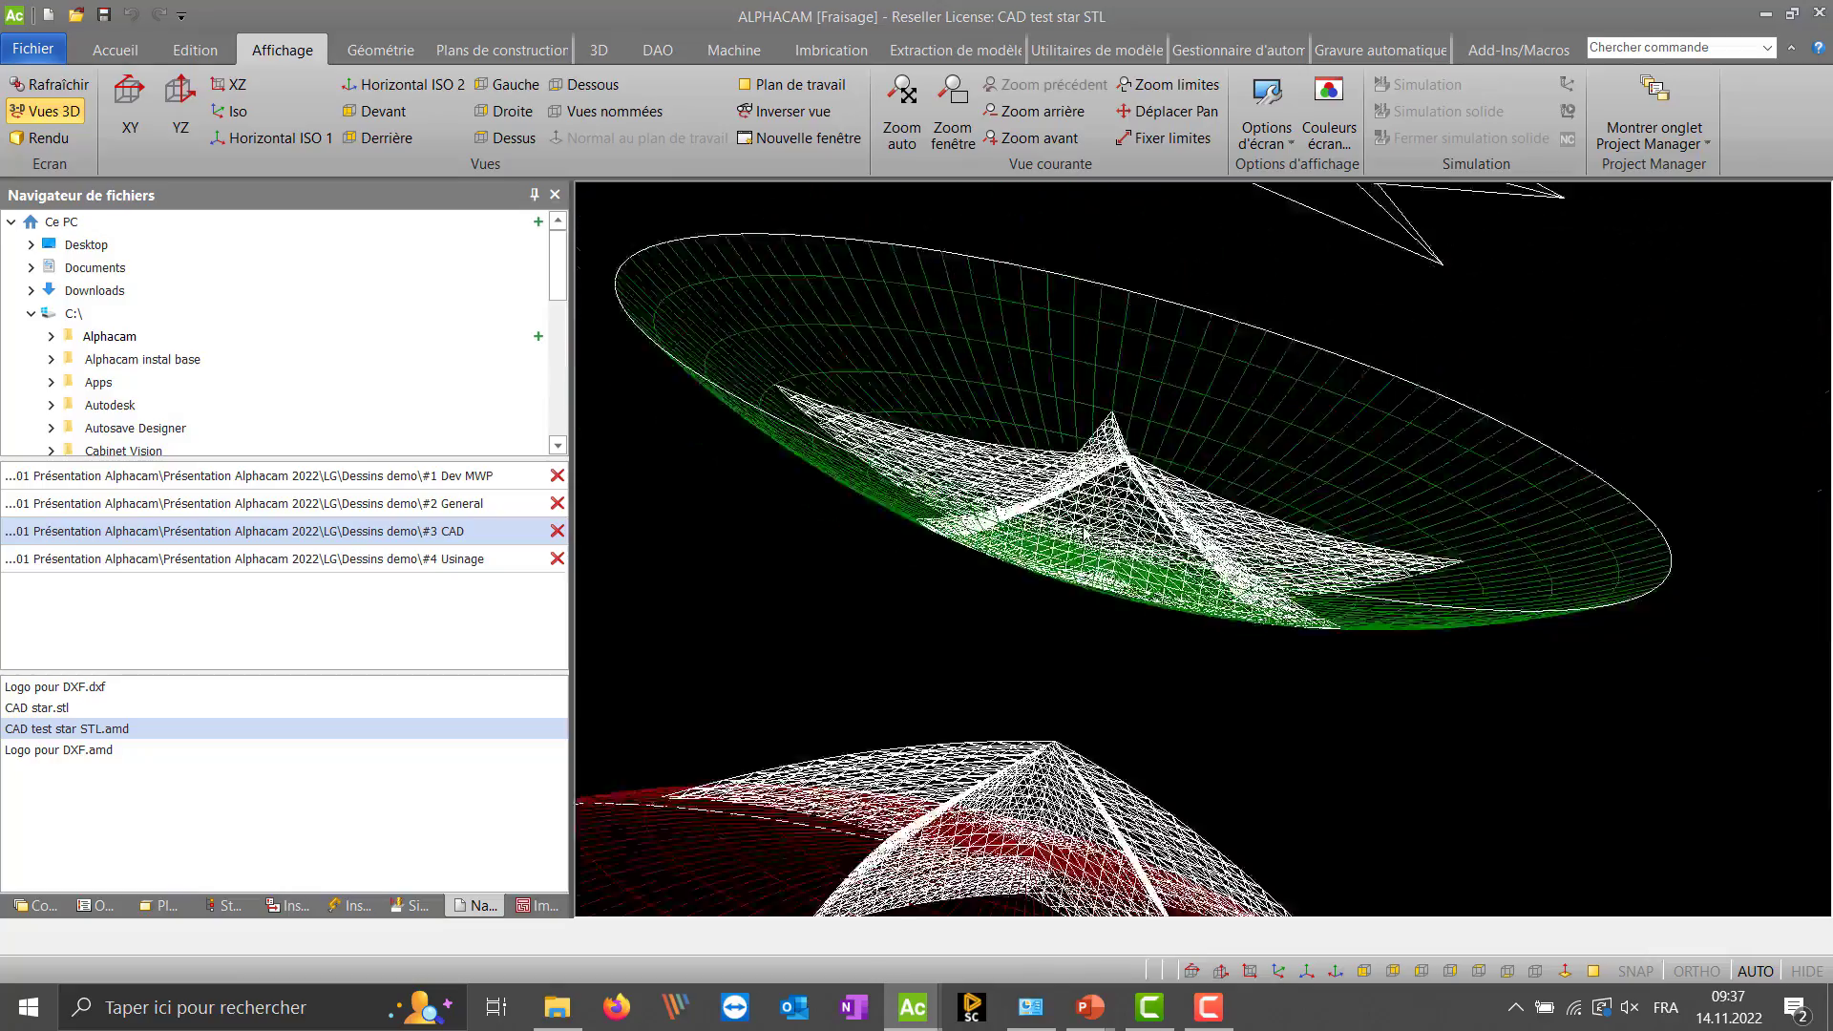
middle_drag(1131, 516, 1136, 568)
middle_drag(711, 688, 687, 639)
- Delete the star mesh projected onto the lower red disc
right_click(1067, 533)
click(1104, 436)
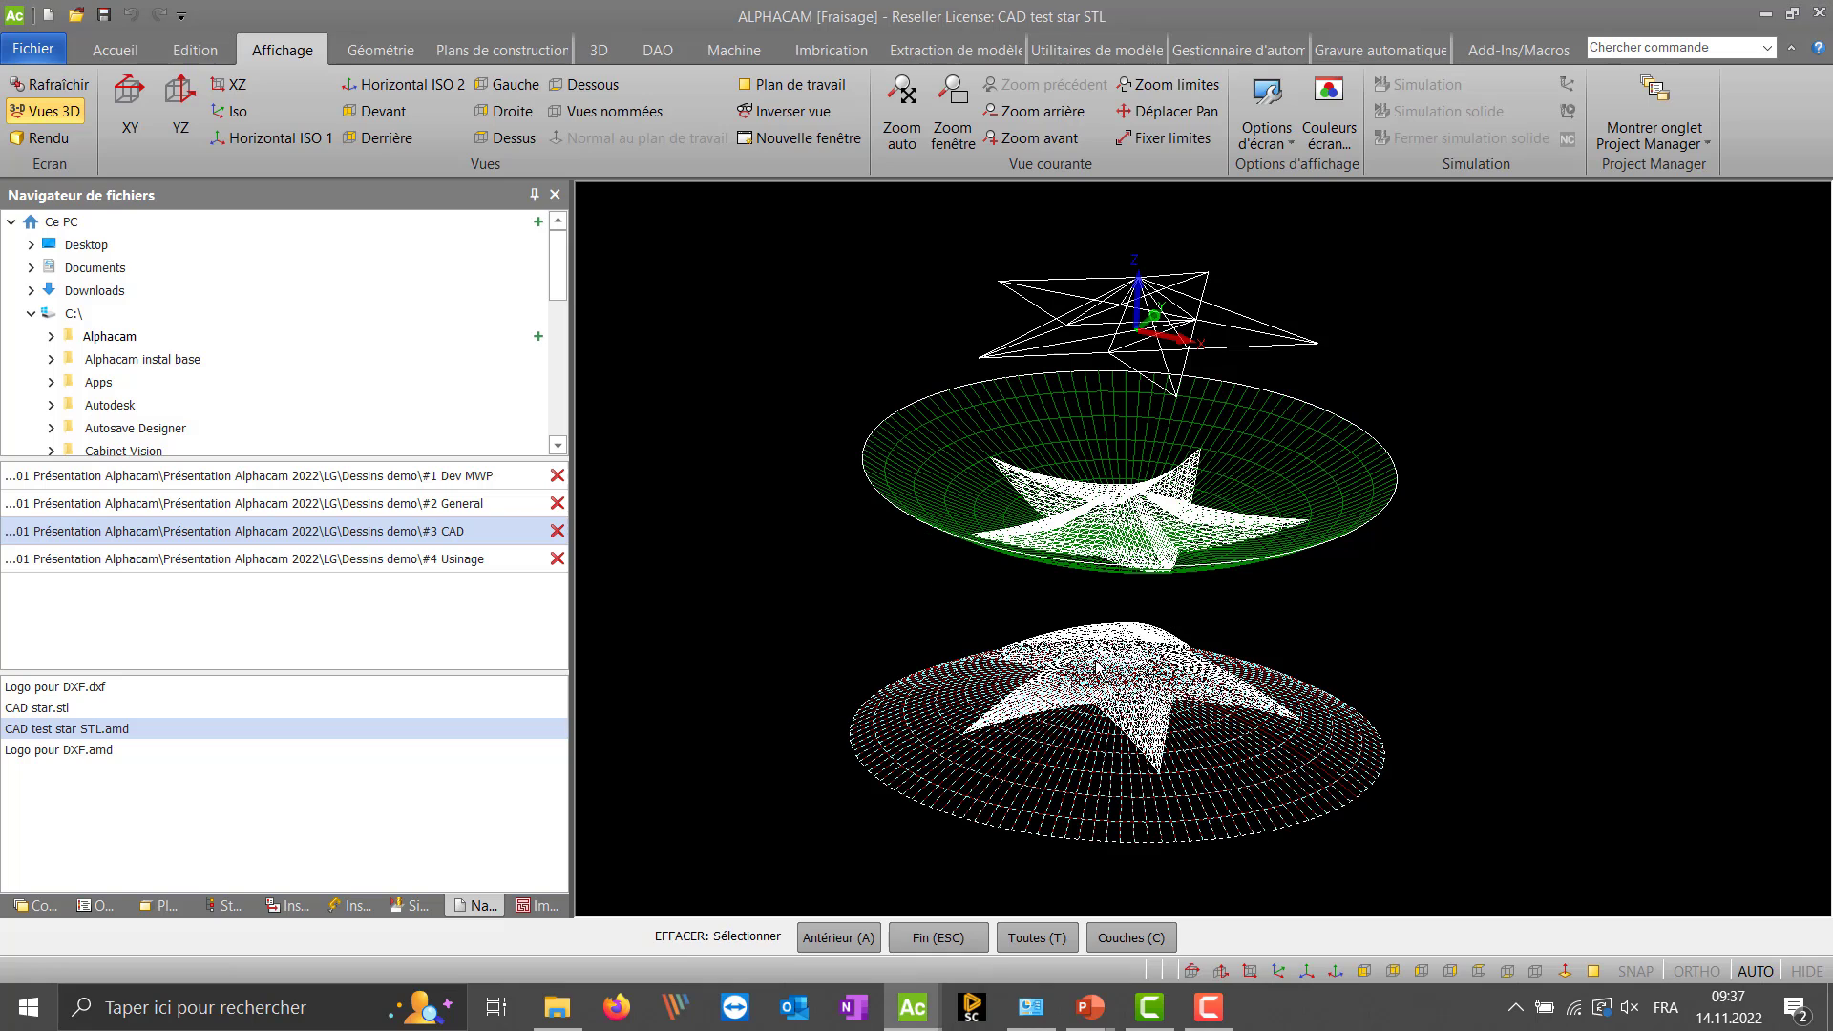
click(1145, 568)
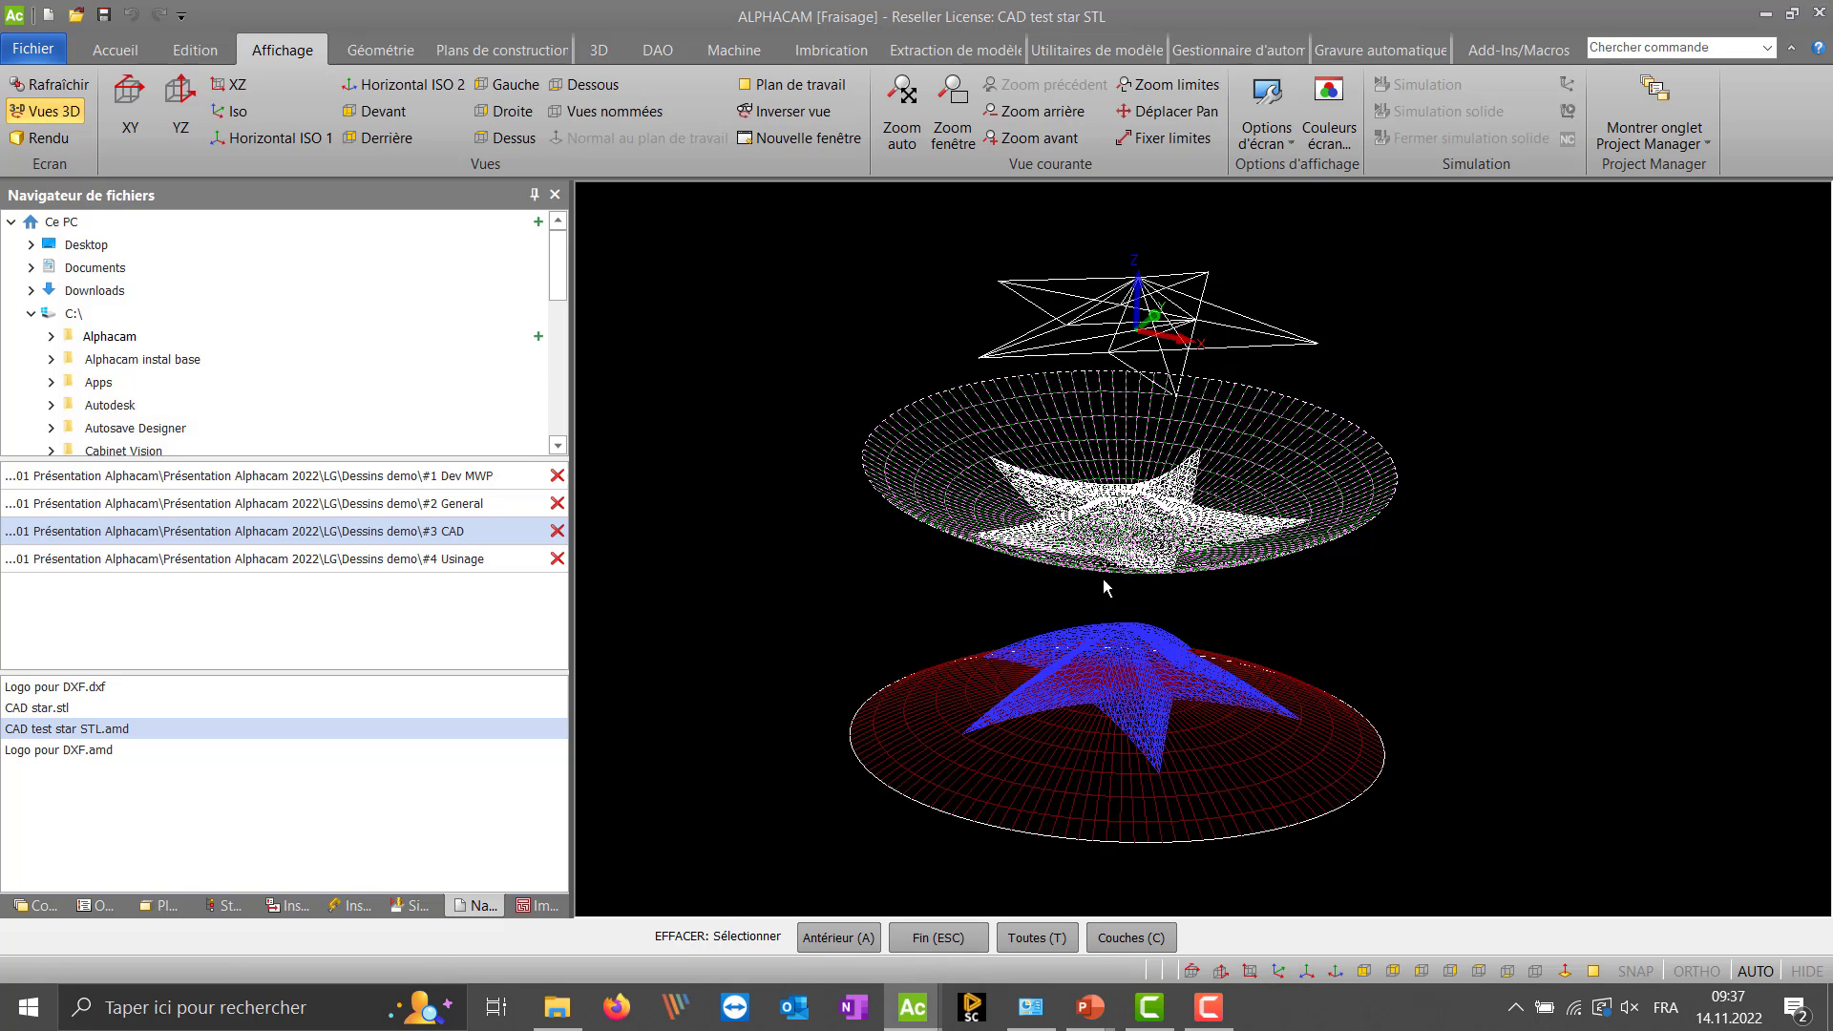
right_click(815, 579)
click(830, 552)
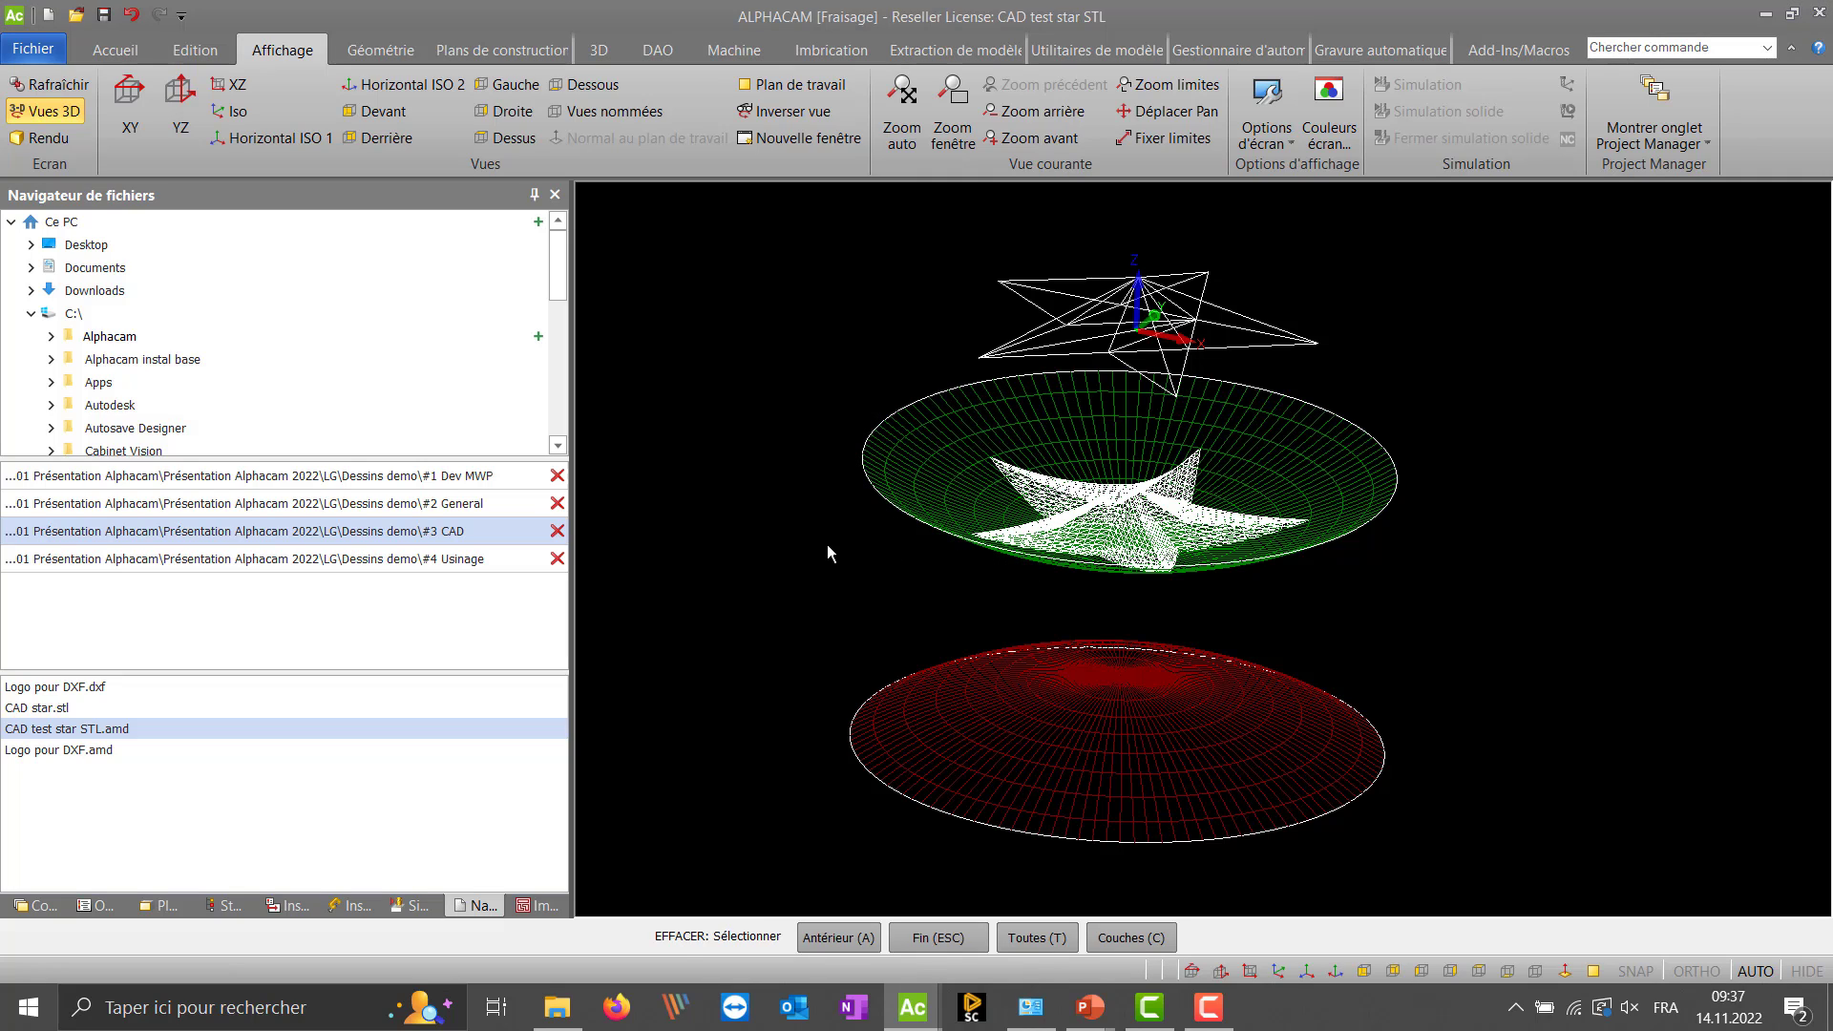
- Identify the remaining STL objects in the layers list and delete the "star (Projeté)" STL
click(39, 905)
click(12, 384)
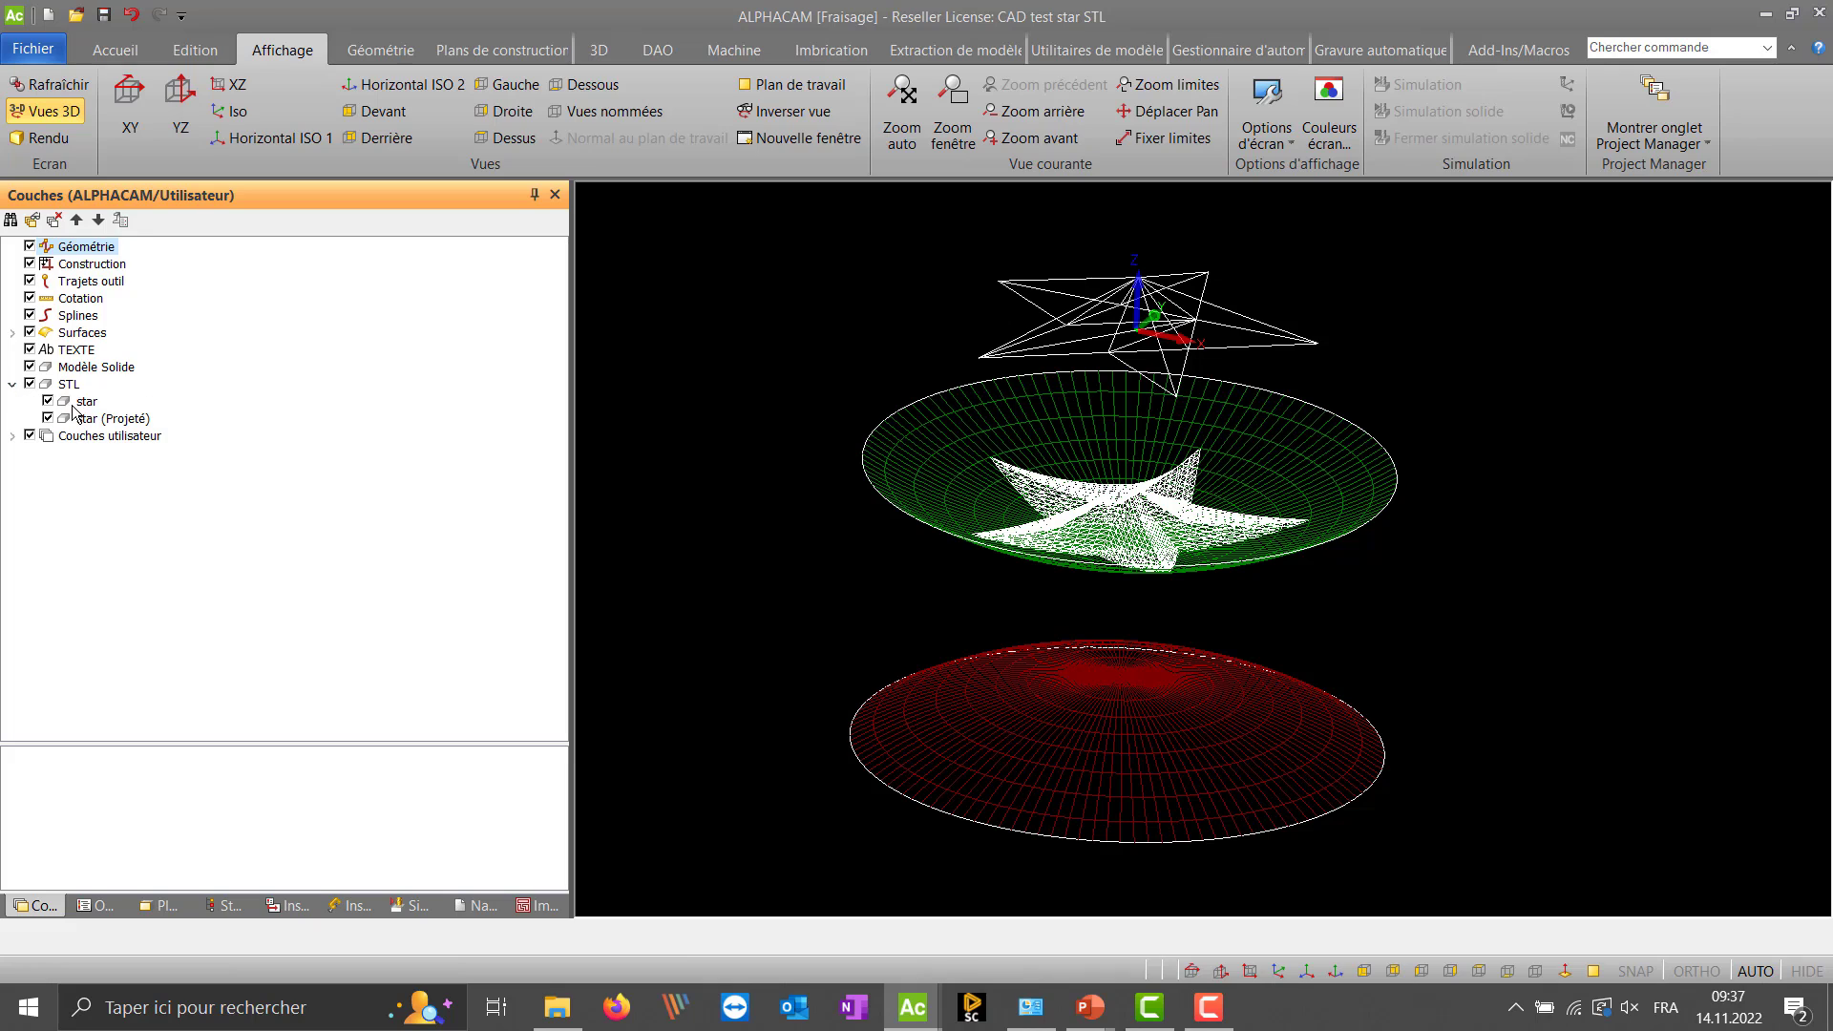
click(84, 402)
click(99, 420)
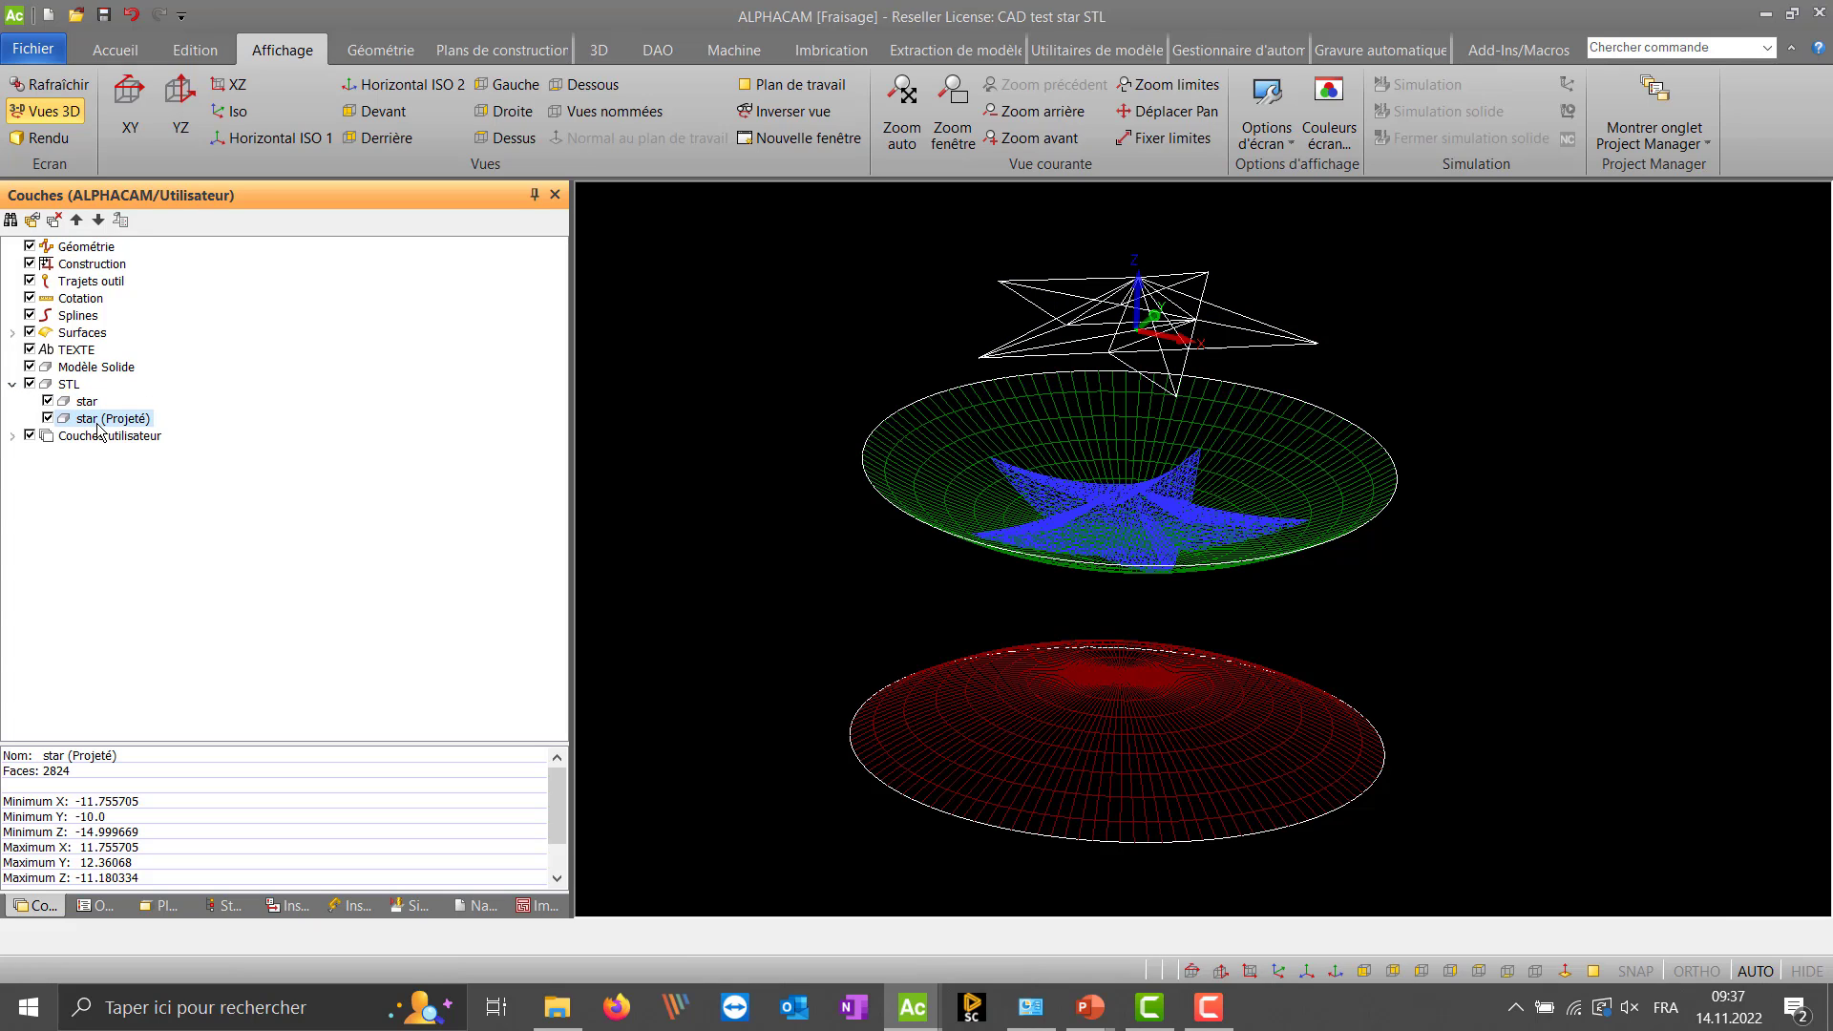
key(Delete)
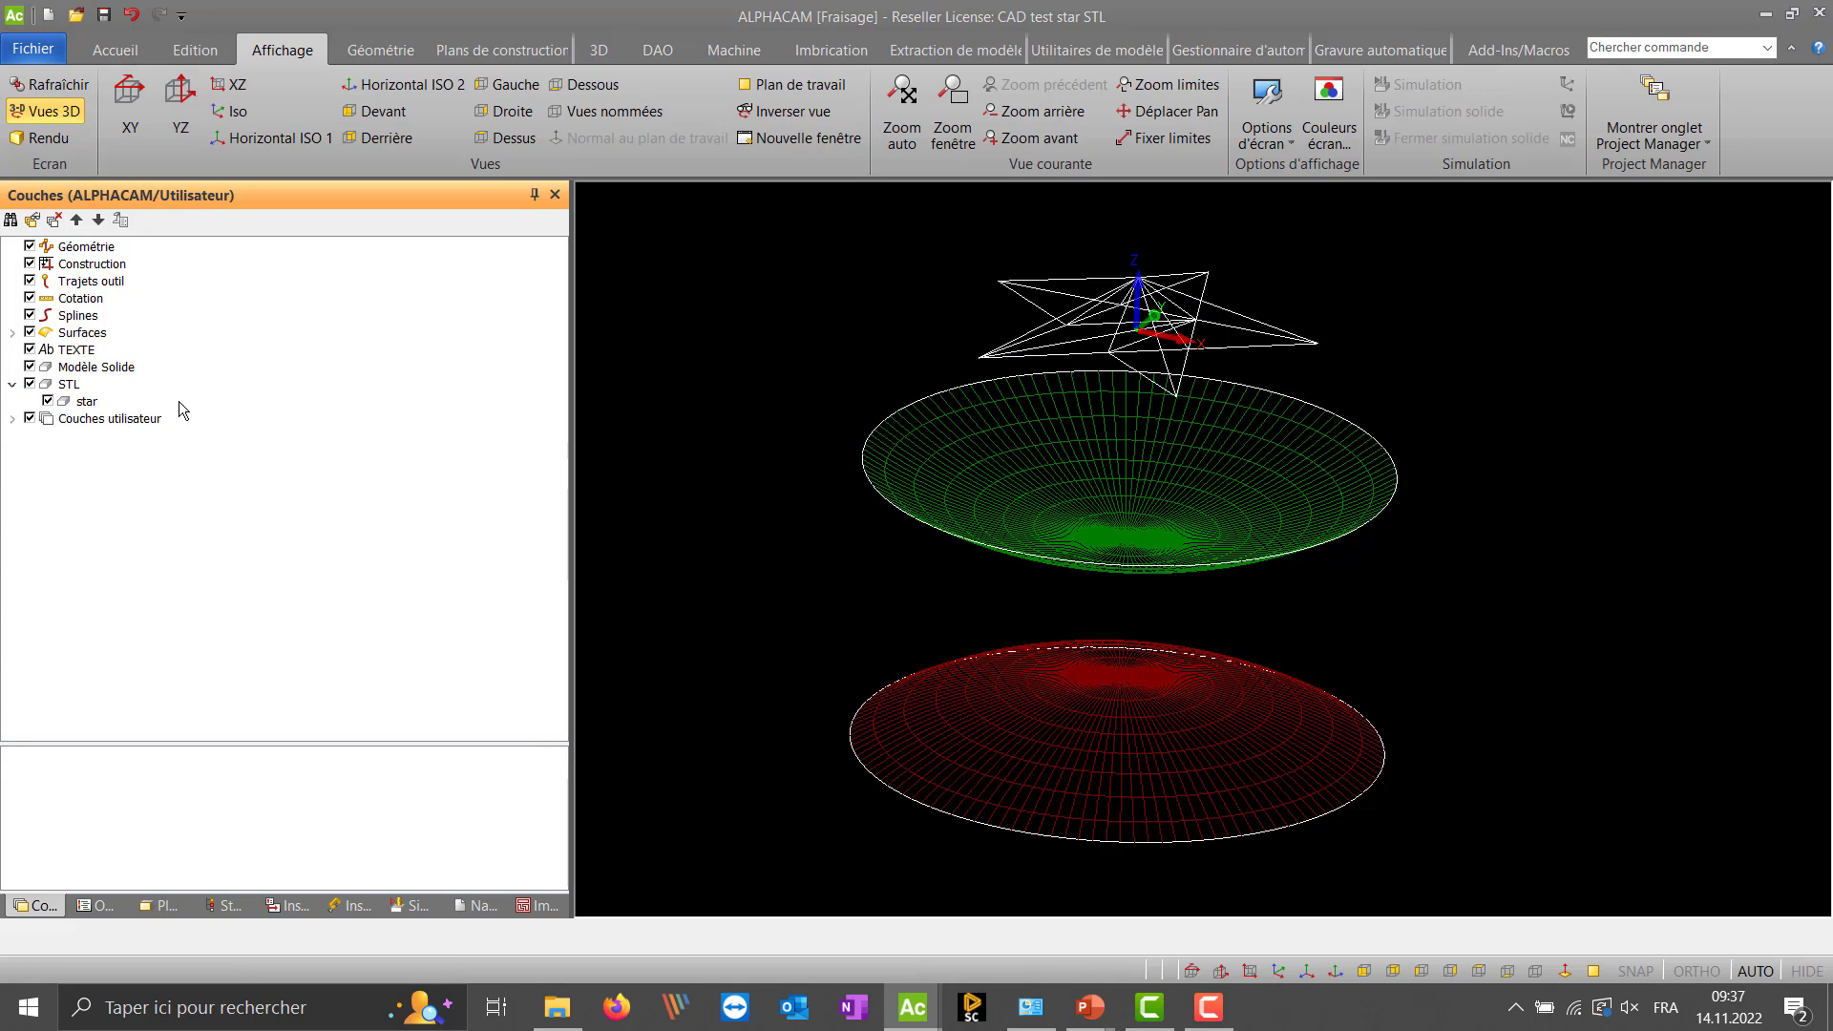
- Switch the model from wireframe back to shaded display
middle_drag(1137, 512, 1000, 516)
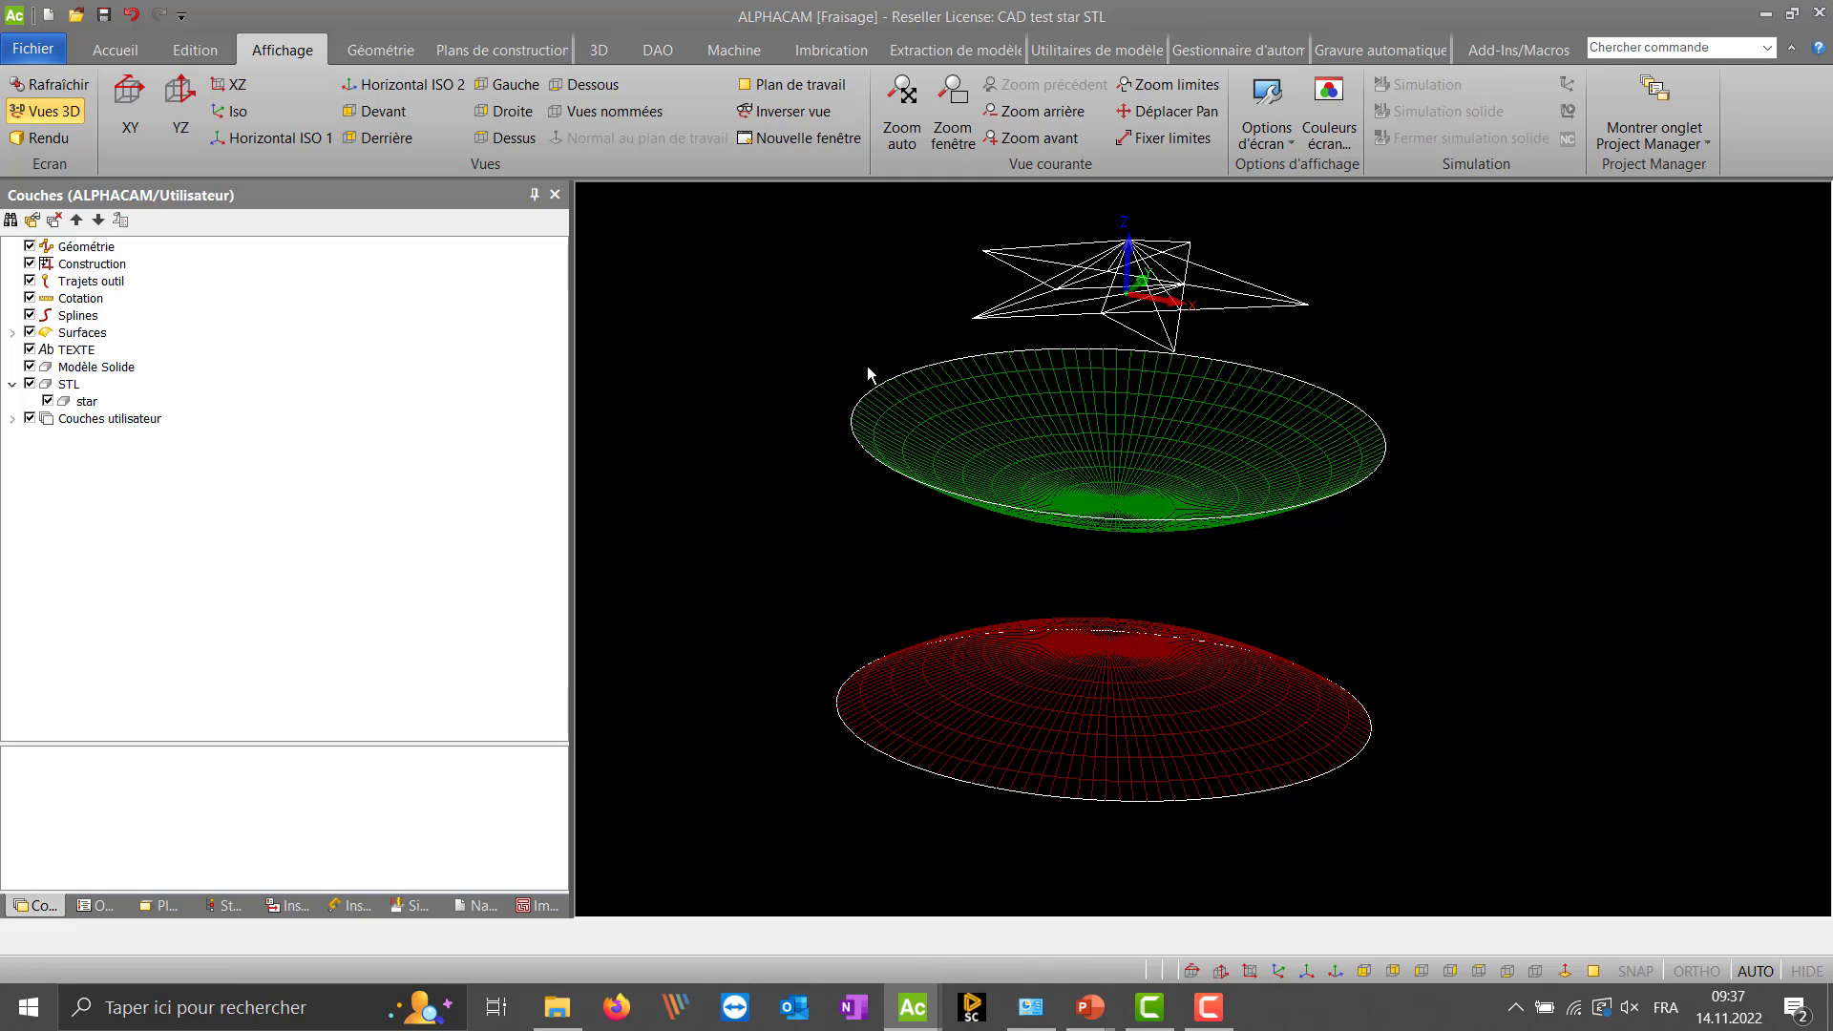
right_click(848, 396)
click(760, 441)
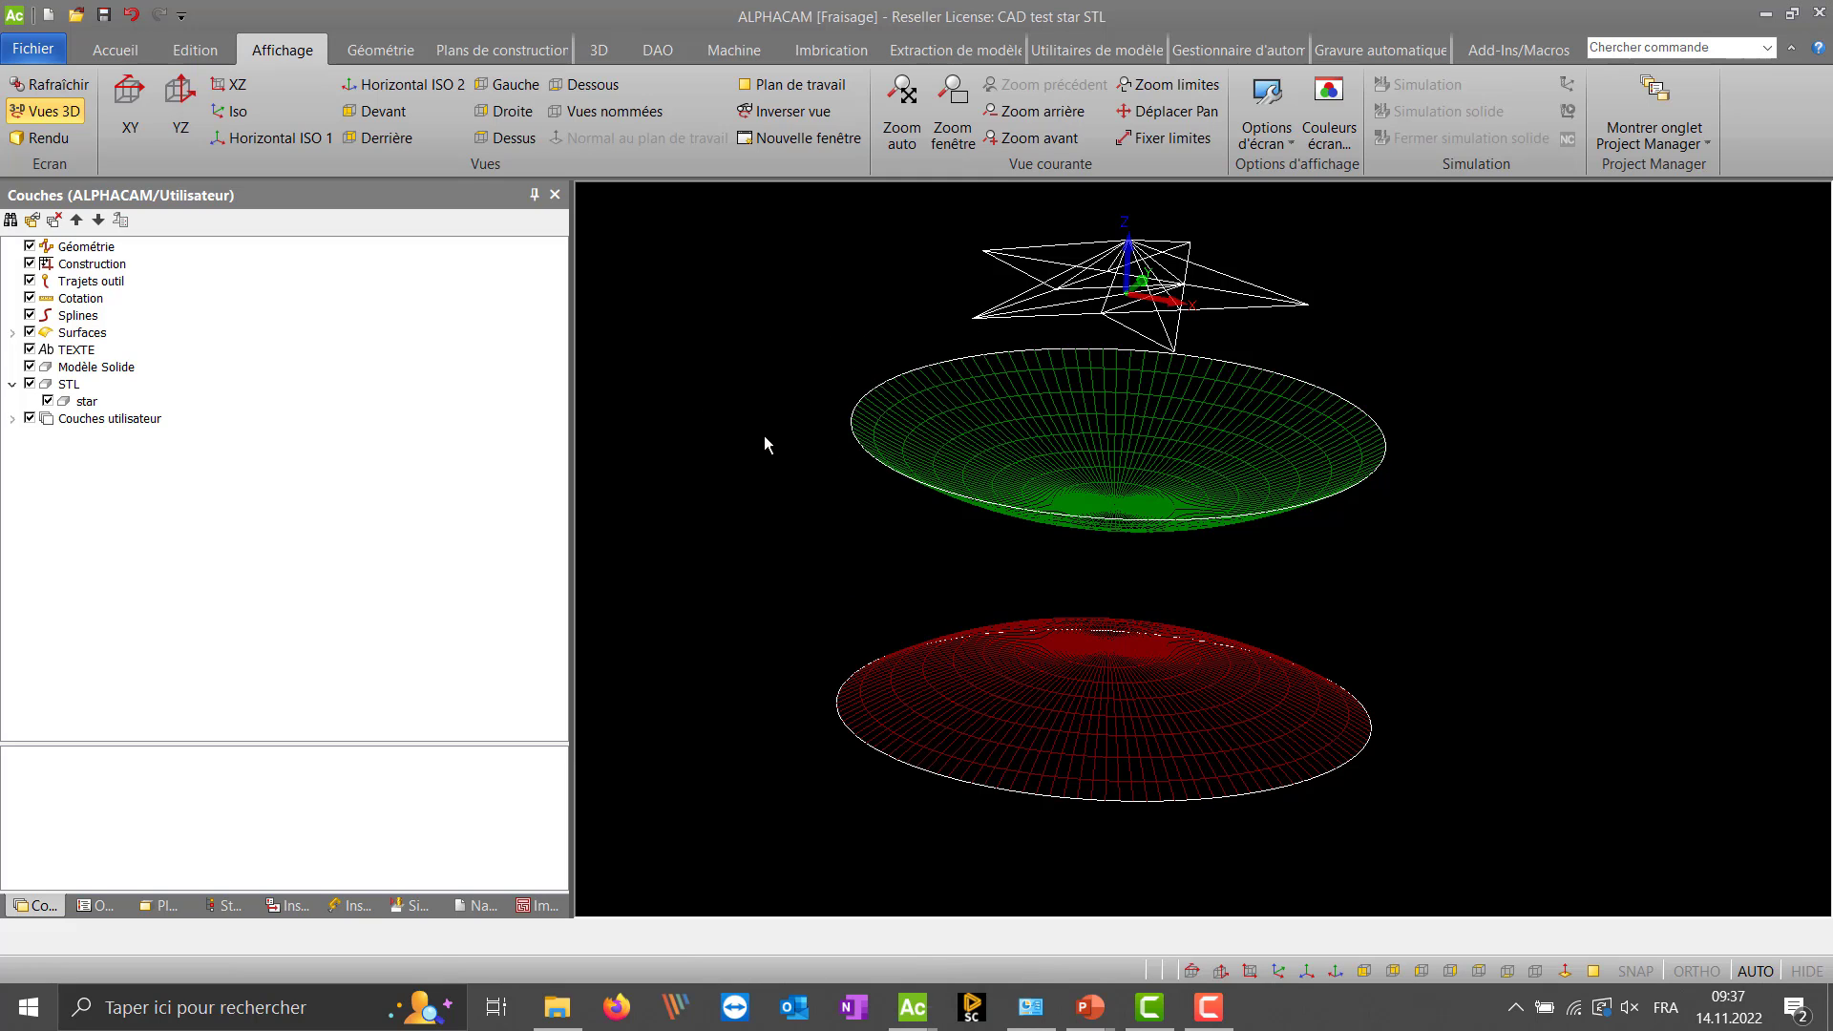
middle_drag(1005, 378, 1025, 418)
- Project the star STL onto the upper disc with Projection 3D, from STL onto surfaces, STLs and solids, keeping maximum edge length 0
click(602, 50)
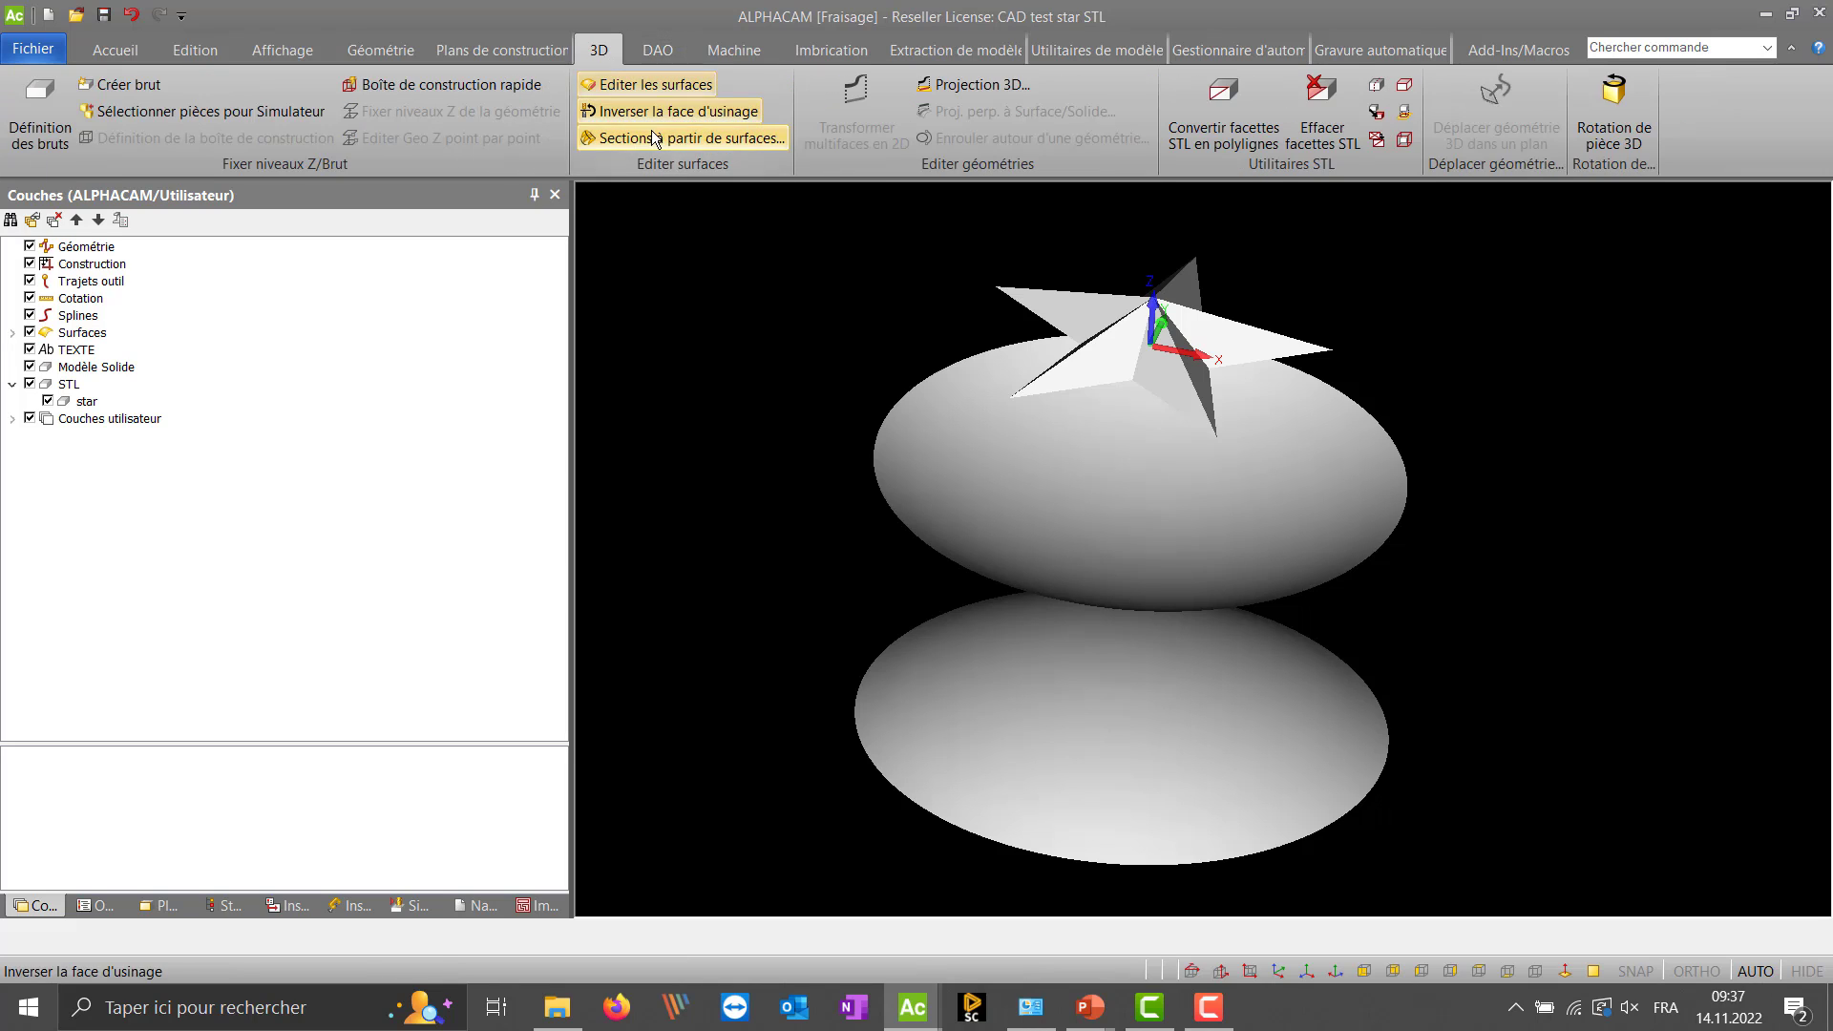
click(965, 83)
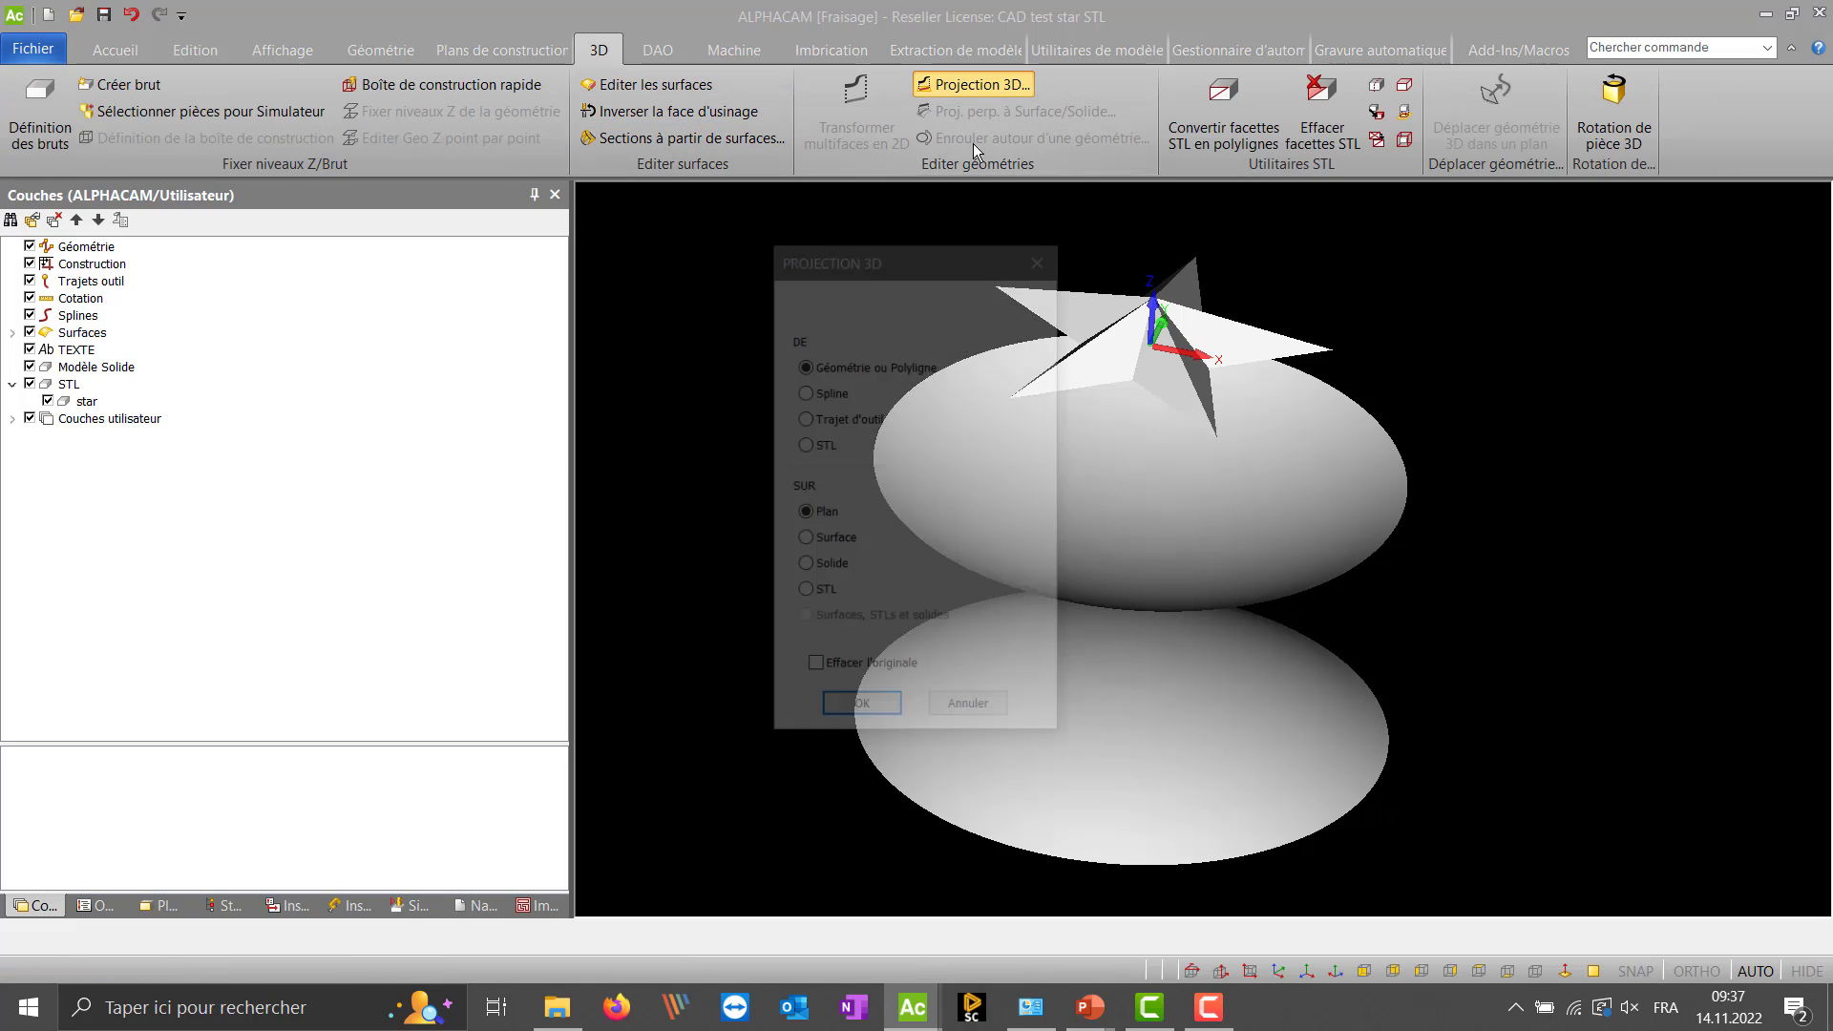
click(818, 447)
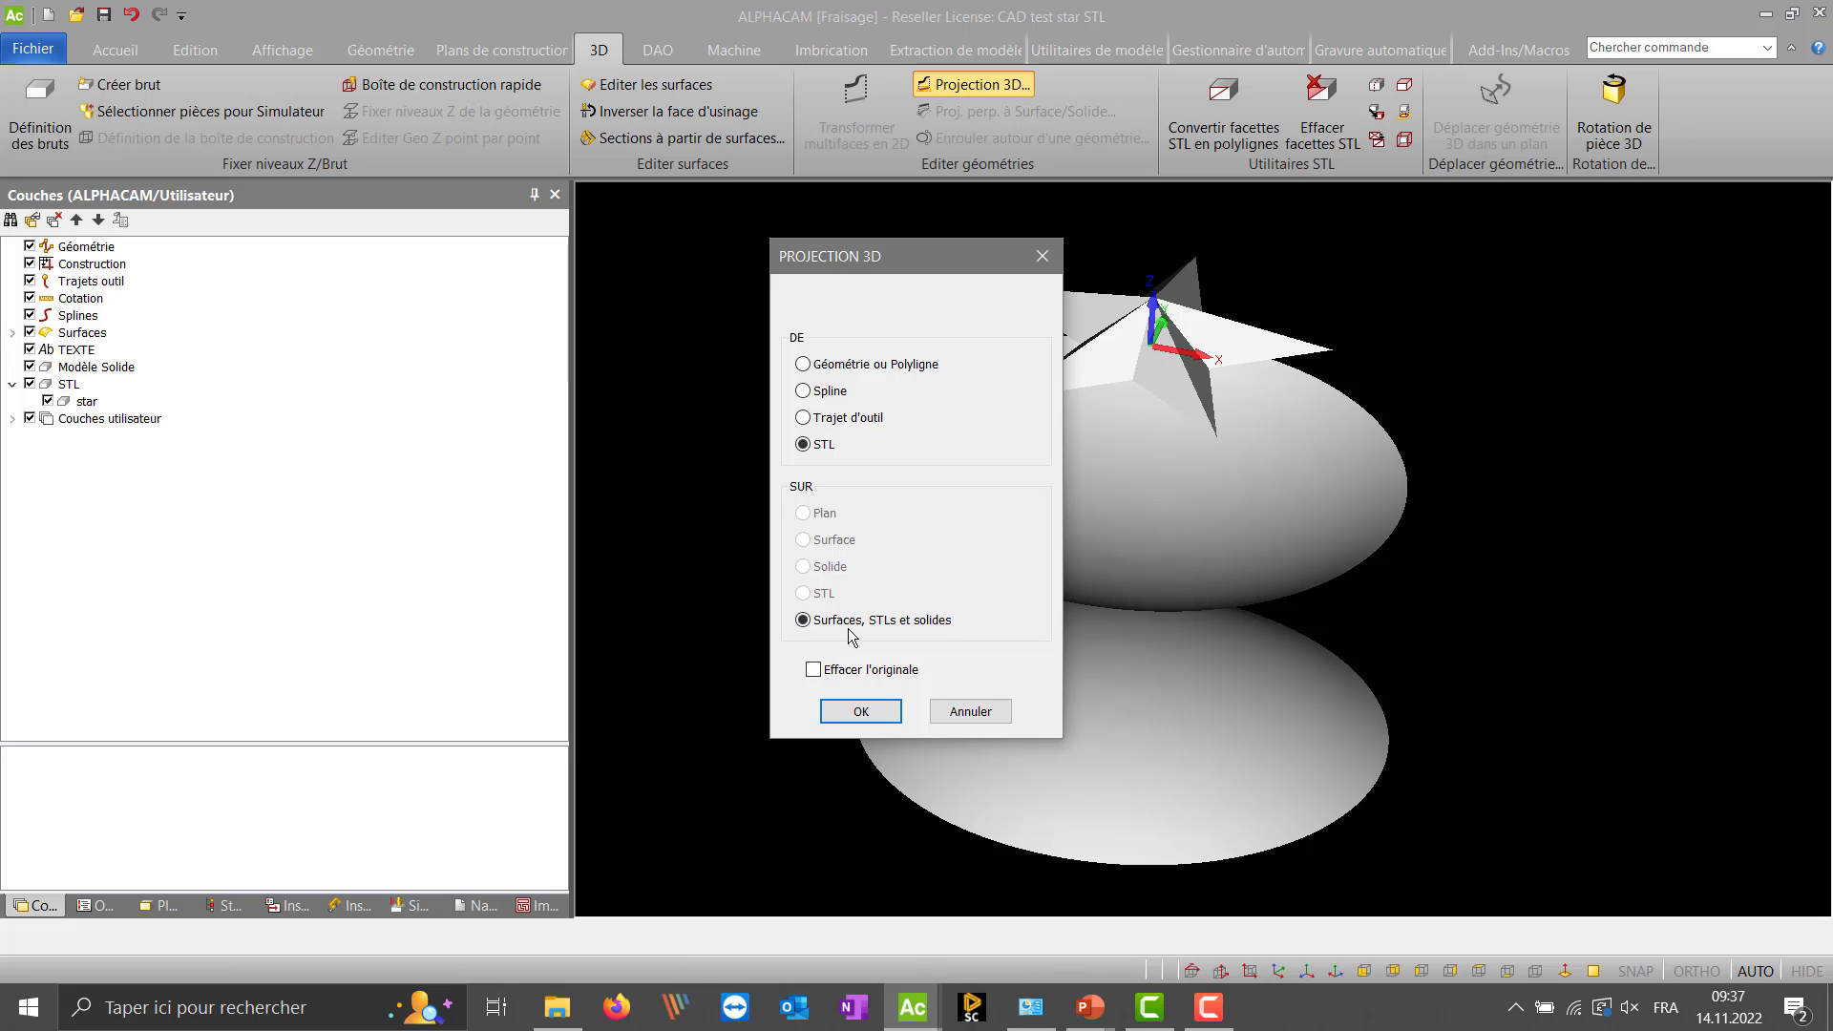
click(864, 715)
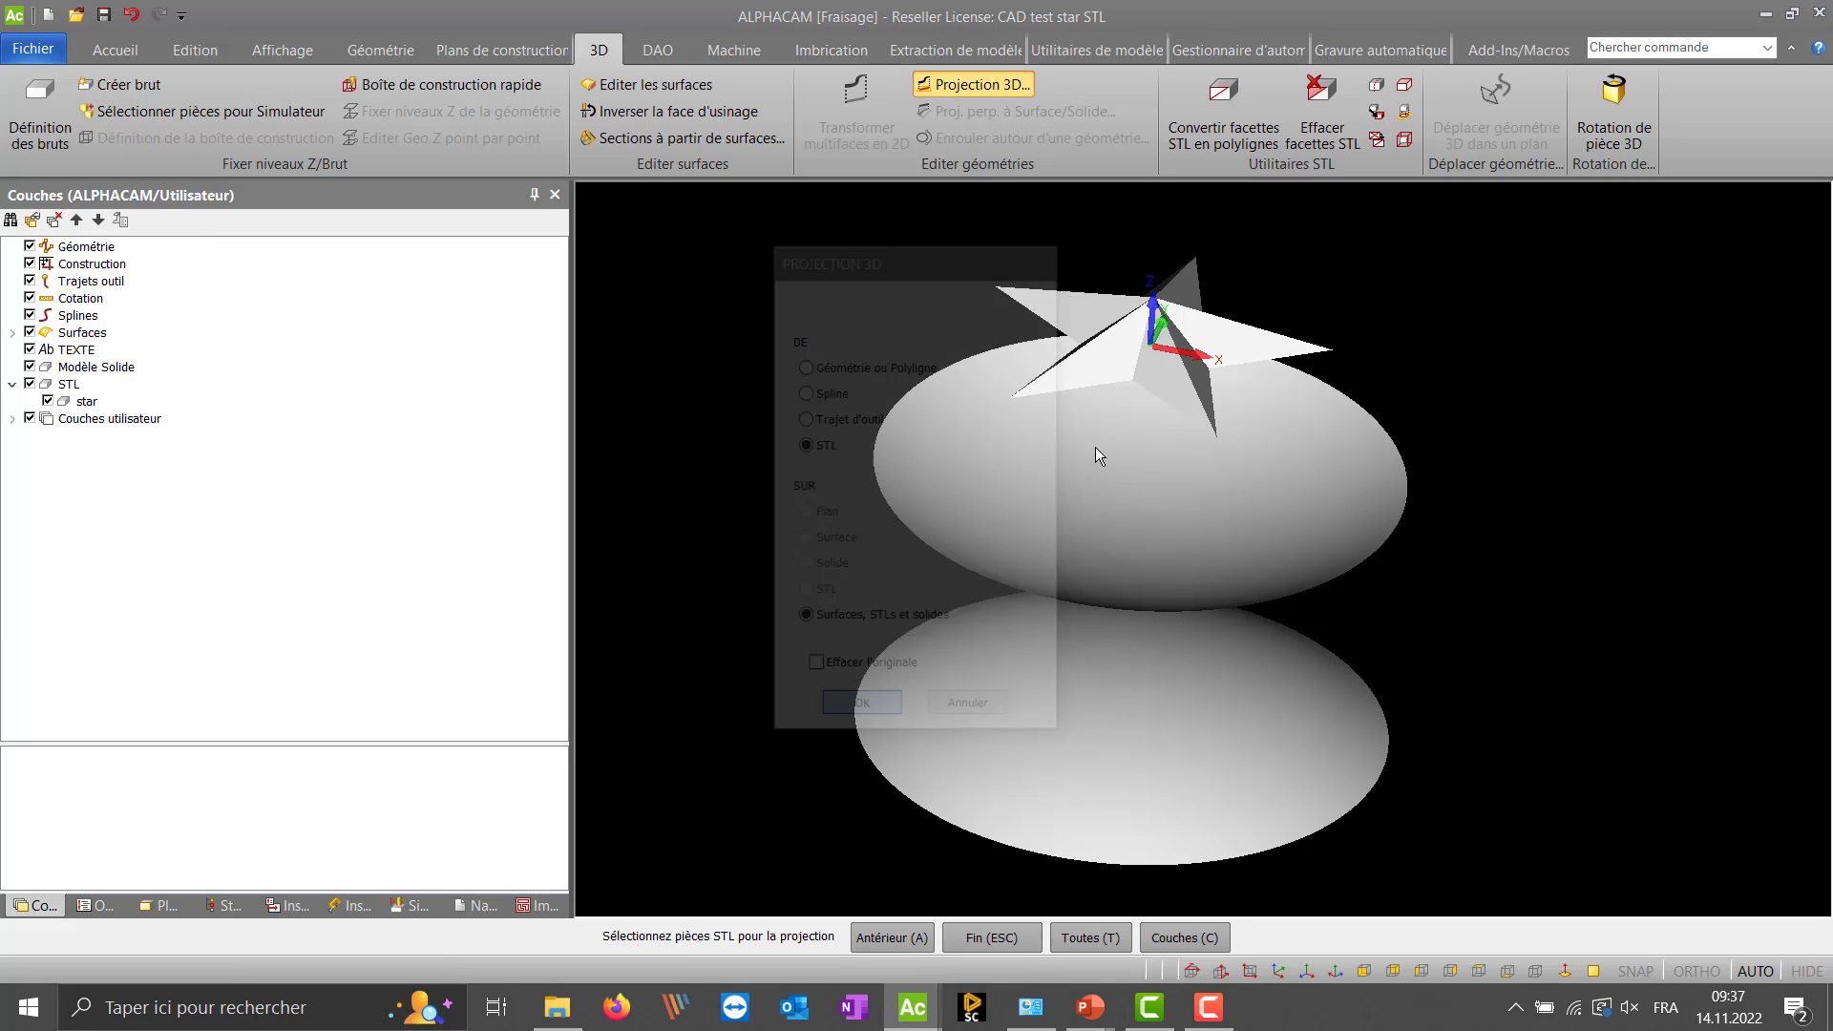
click(1282, 279)
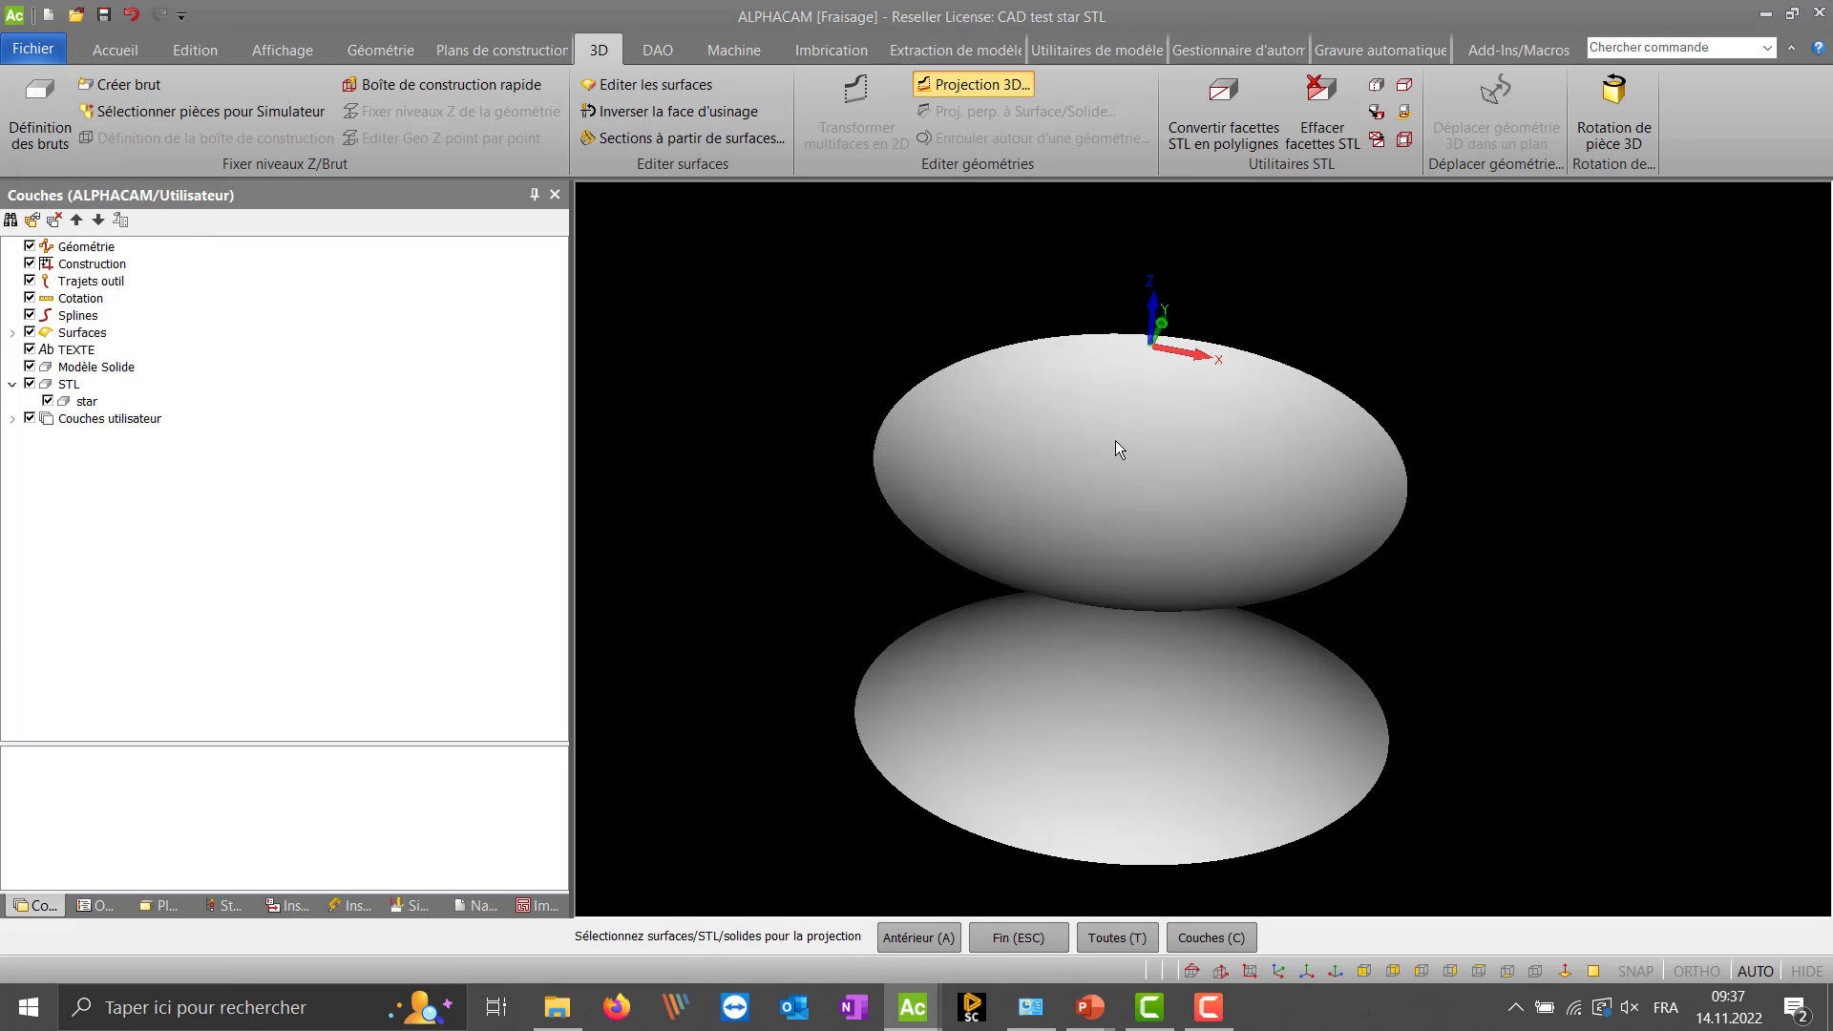
key(Escape)
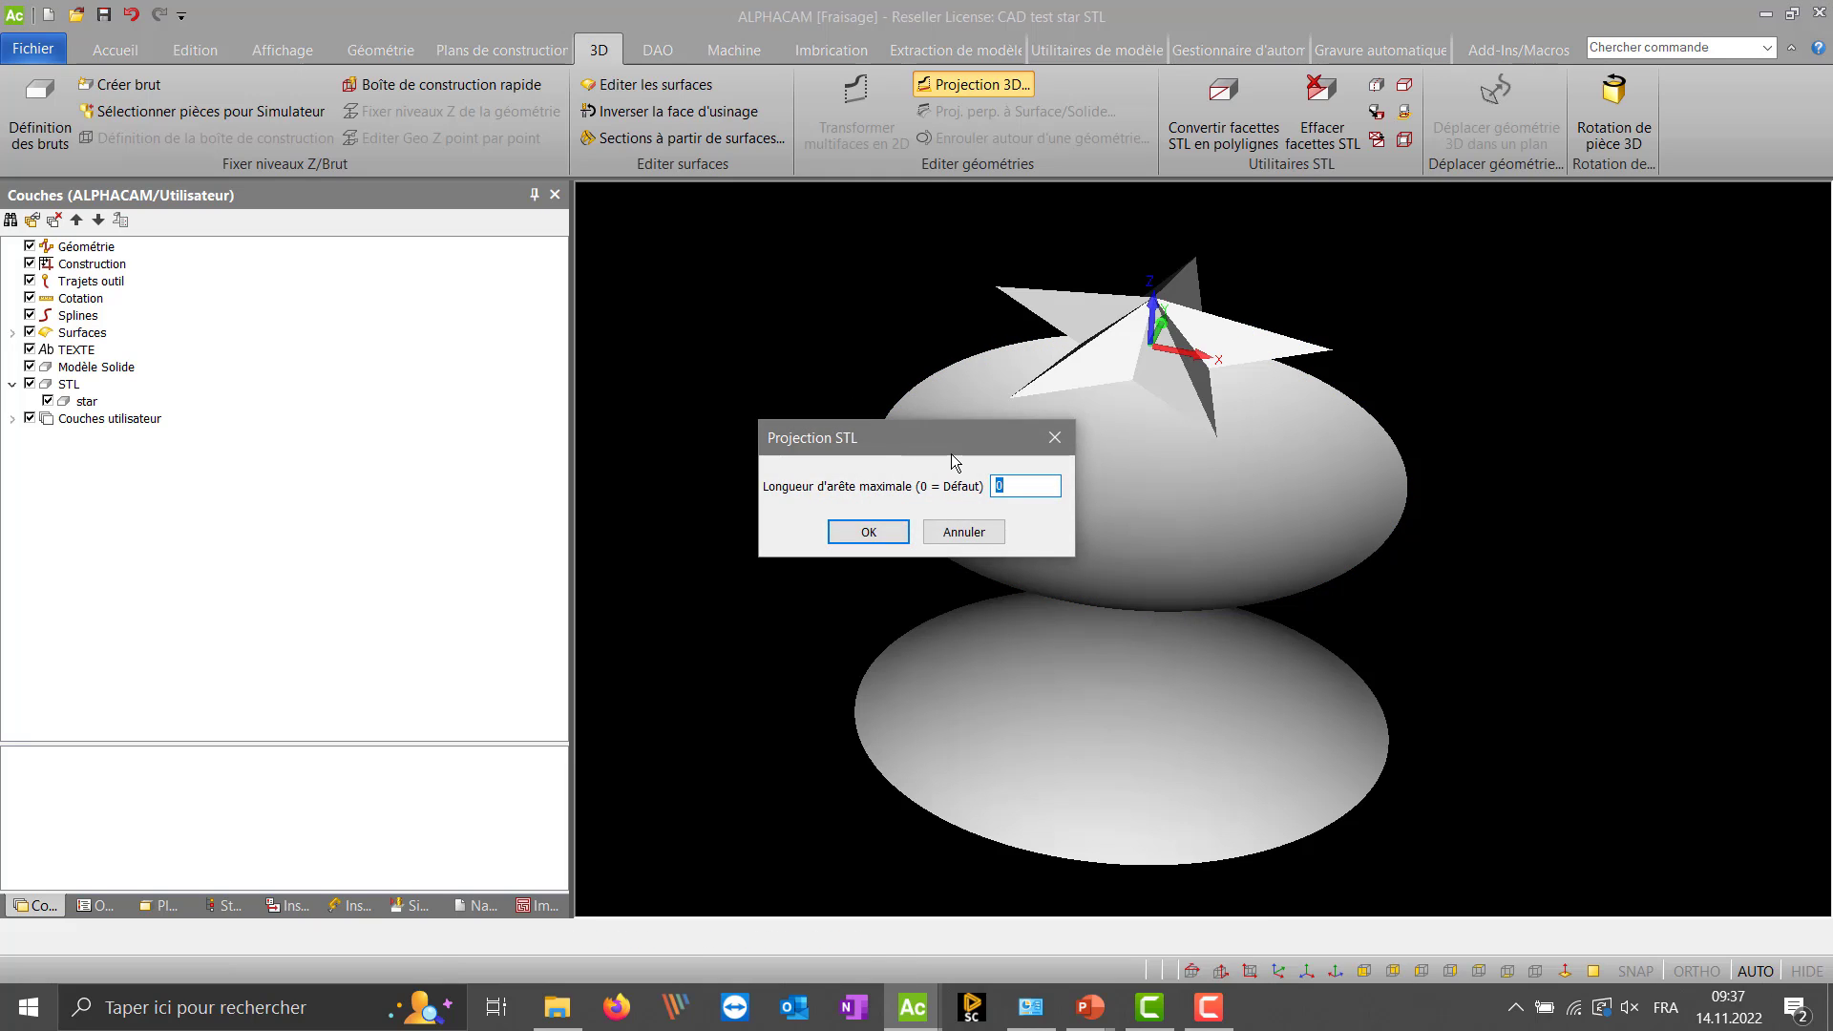
key(Return)
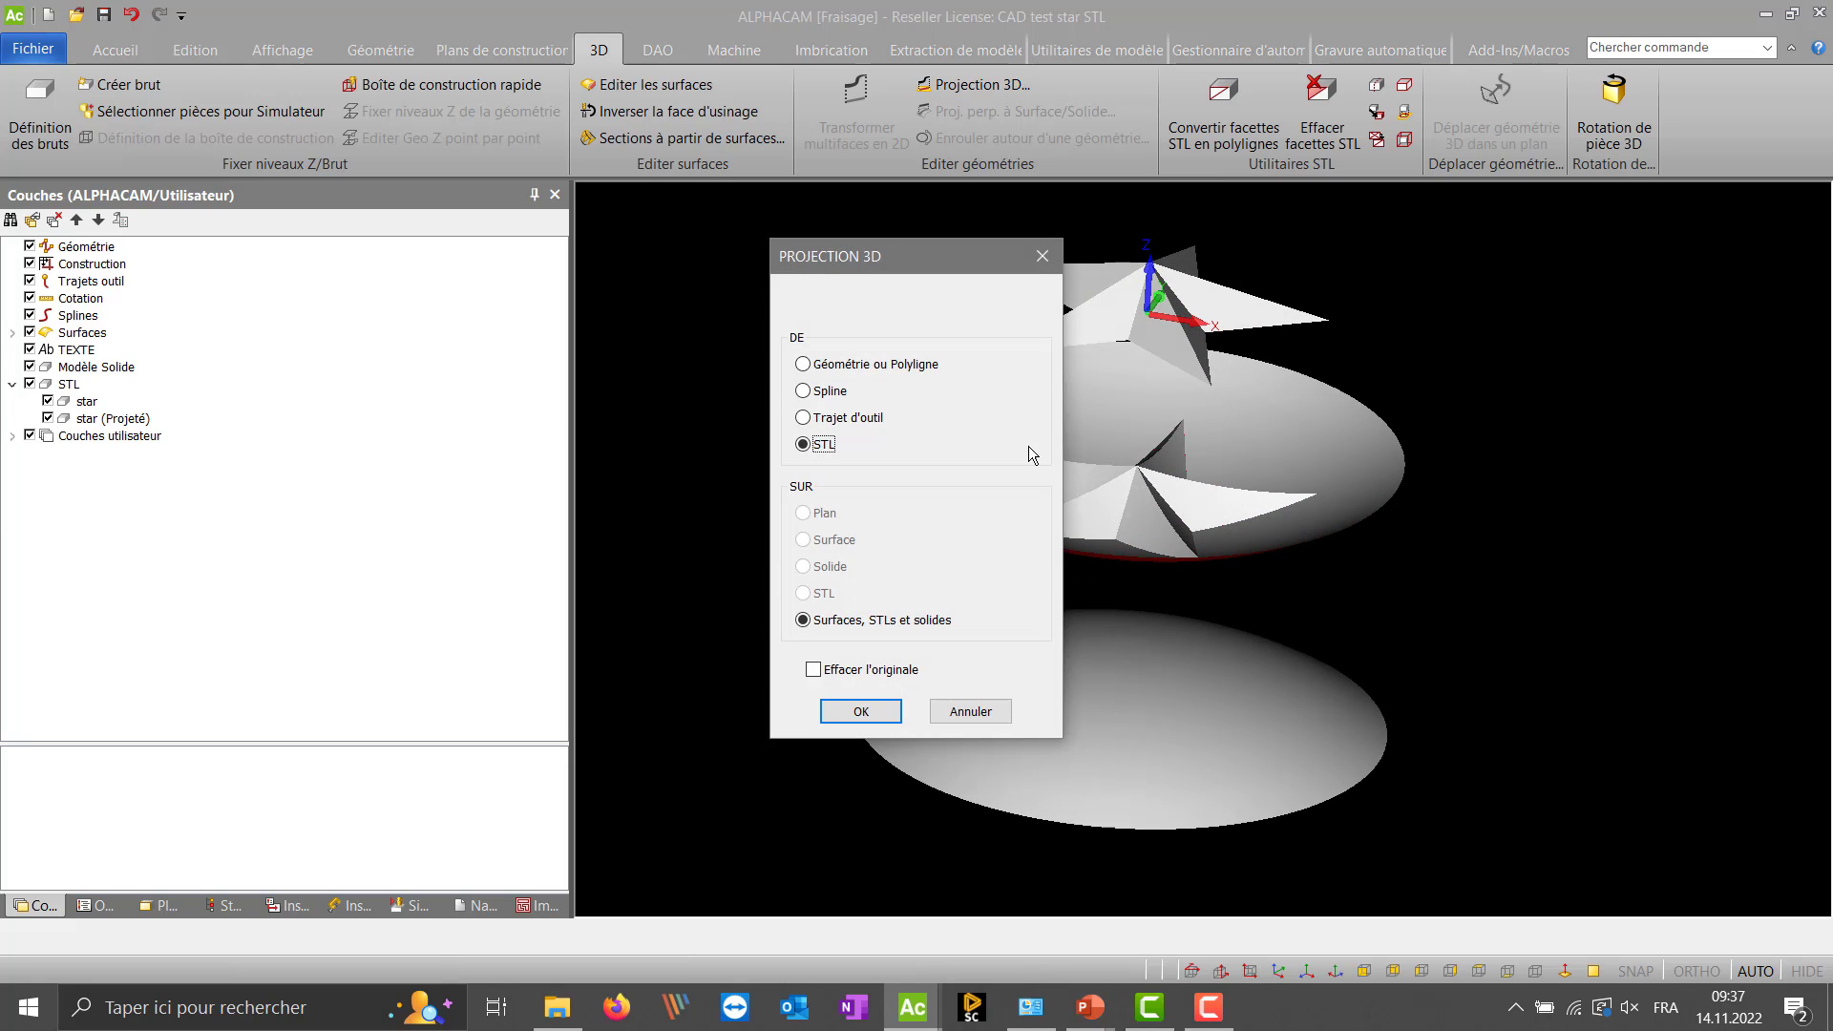
- Project the original star STL onto the lower disc as well, with the same STL projection options and default maximum edge length
click(831, 706)
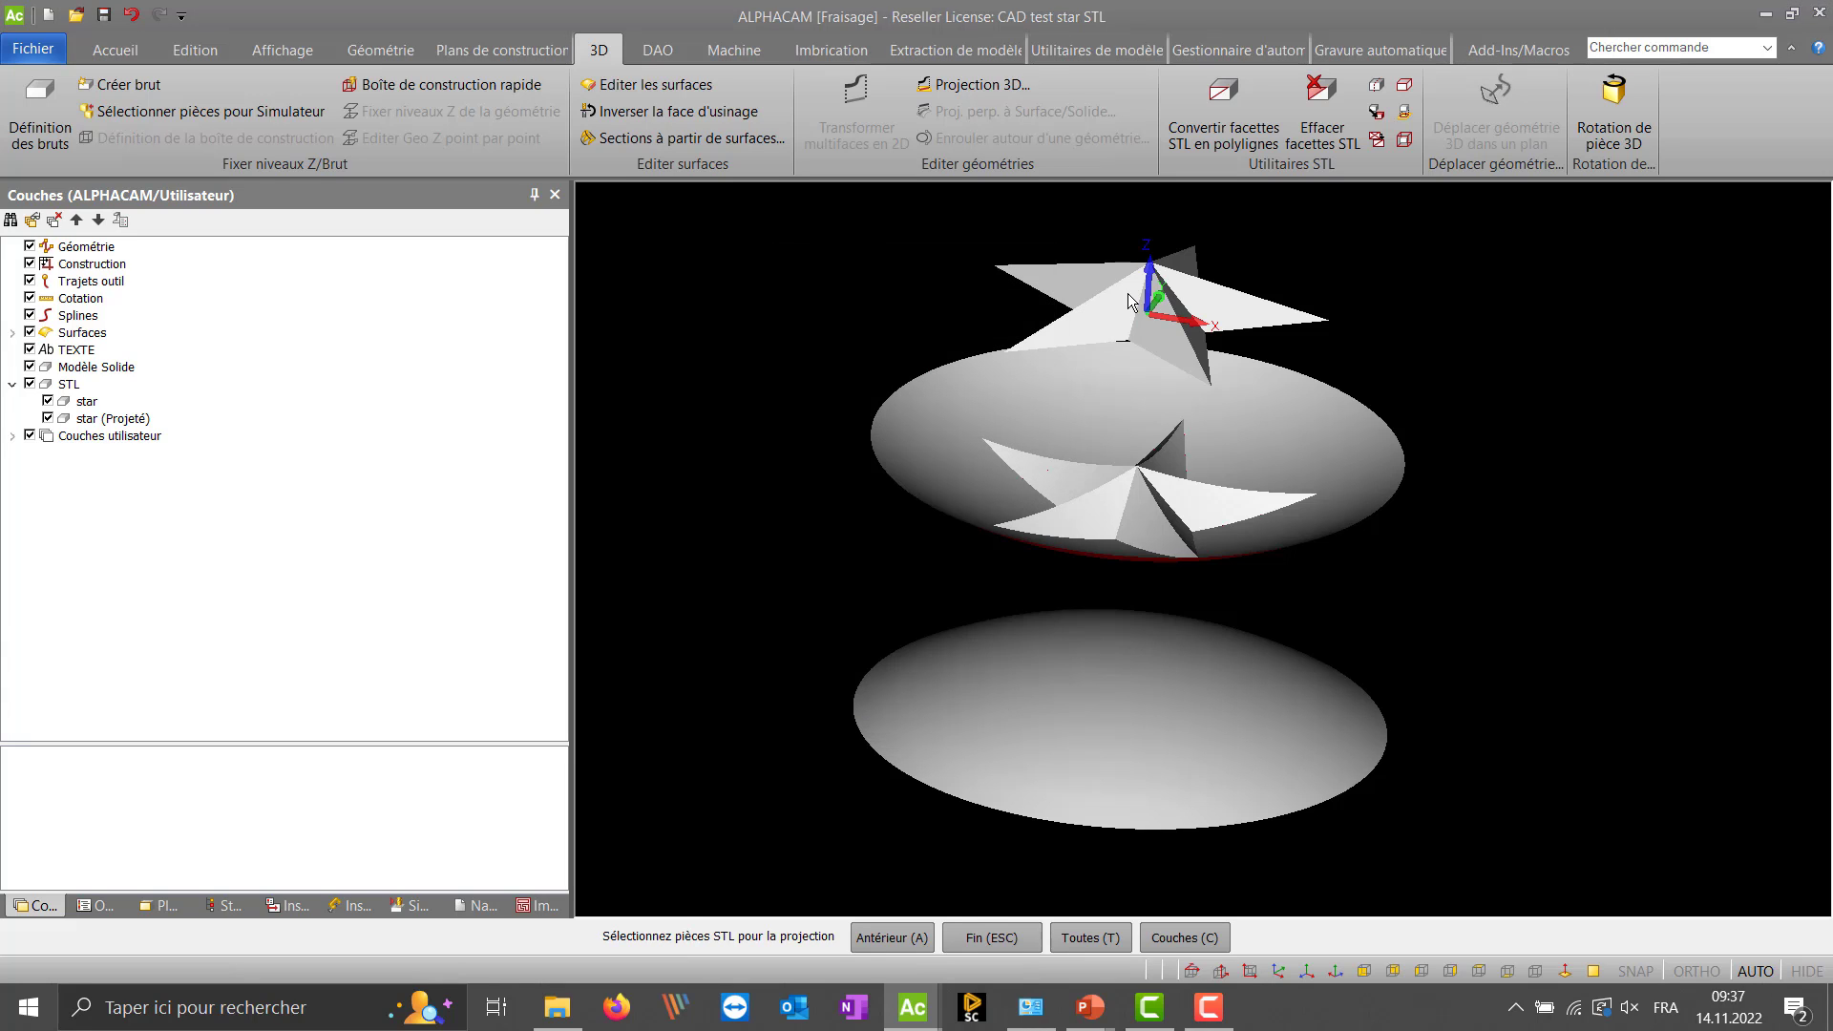
click(1318, 319)
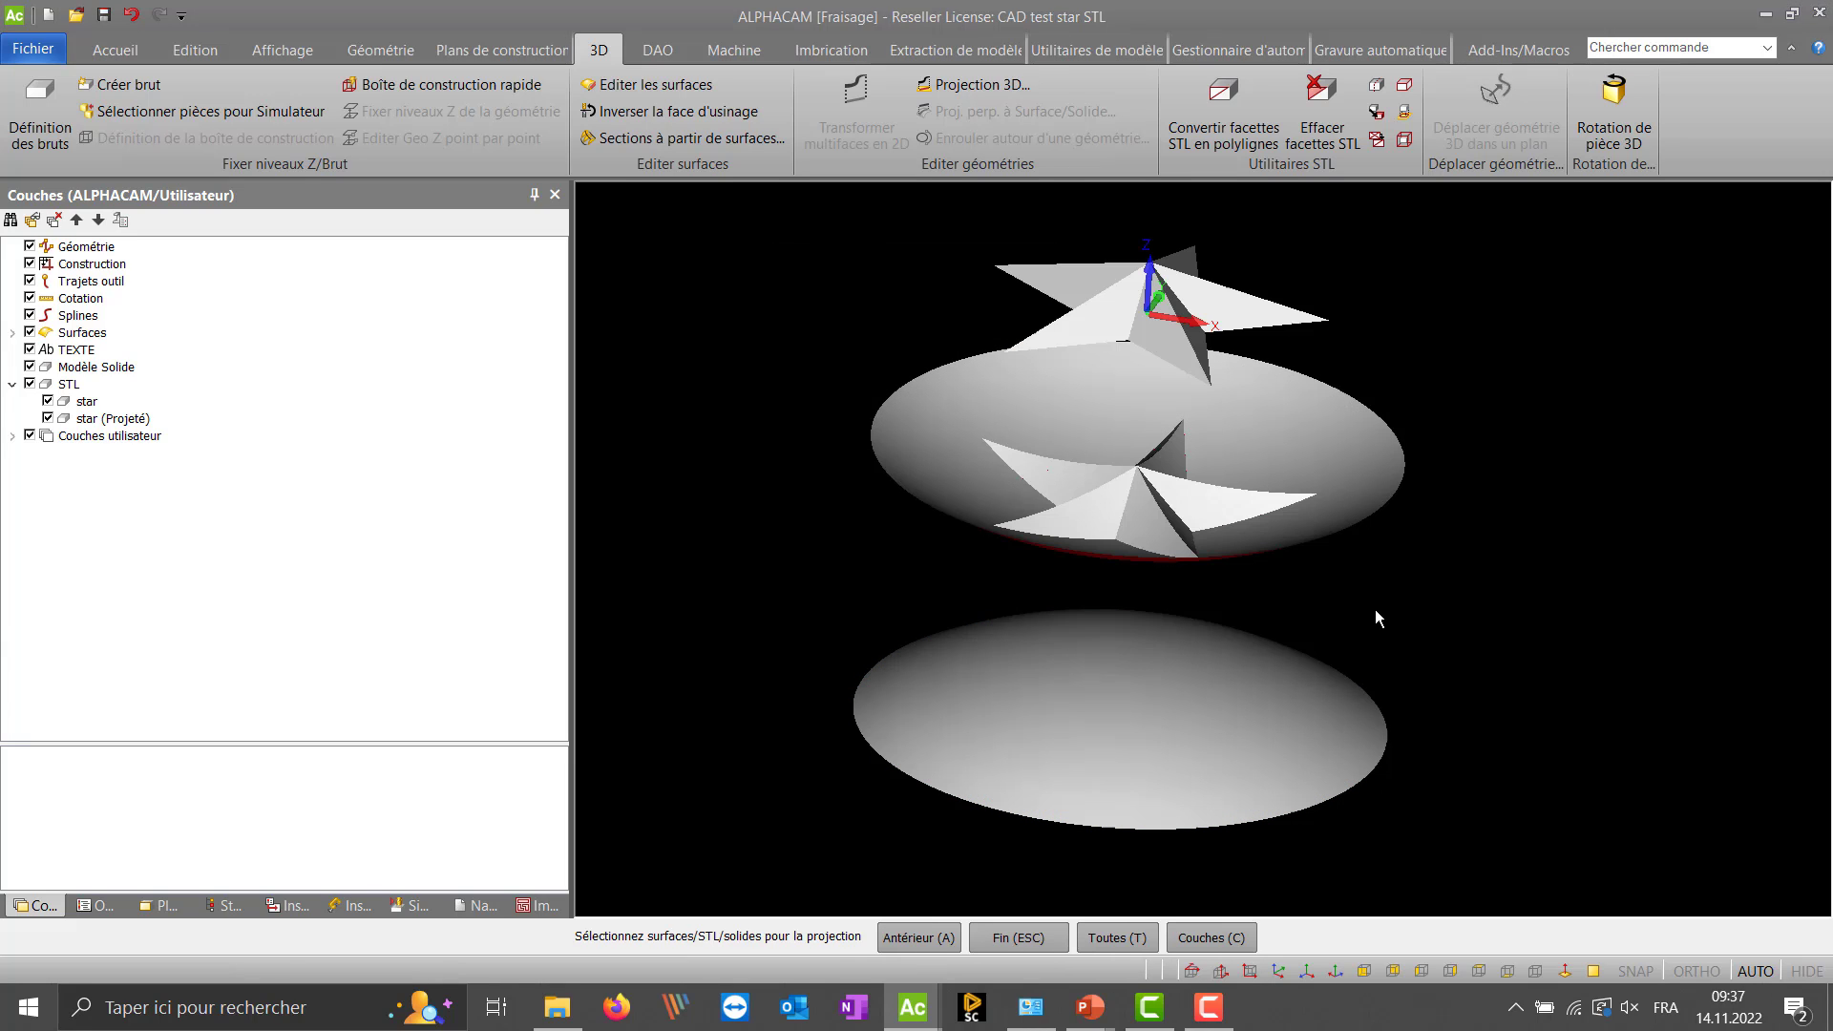
key(Escape)
key(Return)
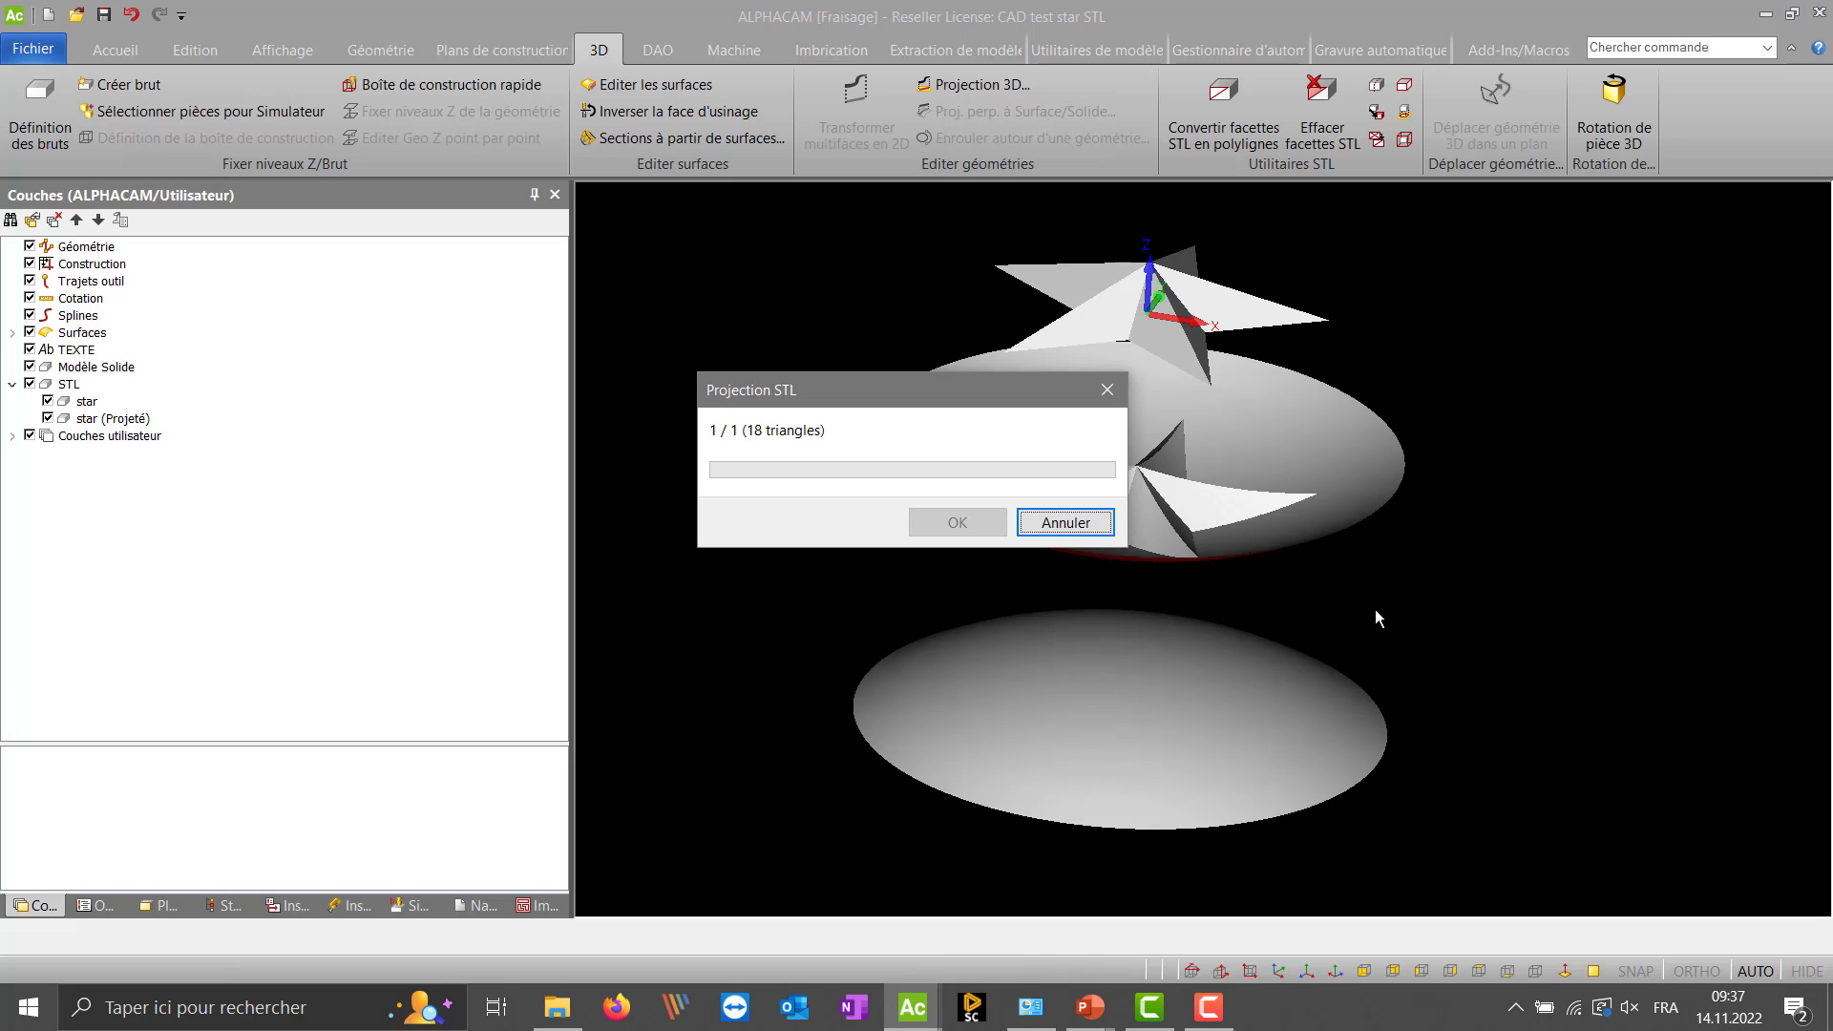
- Examine both projected stars on their discs from several angles, in wireframe and in shaded display
mouse_move(1381, 576)
middle_down()
mouse_move(1380, 468)
mouse_move(1369, 553)
mouse_move(1358, 523)
mouse_move(1382, 555)
middle_up()
scroll(1329, 554, up, 2)
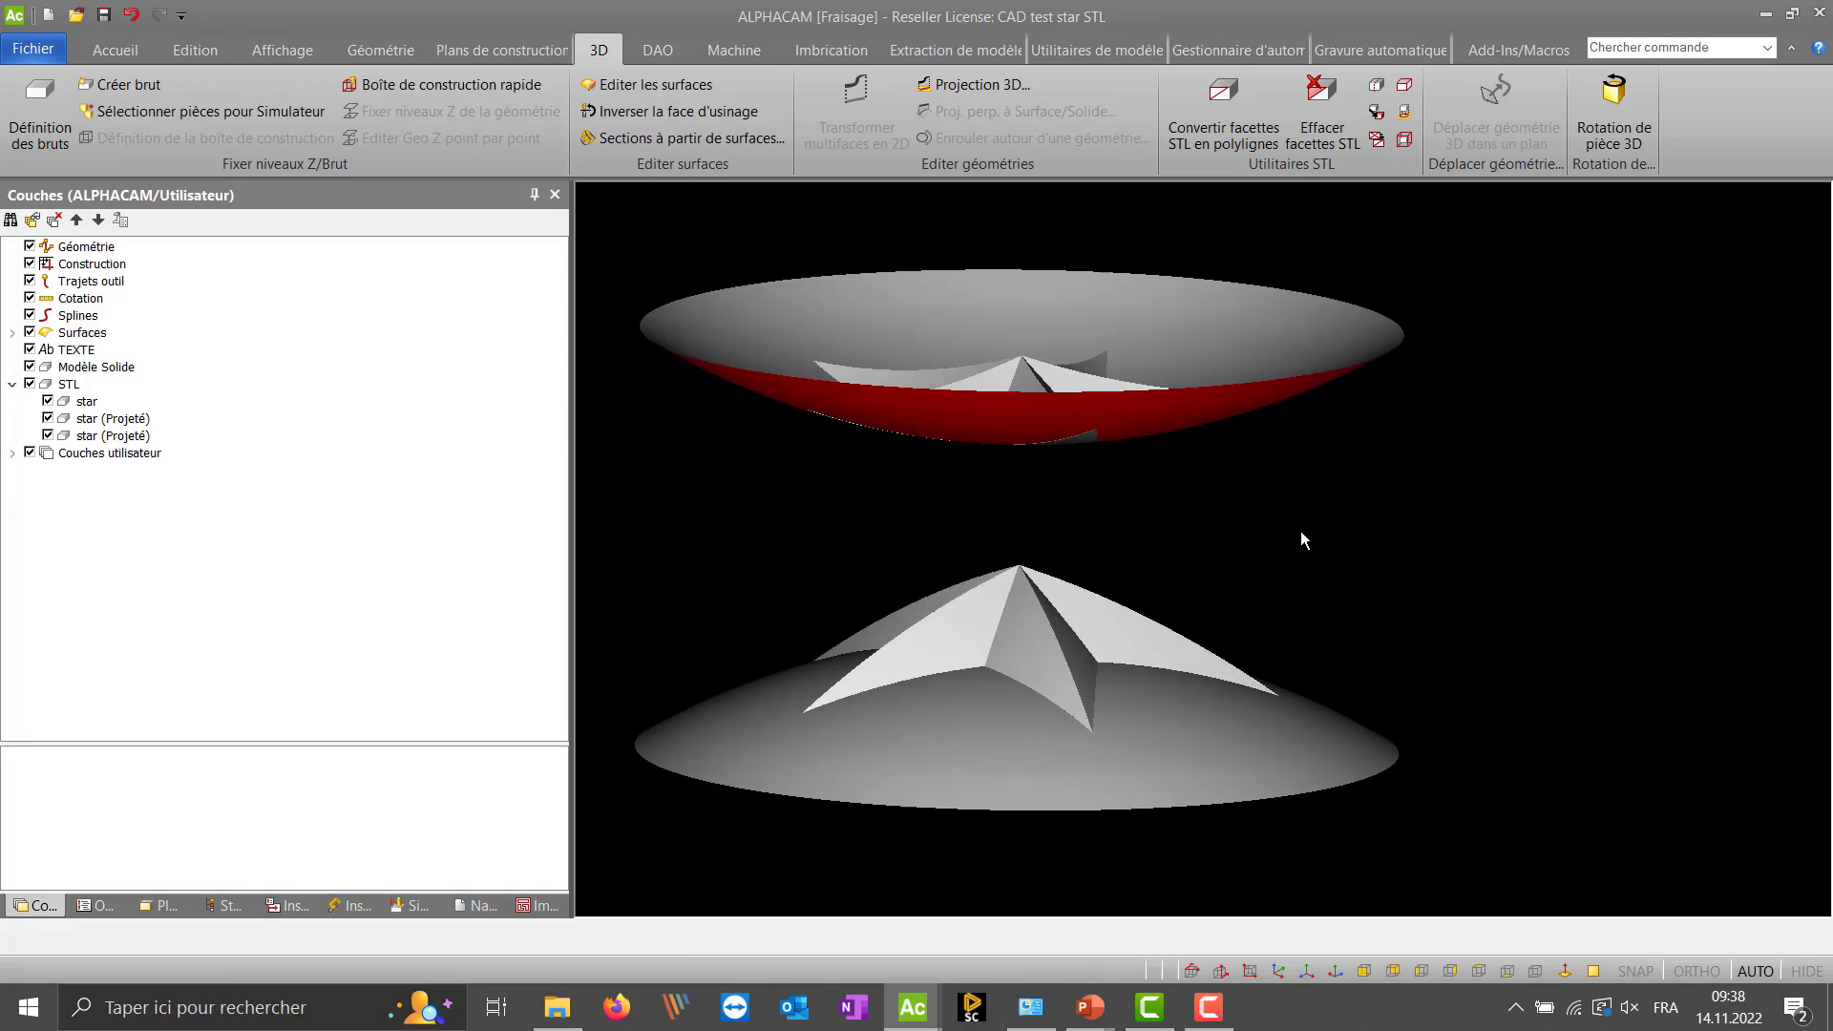
right_click(1302, 533)
click(1193, 583)
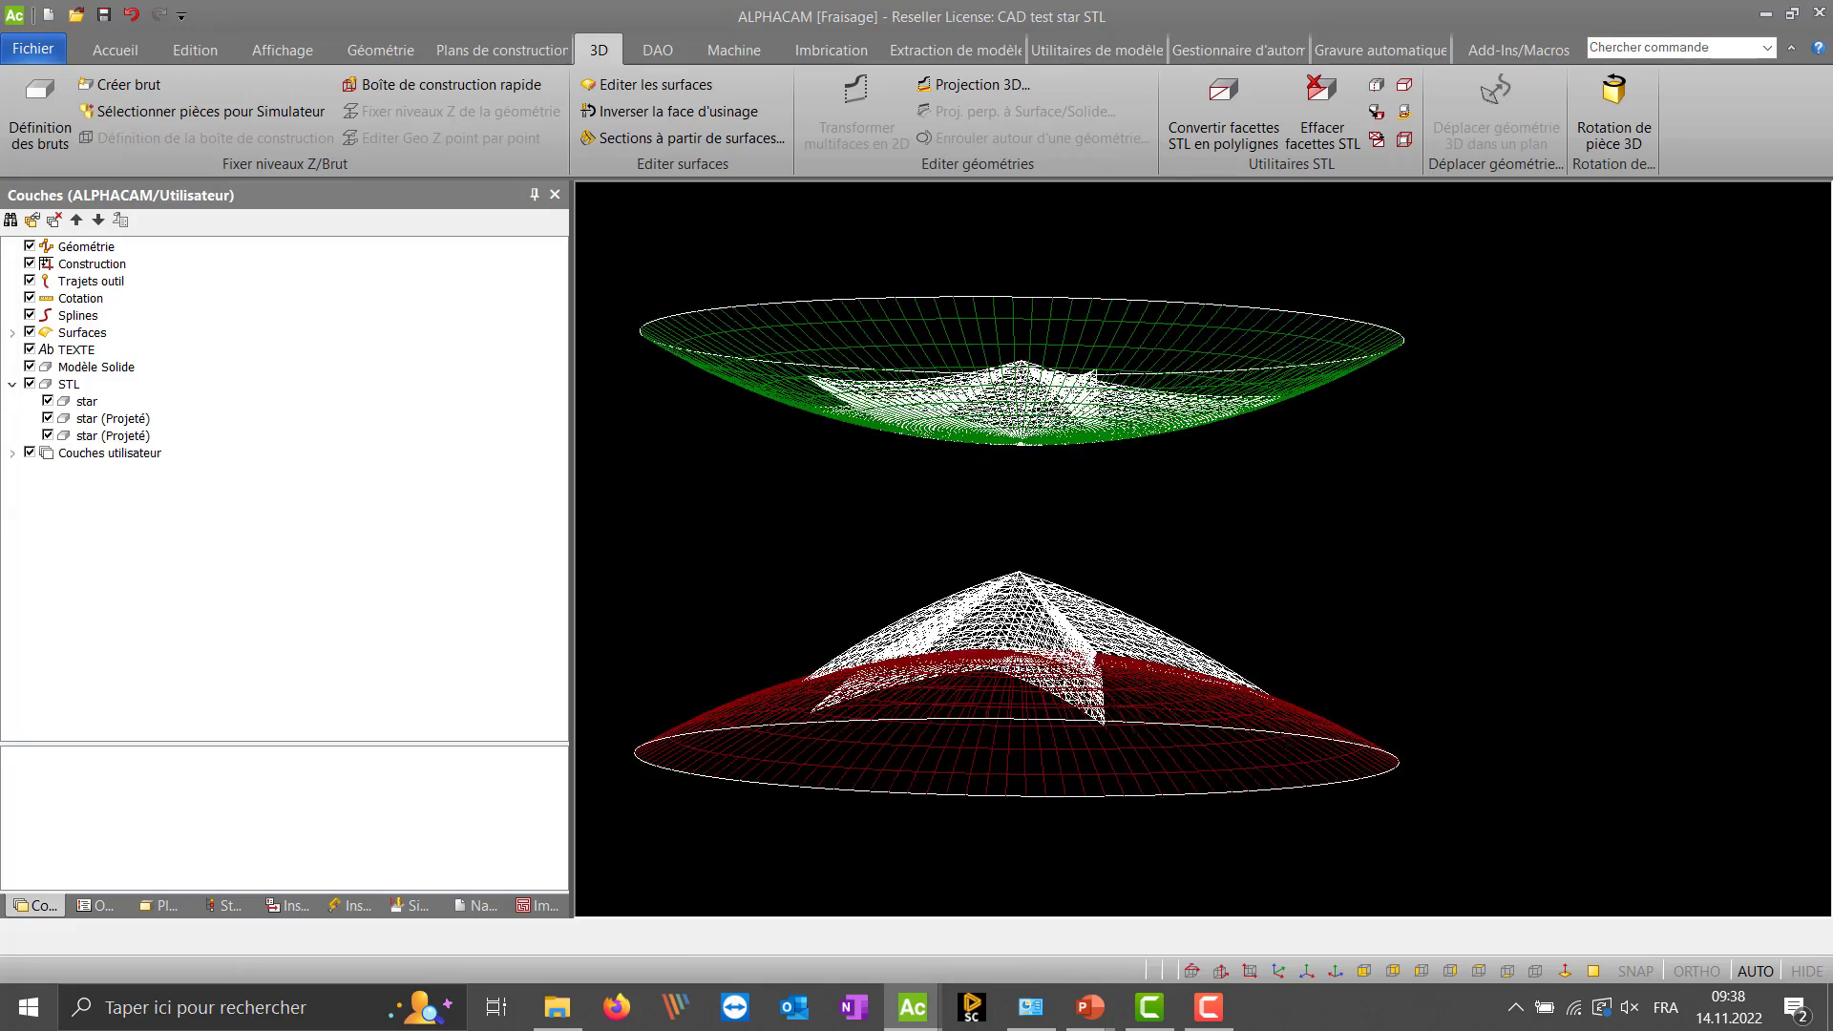
middle_drag(1241, 563, 1082, 620)
right_click(1081, 620)
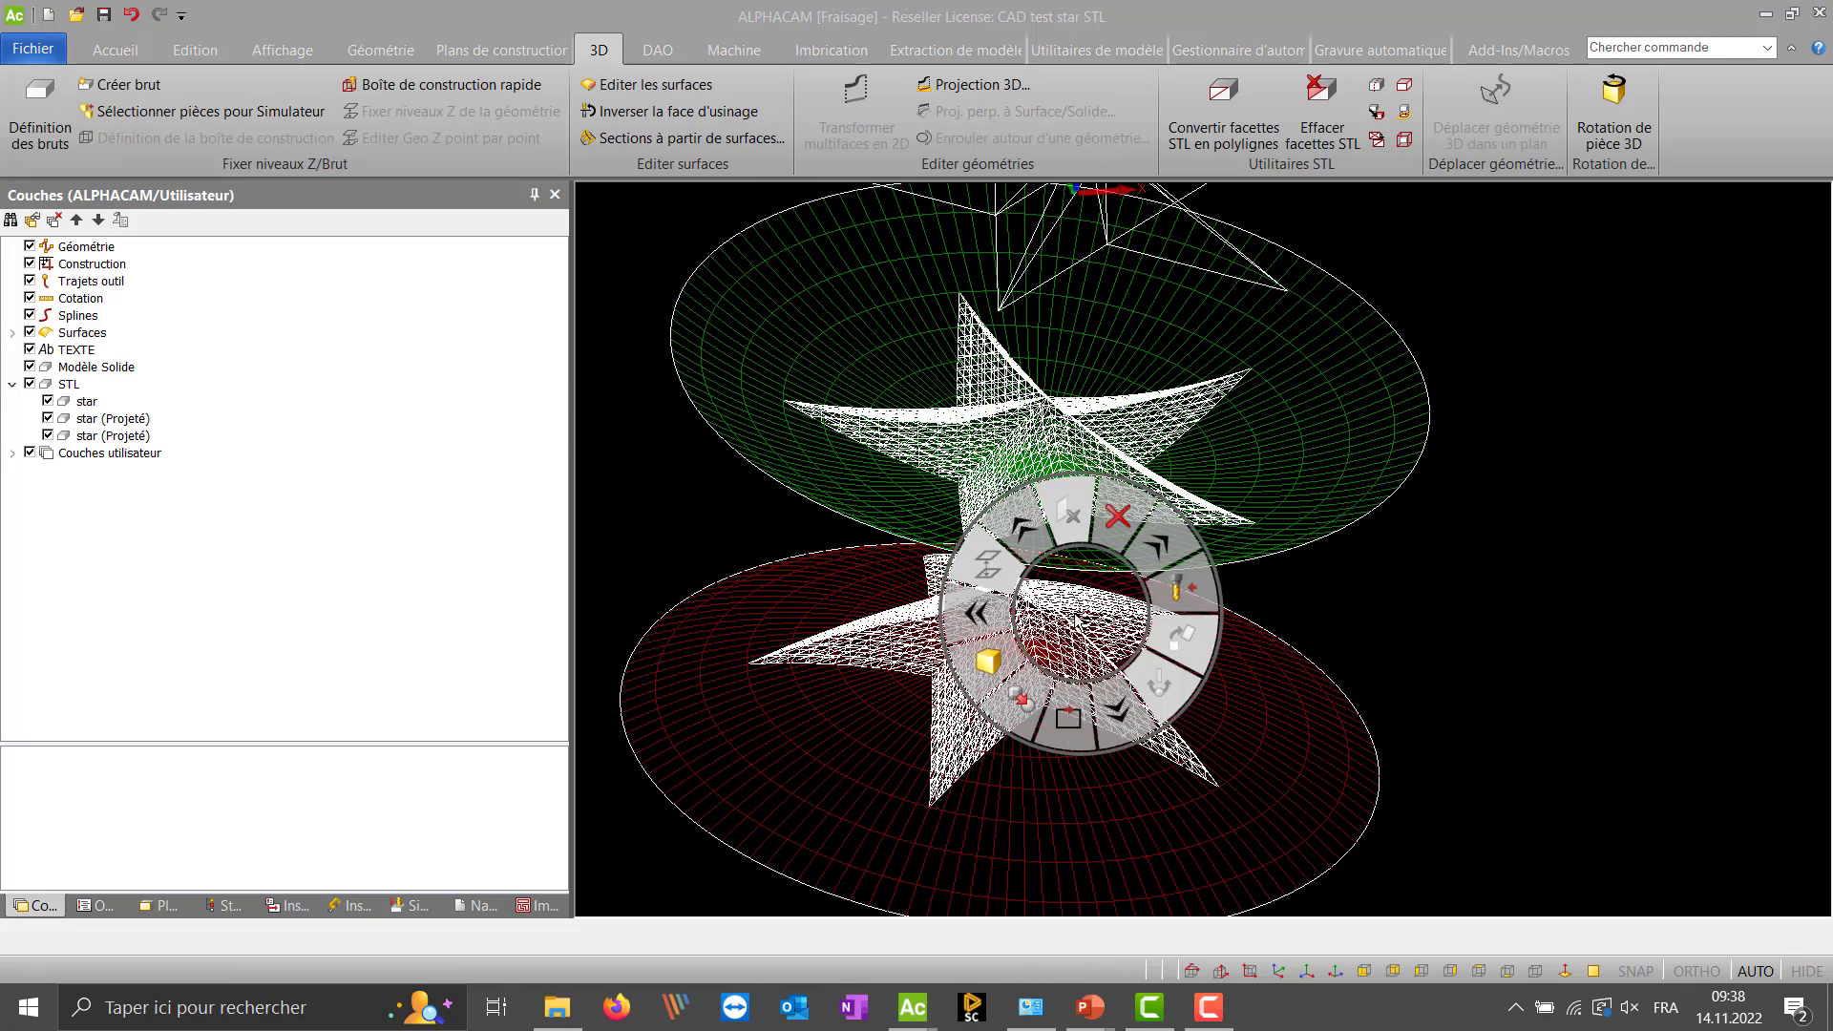
click(1000, 672)
scroll(1121, 475, down, 3)
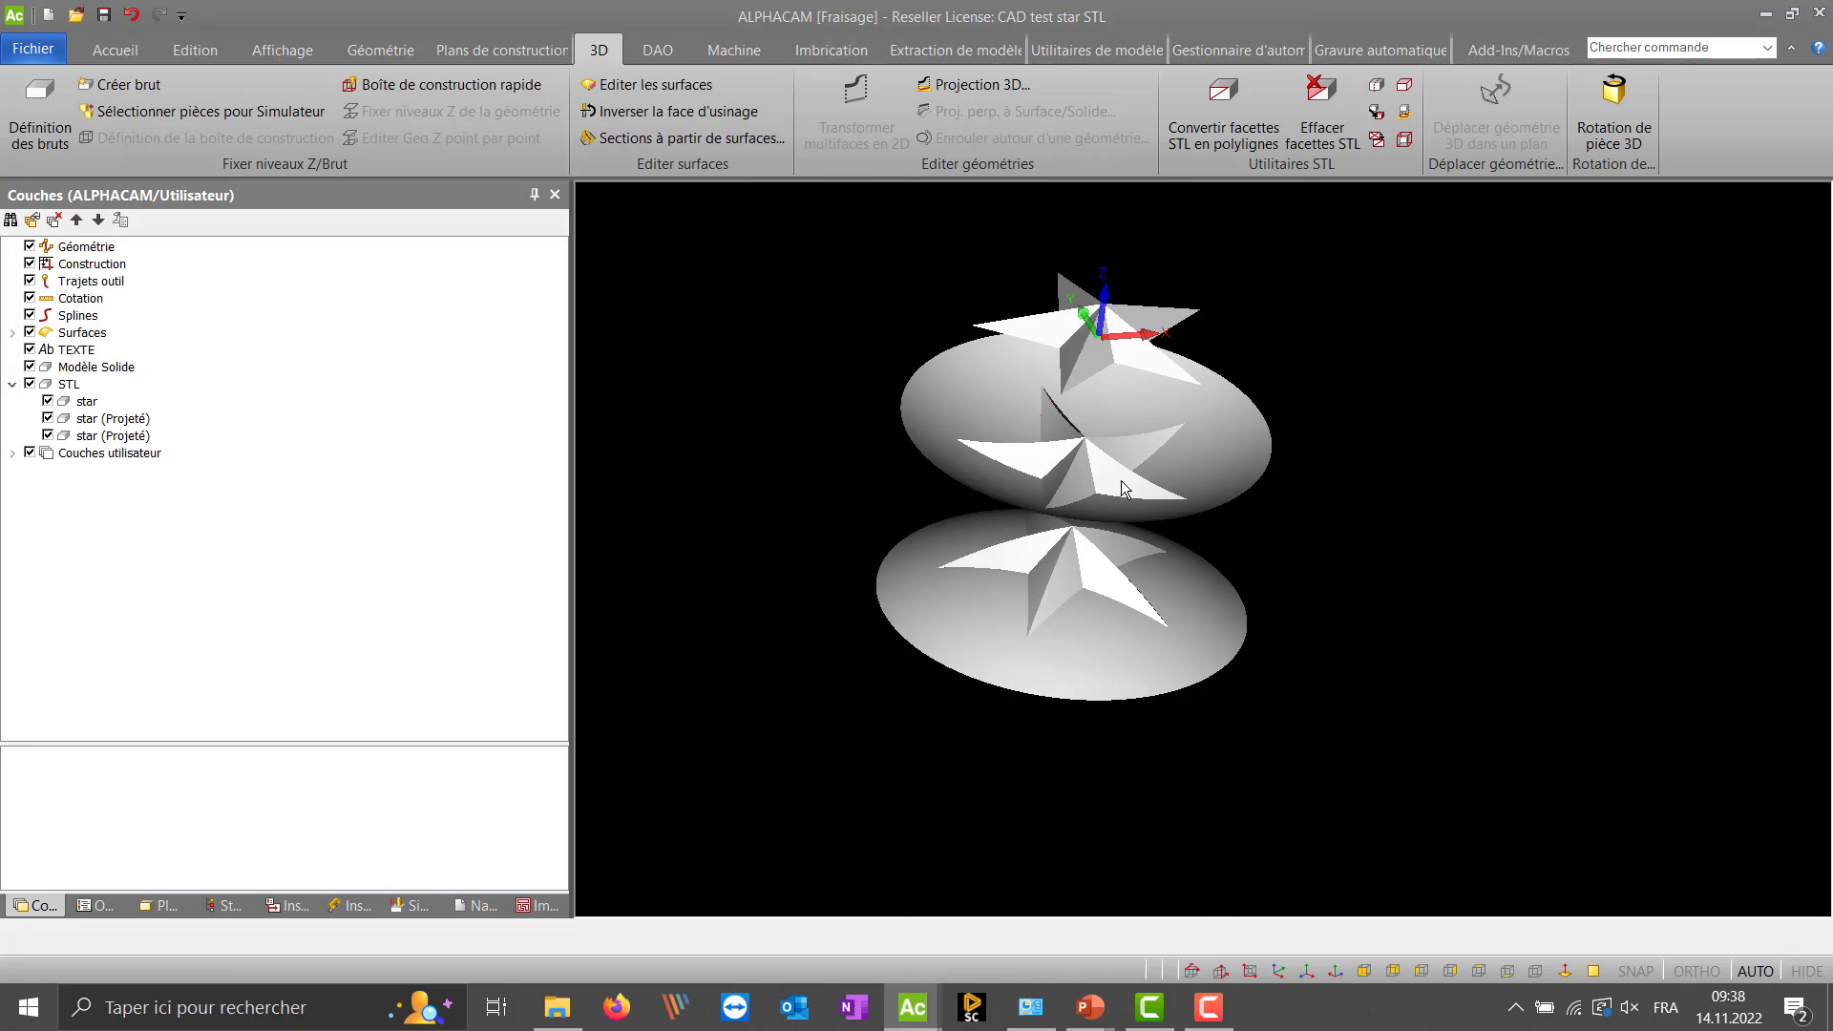
scroll(1332, 569, down, 2)
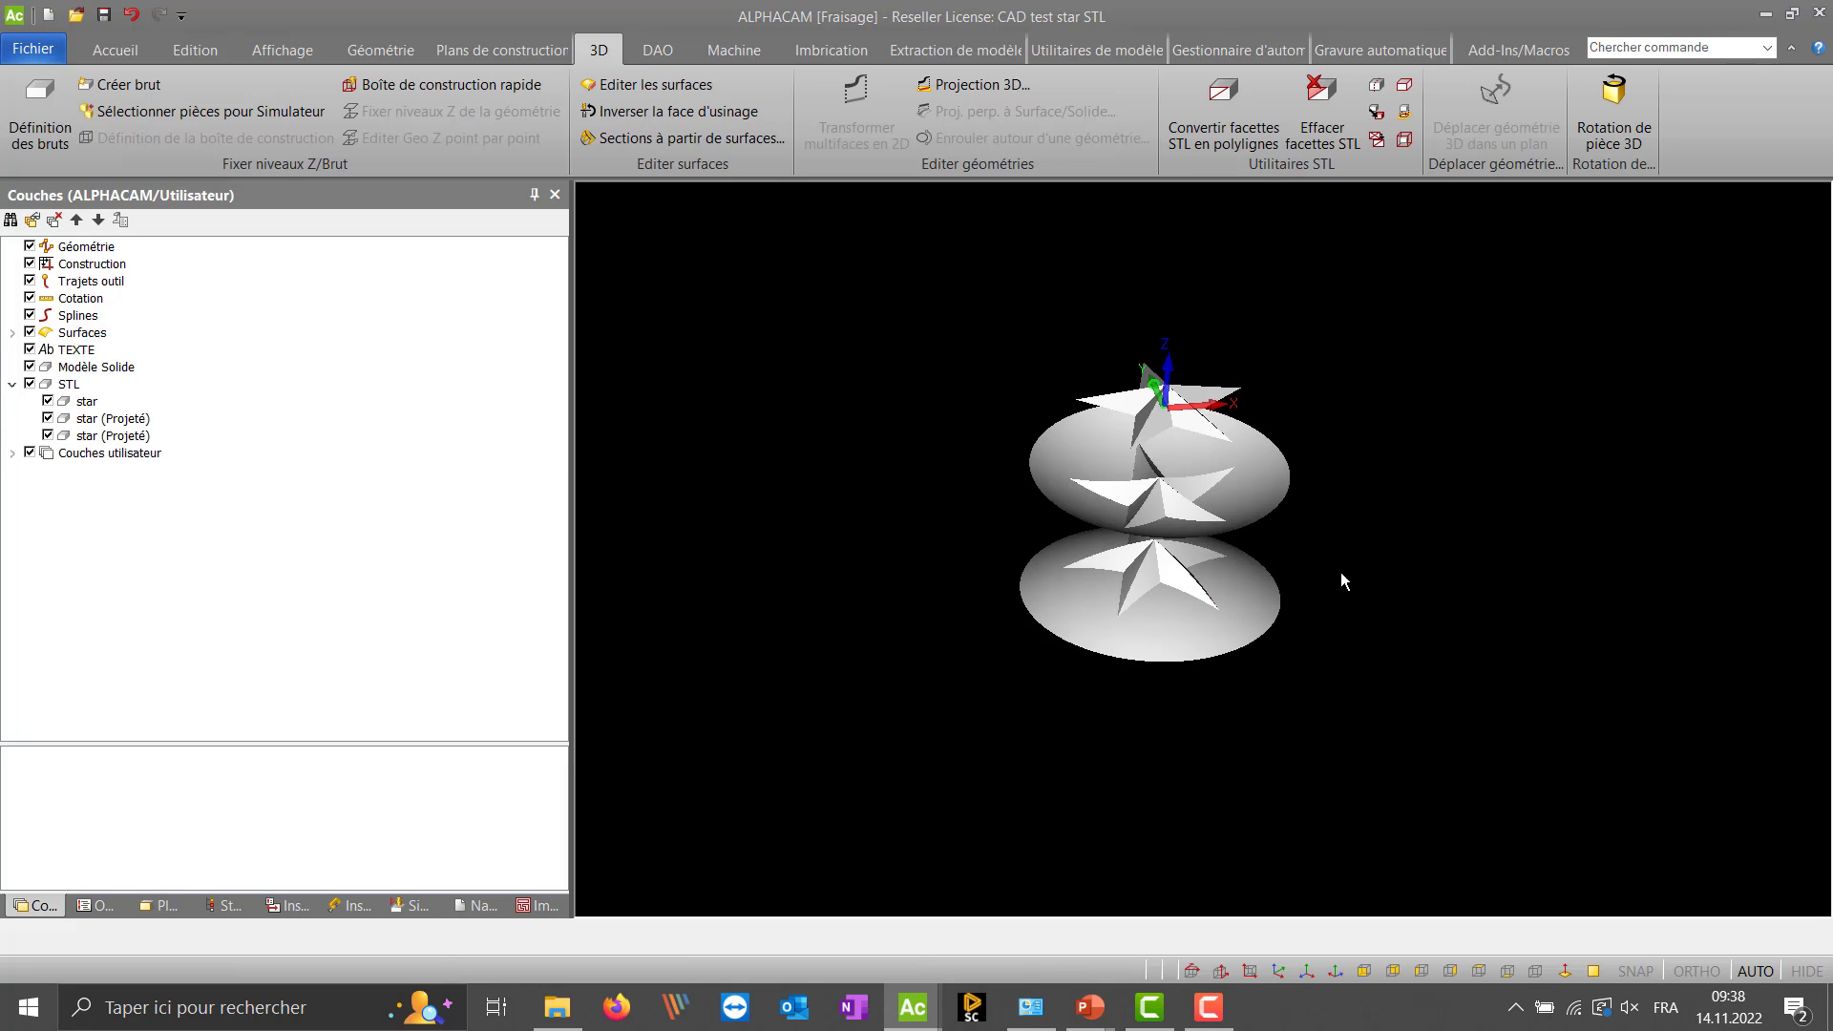
middle_drag(1341, 571, 1320, 536)
scroll(1181, 416, up, 4)
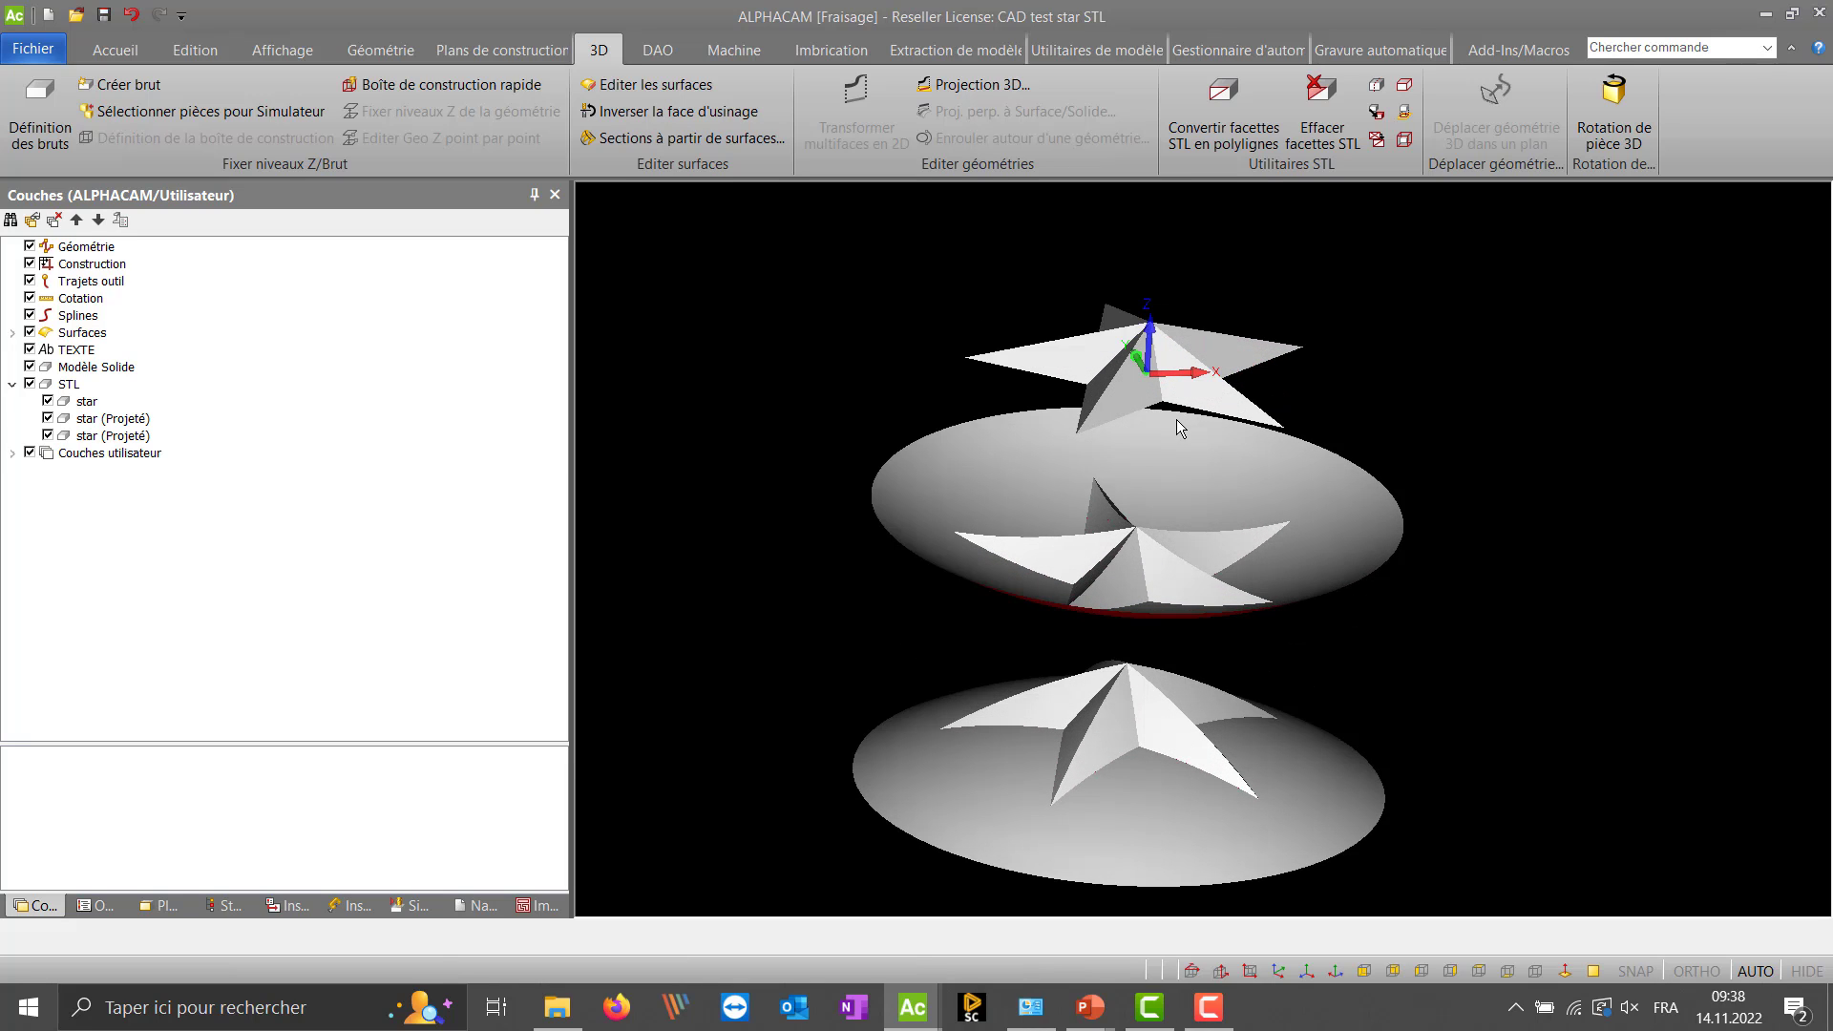
middle_drag(1176, 420, 1164, 445)
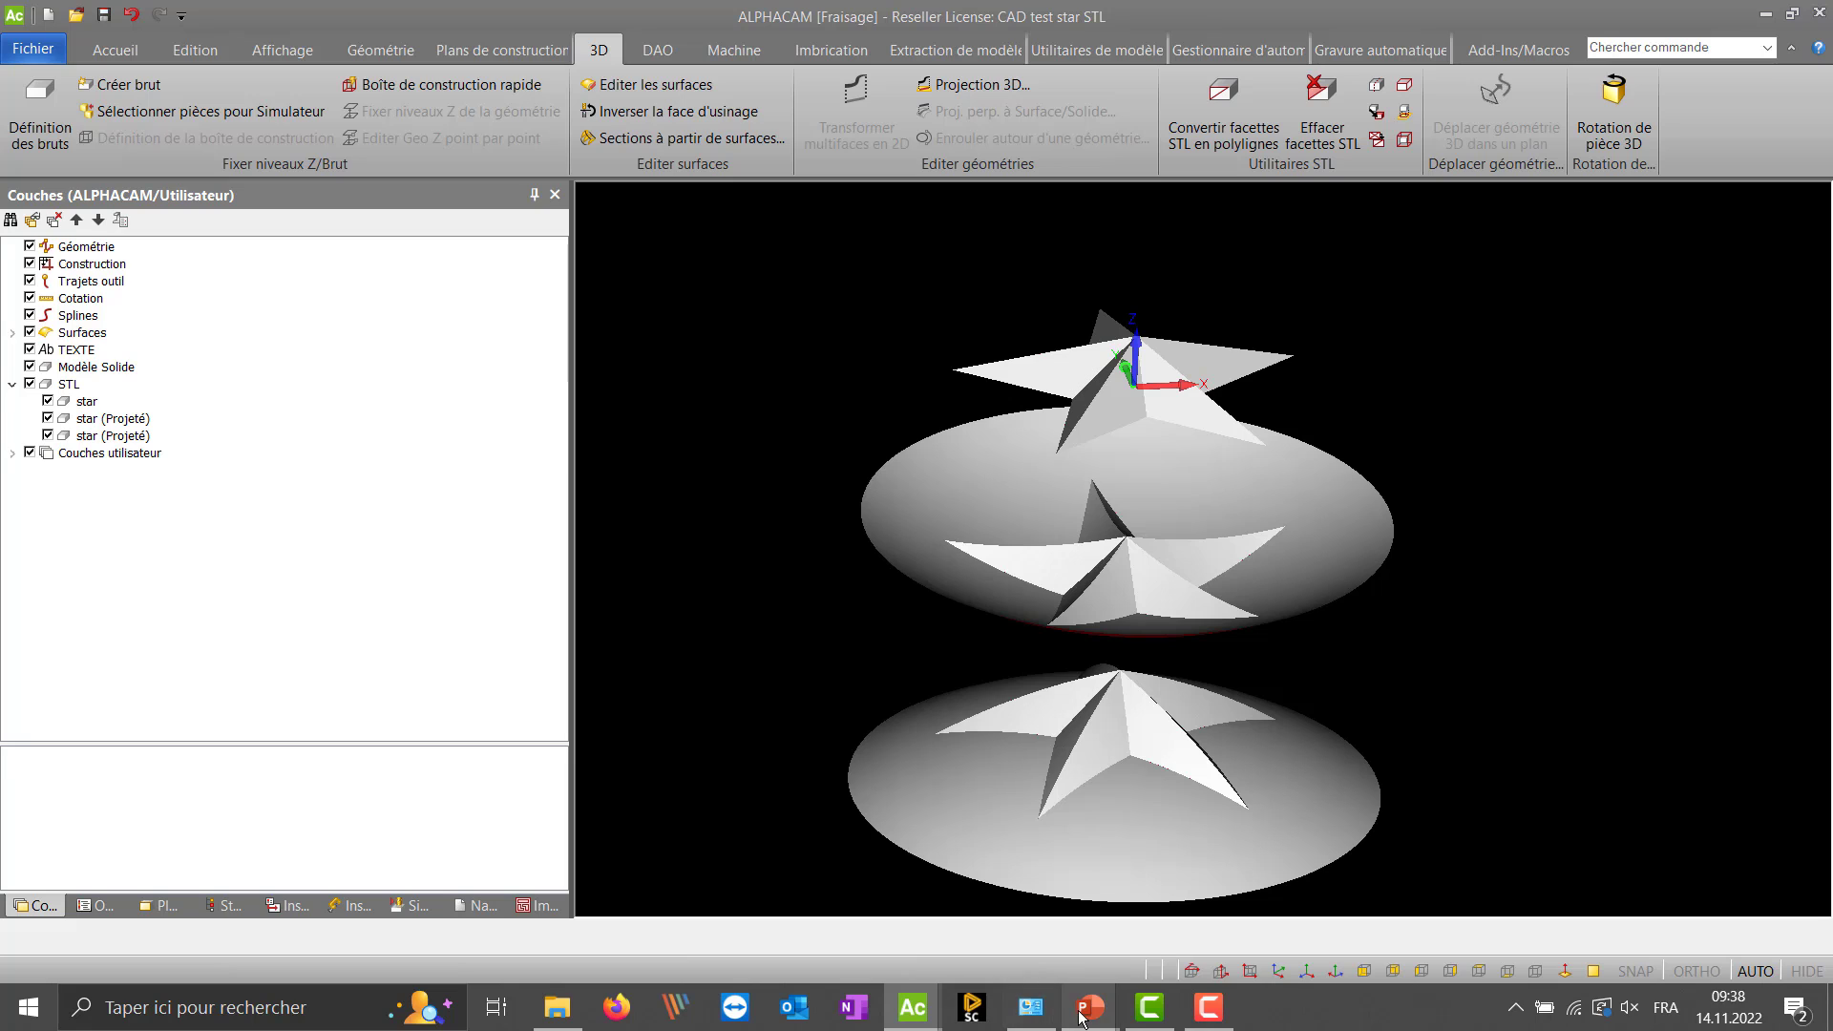
click(1208, 1007)
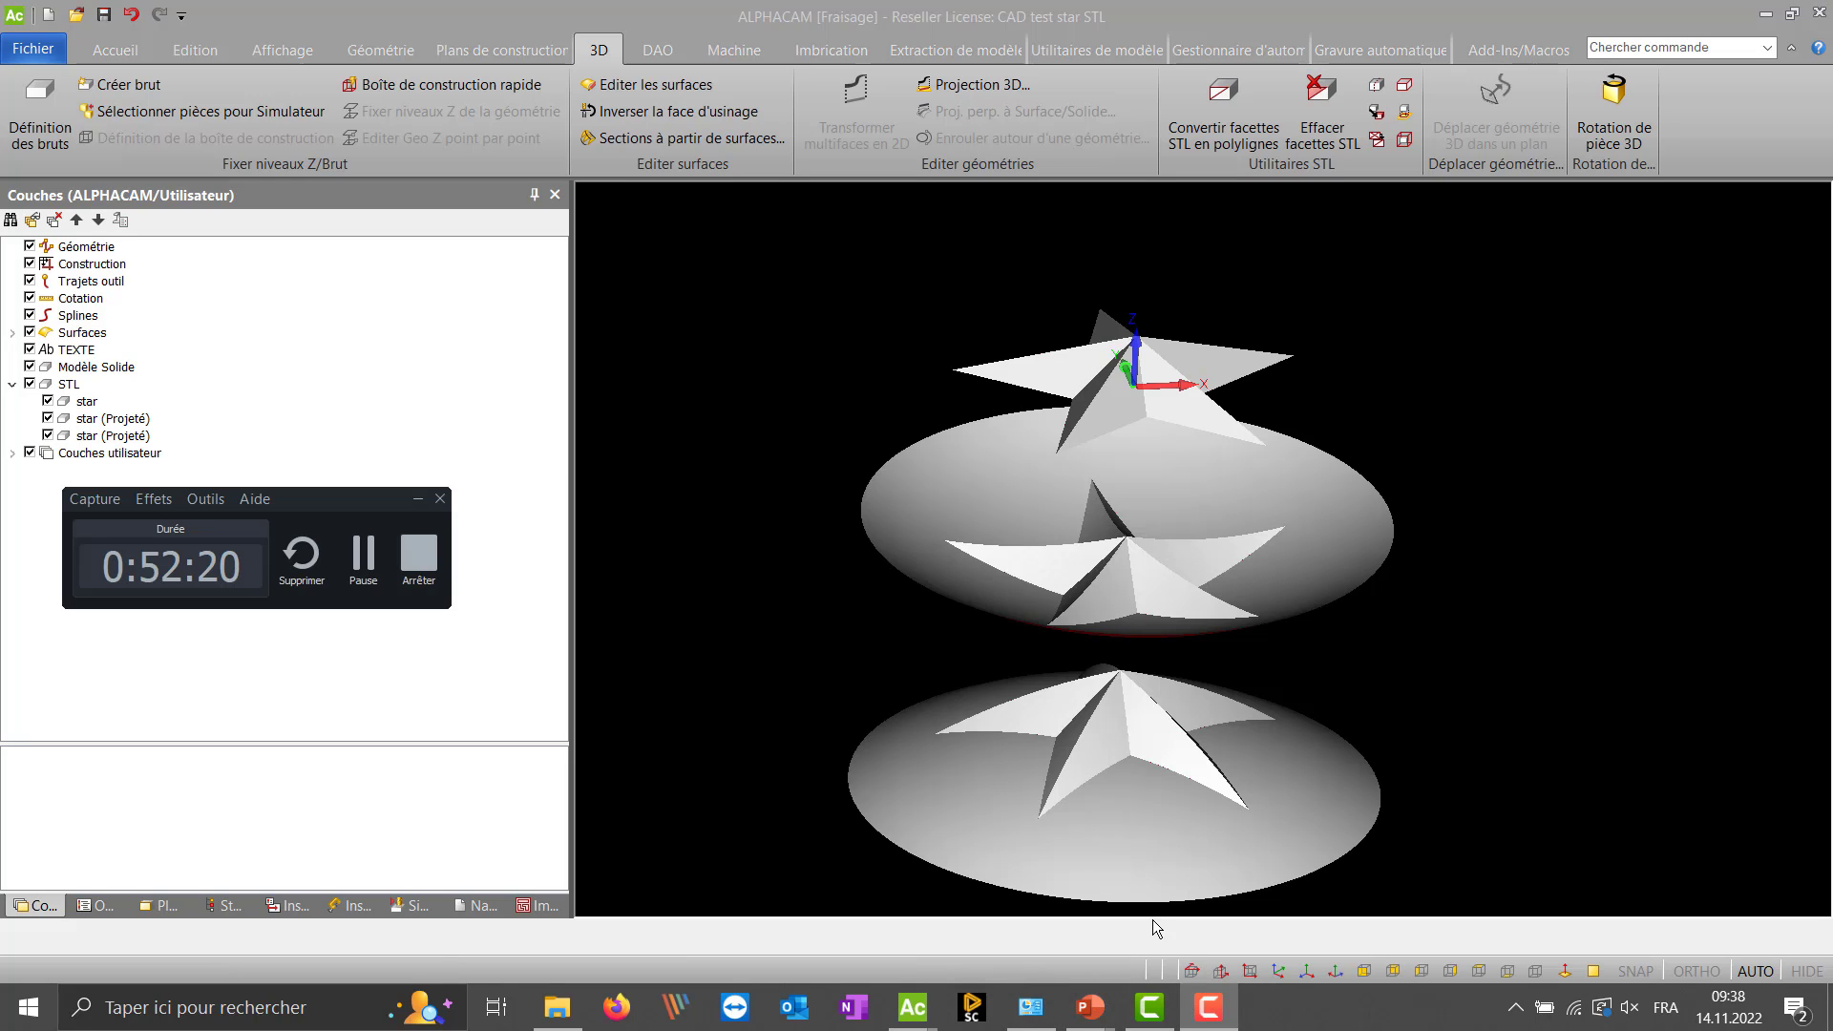
click(1222, 897)
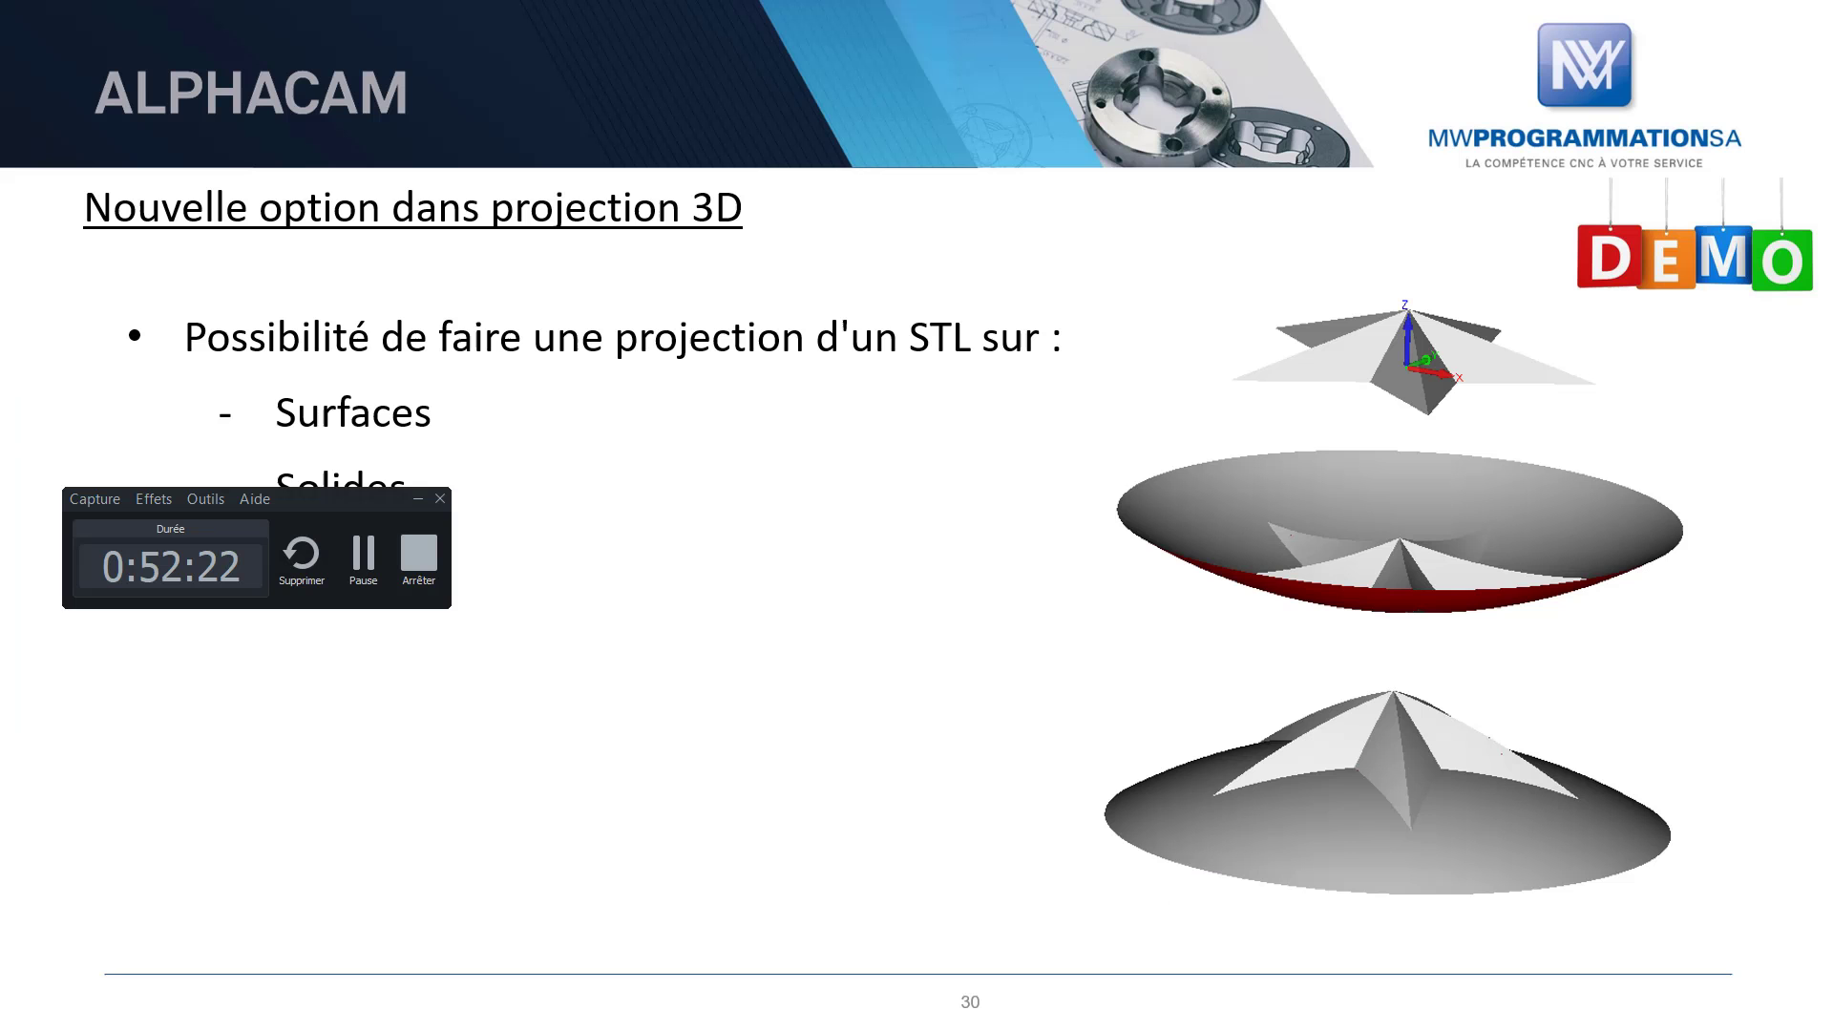
key(Right)
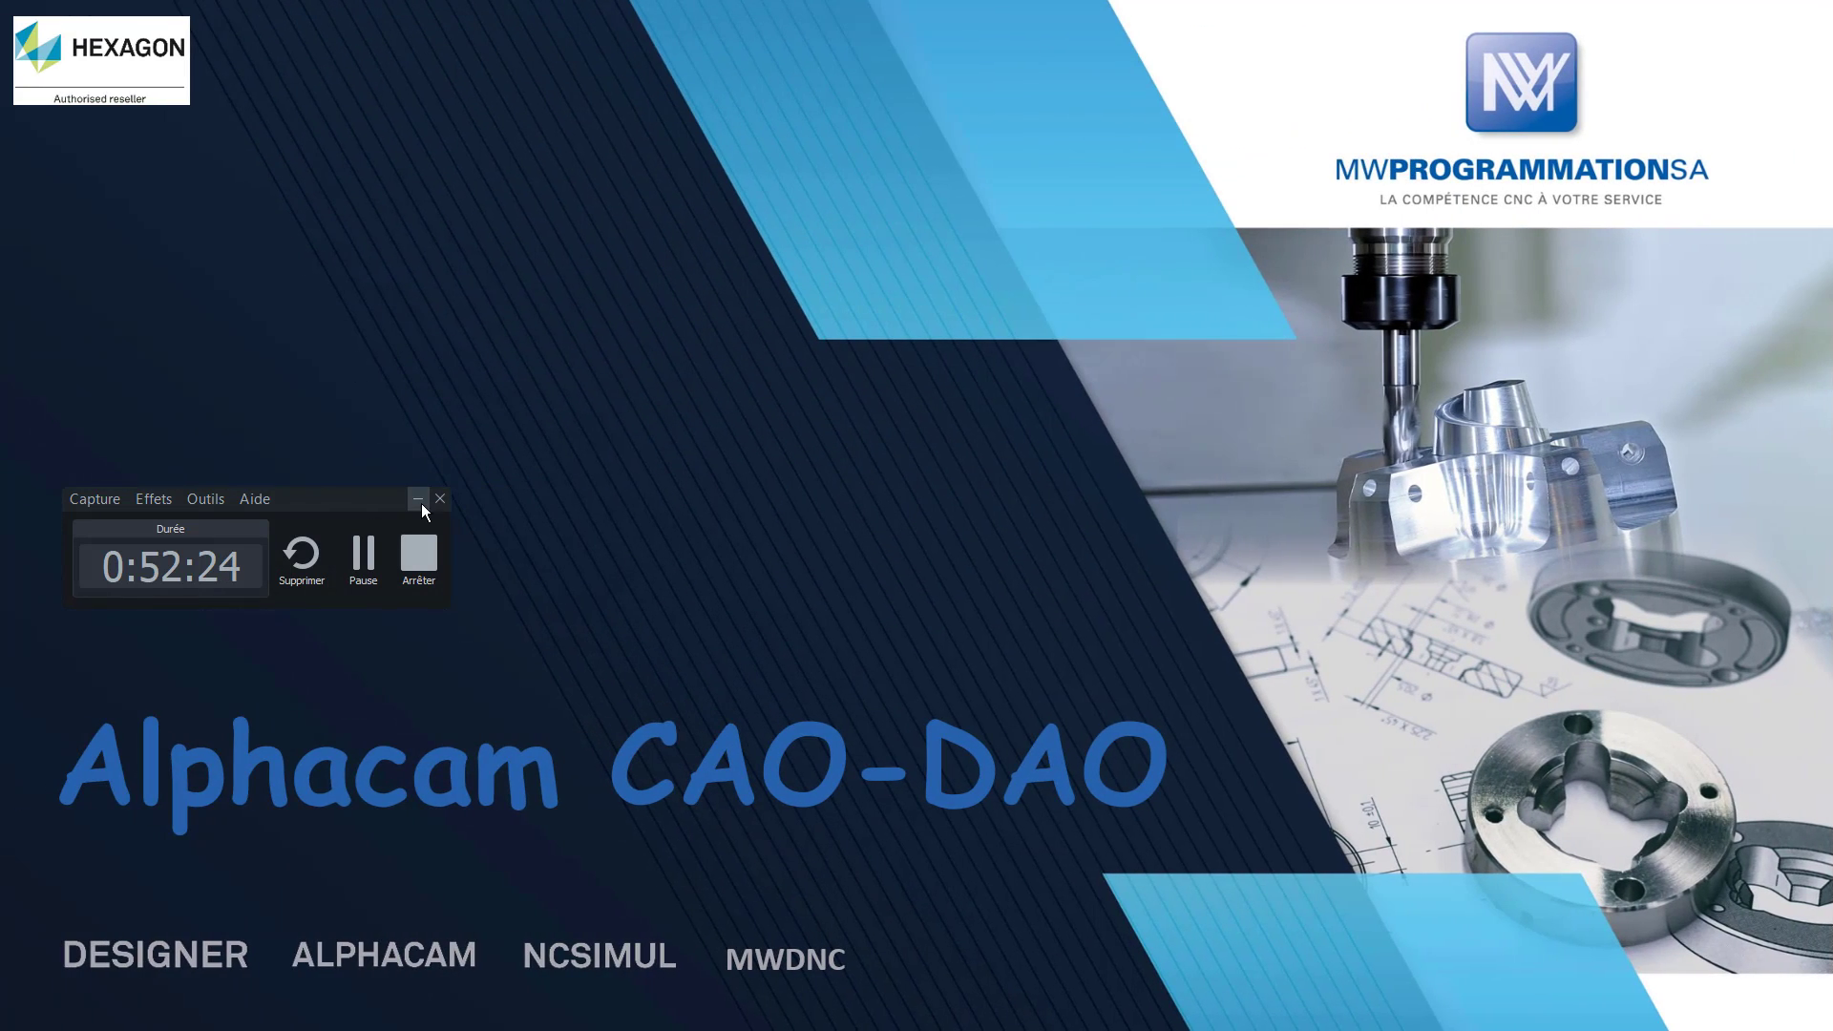
click(419, 499)
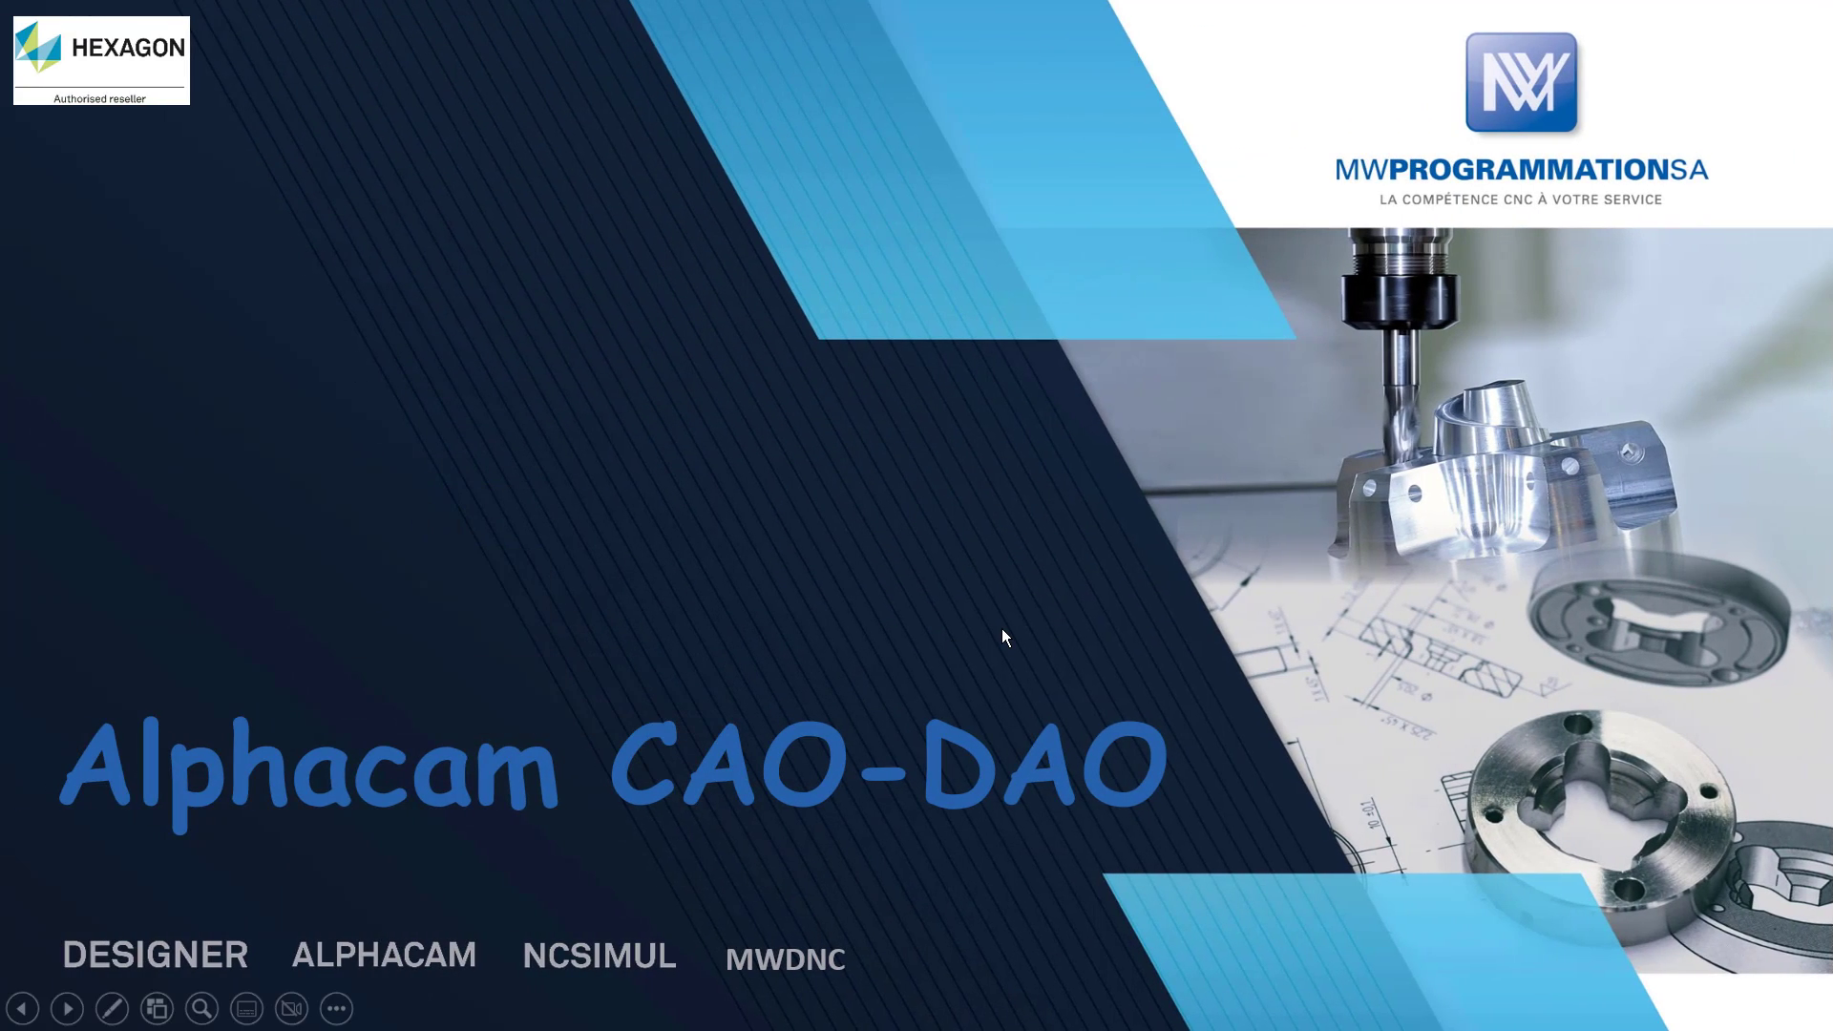
click(1002, 629)
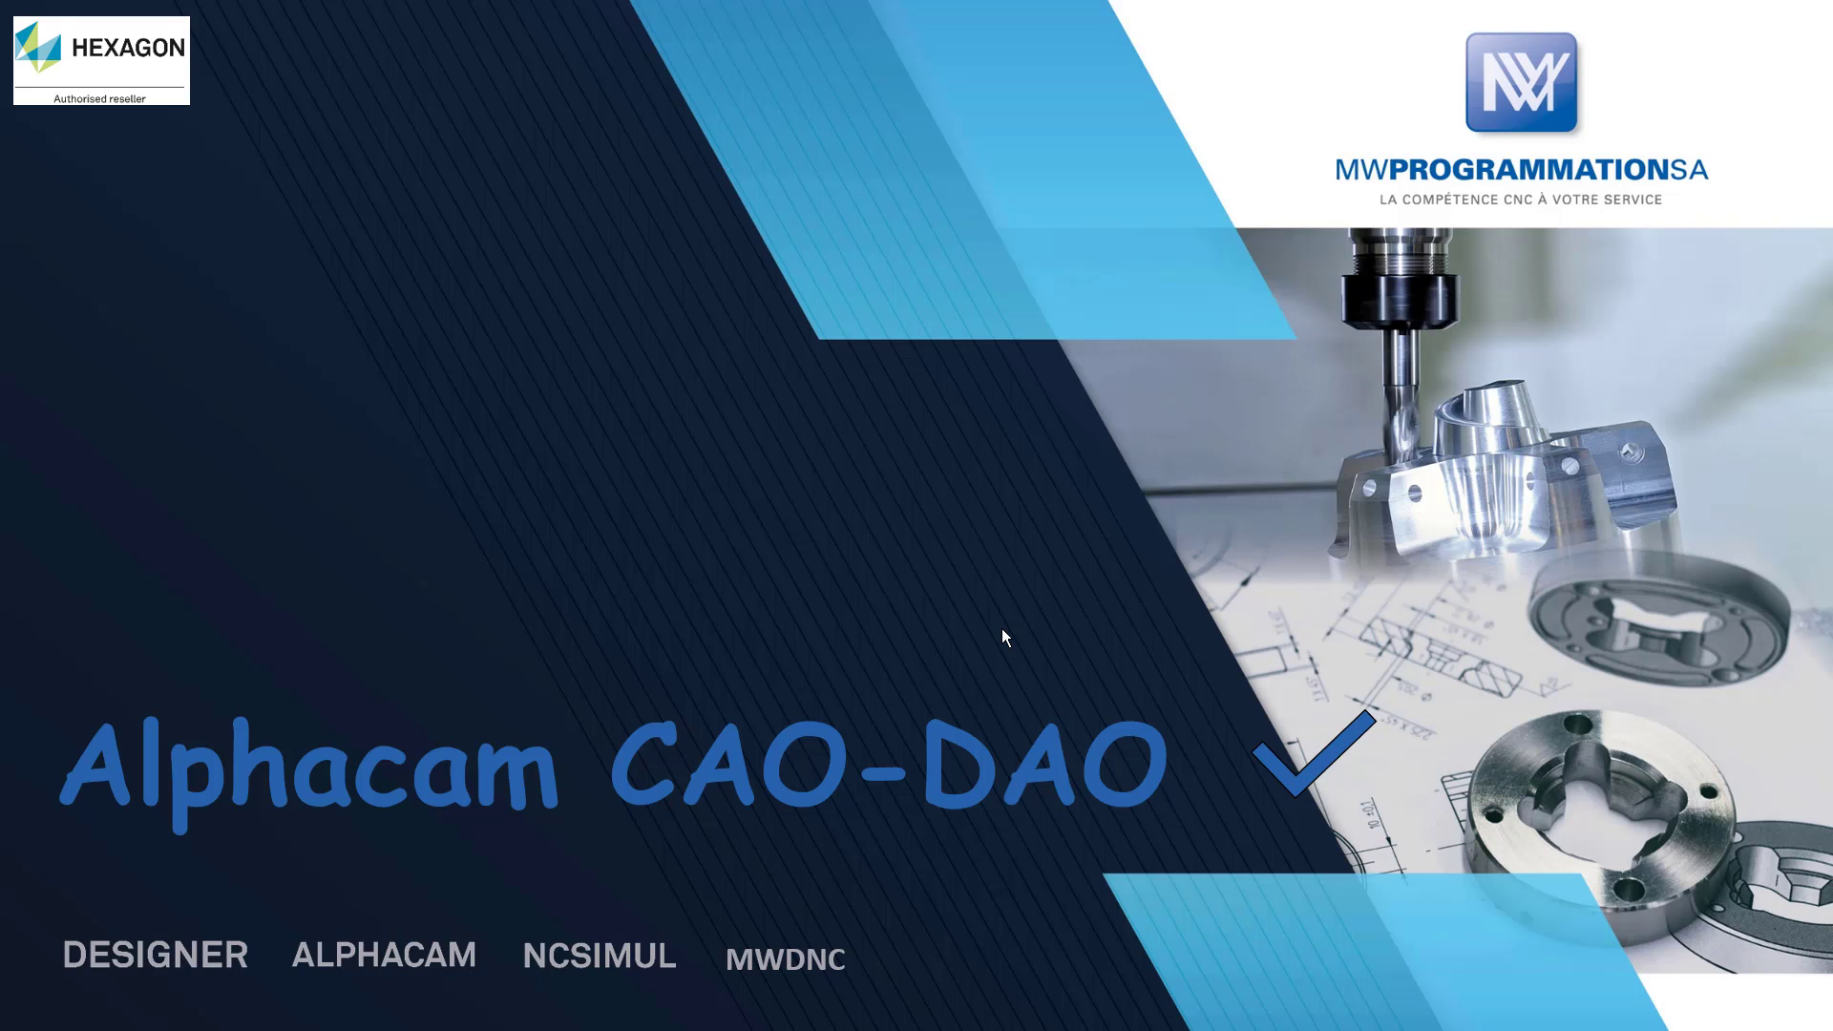
click(1001, 628)
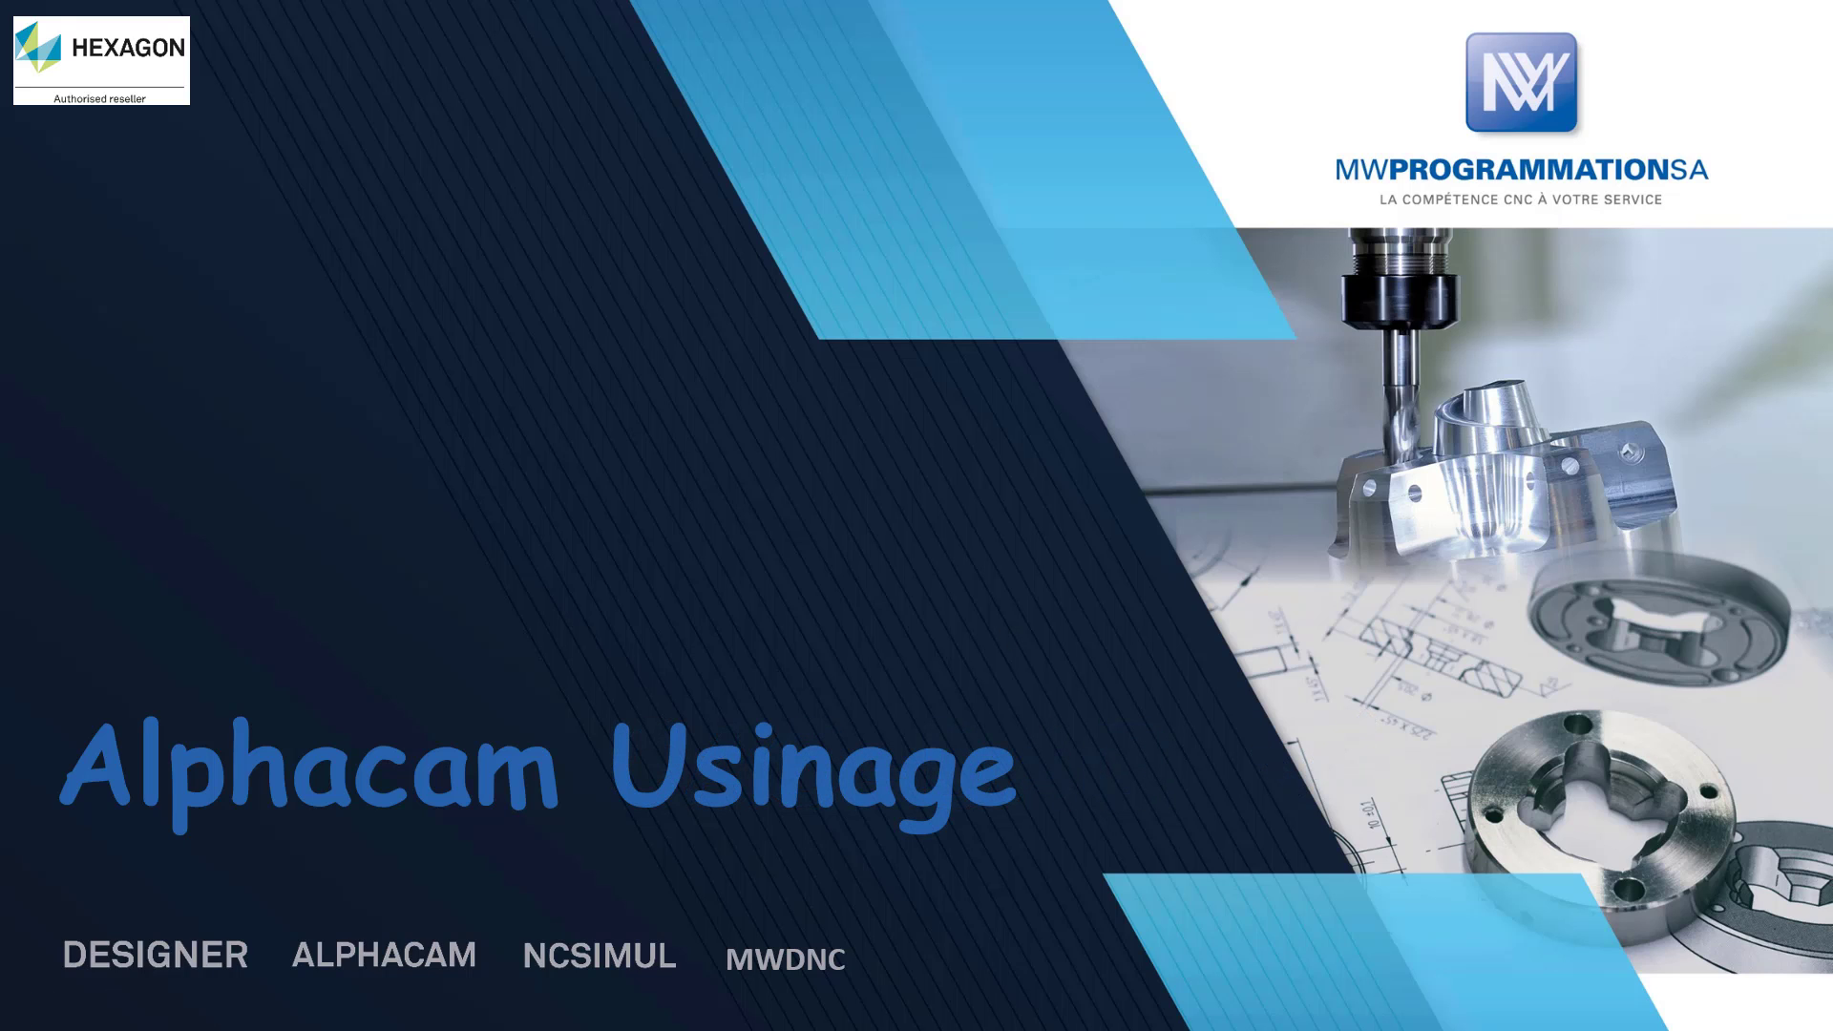
key(Right)
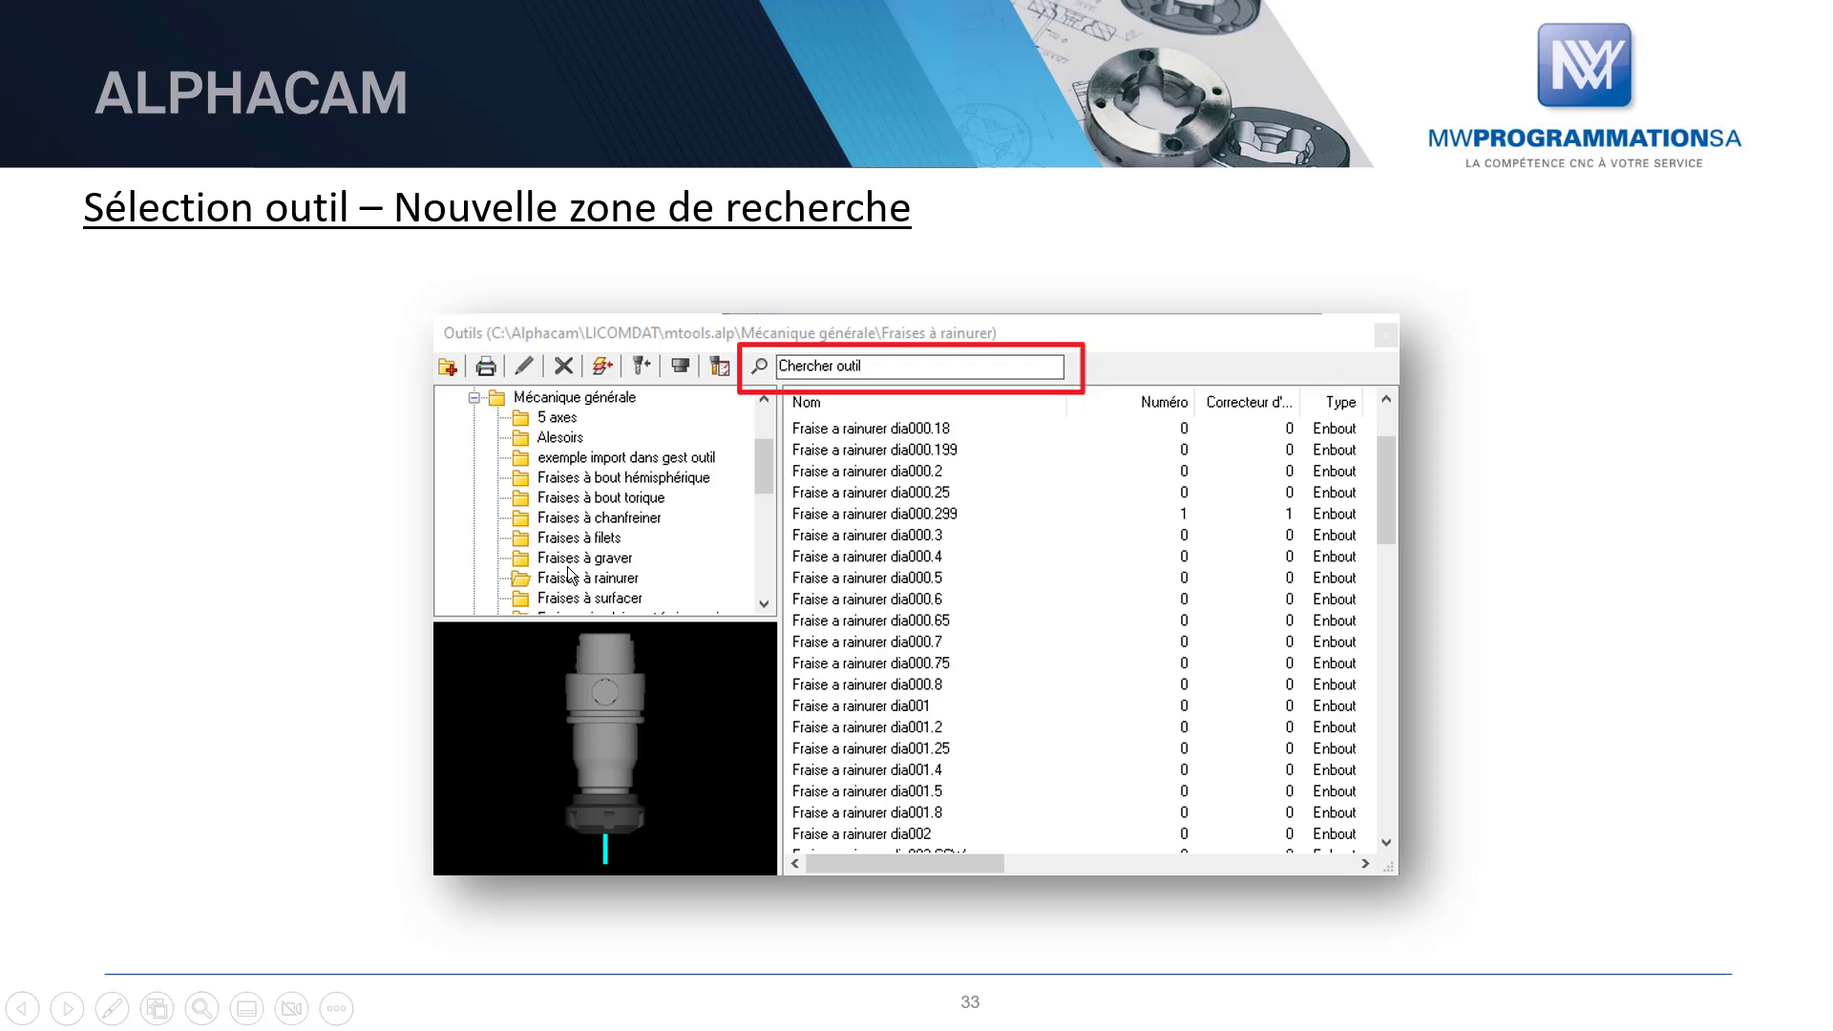
click(768, 644)
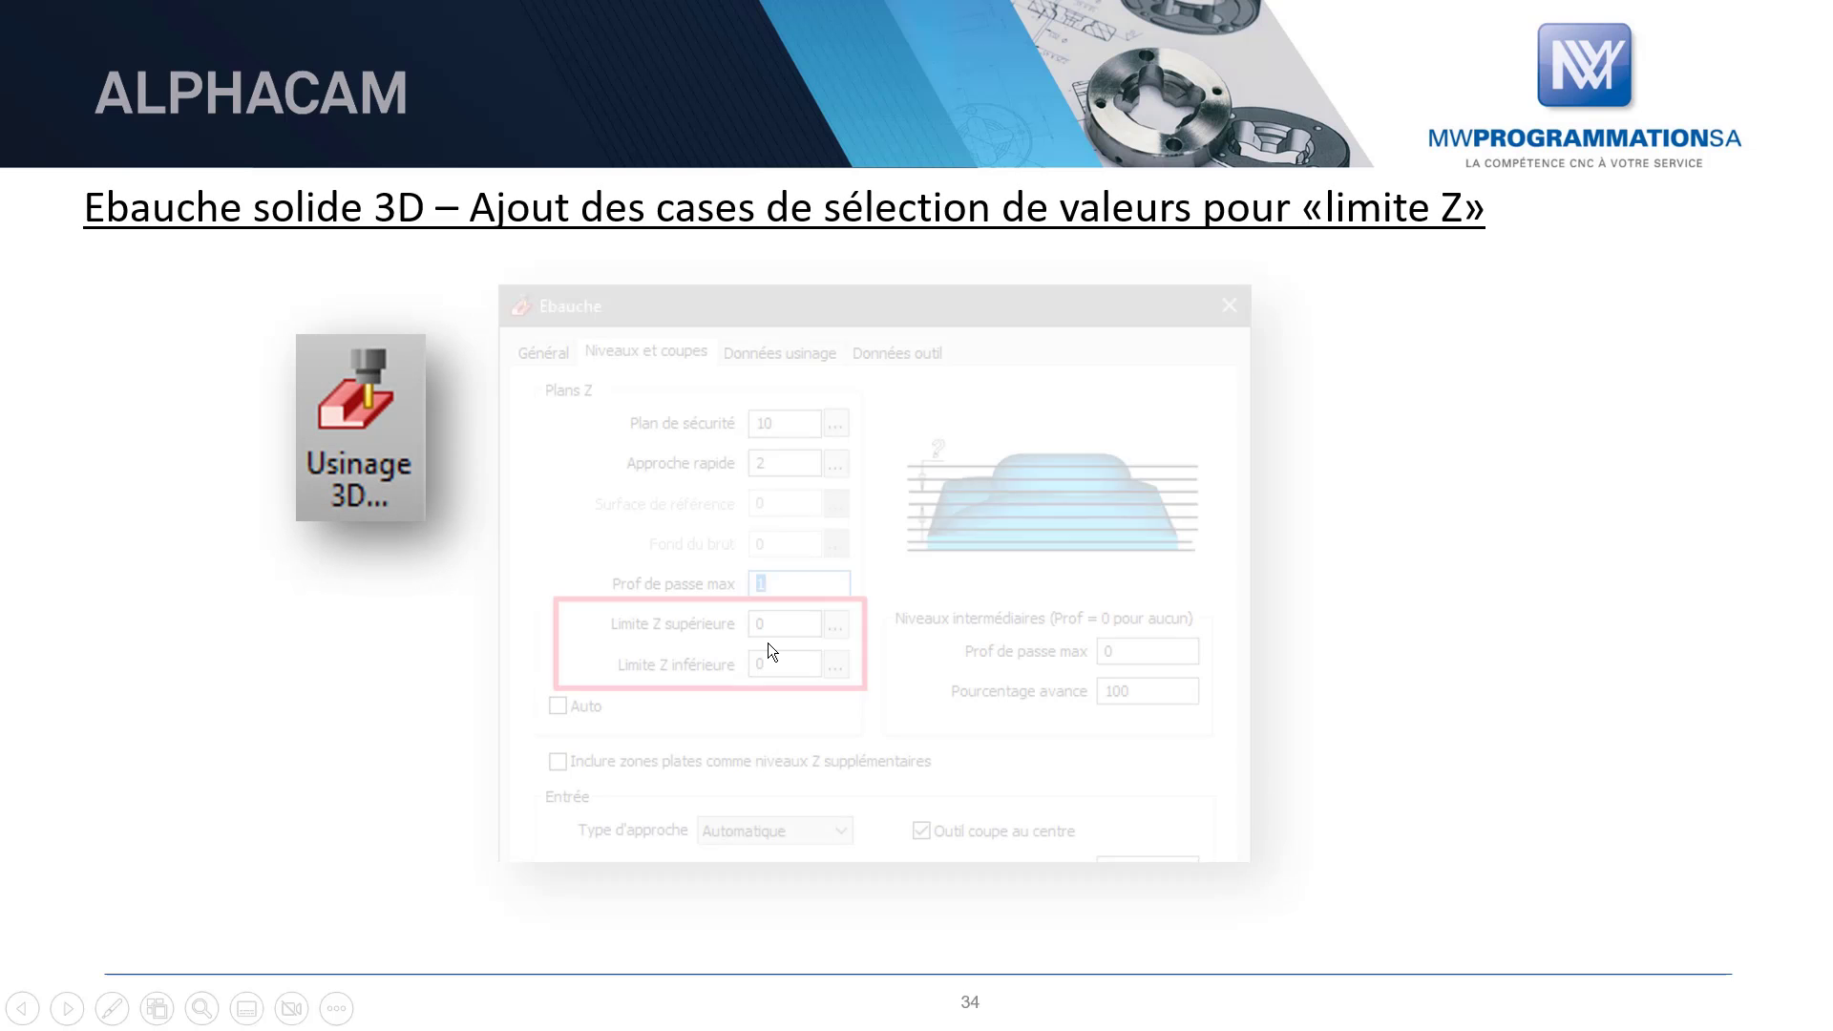
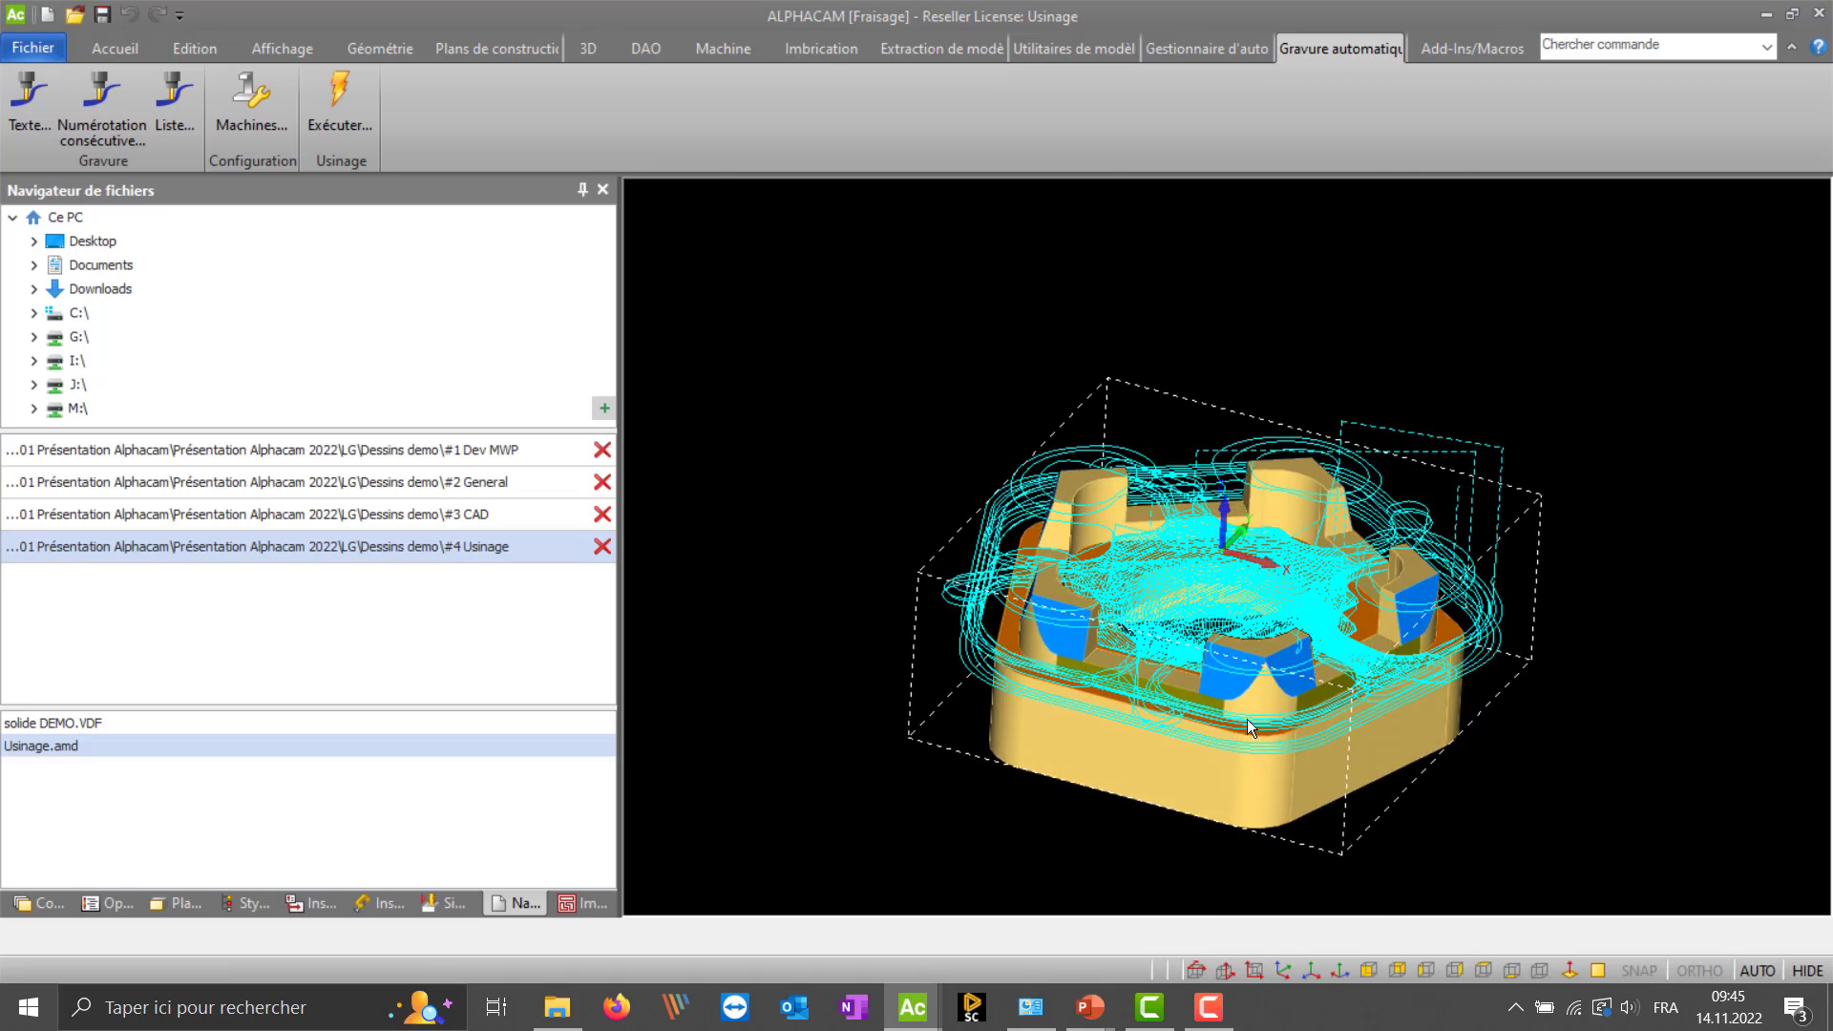
- Narrow the docked file browser pane and show the list of machining operations in it
scroll(1298, 754, up, 5)
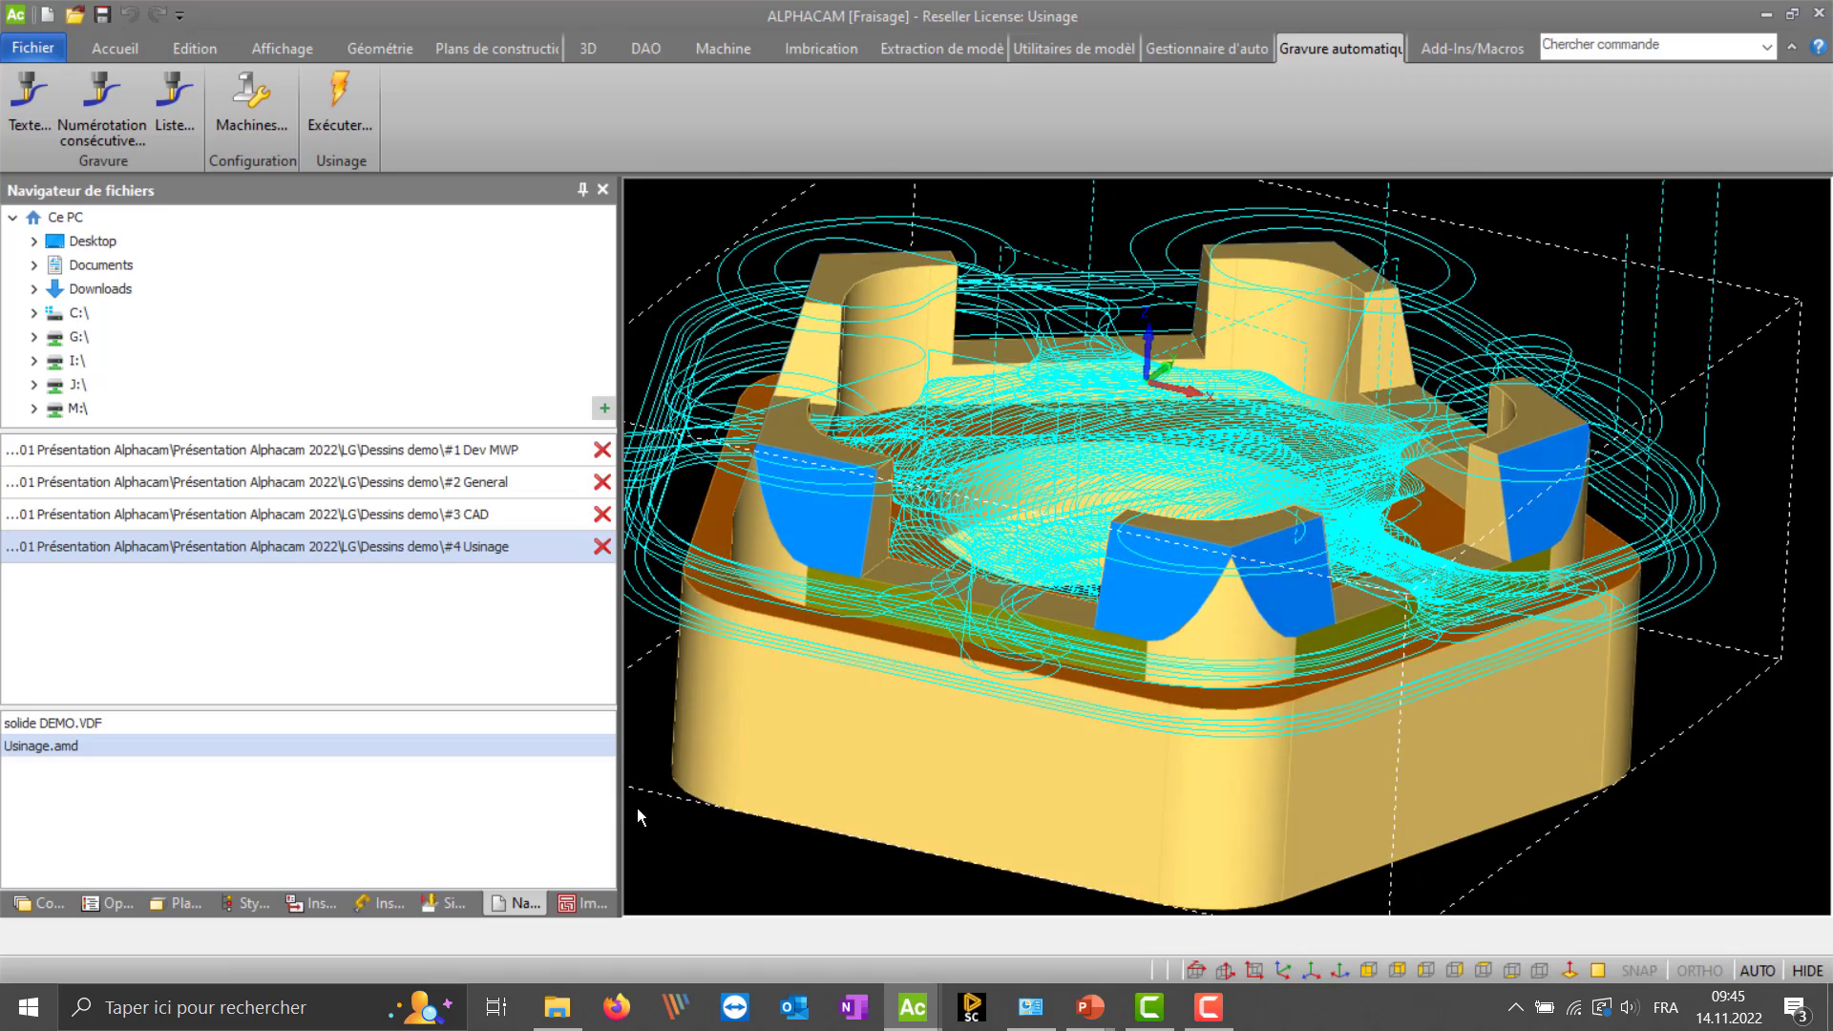
drag(618, 800, 521, 802)
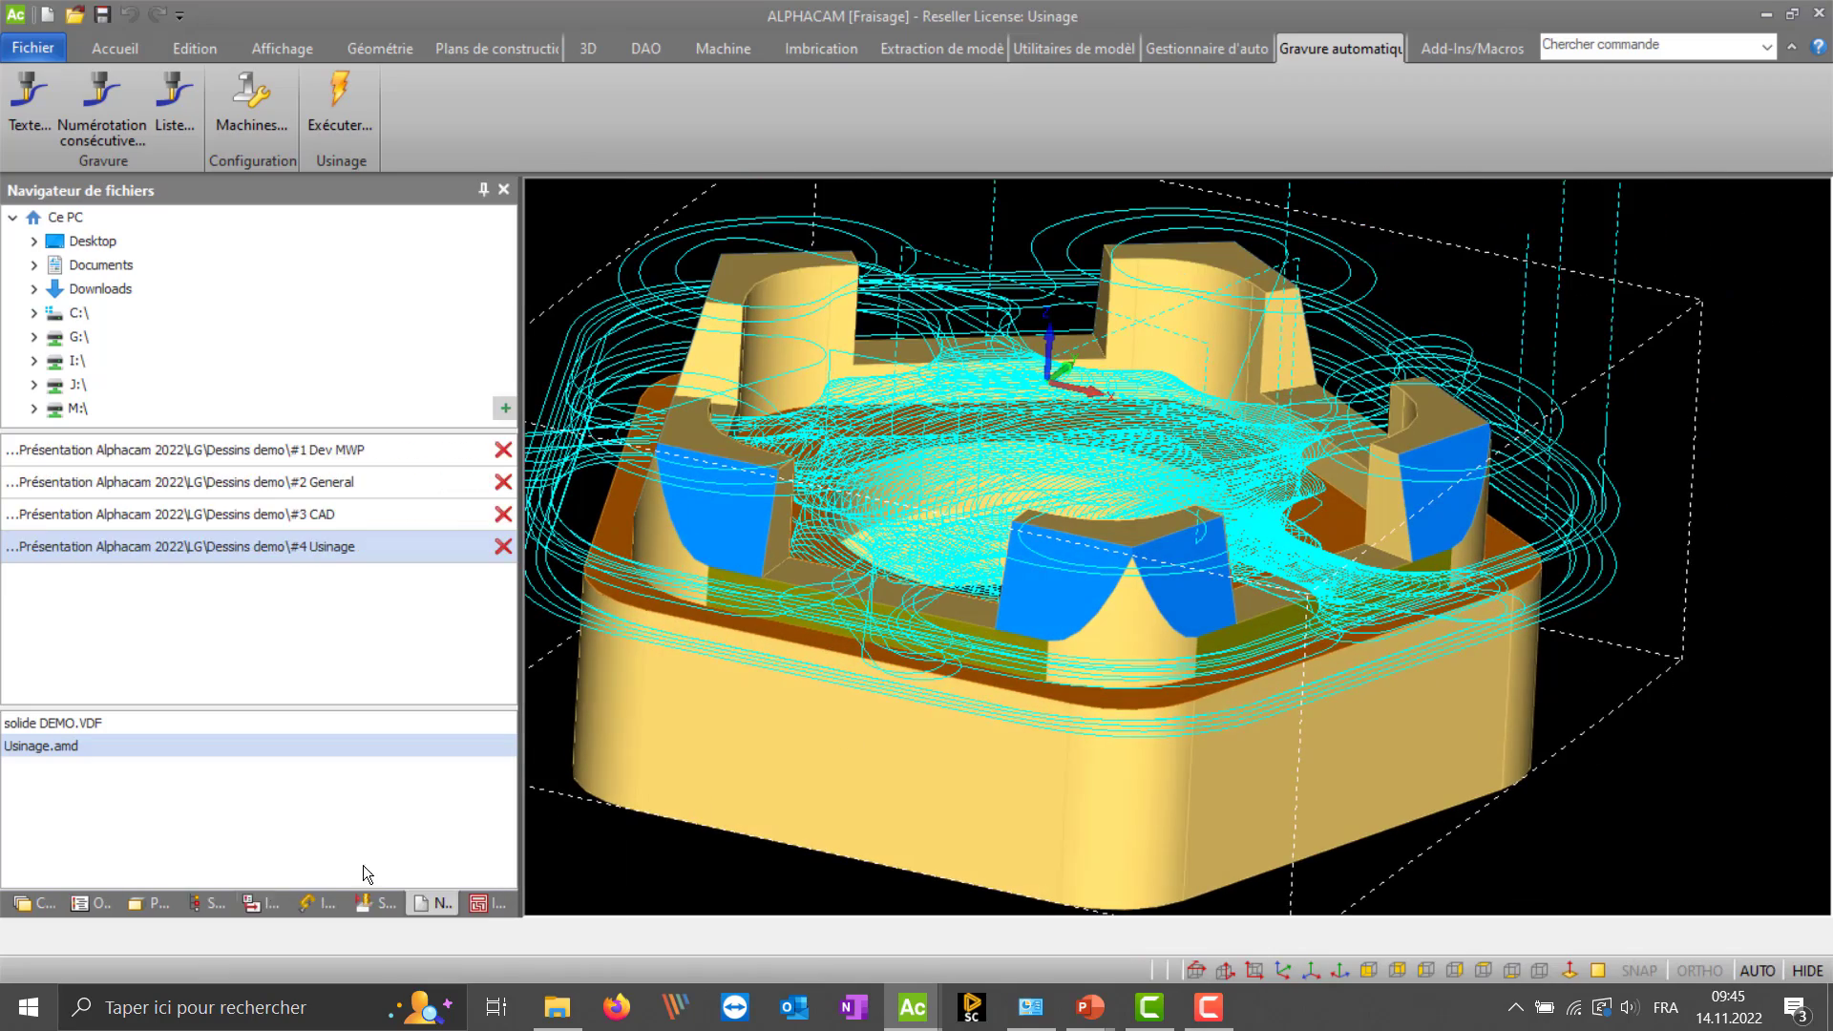
click(102, 895)
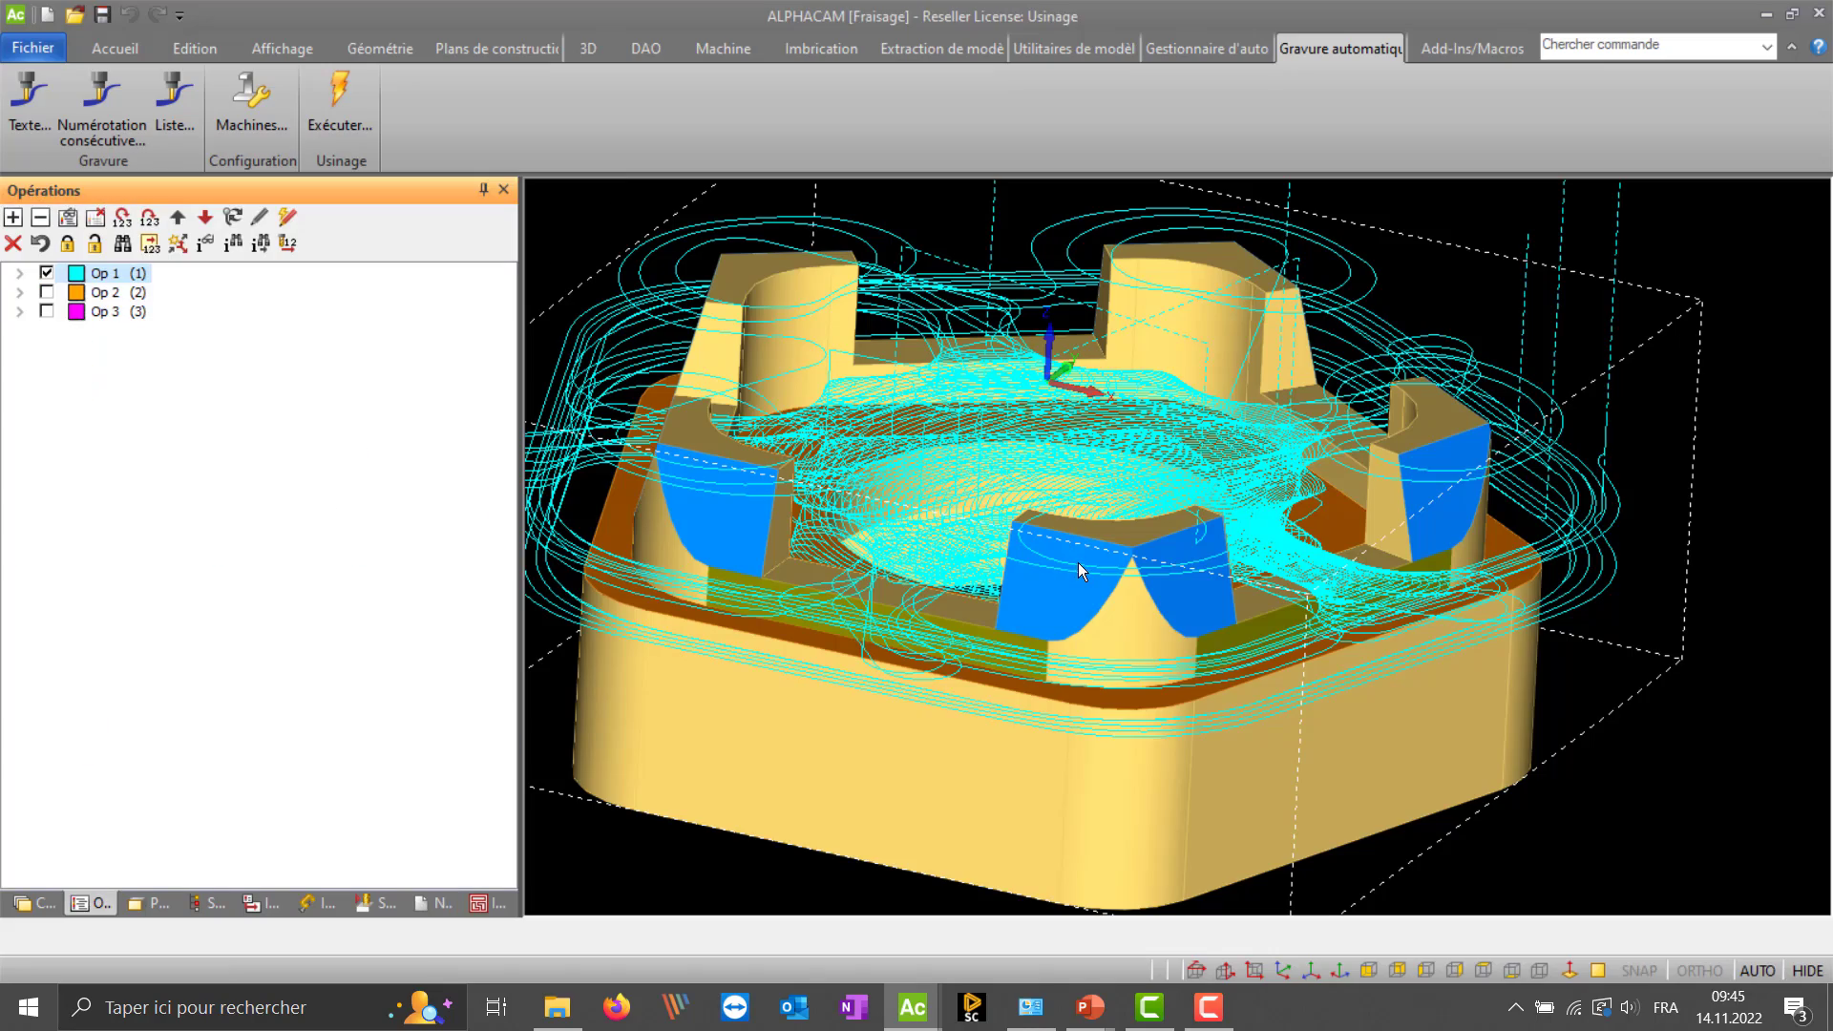
- Examine the Op 1 roughing toolpath around the part from above and from below, including the passes beneath the central hole
mouse_move(1079, 562)
middle_down()
mouse_move(1087, 475)
mouse_move(1081, 558)
middle_up()
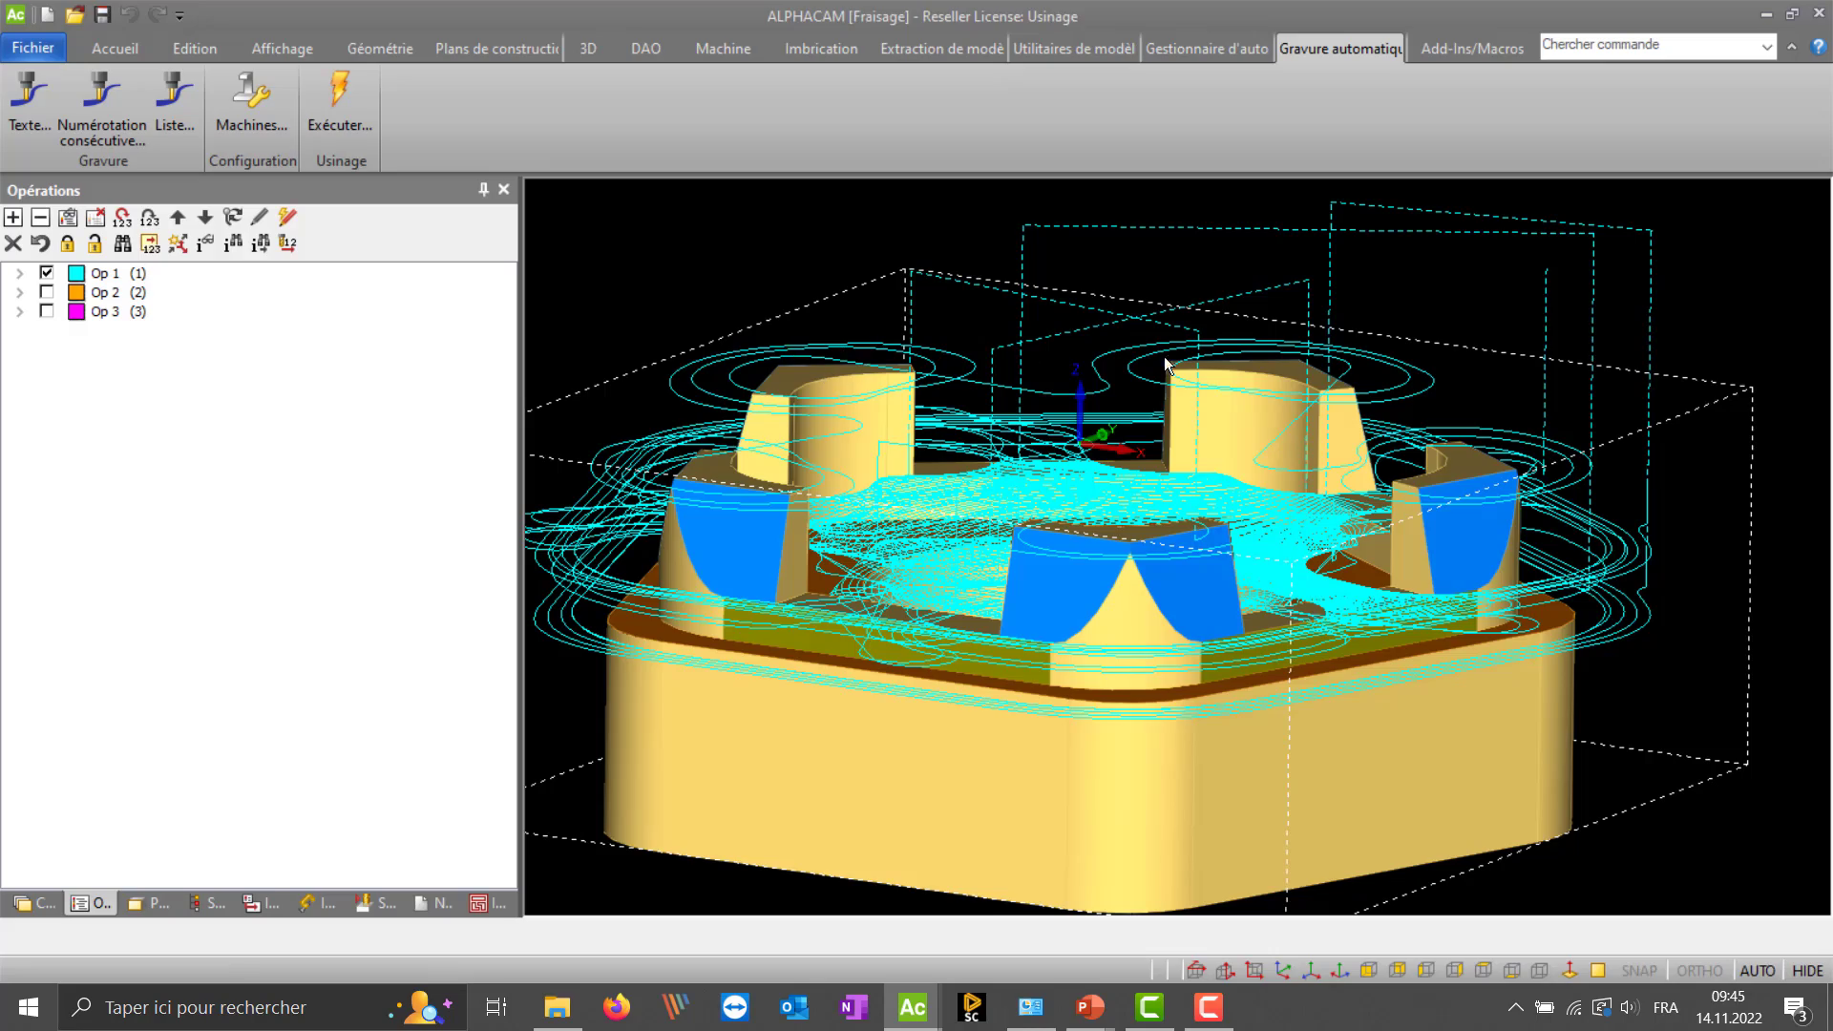
middle_drag(1275, 389, 1179, 474)
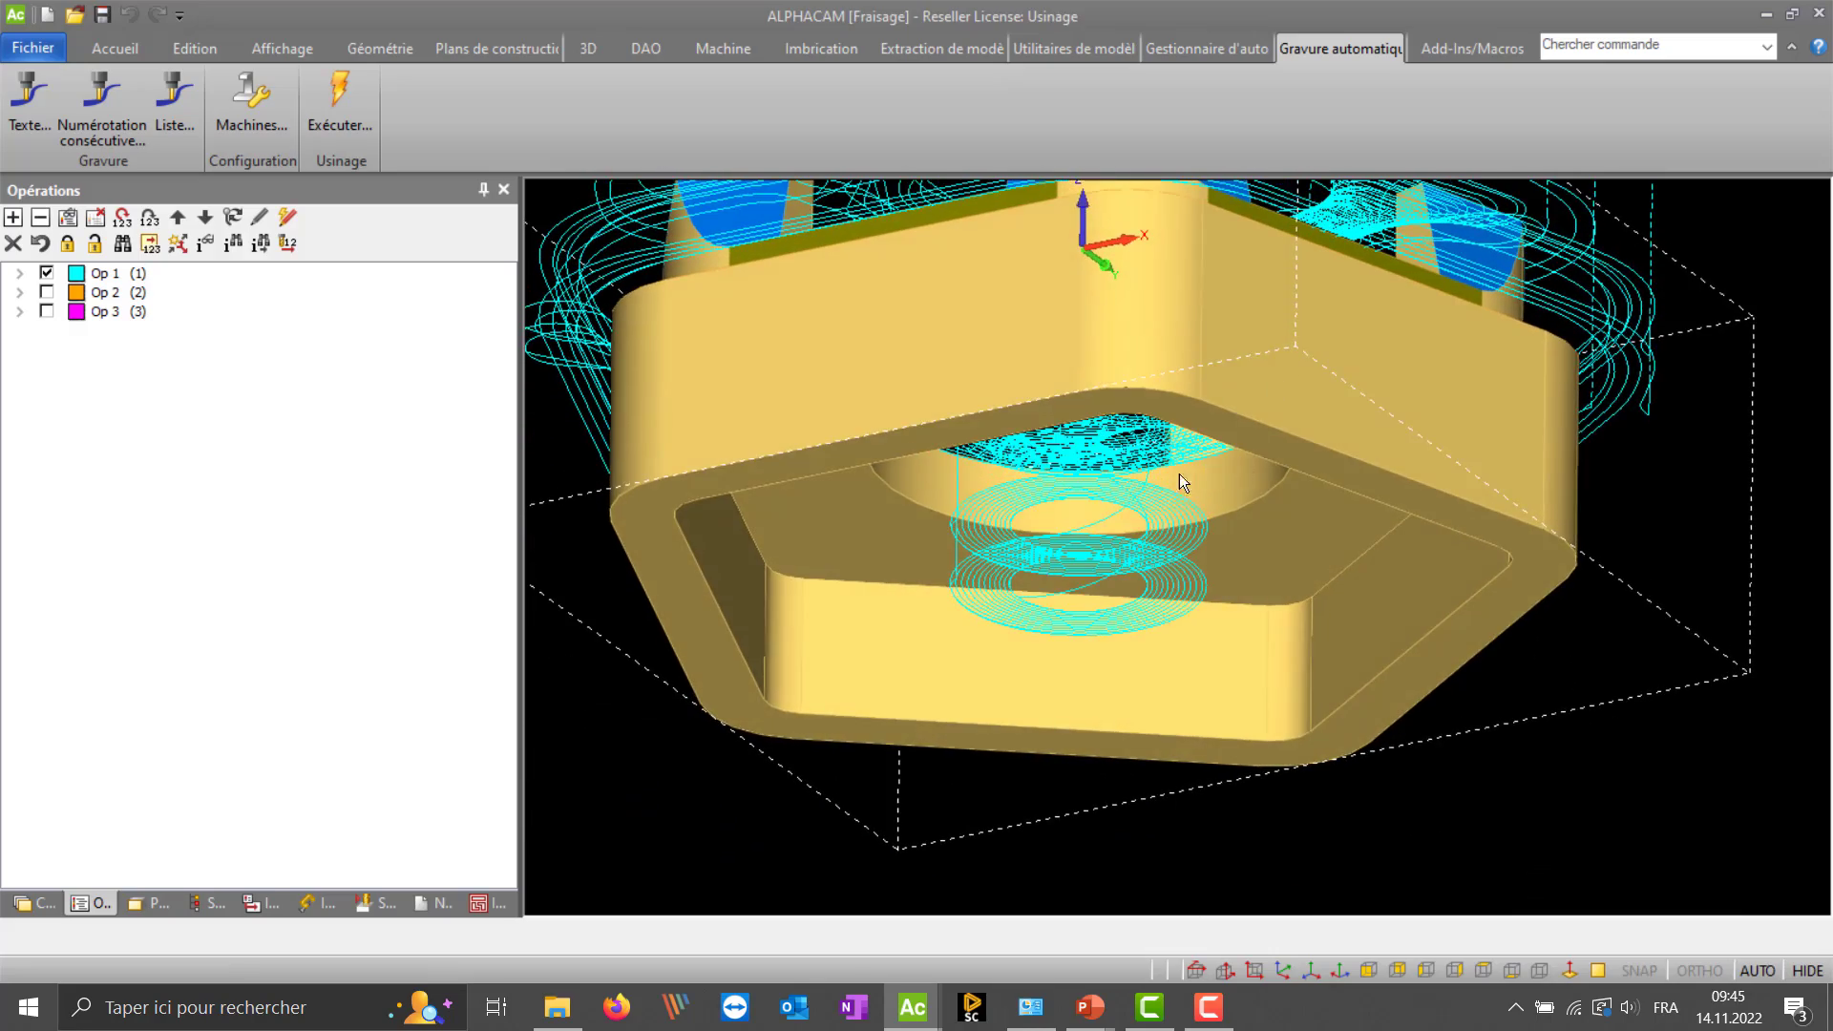
middle_drag(1235, 397, 1014, 345)
scroll(1198, 607, down, 2)
scroll(1171, 342, up, 2)
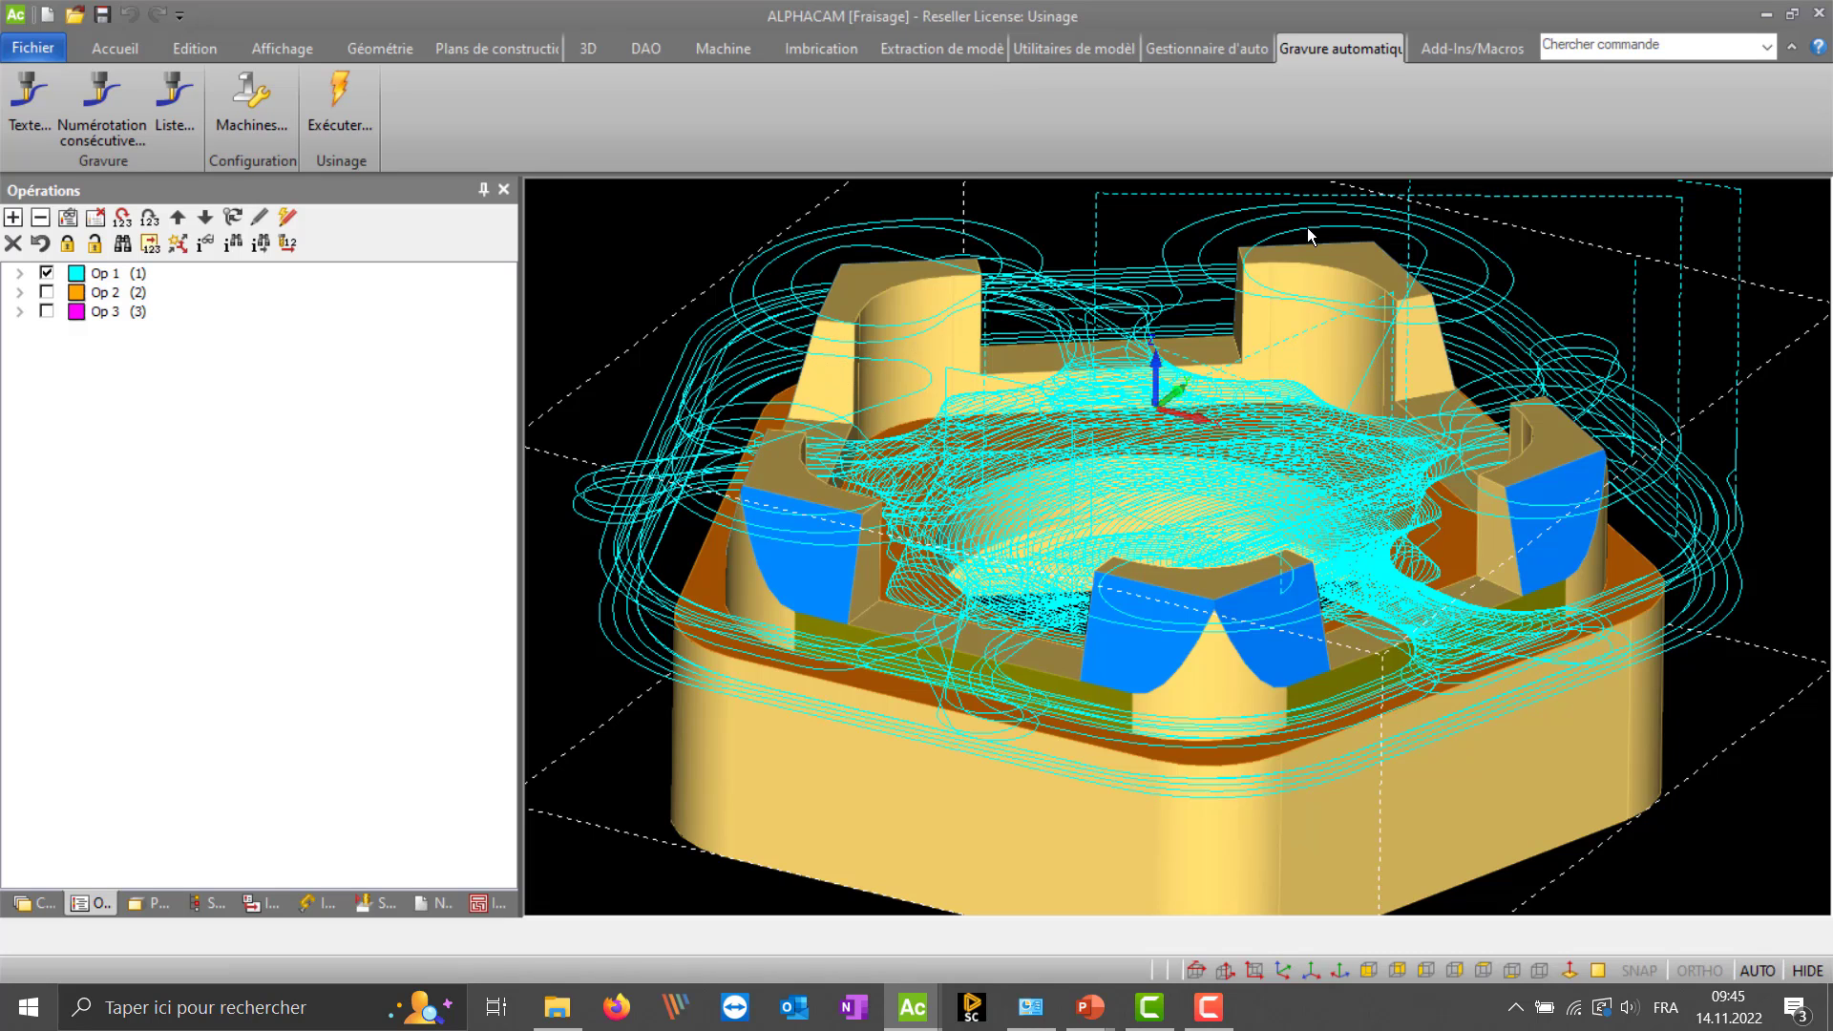
middle_drag(1139, 492, 966, 556)
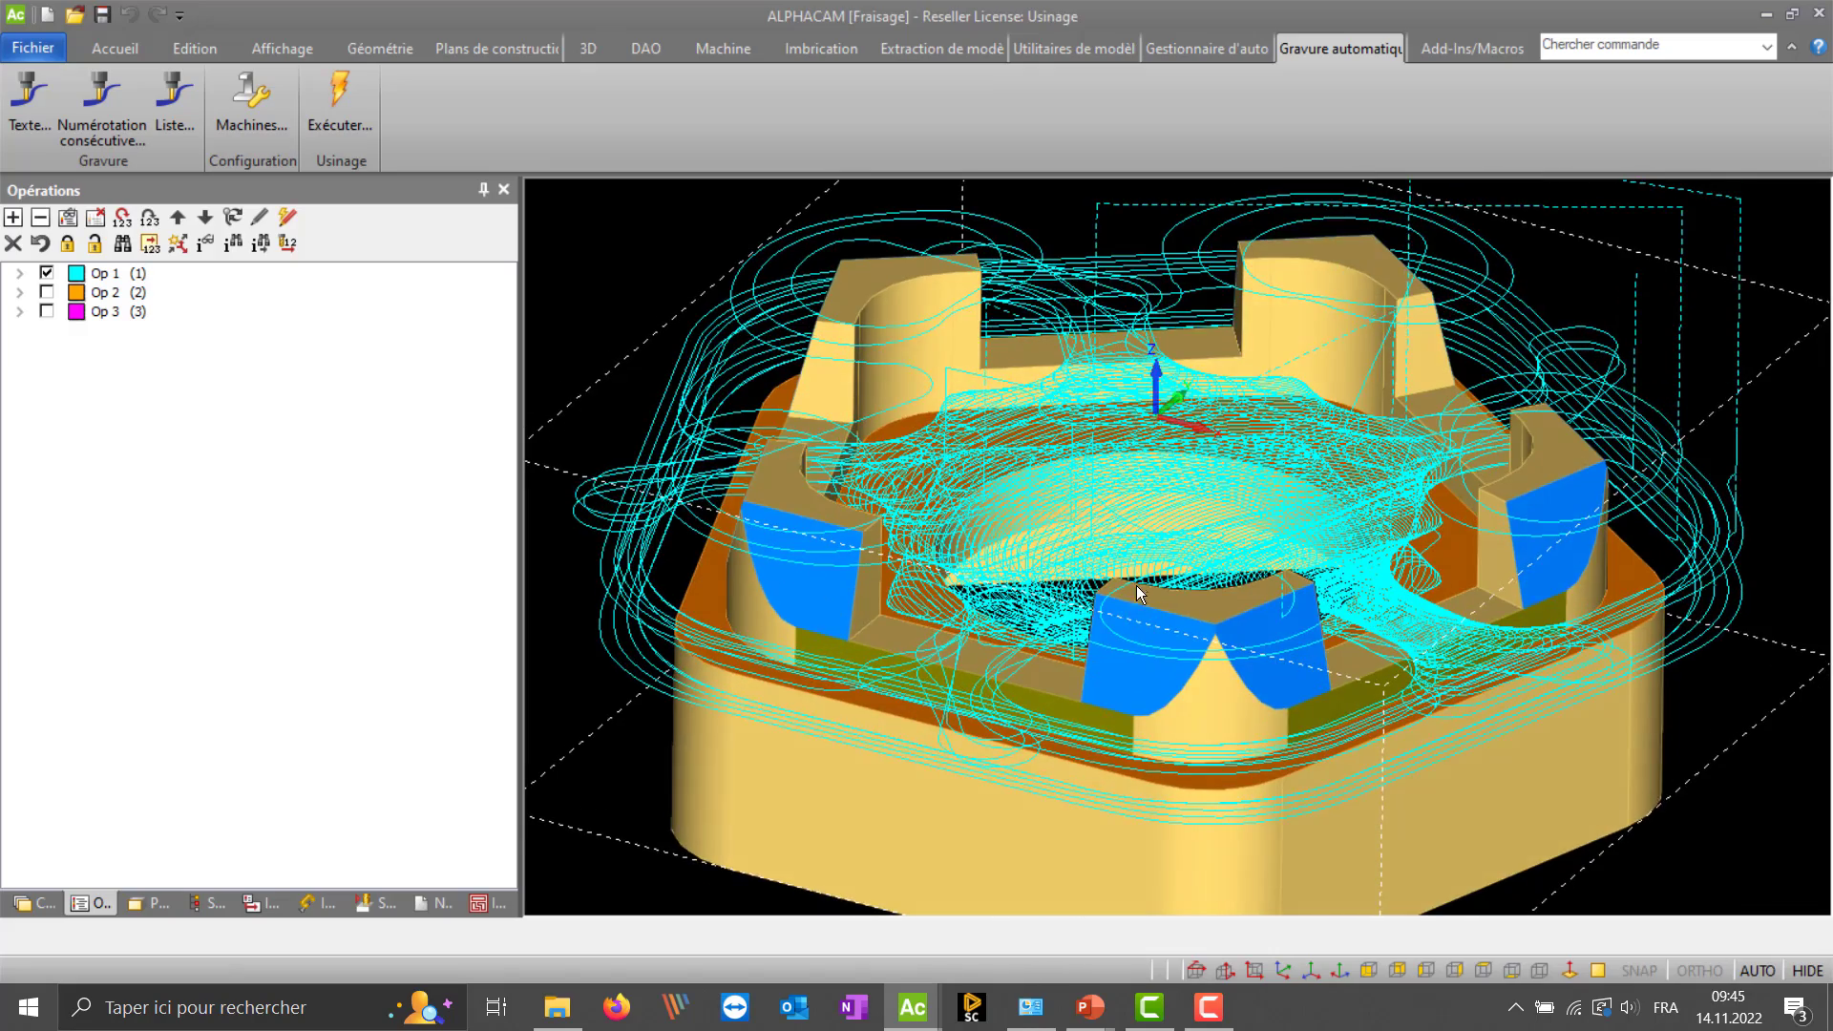
middle_drag(1136, 586, 1165, 892)
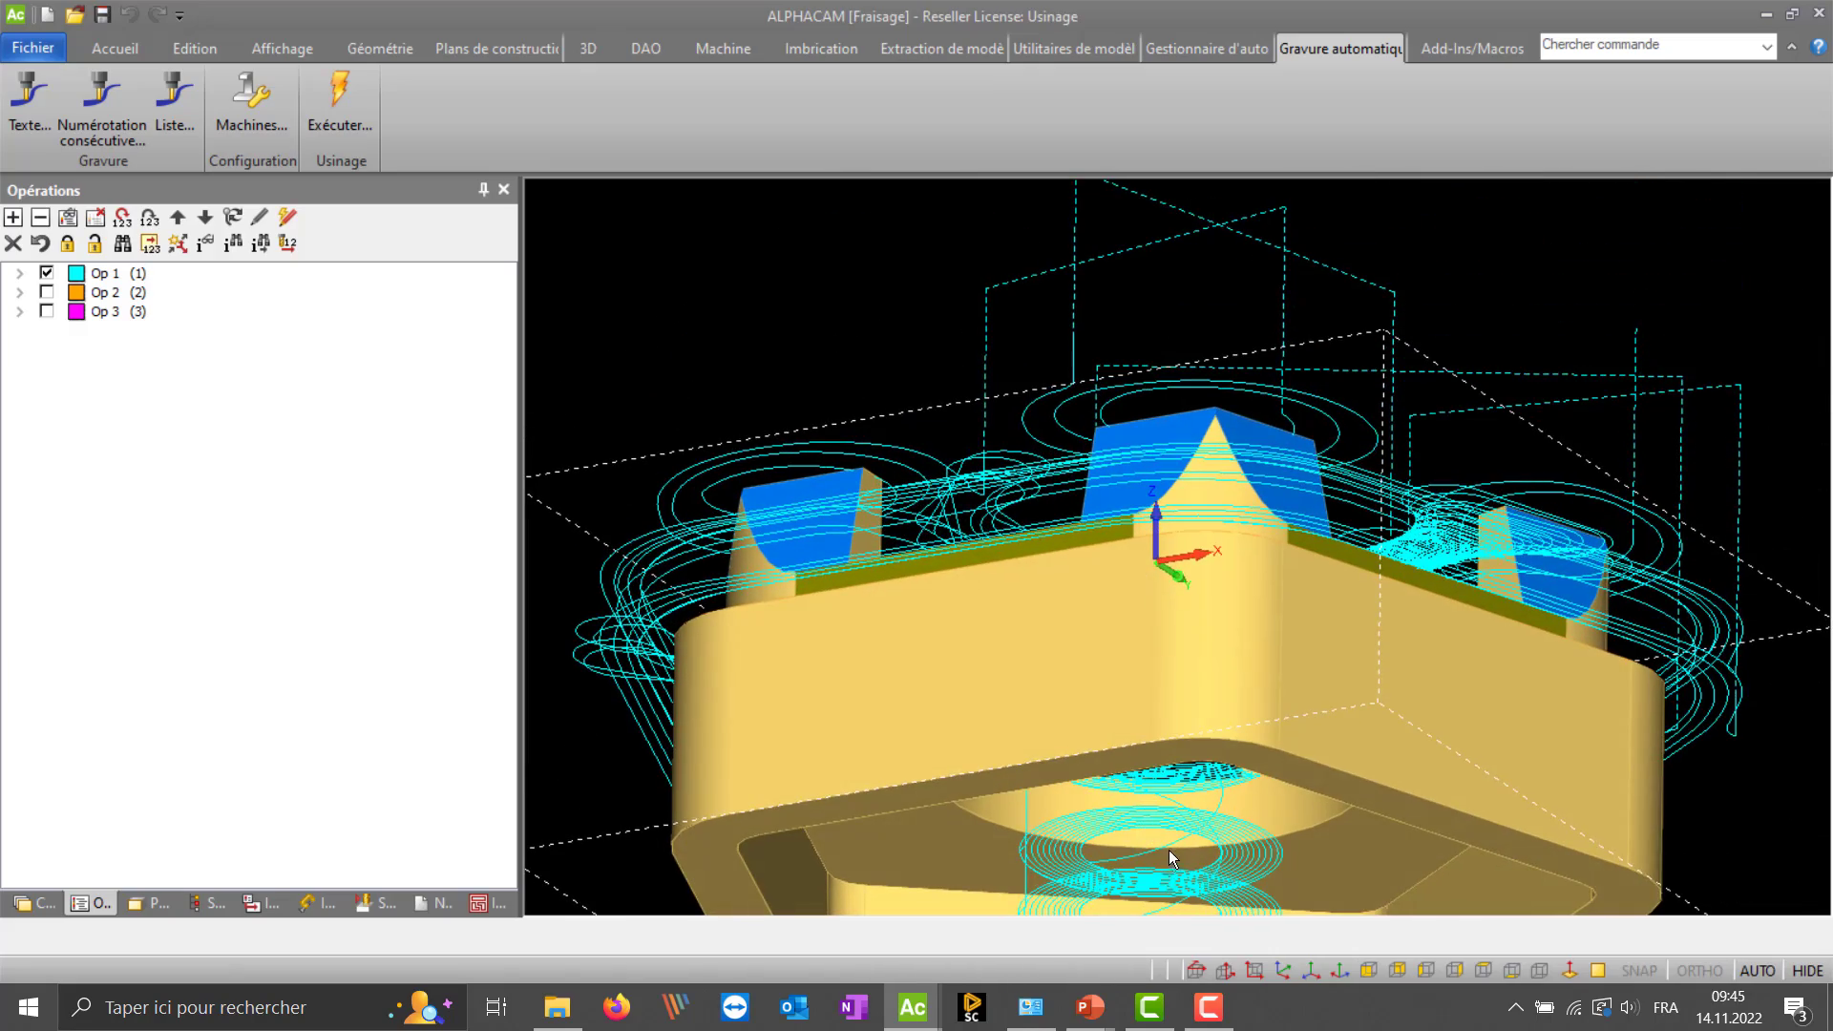
middle_drag(1208, 652, 1155, 430)
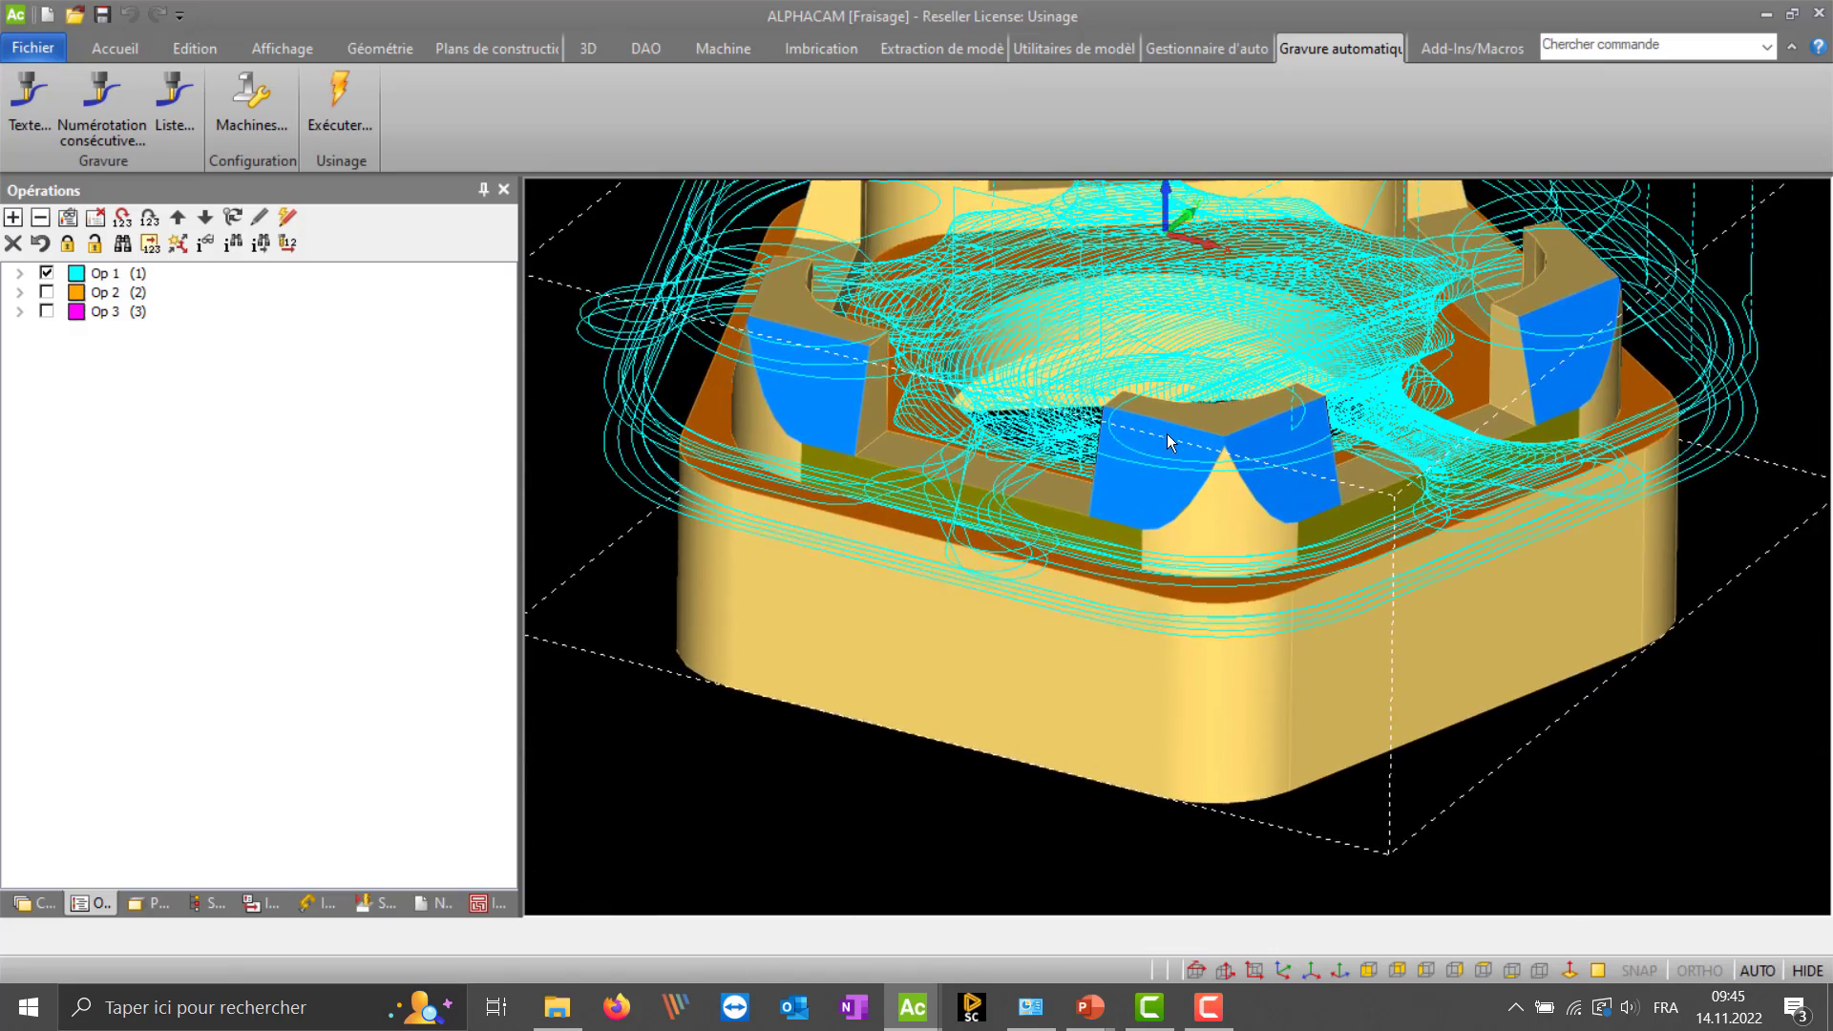
scroll(1149, 434, down, 2)
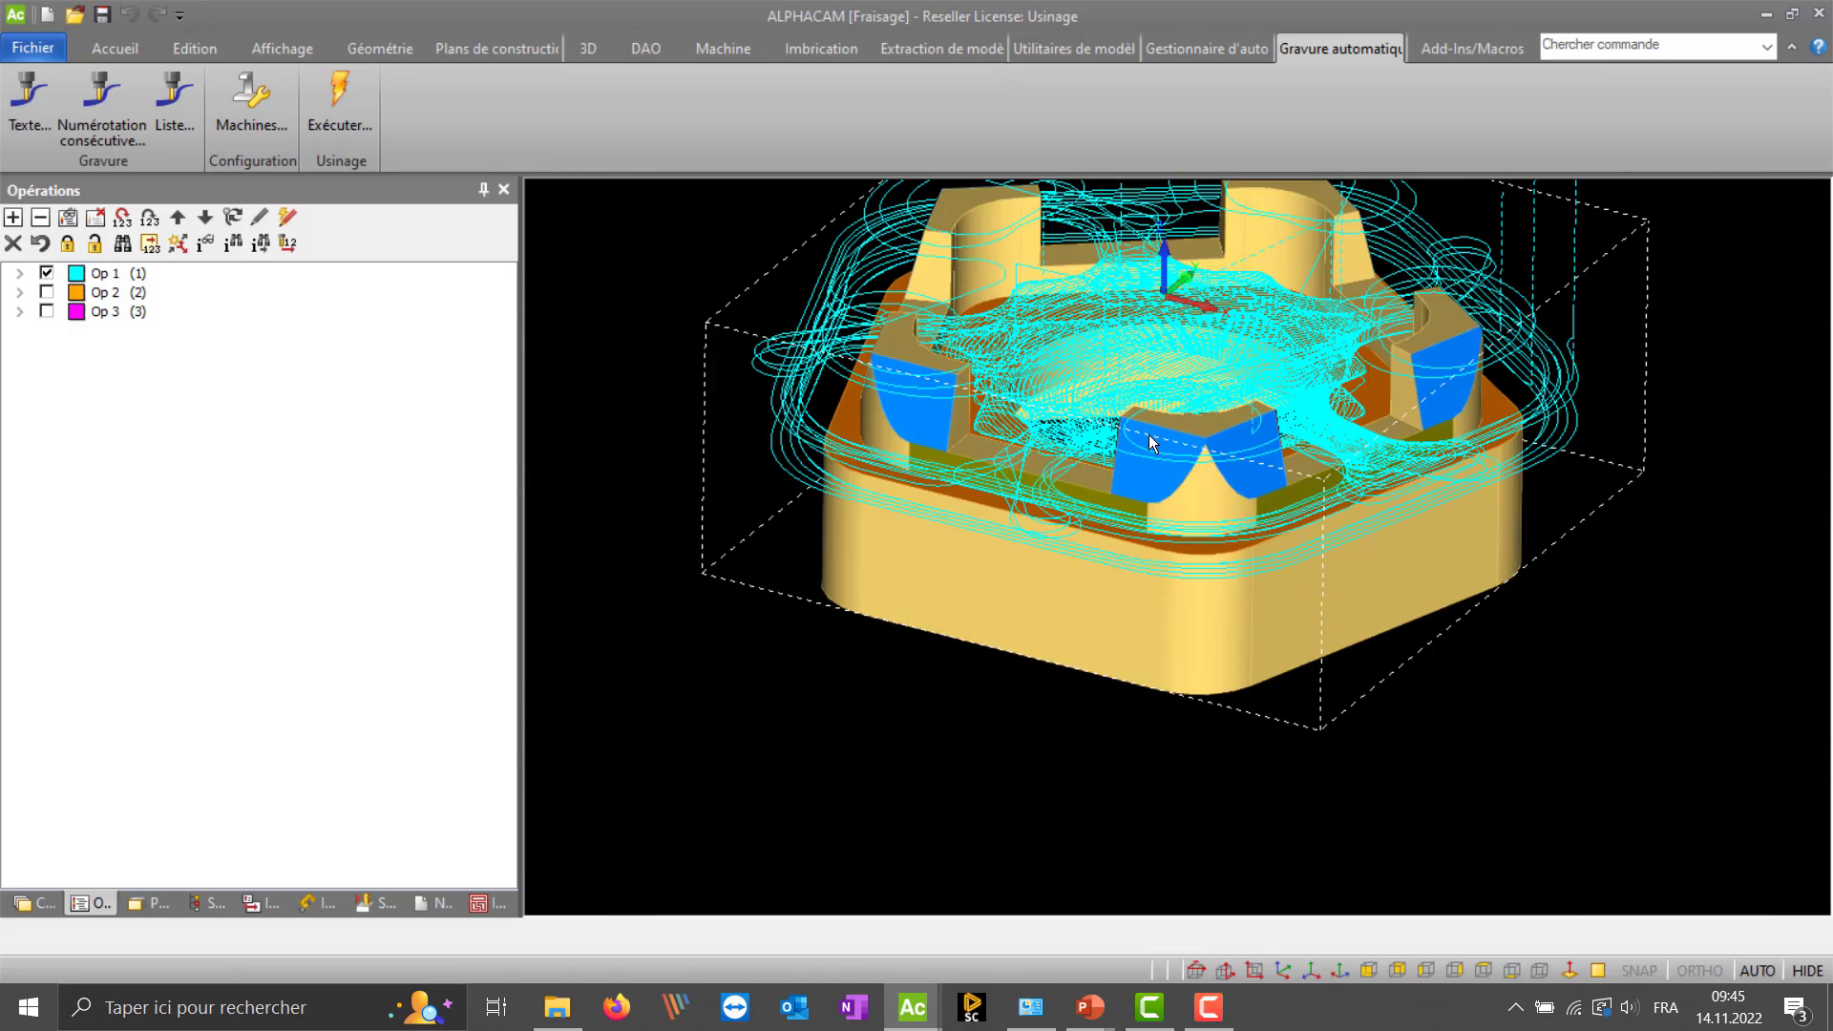
- Open the roughing operation under Op 1 for editing and show its levels and cuts settings
click(19, 273)
click(161, 296)
middle_drag(1113, 298, 1090, 416)
double_click(260, 294)
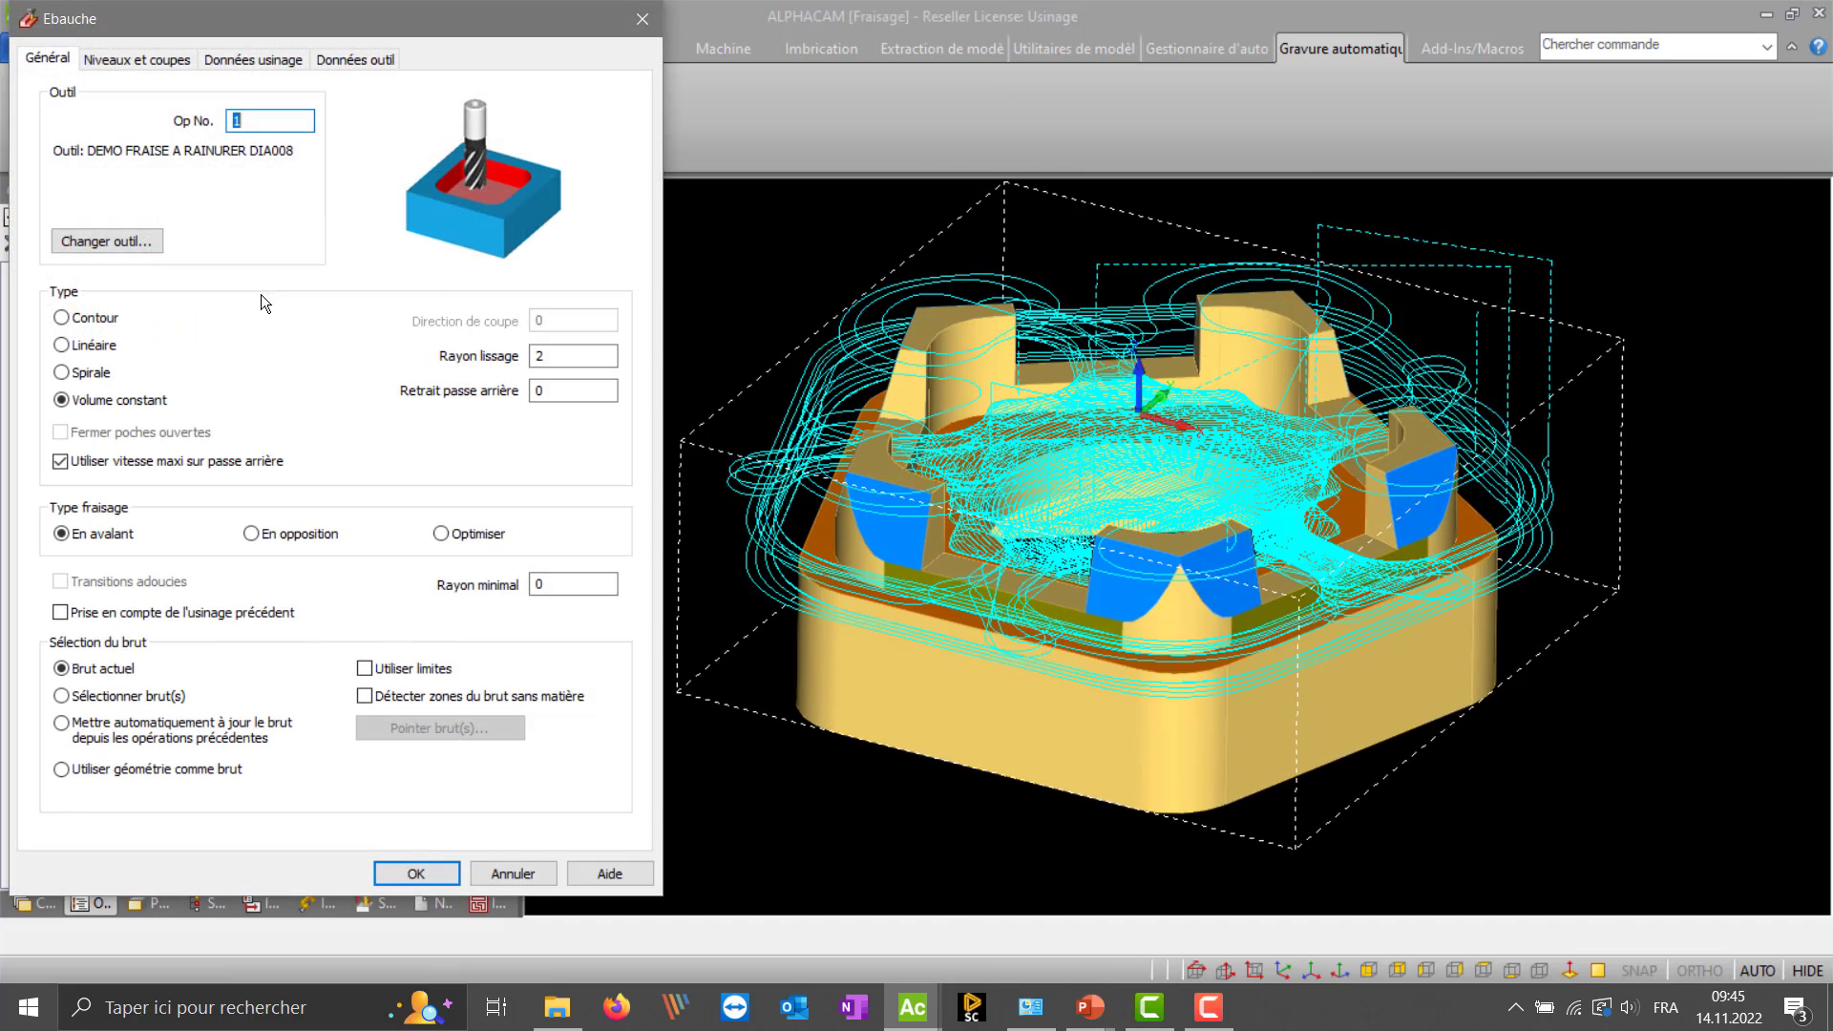
drag(338, 20, 381, 20)
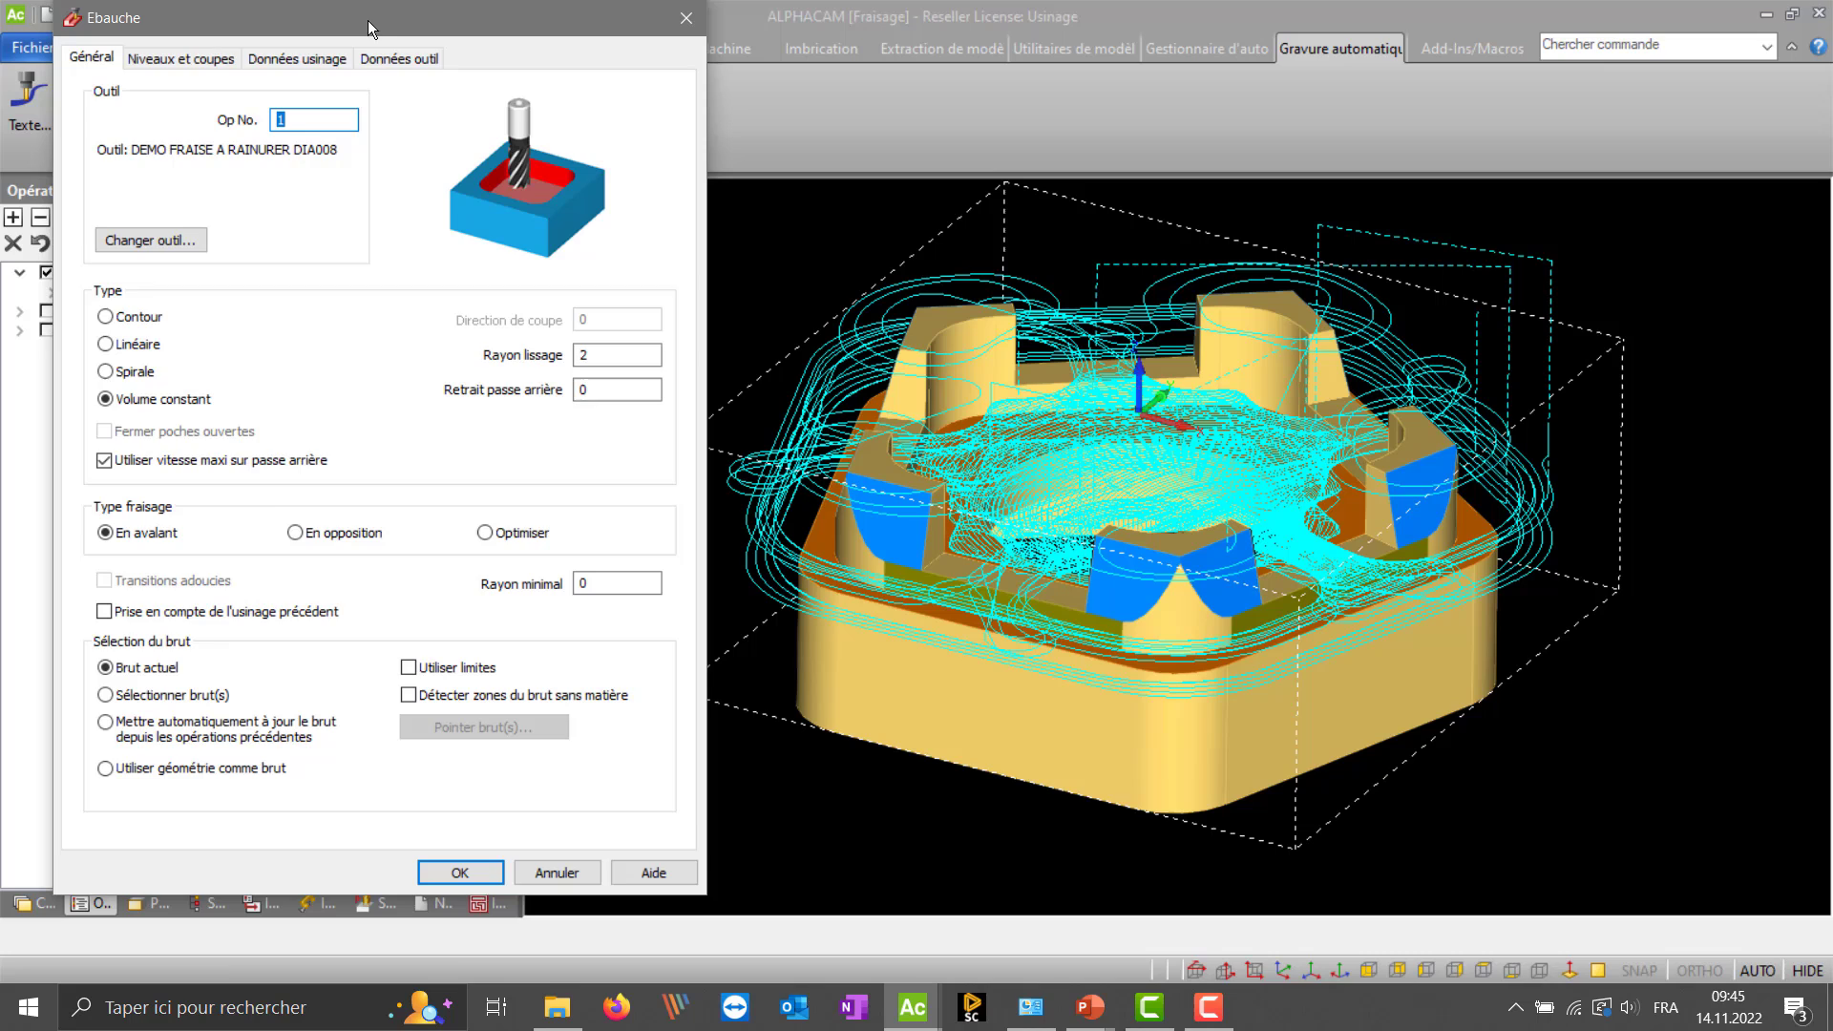
click(185, 59)
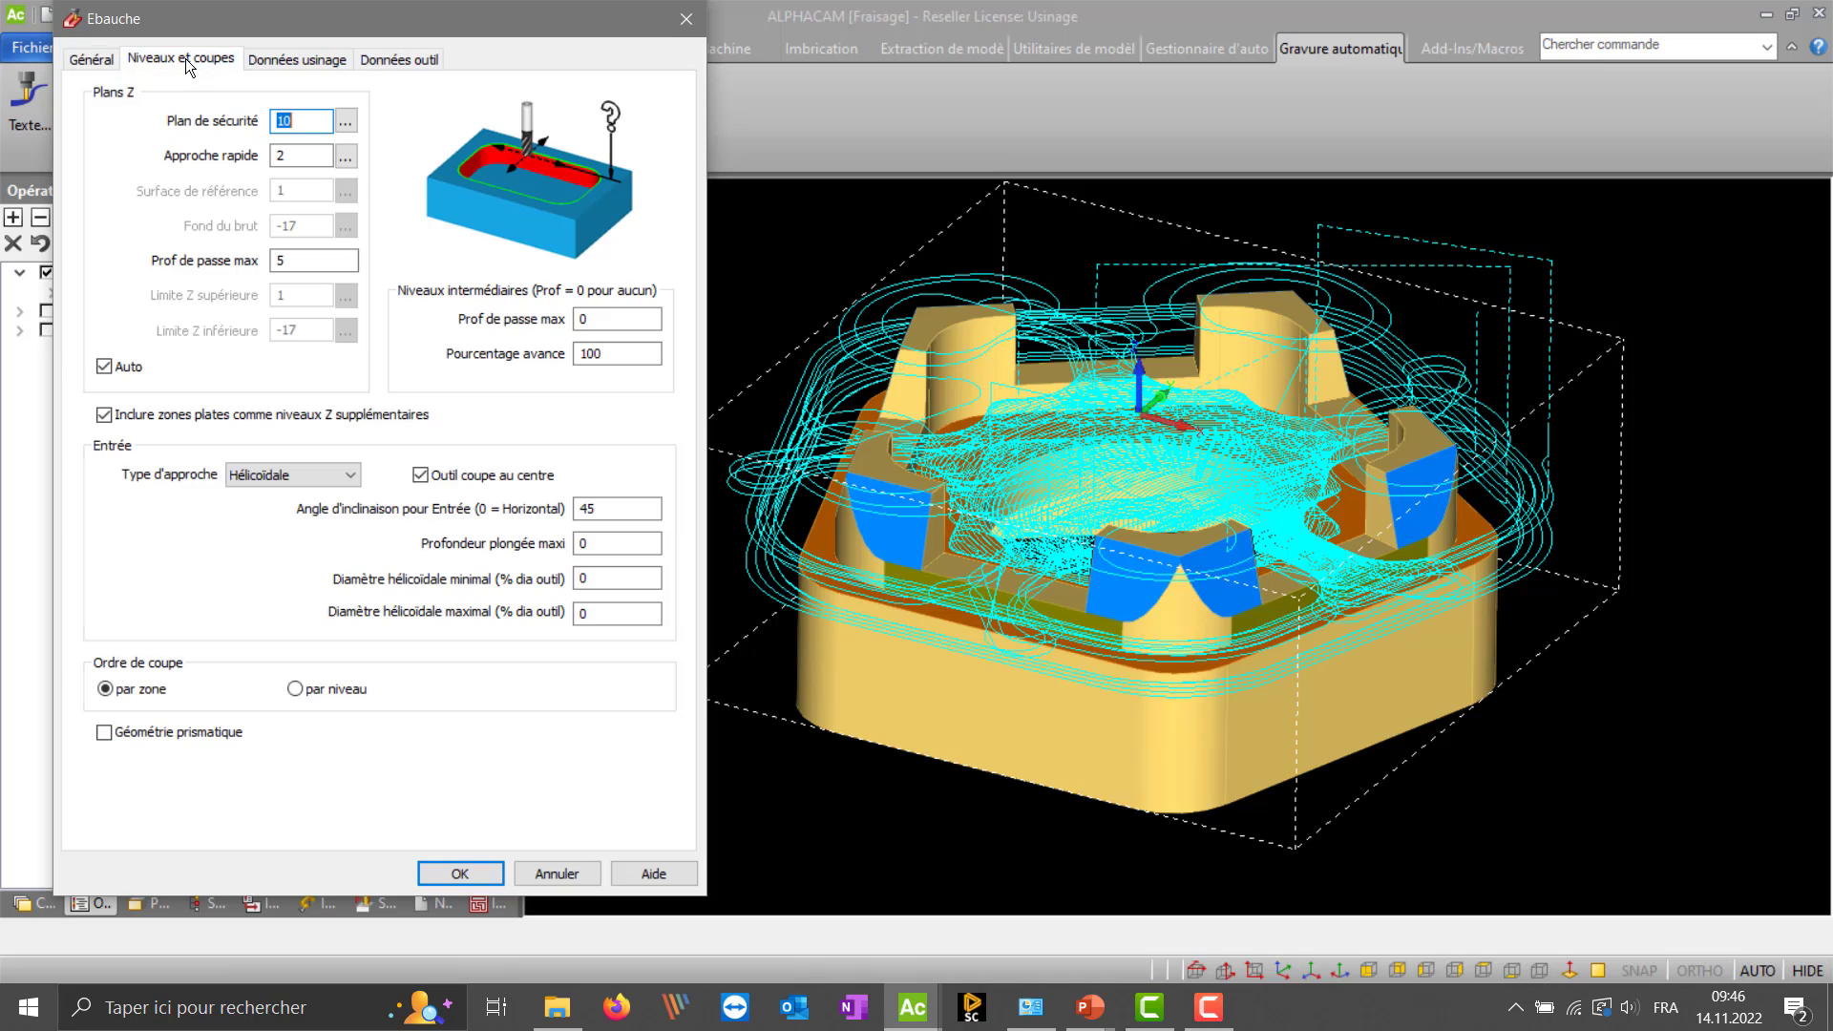
- Turn off automatic Z limits and set the upper Z limit to -2.5 by picking the midpoint of a blue face's side edge
click(106, 371)
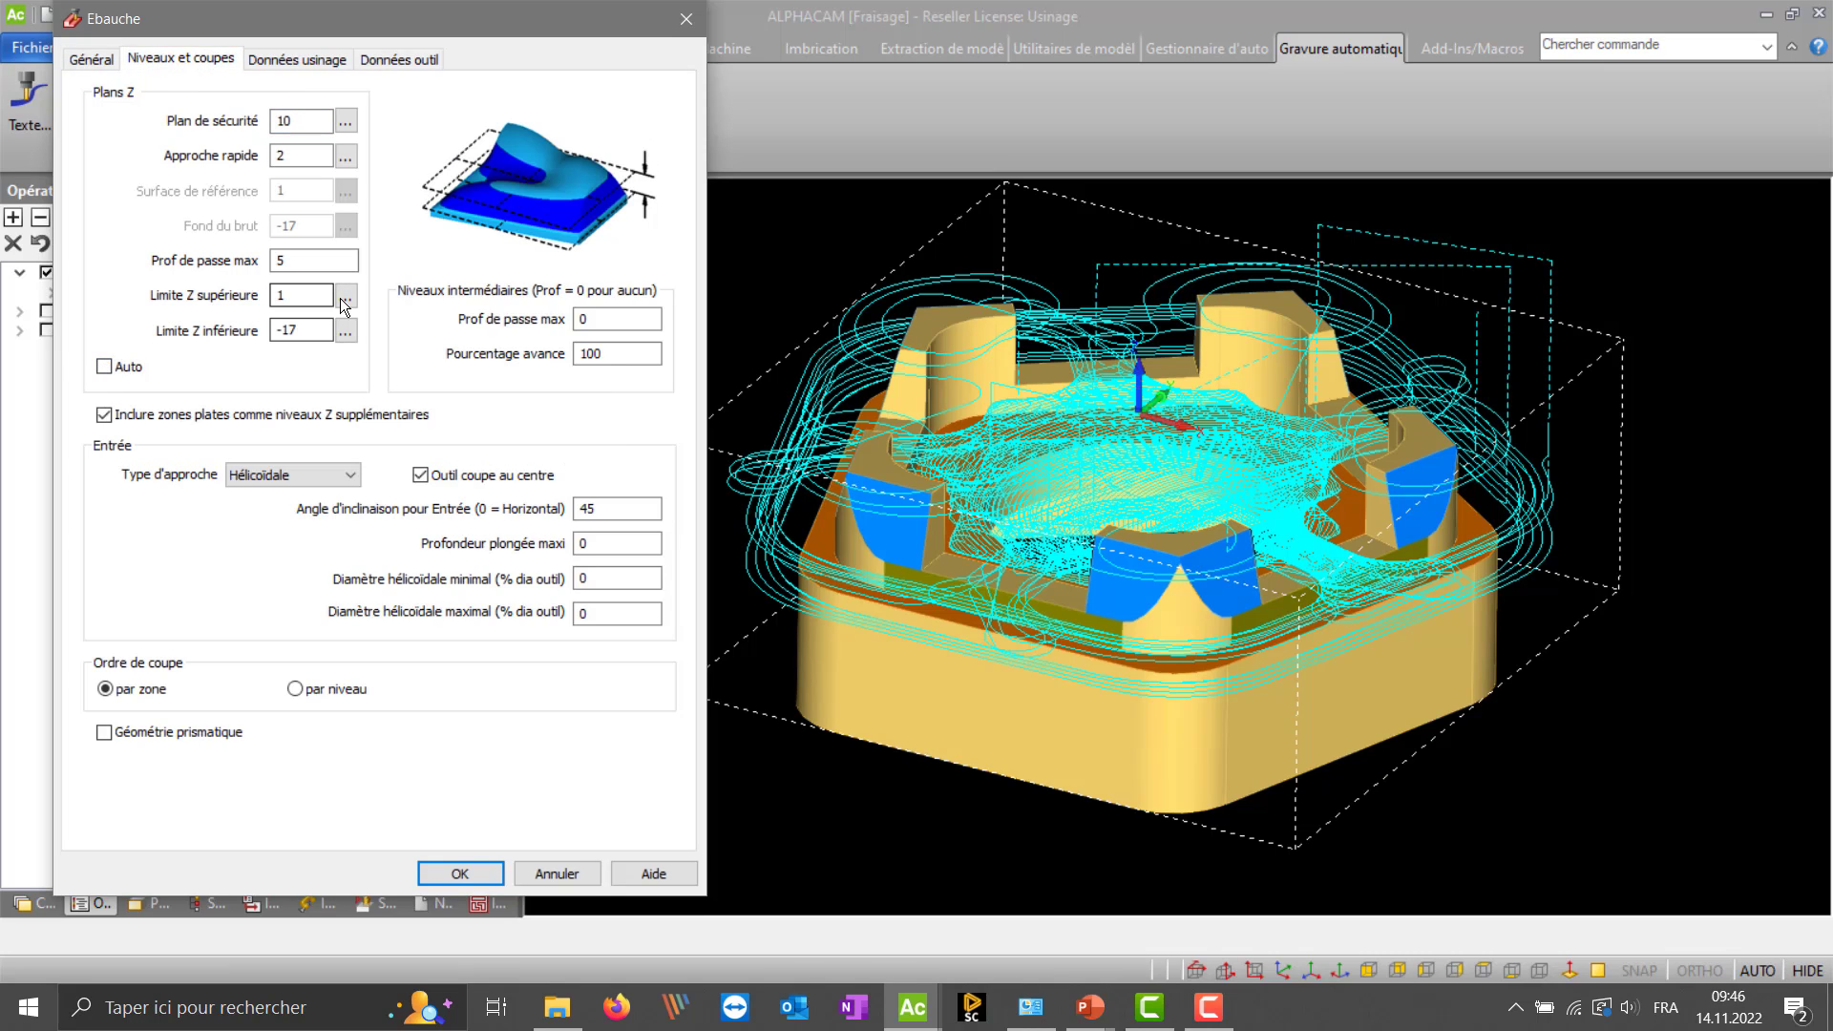
click(105, 367)
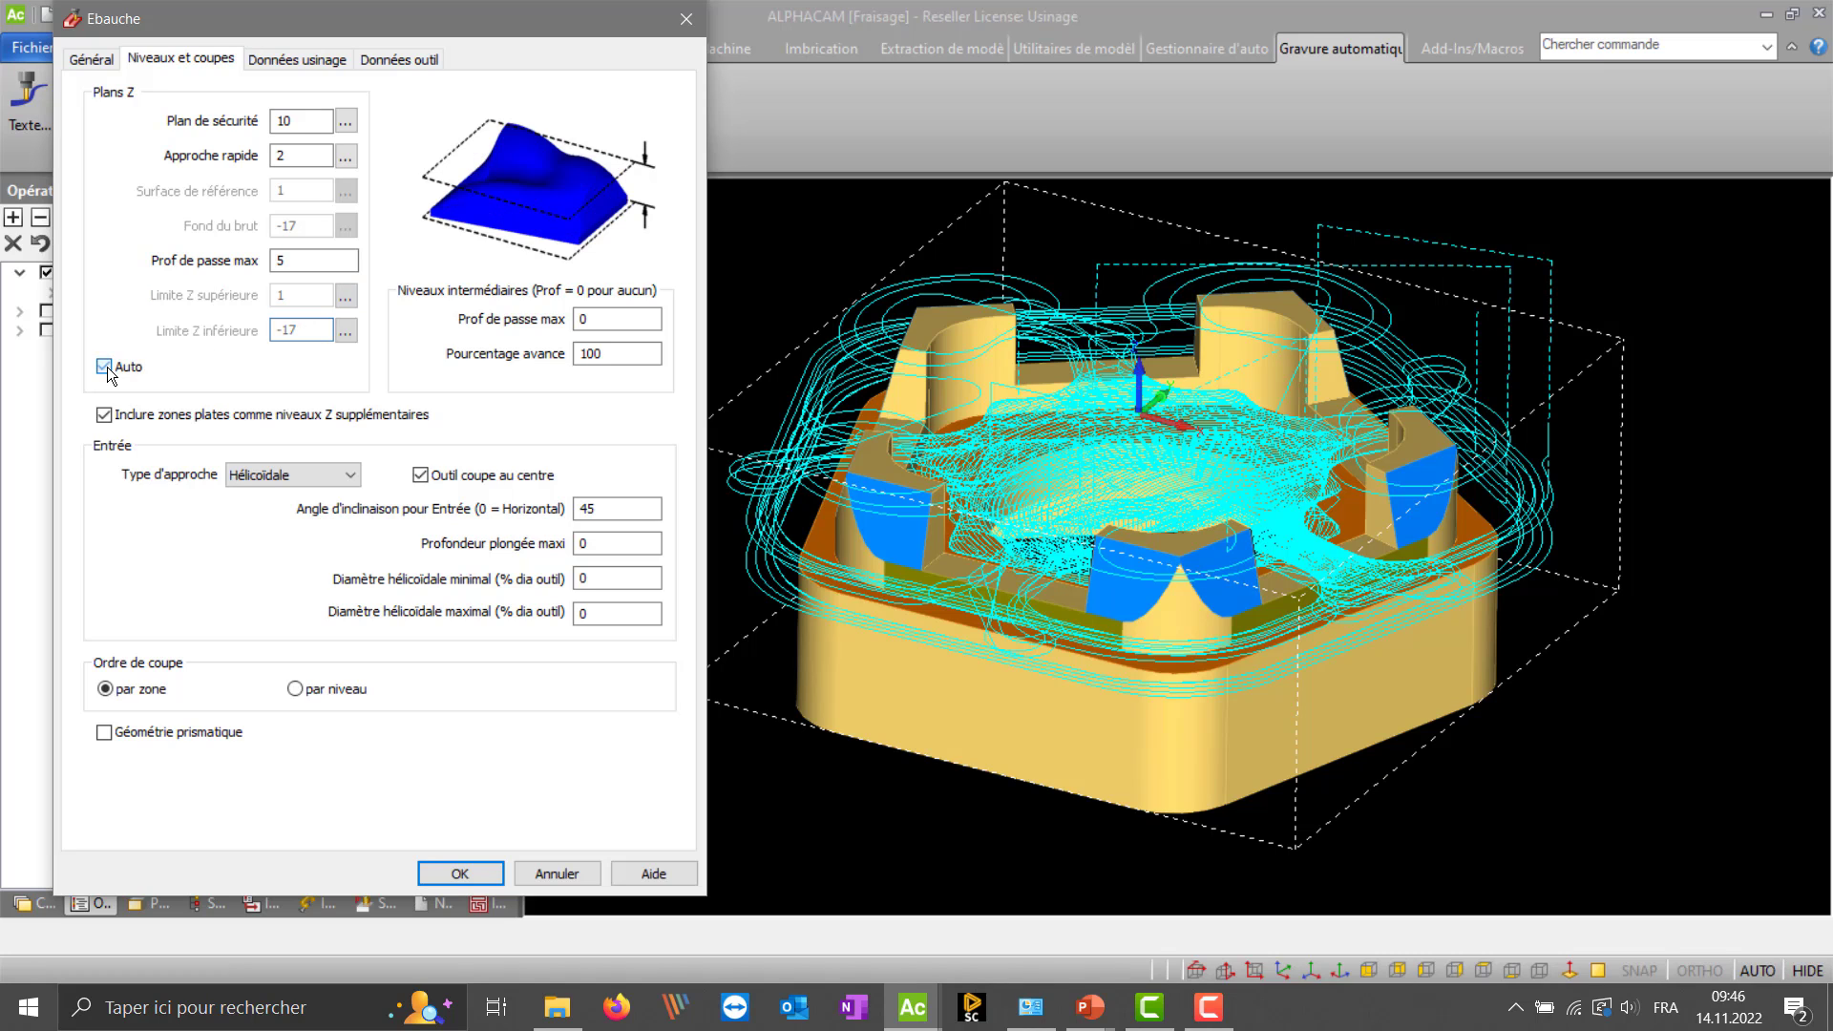
click(105, 367)
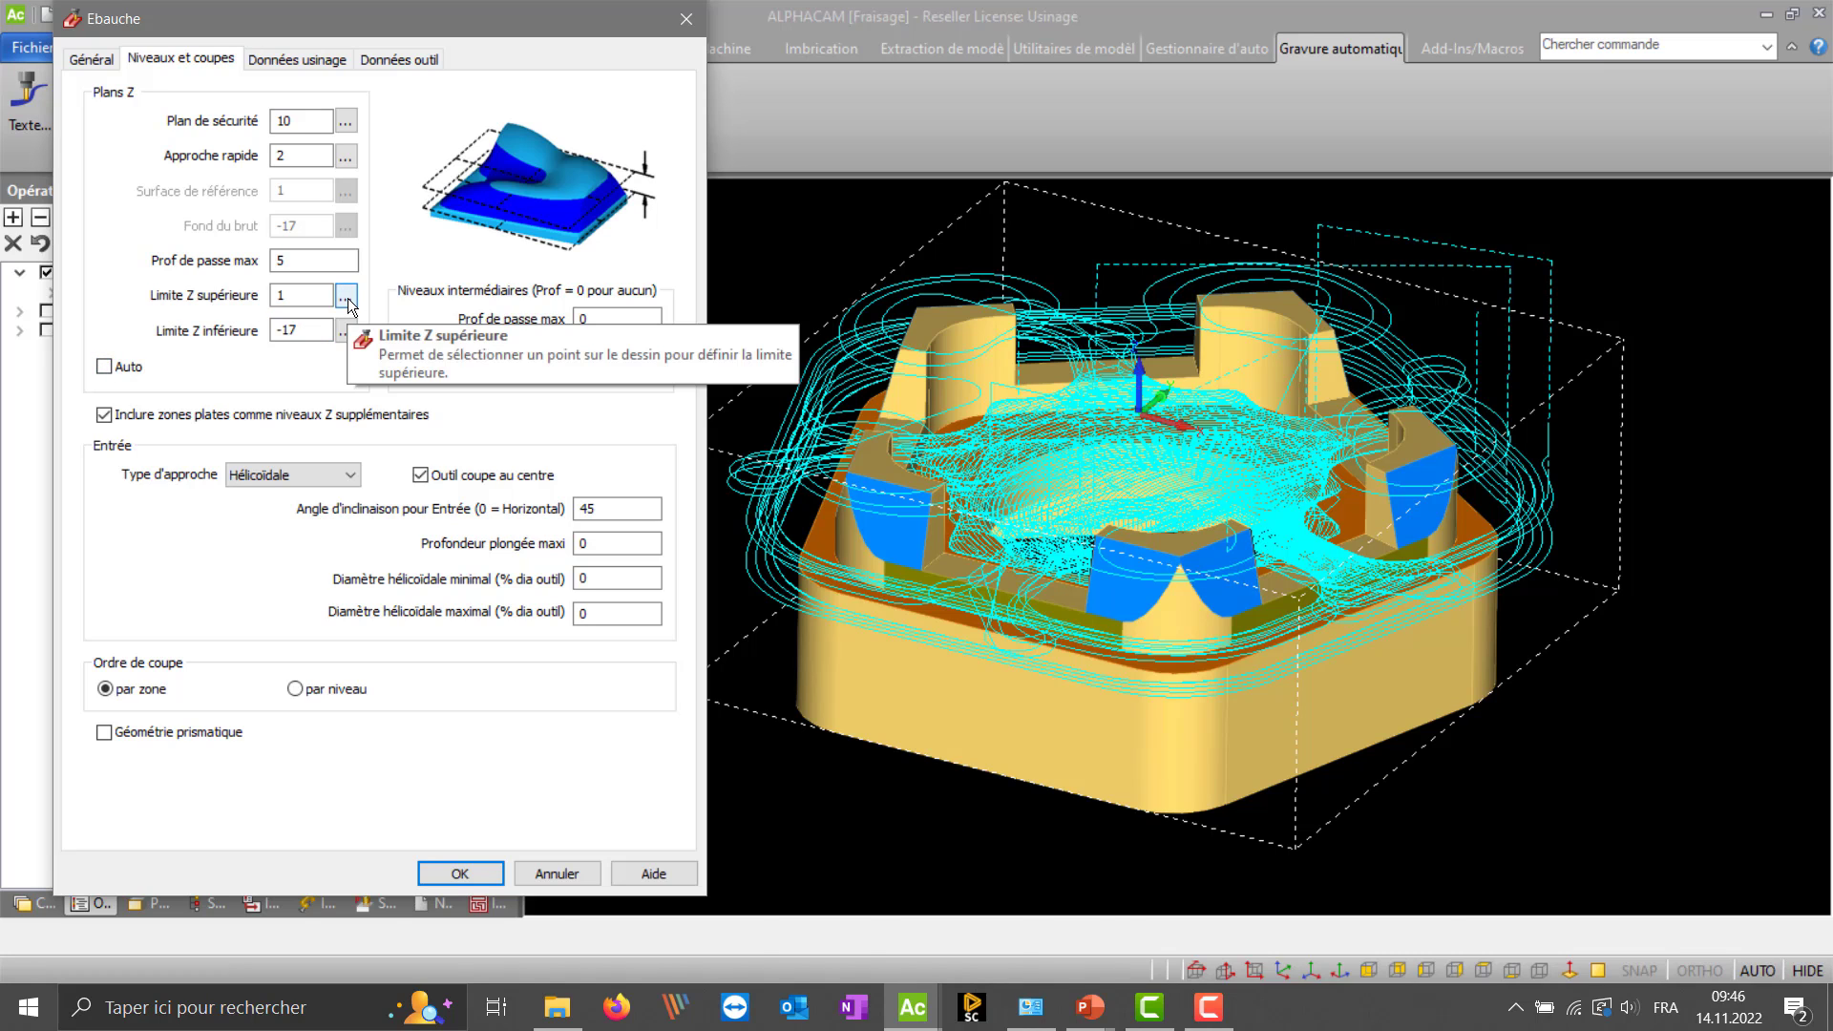
click(345, 298)
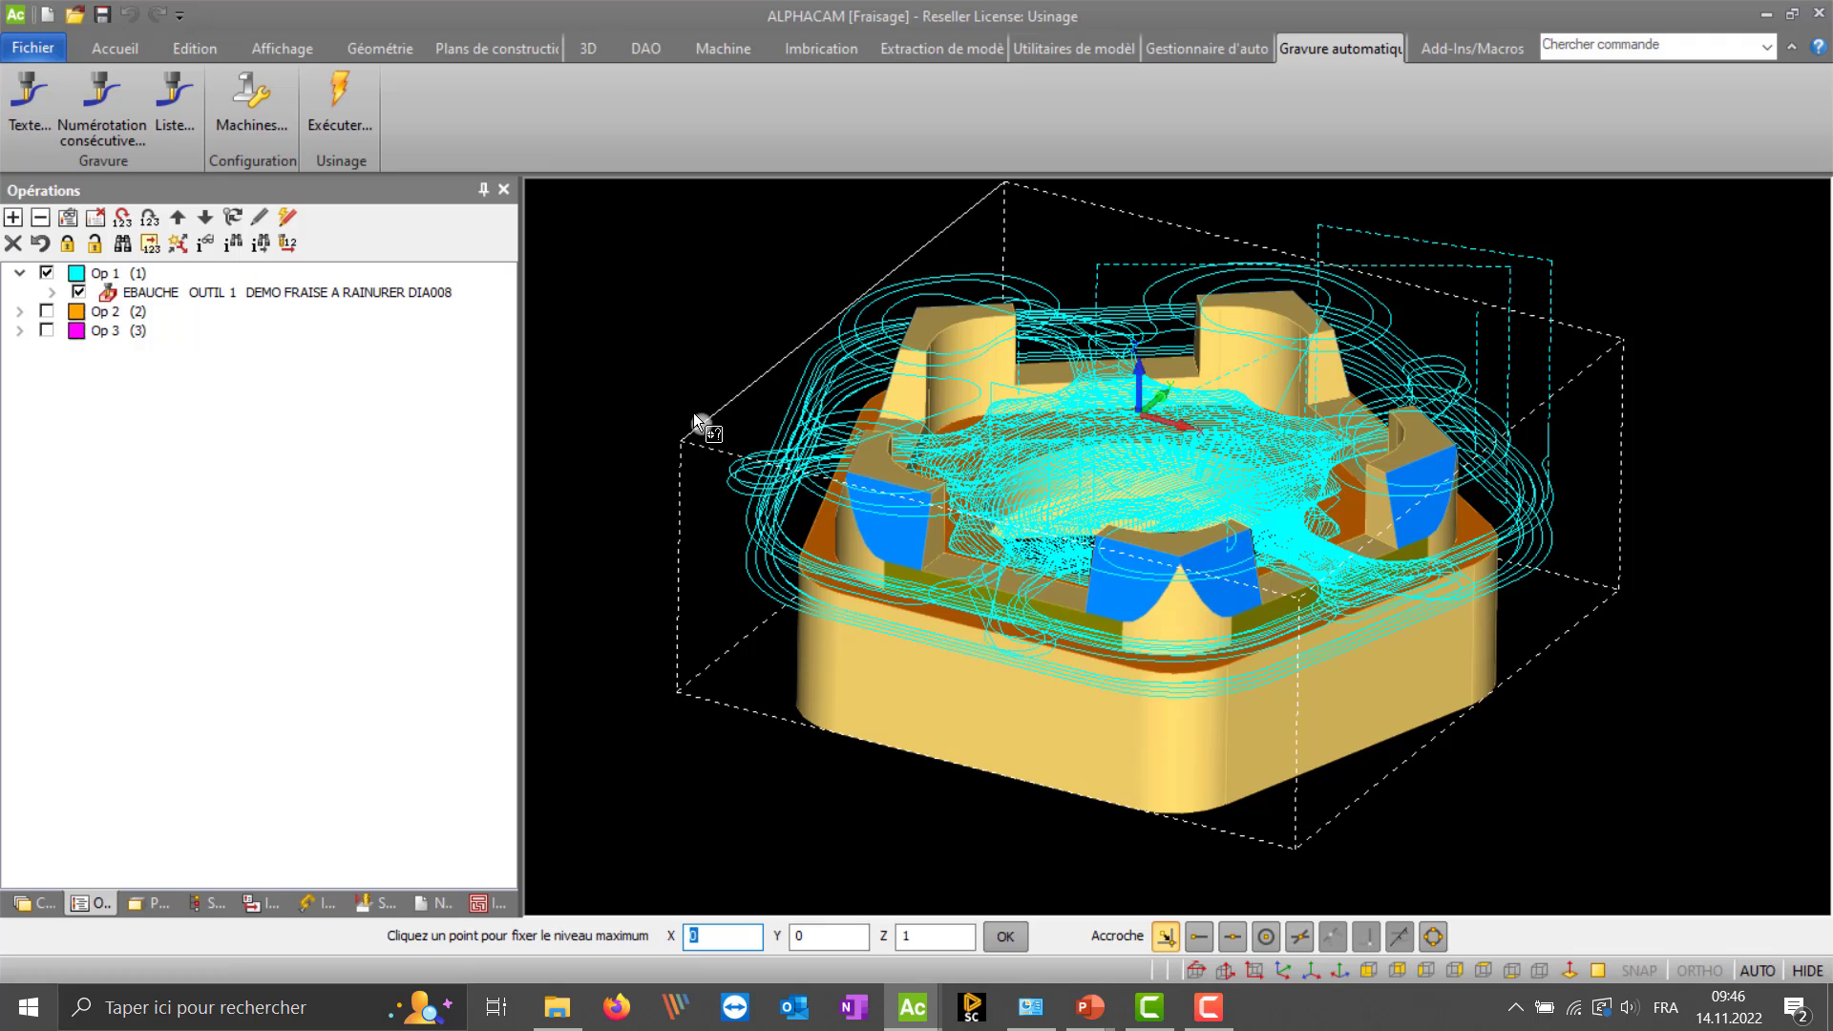
key(m)
click(926, 533)
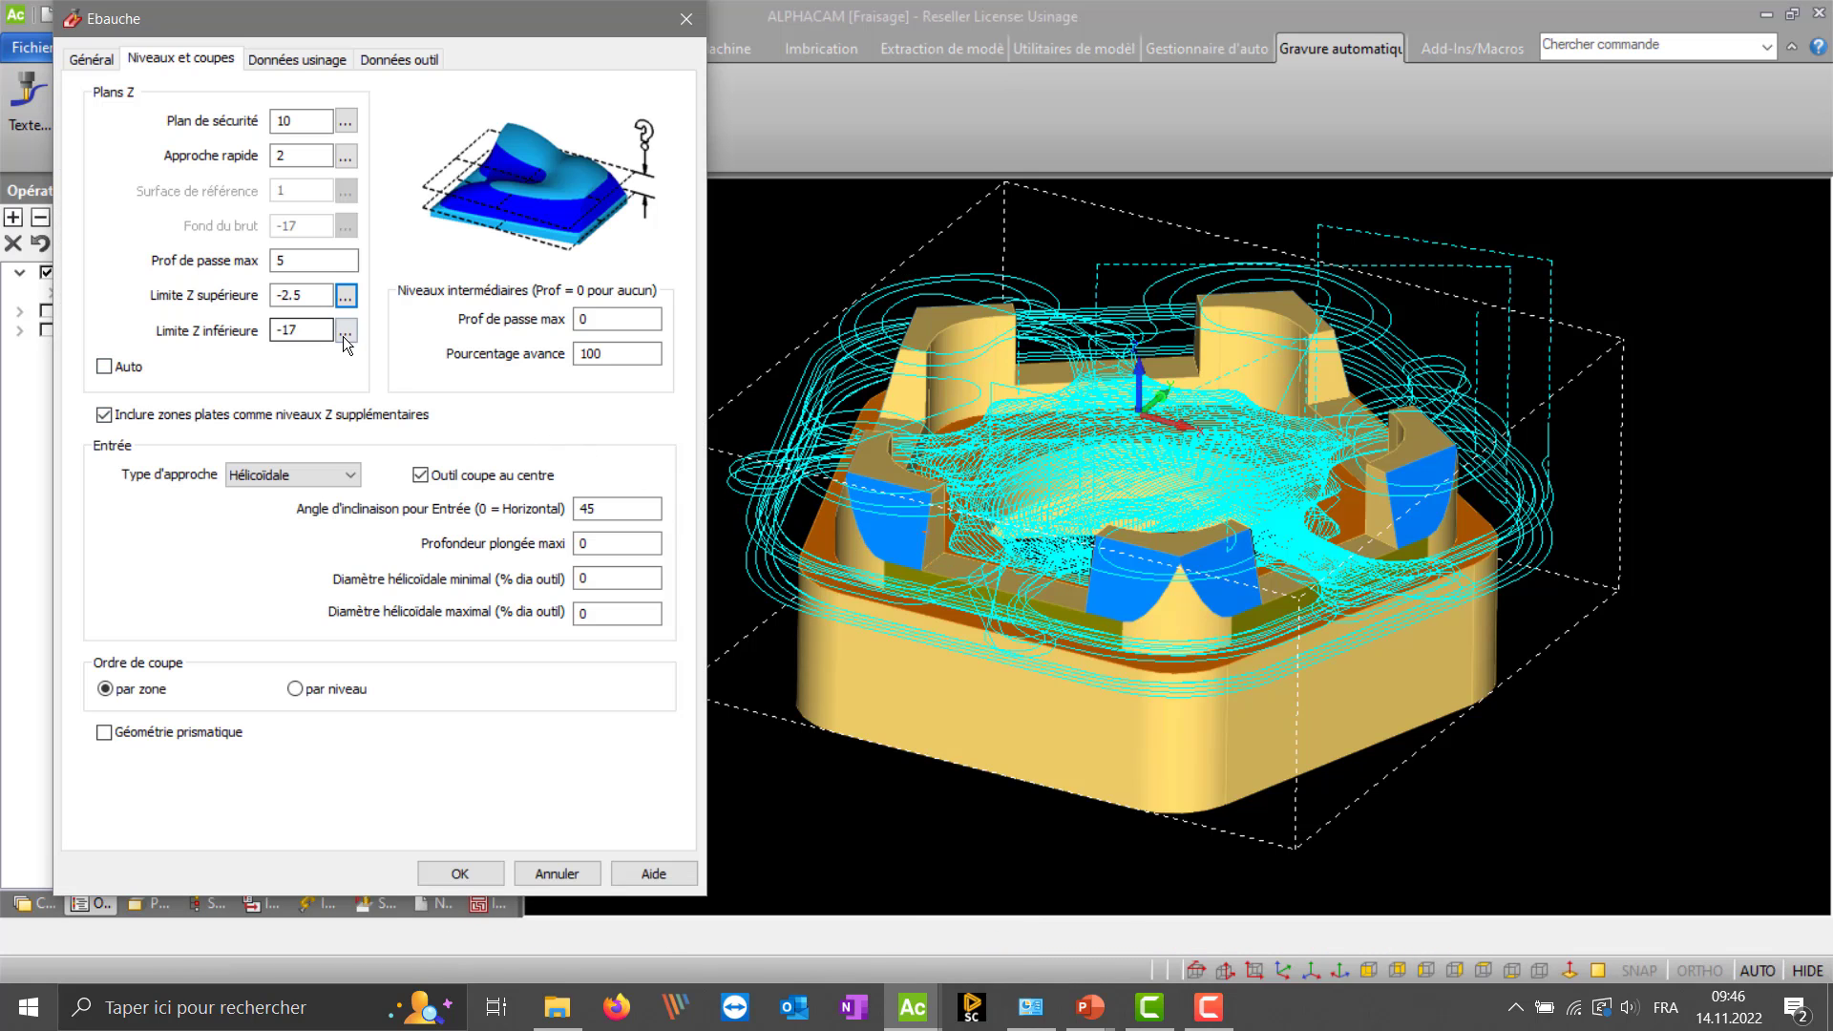
- Set the lower Z limit to -7 by picking an edge endpoint on the outer wall, and recalculate the roughing
click(345, 330)
key(e)
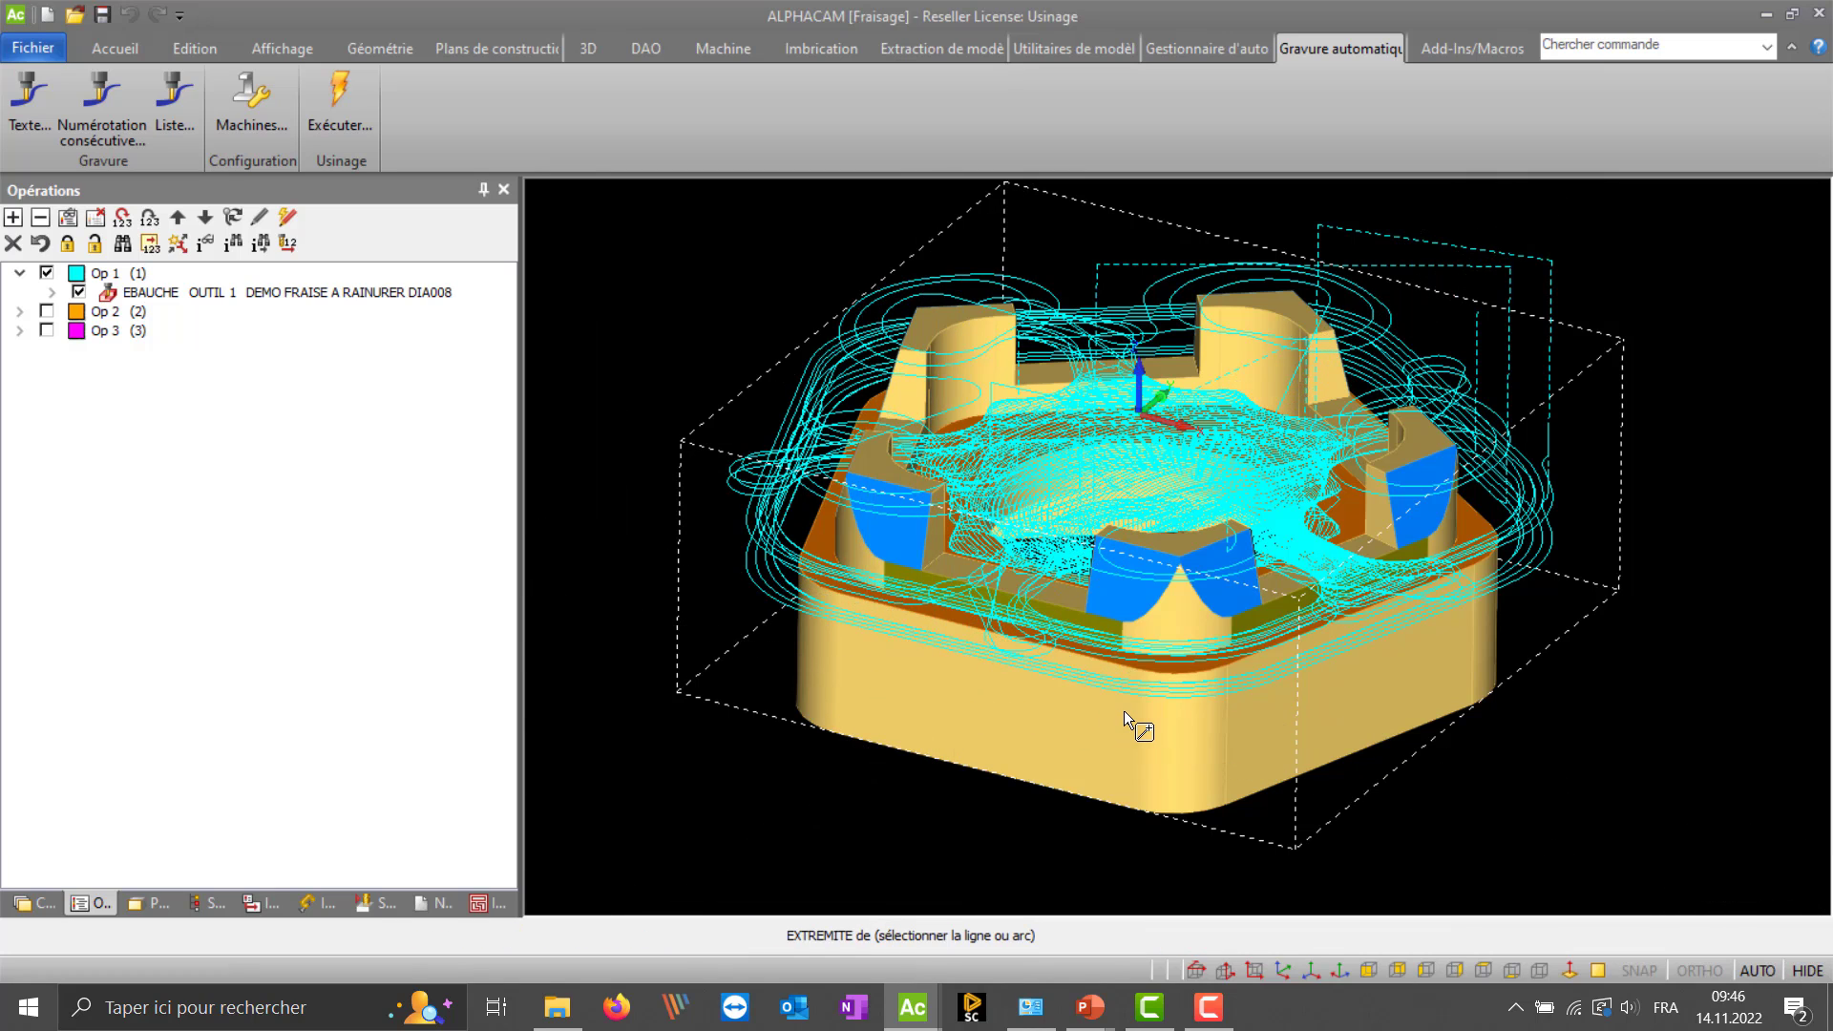
click(1136, 711)
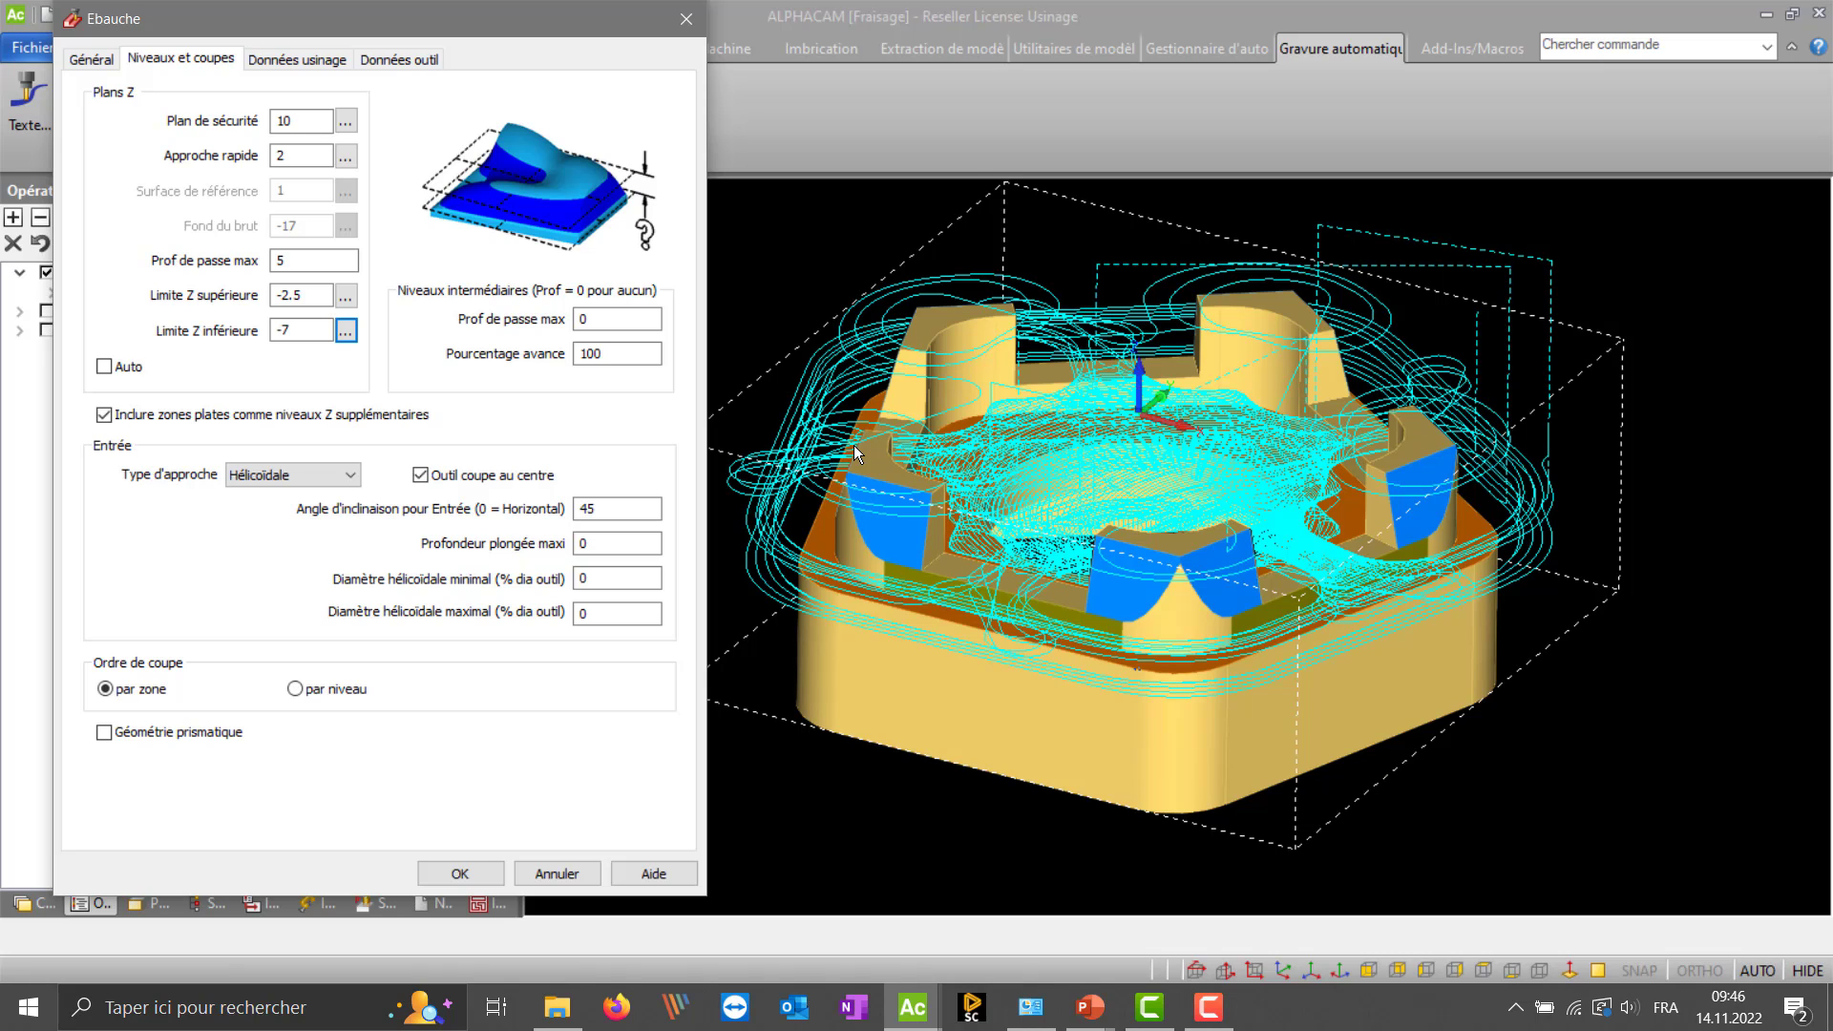
click(495, 874)
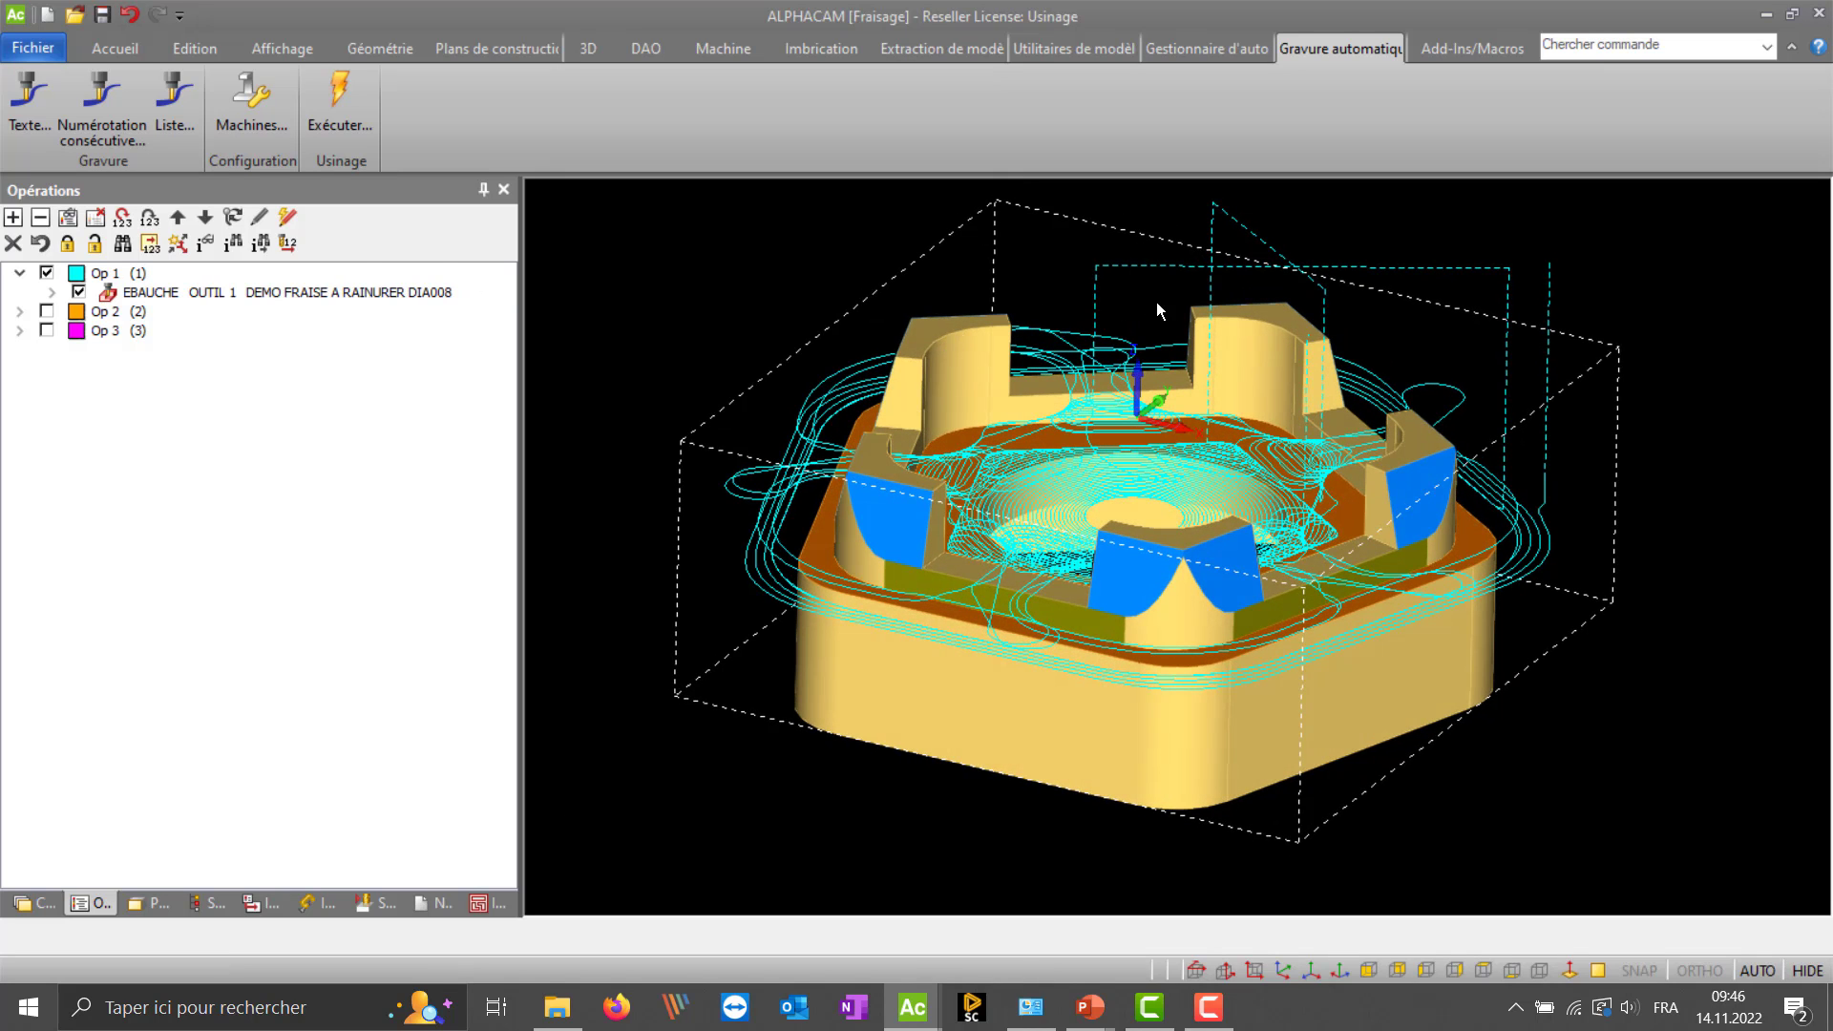
- Inspect the Z-limited roughing toolpath up close and hide Op 1 from the model view
middle_drag(1148, 552, 999, 269)
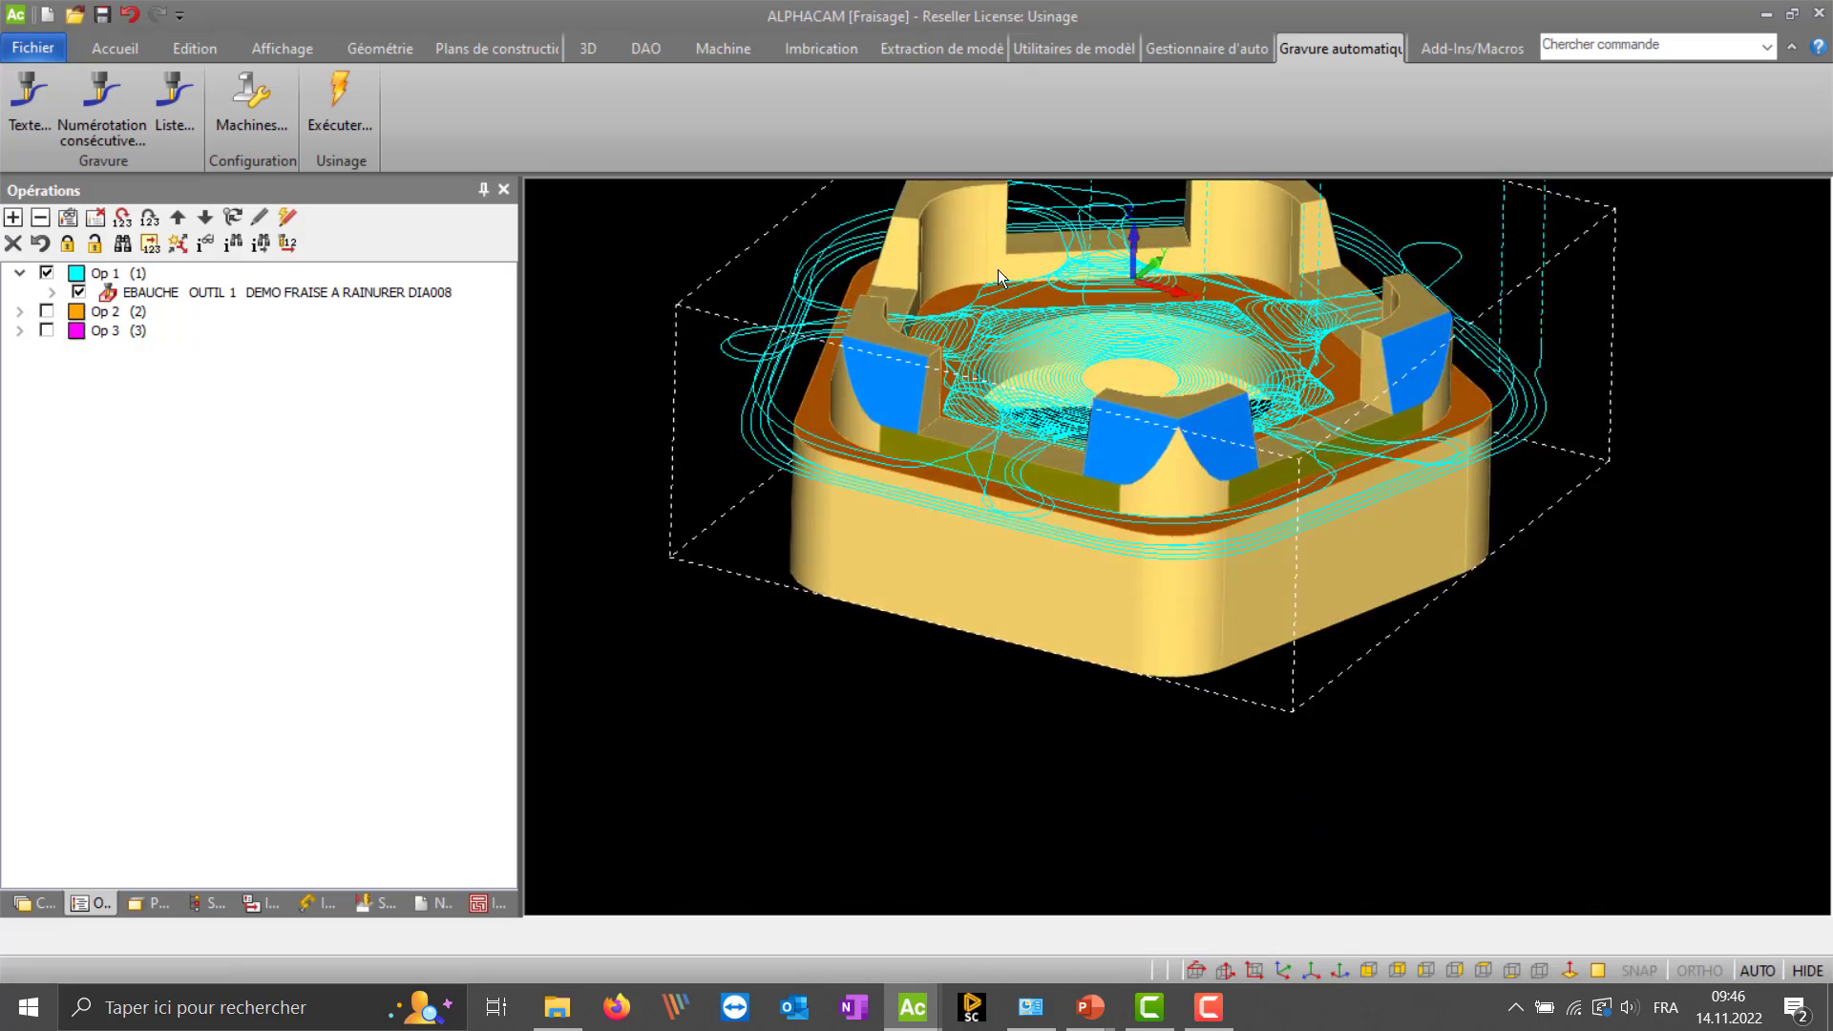
scroll(998, 269, up, 5)
scroll(1086, 514, down, 3)
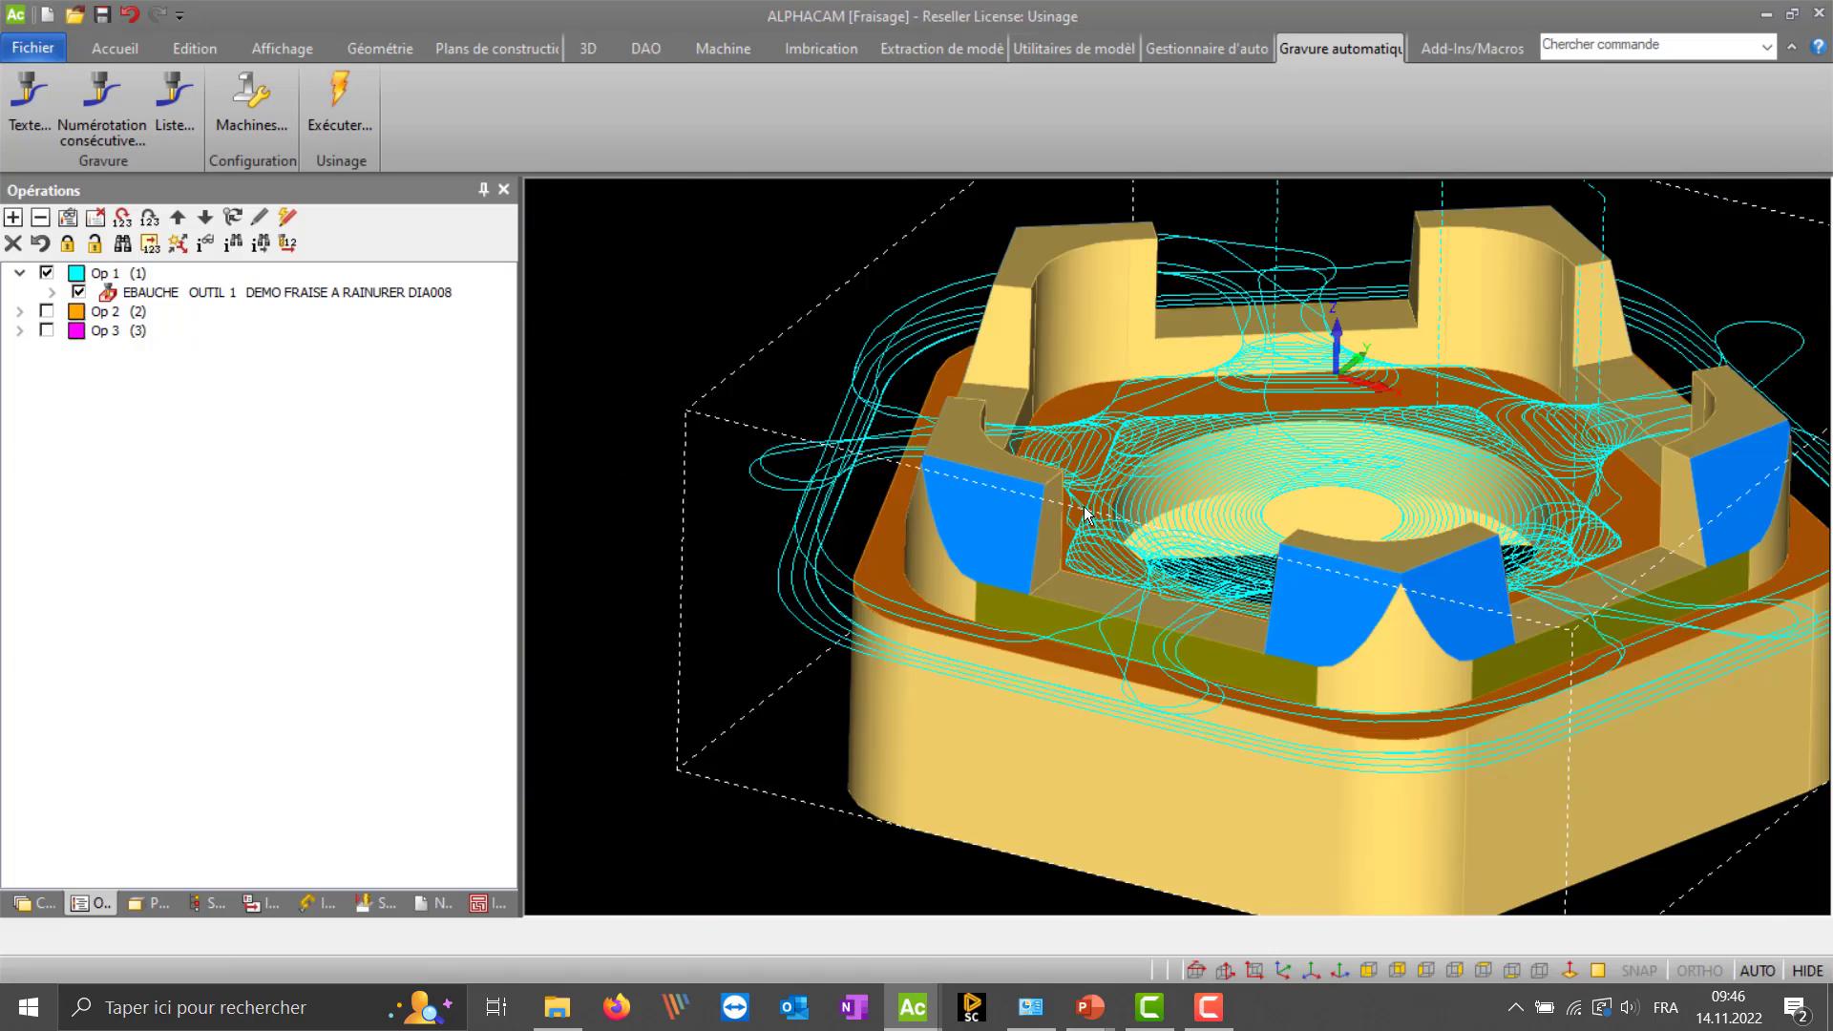
middle_drag(899, 597, 861, 616)
scroll(818, 664, down, 2)
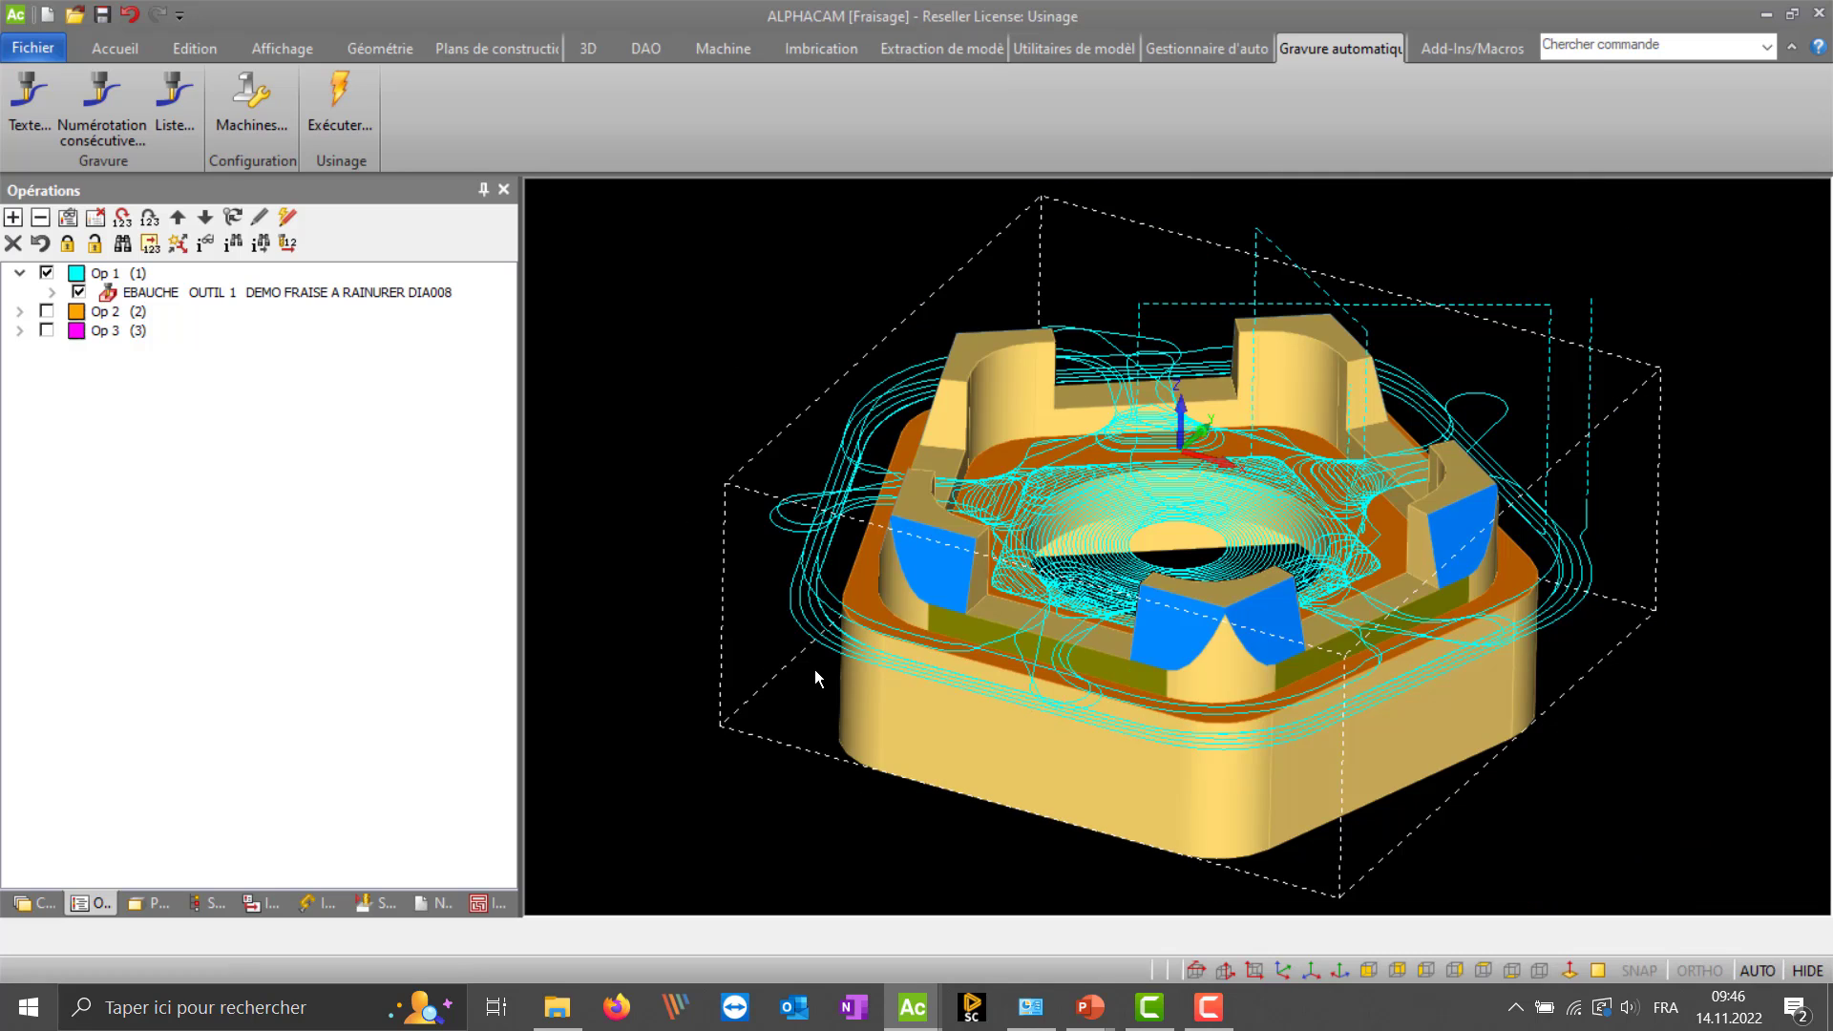
click(46, 273)
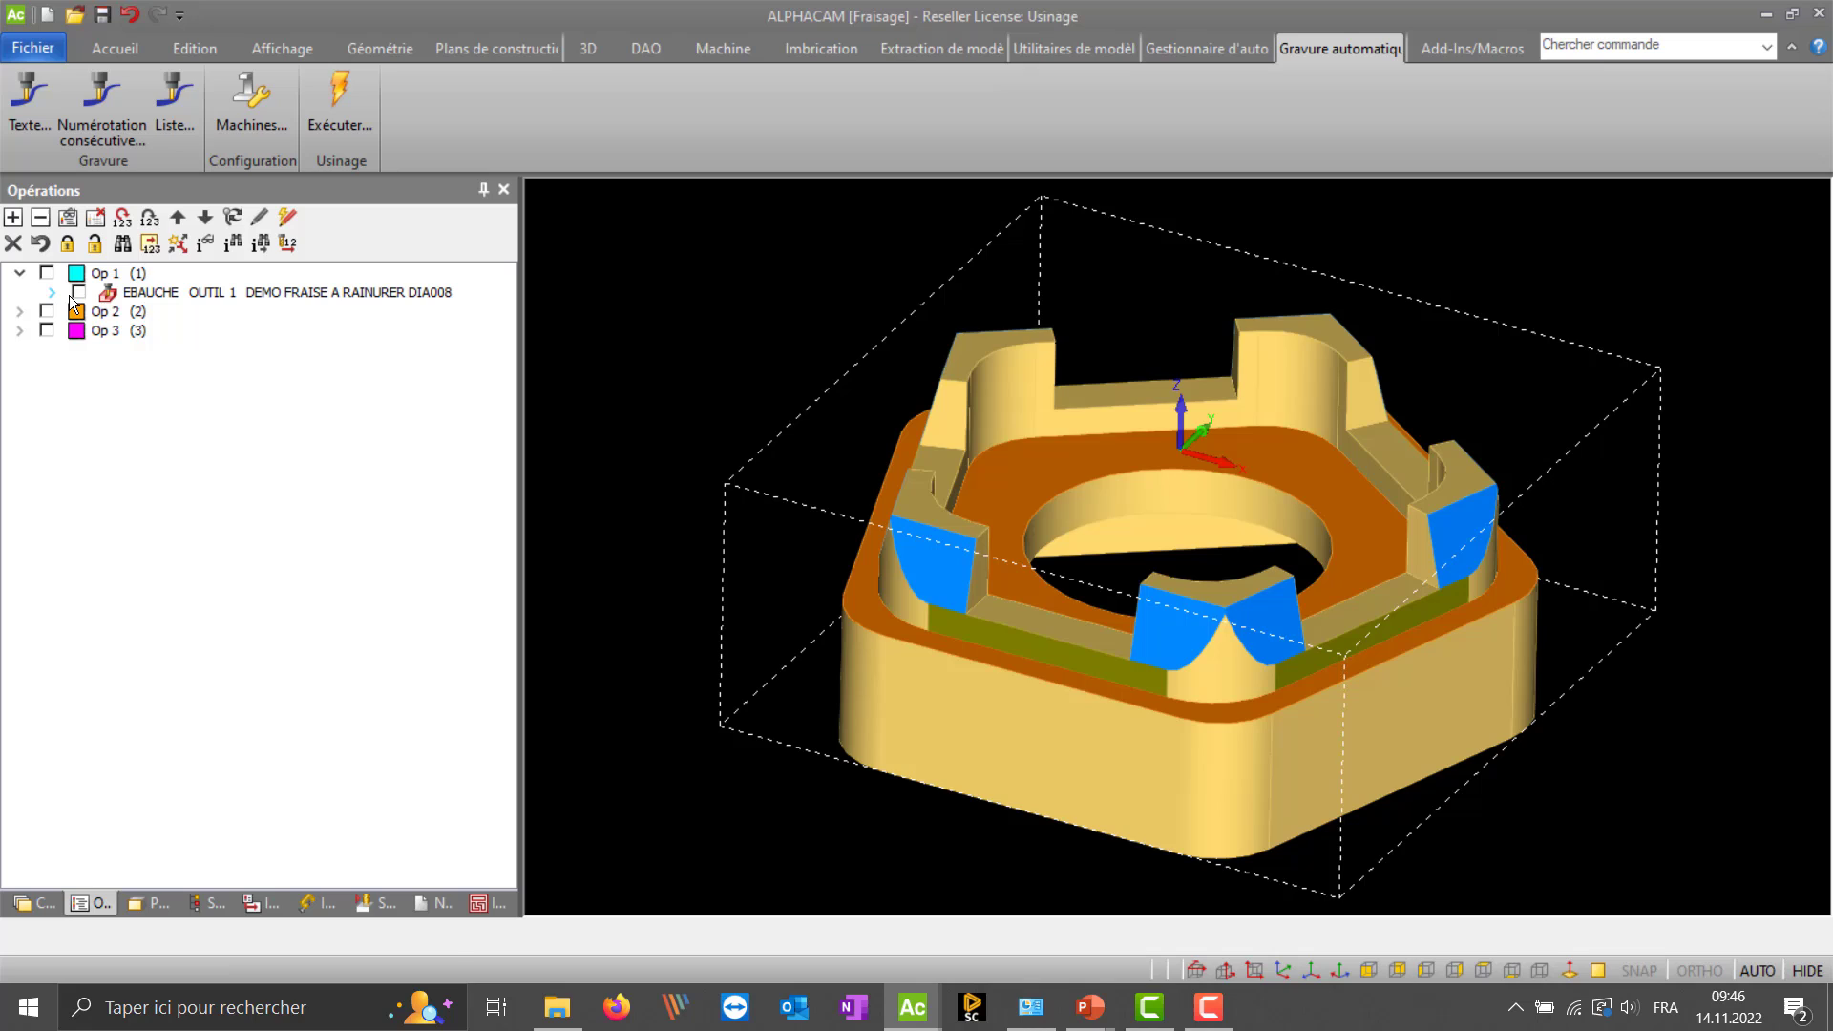
- Search the tool library for "demo" and select the tool DEMO Fraise à graver Ø 4 mm 45° sans PO
click(724, 53)
click(17, 82)
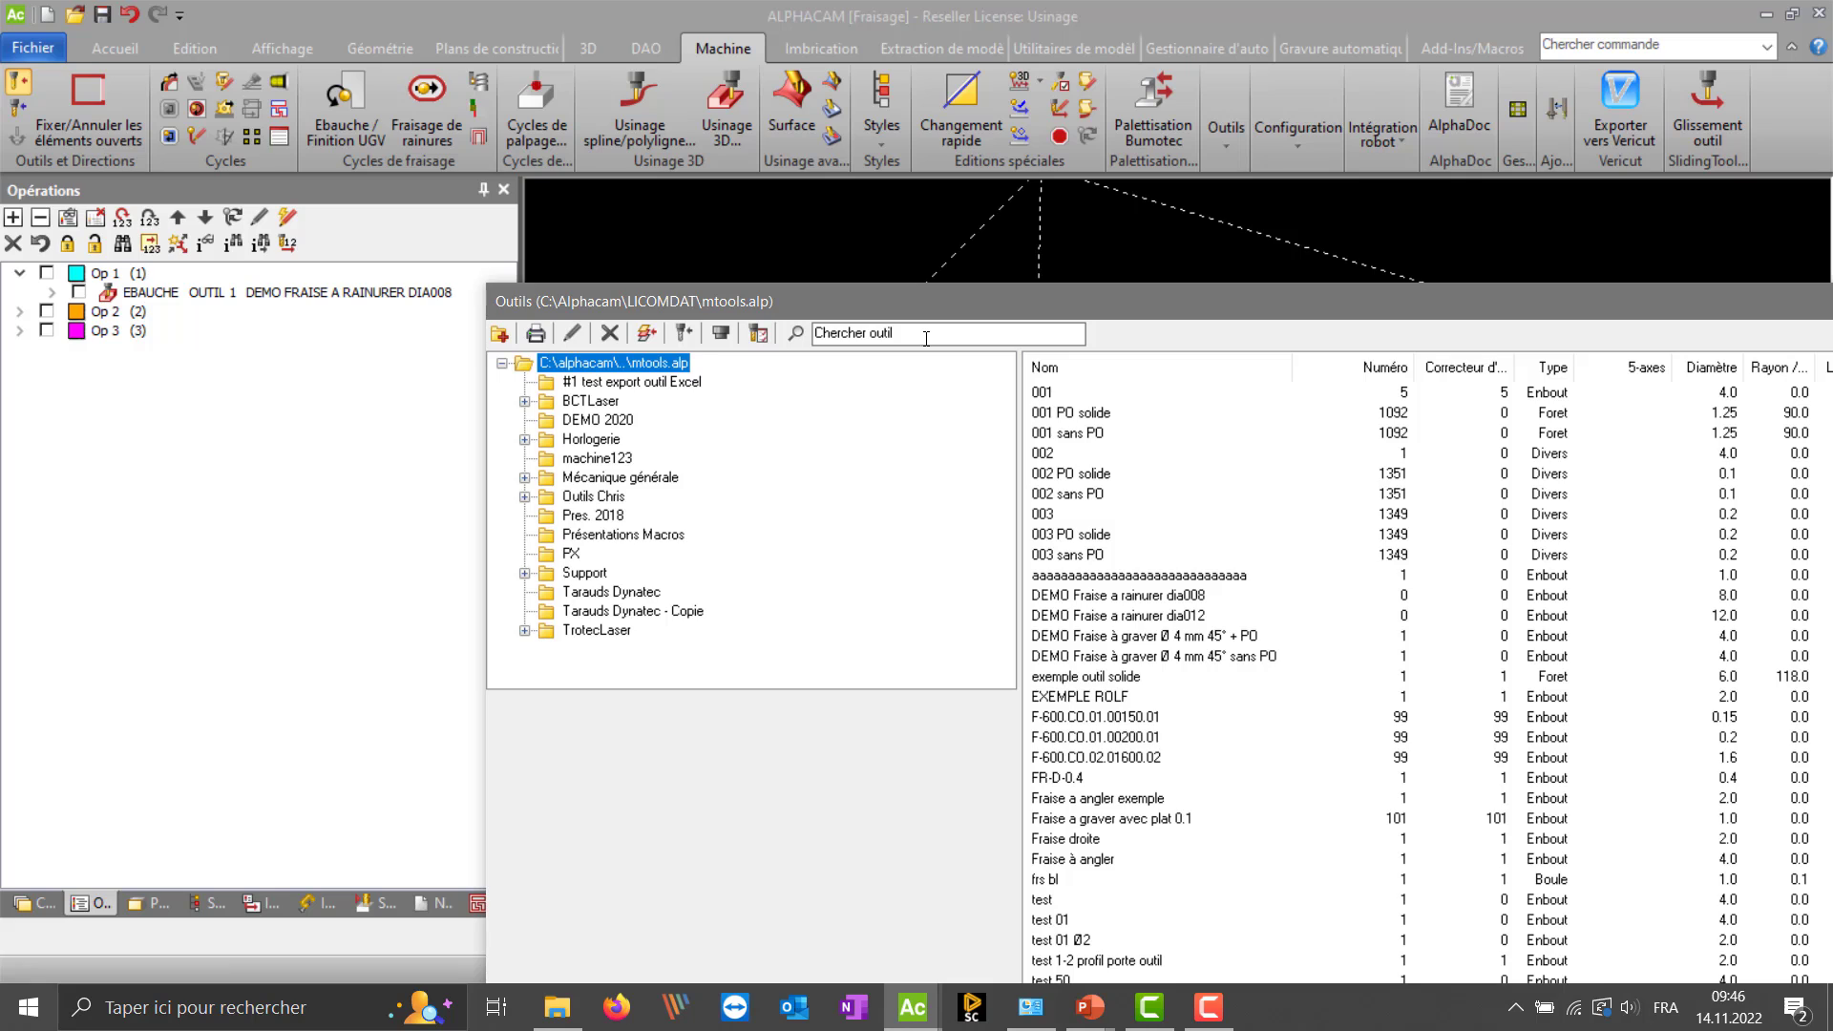
click(926, 338)
text(demo)
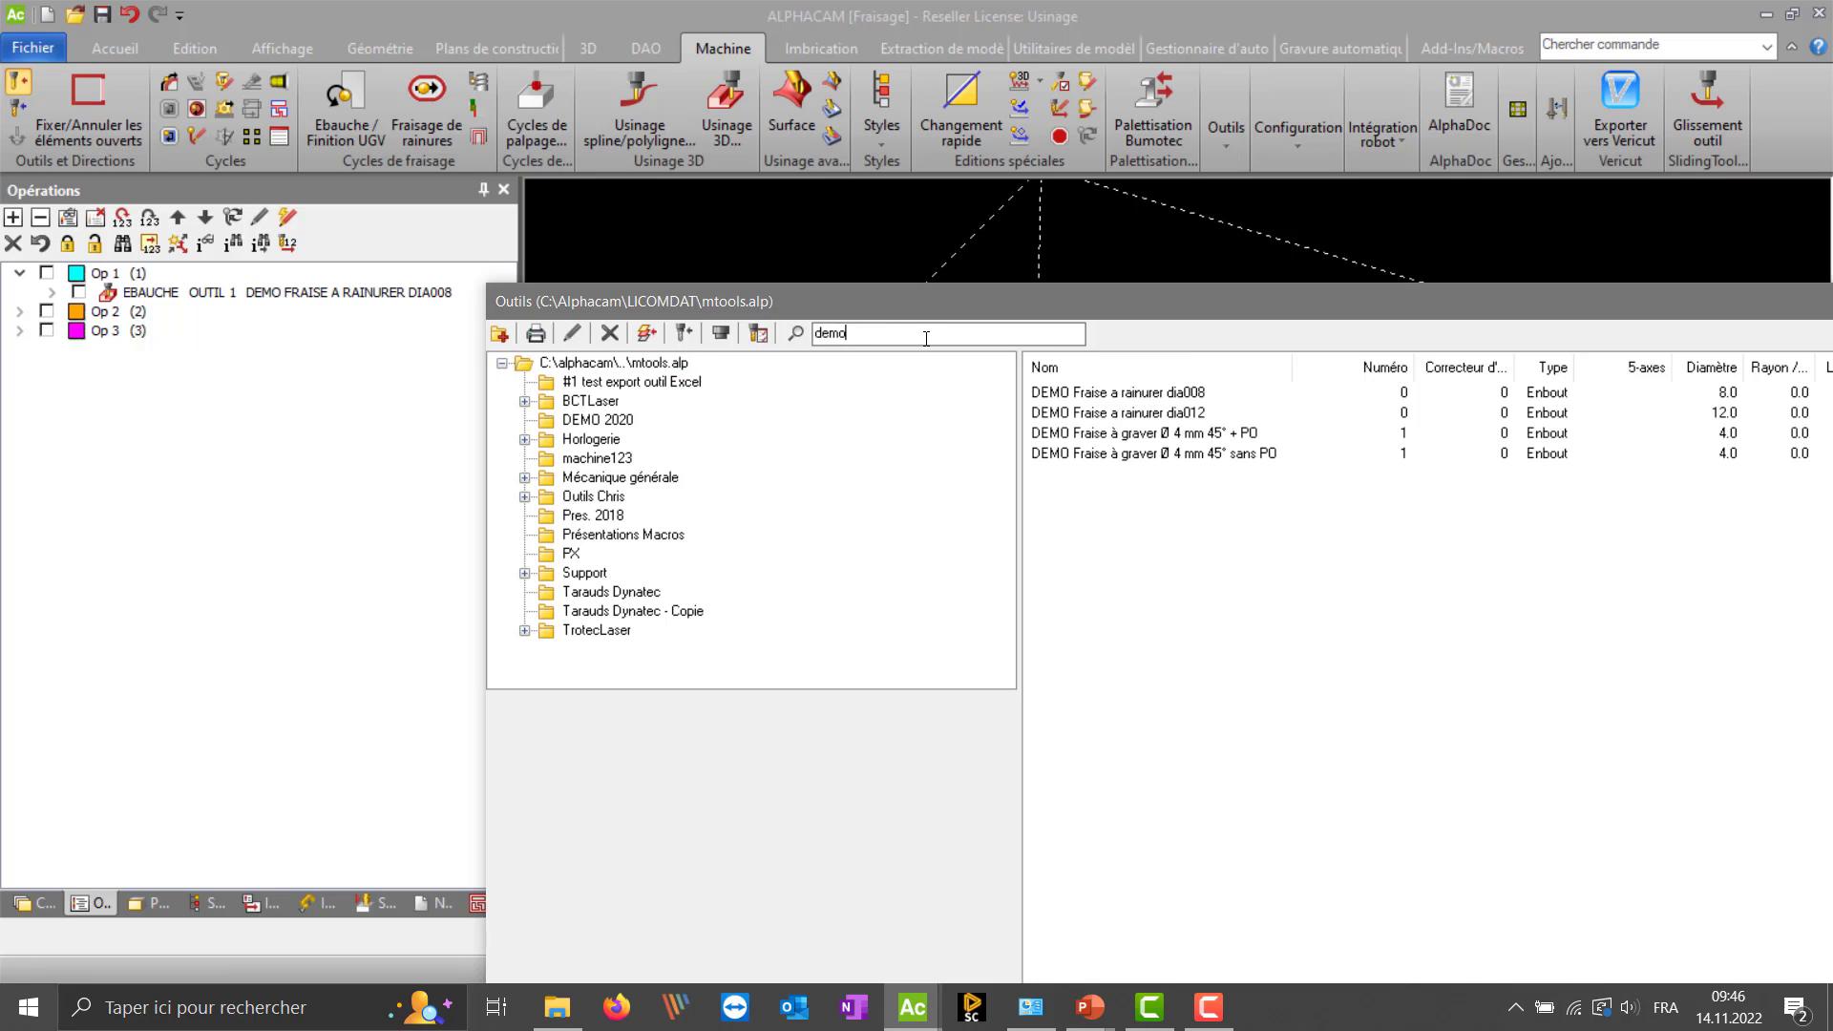
double_click(1209, 456)
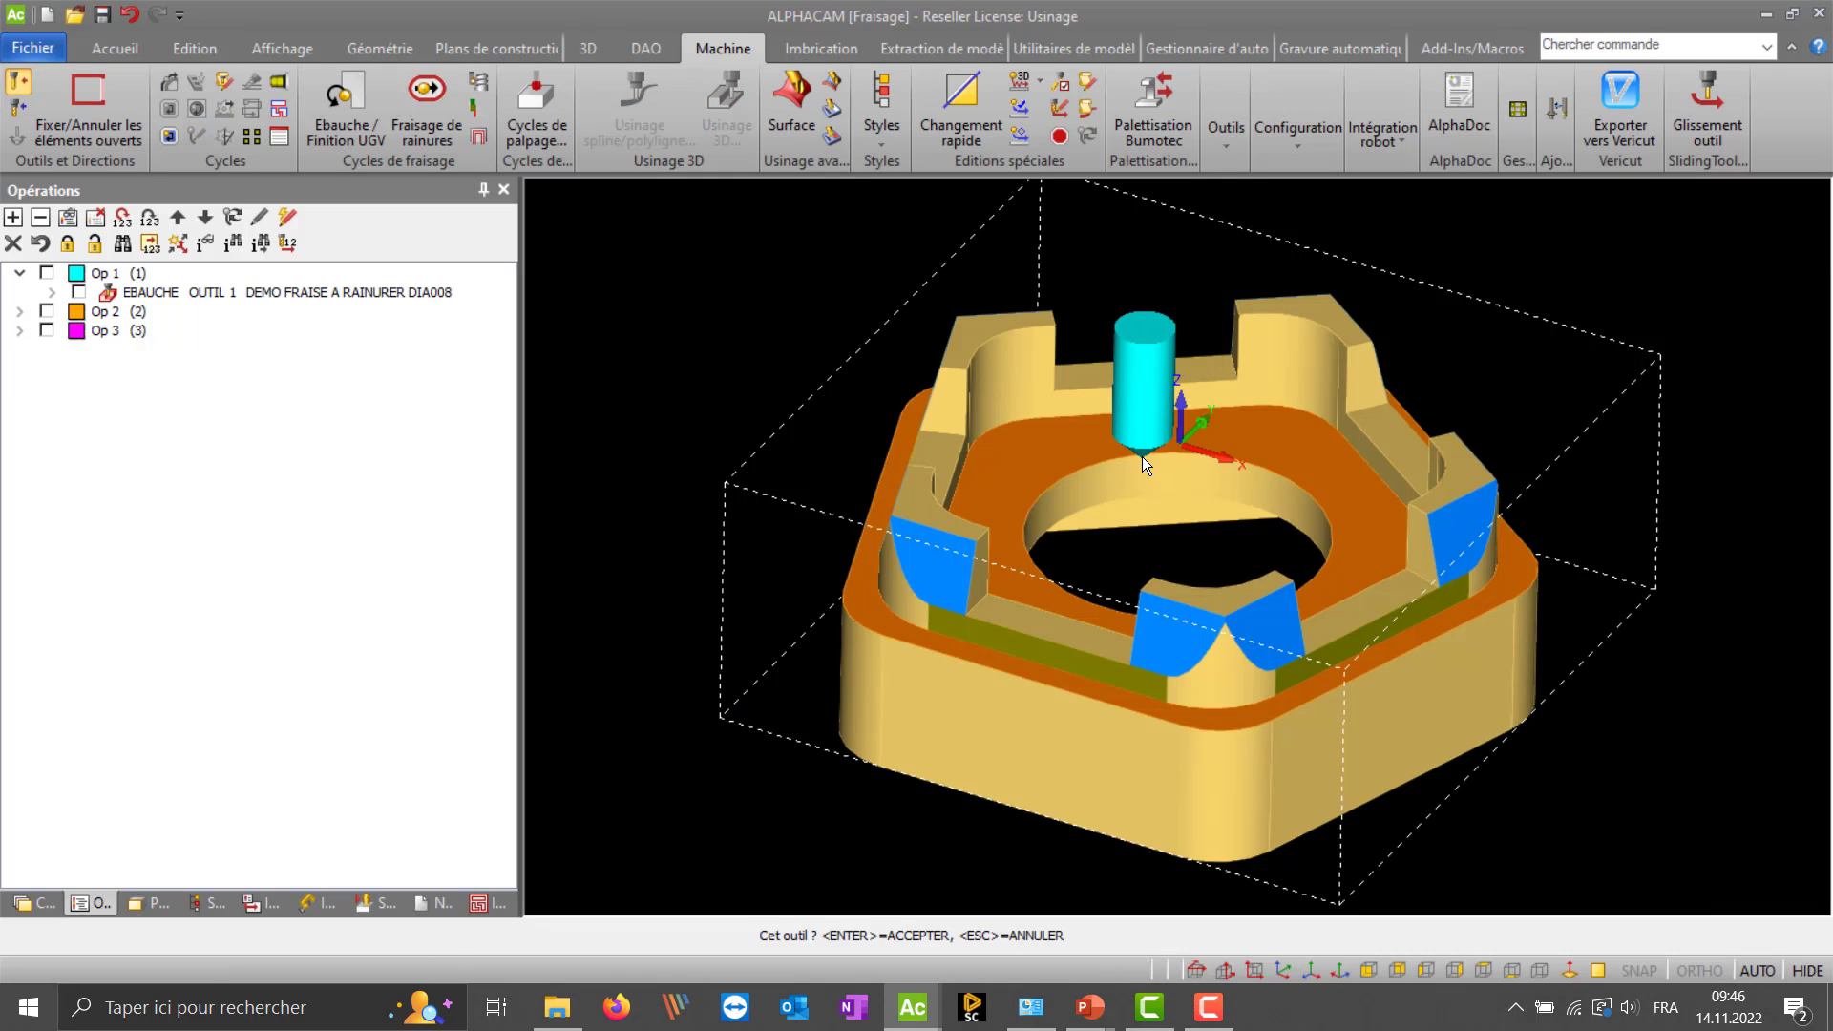
key(Return)
click(11, 90)
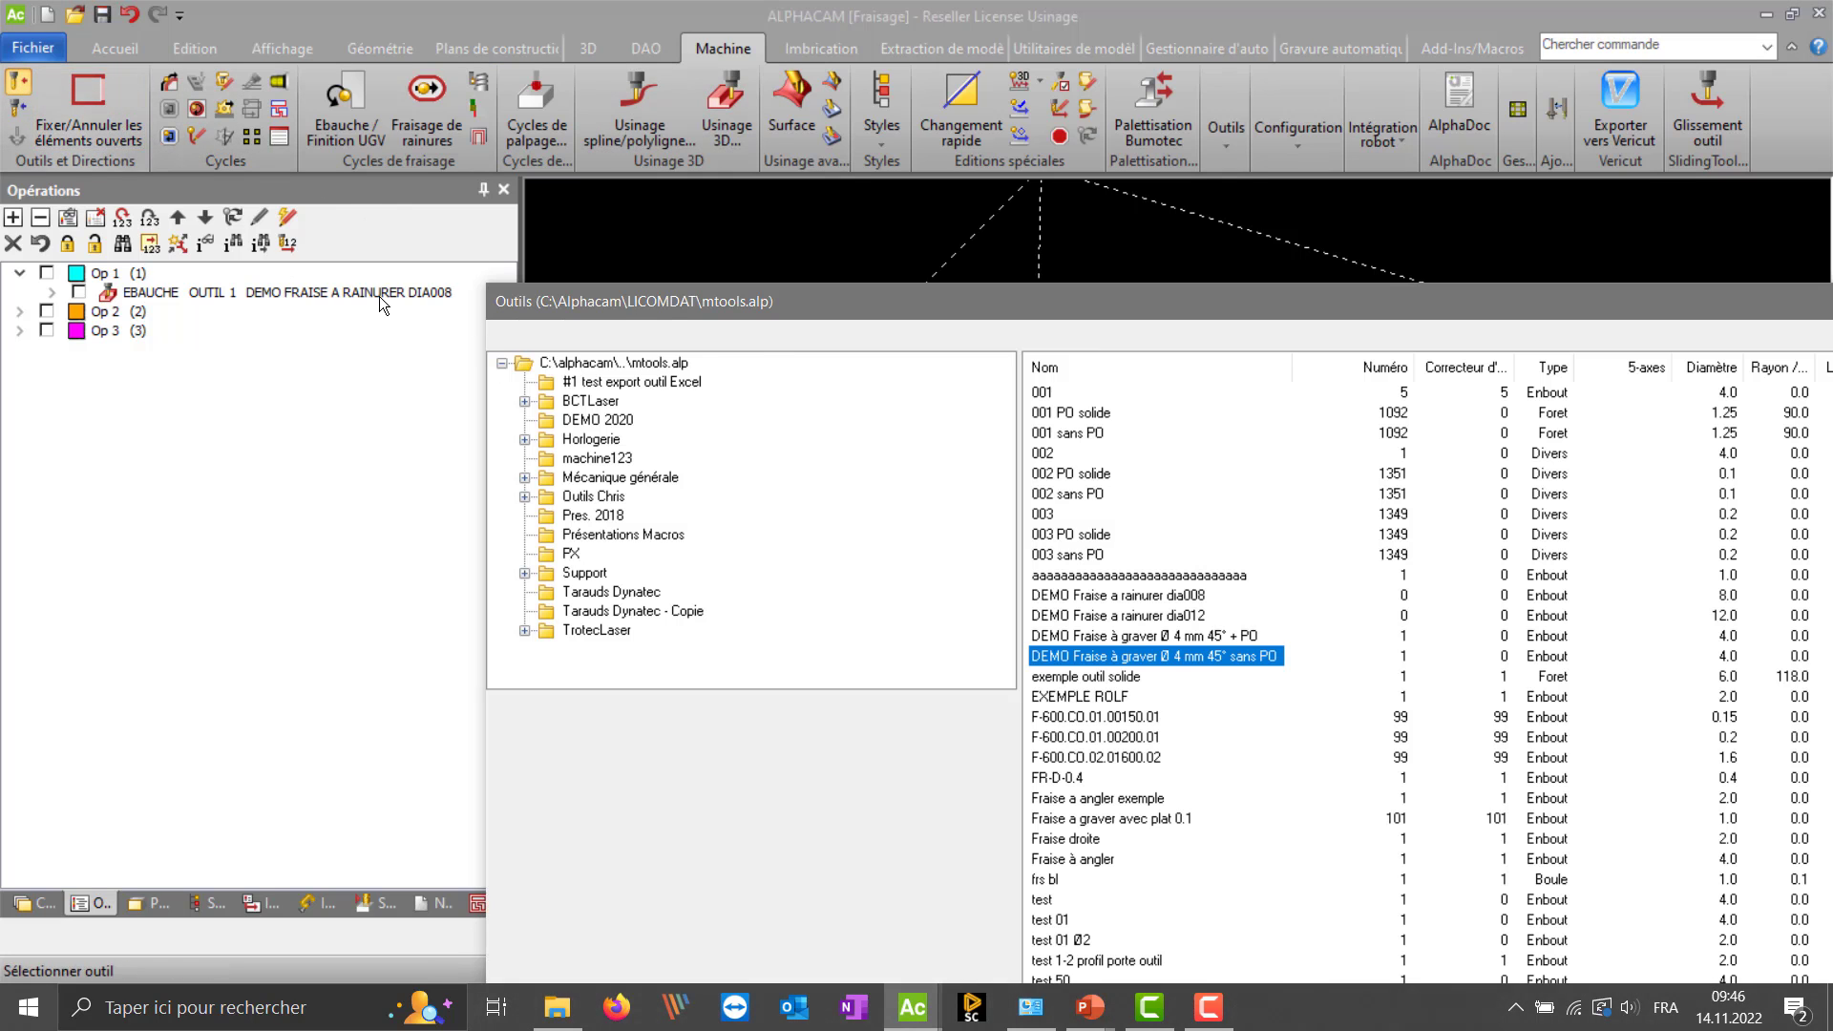
click(915, 333)
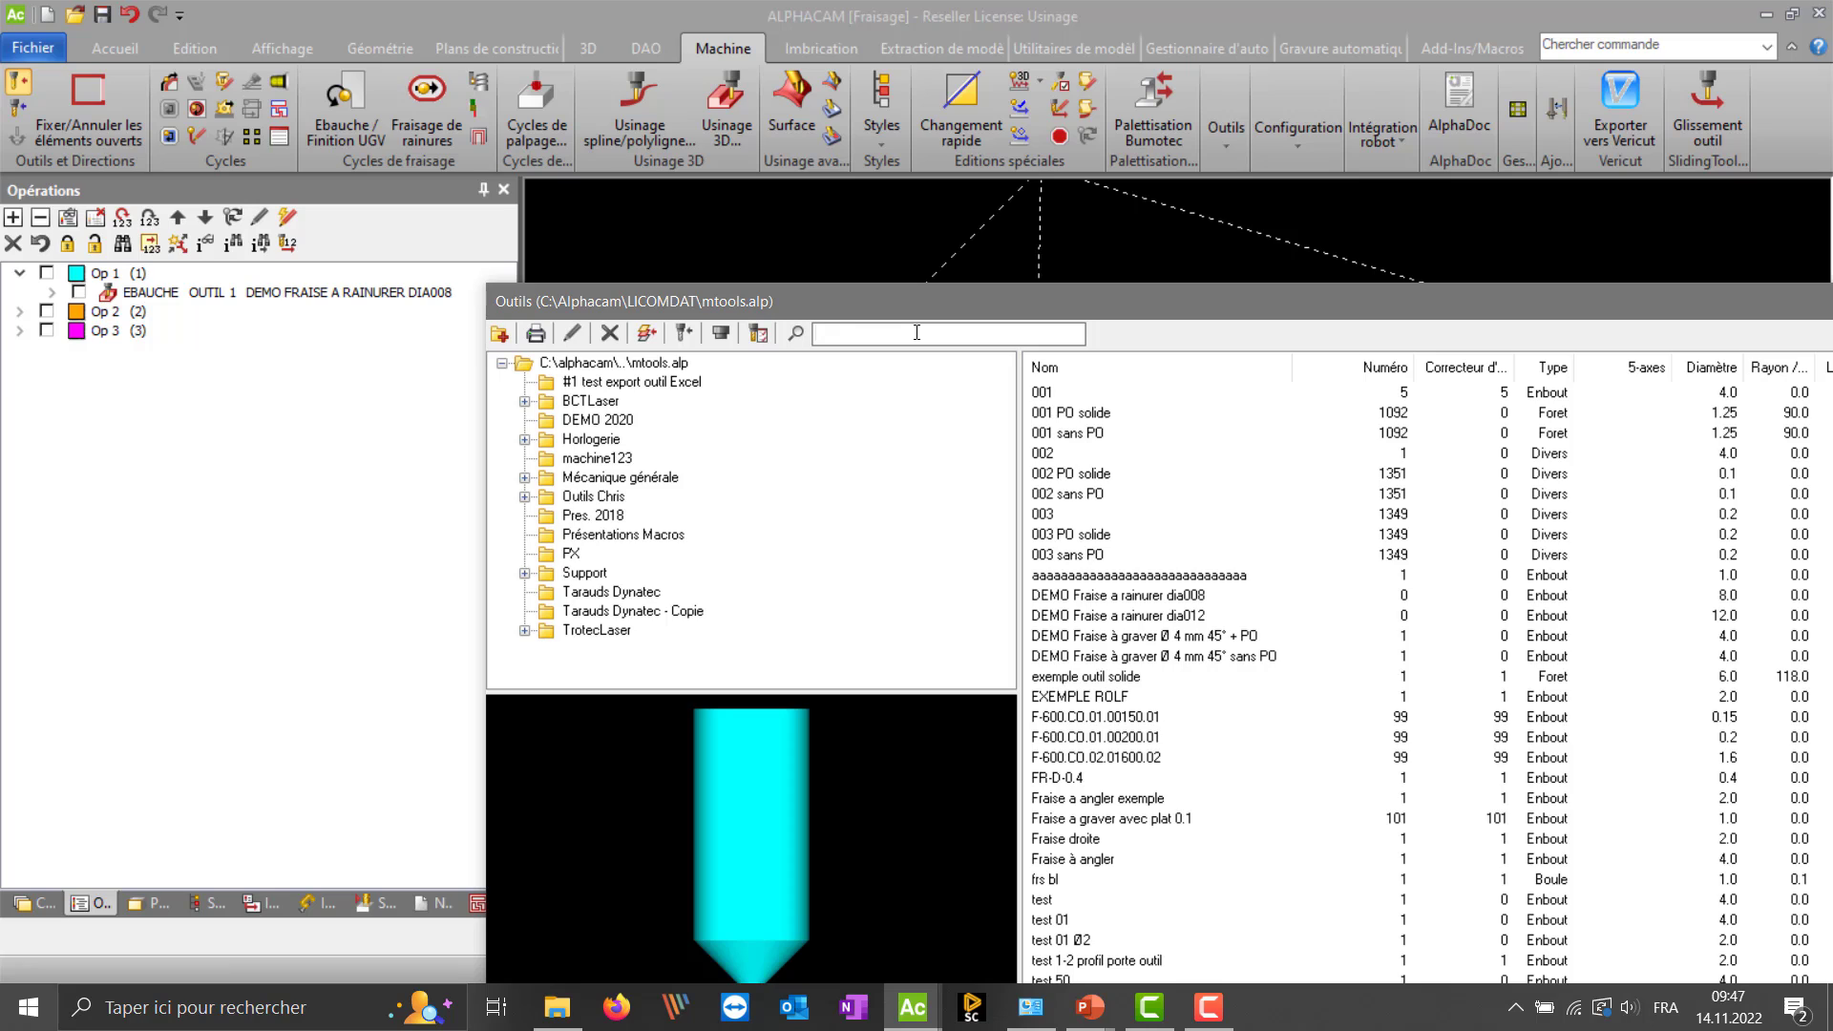
text(demo)
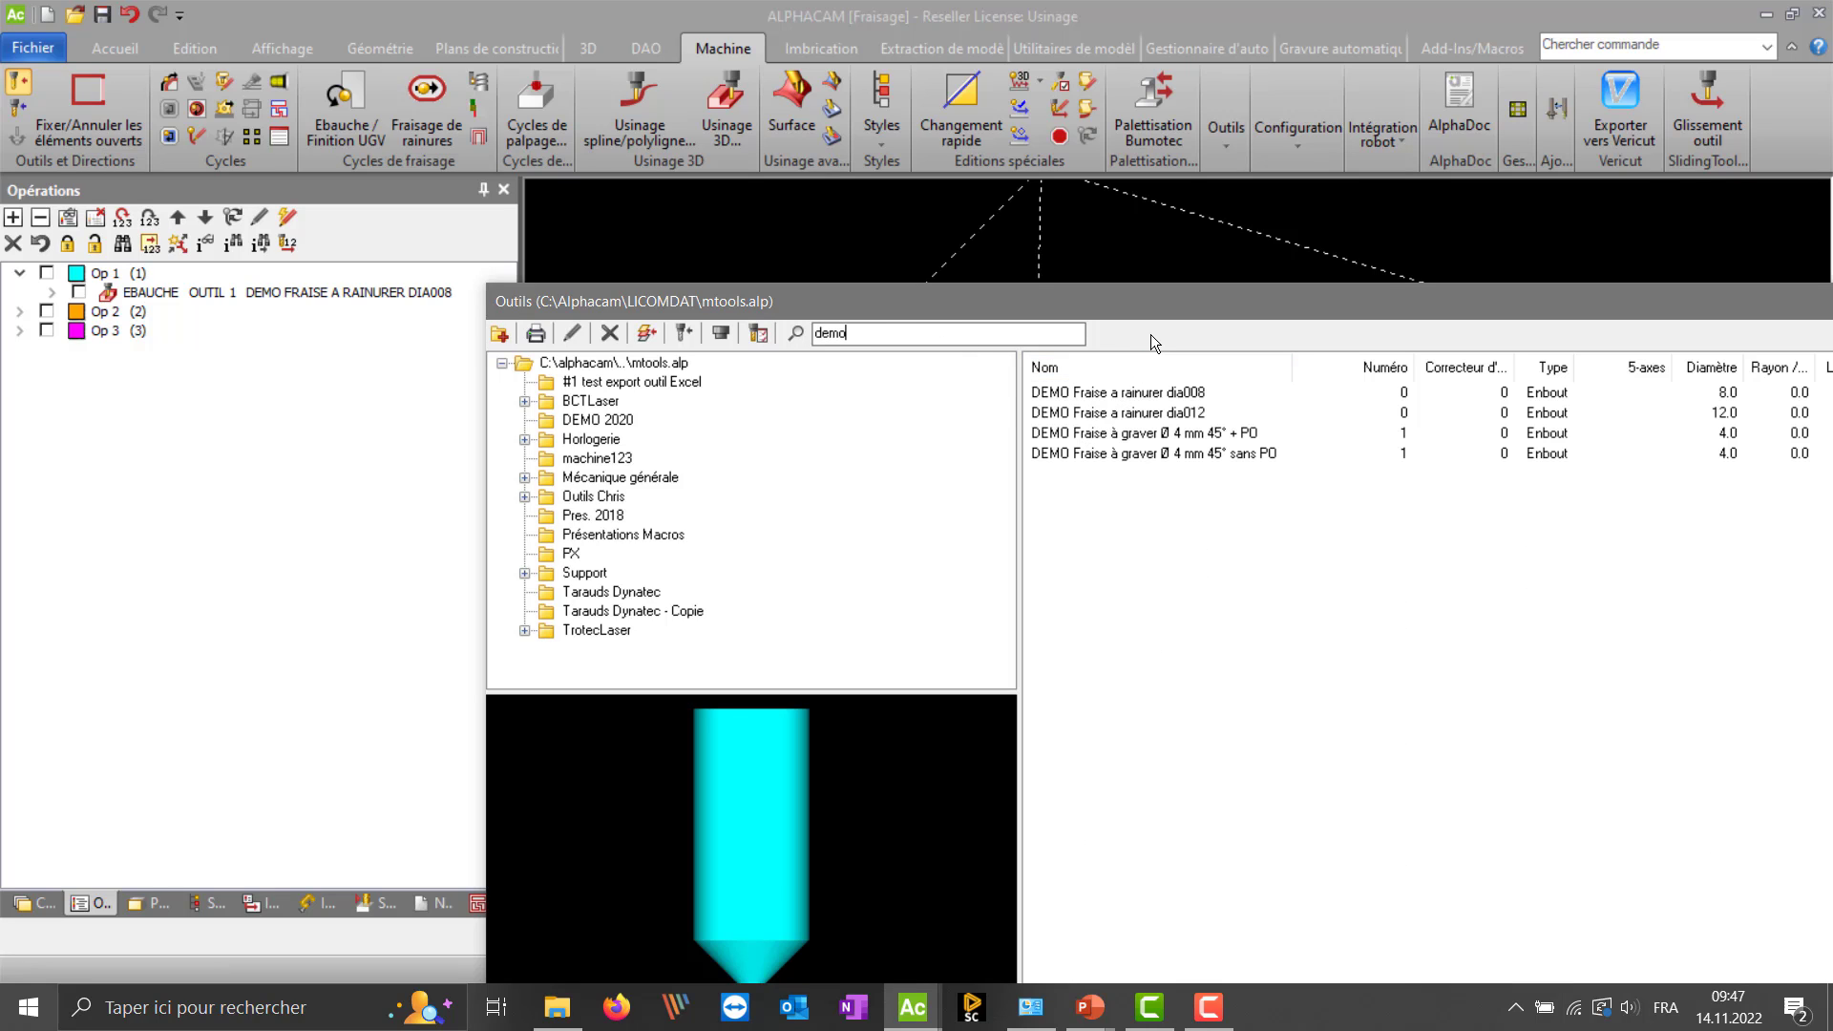
drag(1160, 306, 1048, 275)
key(Escape)
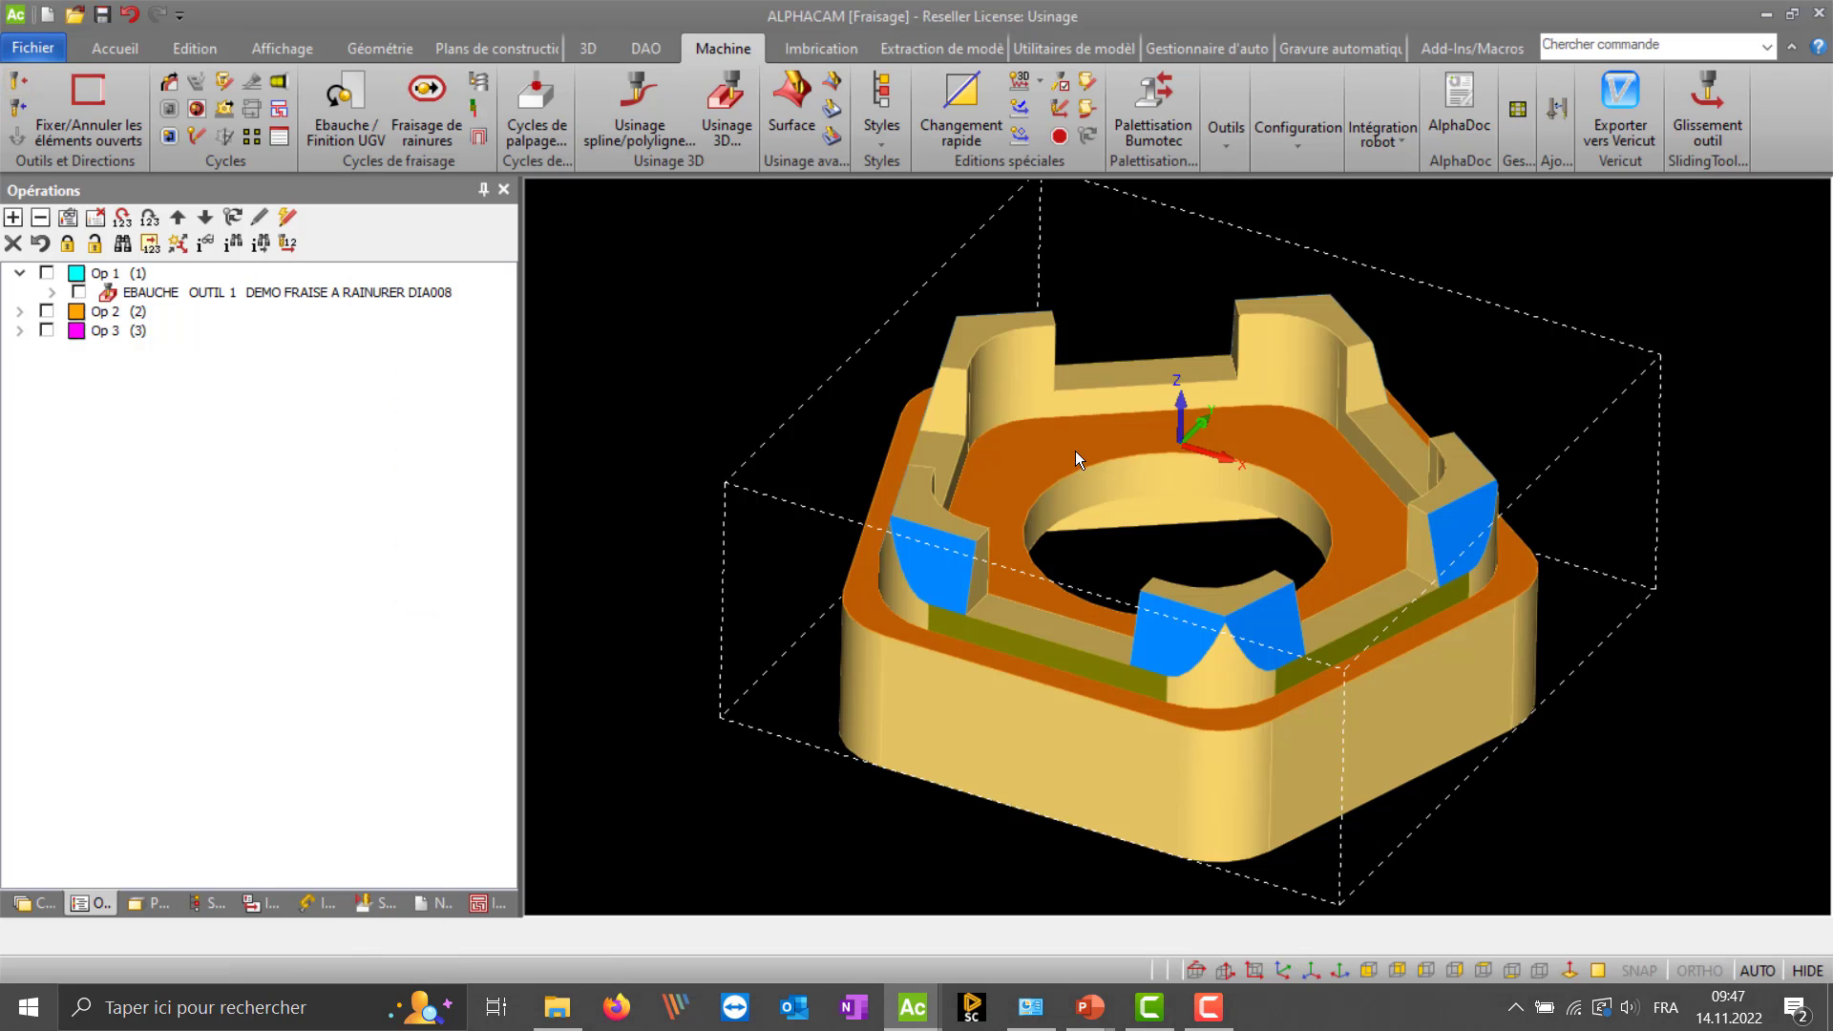
middle_drag(1095, 594, 1148, 682)
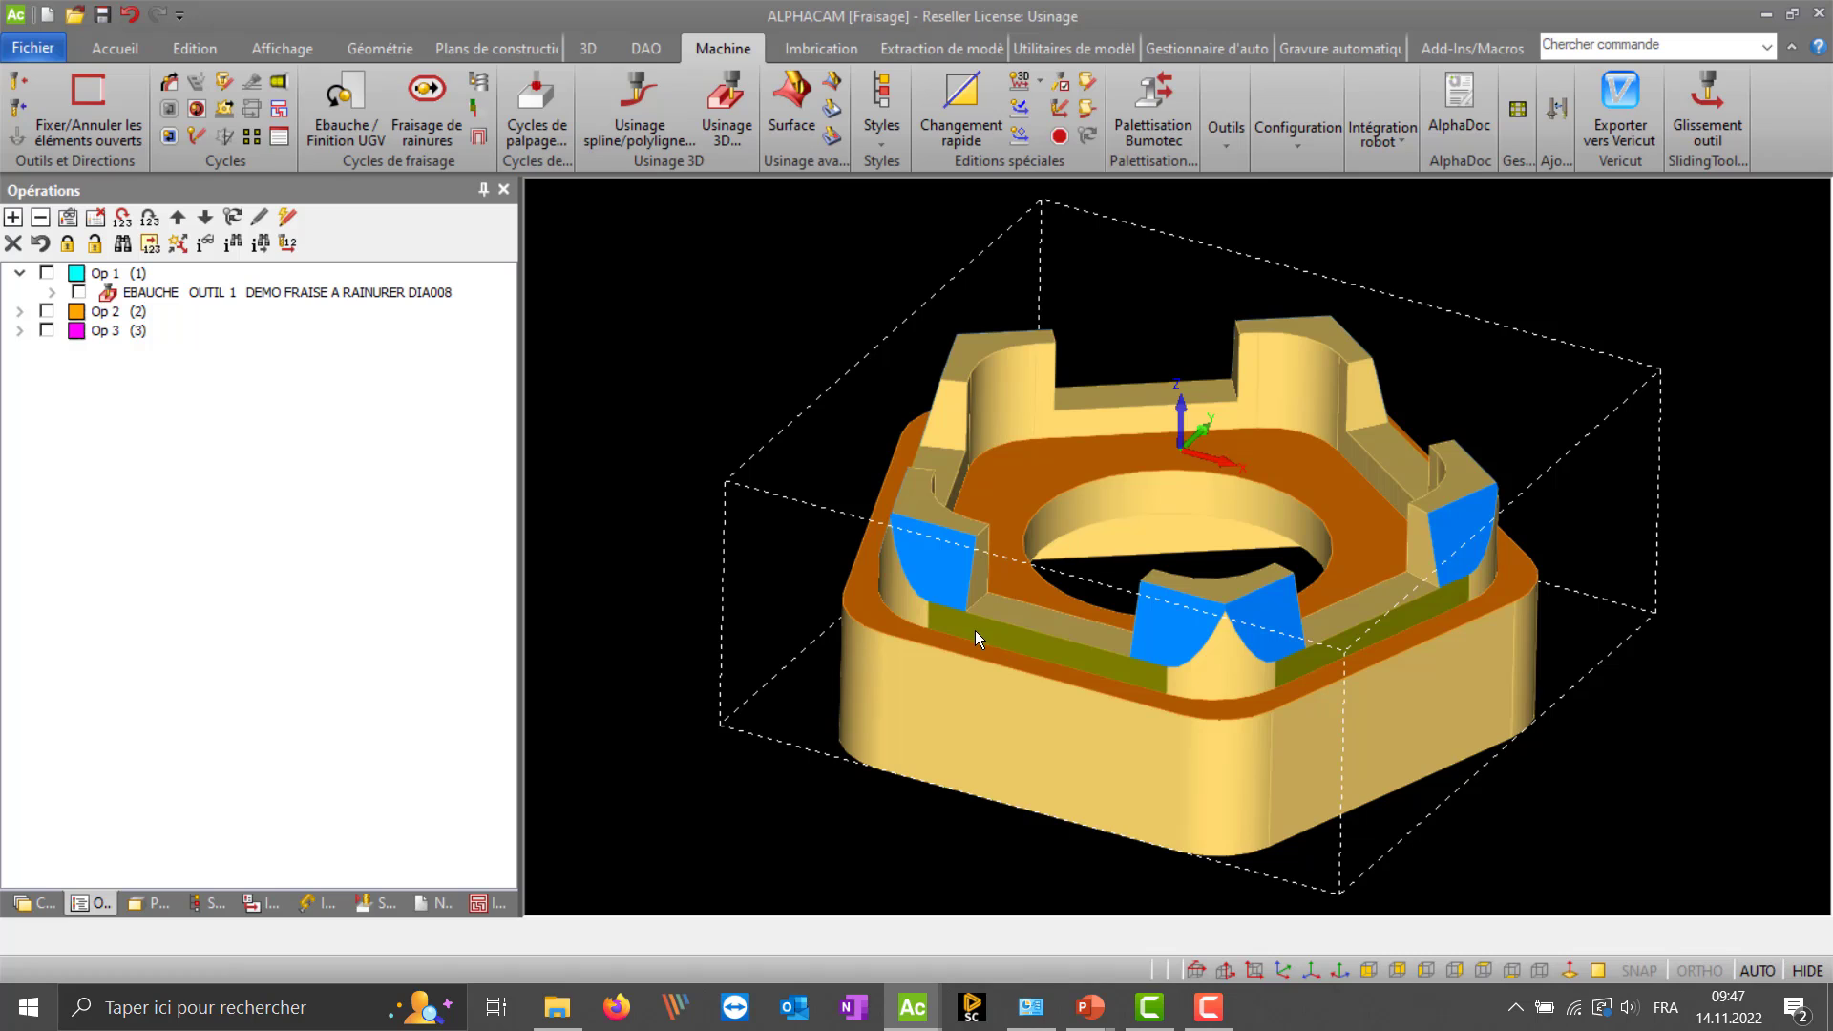
scroll(1091, 676, up, 3)
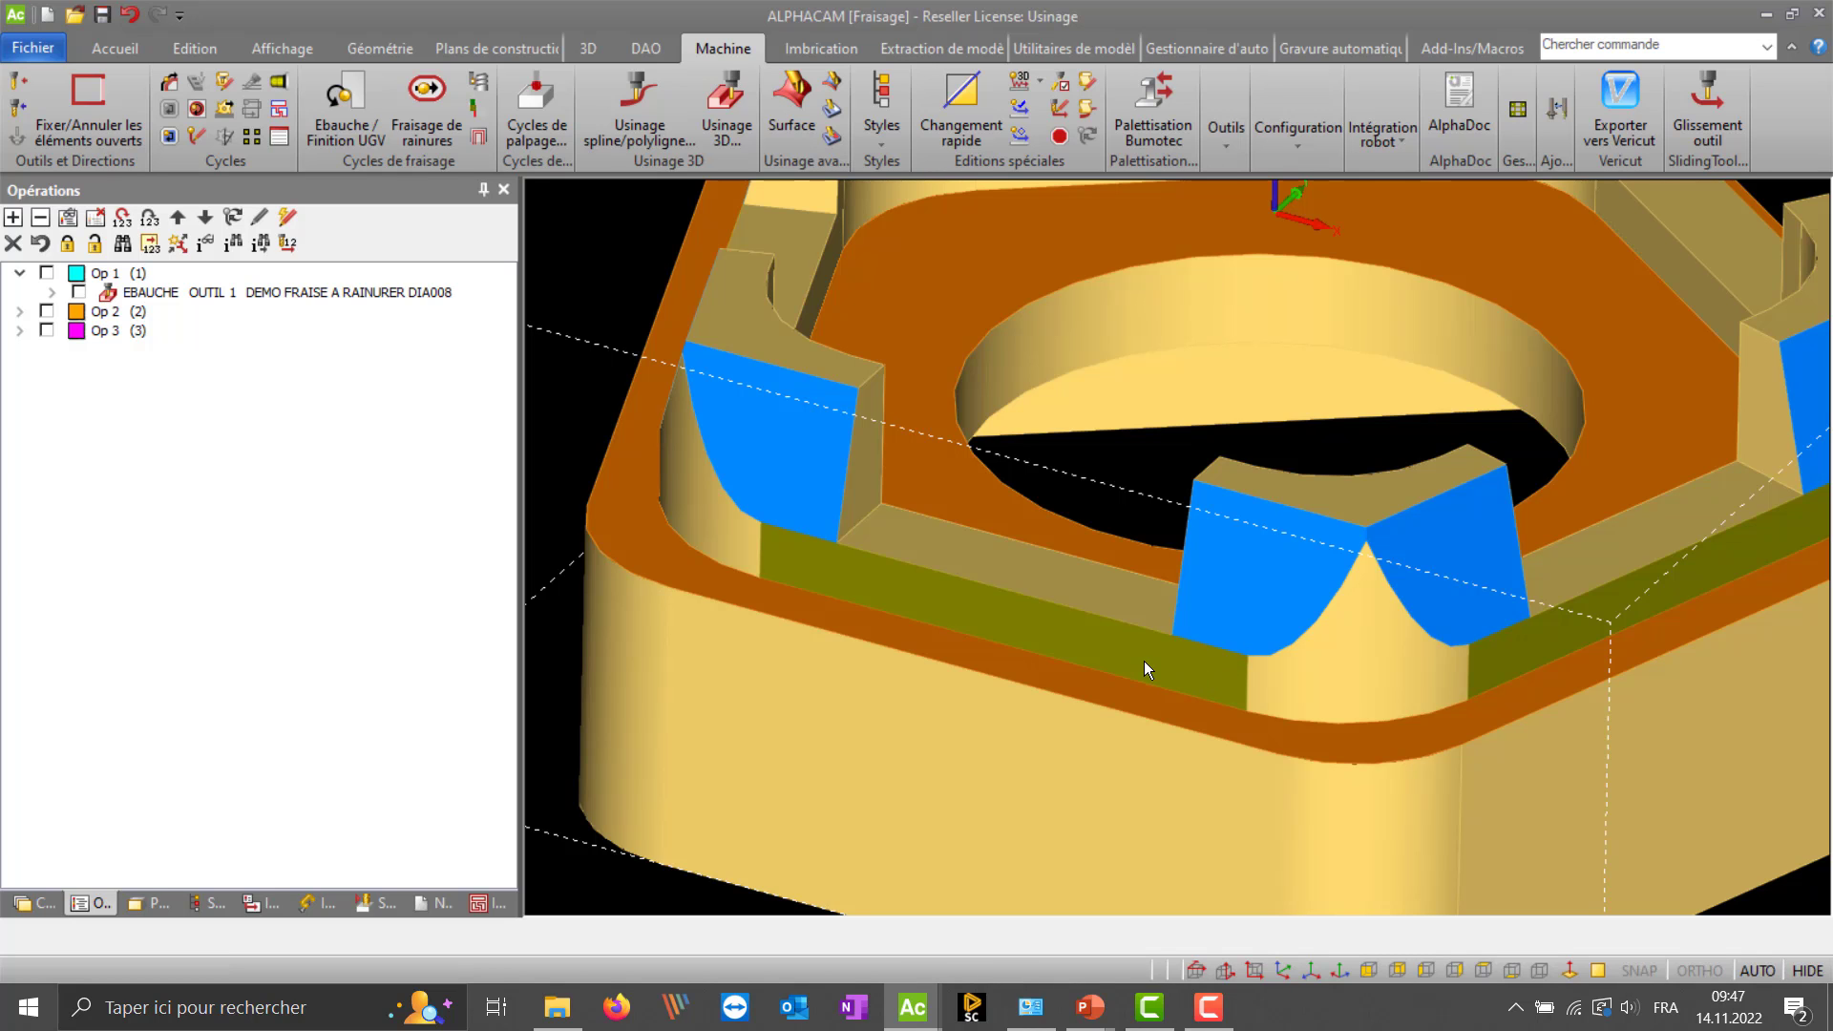
mouse_move(1097, 686)
middle_down()
mouse_move(1097, 630)
mouse_move(1096, 683)
middle_up()
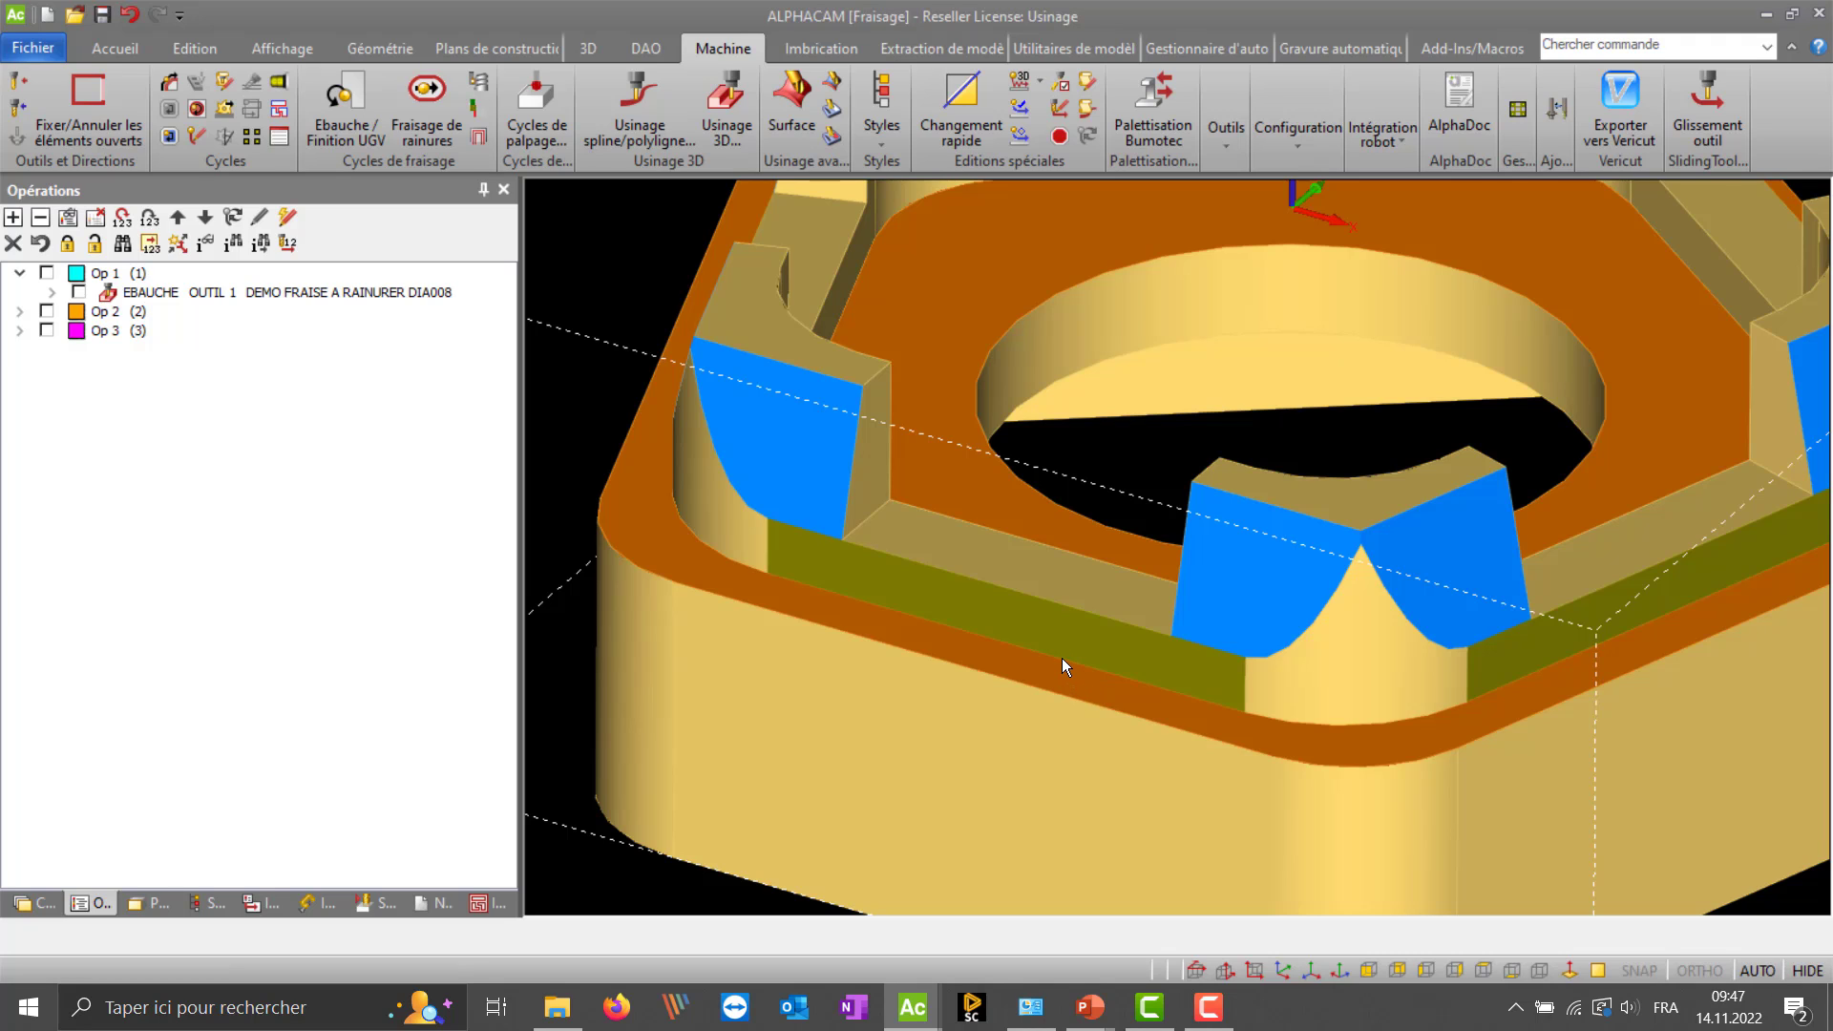
- Start a roughing/finishing operation on solid faces with the side of the tool (Faces du solide avec le côté de l'outil)
middle_drag(1062, 652, 1027, 613)
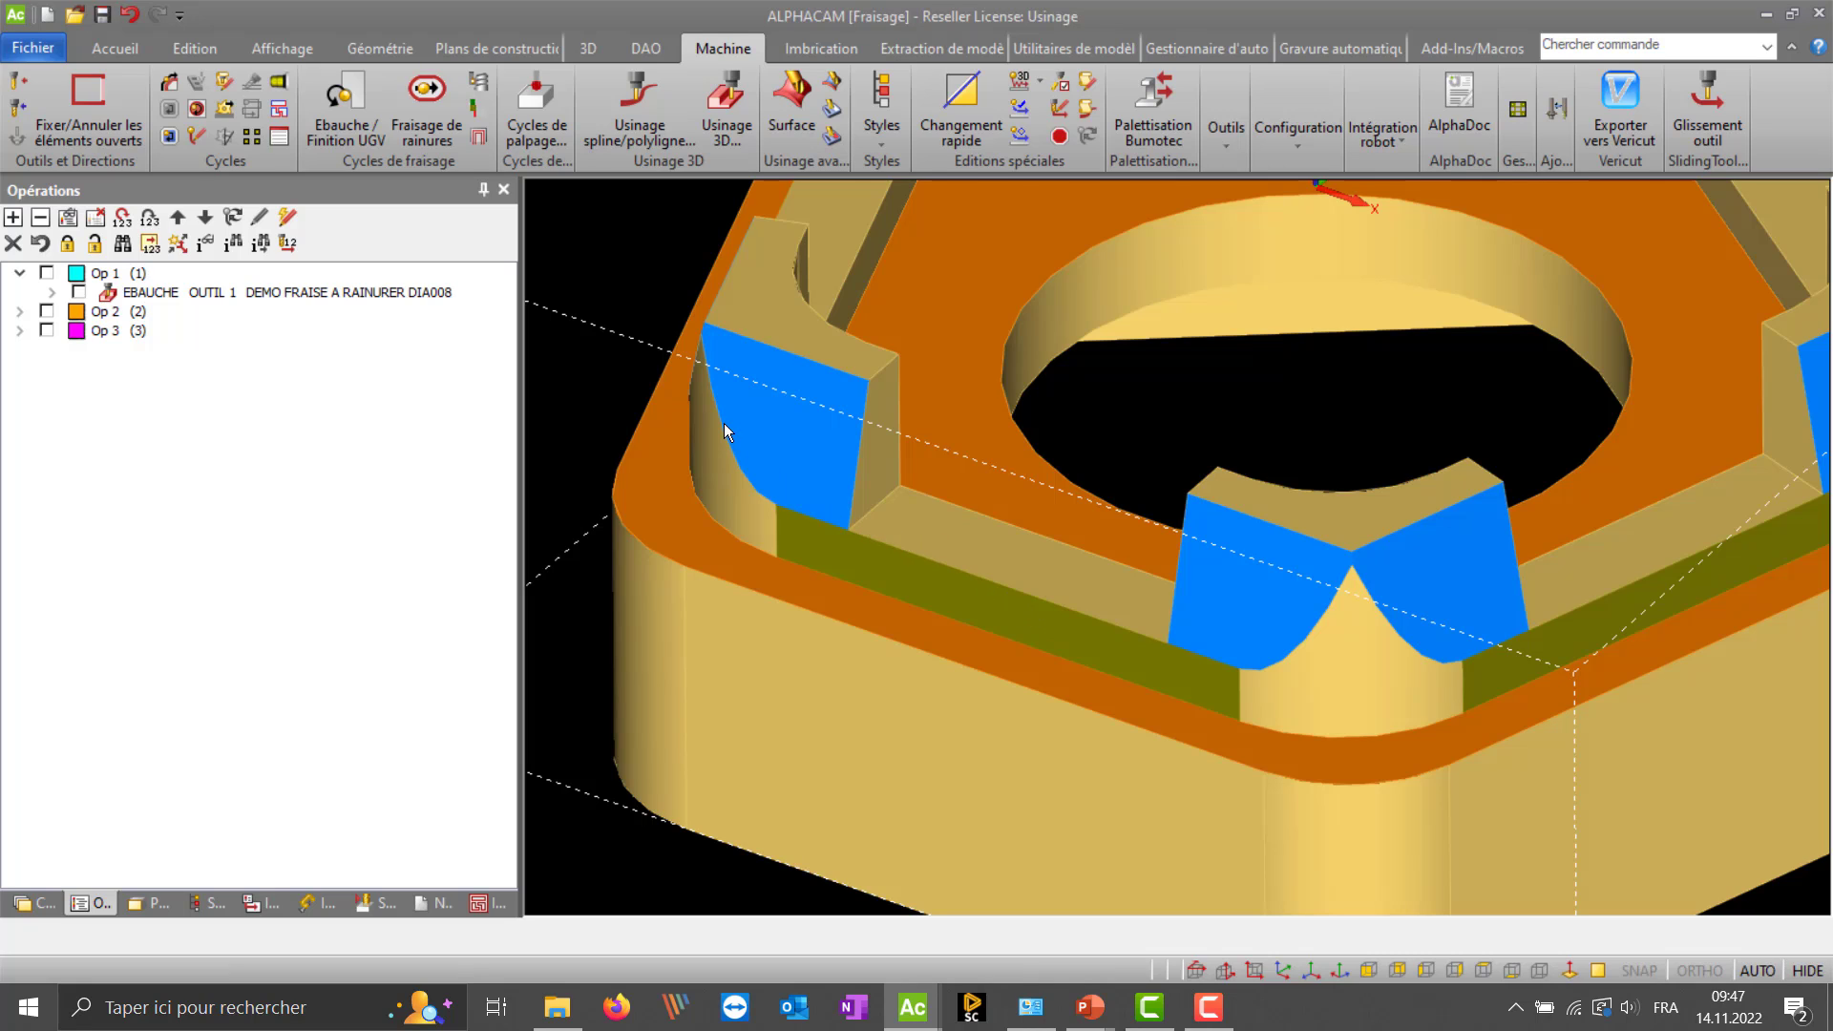
click(169, 84)
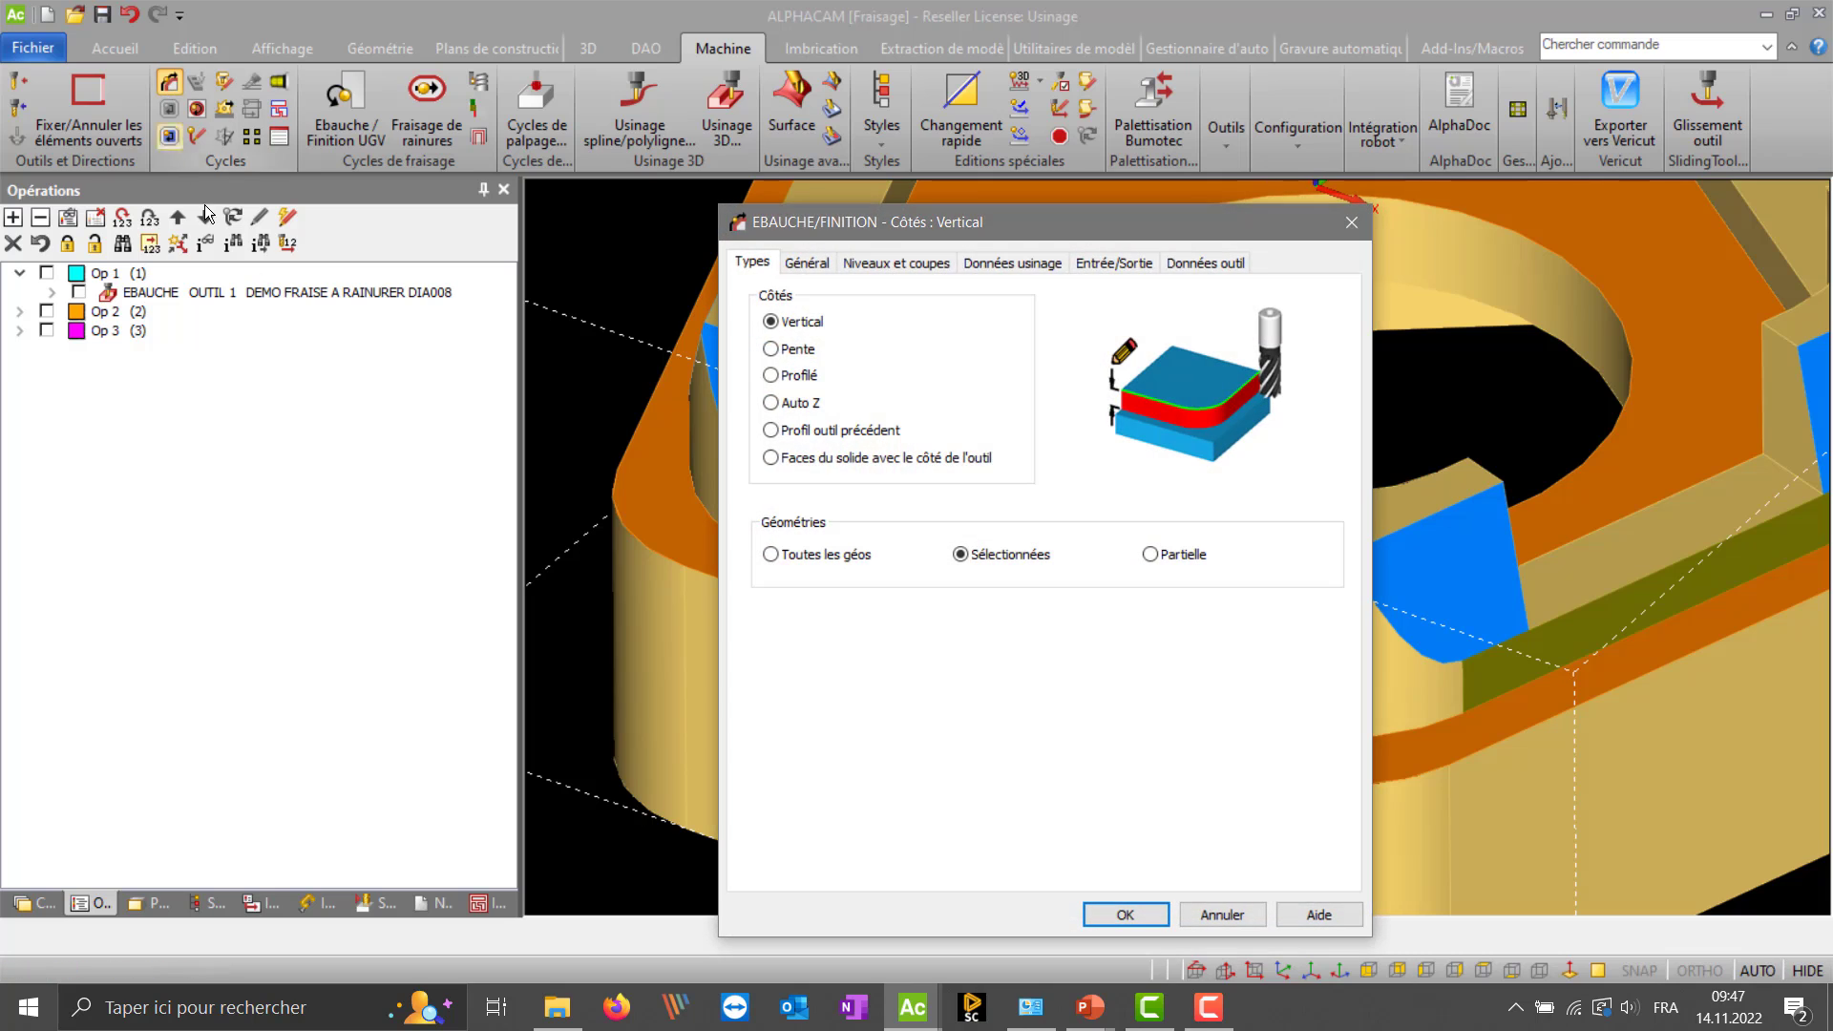
click(829, 460)
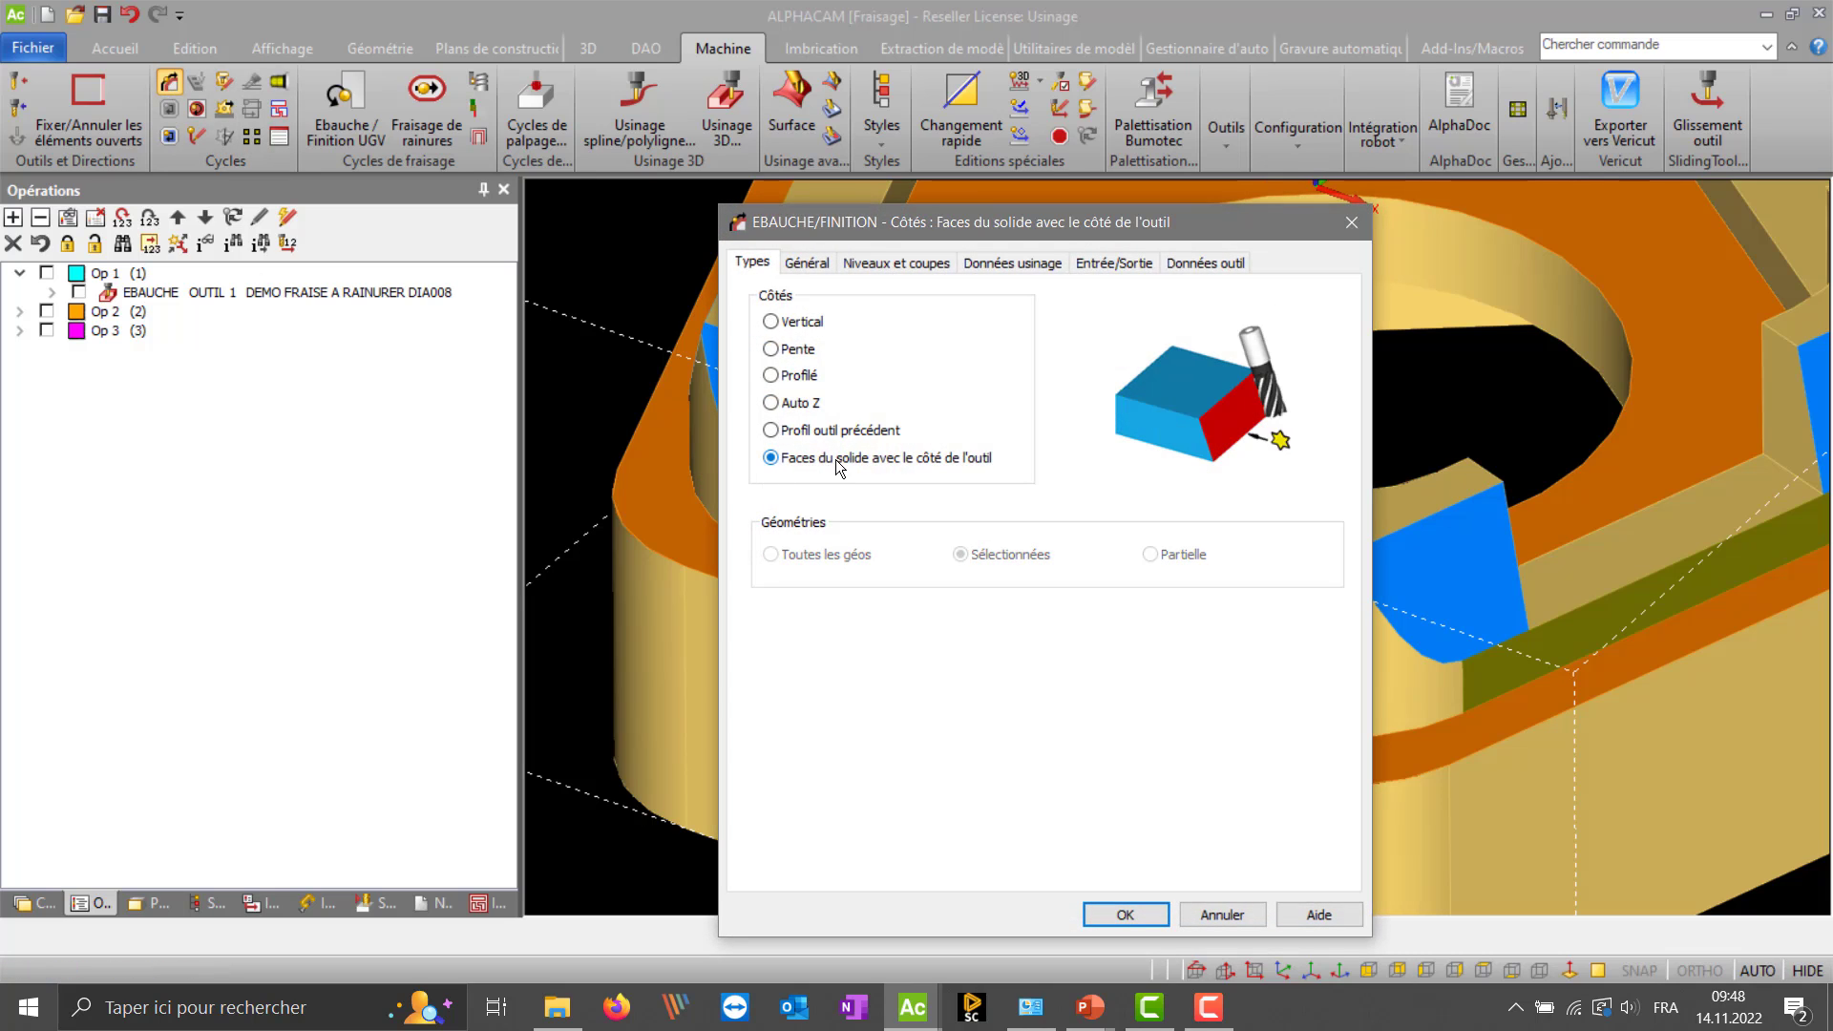
click(814, 267)
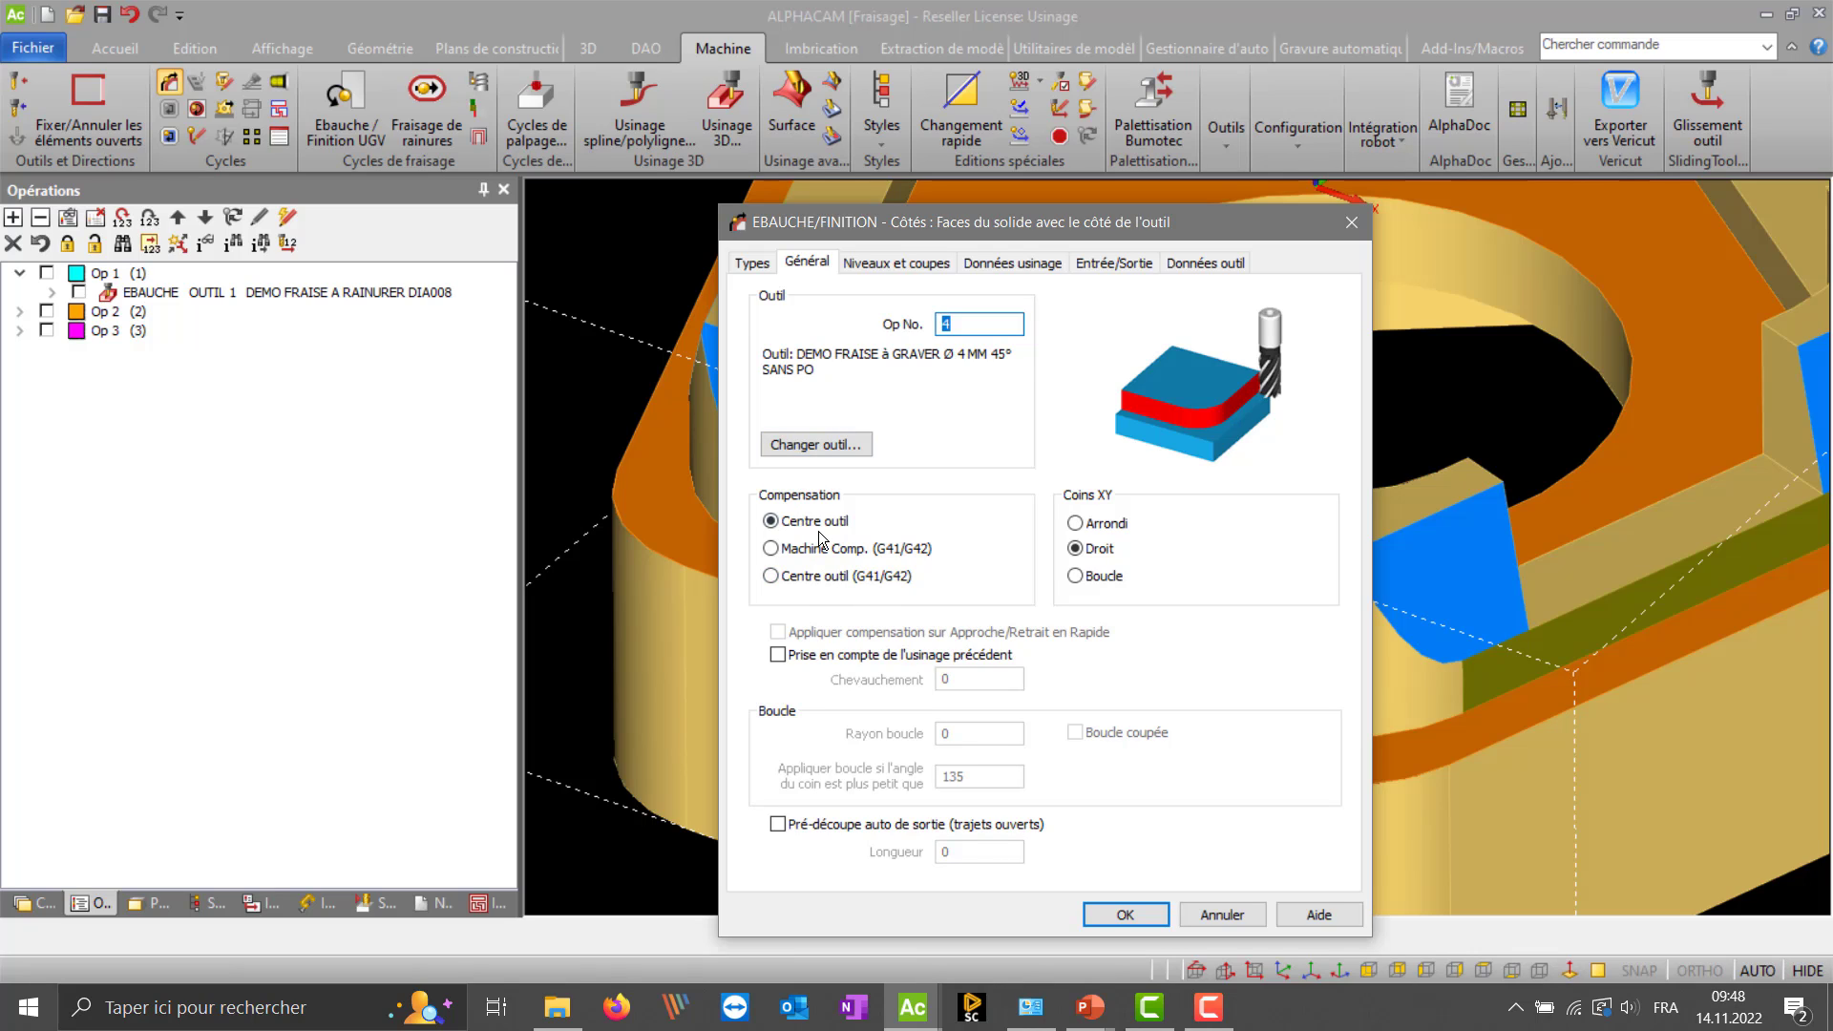
- Set safety distance 10, rapid approach 2 and Z stock -1.5, reference the upper level, and enable toolpath adjustment to avoid collisions
click(900, 263)
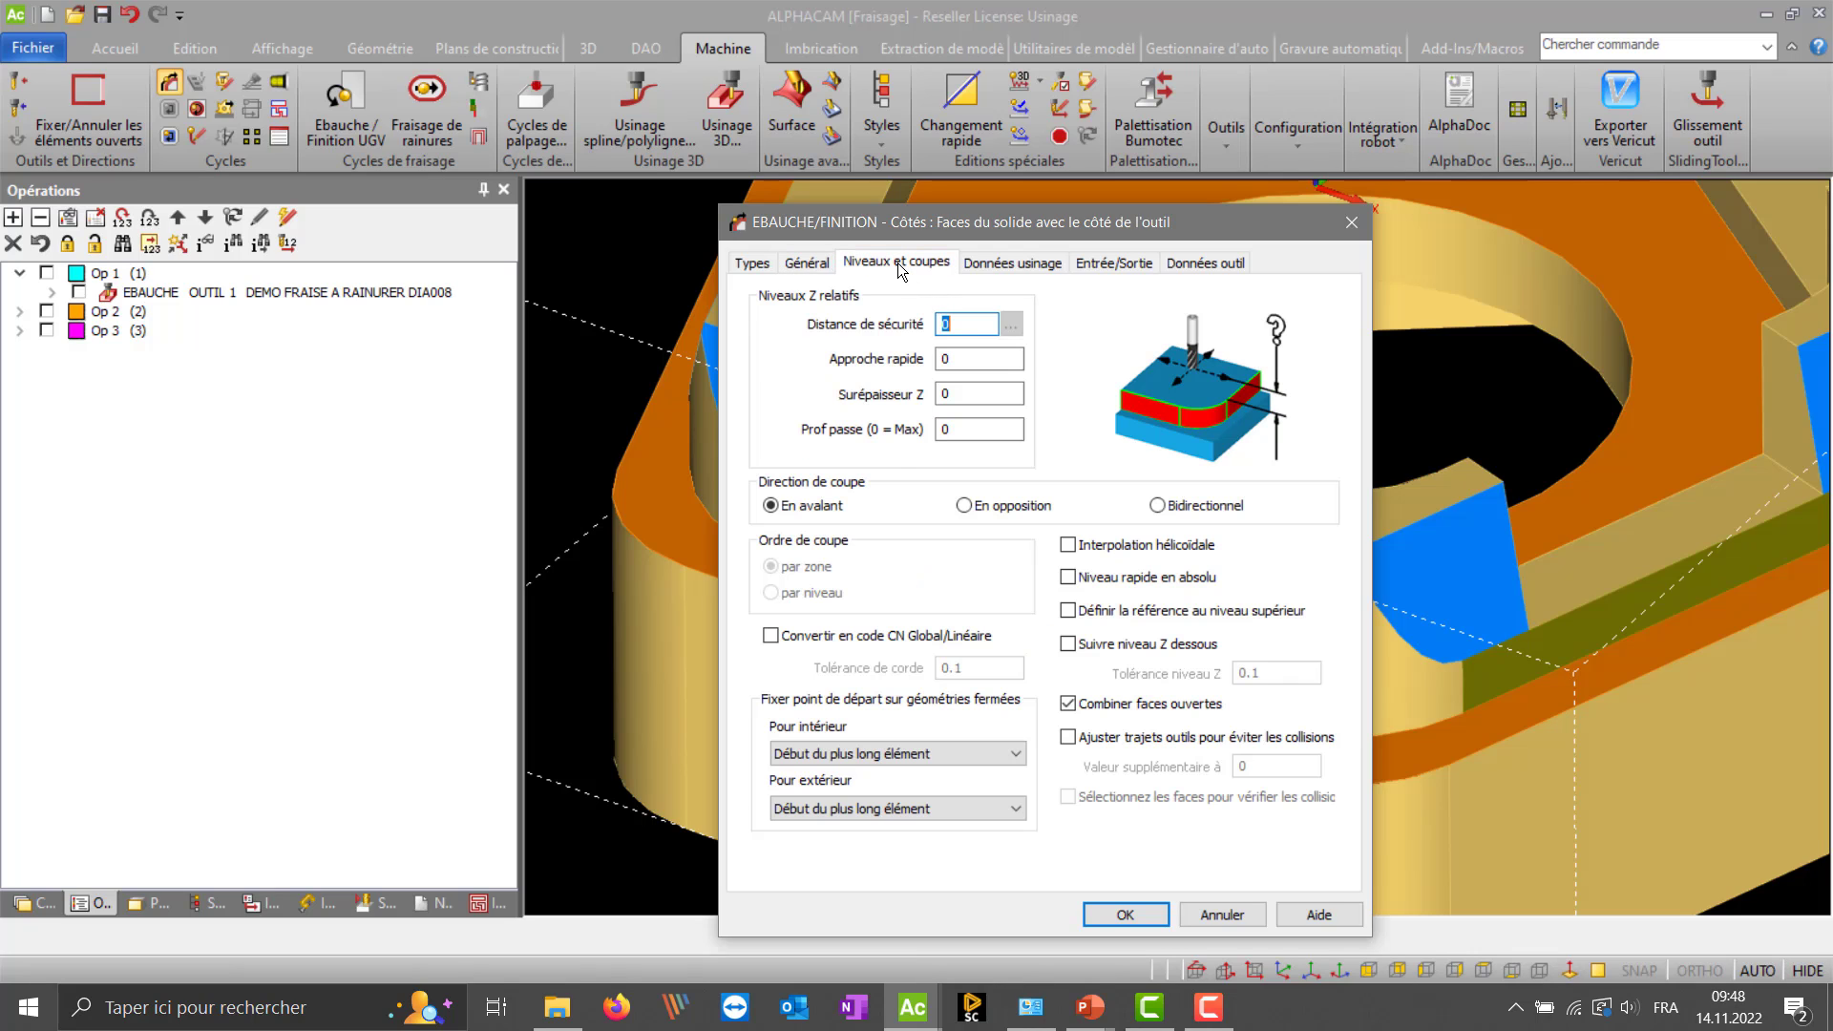
text(10)
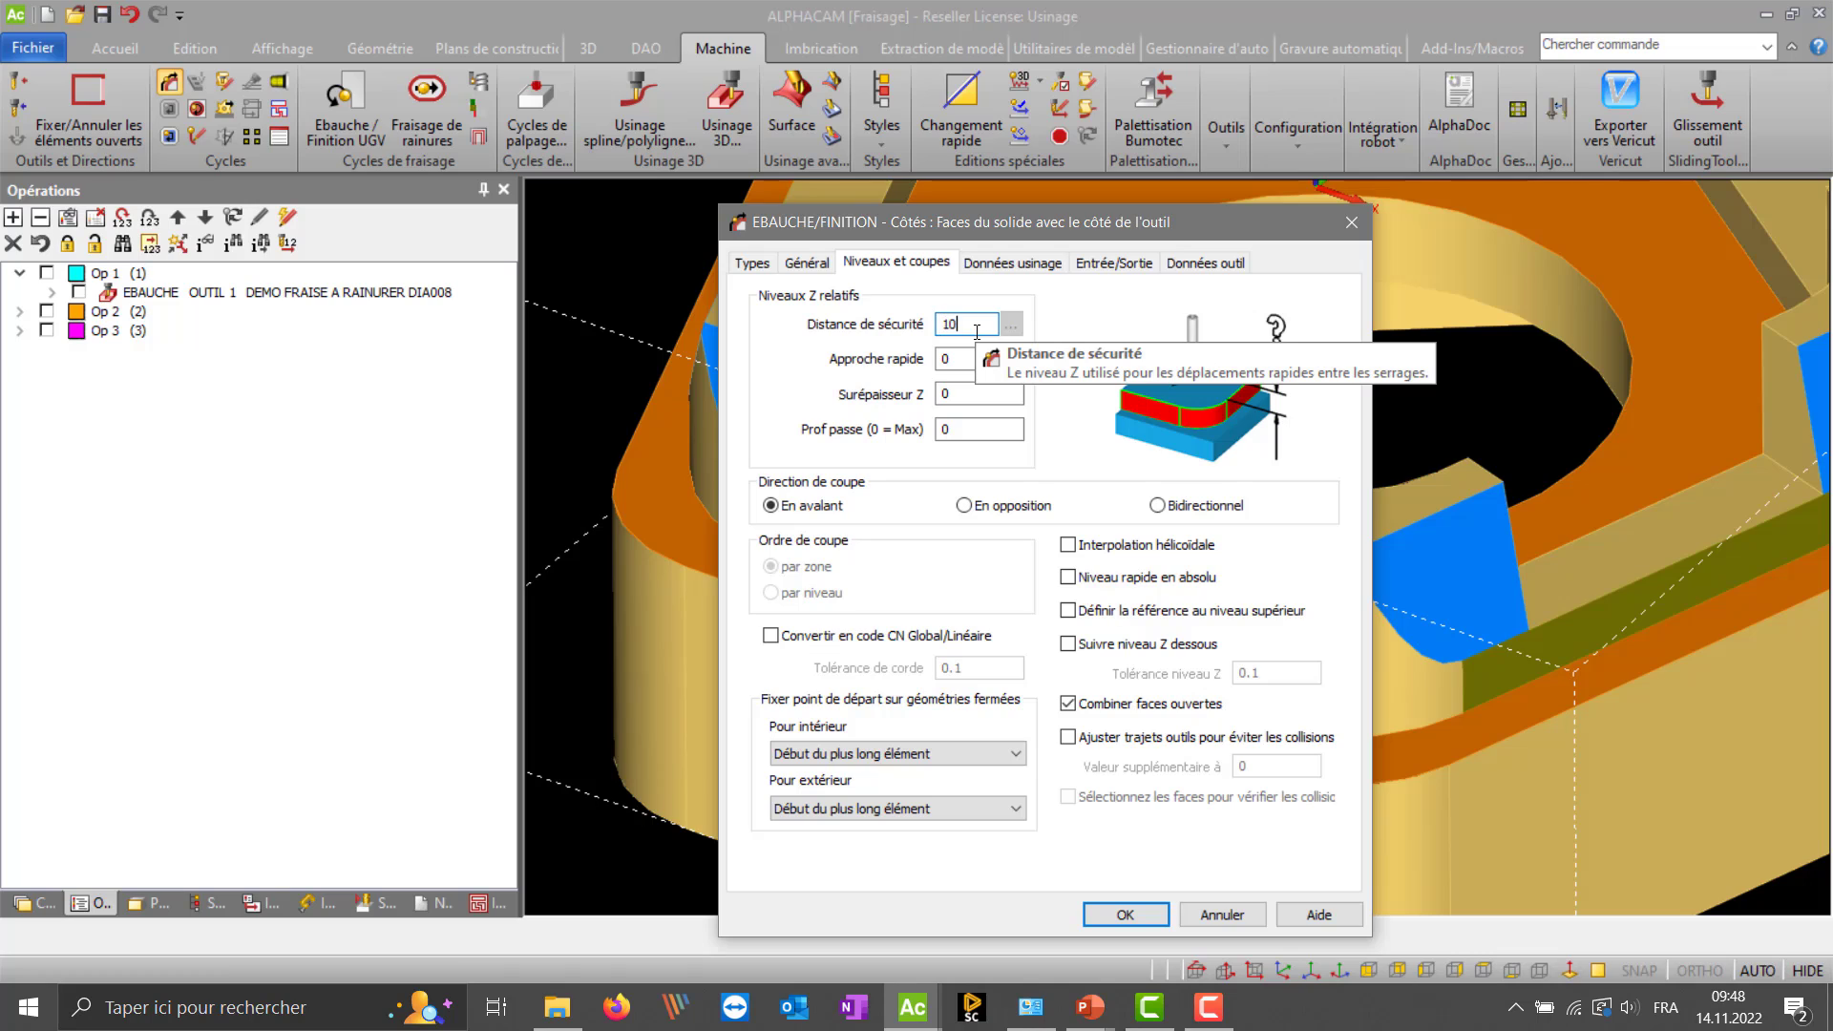
key(Tab)
text(2)
key(Tab)
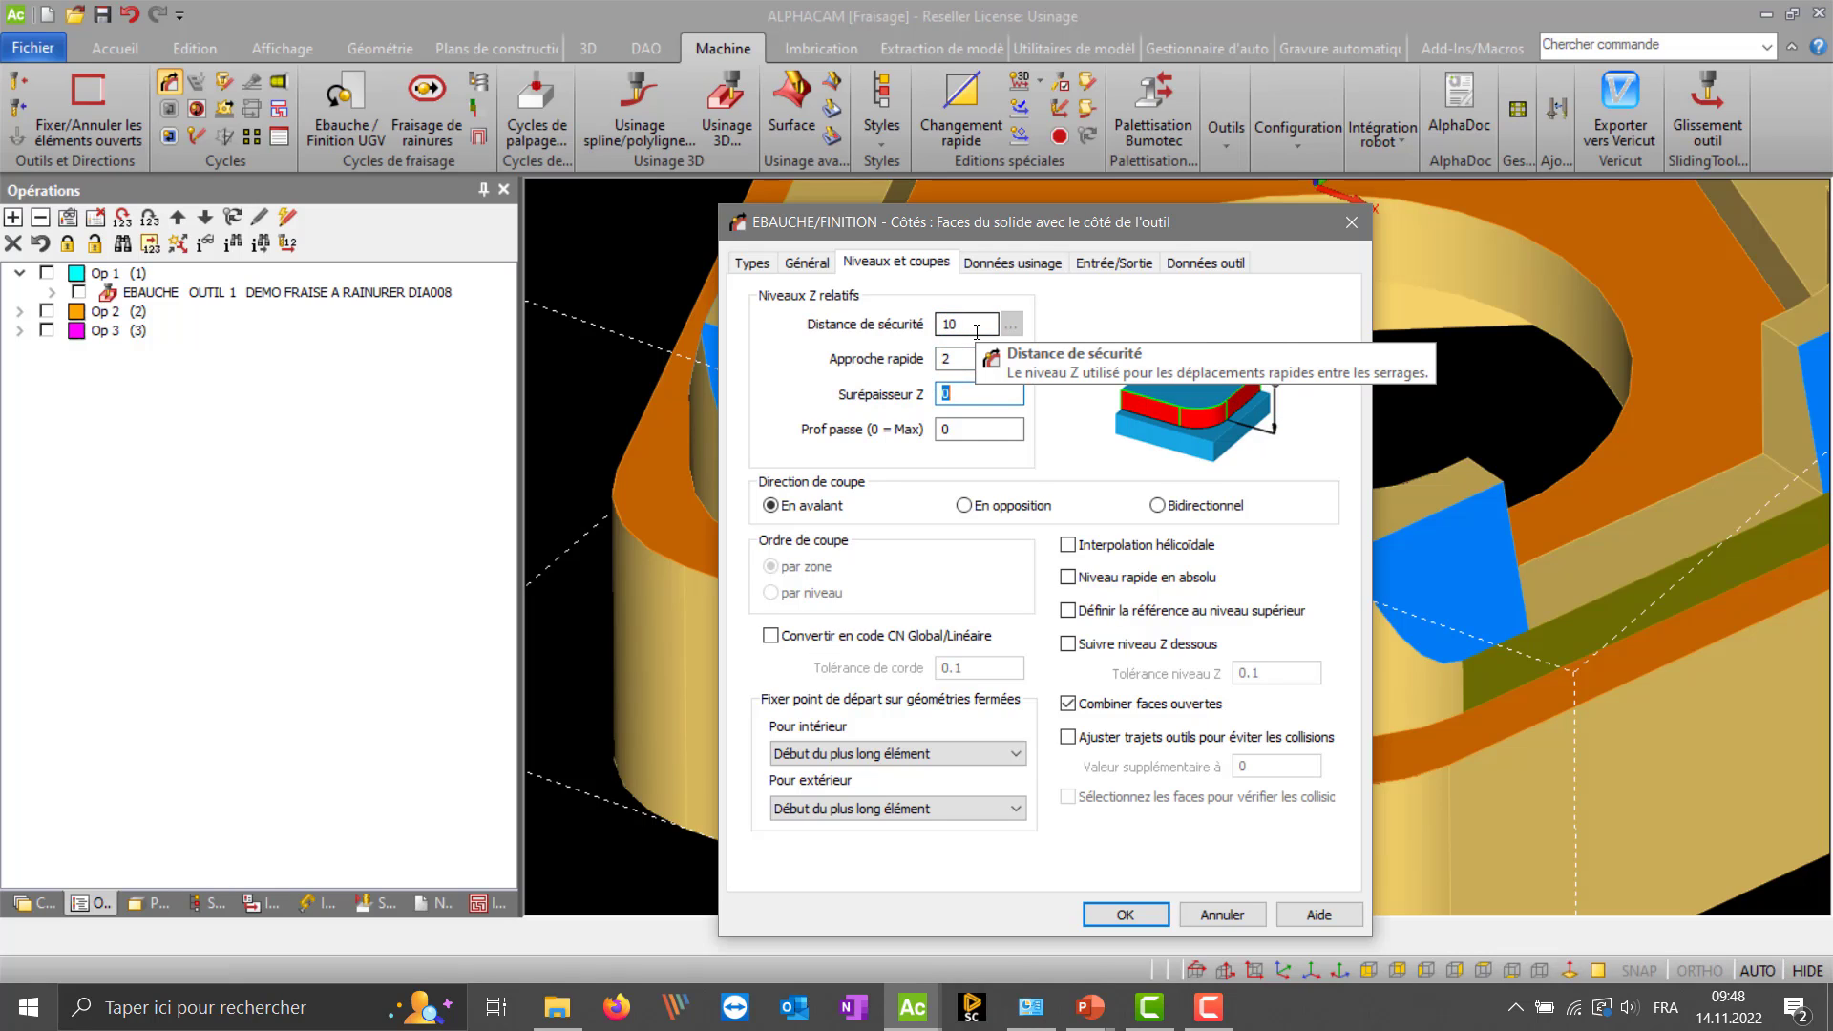
text(-1.5)
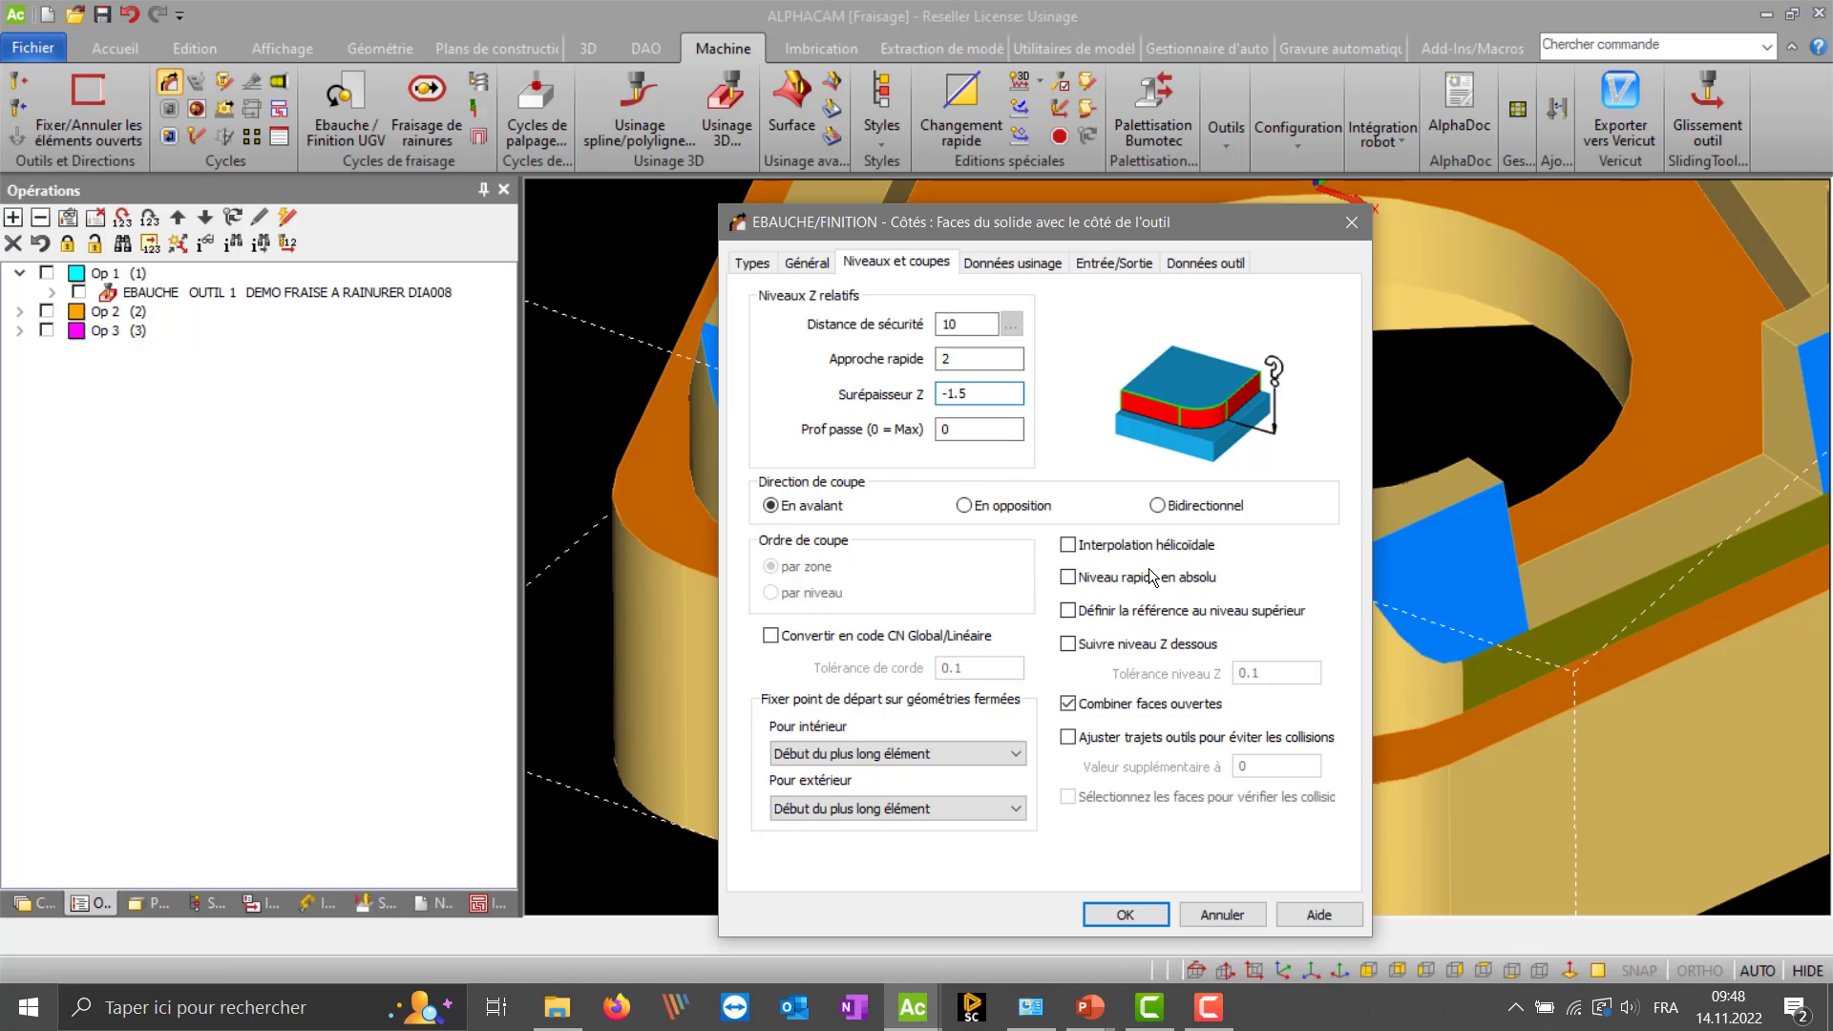
click(1159, 619)
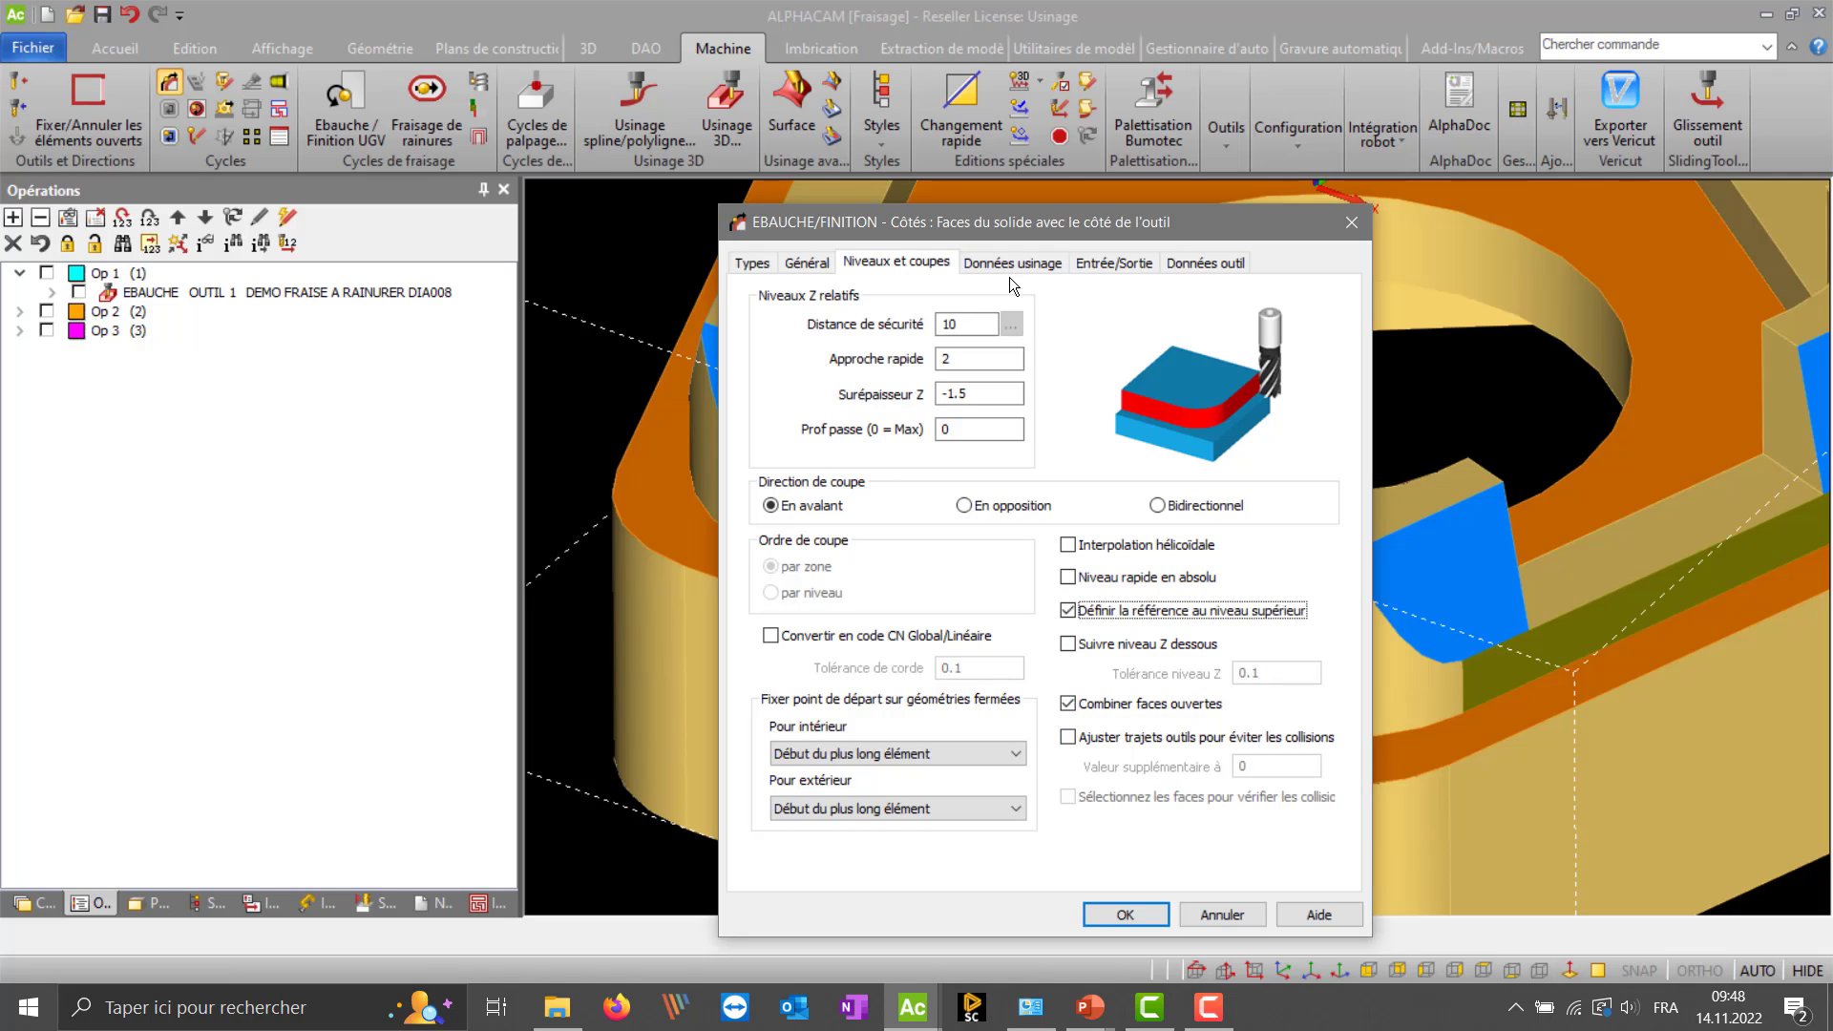
click(1138, 737)
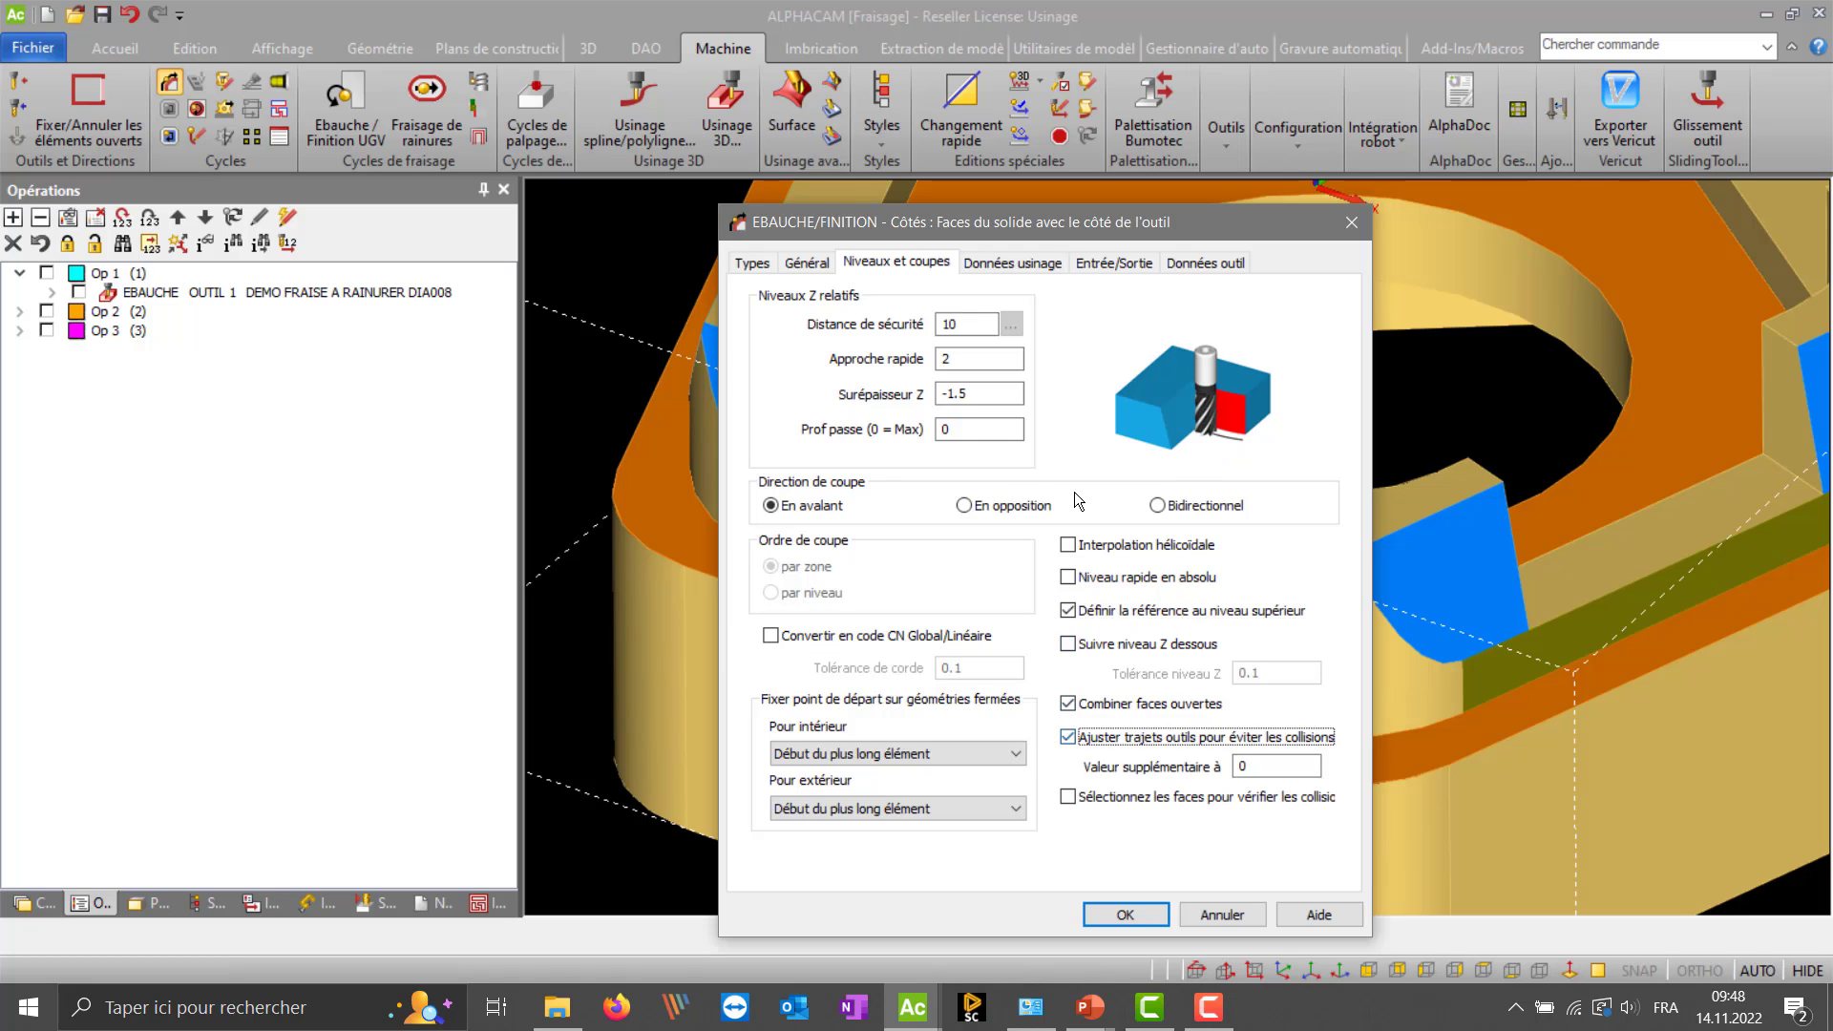
- Set the XY stock to -0.2 and apply automatic lead-in/out with a straight line (Ligne) entry
click(1027, 263)
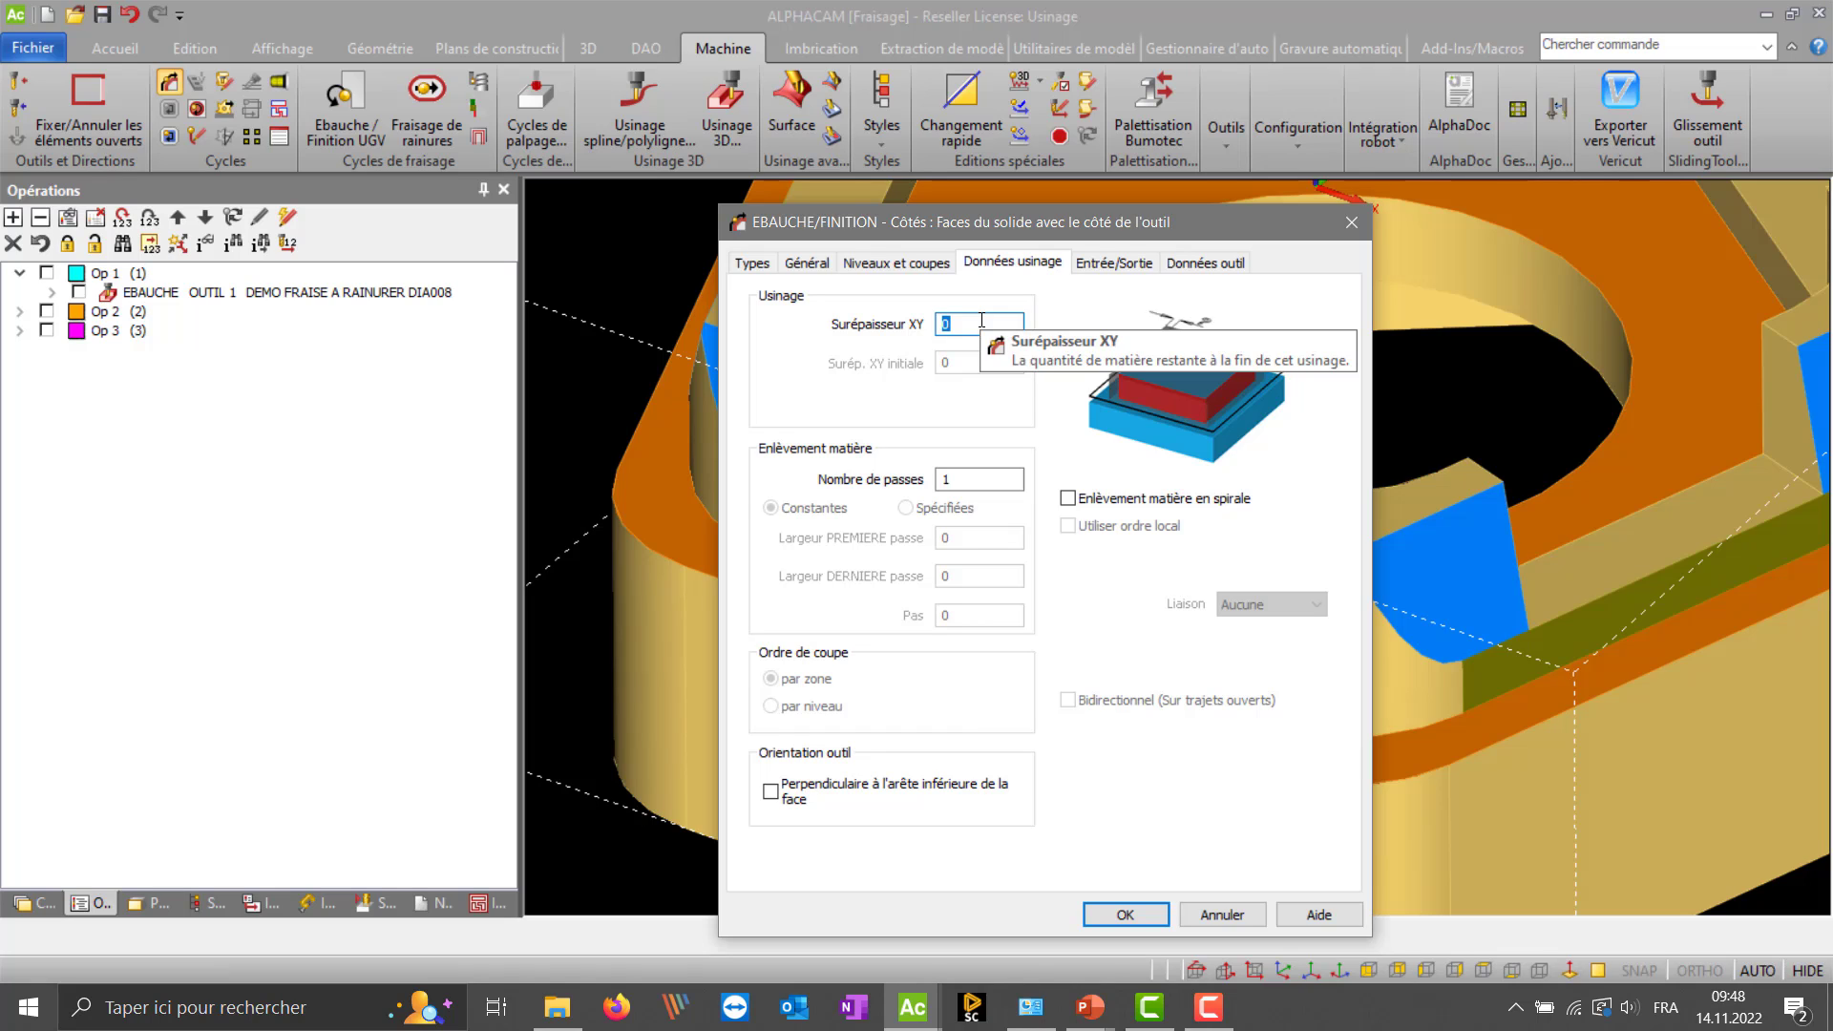
text(-0.2)
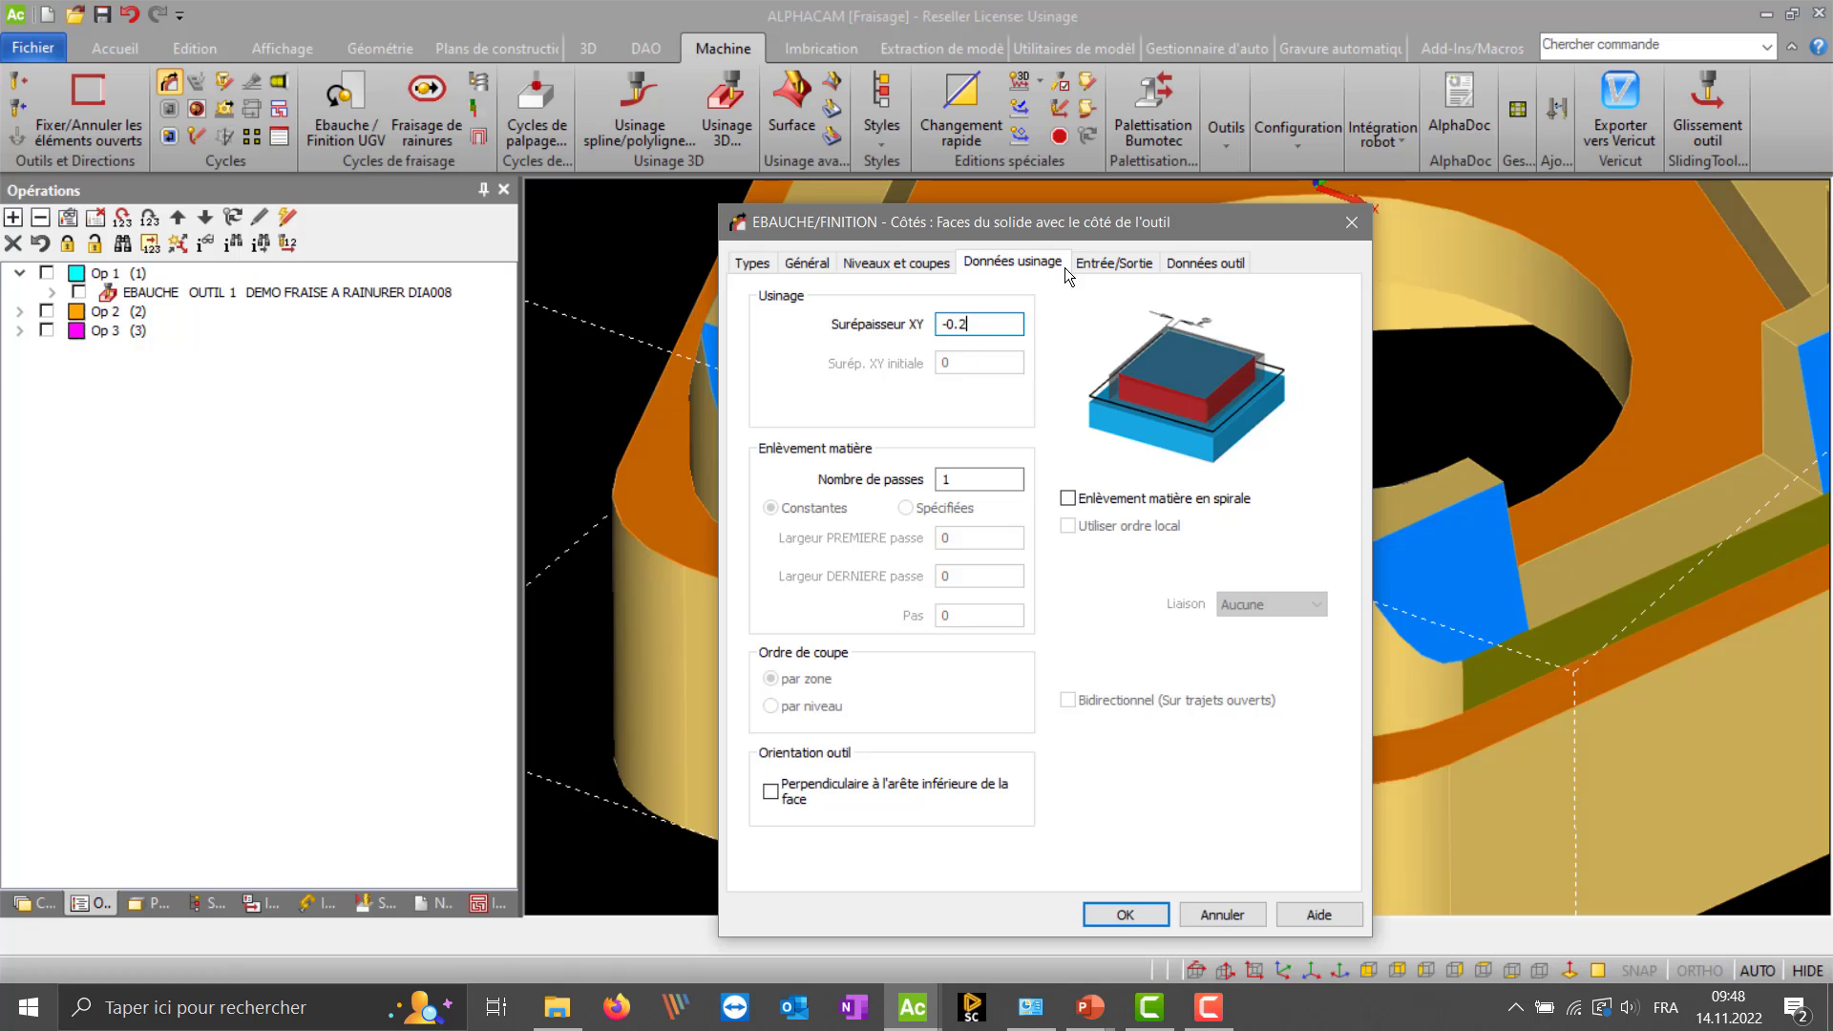
click(1093, 264)
click(898, 307)
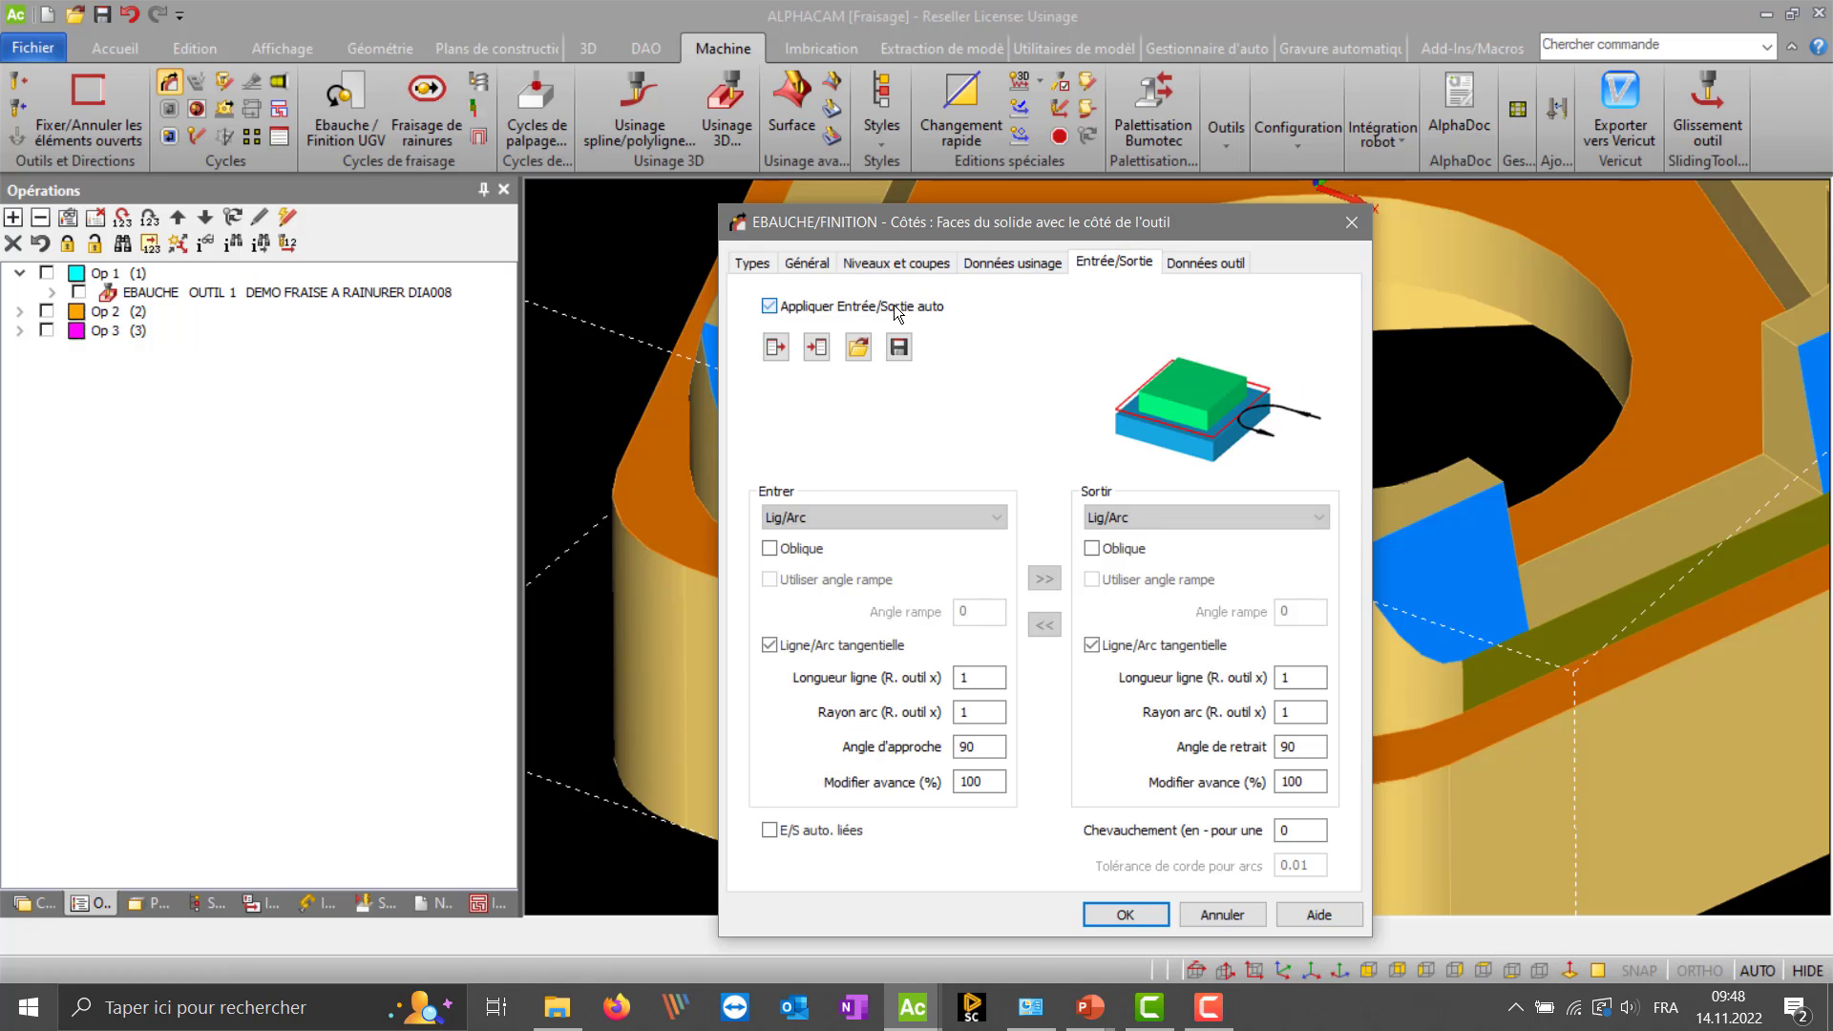
click(809, 515)
click(808, 540)
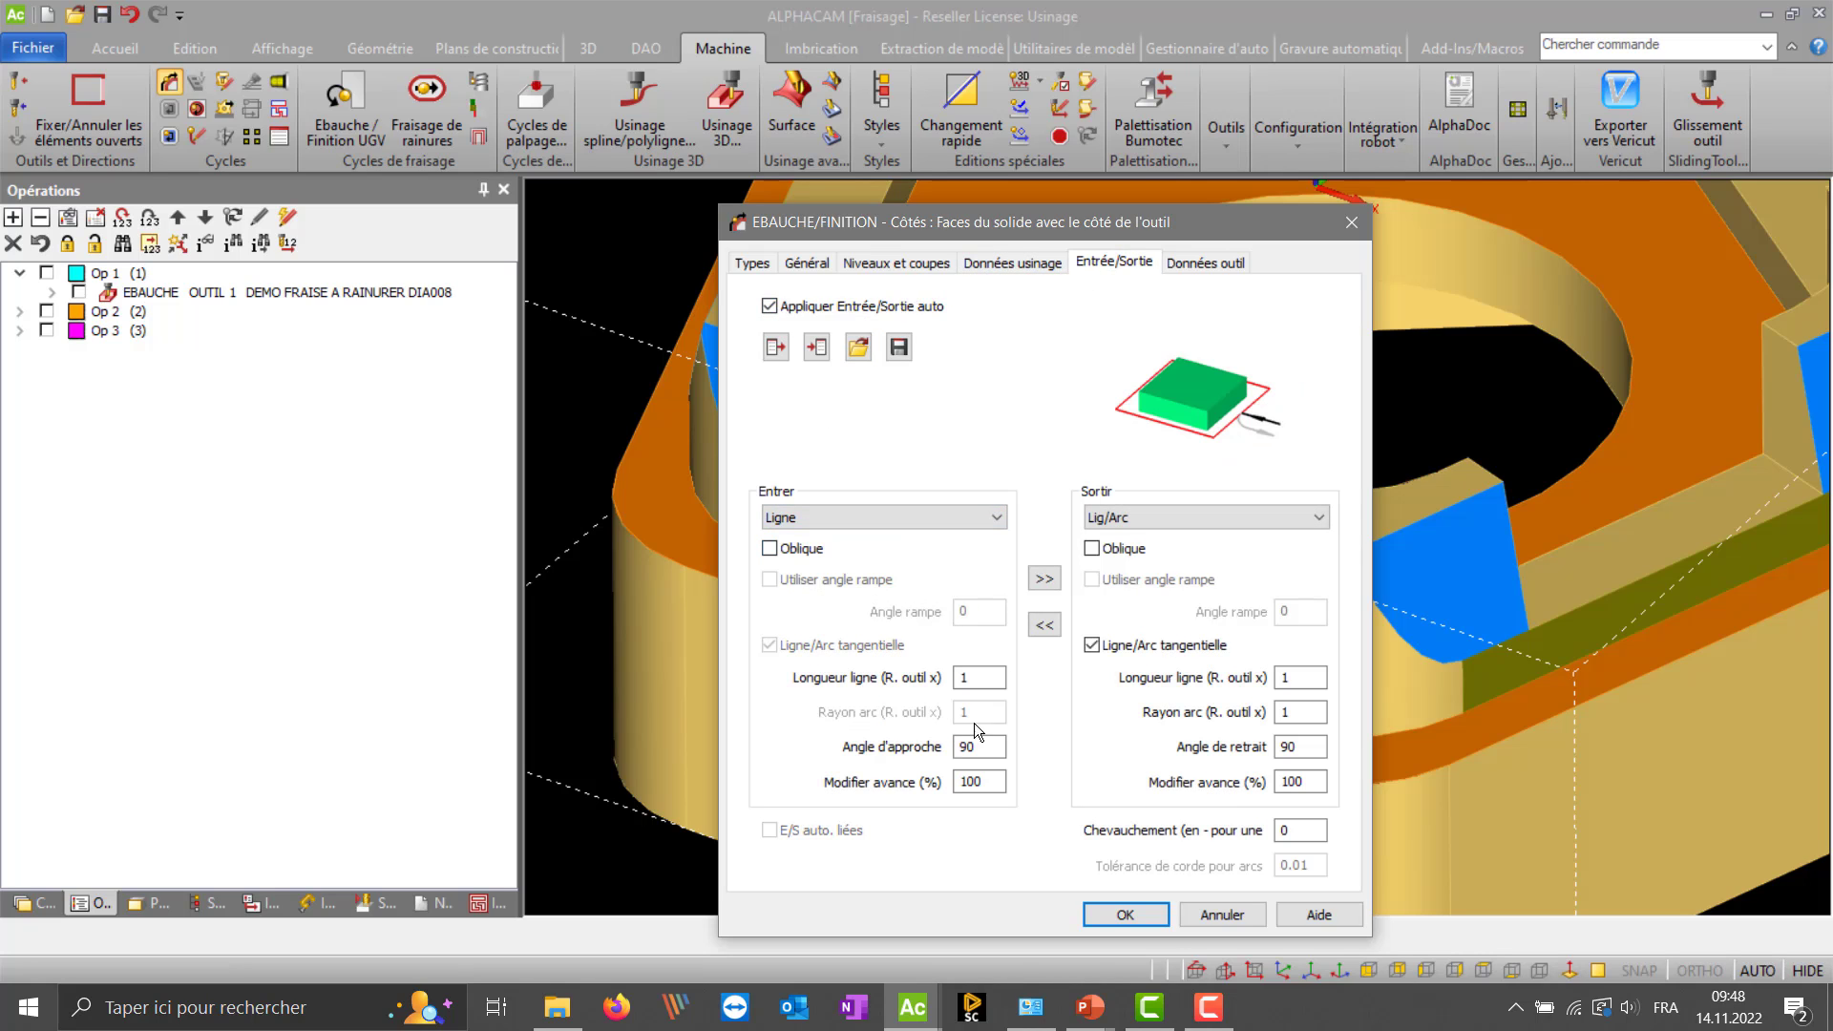
- Set both the tool number and the tool offset to 5 and accept the operation settings
click(1232, 264)
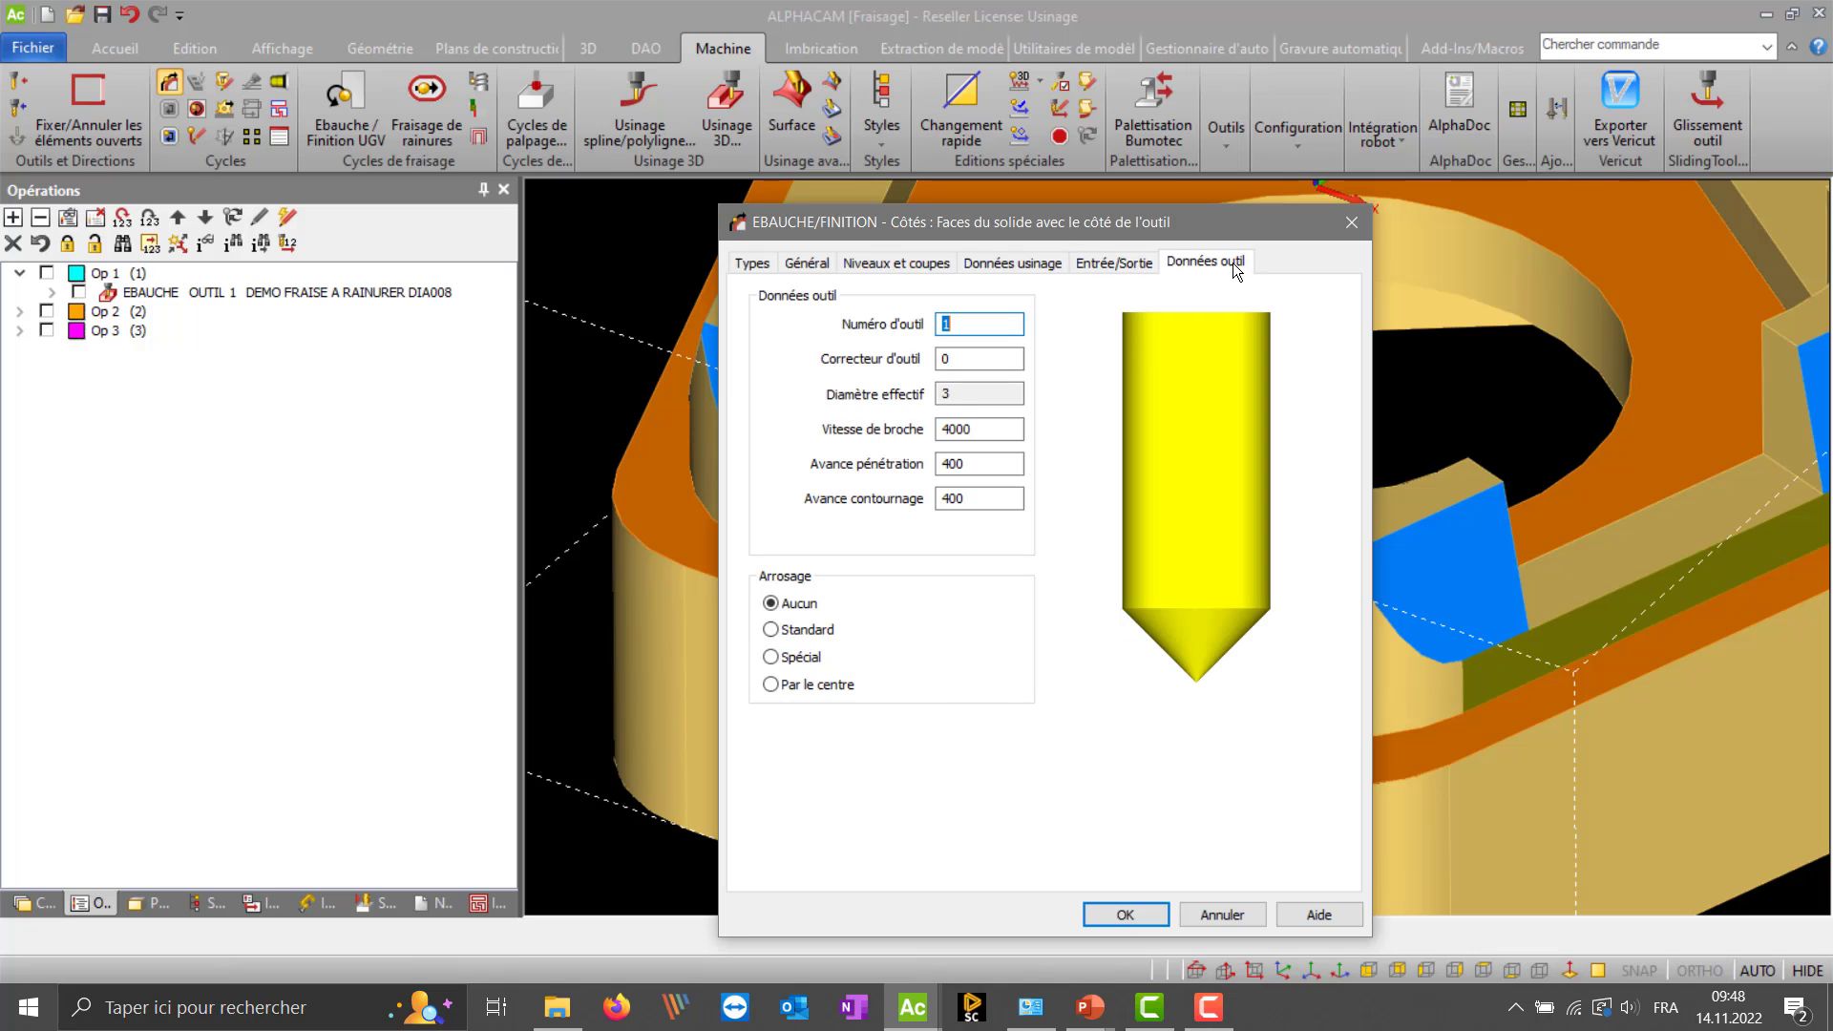
text(5)
key(Tab)
text(5)
click(1136, 913)
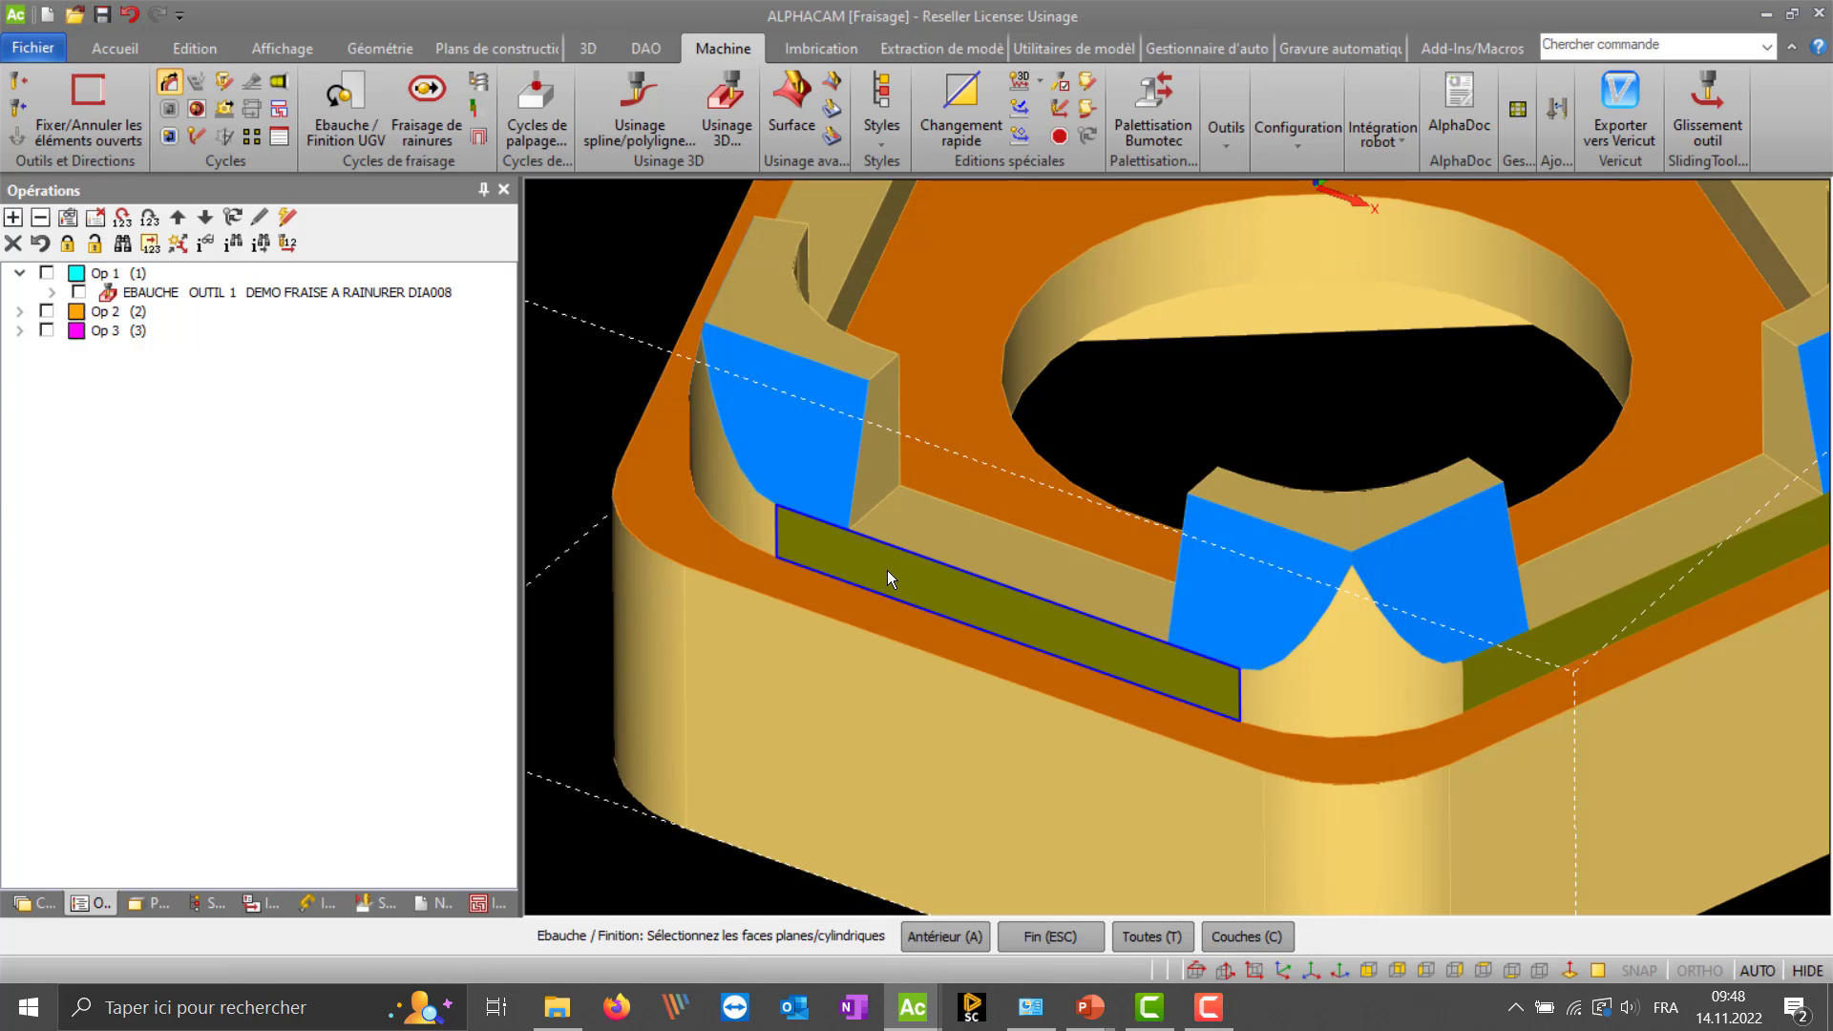
- Try to machine the green side face between the two blue-faced corners with collision adjustment enabled
click(886, 573)
right_click(879, 640)
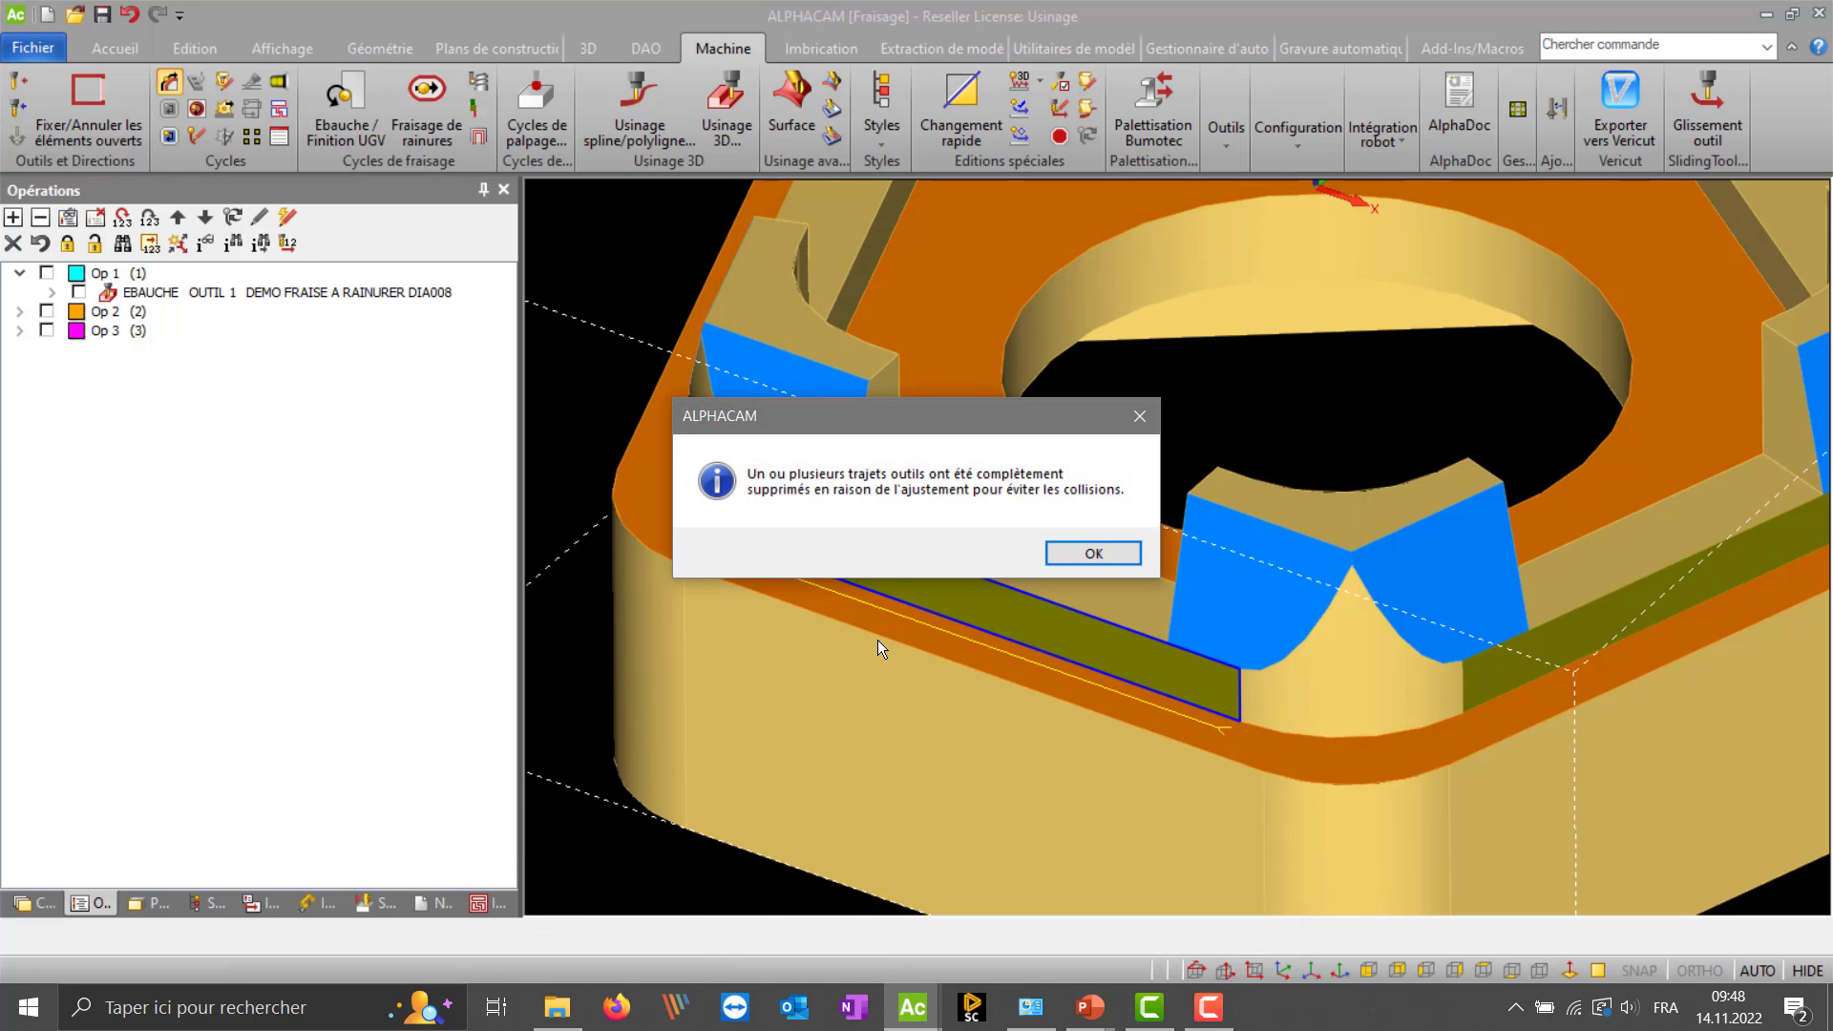
click(1086, 552)
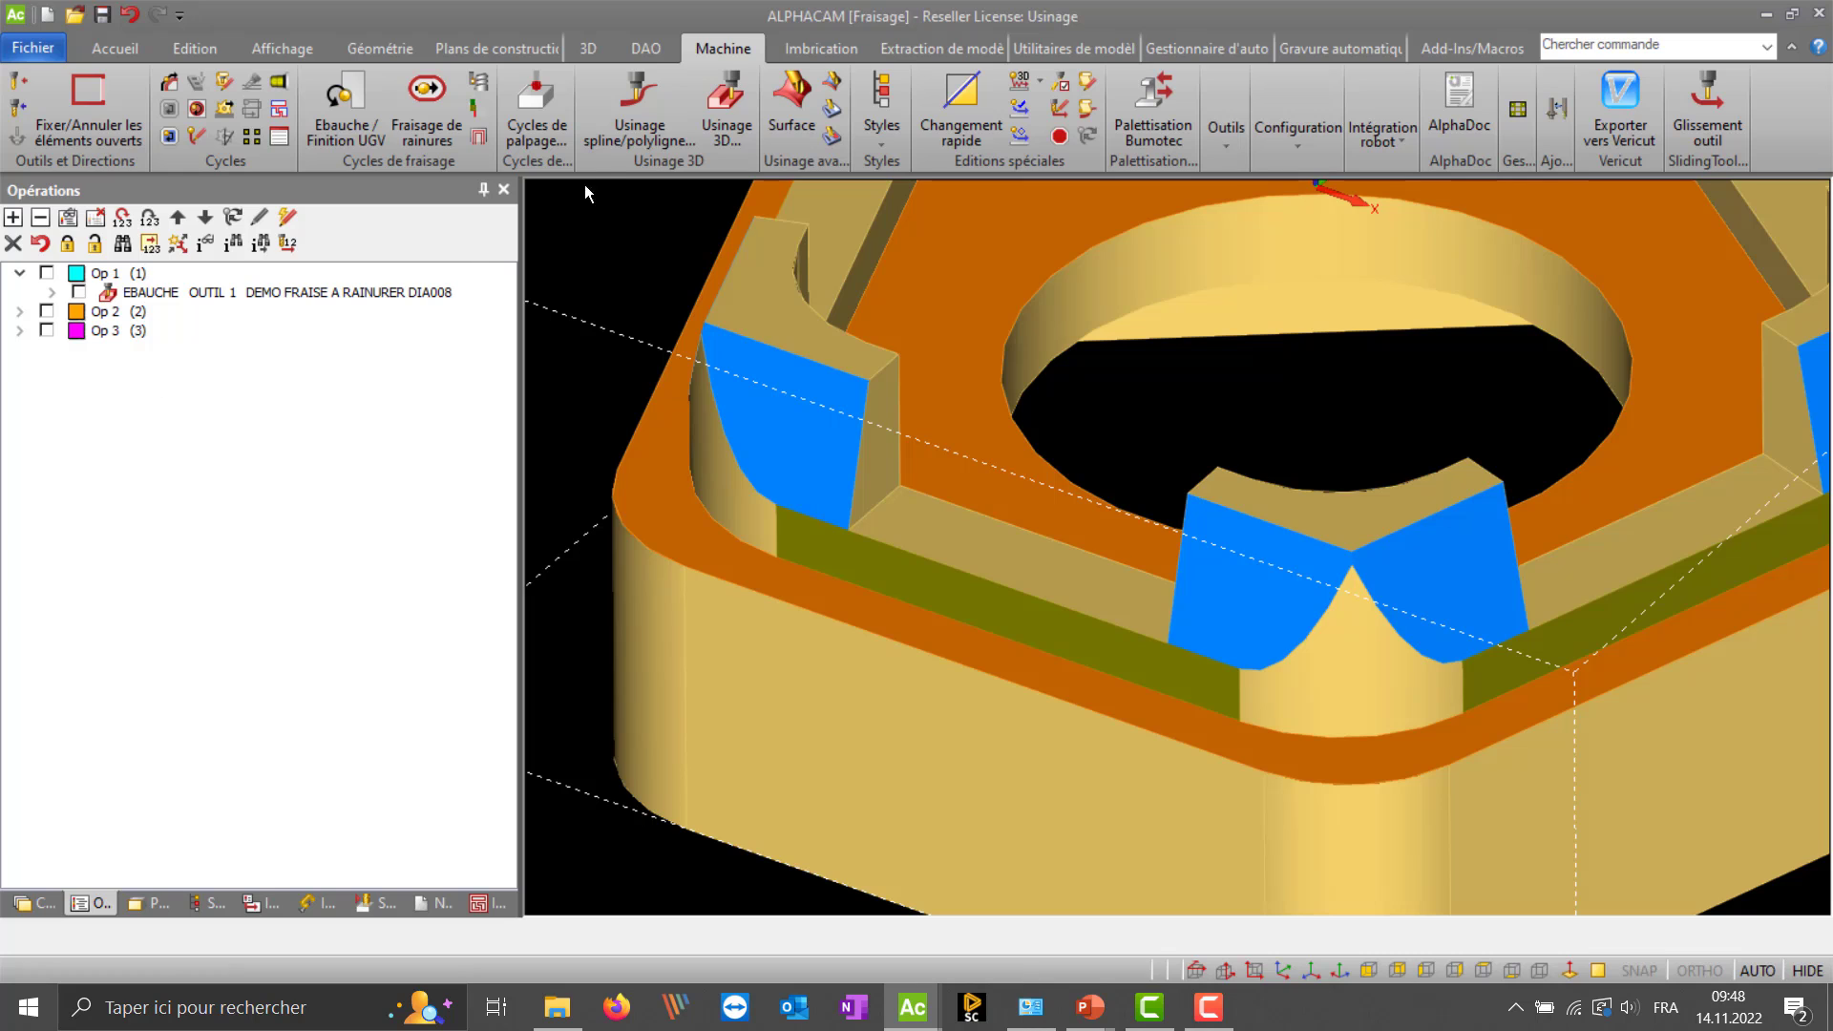
- Repeat the solid-face operation on the green side face with toolpath adjustment for collisions turned off
click(169, 82)
click(823, 267)
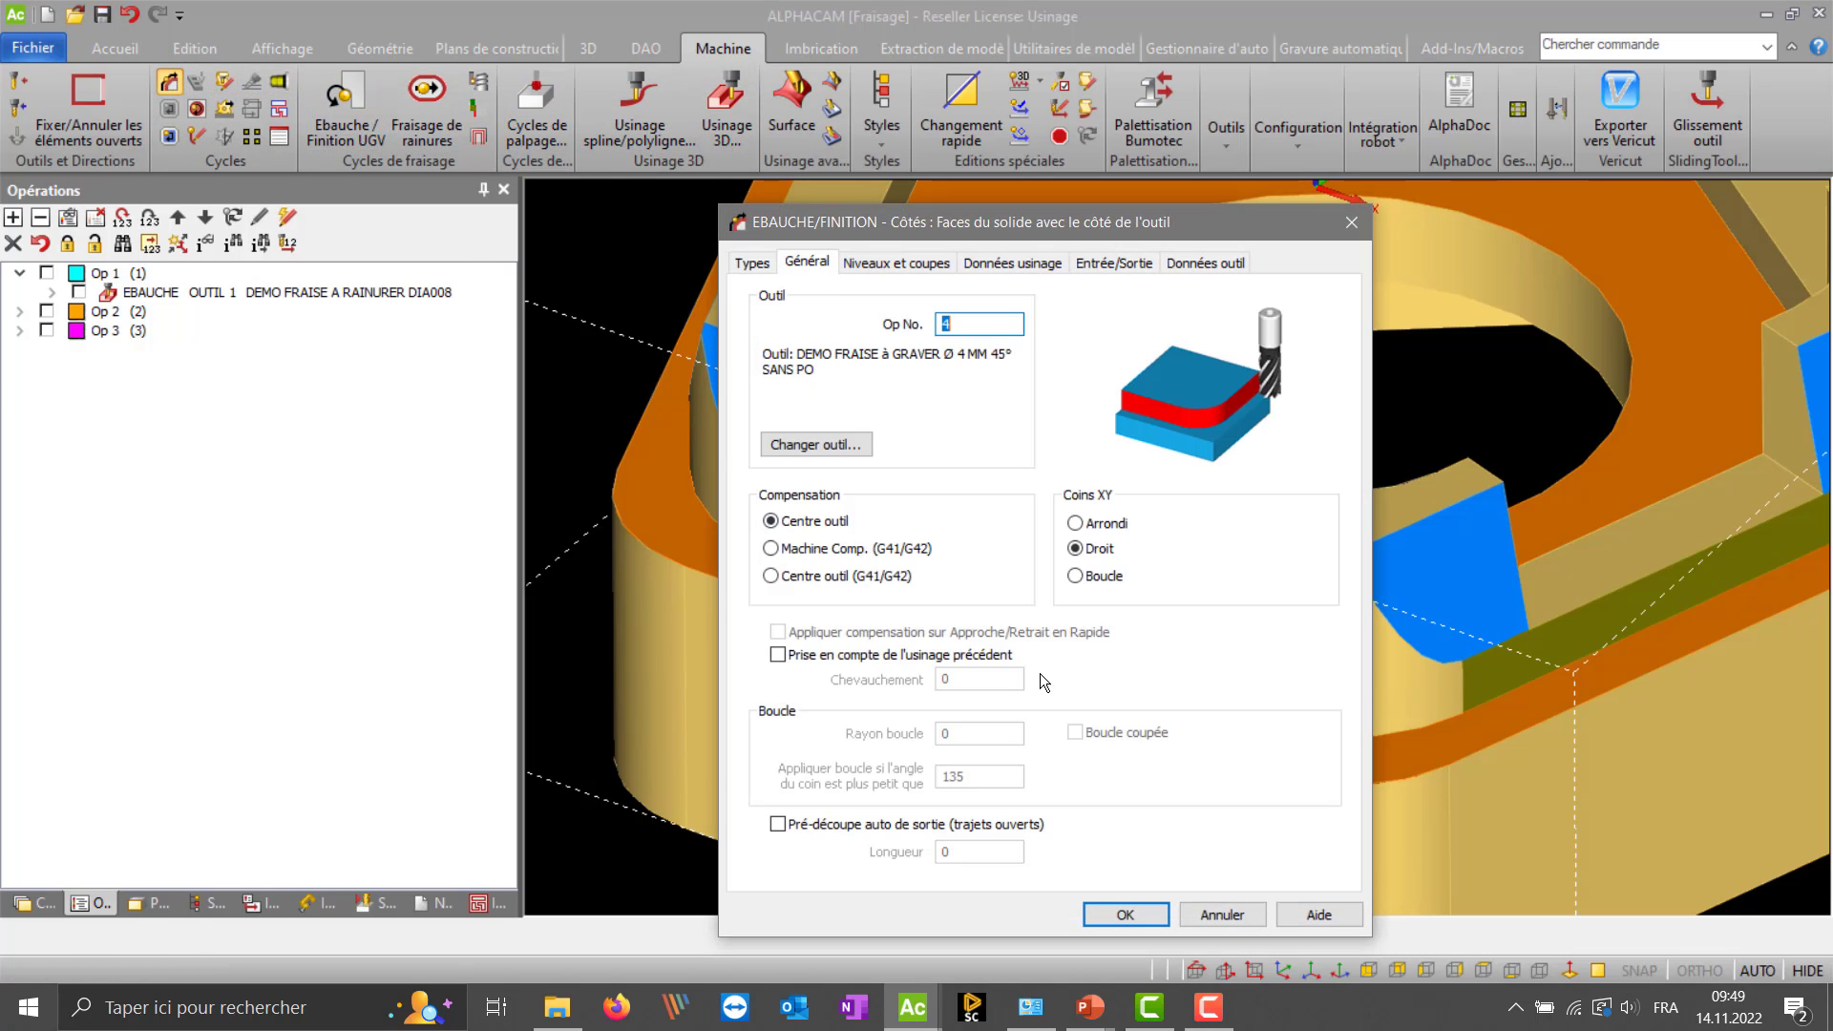
click(884, 268)
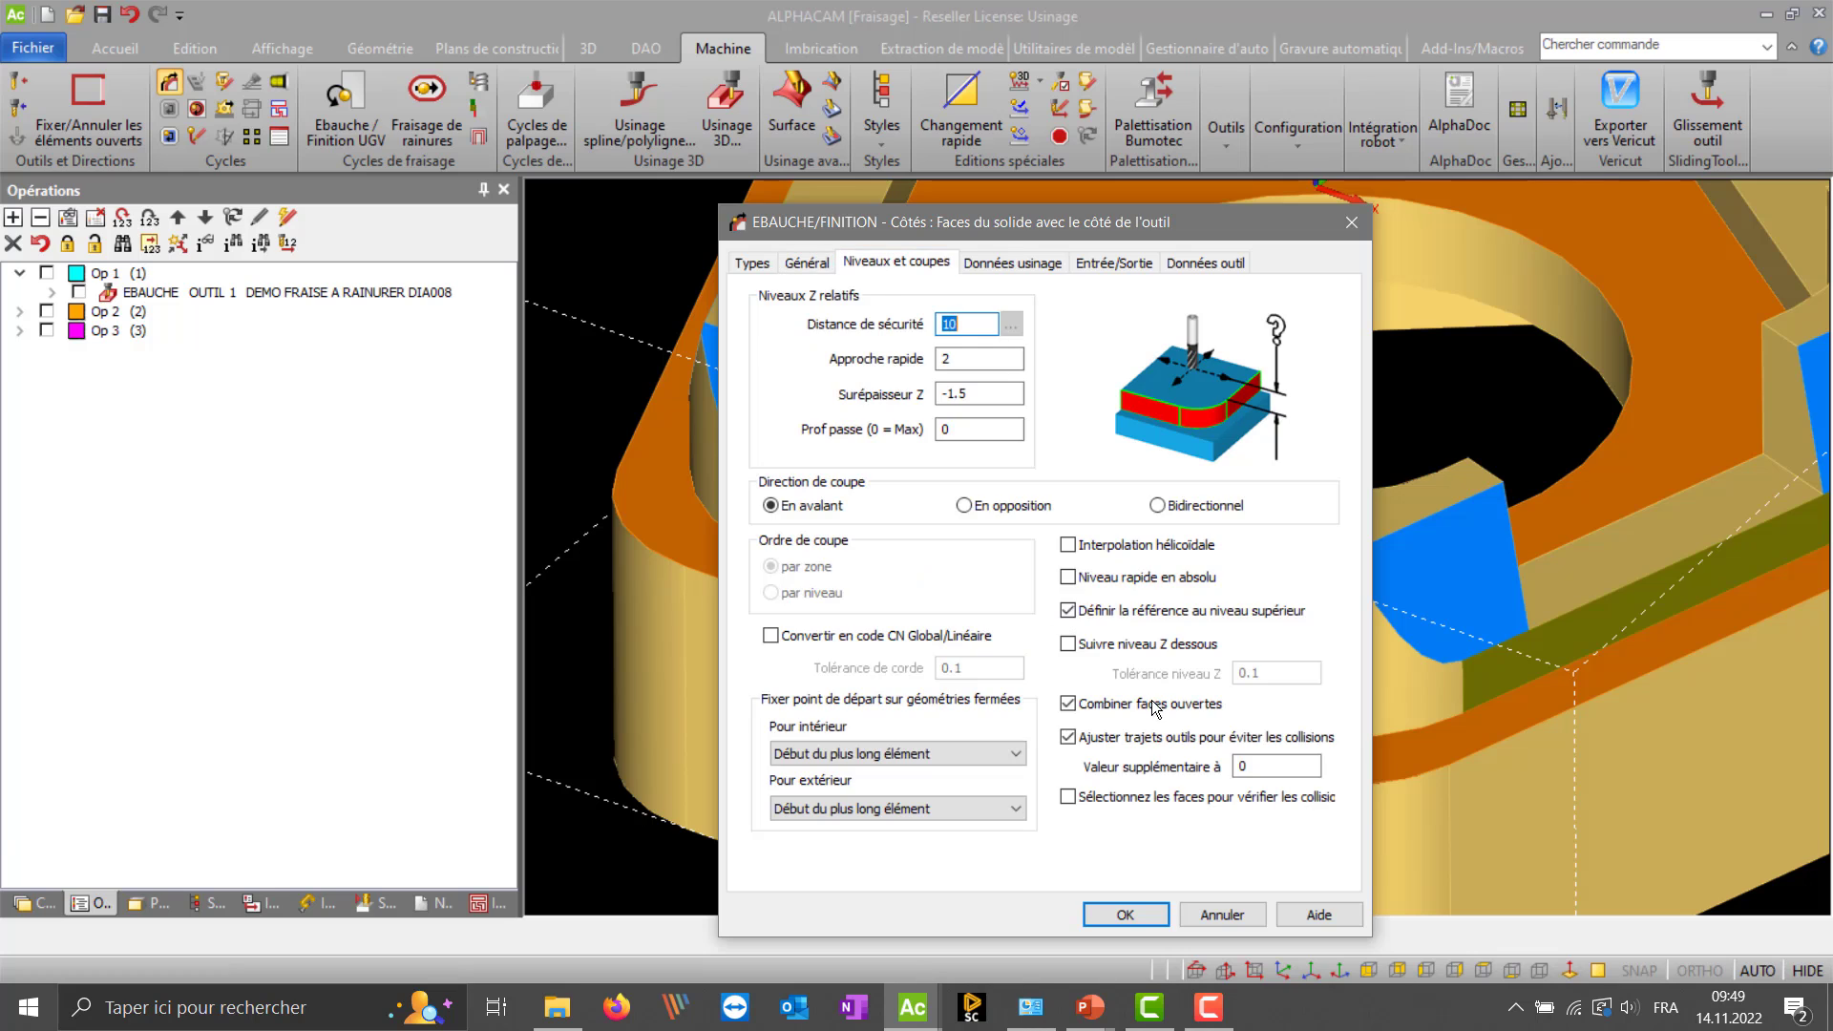
click(1077, 744)
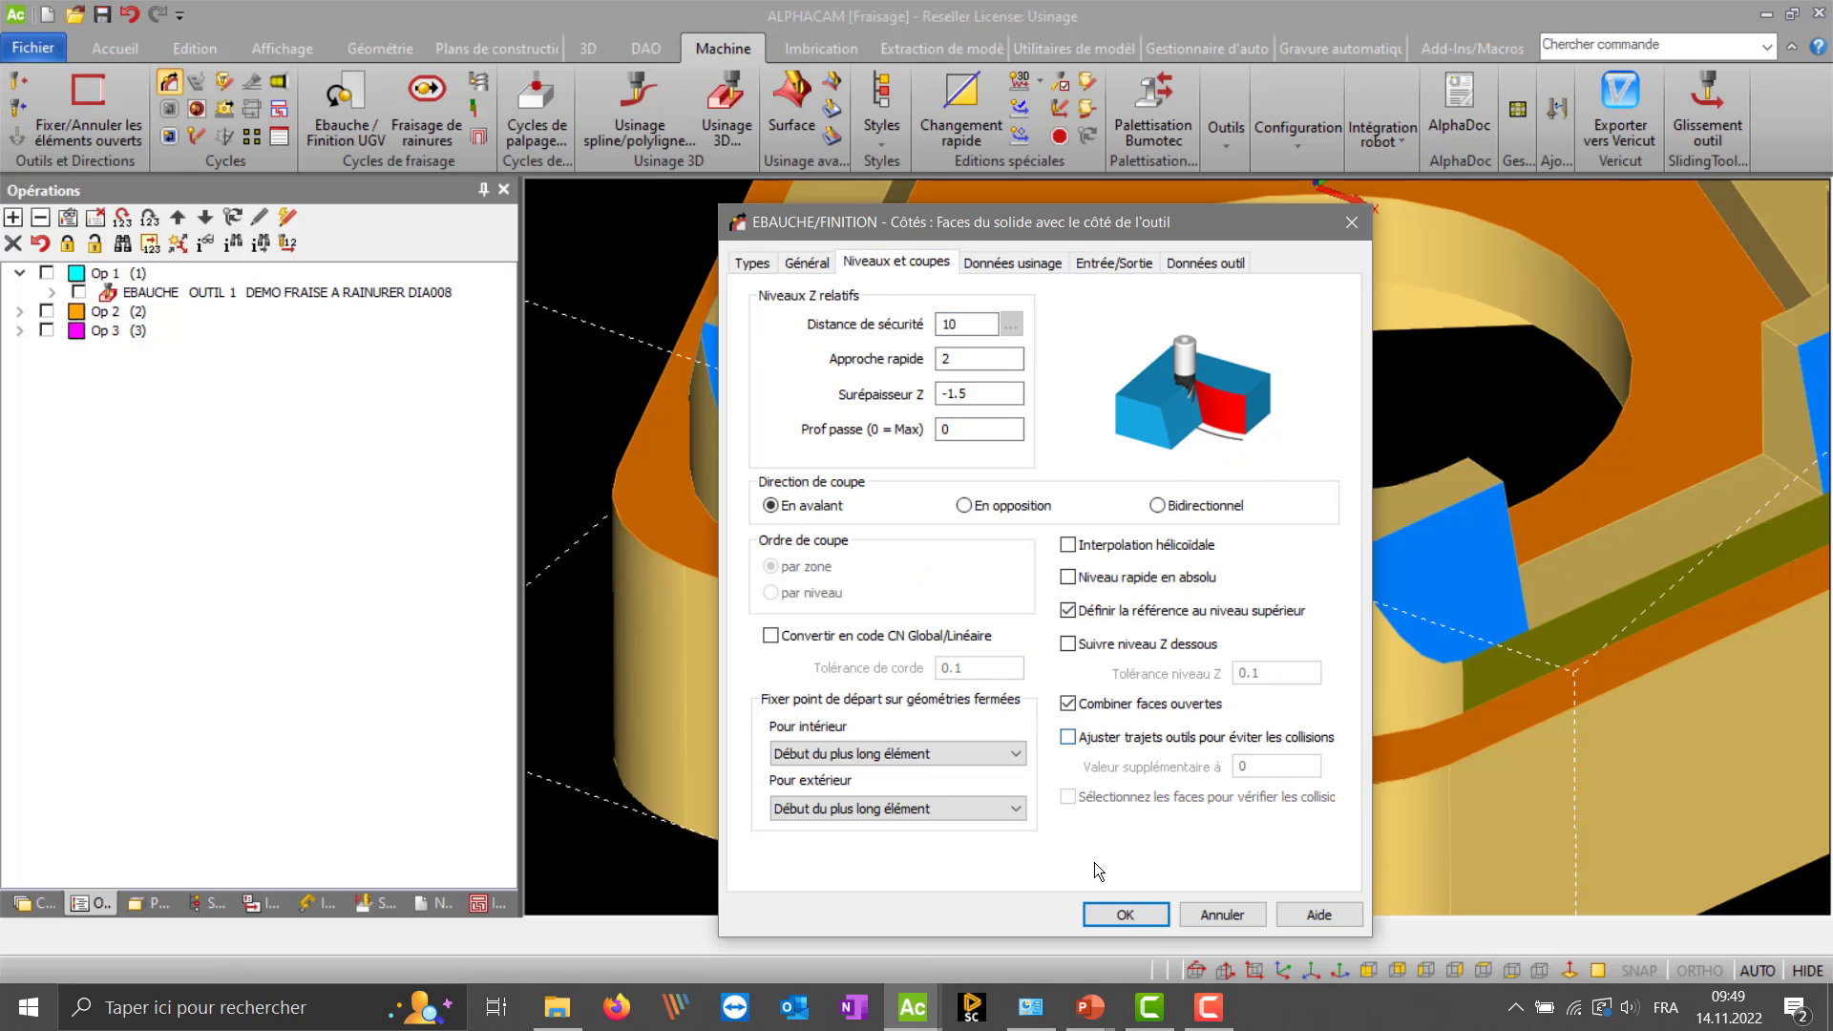
click(1126, 914)
click(1067, 634)
right_click(1022, 645)
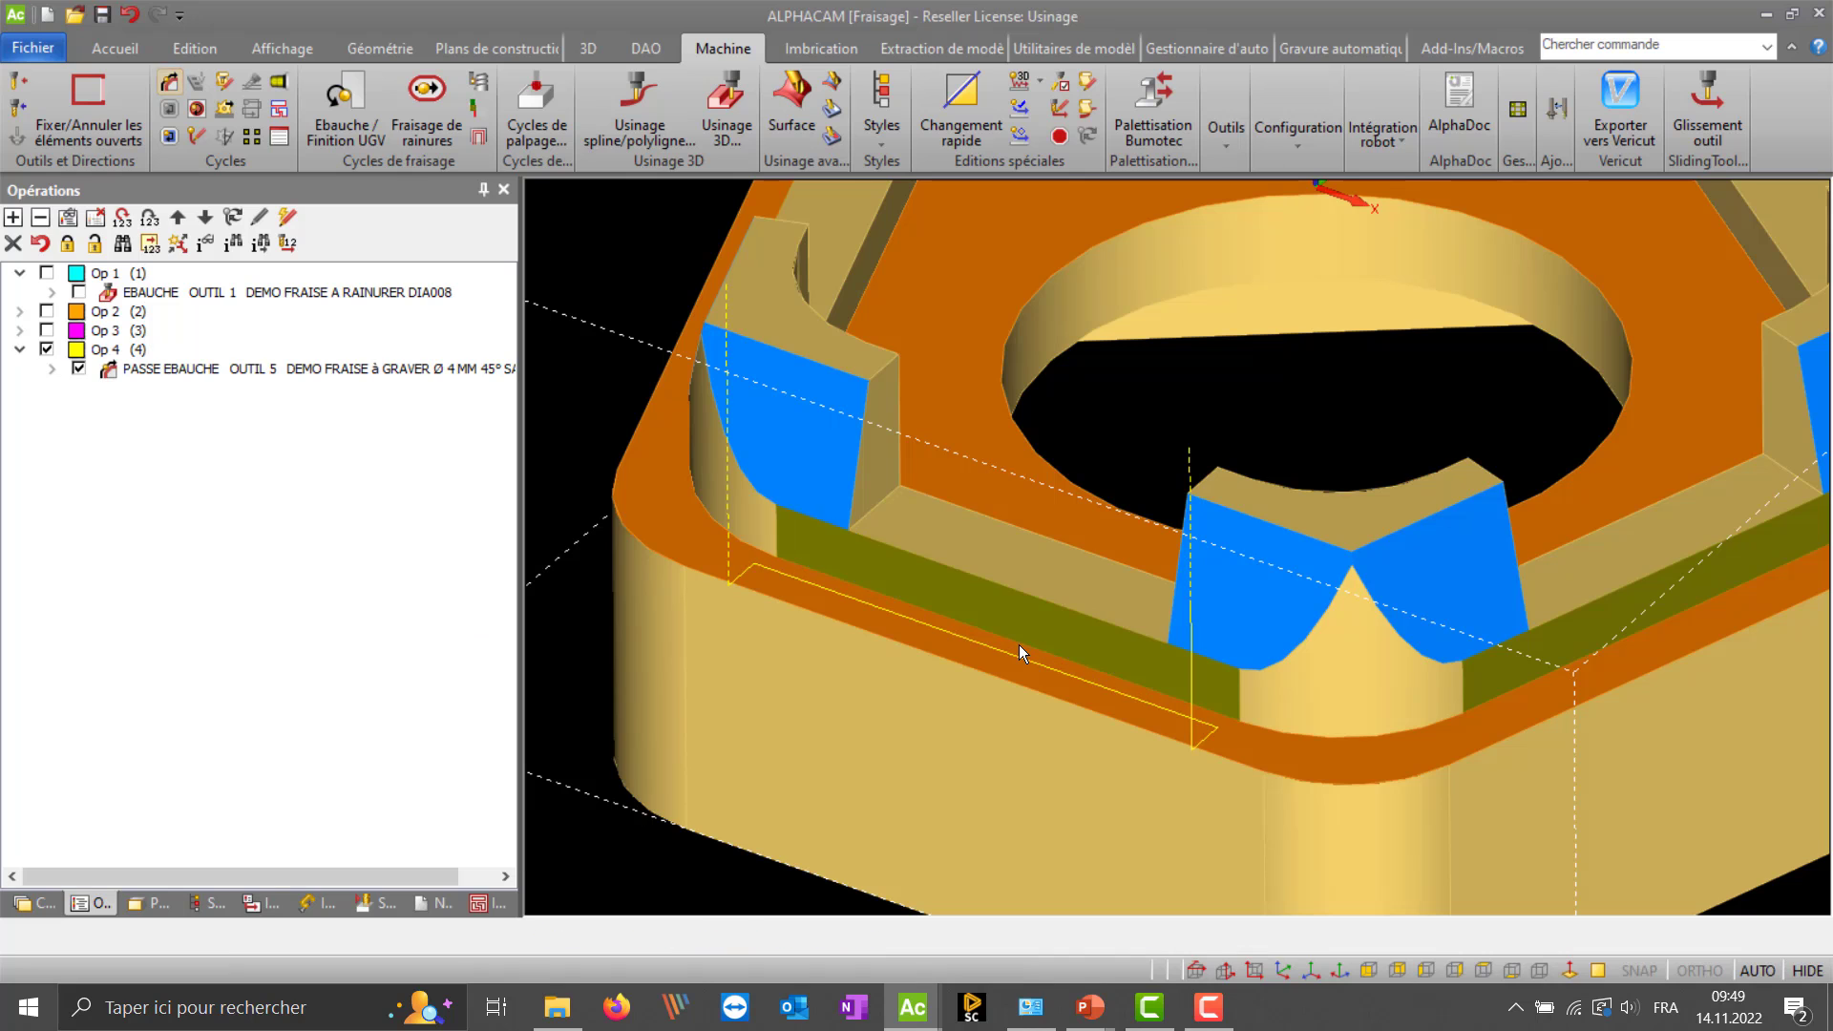
- Edit the Op 4 pass to adjust its toolpath for collisions and check only against selected faces
mouse_move(1057, 666)
middle_down()
mouse_move(1057, 537)
mouse_move(1076, 657)
mouse_move(1133, 649)
middle_up()
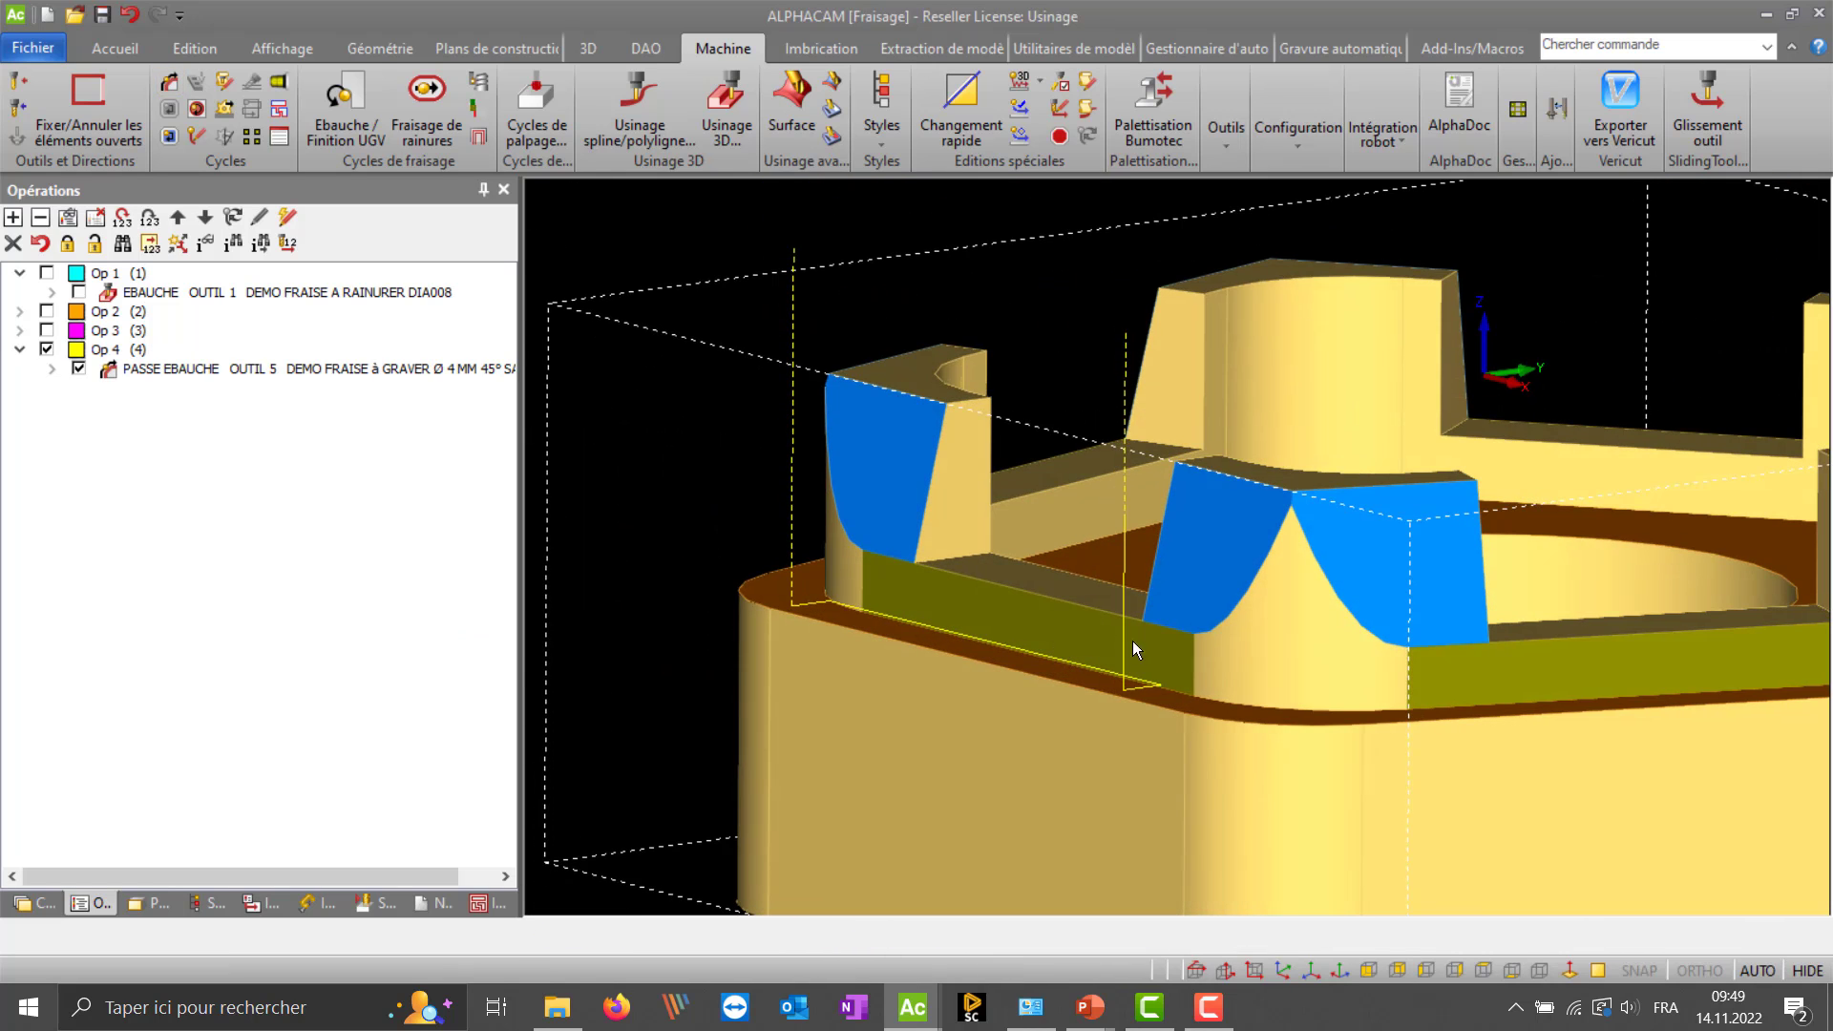
middle_drag(884, 581, 958, 622)
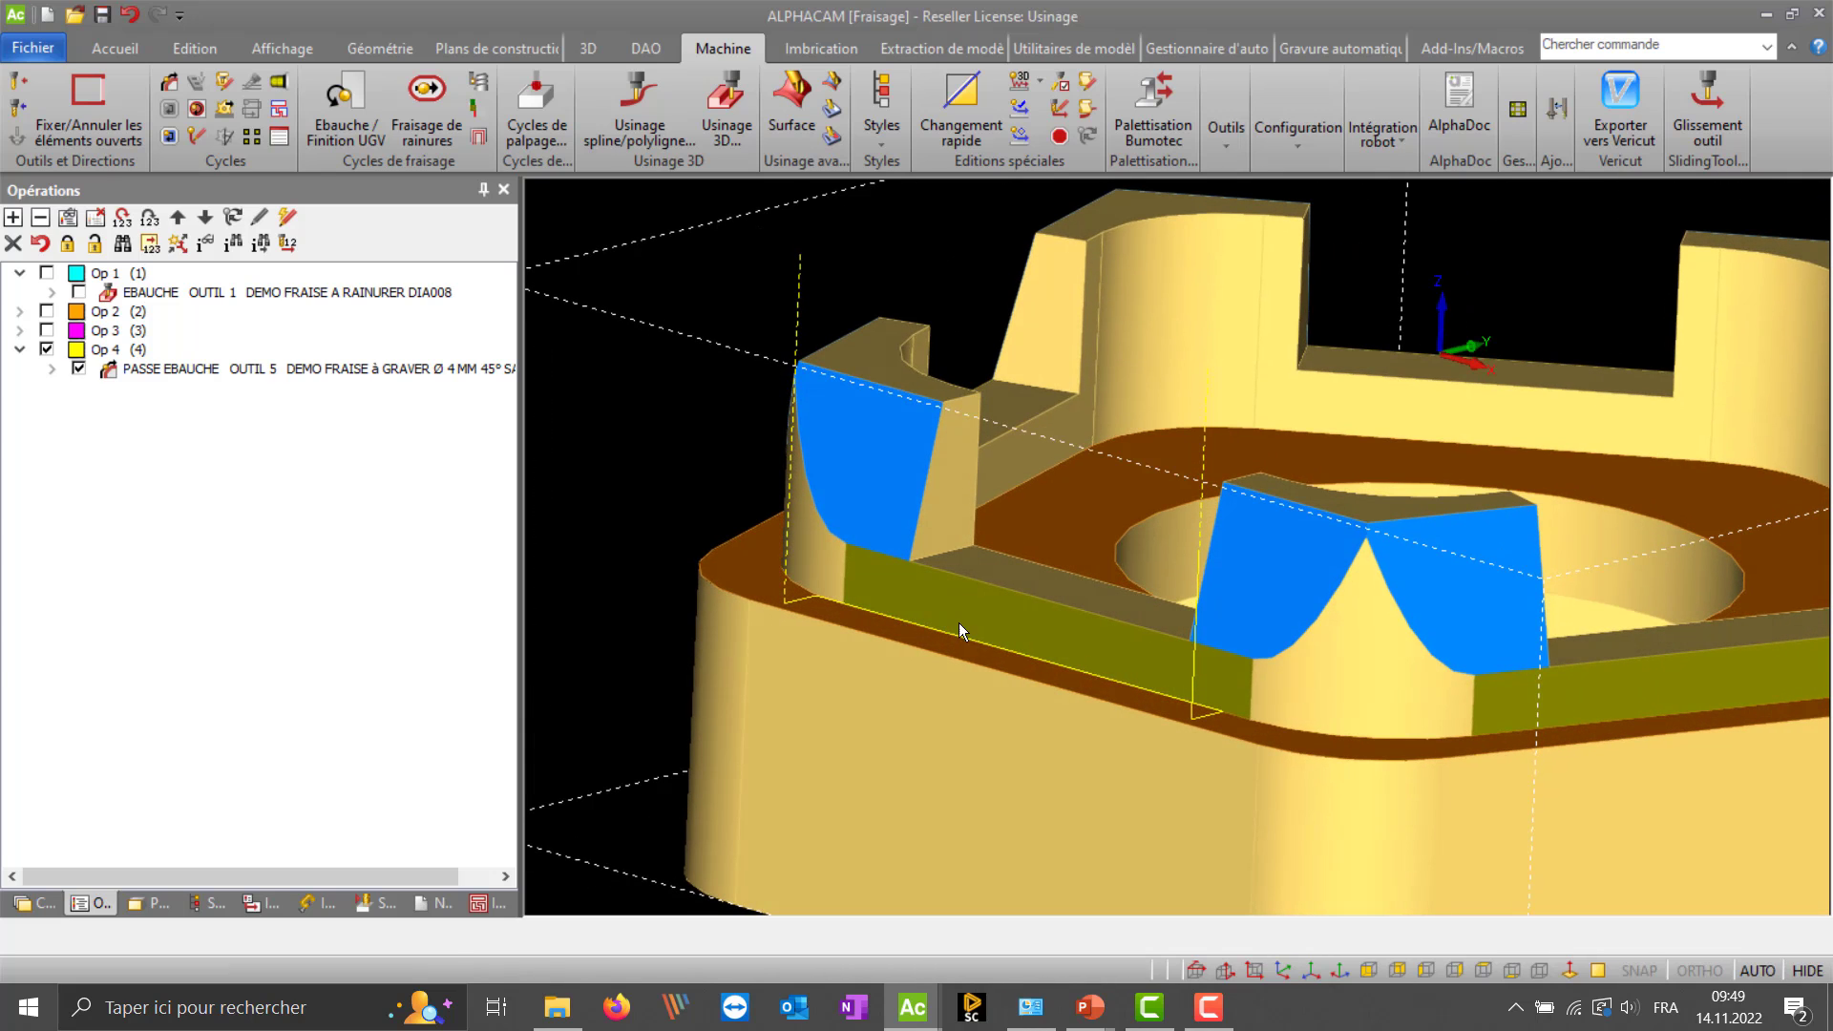
middle_drag(1061, 644, 1002, 581)
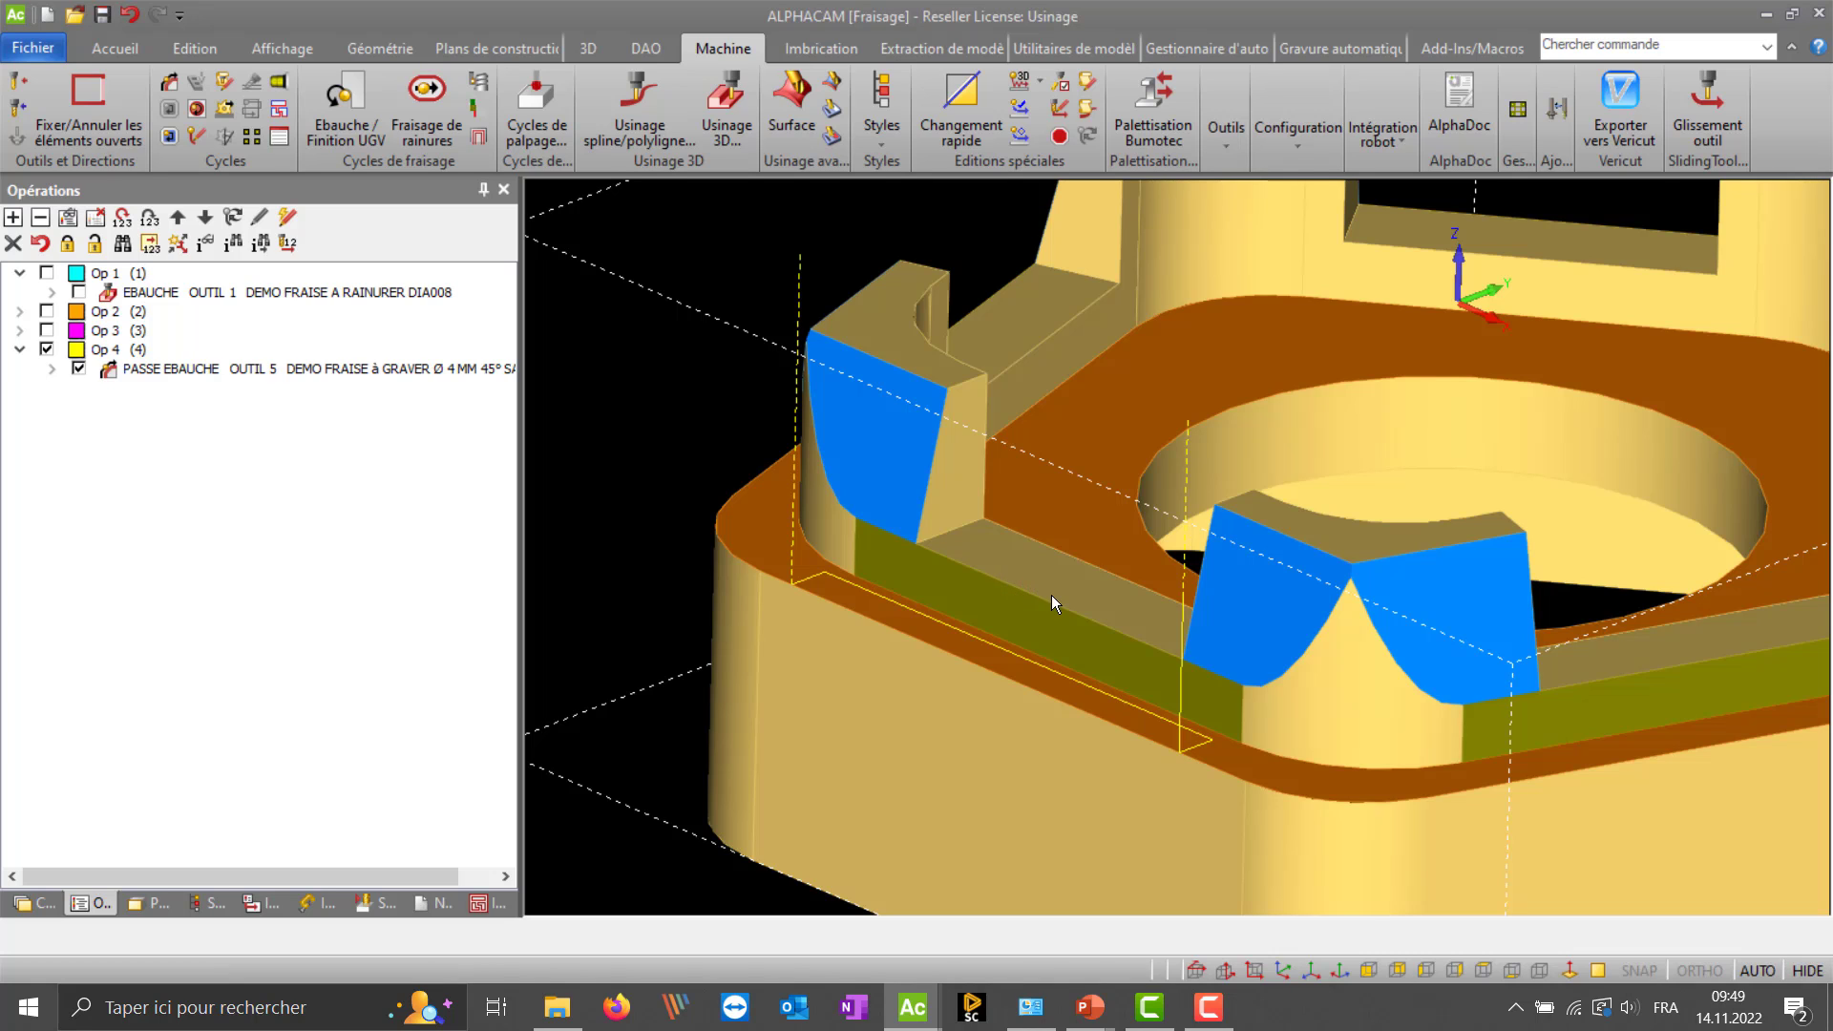
middle_drag(960, 596, 1060, 602)
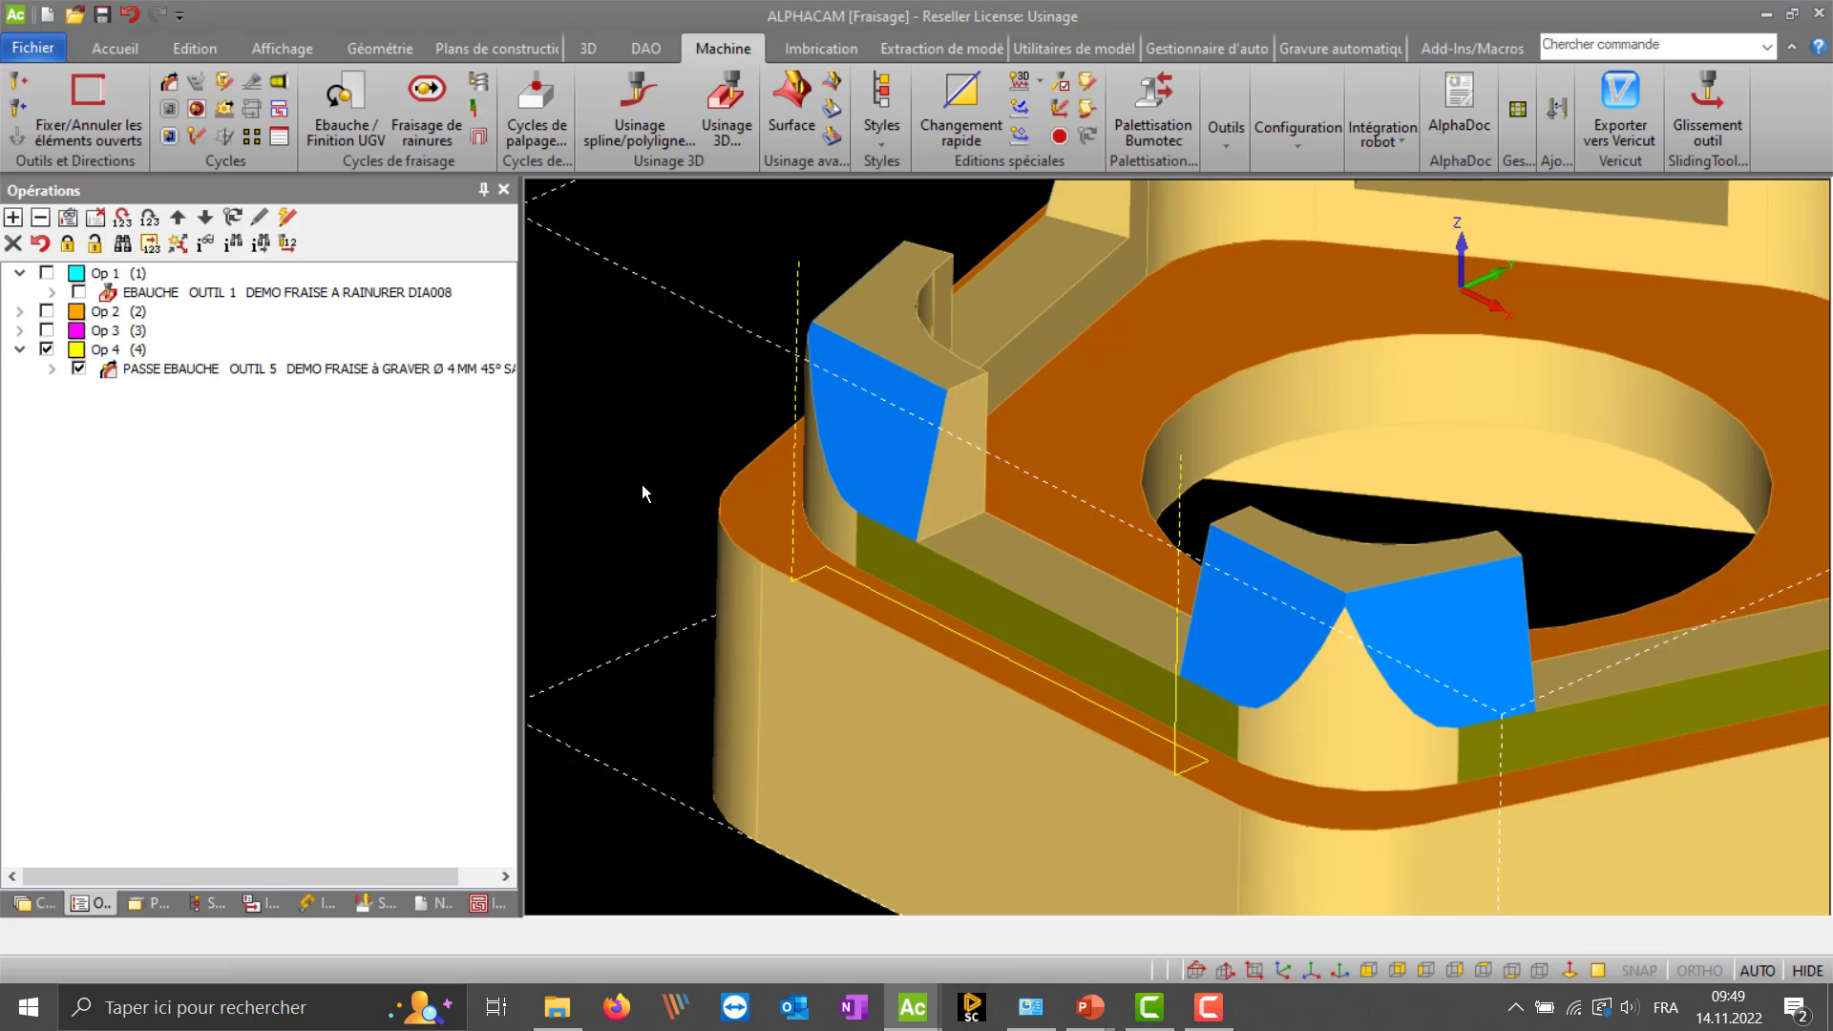
double_click(317, 371)
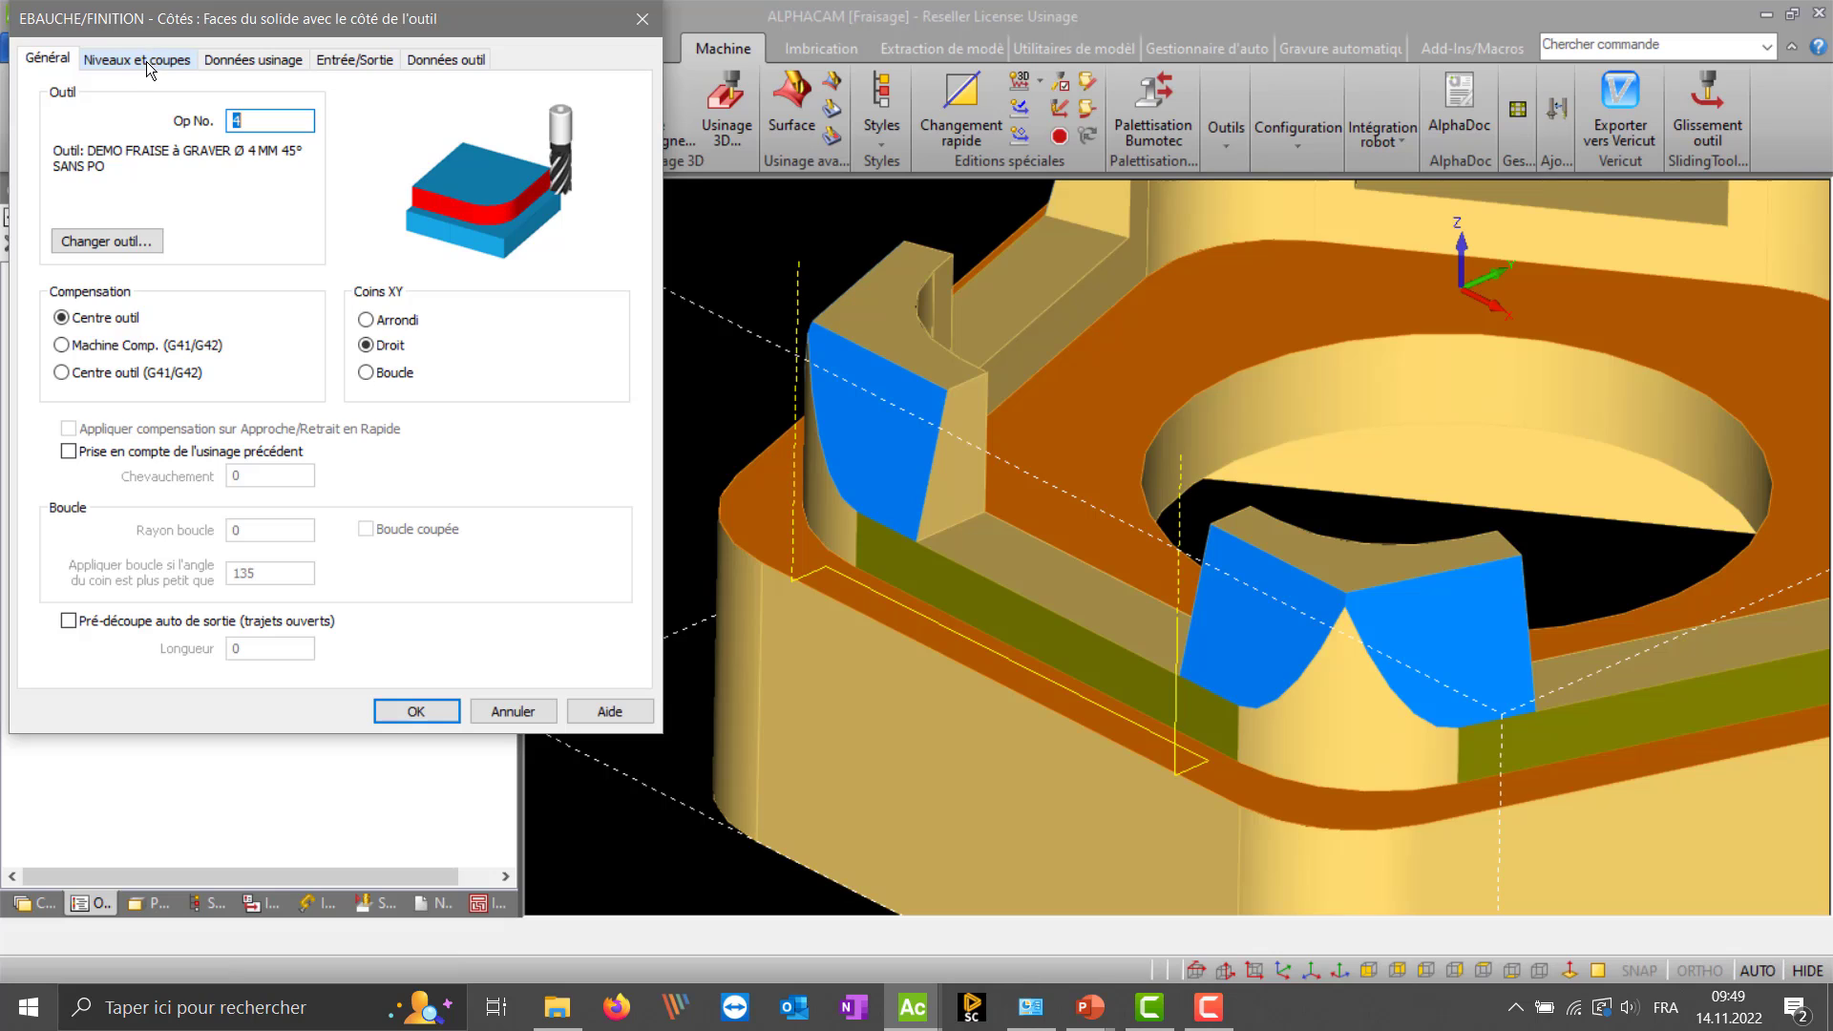
click(148, 61)
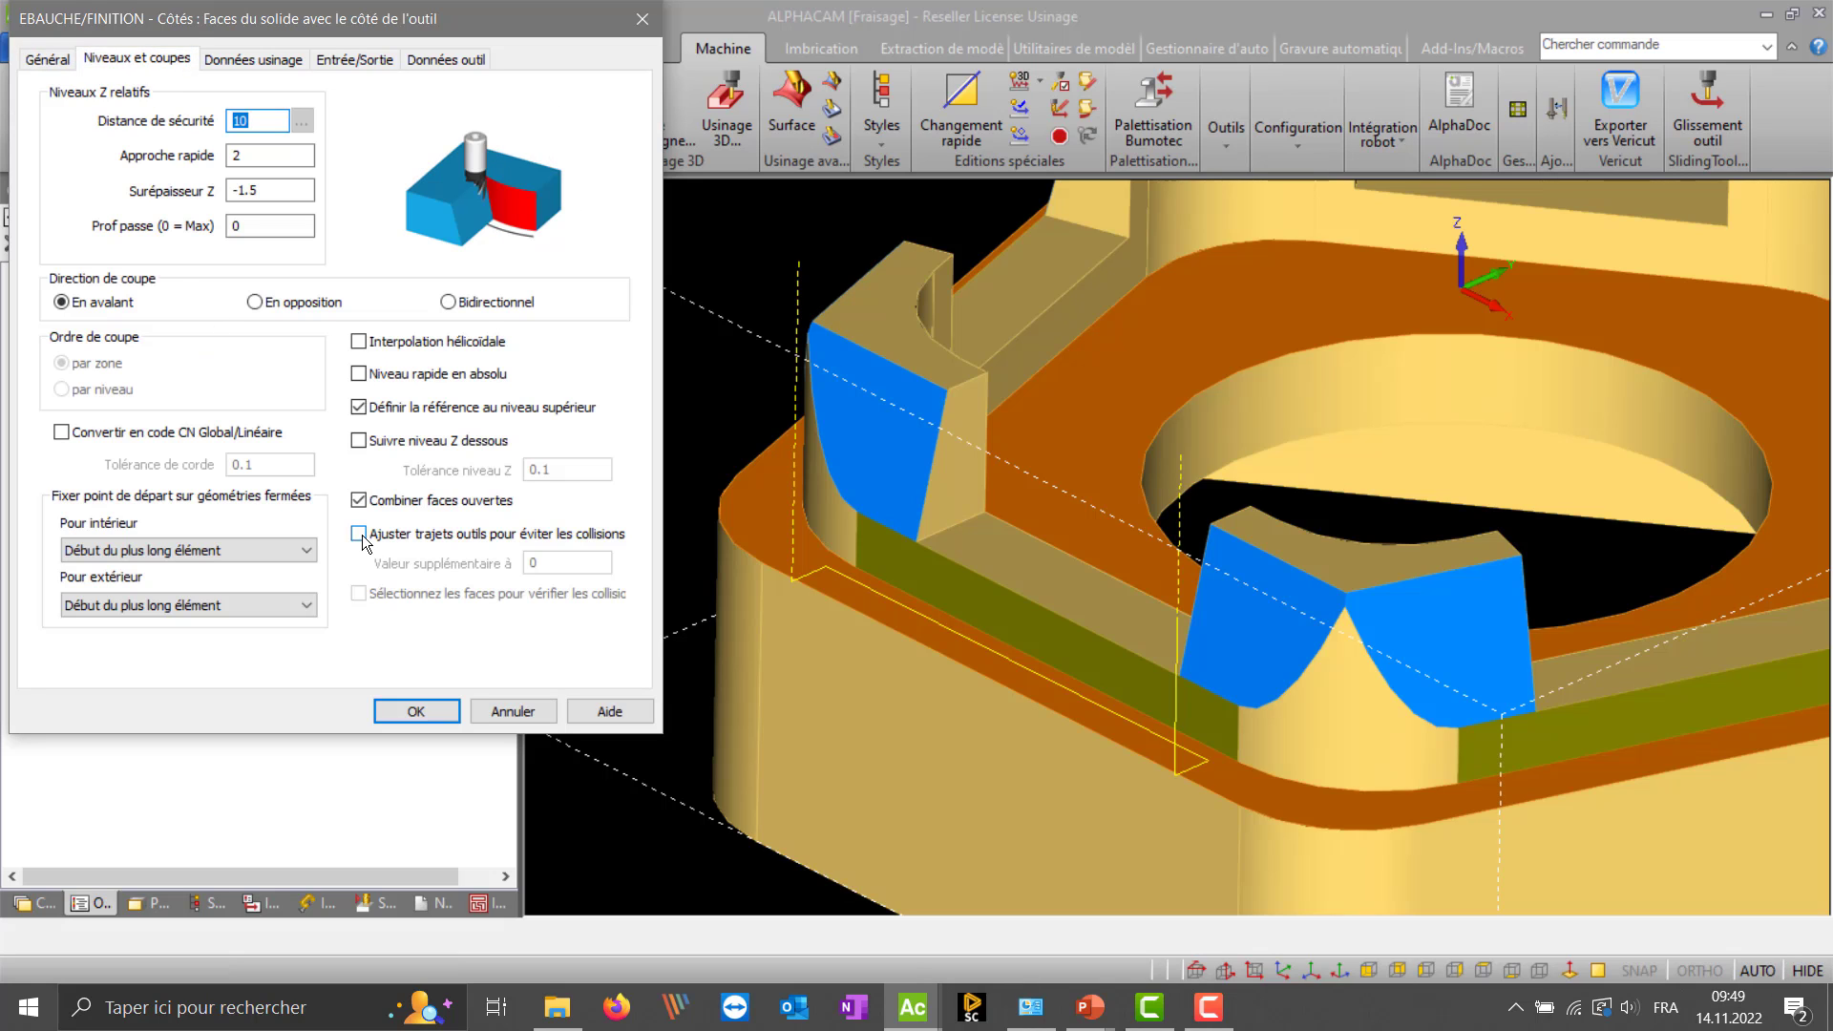
click(359, 534)
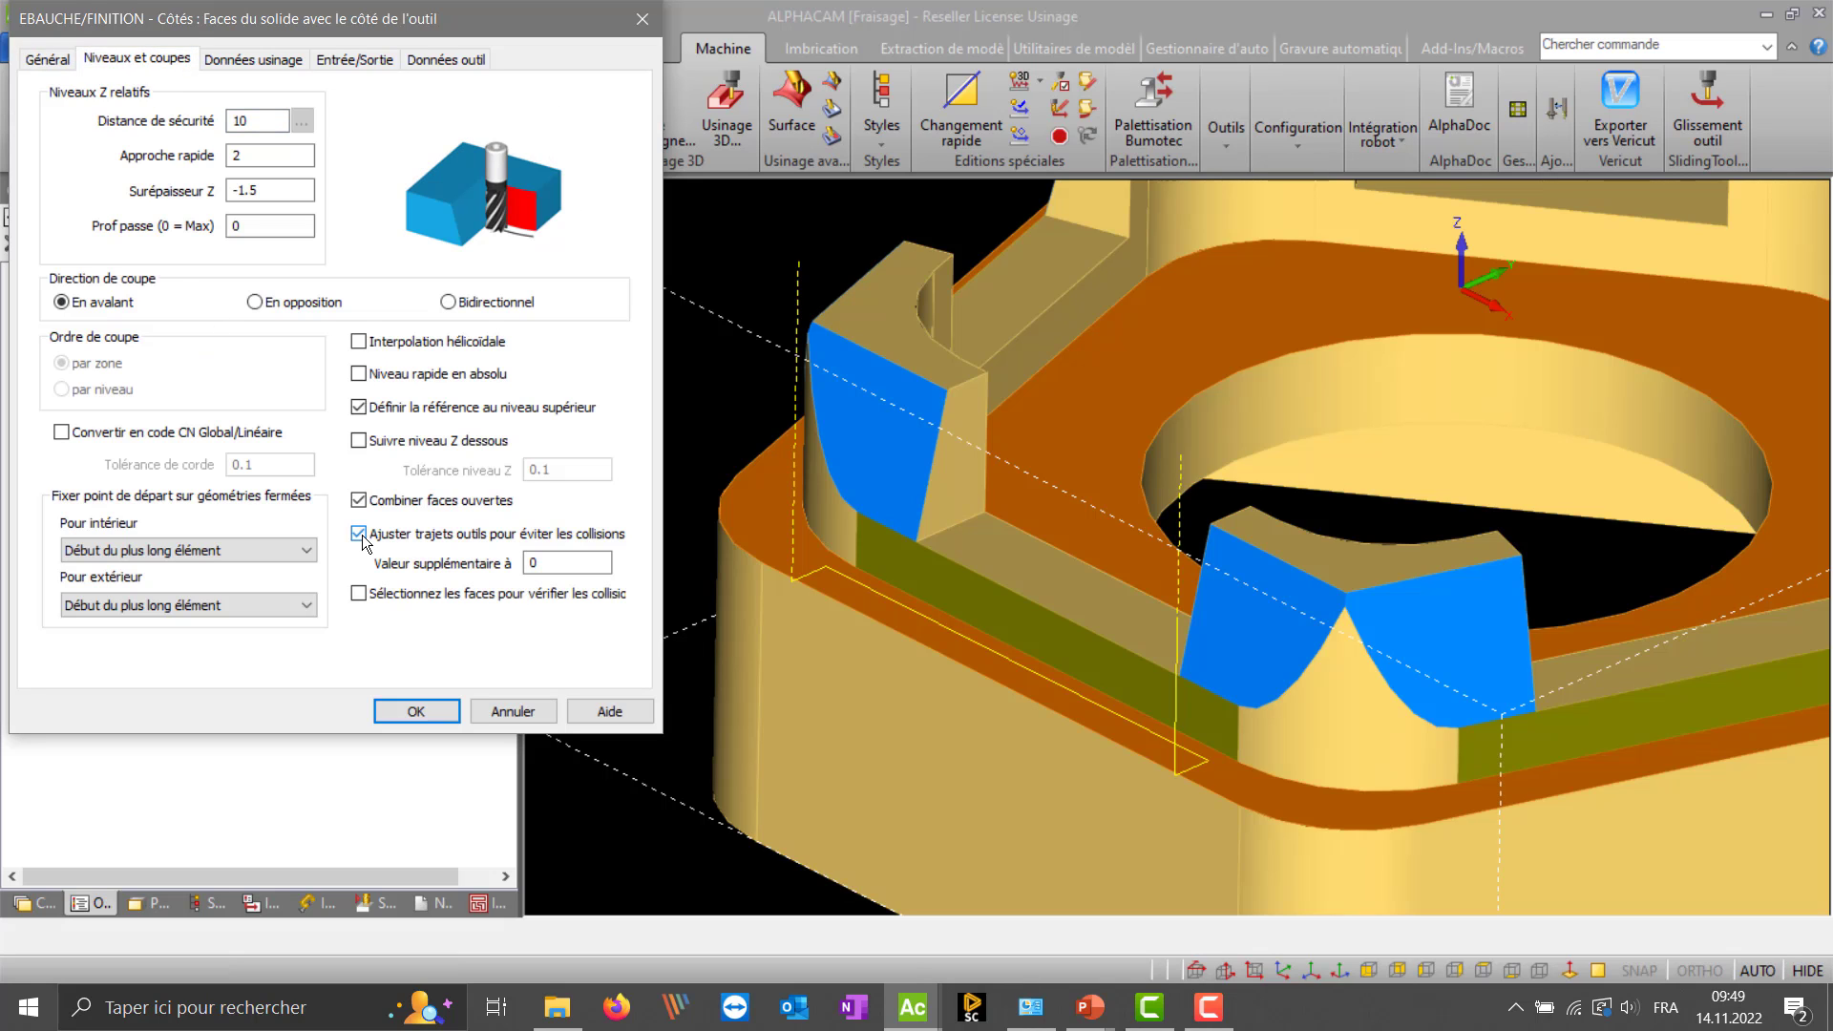
click(359, 595)
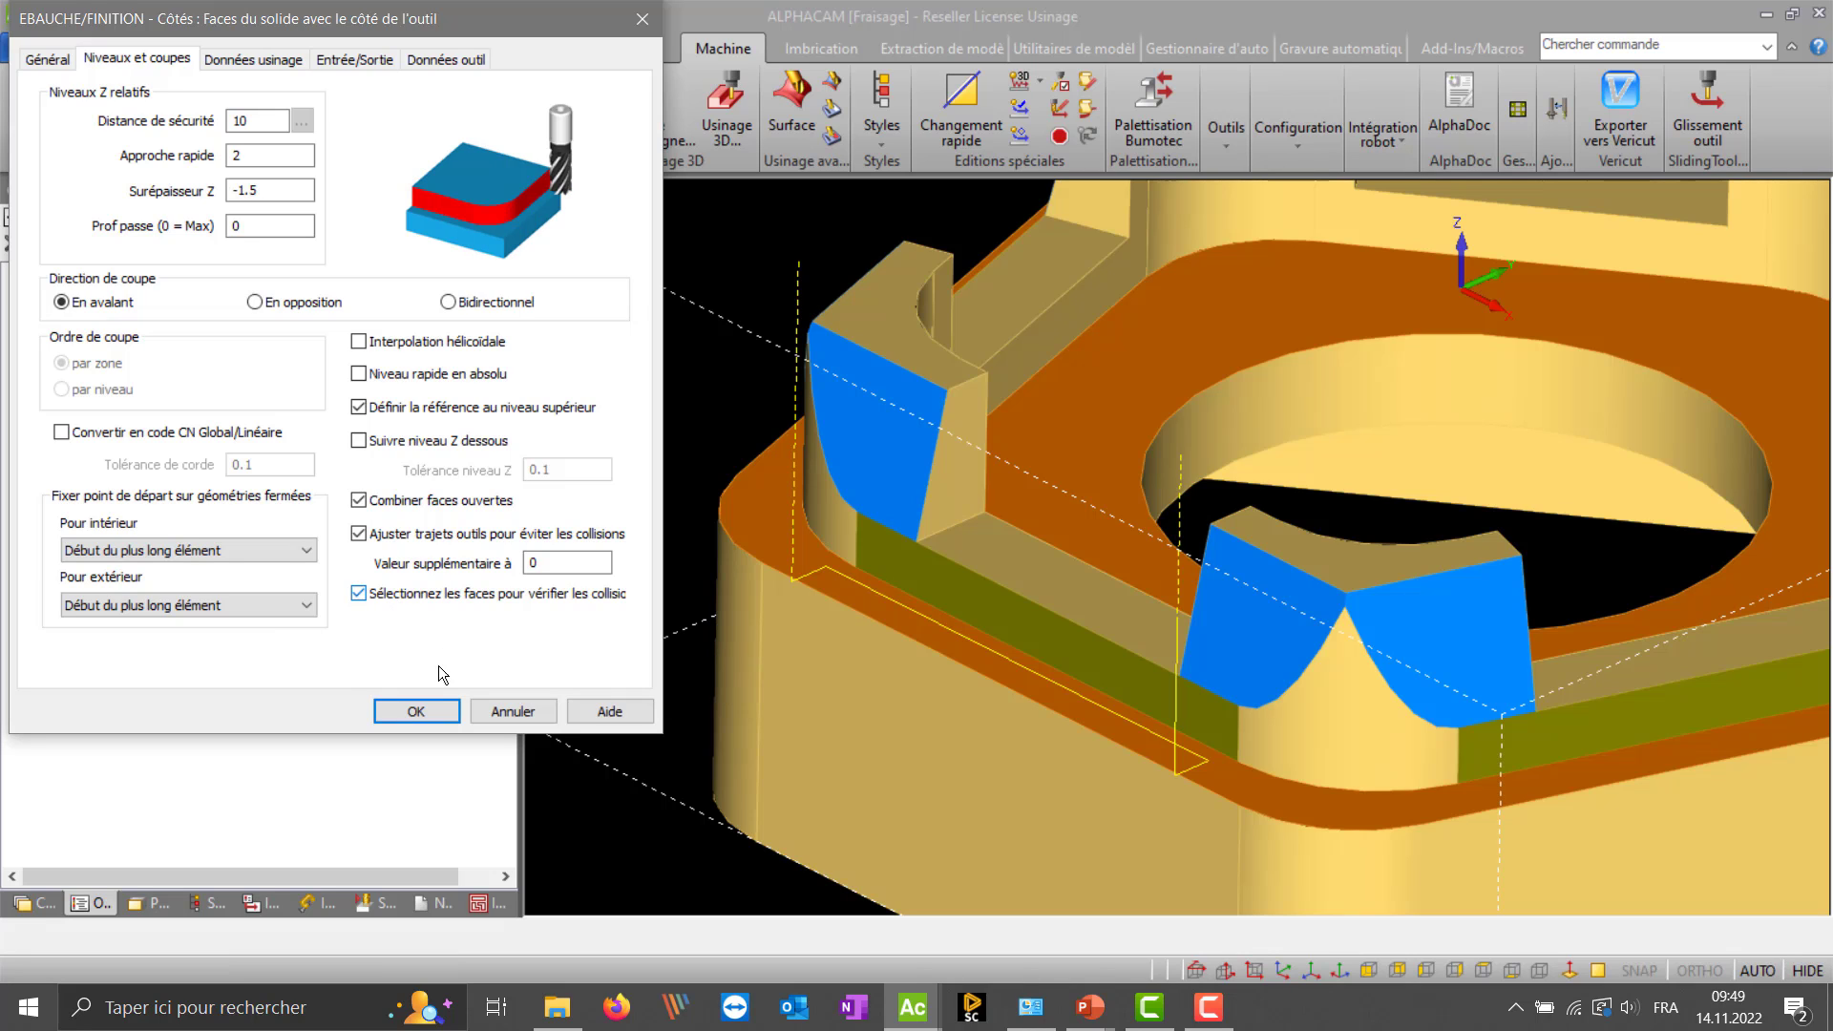
click(435, 716)
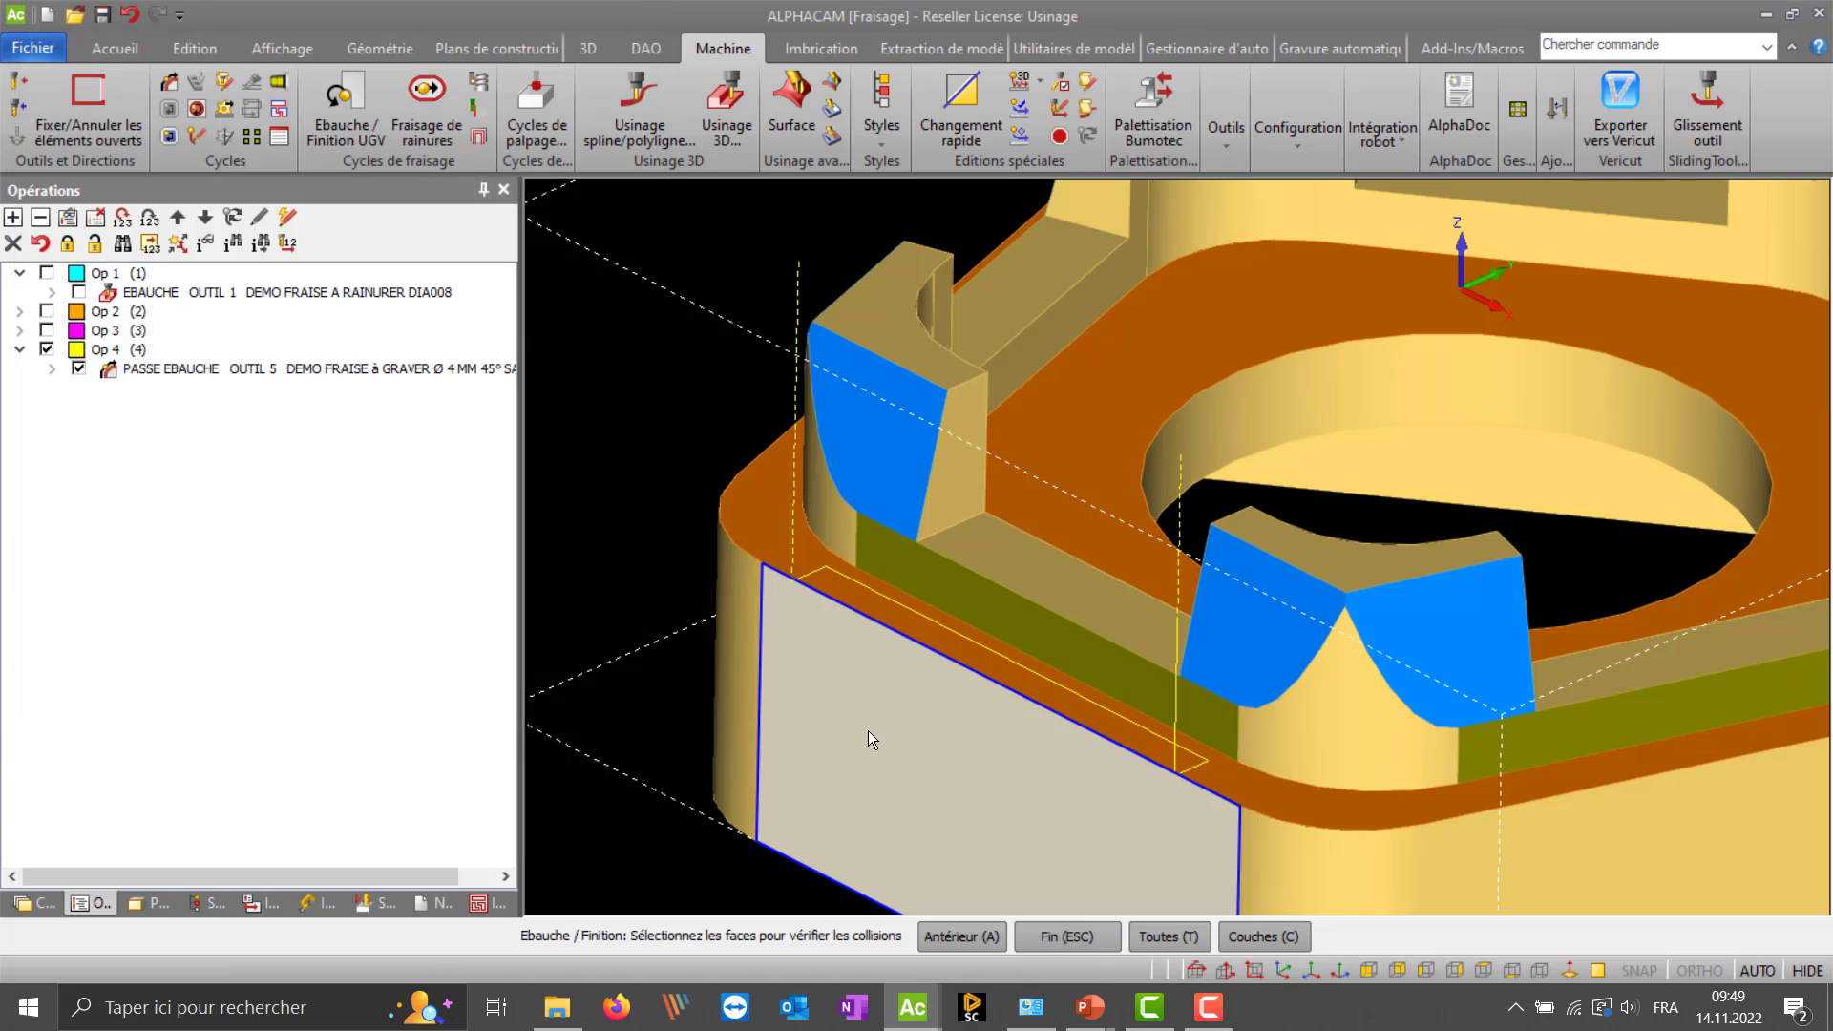
- Pick the two blue faces above the ends of the green face as collision check faces, recalculate and inspect the toolpath
click(896, 479)
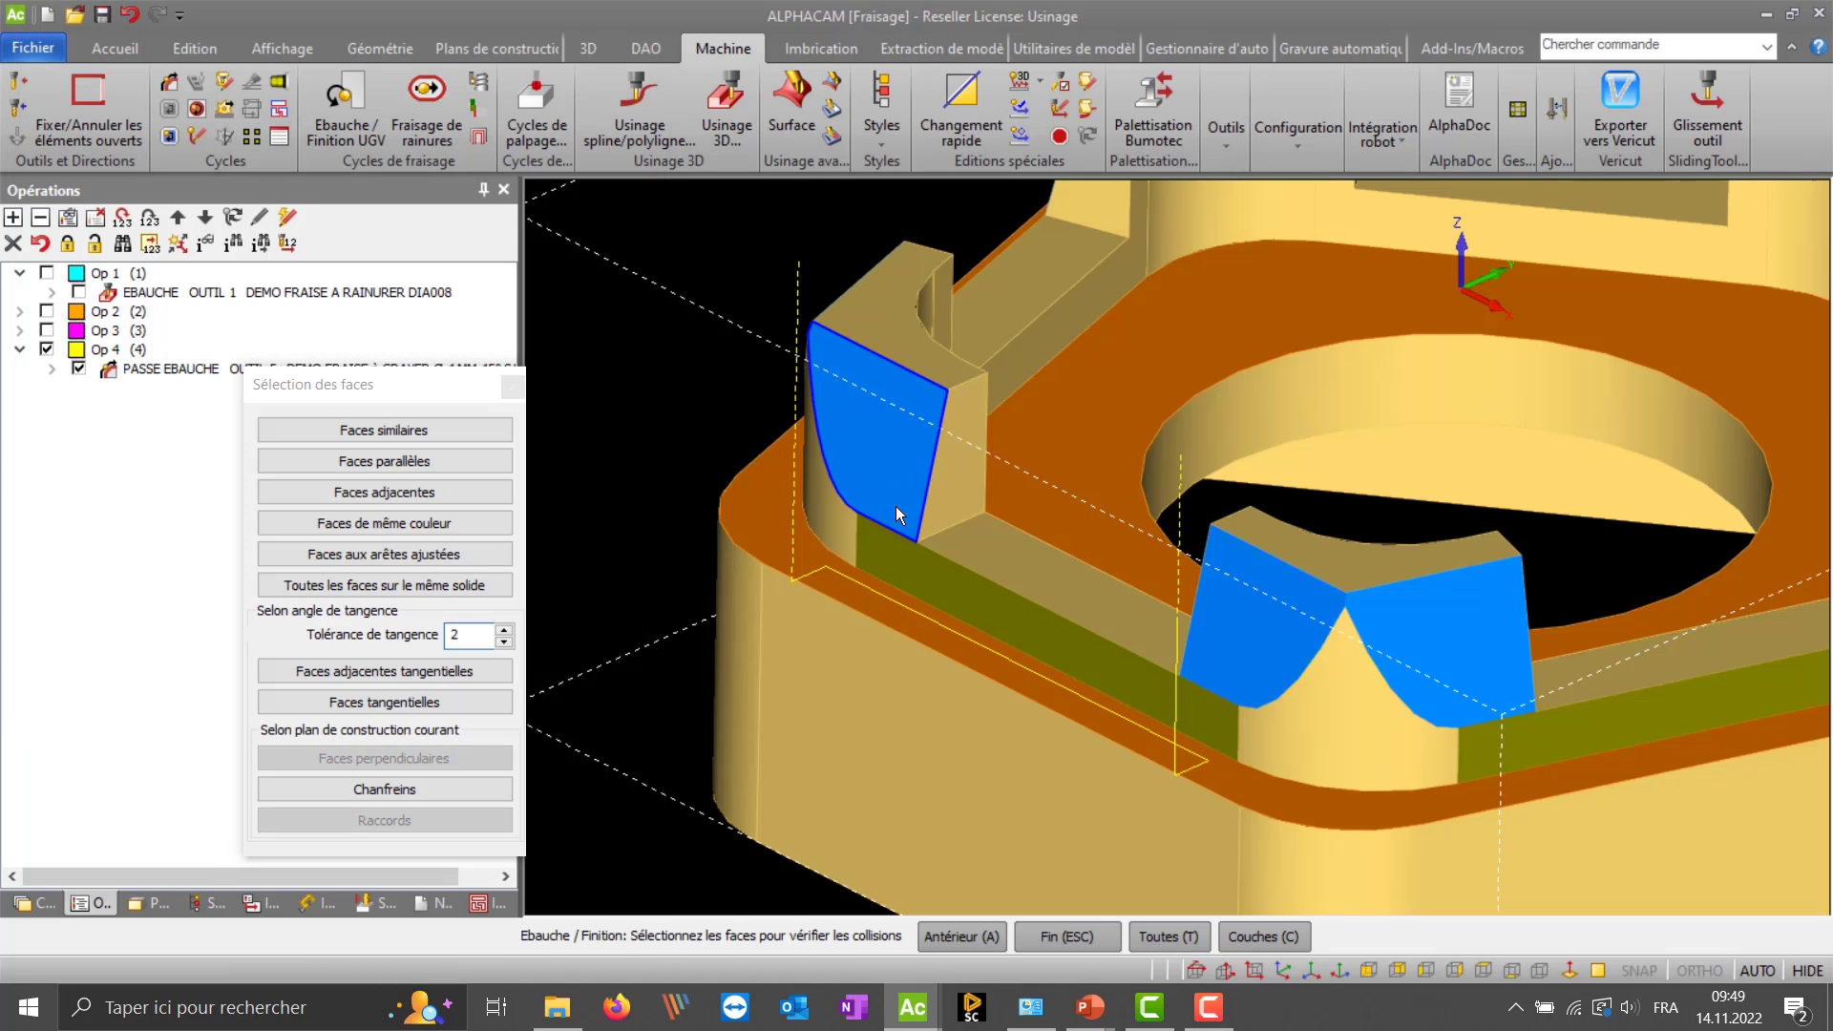
click(1258, 634)
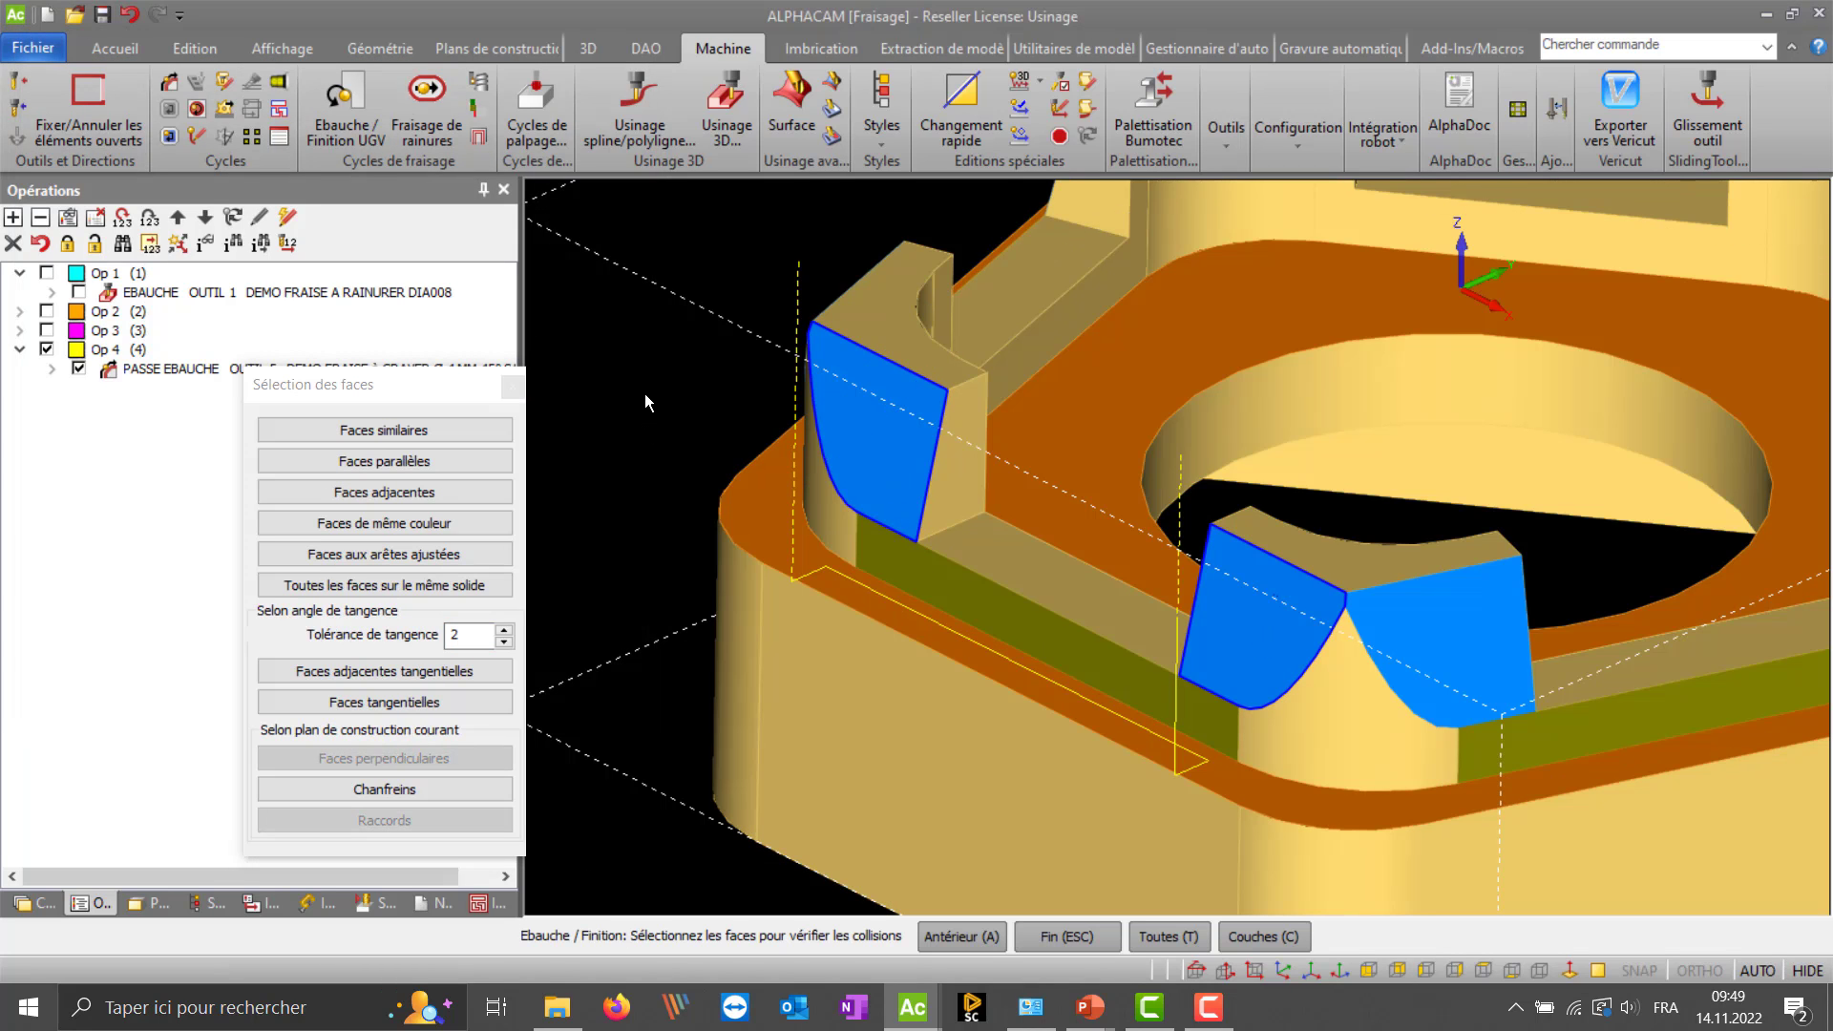
key(Escape)
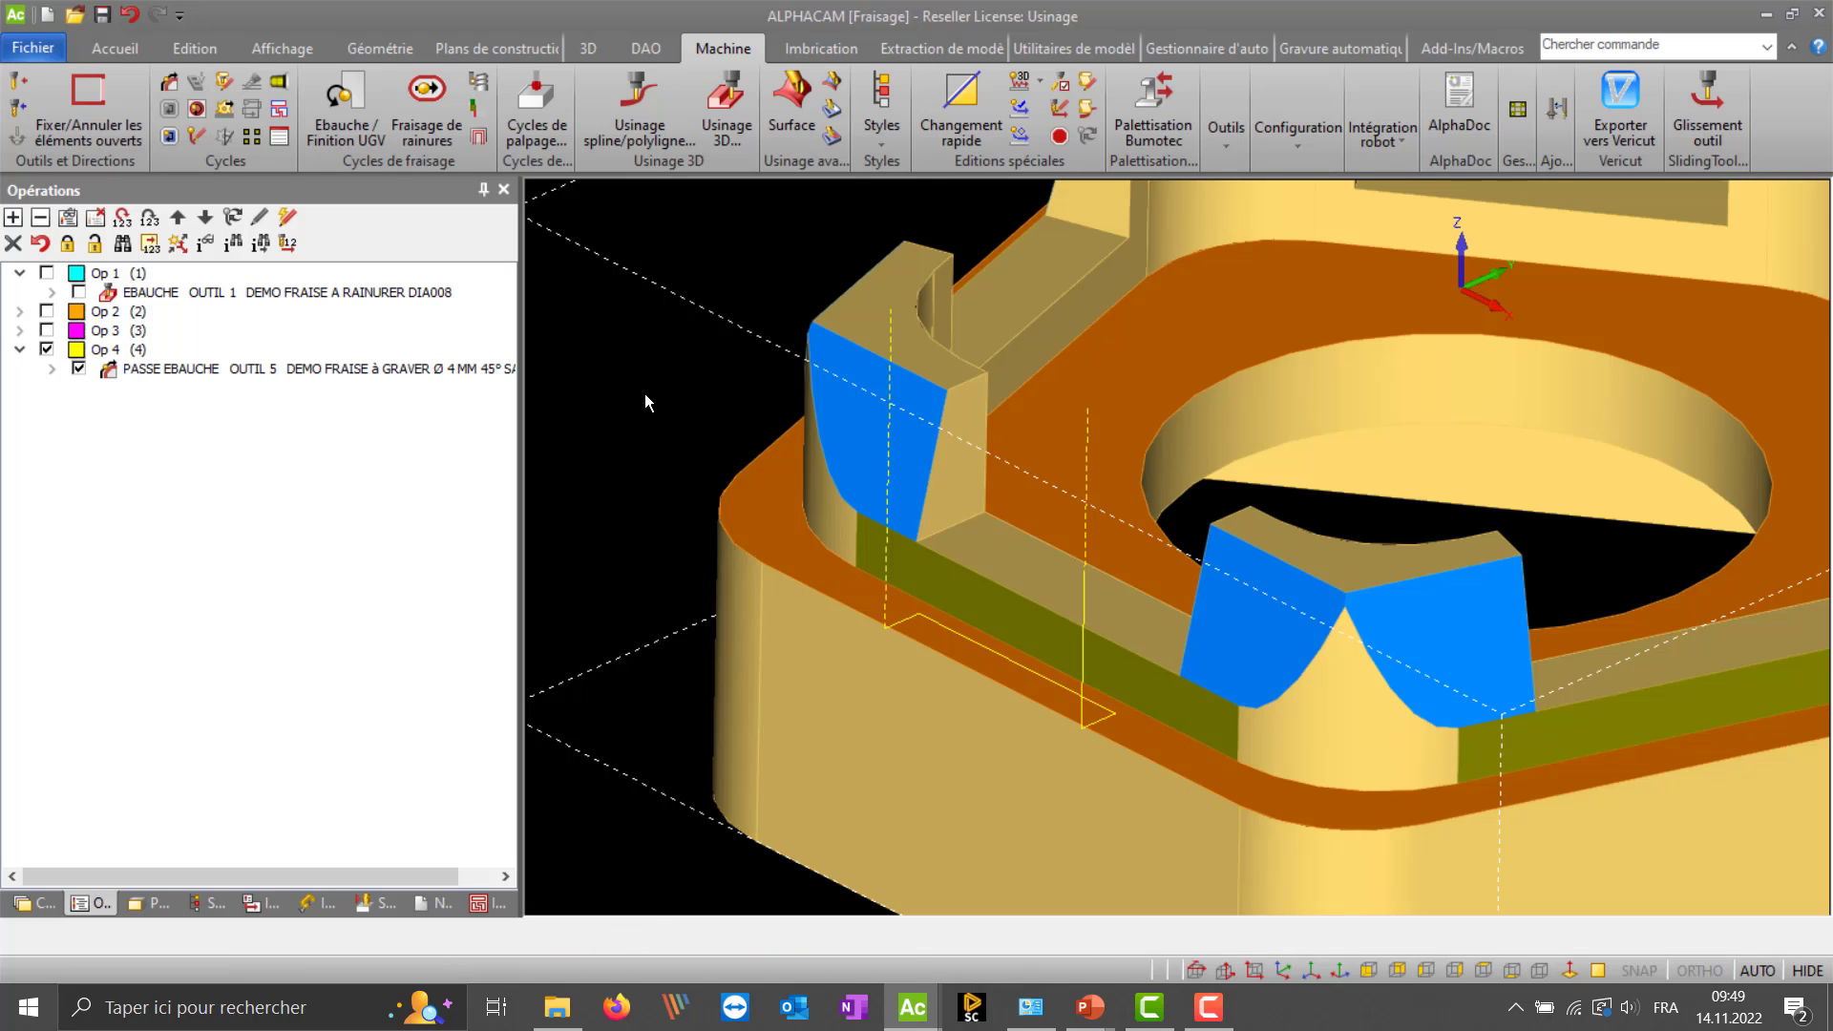
middle_drag(1019, 705, 1119, 600)
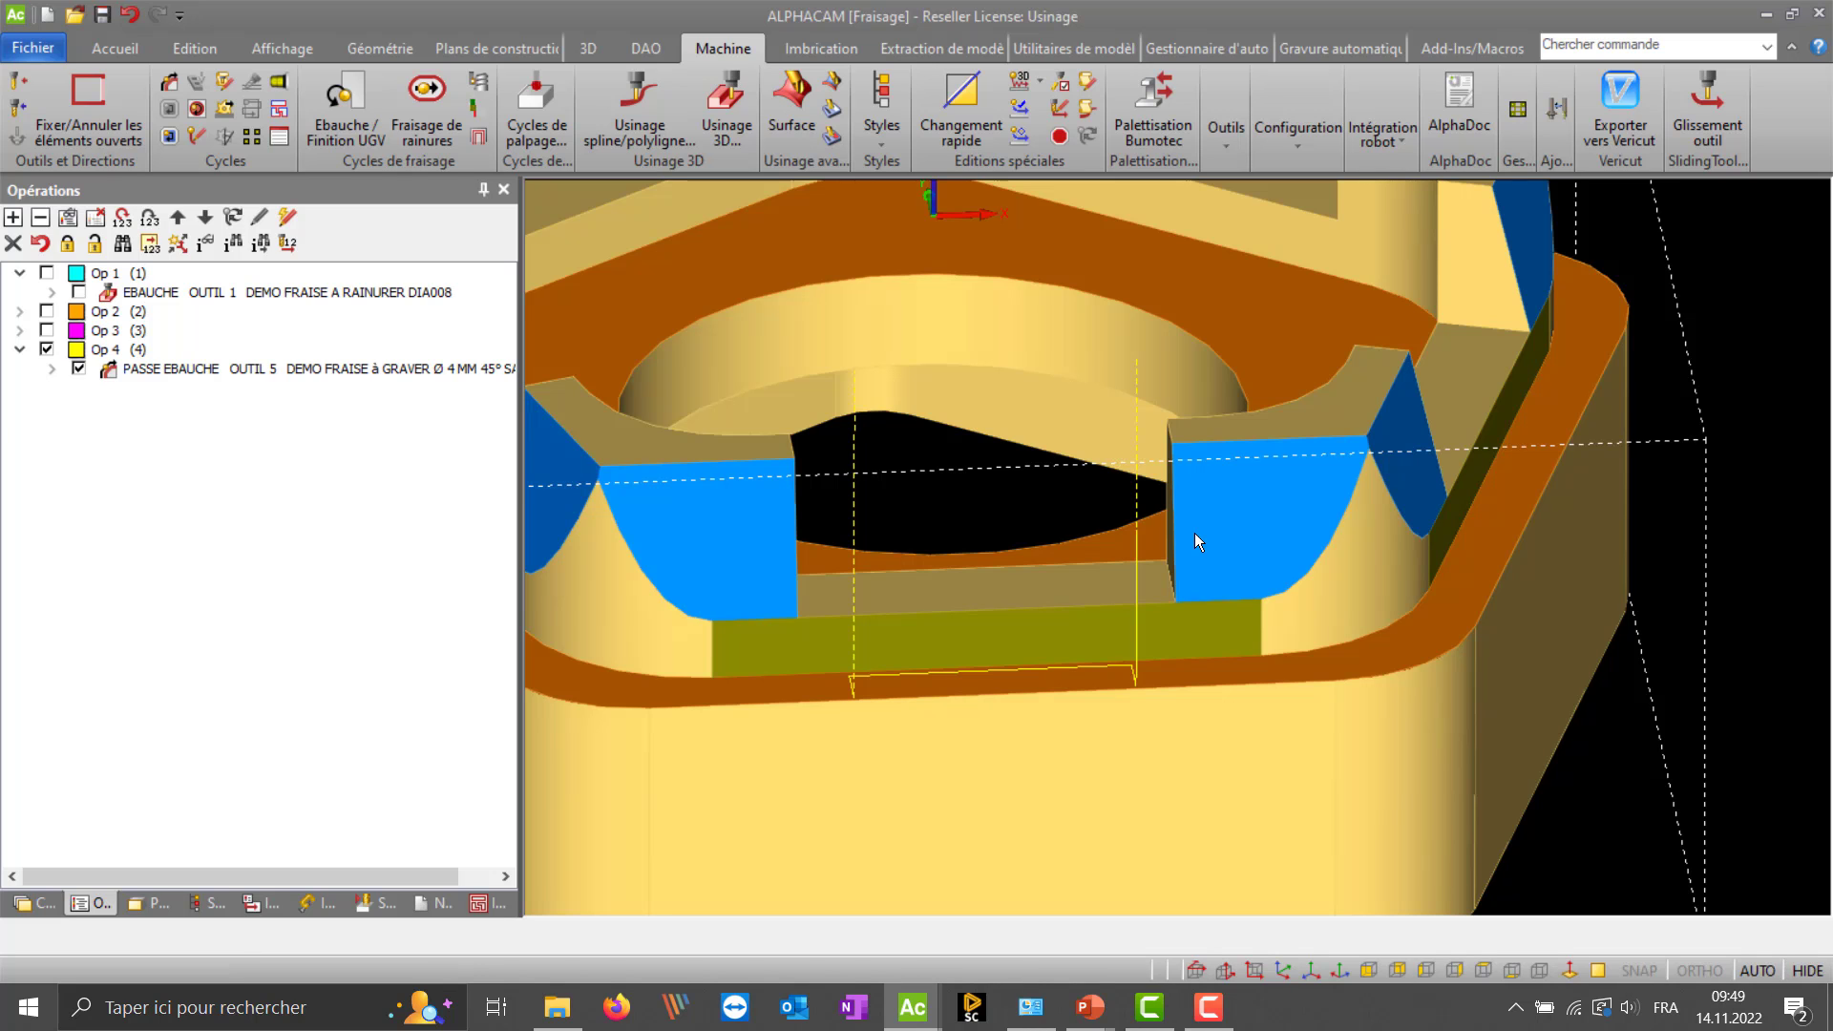
- Show the Op 1 roughing toolpath together with Op 4 and run the solid simulation at maximum speed
middle_drag(882, 584, 632, 592)
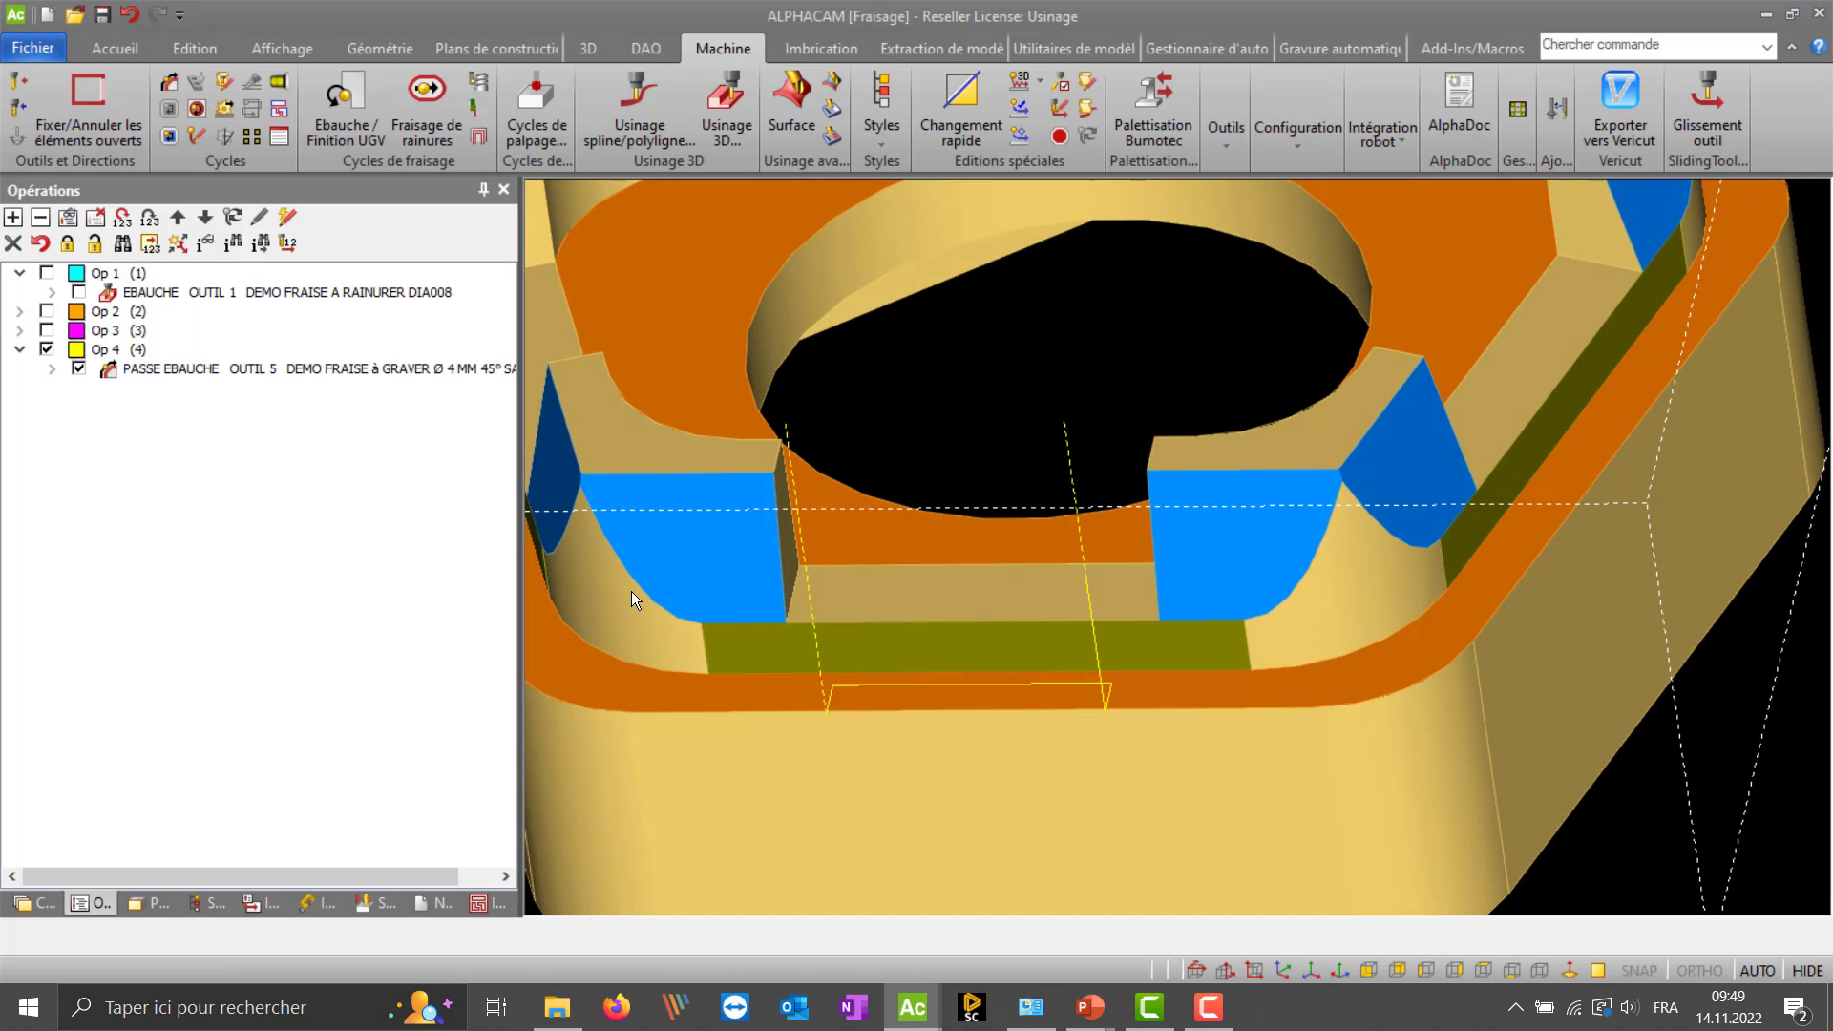
click(78, 292)
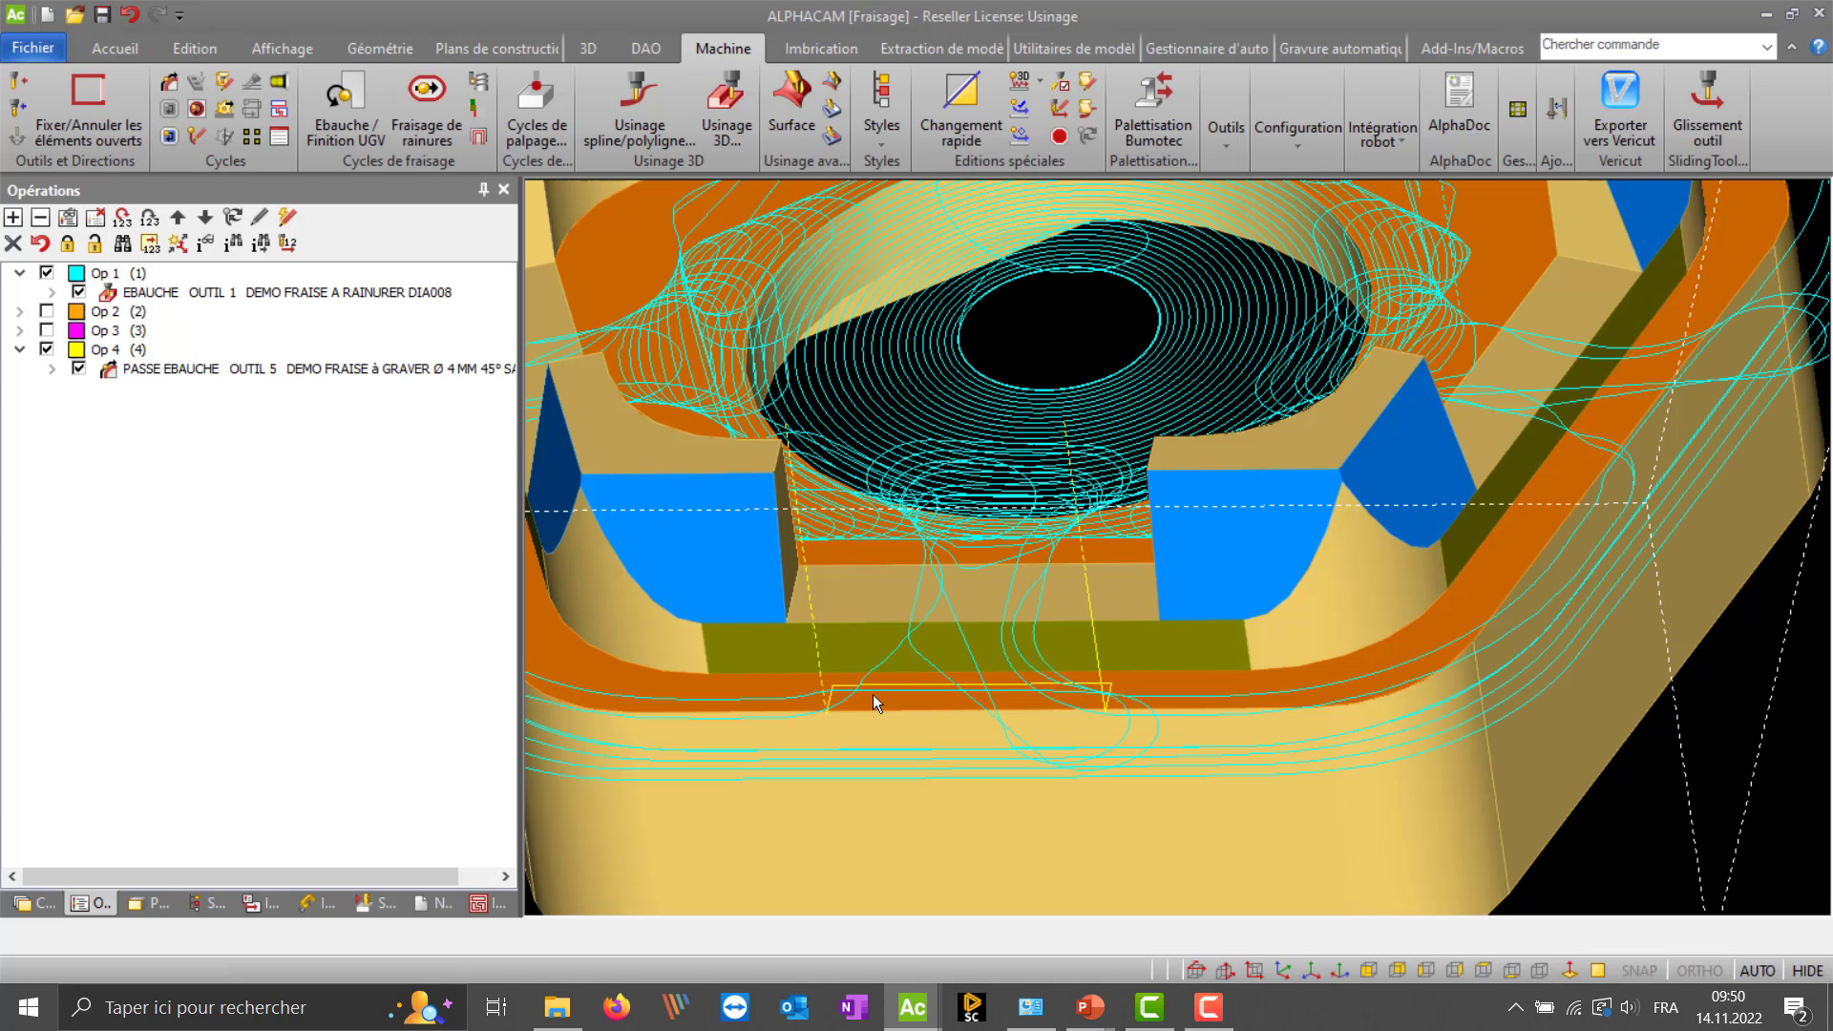
right_click(951, 702)
click(1005, 833)
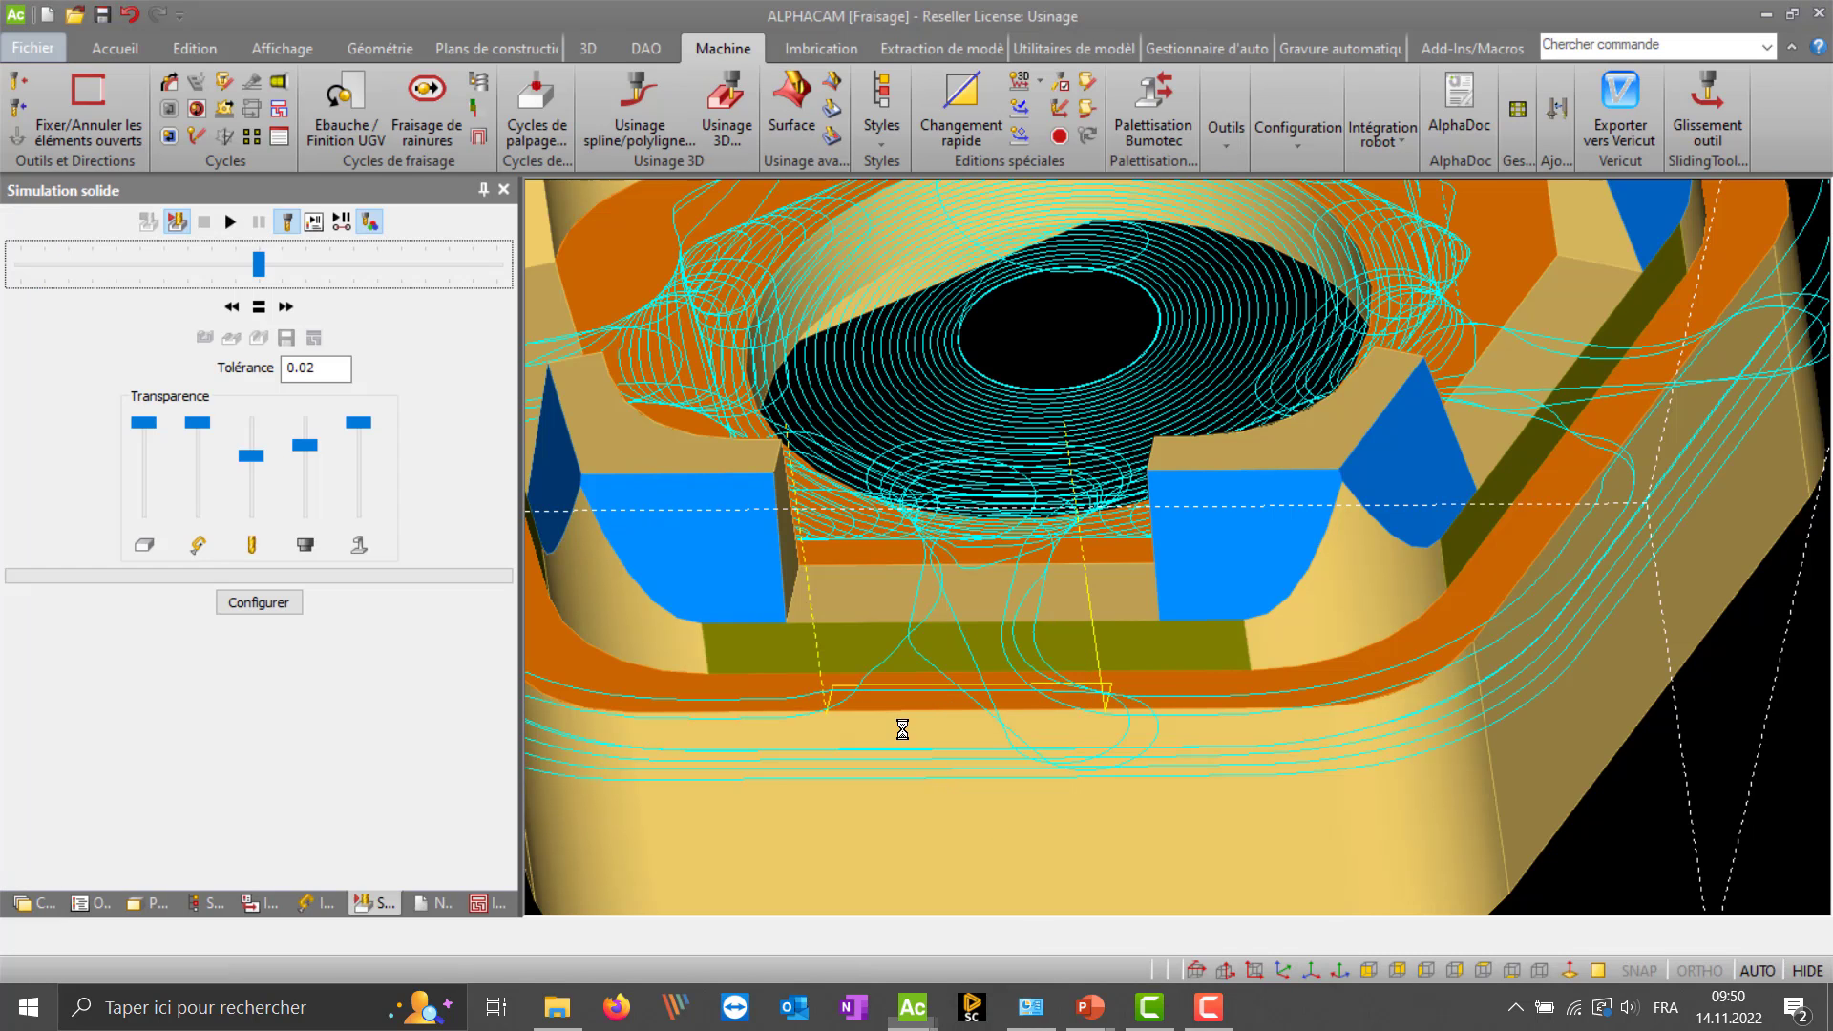
click(231, 221)
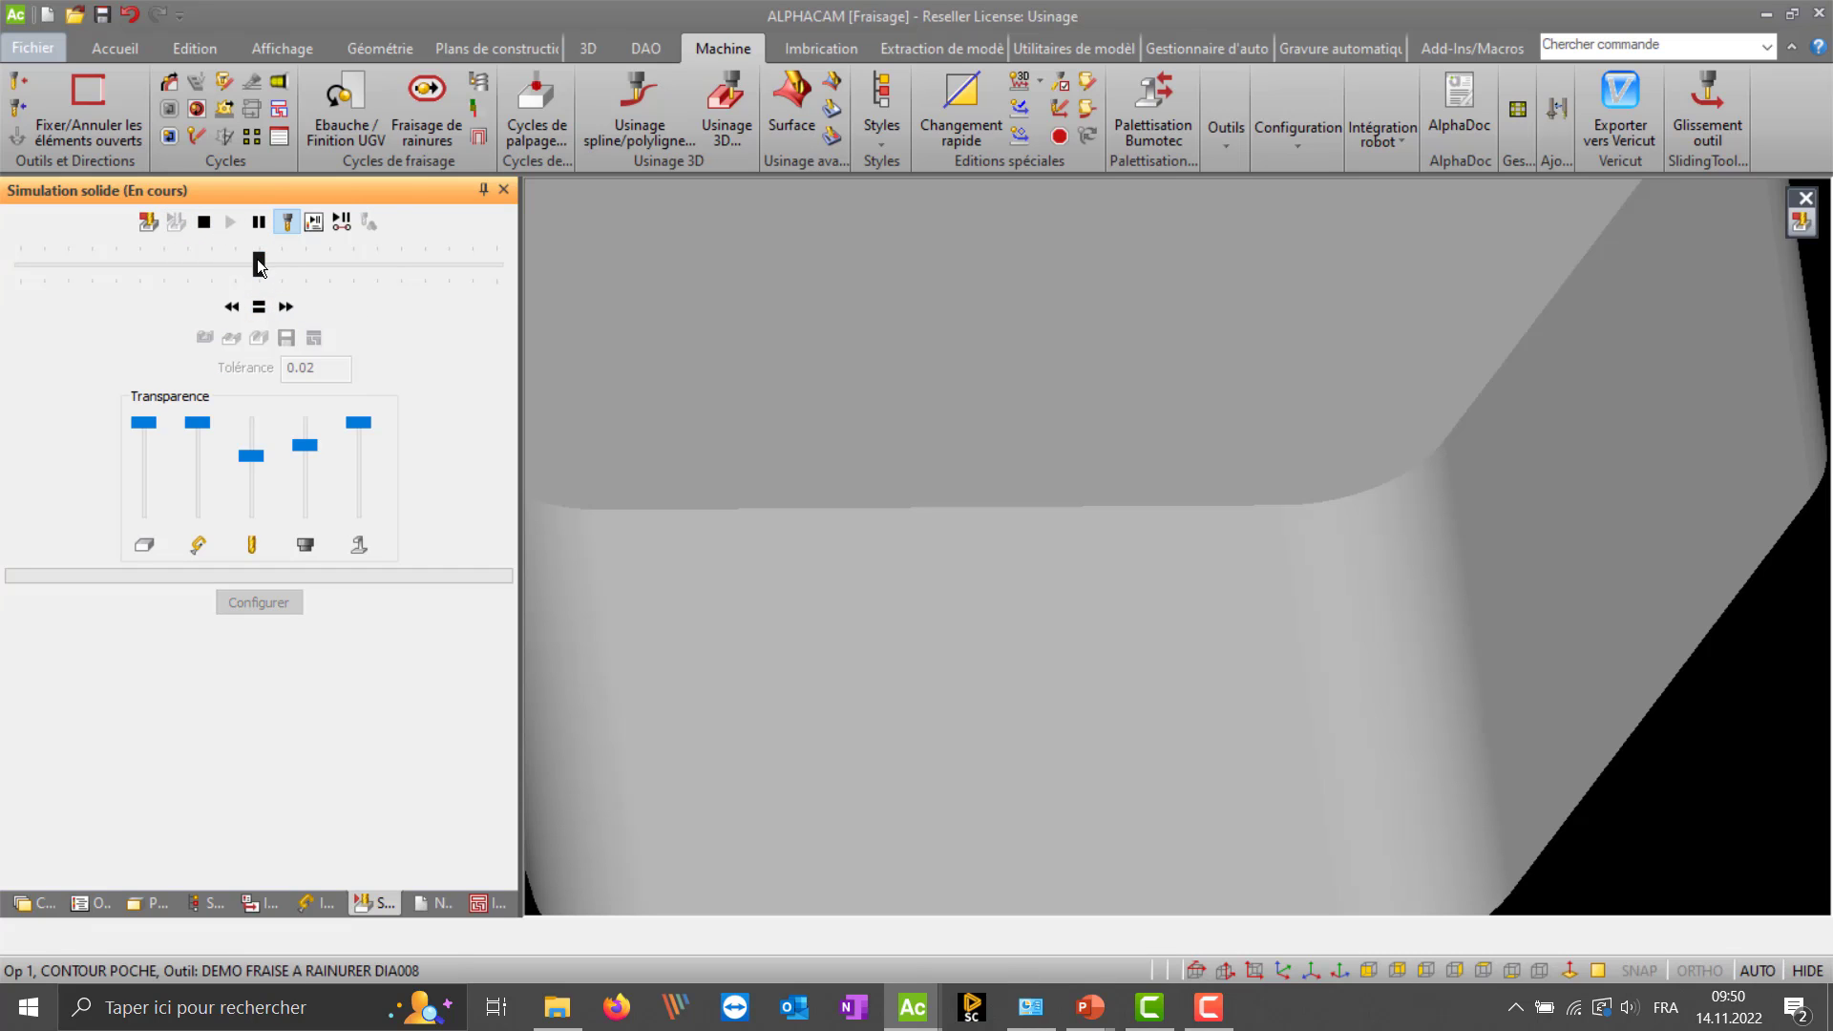
drag(256, 262, 519, 263)
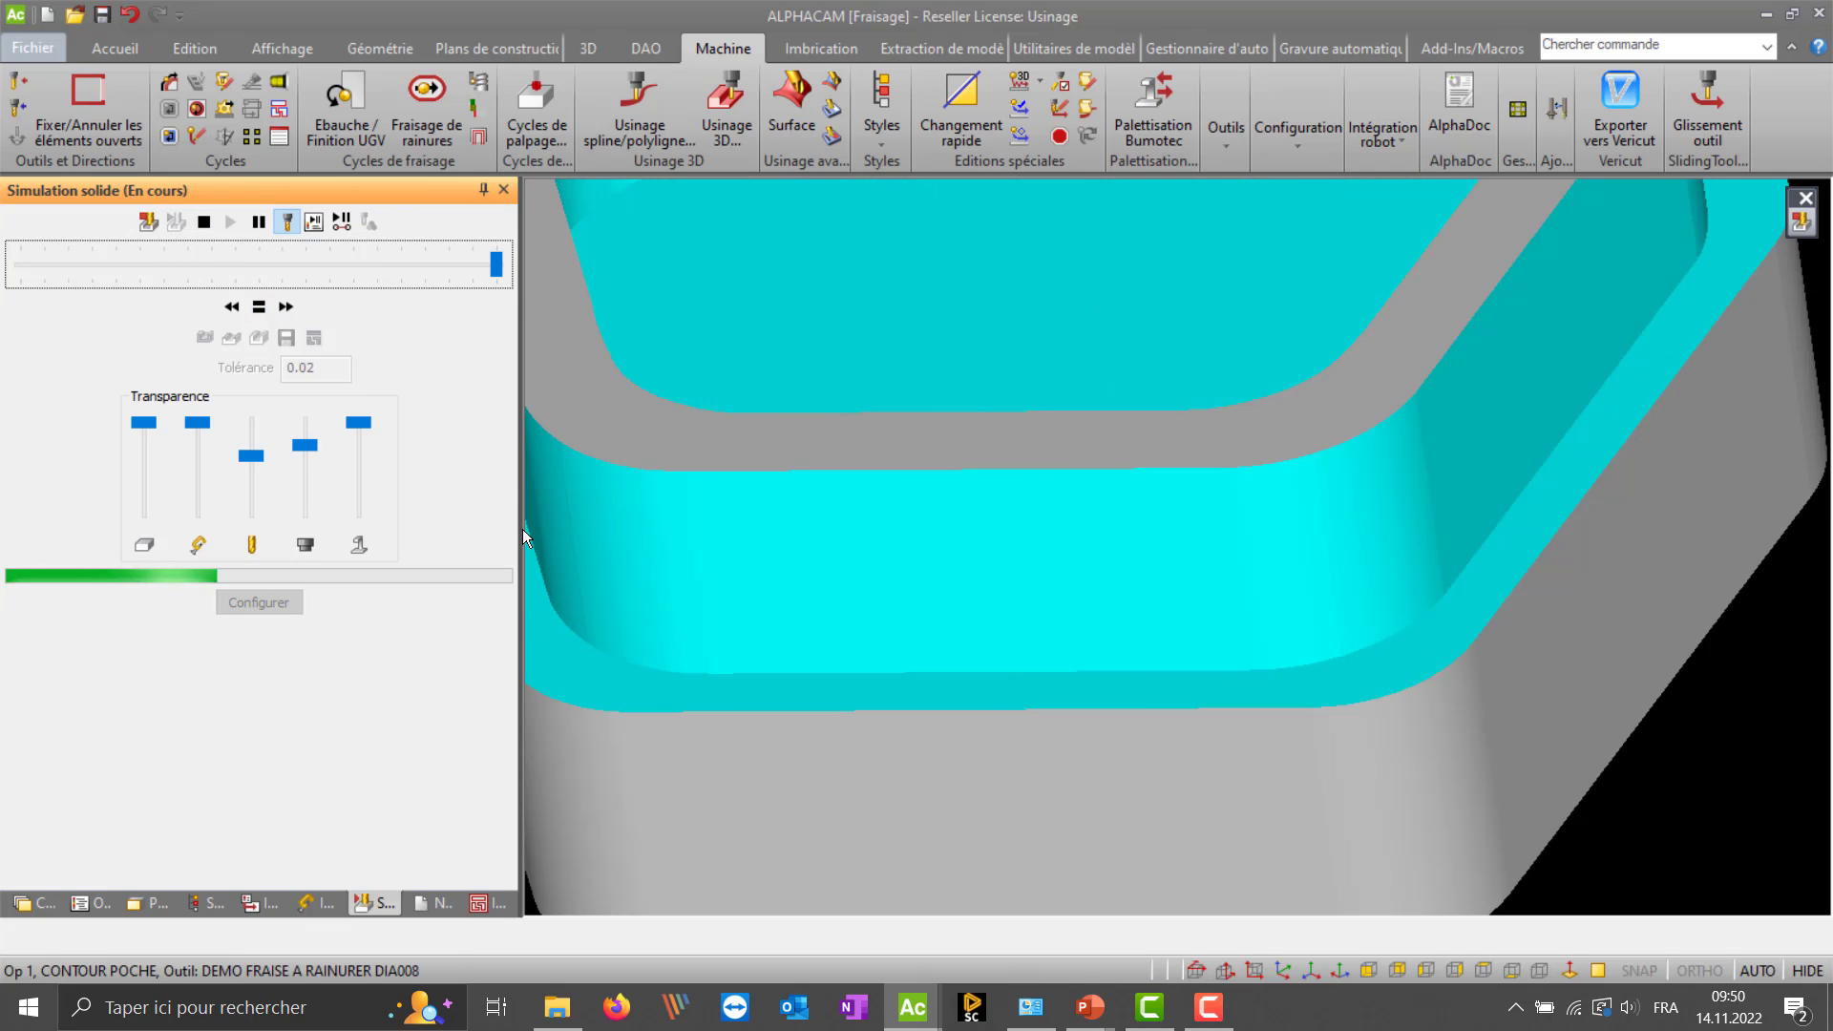
- Inspect the Op 4 cut between the two corner posts on the simulated part and return to the CAD model view
scroll(1119, 434, down, 5)
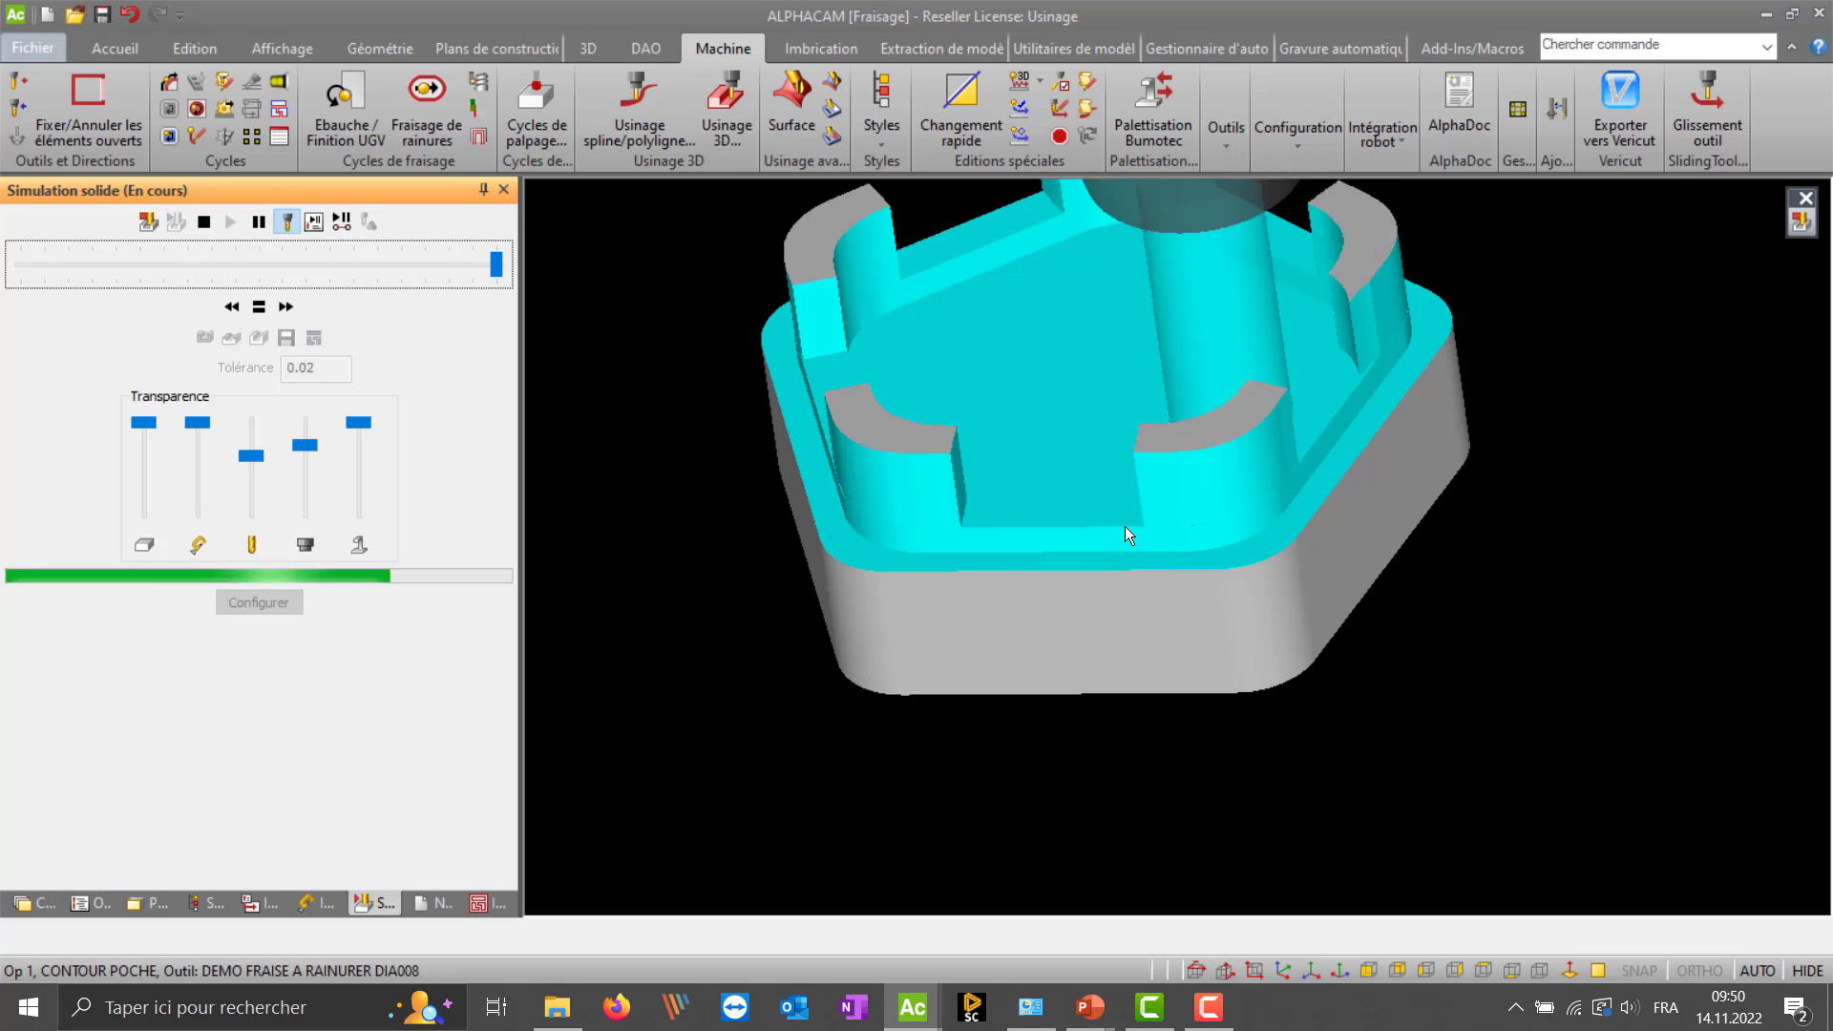
middle_drag(1361, 488, 1411, 489)
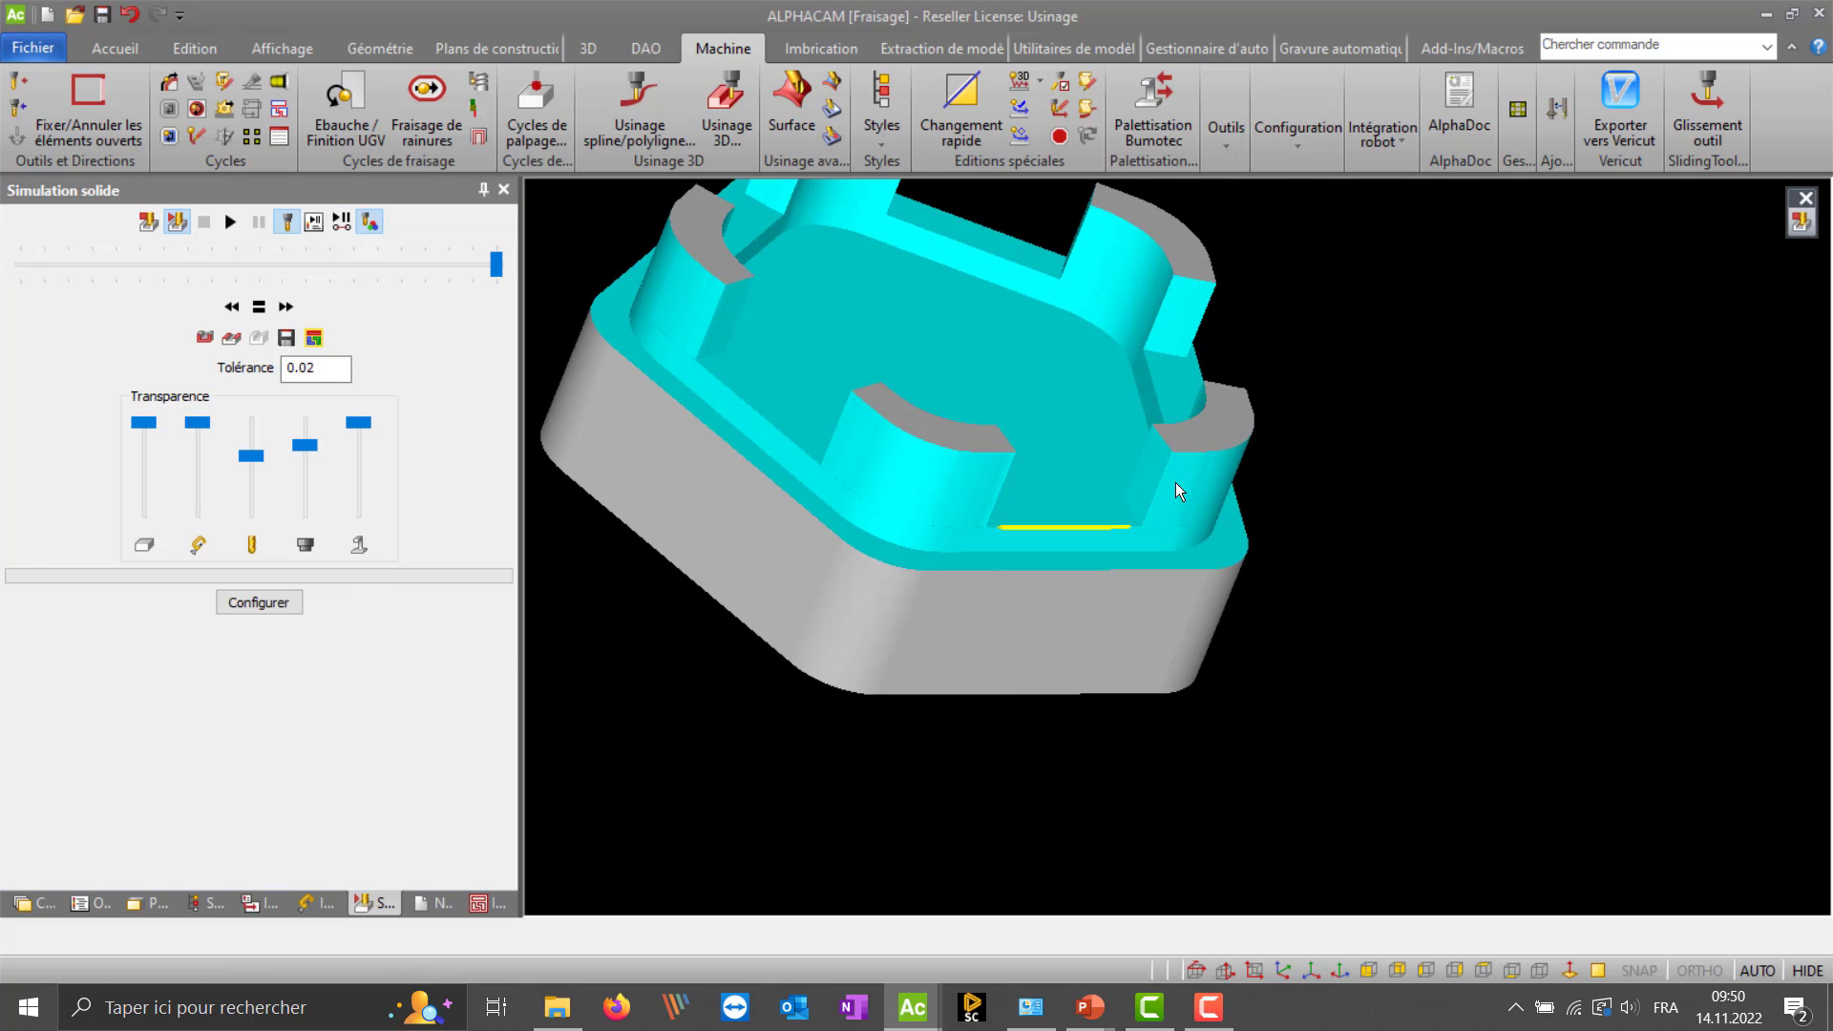
scroll(1172, 485, up, 4)
scroll(1151, 439, down, 2)
middle_drag(1150, 441, 1040, 441)
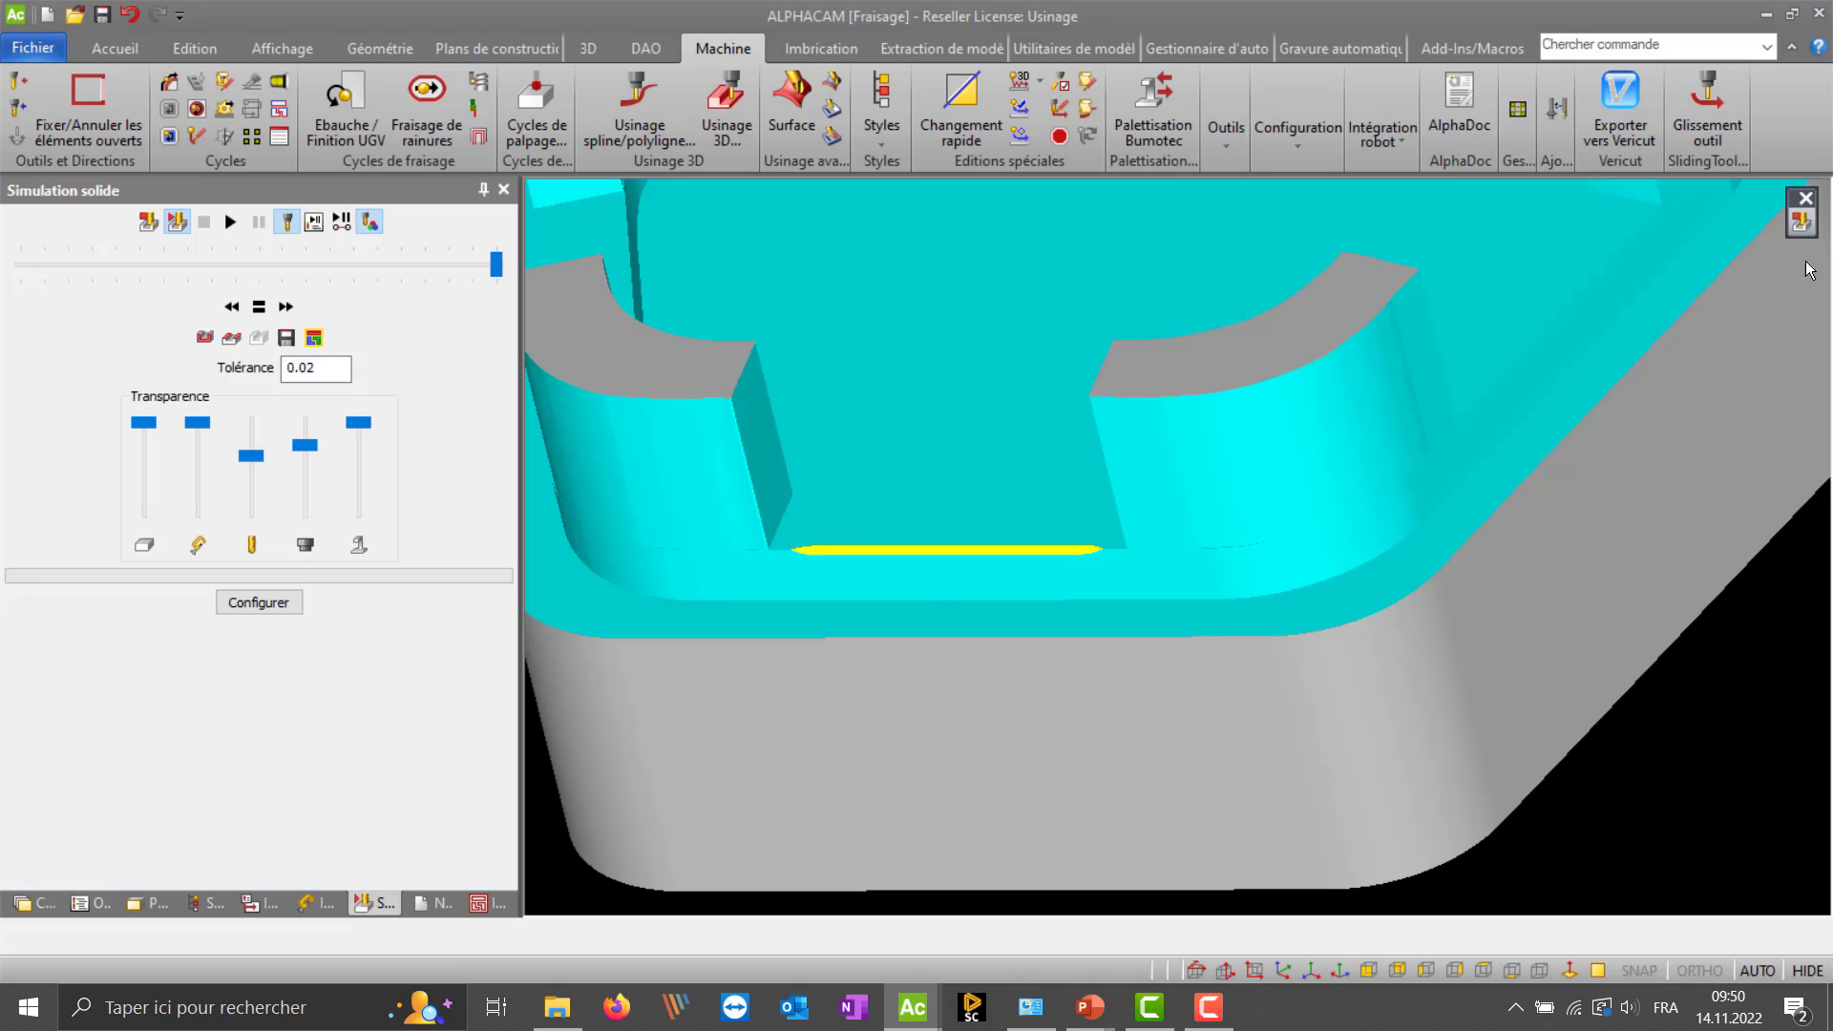
click(1802, 222)
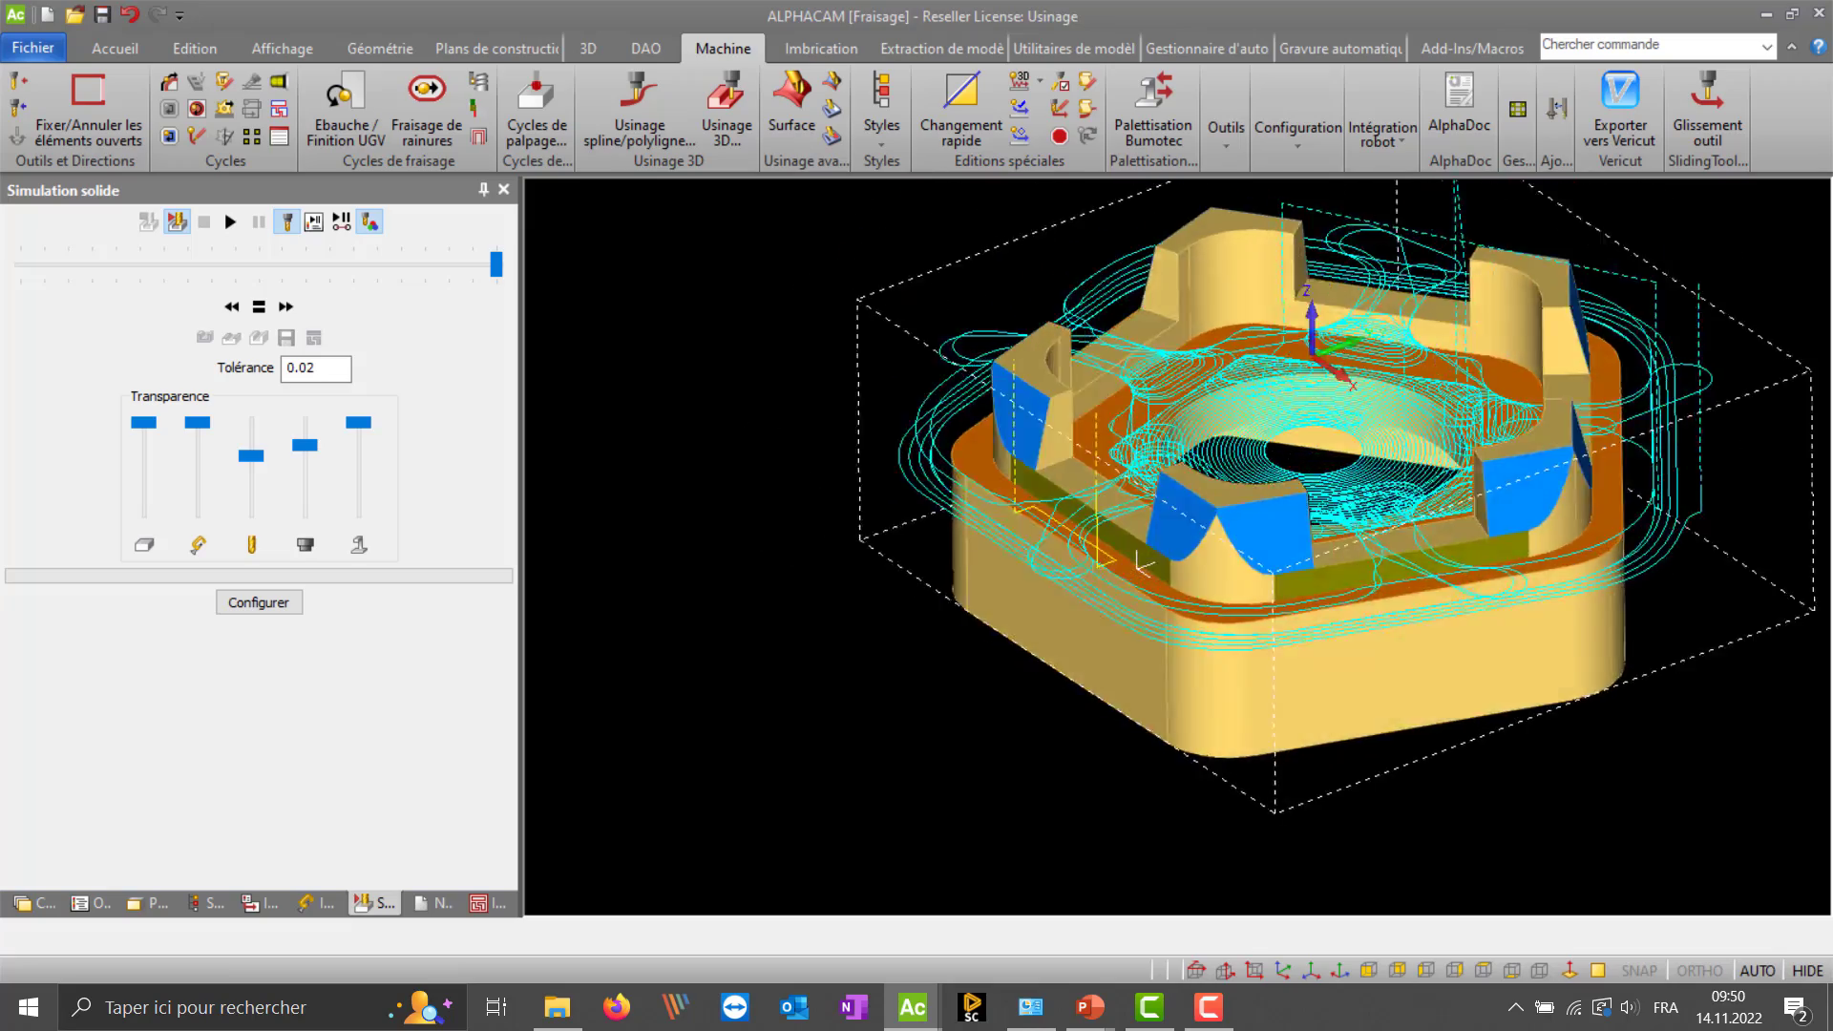
- Hide the Op 1 toolpath and save the Op 4 roughing pass as machining style 001.amy, replacing the existing file
click(112, 904)
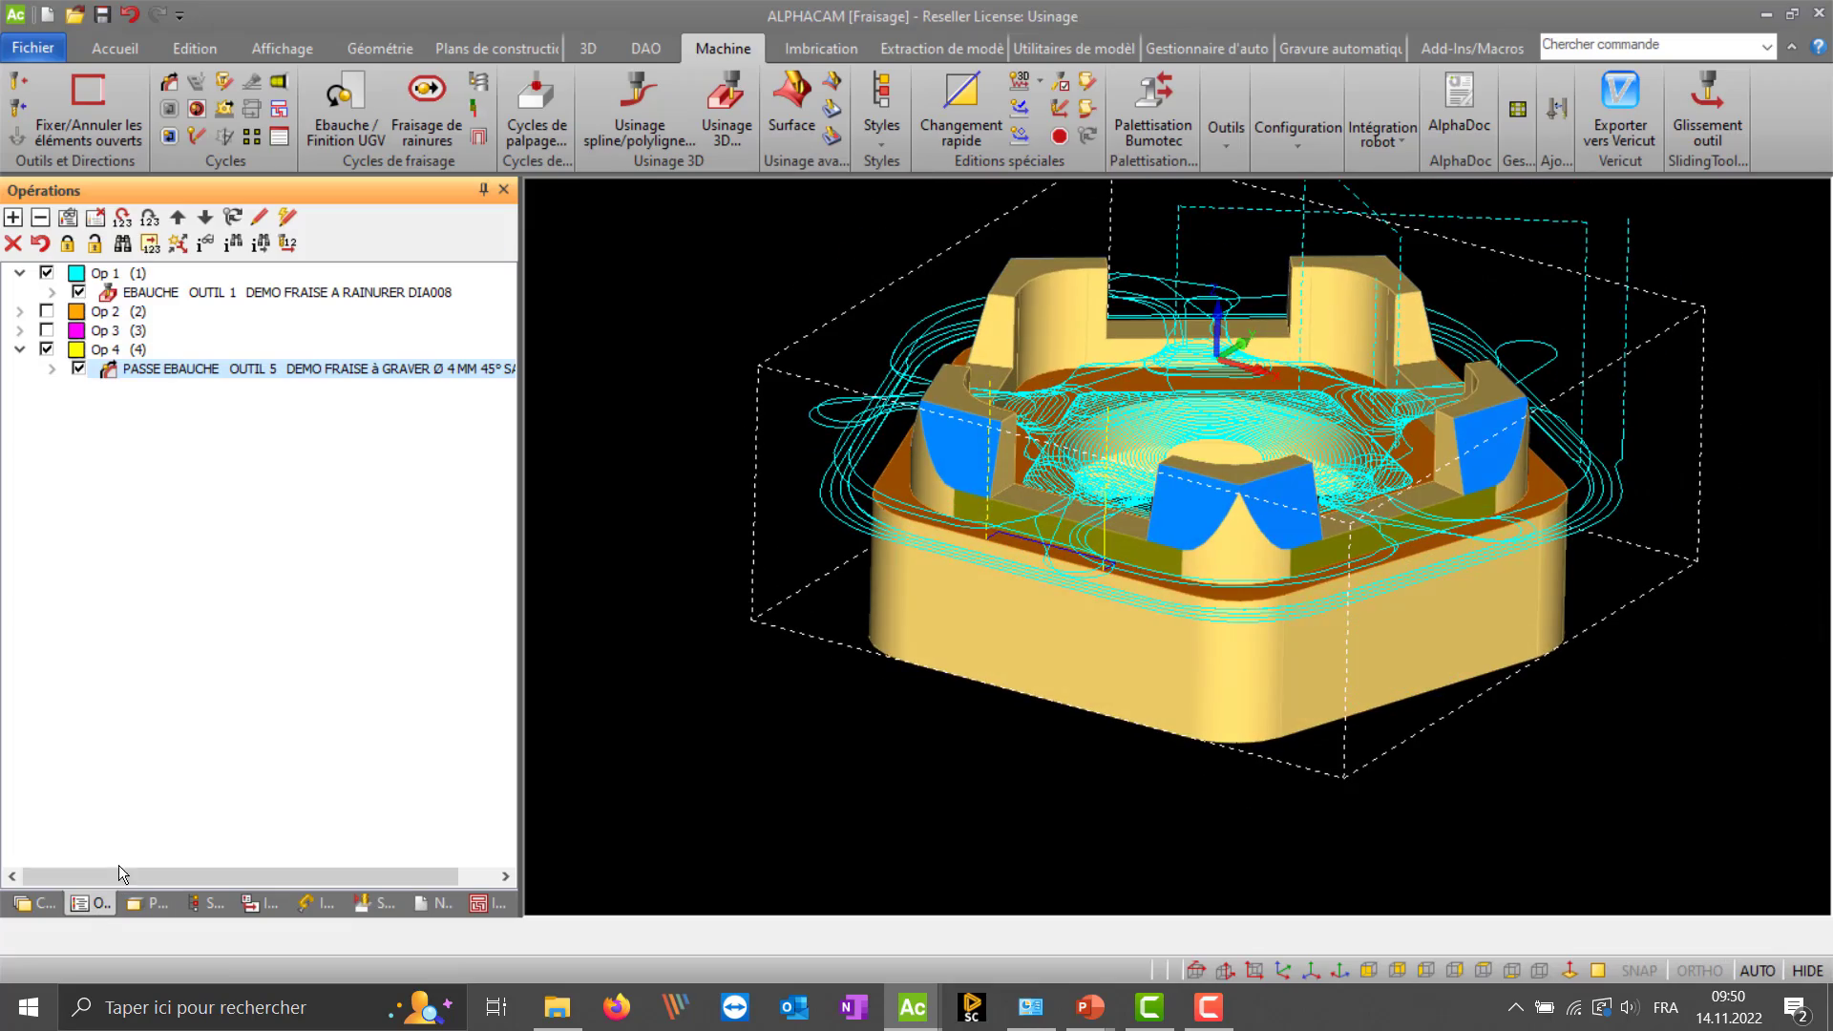
click(78, 292)
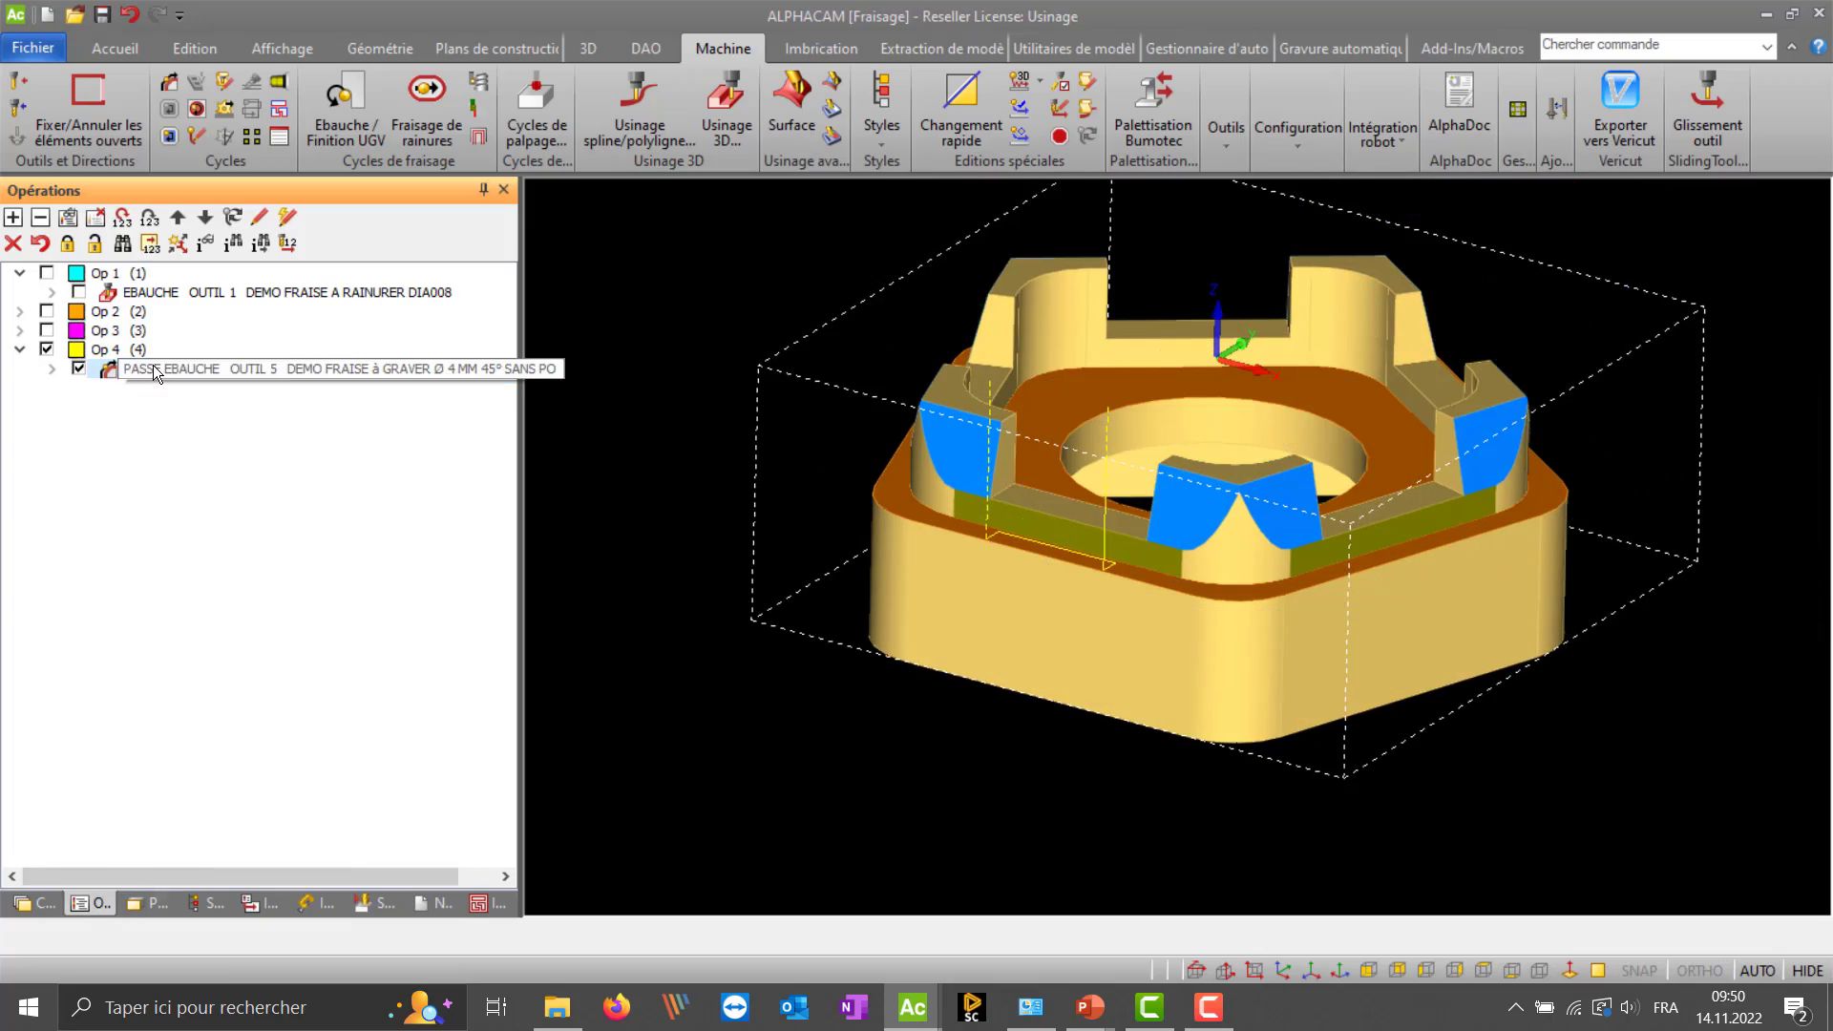
right_click(153, 367)
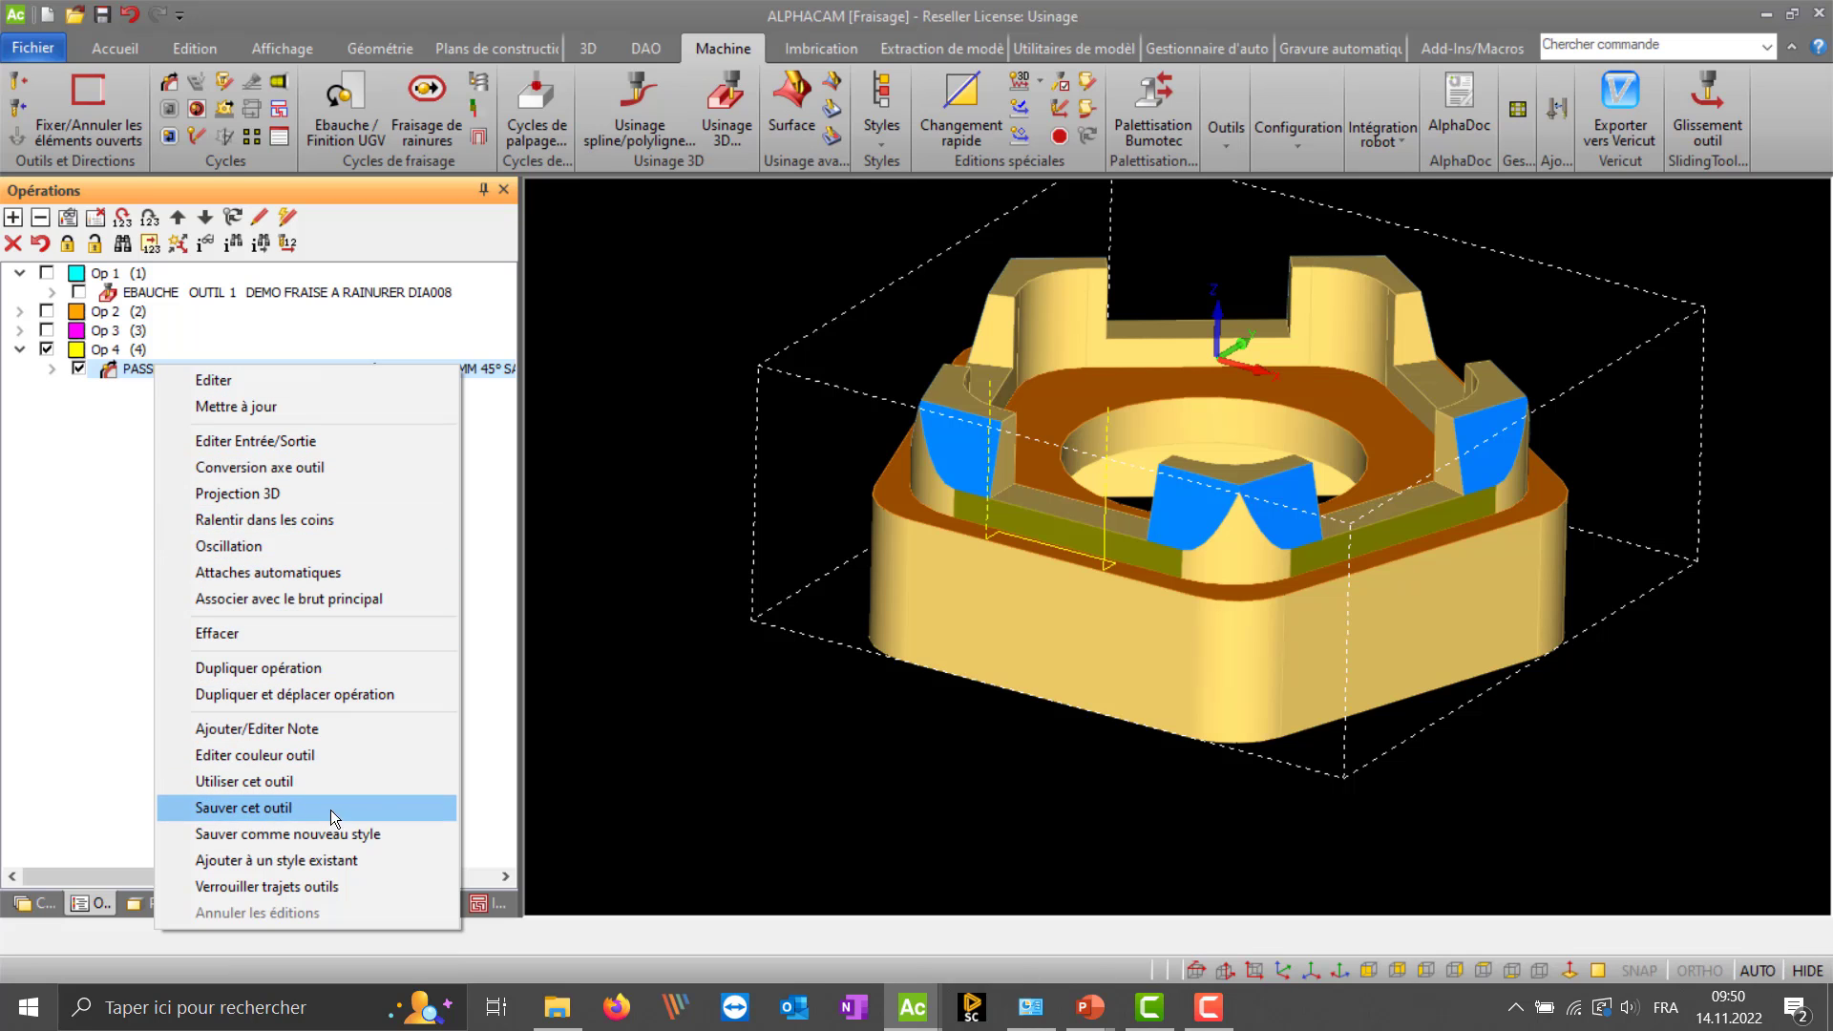
click(346, 839)
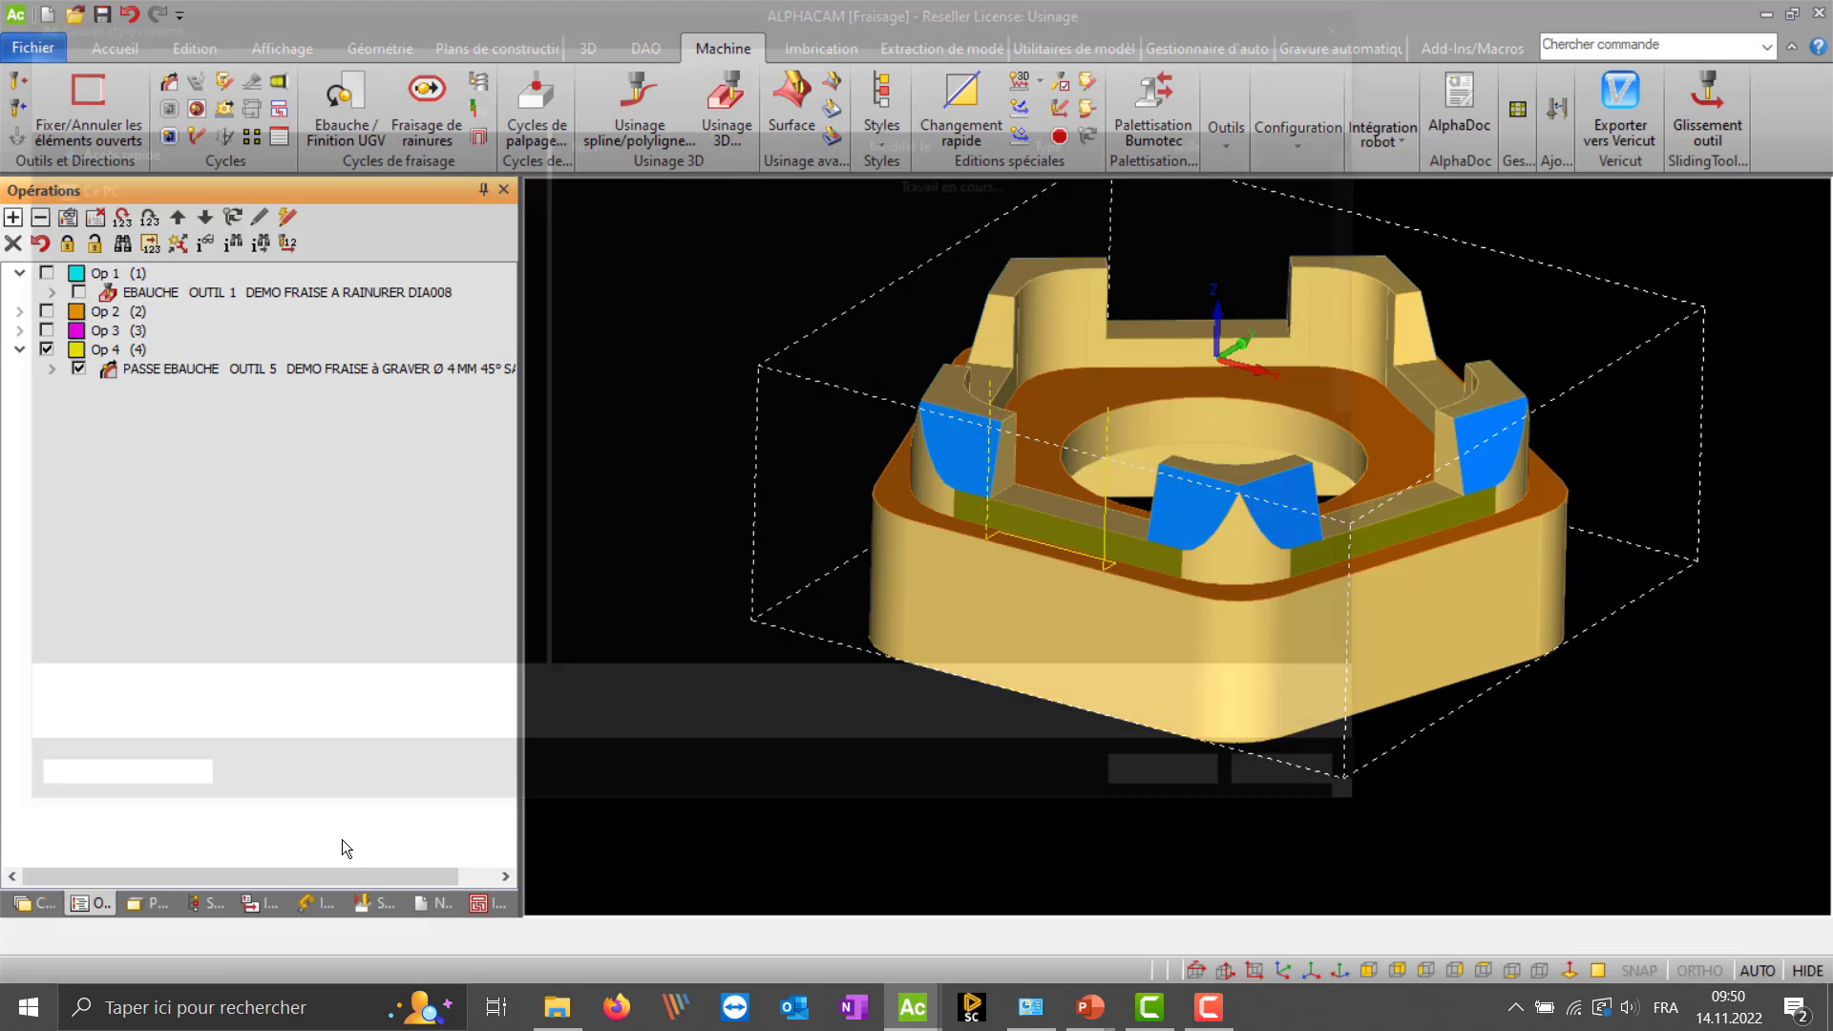
scroll(753, 465, down, 5)
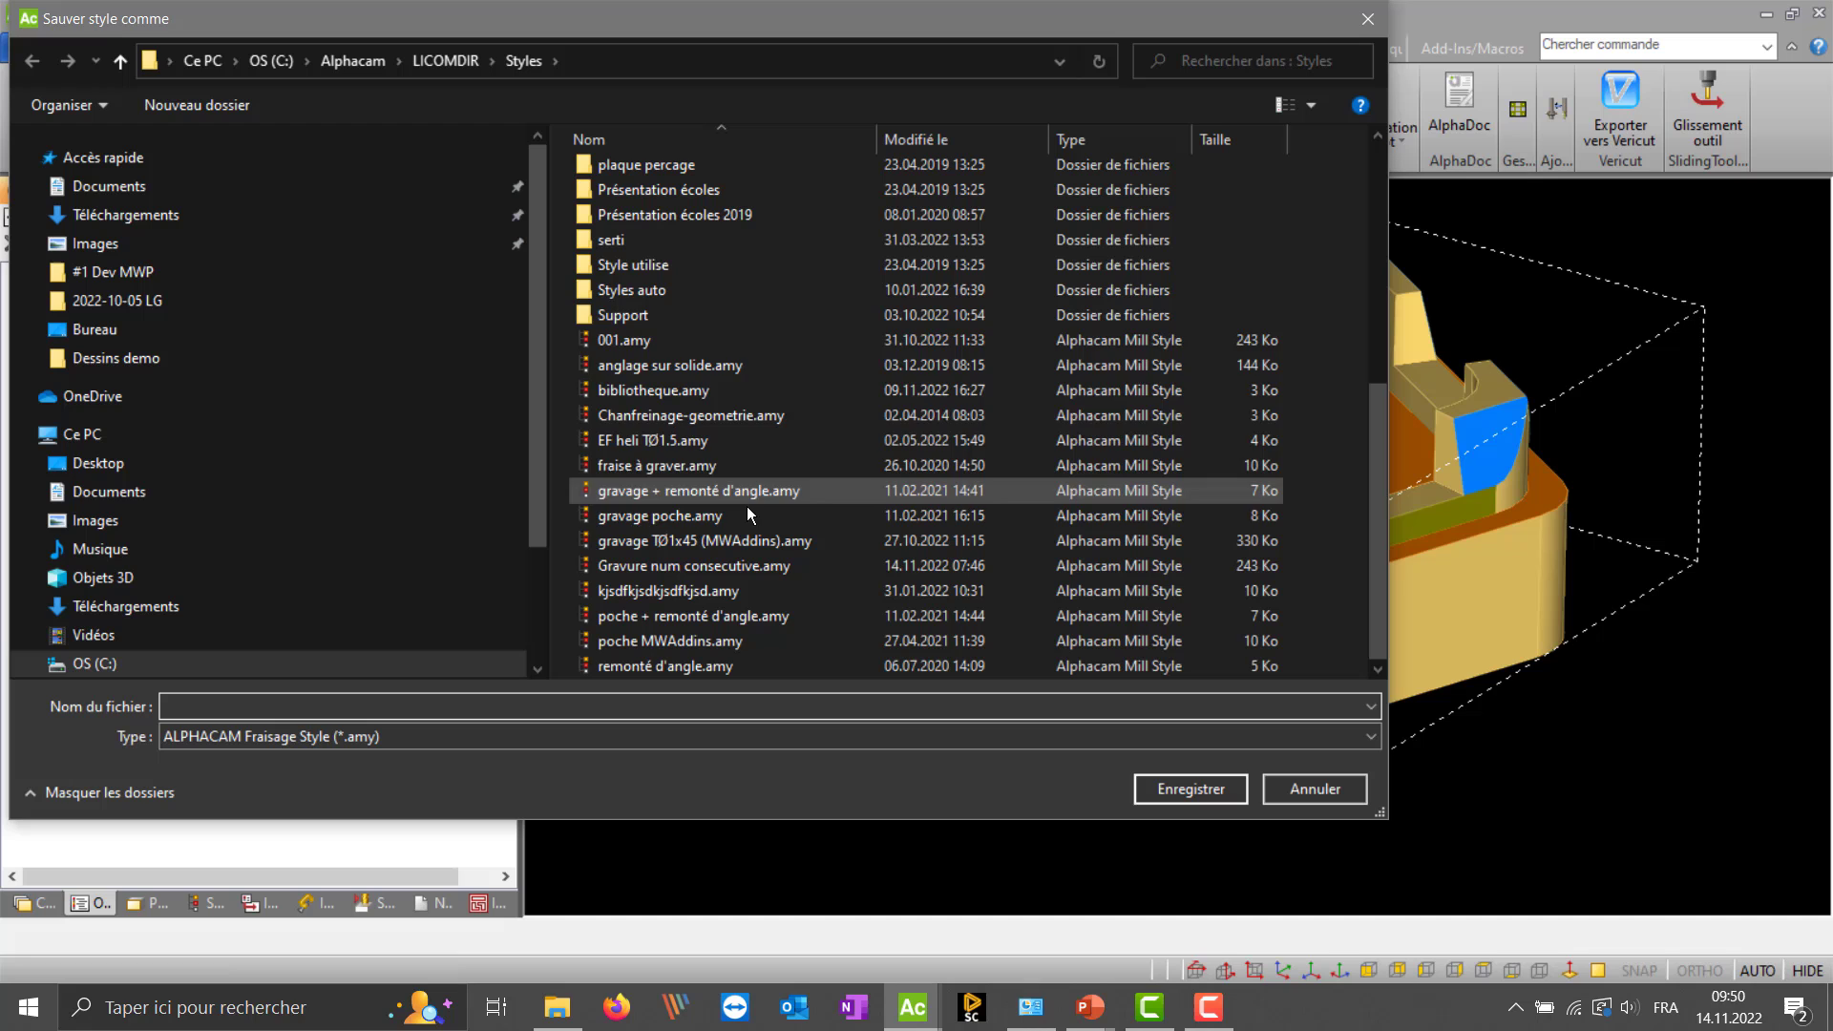
click(618, 341)
double_click(619, 341)
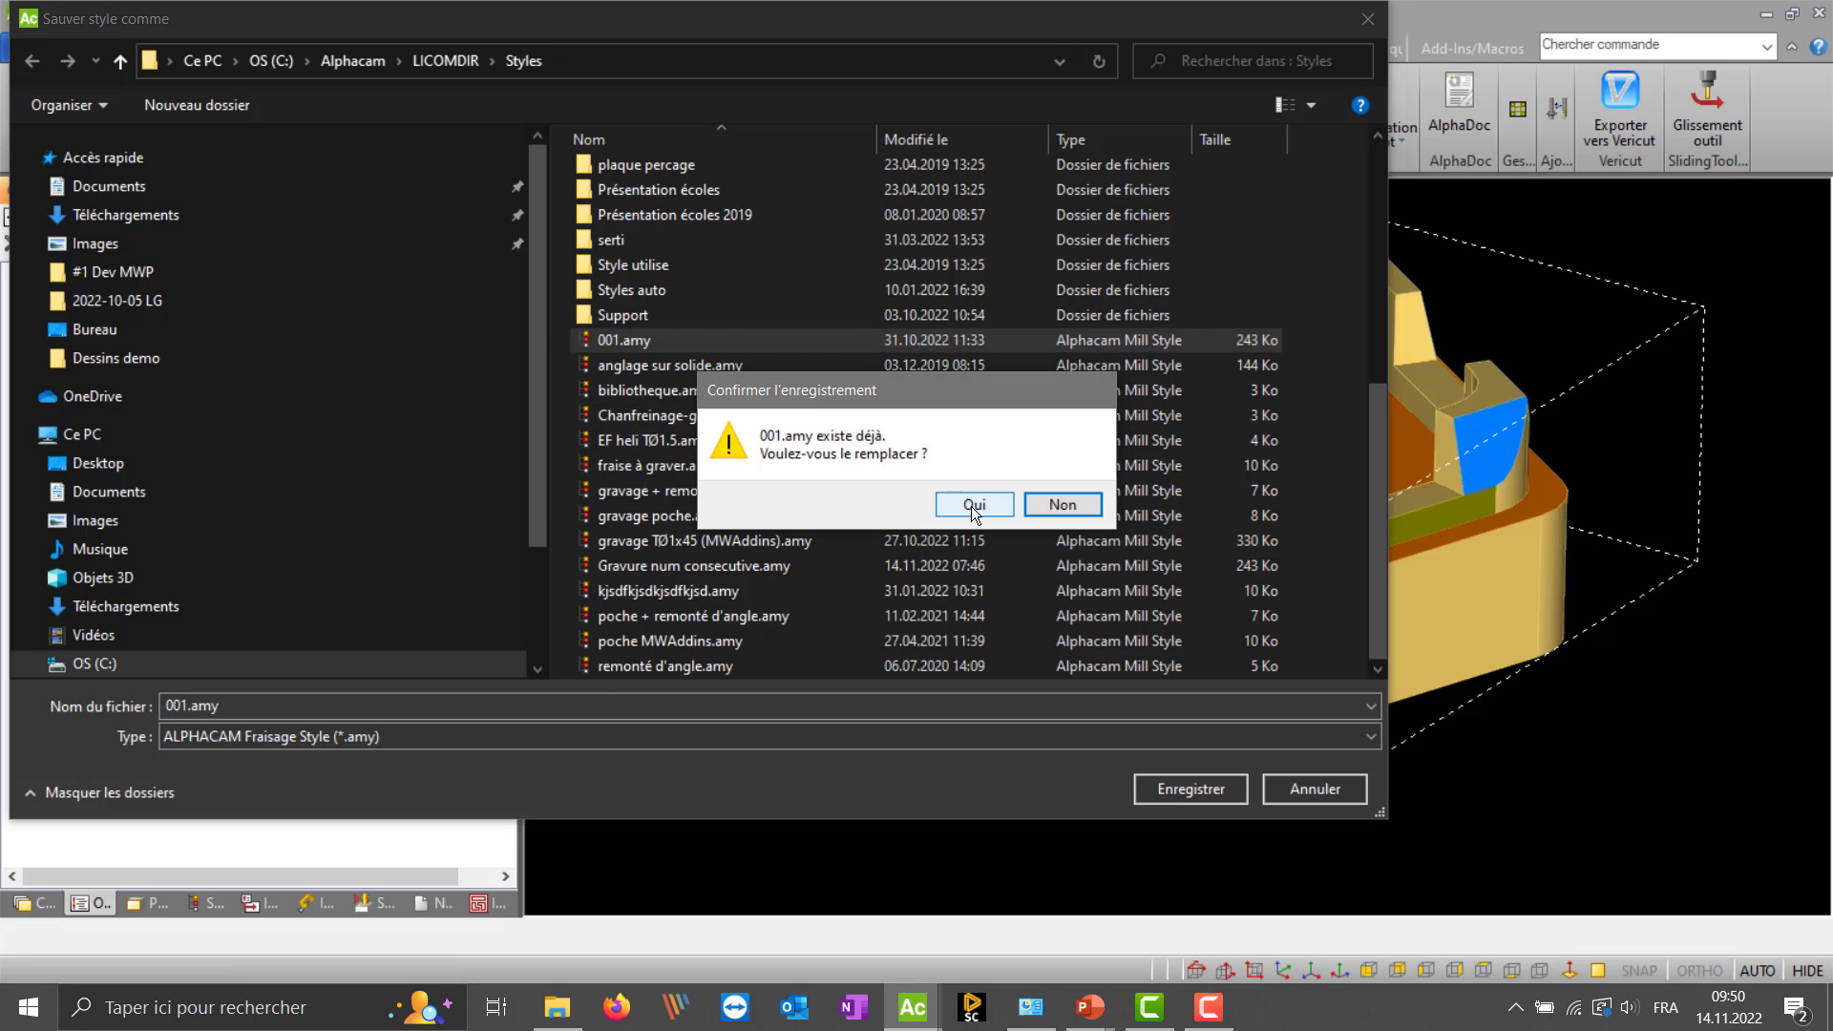
click(972, 506)
- Delete Op 4 and apply style 001 to all faces sharing the green side face's colour
click(139, 351)
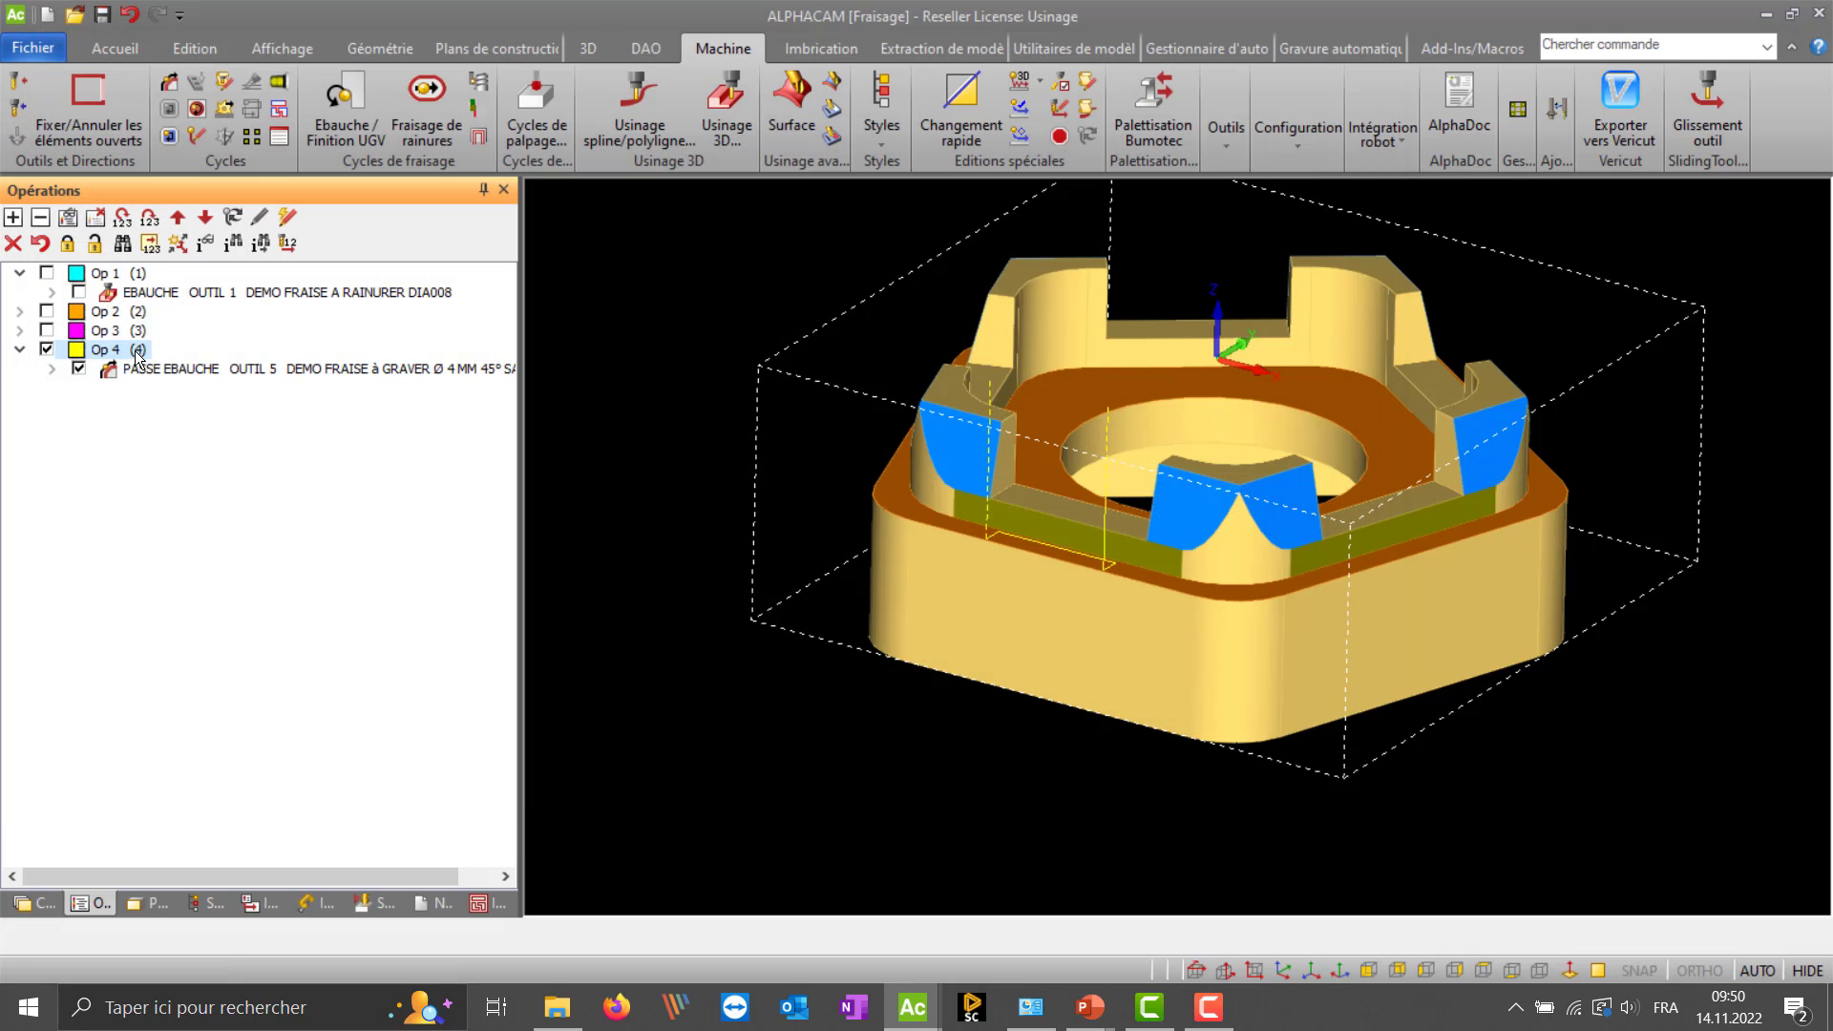
key(Delete)
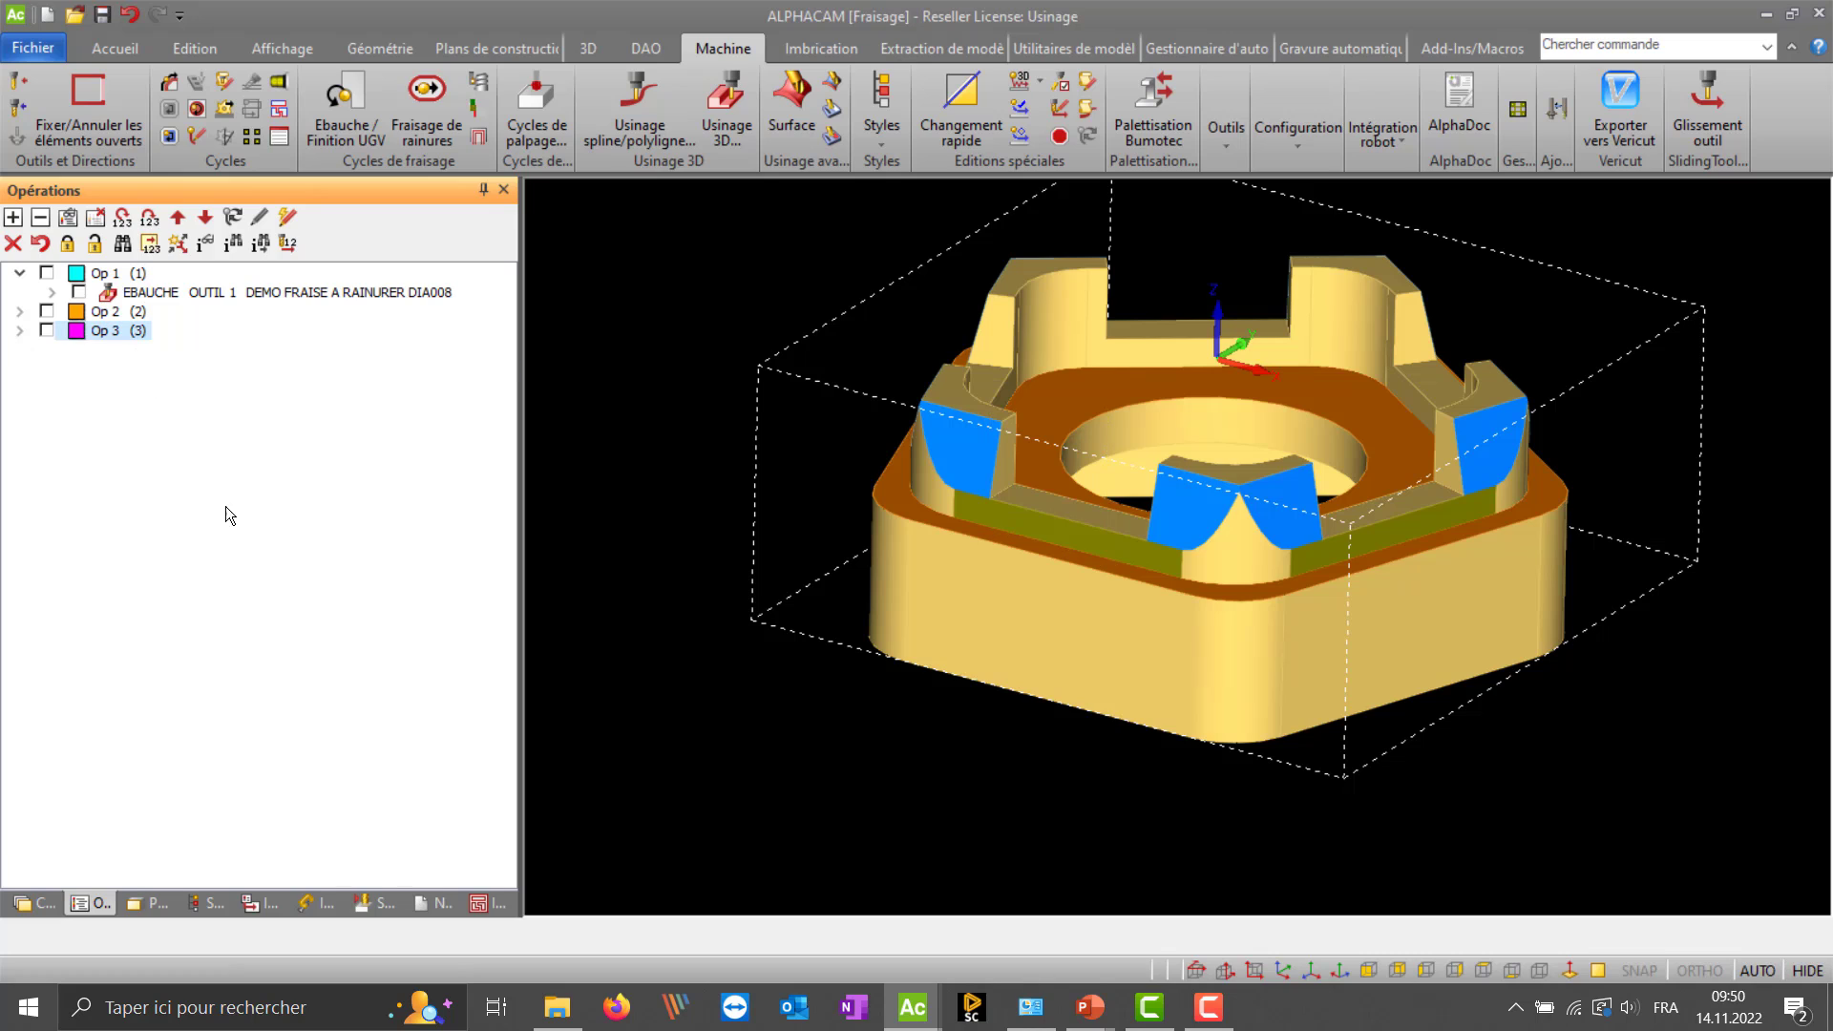
click(202, 903)
right_click(88, 269)
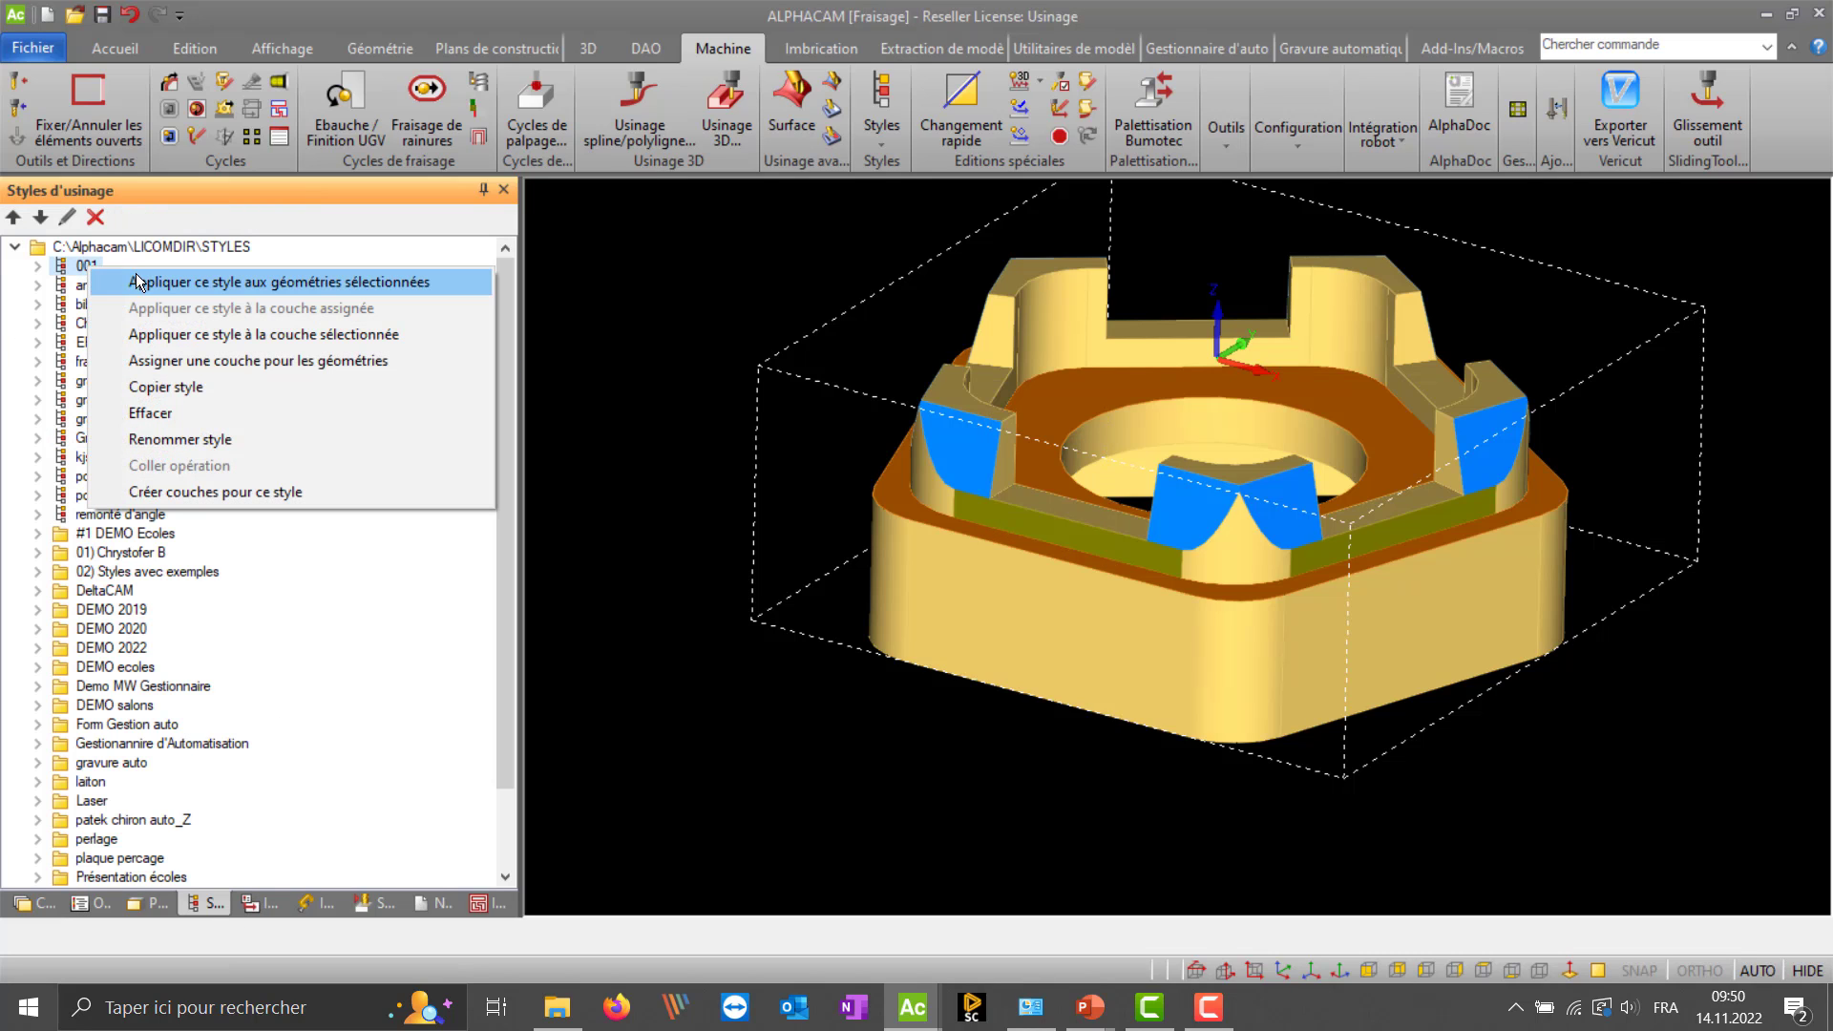
click(156, 280)
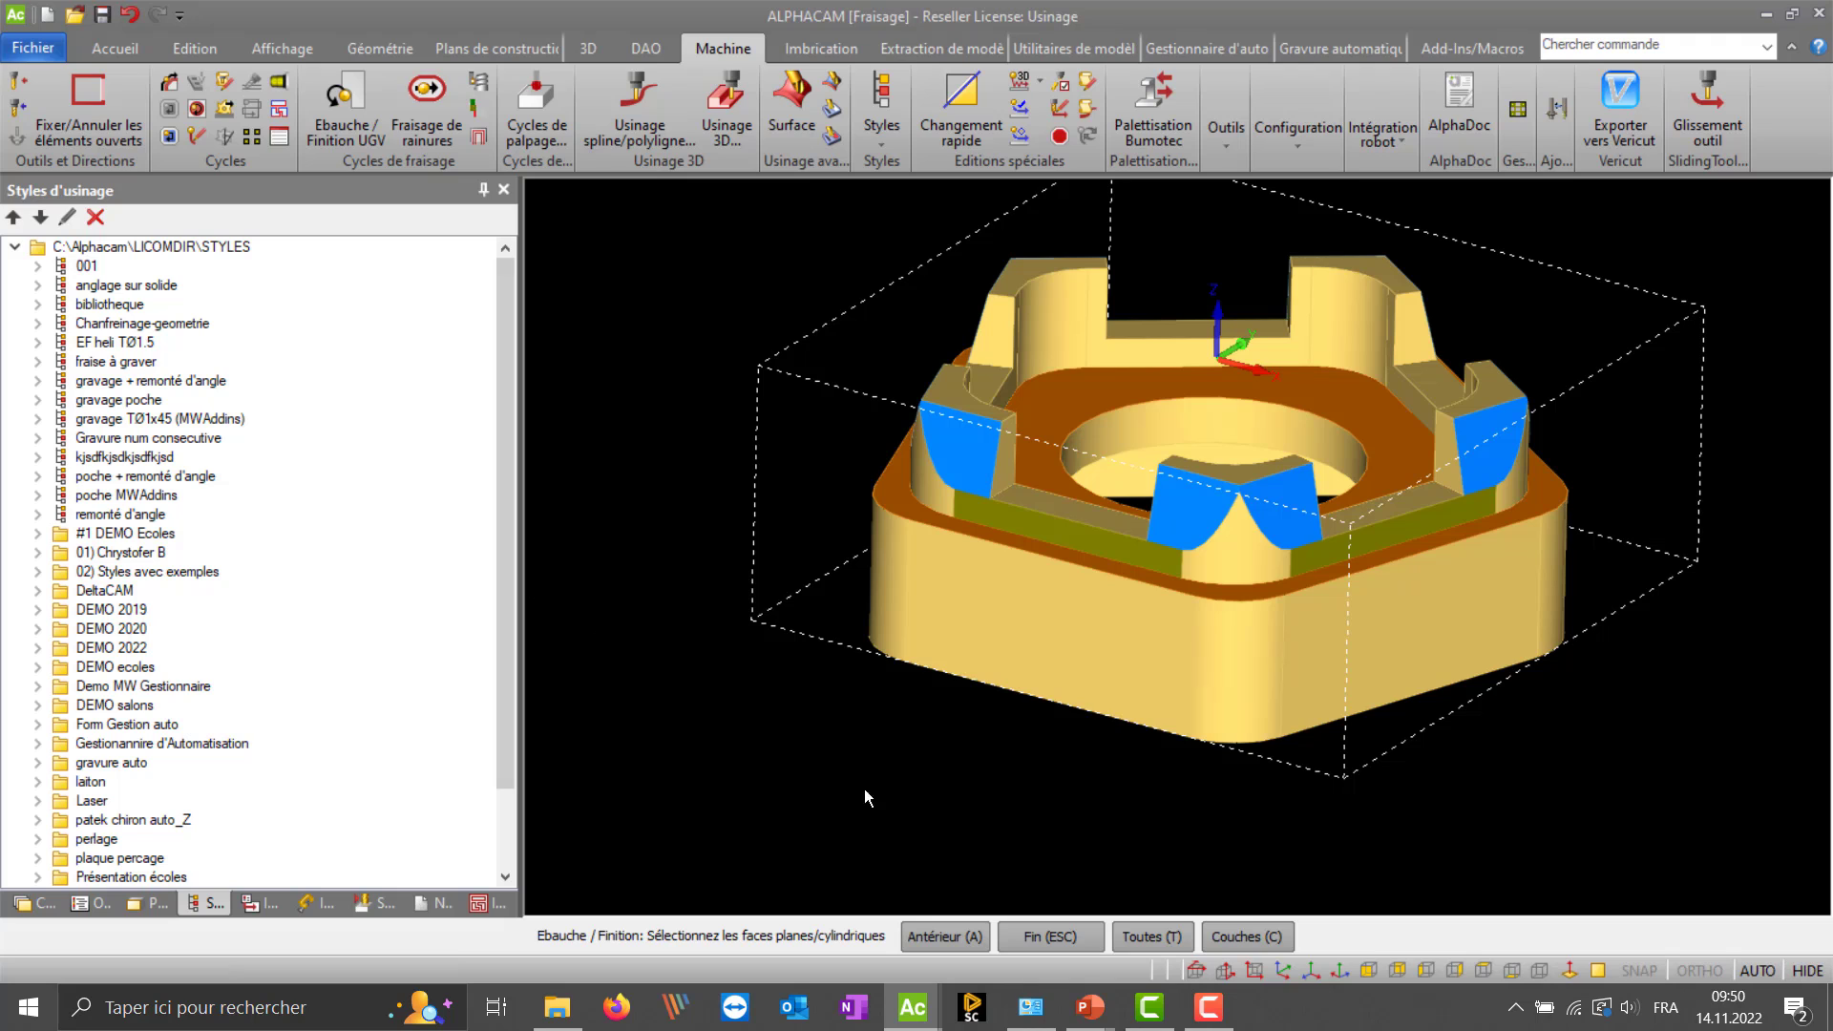
click(1113, 558)
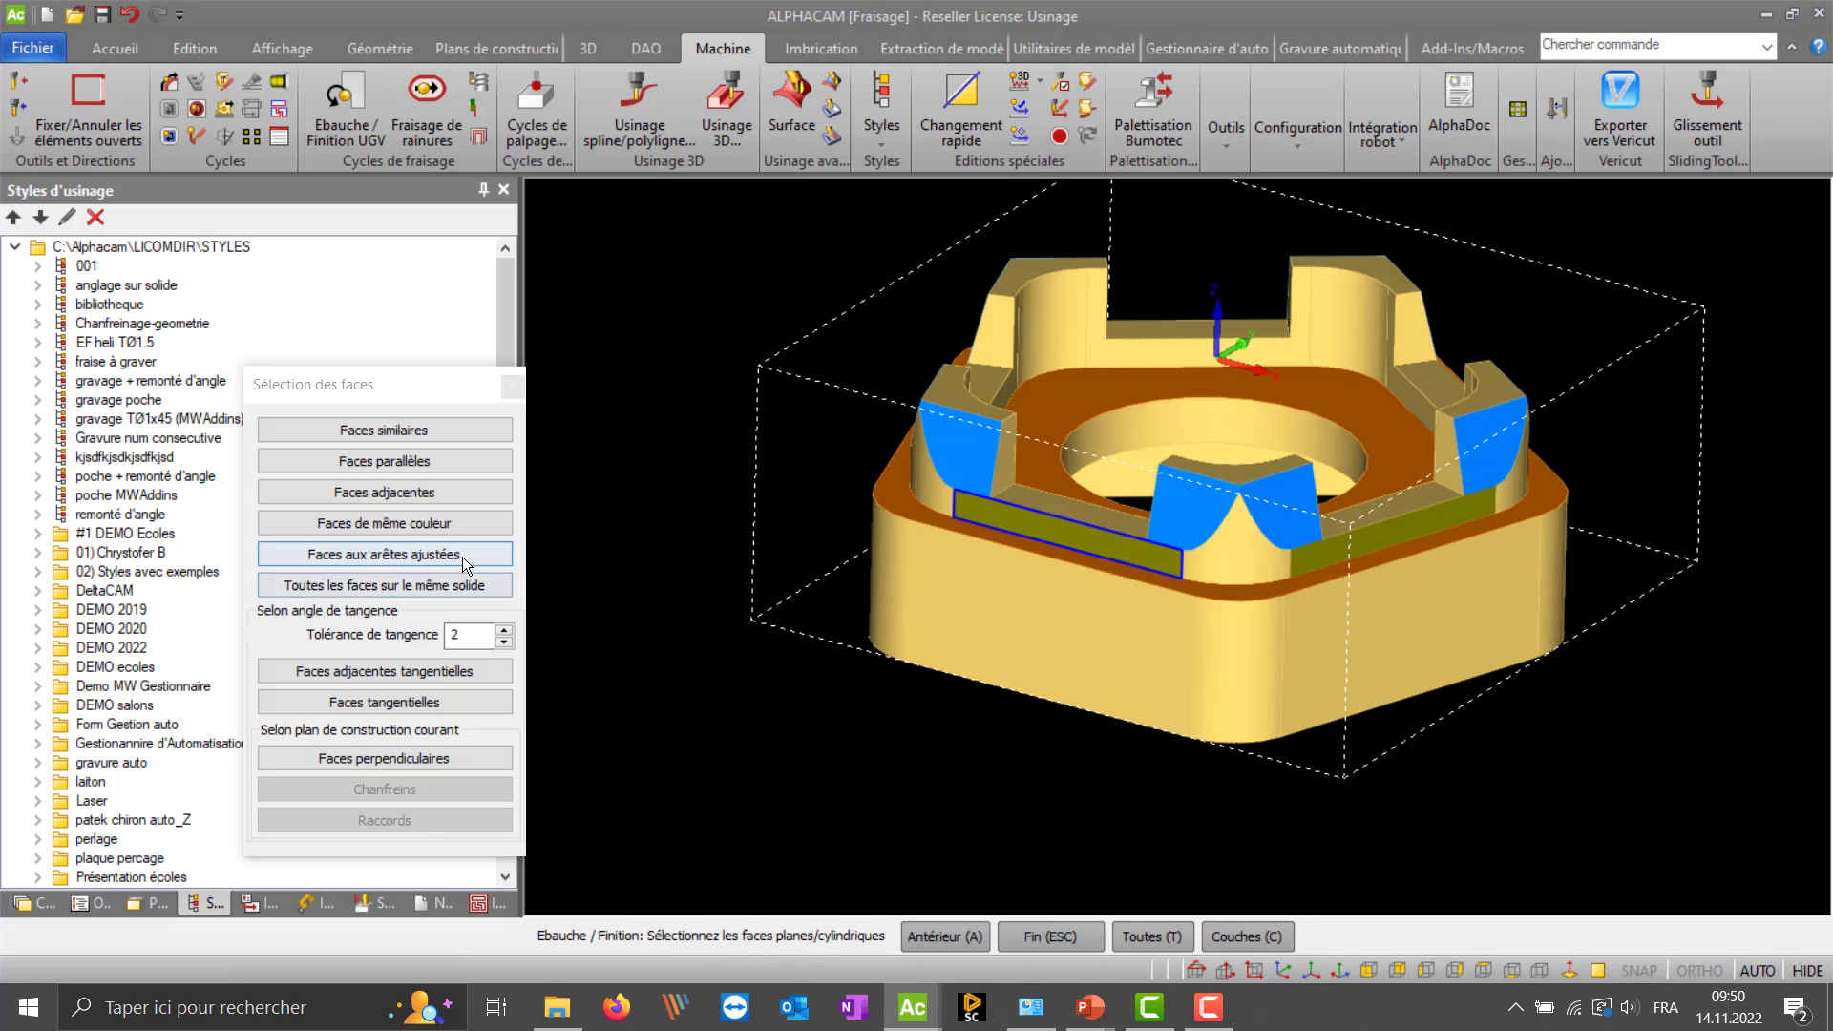
click(449, 523)
right_click(918, 633)
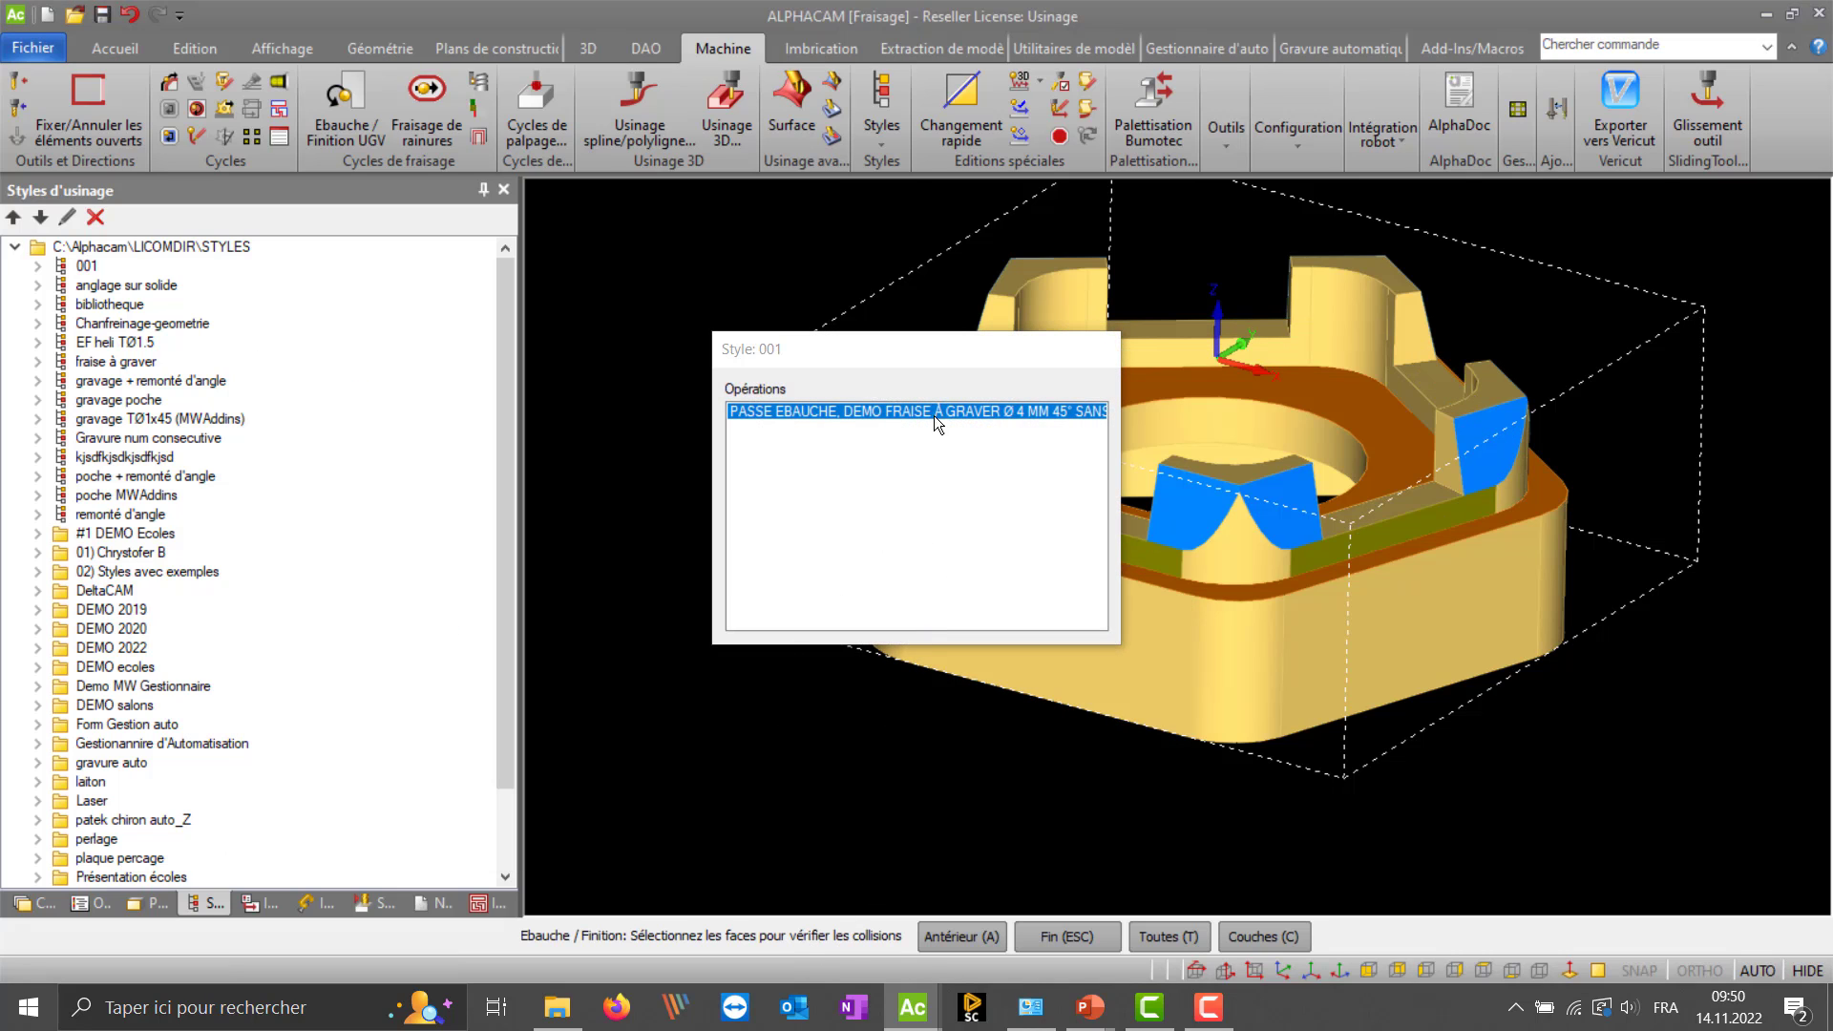
- Choose all same-coloured blue faces as the style's collision check faces and inspect the generated toolpaths around the part
drag(947, 348, 675, 337)
click(970, 456)
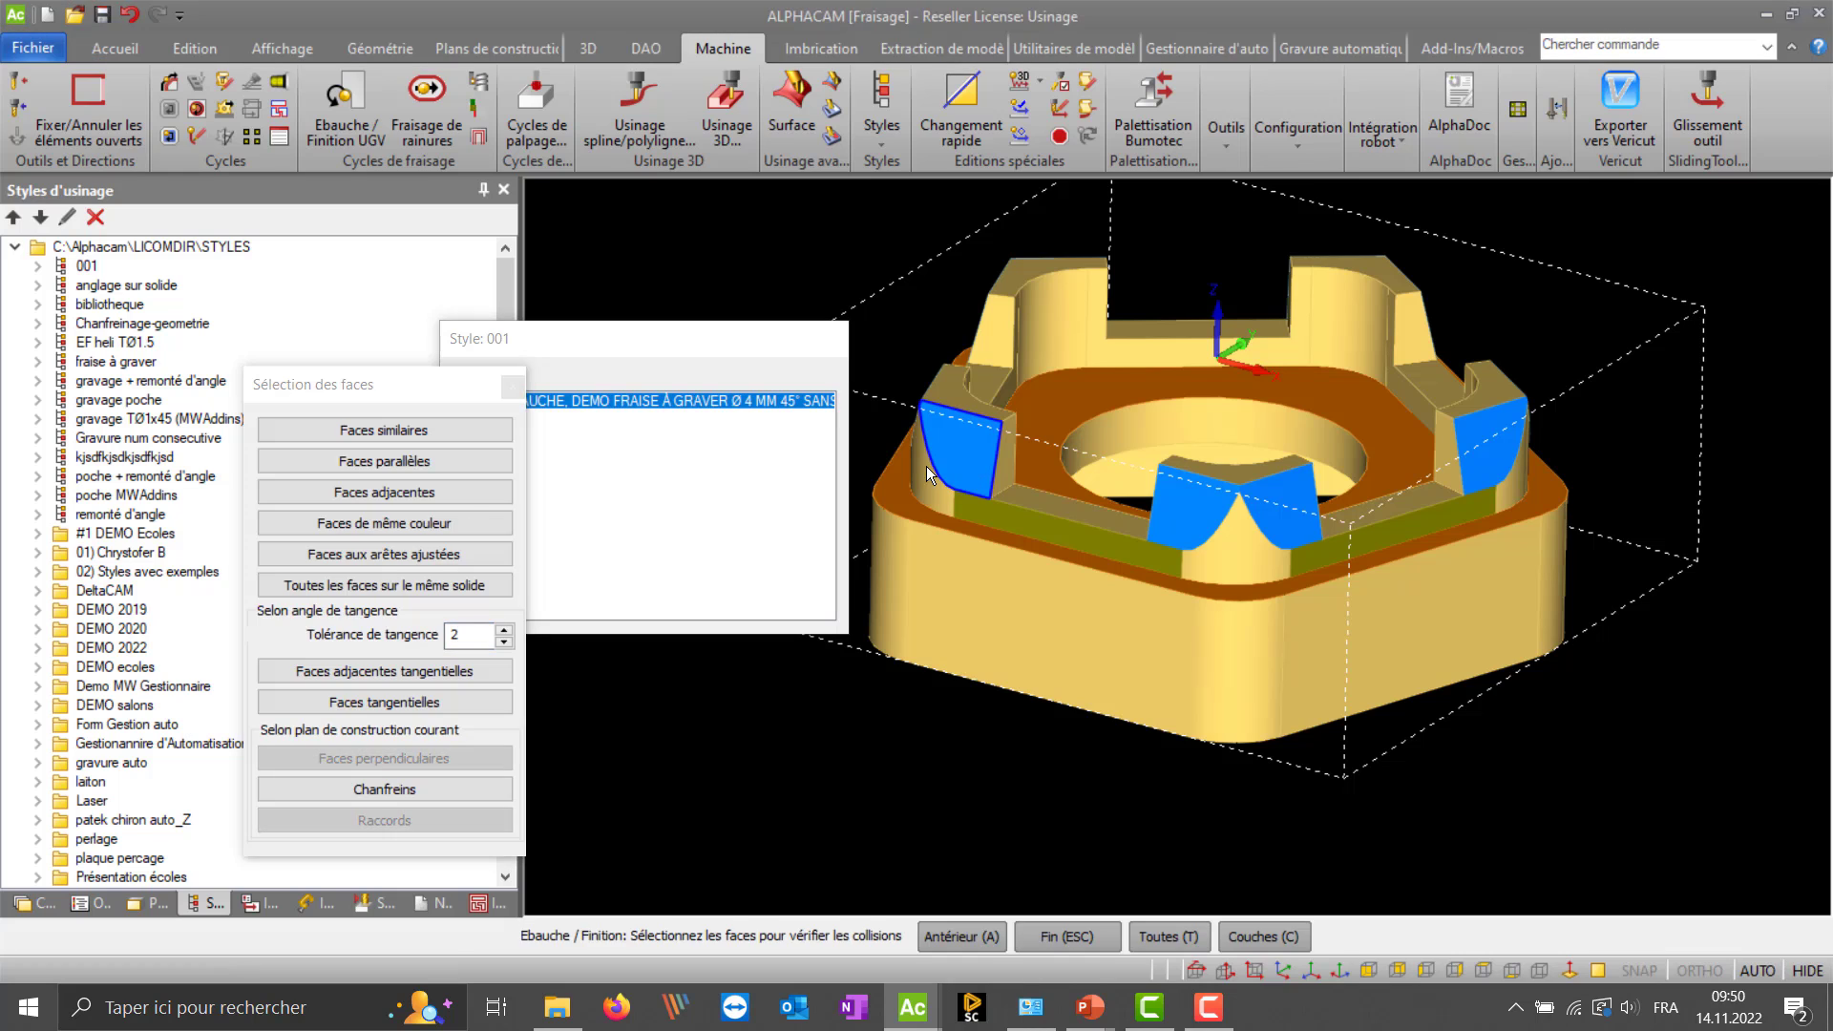
click(431, 523)
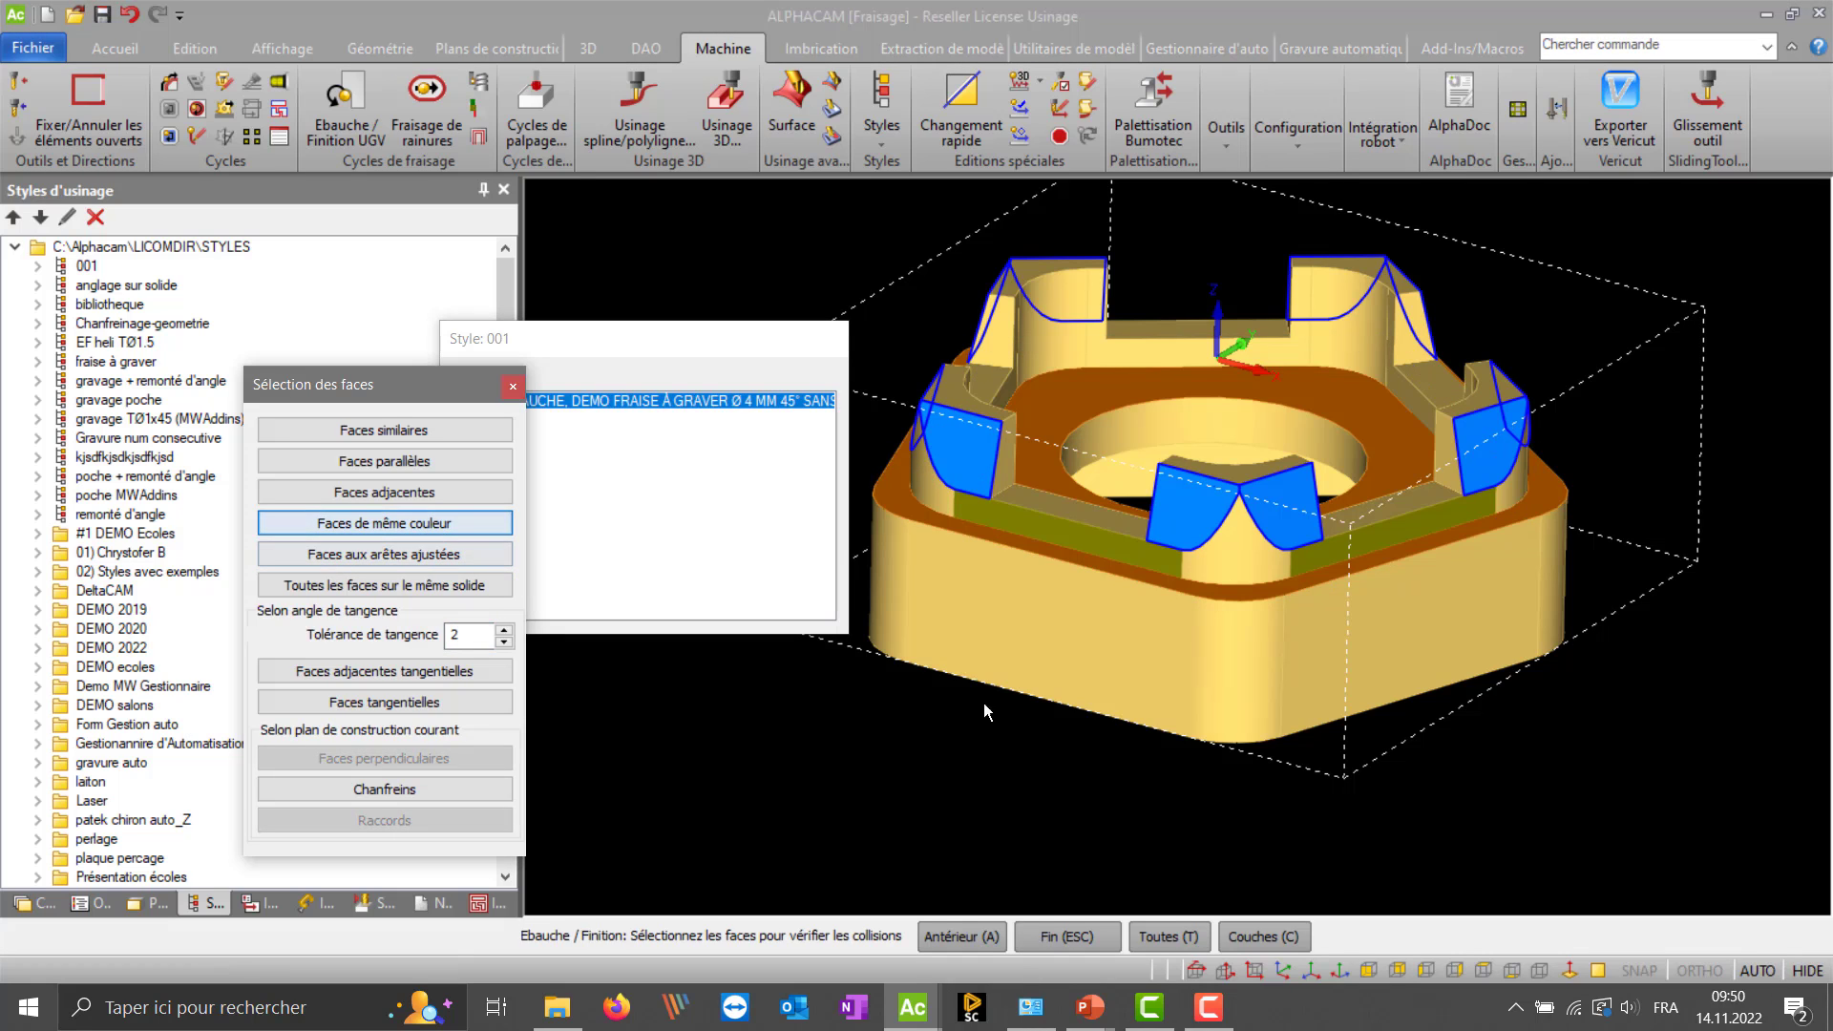
right_click(1142, 707)
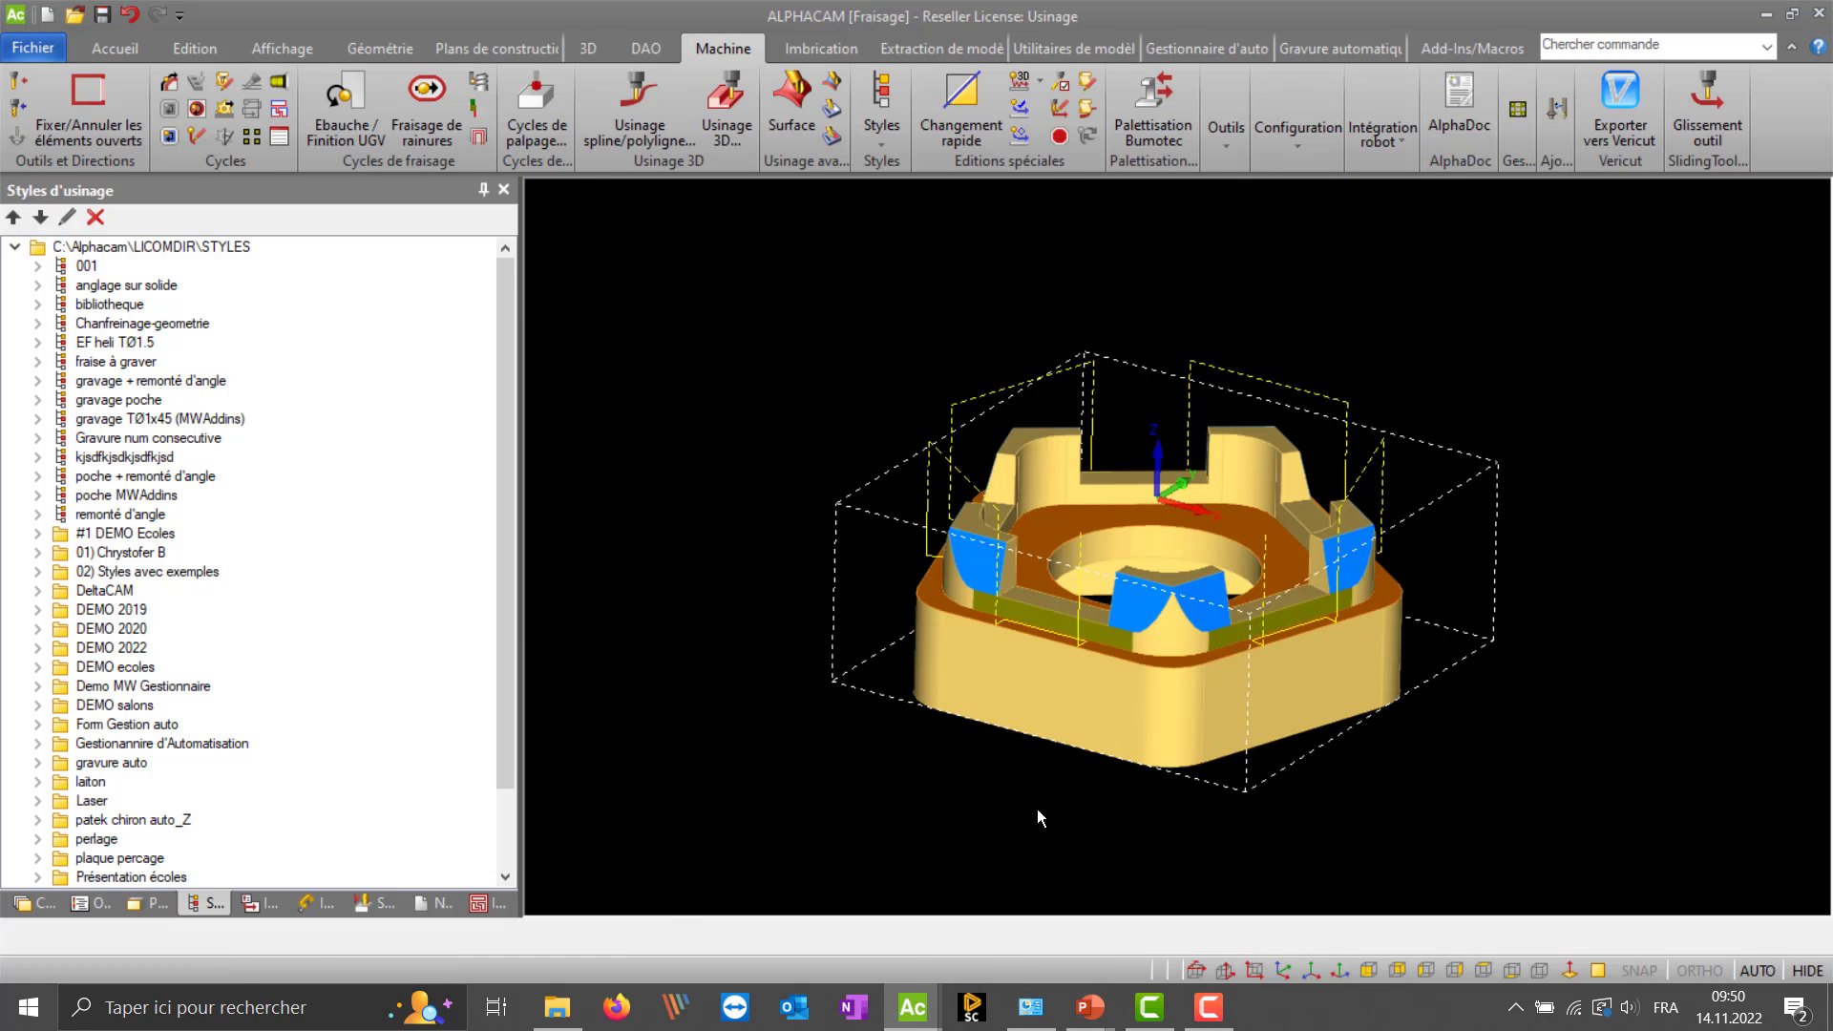
middle_drag(1109, 718, 1039, 705)
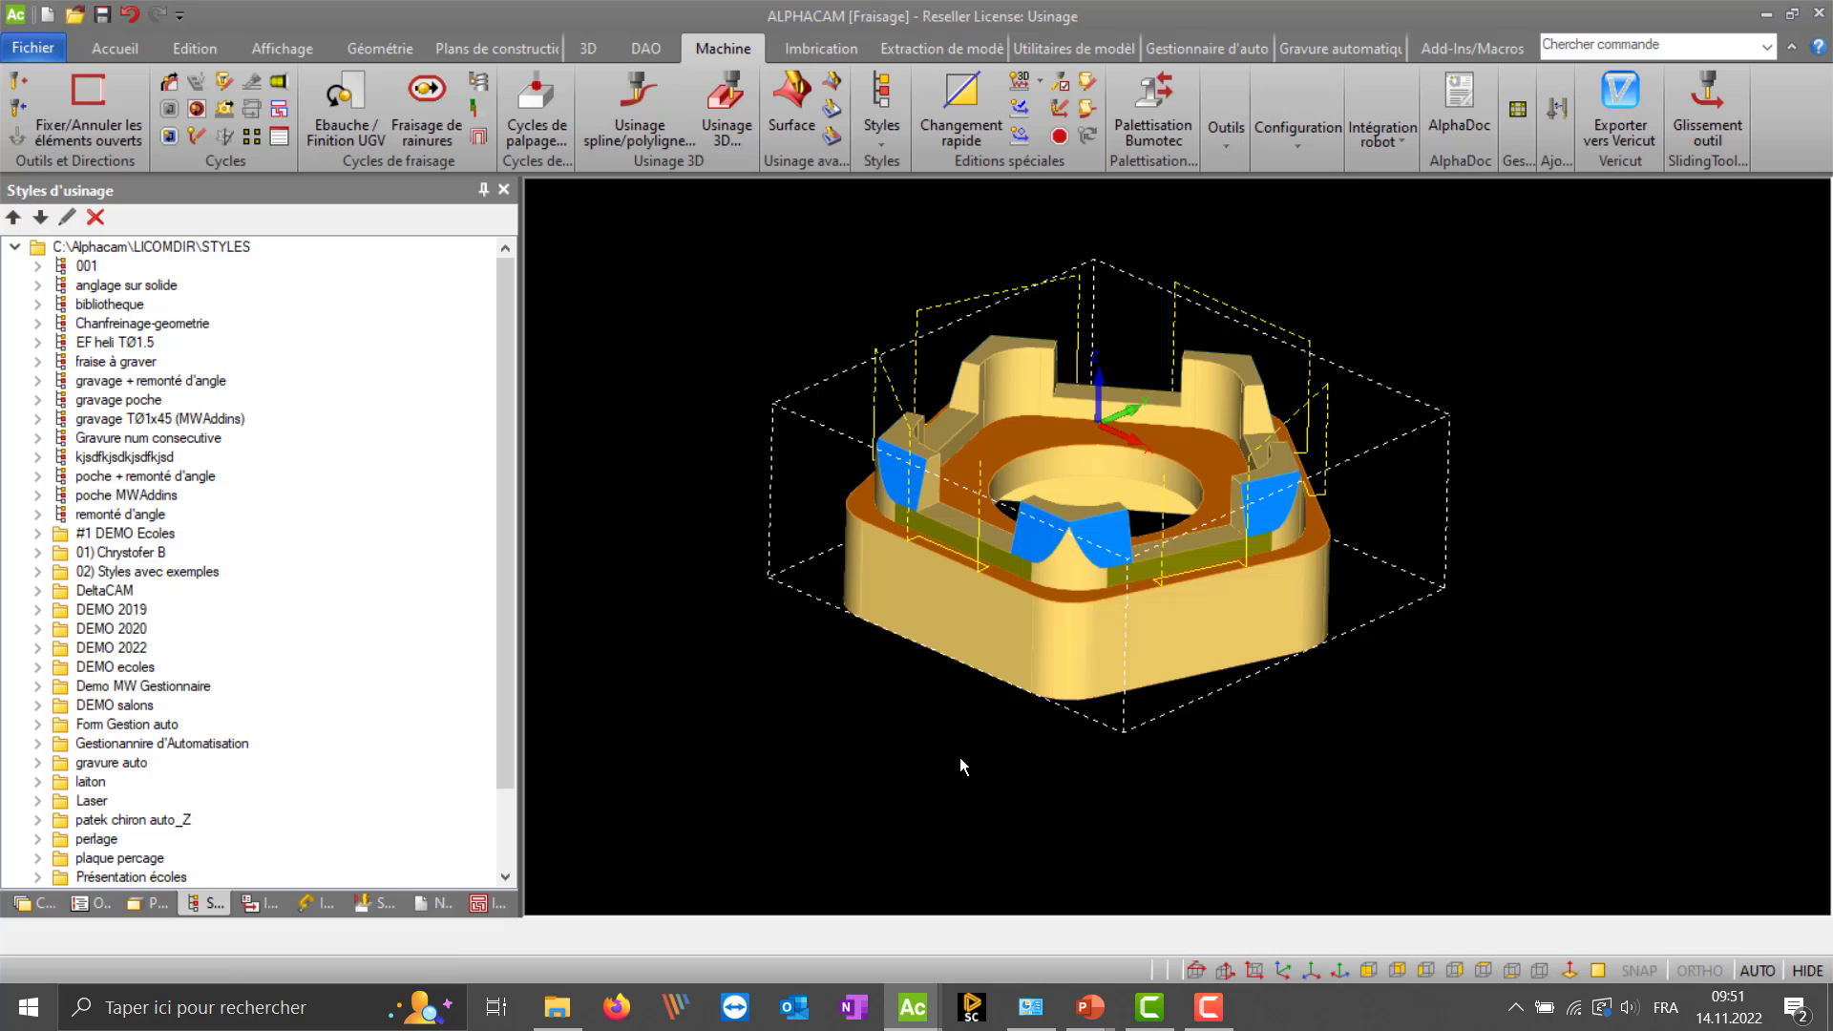
scroll(1056, 467, up, 4)
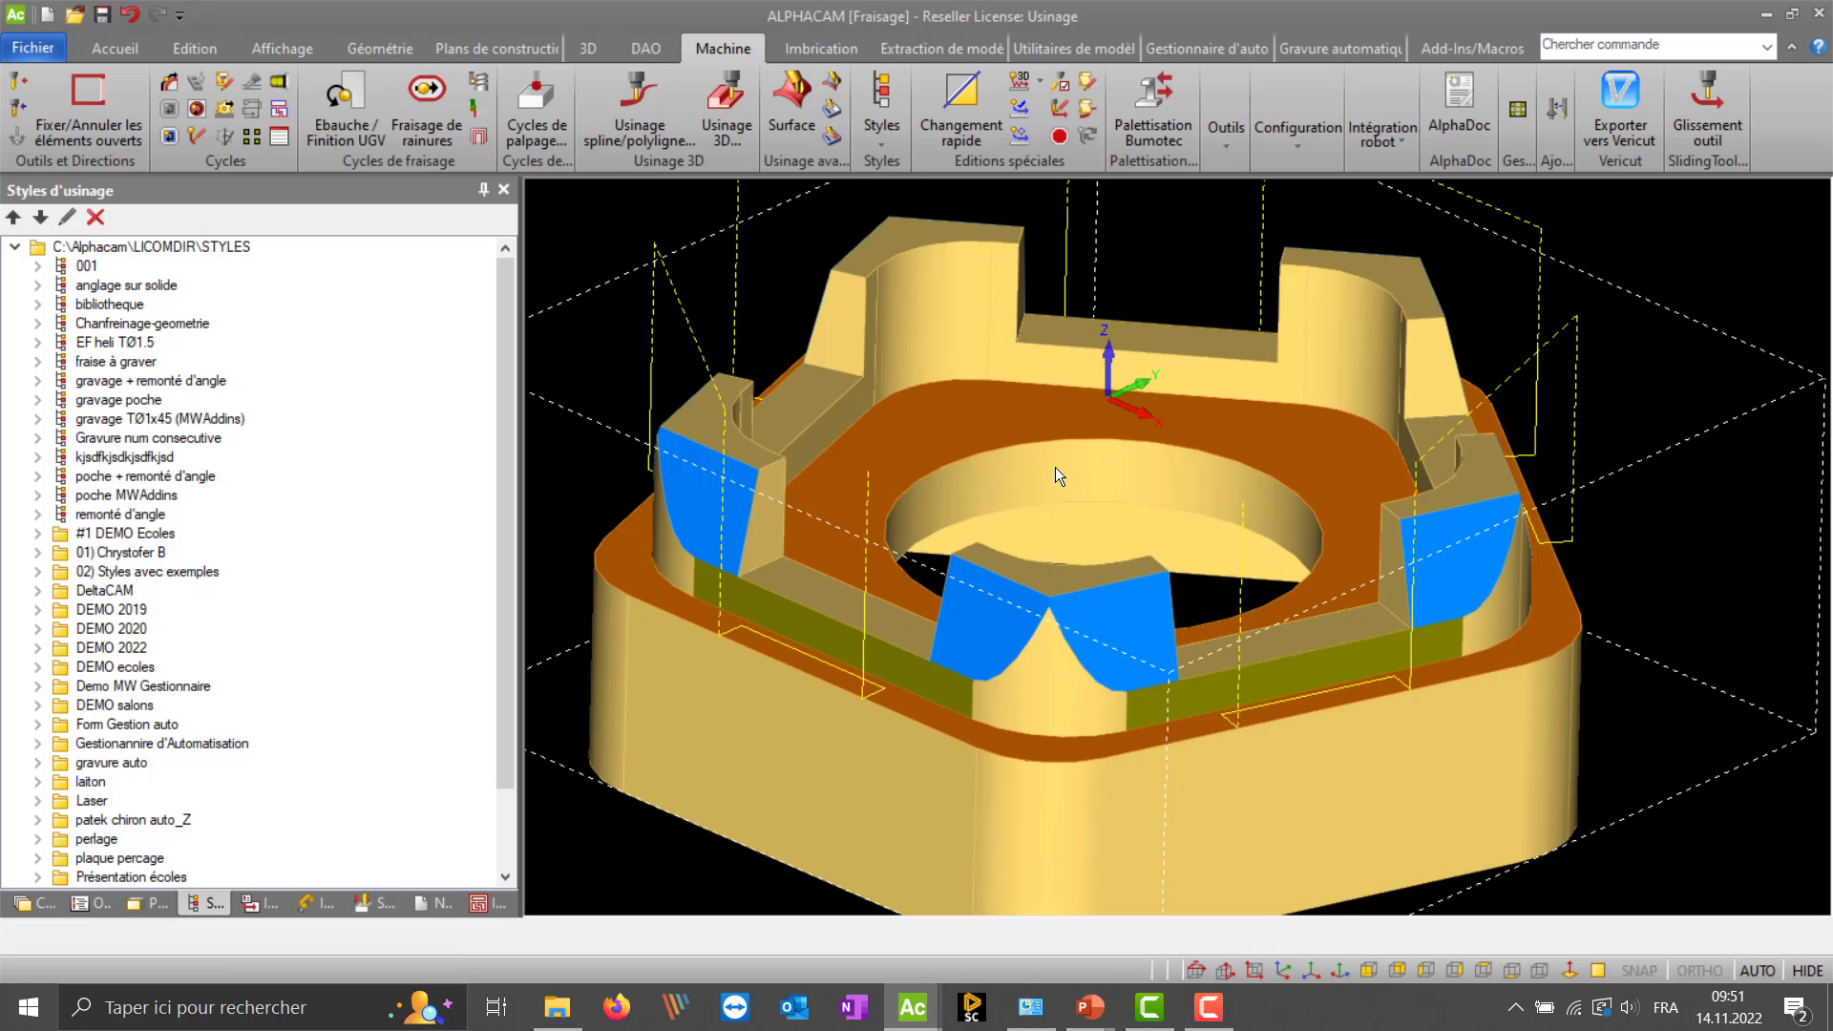
scroll(1119, 500, down, 2)
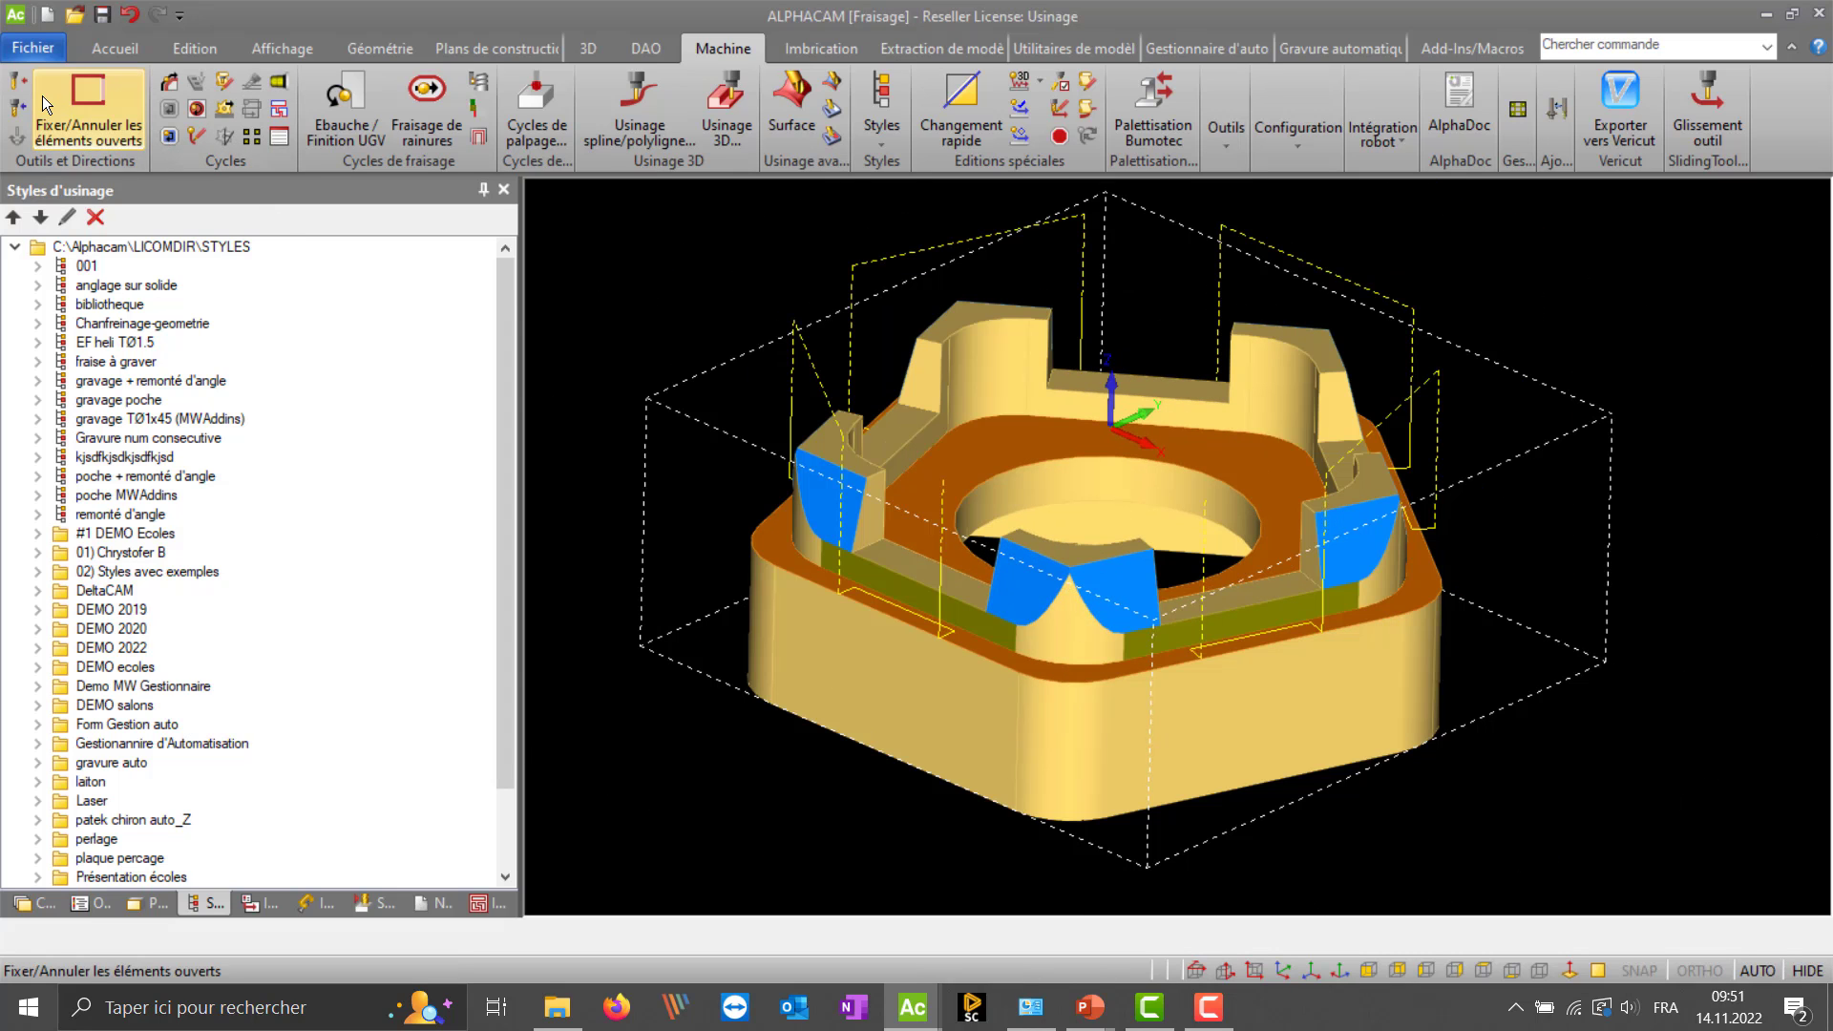
- Search the tool library for "demo" and select the tool DEMO Fraise a rainurer dia012
click(19, 83)
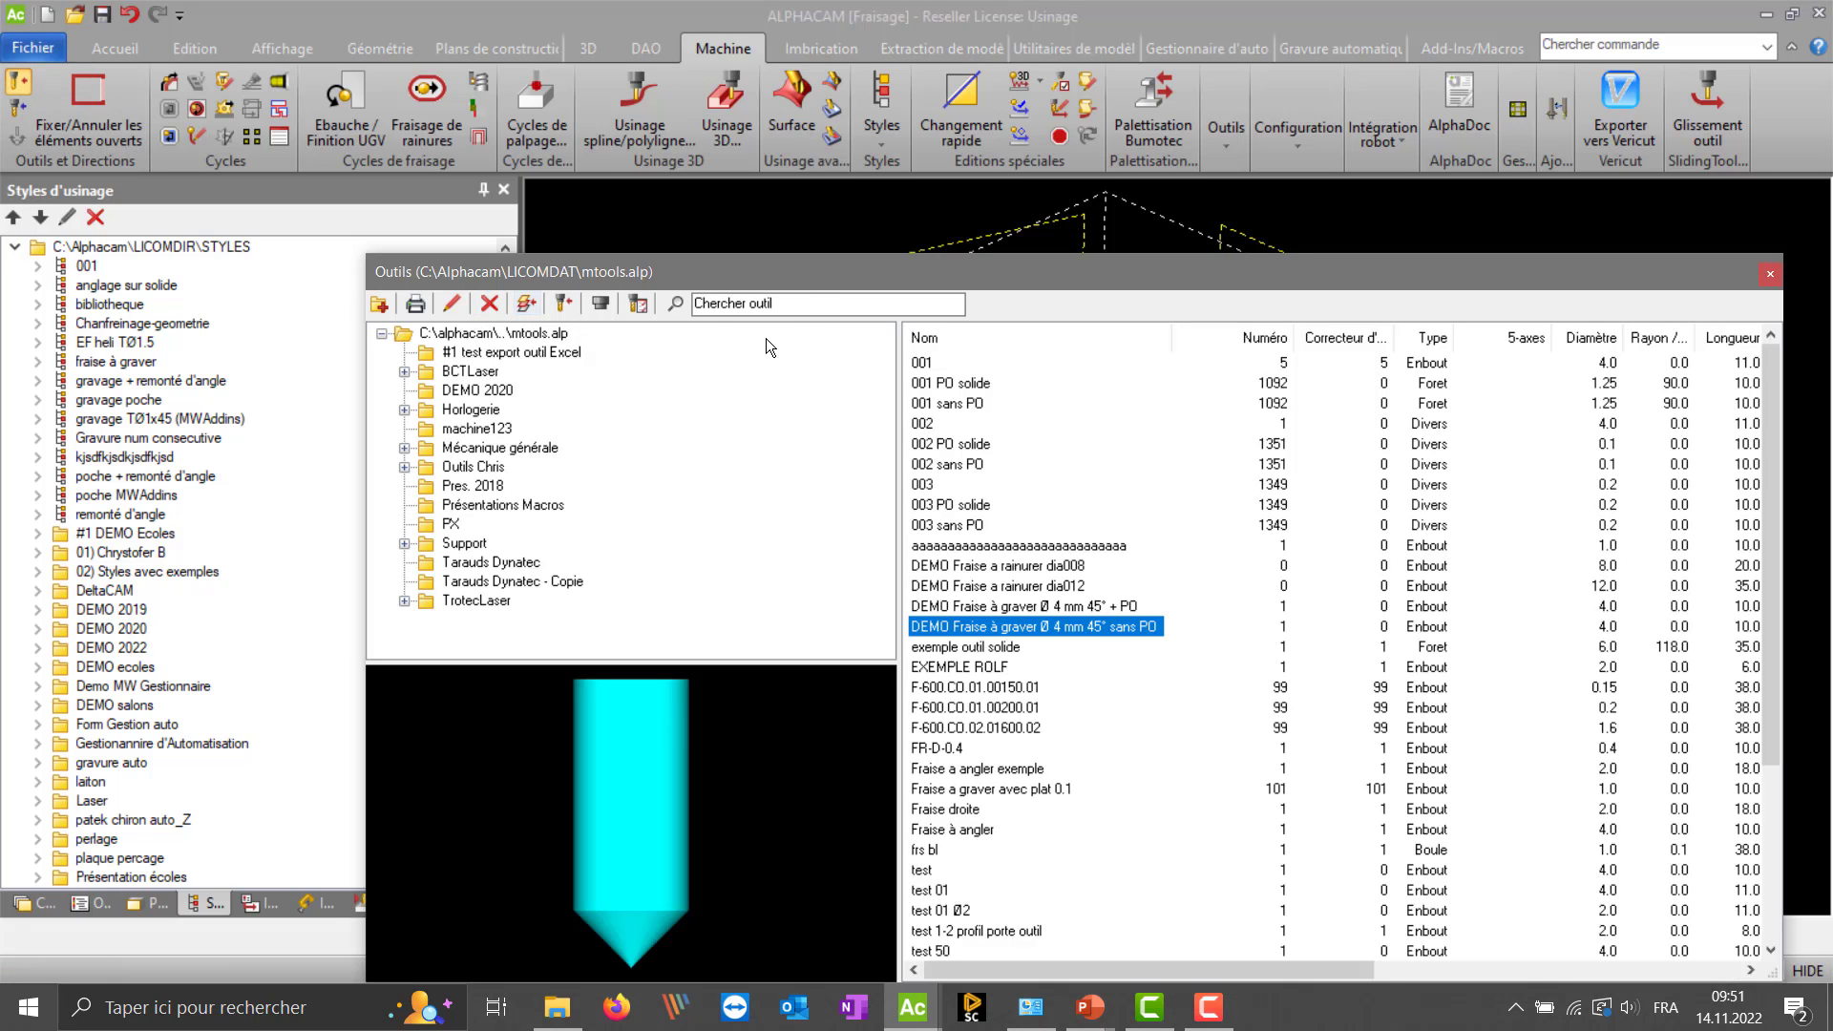
click(810, 302)
text(demo)
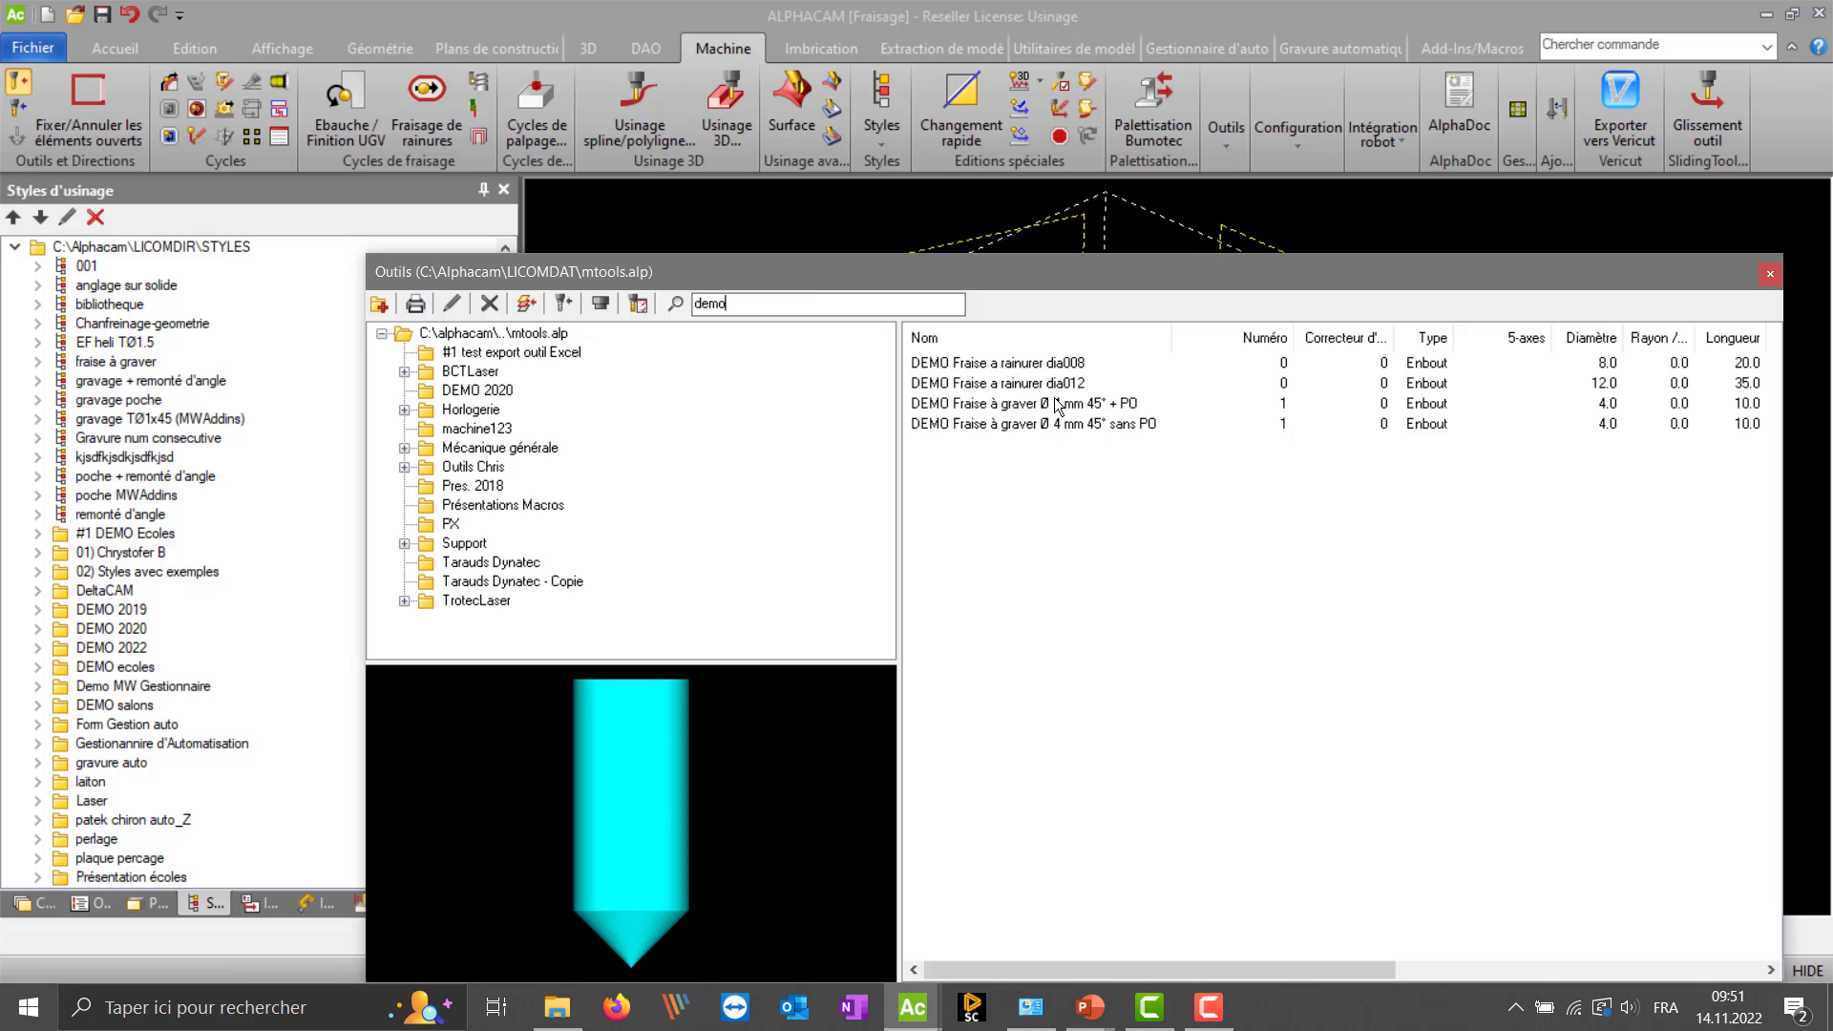
click(1066, 389)
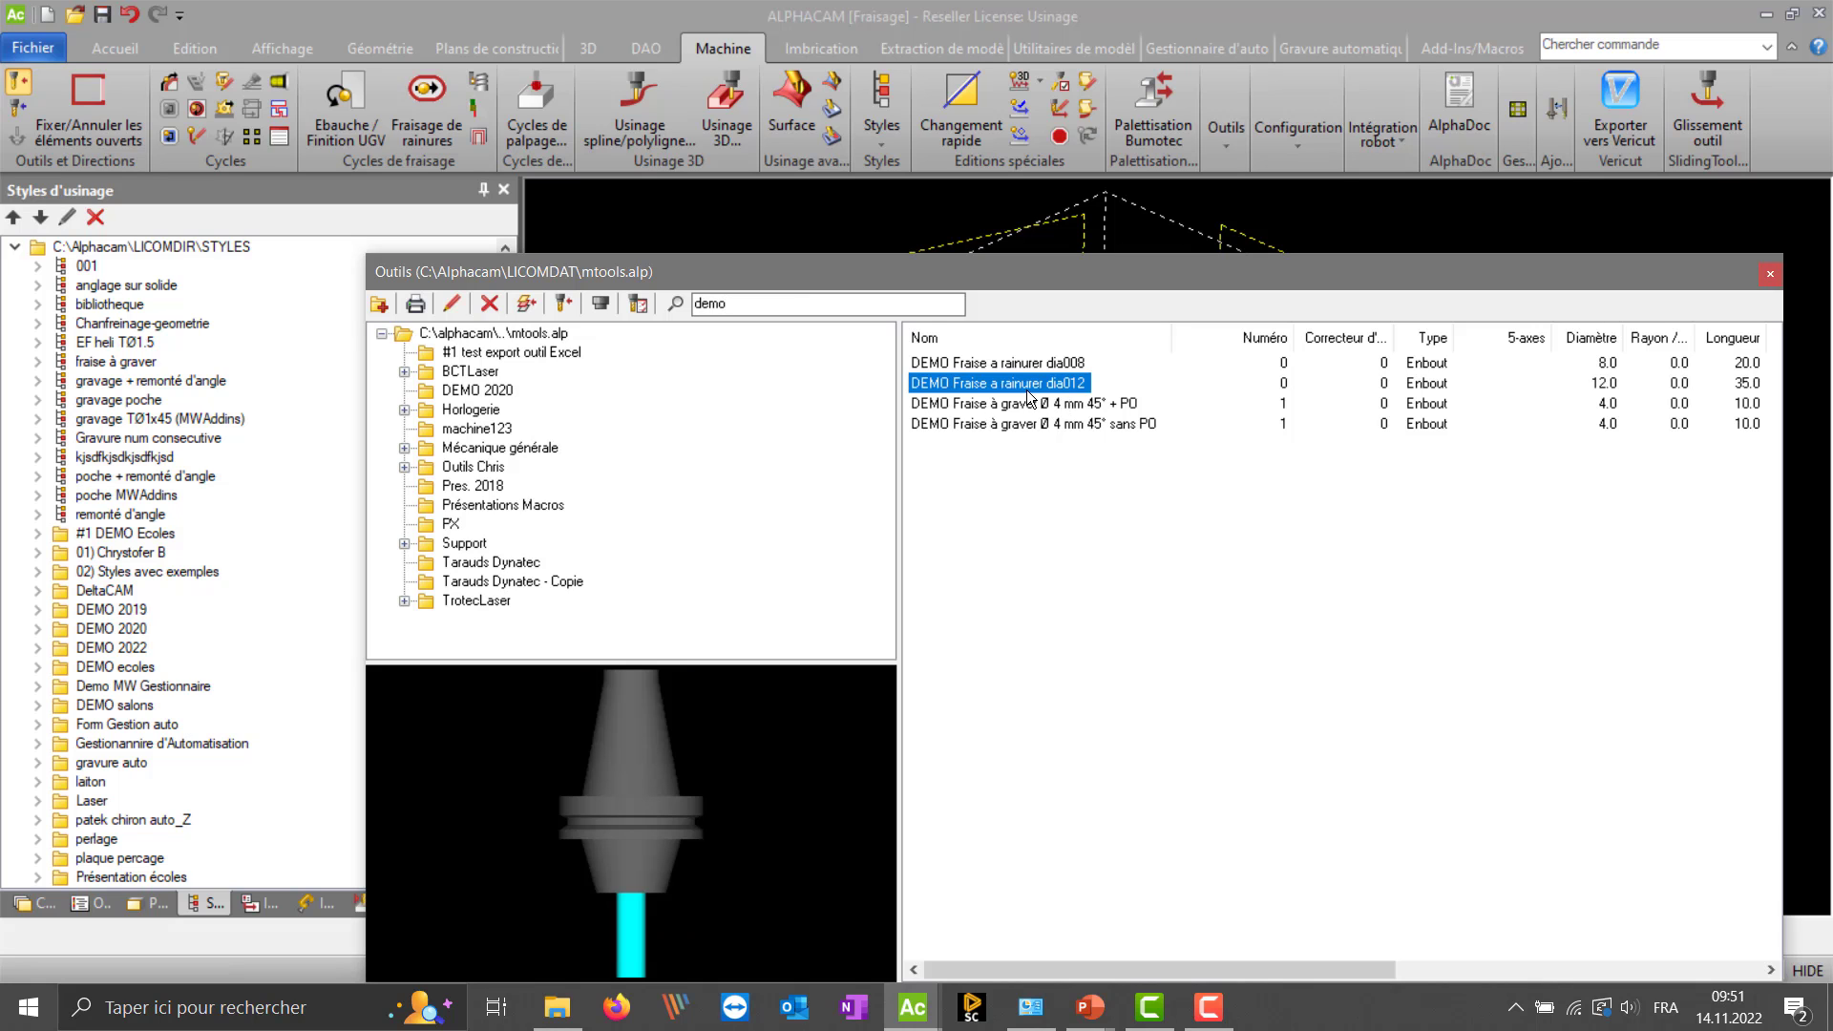
double_click(1039, 384)
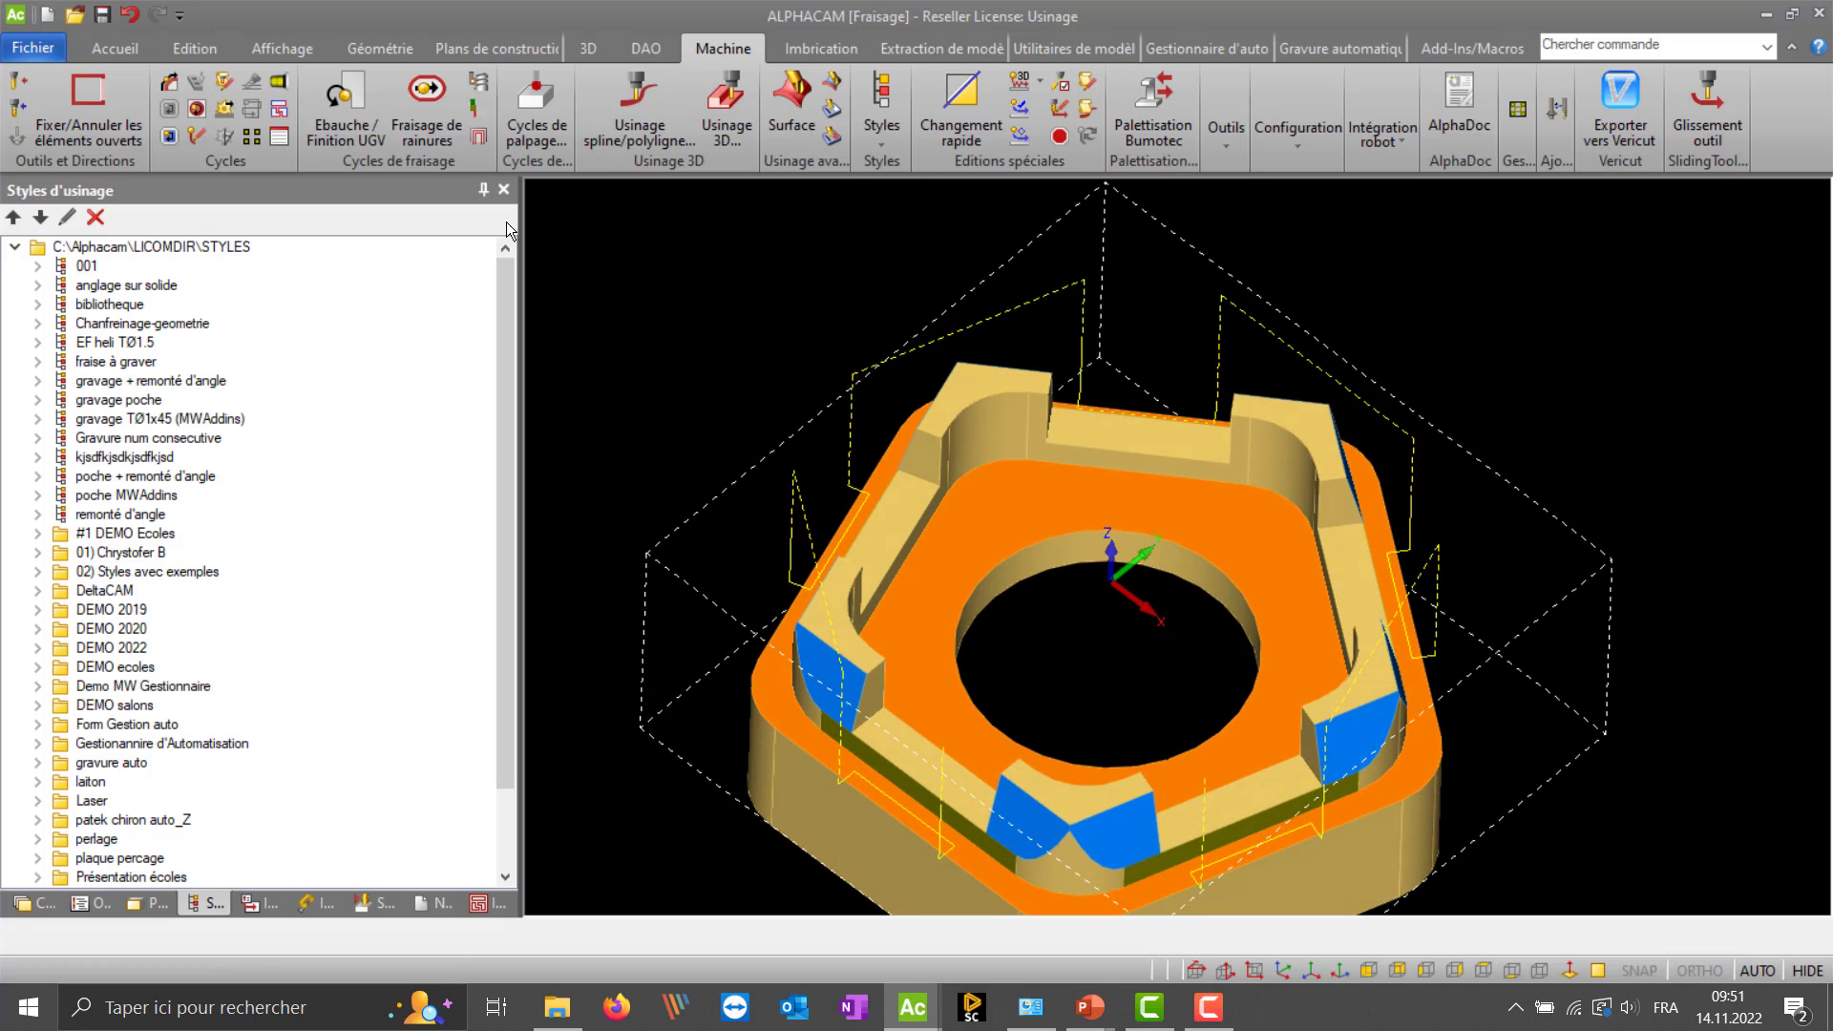
- Start an Auto Z hole machining cycle (Usiner trous Auto Z) with solid face selection enabled and Machine Comp. (G41/G42) compensation
click(196, 108)
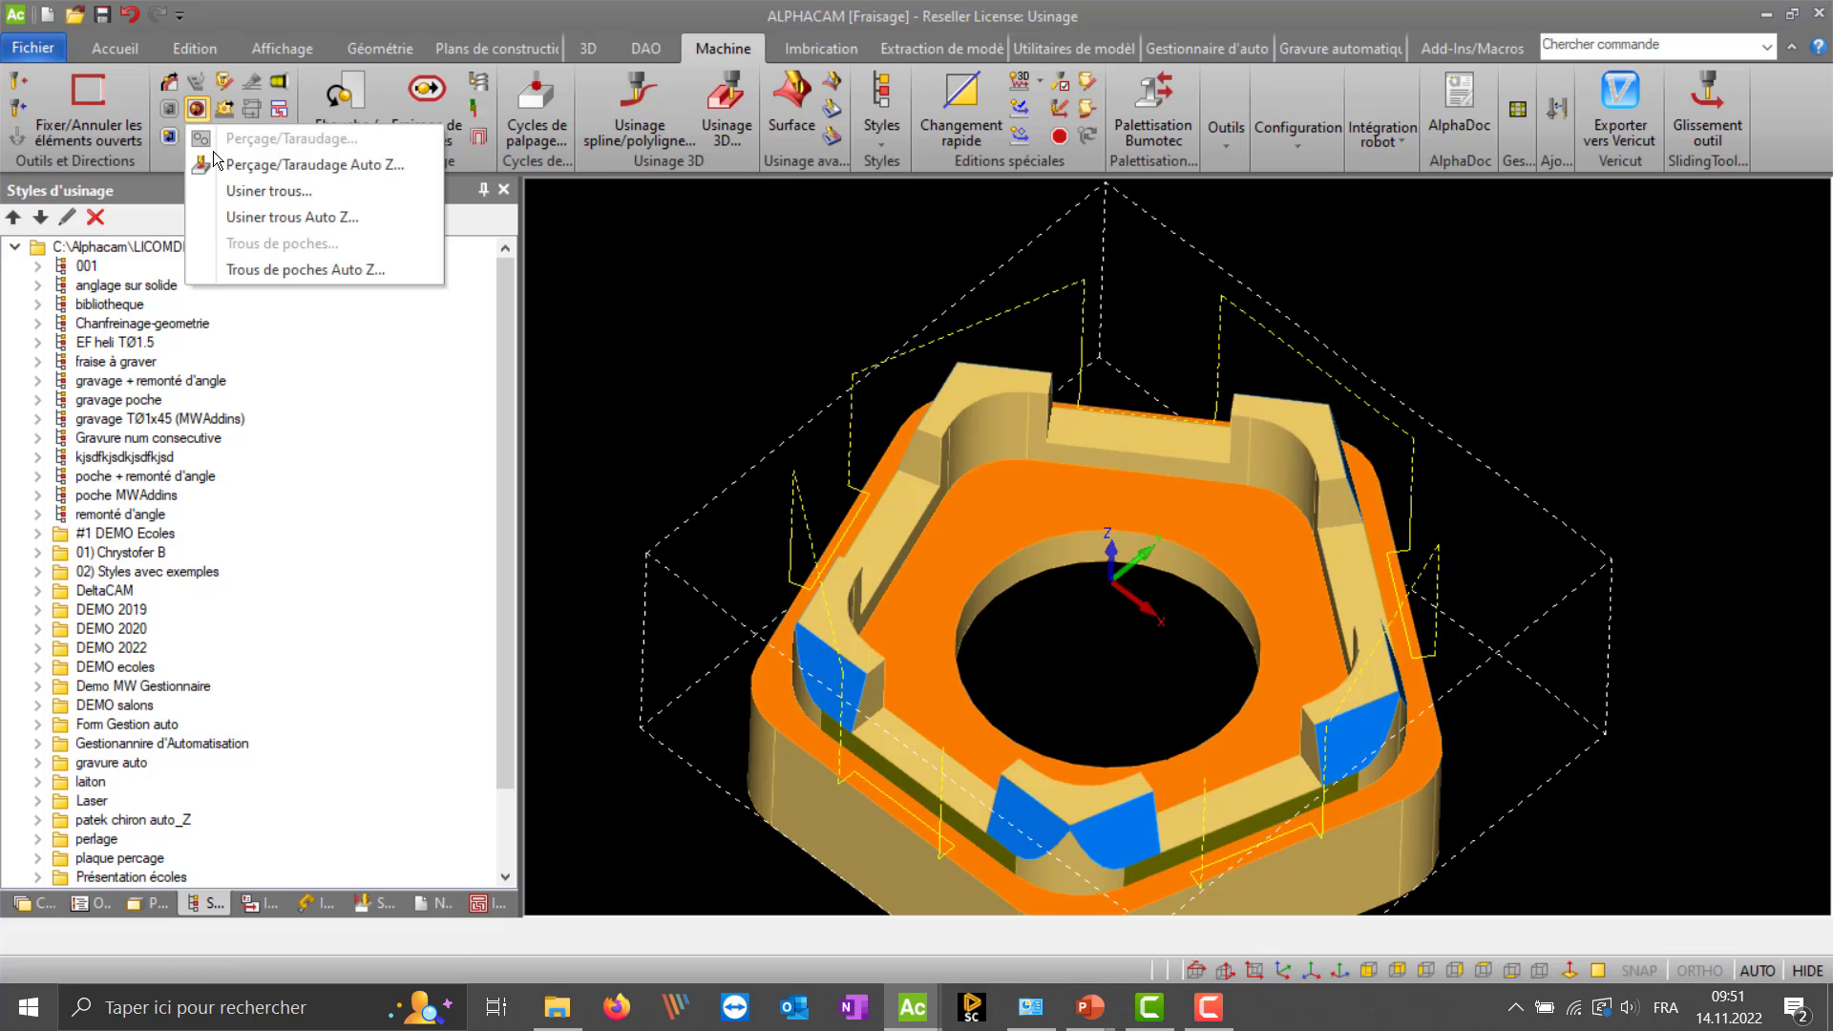
click(325, 216)
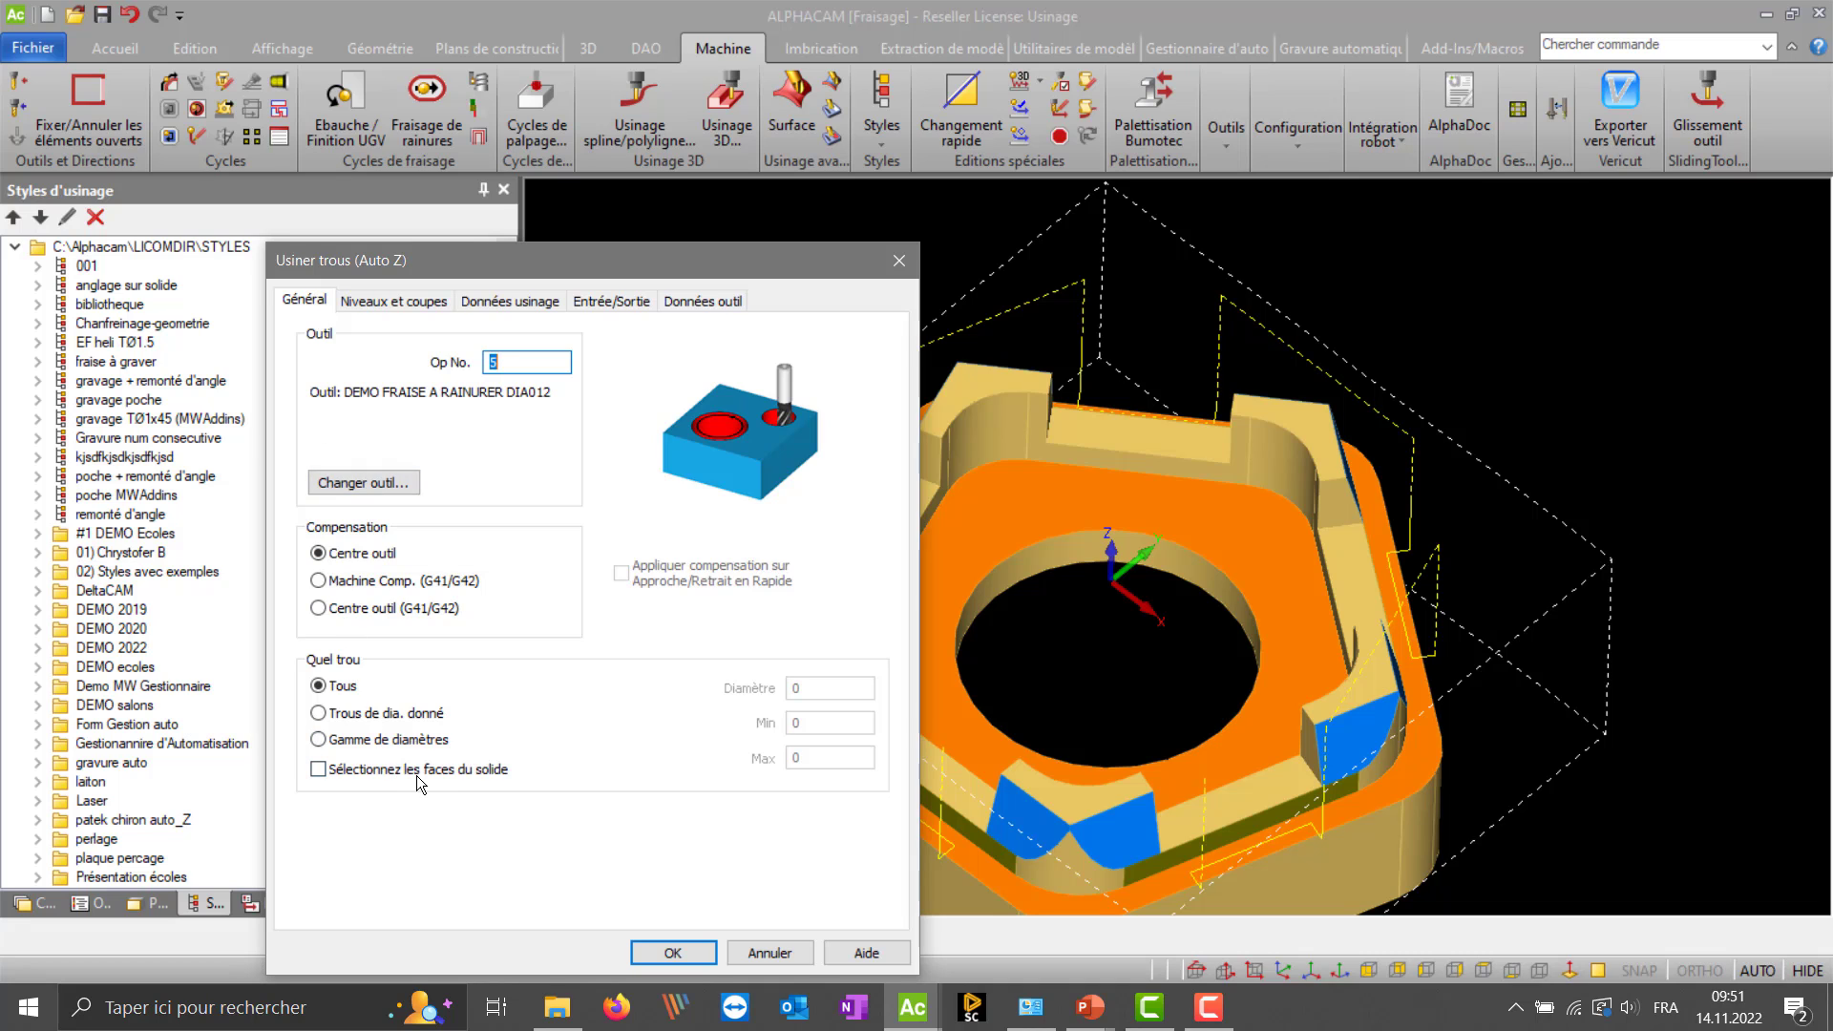
click(422, 773)
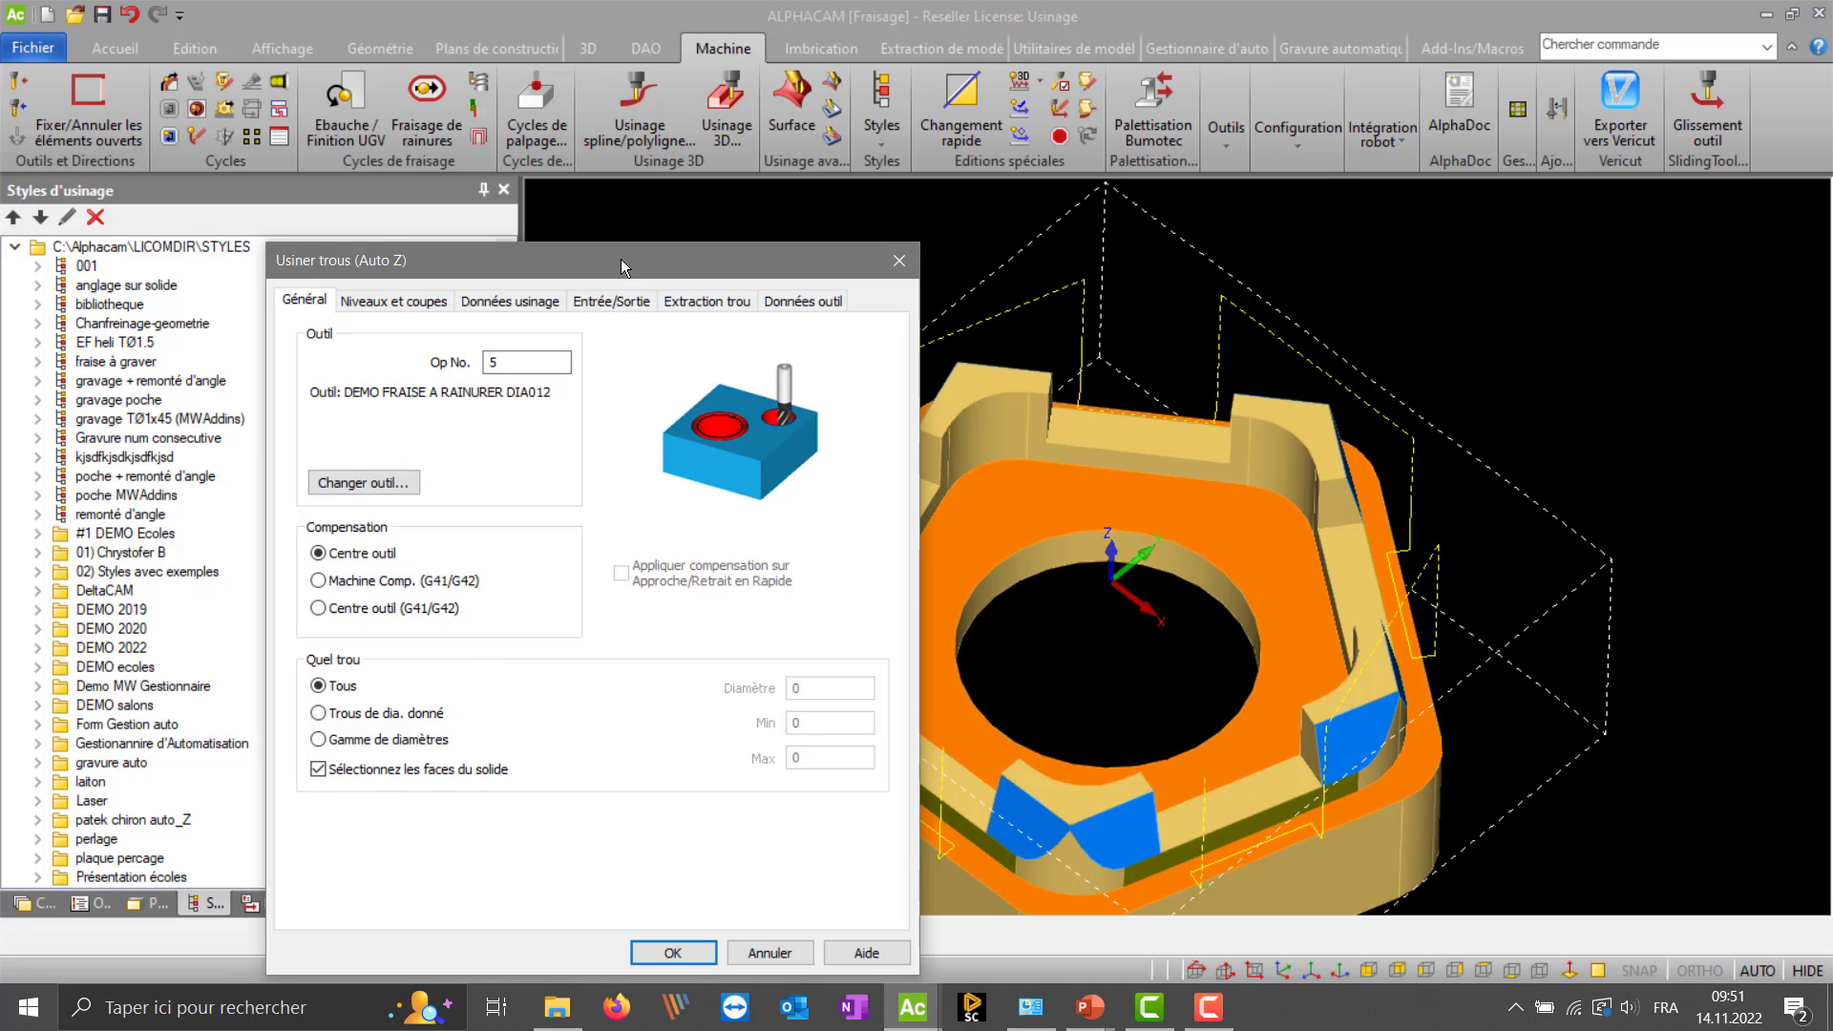
drag(621, 260, 622, 159)
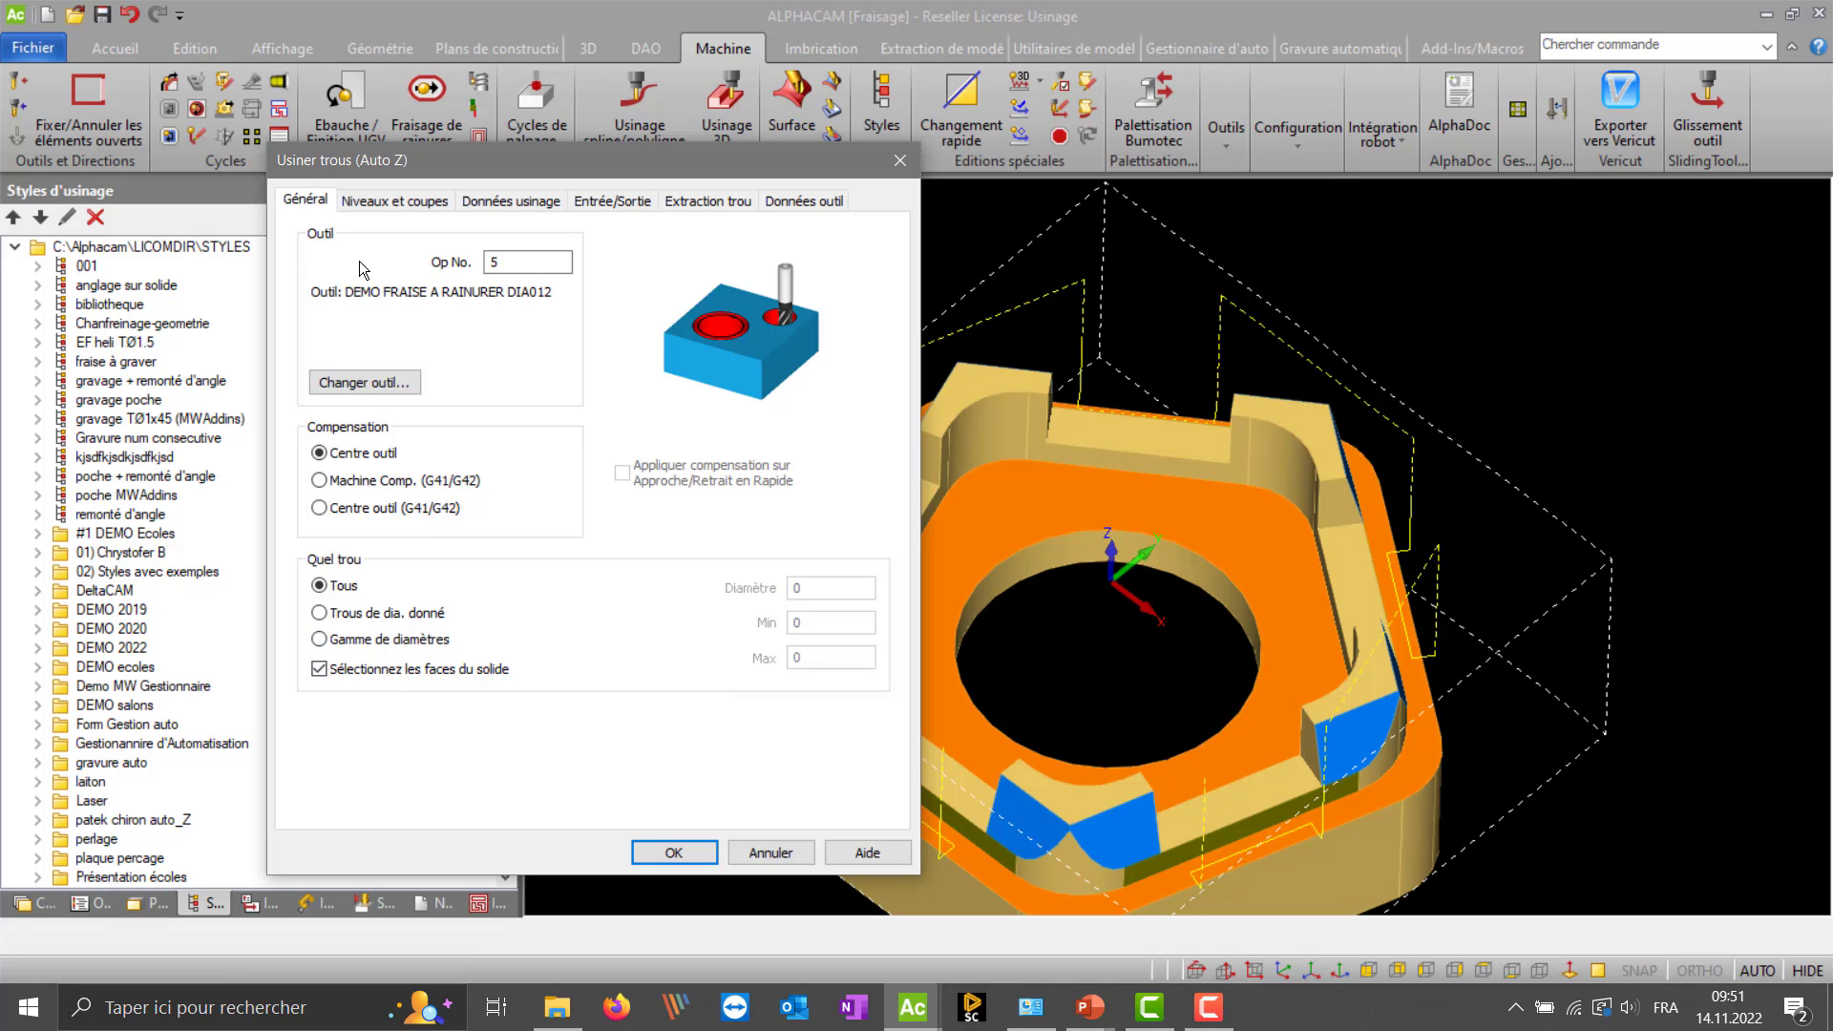
click(407, 481)
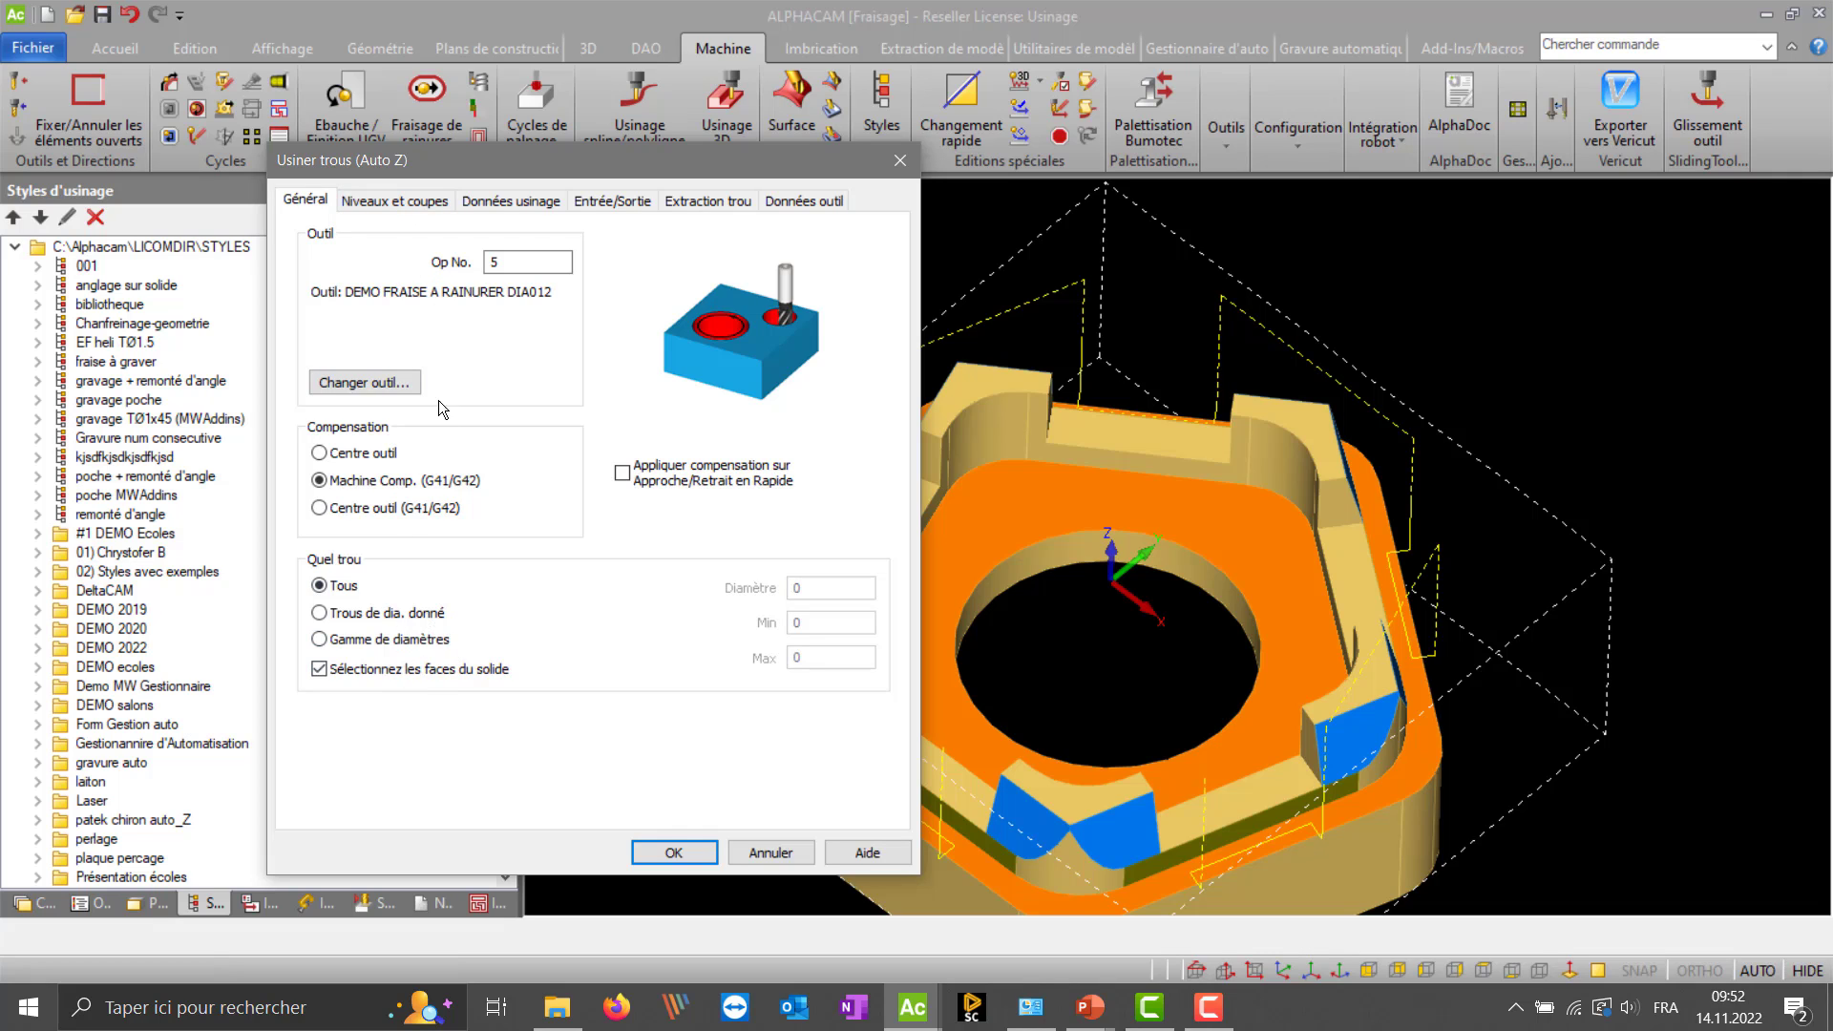
- Enable helical interpolation, clear the upper-level reference option, and set the depth per pass to 0.5 and the XY allowance to 0
click(394, 200)
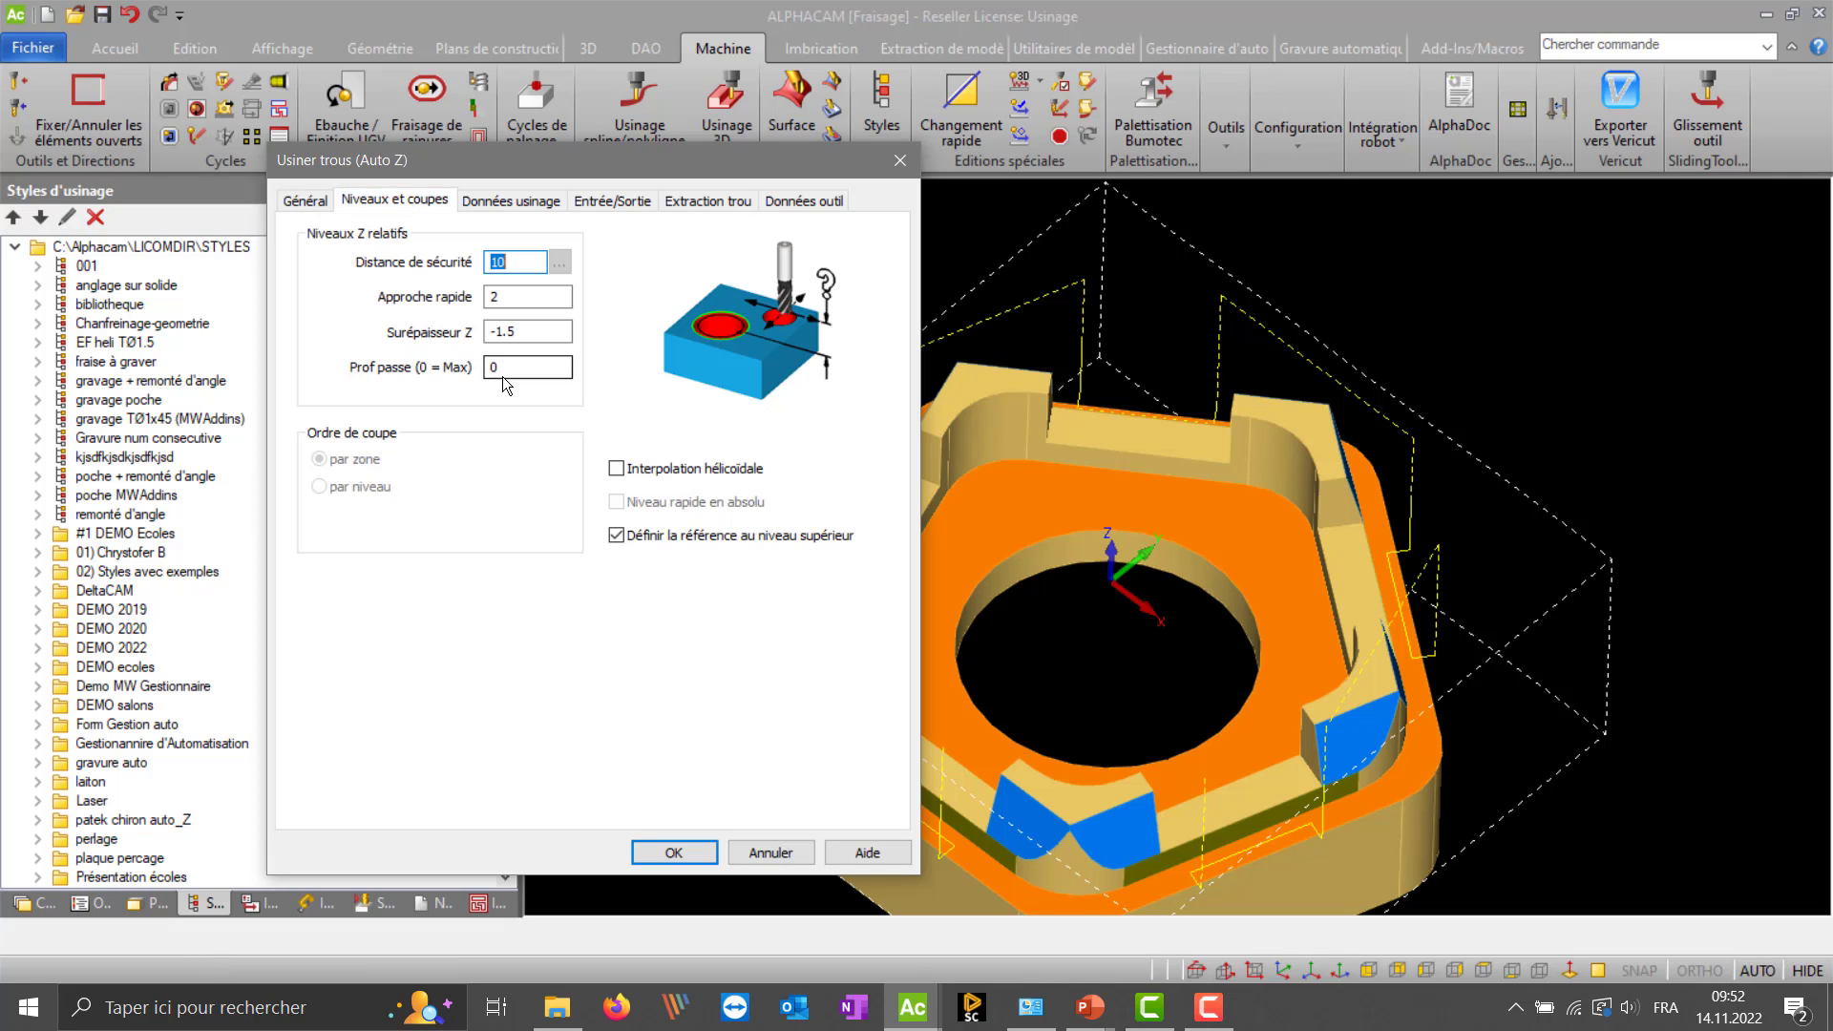
click(667, 469)
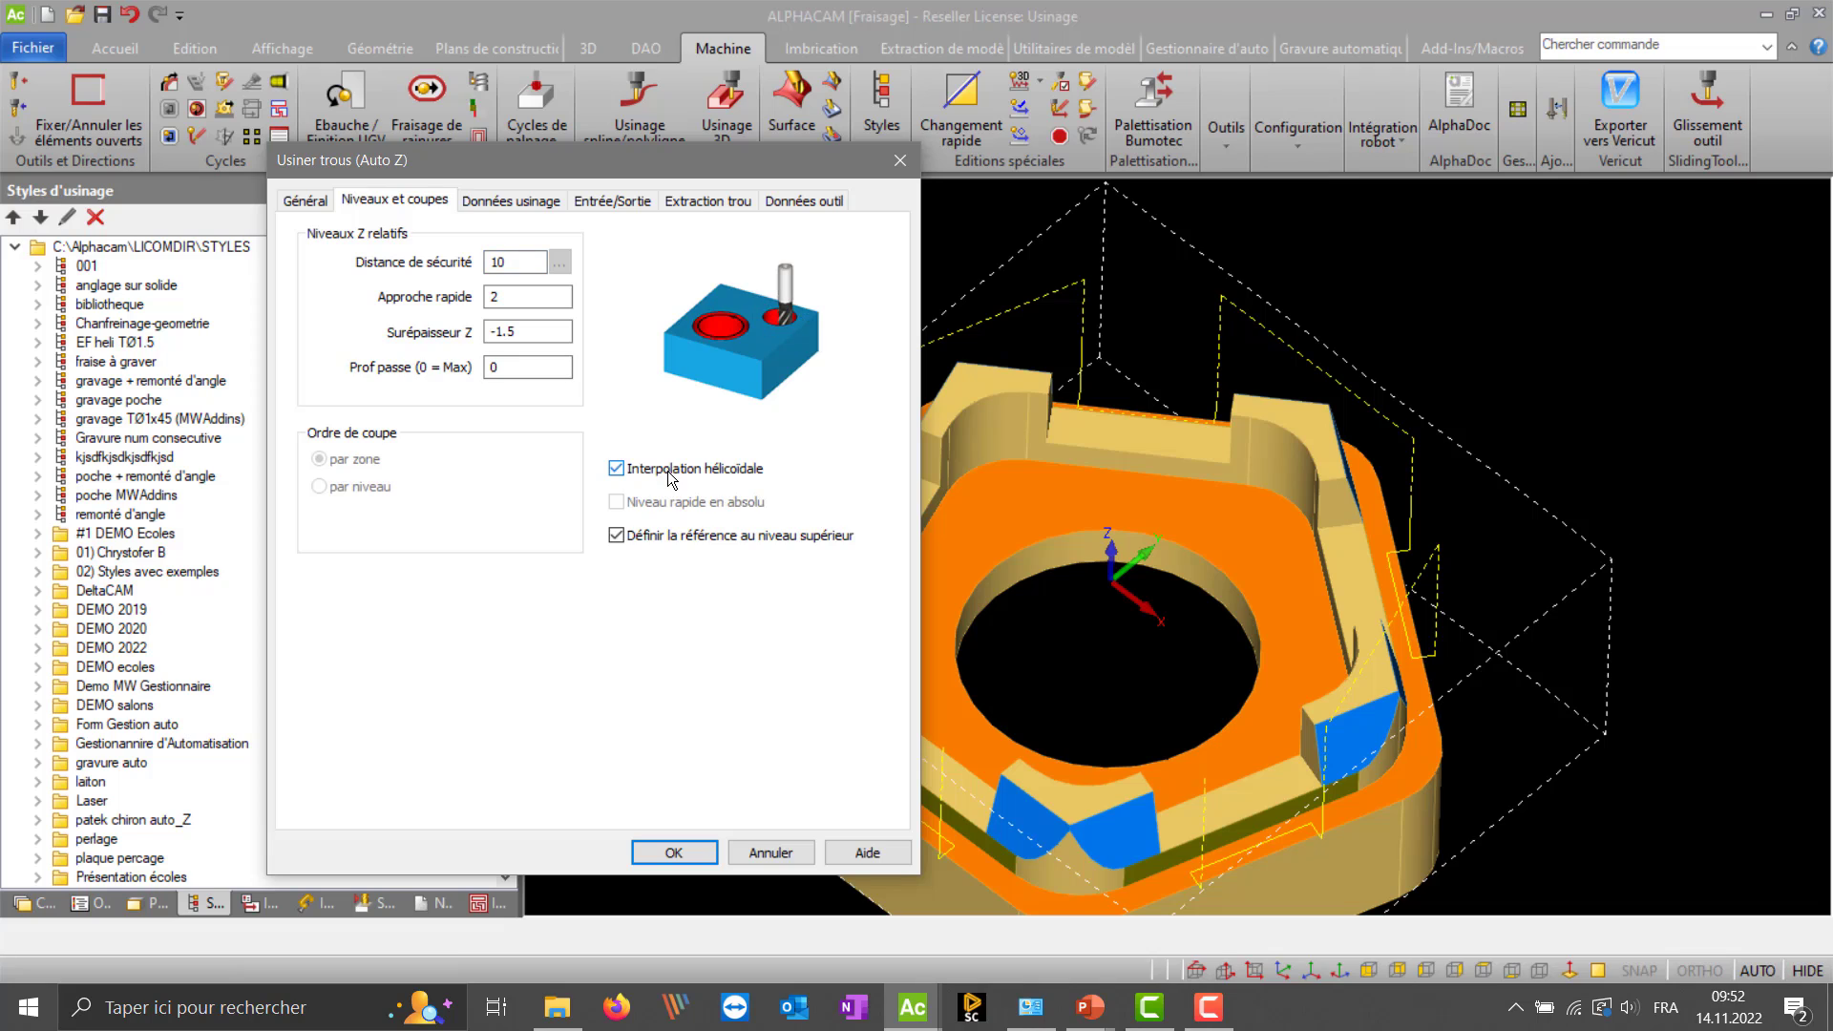
click(698, 543)
click(520, 200)
text(0.5)
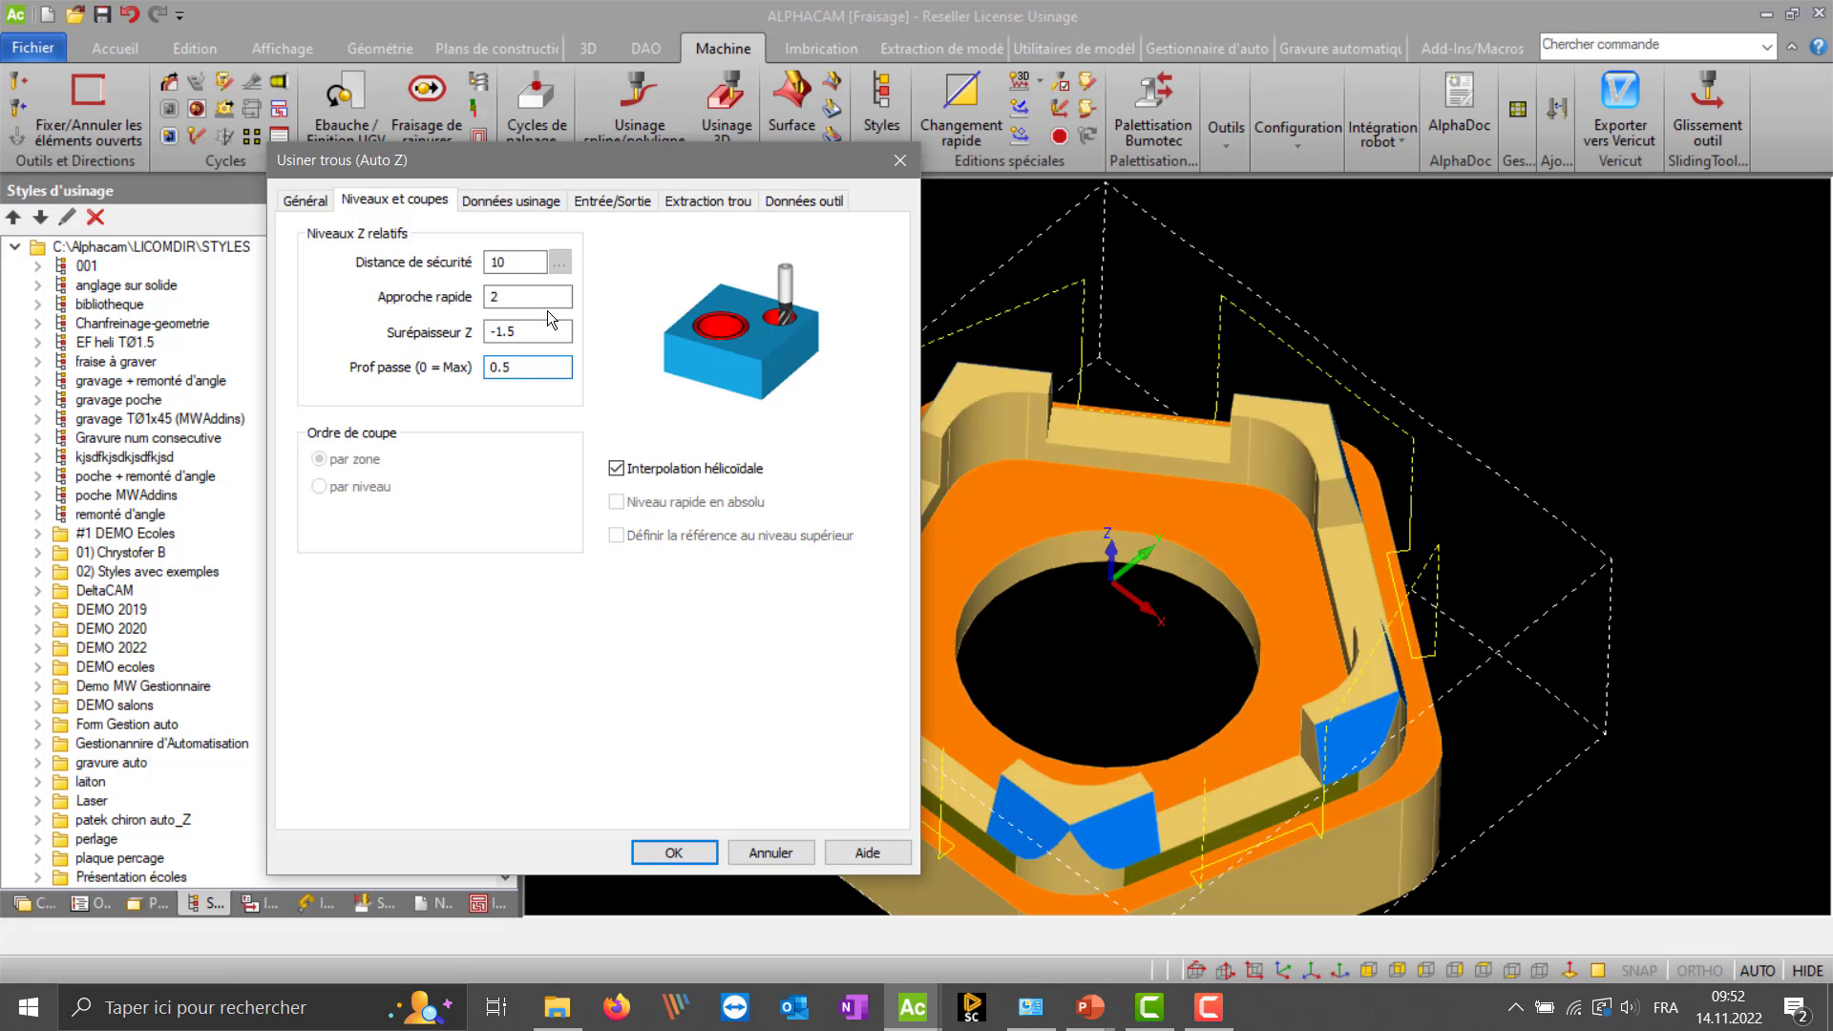
click(533, 201)
text(0)
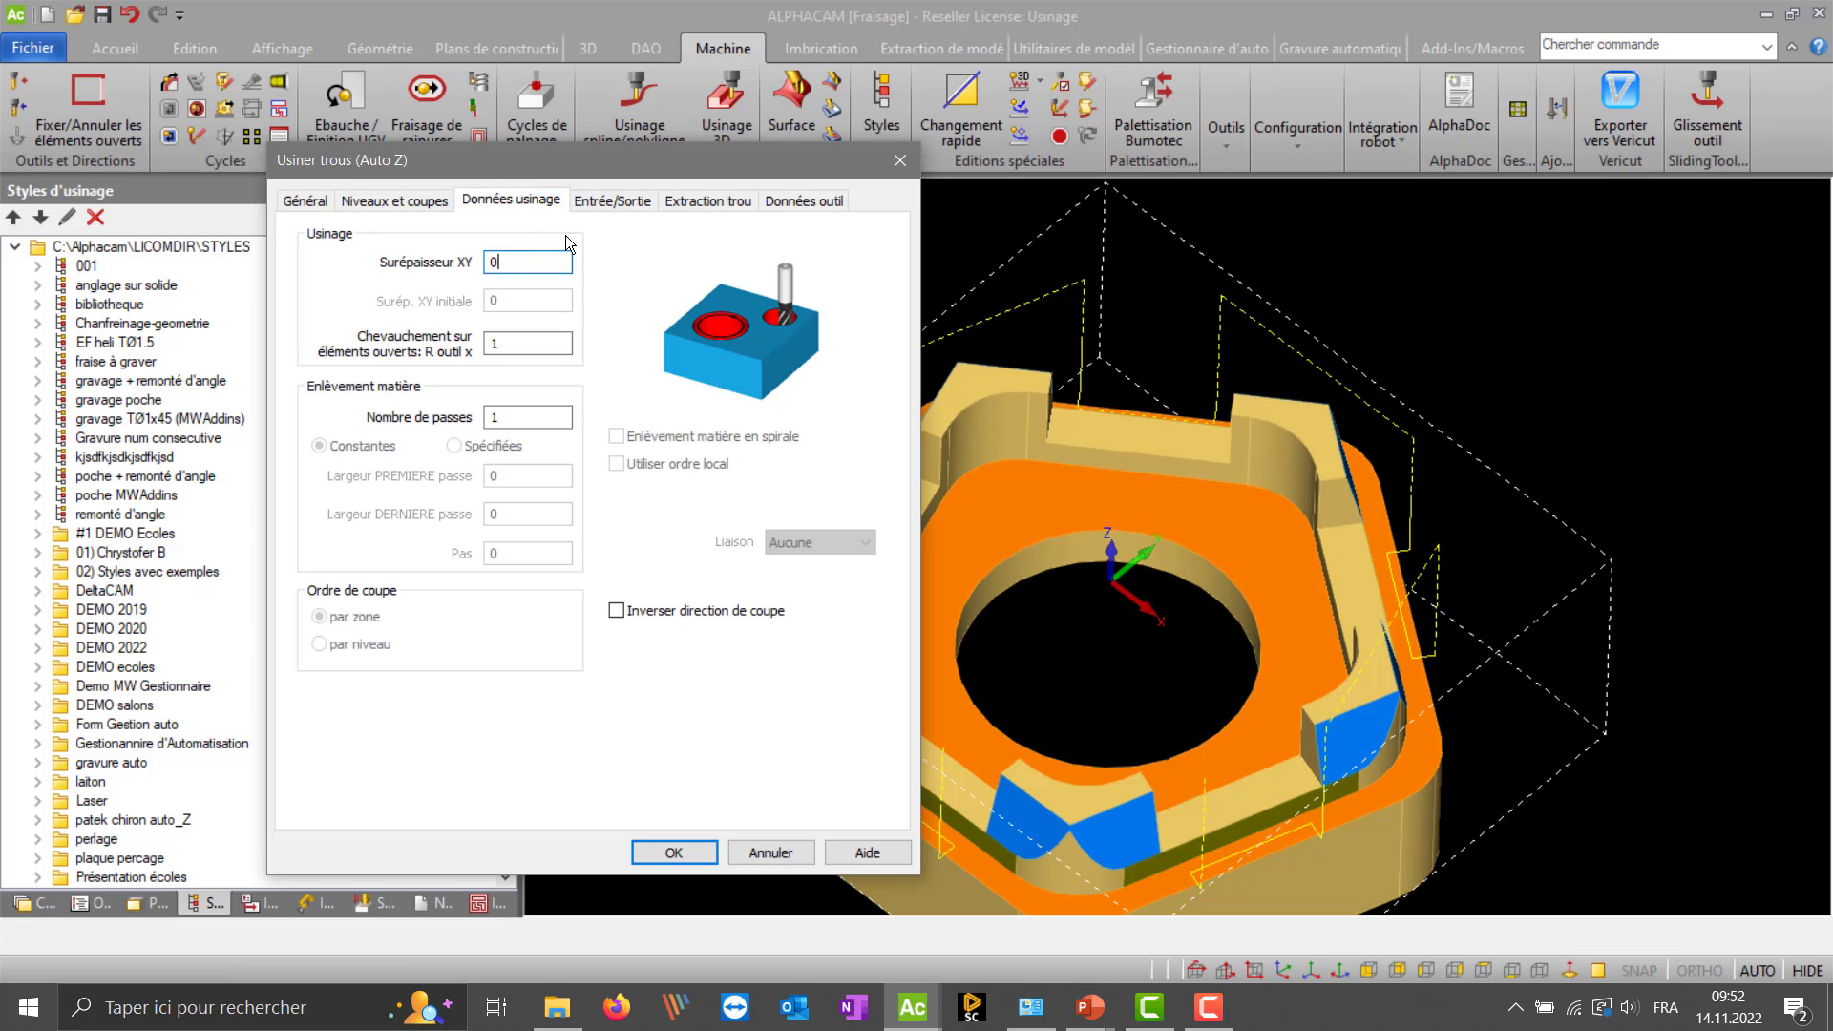
- Review the entry/exit and hole extraction settings, and set both the tool number and tool offset to 6 for the hole cycle
click(596, 201)
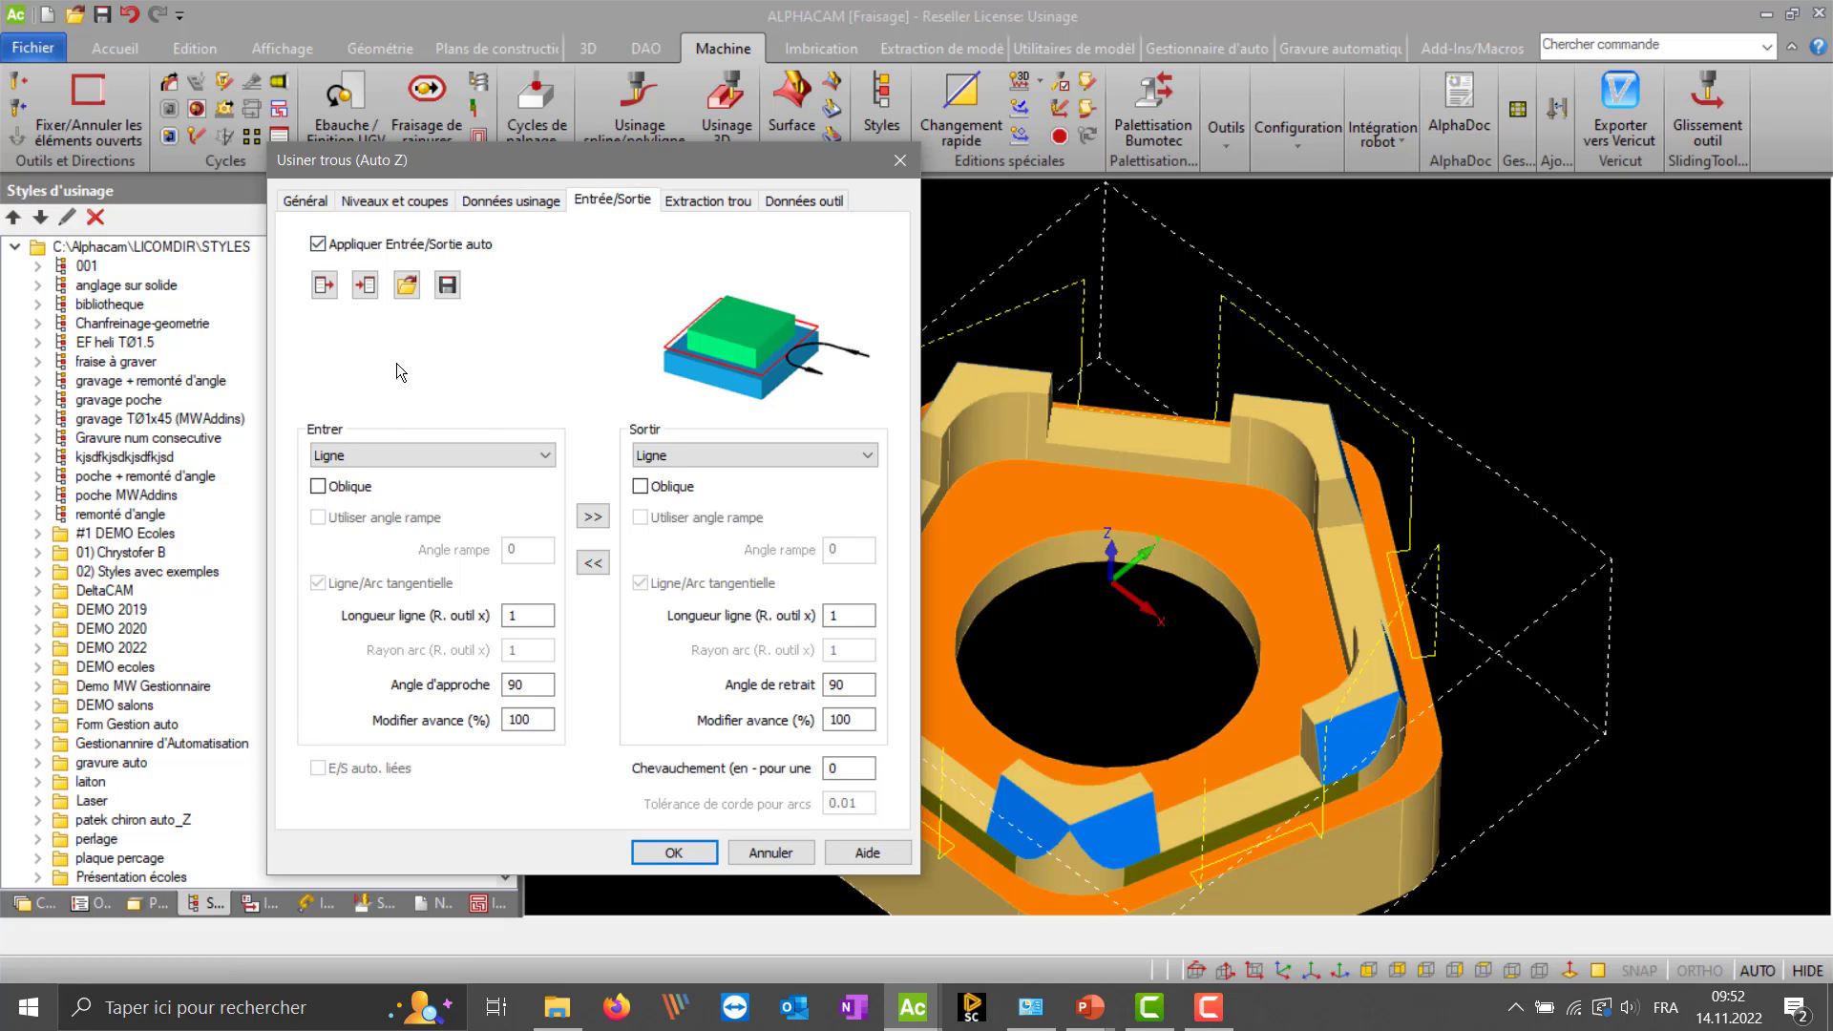
click(703, 203)
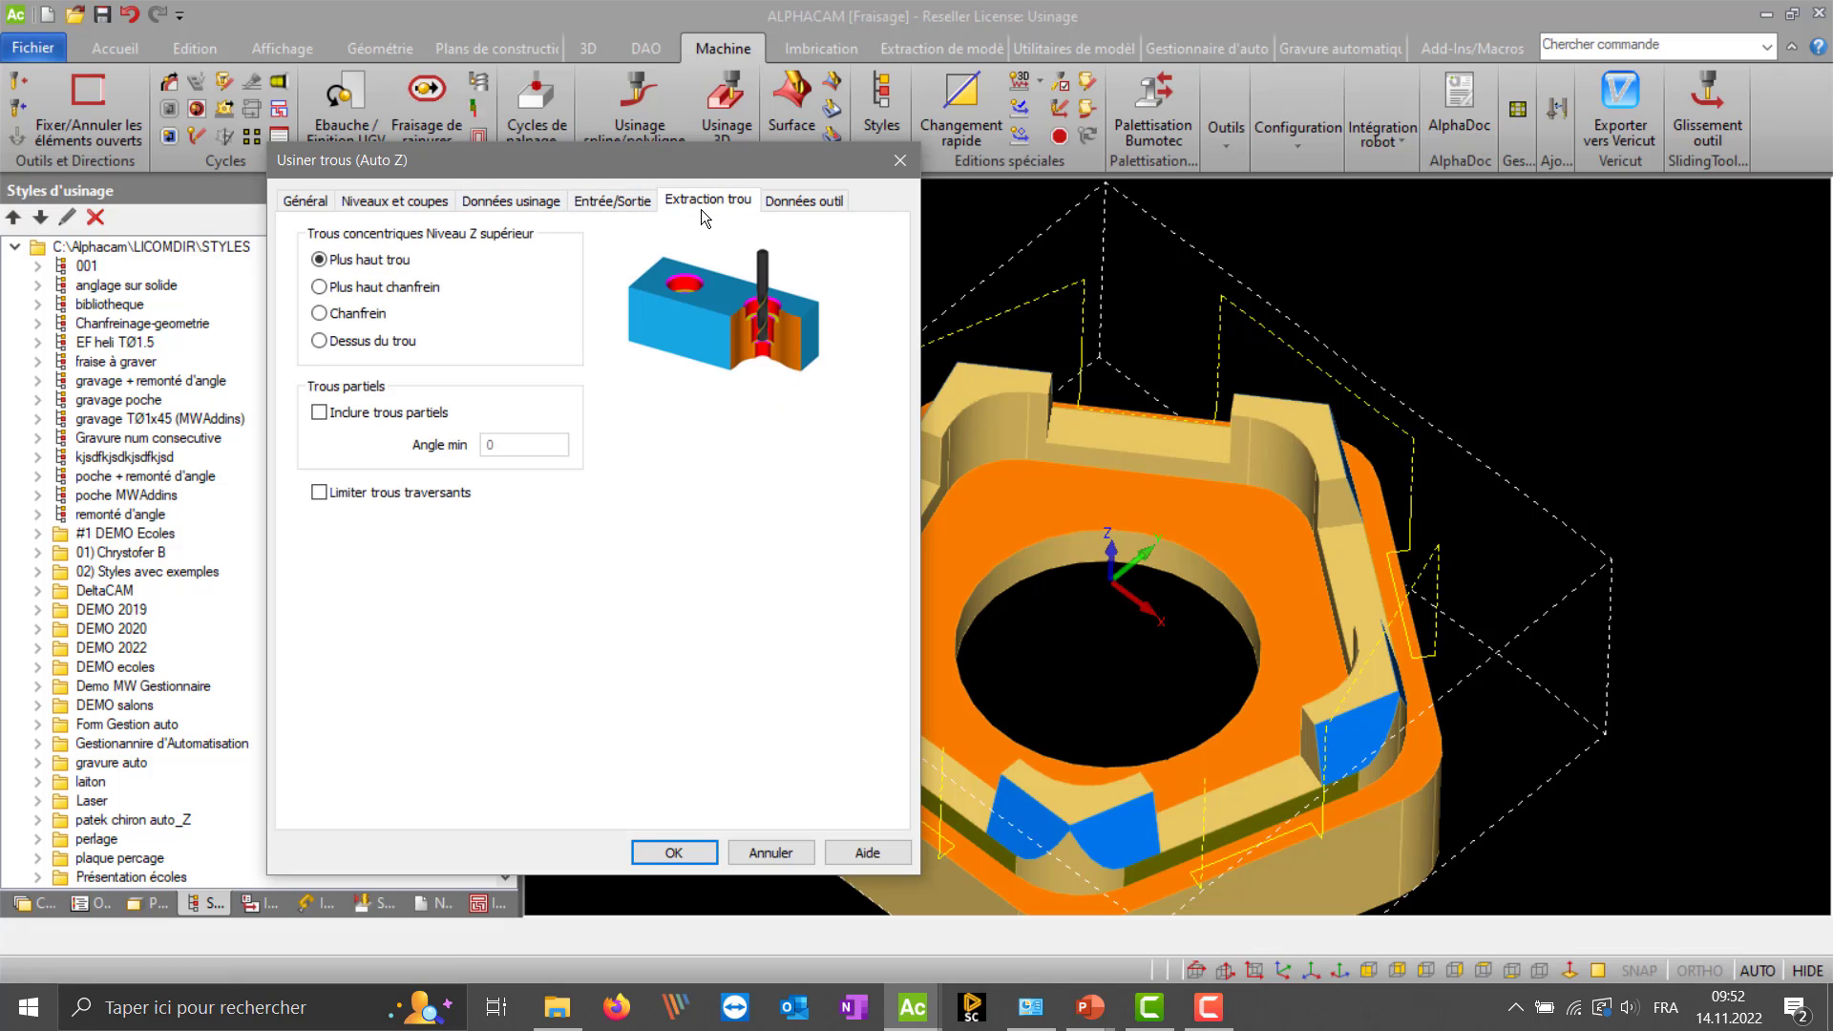
click(803, 201)
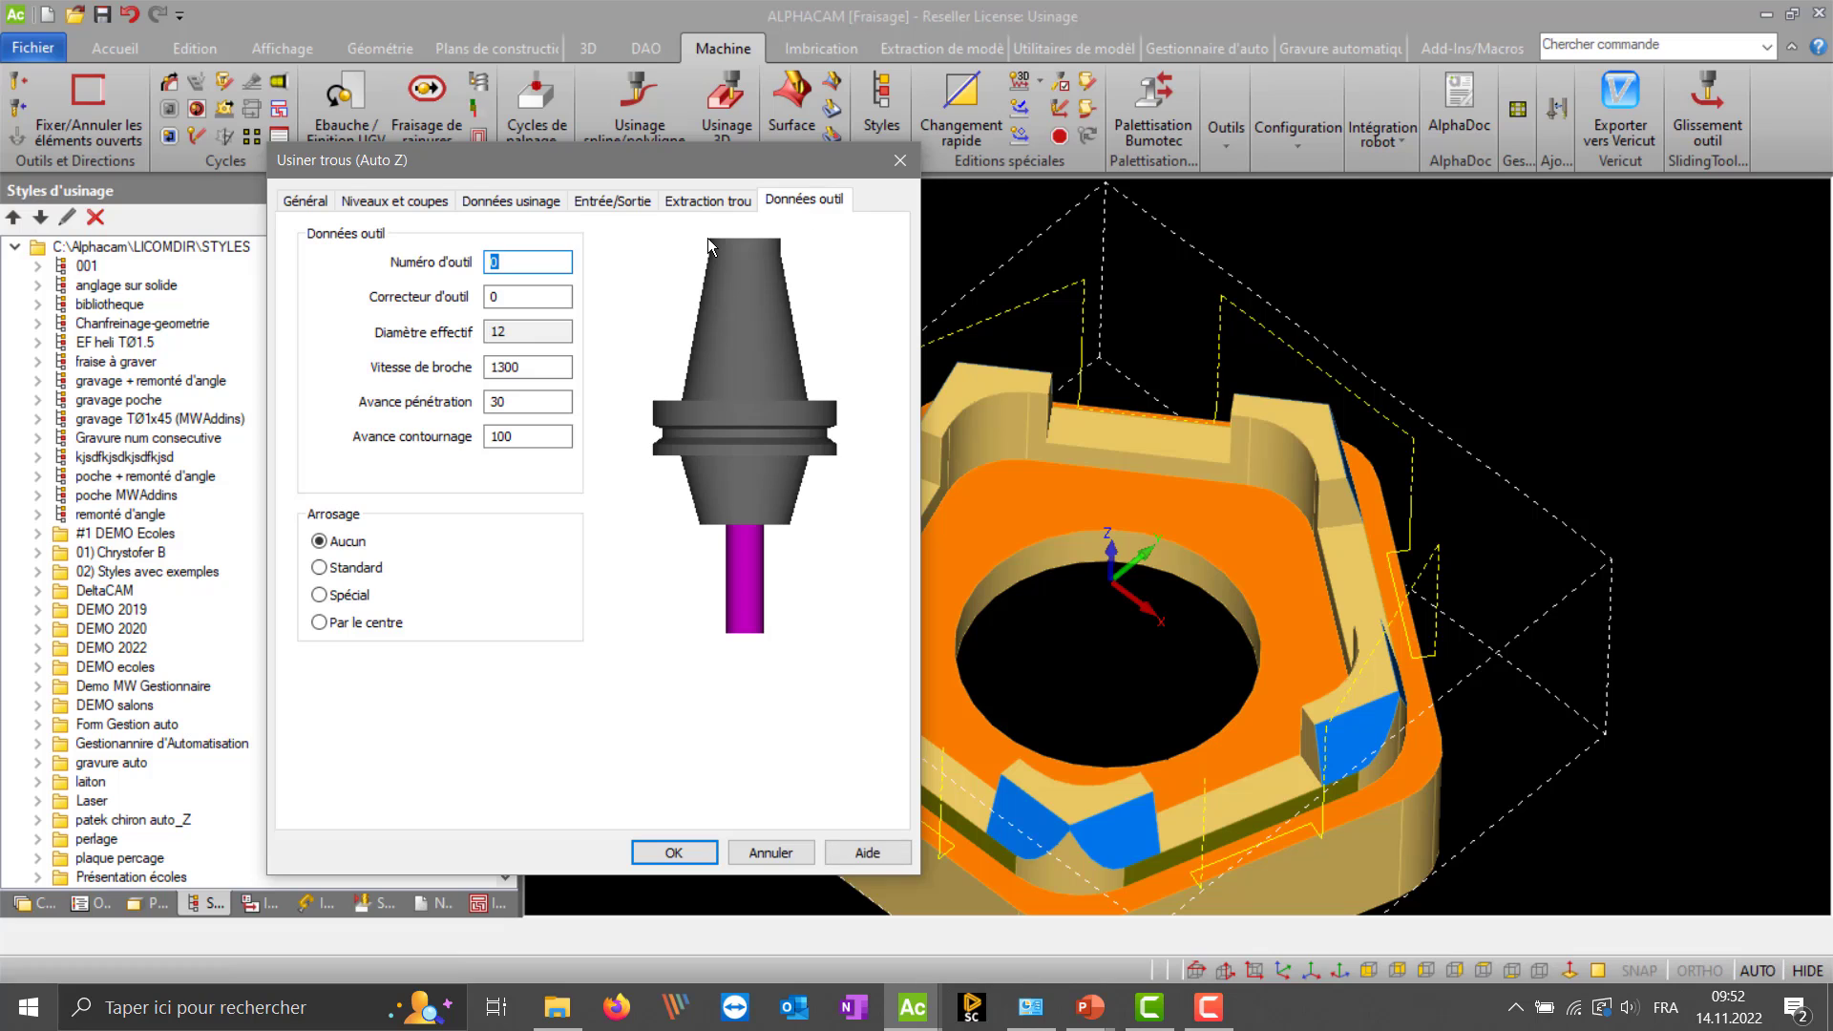
text(6)
key(Tab)
text(6)
click(702, 850)
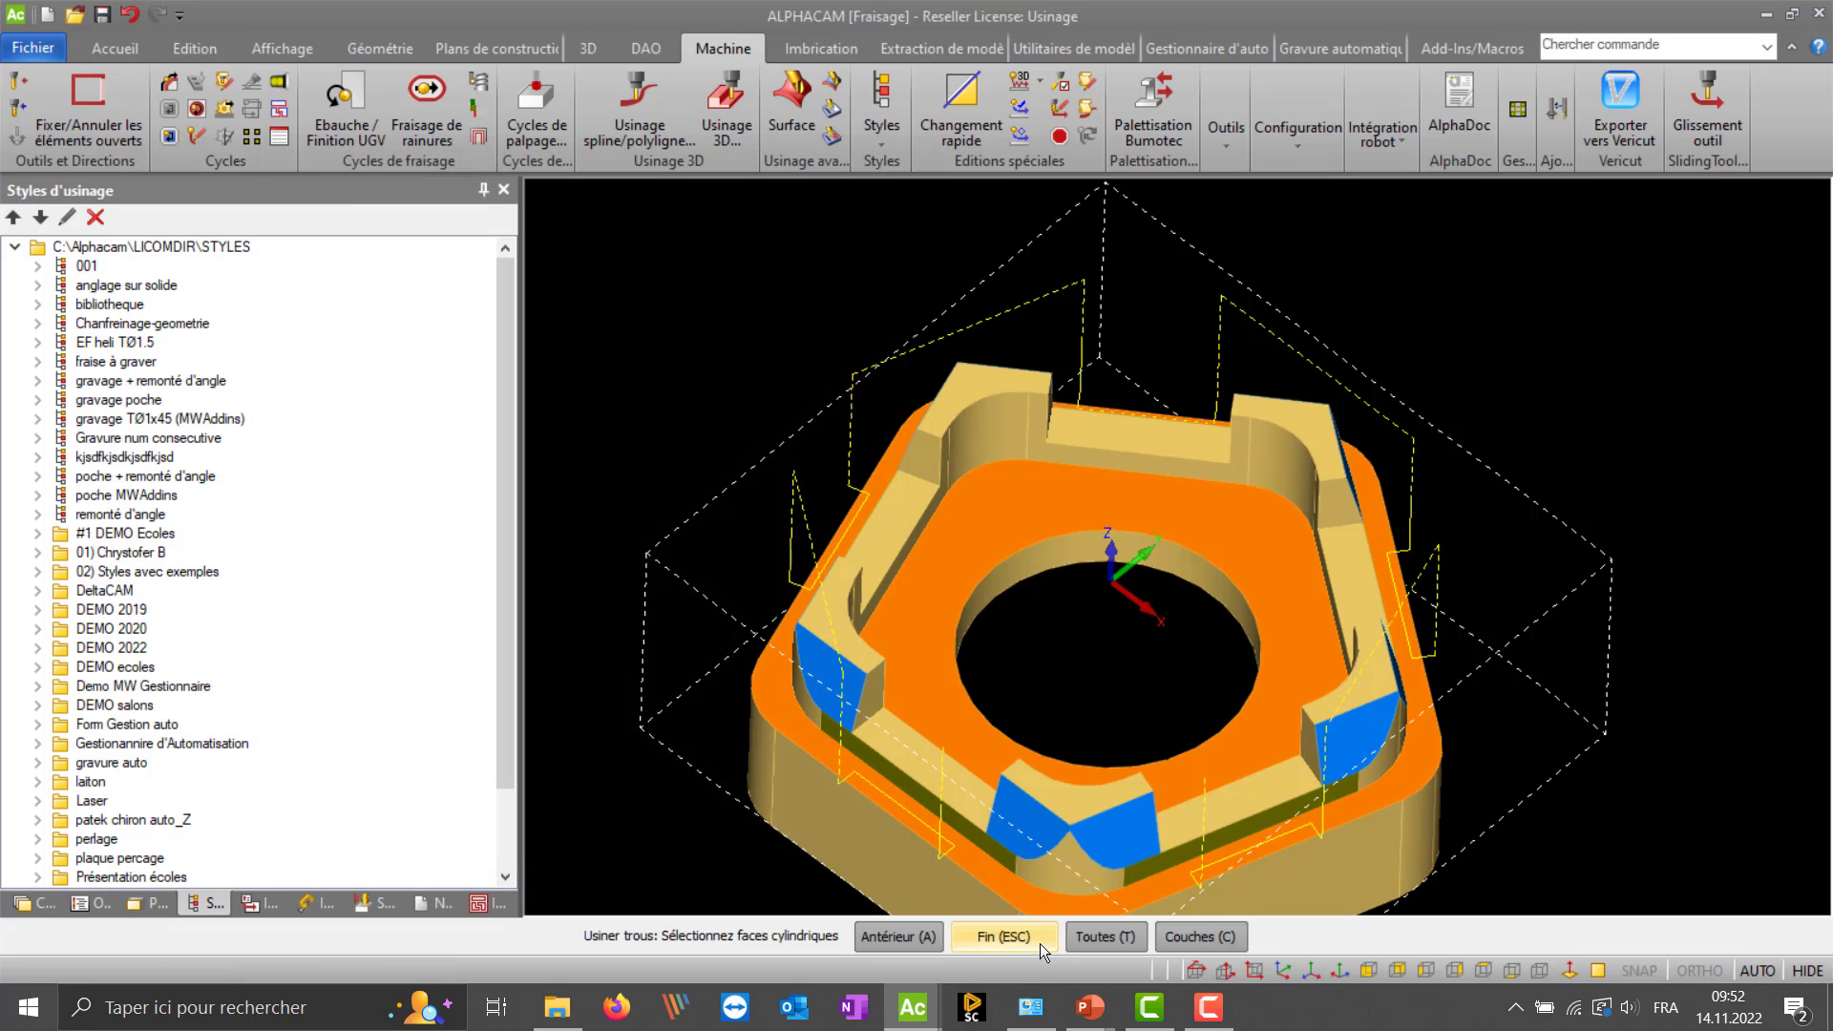
- Apply the hole cycle to all cylindrical faces of the solid and inspect the generated helical finishing pass in the operations list and model
click(1102, 936)
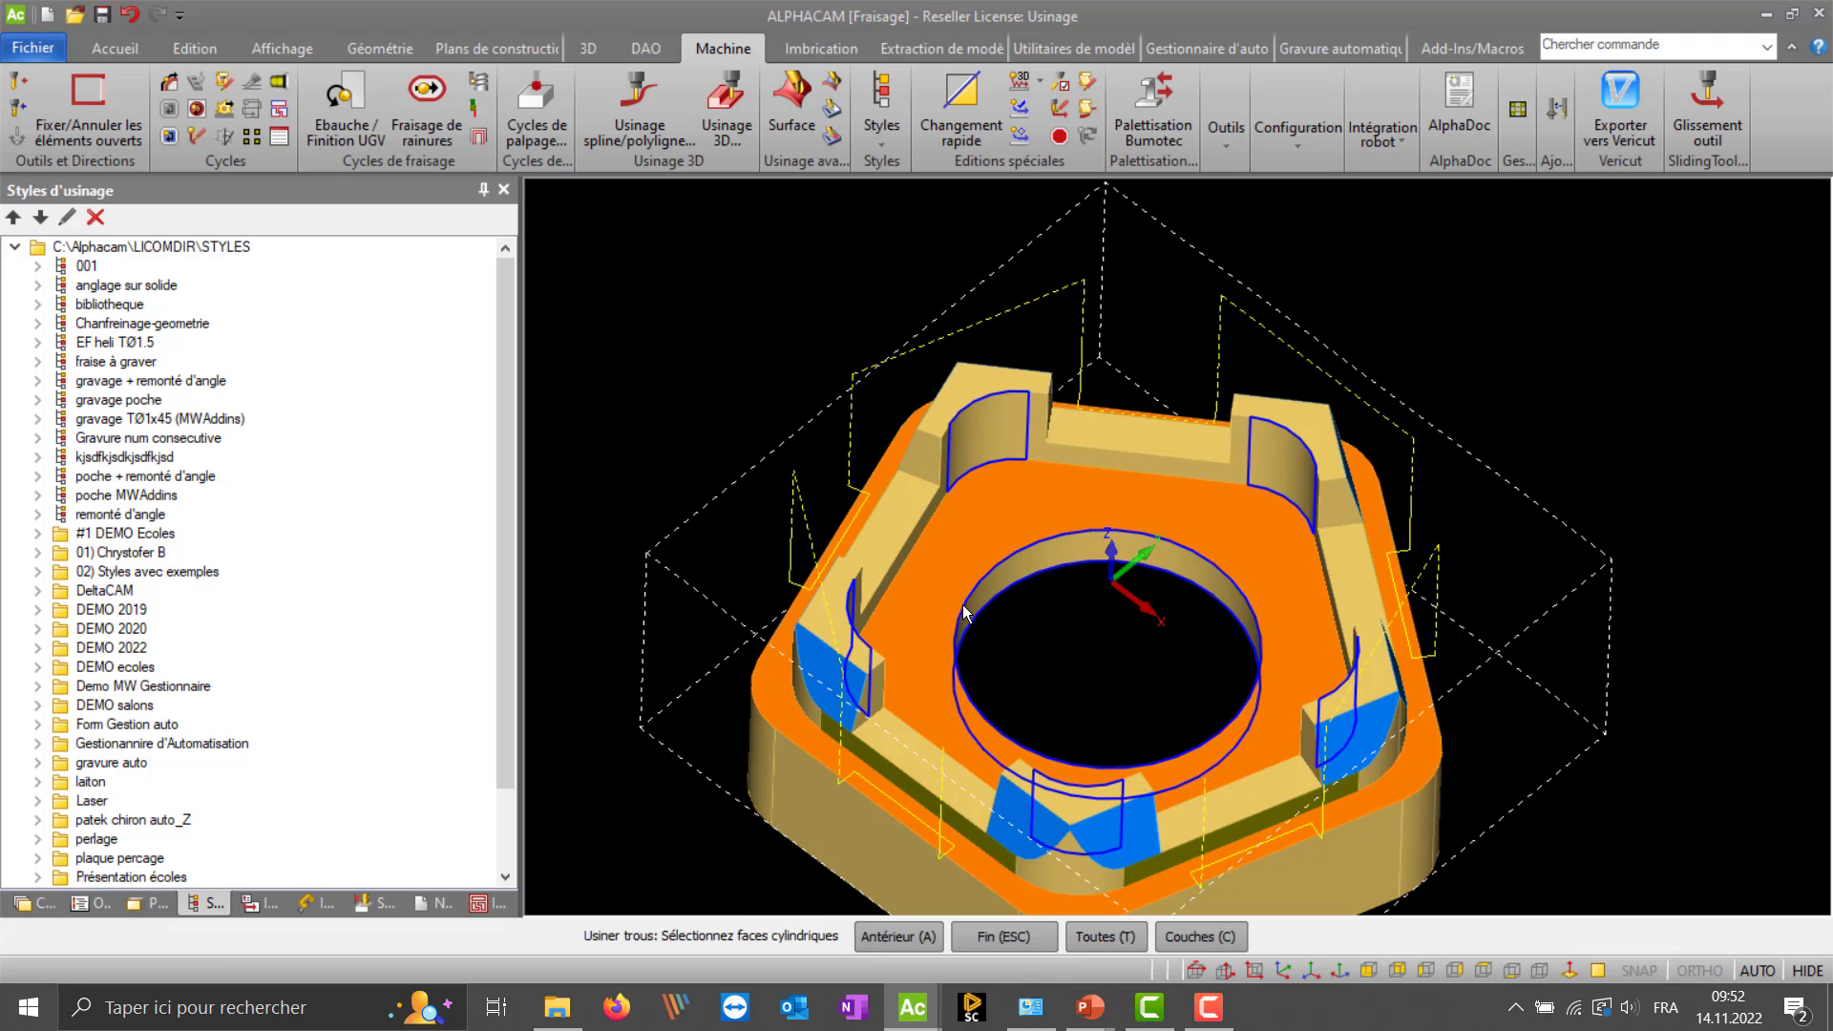
key(Escape)
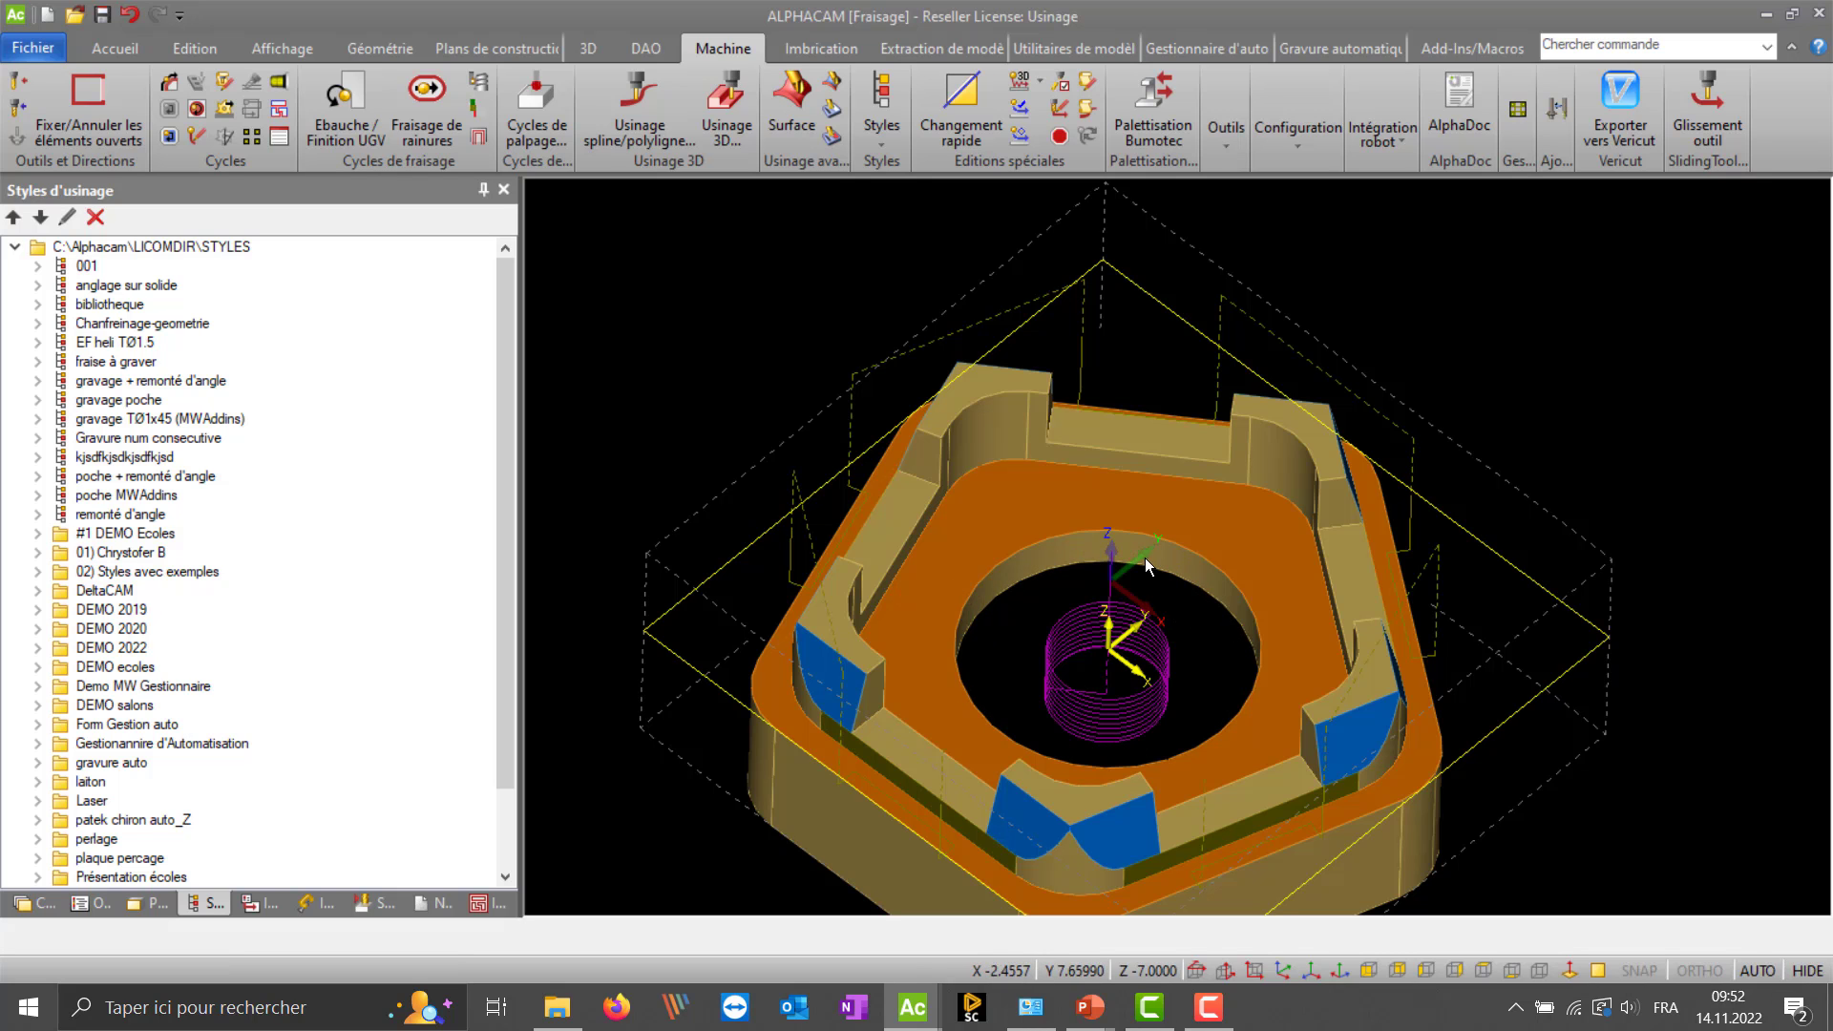
middle_drag(1215, 664, 1216, 602)
click(101, 903)
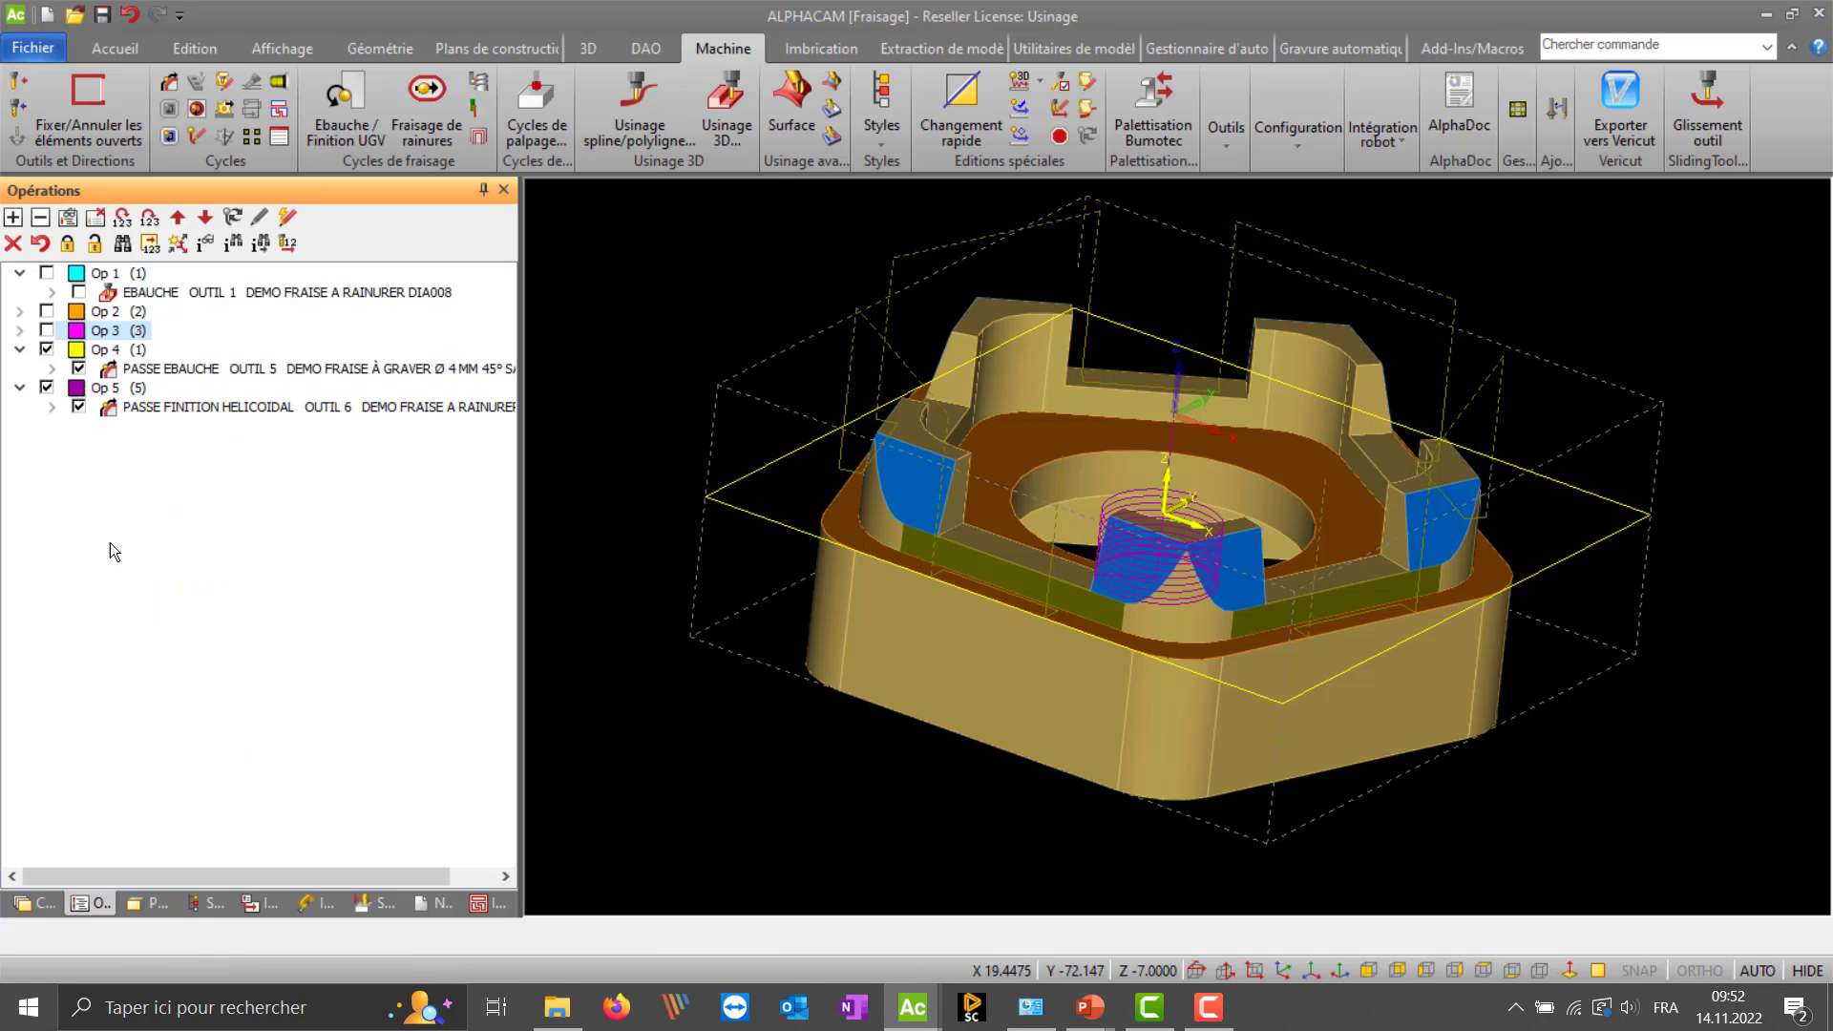
click(165, 410)
mouse_move(1136, 554)
middle_down()
mouse_move(1137, 430)
mouse_move(1106, 557)
middle_up()
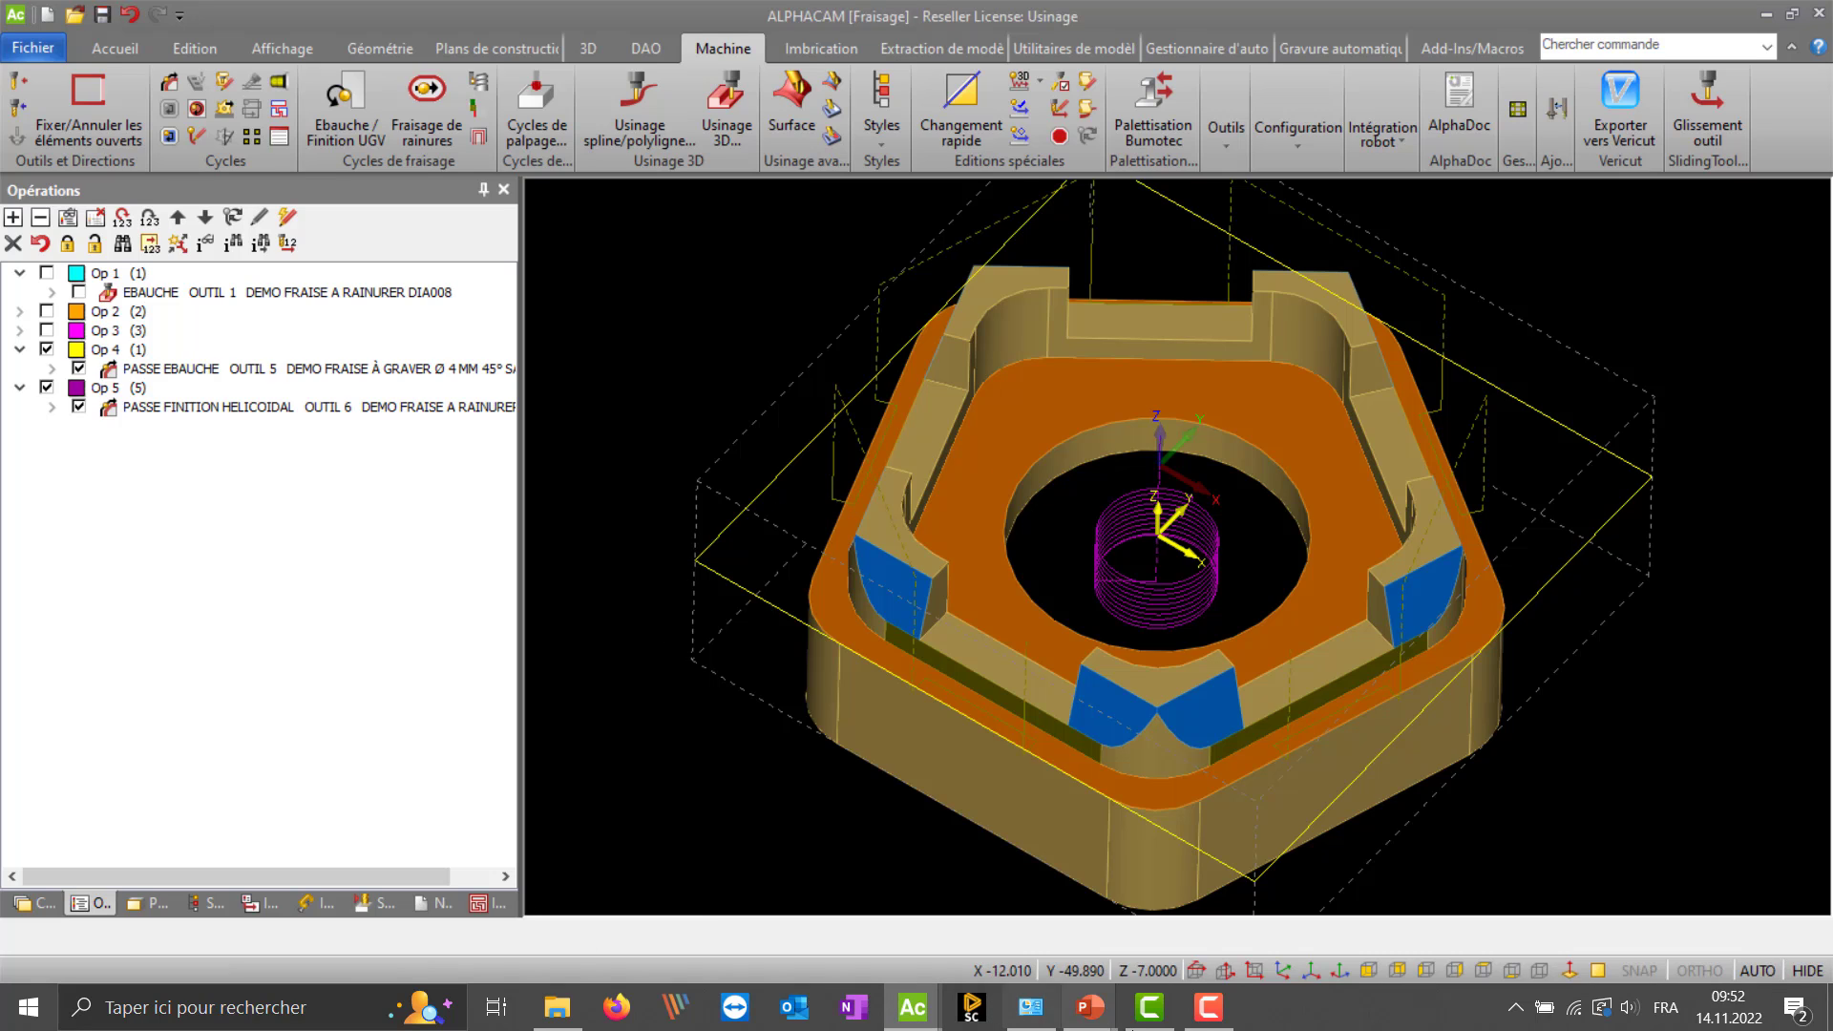
- Switch to the running PowerPoint slideshow of the Alphacam presentation
click(1231, 1018)
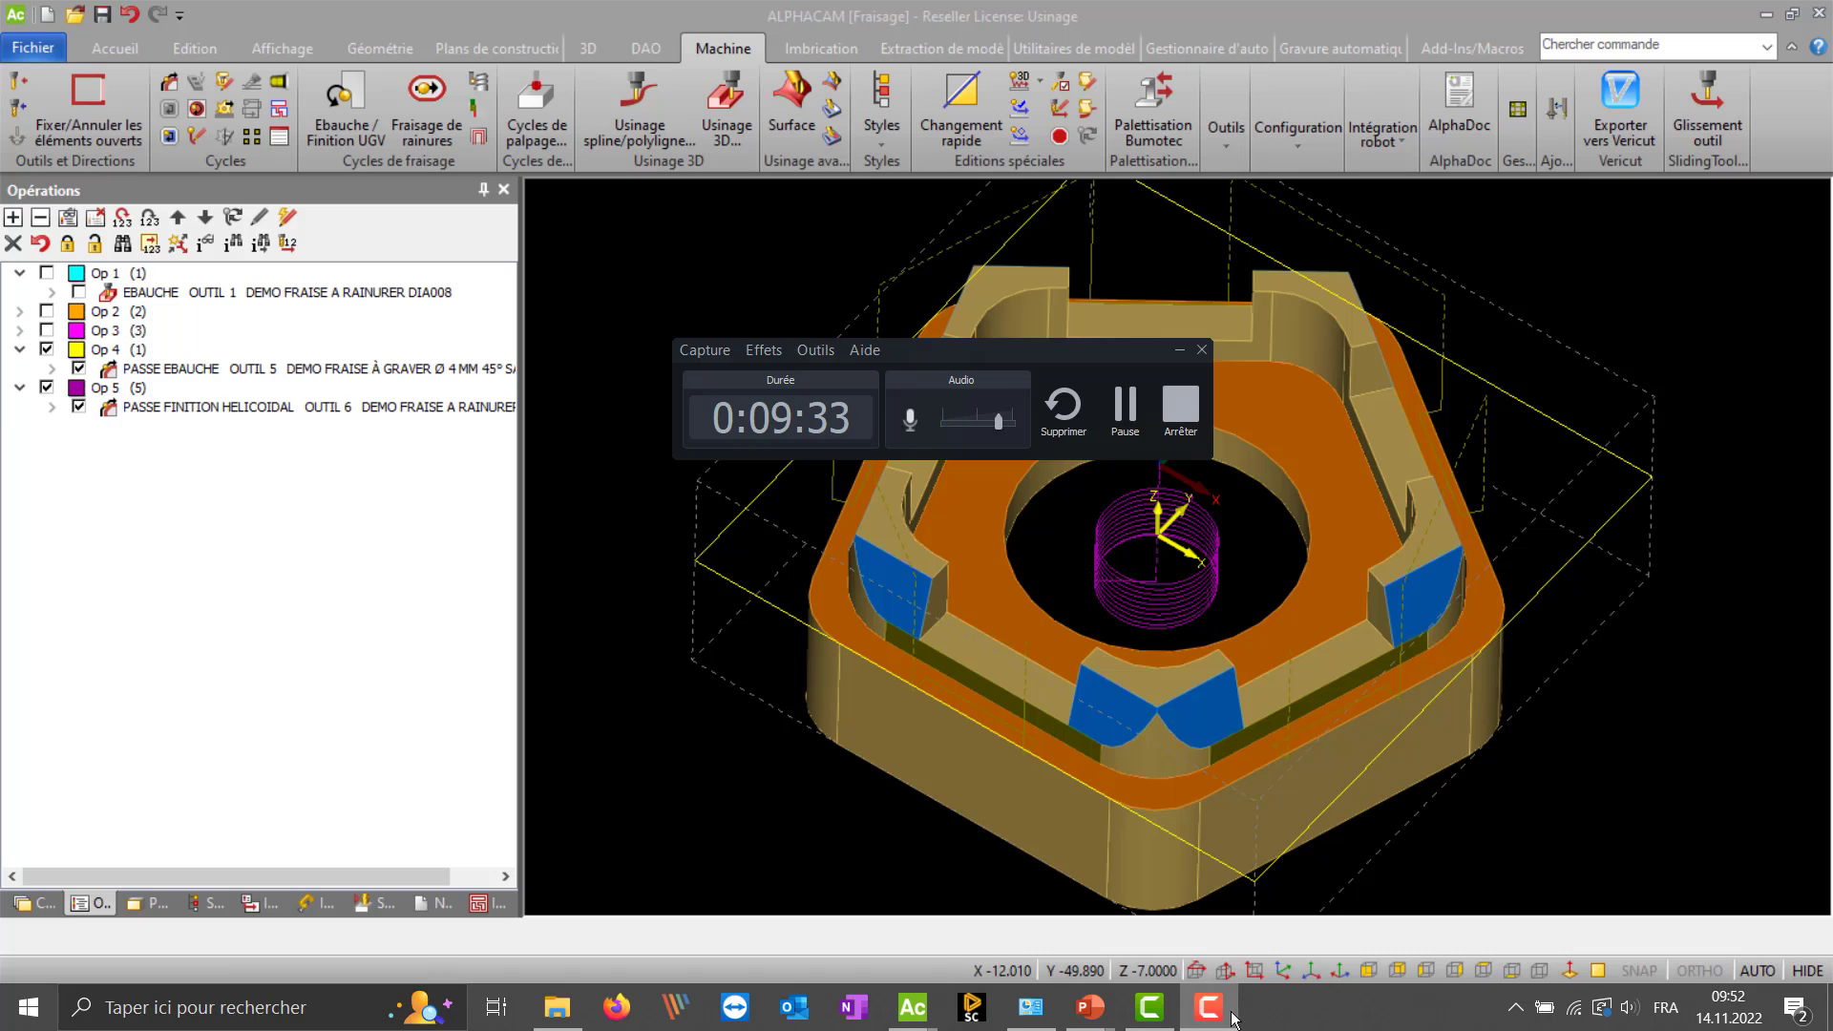
click(1232, 1018)
mouse_move(1089, 1010)
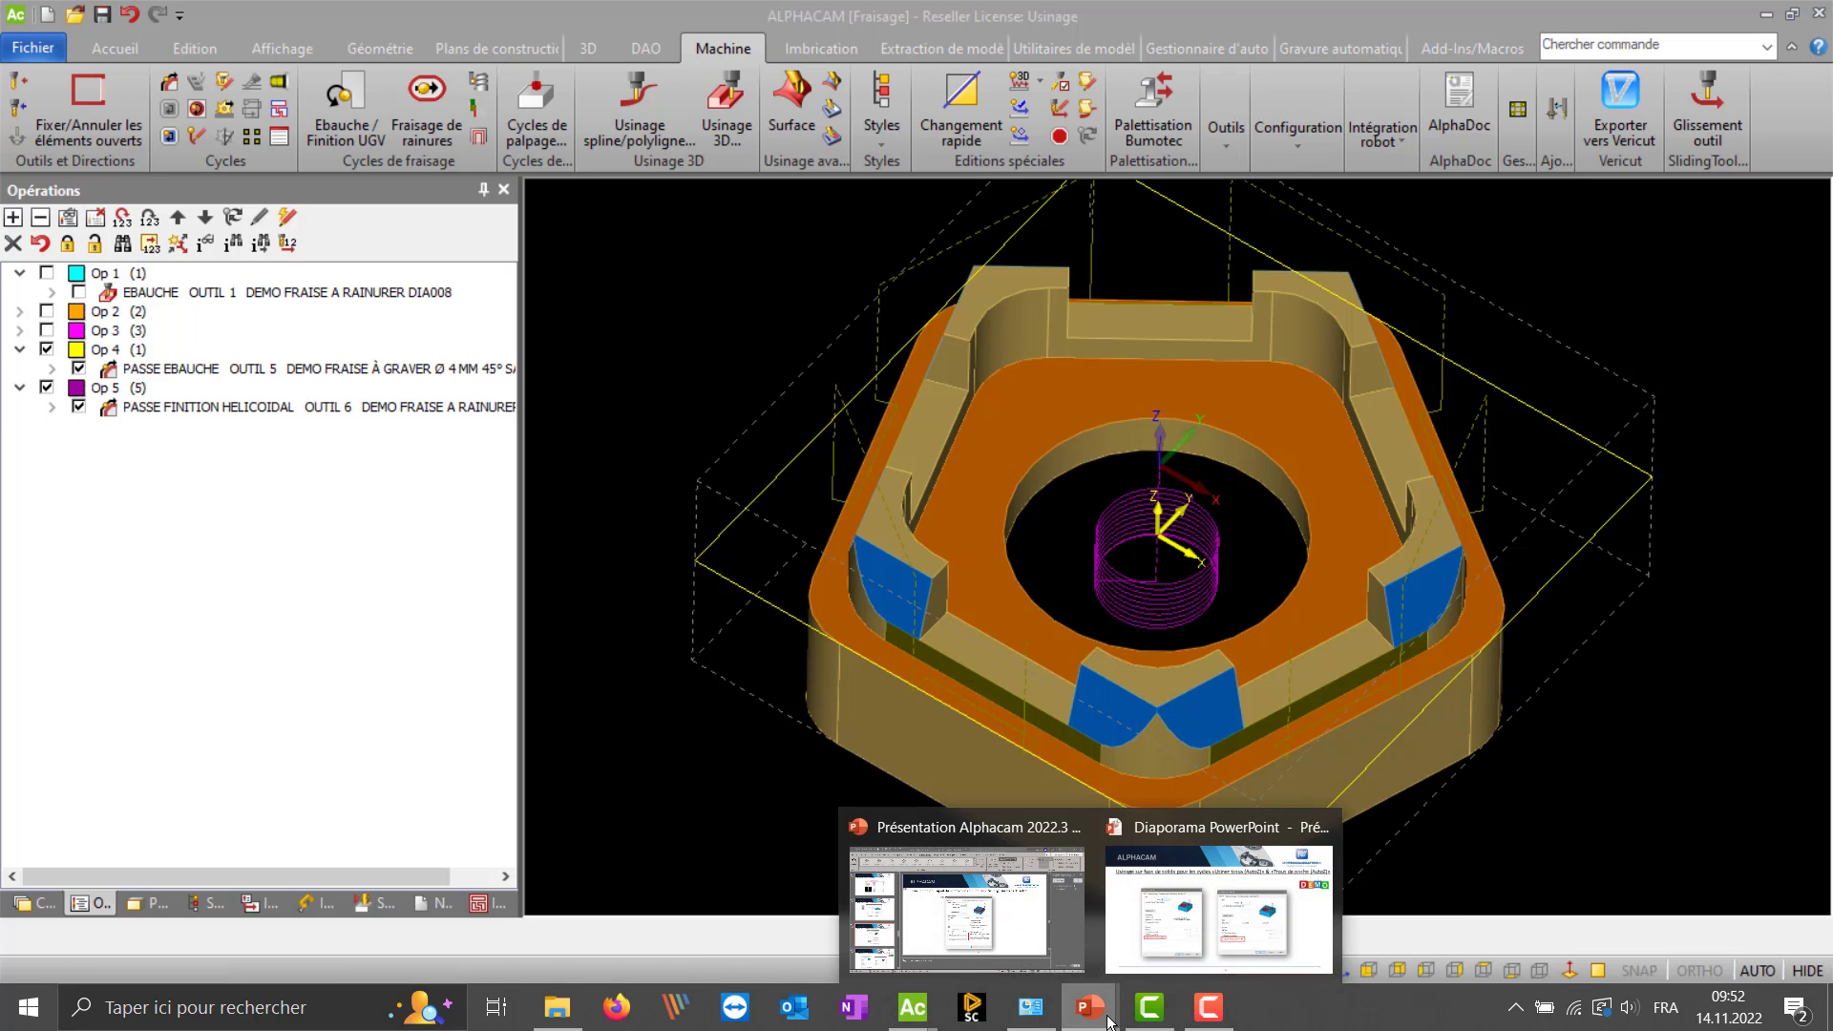
click(1119, 878)
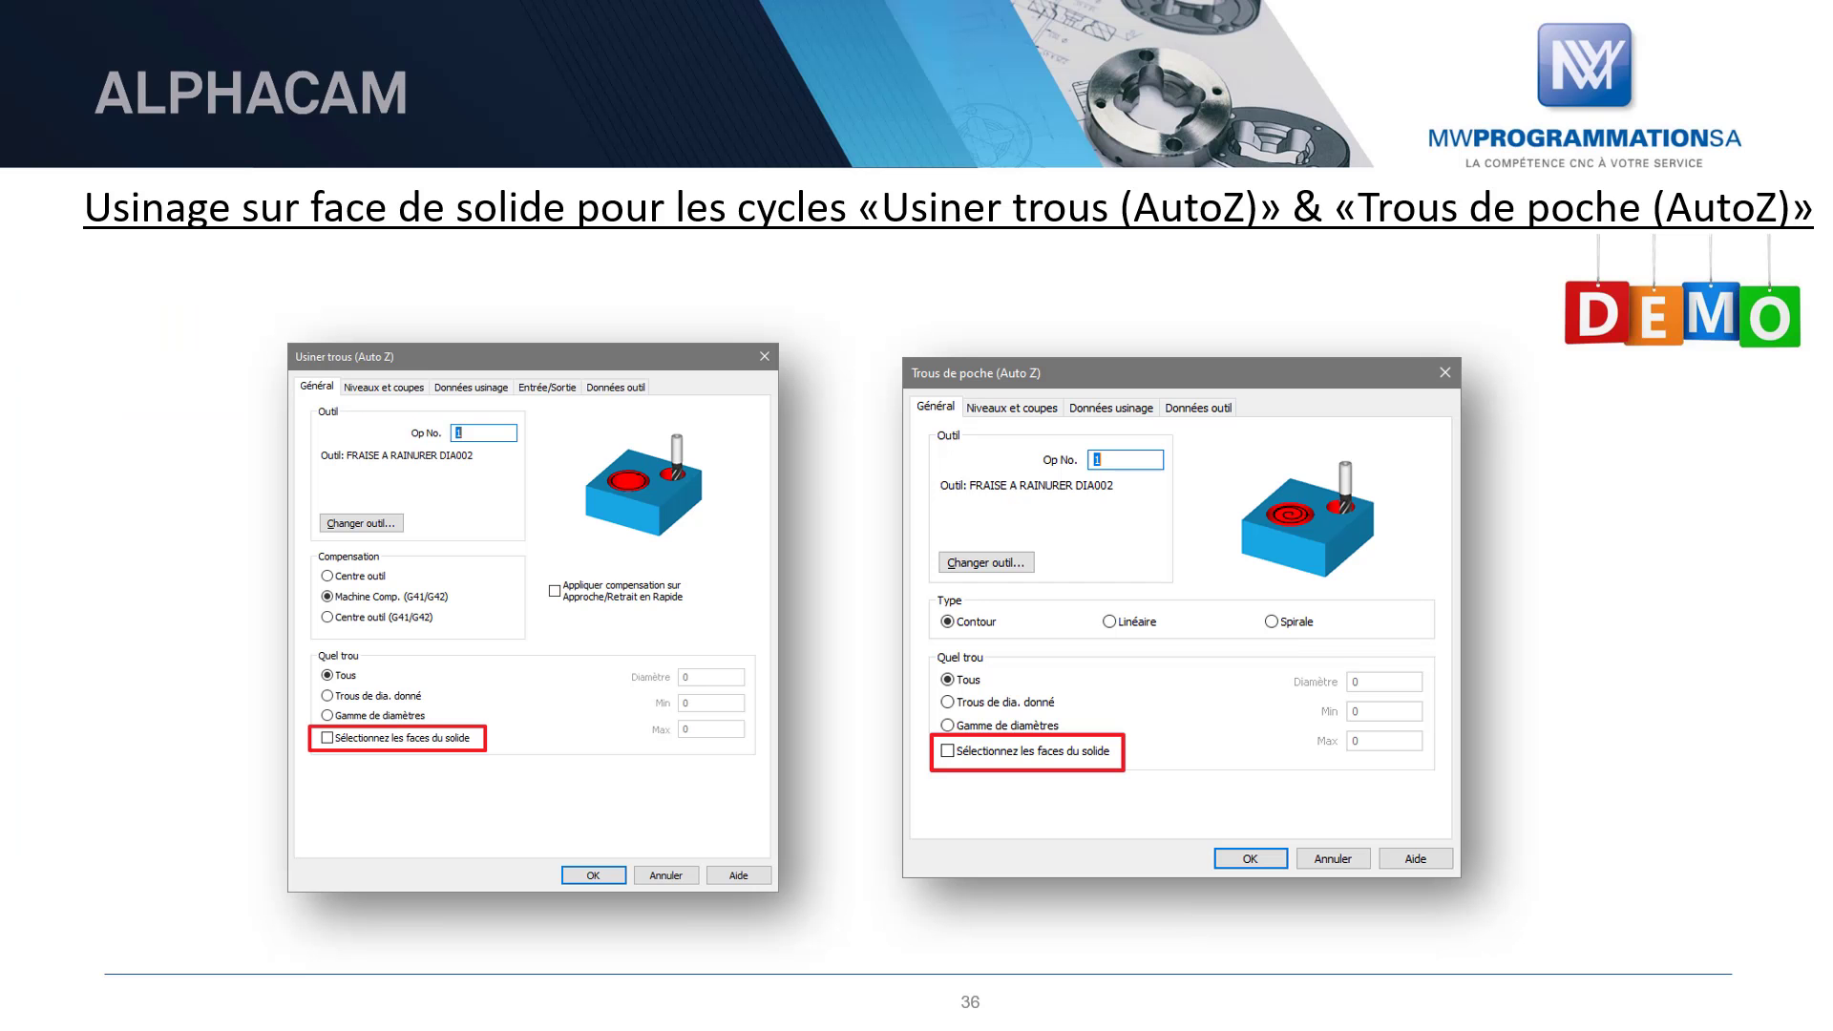
click(1583, 651)
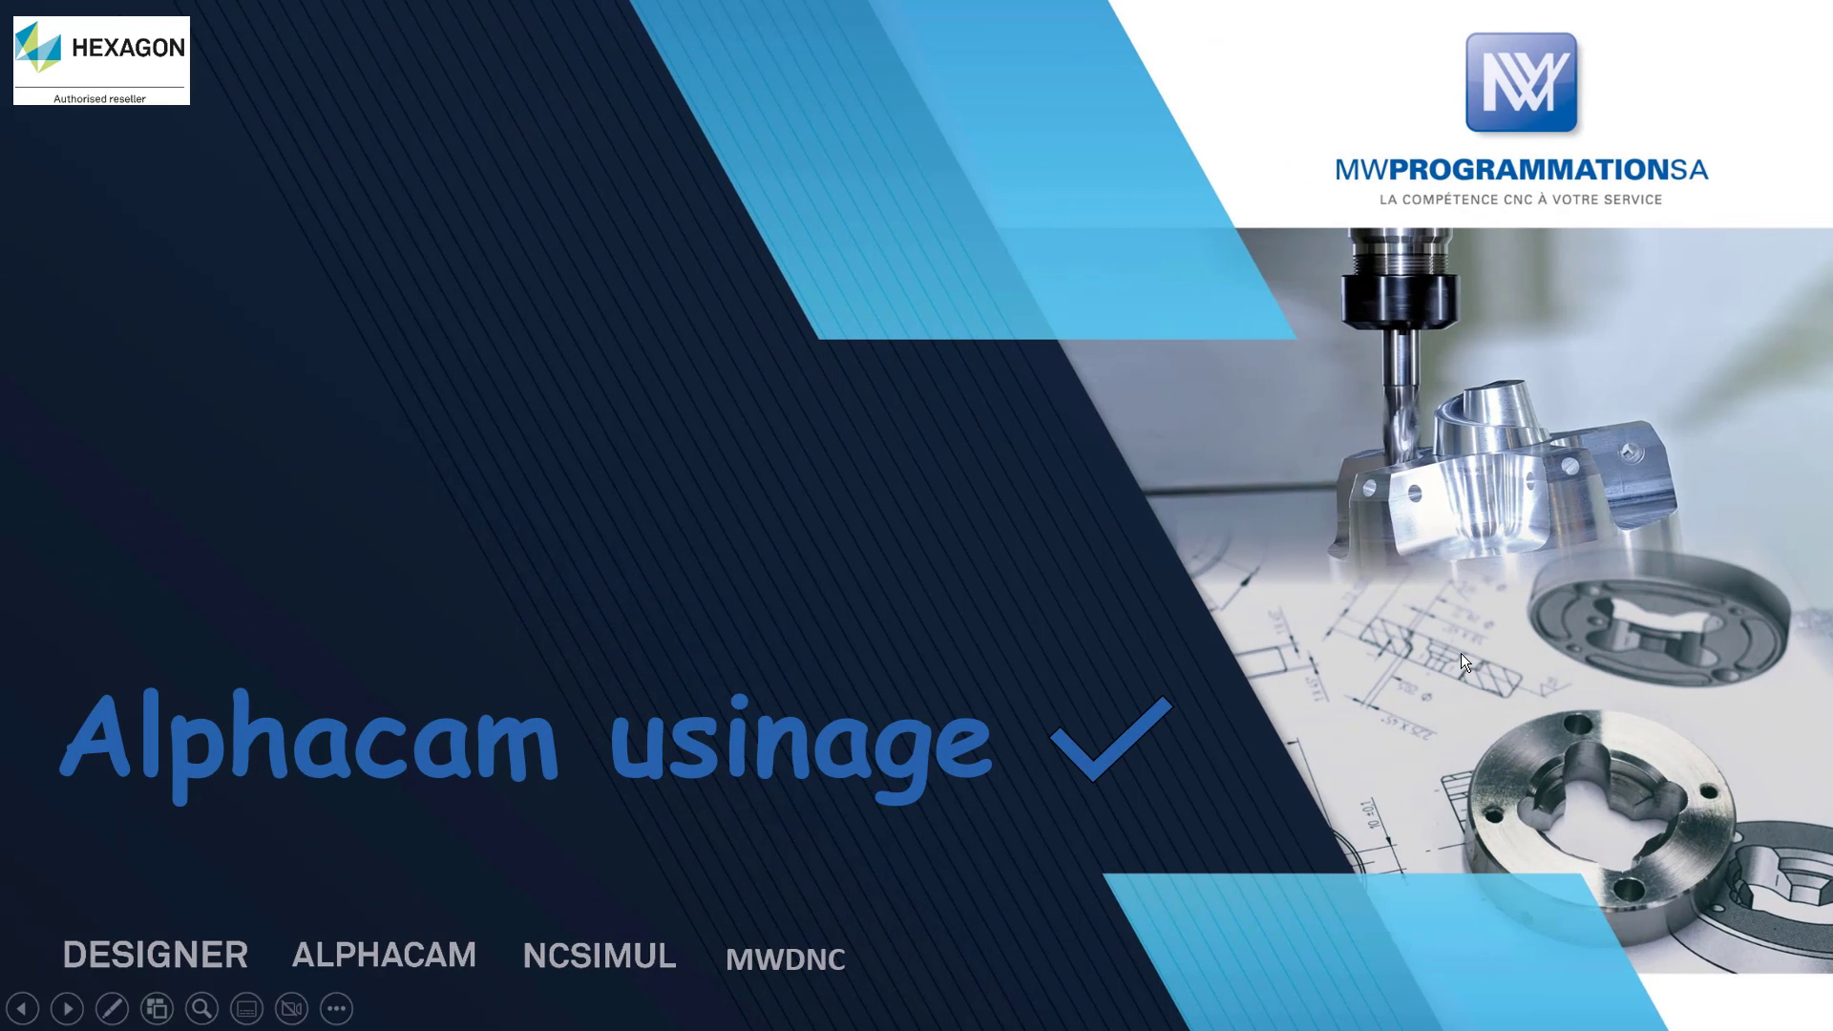
click(1461, 653)
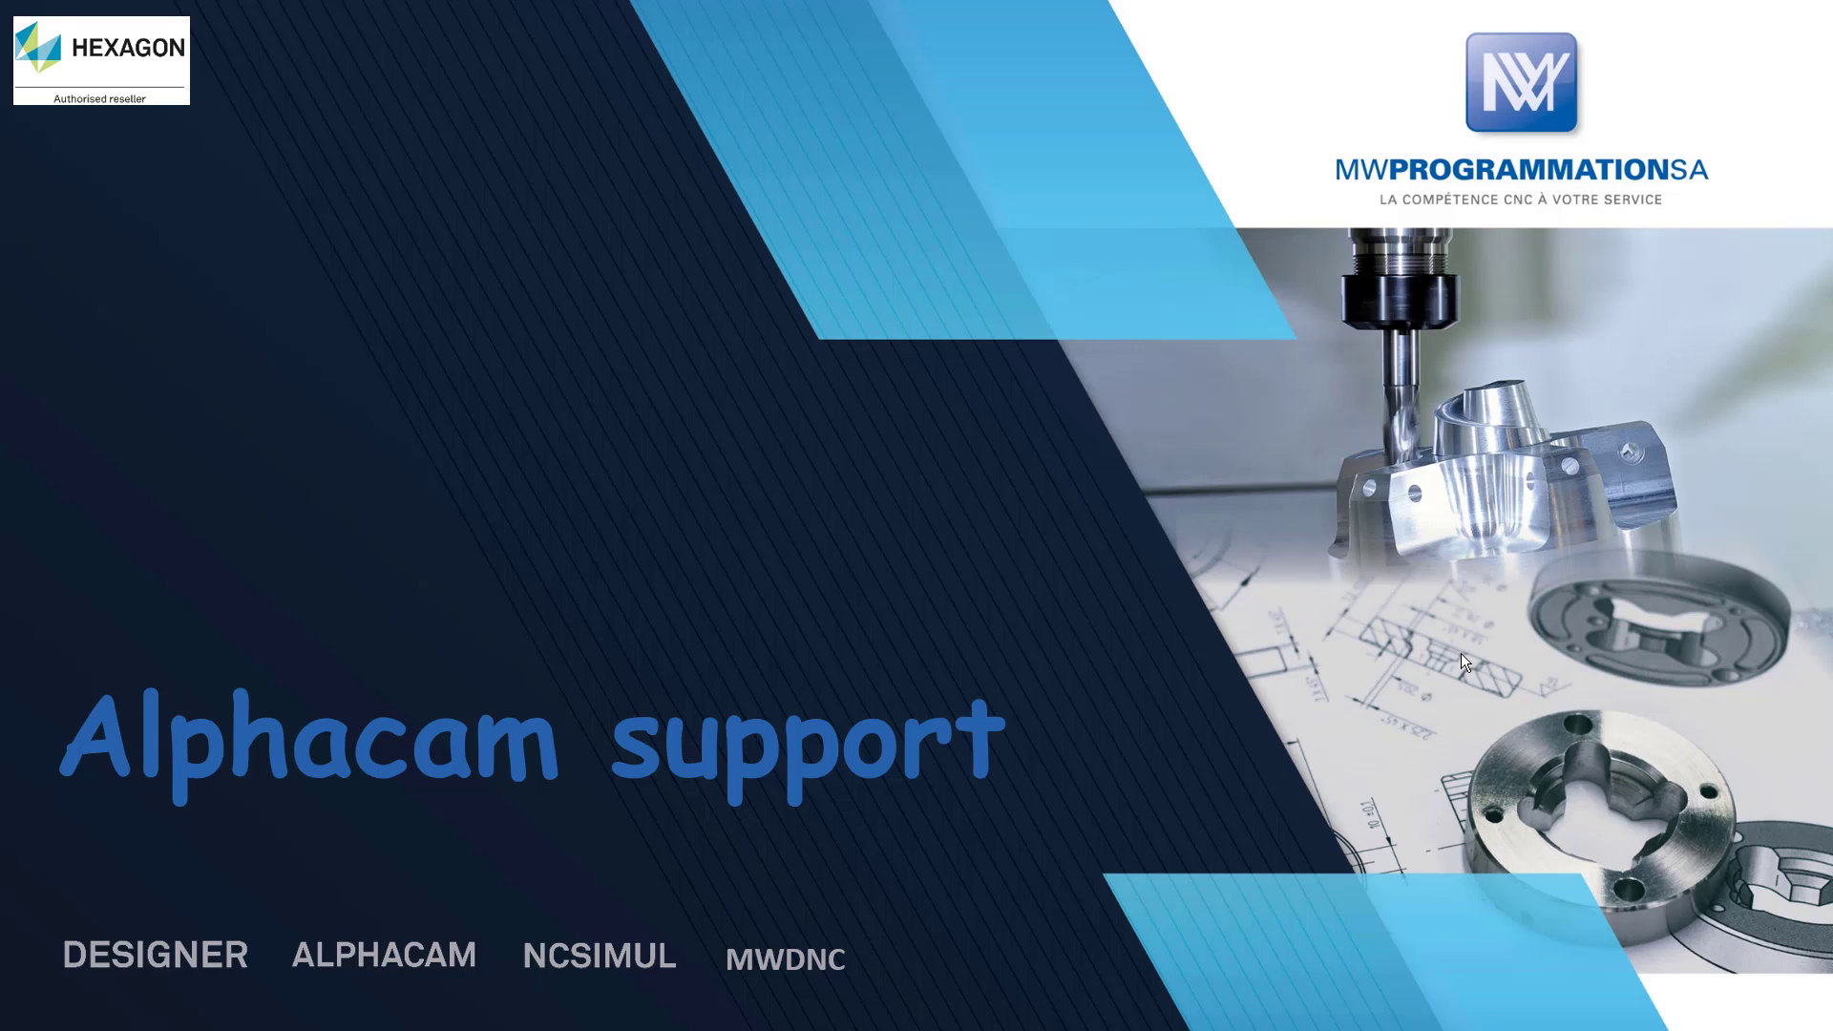
click(1460, 653)
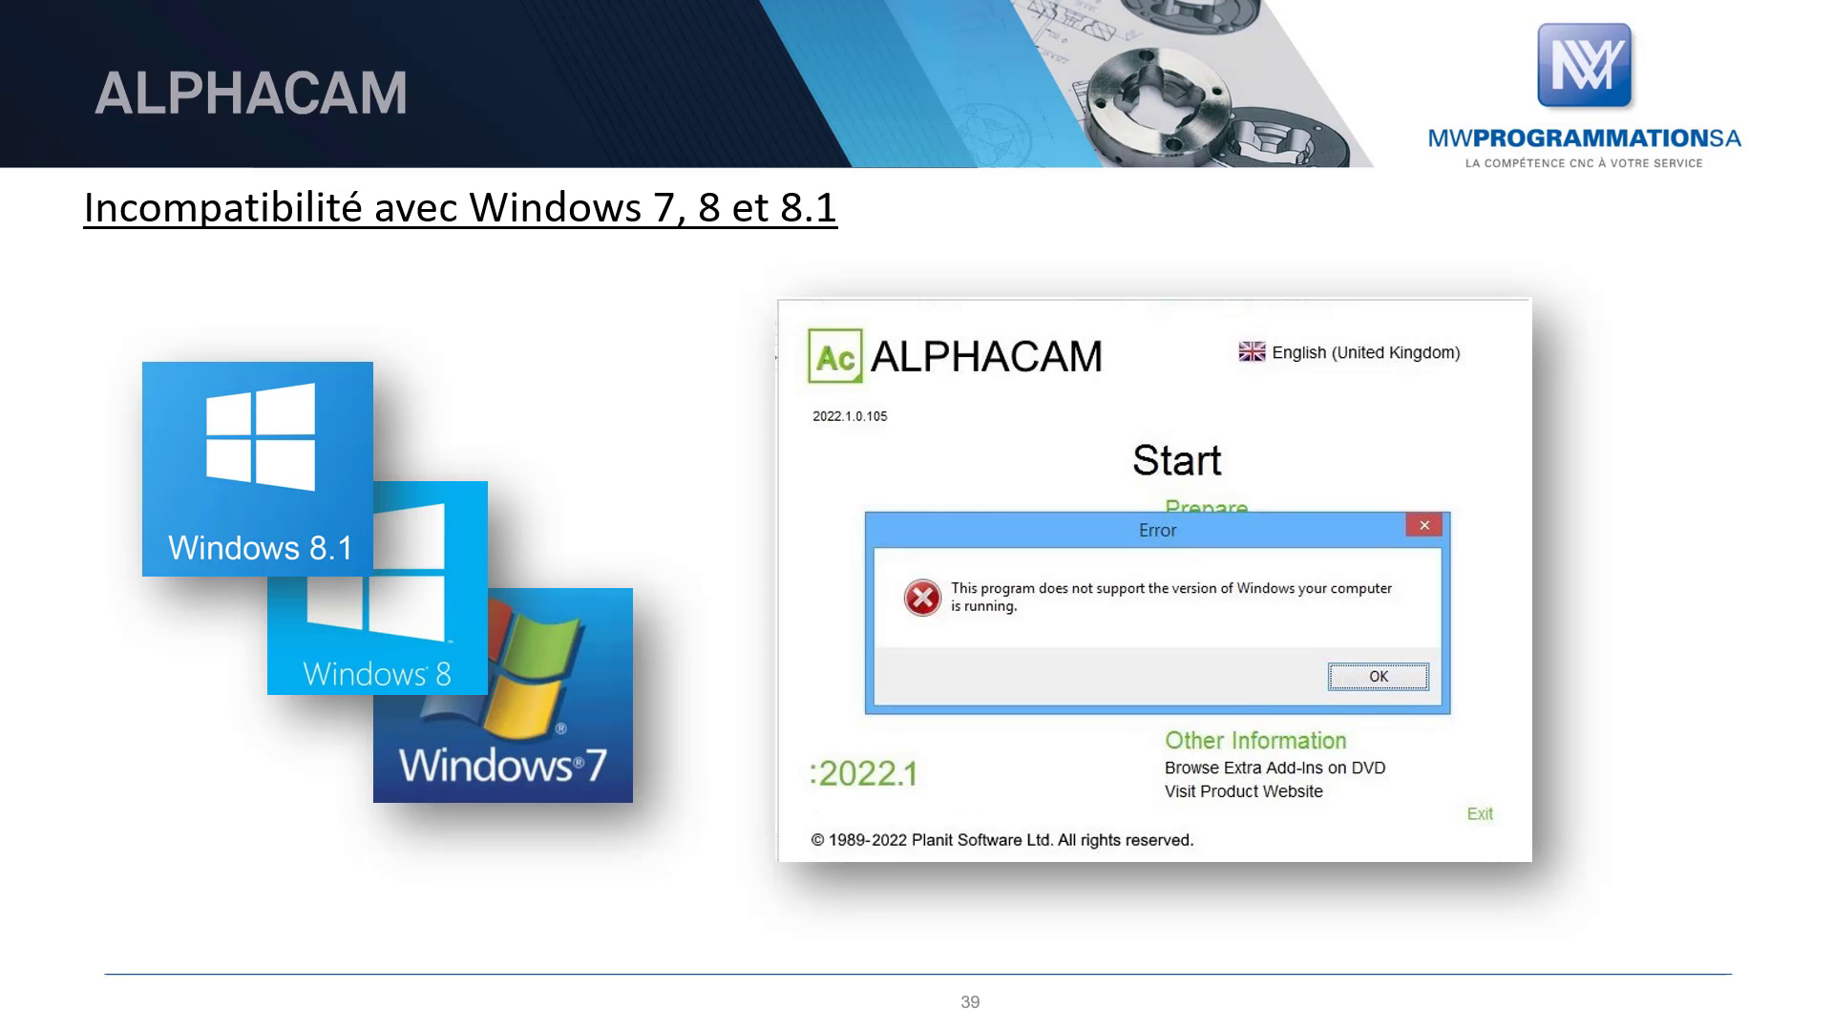
key(Right)
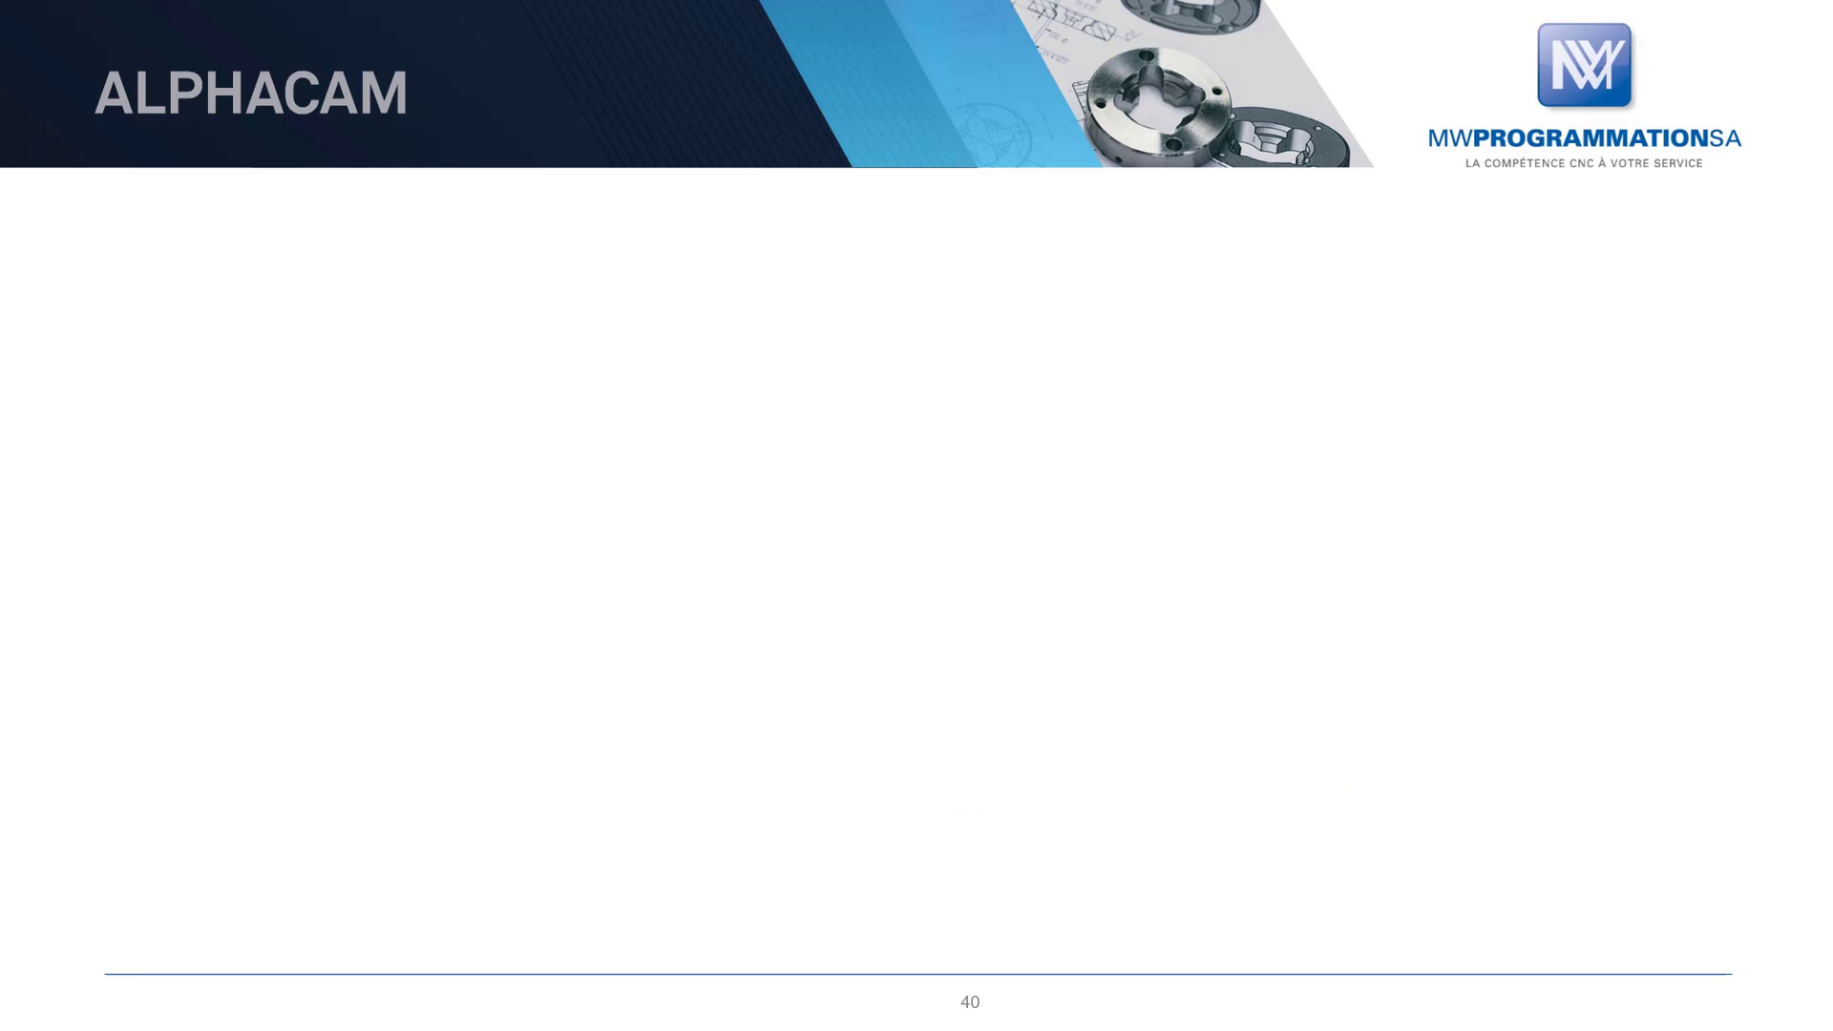